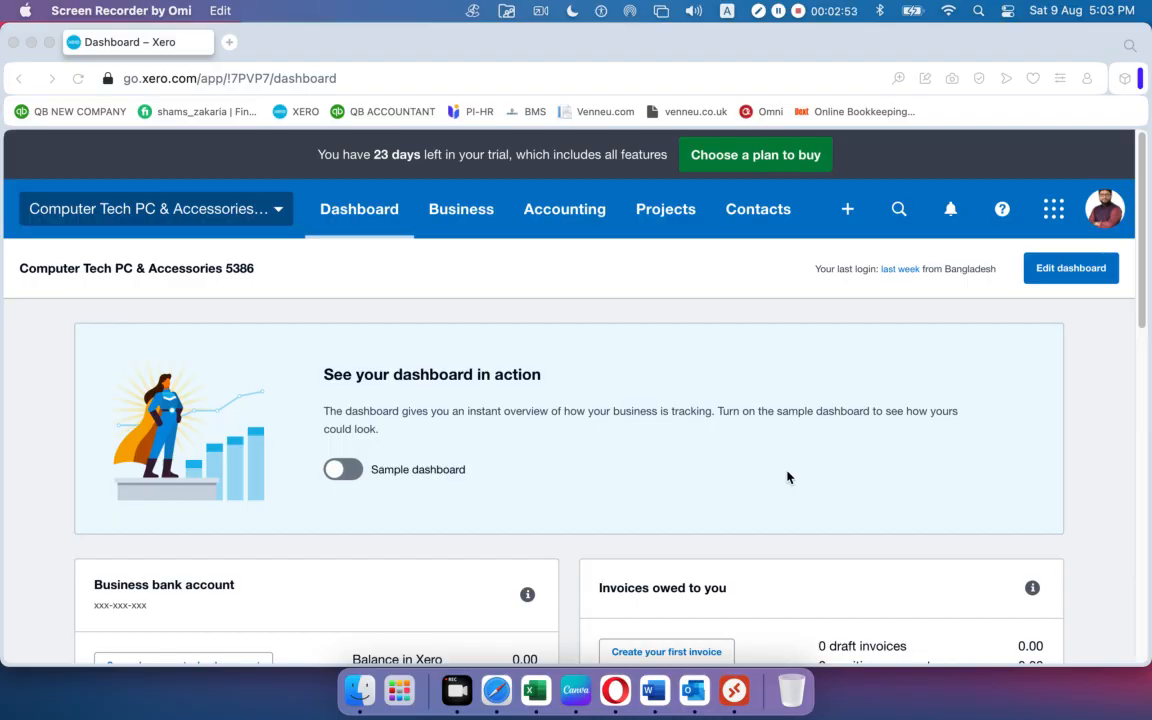
# Minimize the Xero dashboard and close the Opera window to reveal the desktop folders.
pyautogui.click(32, 43)
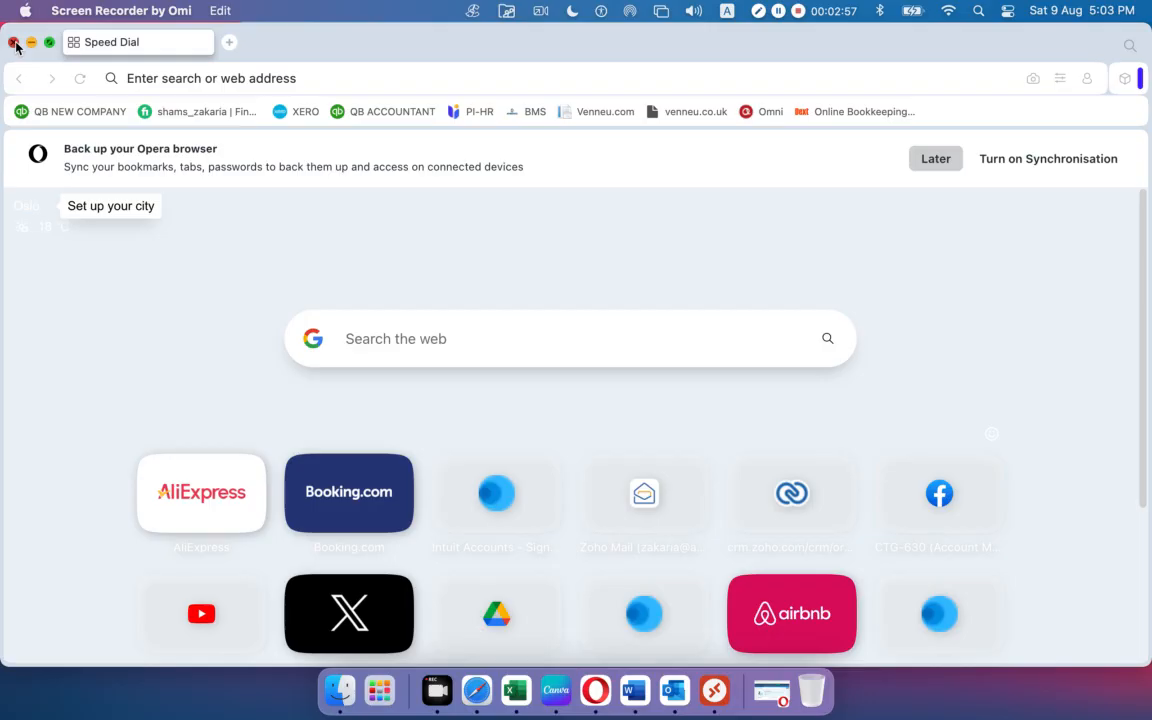
pyautogui.click(14, 44)
pyautogui.click(1090, 195)
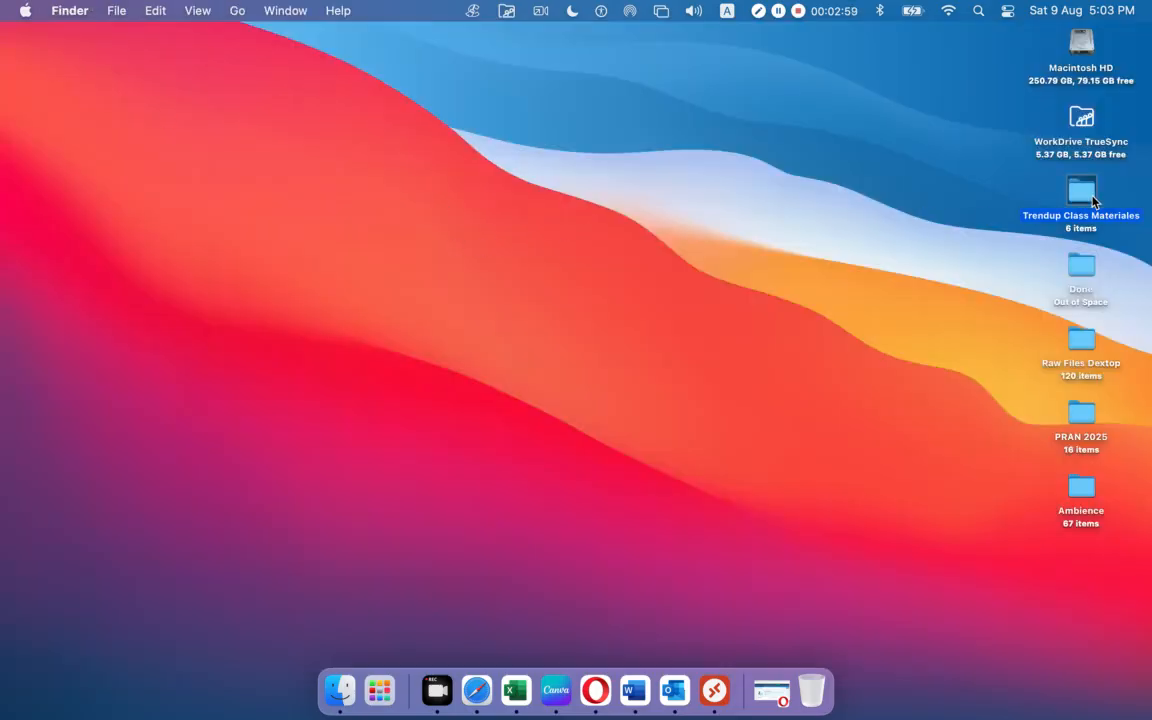
# Open Computer Tech PC & Accessories Data Base.docx from the Xero-01 folder in Microsoft Word.
pyautogui.doubleClick(1087, 200)
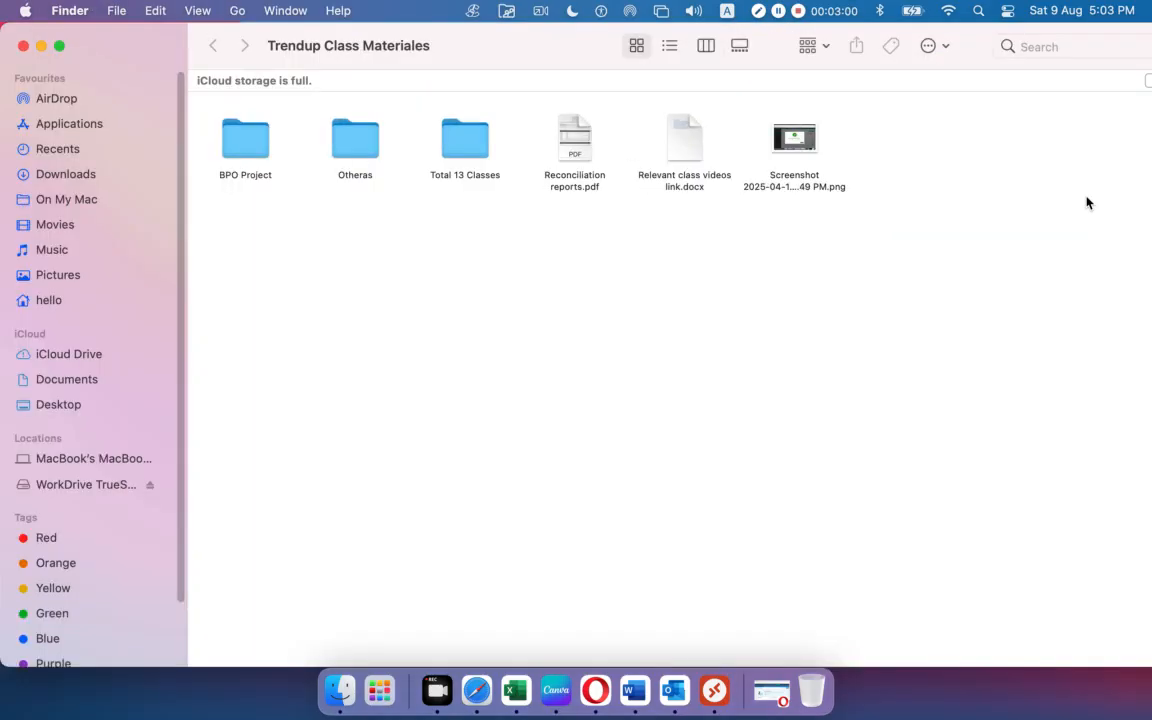
pyautogui.doubleClick(463, 143)
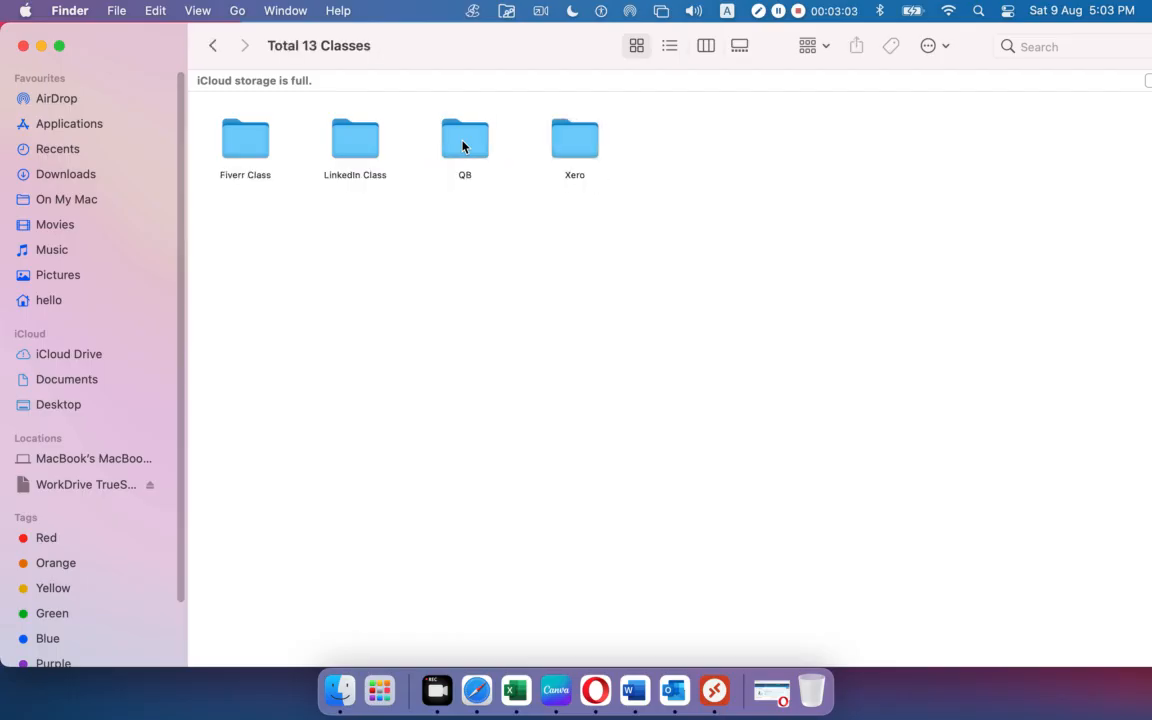
pyautogui.doubleClick(575, 148)
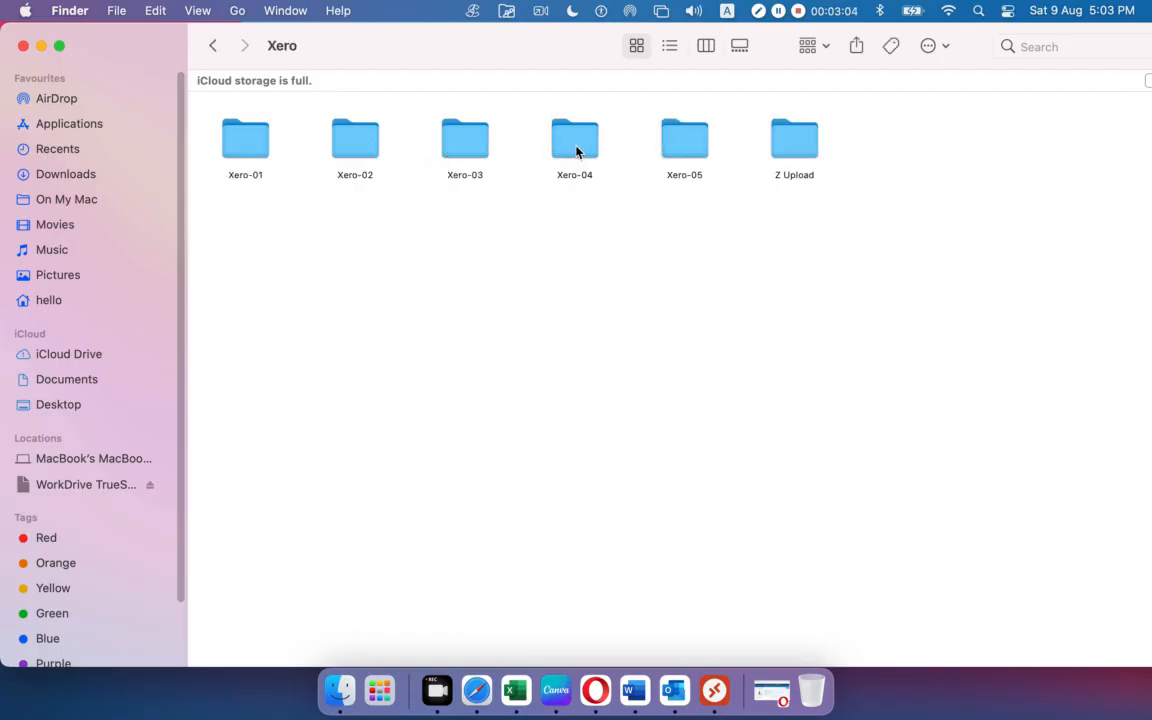
pyautogui.doubleClick(262, 150)
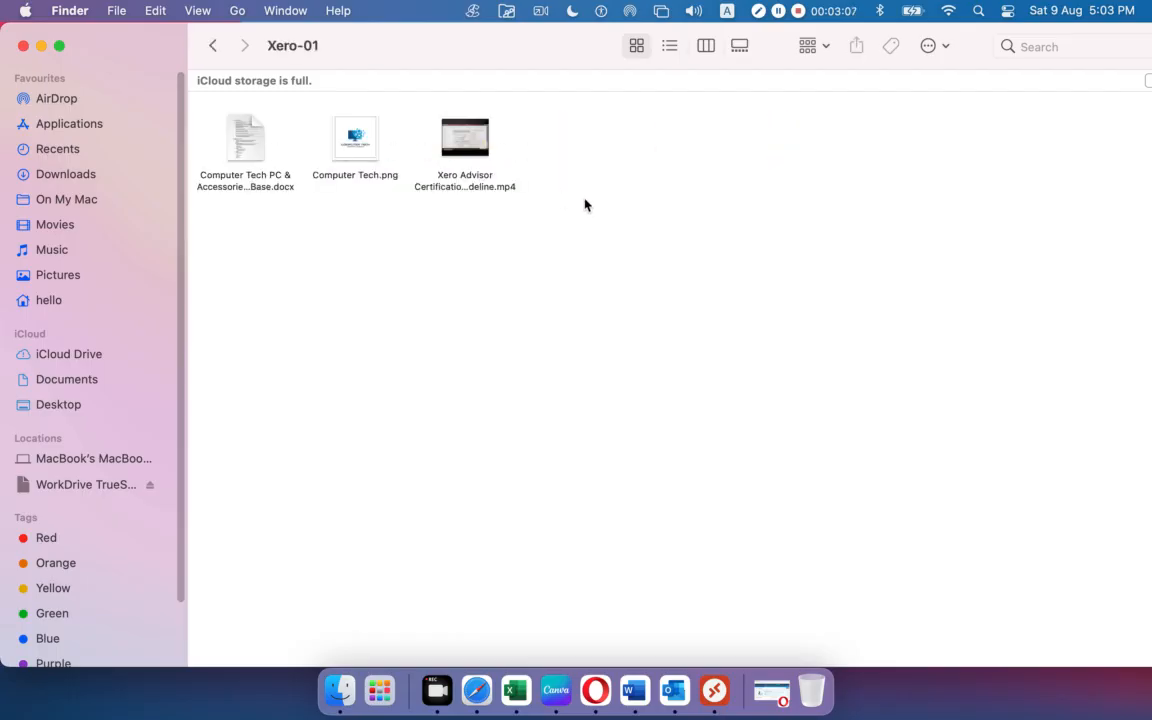
pyautogui.click(222, 127)
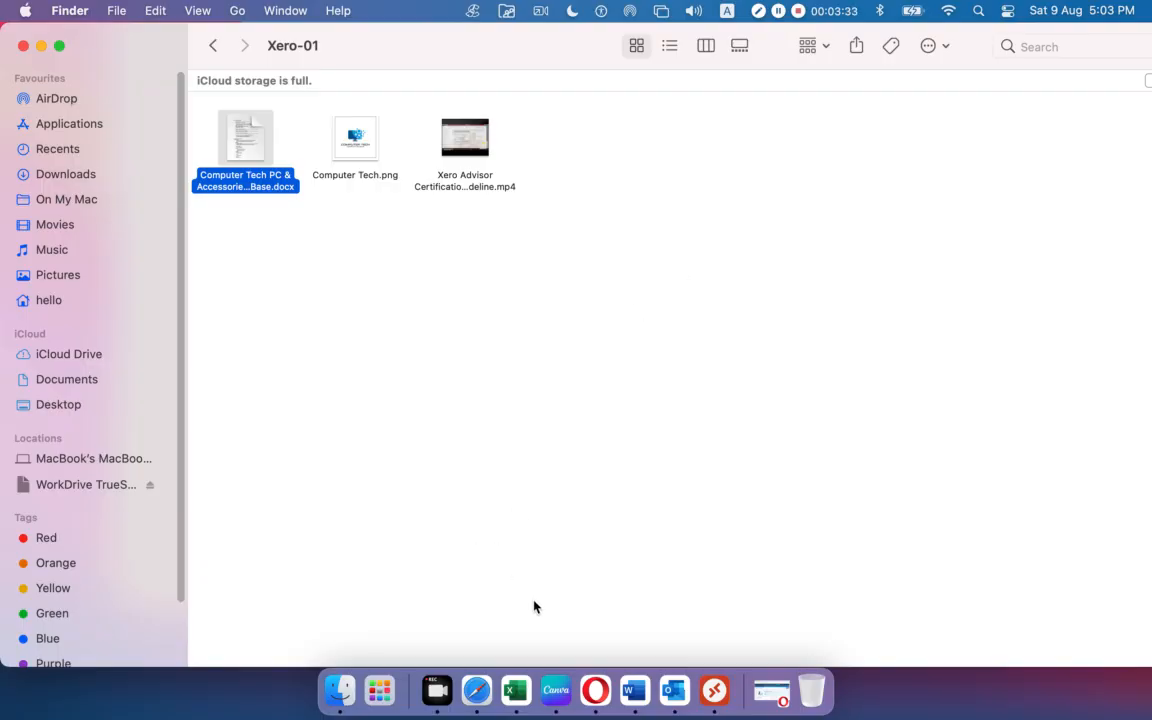
pyautogui.rightClick(240, 146)
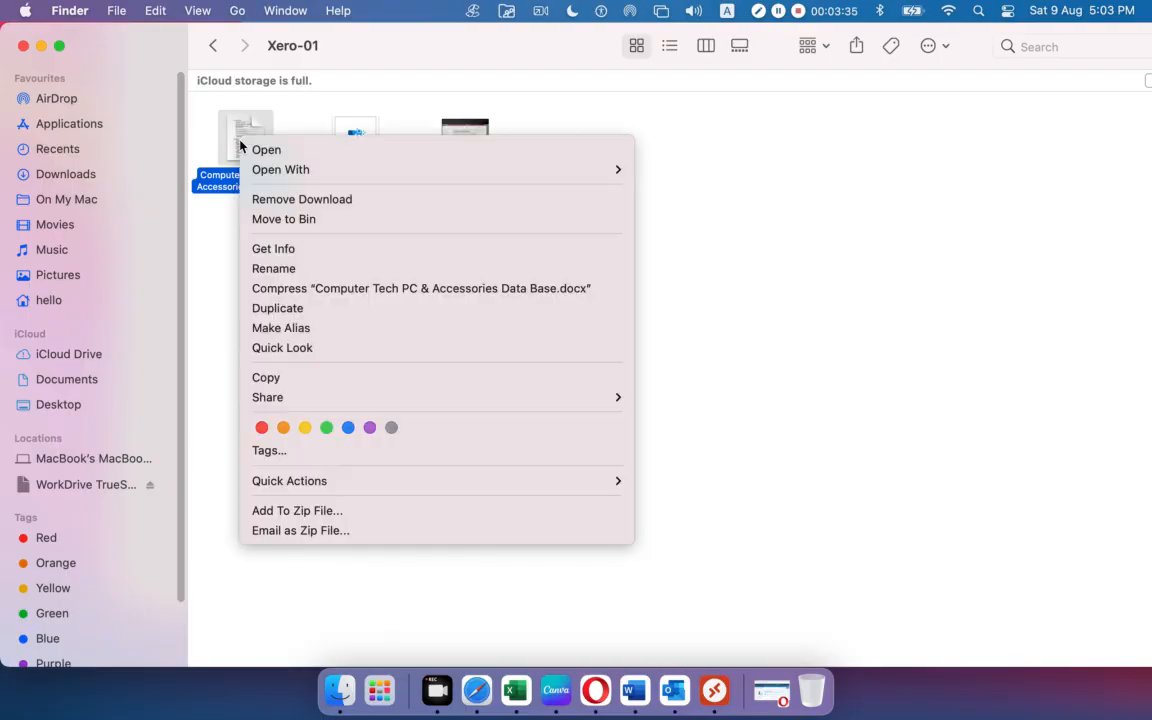
pyautogui.moveTo(371, 169)
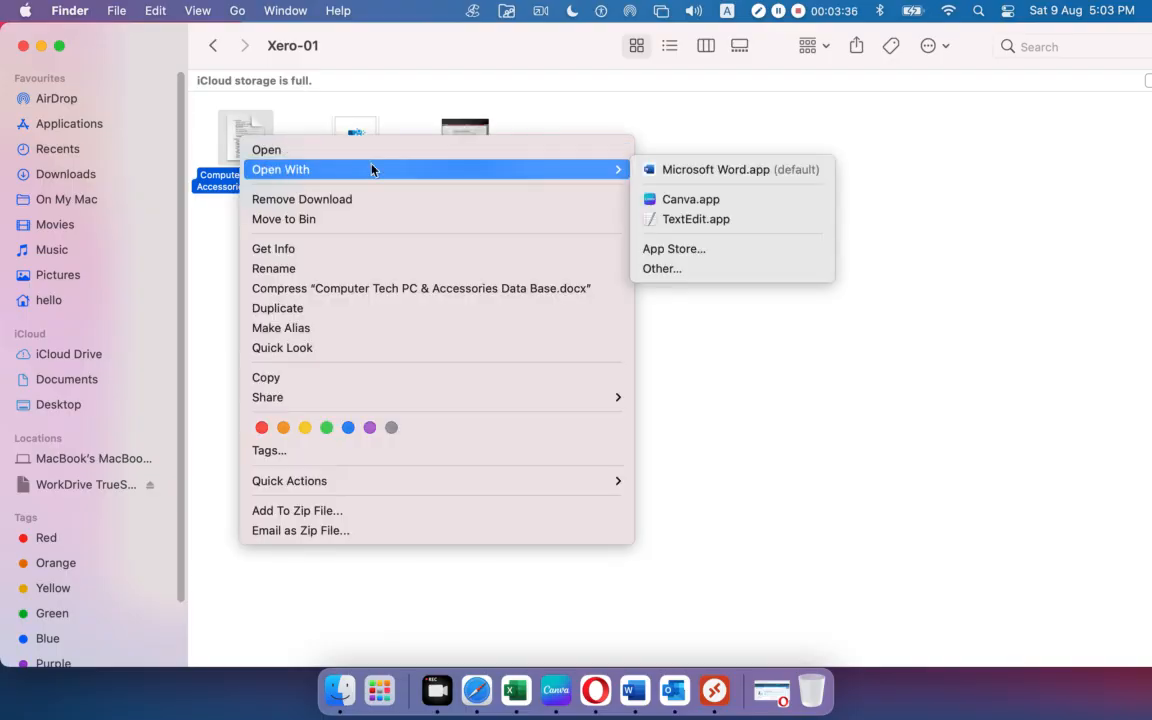
pyautogui.click(756, 170)
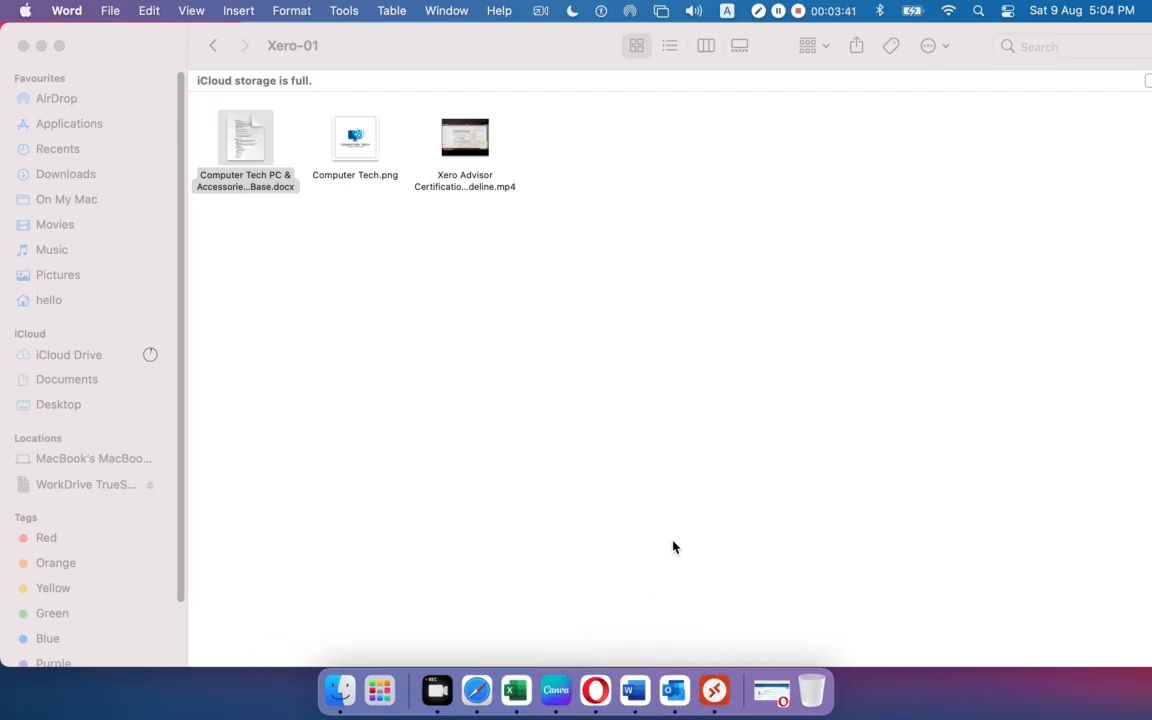
# Review the company details in Word, then scroll down to the Q-2 Charts of Accounts heading.
pyautogui.click(41, 45)
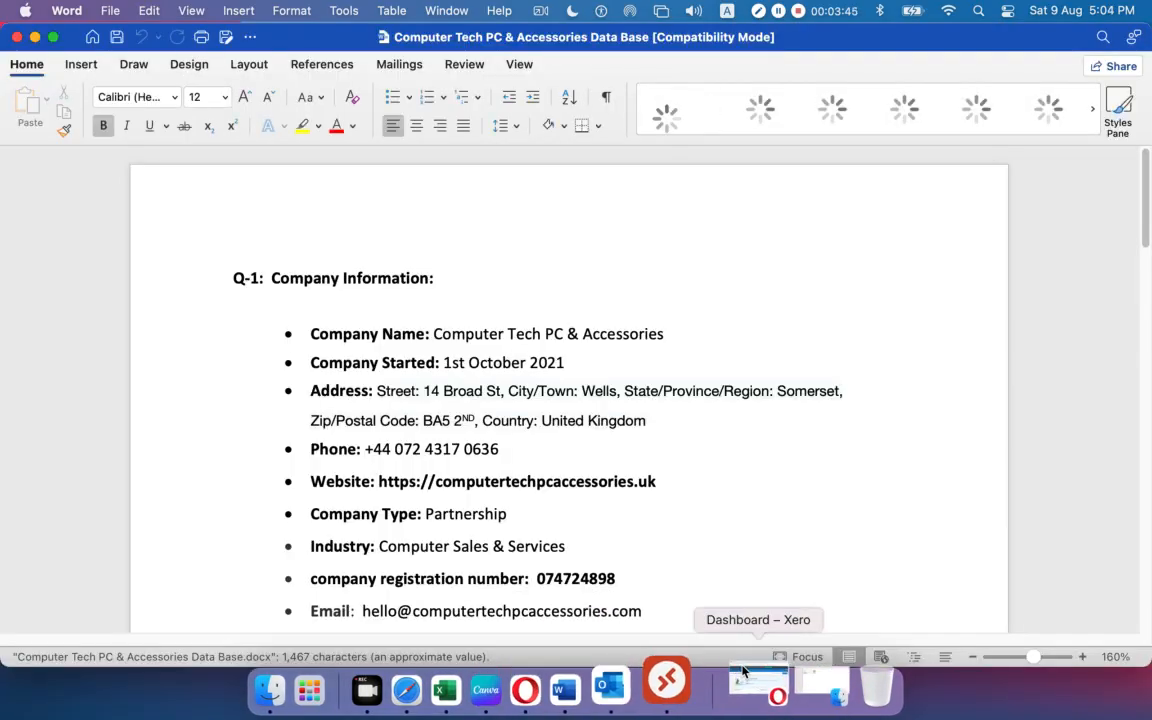
pyautogui.scroll(-5, 418, 229)
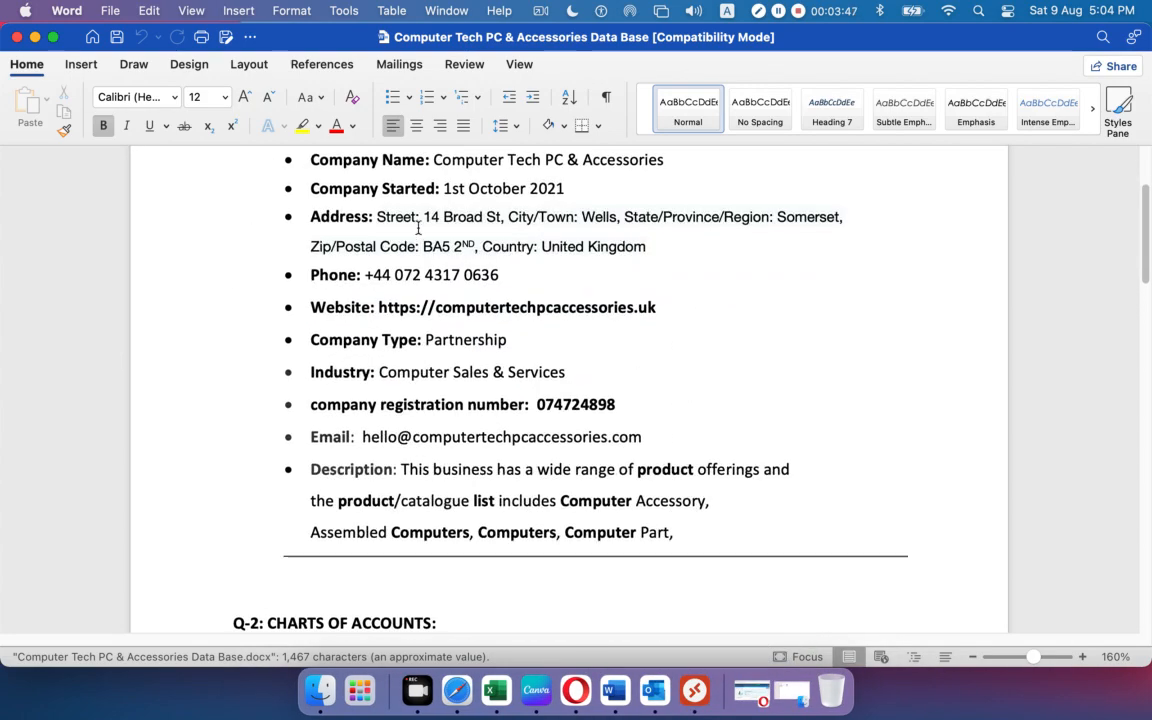
pyautogui.scroll(1, 340, 292)
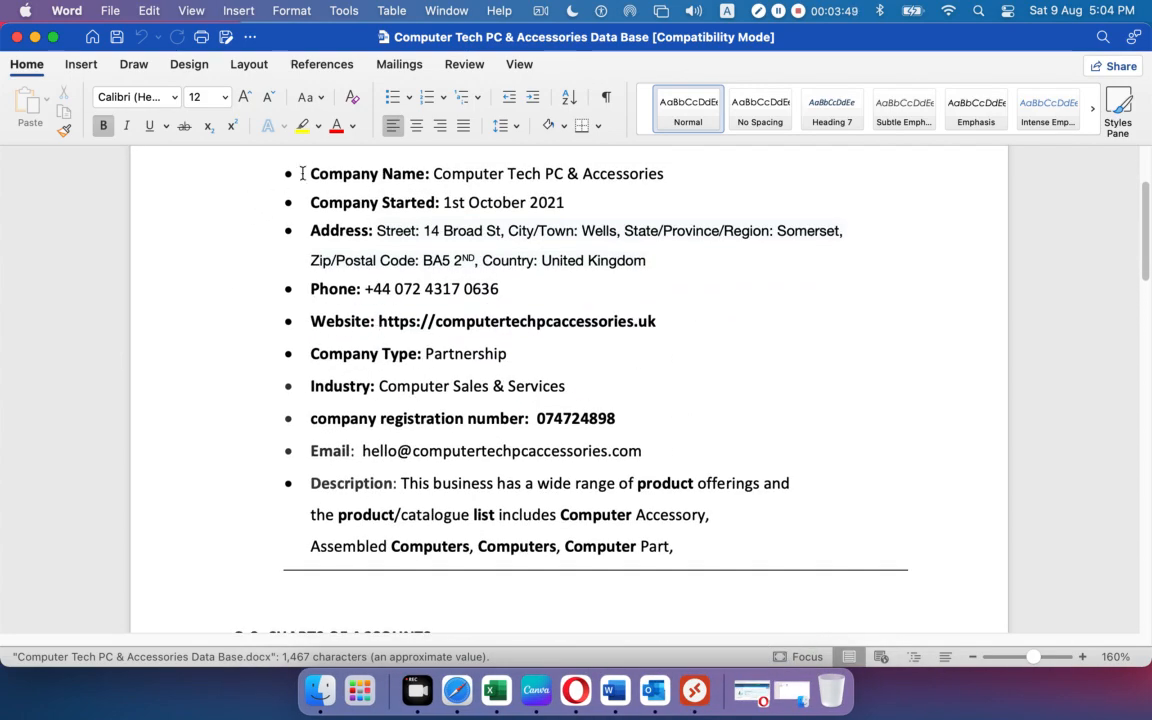
pyautogui.moveTo(290, 173); pyautogui.dragTo(722, 532)
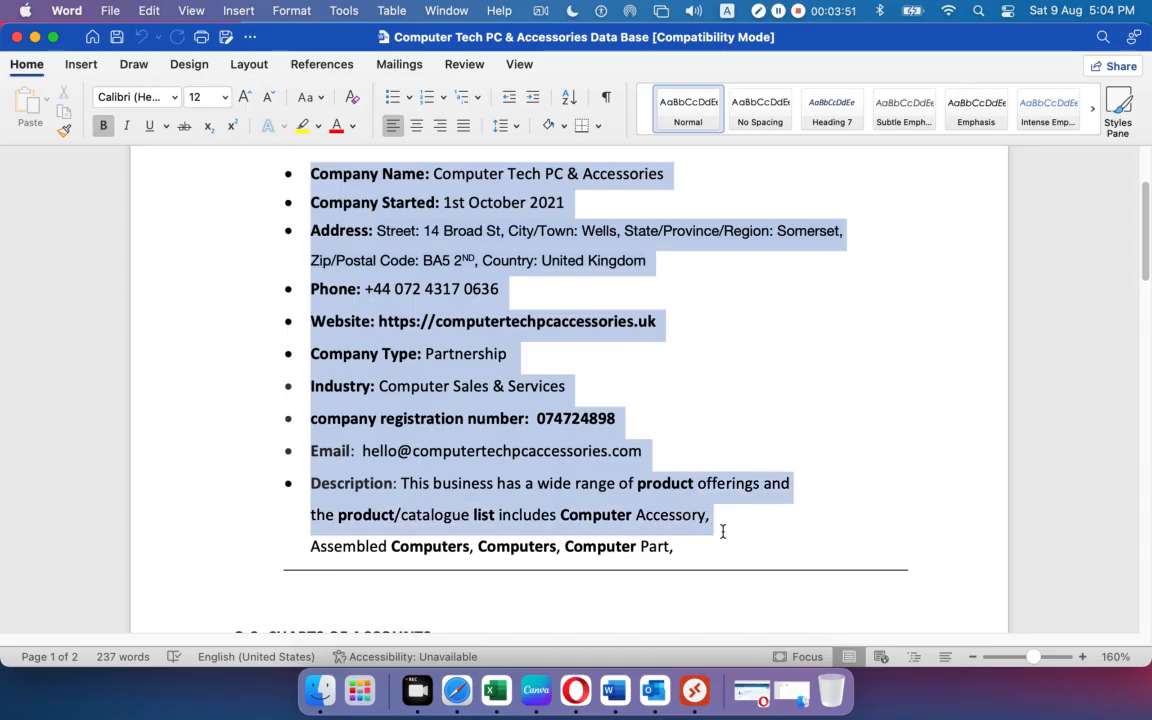
pyautogui.scroll(-8, 599, 425)
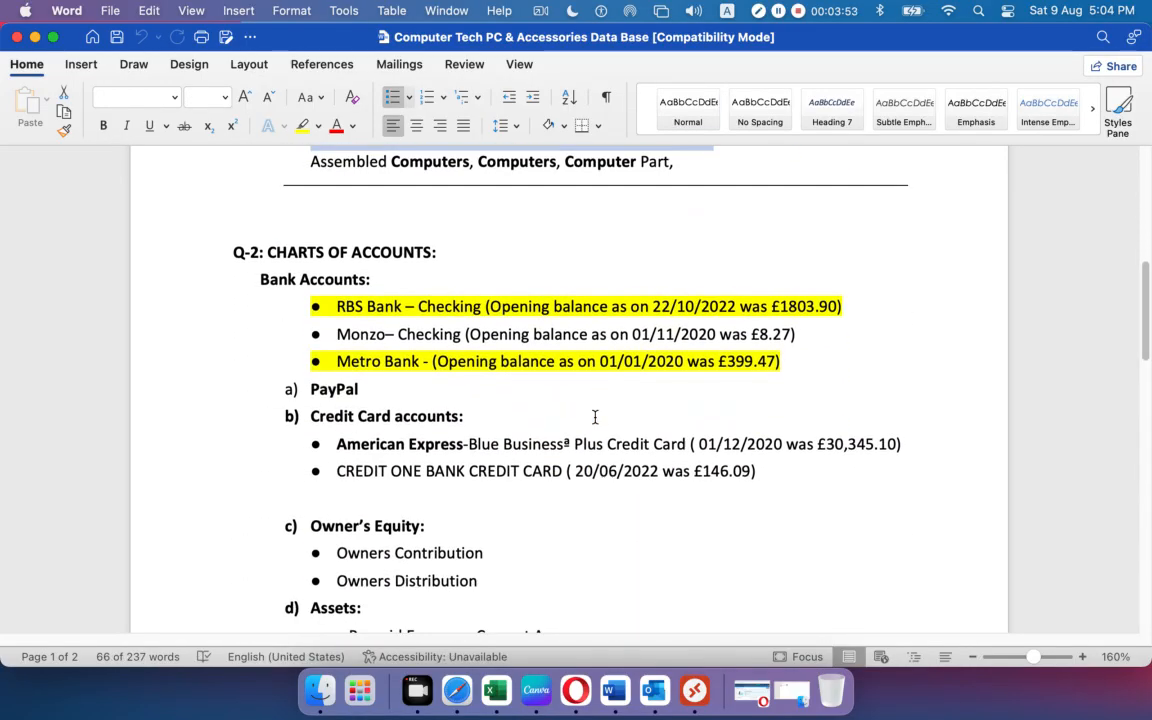
pyautogui.scroll(-1, 595, 417)
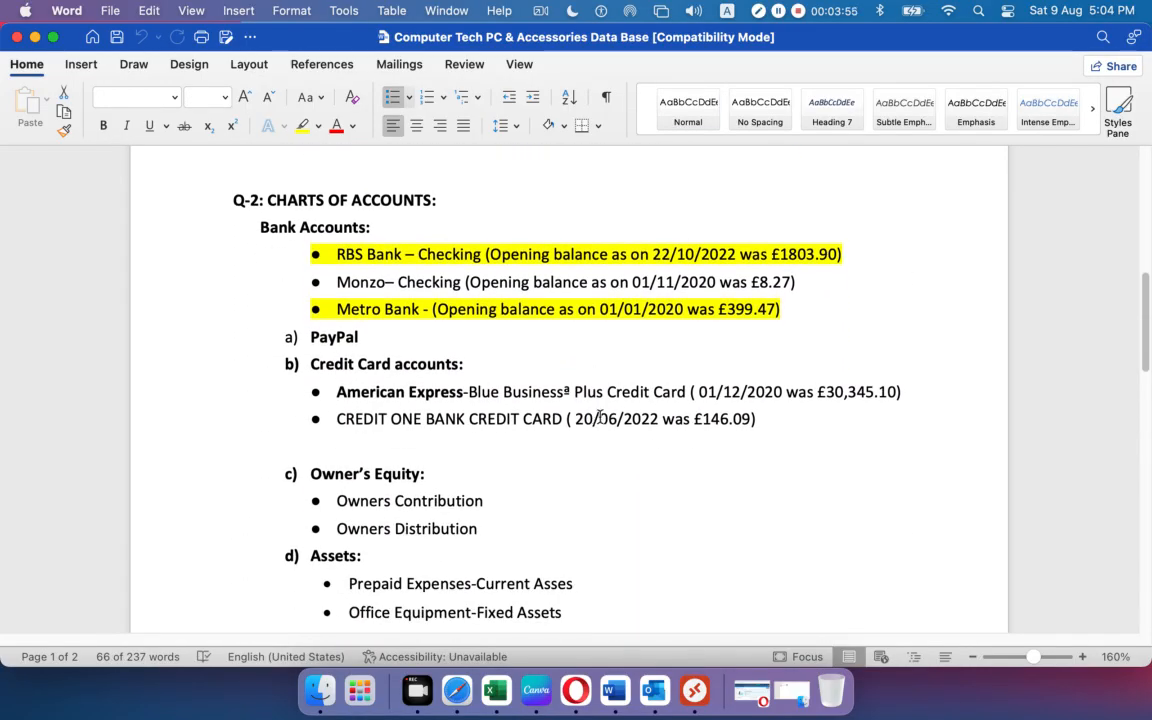
pyautogui.moveTo(267, 197); pyautogui.dragTo(455, 198)
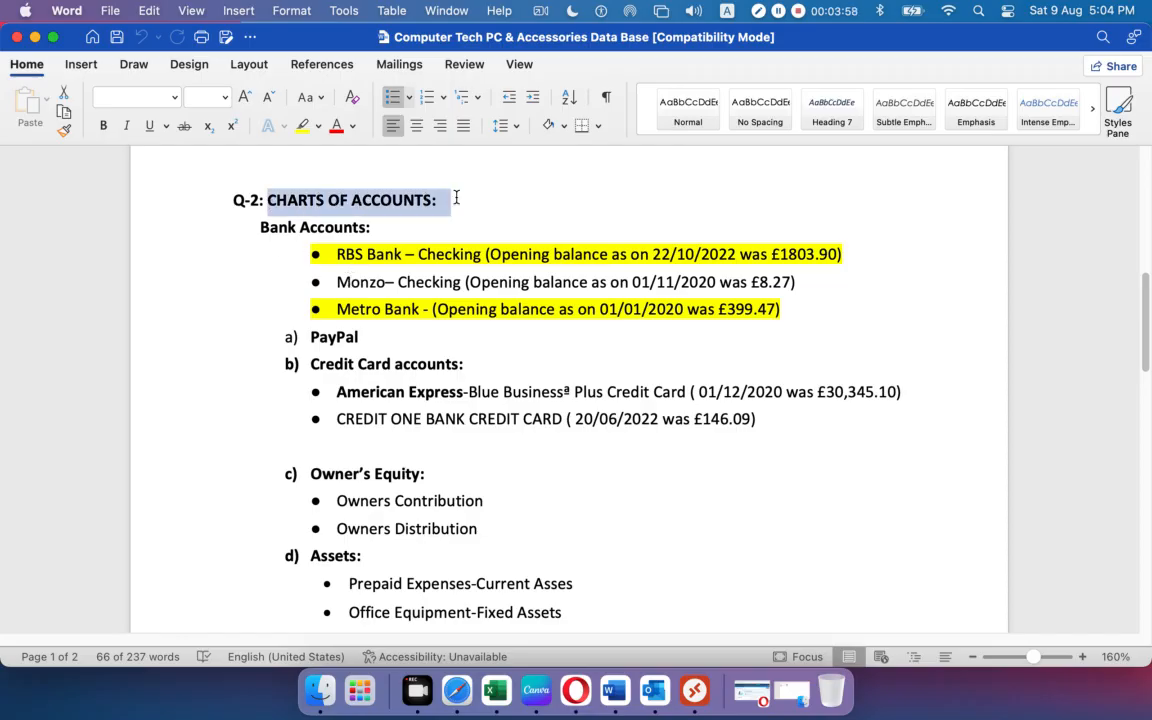
pyautogui.click(600, 502)
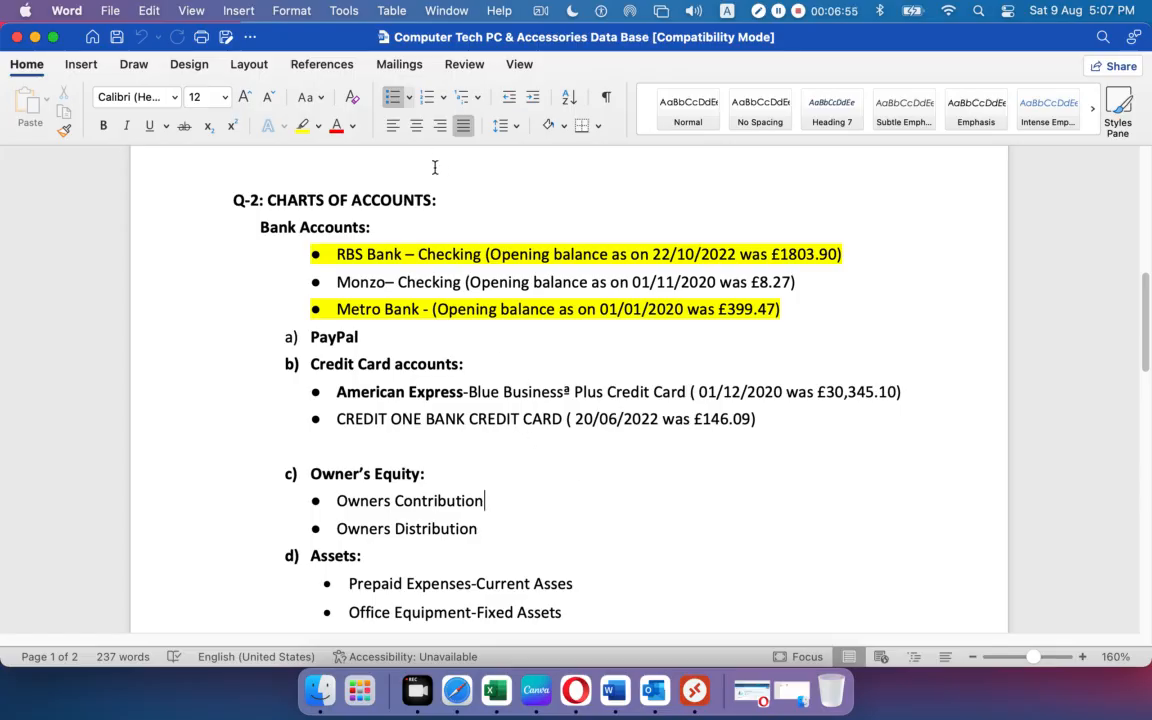
pyautogui.moveTo(444, 204); pyautogui.dragTo(211, 205)
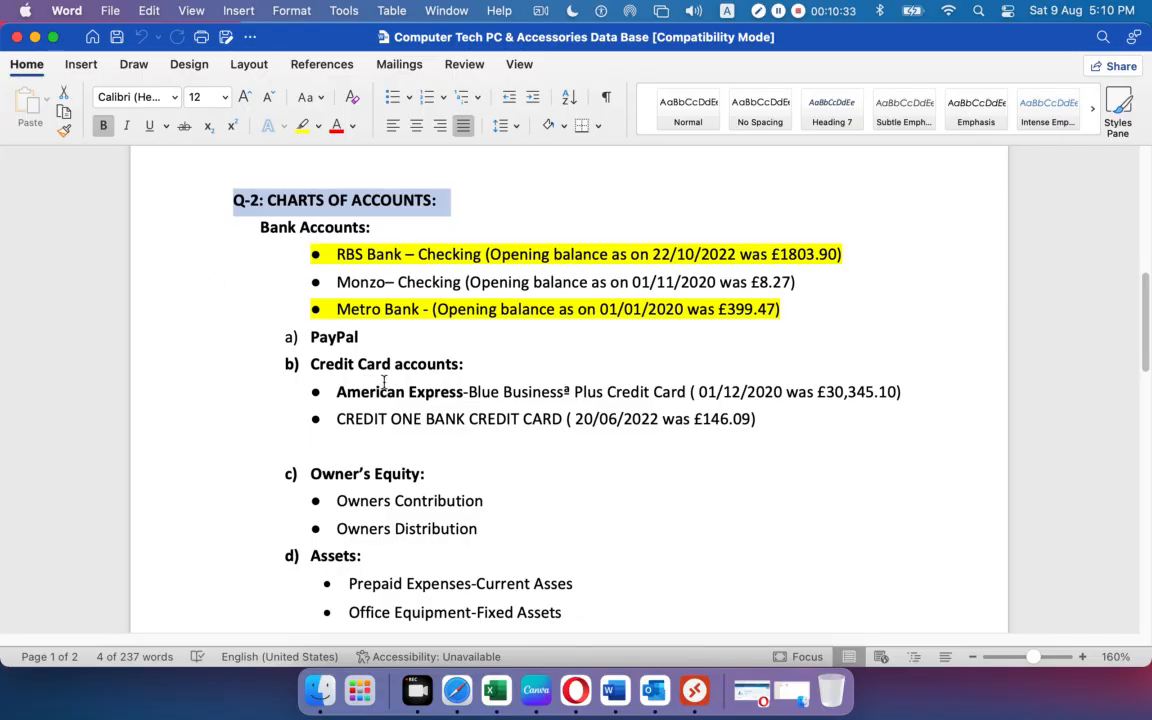
pyautogui.click(269, 199)
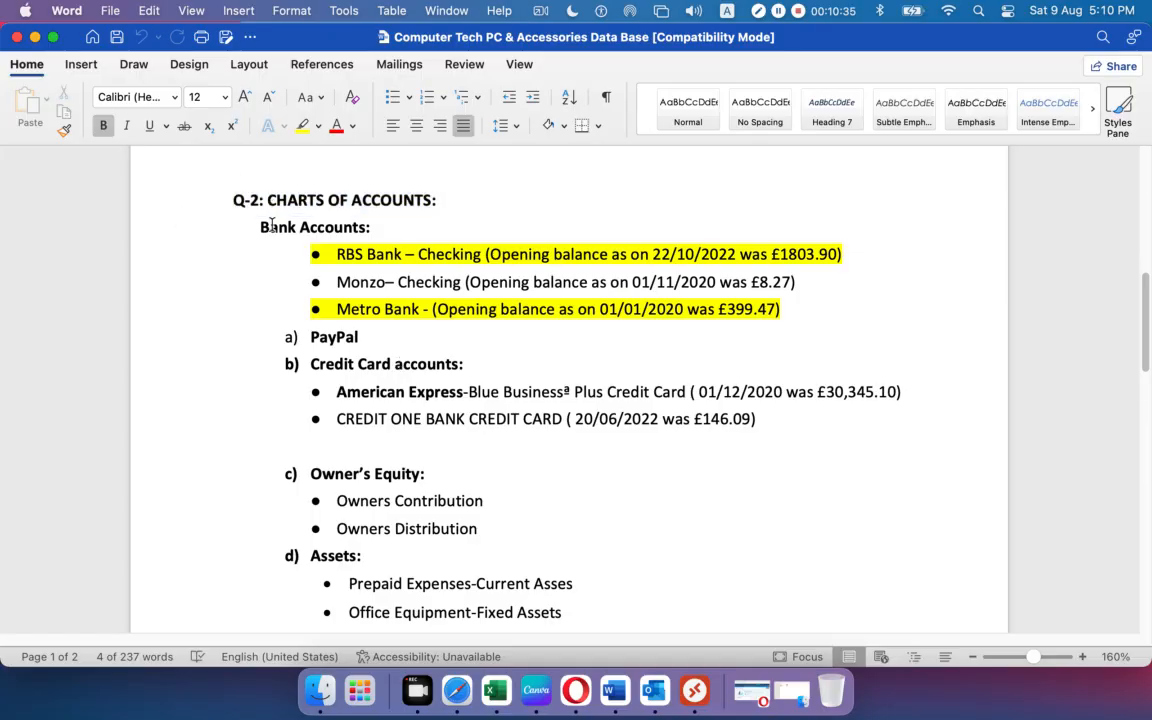
pyautogui.scroll(-1, 466, 331)
pyautogui.scroll(-1, 466, 331)
pyautogui.scroll(3, 452, 314)
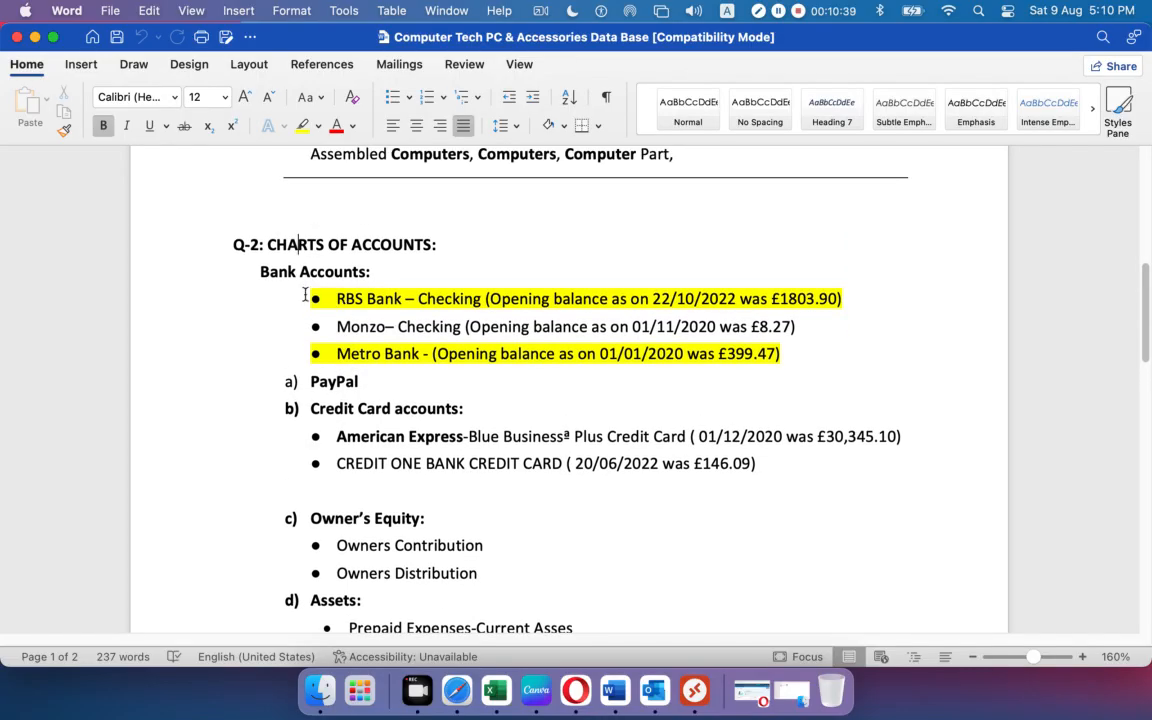
pyautogui.moveTo(249, 271); pyautogui.dragTo(399, 283)
pyautogui.moveTo(288, 388); pyautogui.dragTo(291, 412)
pyautogui.click(291, 414)
pyautogui.press('super+z')
pyautogui.click(609, 548)
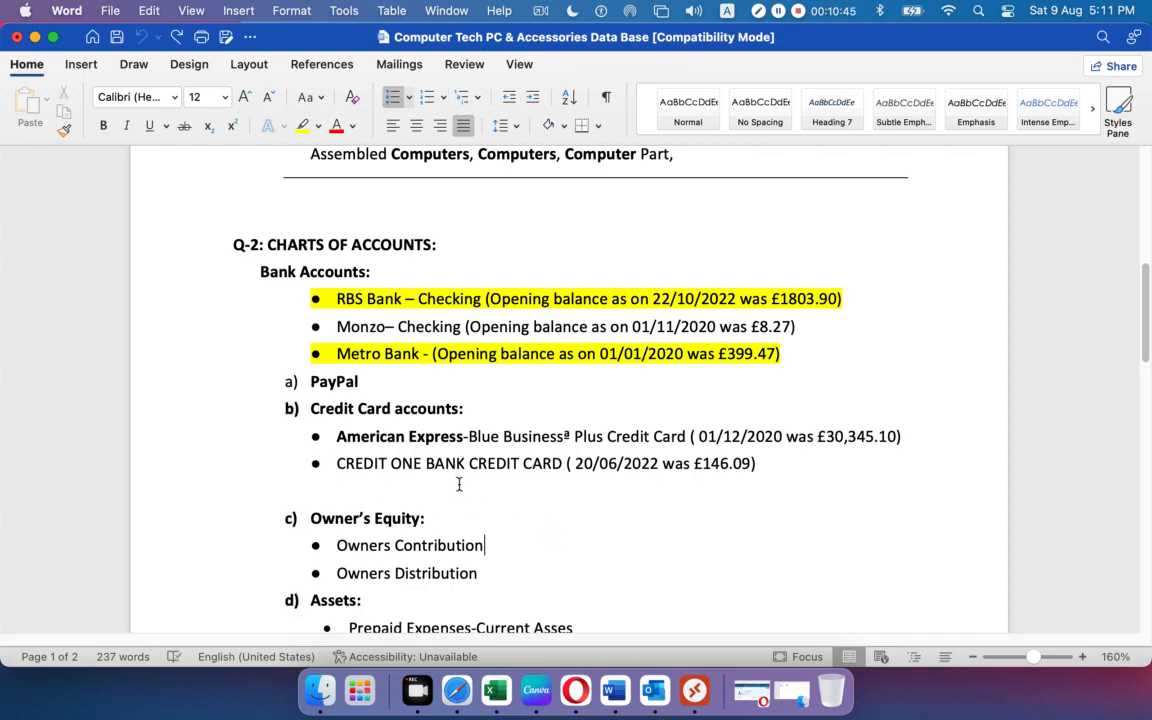
pyautogui.scroll(-1, 460, 487)
pyautogui.scroll(-10, 347, 506)
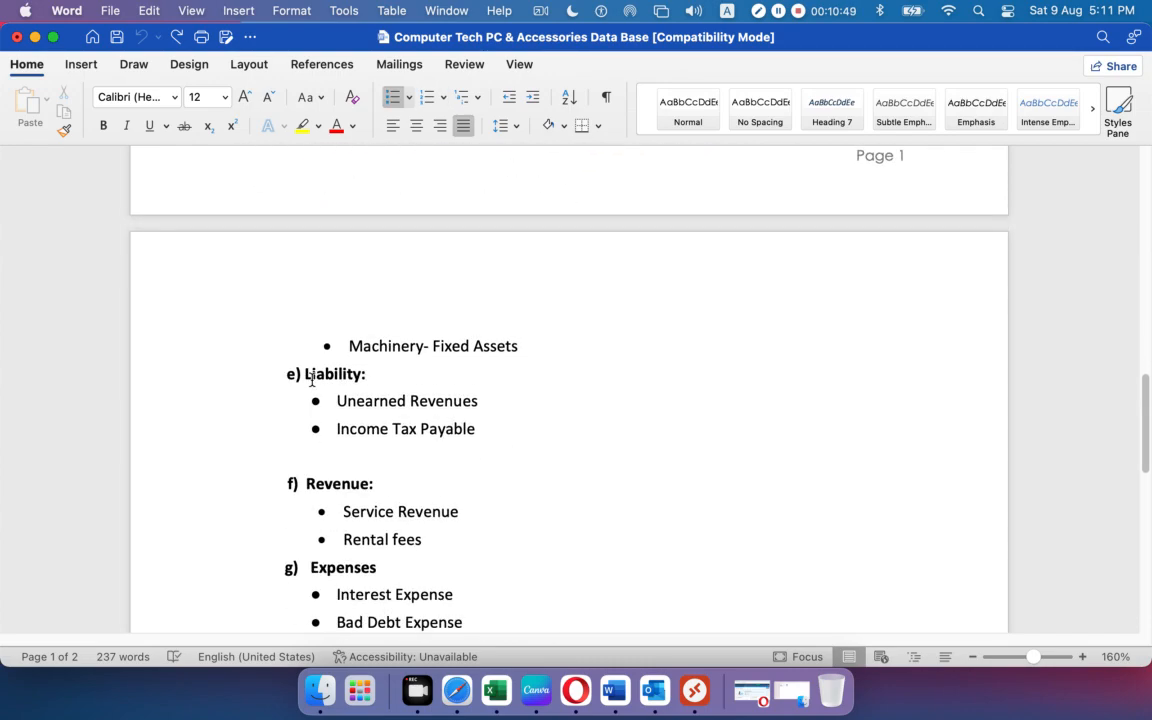
pyautogui.scroll(-3, 311, 378)
pyautogui.scroll(-5, 327, 431)
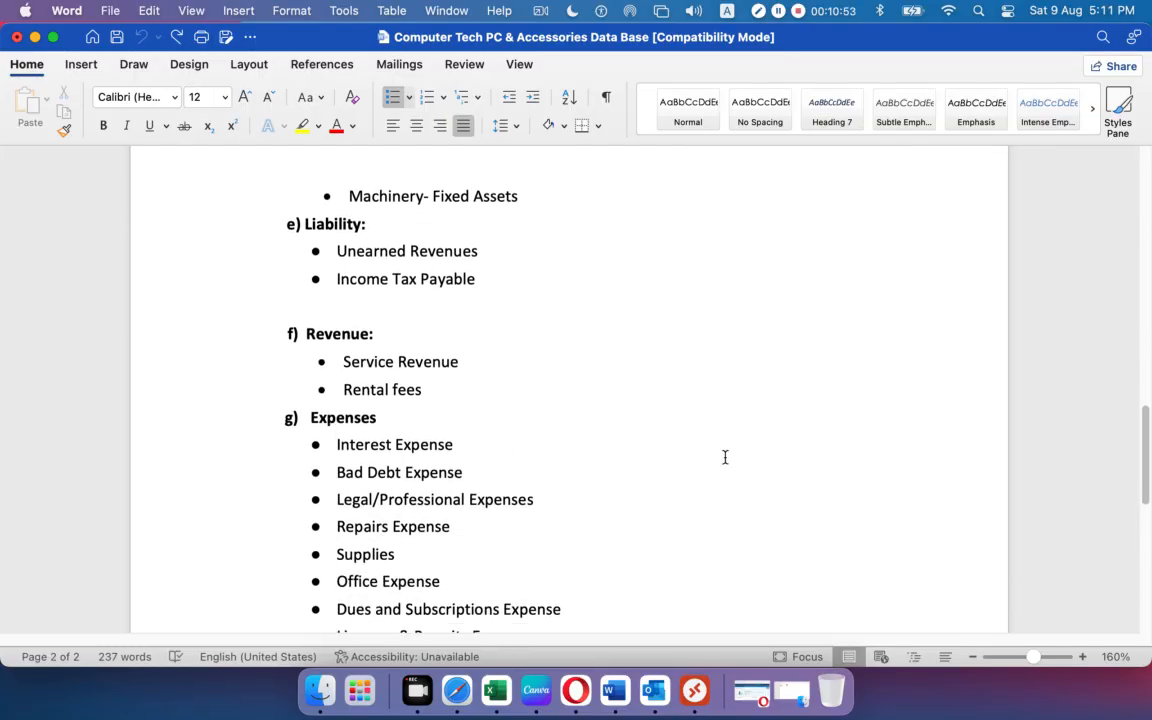
pyautogui.moveTo(379, 339); pyautogui.dragTo(342, 340)
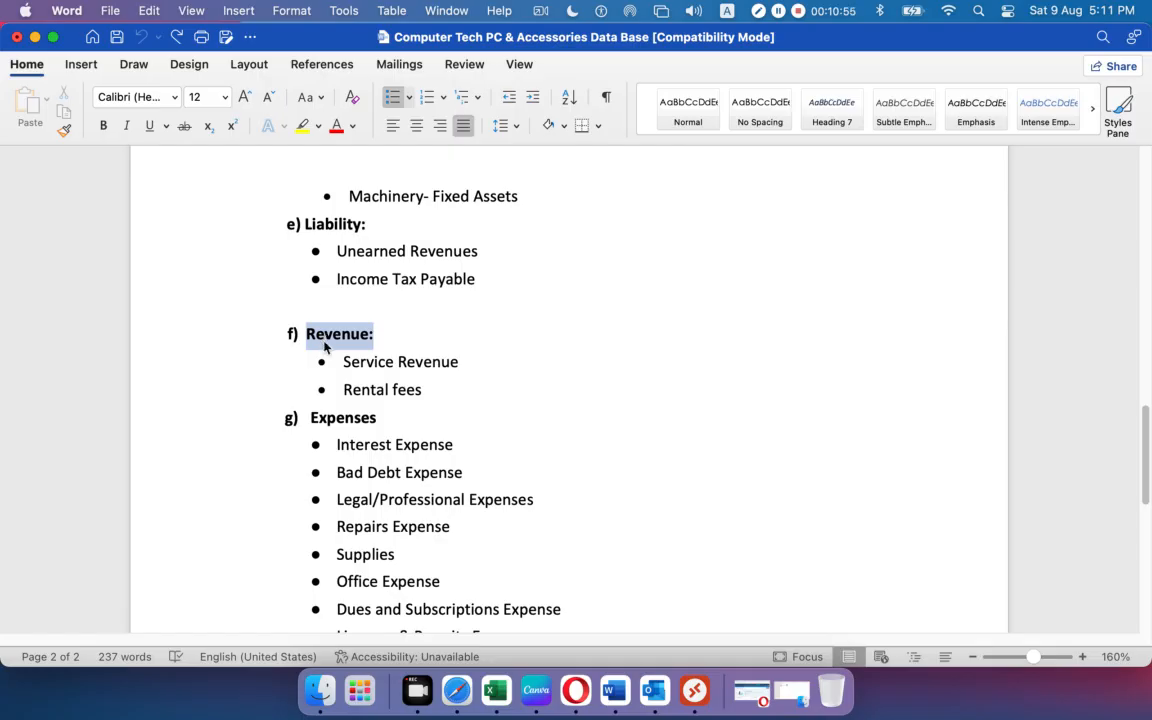
pyautogui.moveTo(368, 228); pyautogui.dragTo(306, 224)
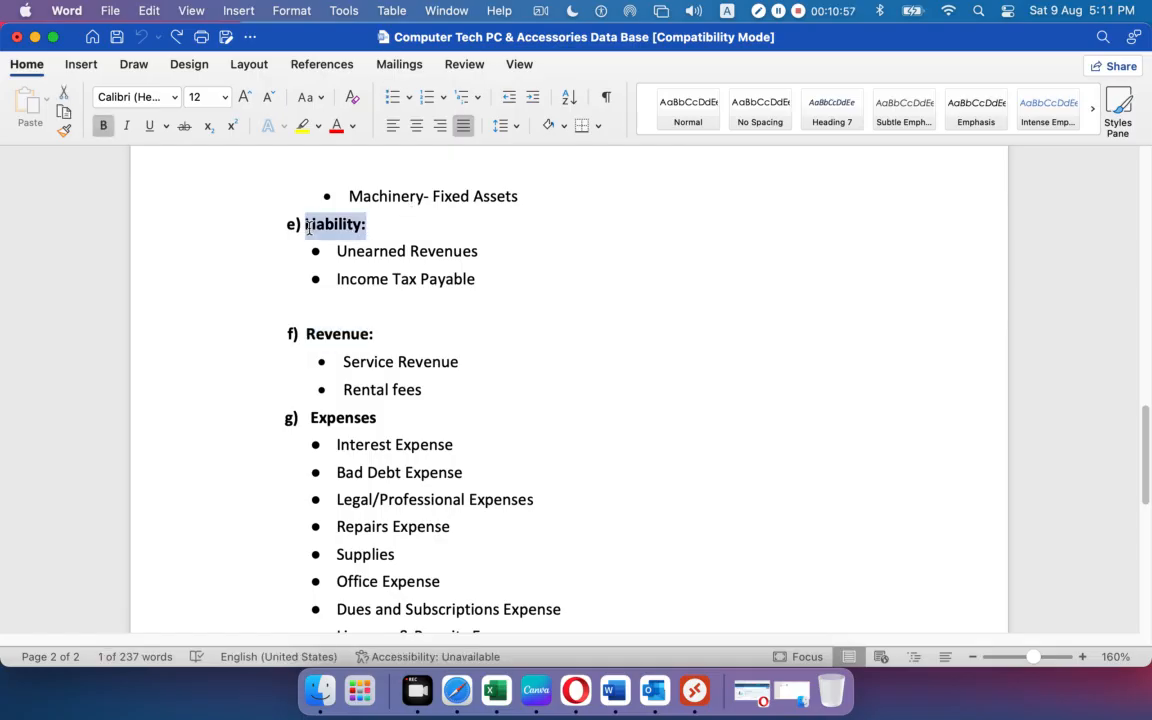
pyautogui.moveTo(388, 390); pyautogui.dragTo(307, 404)
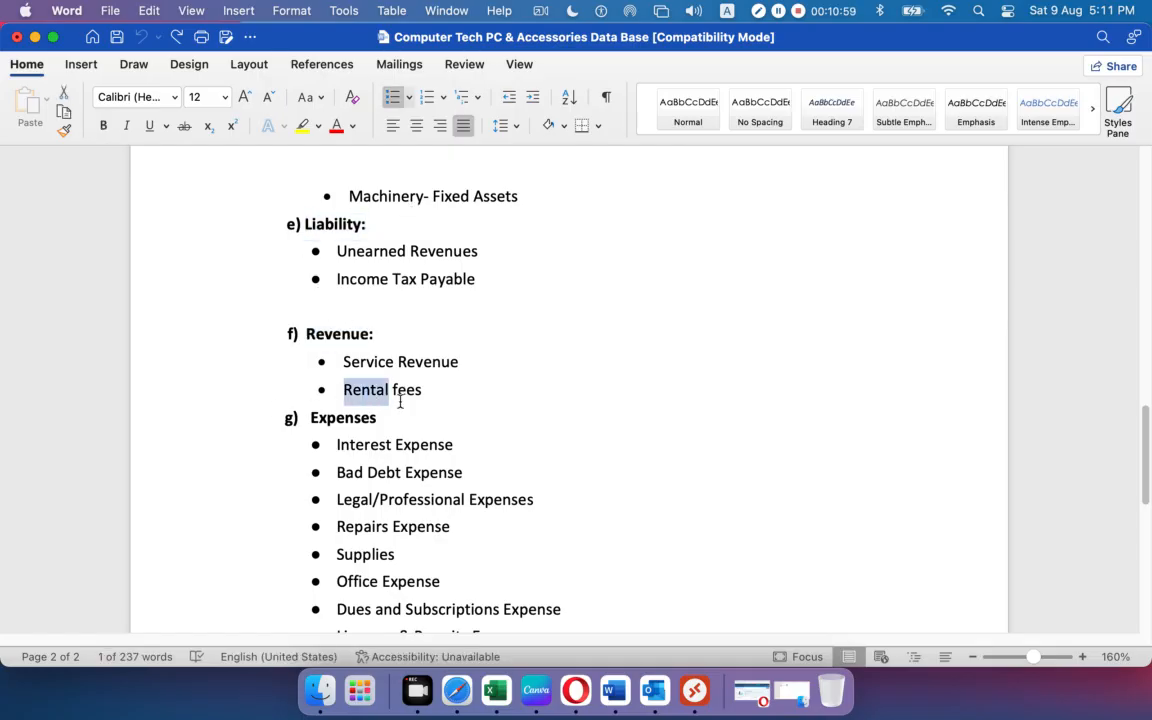
pyautogui.click(581, 391)
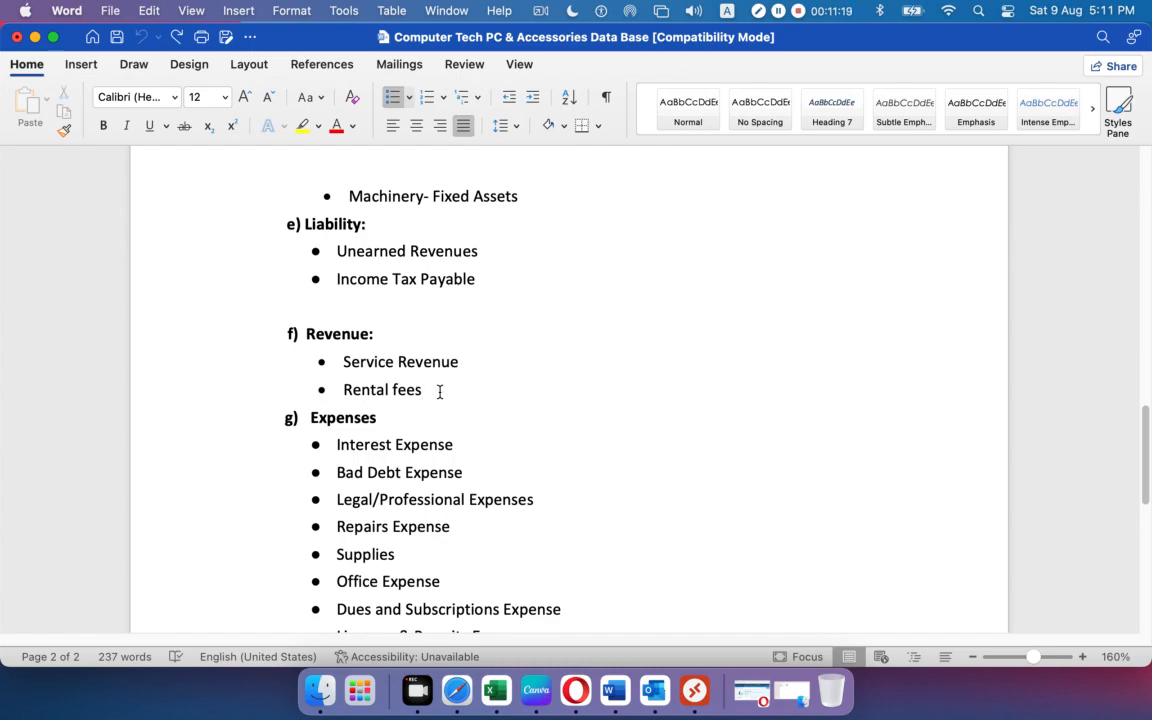
pyautogui.moveTo(440, 390); pyautogui.dragTo(347, 389)
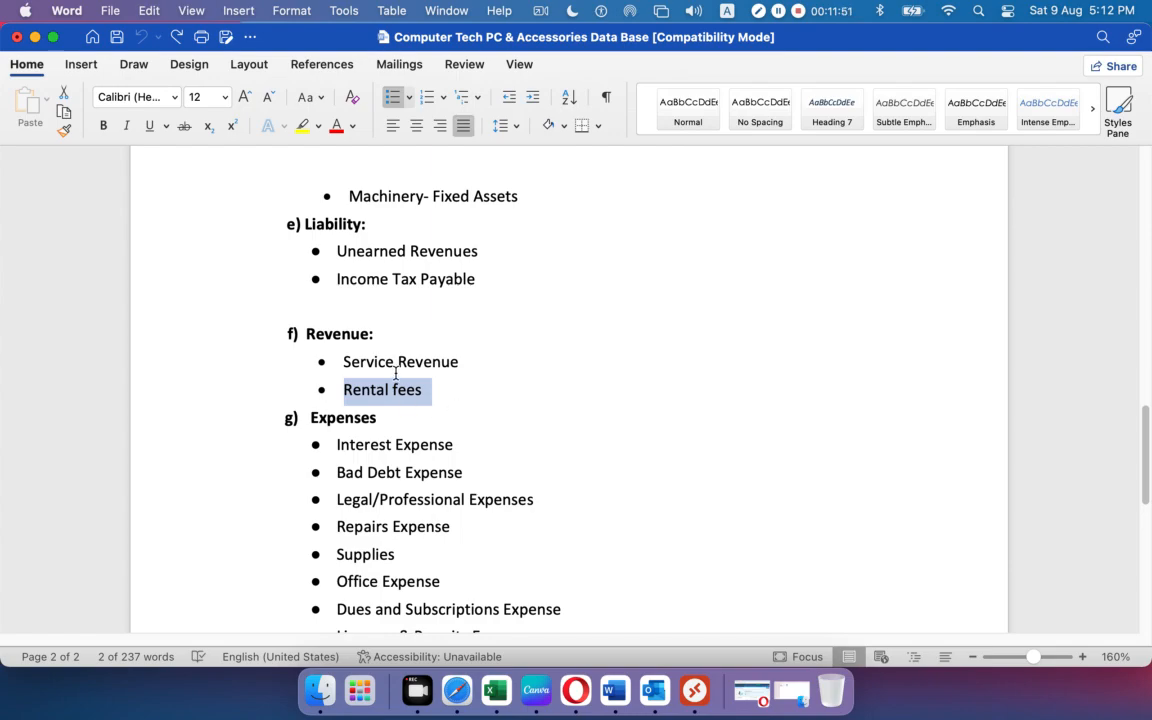
pyautogui.scroll(15, 510, 411)
pyautogui.scroll(-2, 510, 411)
pyautogui.scroll(-15, 510, 411)
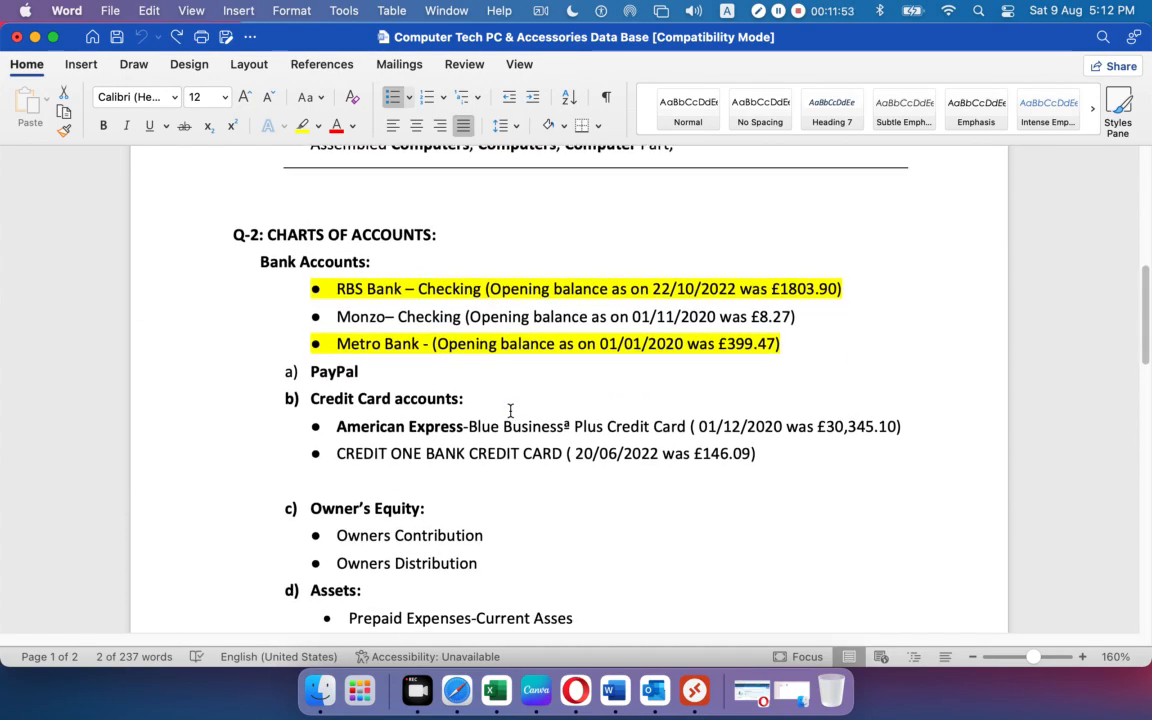
pyautogui.scroll(-4, 510, 411)
pyautogui.scroll(8, 510, 411)
pyautogui.scroll(2, 371, 514)
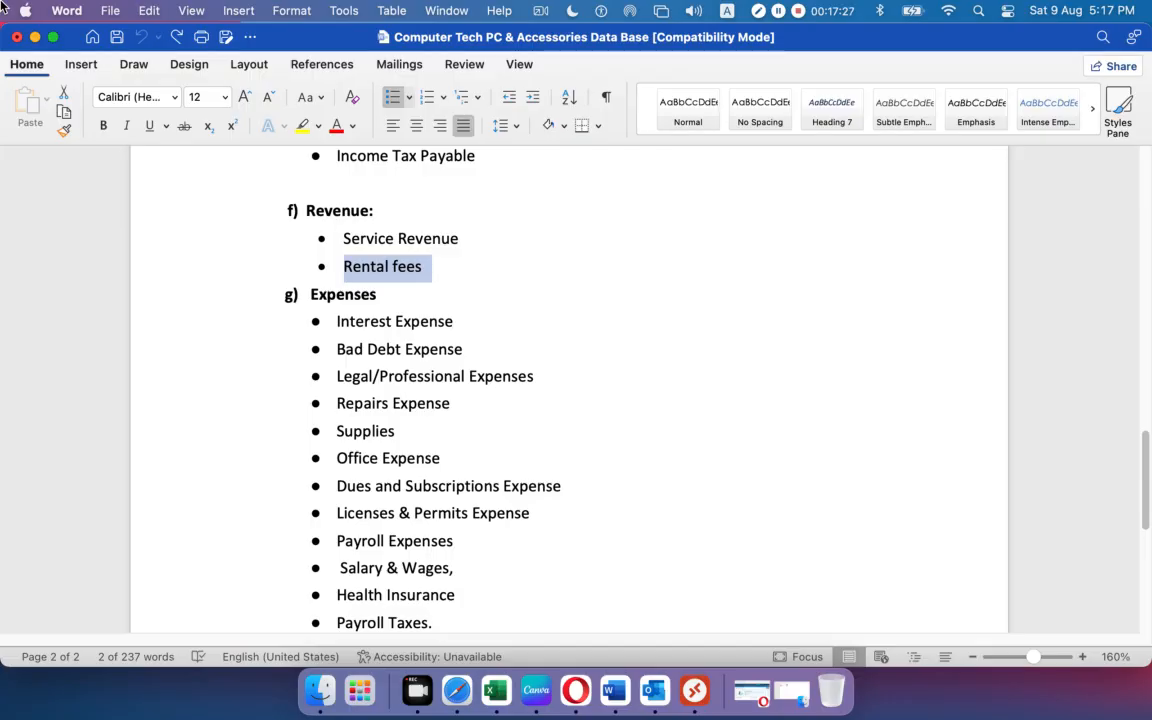
# Minimize Word and bring up the Computer Tech PC & Accessories Xero dashboard.
pyautogui.click(37, 39)
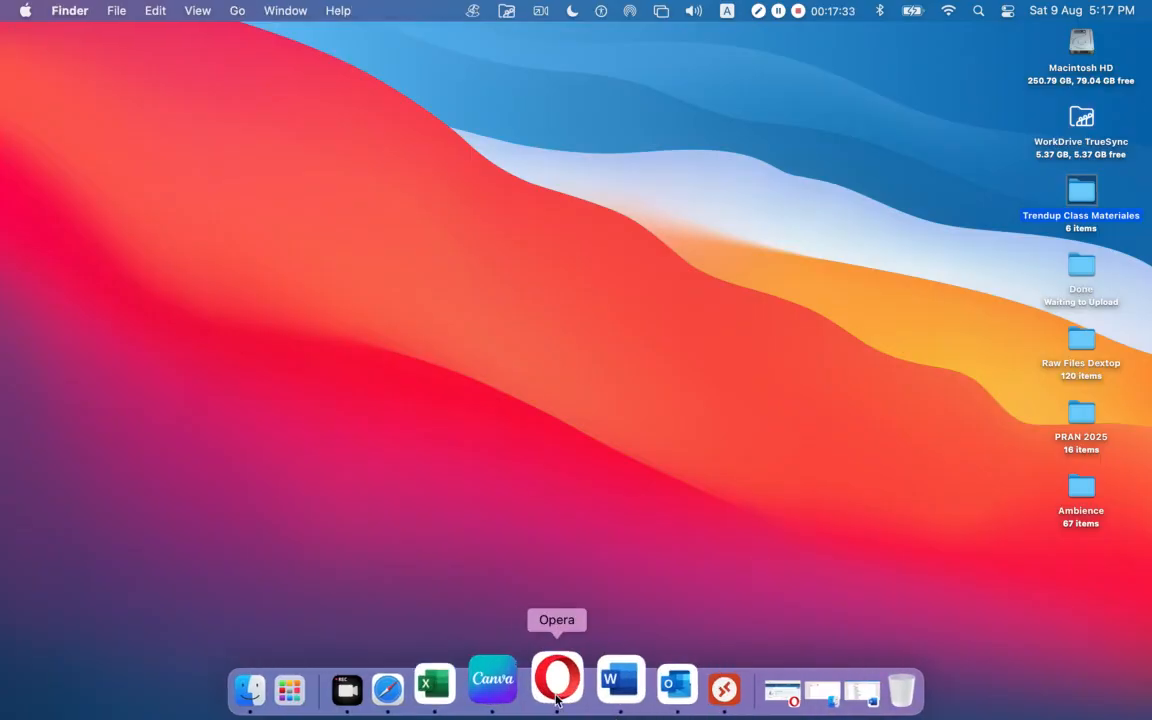
pyautogui.click(557, 690)
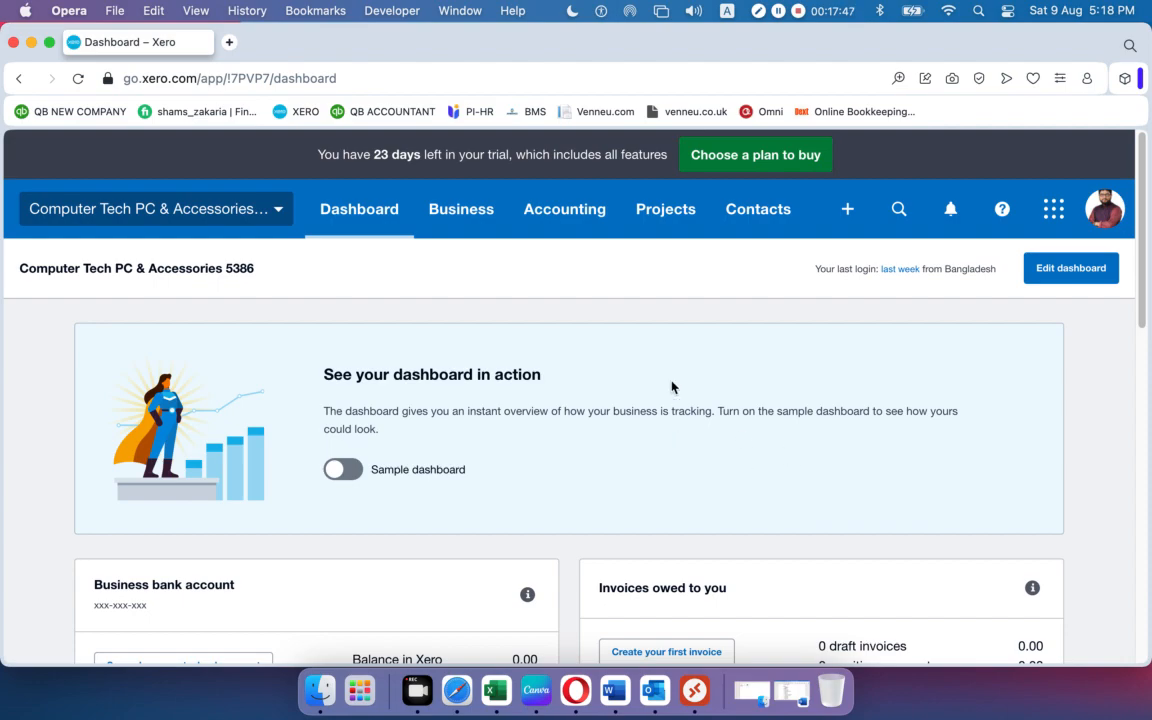
pyautogui.scroll(-10, 648, 368)
pyautogui.scroll(10, 648, 368)
# Browse the Business menu, then open the Accounting menu.
pyautogui.click(427, 228)
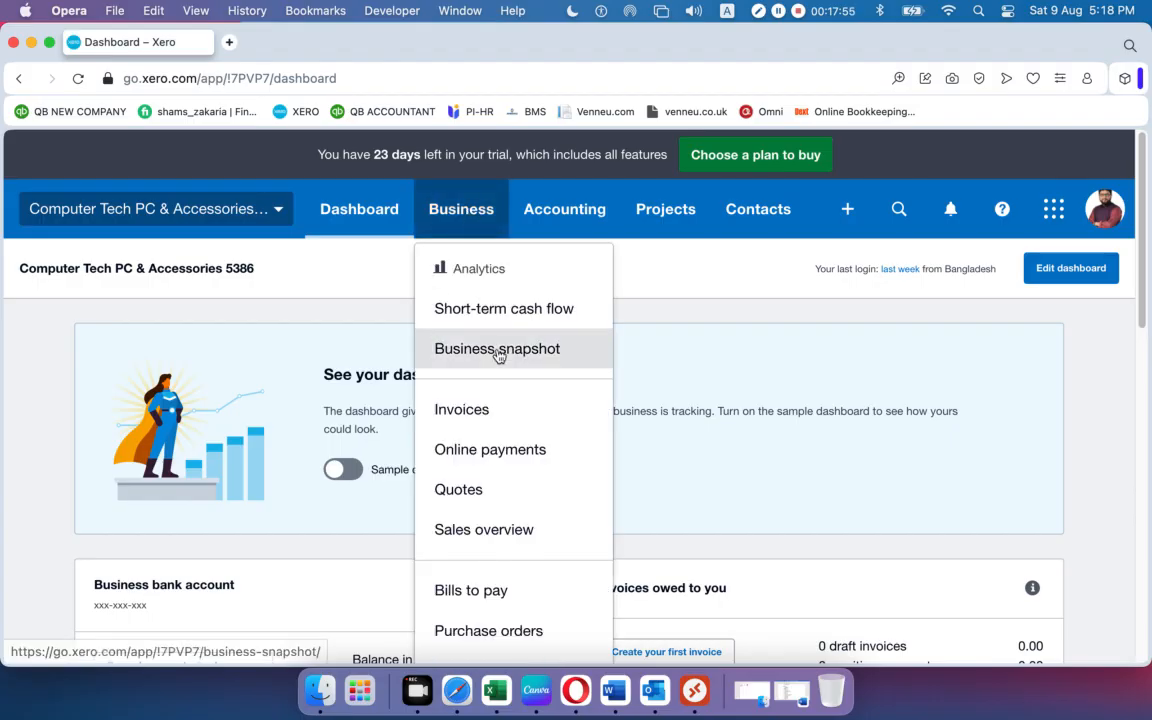
pyautogui.scroll(-10, 497, 355)
pyautogui.scroll(5, 499, 356)
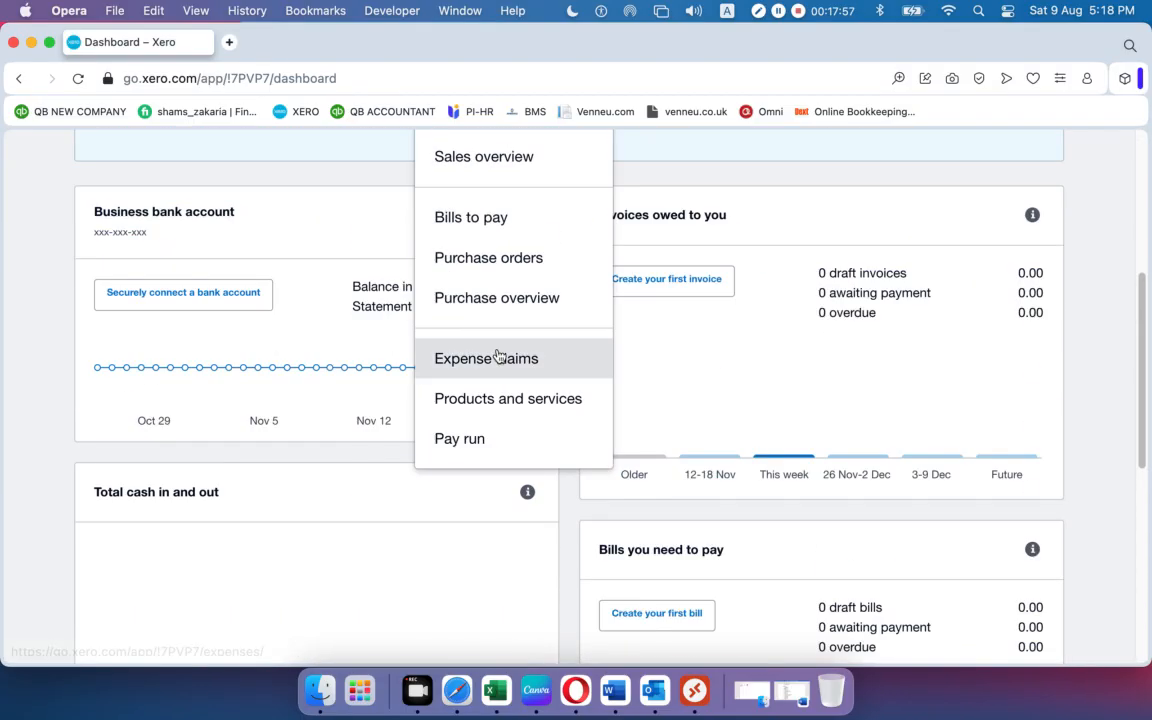
pyautogui.scroll(2, 499, 356)
pyautogui.scroll(1, 497, 355)
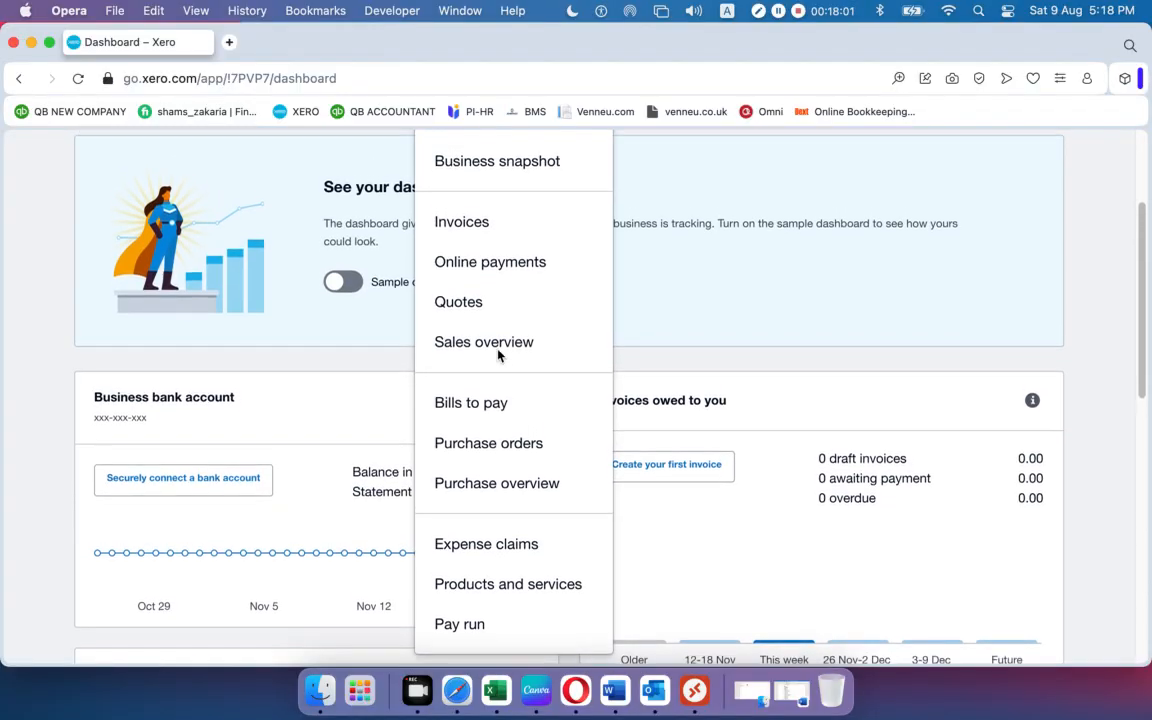
pyautogui.scroll(3, 499, 355)
pyautogui.click(601, 212)
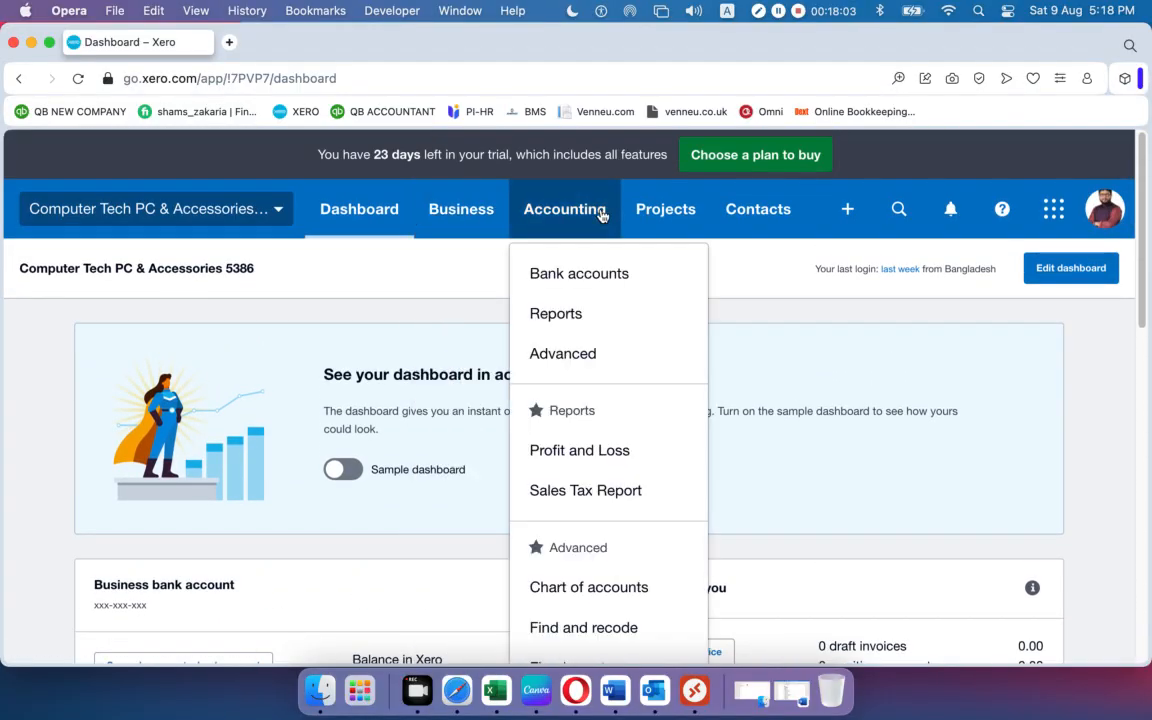
# Open Accounting > Advanced, look through its features and settings, and reload the page.
pyautogui.click(582, 364)
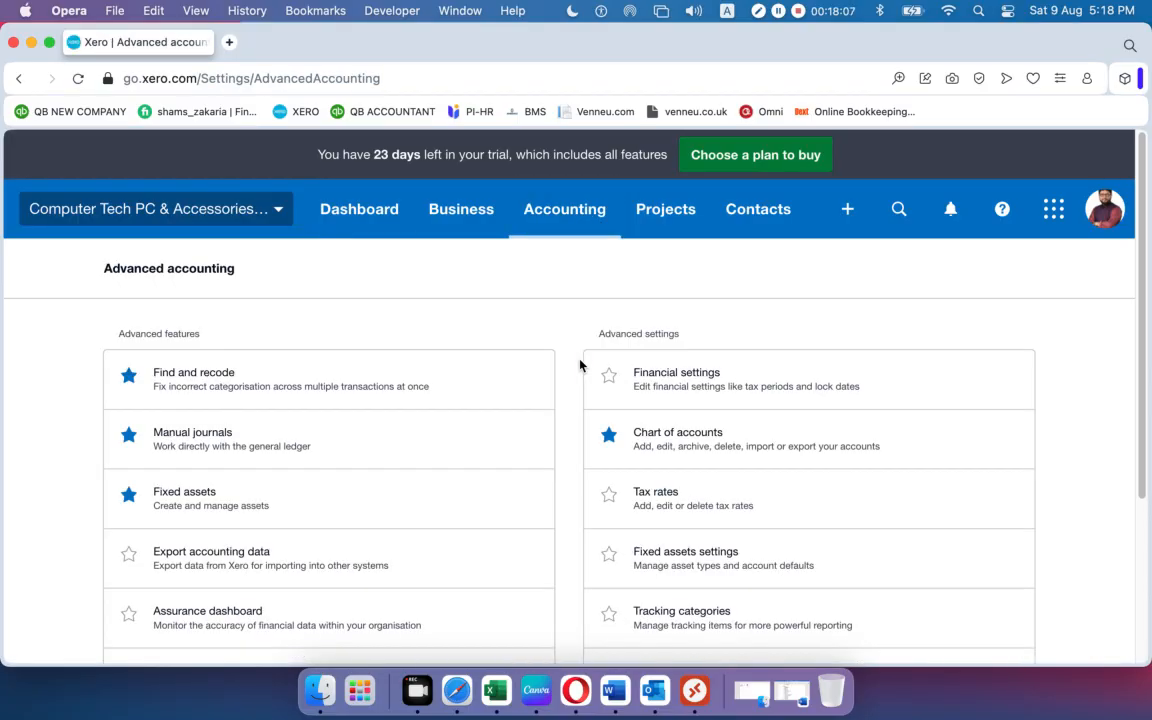
pyautogui.scroll(-1, 440, 363)
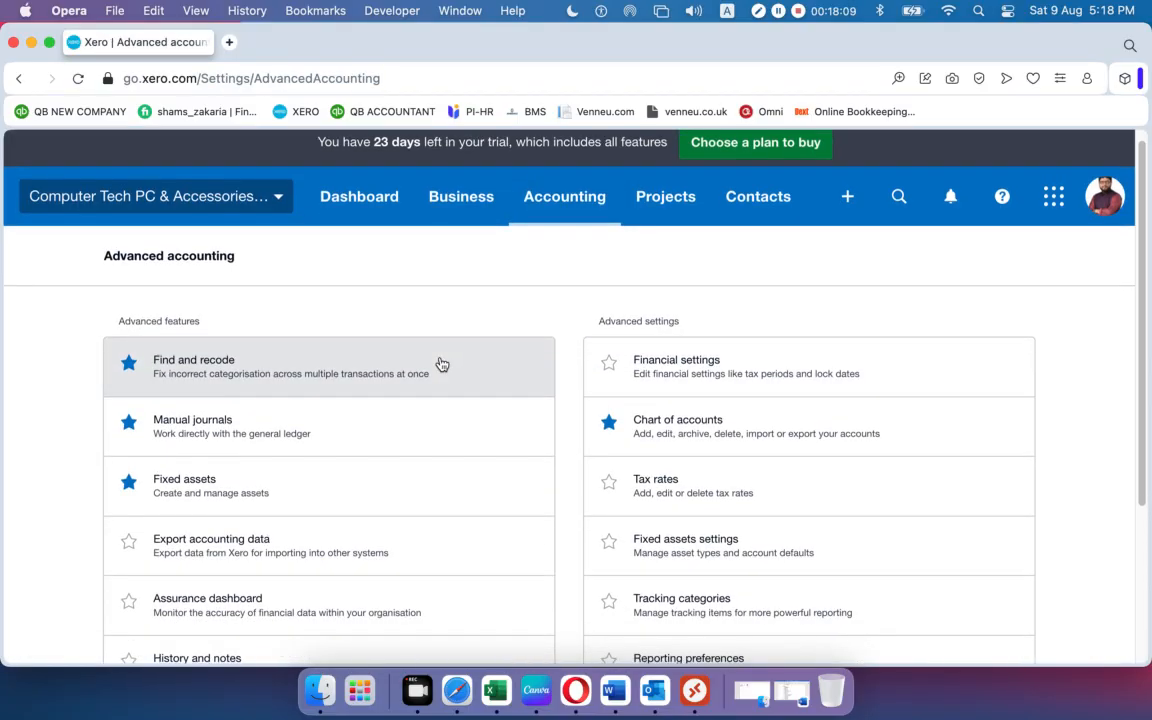
pyautogui.scroll(-5, 442, 364)
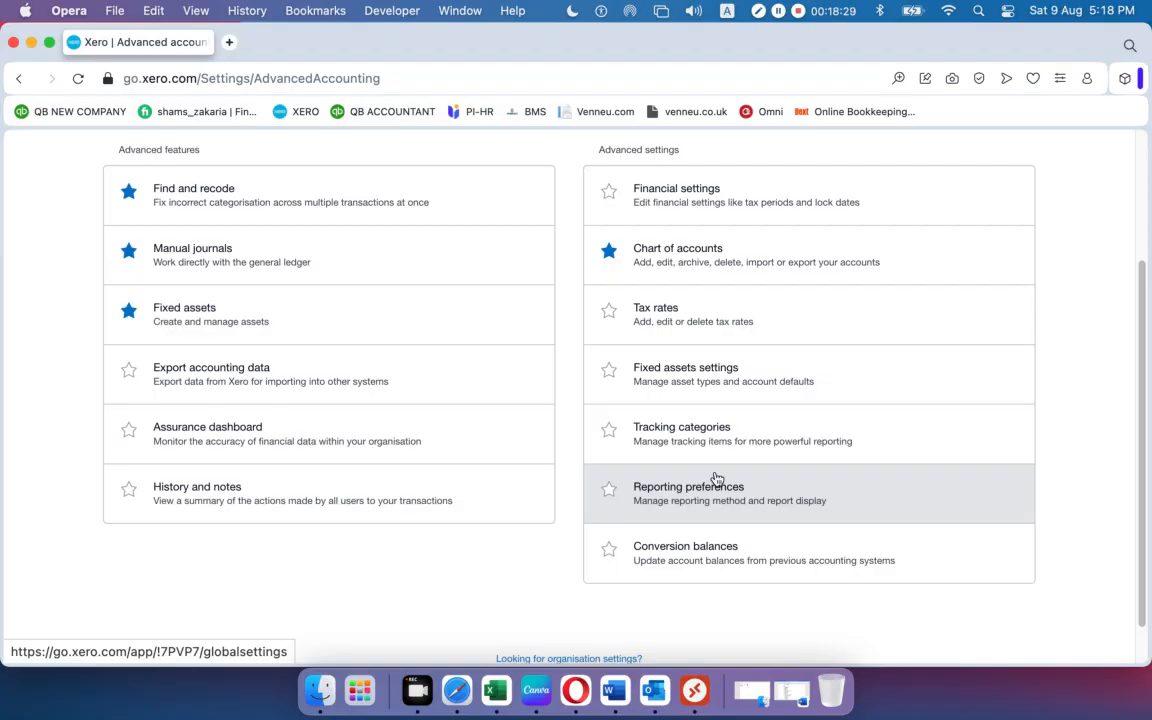
pyautogui.scroll(5, 560, 374)
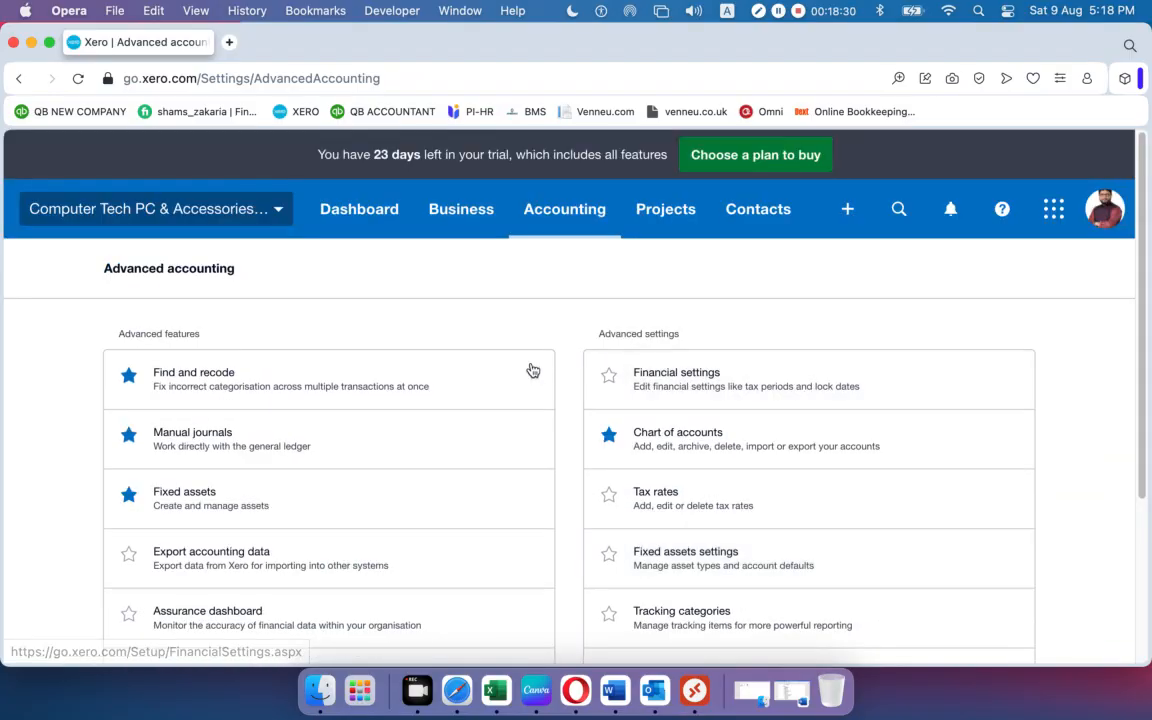
pyautogui.click(550, 217)
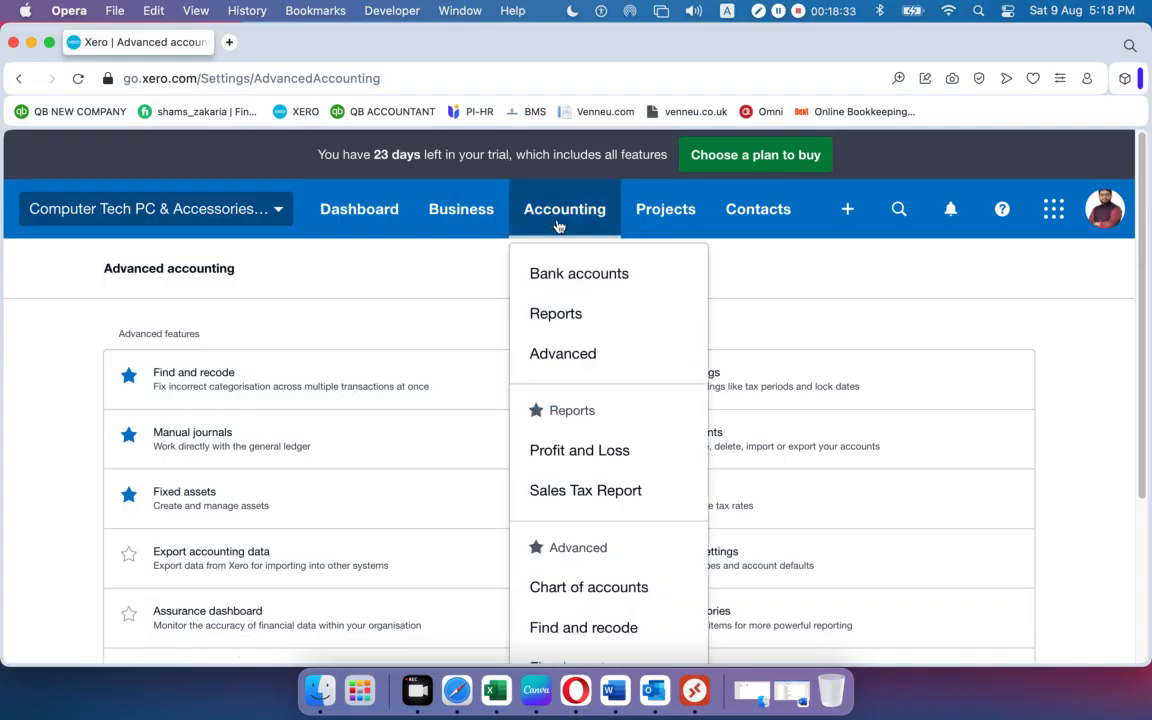
pyautogui.click(572, 366)
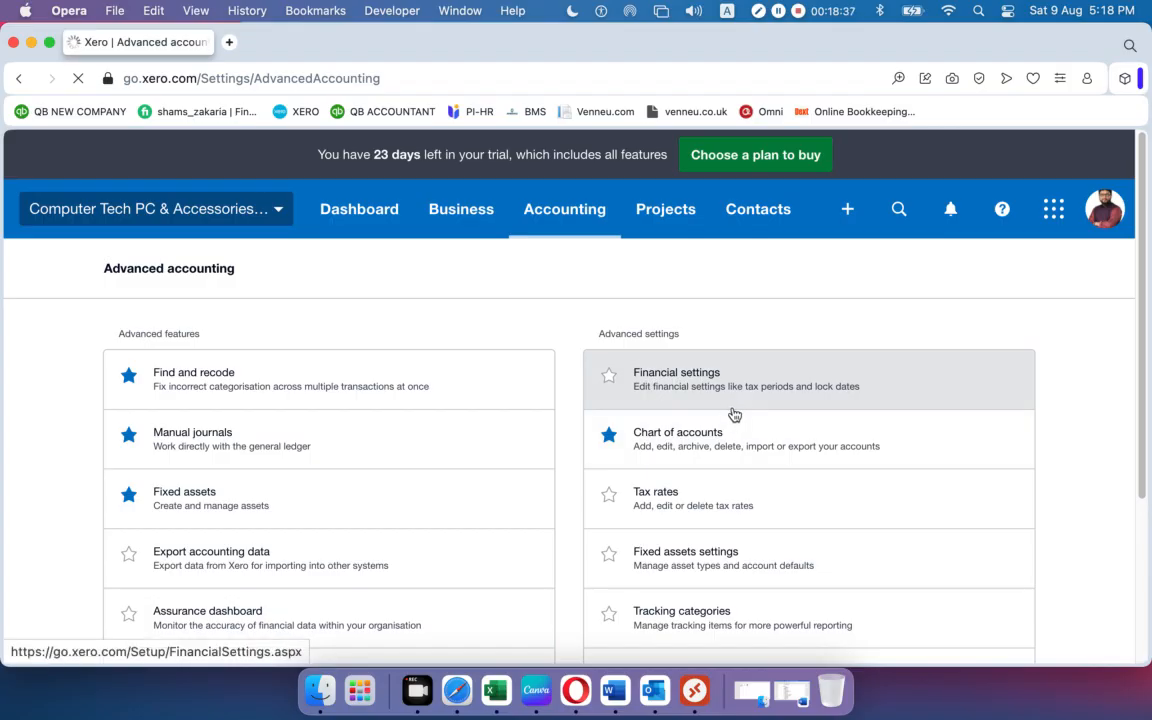
pyautogui.scroll(-1, 736, 408)
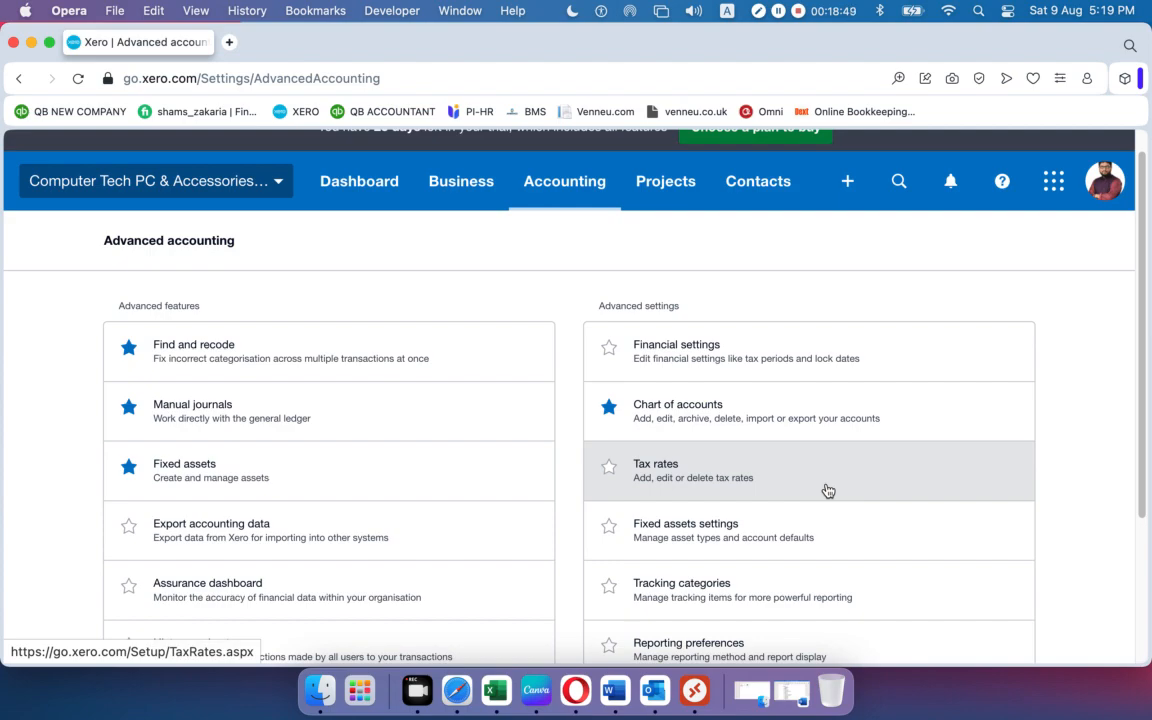
# Open Tax rates and review Sales Tax on Imports, Tax Exempt, Tax on Purchases and Tax on Sales at 0%.
pyautogui.click(668, 474)
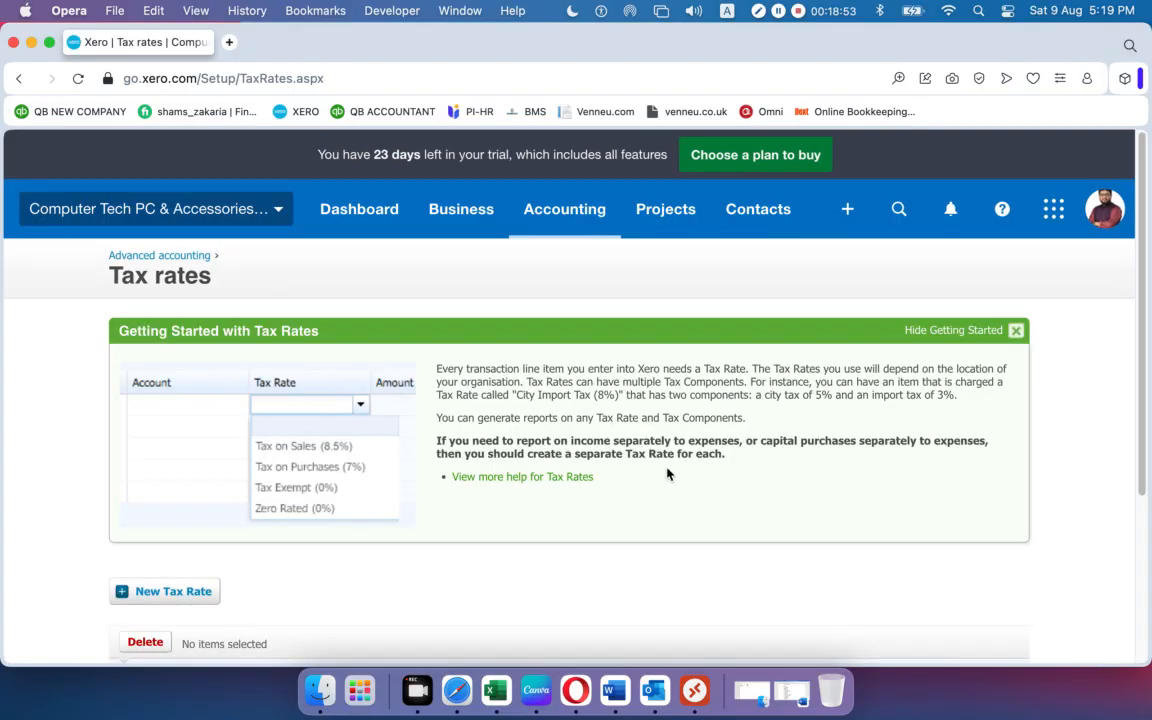
pyautogui.scroll(-3, 414, 437)
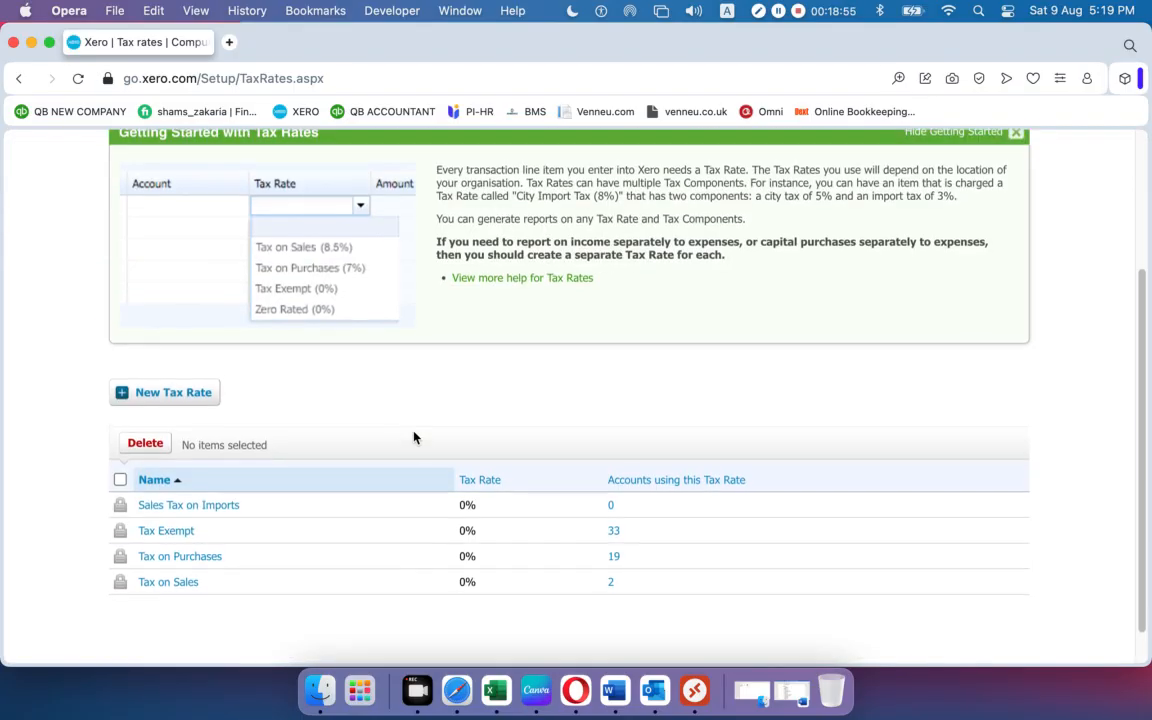
pyautogui.scroll(-1, 414, 437)
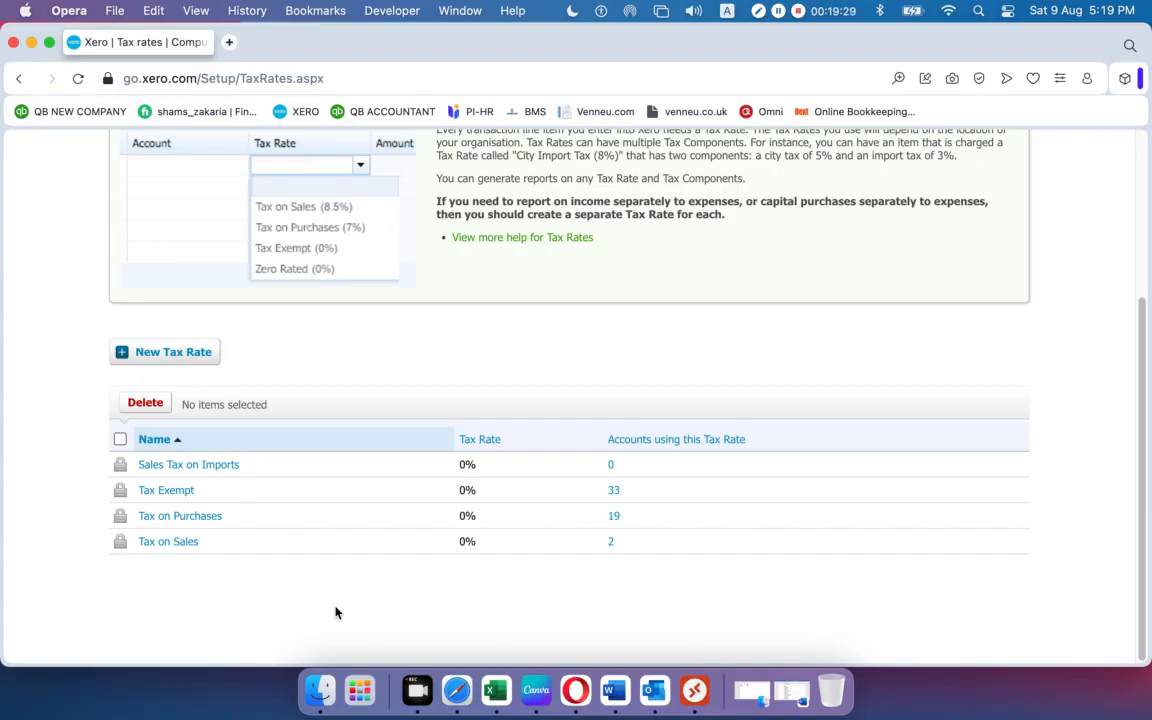
pyautogui.scroll(5, 366, 608)
pyautogui.scroll(-5, 366, 608)
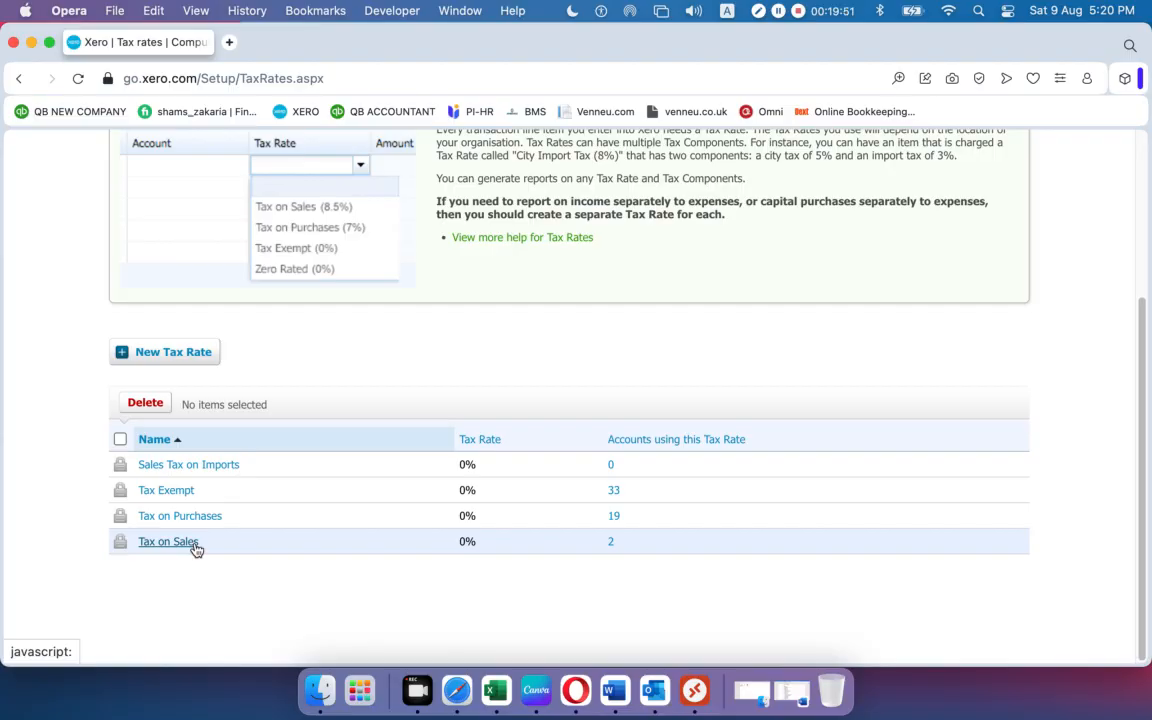
pyautogui.scroll(5, 294, 522)
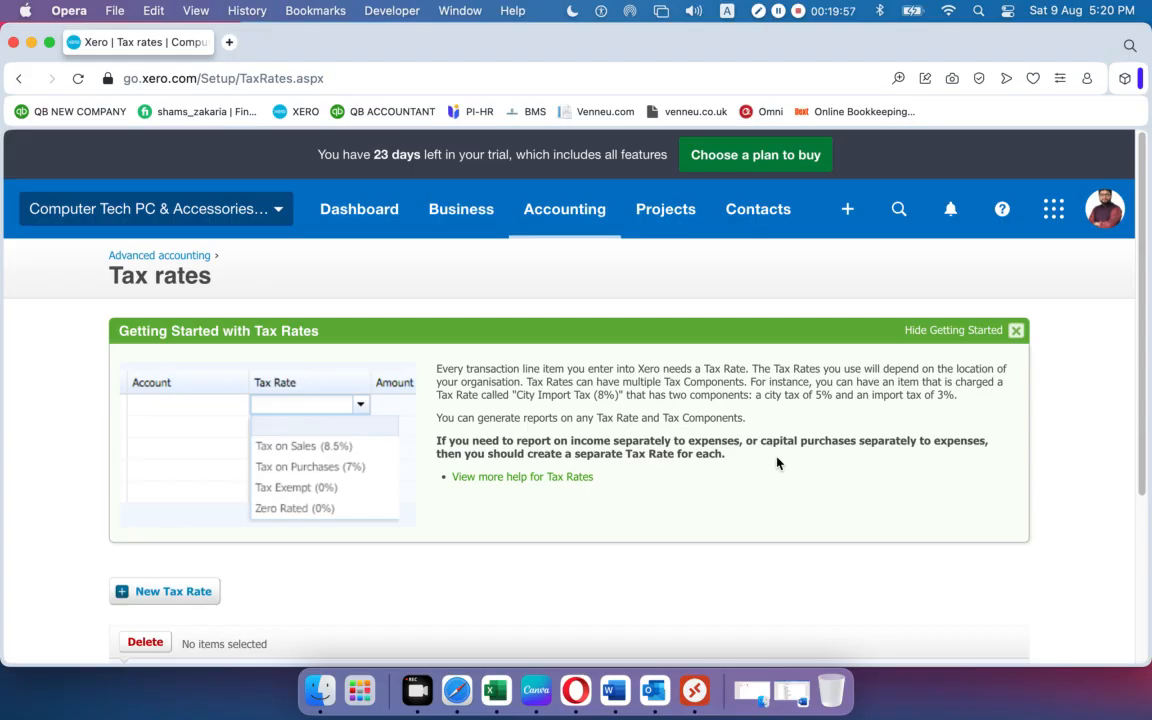
pyautogui.scroll(-5, 681, 432)
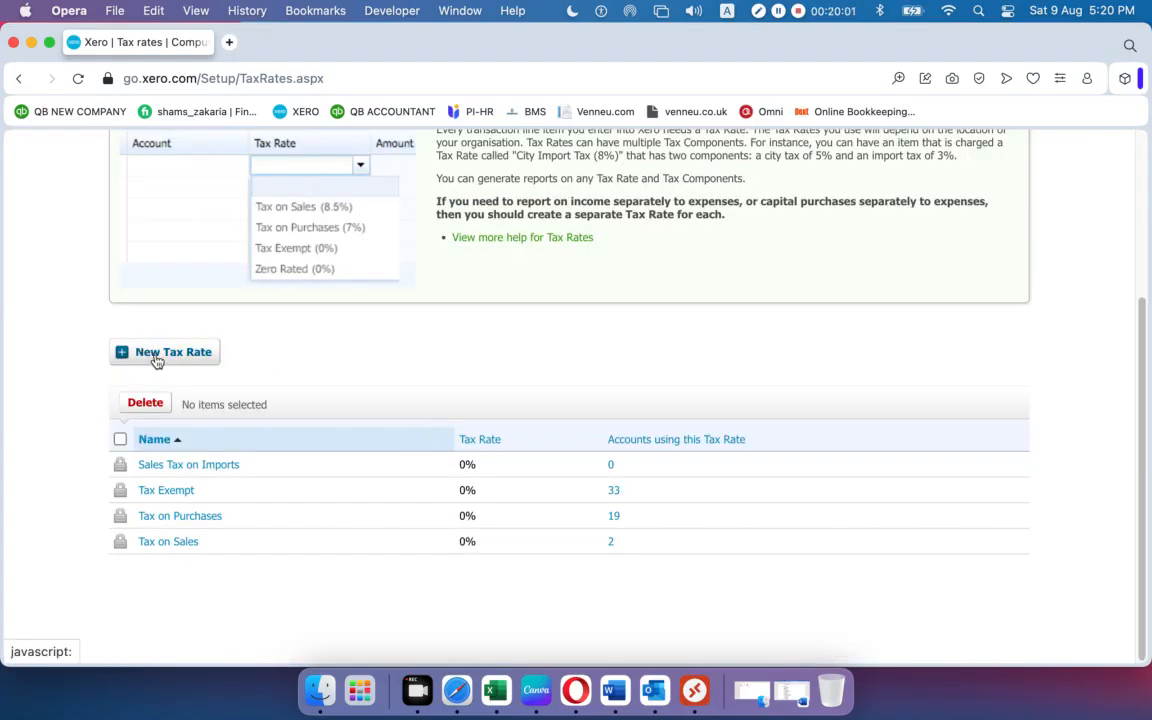
pyautogui.click(166, 358)
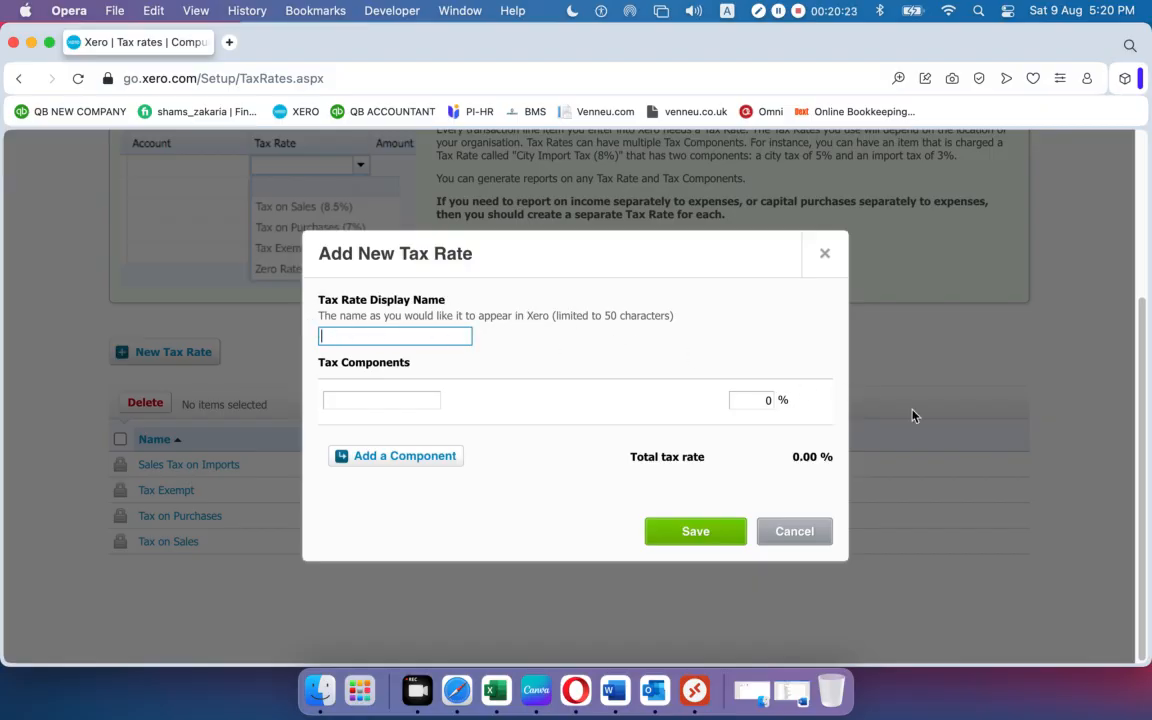
pyautogui.write('Tax on Income')
pyautogui.write('10%')
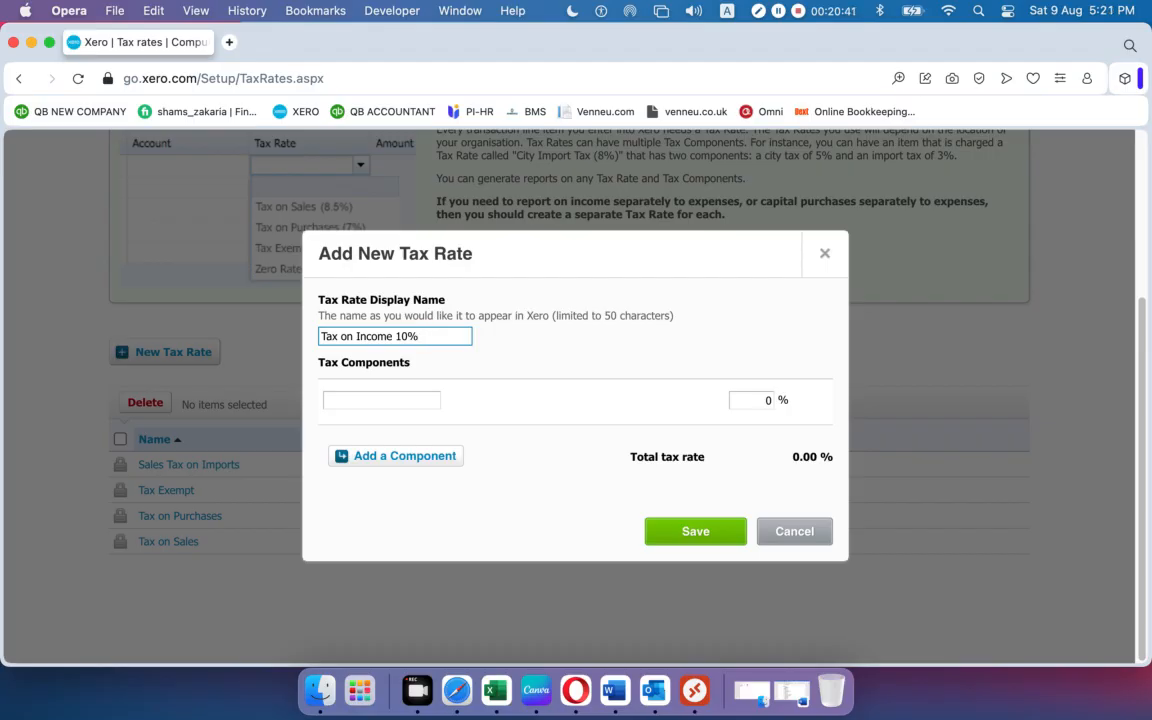
pyautogui.press('BackSpace')
pyautogui.press('BackSpace')
pyautogui.press('BackSpace')
pyautogui.press('BackSpace')
pyautogui.press('BackSpace')
pyautogui.press('BackSpace')
pyautogui.press('BackSpace')
pyautogui.press('BackSpace')
pyautogui.press('BackSpace')
pyautogui.press('BackSpace')
pyautogui.press('BackSpace')
pyautogui.press('BackSpace')
pyautogui.press('BackSpace')
pyautogui.press('BackSpace')
pyautogui.press('BackSpace')
pyautogui.press('BackSpace')
pyautogui.press('BackSpace')
pyautogui.write('Sales Tax 19%')
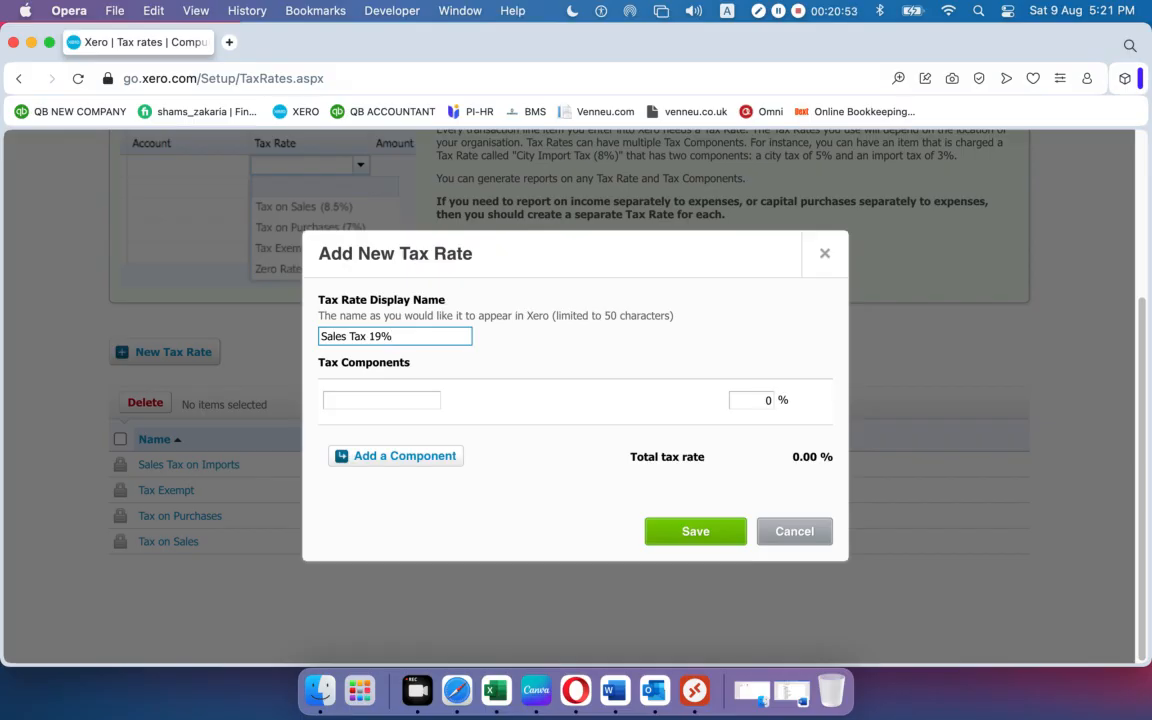
pyautogui.press('BackSpace')
pyautogui.press('BackSpace')
pyautogui.press('BackSpace')
pyautogui.write('10%')
pyautogui.press('BackSpace')
pyautogui.press('BackSpace')
pyautogui.press('BackSpace')
pyautogui.press('BackSpace')
pyautogui.press('BackSpace')
pyautogui.press('BackSpace')
pyautogui.press('BackSpace')
pyautogui.press('BackSpace')
pyautogui.press('BackSpace')
pyautogui.press('BackSpace')
pyautogui.press('BackSpace')
pyautogui.press('BackSpace')
pyautogui.press('BackSpace')
pyautogui.write('VAt')
pyautogui.press('BackSpace')
pyautogui.write('T 10')
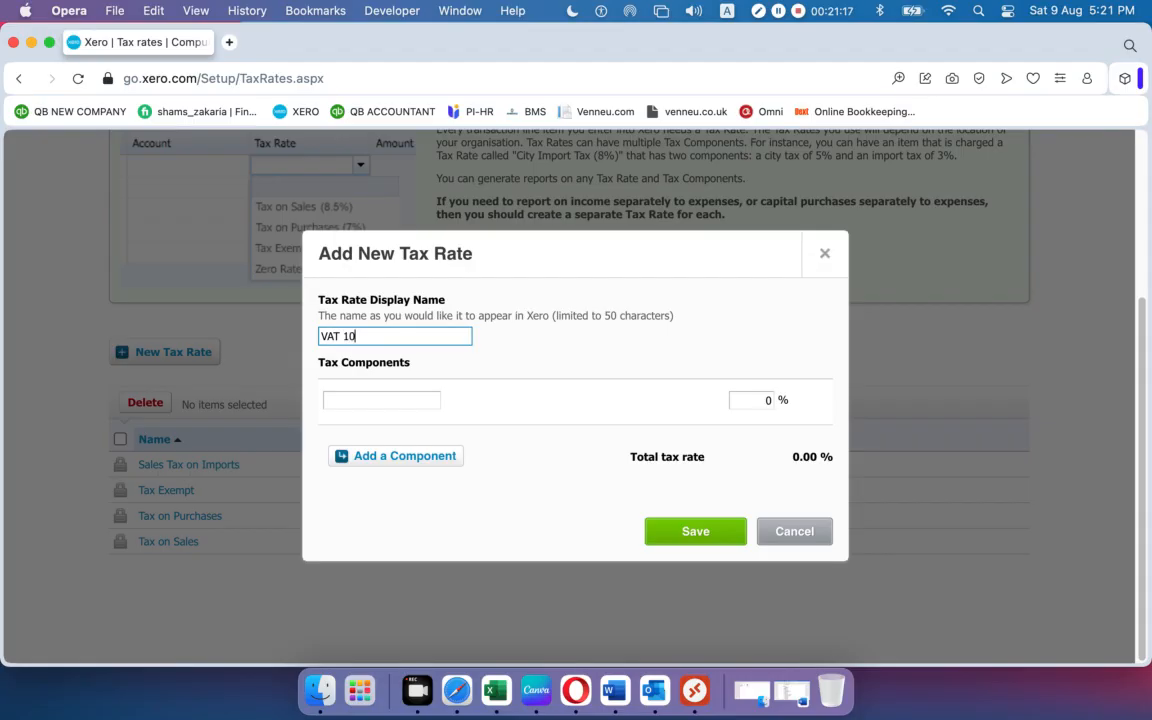
pyautogui.write('% (Sales)')
pyautogui.press('BackSpace')
pyautogui.press('BackSpace')
pyautogui.press('BackSpace')
pyautogui.press('BackSpace')
pyautogui.press('BackSpace')
pyautogui.press('BackSpace')
pyautogui.press('BackSpace')
pyautogui.press('BackSpace')
pyautogui.press('BackSpace')
pyautogui.press('BackSpace')
pyautogui.click(818, 537)
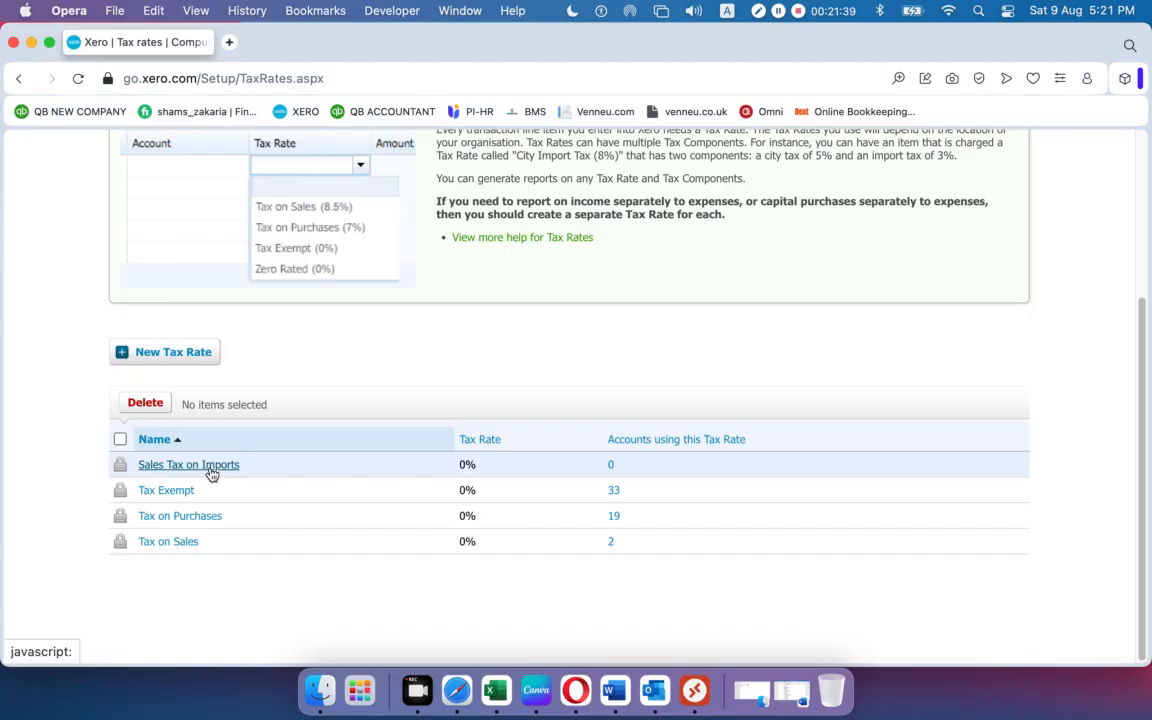
# Start a new tax rate named Sales Tax 10% with a component called 10% Sale Tax.
pyautogui.click(182, 355)
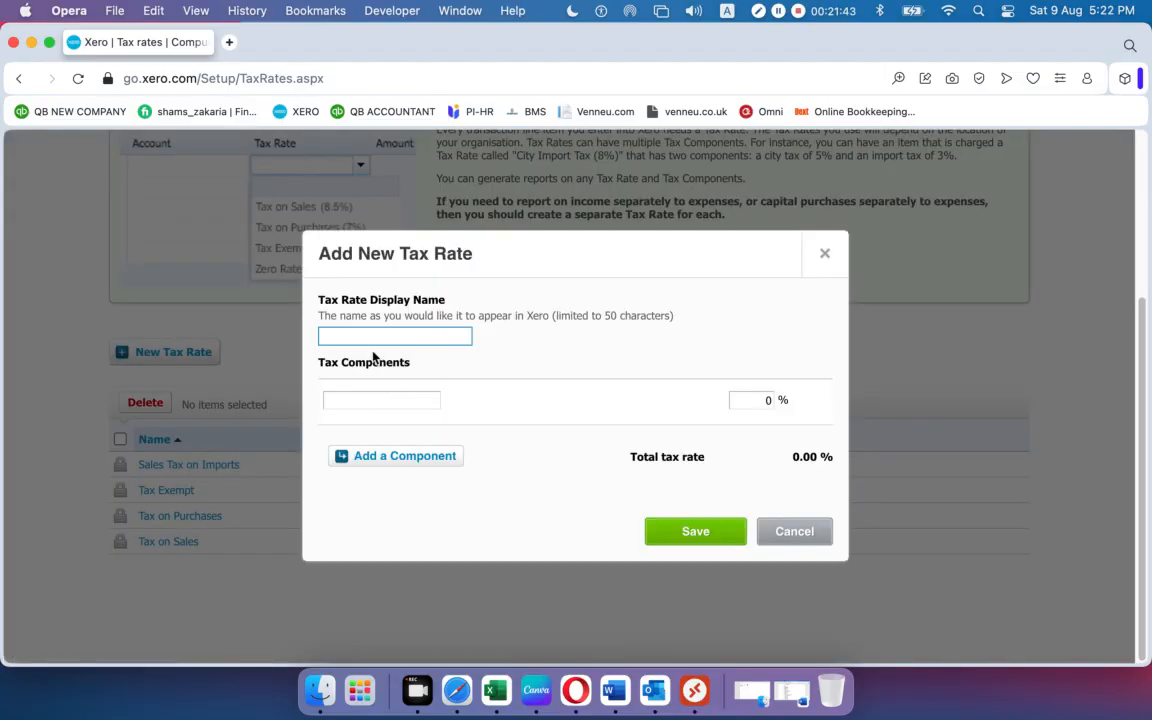
pyautogui.write('Sales Tax 10%')
pyautogui.click(375, 400)
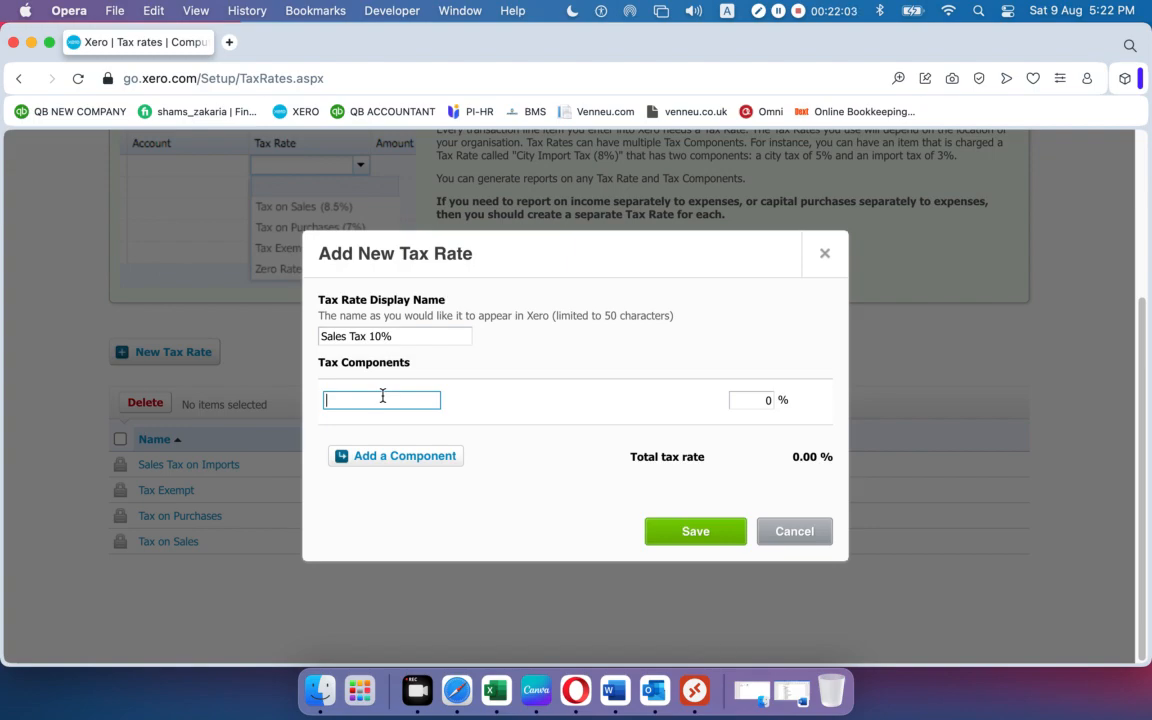
pyautogui.write('10% Sale Tax')
pyautogui.click(767, 400)
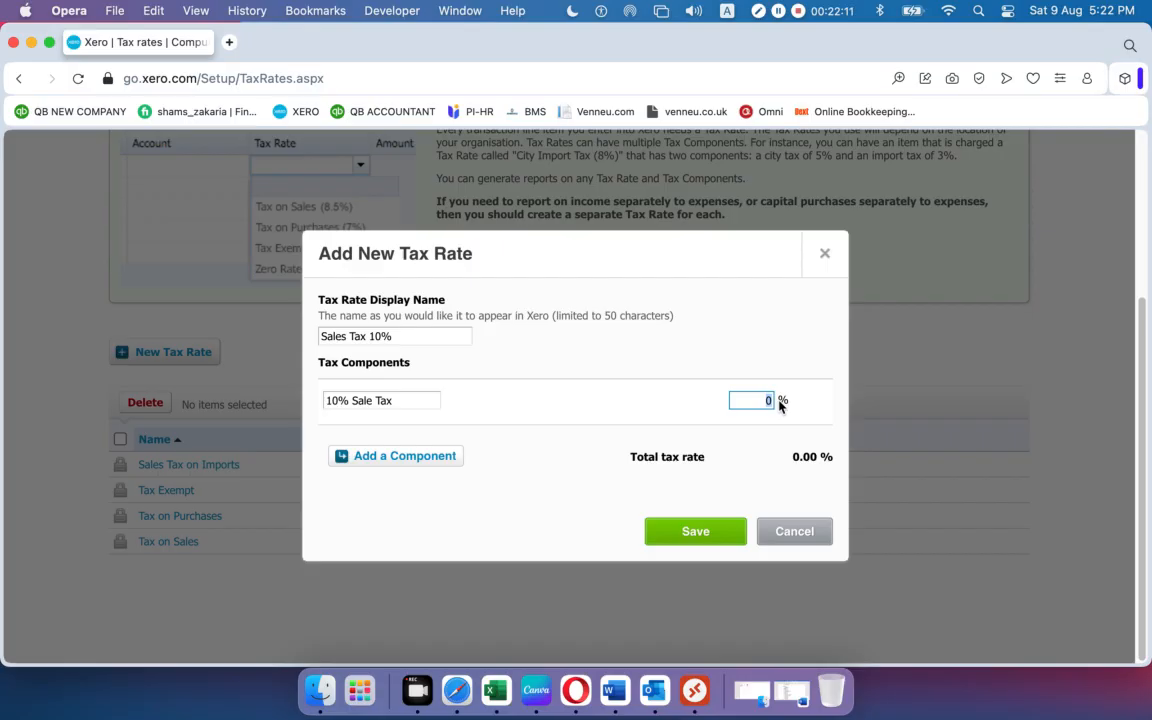
pyautogui.write('10')
pyautogui.press('BackSpace')
pyautogui.press('BackSpace')
pyautogui.write('20')
# Correct the component rate to 10% and save the Sales Tax 10% rate.
pyautogui.moveTo(392, 336); pyautogui.dragTo(321, 334)
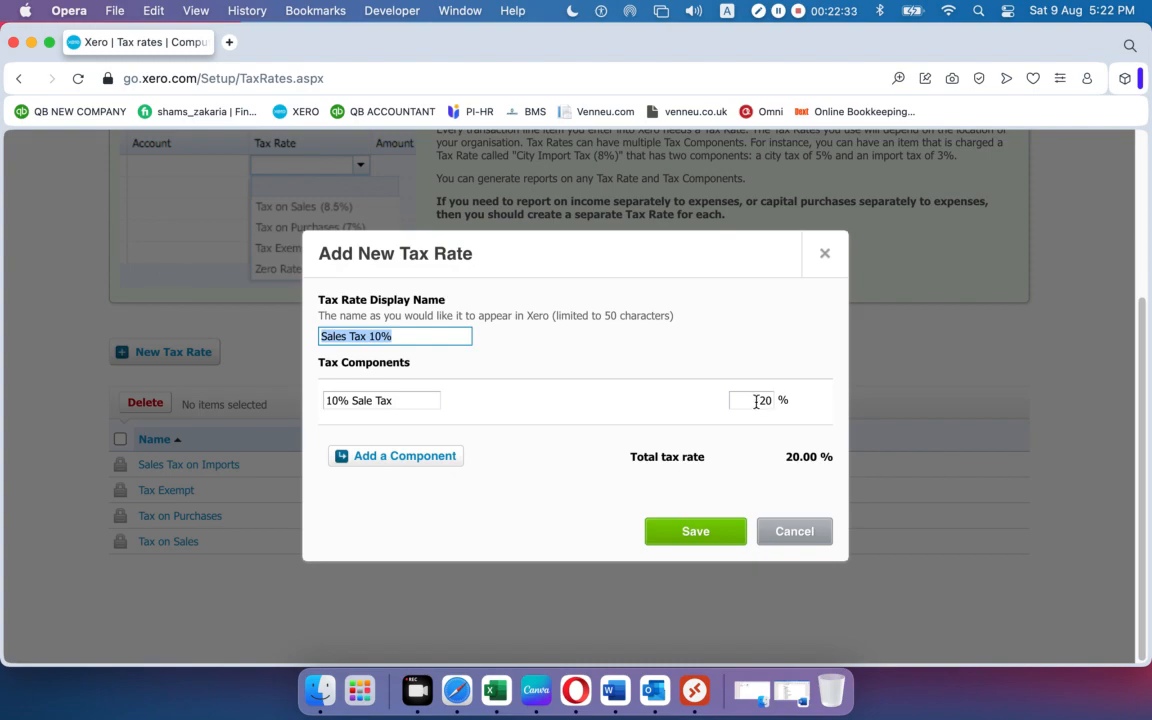
pyautogui.moveTo(738, 401); pyautogui.dragTo(815, 410)
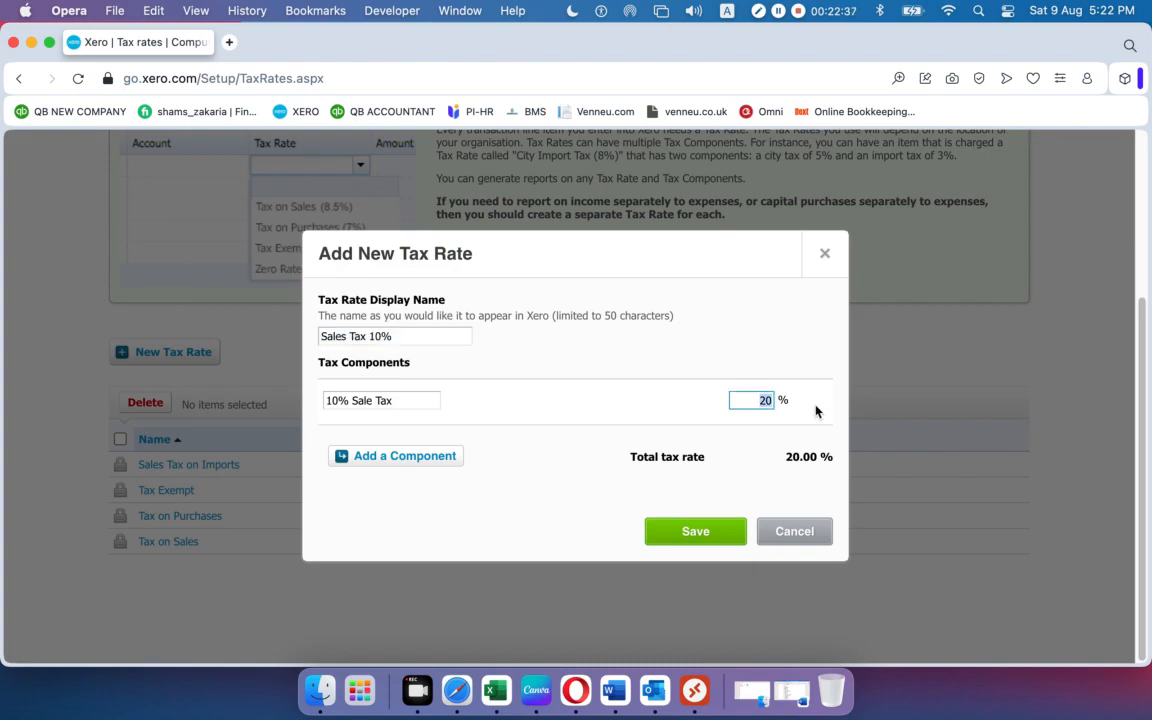
pyautogui.write('10')
pyautogui.click(681, 533)
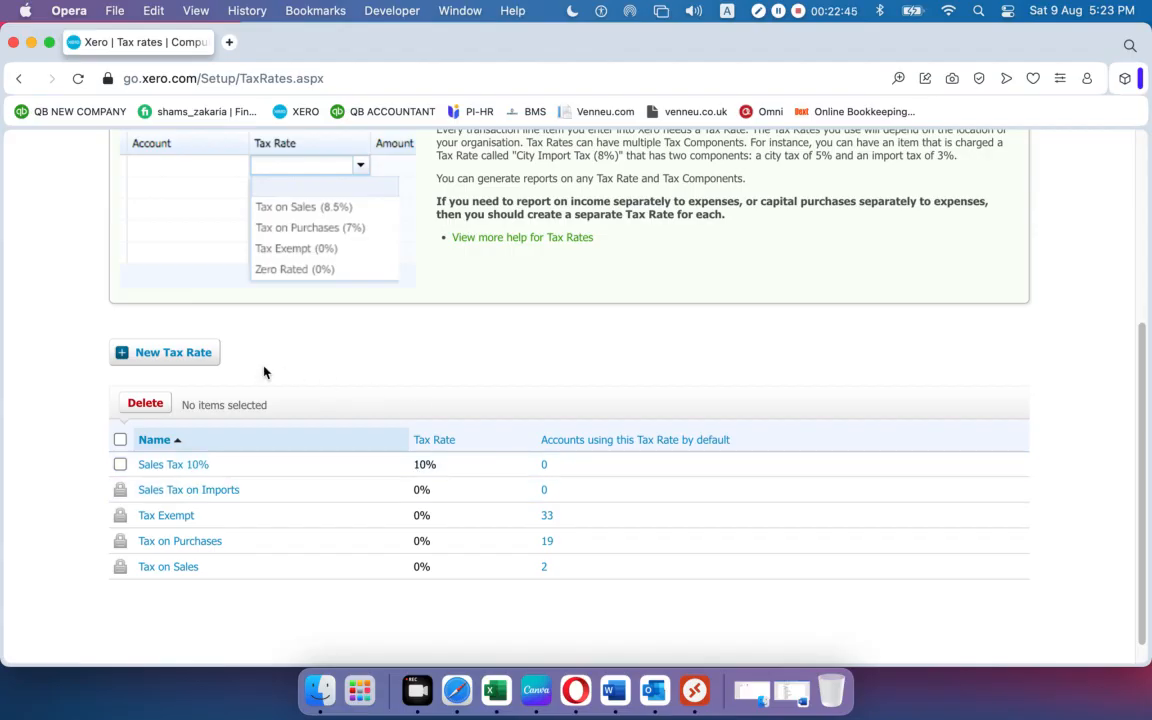
pyautogui.click(162, 355)
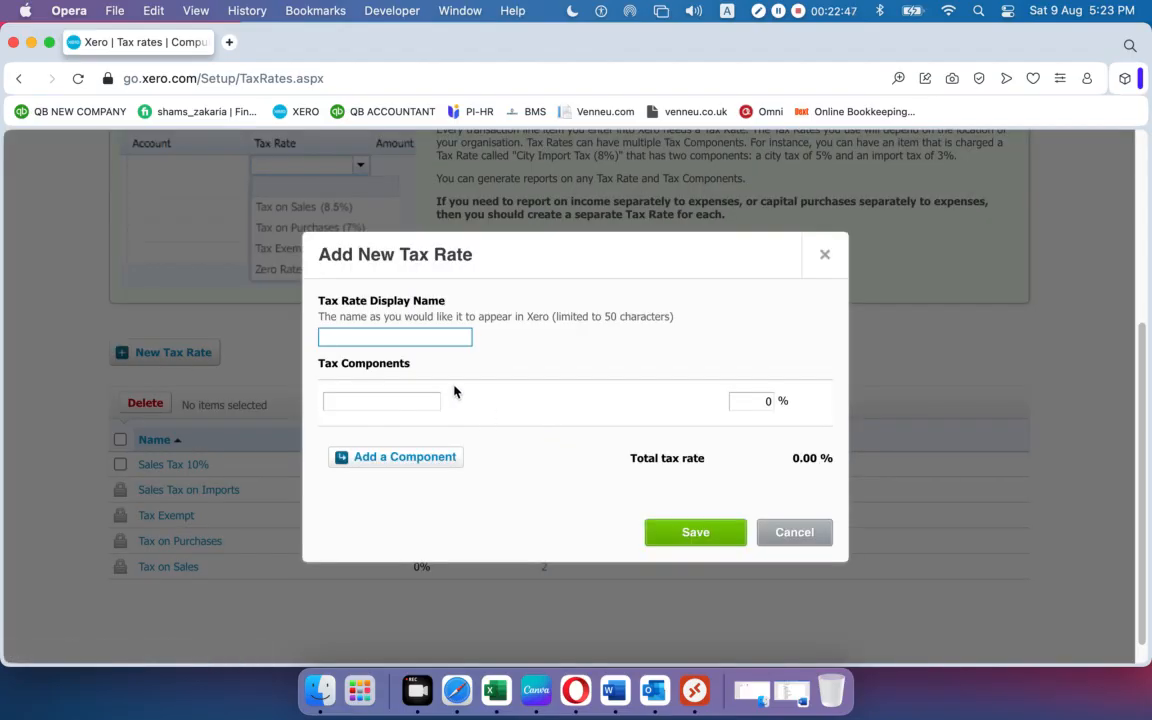
# Create Purchase Tax 15% with an identically named component at 15% and save it.
pyautogui.write('Purchase Tax 15%')
pyautogui.click(364, 401)
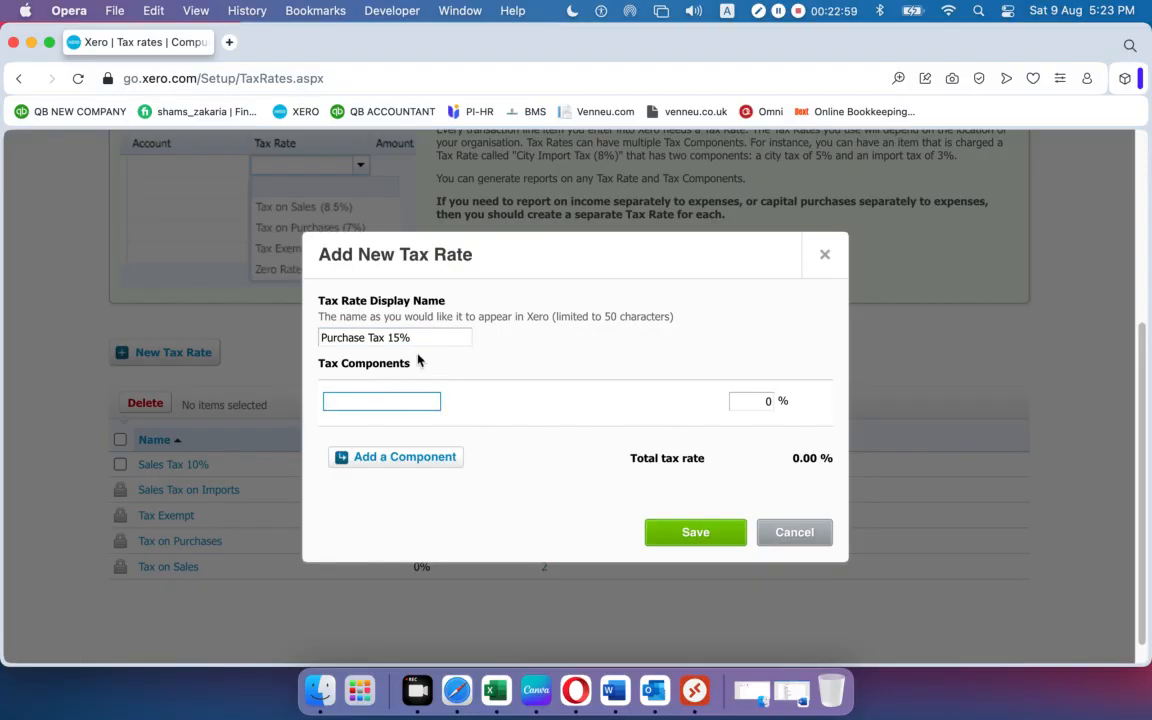
pyautogui.moveTo(463, 337); pyautogui.dragTo(57, 342)
pyautogui.press('super+c')
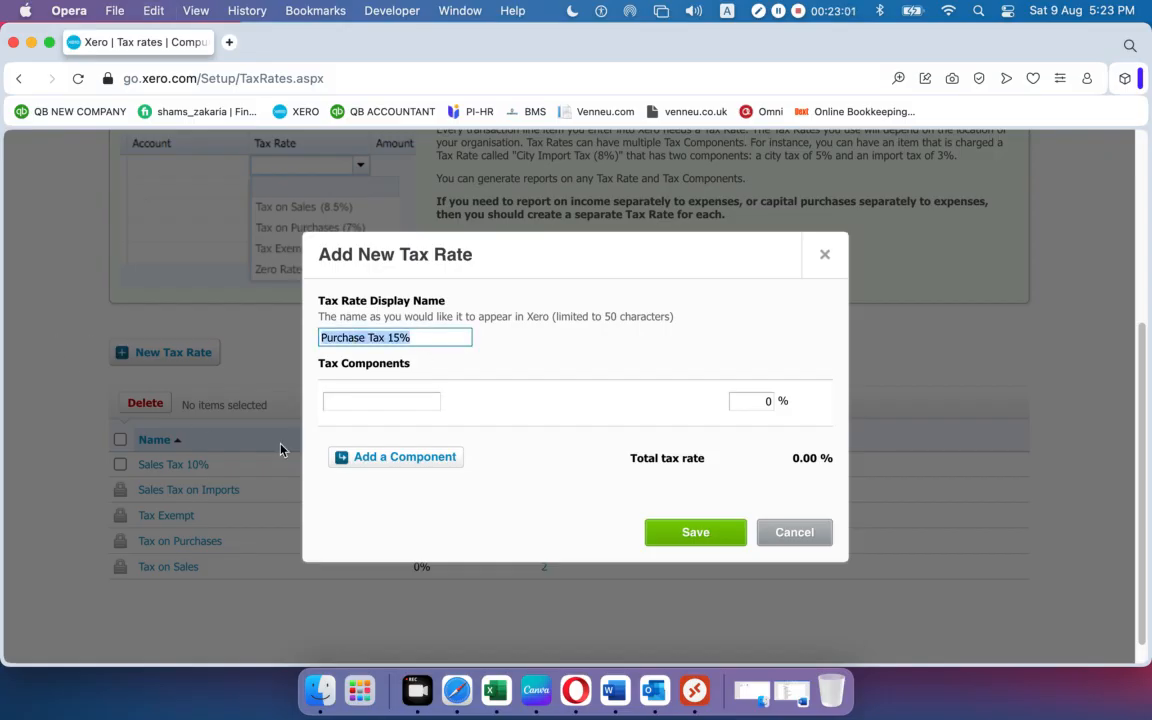
pyautogui.click(384, 400)
pyautogui.press('super+v')
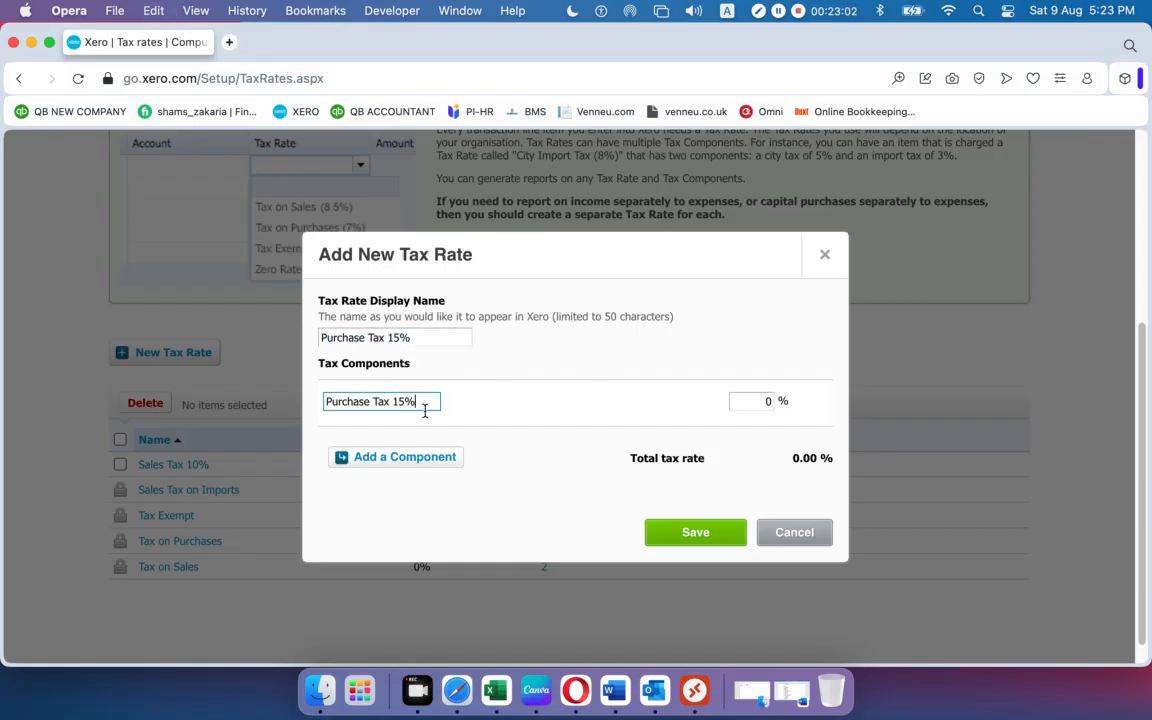
pyautogui.click(764, 401)
pyautogui.write('15')
pyautogui.click(707, 537)
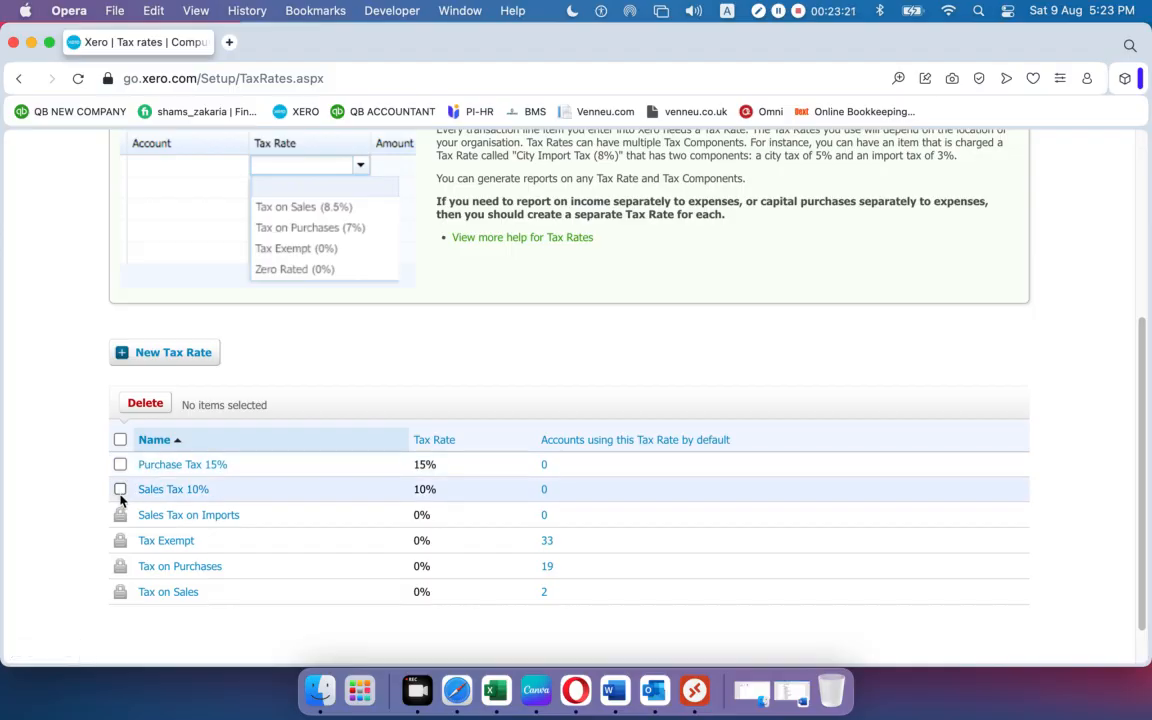
# Delete the Purchase Tax 15% rate and confirm the deletion.
pyautogui.click(120, 464)
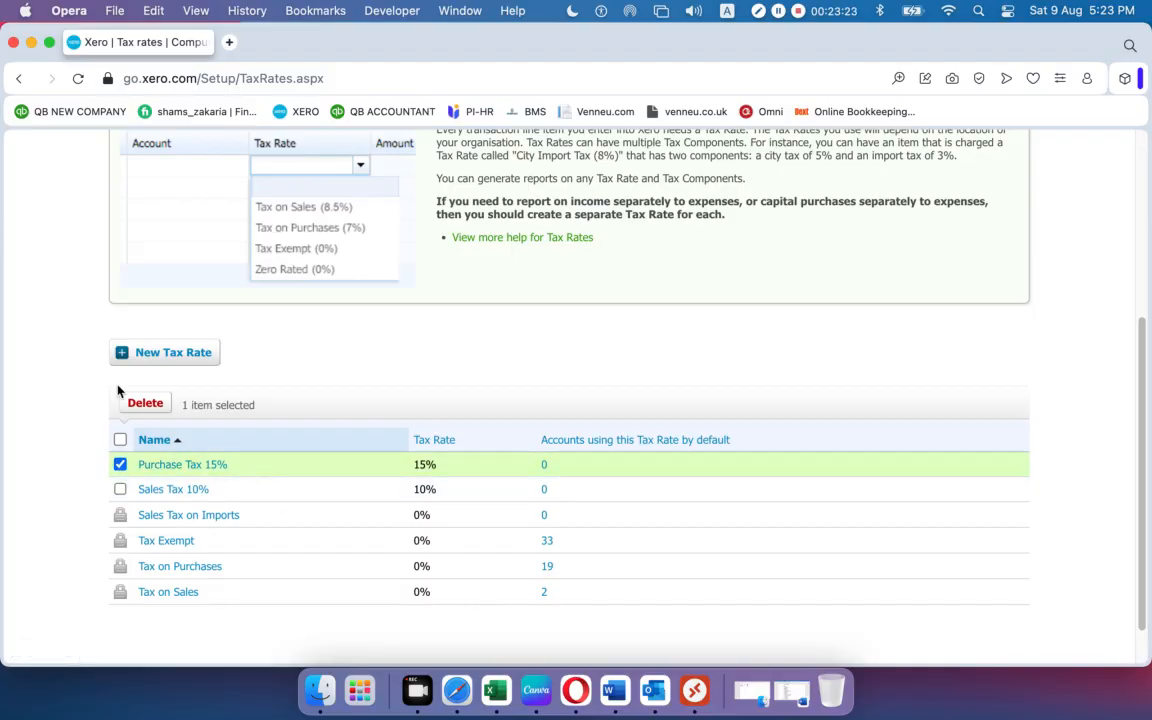
pyautogui.click(143, 404)
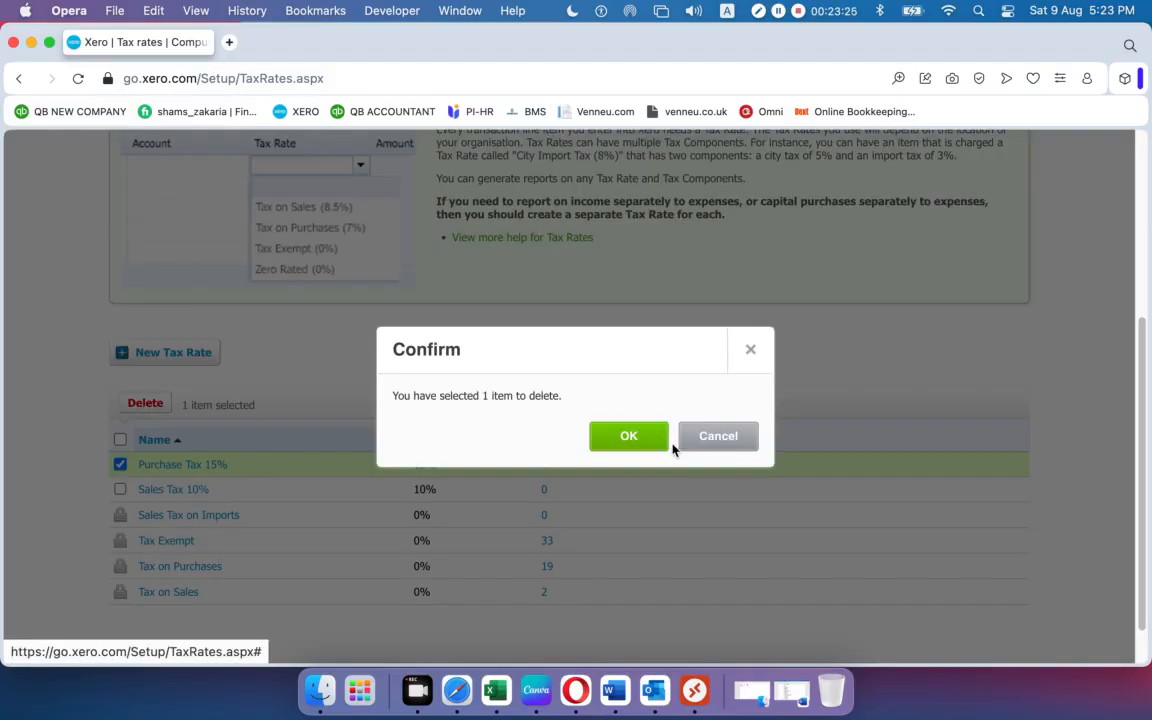
pyautogui.click(638, 445)
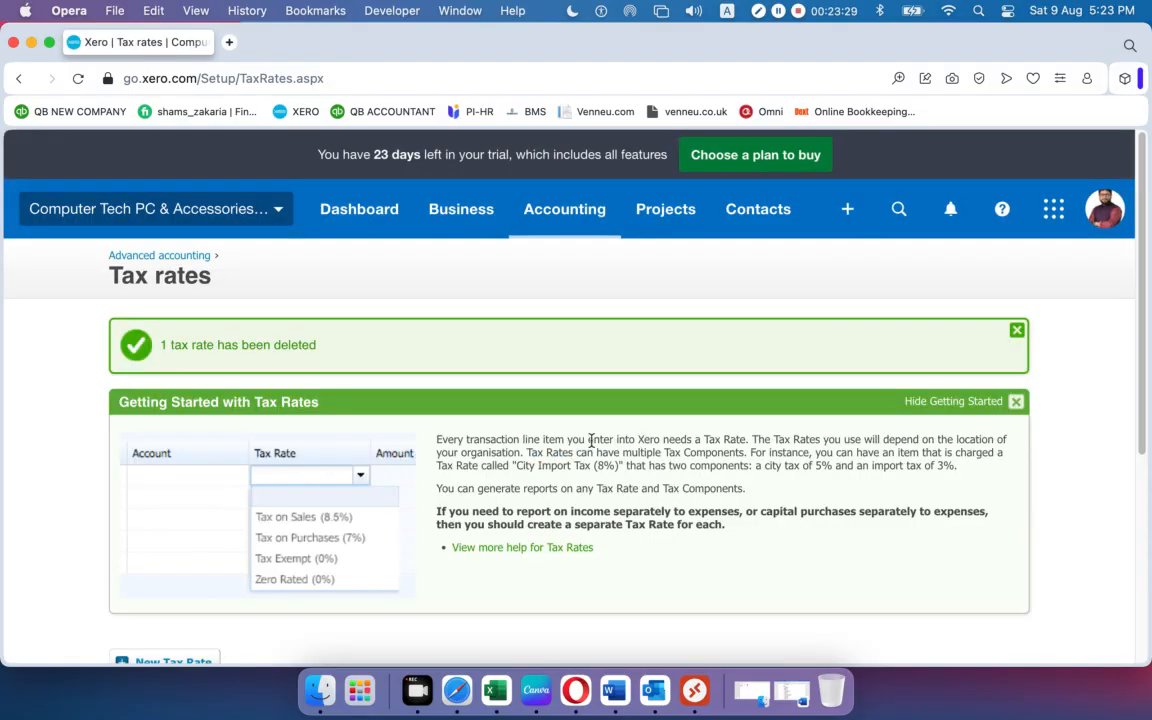
pyautogui.scroll(-5, 548, 447)
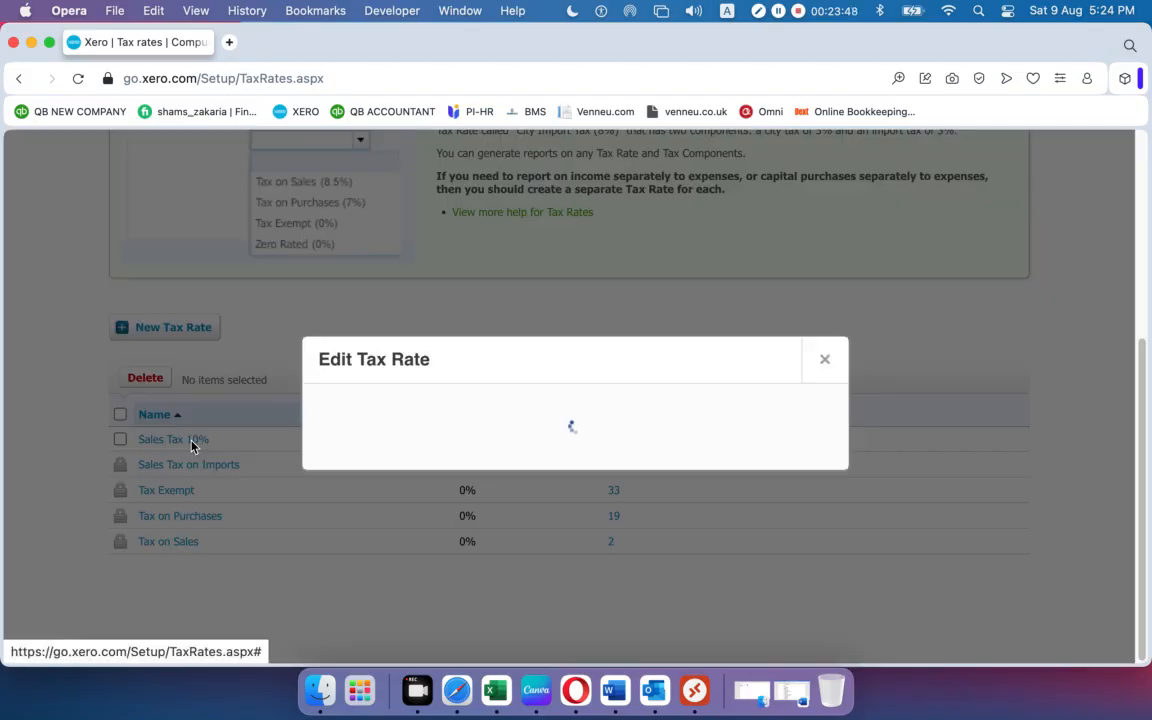
# Reopen Sales Tax 10% and save it unchanged at 10%.
pyautogui.click(177, 444)
pyautogui.doubleClick(763, 400)
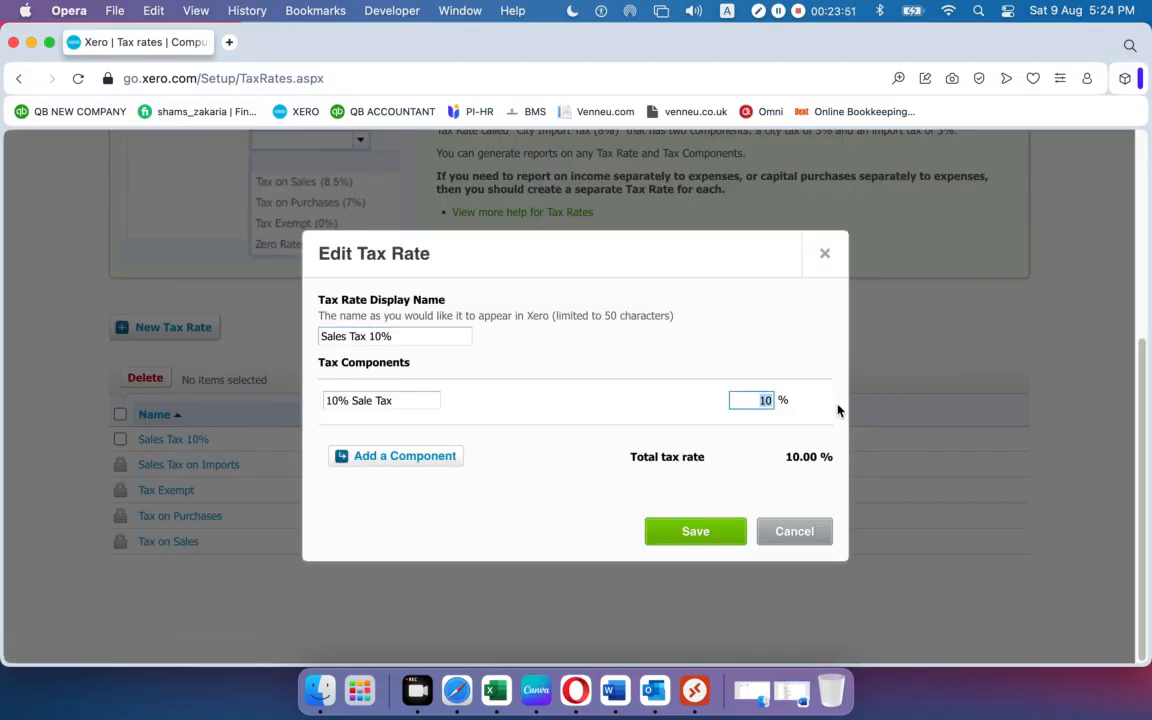
pyautogui.click(693, 538)
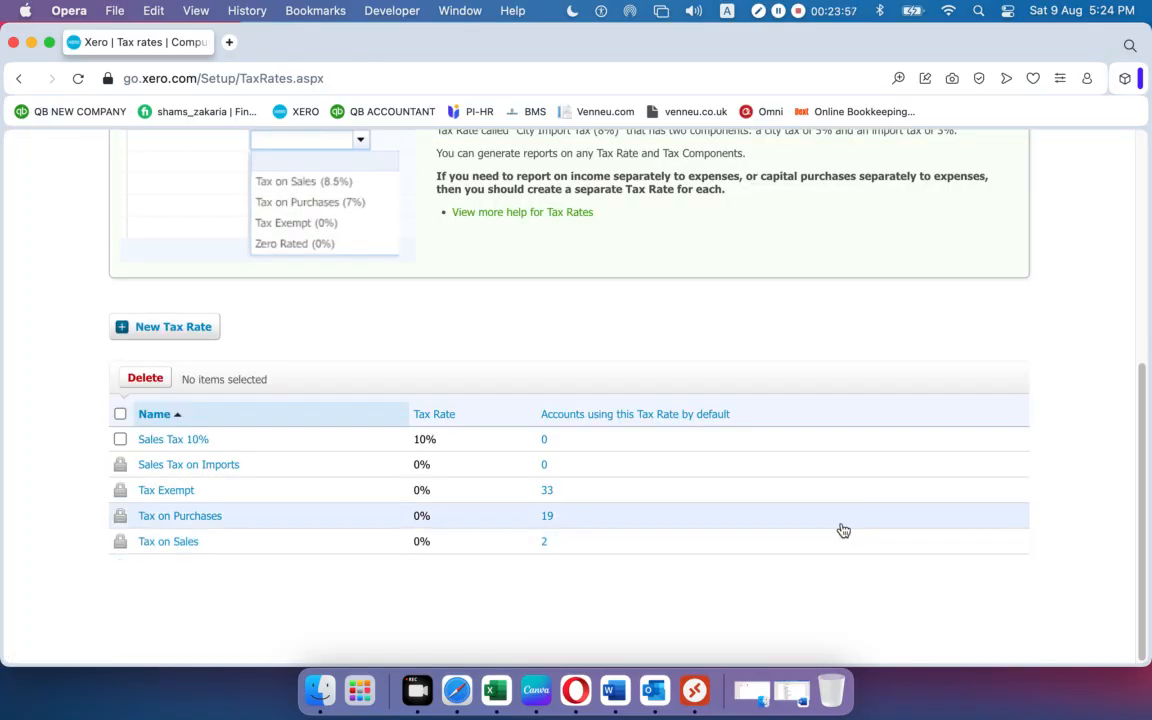
# Check Sales Tax on Imports and Tax Exempt, saving both unchanged at 0%.
pyautogui.click(226, 467)
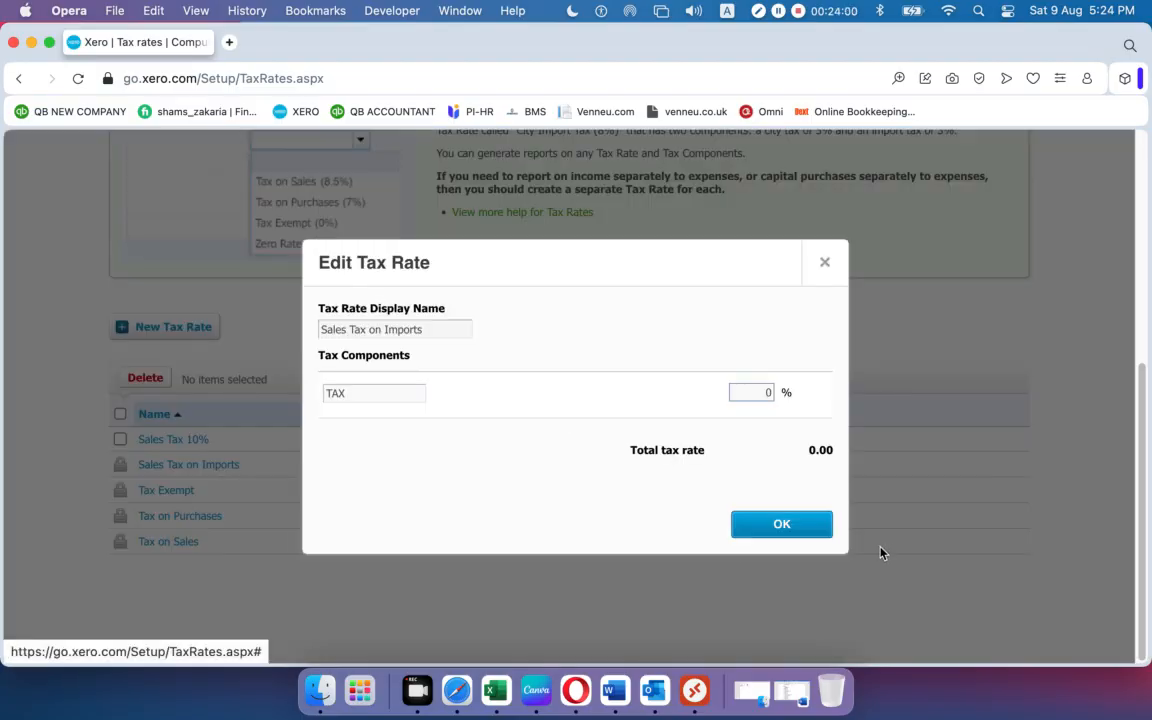
pyautogui.doubleClick(768, 392)
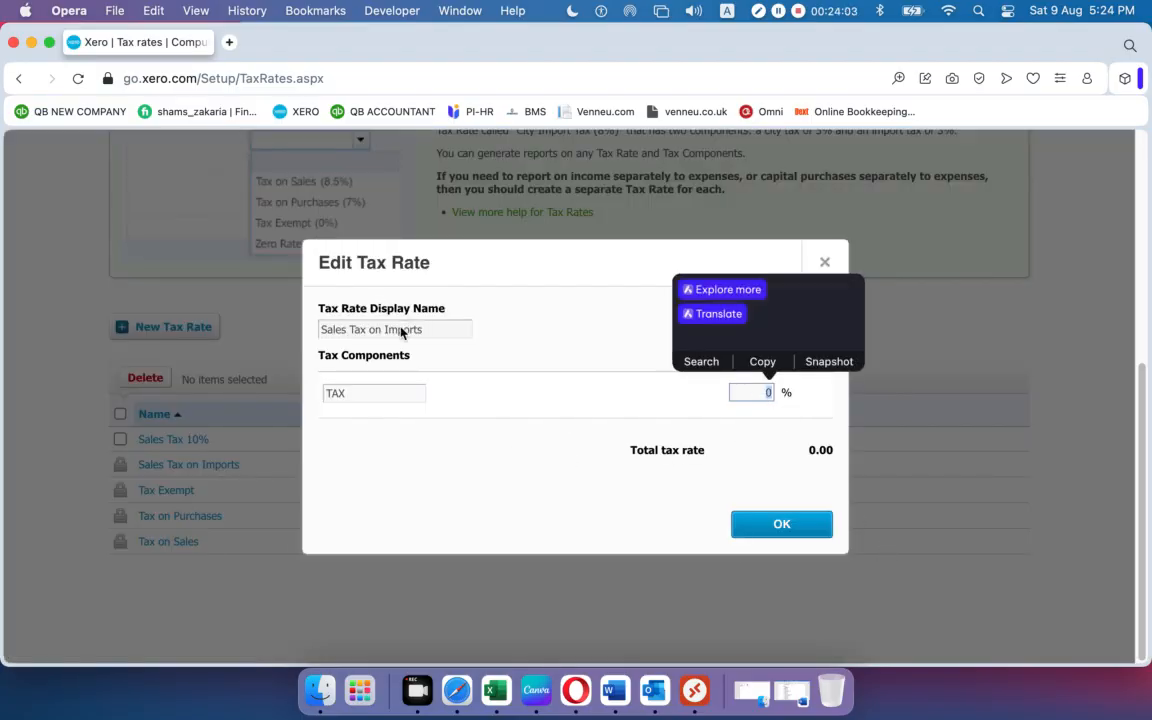
pyautogui.click(436, 331)
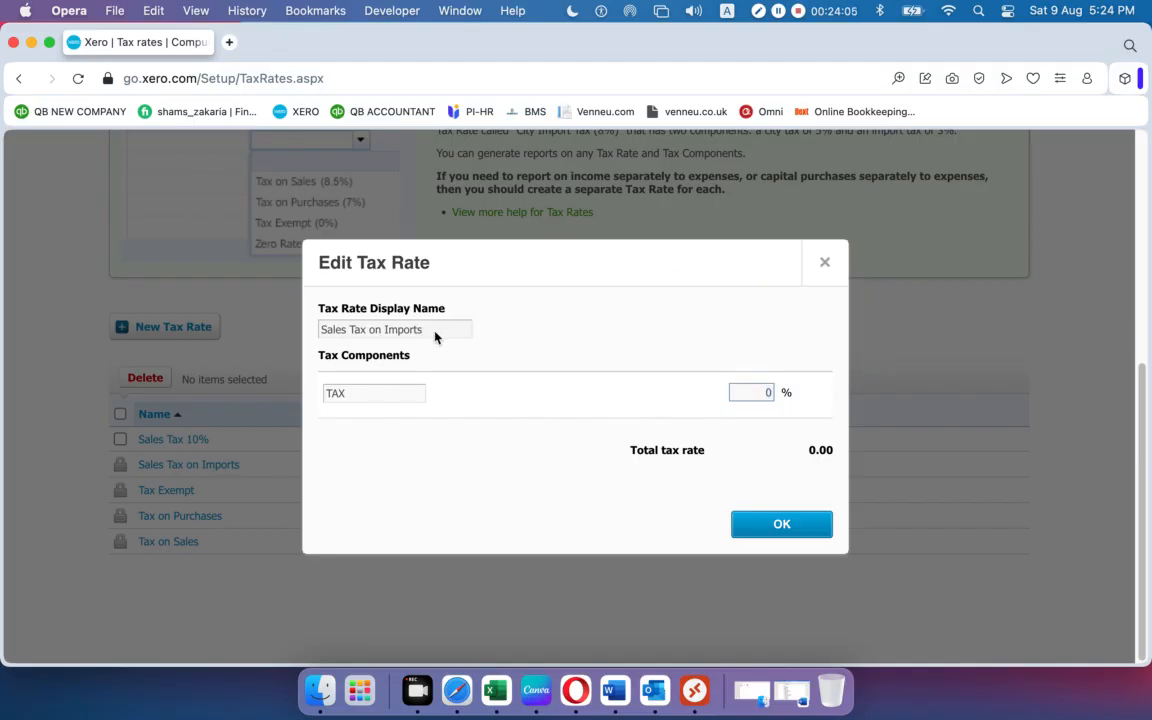
pyautogui.doubleClick(405, 331)
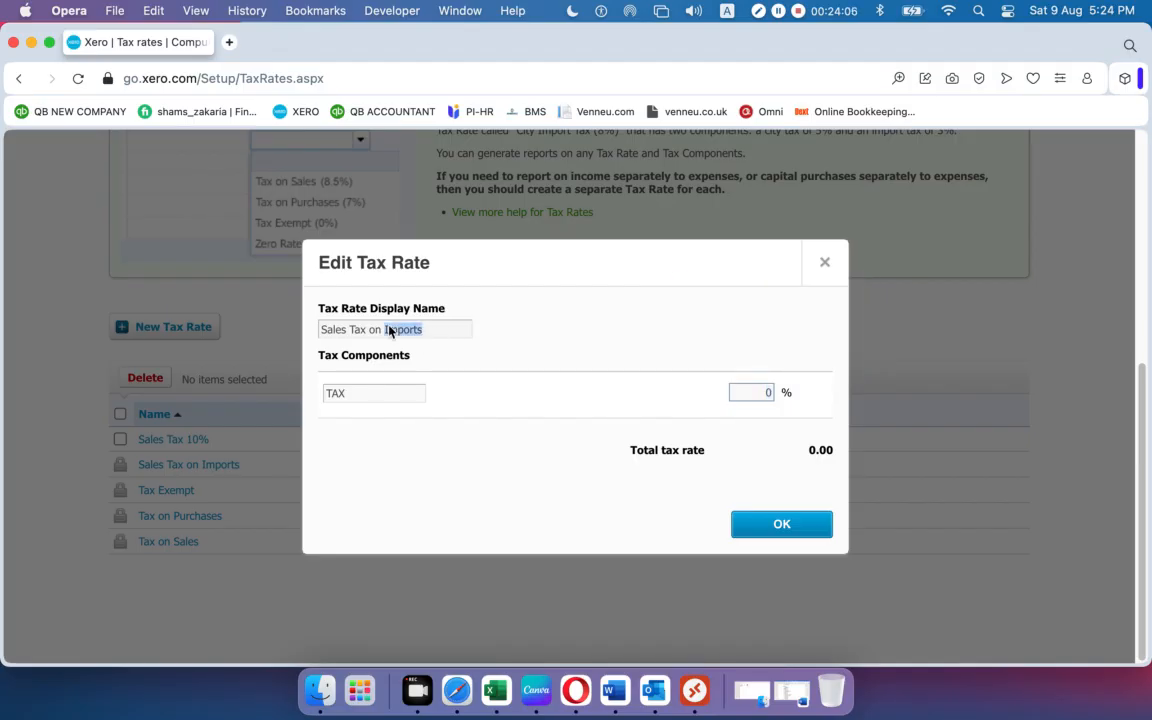
pyautogui.click(429, 408)
pyautogui.doubleClick(768, 396)
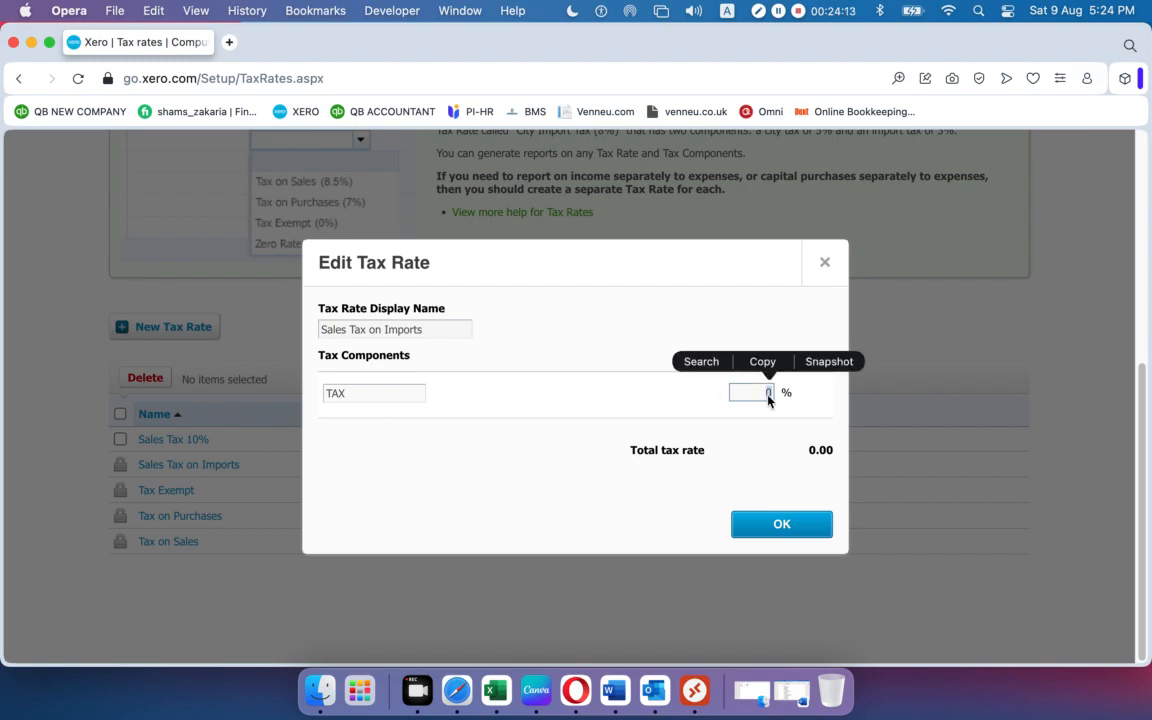
pyautogui.click(757, 402)
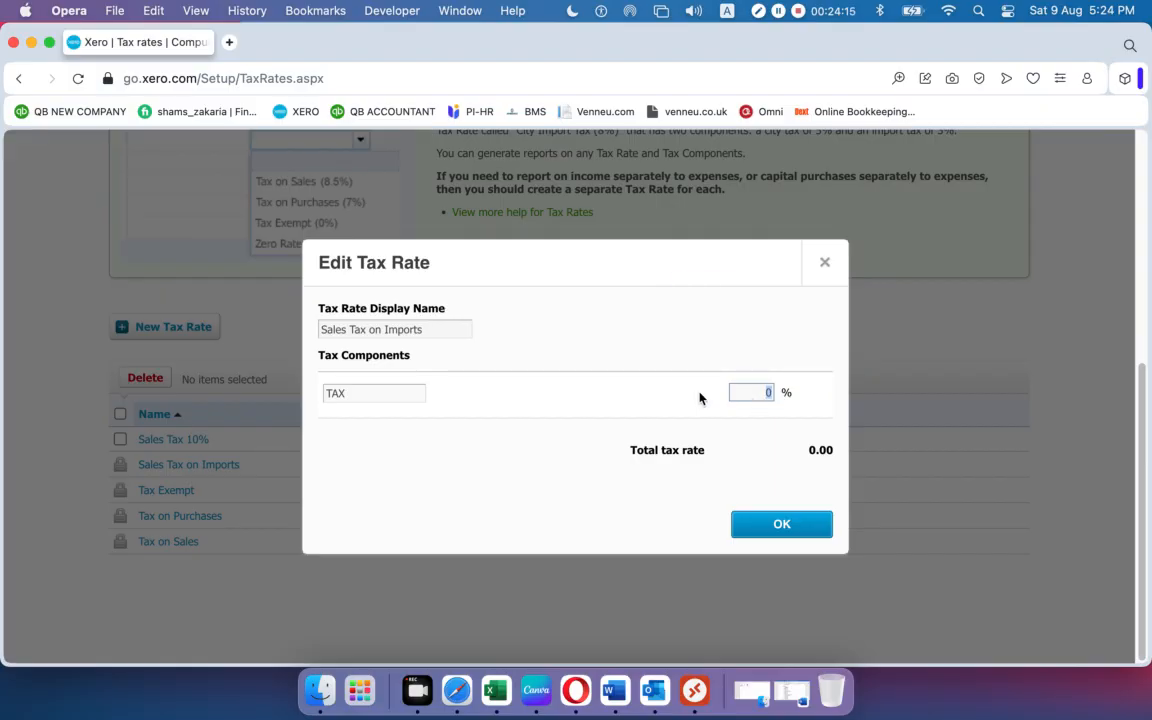
pyautogui.doubleClick(768, 393)
pyautogui.click(789, 523)
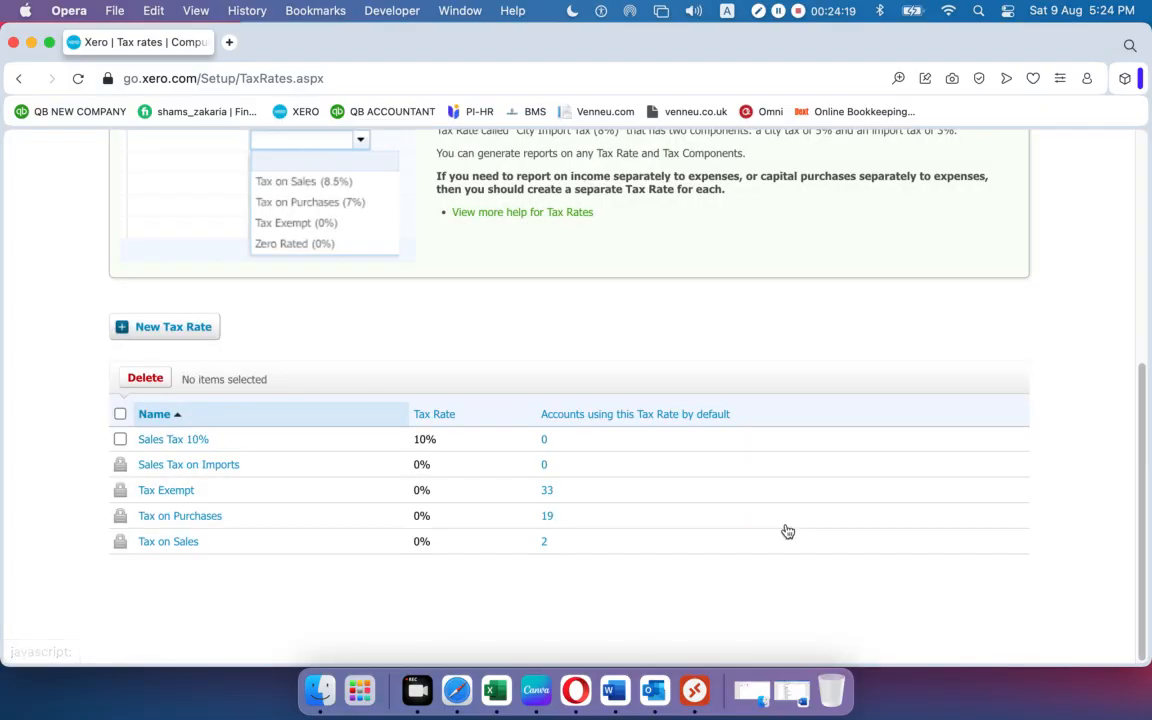
pyautogui.click(166, 491)
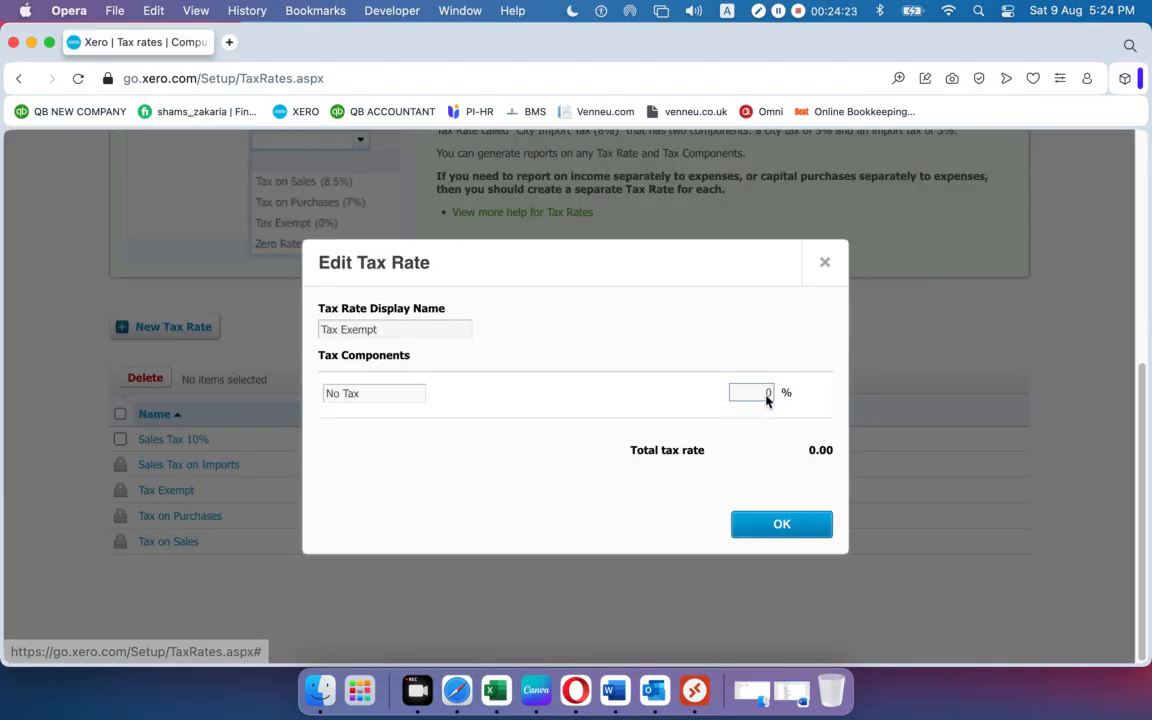
pyautogui.click(782, 526)
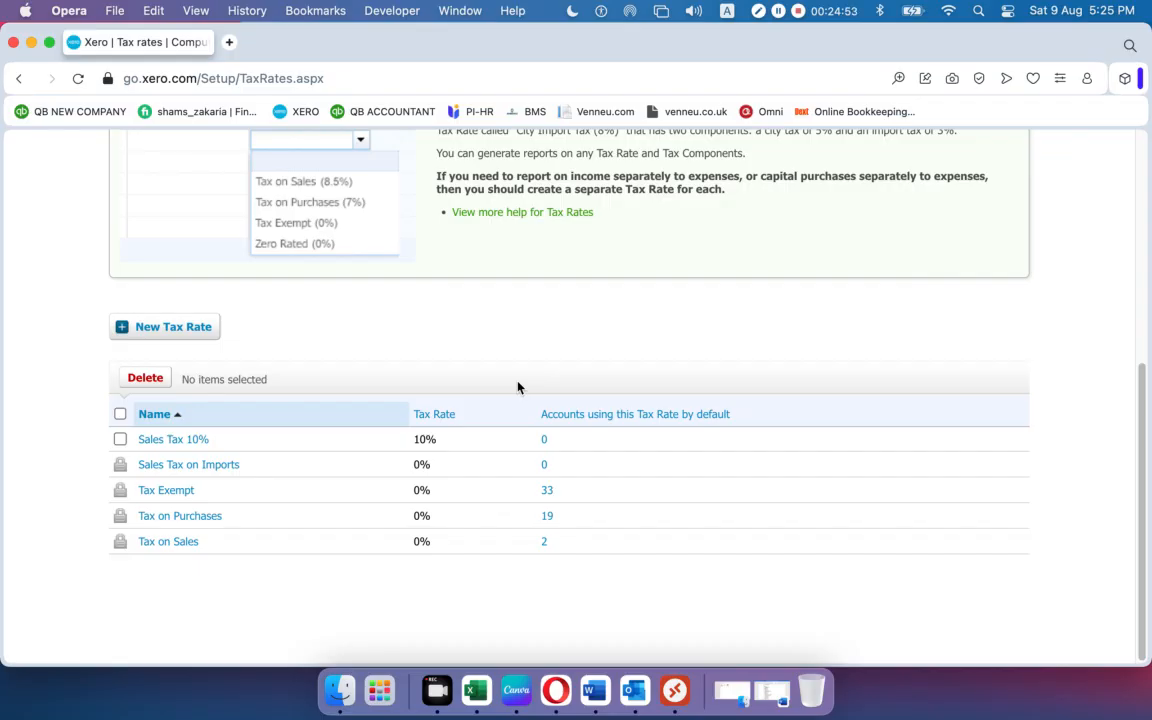
# Go through Accounting > Advanced to the Chart of accounts page.
pyautogui.scroll(5, 518, 387)
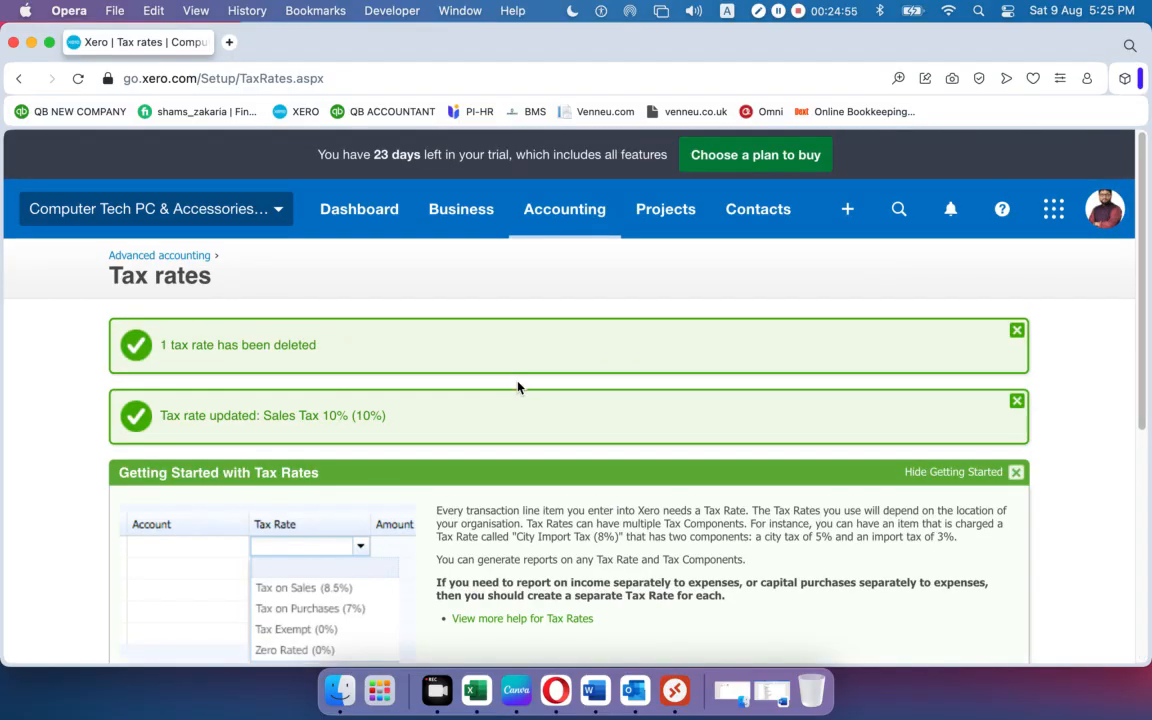
pyautogui.scroll(-5, 518, 387)
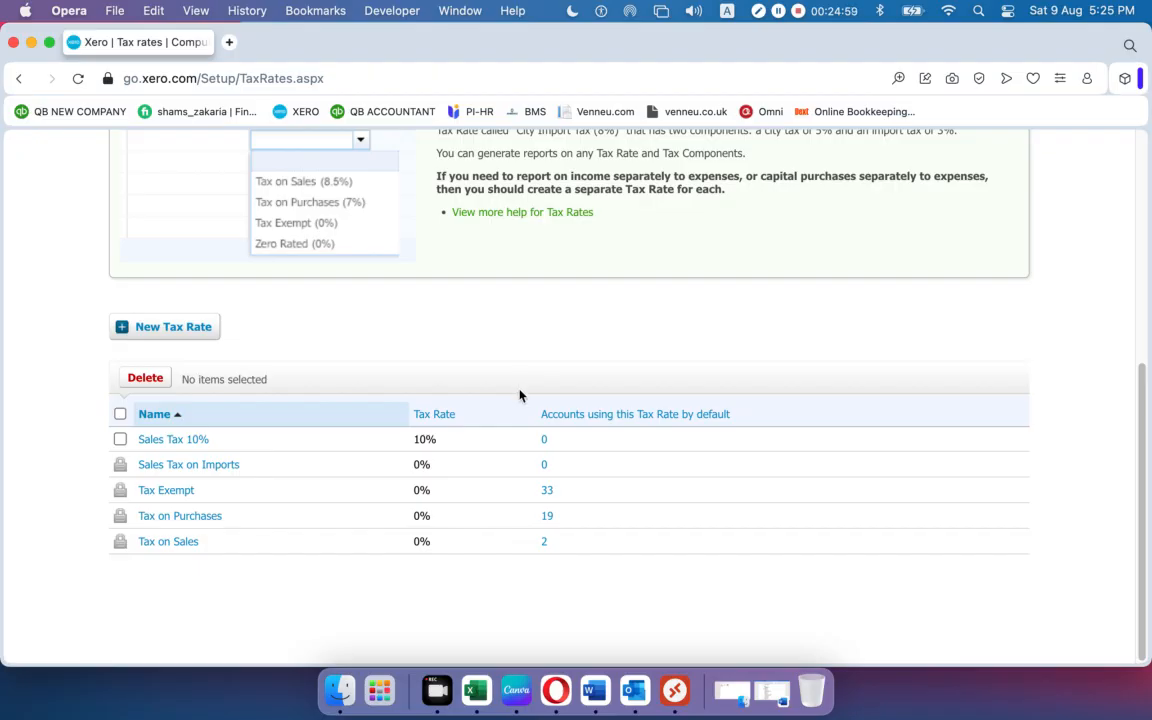
pyautogui.scroll(5, 518, 390)
pyautogui.click(590, 222)
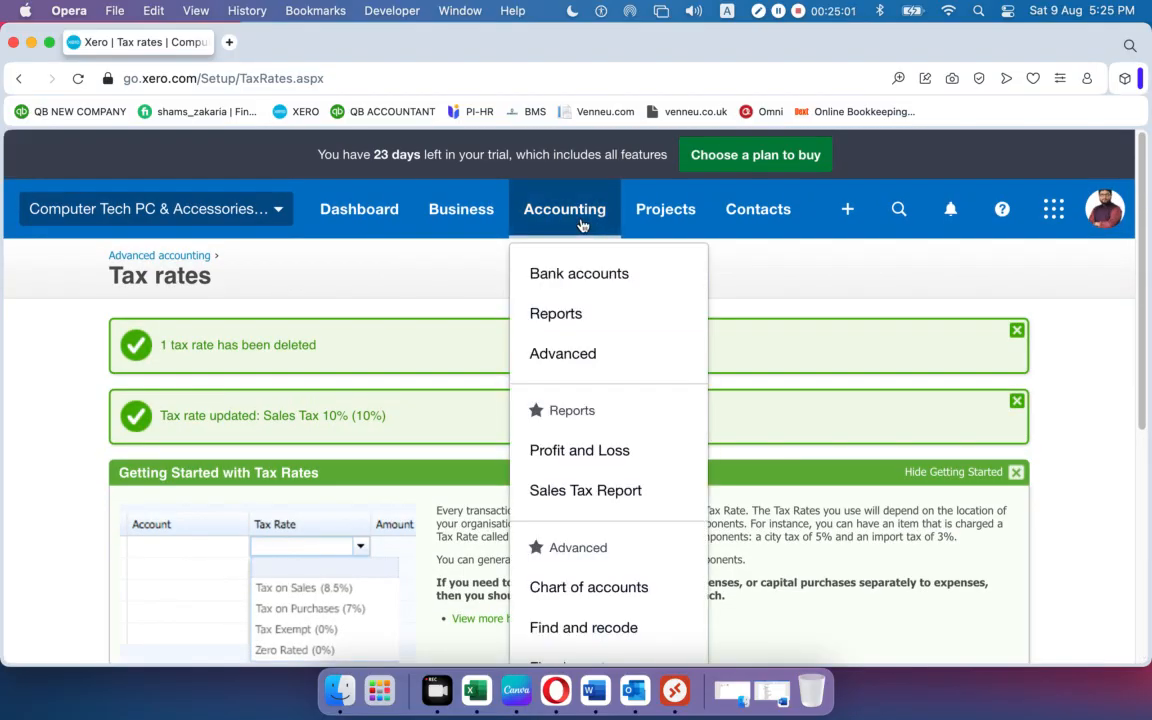
pyautogui.click(572, 354)
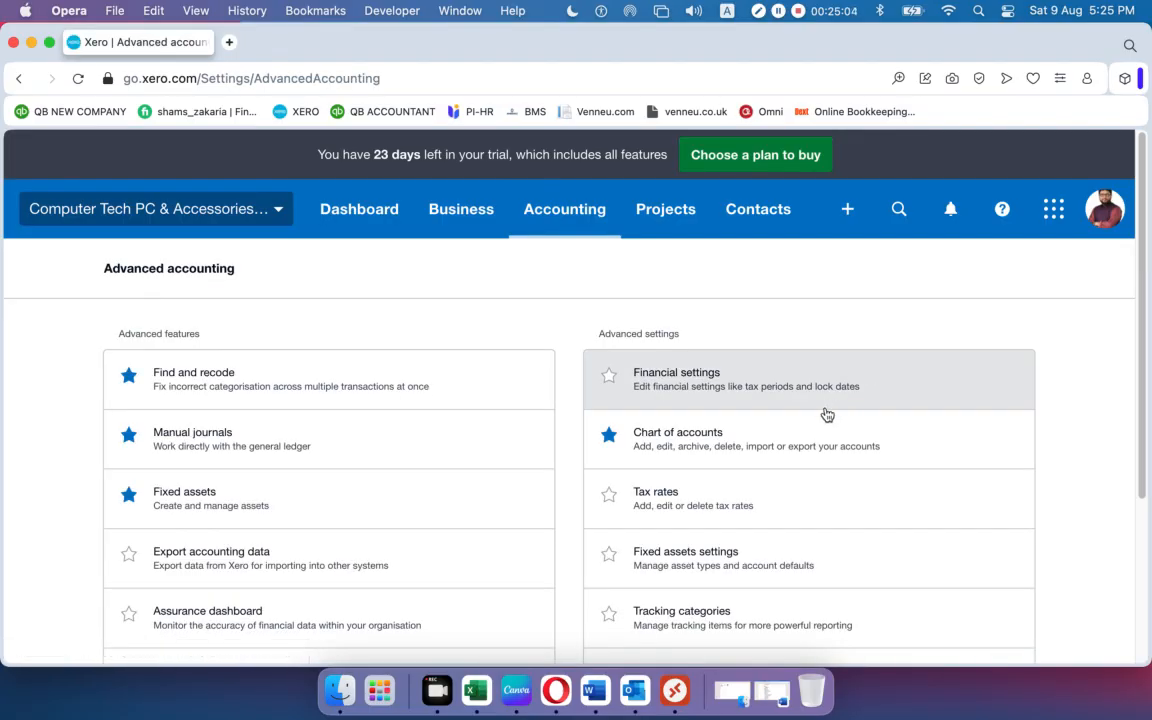
pyautogui.click(659, 441)
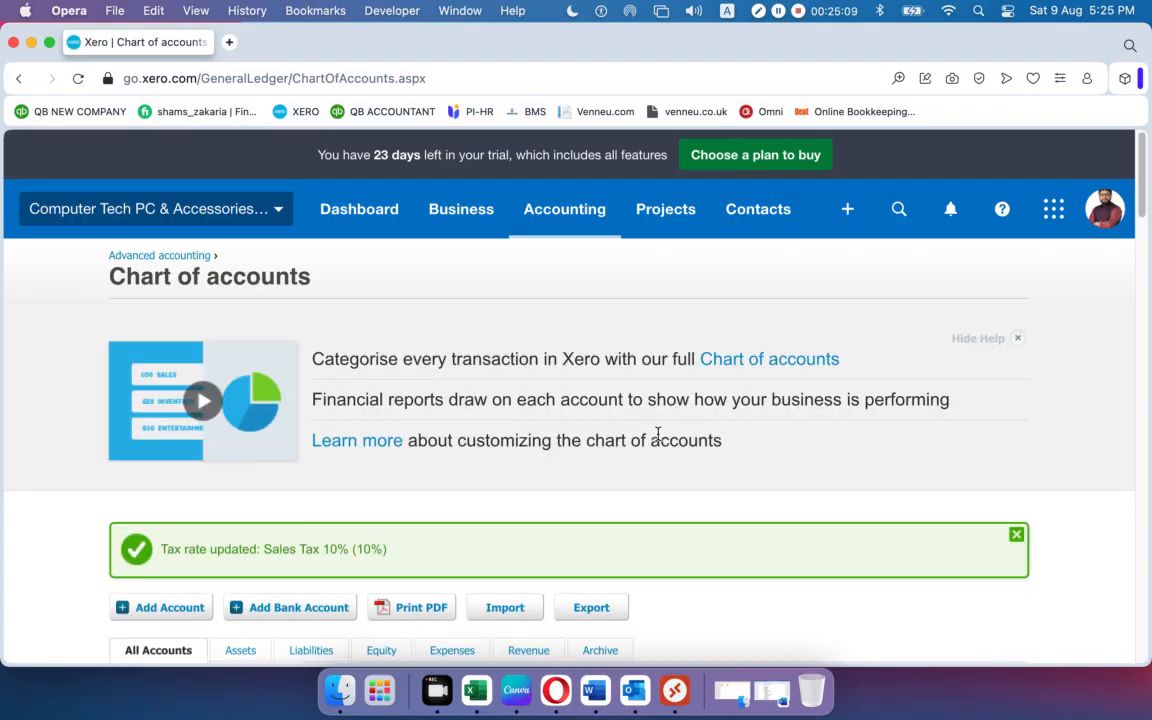
# Dismiss the default chart of accounts and tax rate updated notices.
pyautogui.scroll(-10, 918, 355)
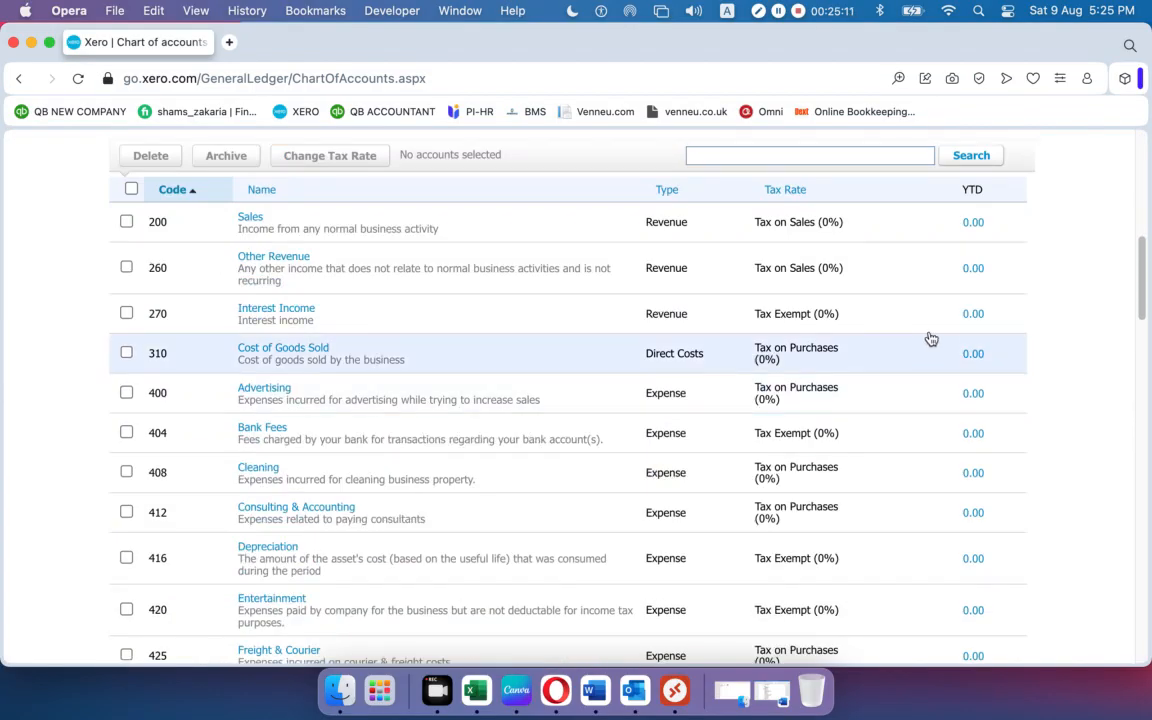
pyautogui.scroll(6, 1013, 272)
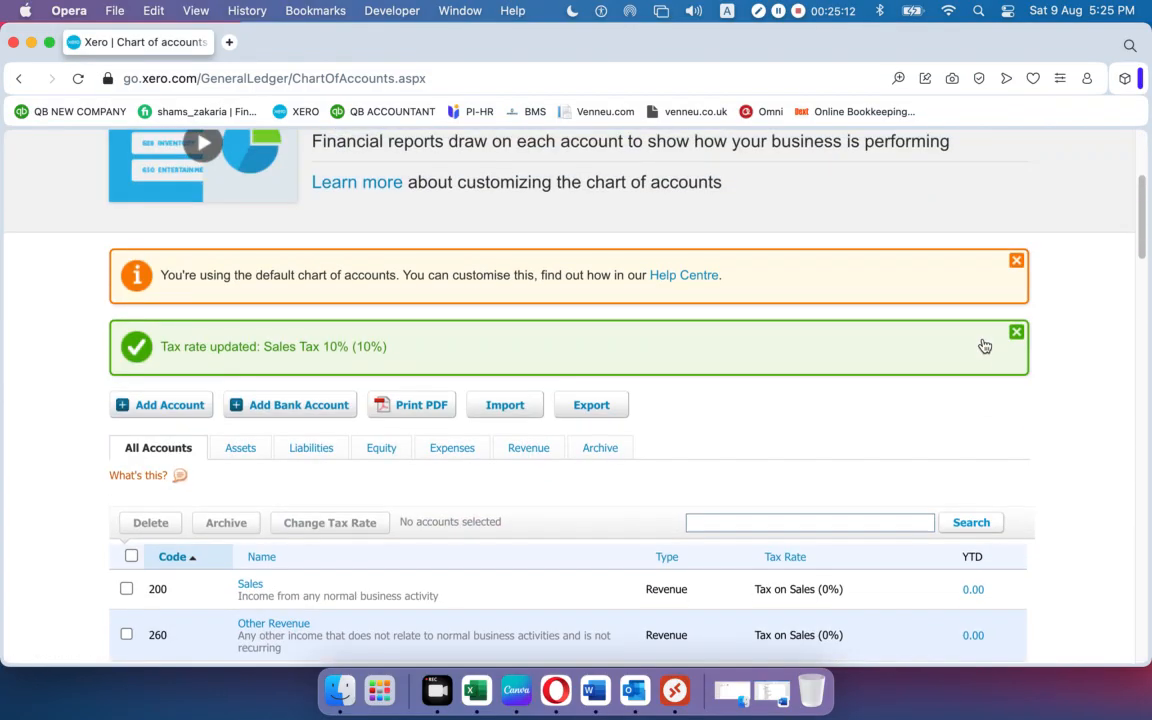
pyautogui.click(1016, 261)
pyautogui.click(1016, 261)
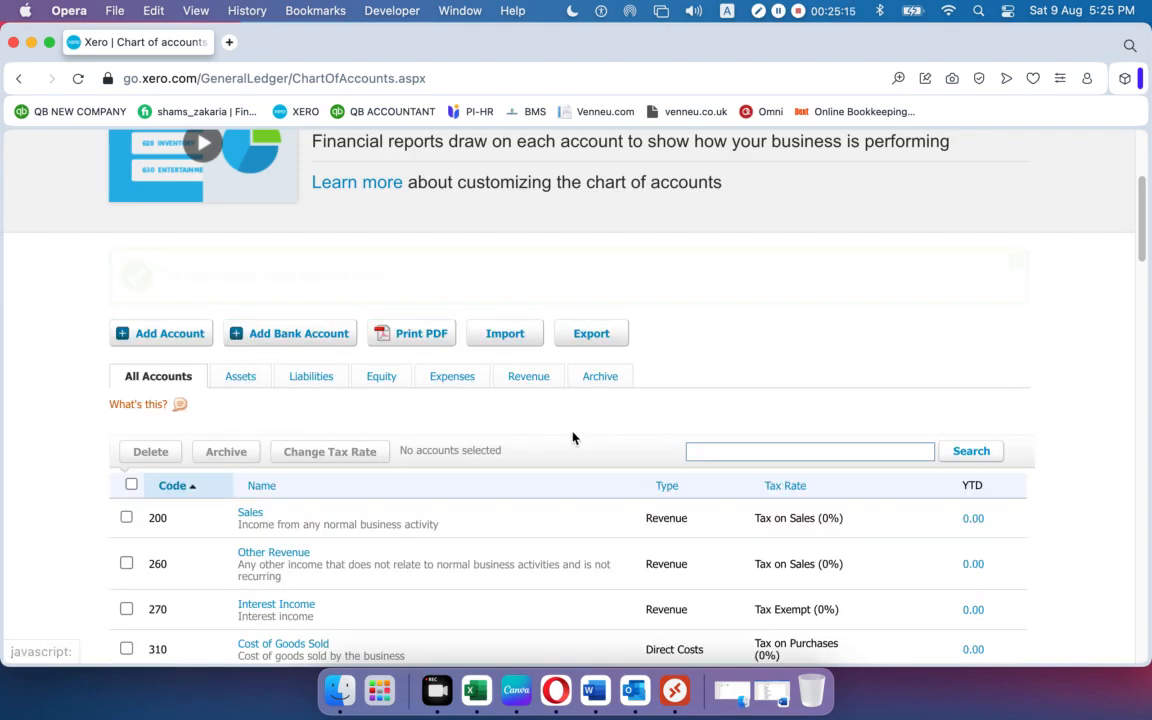
# Review all 54 accounts, from 200 Sales through 970 Owner A Share Capital.
pyautogui.scroll(-2, 560, 396)
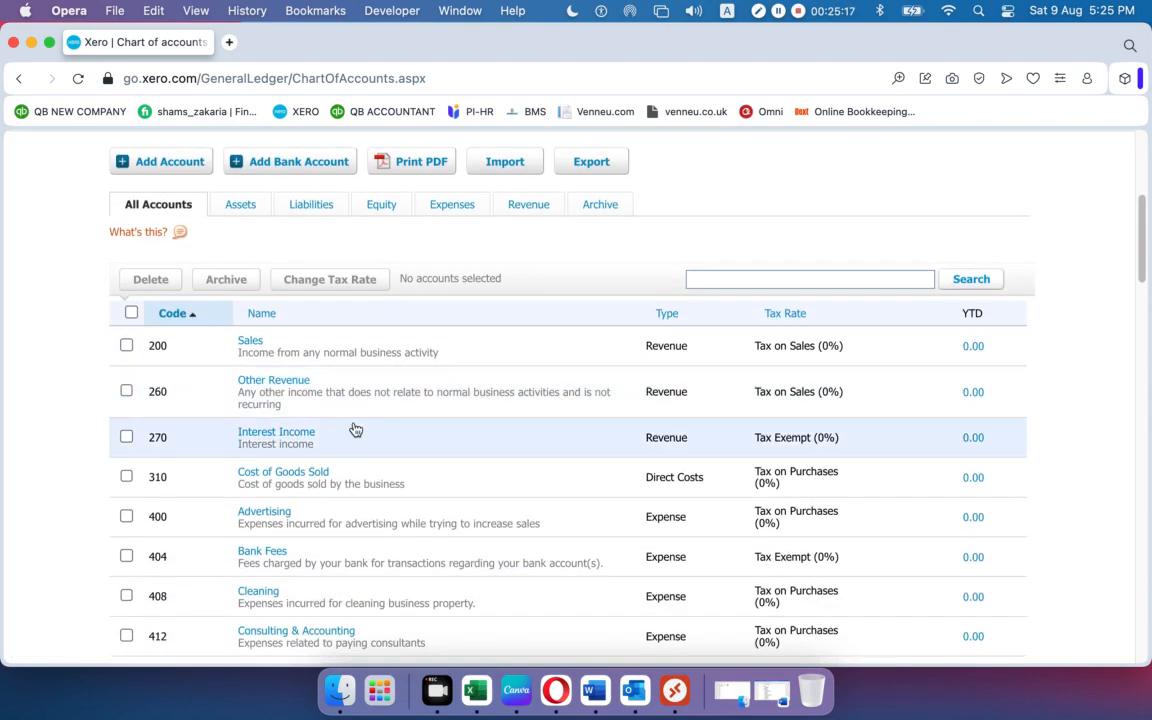
pyautogui.scroll(-1, 355, 429)
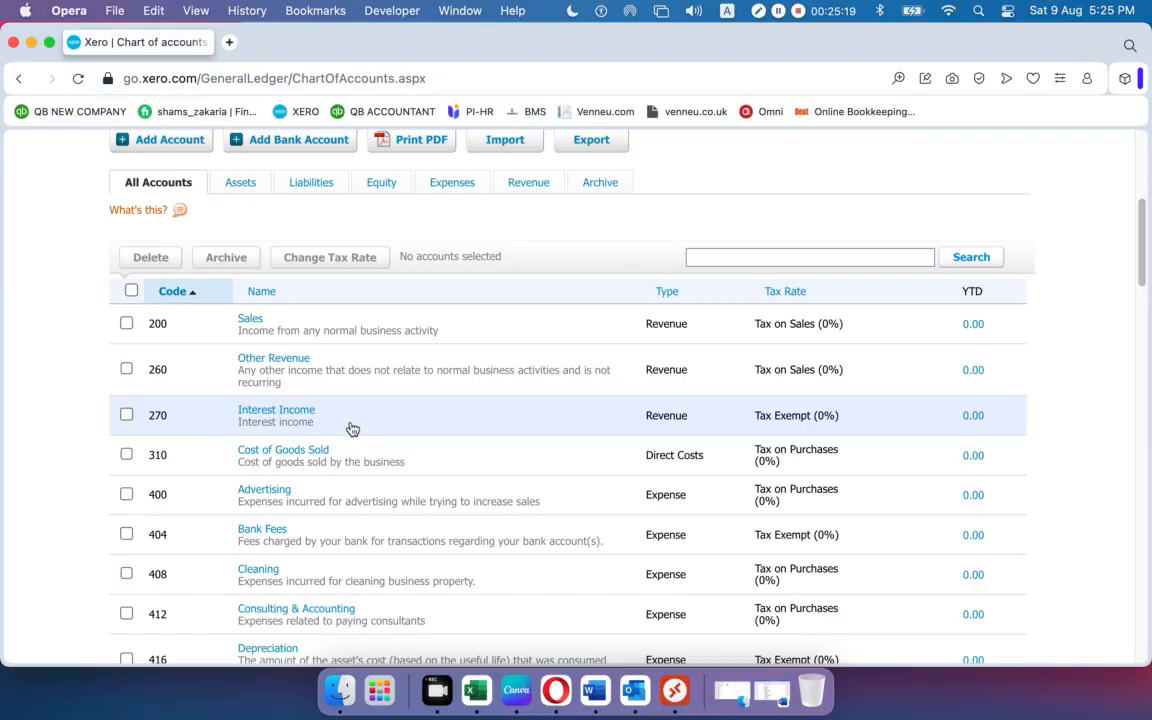
pyautogui.scroll(-15, 355, 429)
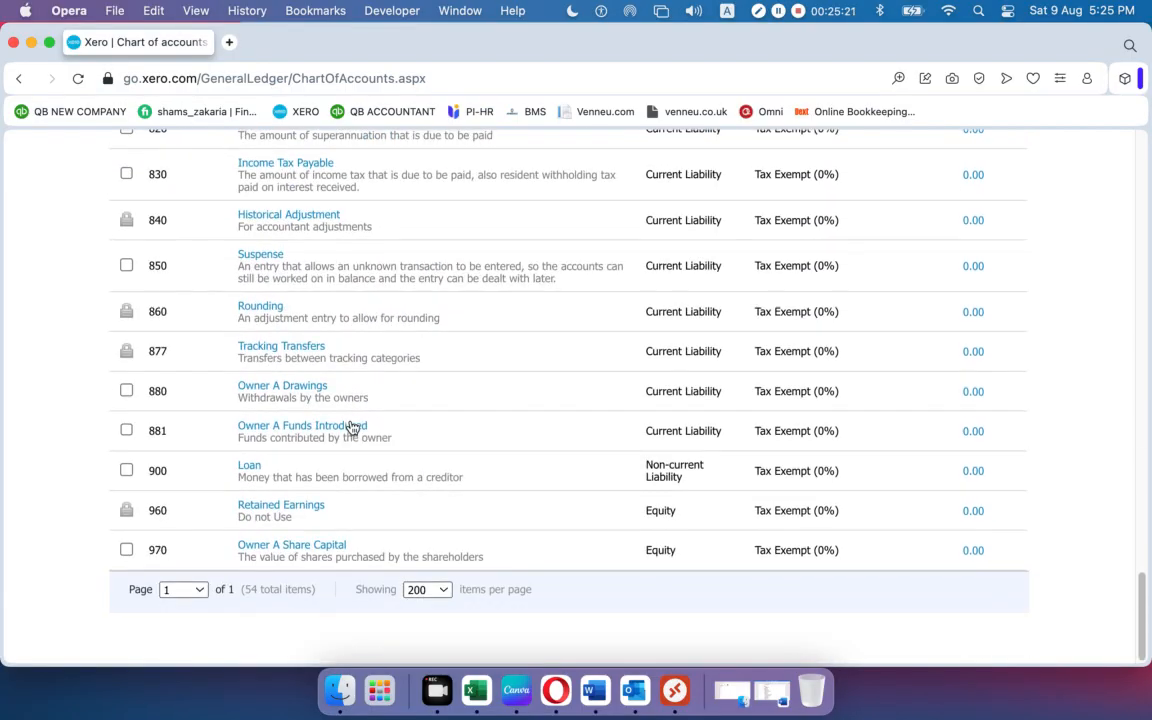
pyautogui.scroll(20, 352, 428)
pyautogui.scroll(-3, 352, 428)
pyautogui.scroll(-8, 352, 428)
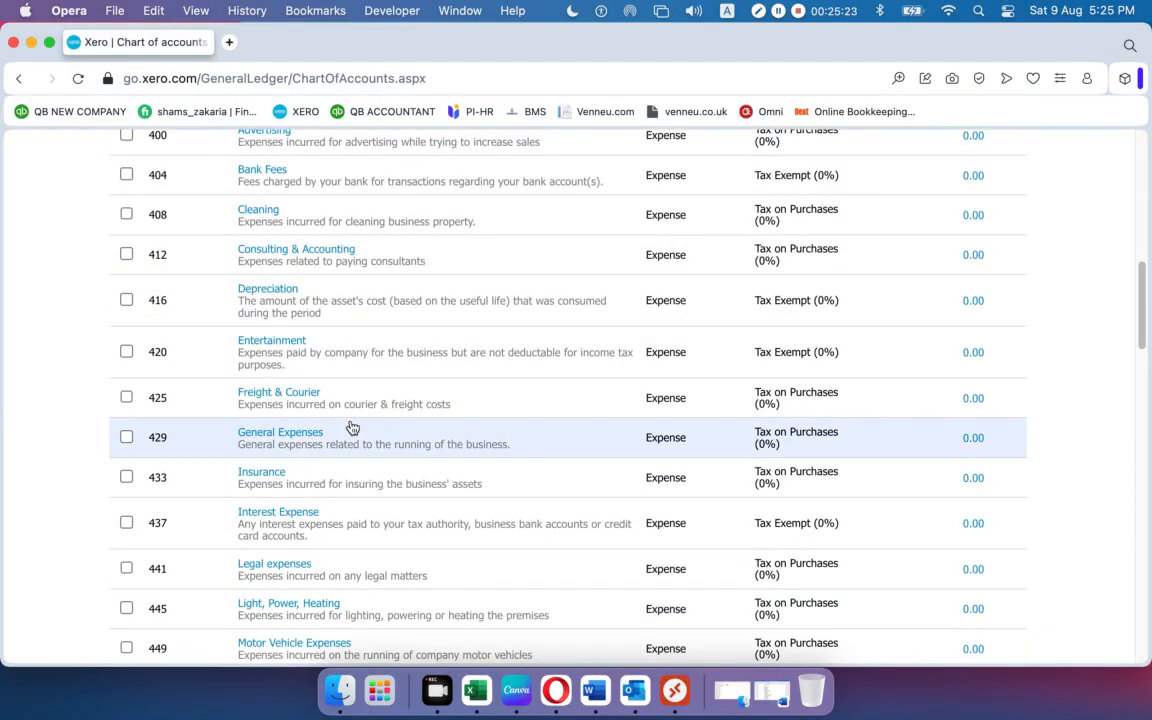
pyautogui.scroll(5, 352, 428)
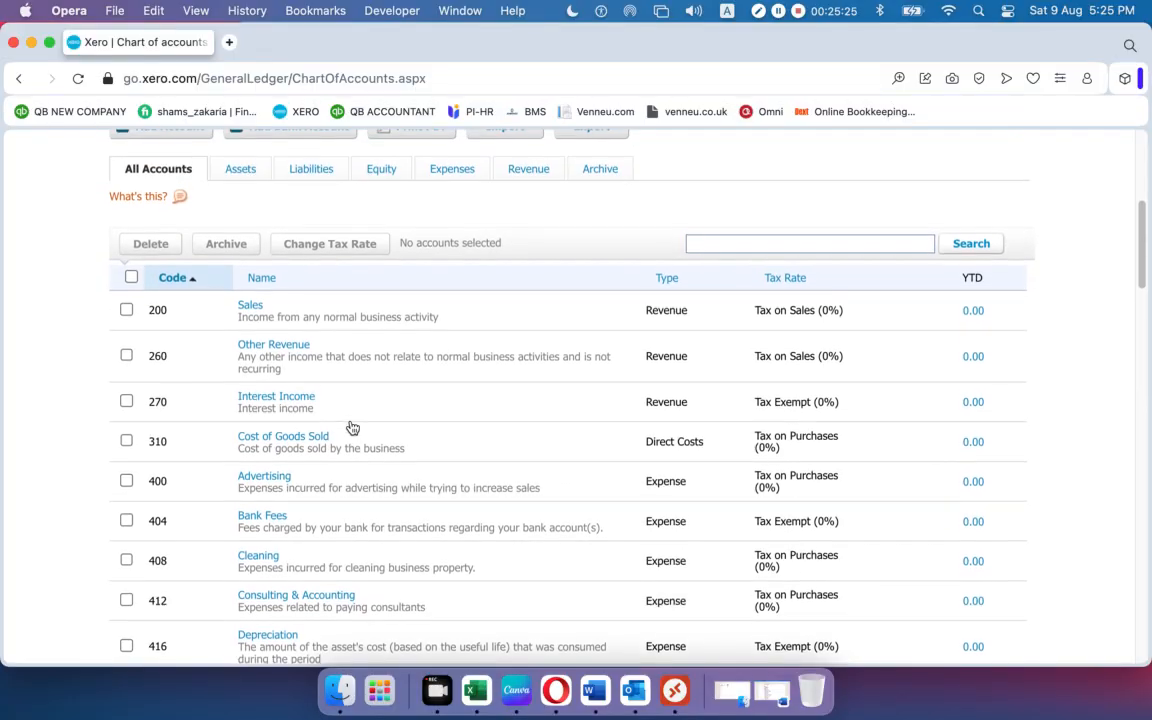
pyautogui.scroll(2, 470, 422)
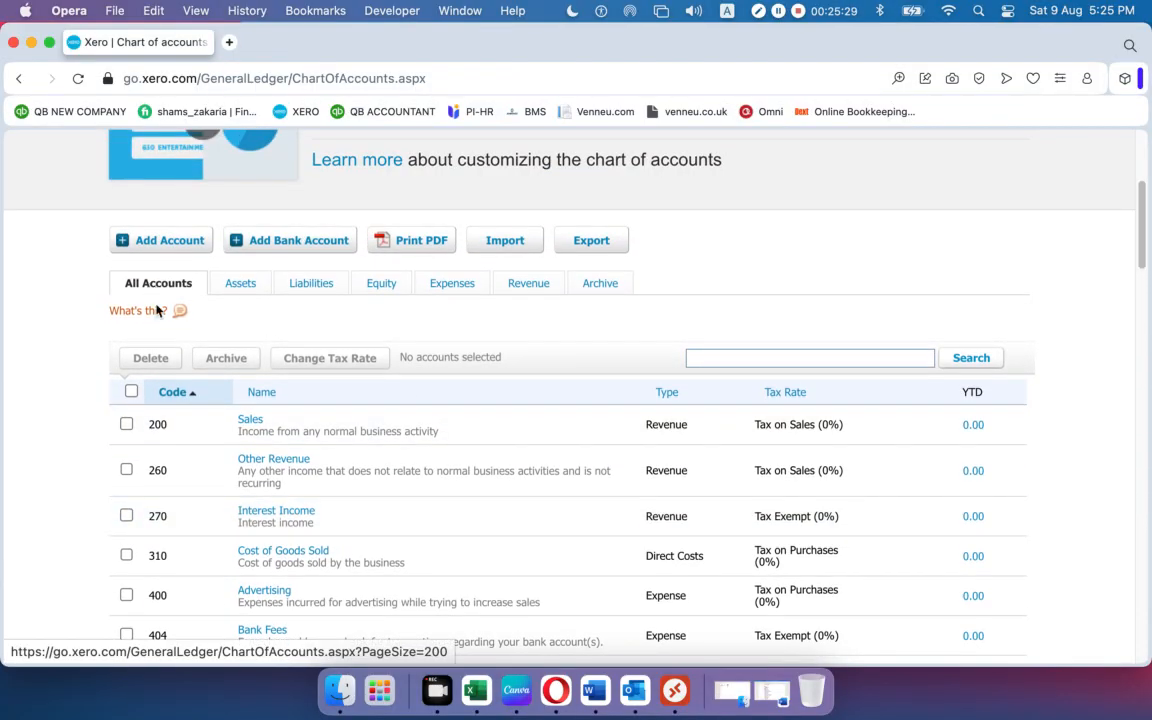
pyautogui.scroll(-20, 237, 429)
pyautogui.scroll(15, 235, 428)
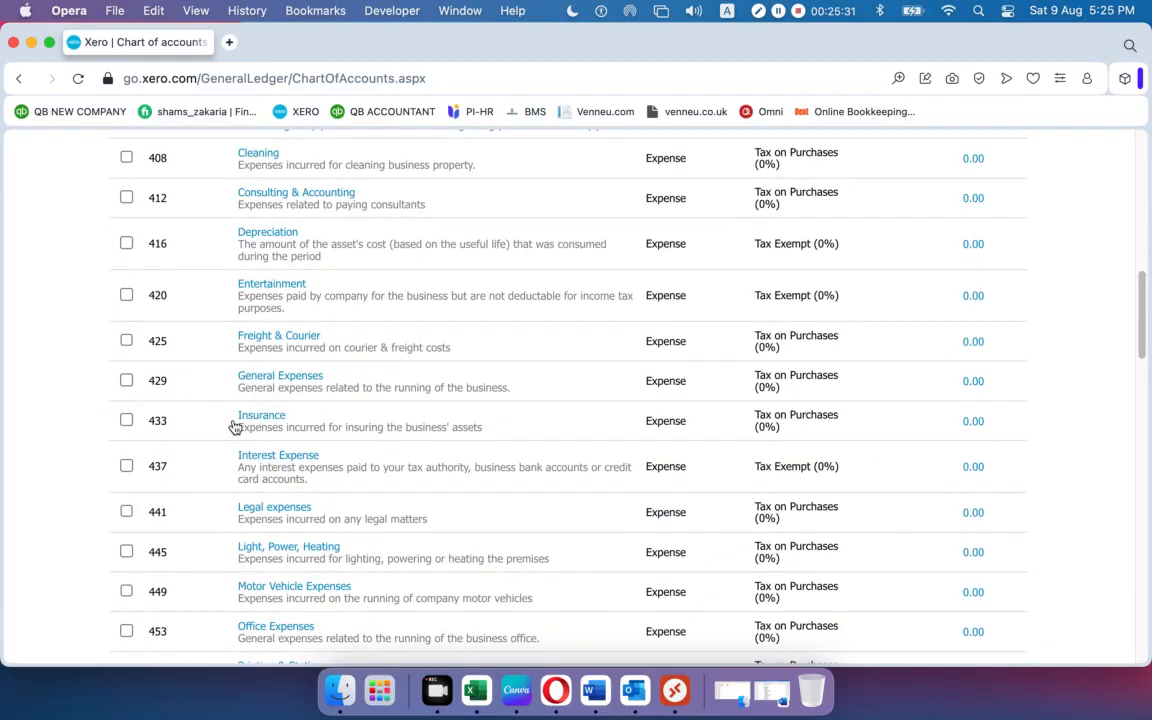
pyautogui.scroll(10, 235, 428)
pyautogui.scroll(-5, 231, 419)
pyautogui.scroll(1, 229, 425)
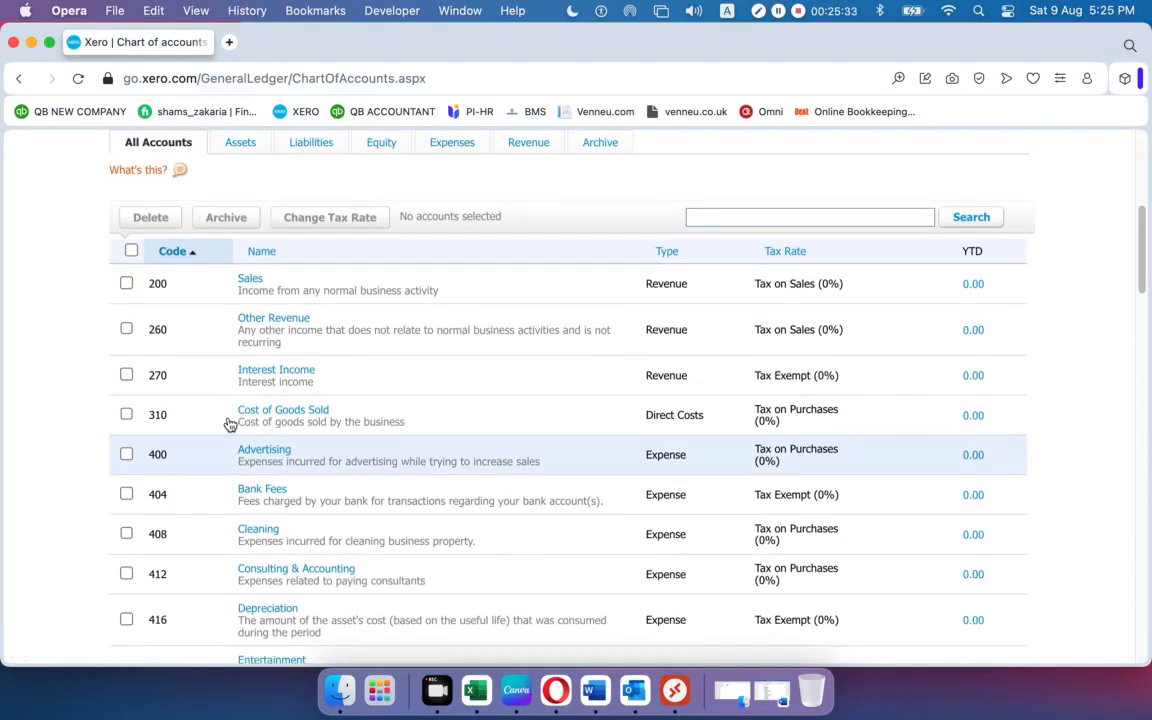
pyautogui.scroll(1, 229, 425)
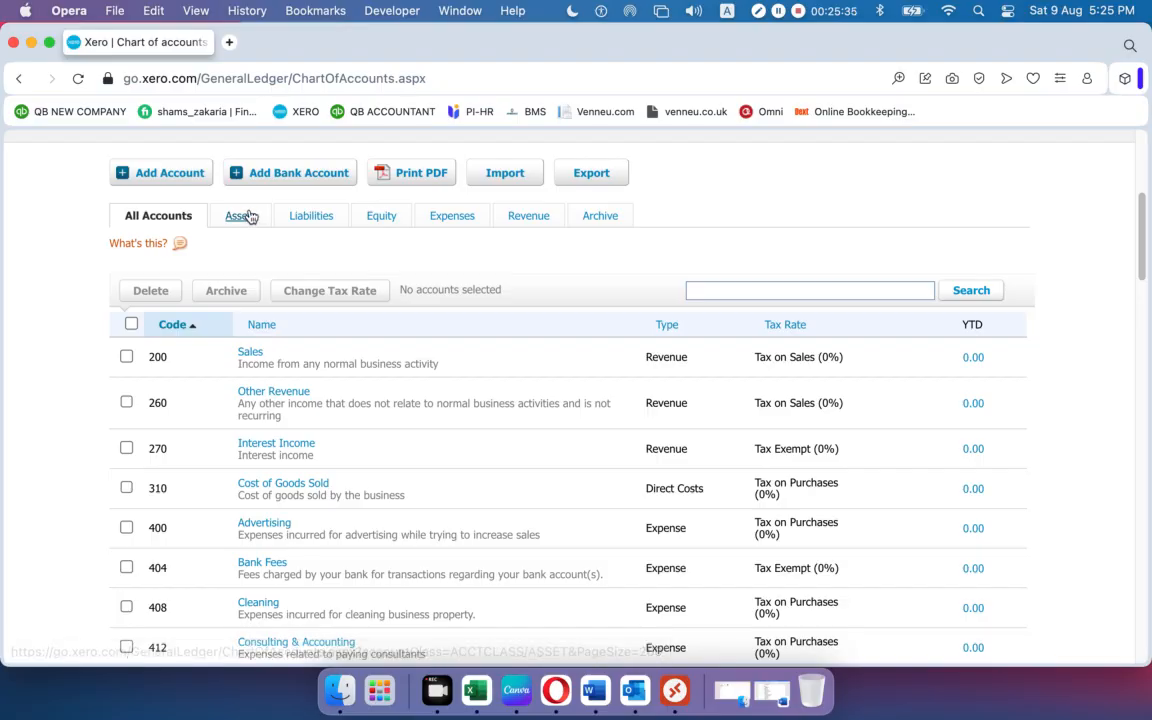
# Filter the chart of accounts to the Assets tab and scroll to its rows.
pyautogui.click(247, 219)
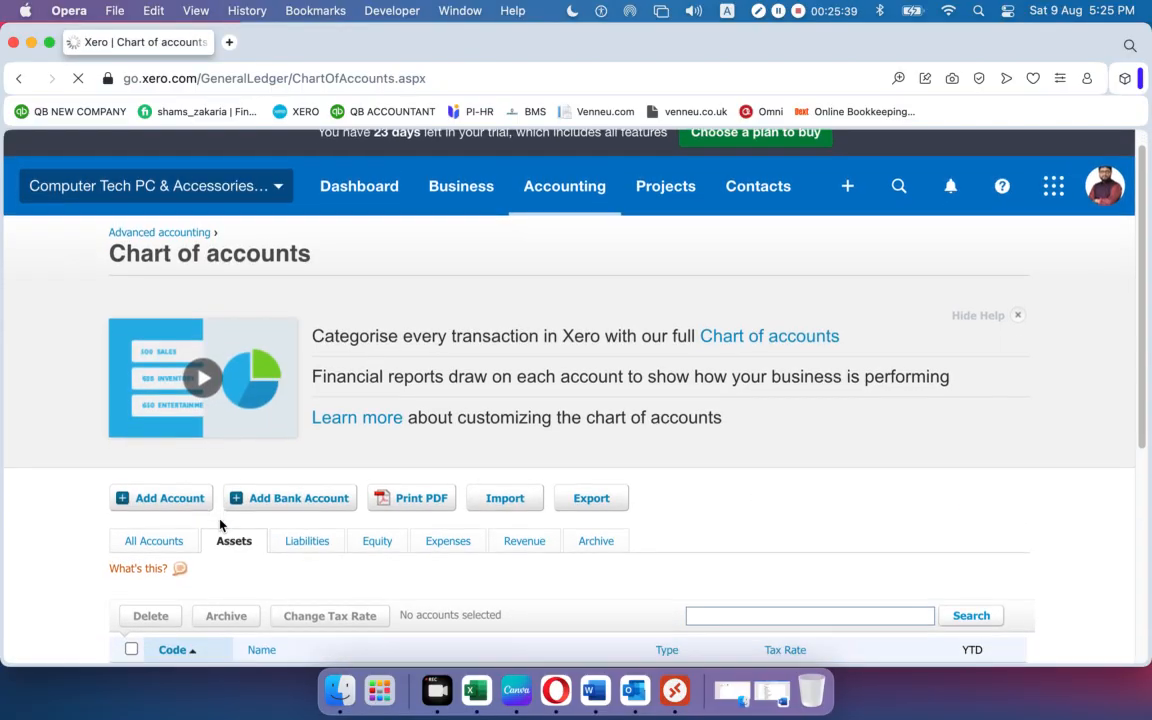
pyautogui.scroll(-5, 220, 525)
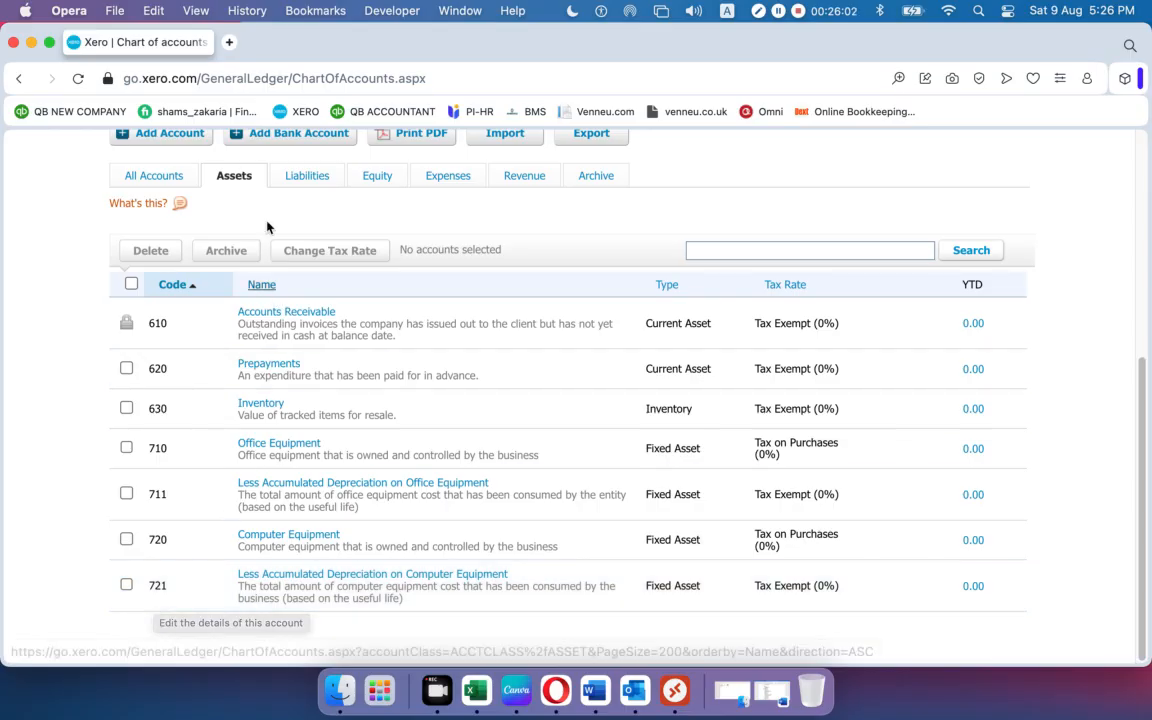
# Review the Liabilities tab, then show Equity: 960 Retained Earnings and 970 Owner A Share Capital.
pyautogui.click(300, 177)
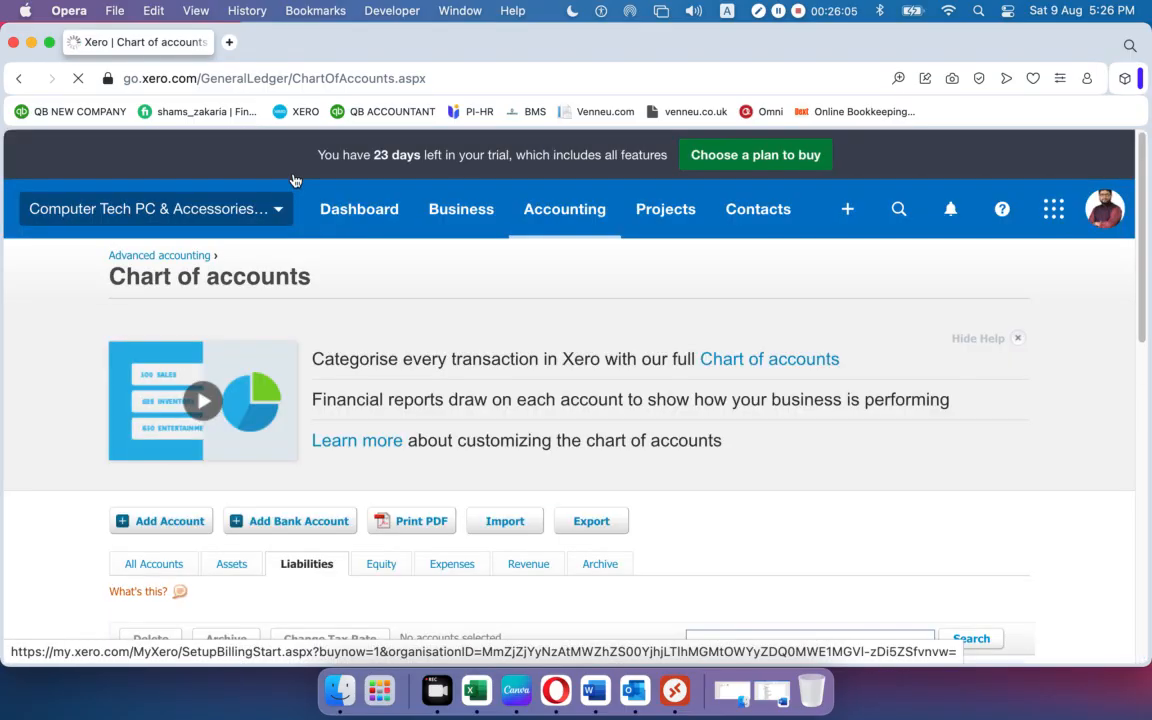
pyautogui.scroll(-5, 337, 386)
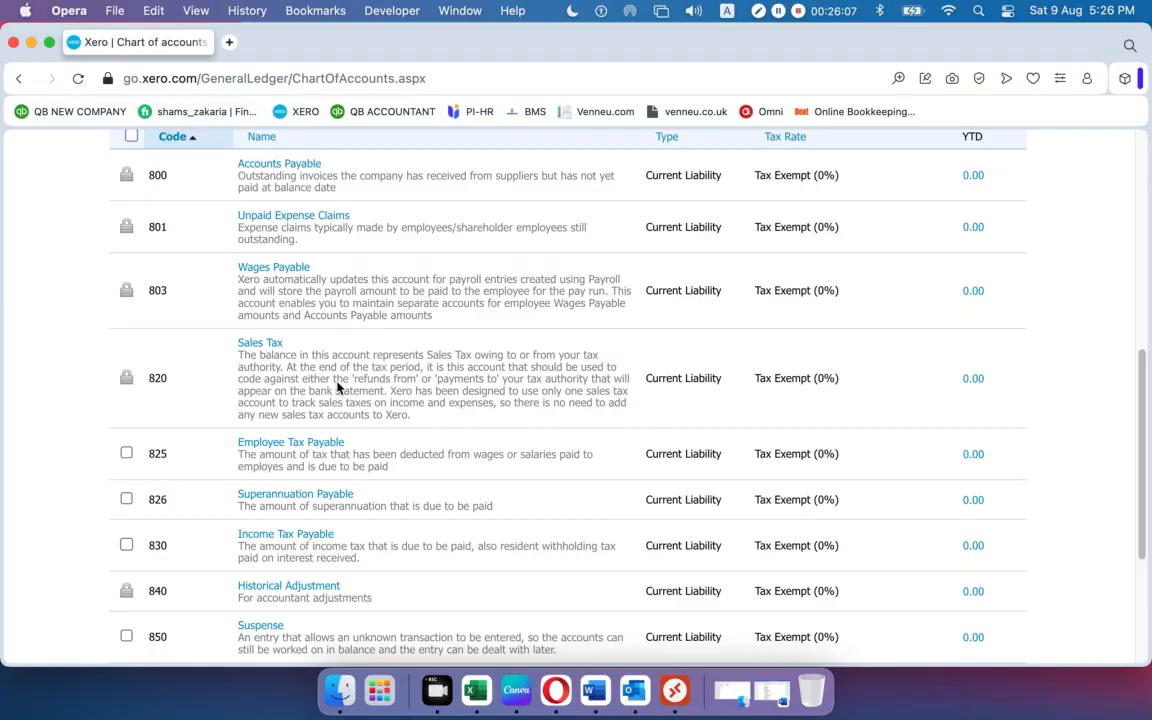
pyautogui.scroll(-5, 175, 442)
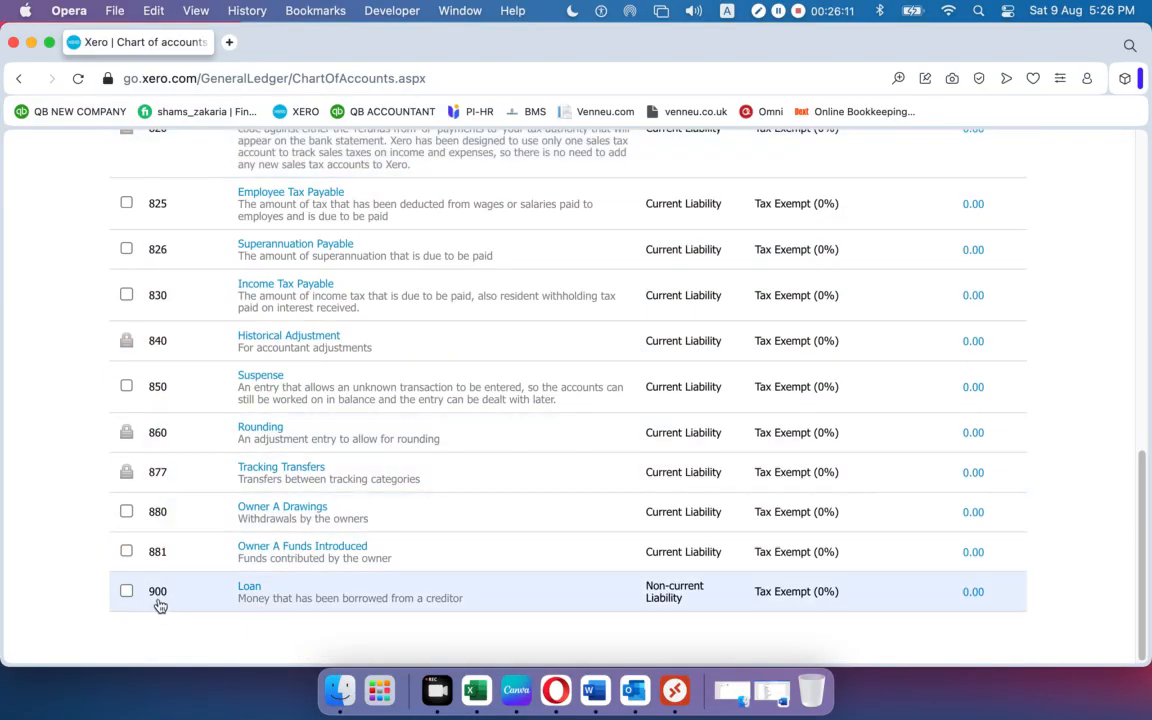
pyautogui.scroll(5, 160, 605)
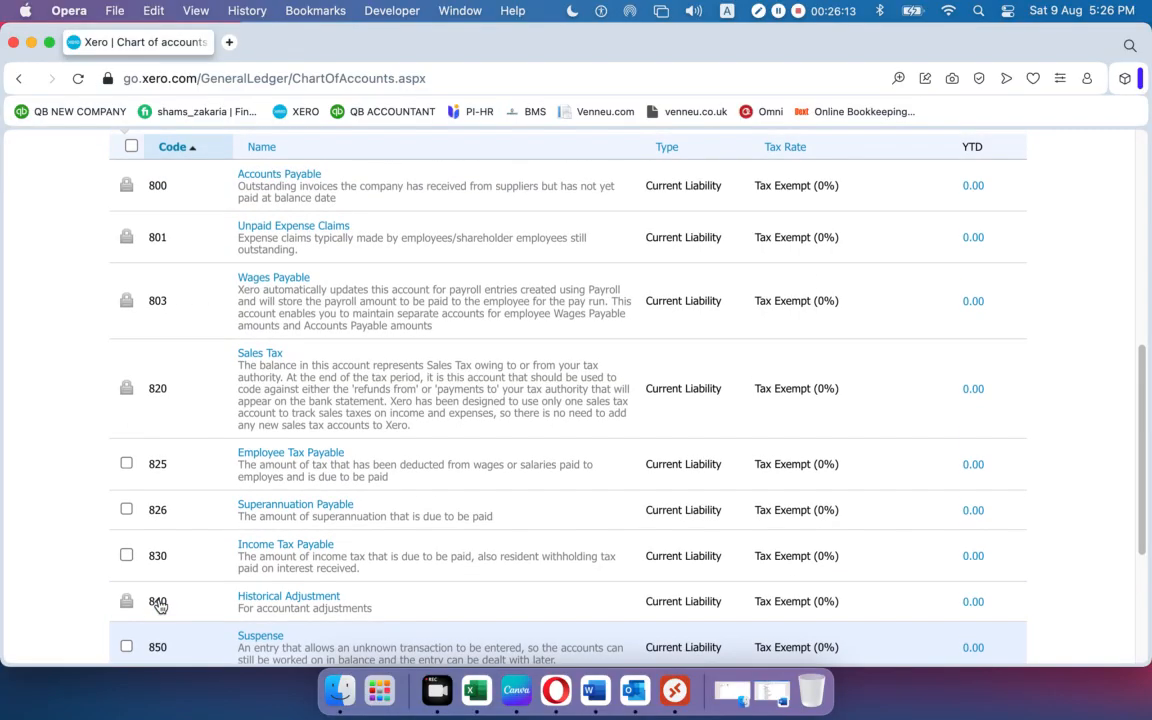
pyautogui.scroll(2, 160, 605)
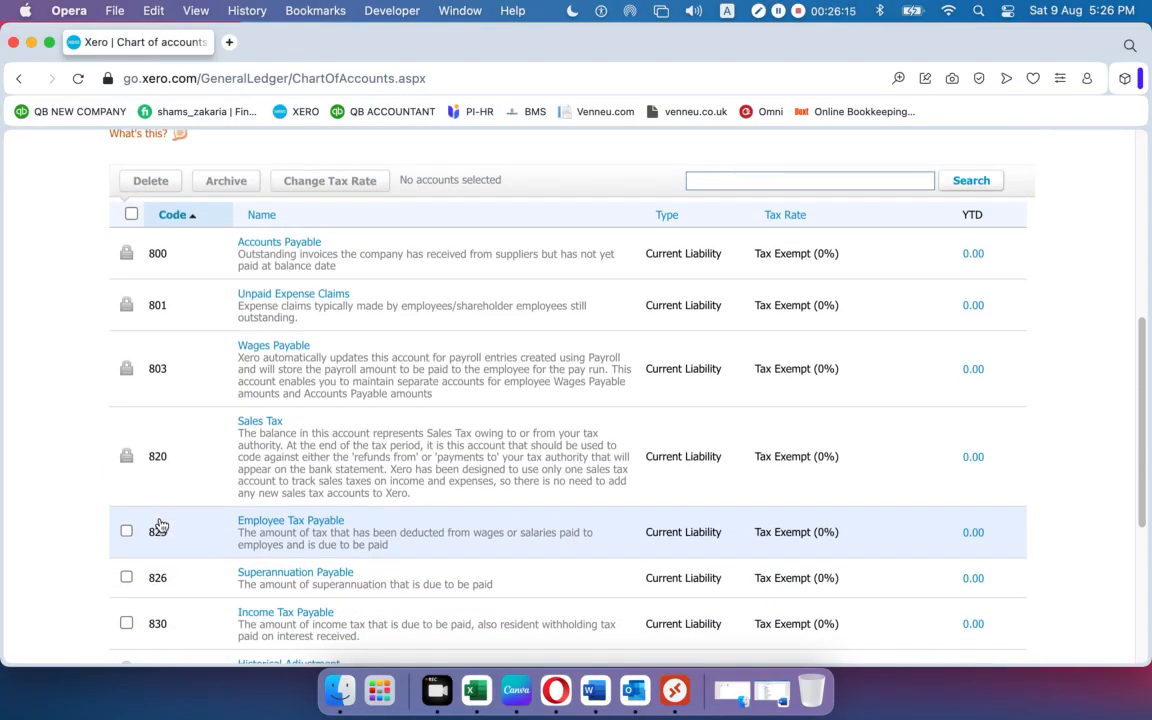
pyautogui.scroll(5, 160, 525)
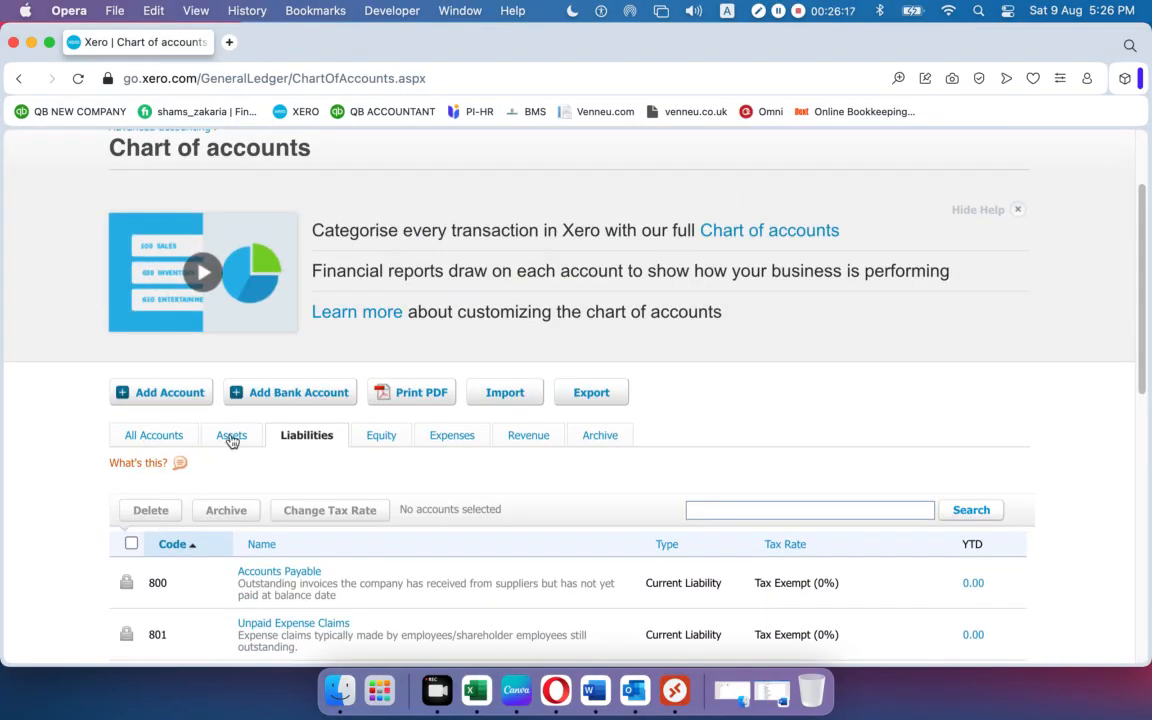
pyautogui.click(379, 437)
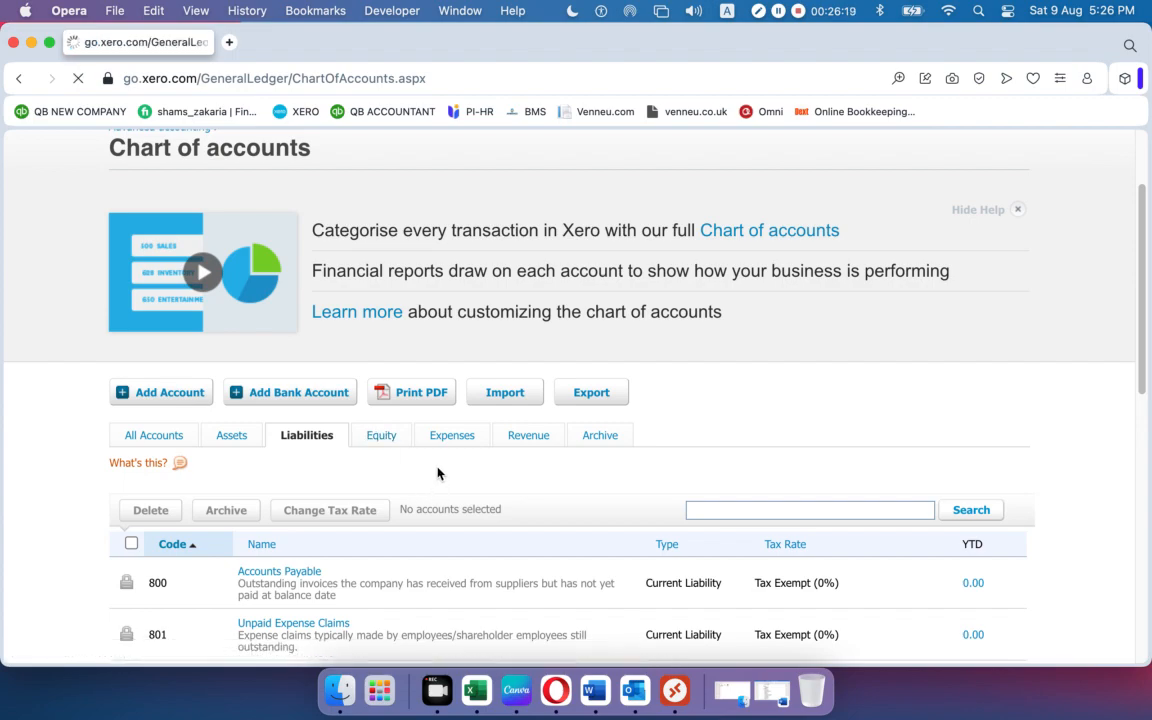
pyautogui.scroll(-3, 437, 472)
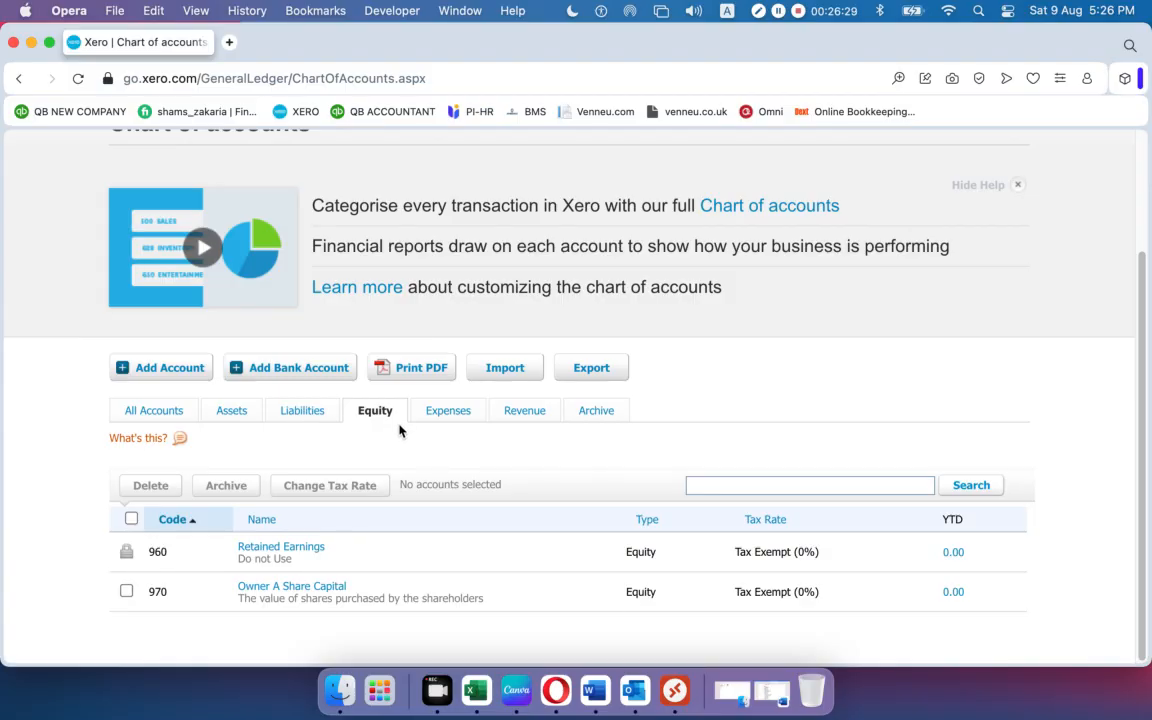
# Show the expense accounts with the help panel hidden and scroll through them.
pyautogui.click(452, 415)
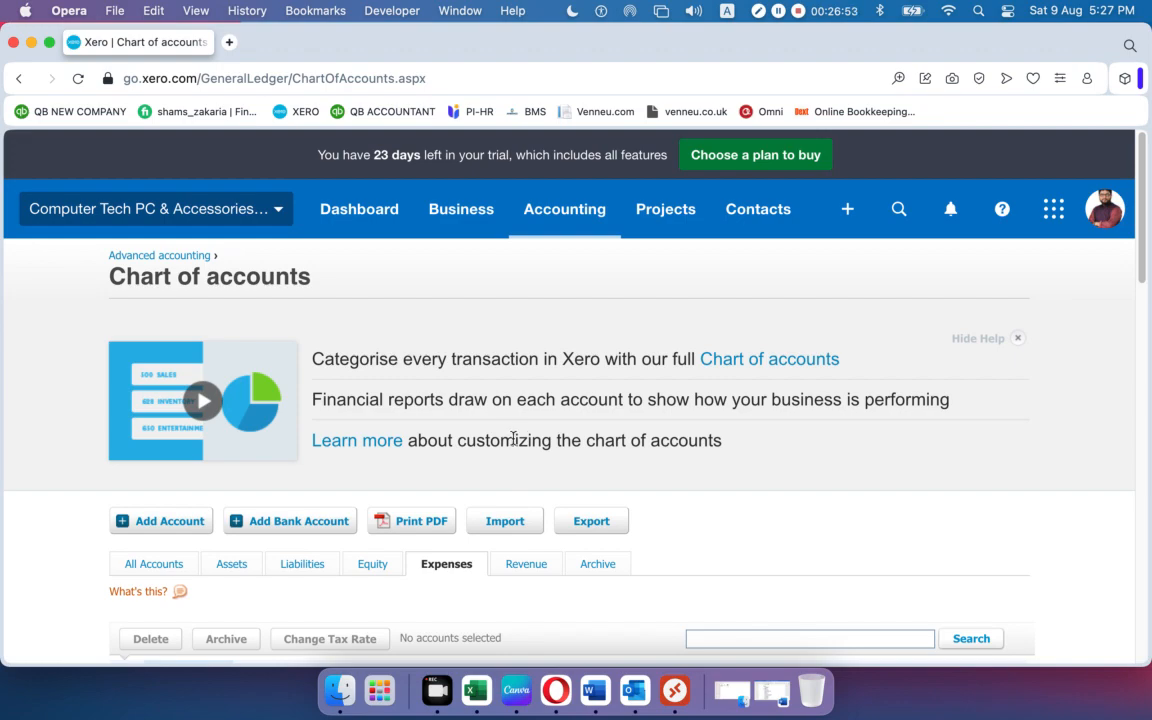
pyautogui.click(1018, 338)
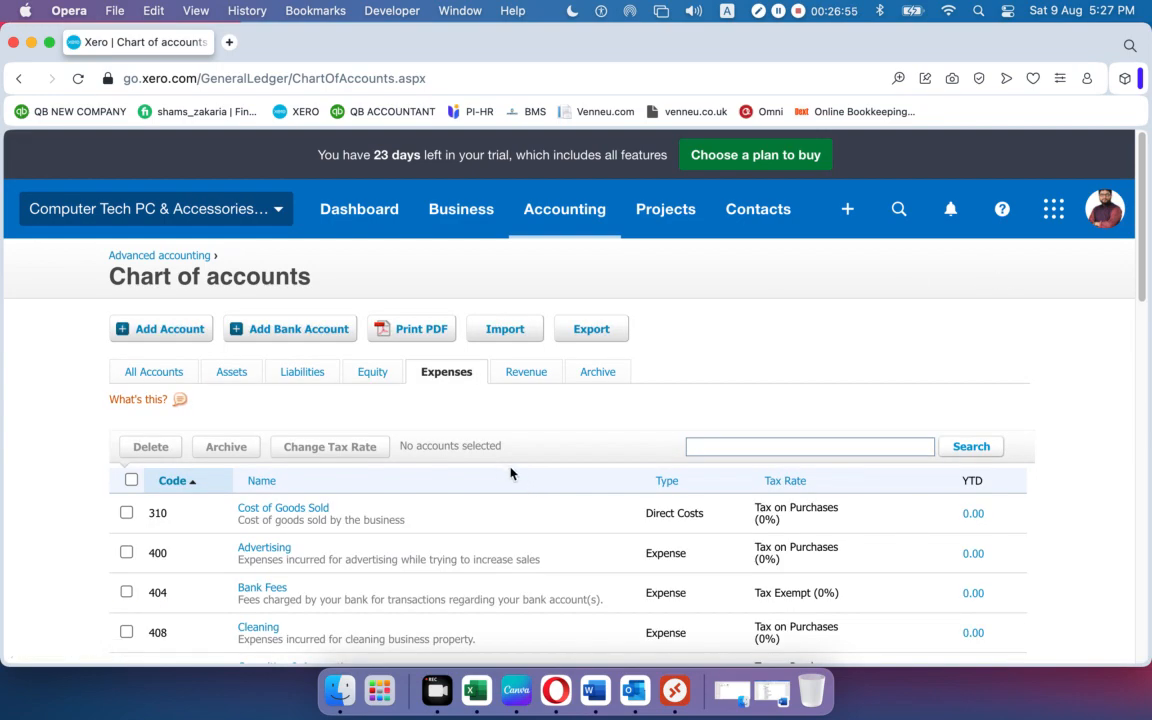
pyautogui.scroll(-5, 495, 469)
pyautogui.scroll(5, 496, 470)
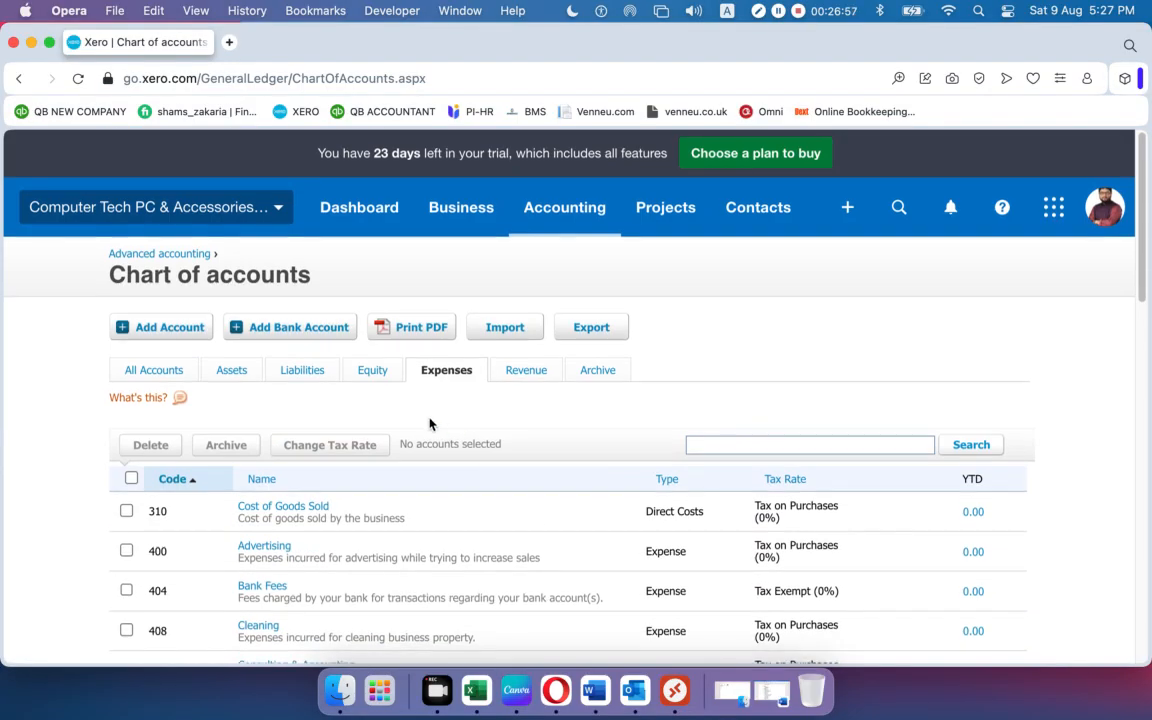
pyautogui.scroll(-10, 432, 424)
pyautogui.scroll(5, 180, 347)
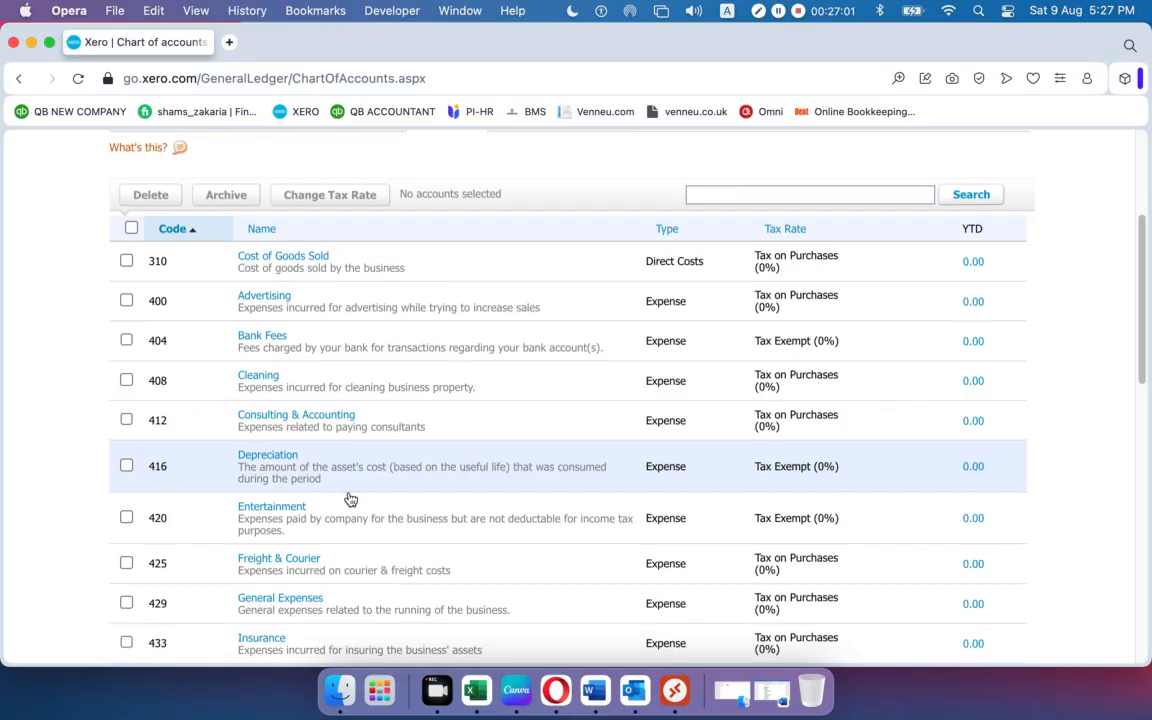
pyautogui.scroll(3, 350, 498)
# Review the revenue accounts, then view the empty Archive tab.
pyautogui.click(535, 372)
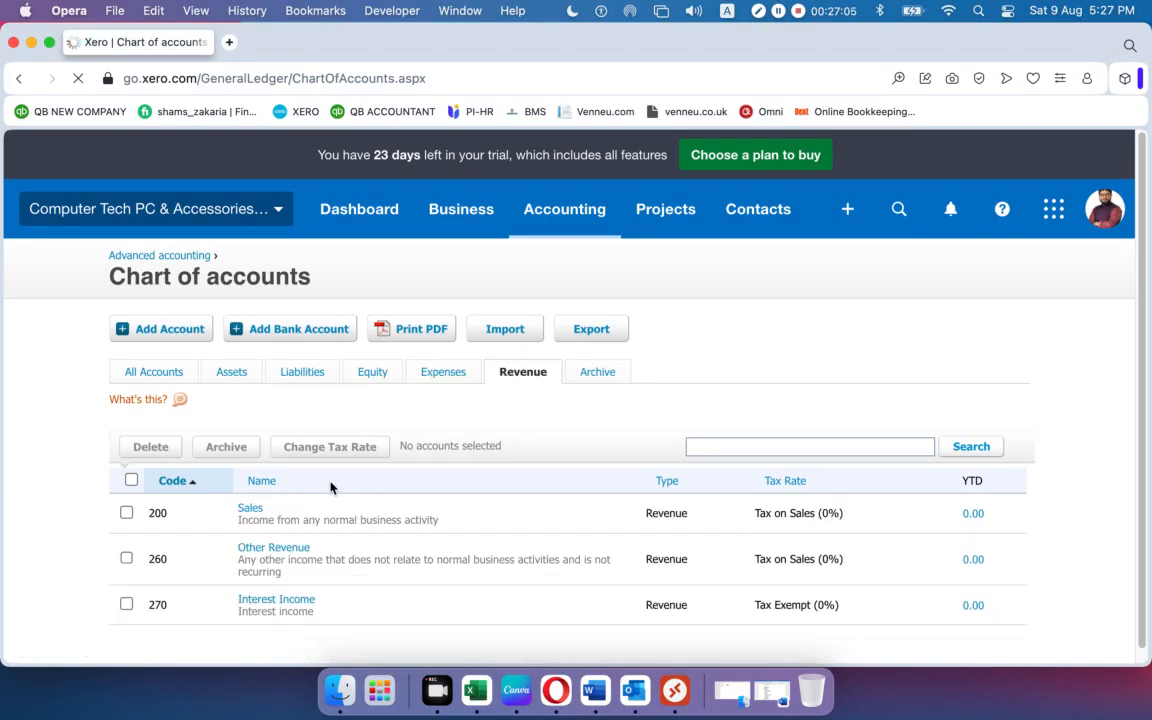
pyautogui.scroll(-1, 328, 486)
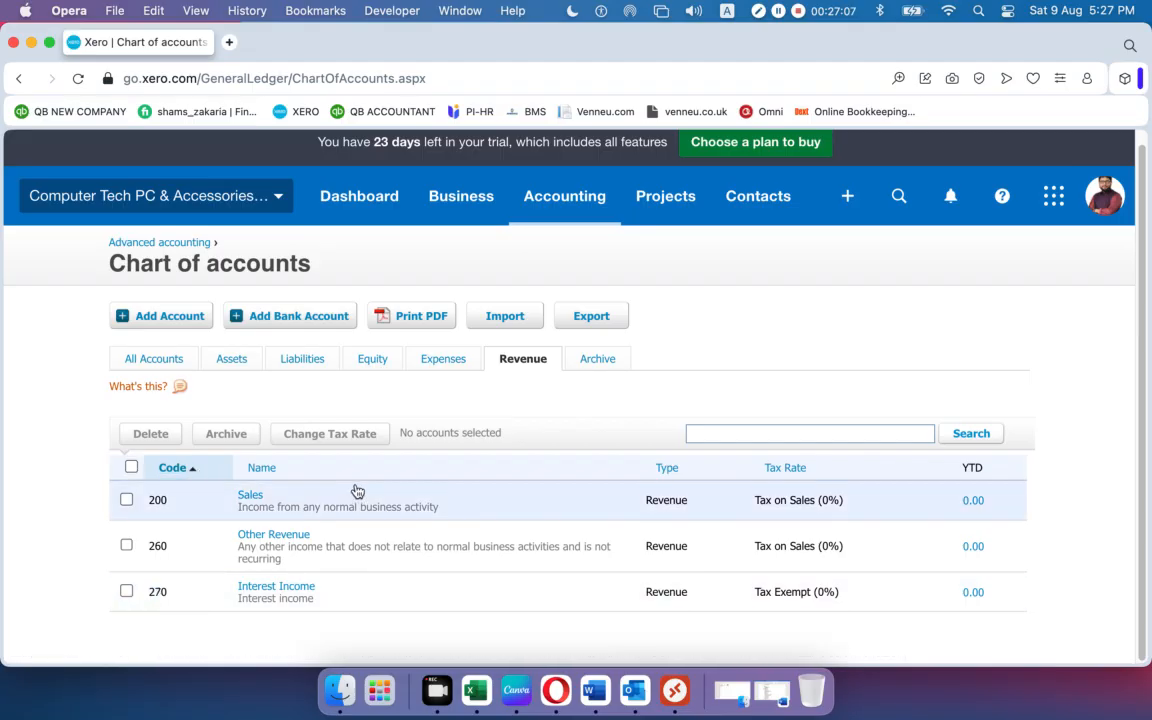
pyautogui.click(596, 362)
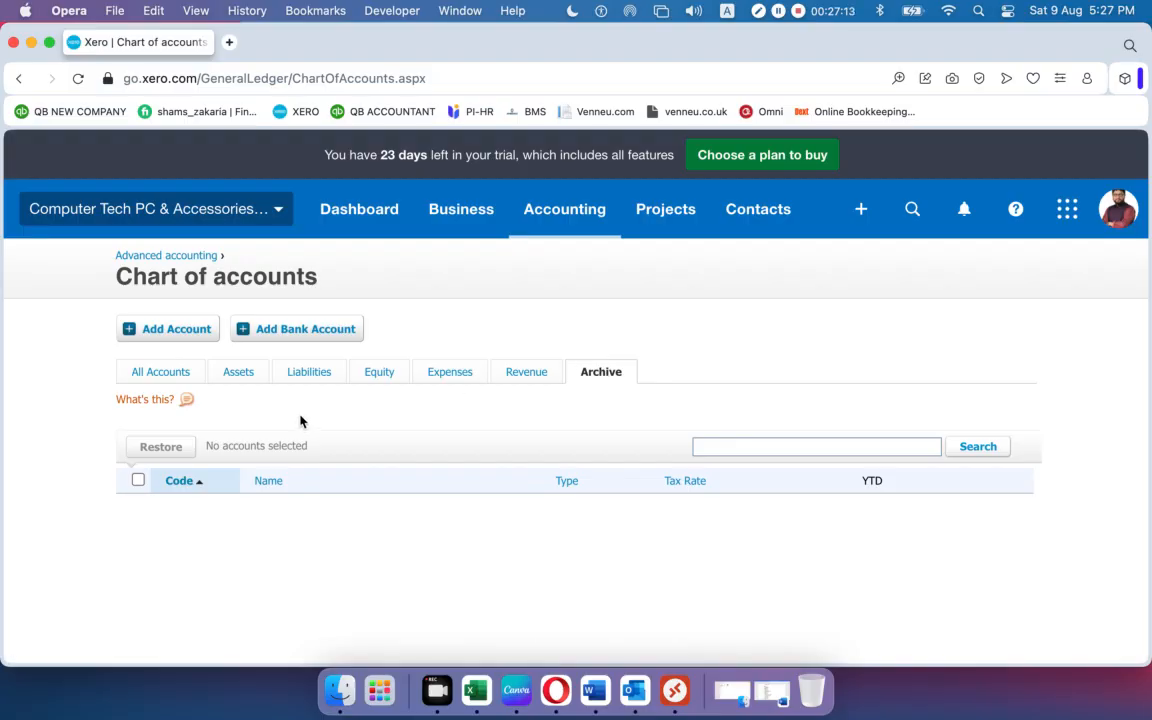
pyautogui.click(165, 376)
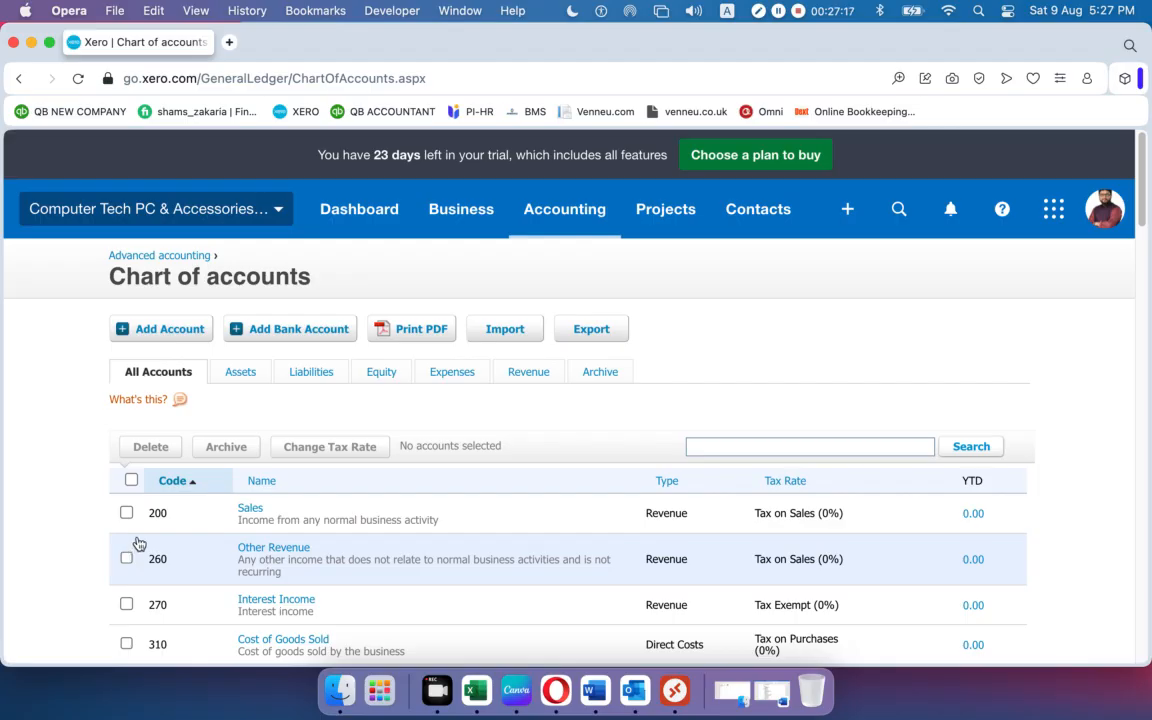
pyautogui.scroll(-3, 139, 543)
pyautogui.click(126, 452)
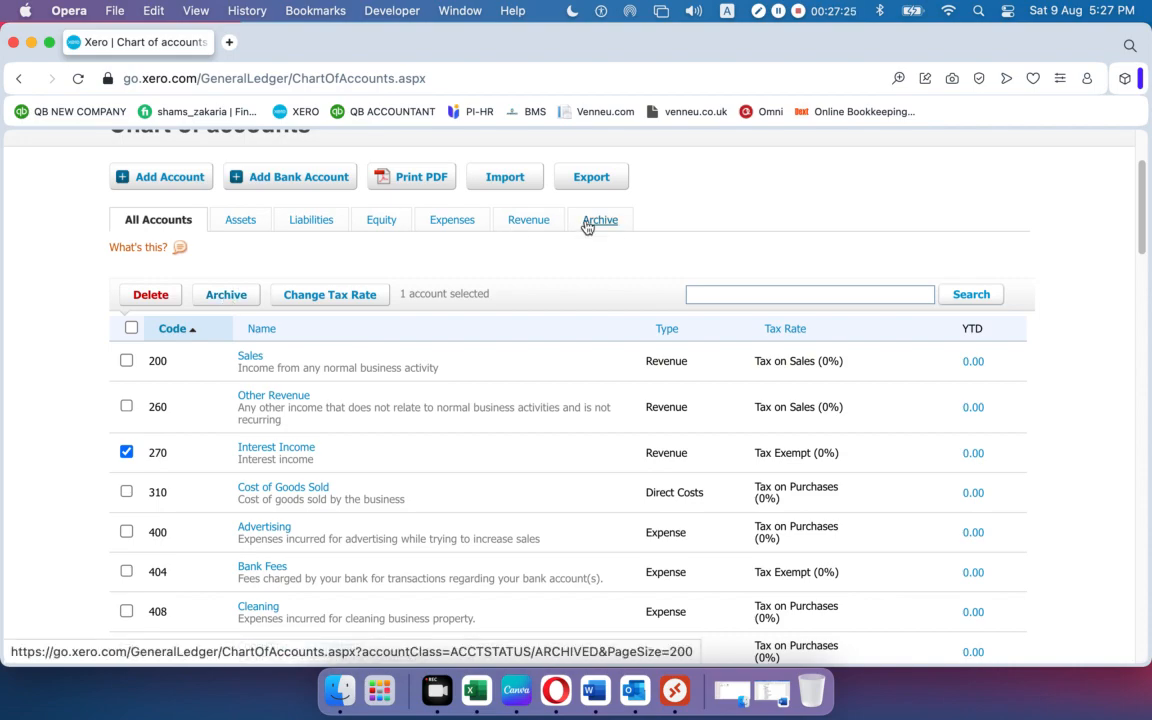
pyautogui.click(126, 452)
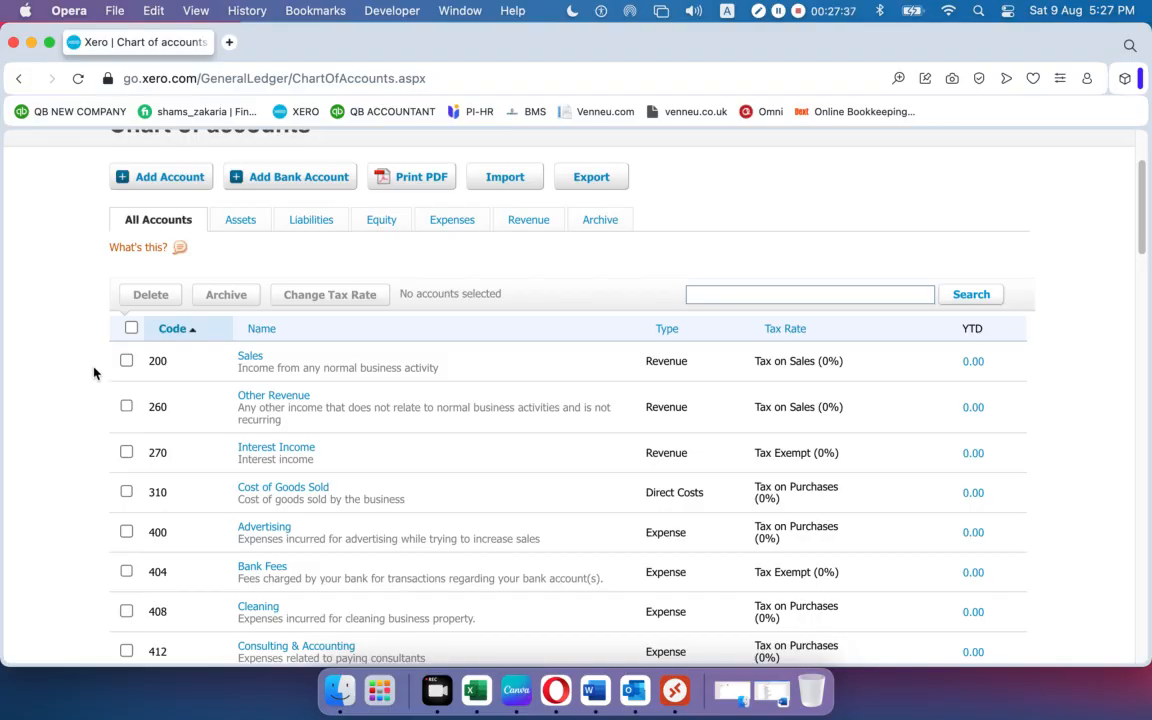
pyautogui.click(600, 221)
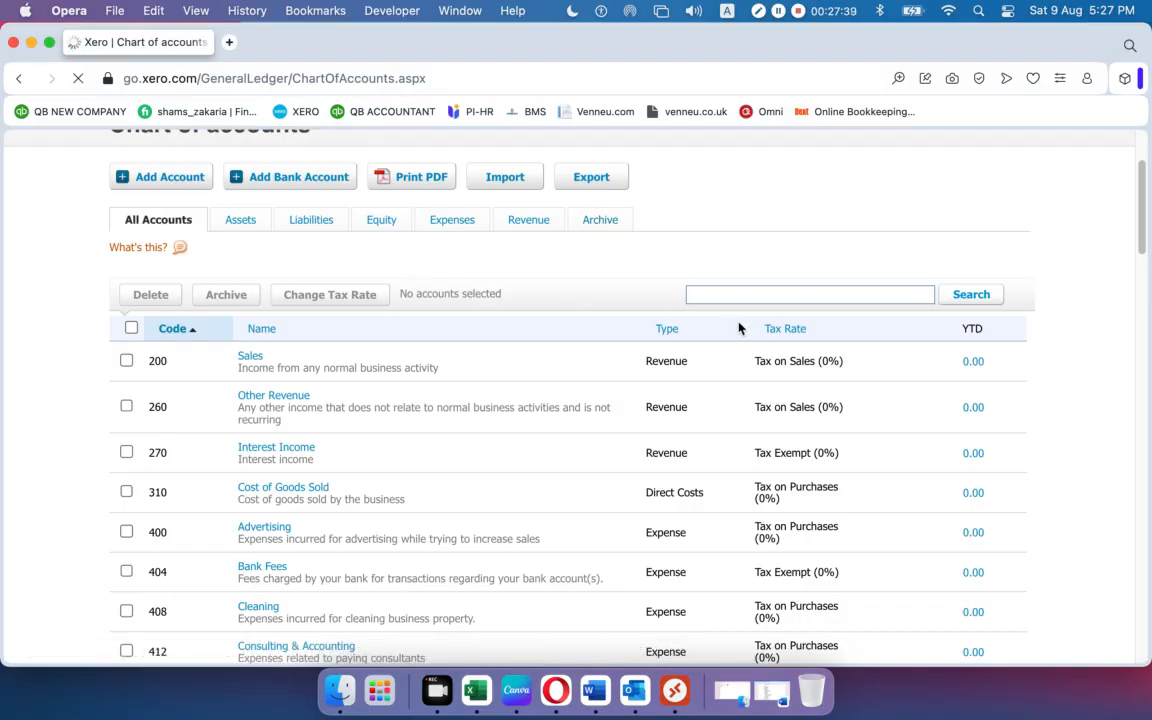
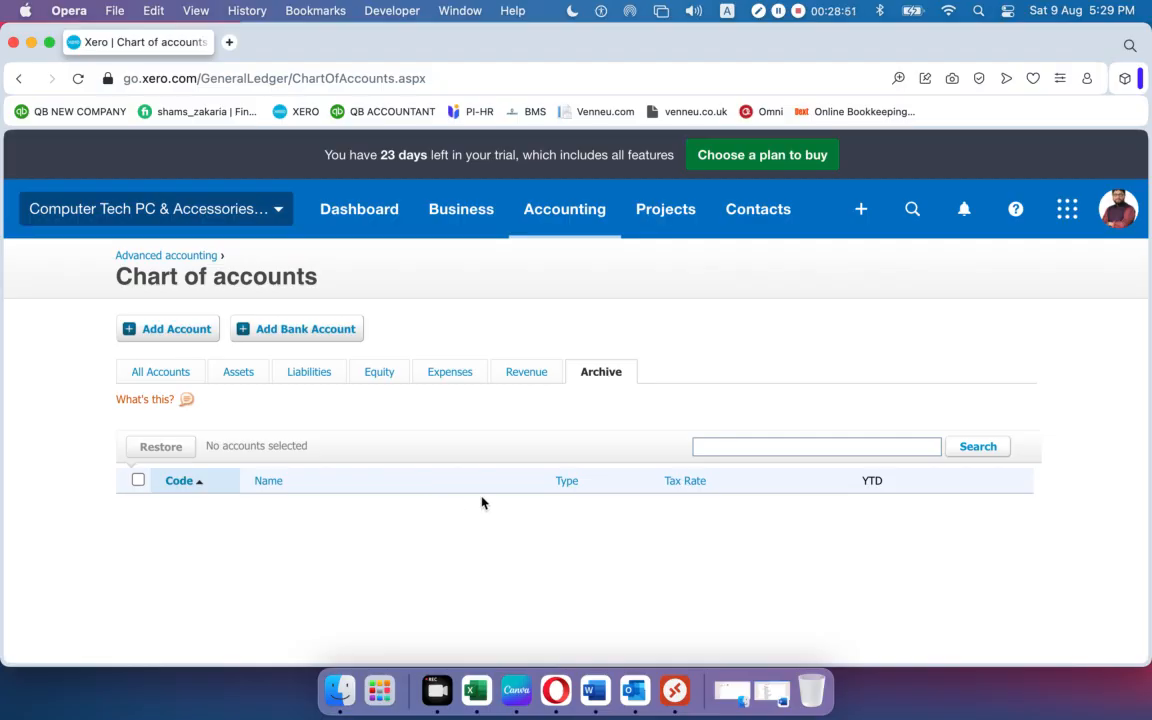
# Switch to the All Accounts tab and scroll through accounts from 200 Sales to 310 Cost of Goods Sold.
pyautogui.click(148, 378)
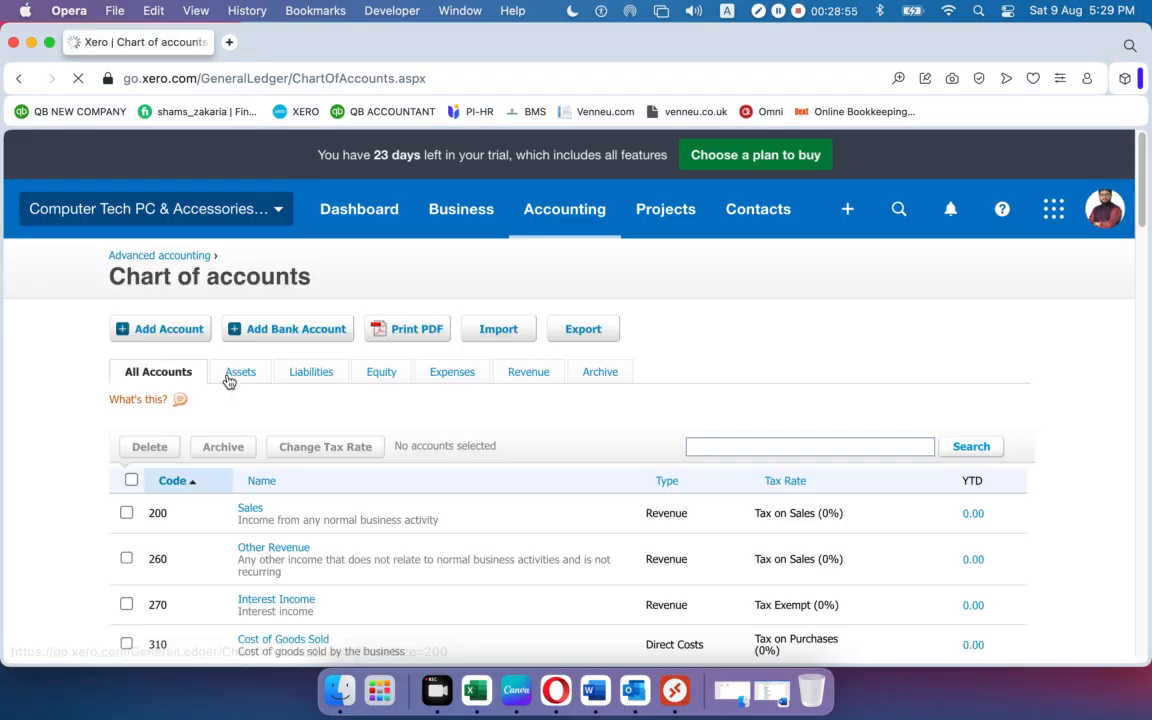
pyautogui.scroll(-15, 291, 514)
pyautogui.scroll(15, 291, 512)
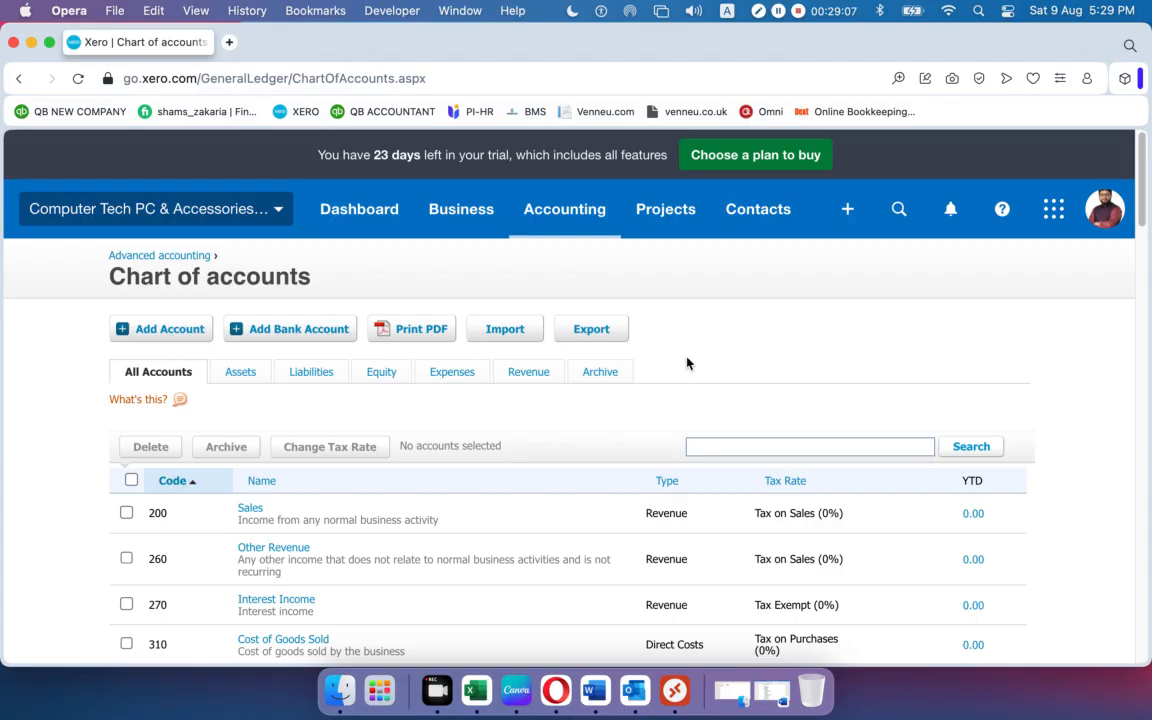
pyautogui.scroll(-5, 391, 527)
pyautogui.scroll(-5, 316, 527)
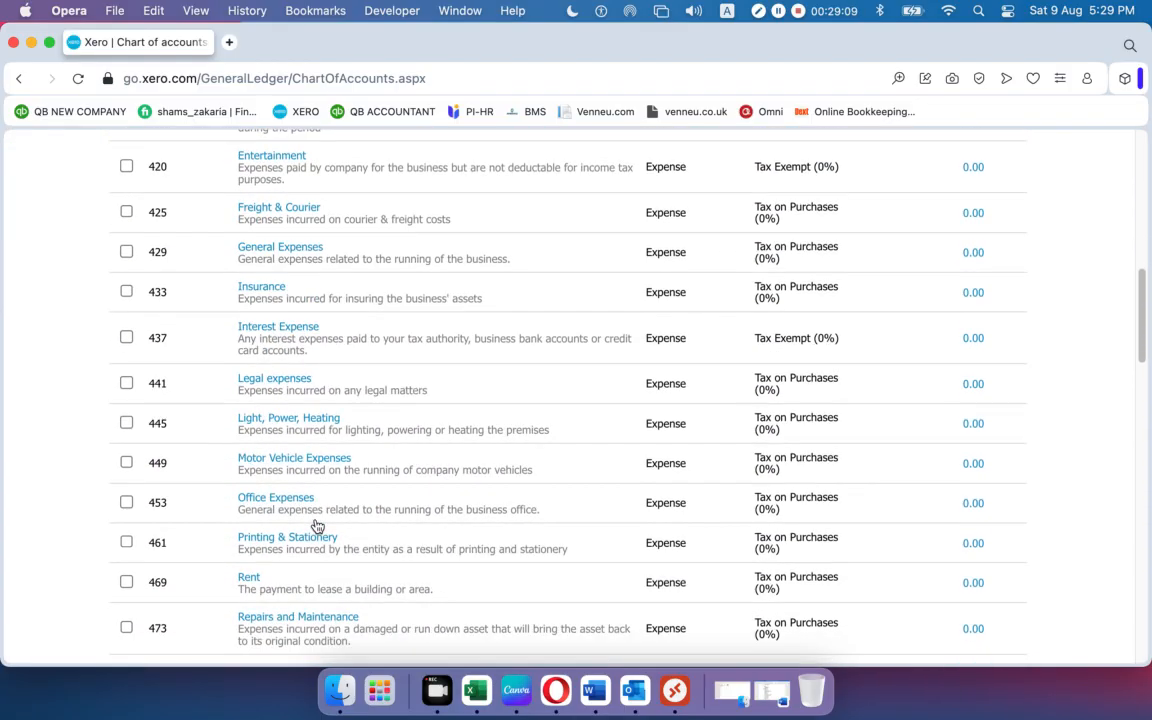
pyautogui.scroll(-6, 316, 527)
pyautogui.scroll(-1, 316, 527)
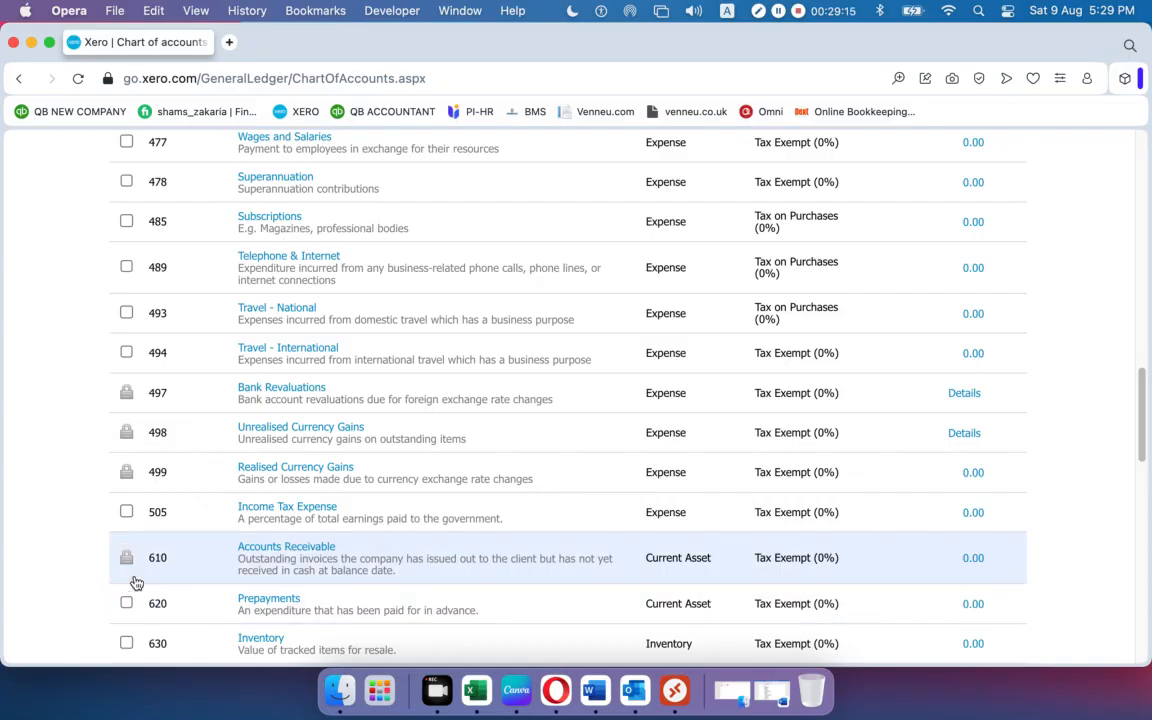
pyautogui.scroll(-10, 134, 578)
pyautogui.scroll(-10, 138, 574)
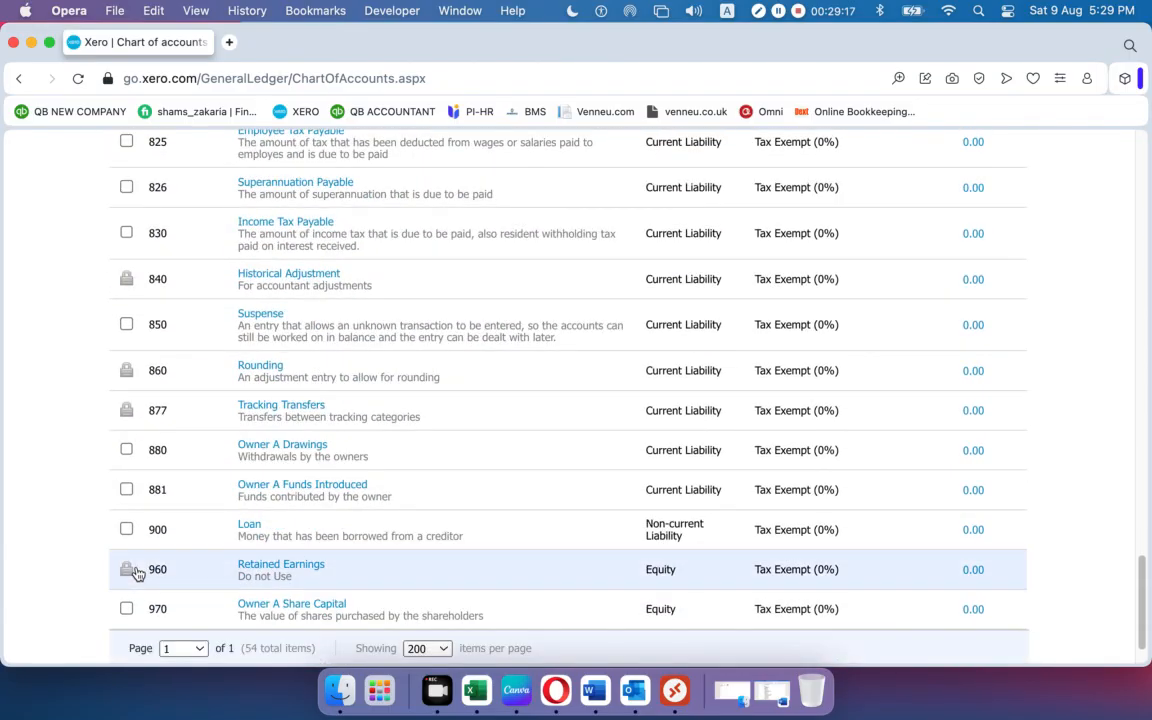
pyautogui.scroll(20, 138, 574)
pyautogui.scroll(9, 138, 574)
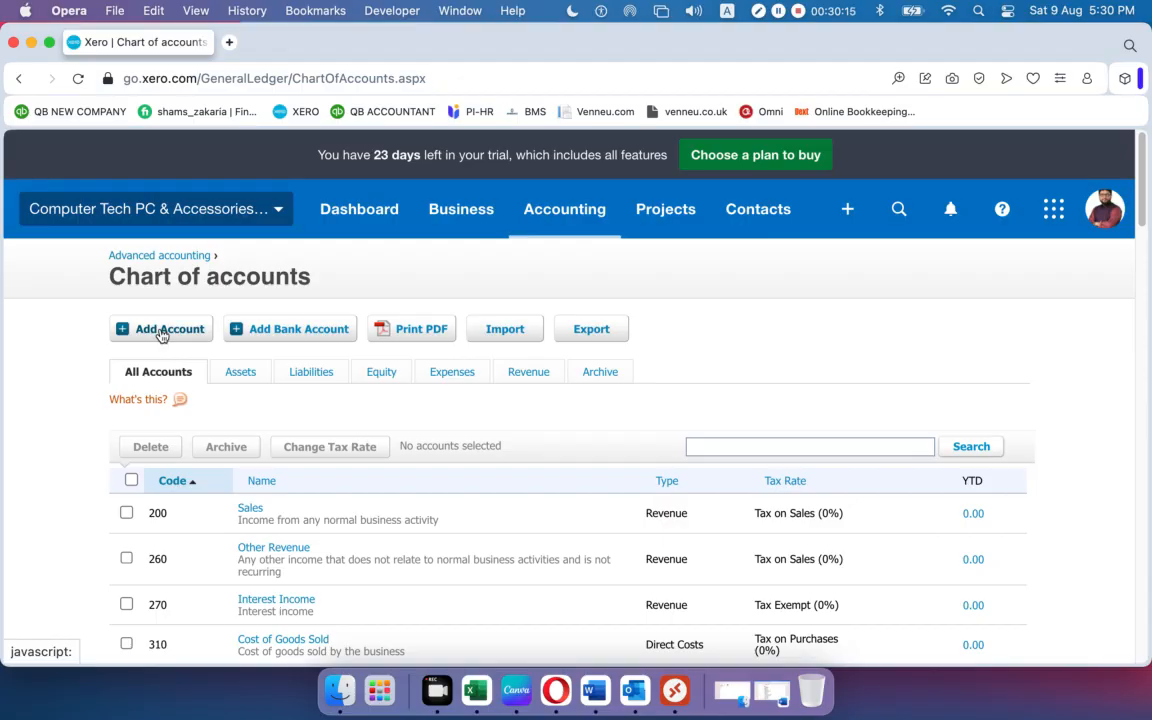
pyautogui.click(162, 336)
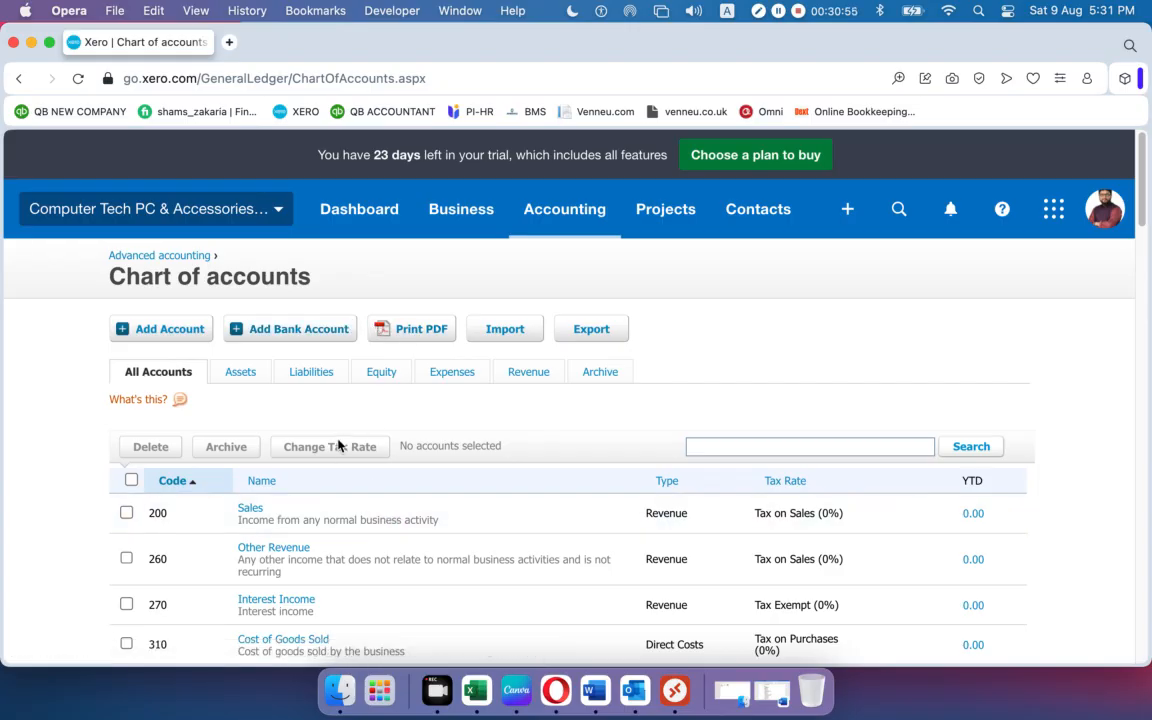
pyautogui.scroll(-20, 329, 473)
pyautogui.scroll(20, 329, 473)
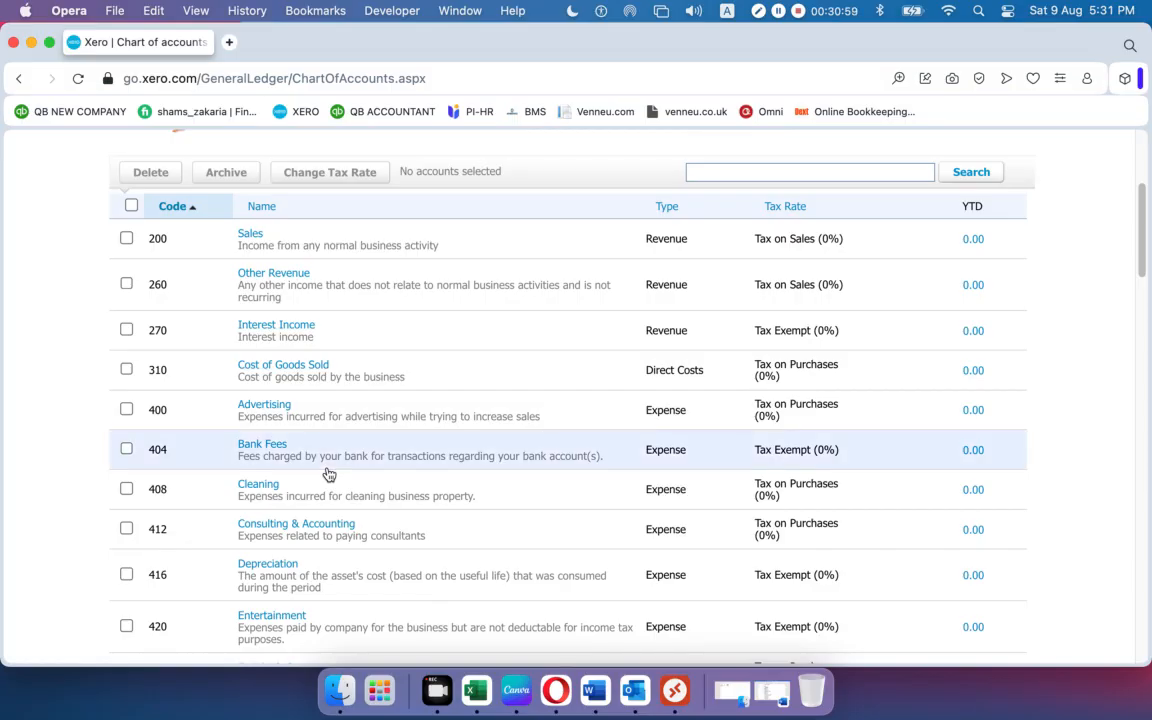
pyautogui.scroll(-20, 329, 473)
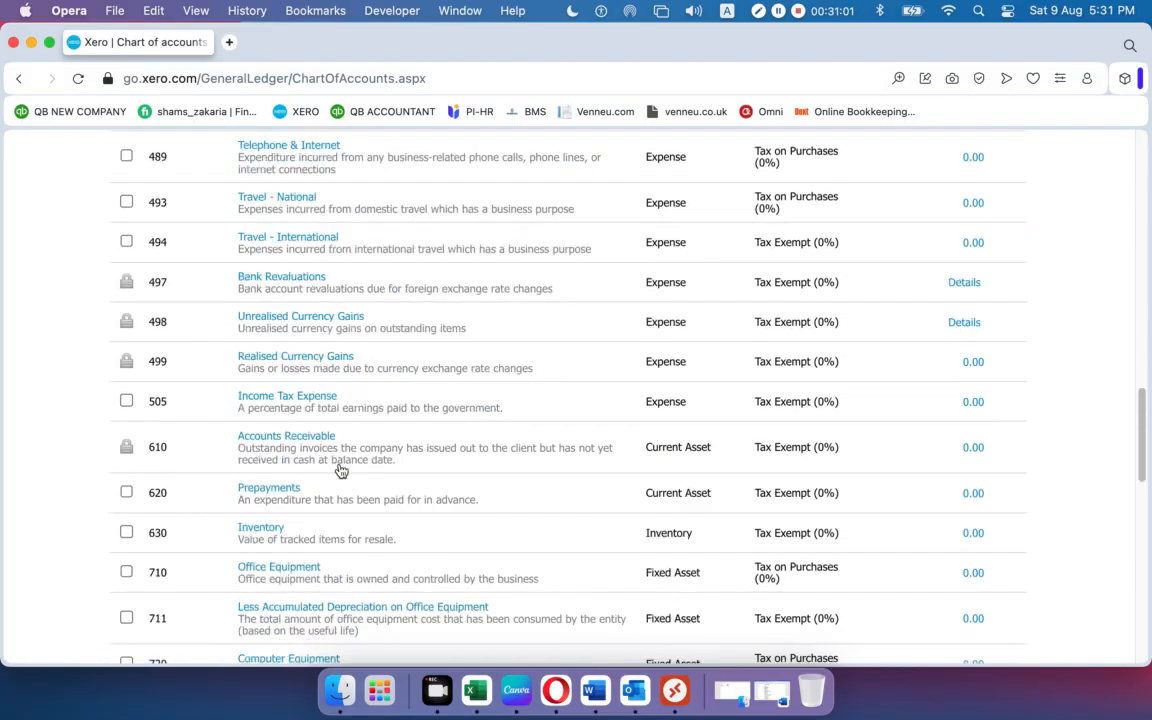
pyautogui.scroll(20, 365, 463)
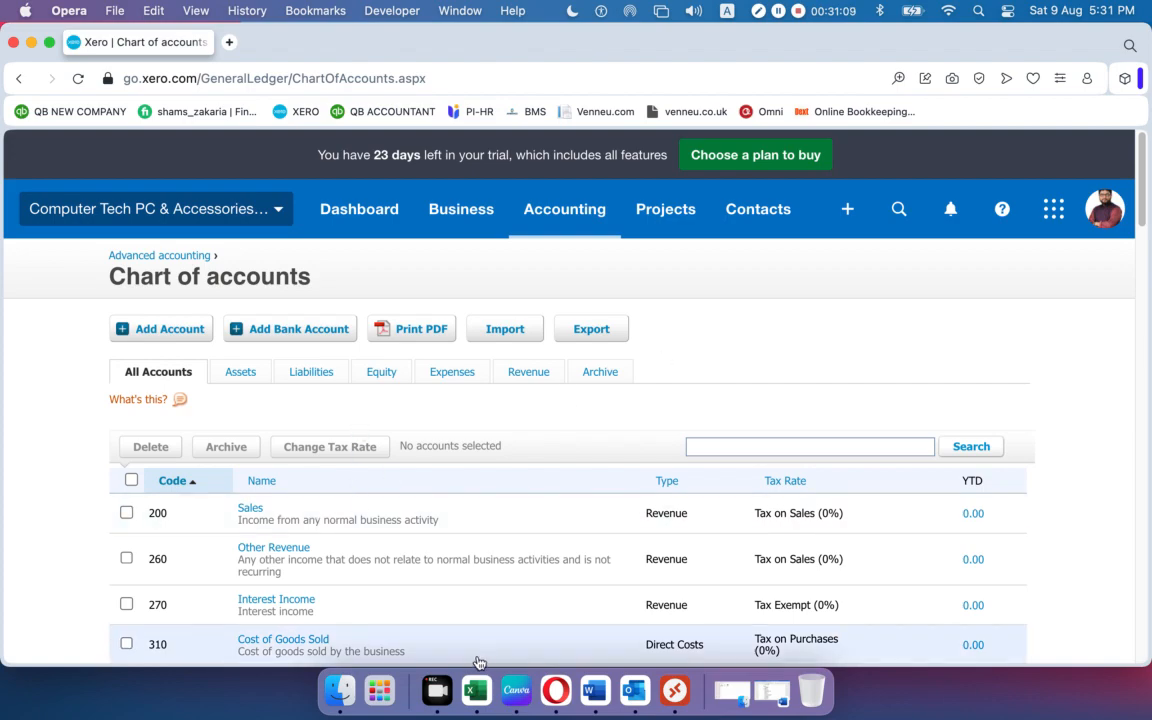
# In the Word account notes, review the RBS Bank line's opening balance date 22/10/2022 and amount.
pyautogui.click(590, 686)
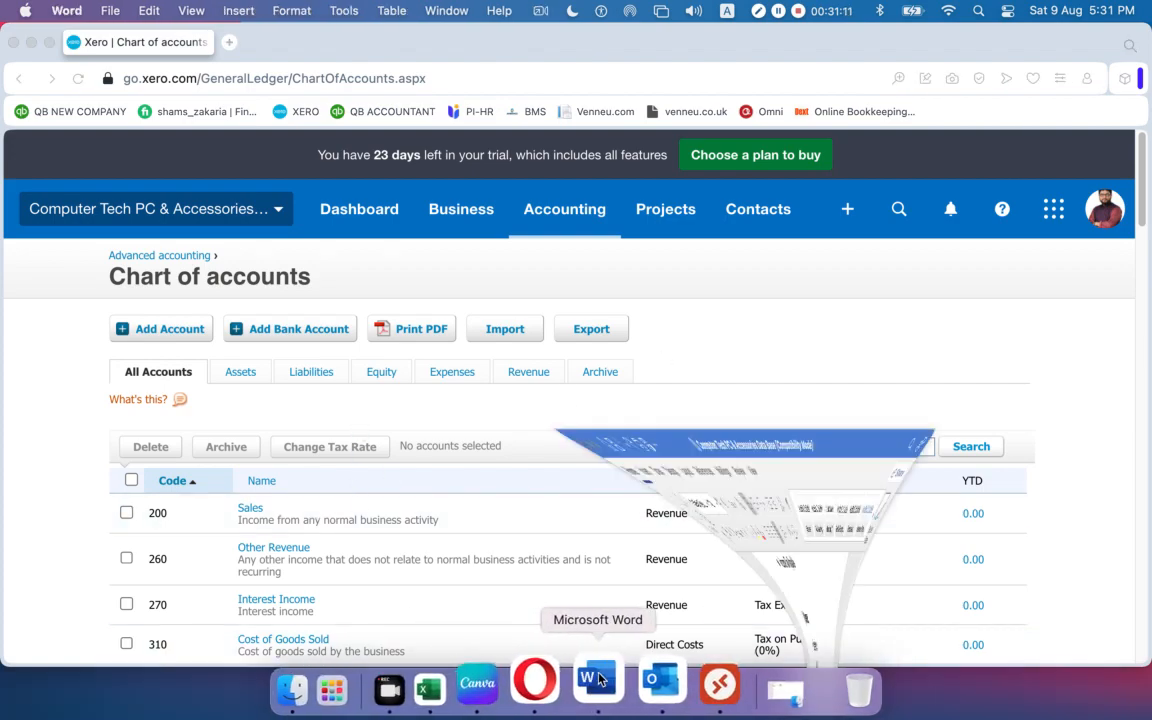
pyautogui.scroll(10, 453, 465)
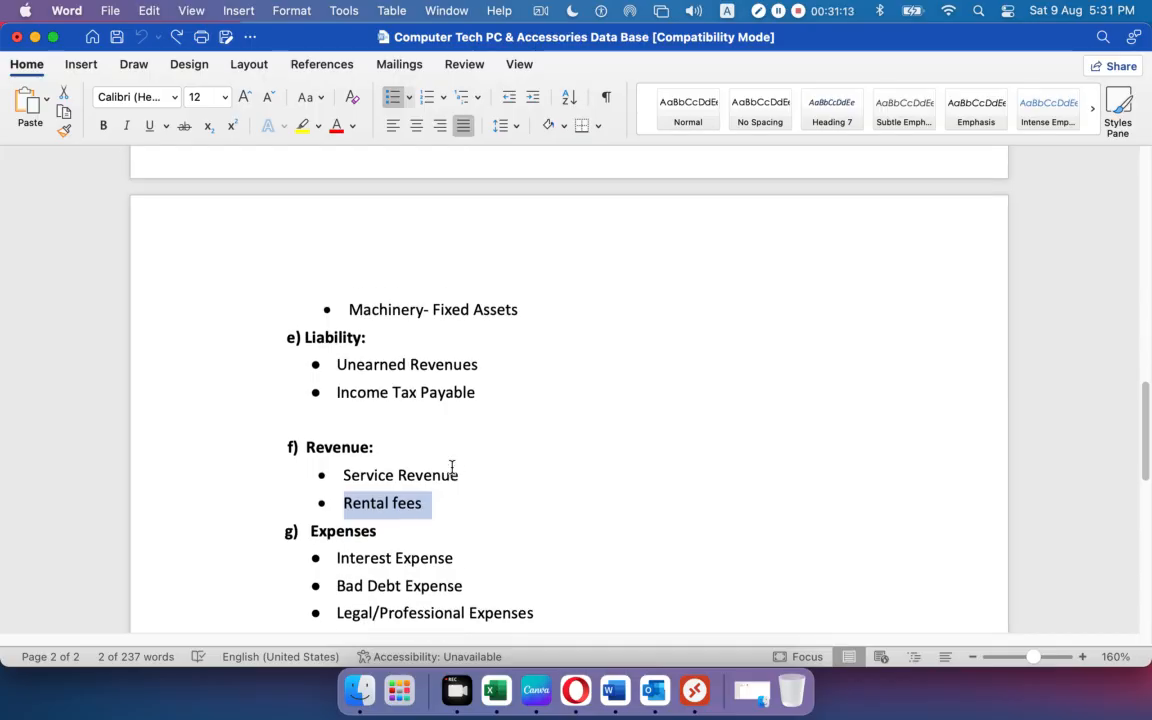
pyautogui.scroll(4, 451, 465)
pyautogui.scroll(-2, 451, 465)
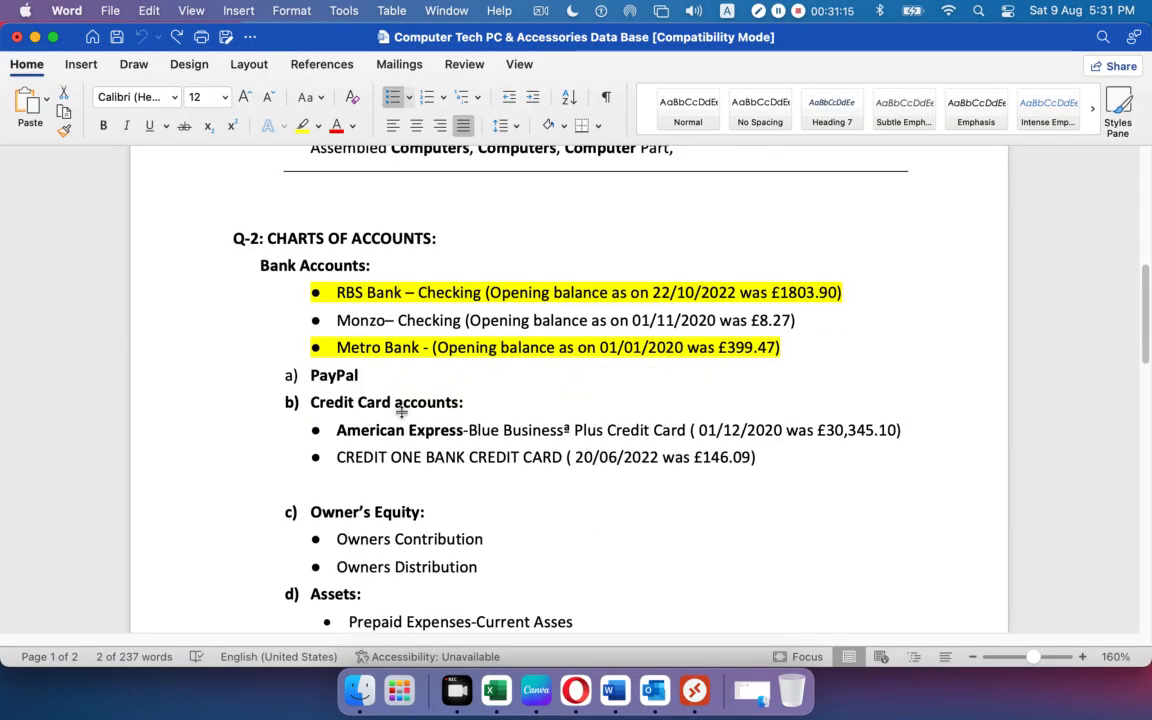
pyautogui.moveTo(332, 288); pyautogui.dragTo(675, 295)
pyautogui.click(675, 294)
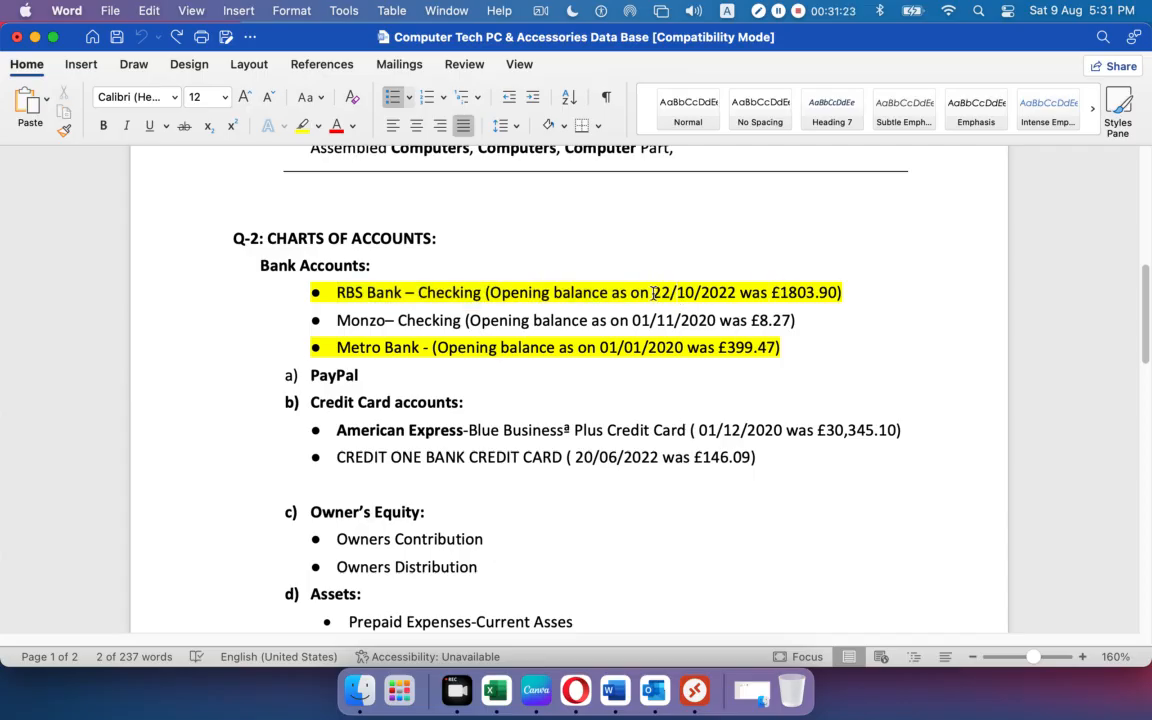
pyautogui.moveTo(653, 292); pyautogui.dragTo(736, 291)
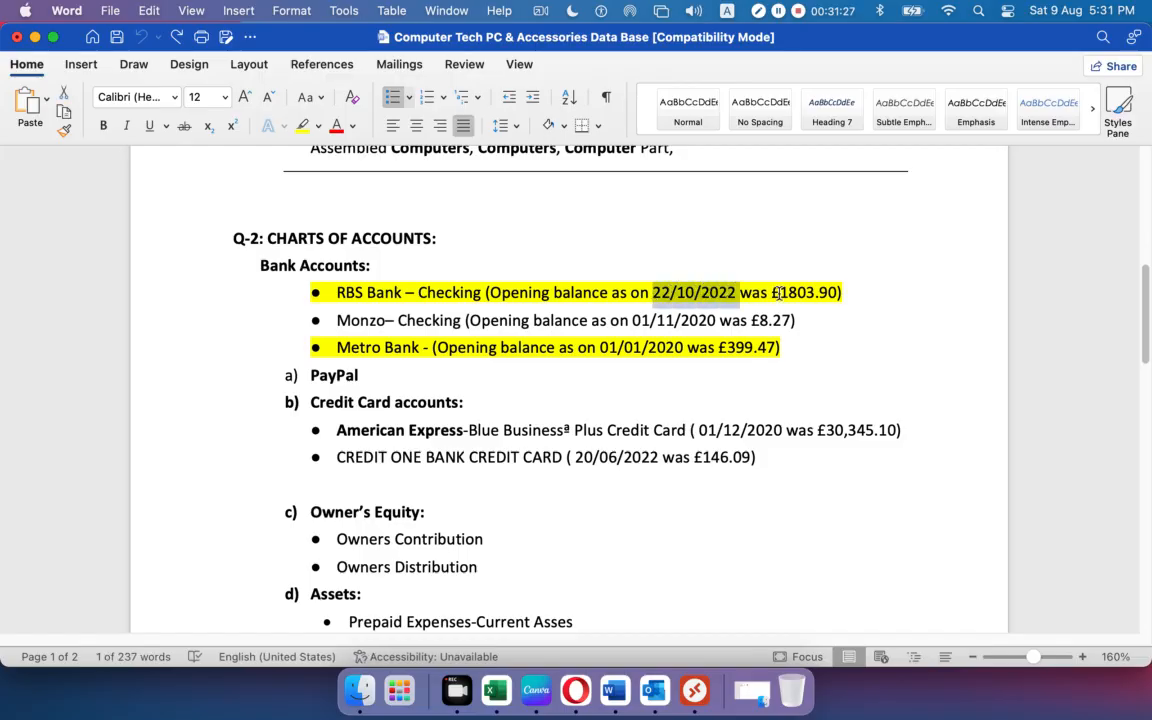
pyautogui.moveTo(780, 292); pyautogui.dragTo(831, 300)
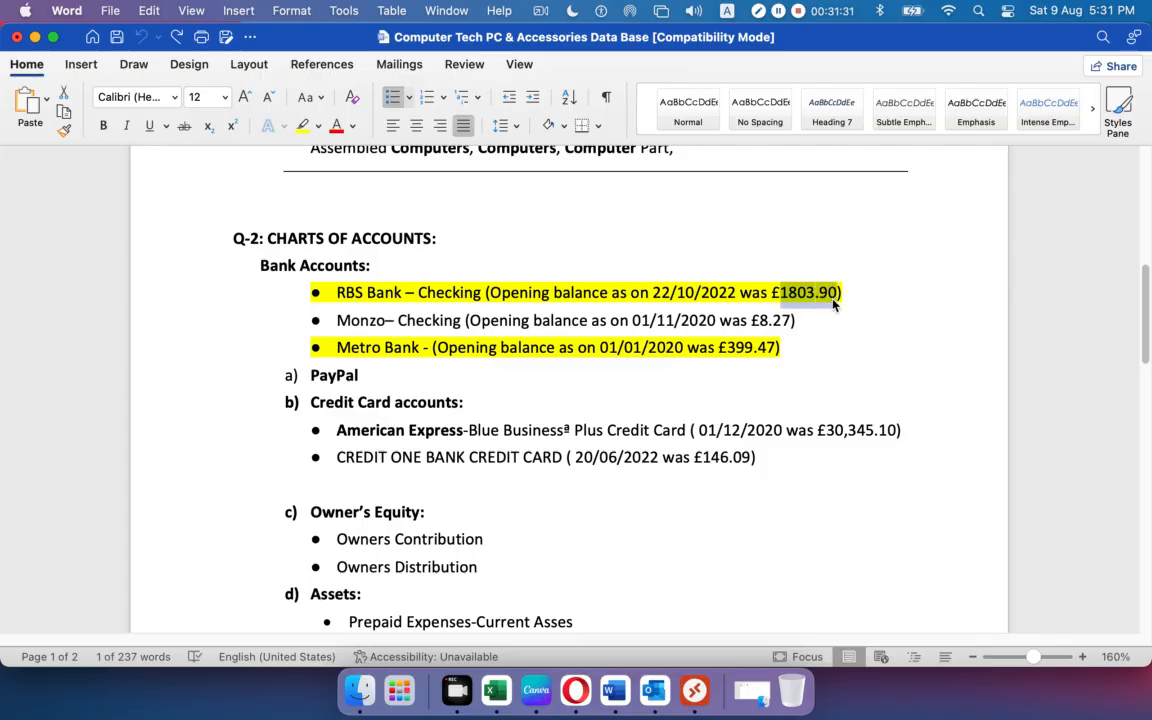
pyautogui.click(857, 343)
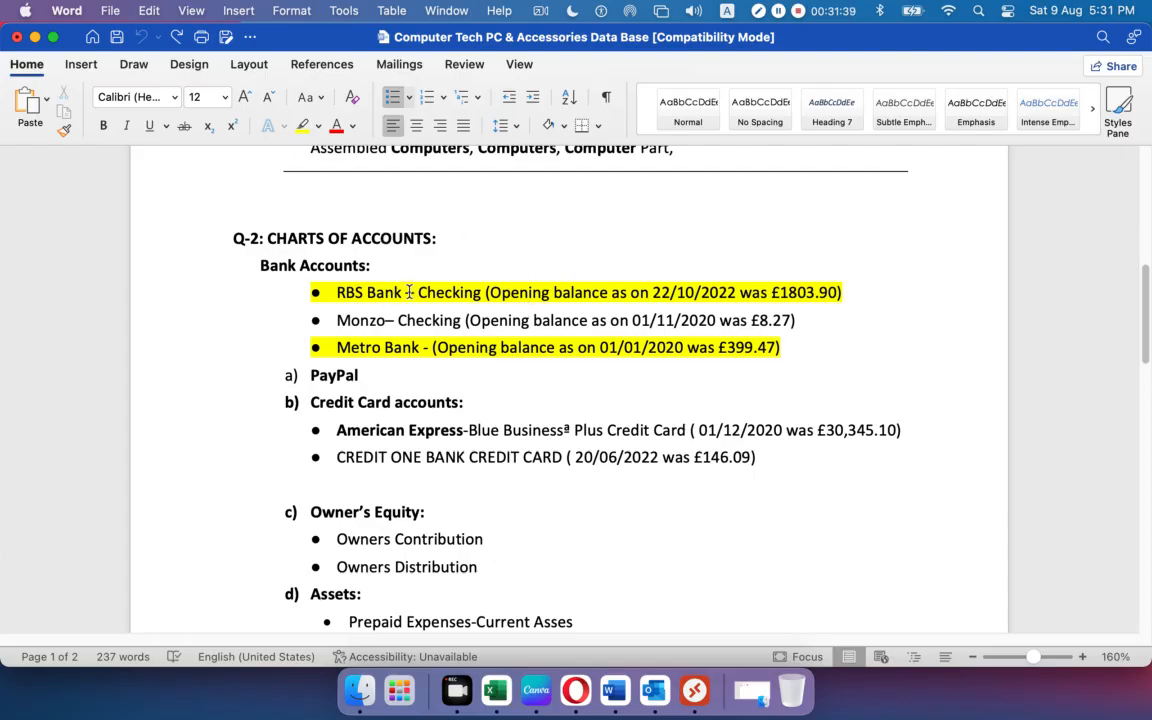
# Copy the account name 'RBS Bank – Checking' and return to Xero.
pyautogui.moveTo(476, 292); pyautogui.dragTo(352, 292)
pyautogui.press('super+c')
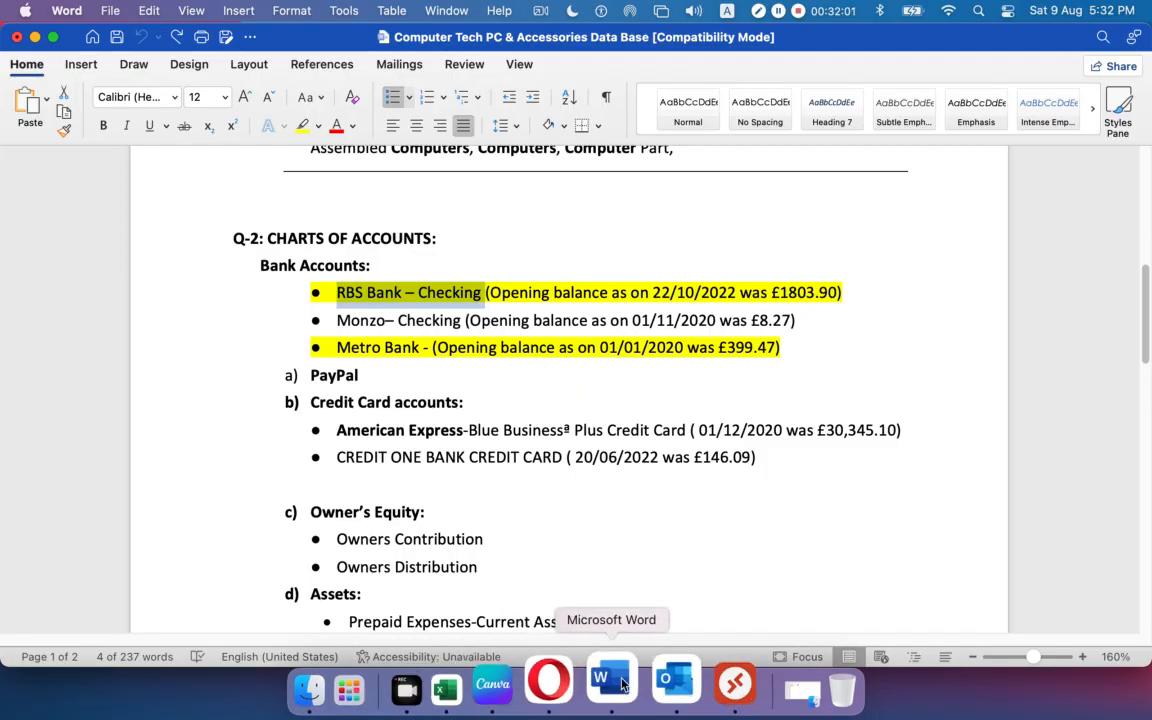
pyautogui.click(575, 683)
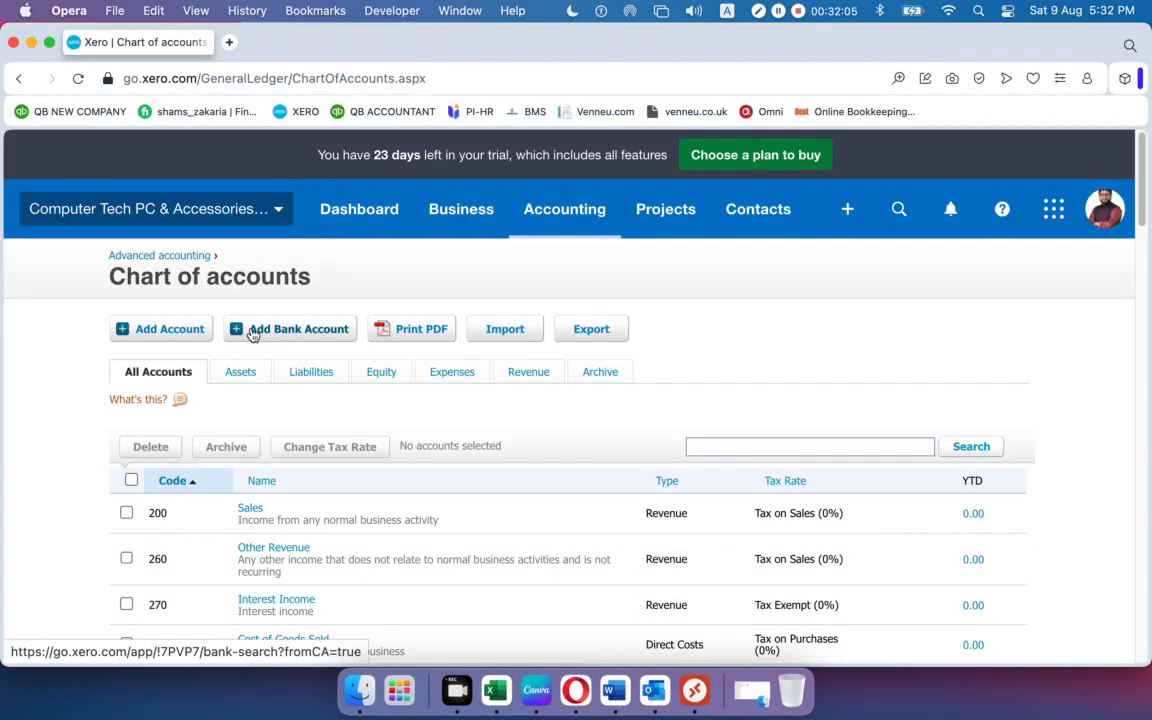
# Start adding a new bank account and search for HSBC.
pyautogui.click(303, 335)
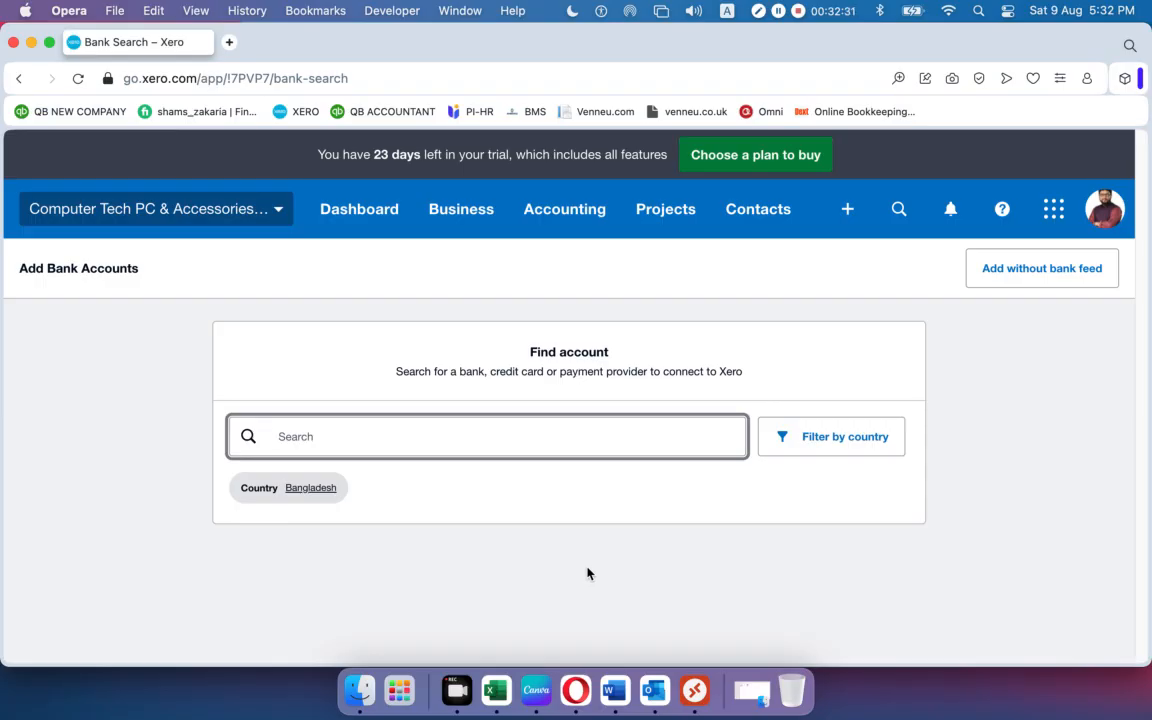
pyautogui.write('HSBC')
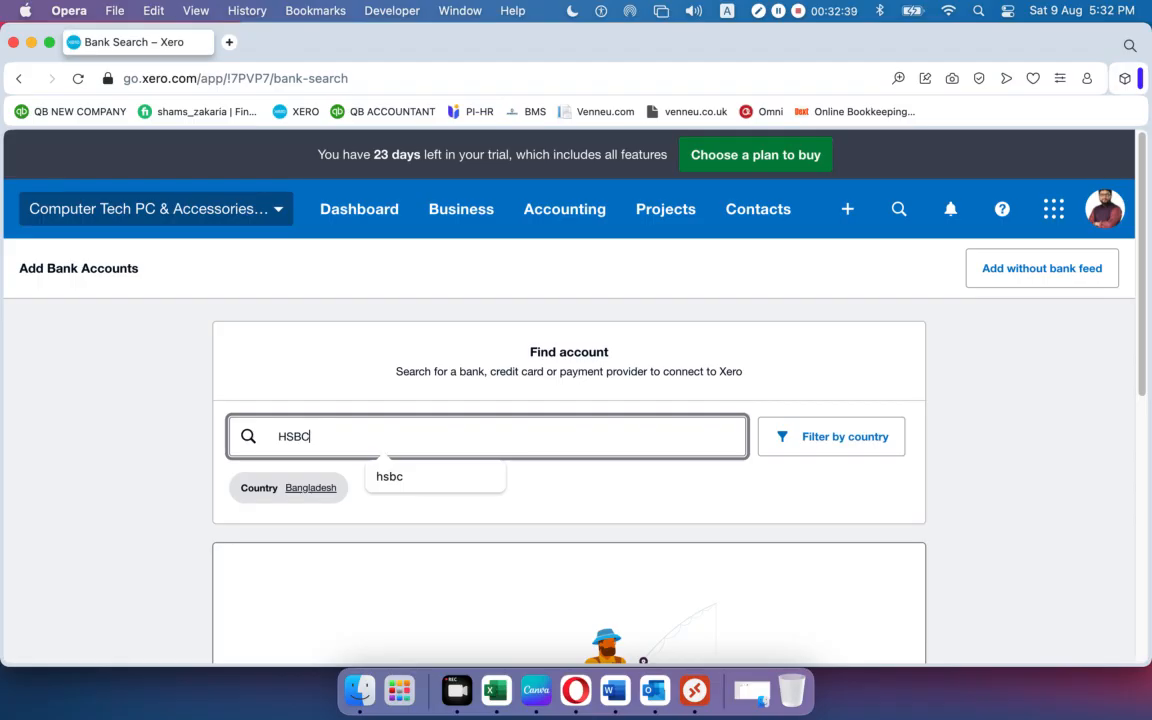
# Filter the bank search by country to United Kingdom.
pyautogui.click(807, 437)
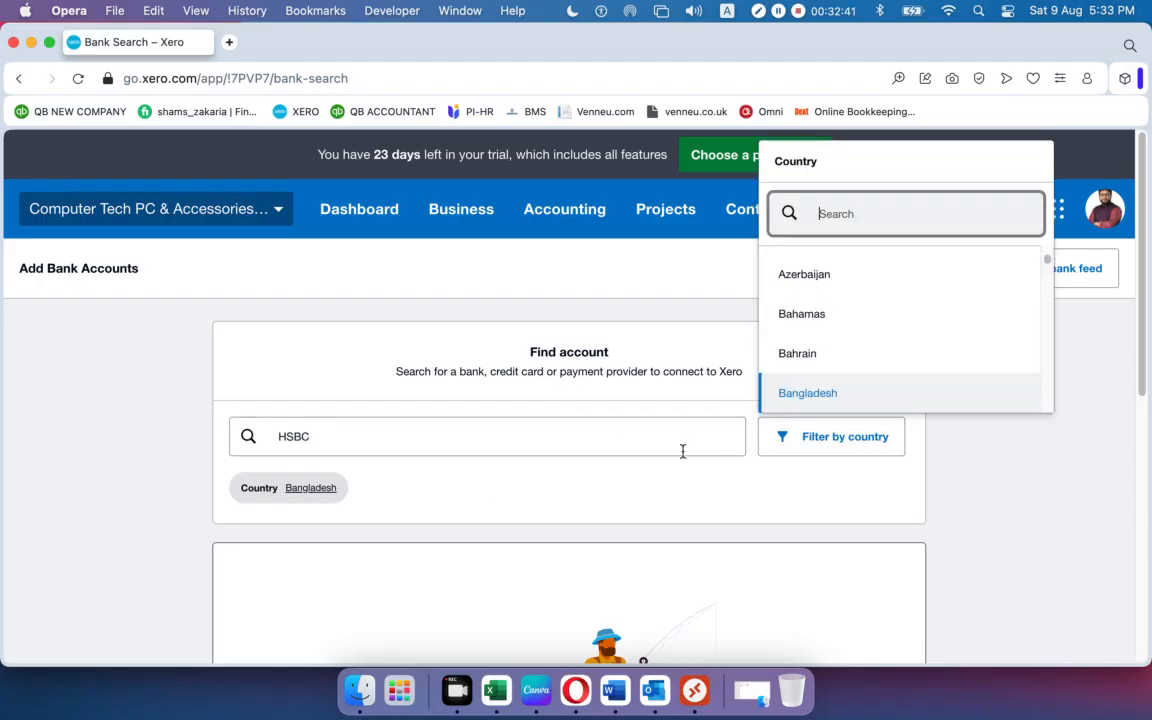
pyautogui.scroll(-10, 854, 332)
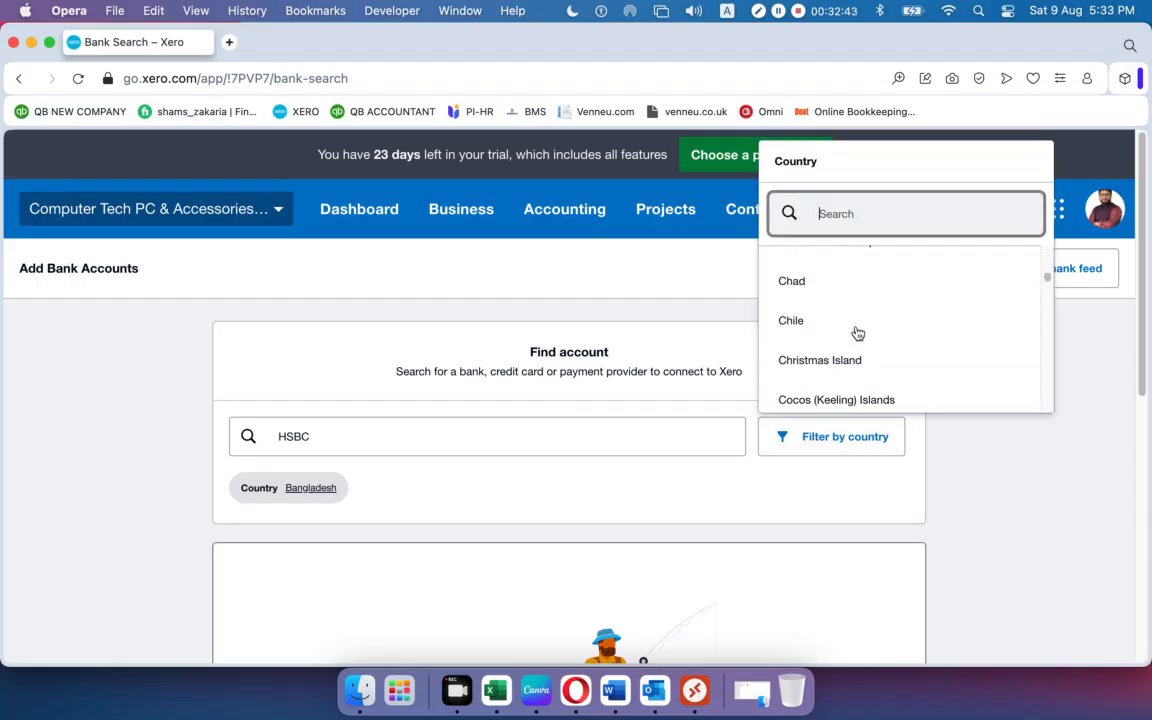
pyautogui.scroll(5, 857, 333)
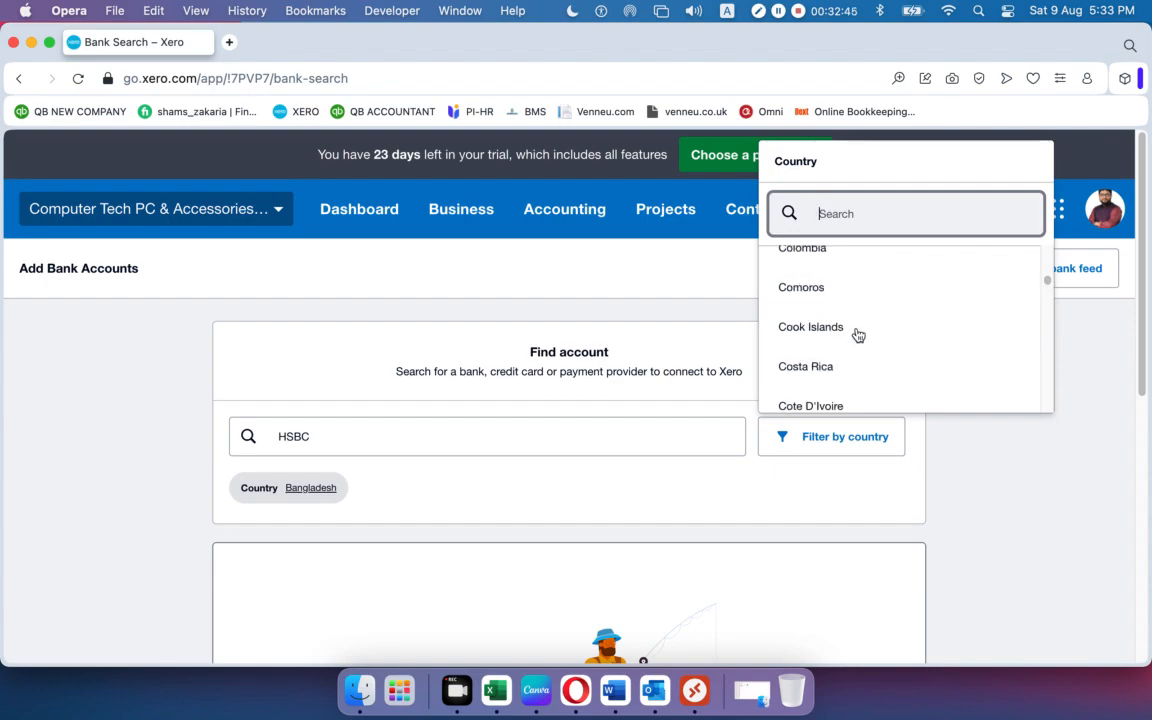
pyautogui.scroll(3, 857, 335)
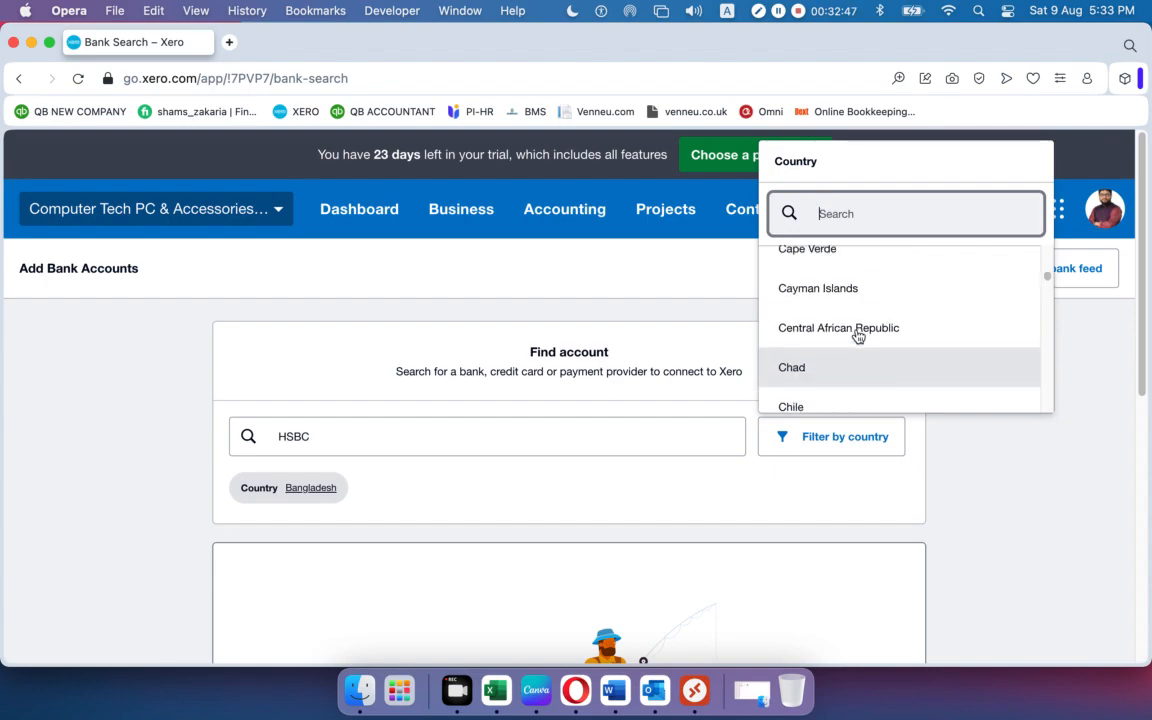
pyautogui.scroll(8, 857, 335)
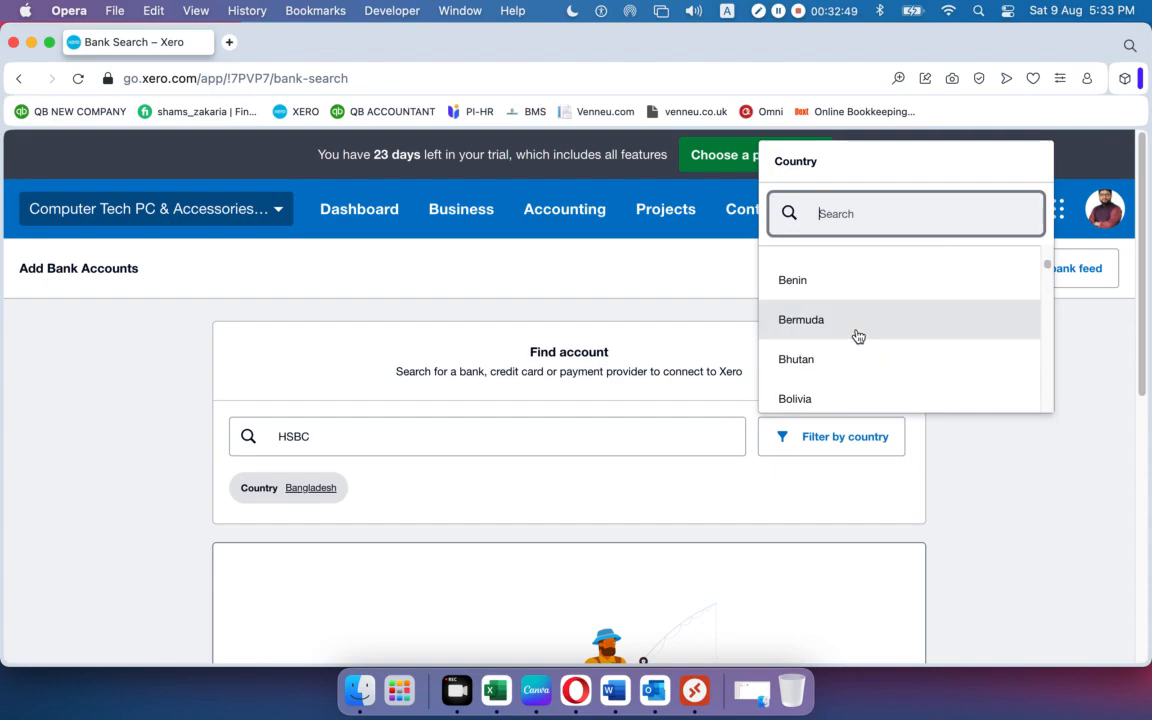
pyautogui.scroll(6, 857, 335)
pyautogui.scroll(-15, 857, 335)
pyautogui.scroll(-20, 857, 335)
pyautogui.scroll(2, 857, 335)
pyautogui.click(834, 358)
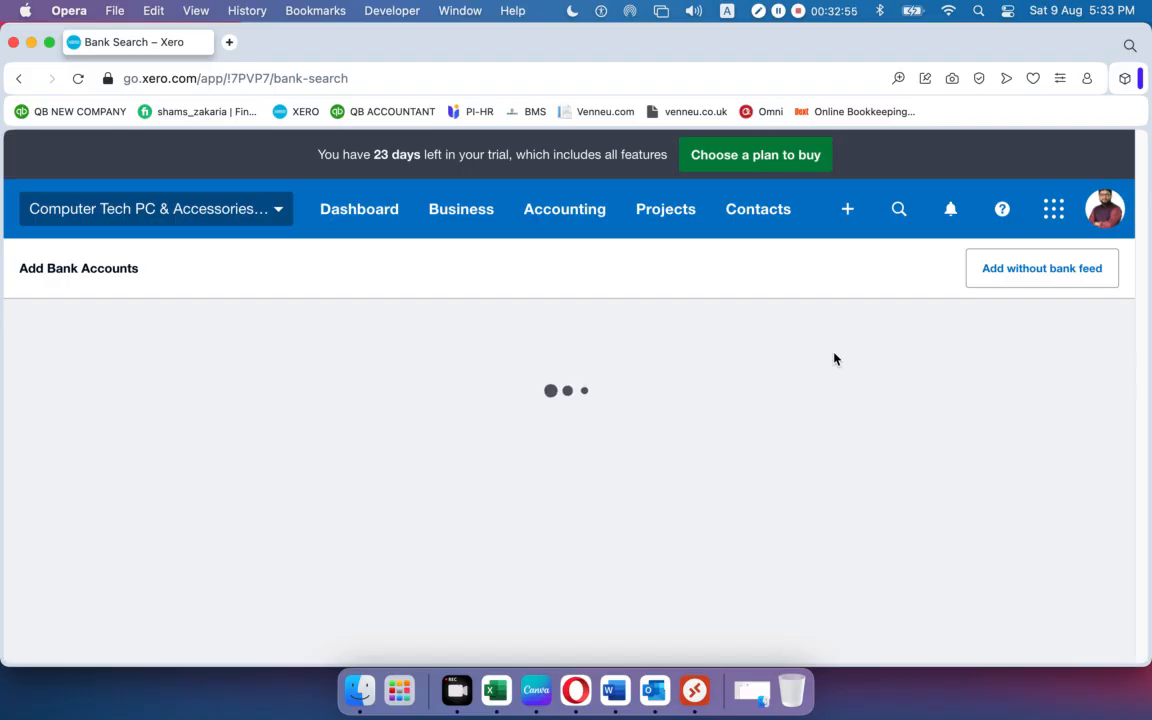
# Choose HSBC Business (UK) from the search results to start connecting it.
pyautogui.scroll(-3, 565, 371)
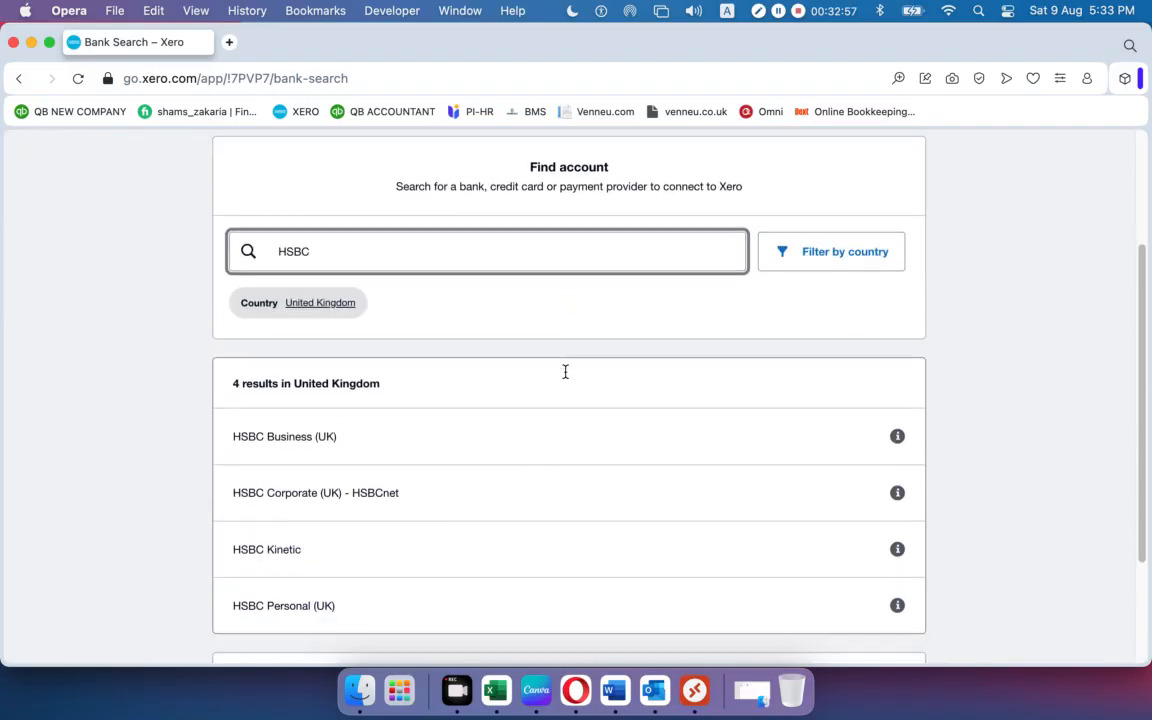
pyautogui.scroll(-1, 565, 371)
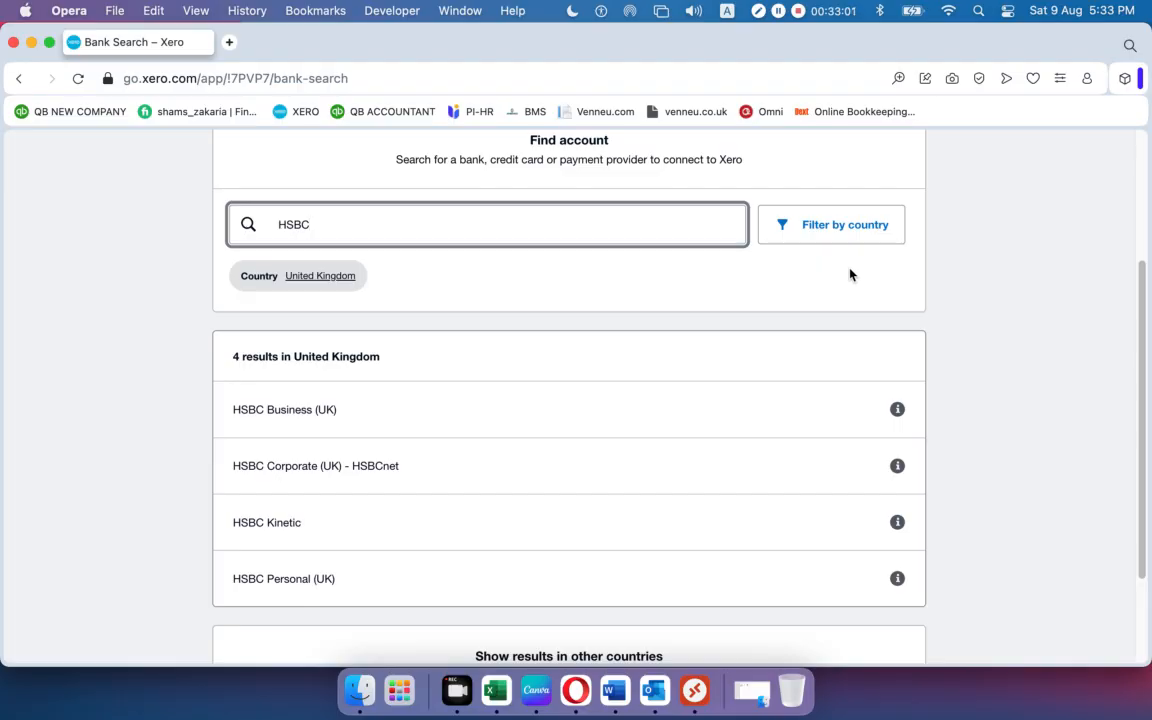
pyautogui.scroll(-2, 581, 283)
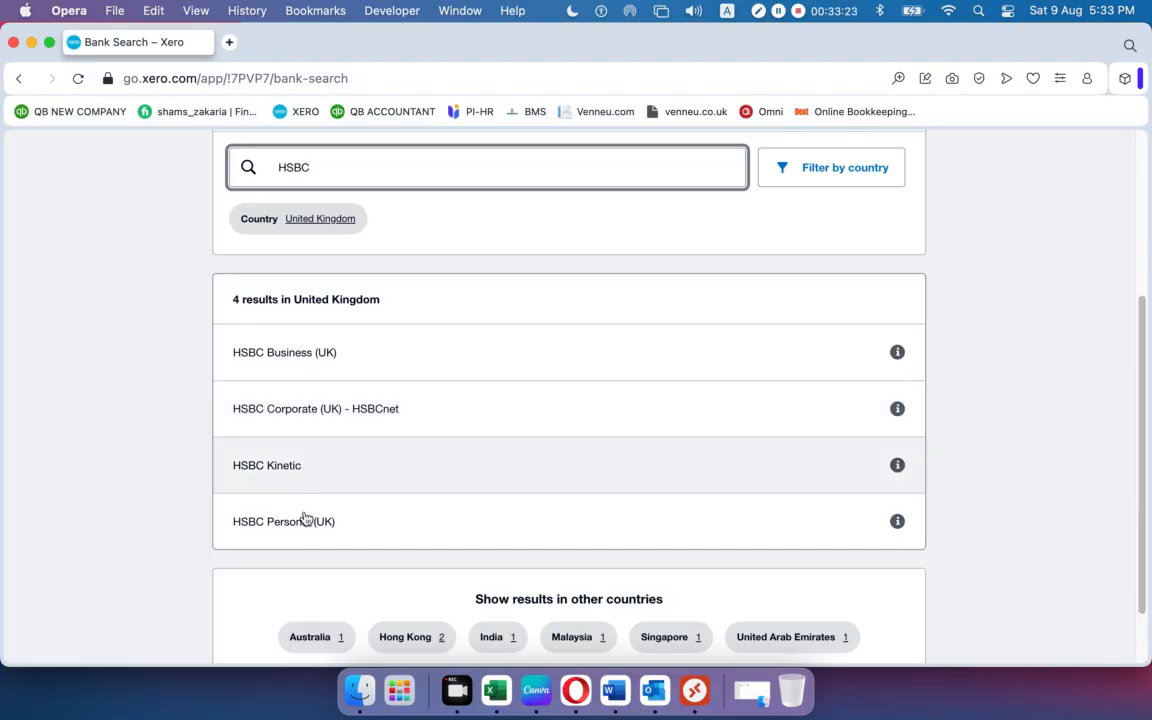
pyautogui.click(310, 358)
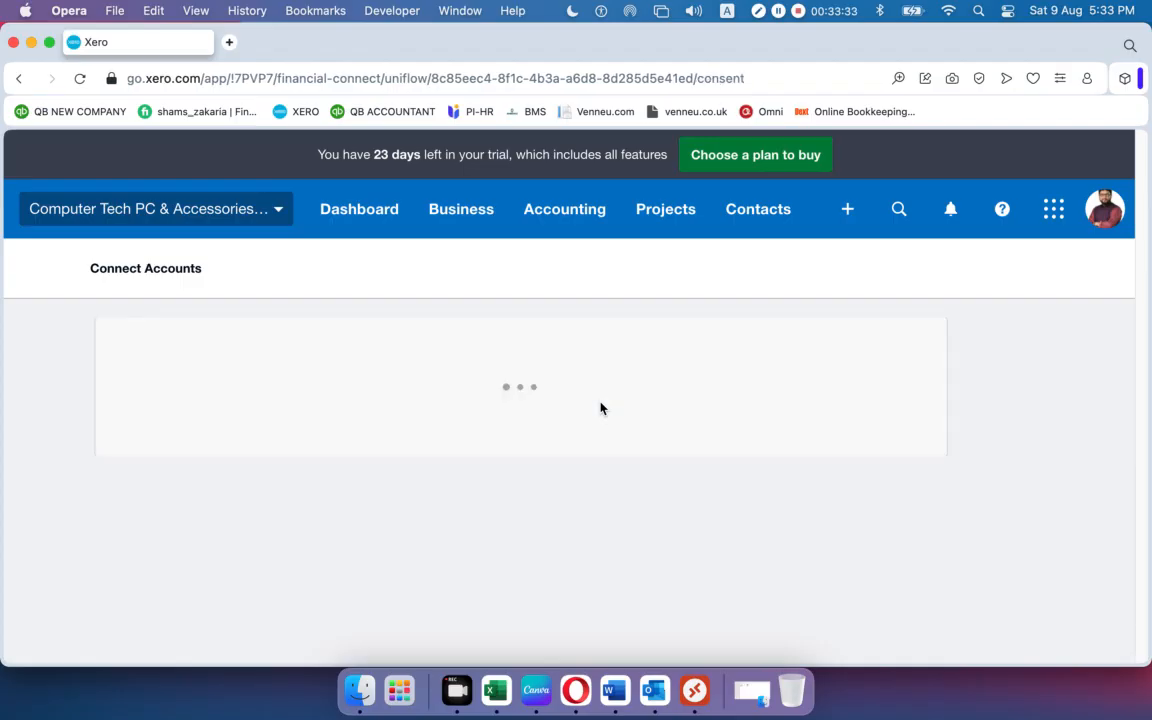
# Read through the HSBC Business (UK) consent terms and continue to the bank login.
pyautogui.scroll(-2, 605, 395)
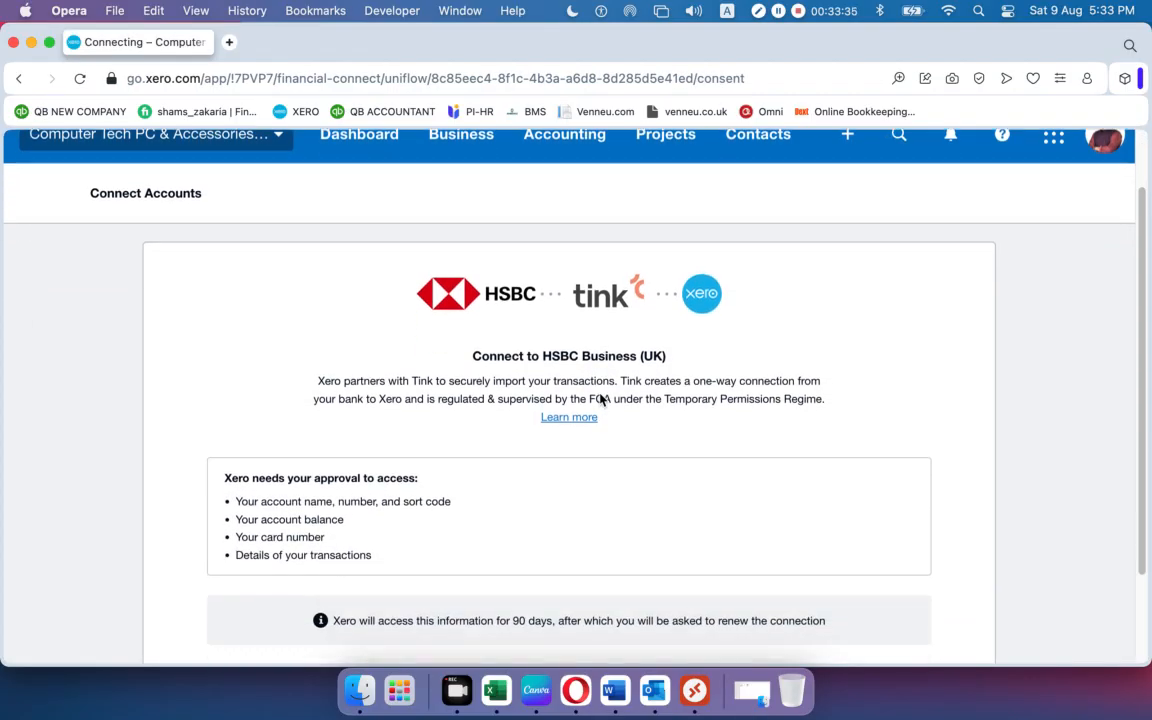
pyautogui.scroll(-3, 590, 405)
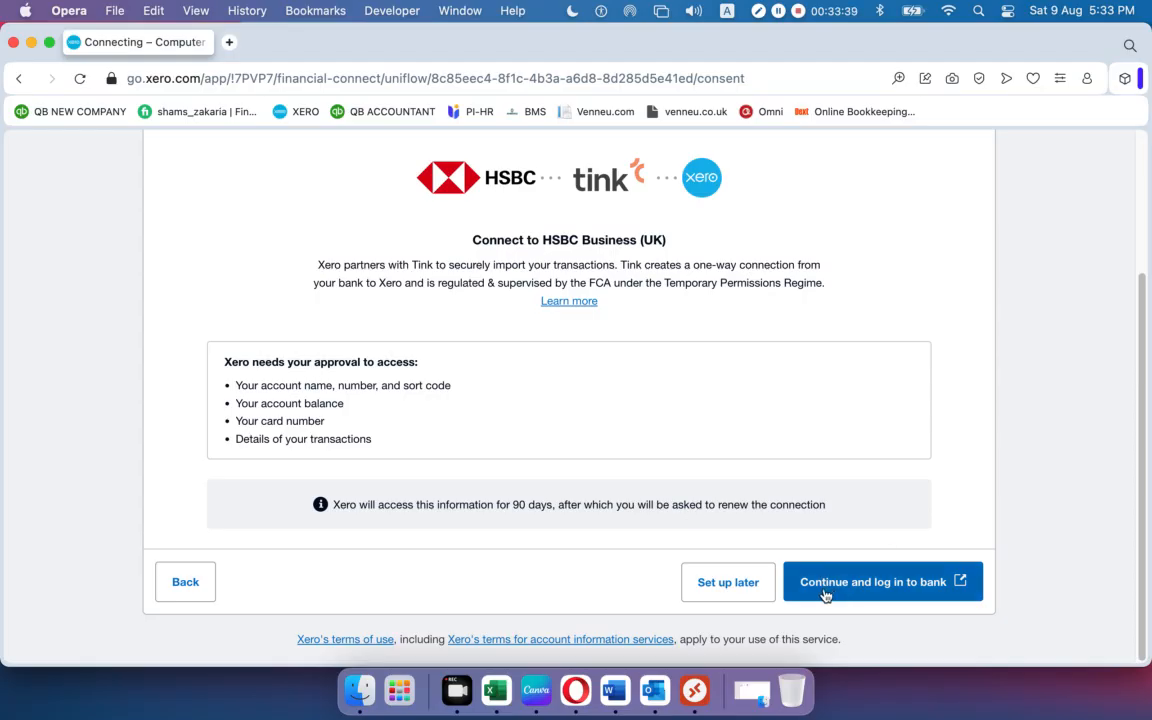
pyautogui.click(897, 591)
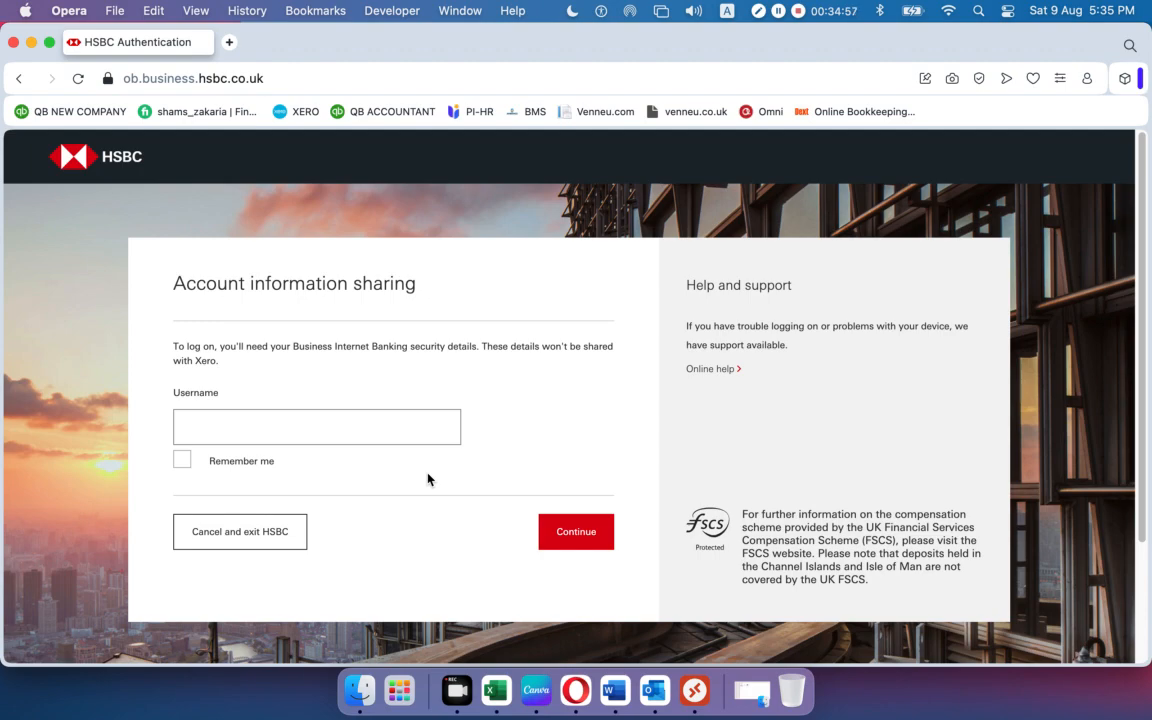
# Leave the HSBC logon page and return to Xero's Connect to HSBC Business (UK) page.
pyautogui.click(21, 79)
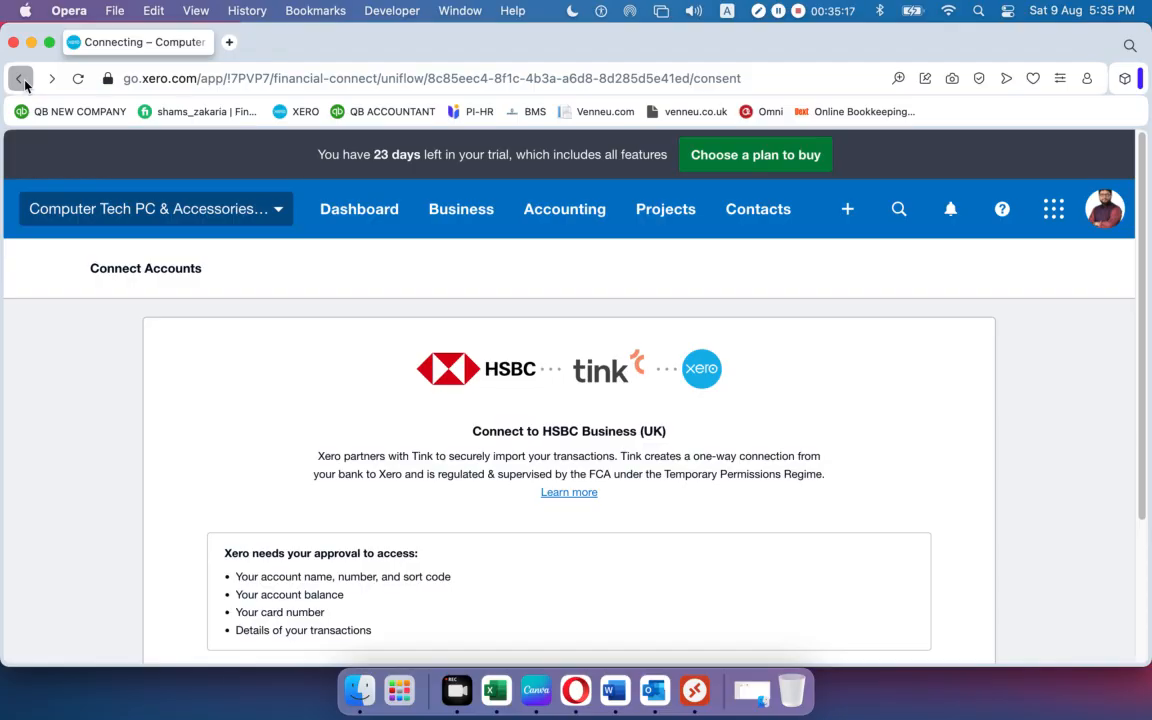
# Go back to the chart of accounts and begin a new Add Bank Account search.
pyautogui.click(20, 79)
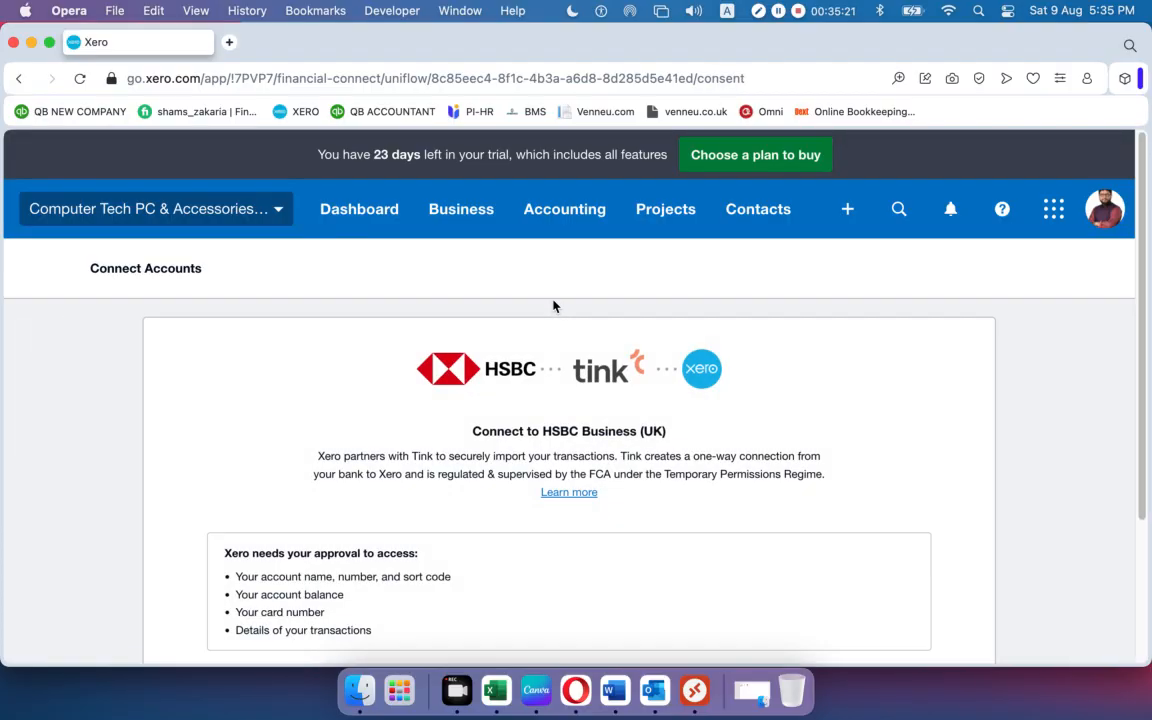
pyautogui.click(20, 79)
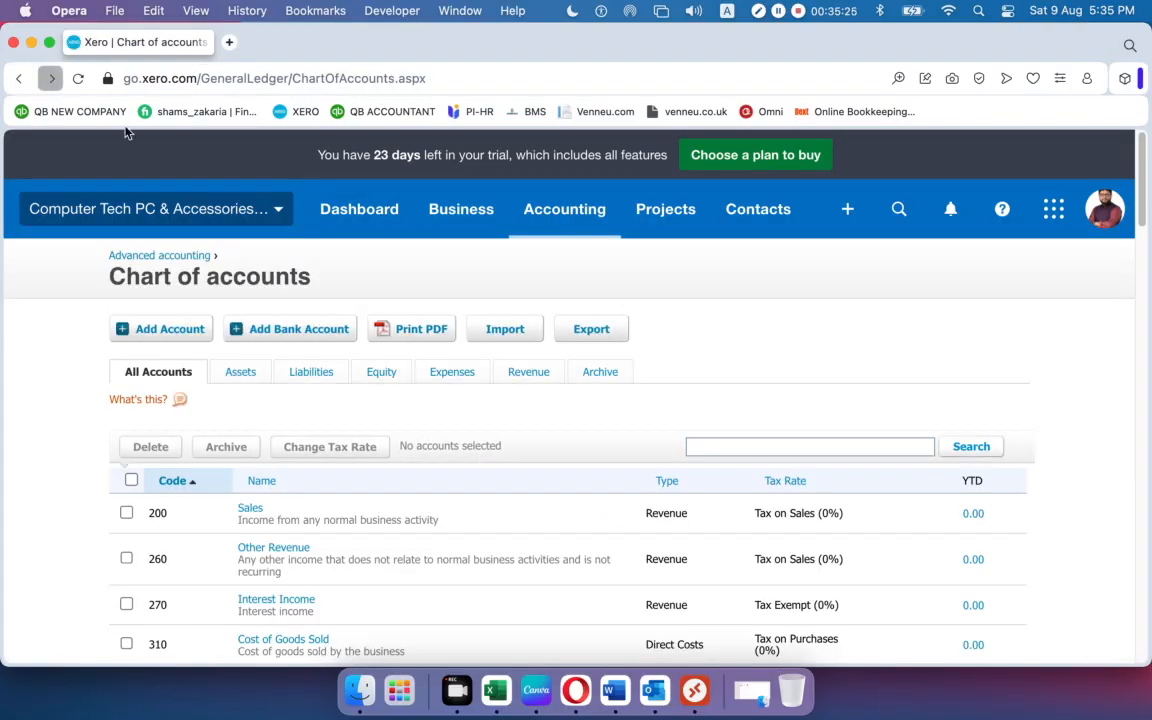
pyautogui.click(290, 334)
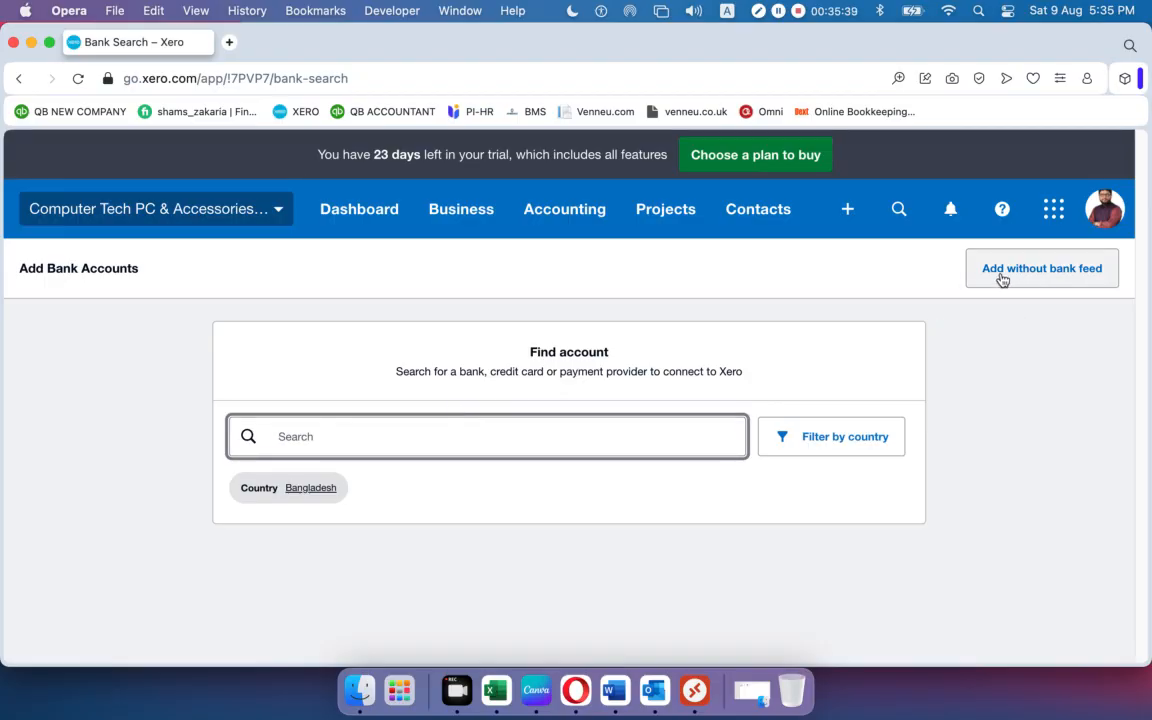
# Choose to add the bank account without a bank feed and confirm it.
pyautogui.click(1061, 273)
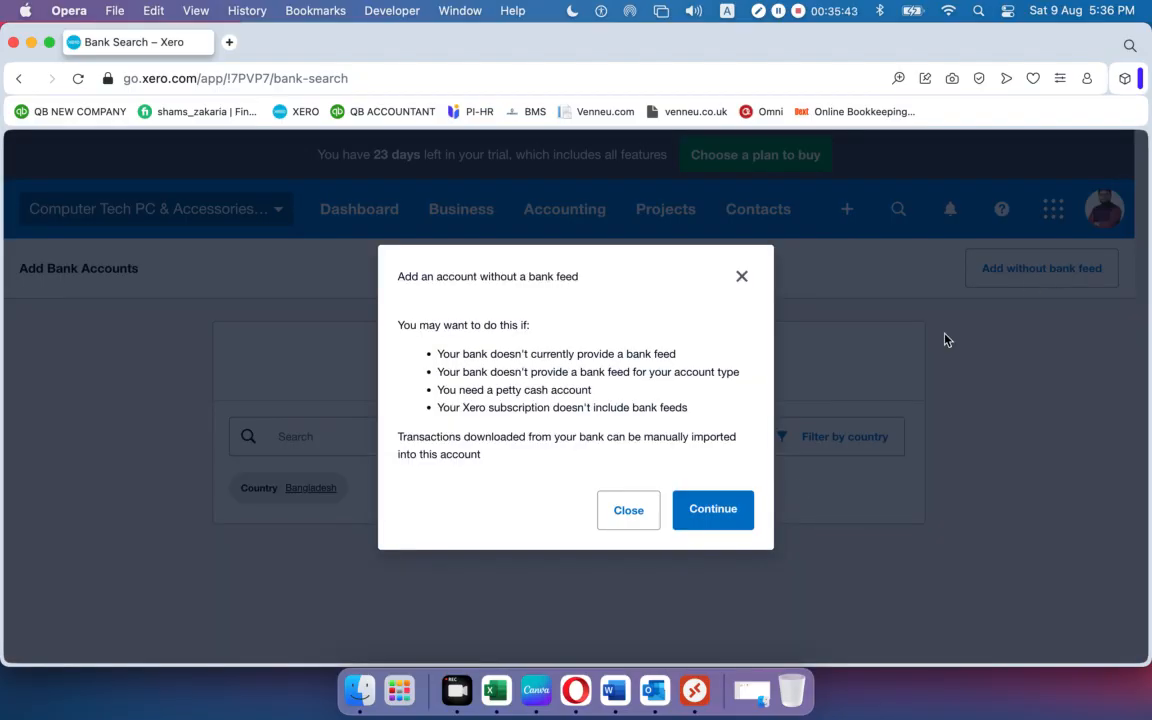
pyautogui.click(715, 515)
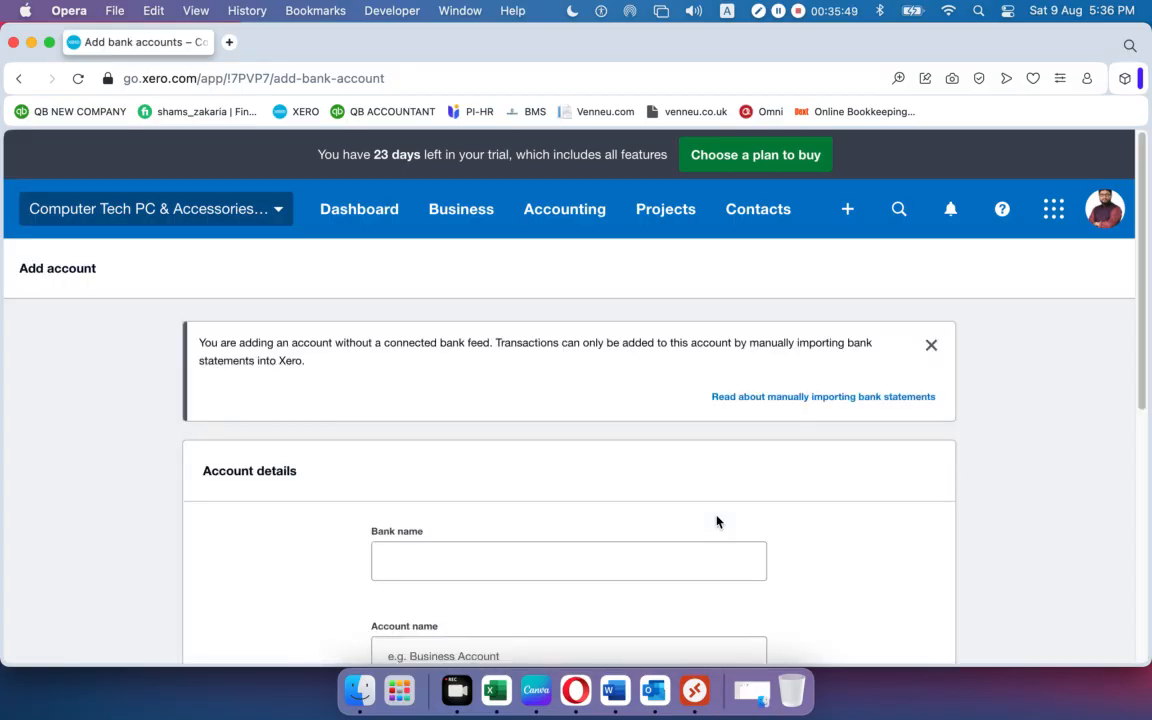
pyautogui.scroll(-5, 700, 490)
# Paste 'RBS Bank – Checking' as the bank name, strip the stray bullet and space, and append -4532.
pyautogui.scroll(4, 694, 476)
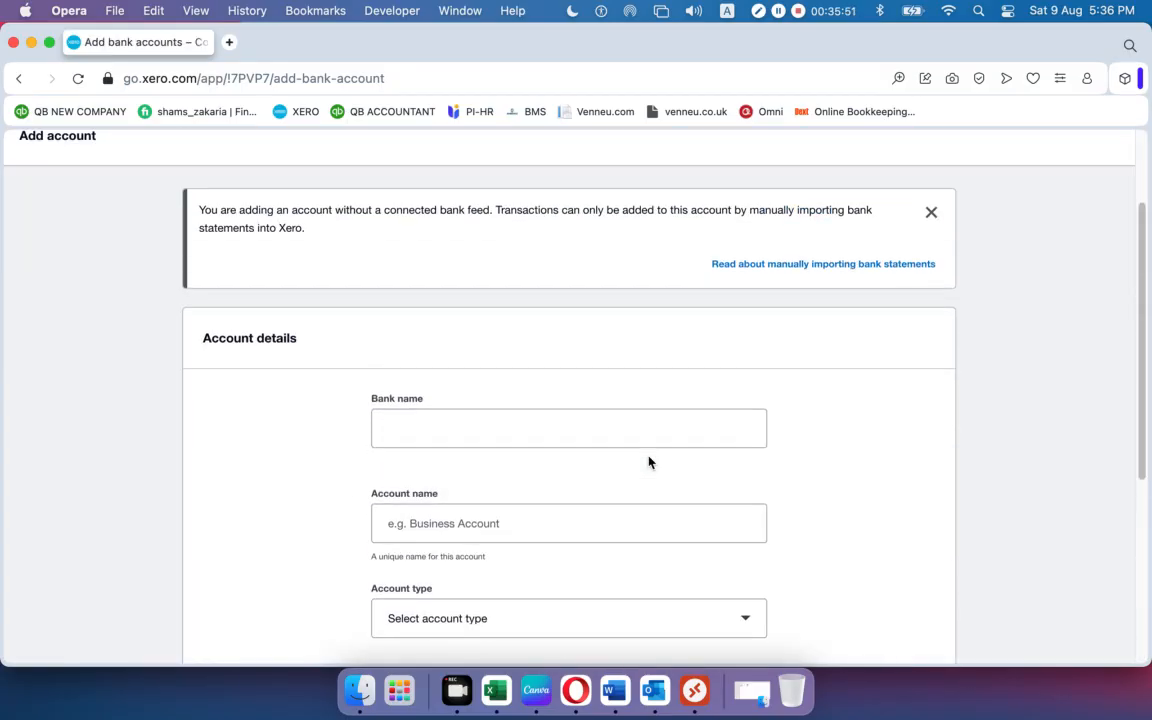
pyautogui.click(451, 430)
pyautogui.write('• RBS Bank – Checking')
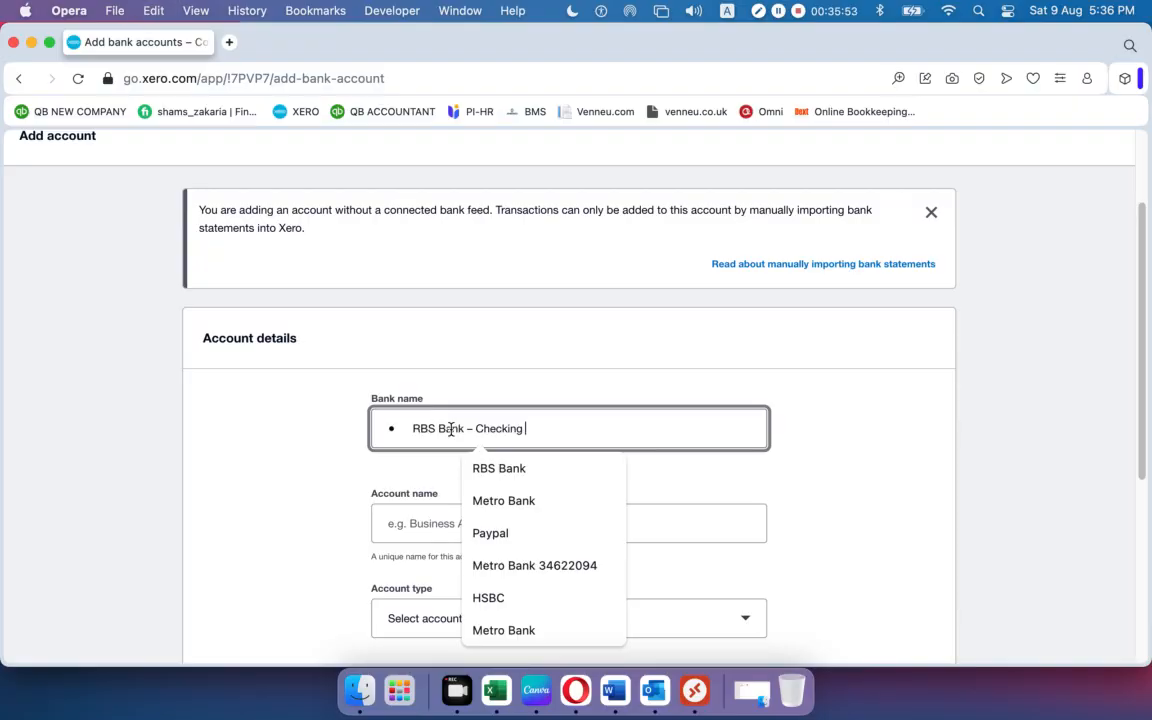
pyautogui.click(416, 430)
pyautogui.press('BackSpace')
pyautogui.press('BackSpace')
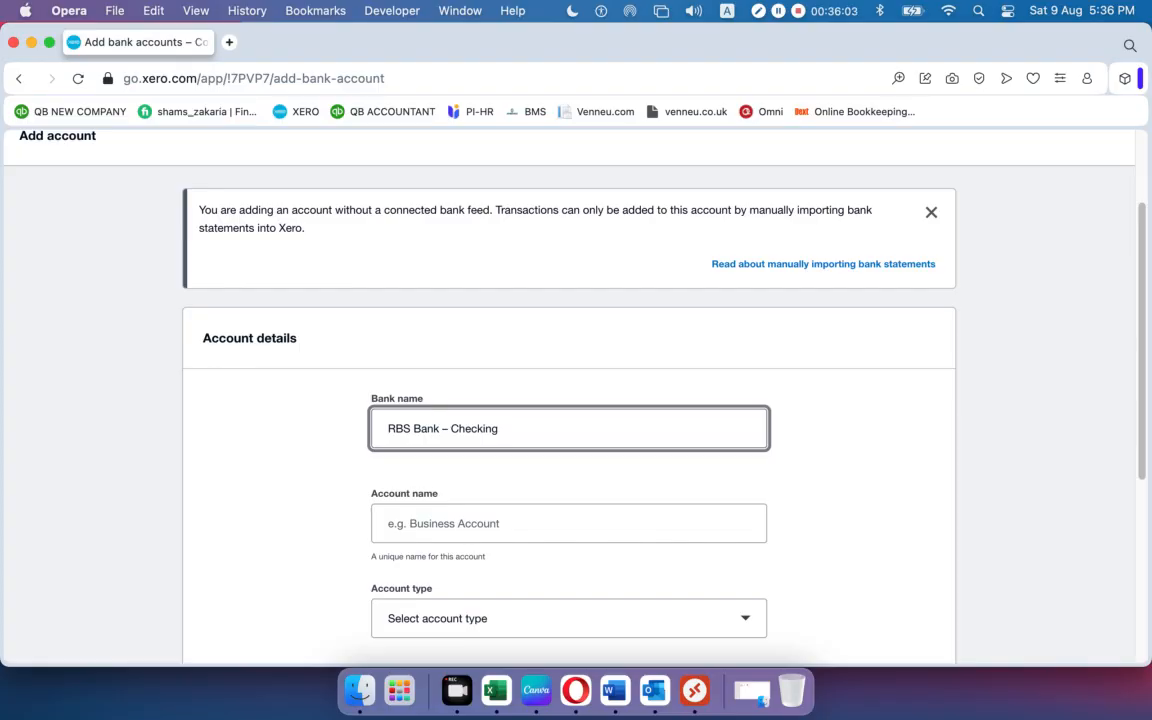
pyautogui.click(509, 427)
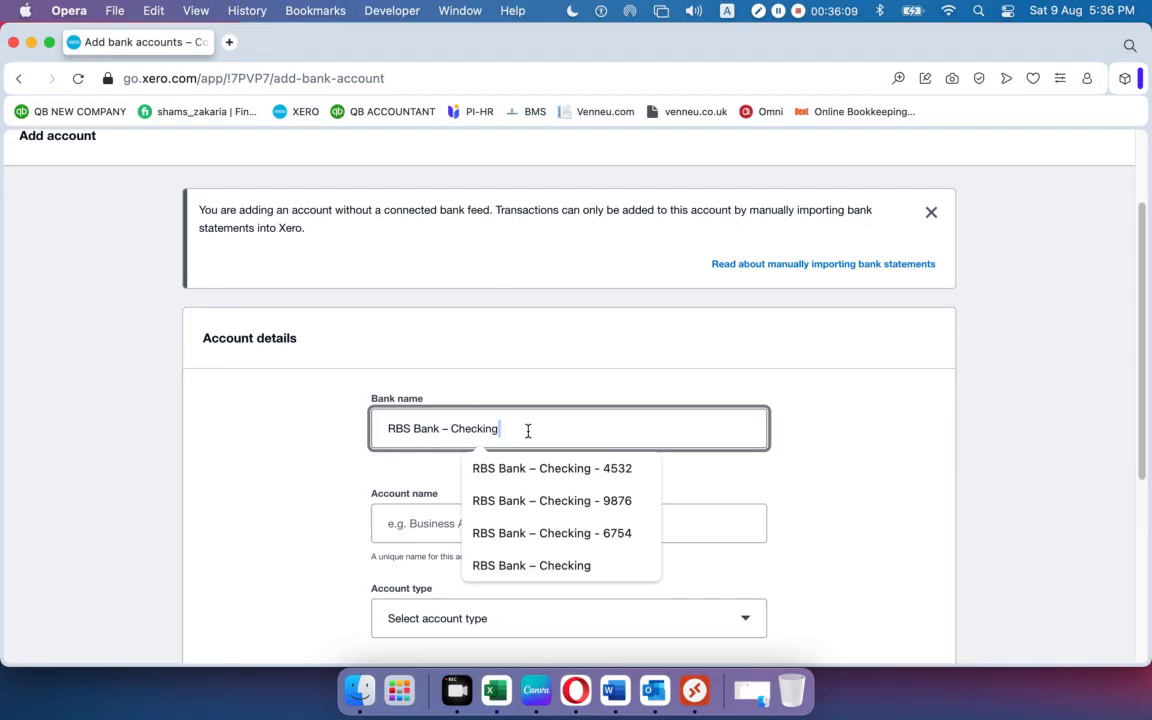
pyautogui.press('BackSpace')
pyautogui.write('-4532')
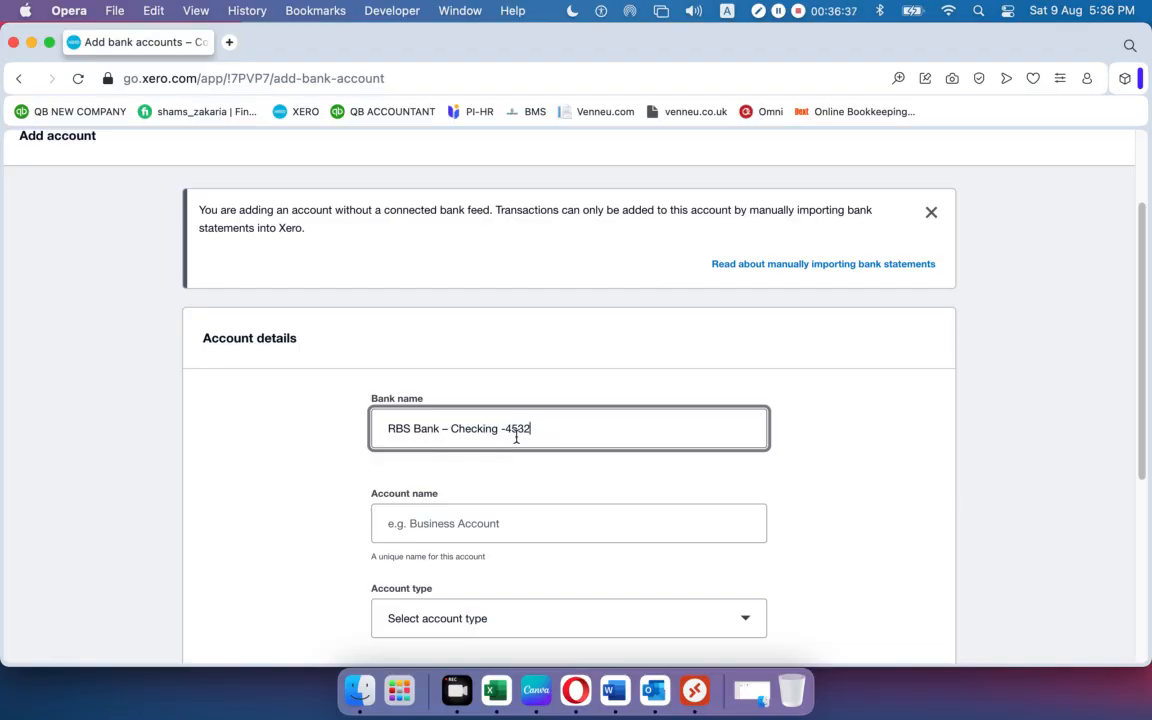
pyautogui.moveTo(550, 429); pyautogui.dragTo(512, 429)
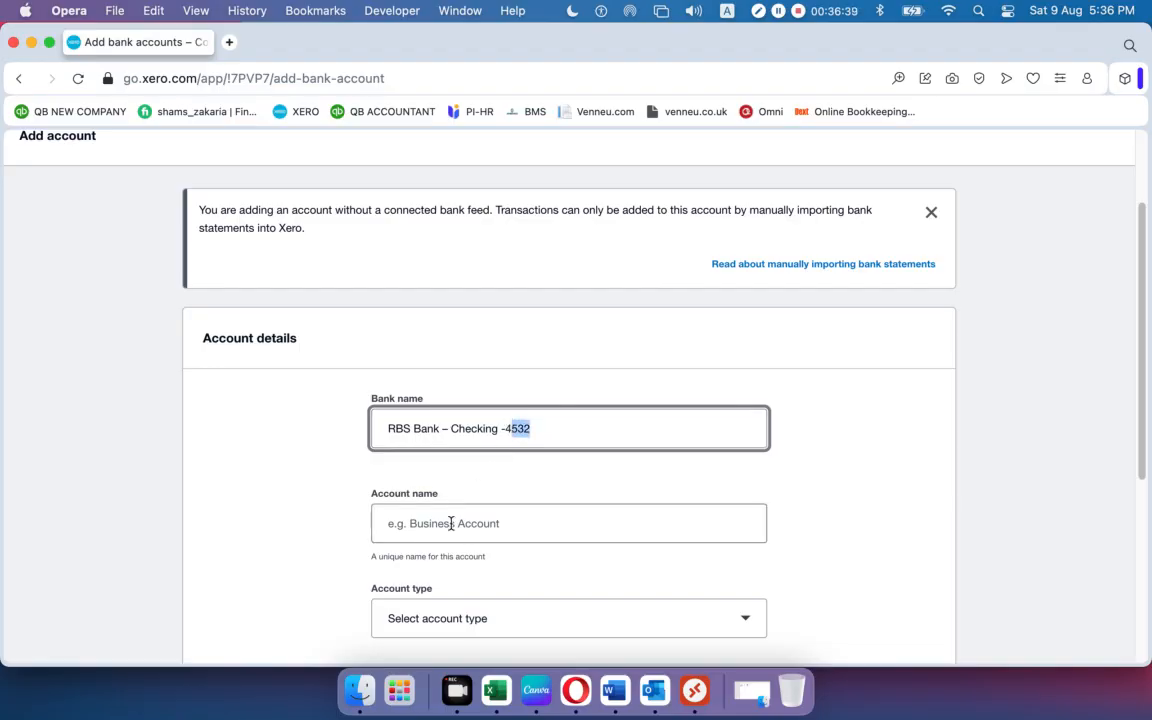
# Enter the account name as CTPA plus the pasted RBS Bank – Checking and 4532.
pyautogui.click(409, 528)
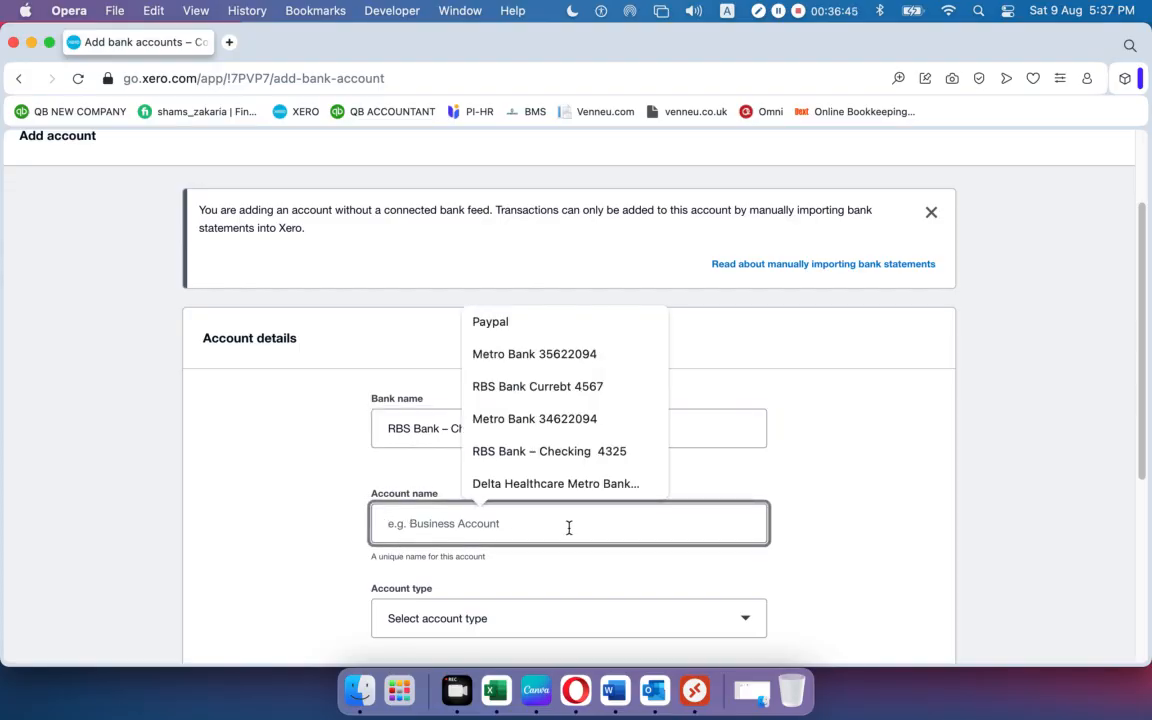
pyautogui.write('CTPA')
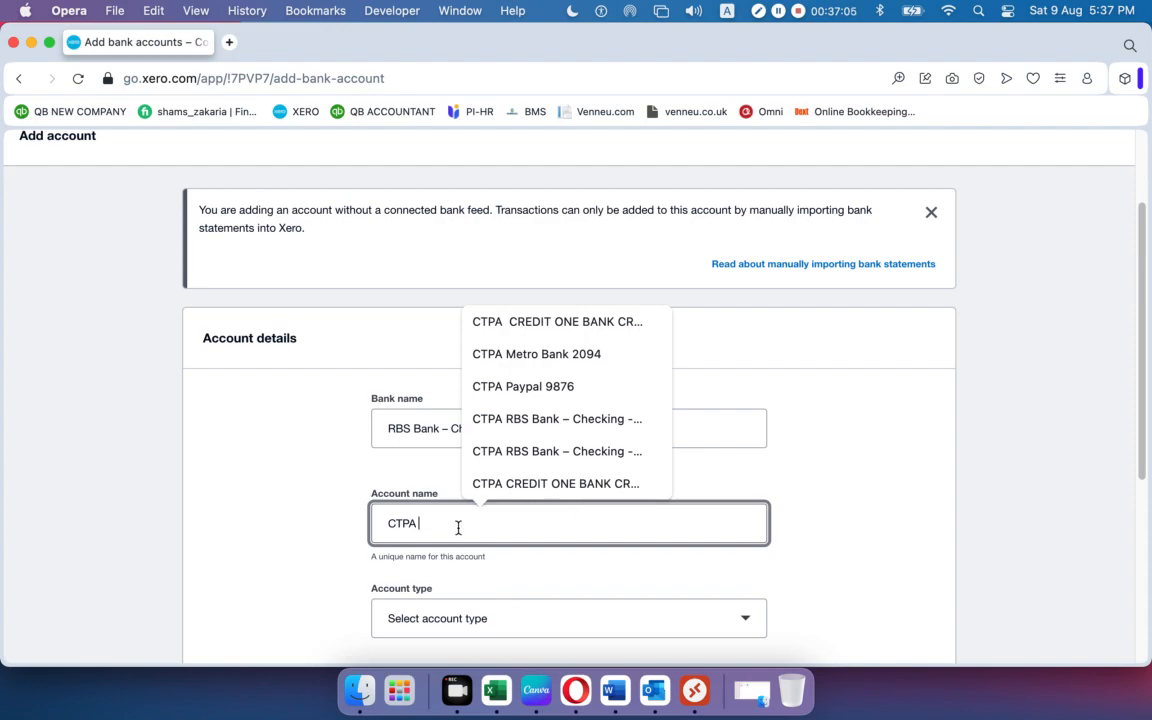
pyautogui.write('•  RBS Bank – Checking')
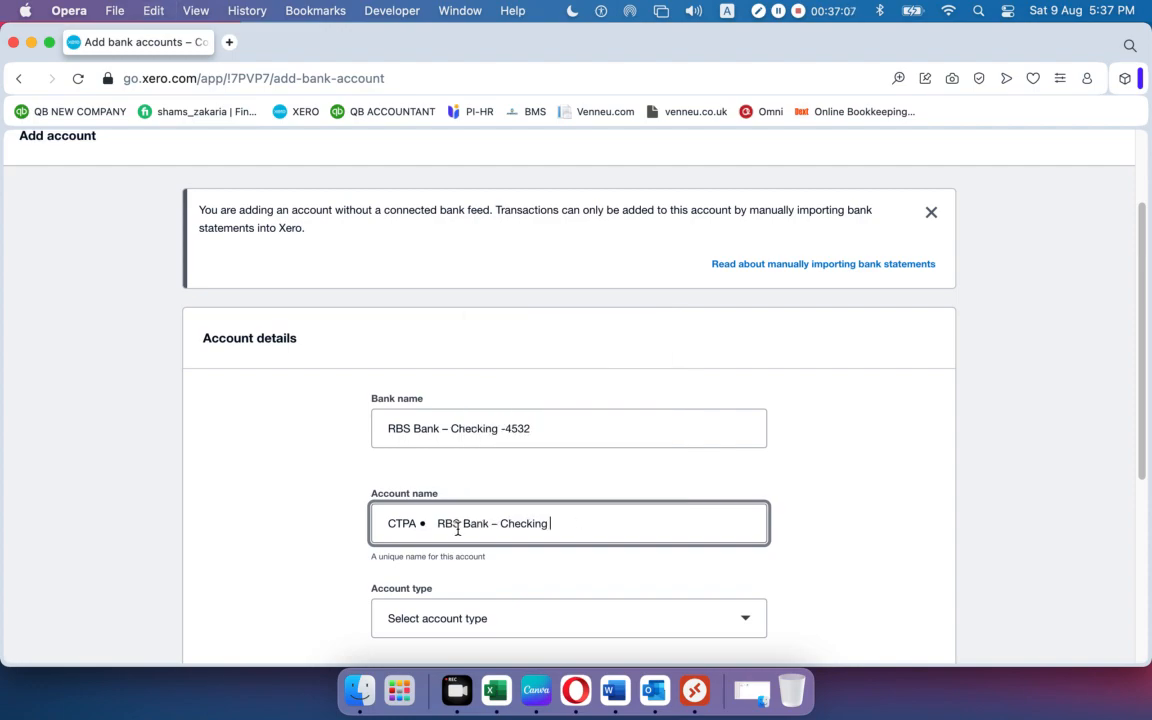
pyautogui.click(437, 523)
pyautogui.press('BackSpace')
pyautogui.press('BackSpace')
pyautogui.press('BackSpace')
pyautogui.press('BackSpace')
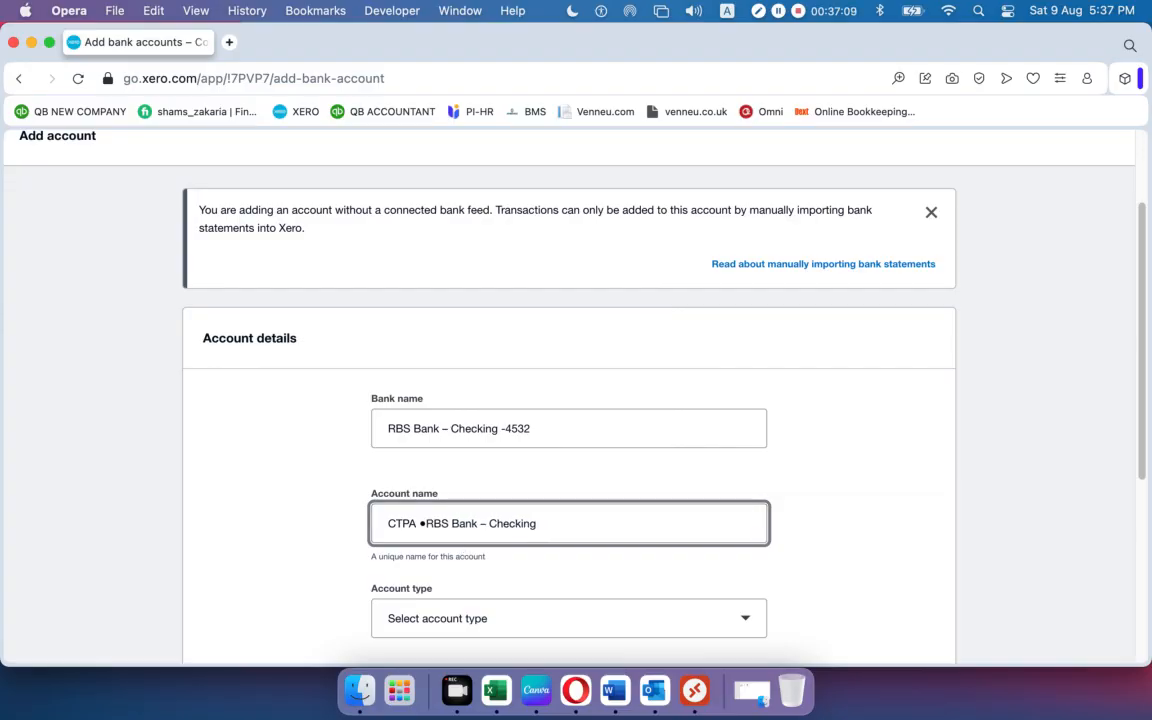
pyautogui.click(540, 524)
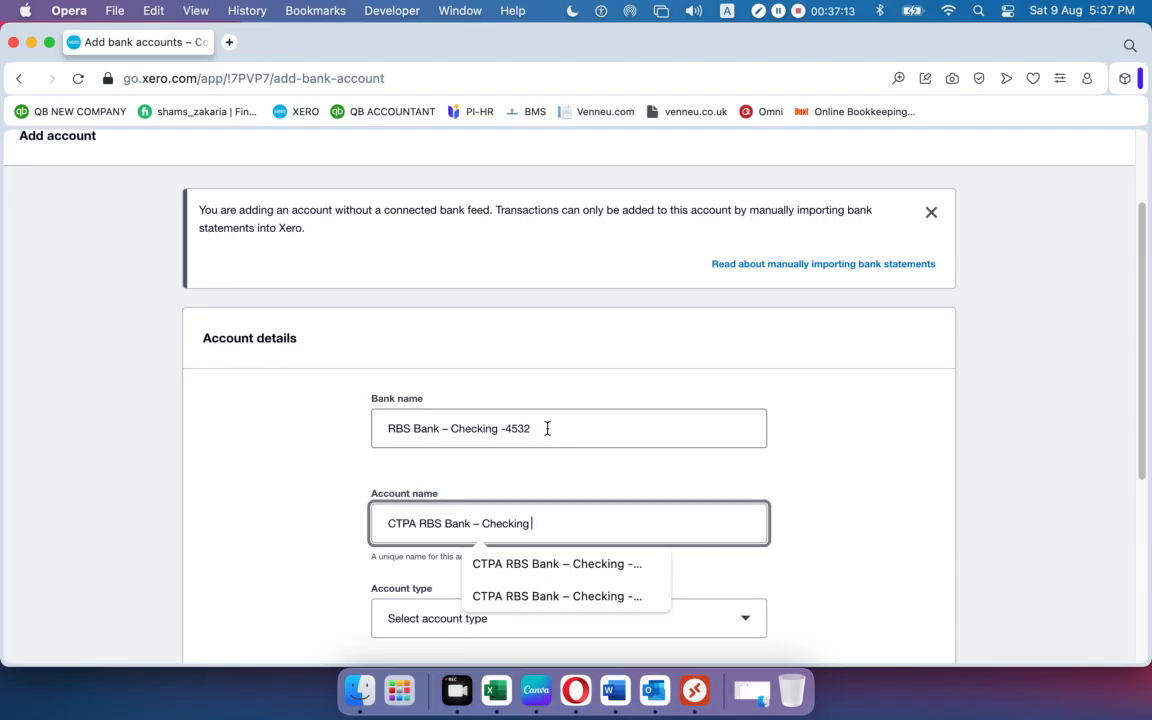
pyautogui.write('4532')
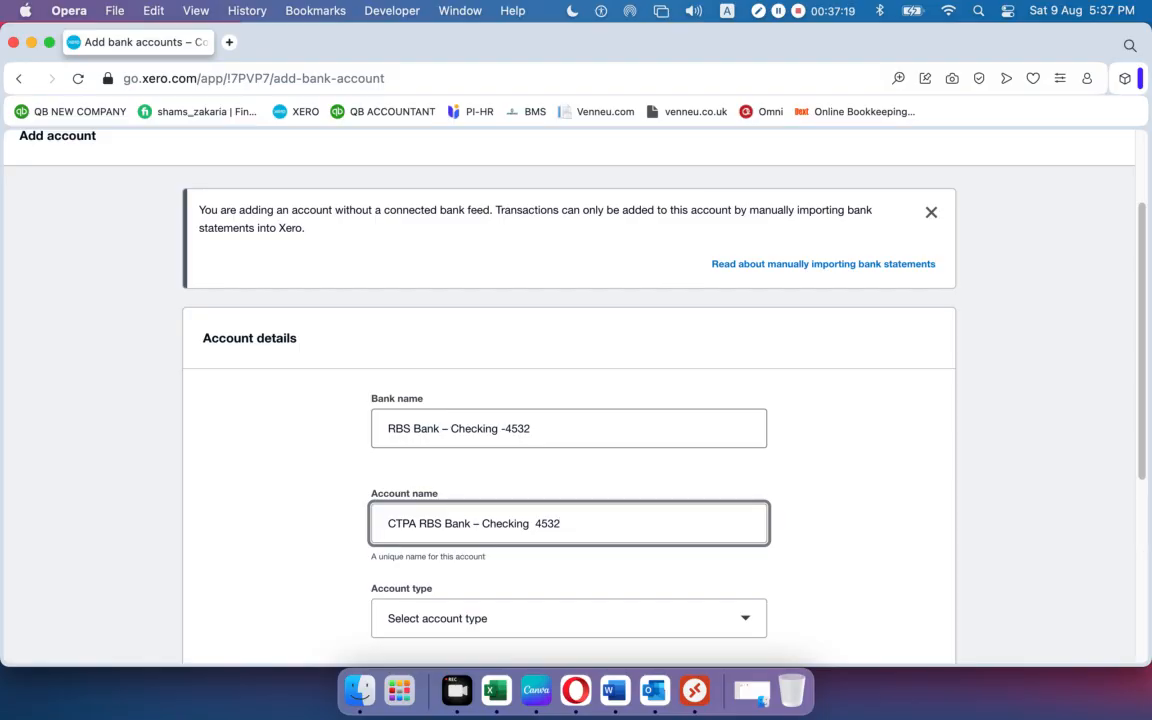
# Insert a dash before RBS so the name reads 'CTPA - RBS Bank – Checking 4532'.
pyautogui.click(417, 523)
pyautogui.write('-')
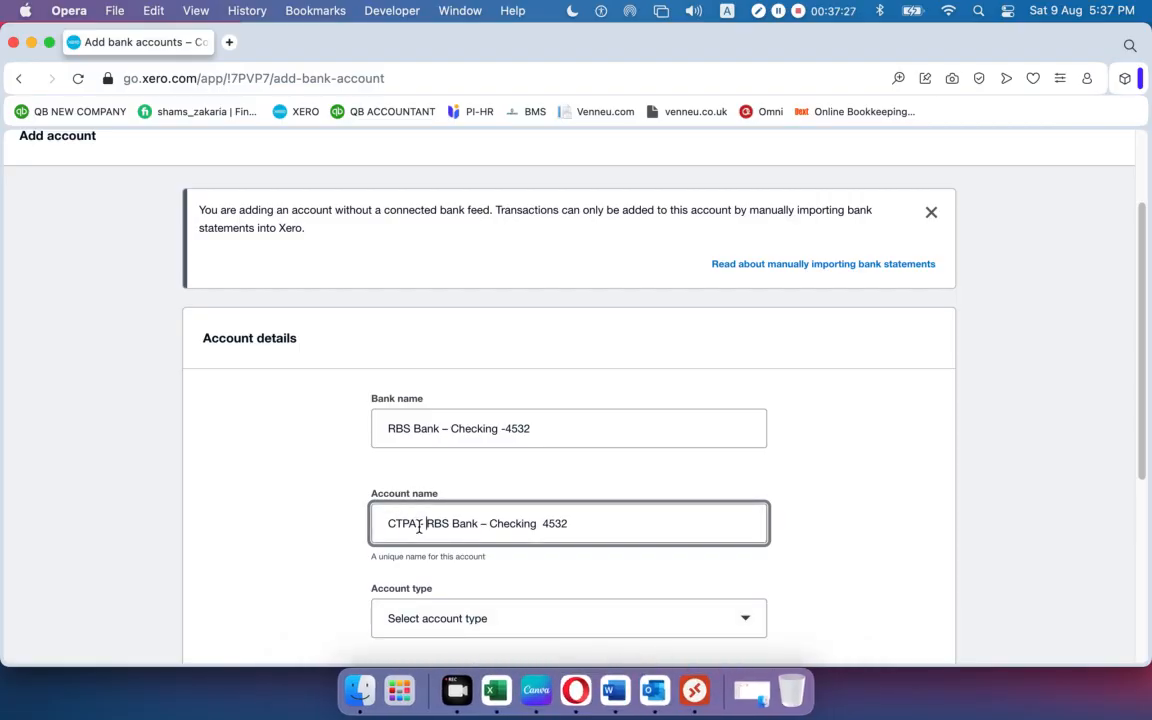
pyautogui.moveTo(640, 524); pyautogui.dragTo(378, 522)
pyautogui.click(608, 524)
pyautogui.scroll(-1, 609, 523)
pyautogui.scroll(-4, 608, 522)
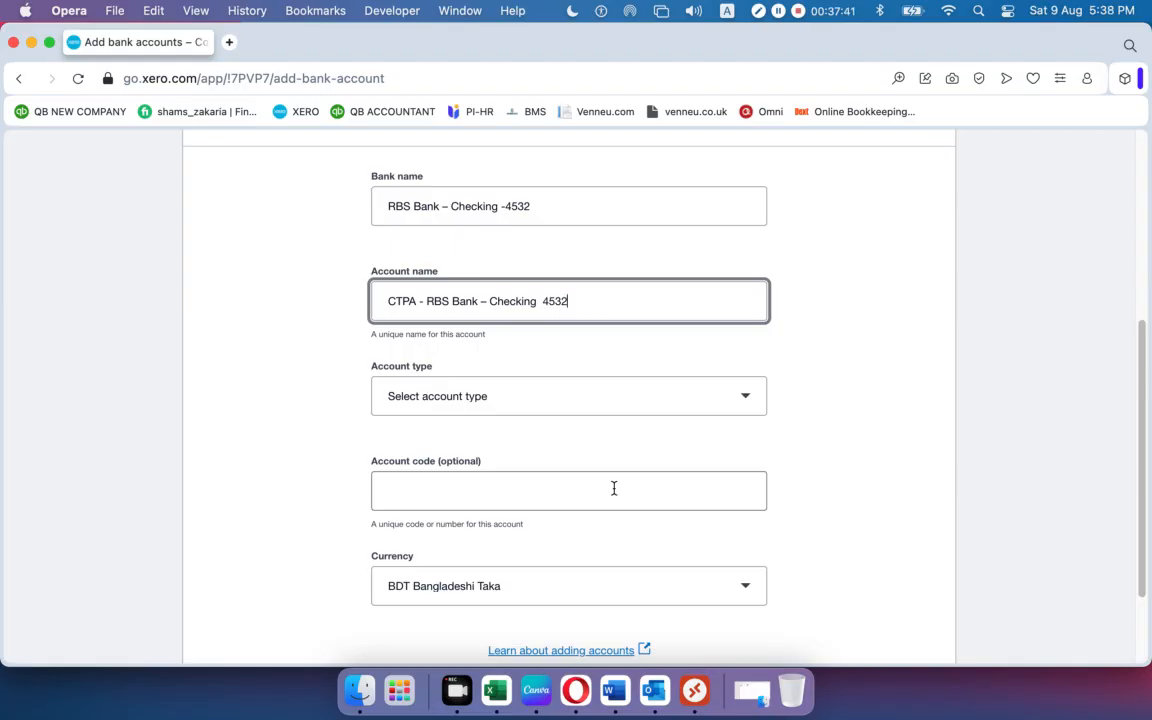
# Choose Other from the Account type list for the RBS checking account.
pyautogui.click(748, 400)
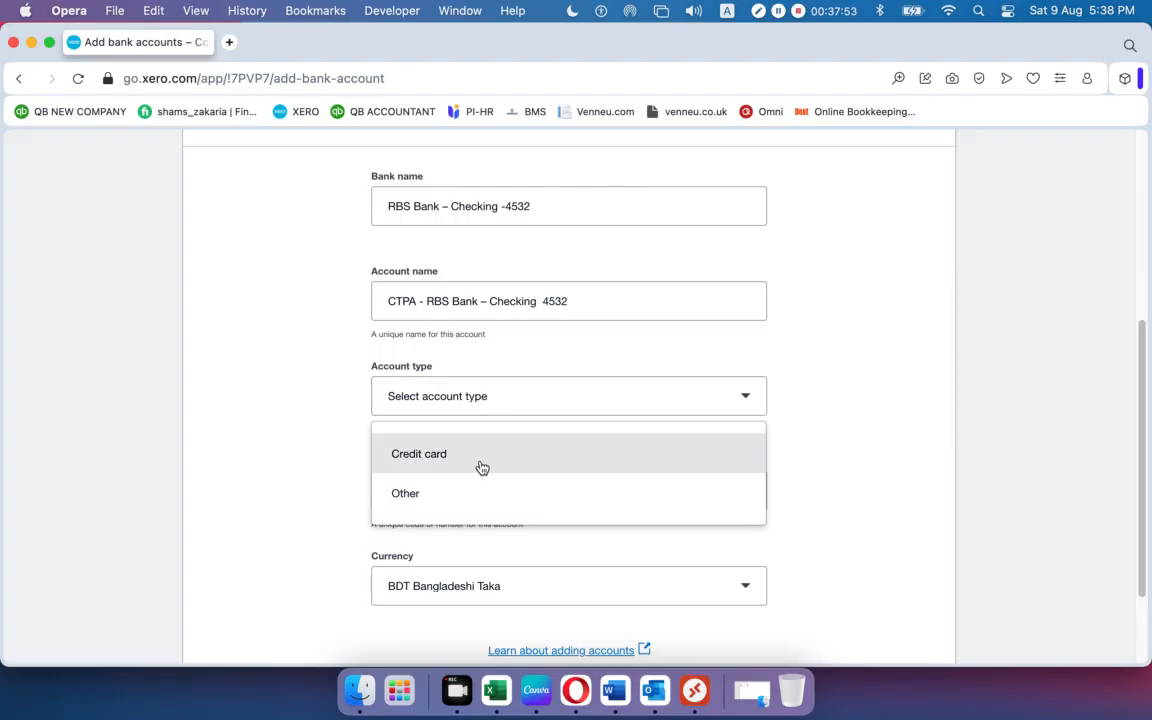
pyautogui.scroll(5, 481, 467)
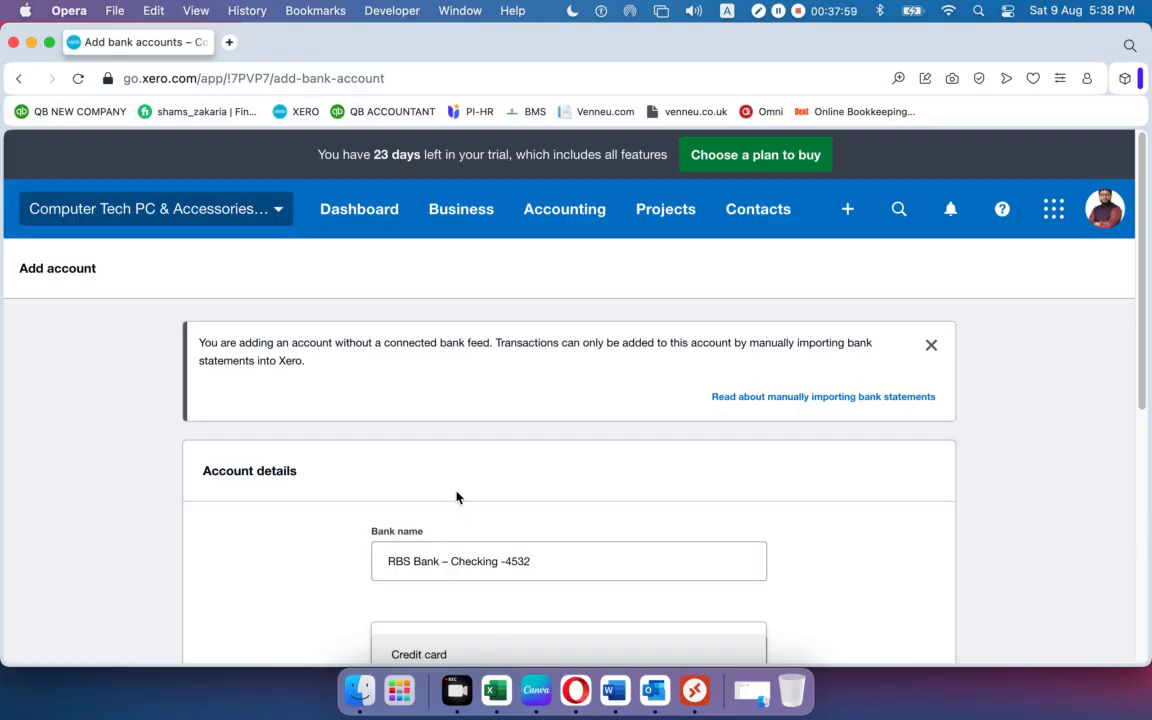
pyautogui.scroll(-3, 456, 497)
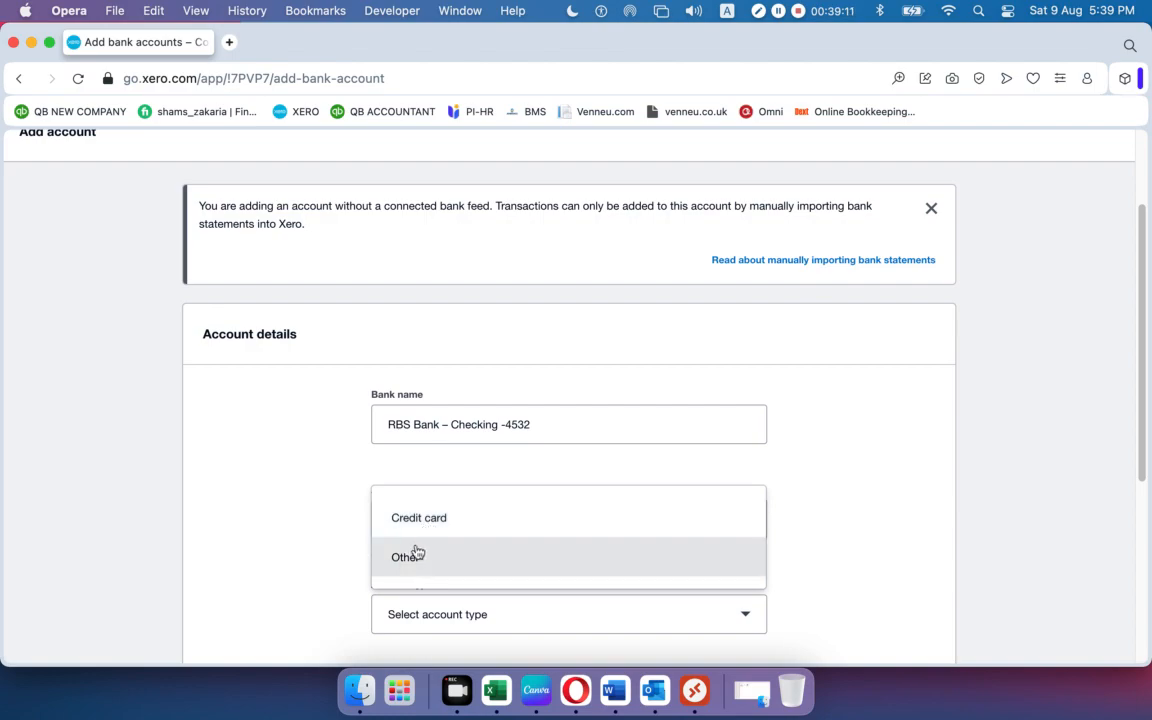
pyautogui.click(410, 556)
# Enter the RBS checking account's bank account number in the Account number field.
pyautogui.scroll(-10, 645, 530)
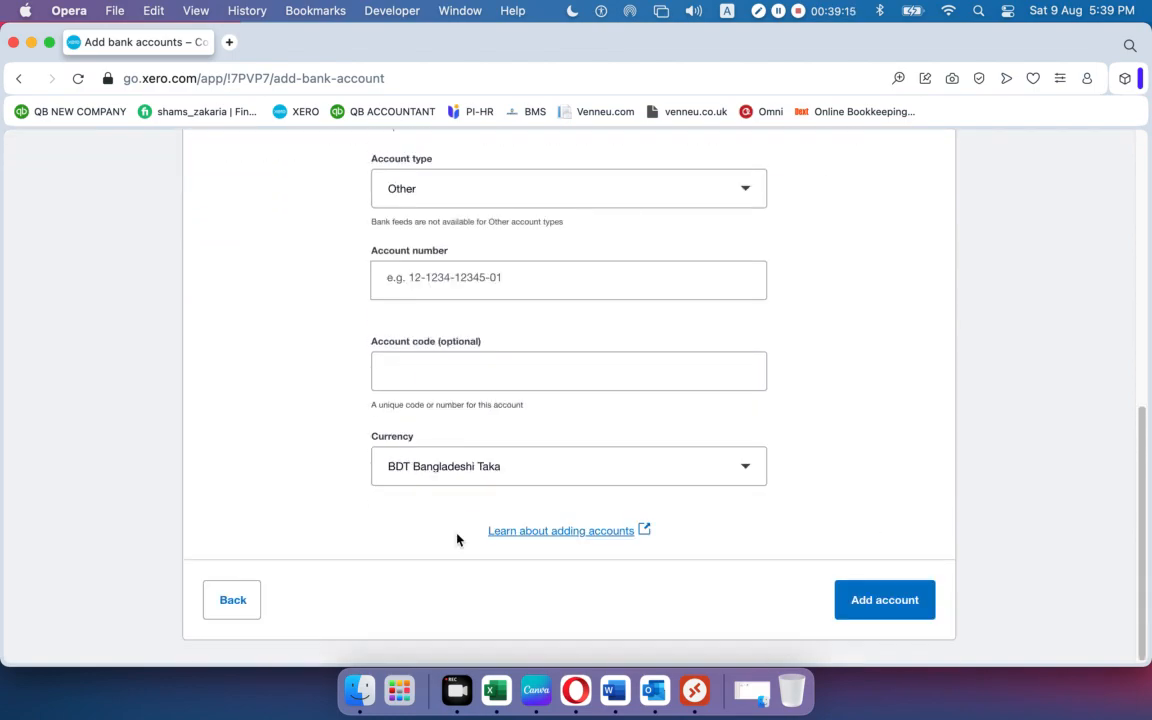
pyautogui.scroll(1, 457, 537)
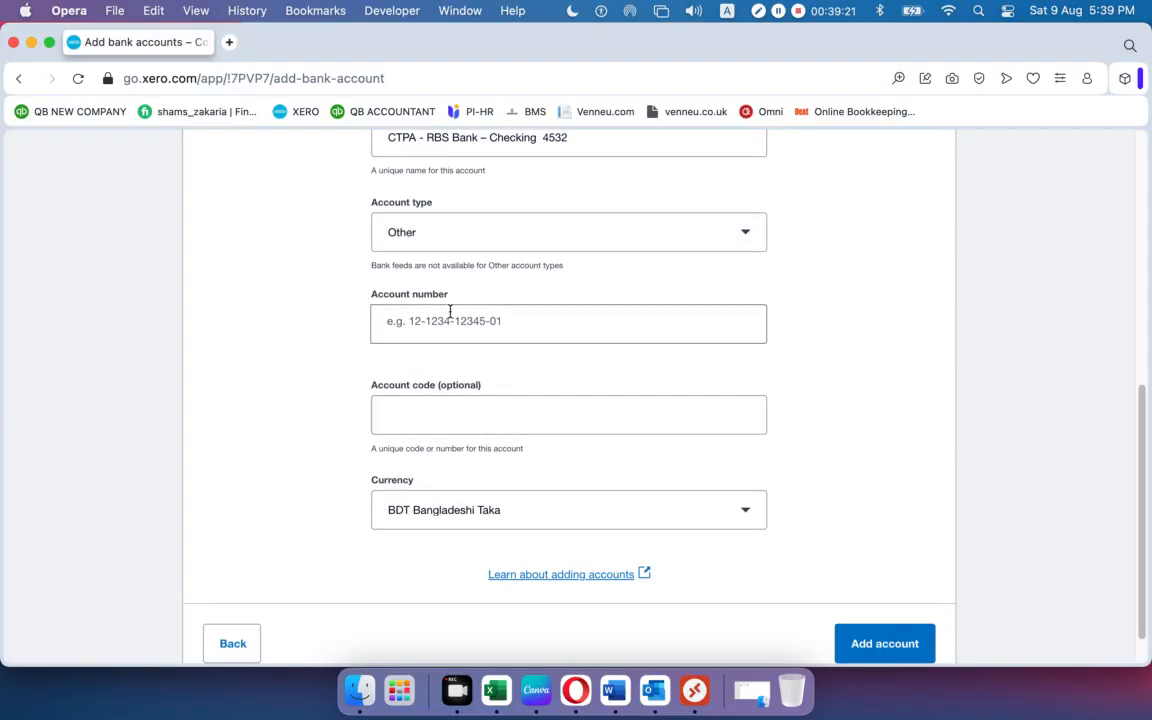
pyautogui.click(538, 334)
pyautogui.scroll(-1, 538, 334)
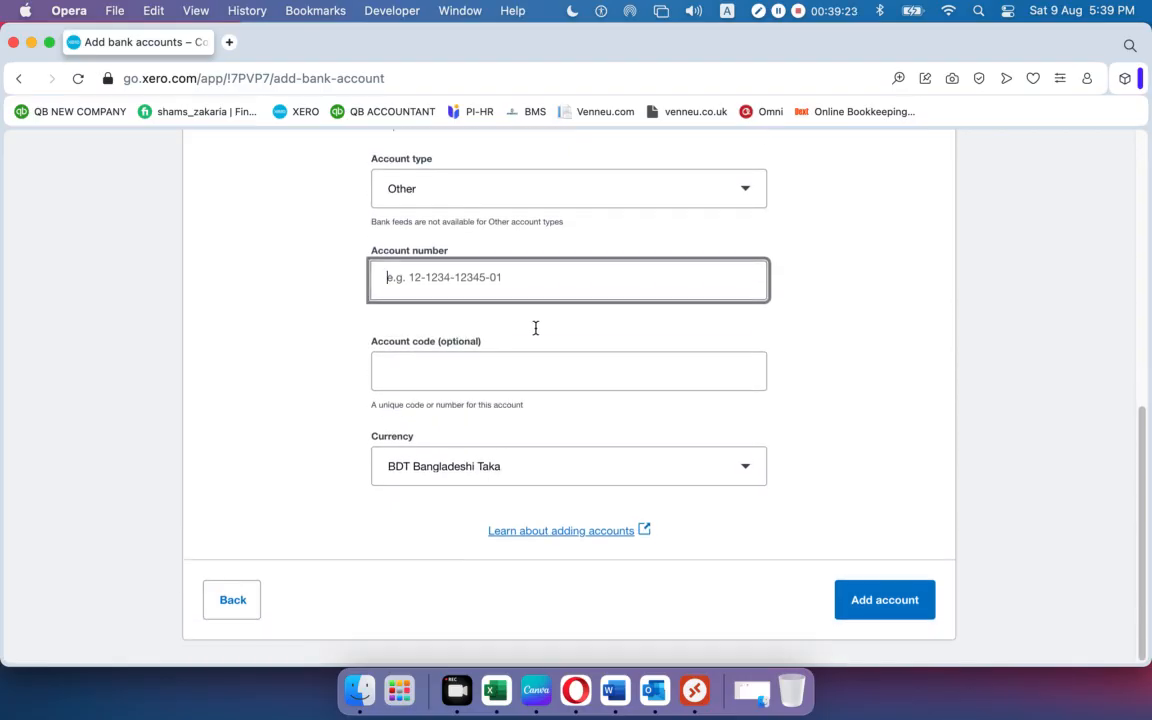
pyautogui.scroll(10, 536, 336)
pyautogui.scroll(-2, 536, 336)
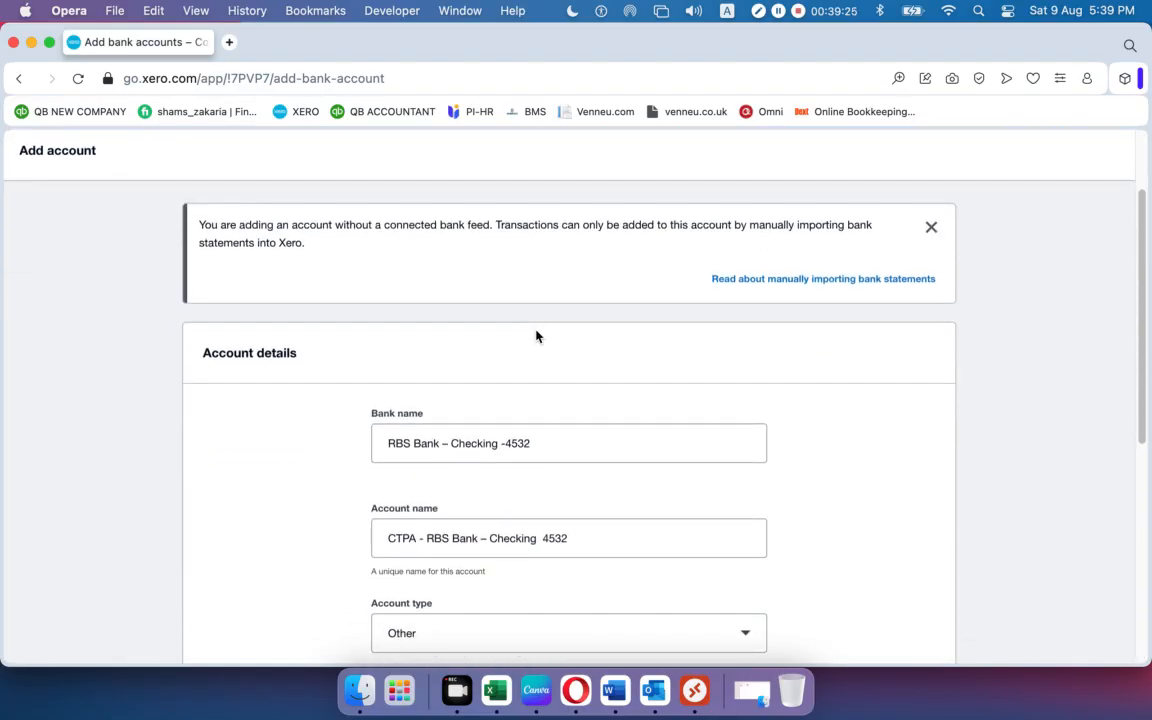
pyautogui.scroll(-8, 536, 336)
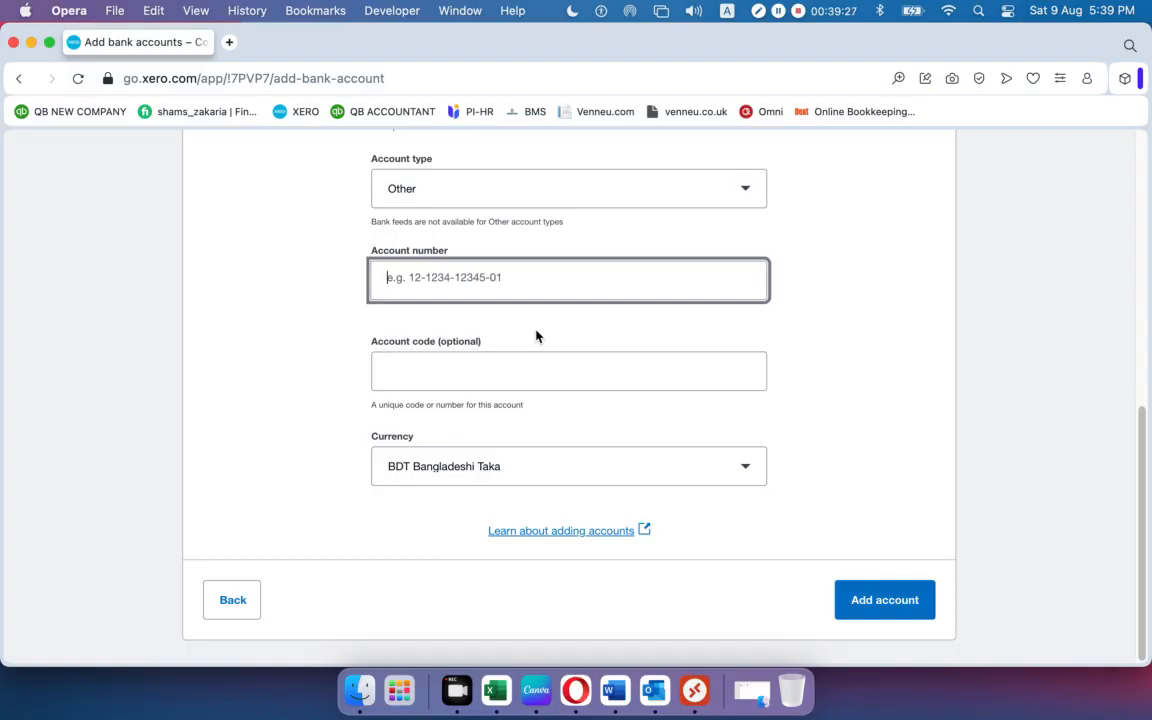
pyautogui.press('Left')
pyautogui.press('Left')
pyautogui.press('Left')
pyautogui.press('Left')
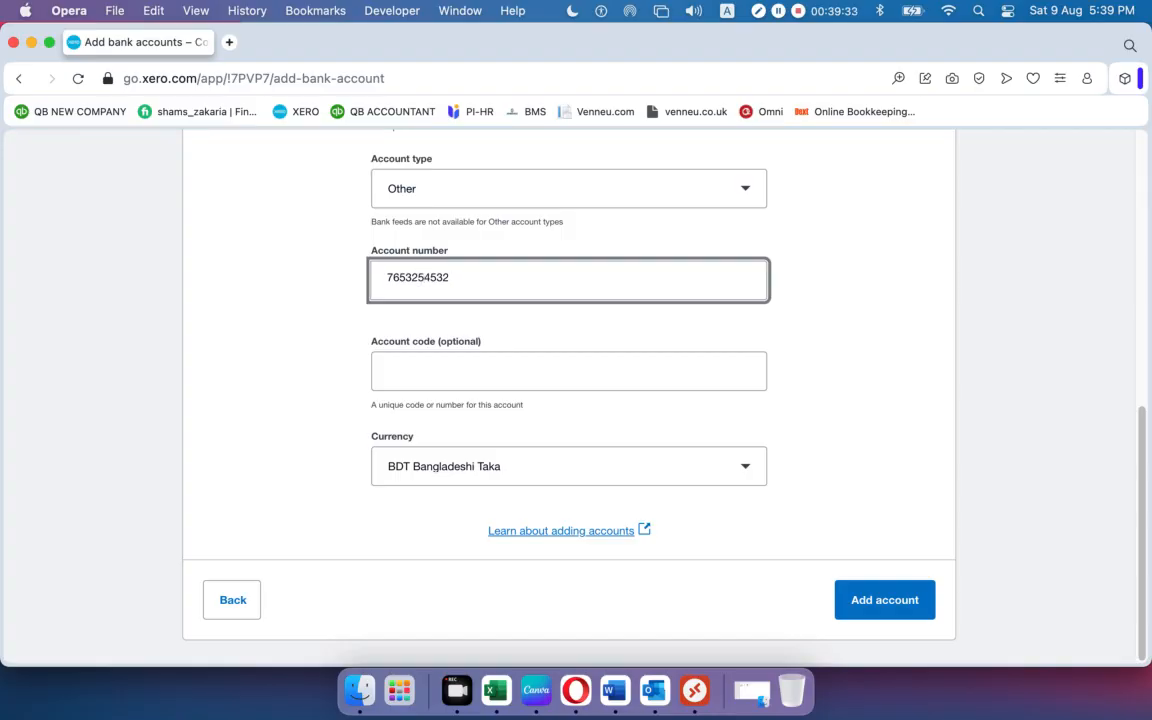
pyautogui.moveTo(477, 276); pyautogui.dragTo(437, 283)
pyautogui.scroll(6, 437, 290)
pyautogui.scroll(-6, 437, 290)
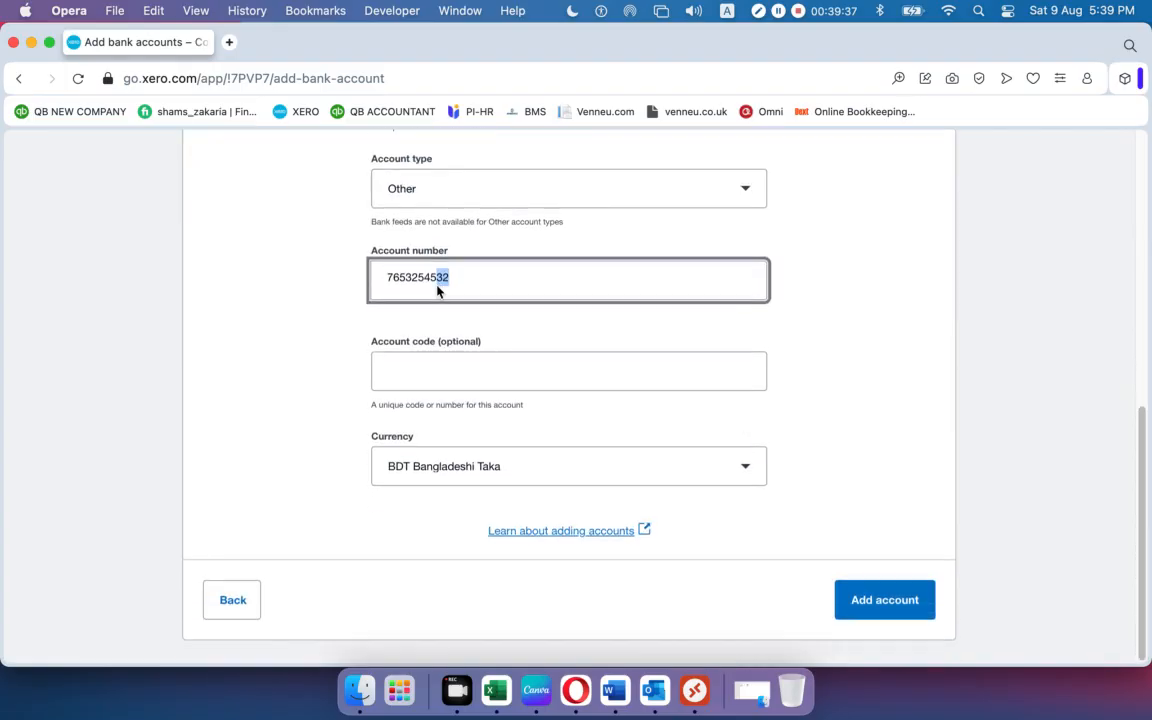
# Enter 100 as the account code and close the code suggestions.
pyautogui.click(420, 375)
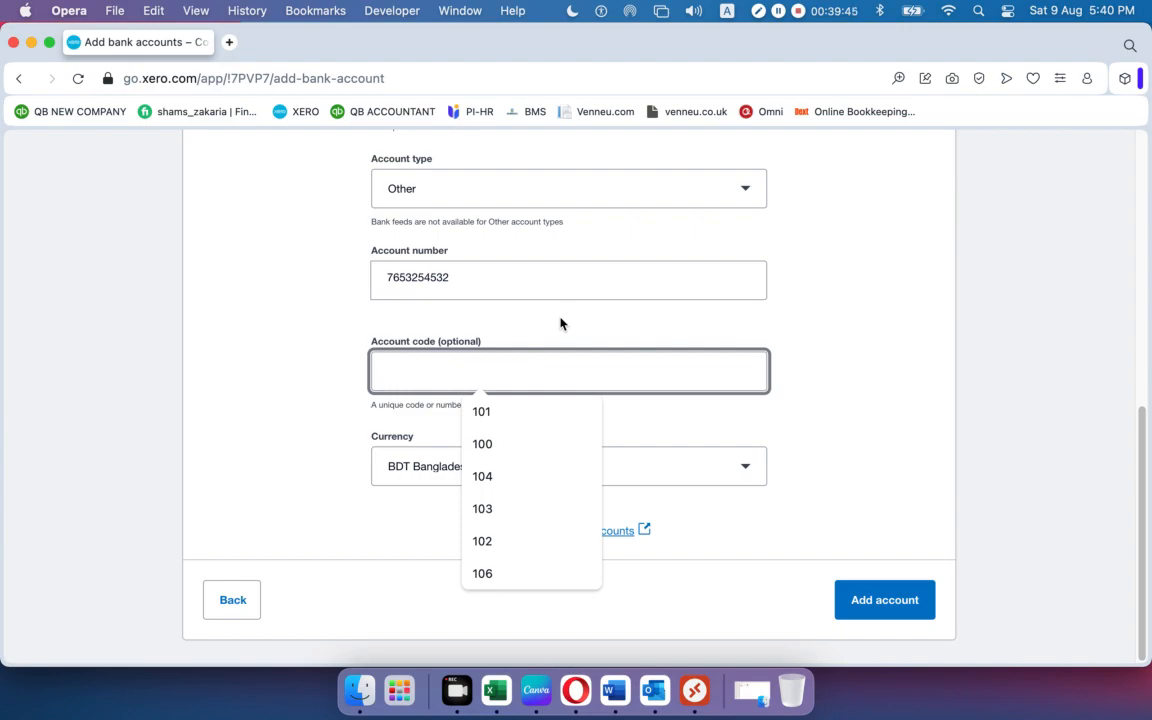
pyautogui.write('100')
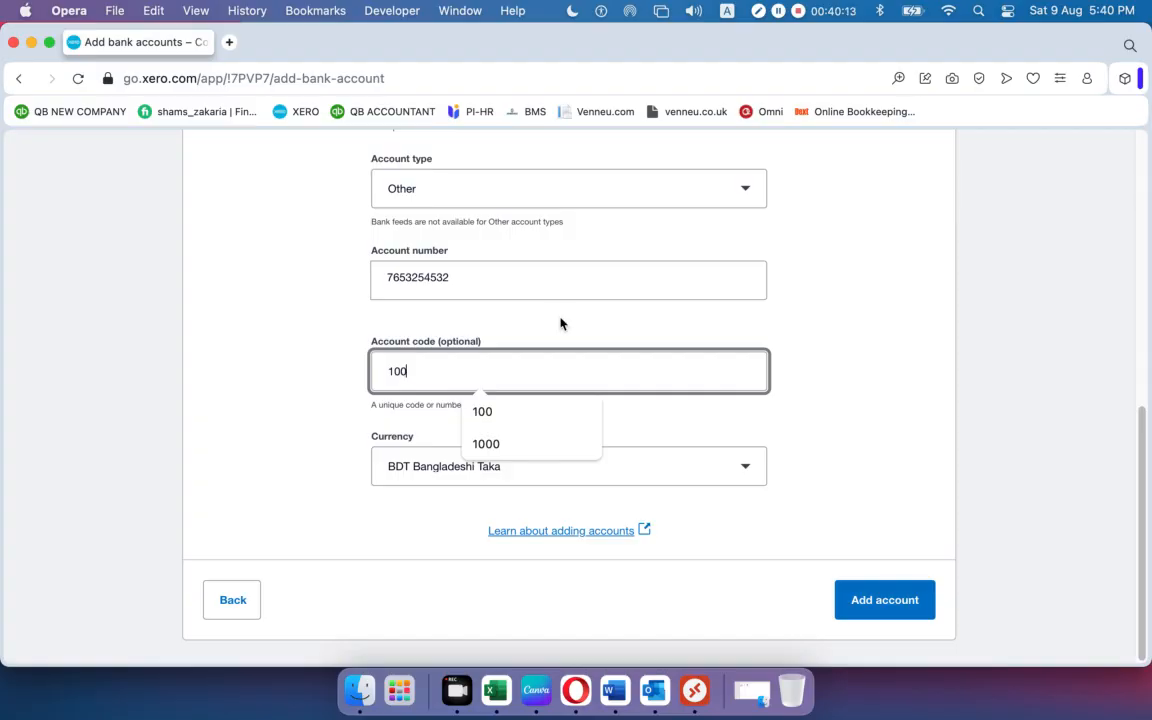
pyautogui.click(345, 504)
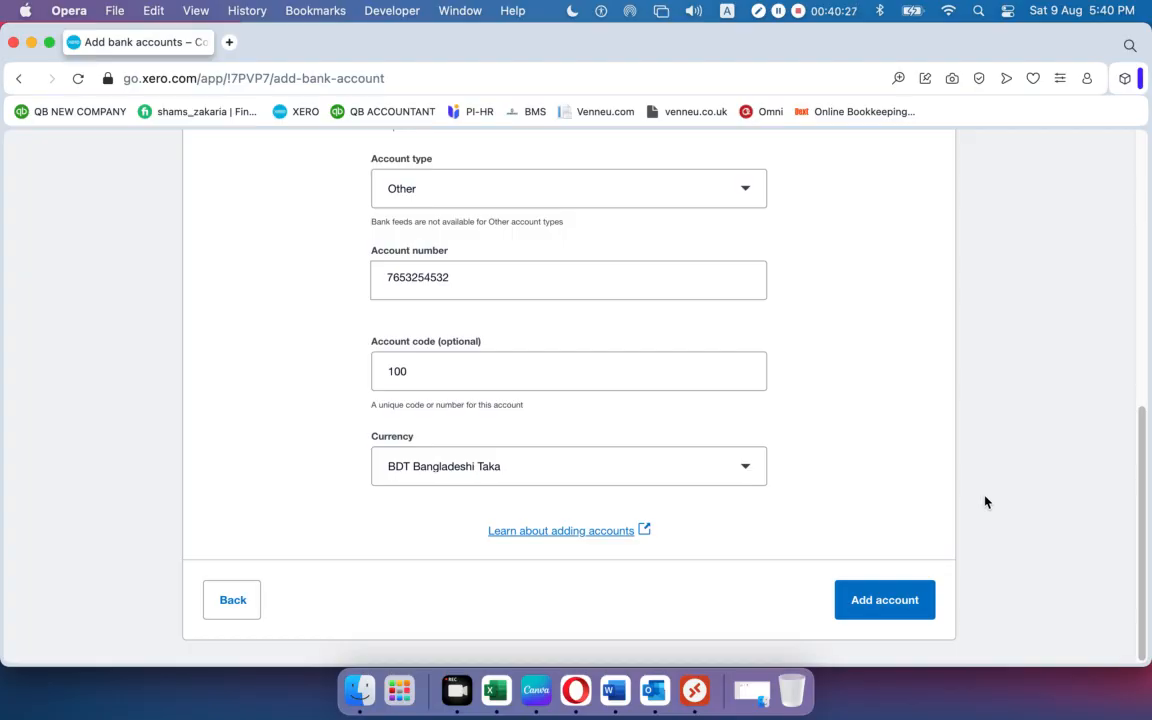
# Save the account and confirm it is listed as code 100, type Bank, in Chart of accounts.
pyautogui.click(856, 607)
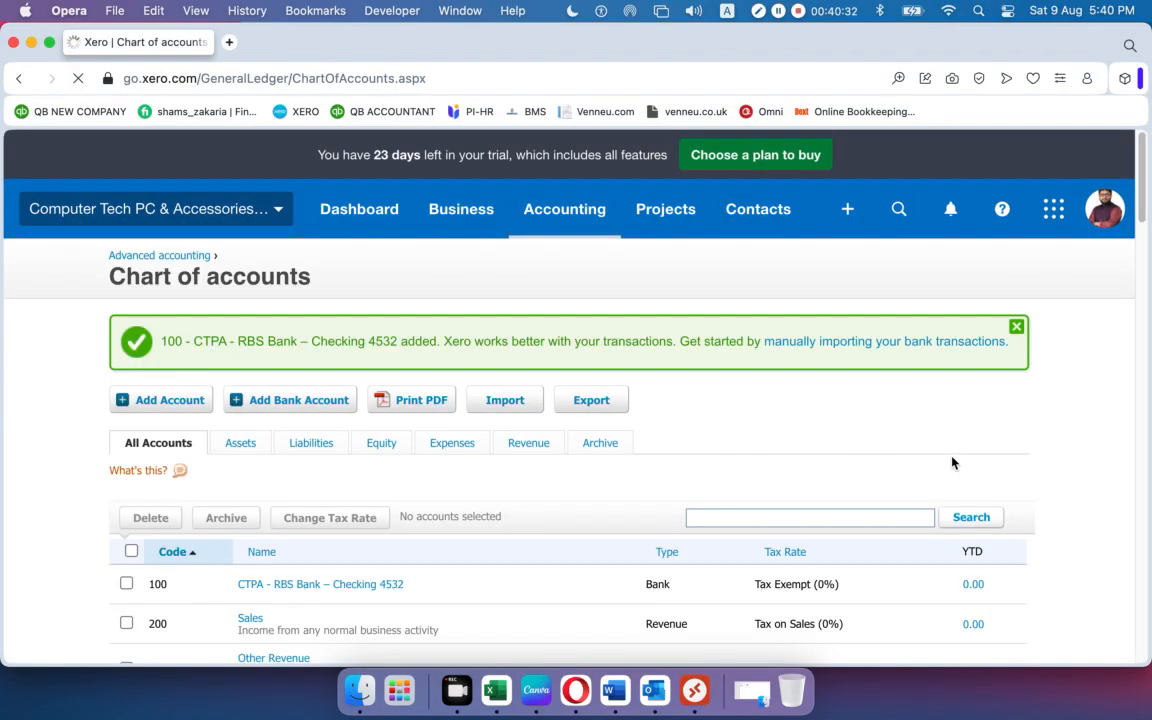
pyautogui.rightClick(953, 462)
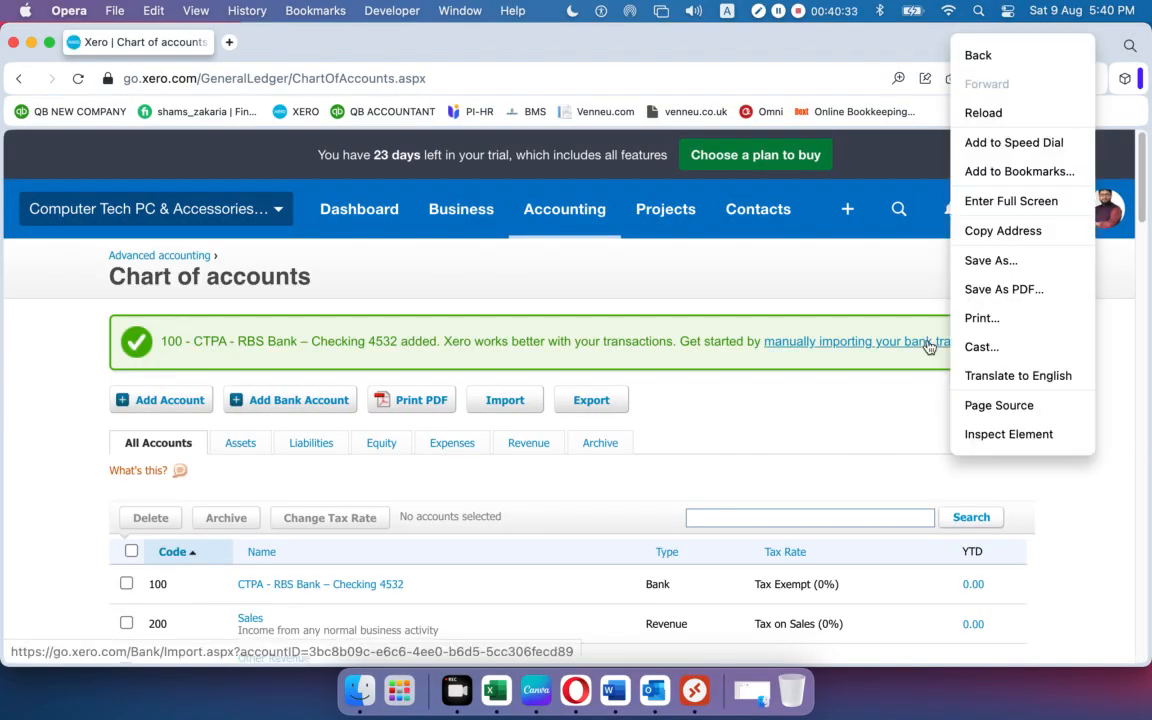
pyautogui.click(48, 494)
pyautogui.scroll(-5, 658, 434)
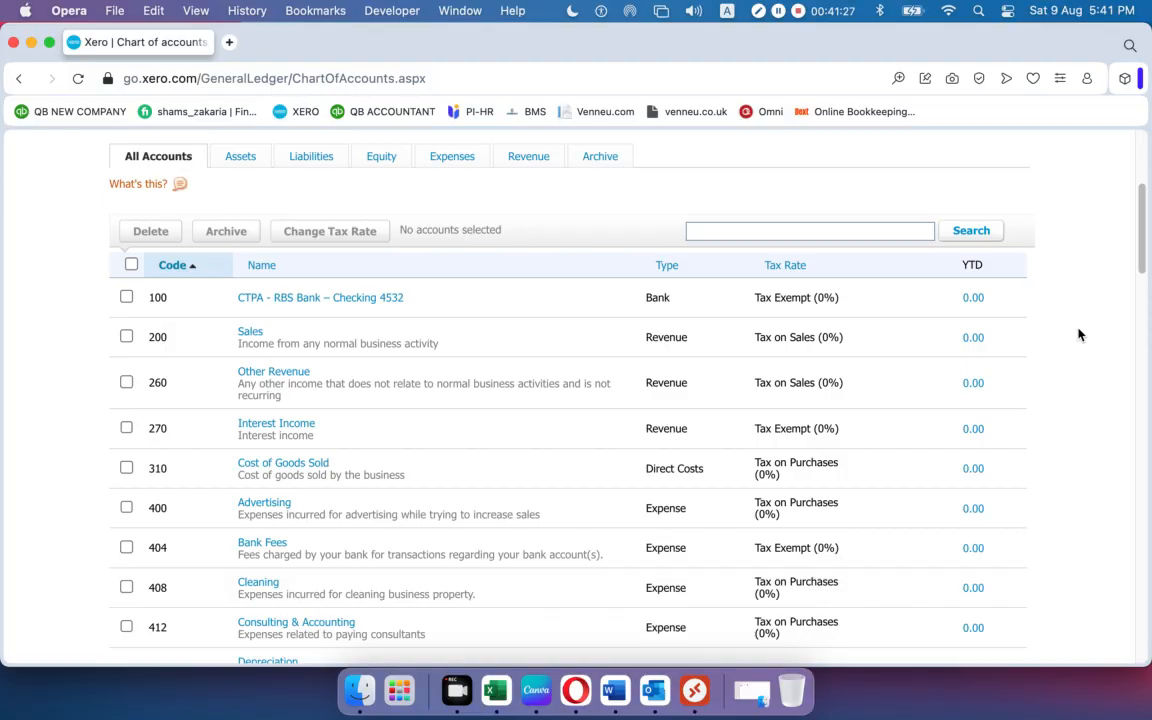
pyautogui.rightClick(1079, 335)
# Bookmark the Chart of accounts page showing the new RBS checking account.
pyautogui.click(1050, 350)
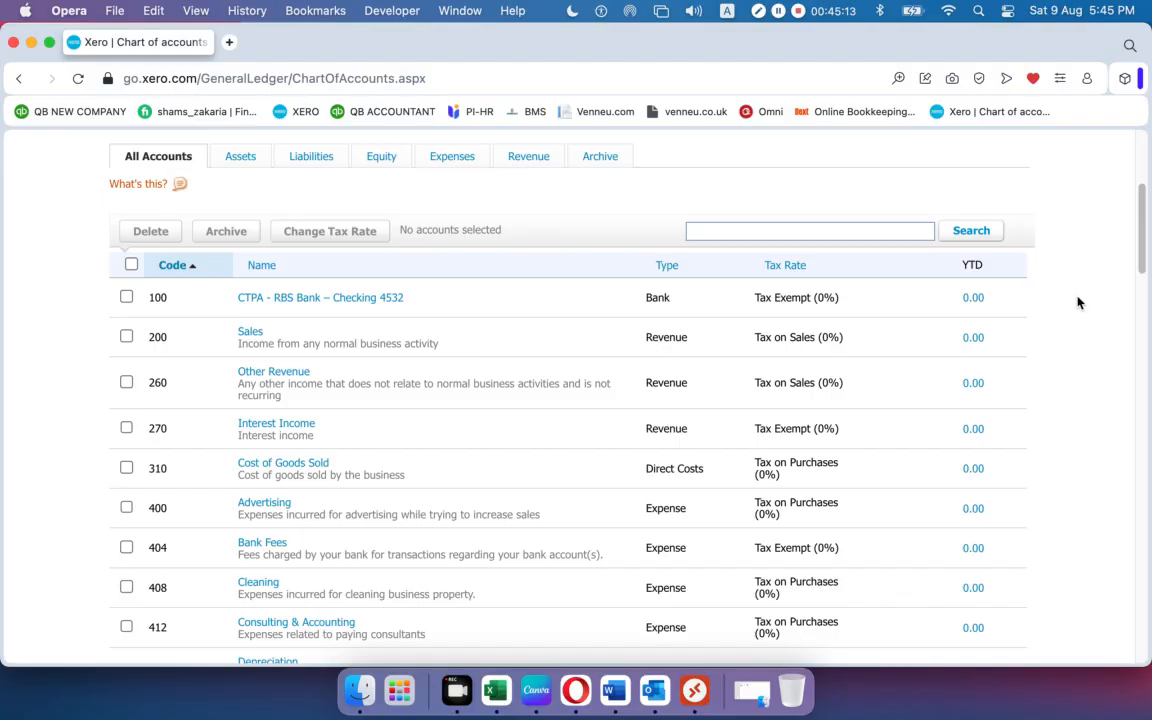
# Start another bank account from Chart of accounts, then switch to the Word account brief.
pyautogui.scroll(-4, 185, 399)
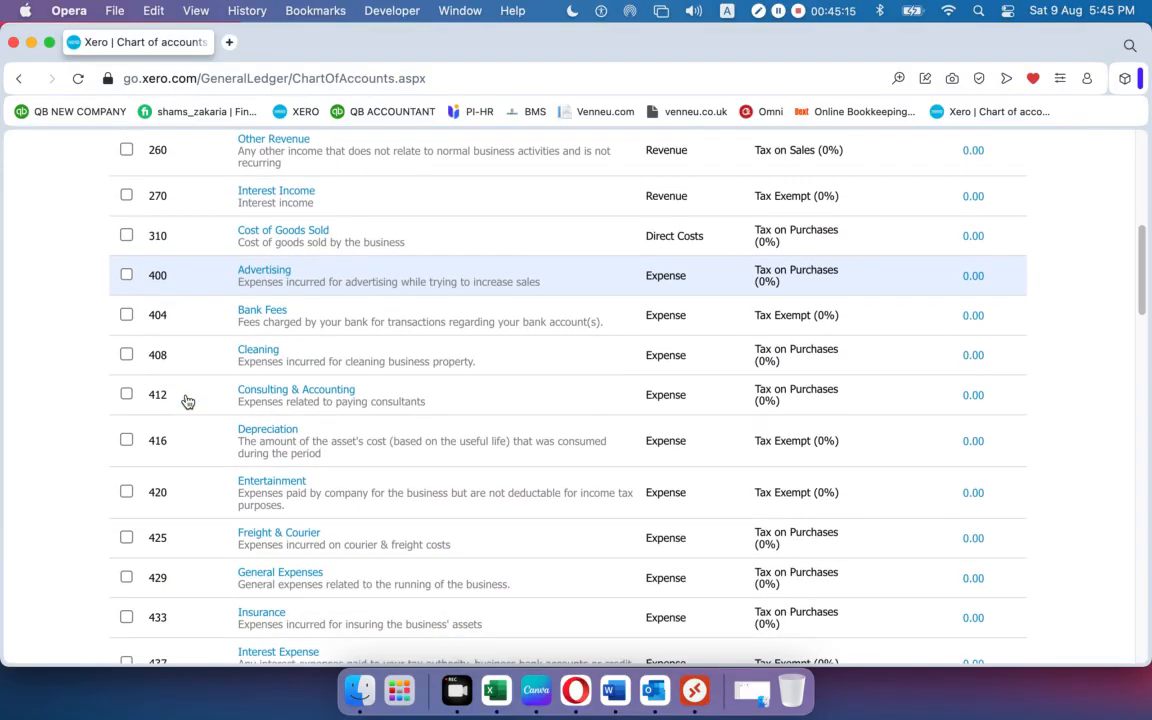
pyautogui.scroll(10, 190, 400)
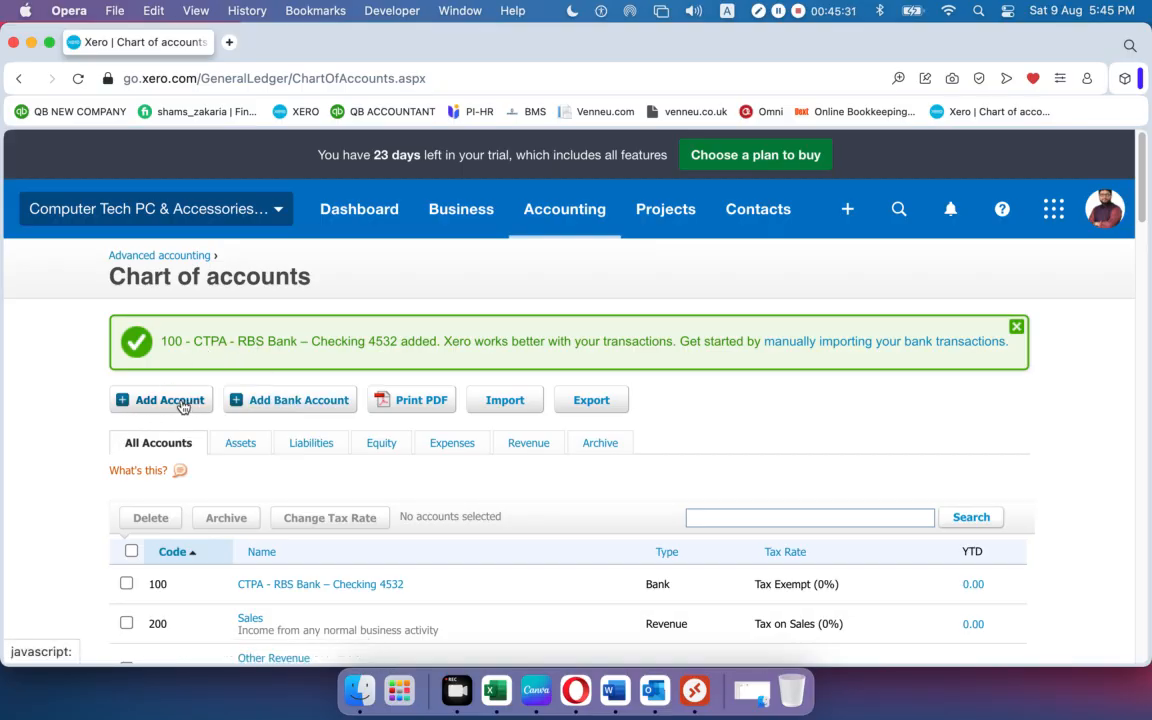
pyautogui.click(296, 401)
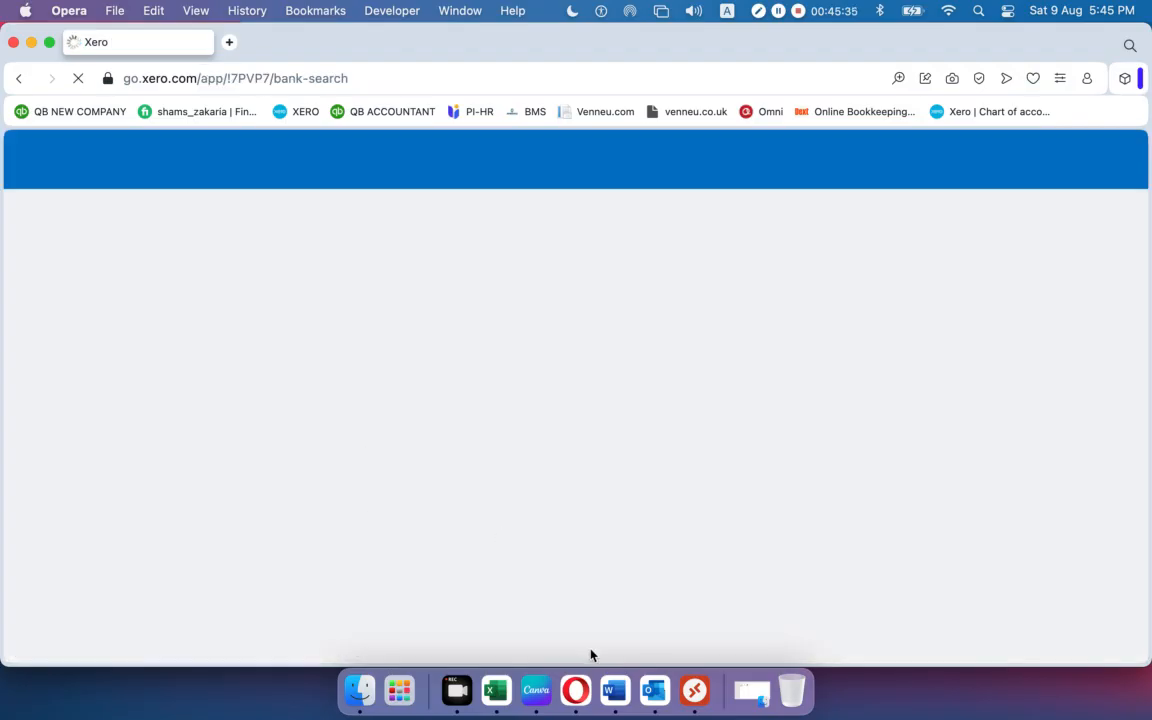
pyautogui.click(628, 695)
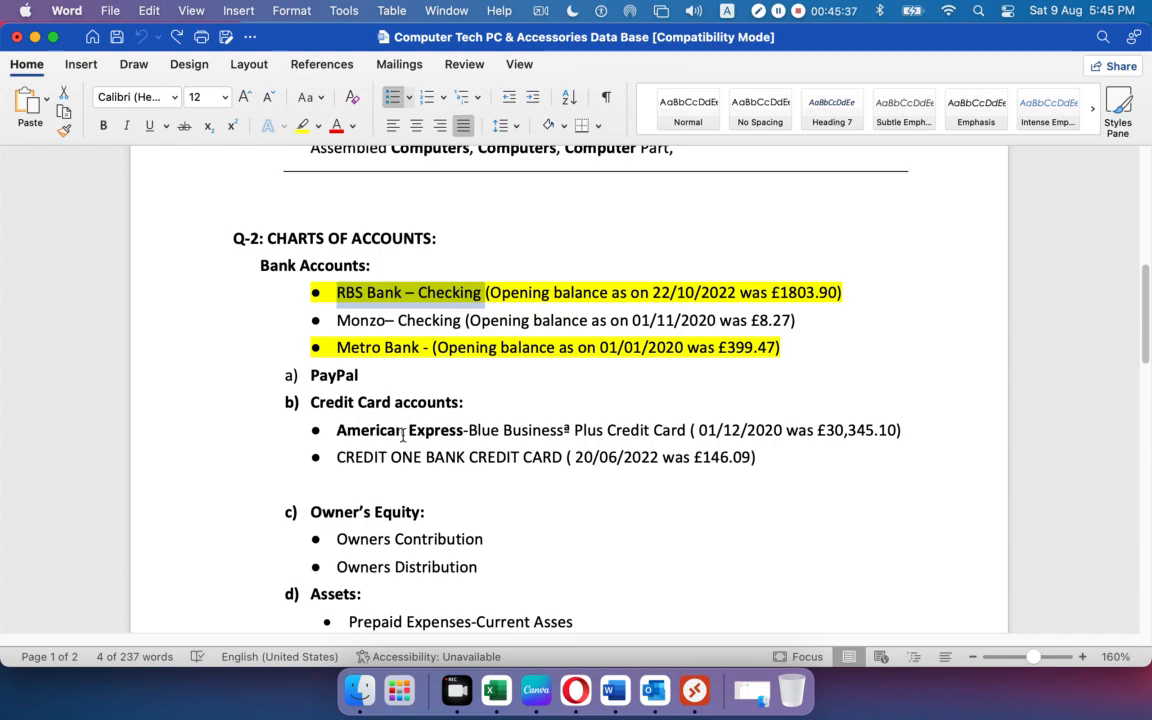
# Copy 'American Express-Blue Business® Plus Credit Card' from the Word notes and return to Xero.
pyautogui.moveTo(311, 402); pyautogui.dragTo(460, 402)
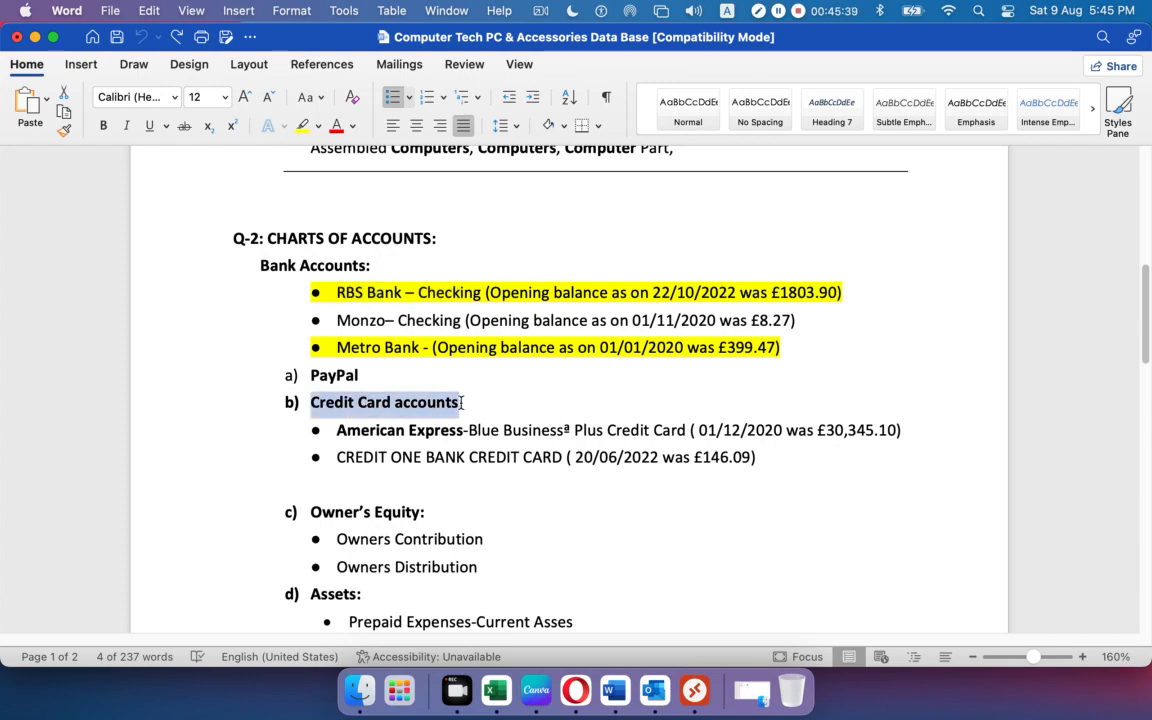
pyautogui.click(459, 430)
pyautogui.moveTo(459, 430); pyautogui.dragTo(336, 431)
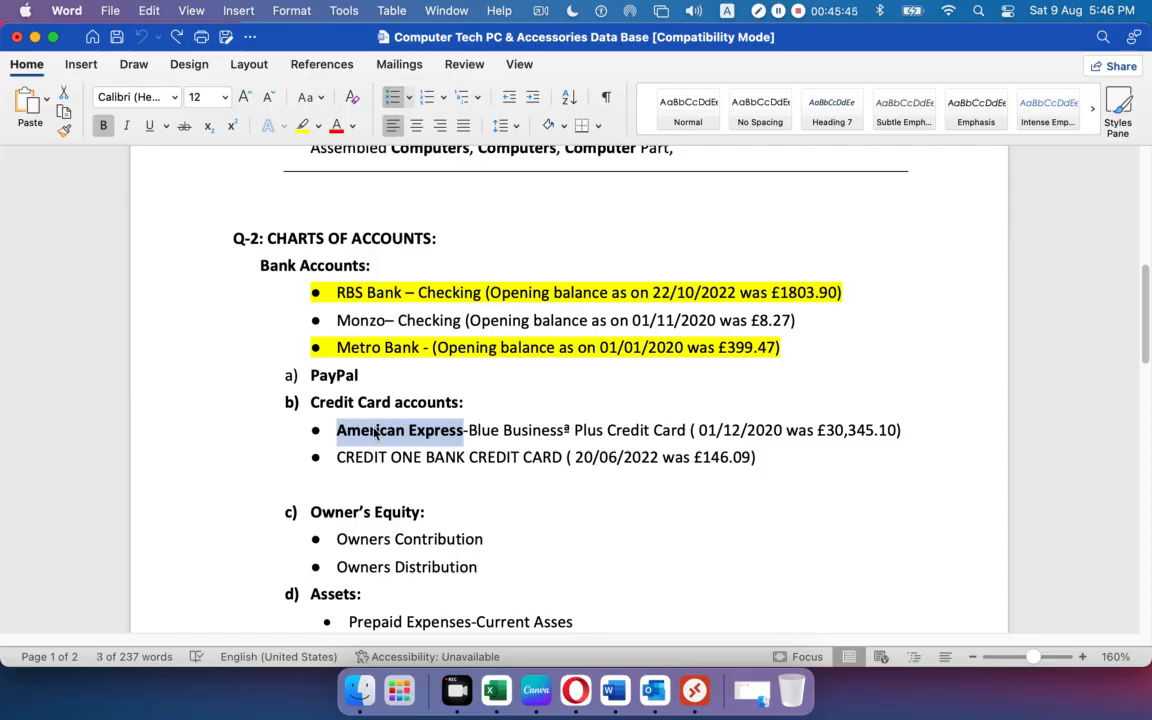
pyautogui.click(432, 455)
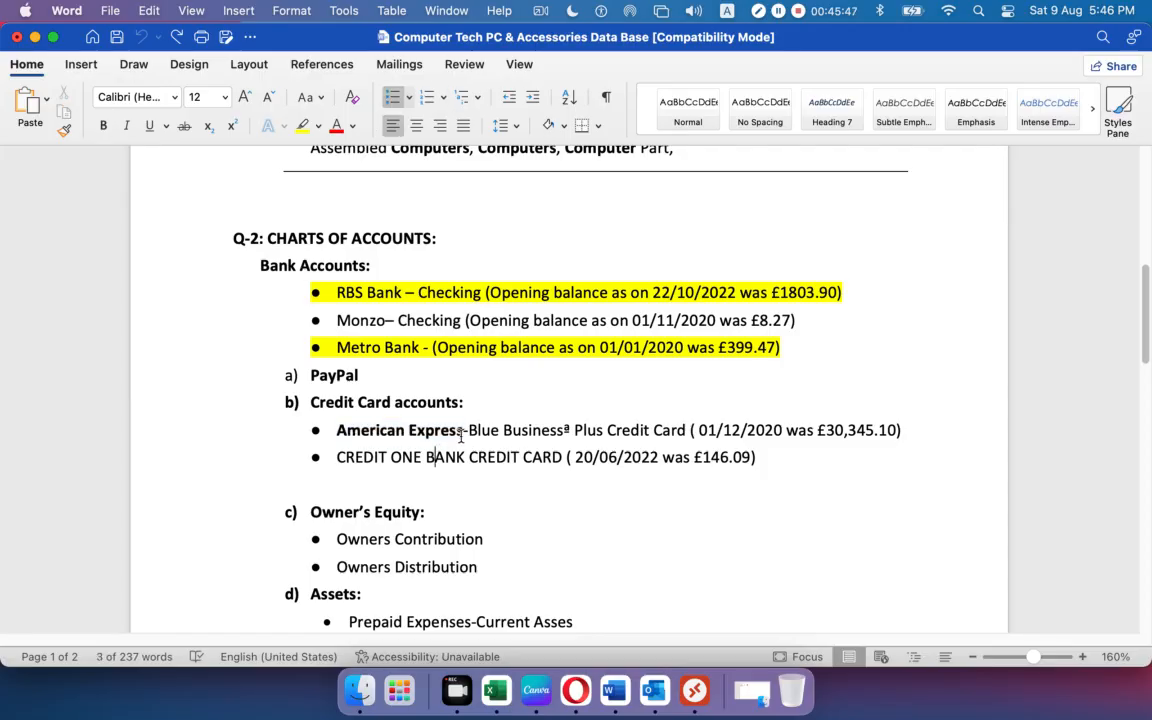
pyautogui.moveTo(336, 431); pyautogui.dragTo(470, 431)
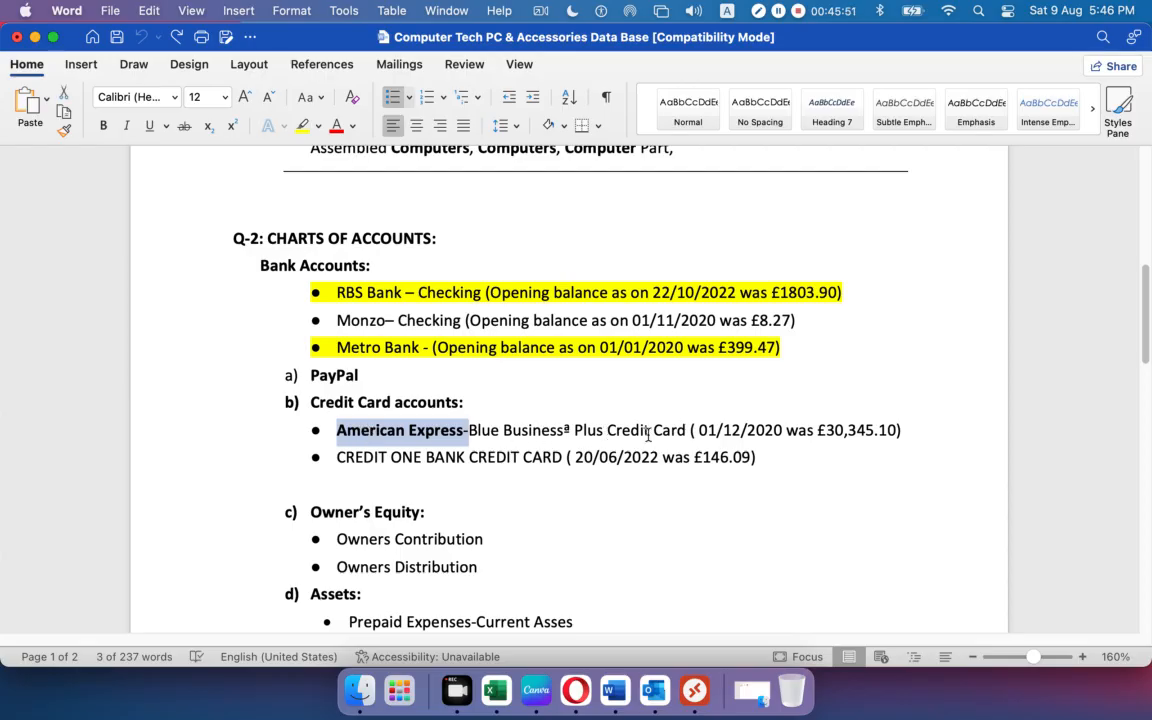
pyautogui.moveTo(688, 432); pyautogui.dragTo(396, 424)
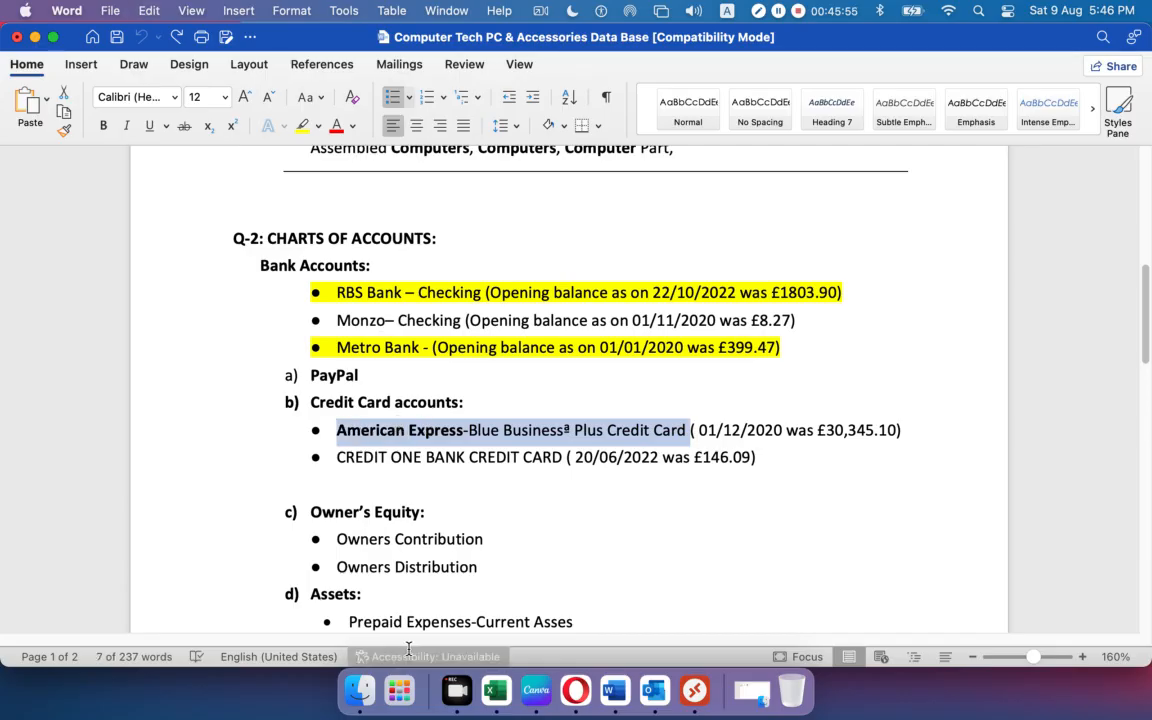
pyautogui.click(571, 683)
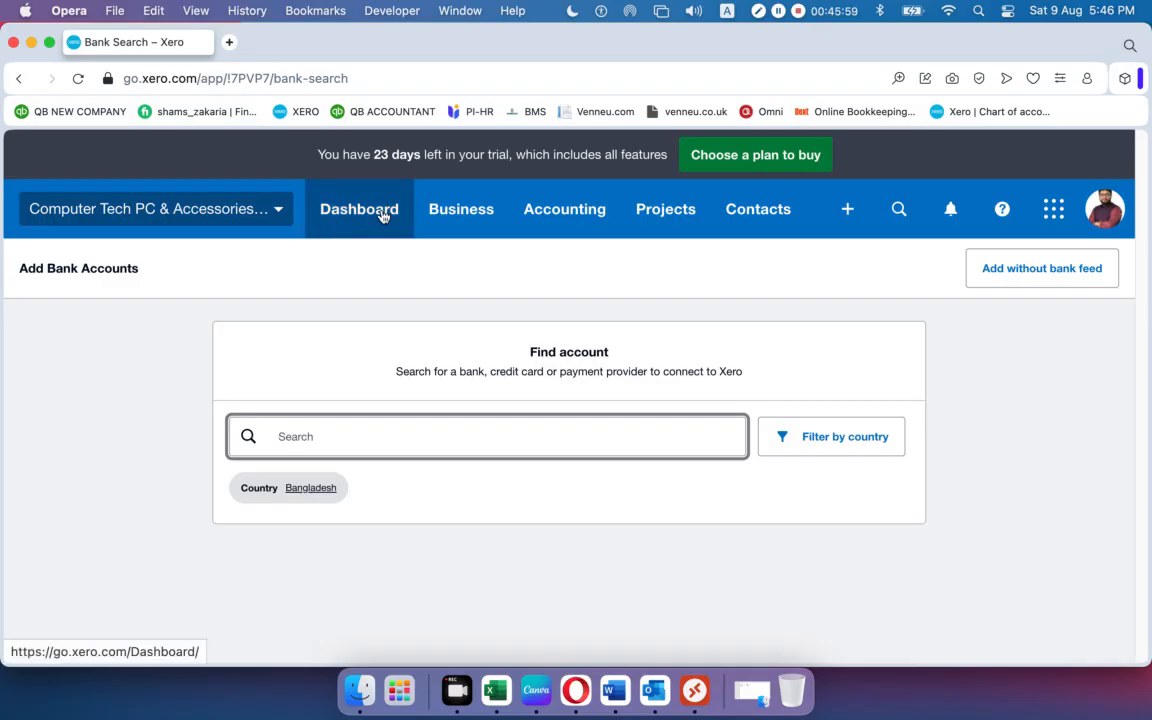
pyautogui.click(566, 216)
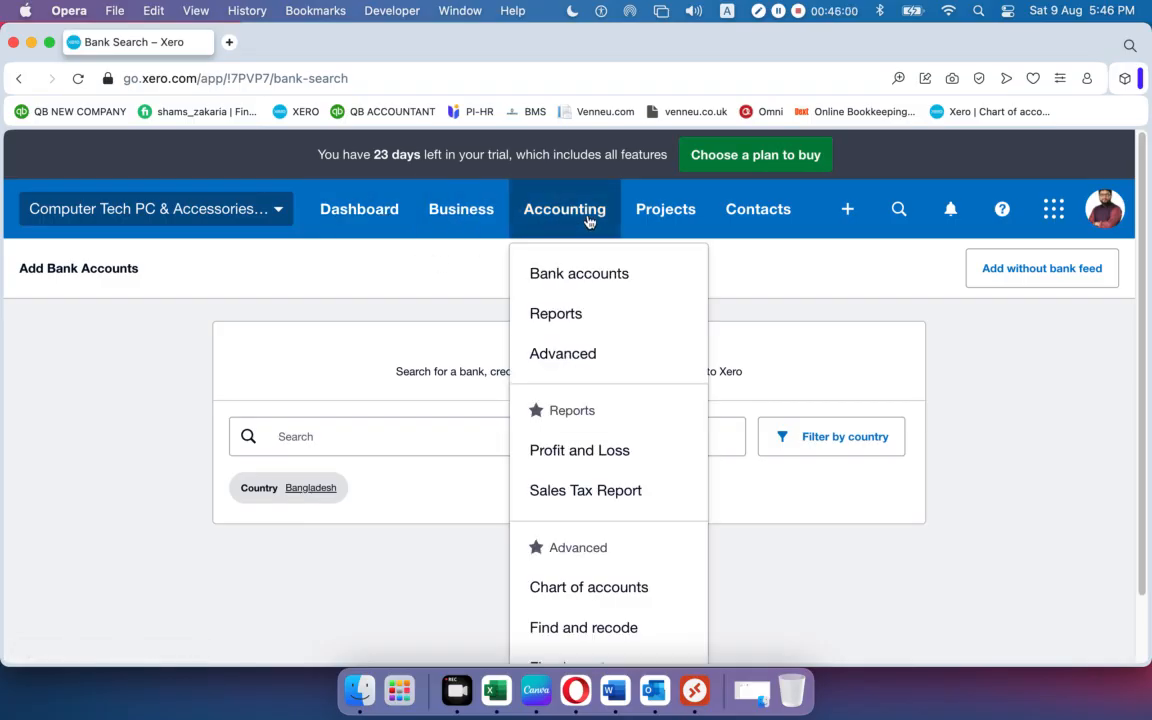
pyautogui.click(561, 356)
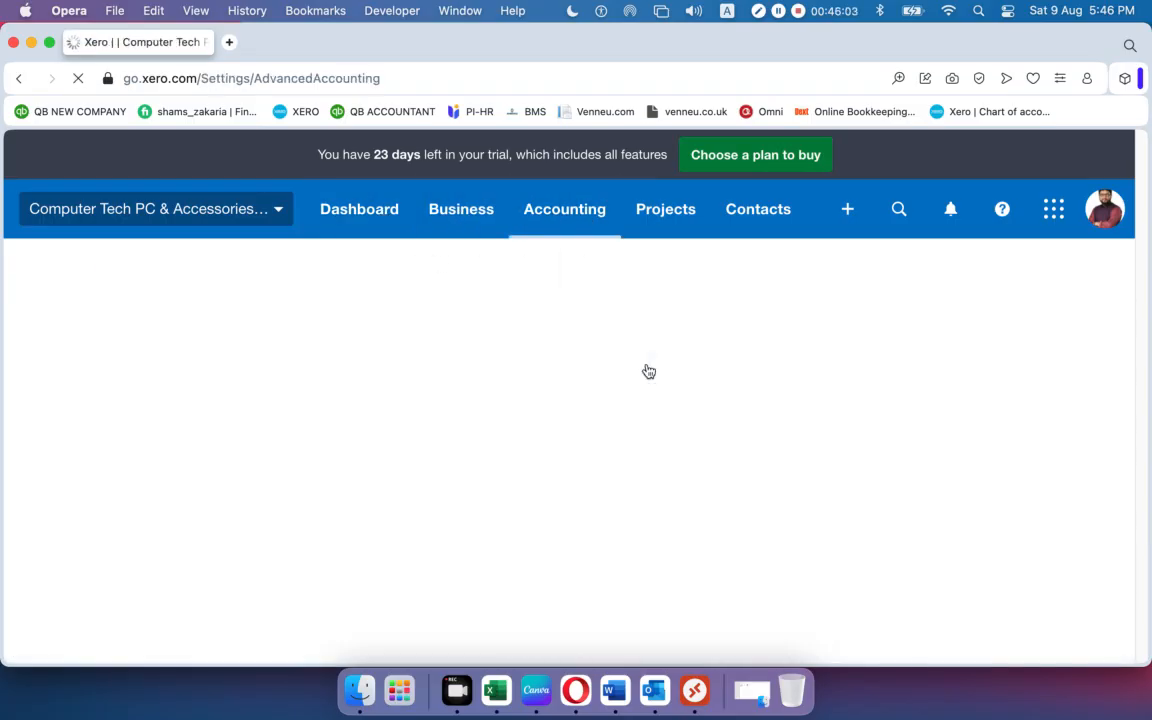
pyautogui.click(672, 450)
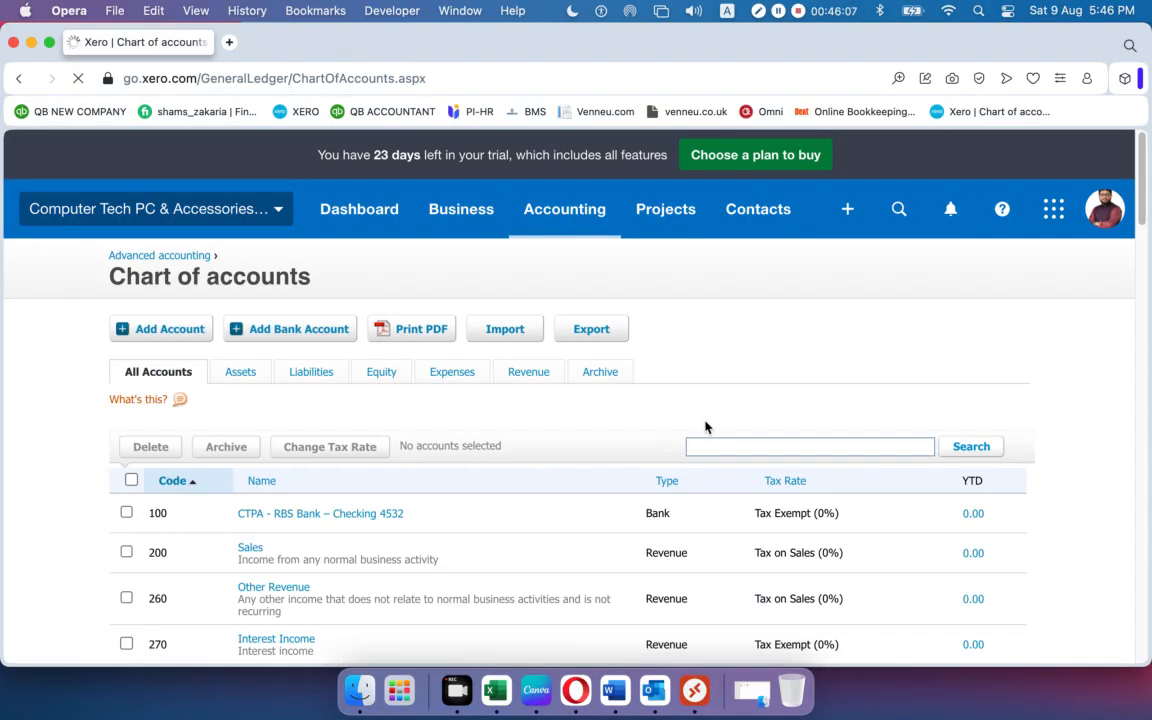
pyautogui.click(304, 332)
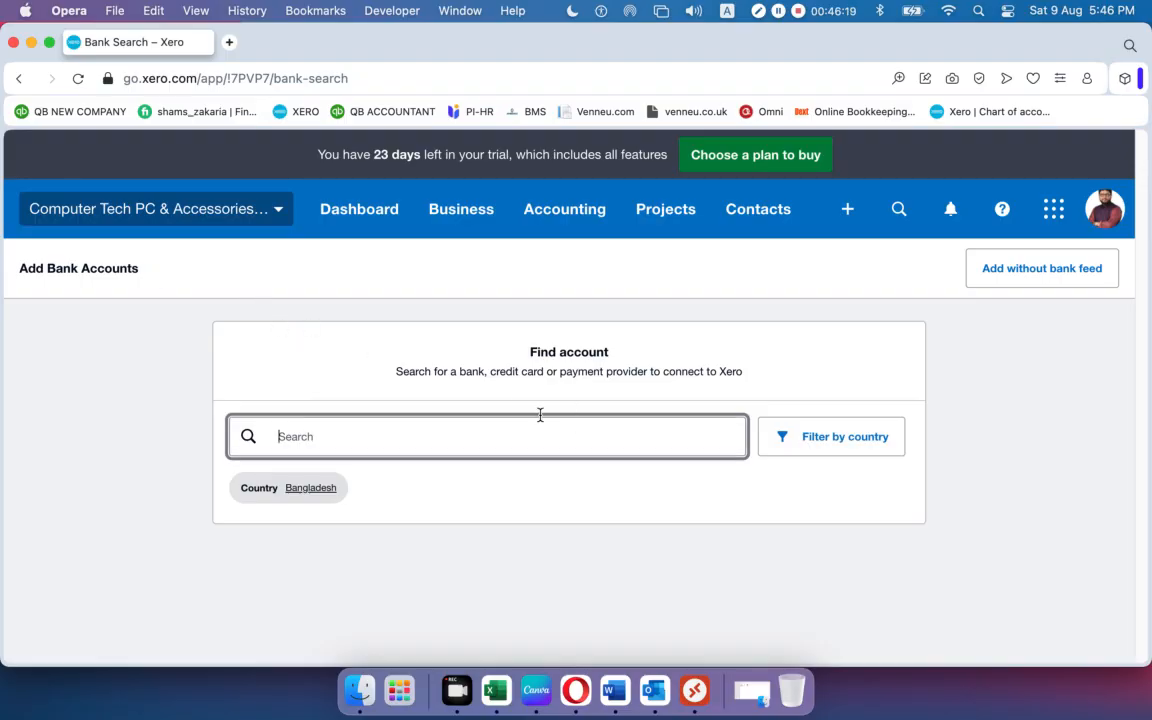
# Add an account without a bank feed and paste the American Express card name as bank name.
pyautogui.click(1010, 280)
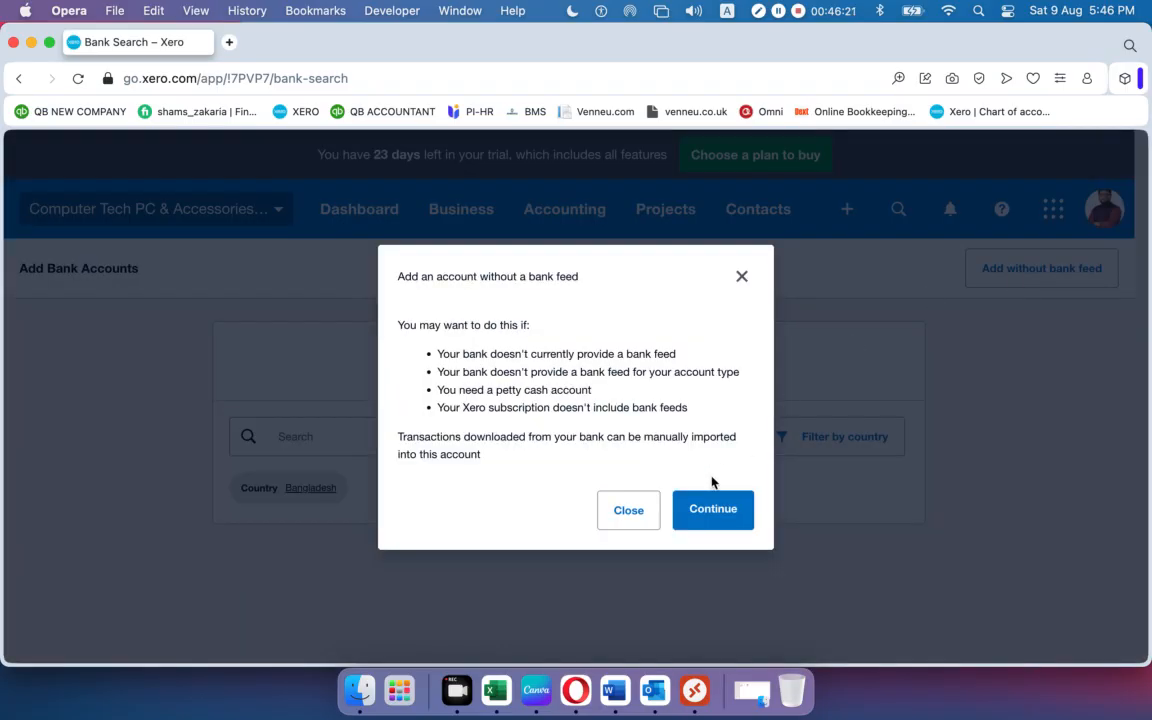
pyautogui.click(712, 511)
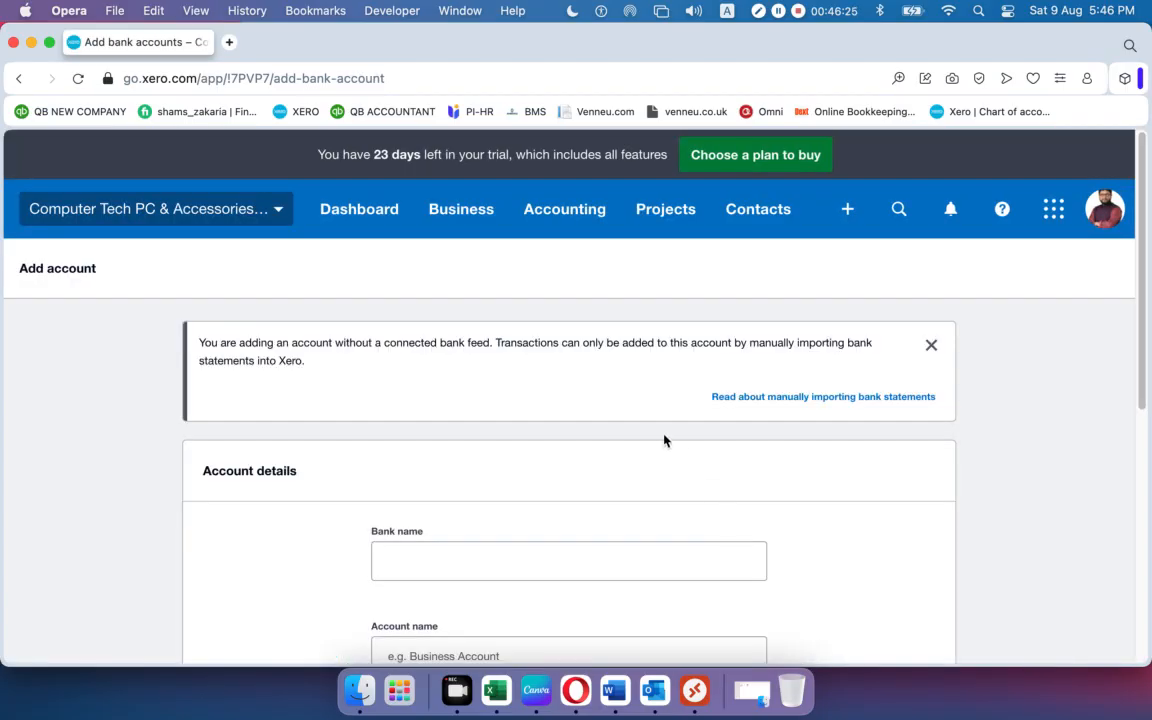
pyautogui.scroll(-5, 606, 418)
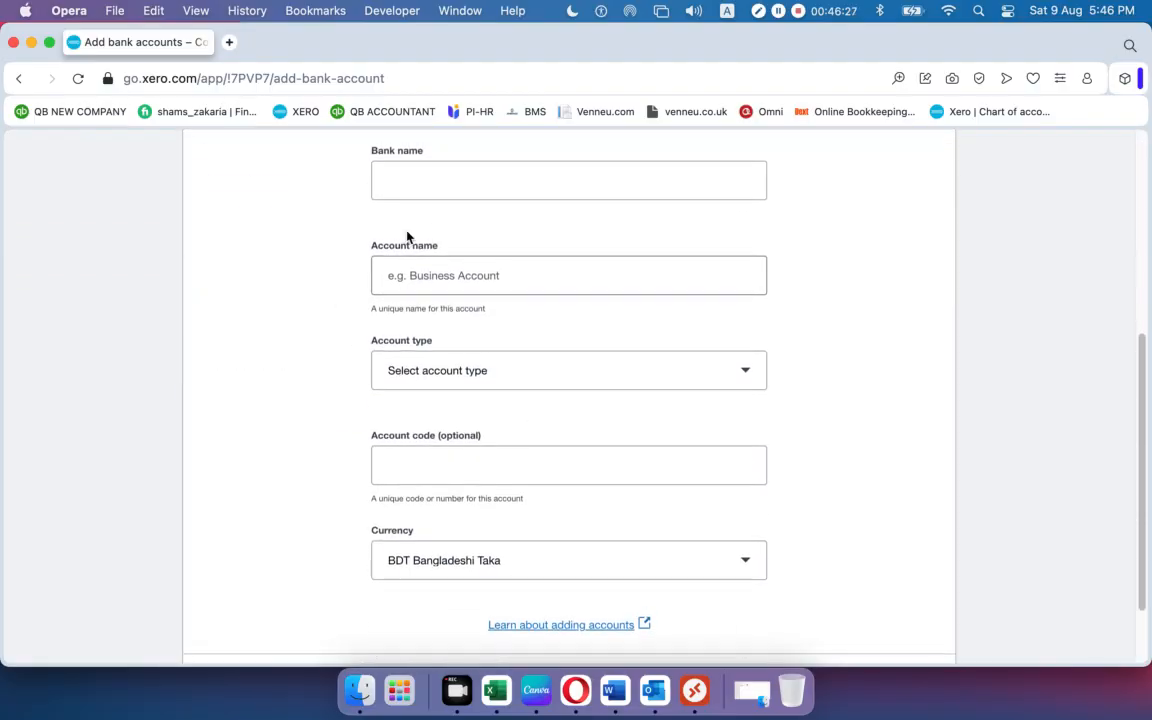
pyautogui.click(407, 185)
pyautogui.write('• American Express-Blue Business® Plus Credit Card')
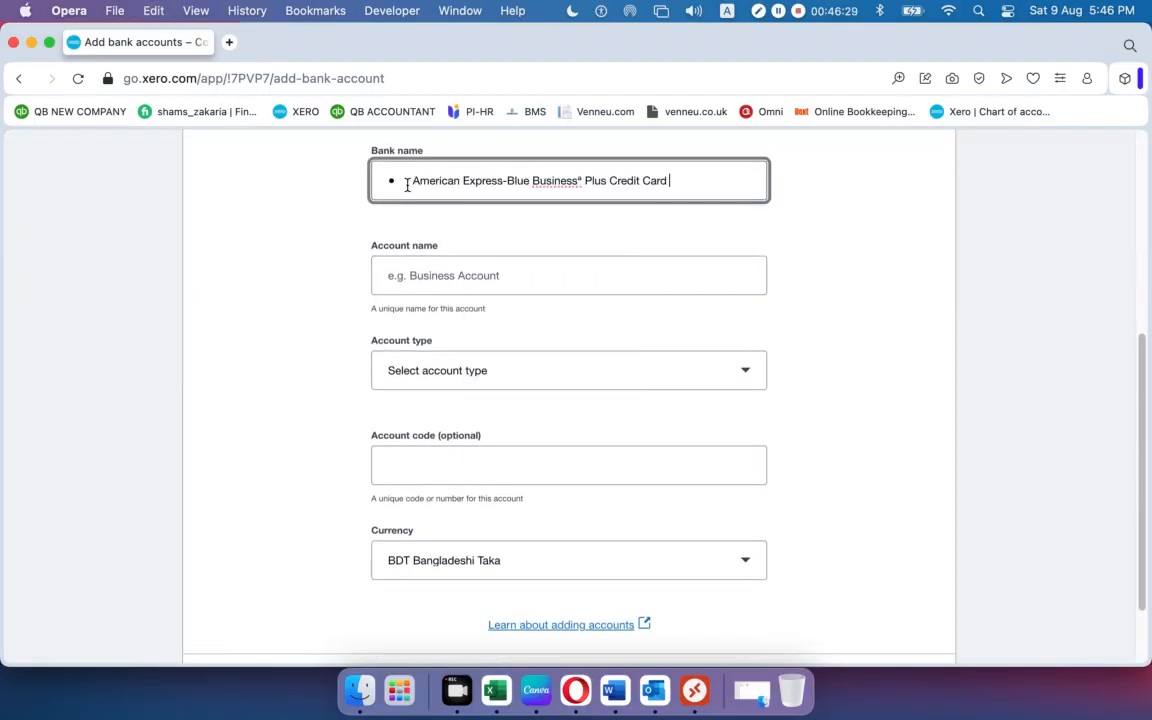
pyautogui.press('BackSpace')
pyautogui.press('BackSpace')
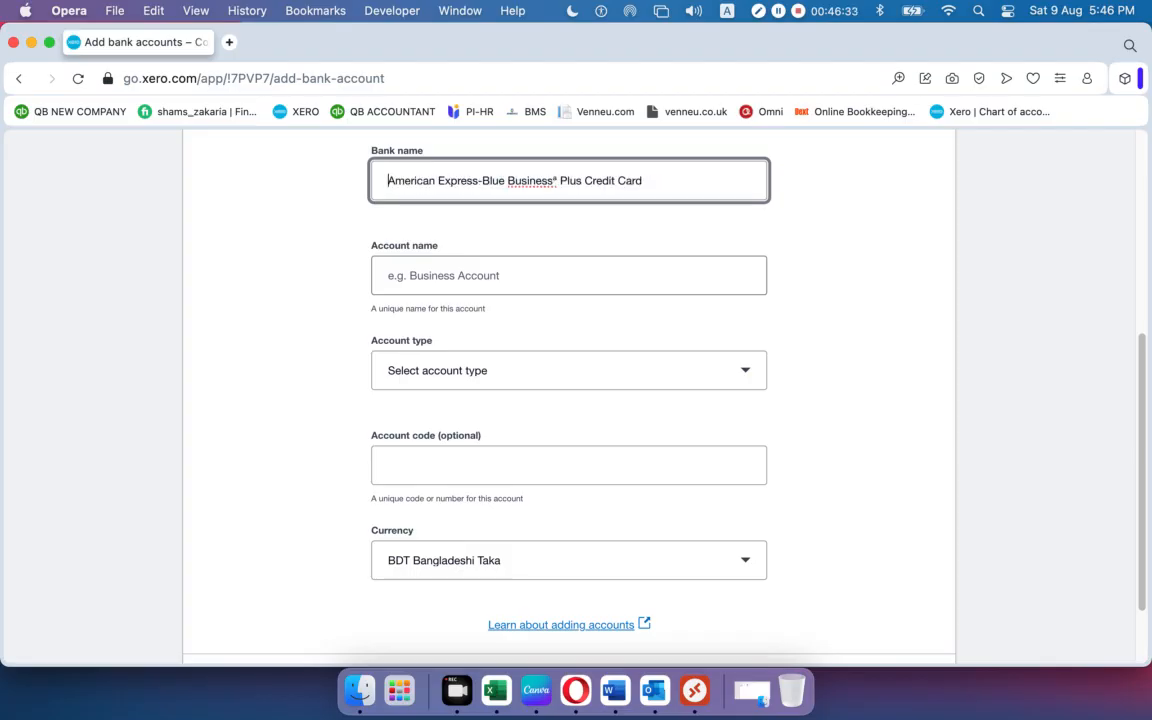
# Name the account 'CTPA - American Express-Blue Business® Plus Credit Card'.
pyautogui.click(437, 272)
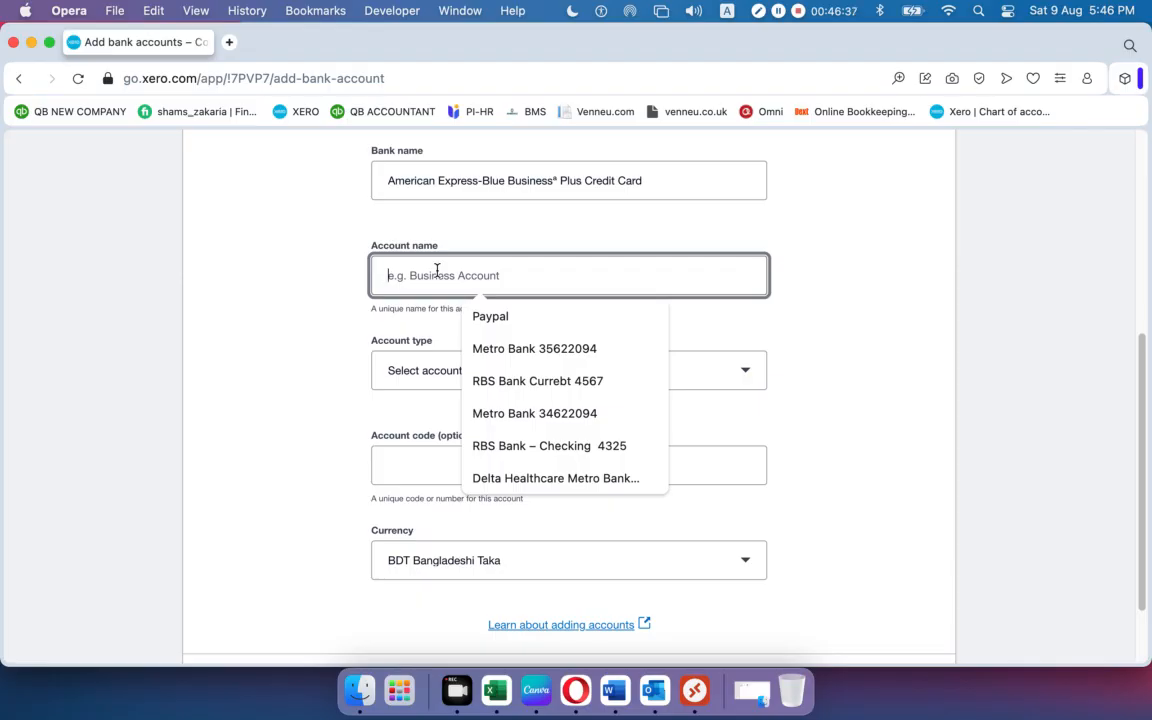
pyautogui.write('CTPA')
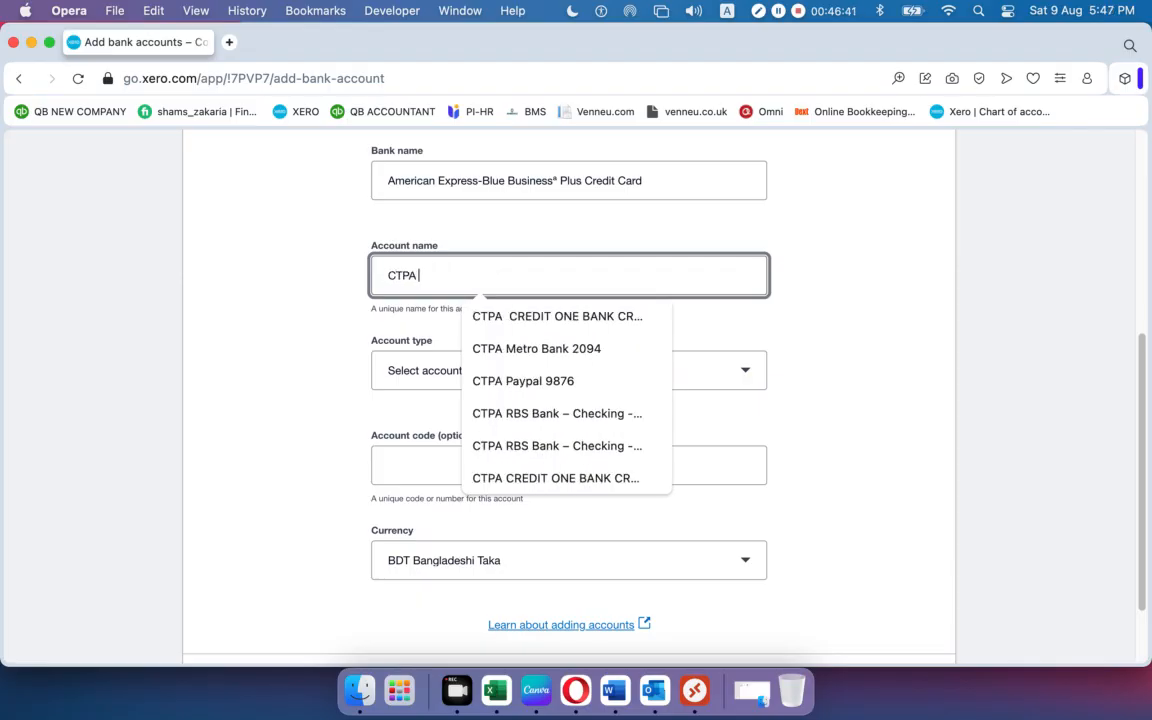
pyautogui.write('• American Express-Blue Business® Plus Credit Card')
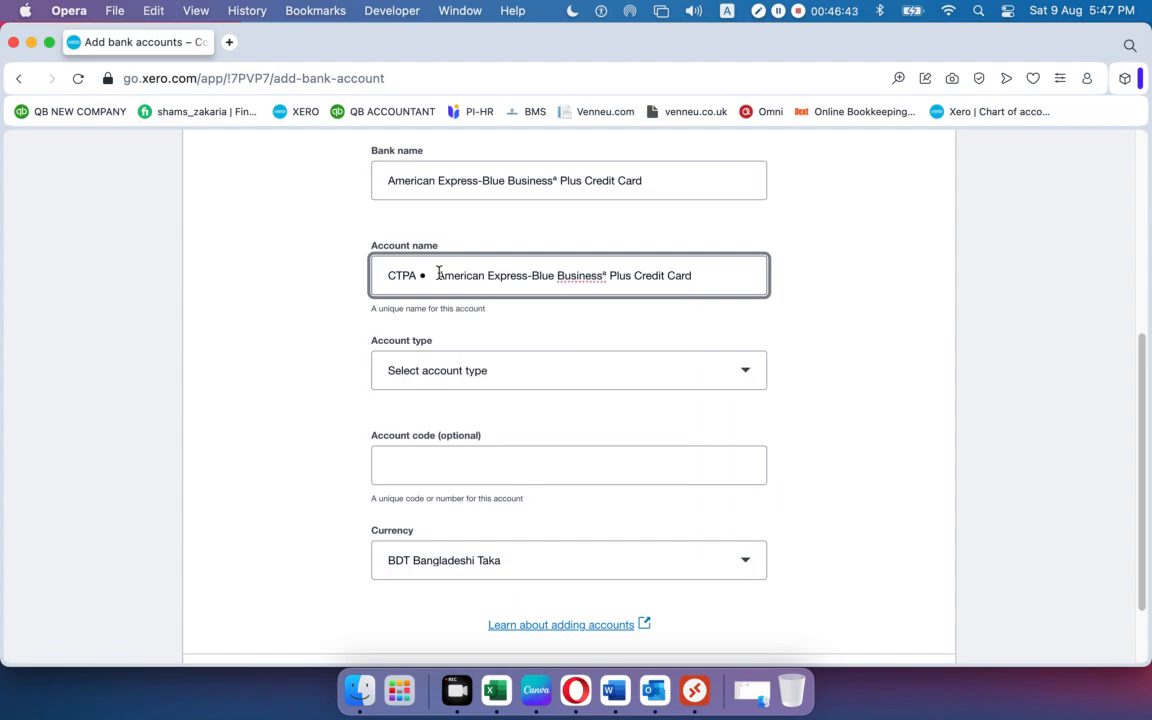
pyautogui.moveTo(436, 275); pyautogui.dragTo(445, 276)
pyautogui.press('Left')
pyautogui.press('BackSpace')
pyautogui.press('BackSpace')
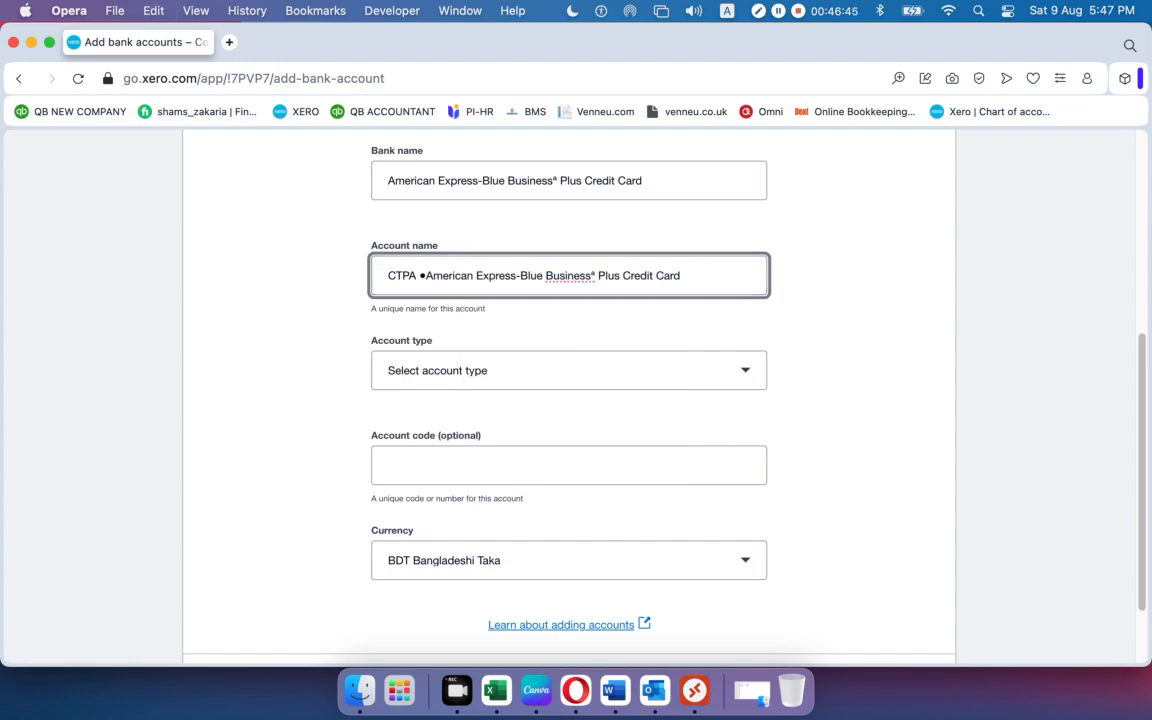
pyautogui.write('-')
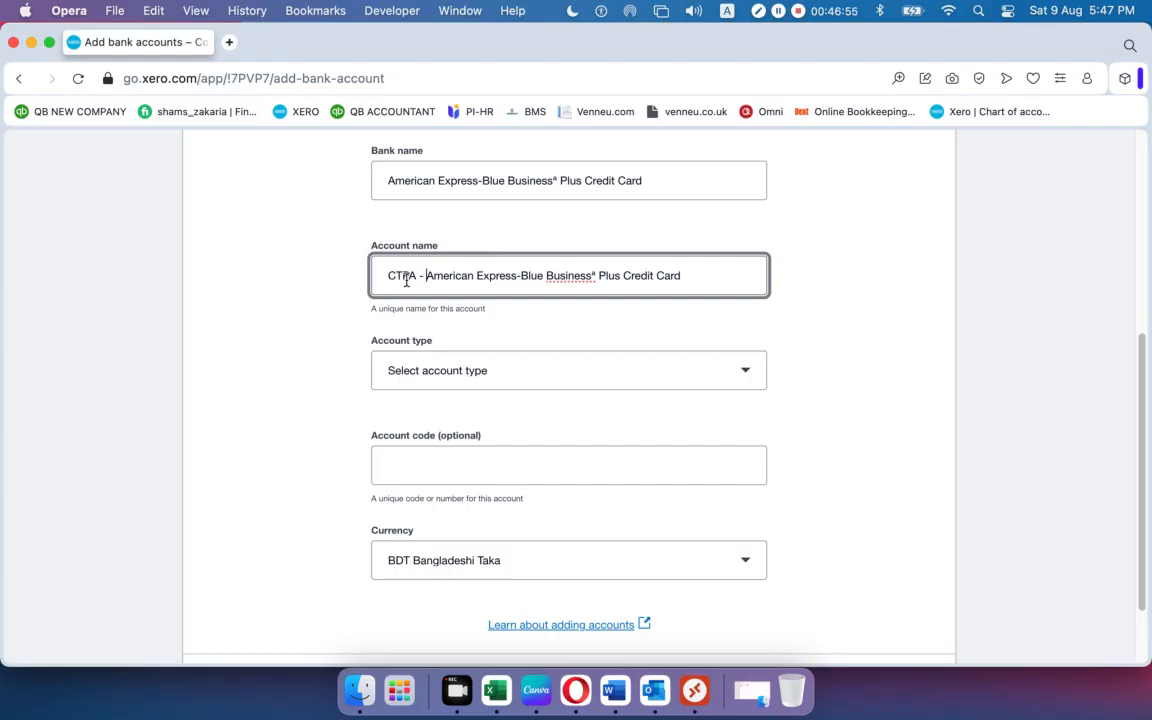
pyautogui.click(512, 370)
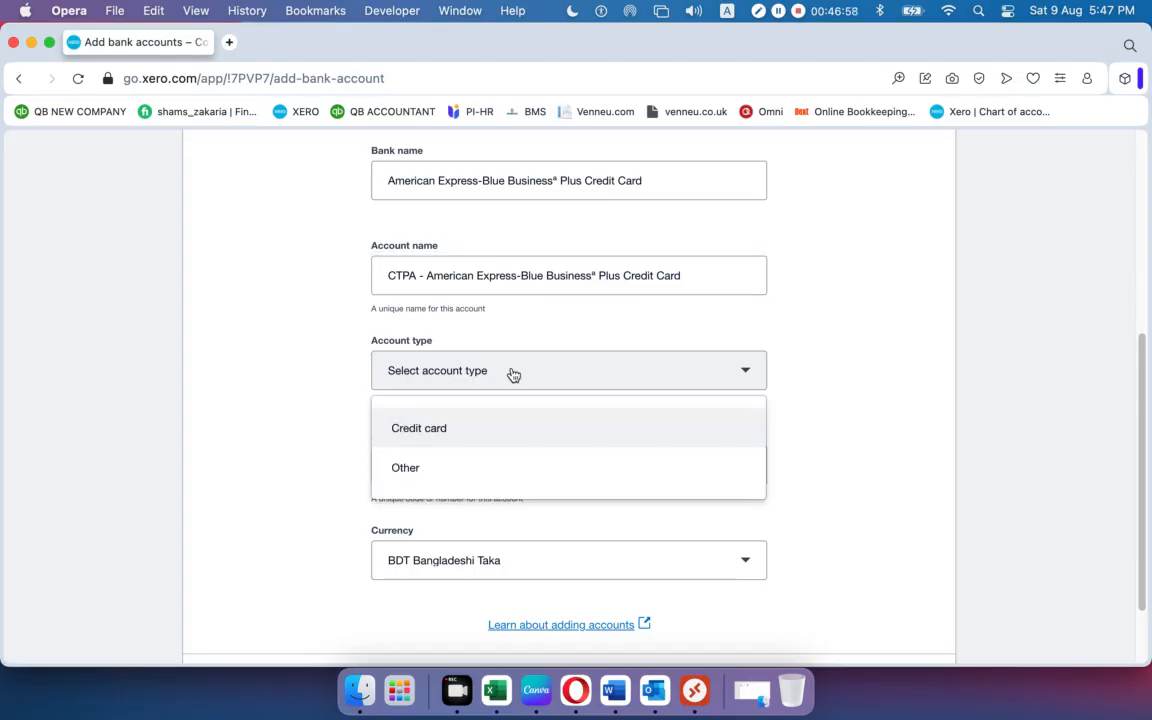
pyautogui.click(443, 431)
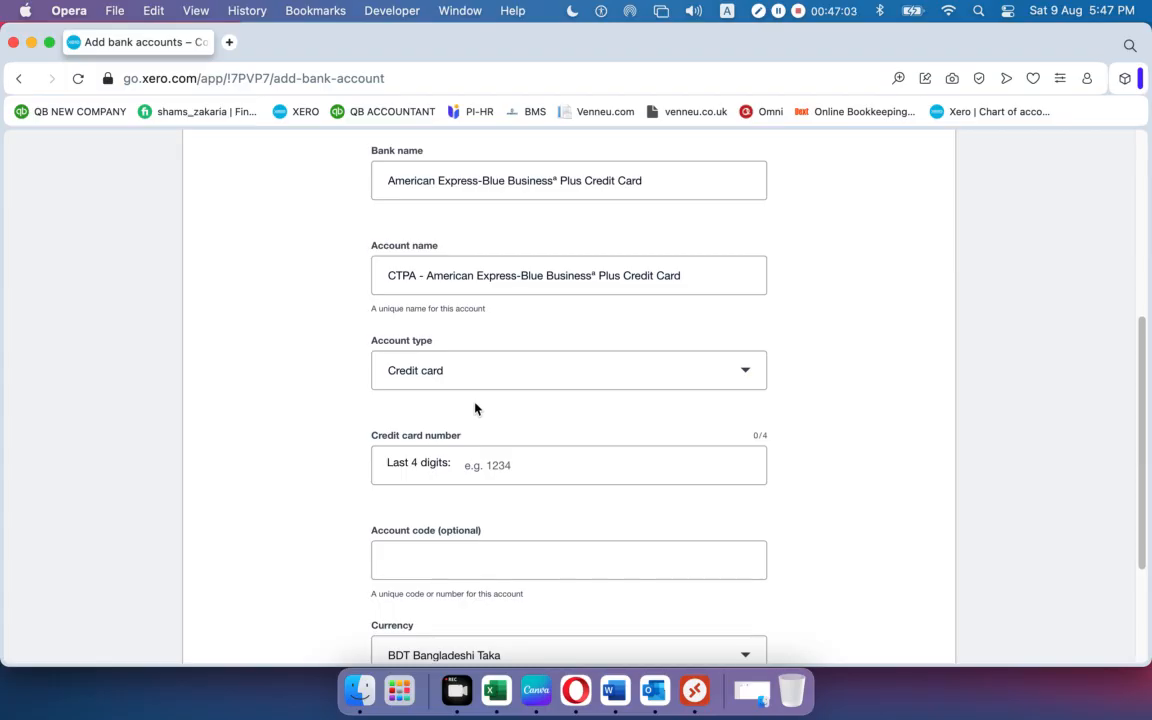
pyautogui.scroll(-1, 475, 408)
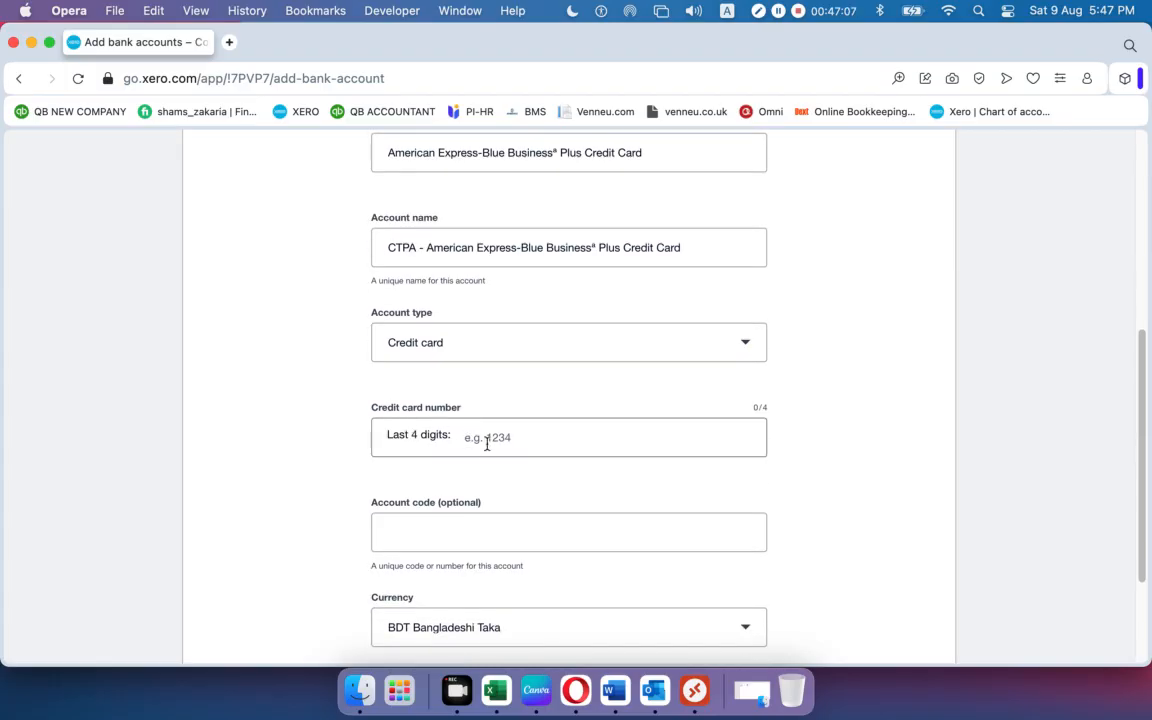
pyautogui.click(465, 437)
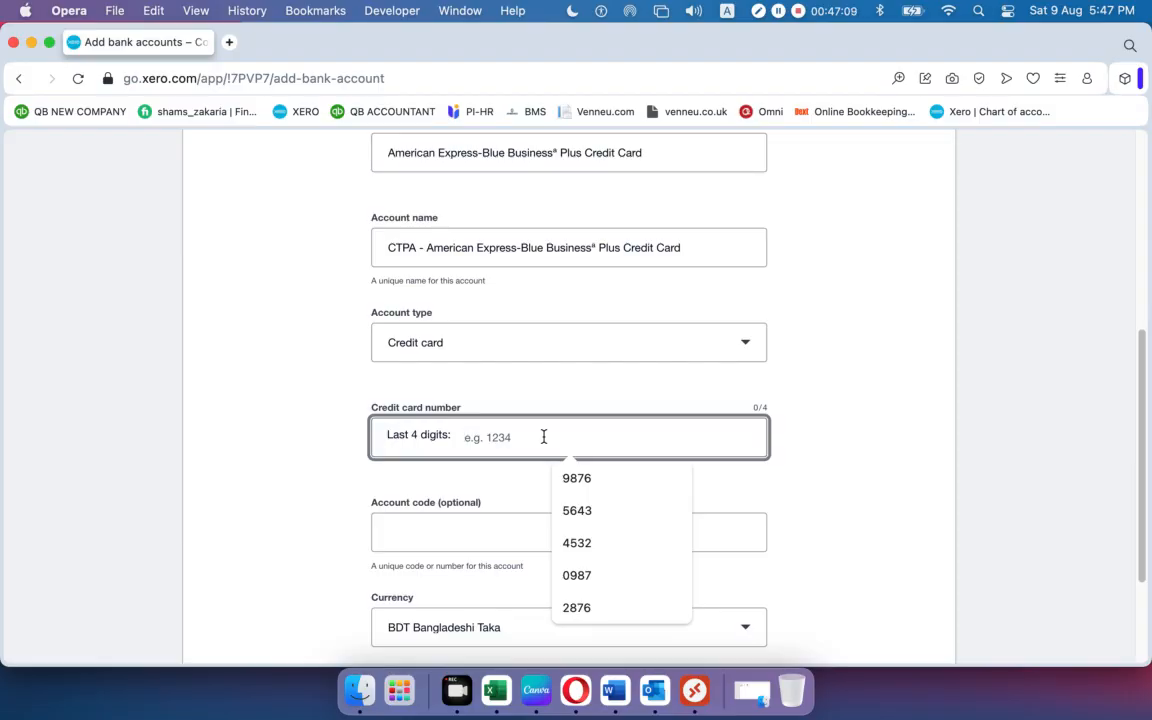
pyautogui.write('6754')
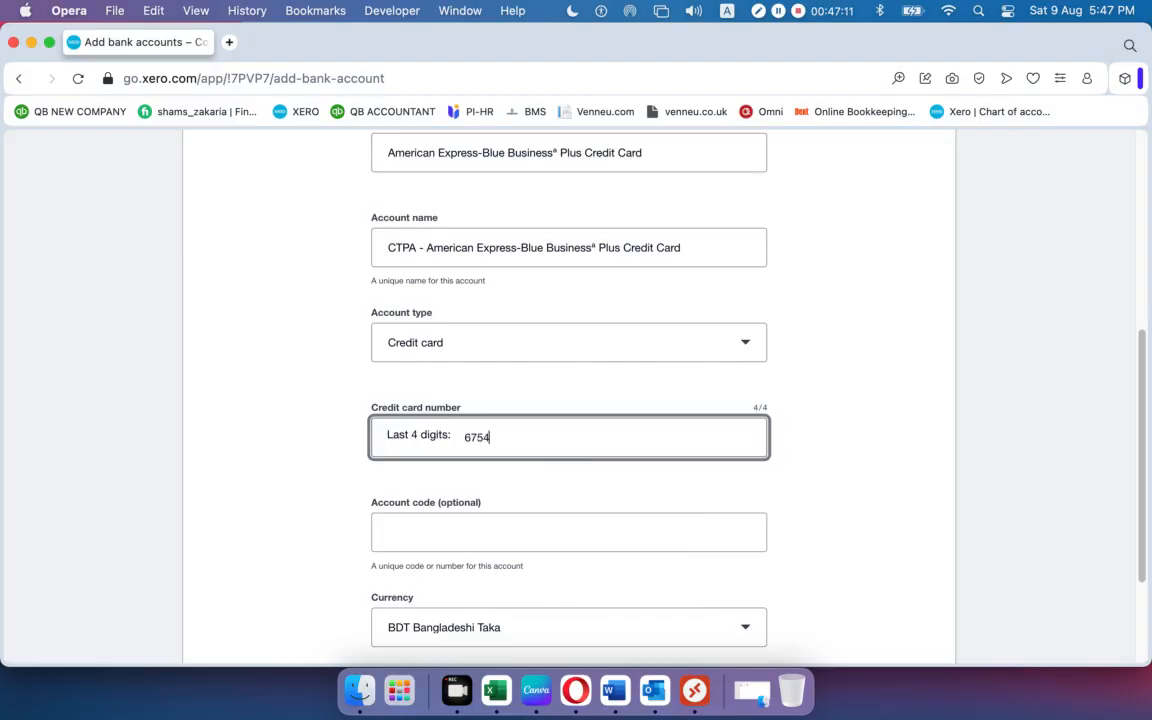
pyautogui.click(455, 532)
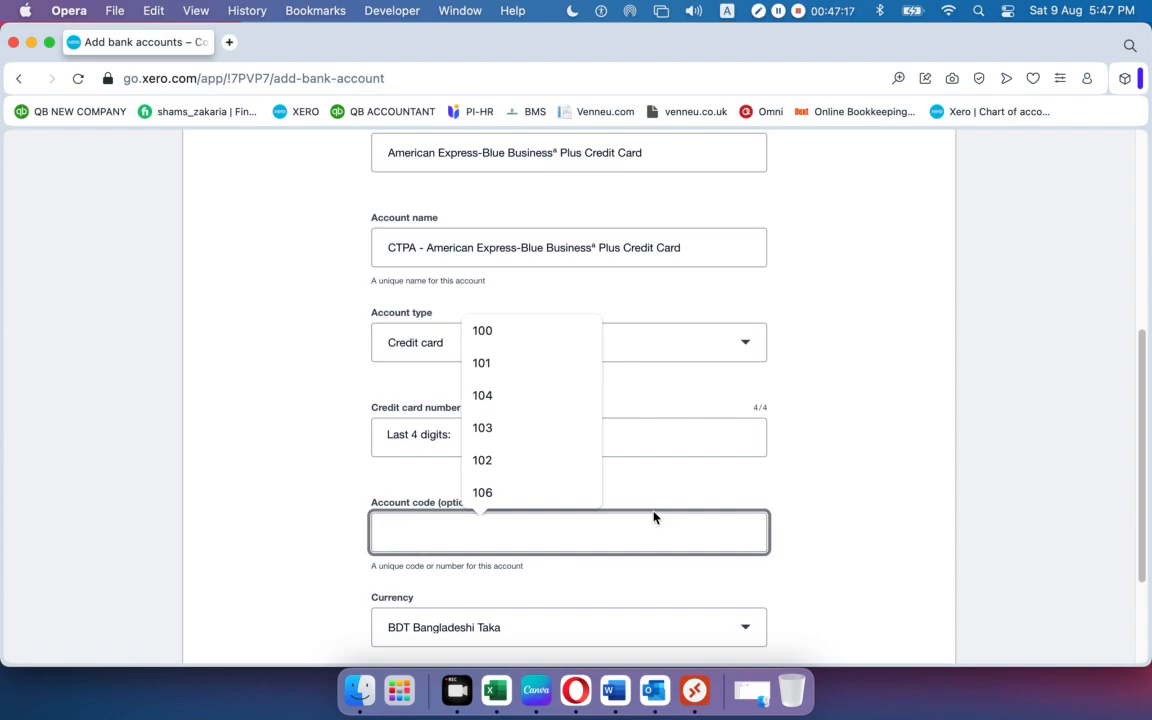
pyautogui.write('101')
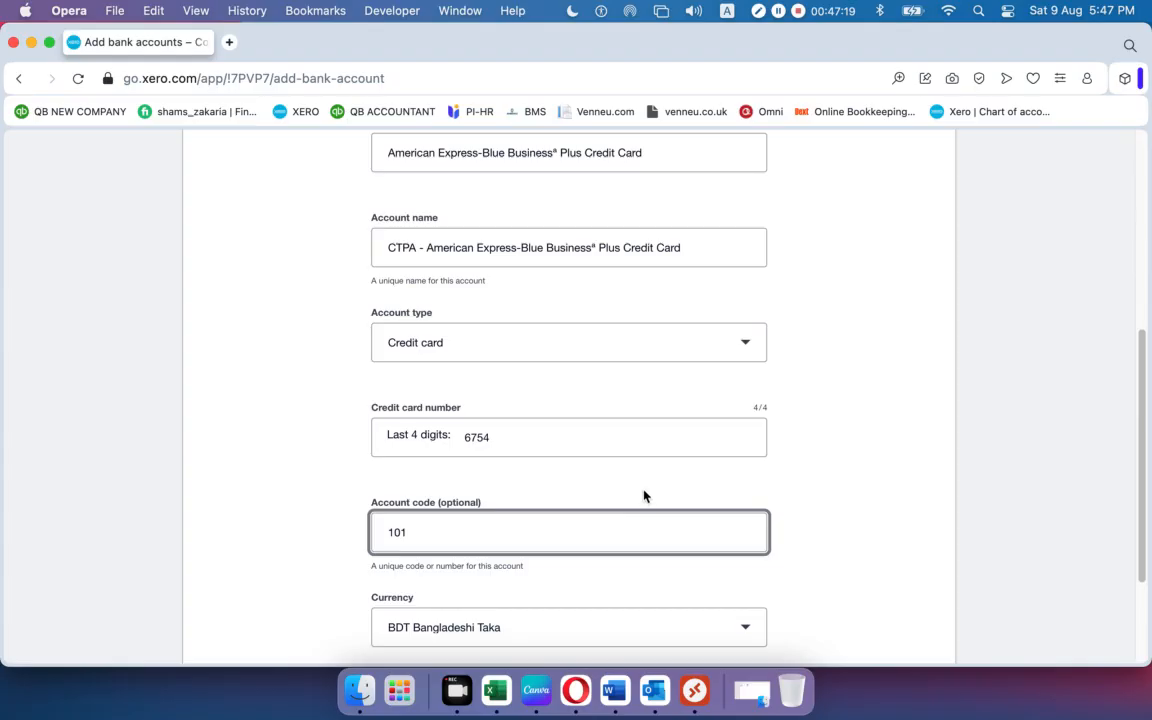
pyautogui.scroll(-3, 643, 496)
pyautogui.click(911, 605)
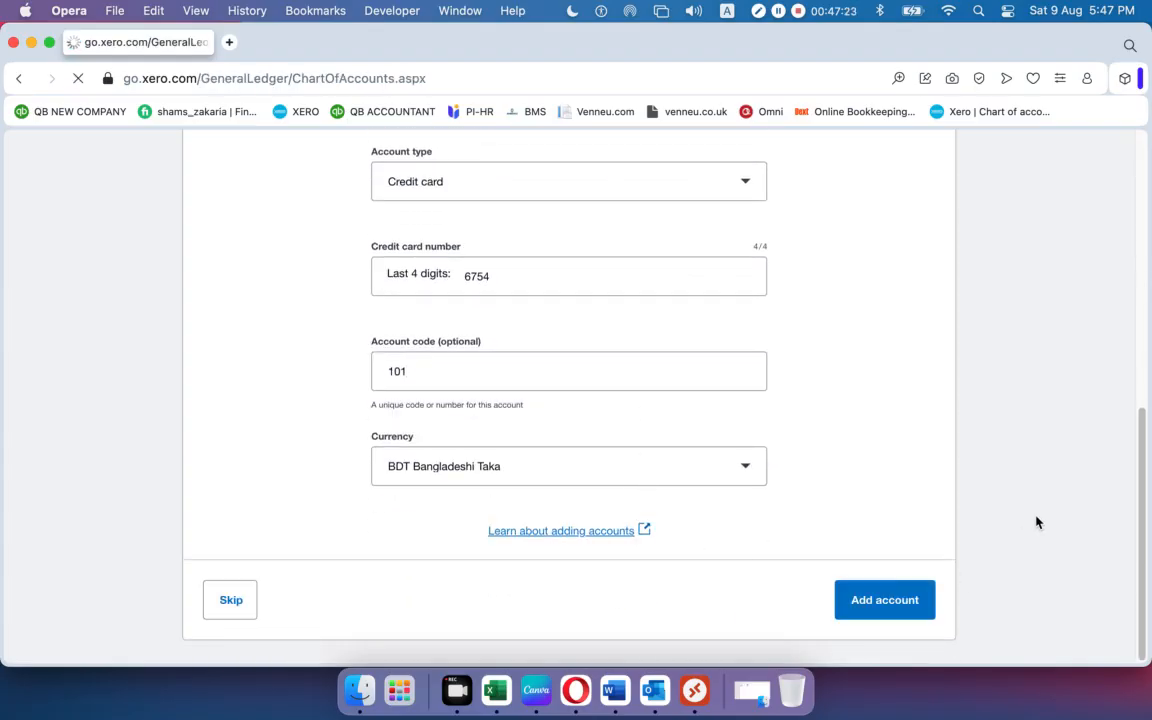
pyautogui.scroll(-1, 620, 489)
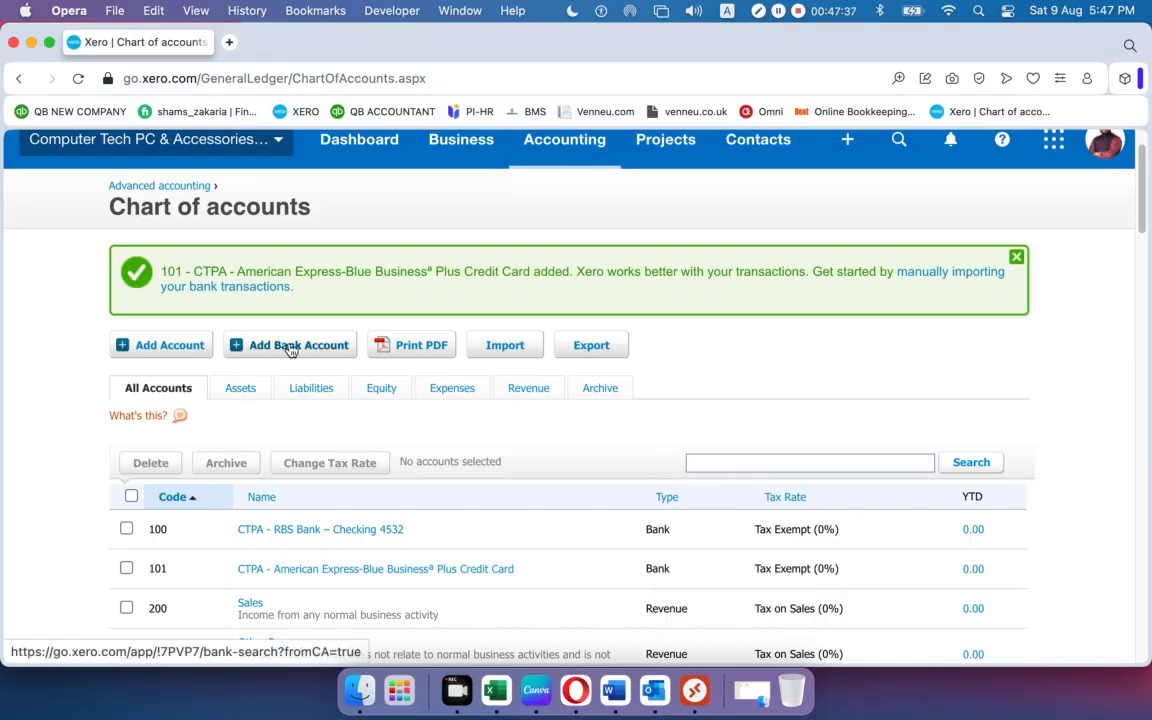
# Open the Add Account dialog from Chart of accounts and review its empty fields.
pyautogui.click(155, 350)
pyautogui.scroll(-5, 392, 352)
pyautogui.scroll(-2, 392, 352)
pyautogui.scroll(4, 391, 350)
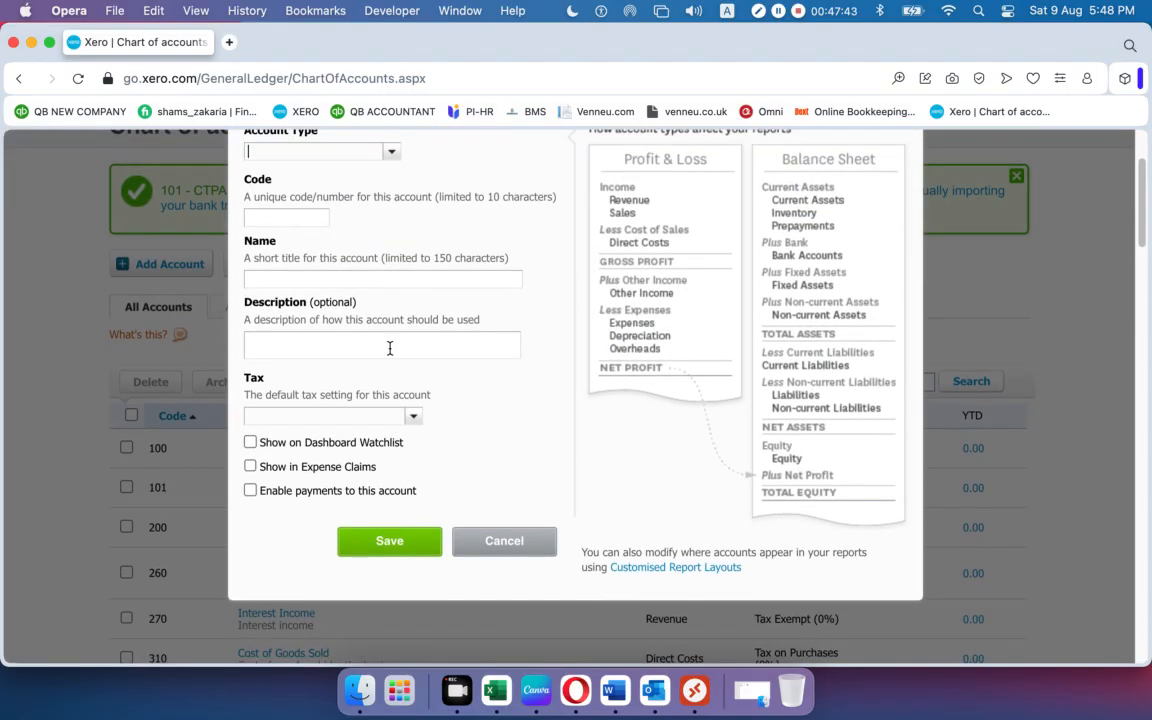
pyautogui.scroll(3, 390, 348)
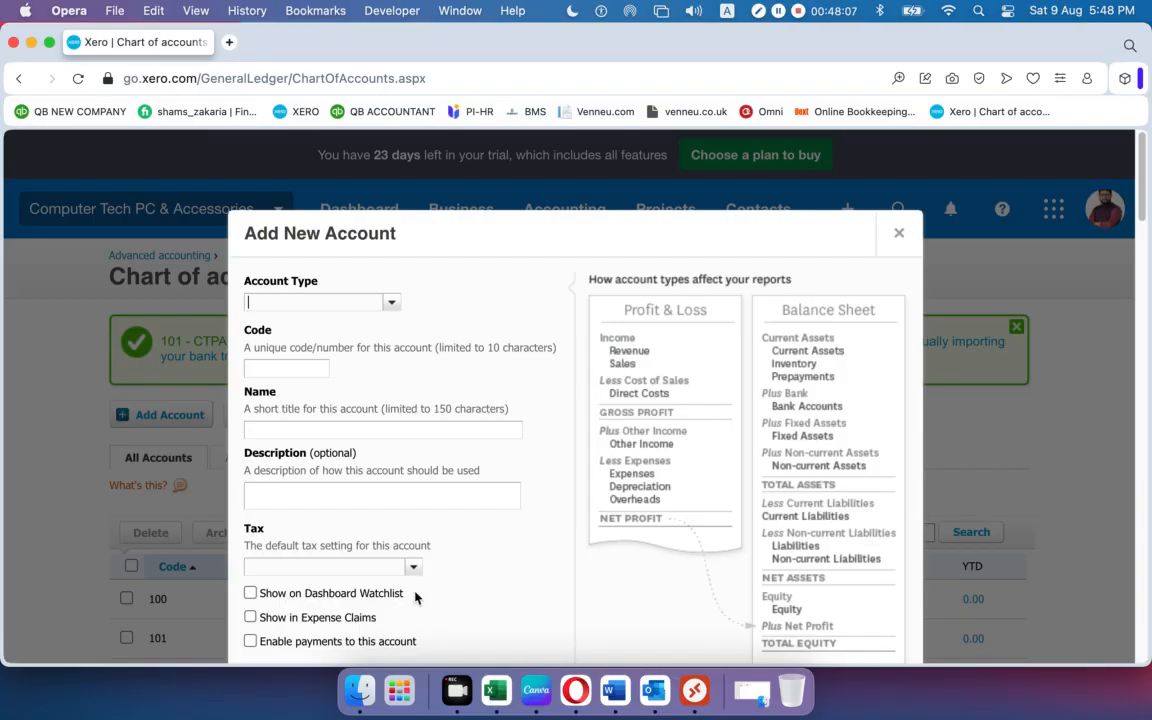
# Copy 'Office Expense' from the Word Expenses list and switch back to Xero's form.
pyautogui.click(619, 697)
pyautogui.scroll(-10, 477, 497)
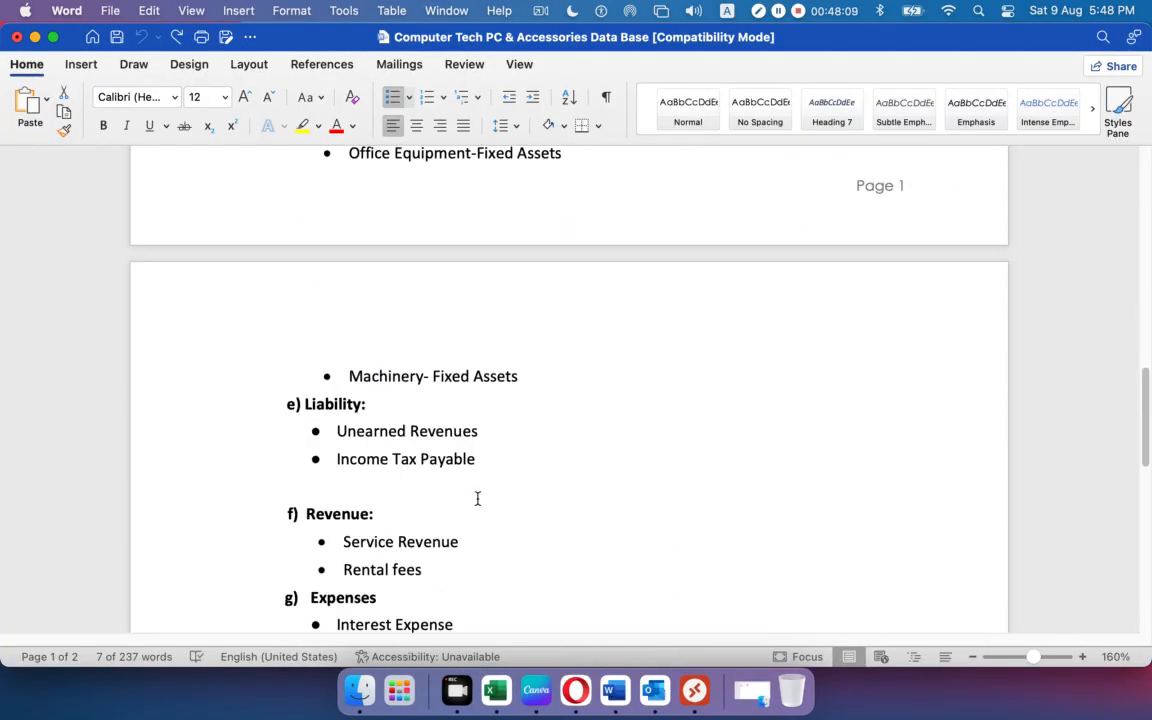
pyautogui.scroll(-3, 477, 497)
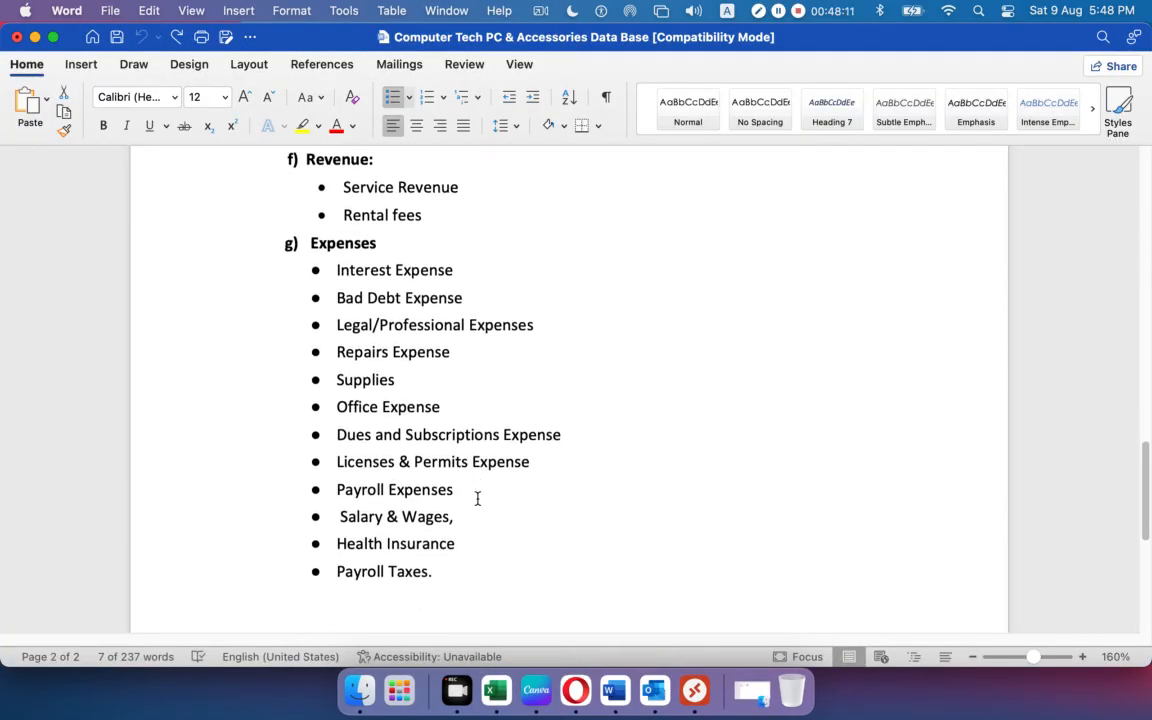
pyautogui.moveTo(272, 374); pyautogui.dragTo(283, 396)
pyautogui.click(462, 410)
pyautogui.moveTo(427, 406); pyautogui.dragTo(356, 408)
pyautogui.press('super+Tab')
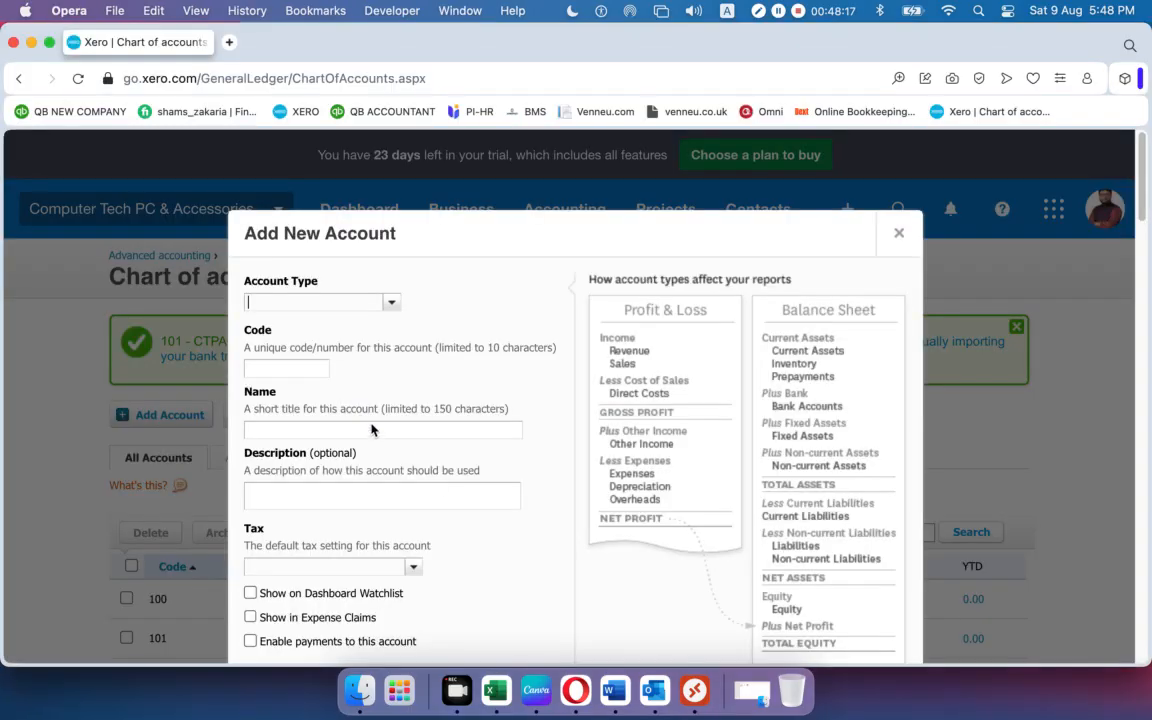
pyautogui.press('super+Tab')
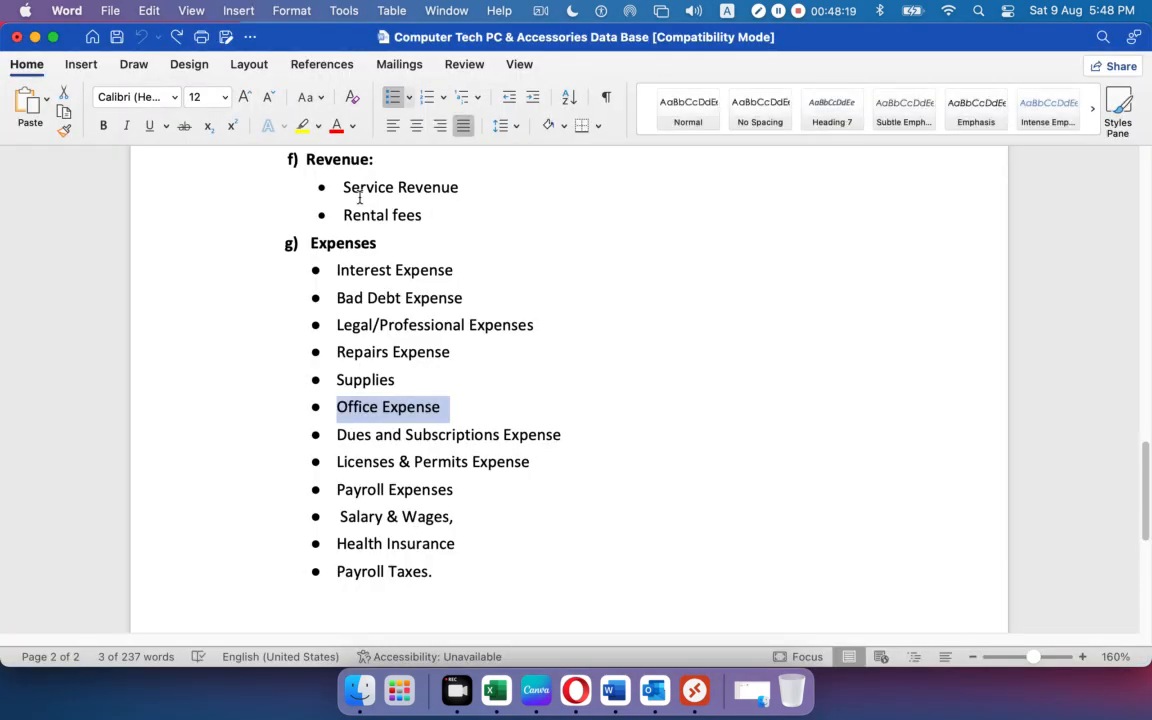
pyautogui.moveTo(386, 244); pyautogui.dragTo(288, 244)
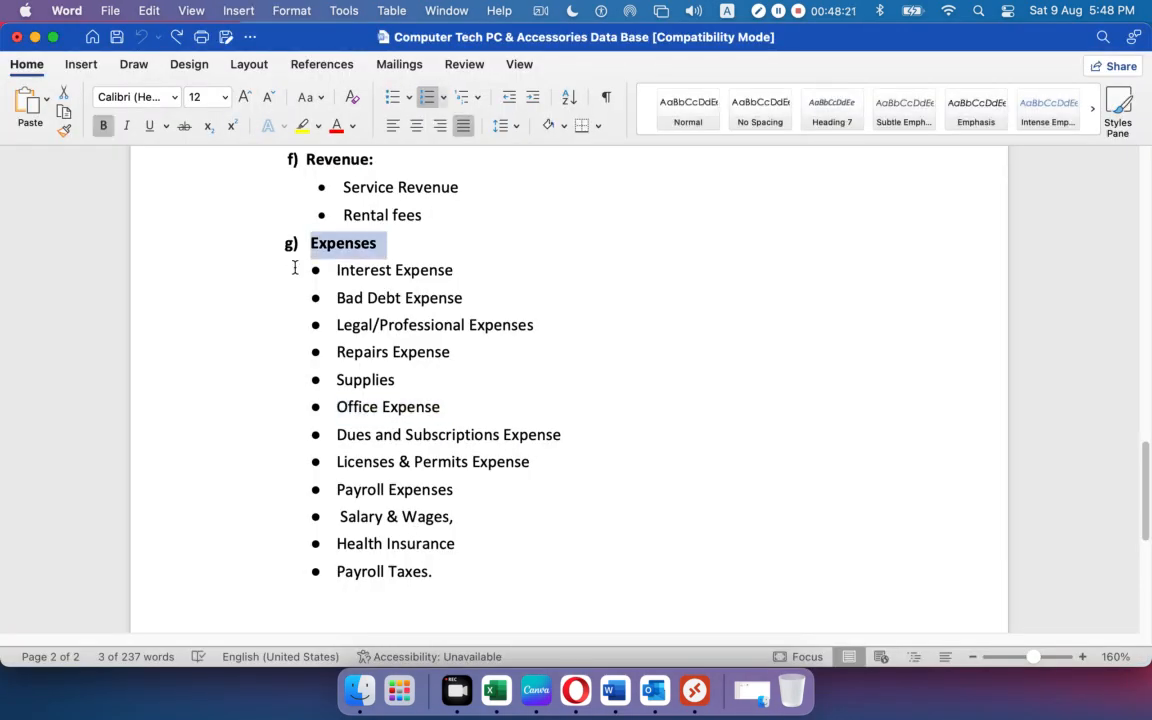
pyautogui.press('super+Tab')
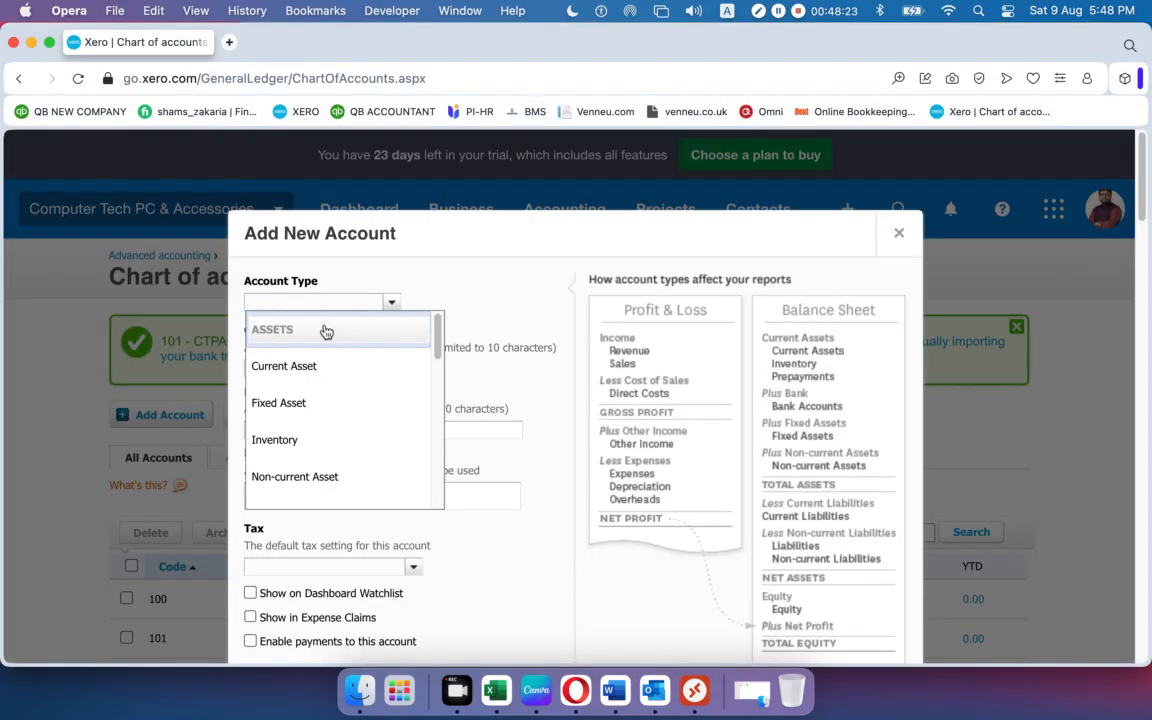
# Set the new account's type to Expense, so tax defaults to Tax on Purchases (0%).
pyautogui.write('e')
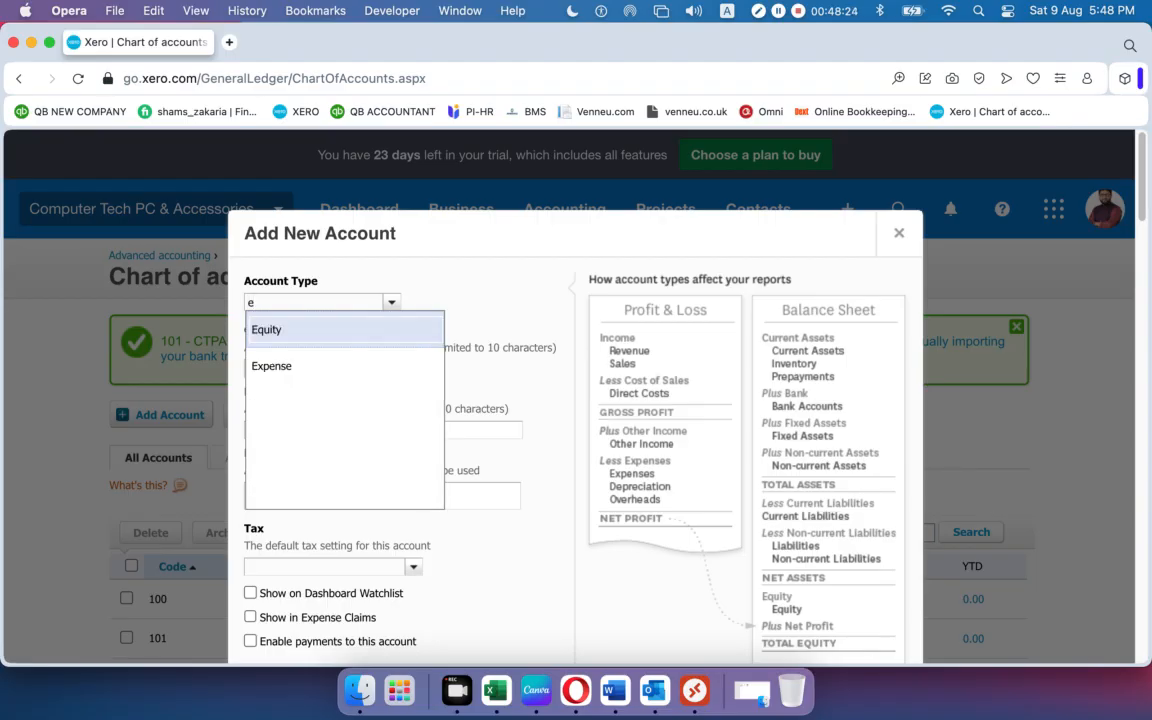
pyautogui.click(275, 366)
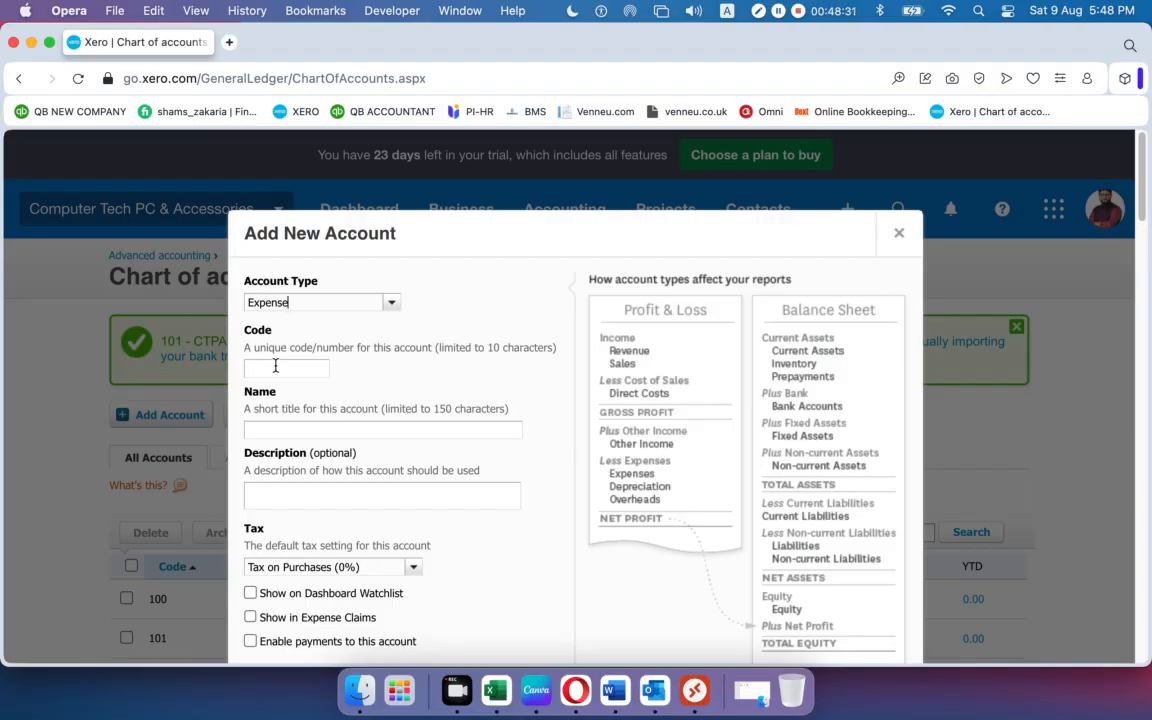
pyautogui.click(275, 366)
pyautogui.rightClick(153, 45)
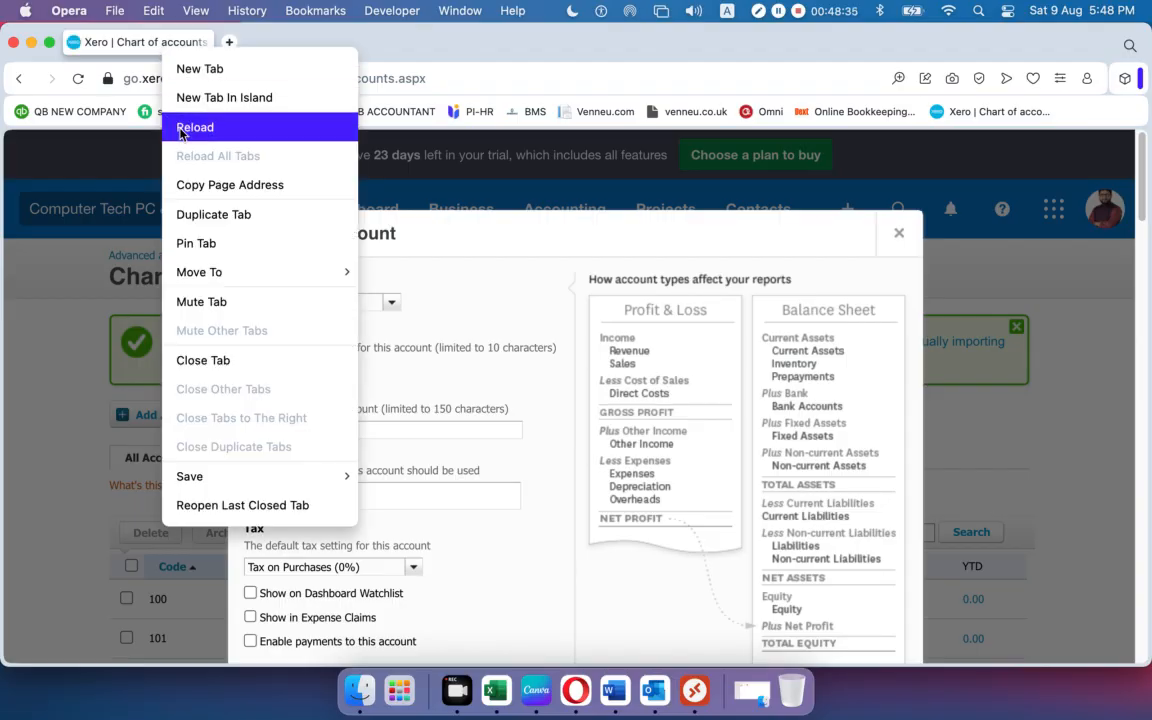
# Duplicate the Xero tab and list the expense accounts, from 310 Cost of Goods Sold onward.
pyautogui.click(182, 214)
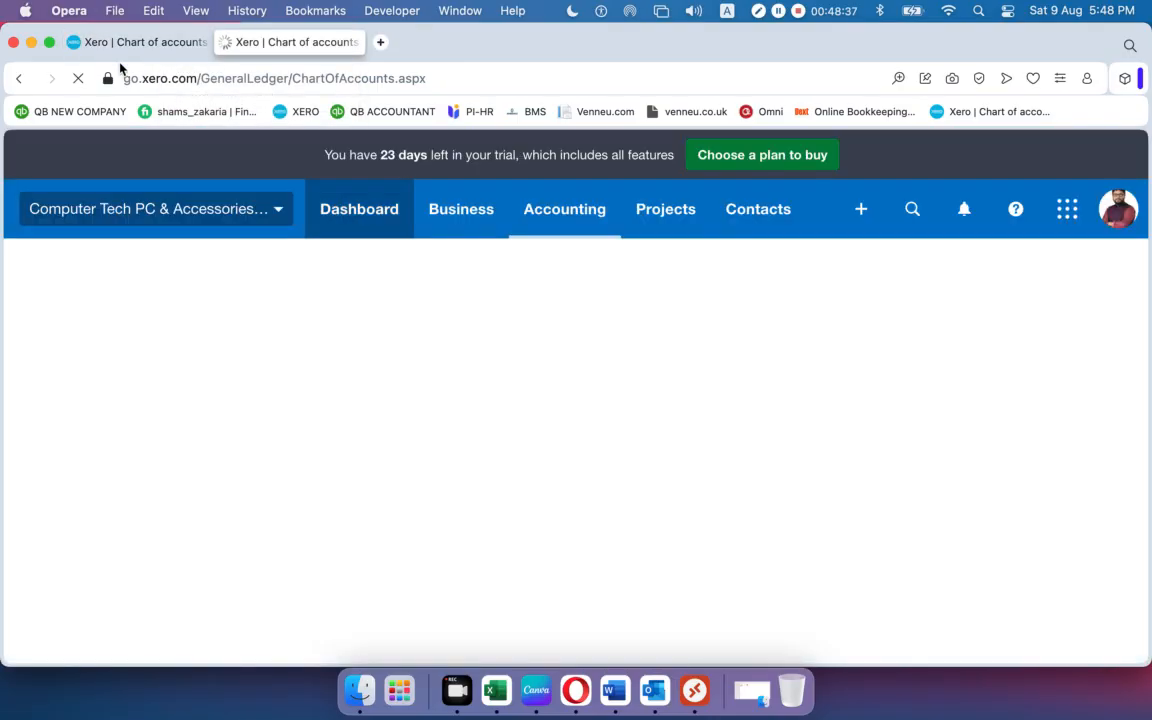
pyautogui.click(160, 42)
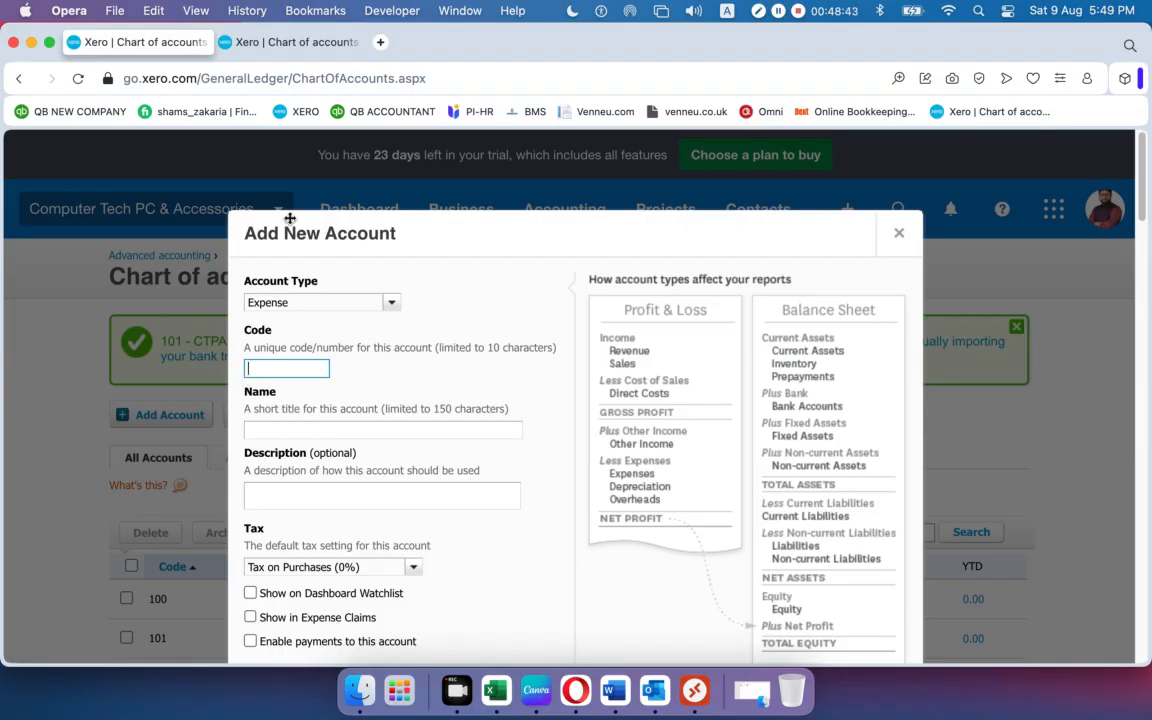
pyautogui.click(272, 43)
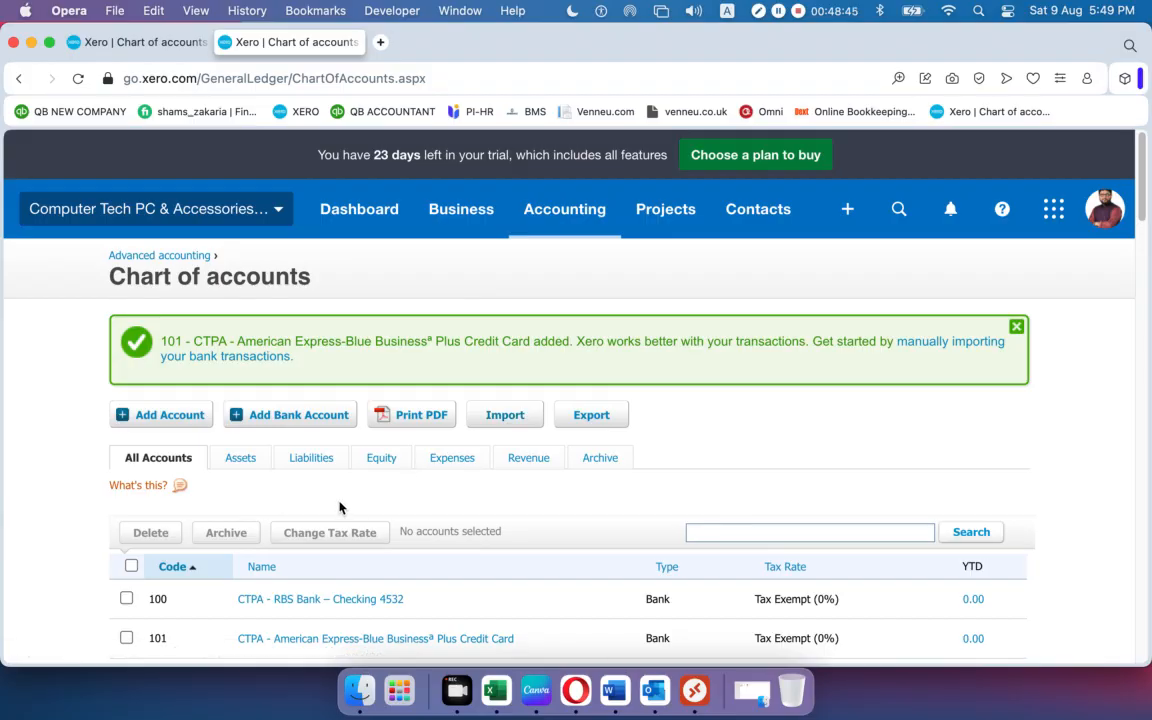
pyautogui.click(454, 463)
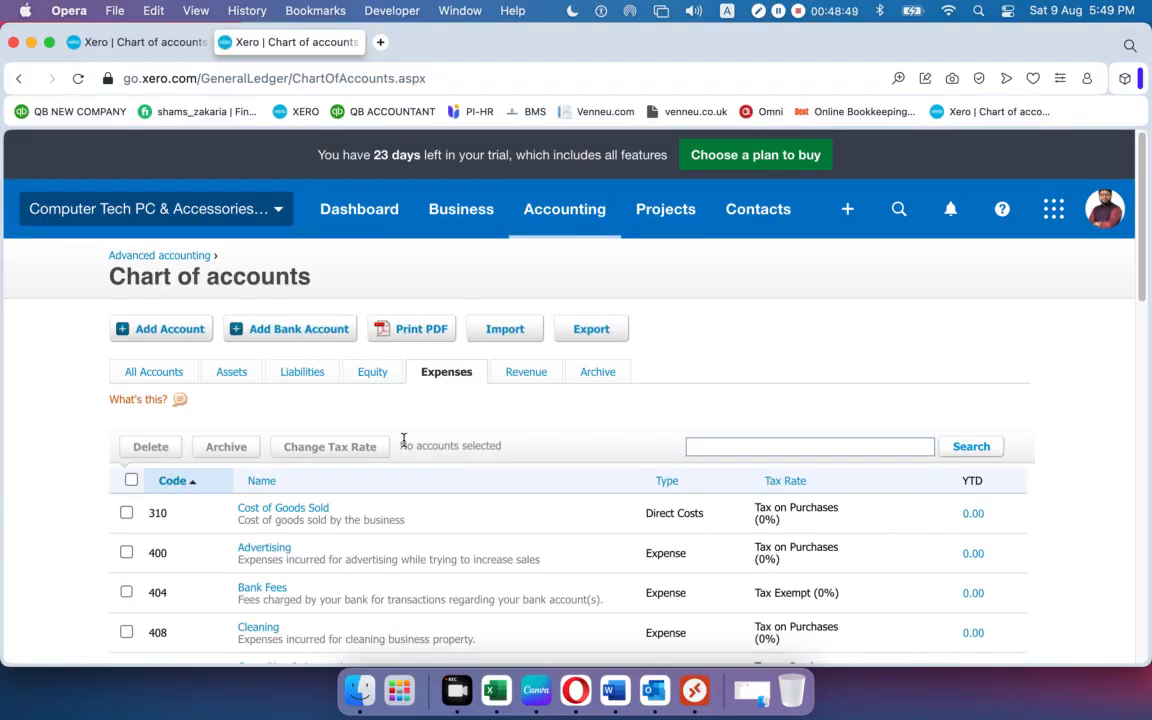
pyautogui.scroll(-5, 403, 440)
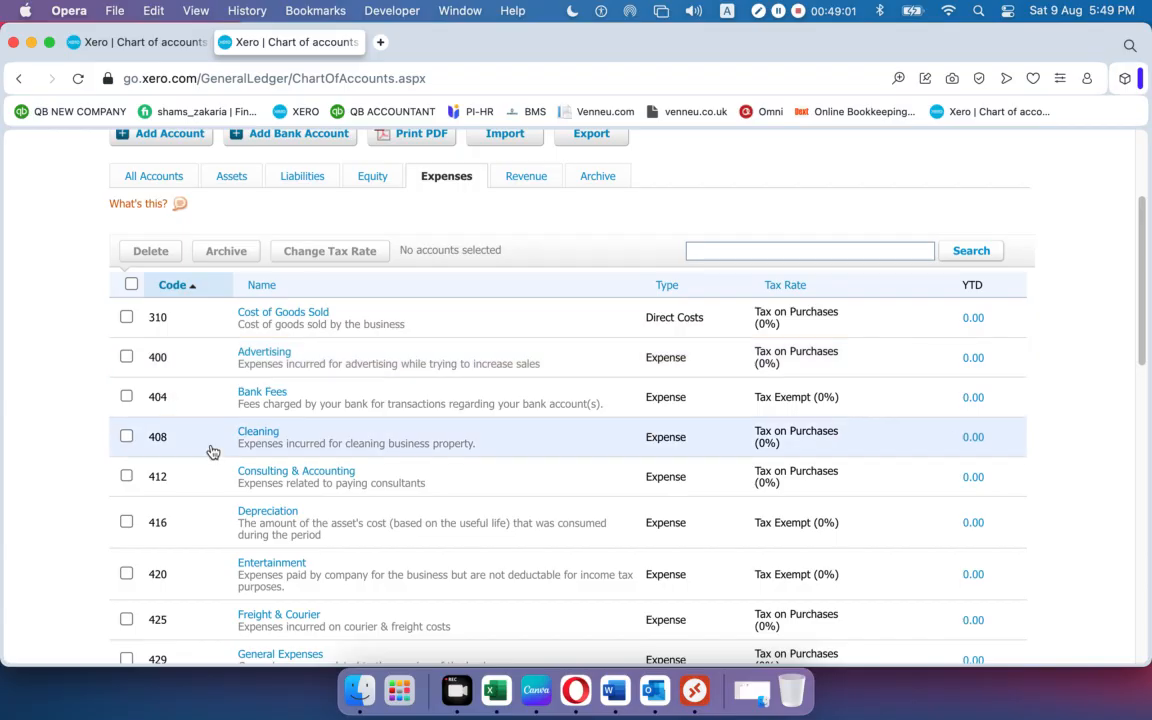
pyautogui.click(155, 44)
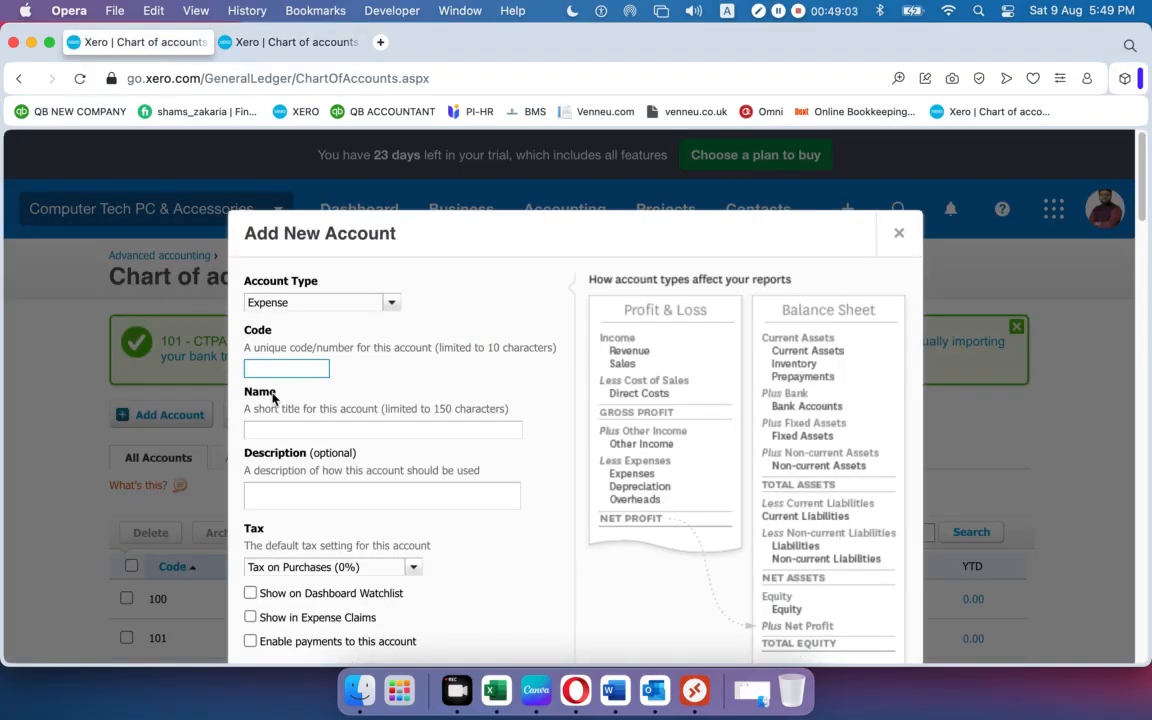
pyautogui.write('2')
pyautogui.press('BackSpace')
pyautogui.write('310')
pyautogui.click(356, 388)
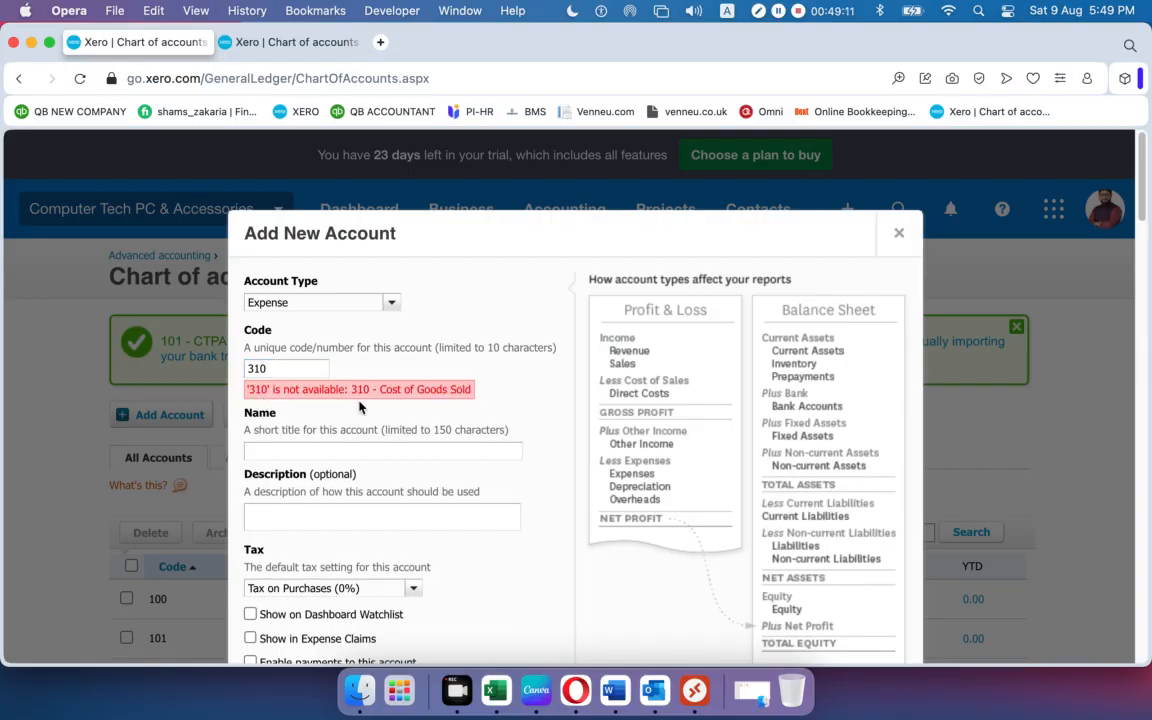
pyautogui.click(306, 368)
pyautogui.press('BackSpace')
pyautogui.write('1')
pyautogui.click(506, 401)
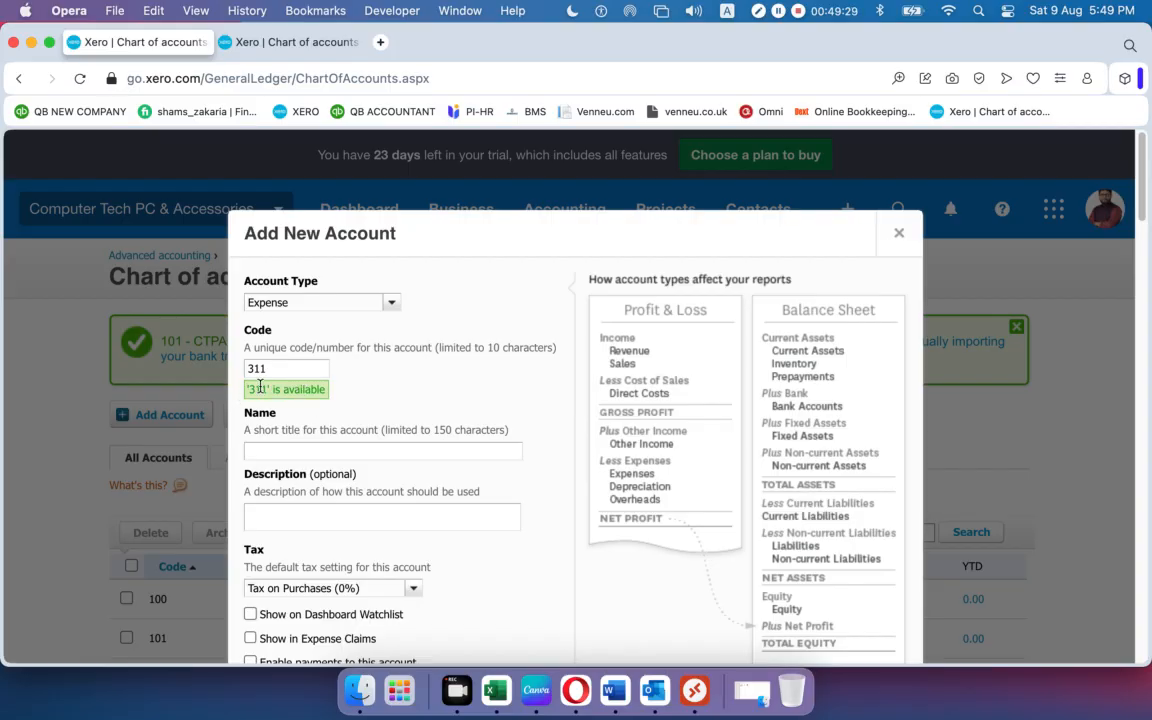
pyautogui.scroll(-1, 276, 405)
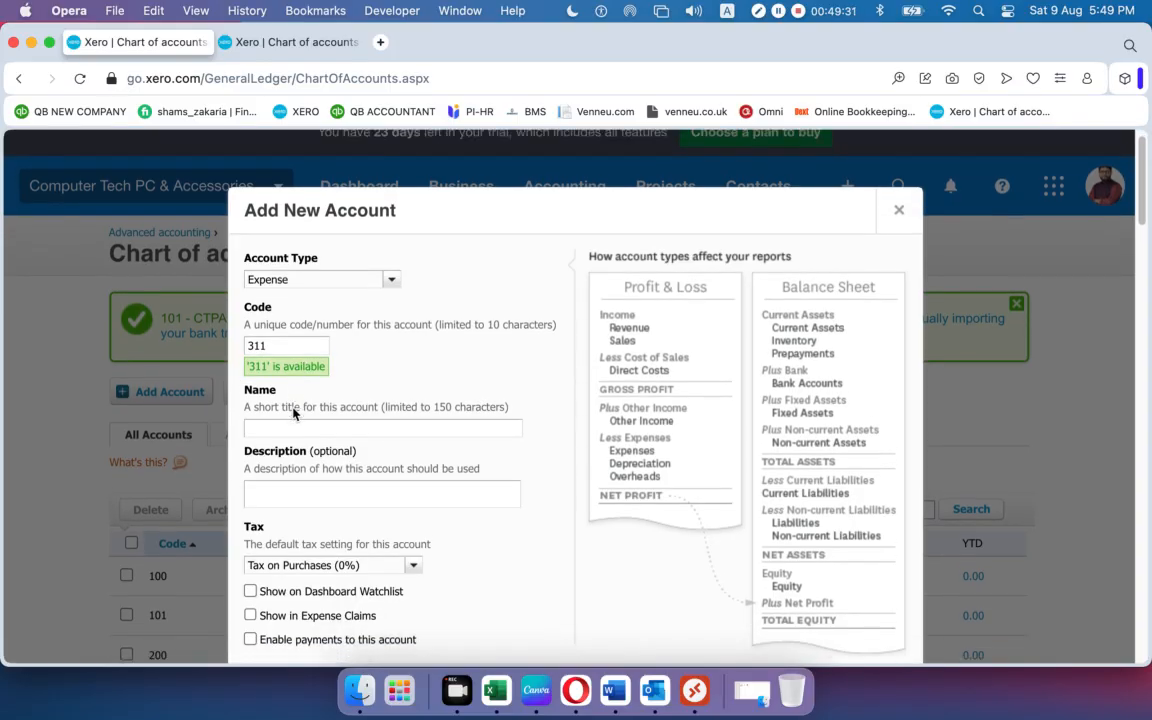
pyautogui.click(292, 428)
pyautogui.write('•\tOffice Expense')
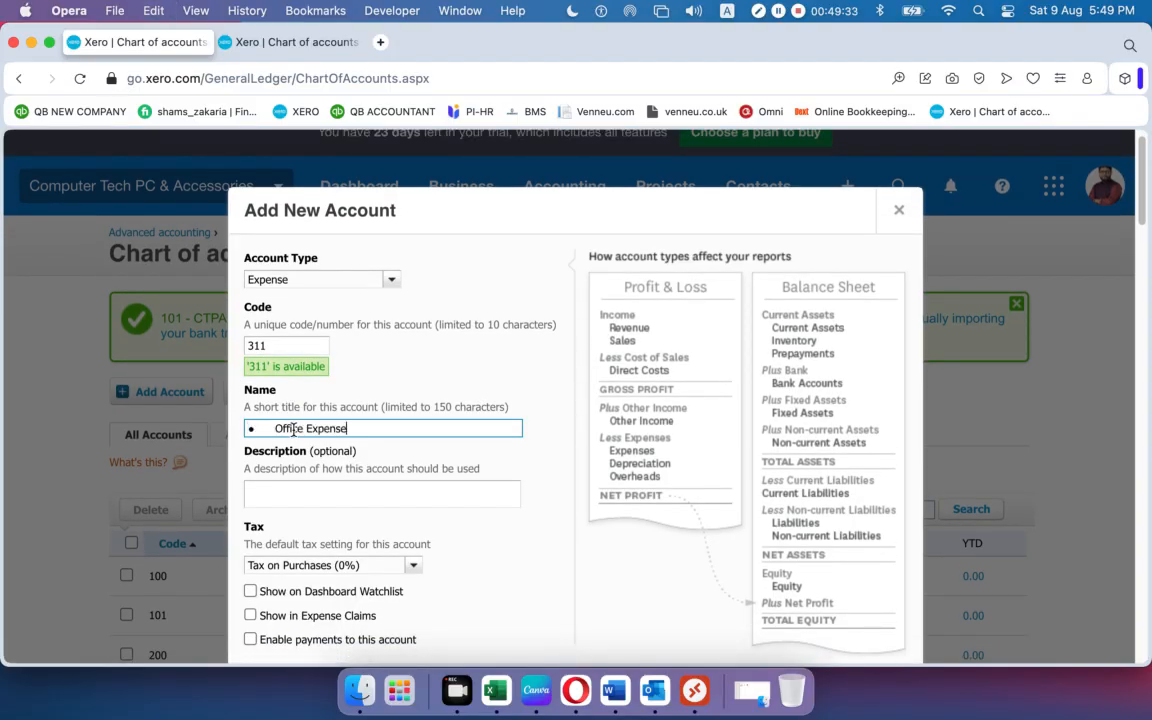
pyautogui.press('BackSpace')
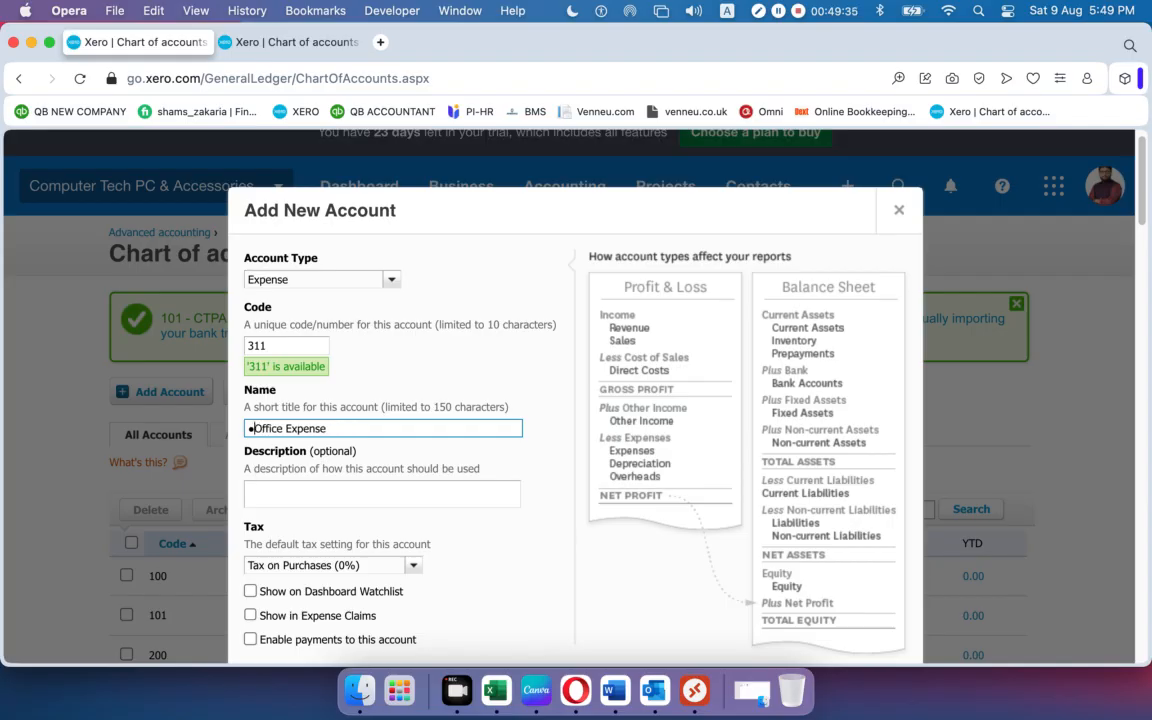
pyautogui.press('BackSpace')
pyautogui.scroll(-3, 274, 350)
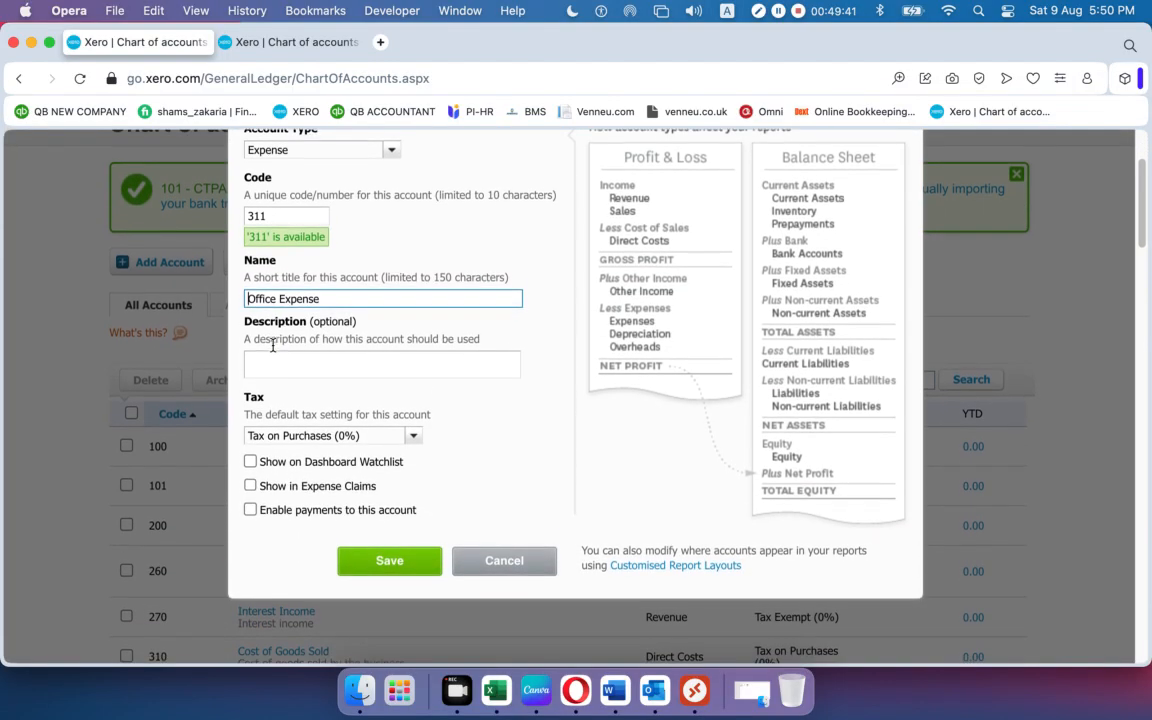
pyautogui.click(278, 354)
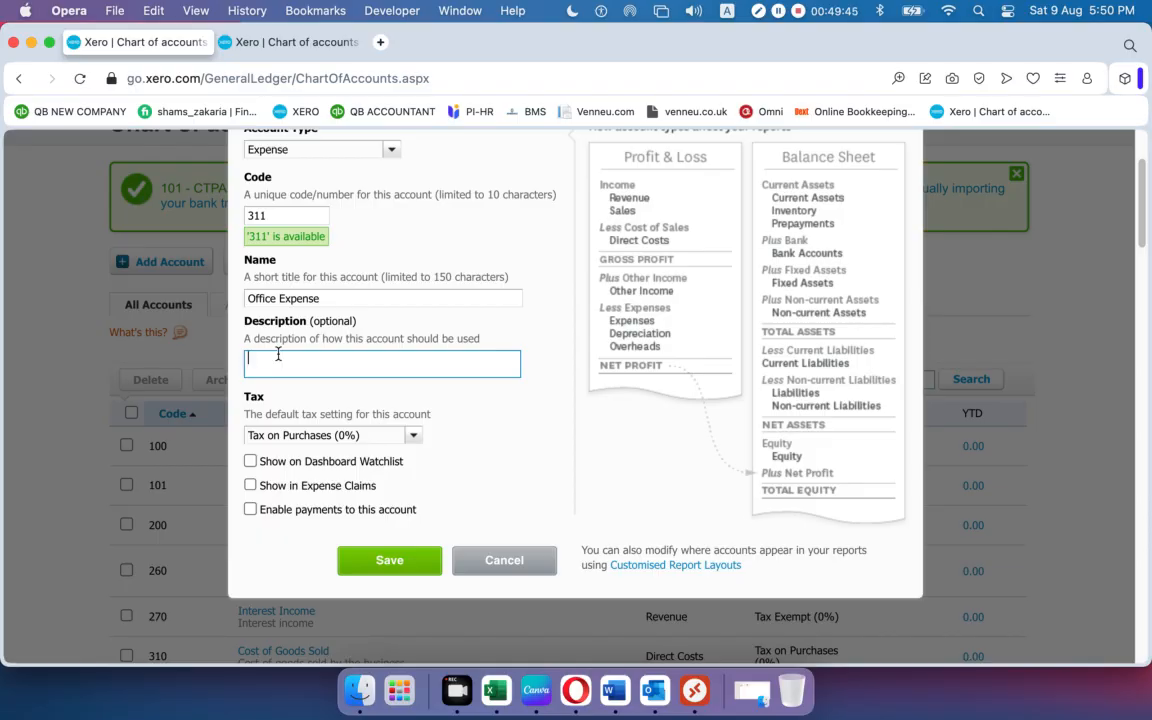
pyautogui.click(306, 45)
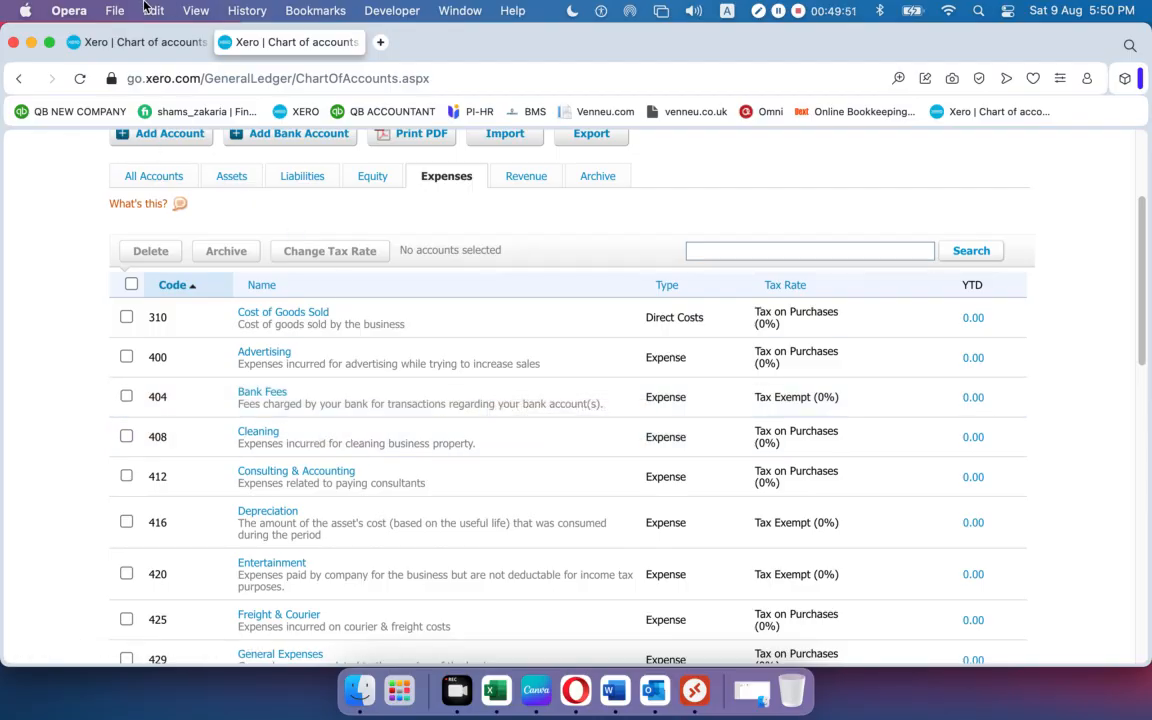
pyautogui.click(127, 43)
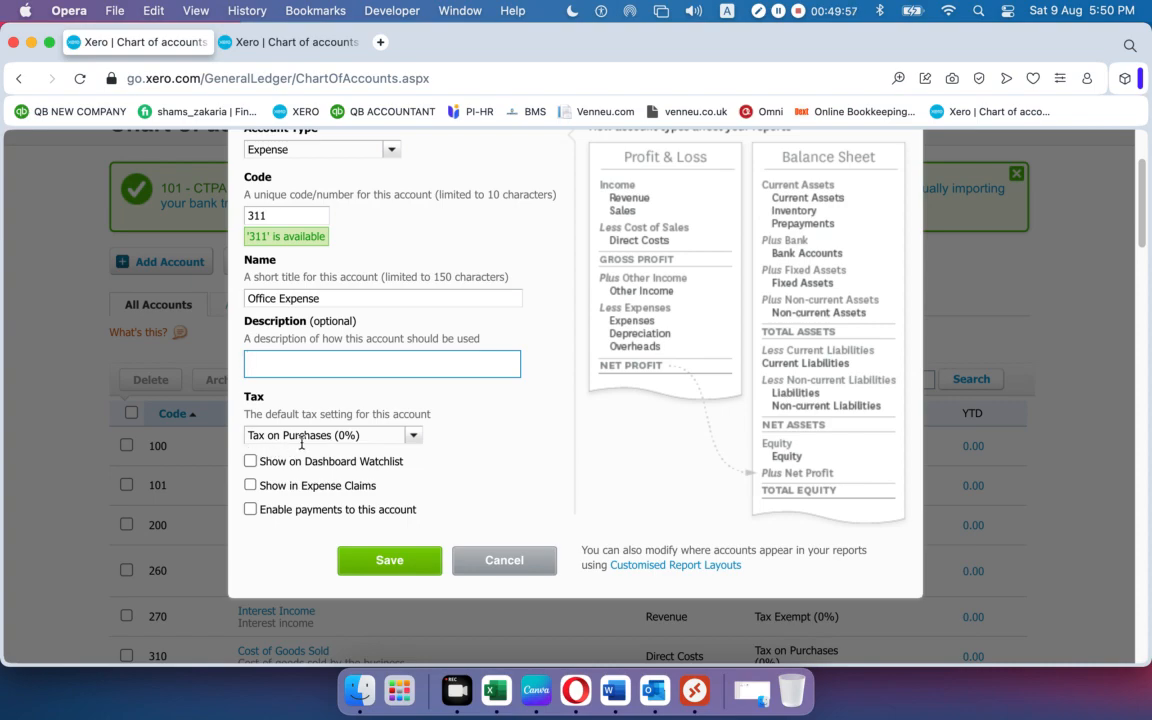
pyautogui.scroll(2, 396, 487)
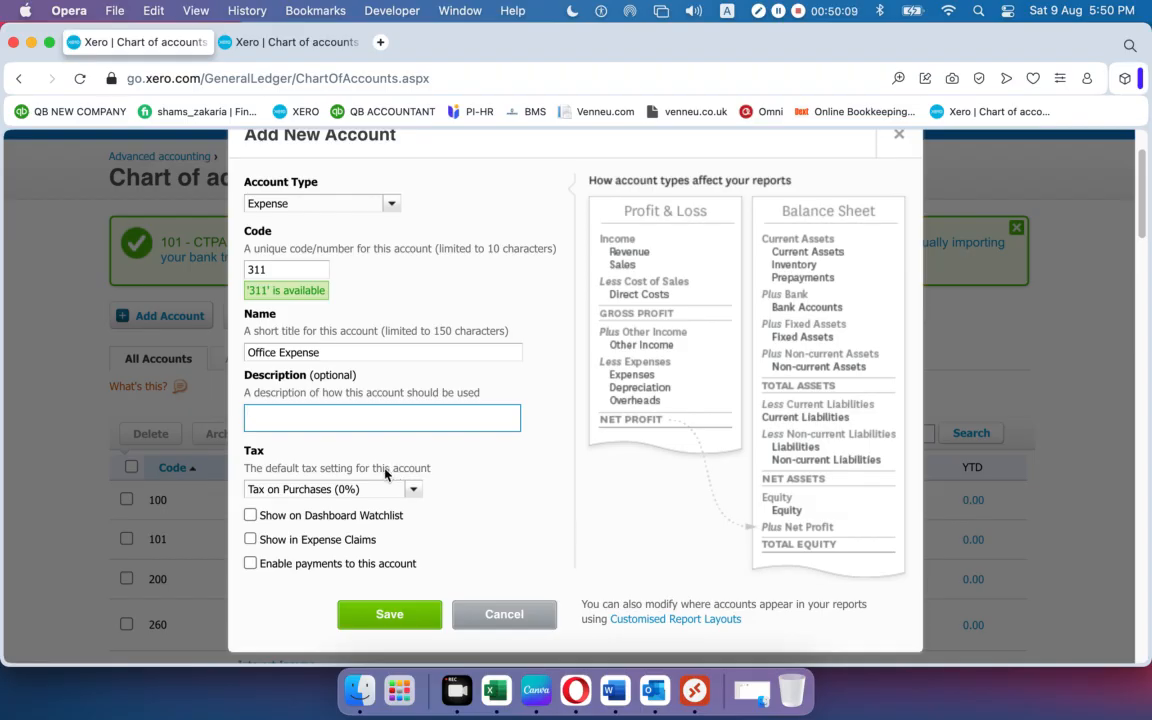
pyautogui.scroll(1, 343, 490)
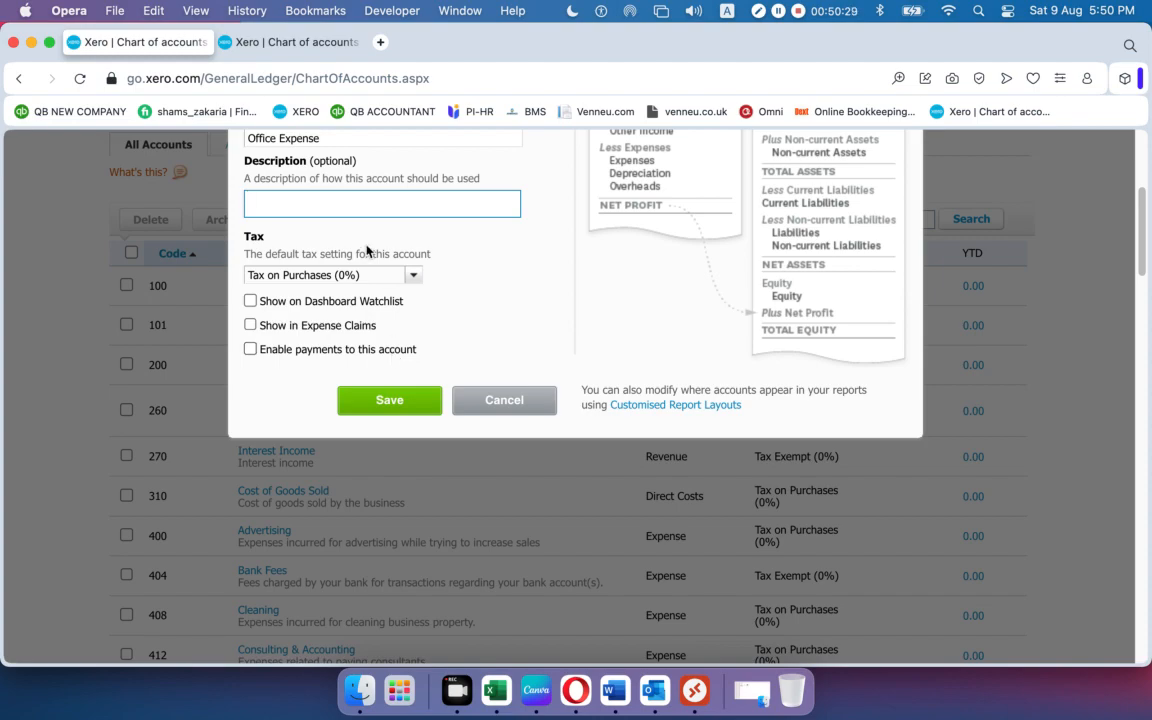
# Try Sales Tax 10%, then set the account's tax back to Tax on Purchases (0%).
pyautogui.click(414, 276)
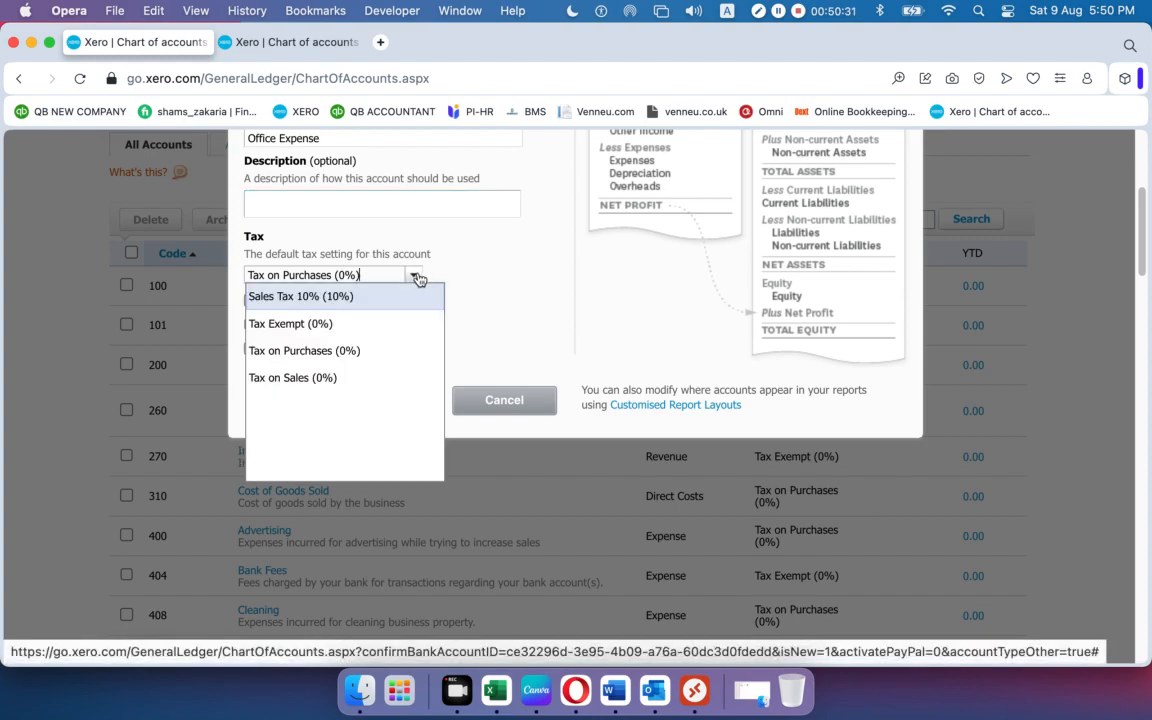
pyautogui.click(480, 277)
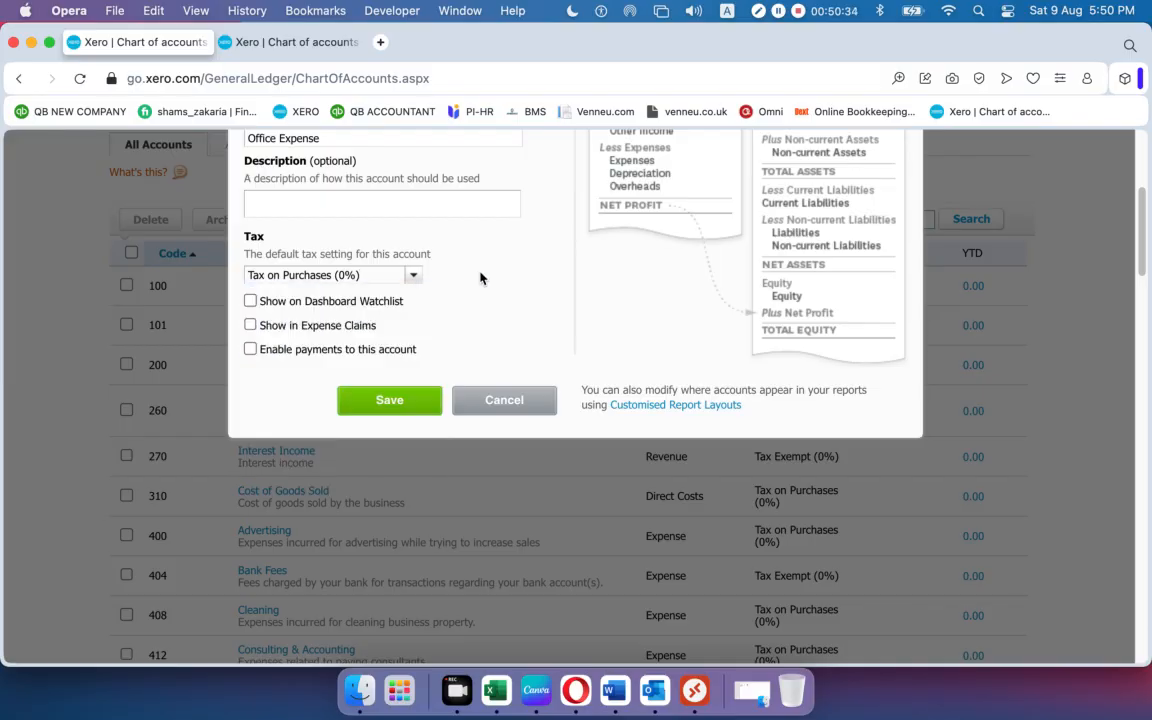
pyautogui.click(416, 277)
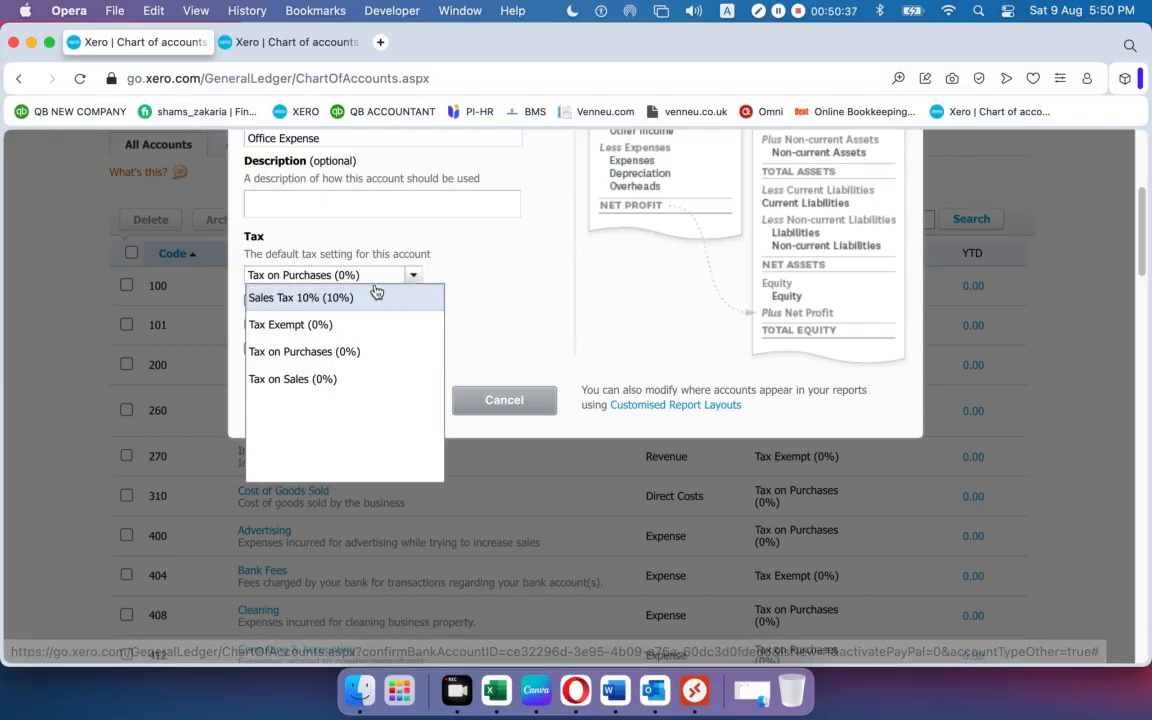
pyautogui.click(285, 298)
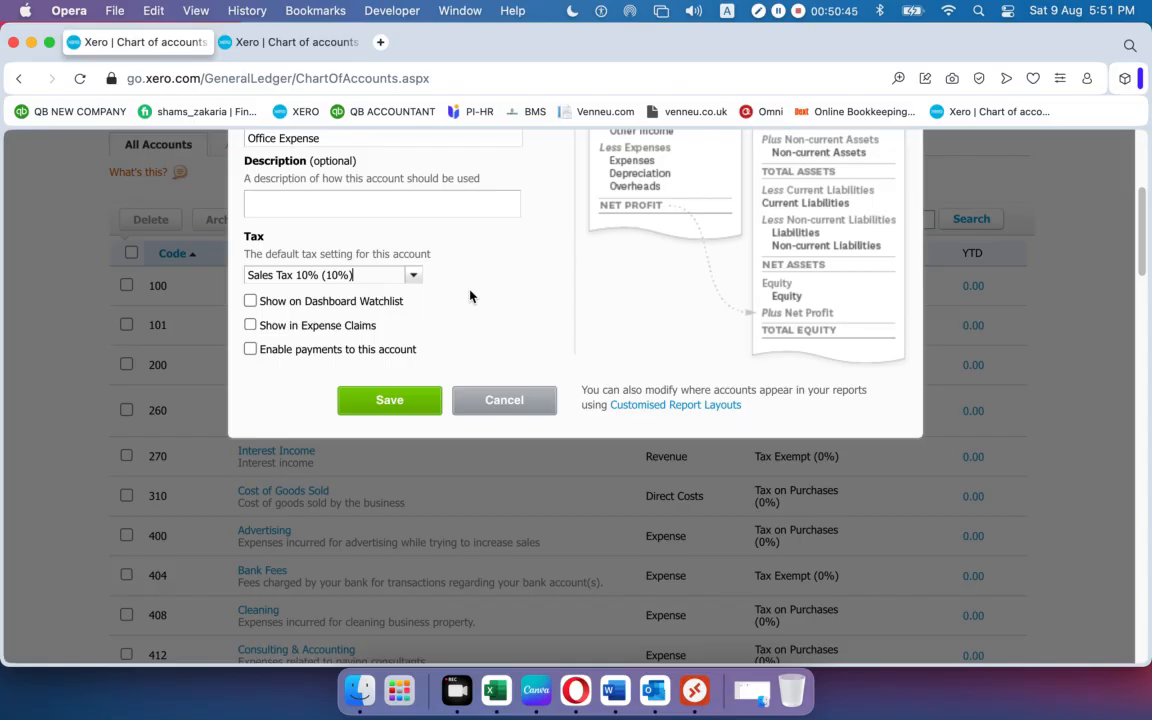
pyautogui.click(413, 275)
pyautogui.click(354, 352)
# Turn on Show on Dashboard Watchlist for the Office Expense account.
pyautogui.scroll(-6, 345, 291)
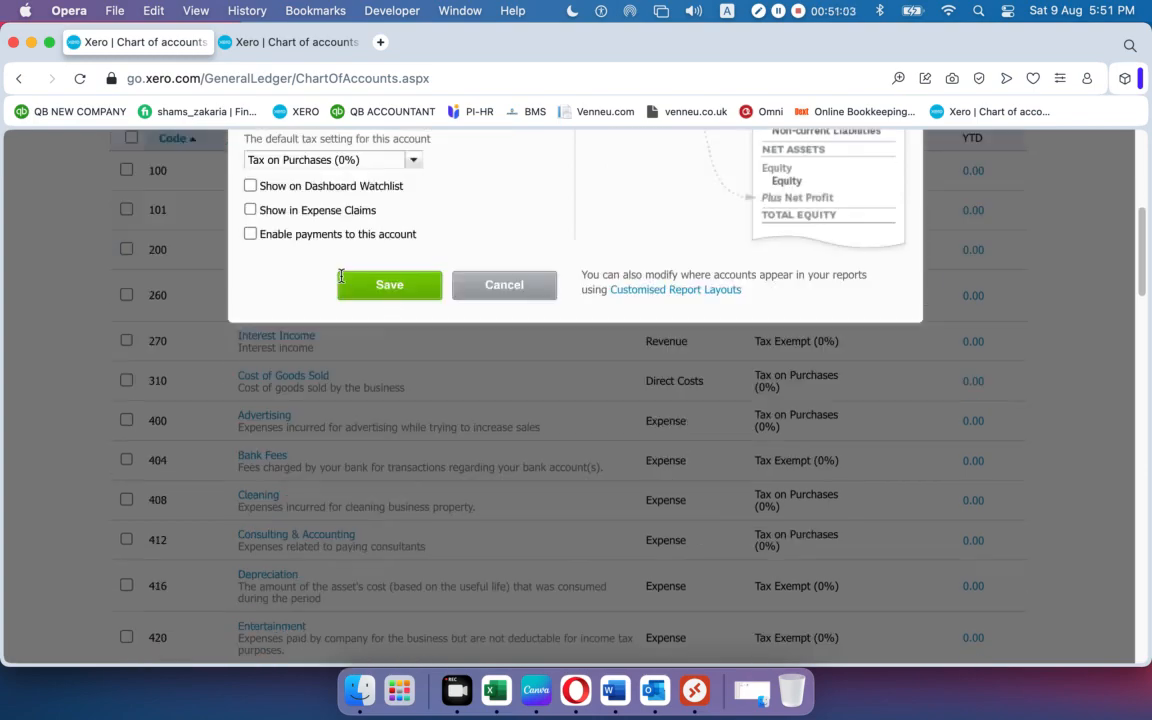
pyautogui.scroll(9, 342, 284)
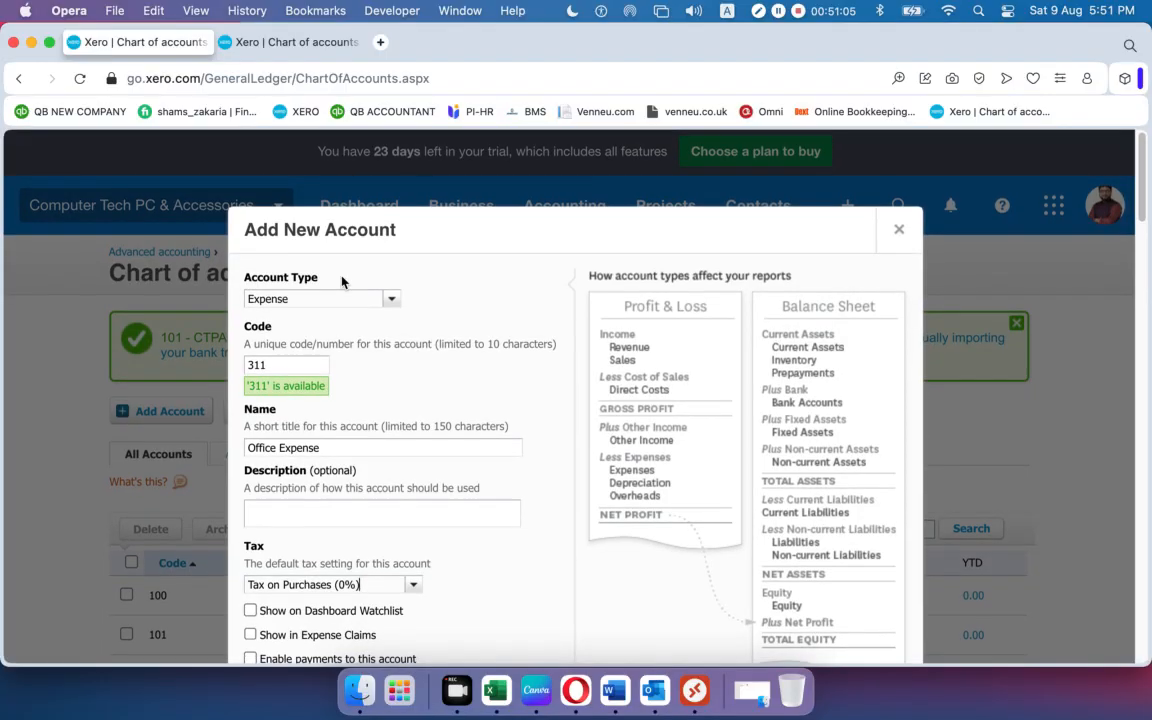
pyautogui.scroll(-3, 342, 282)
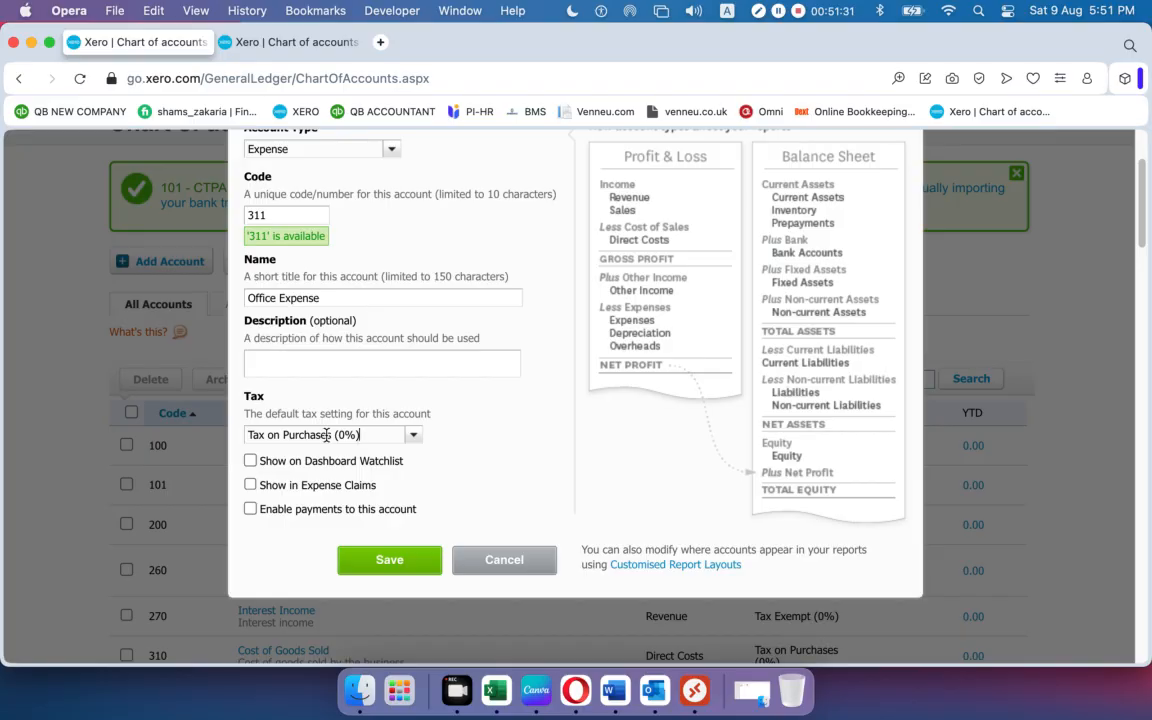
pyautogui.click(251, 461)
# Save the account and find 311 Office Expense in the chart with YTD 0.00.
pyautogui.click(379, 563)
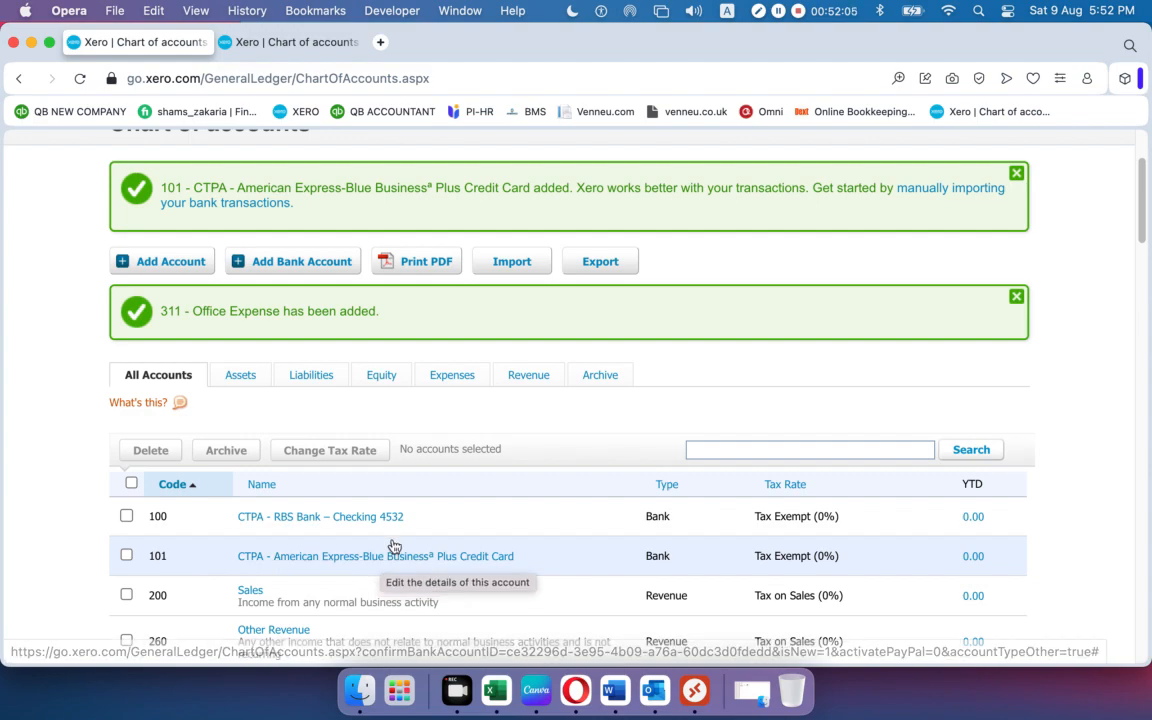
pyautogui.scroll(-4, 395, 541)
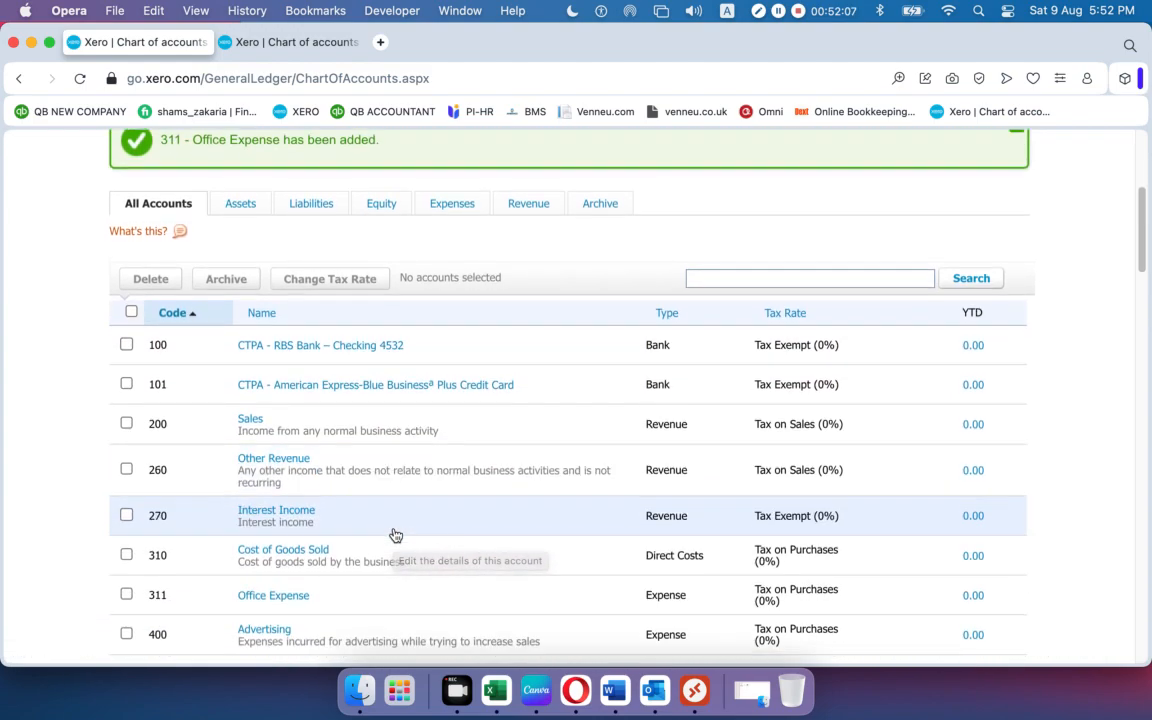
pyautogui.scroll(-1, 395, 536)
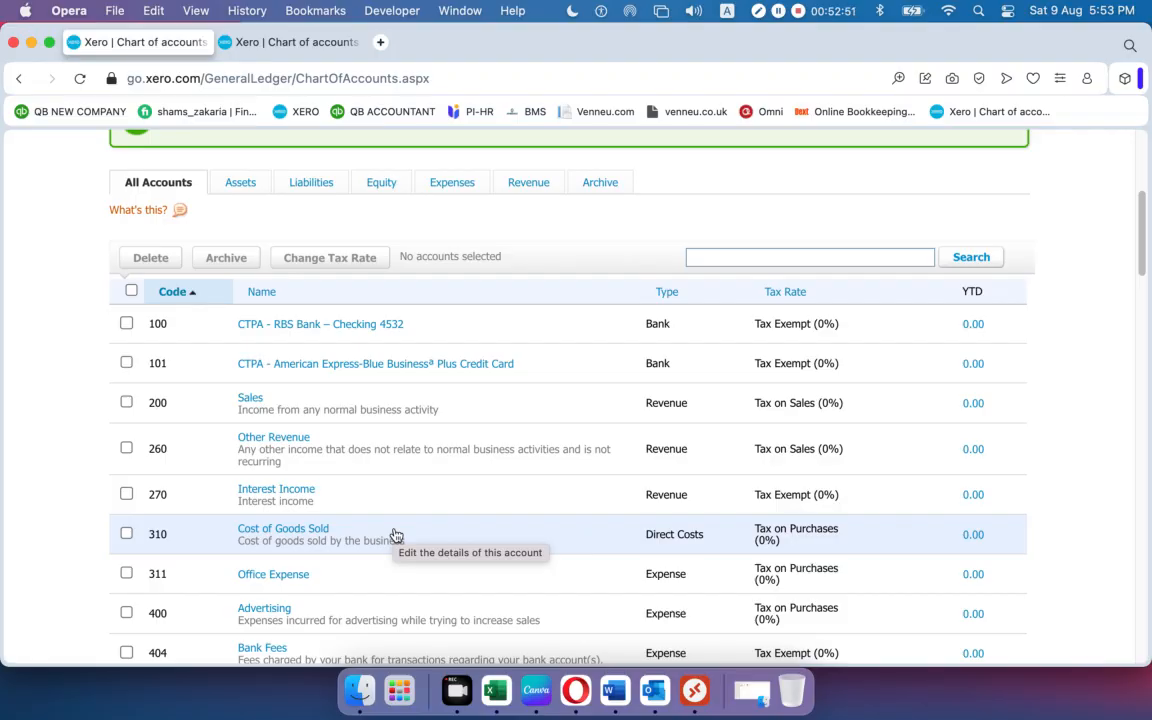
pyautogui.scroll(-7, 395, 535)
pyautogui.scroll(9, 395, 535)
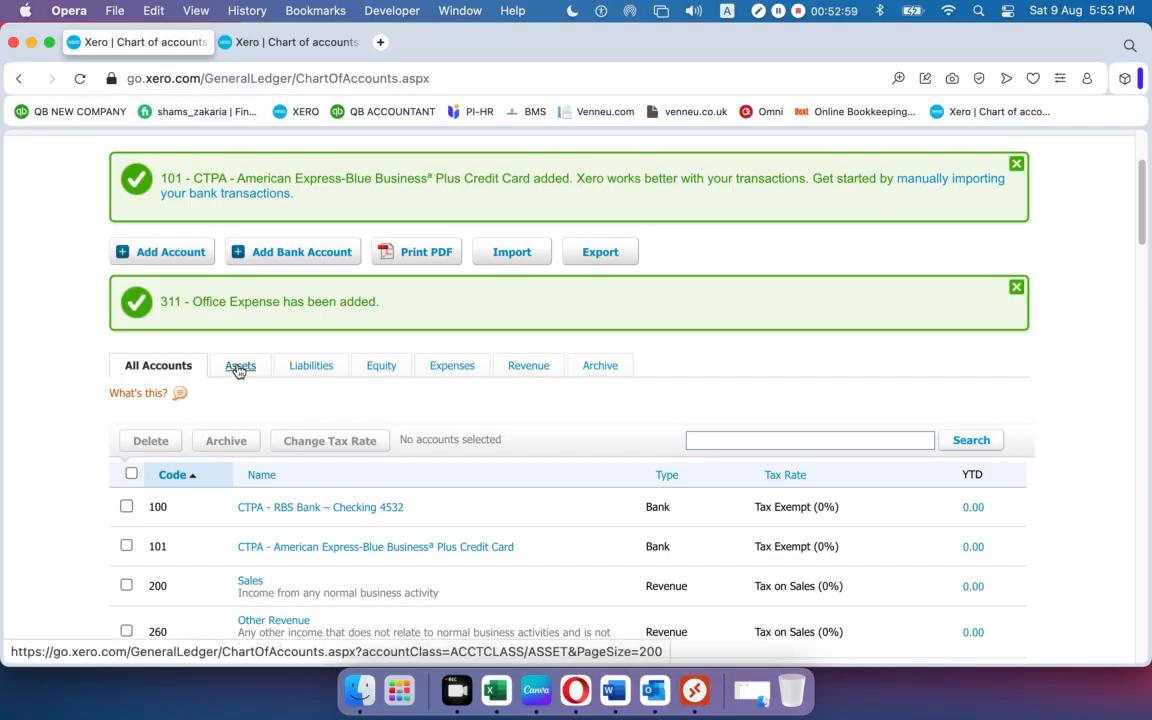
pyautogui.click(240, 366)
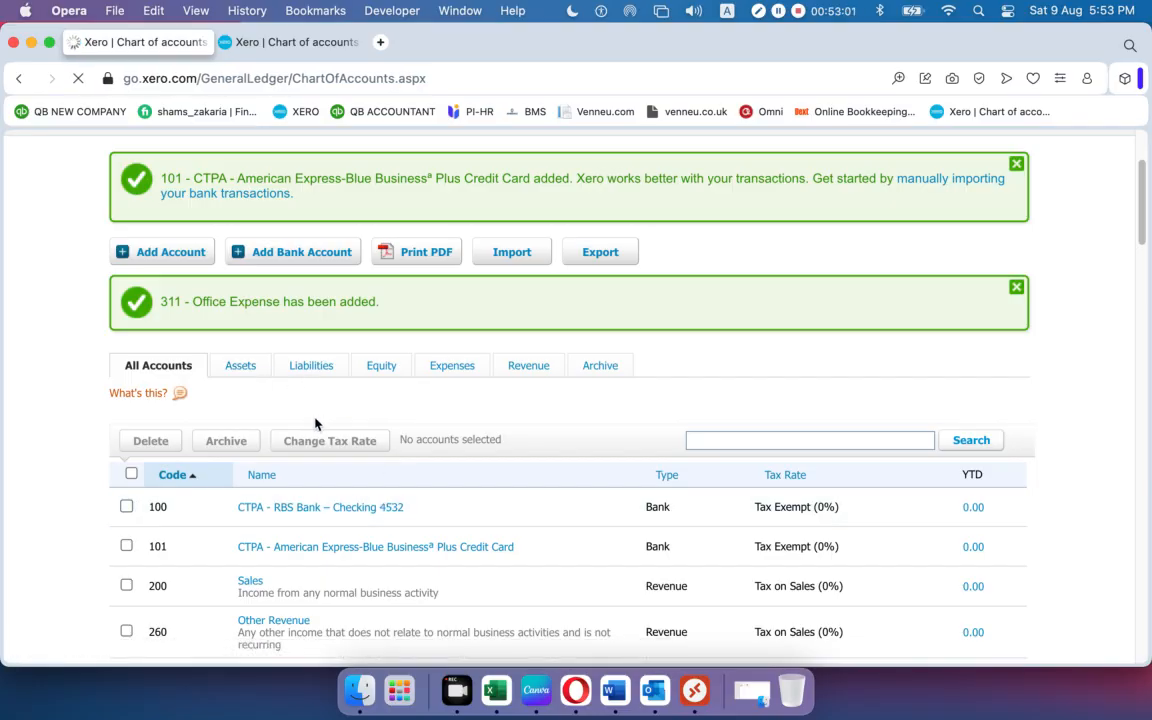
pyautogui.scroll(-5, 243, 506)
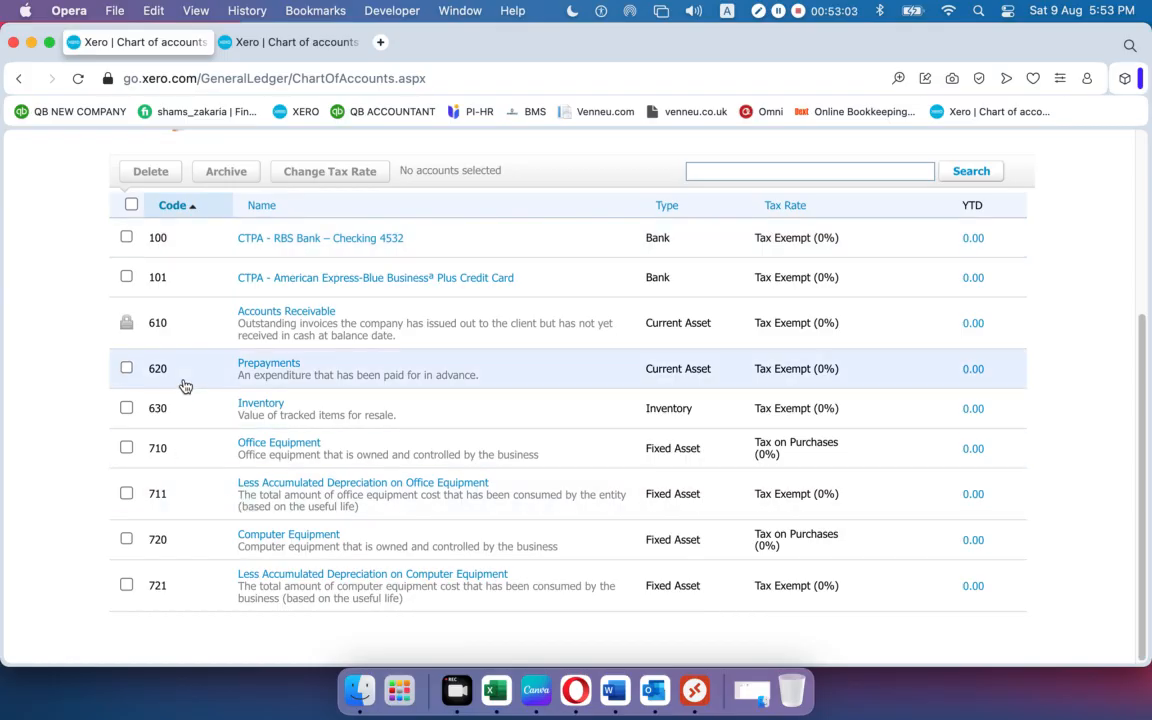
pyautogui.scroll(5, 185, 417)
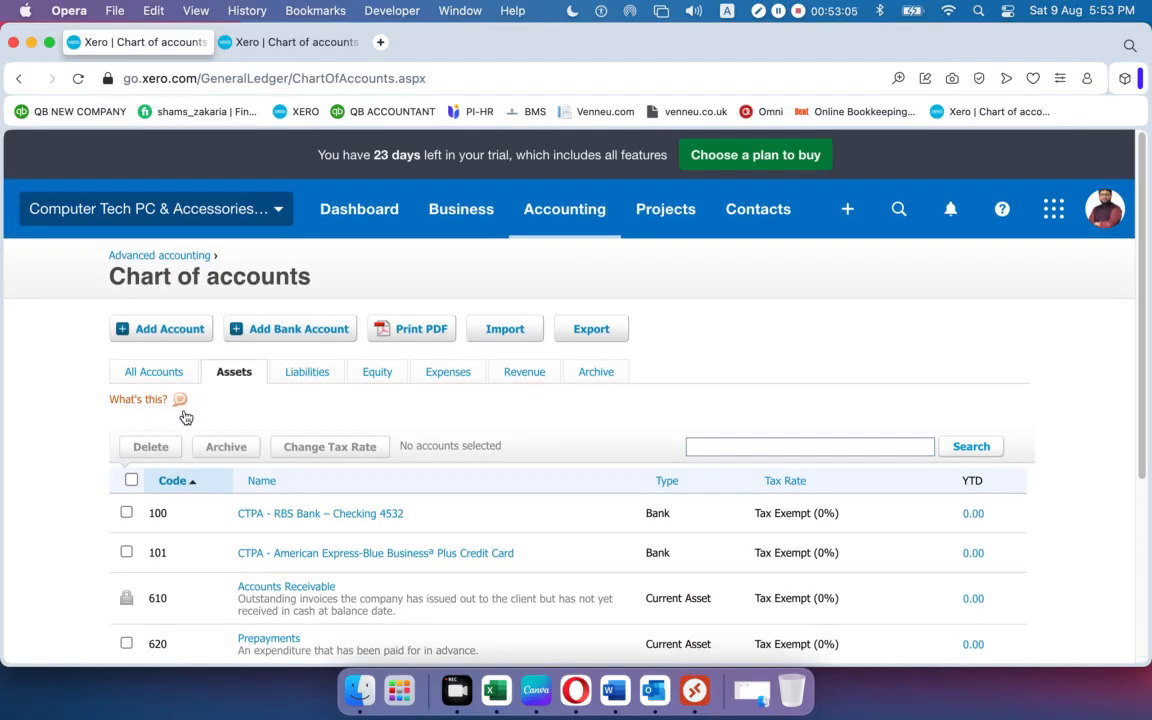
pyautogui.click(458, 373)
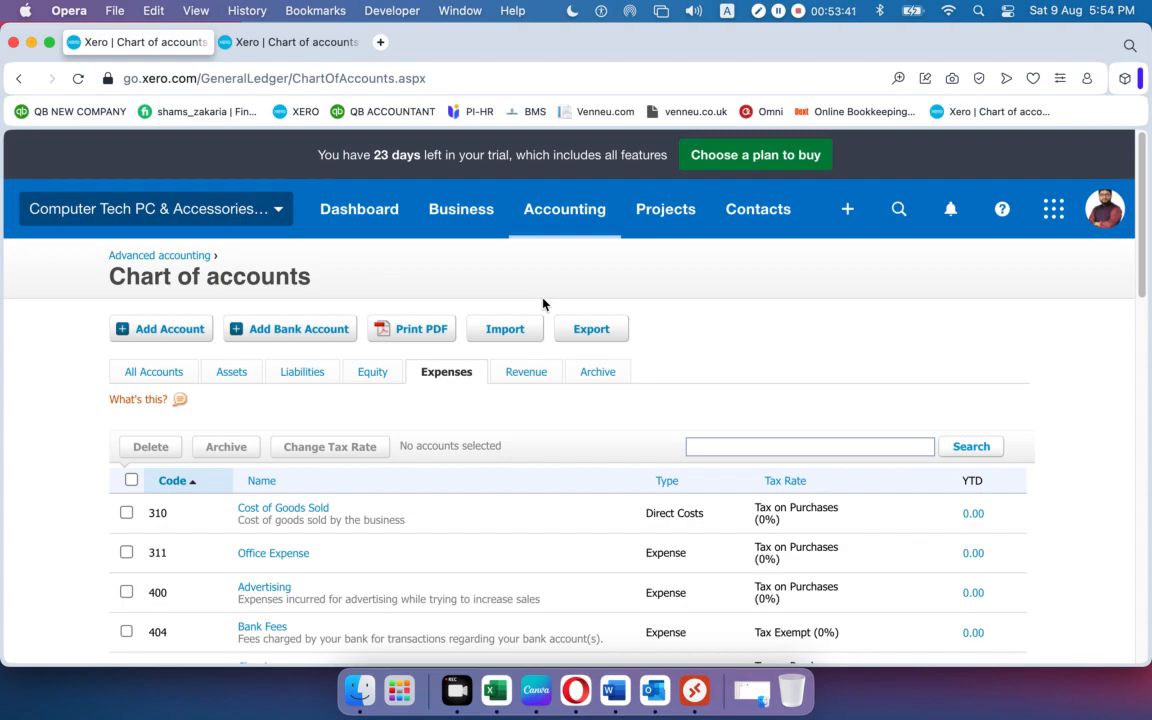
pyautogui.click(393, 514)
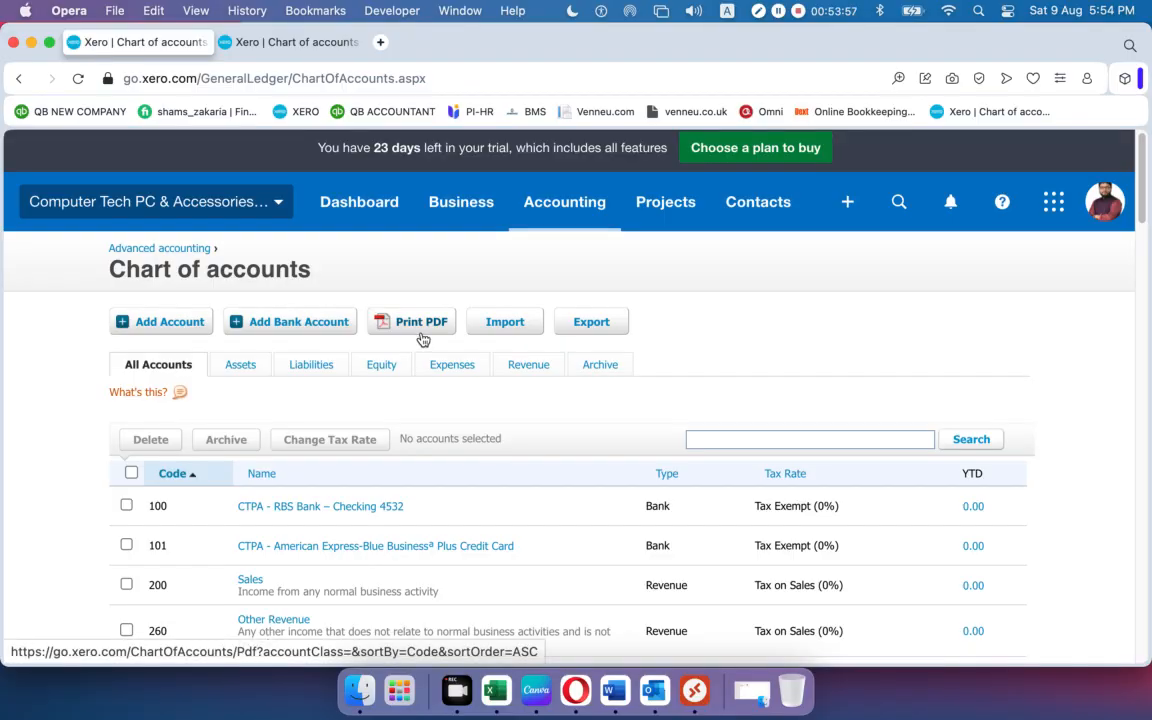
# Download the chart of accounts with Print PDF.
pyautogui.scroll(-1, 410, 366)
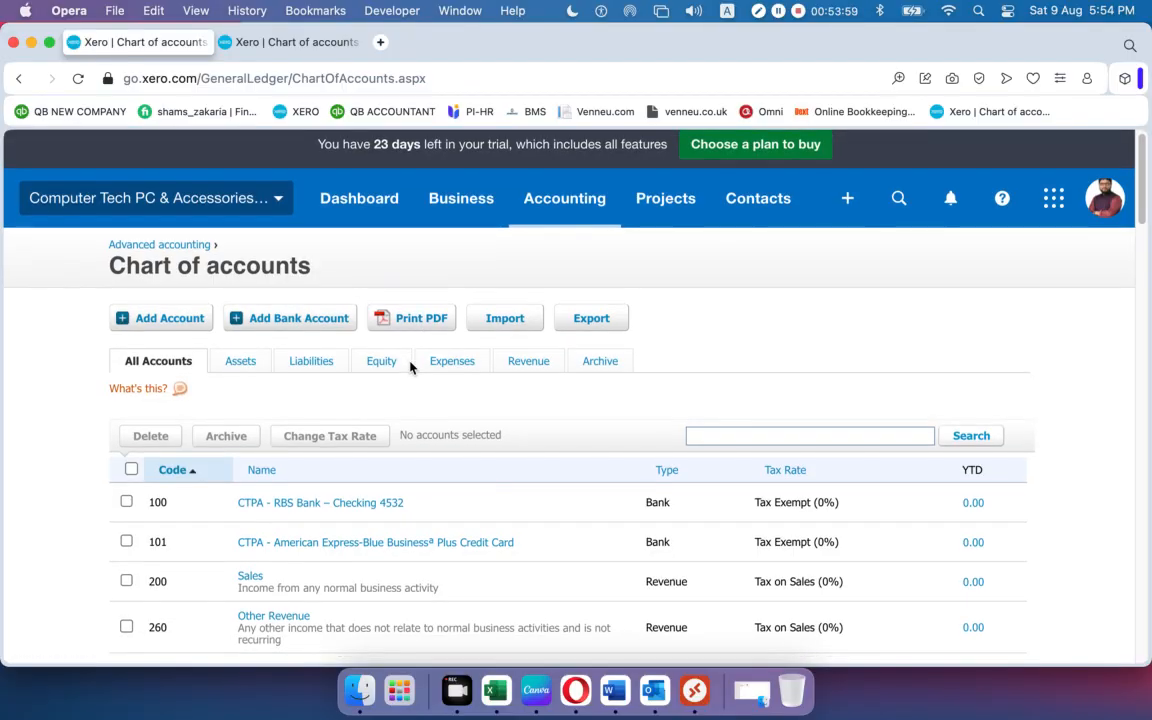
pyautogui.click(421, 318)
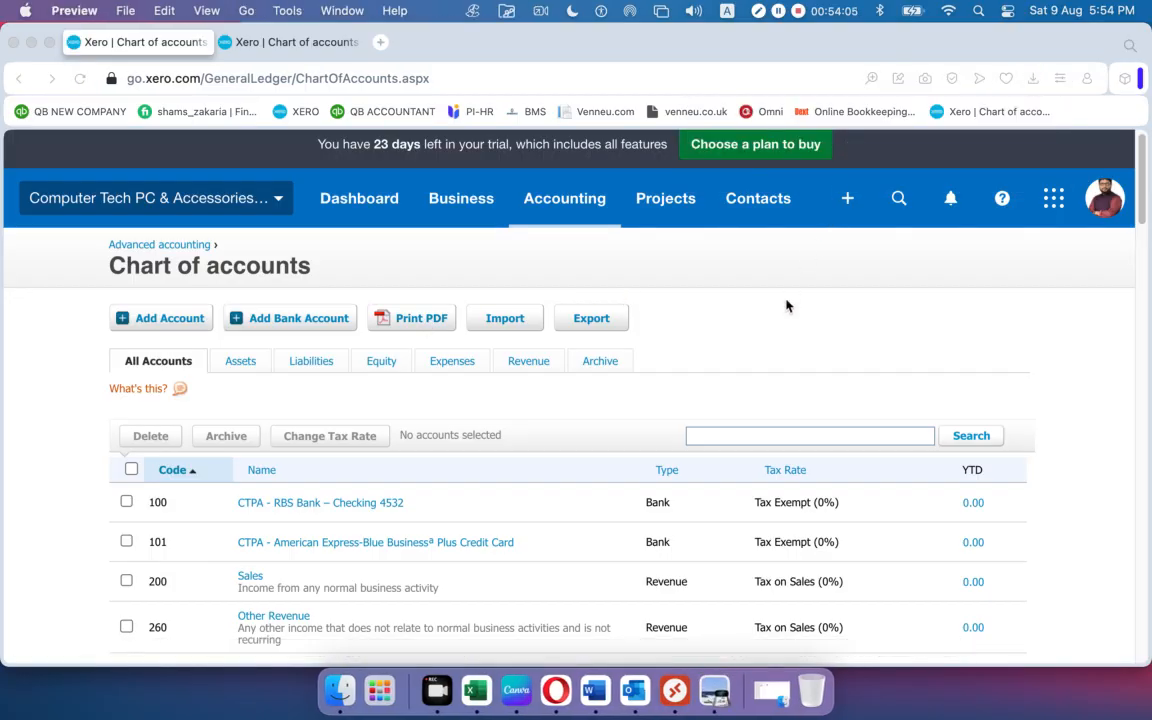
# Check both pages of the Chart of Accounts PDF in Preview, then close it.
pyautogui.scroll(-15, 622, 452)
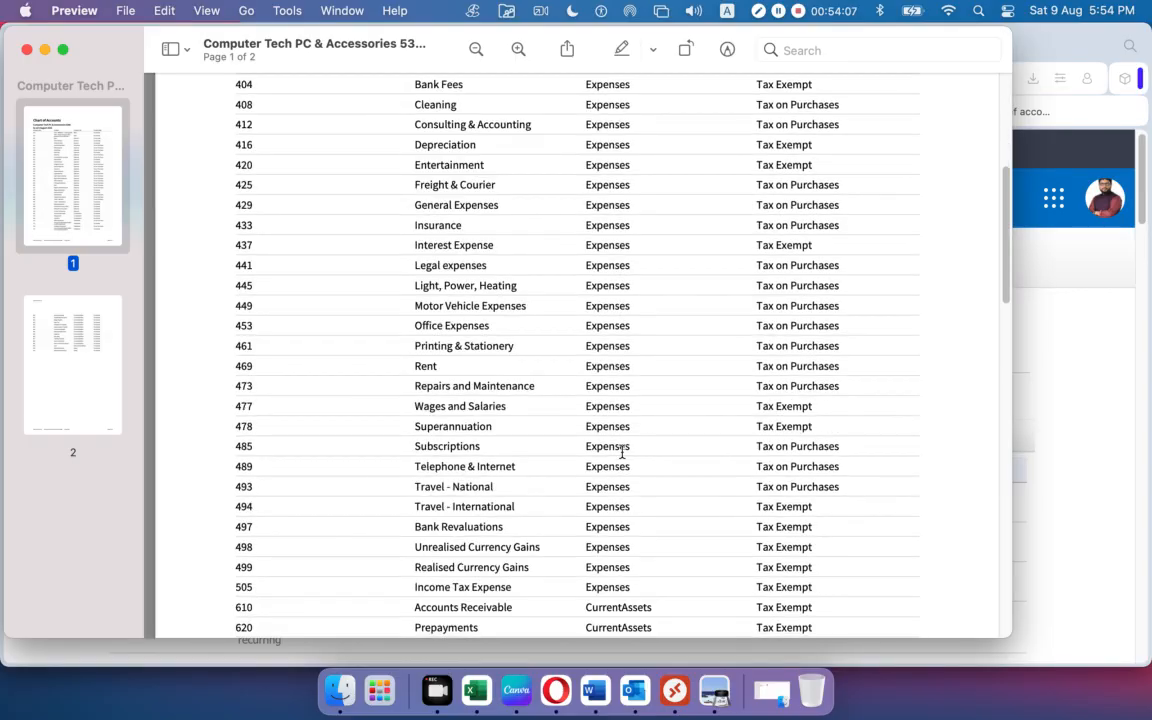
pyautogui.scroll(-10, 622, 452)
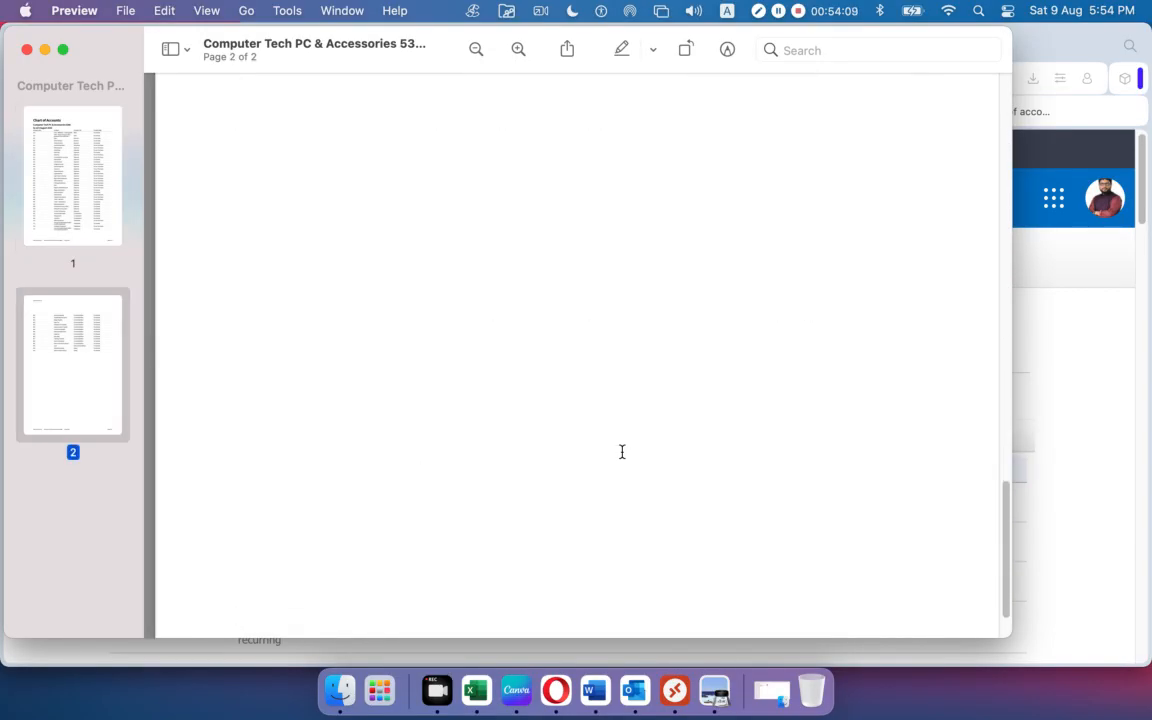
pyautogui.scroll(20, 622, 452)
pyautogui.scroll(5, 622, 452)
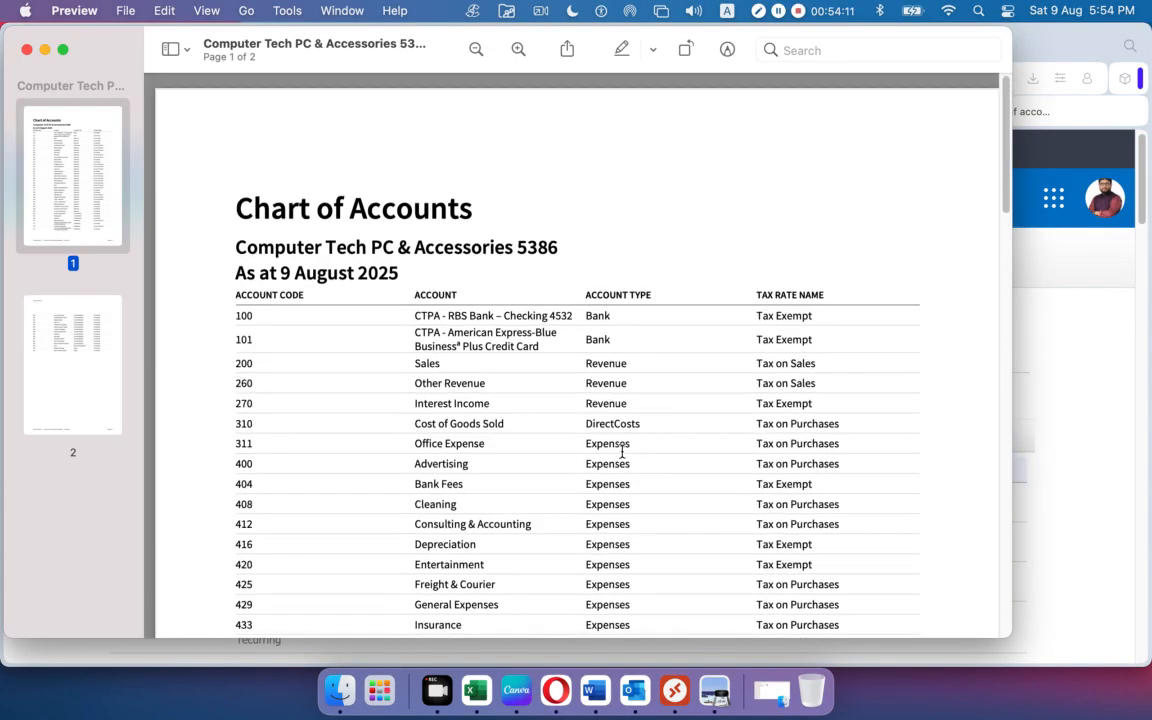
pyautogui.click(27, 49)
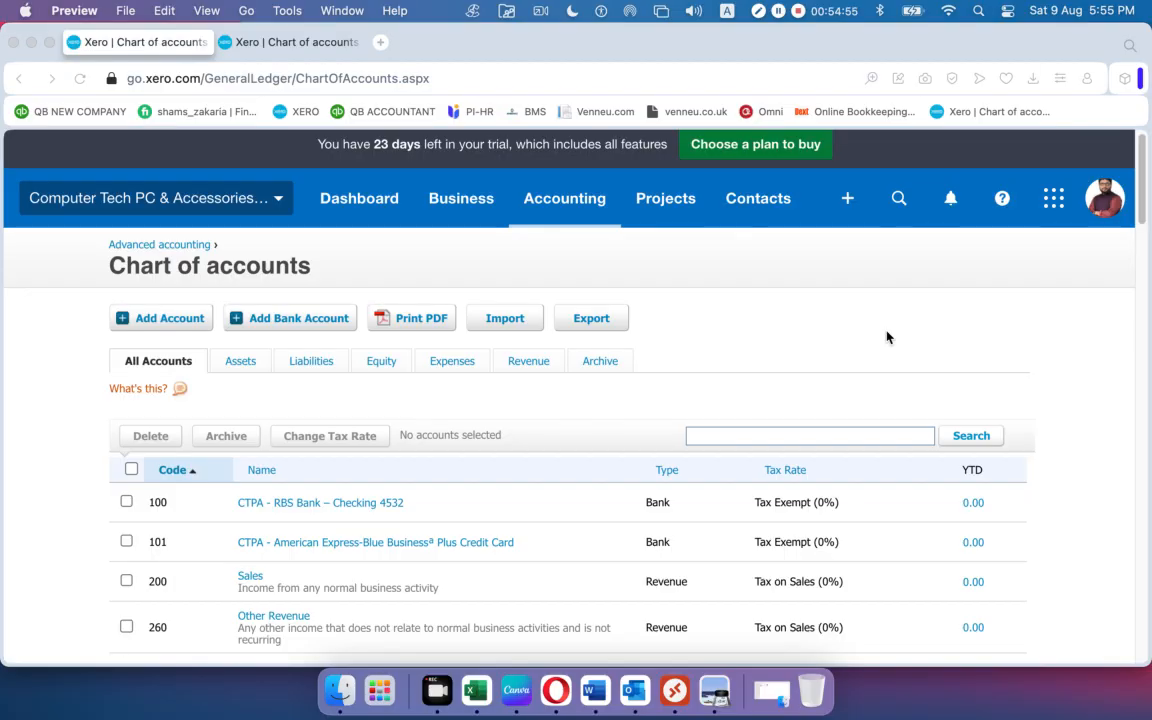
# Export Xero's chart of accounts as ChartOfAccounts (9).csv and open it in Excel.
pyautogui.scroll(-10, 838, 358)
pyautogui.scroll(15, 824, 352)
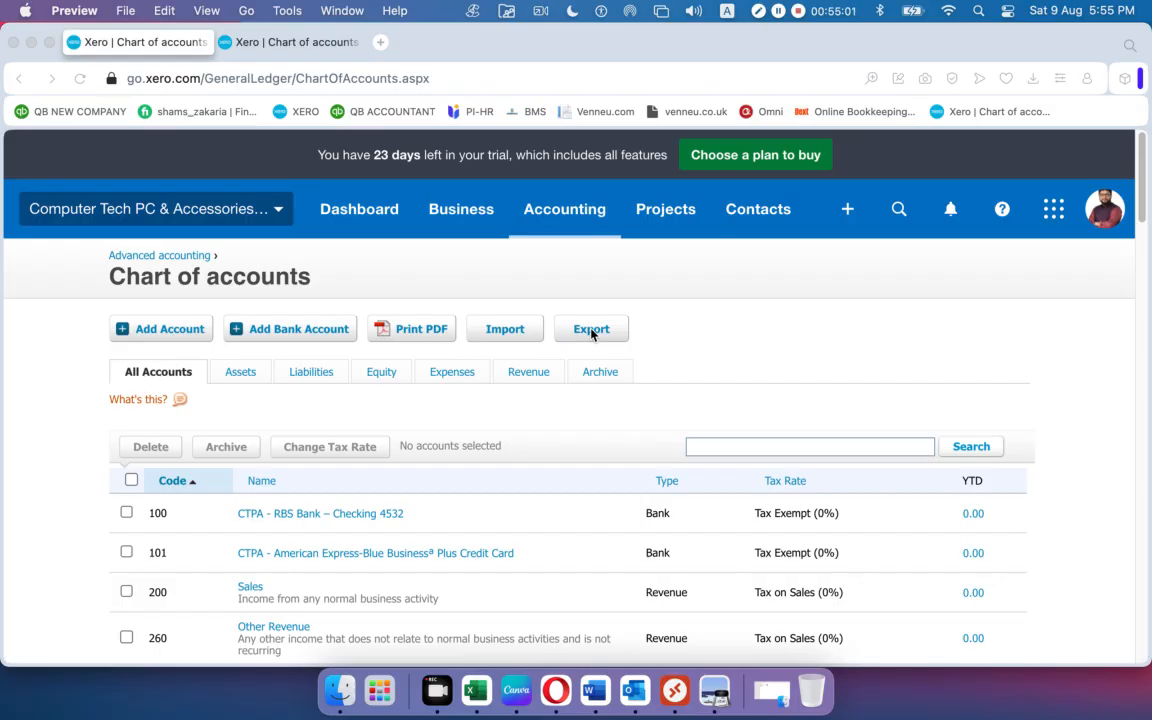
pyautogui.scroll(-20, 380, 429)
pyautogui.scroll(20, 307, 414)
pyautogui.click(582, 334)
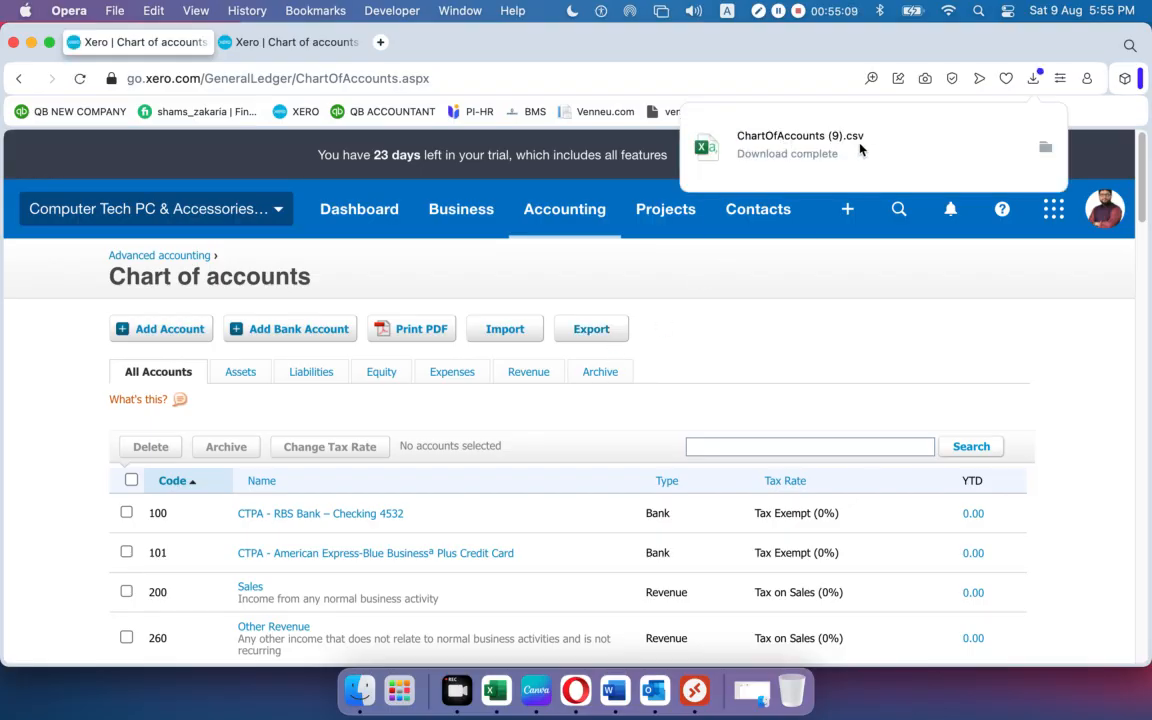
pyautogui.click(818, 150)
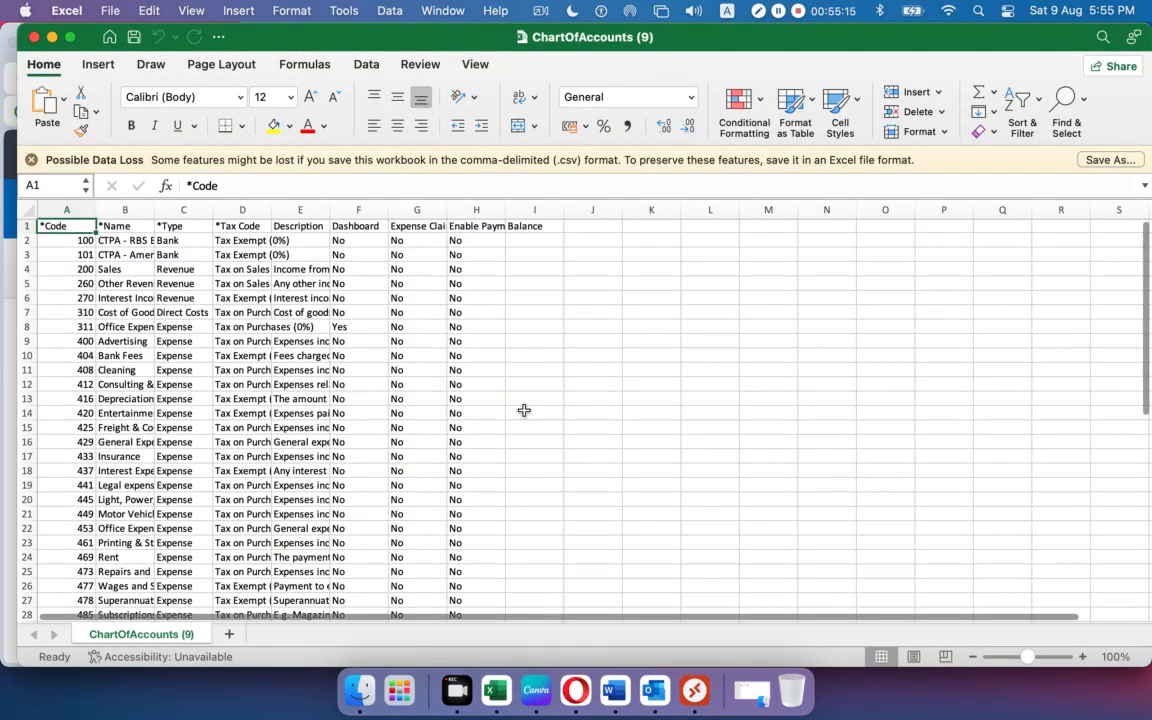
pyautogui.scroll(-10, 473, 365)
pyautogui.scroll(-5, 471, 366)
pyautogui.scroll(15, 471, 366)
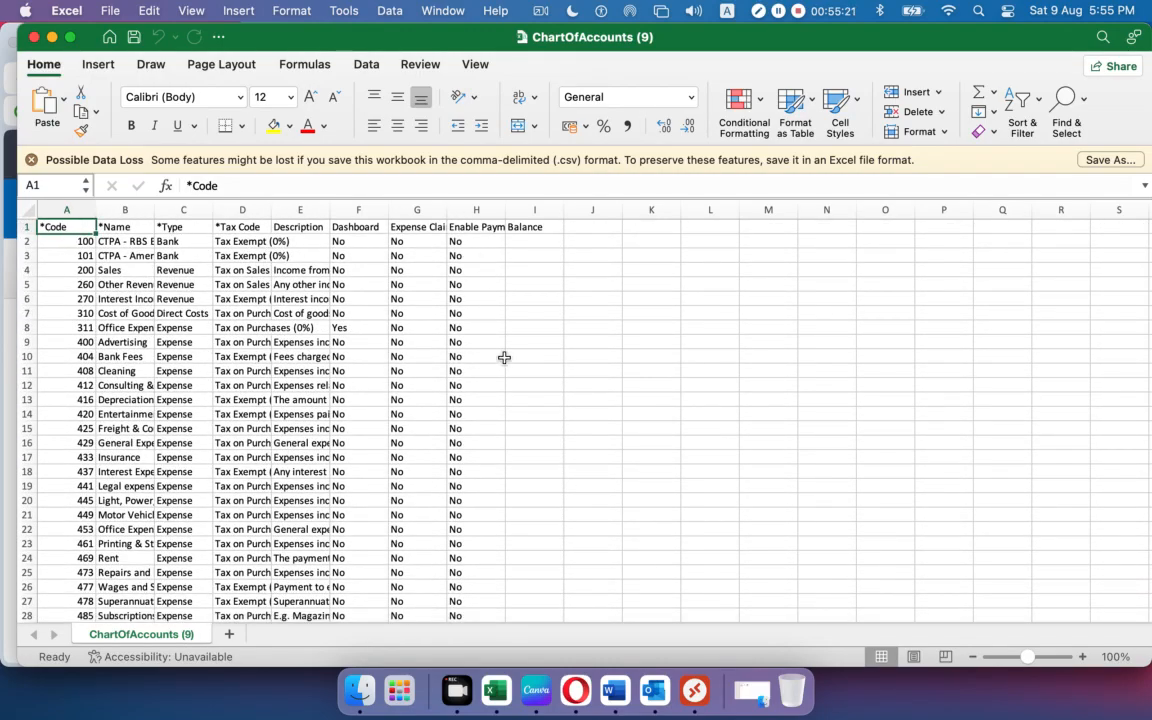
pyautogui.click(581, 382)
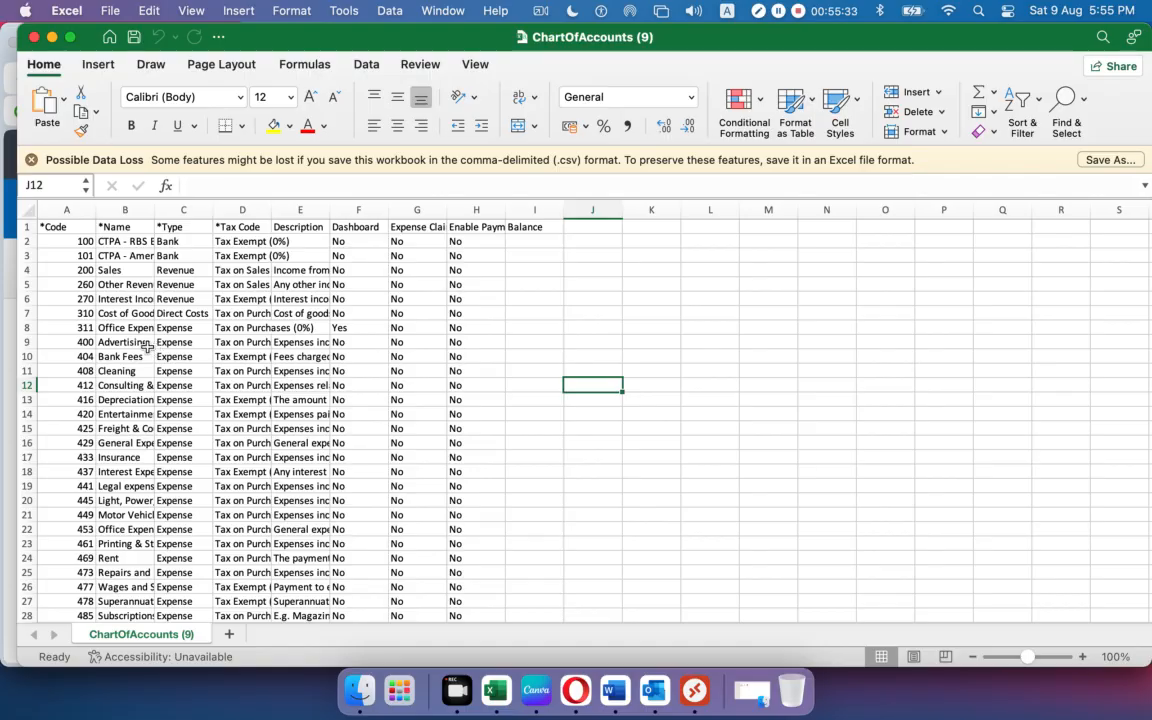
pyautogui.scroll(-5, 85, 420)
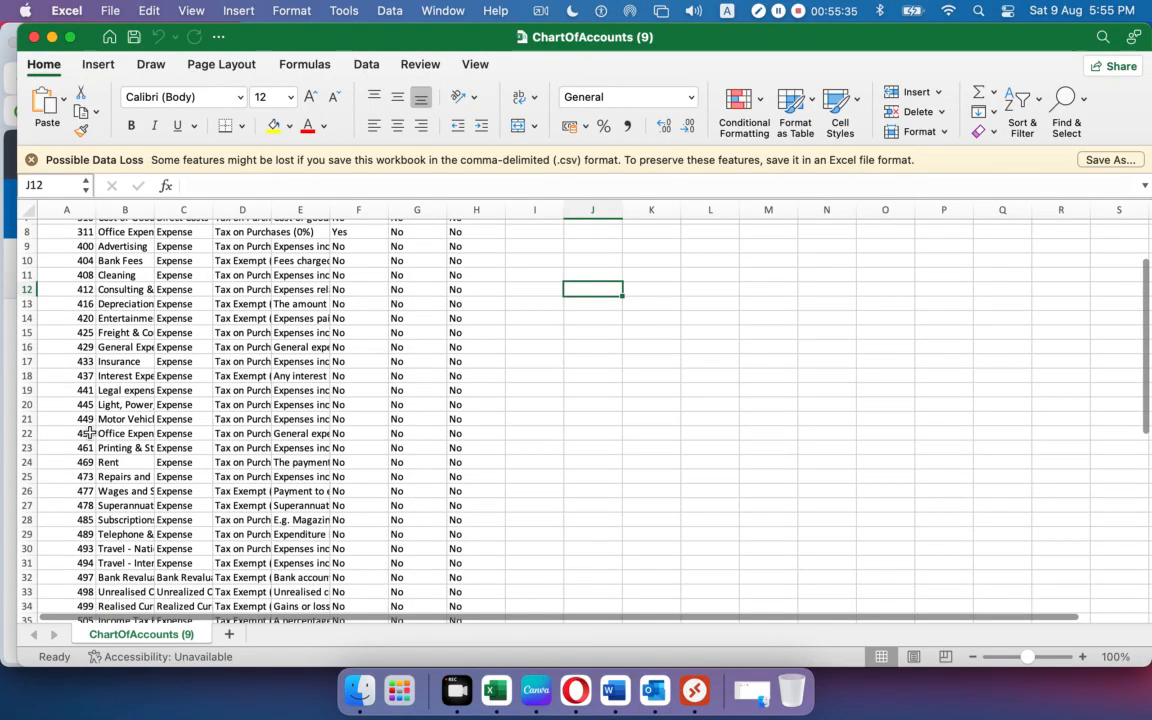
pyautogui.scroll(5, 88, 432)
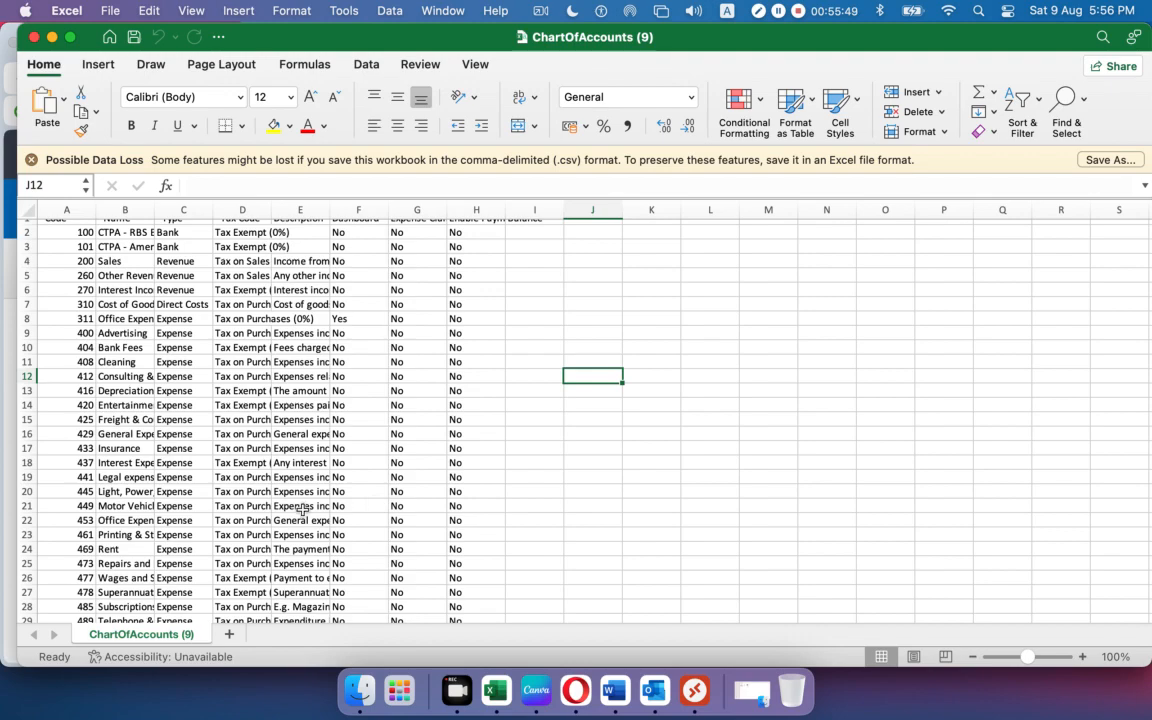
# Insert a blank row 8 above account 311.
pyautogui.click(30, 318)
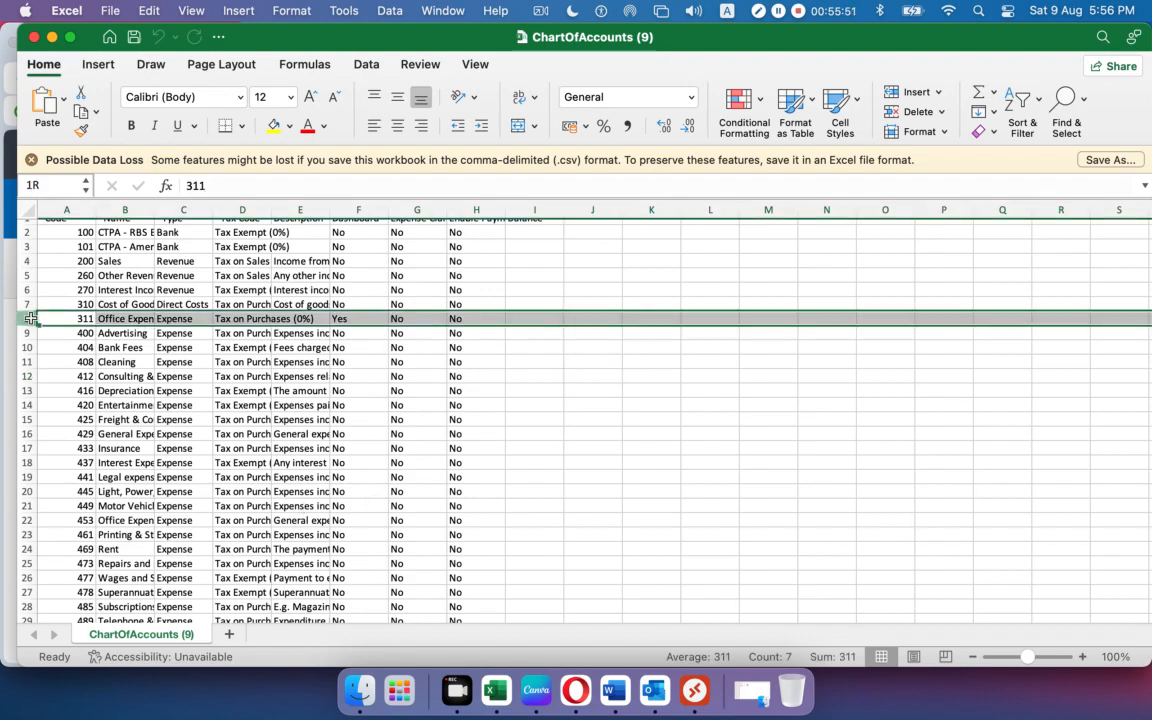
pyautogui.rightClick(30, 318)
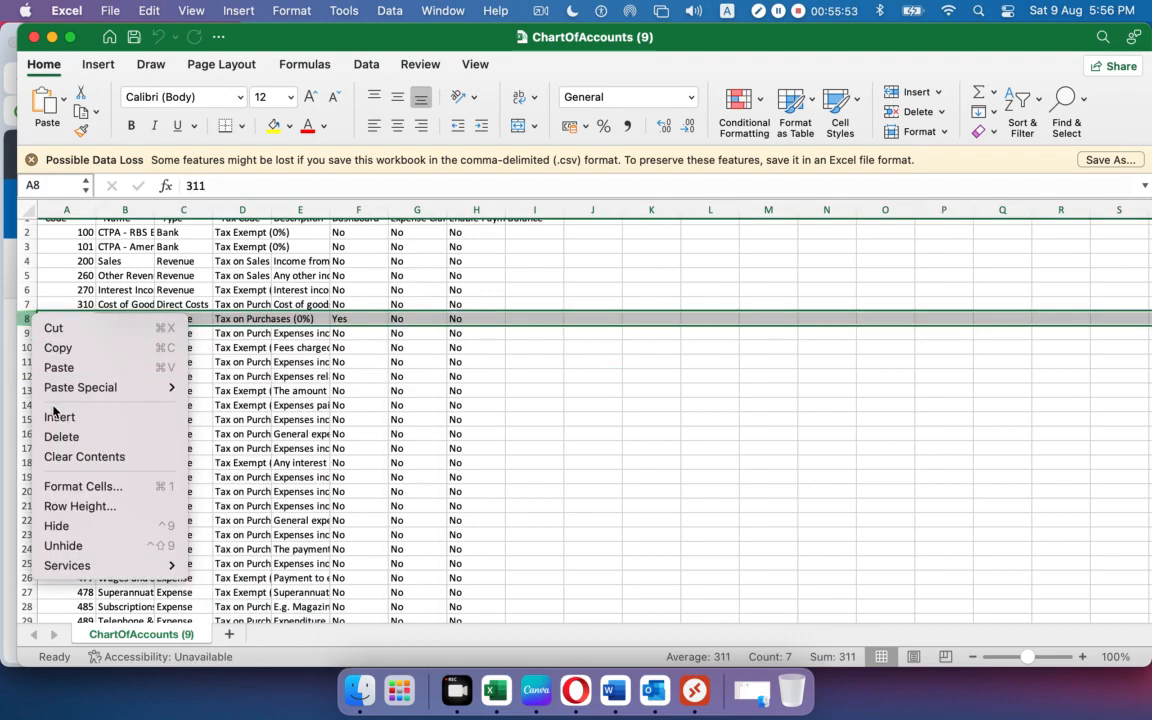
pyautogui.click(58, 417)
pyautogui.click(457, 465)
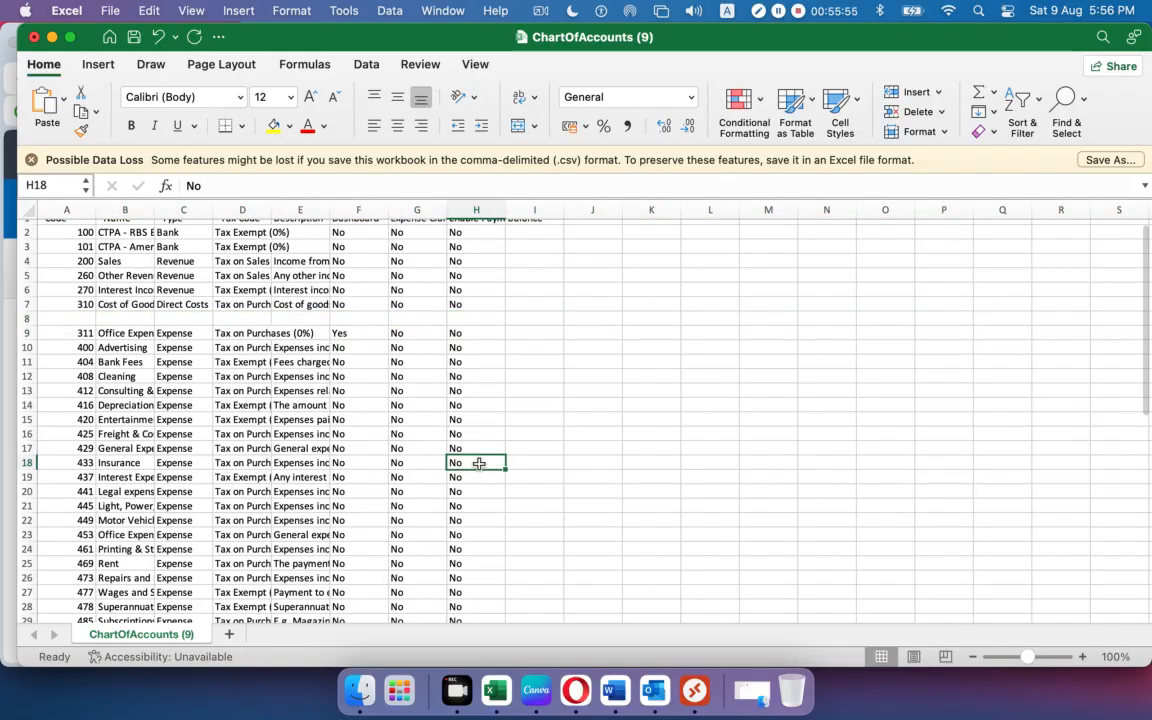
# Enter code 312, name Utilities and type Expense in the new row.
pyautogui.click(78, 317)
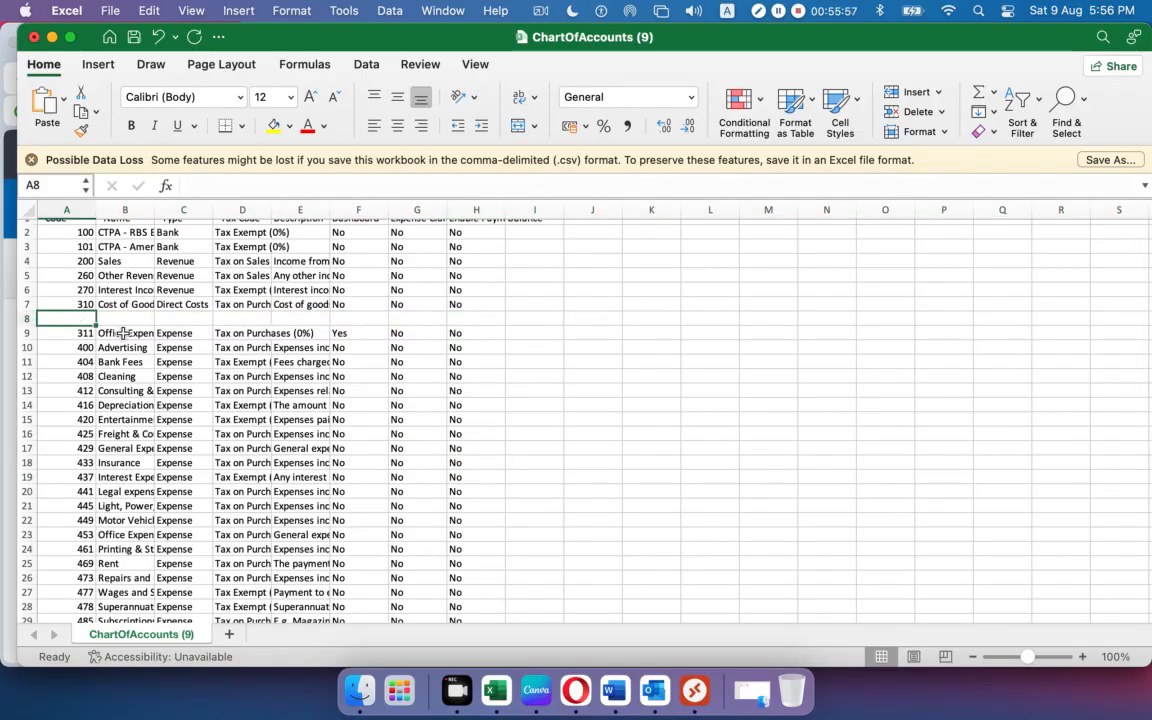
pyautogui.write('312')
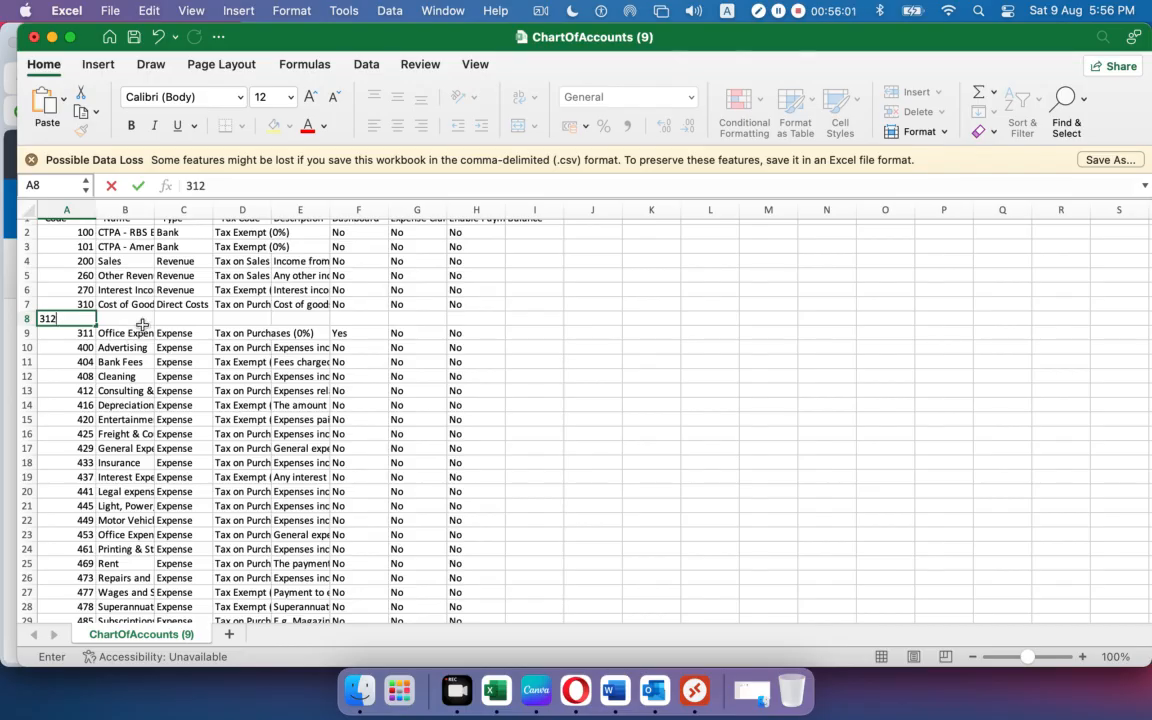
pyautogui.press('Tab')
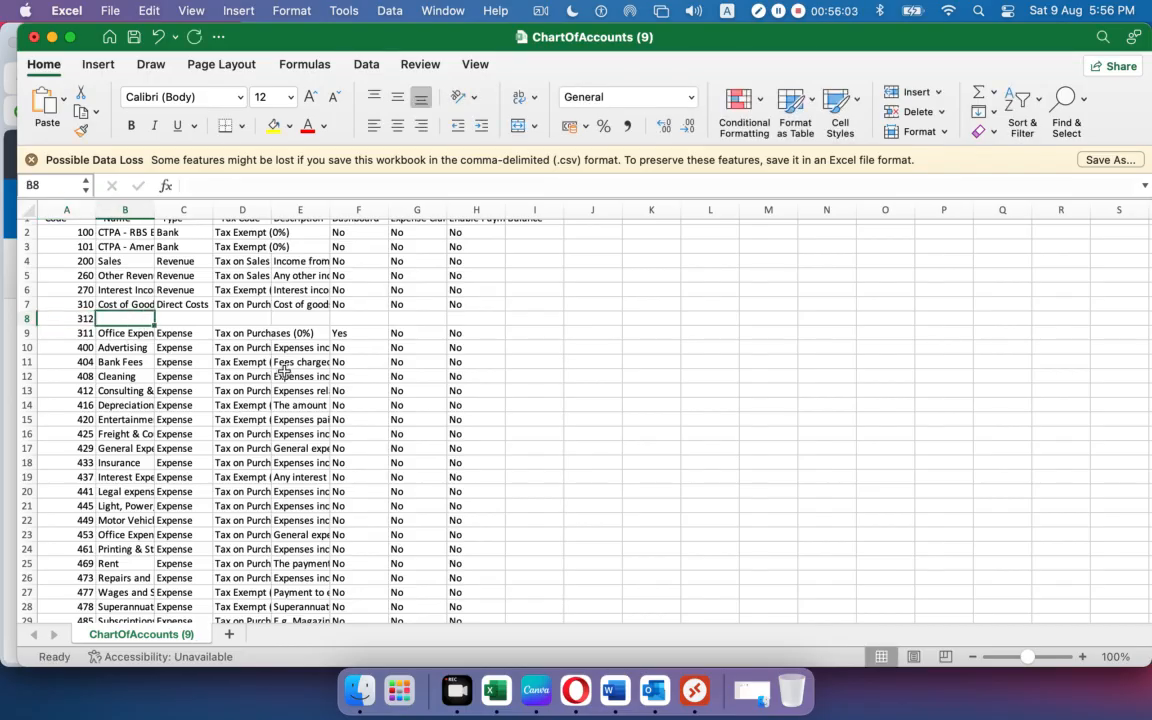
pyautogui.write('Utilities')
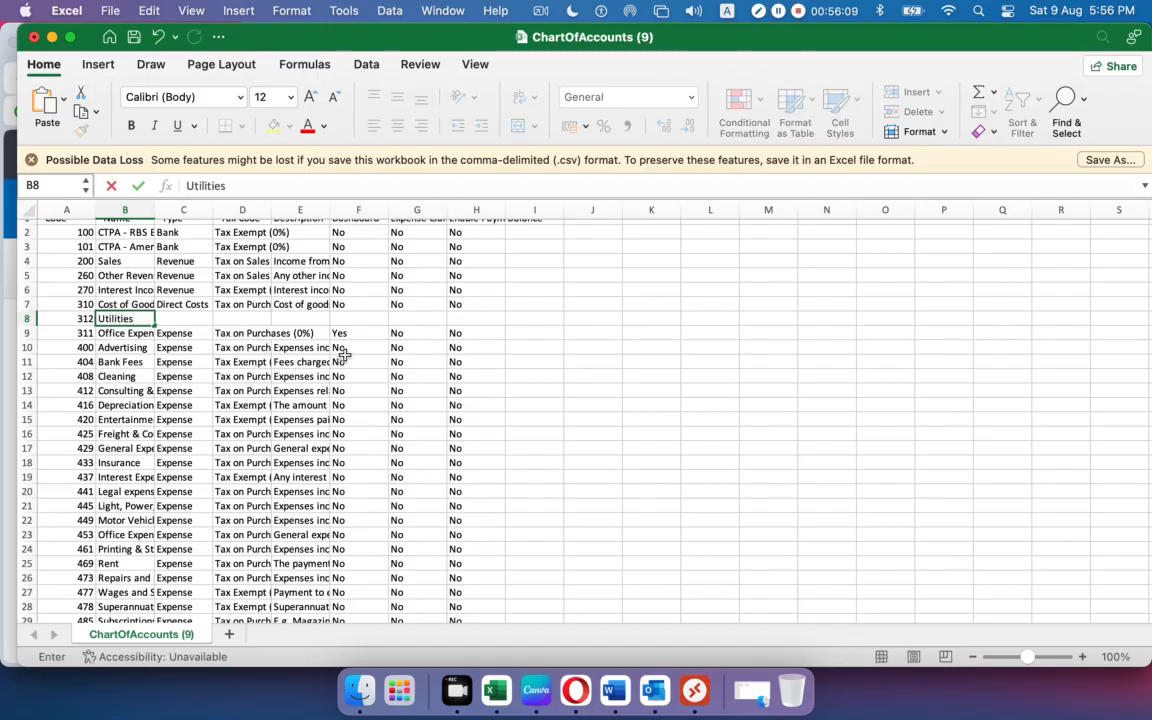
pyautogui.press('Tab')
pyautogui.scroll(-1, 213, 313)
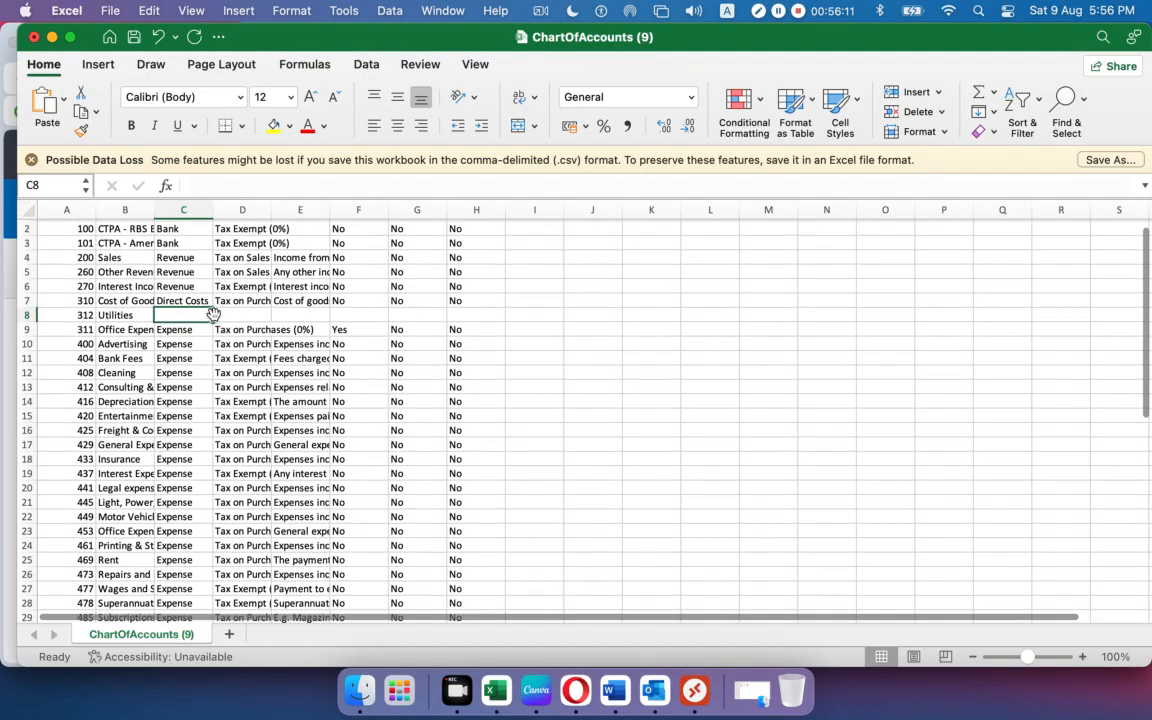
pyautogui.scroll(1, 213, 313)
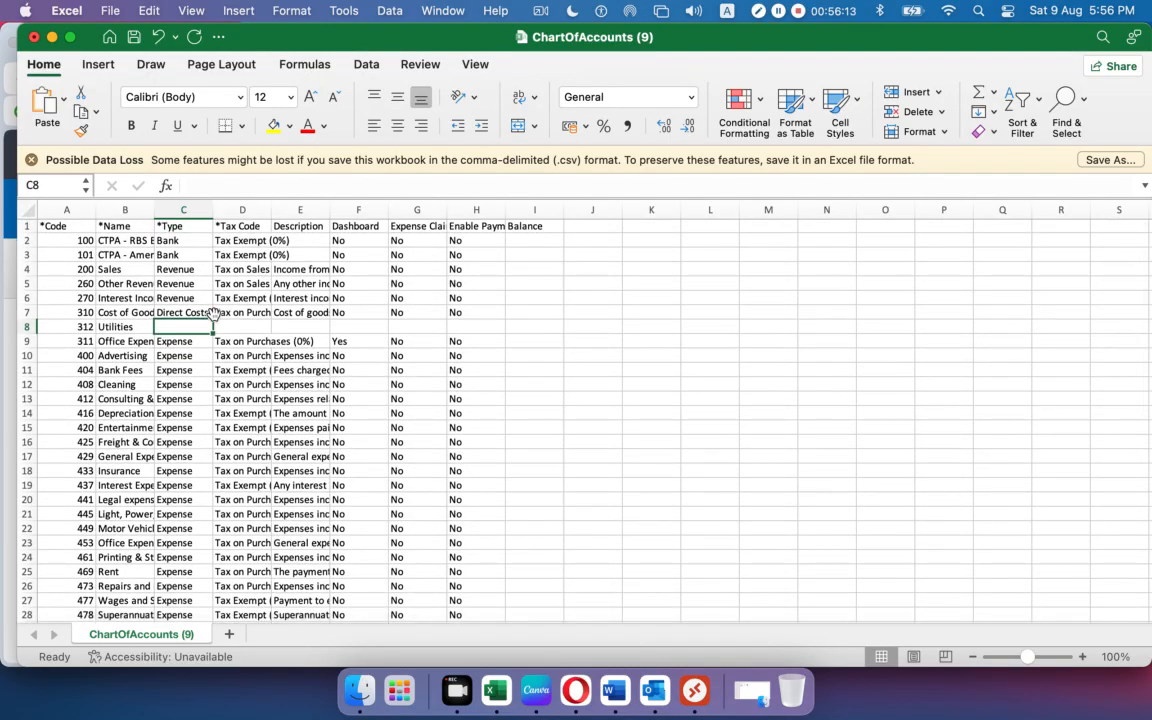
pyautogui.write('Expense')
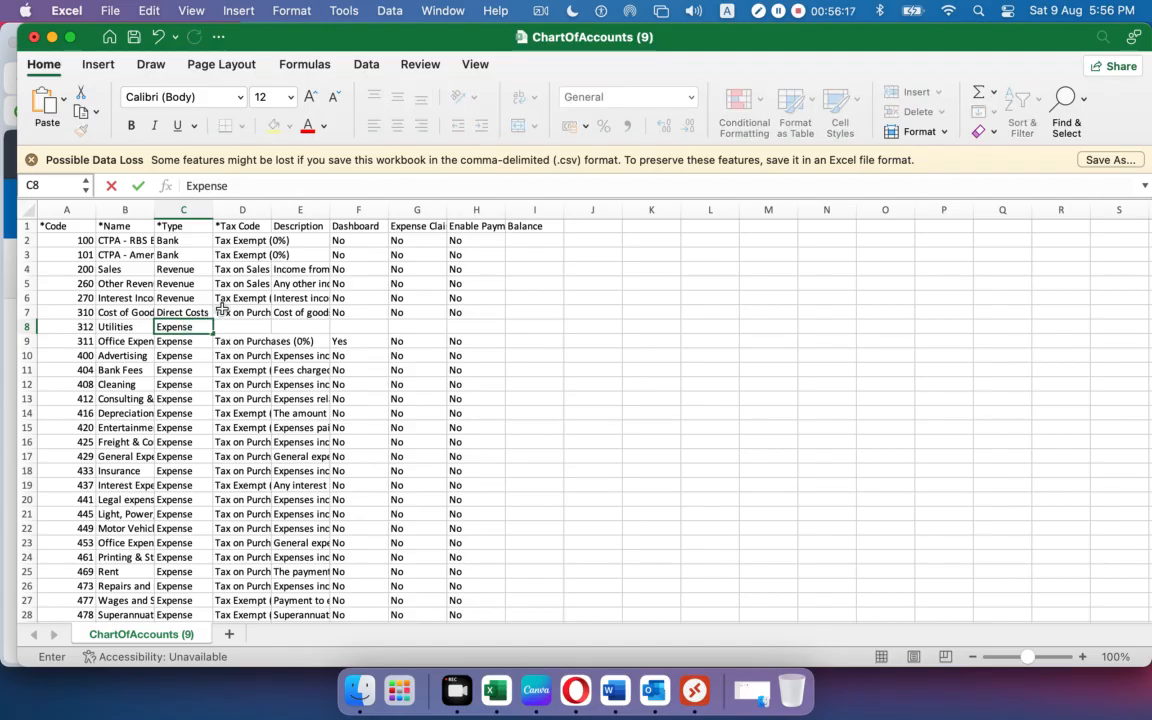
pyautogui.click(241, 326)
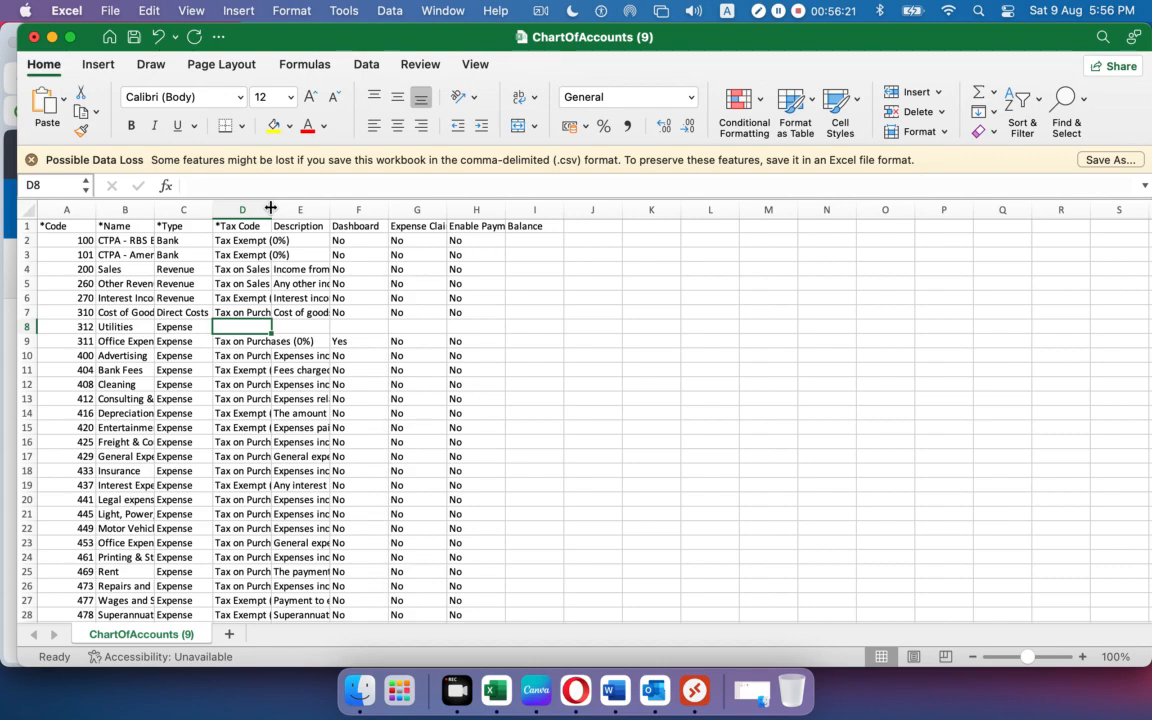
# Autofit column D and copy the Tax Exempt (0%) tax code from D2 into row 8.
pyautogui.doubleClick(271, 209)
pyautogui.click(284, 241)
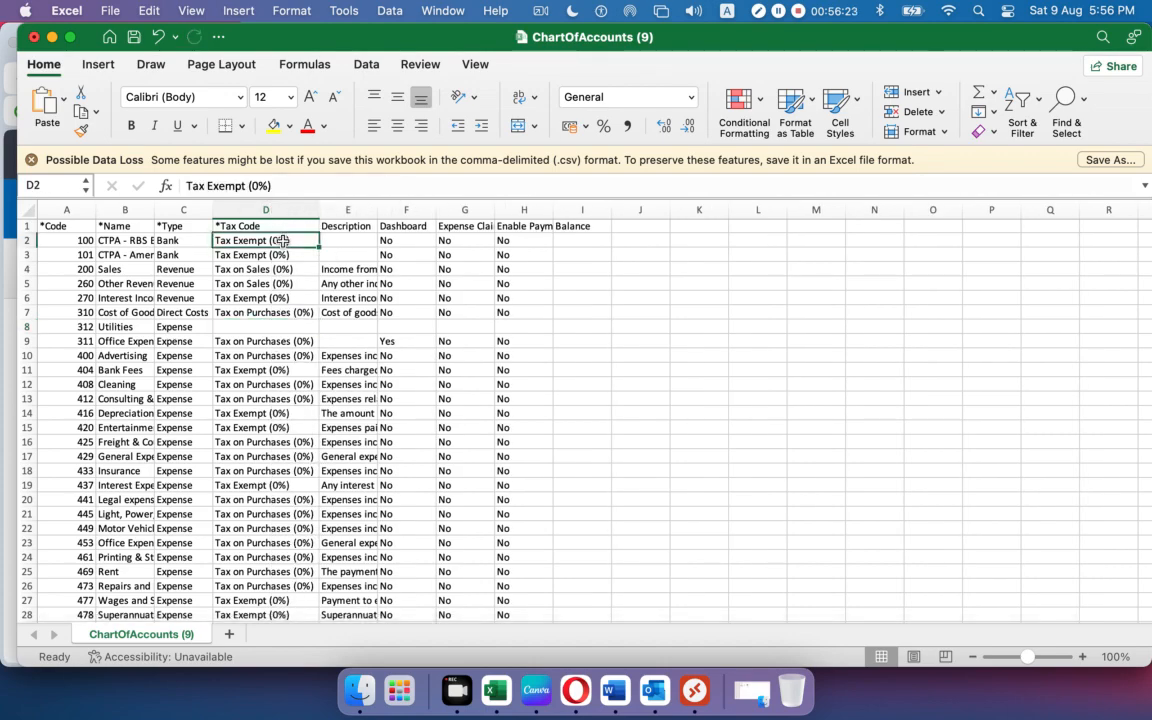
pyautogui.press('super+c')
pyautogui.click(290, 326)
pyautogui.press('super+v')
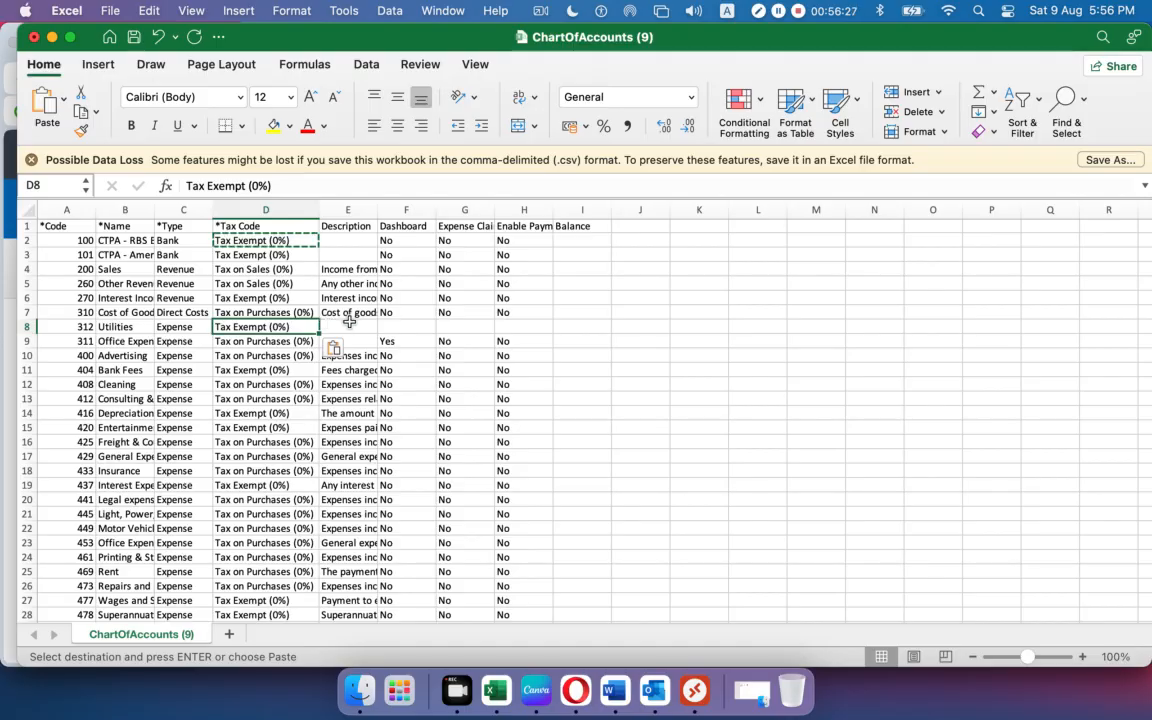
pyautogui.press('Right')
# Copy Utilities into the new row's Description cell.
pyautogui.click(112, 327)
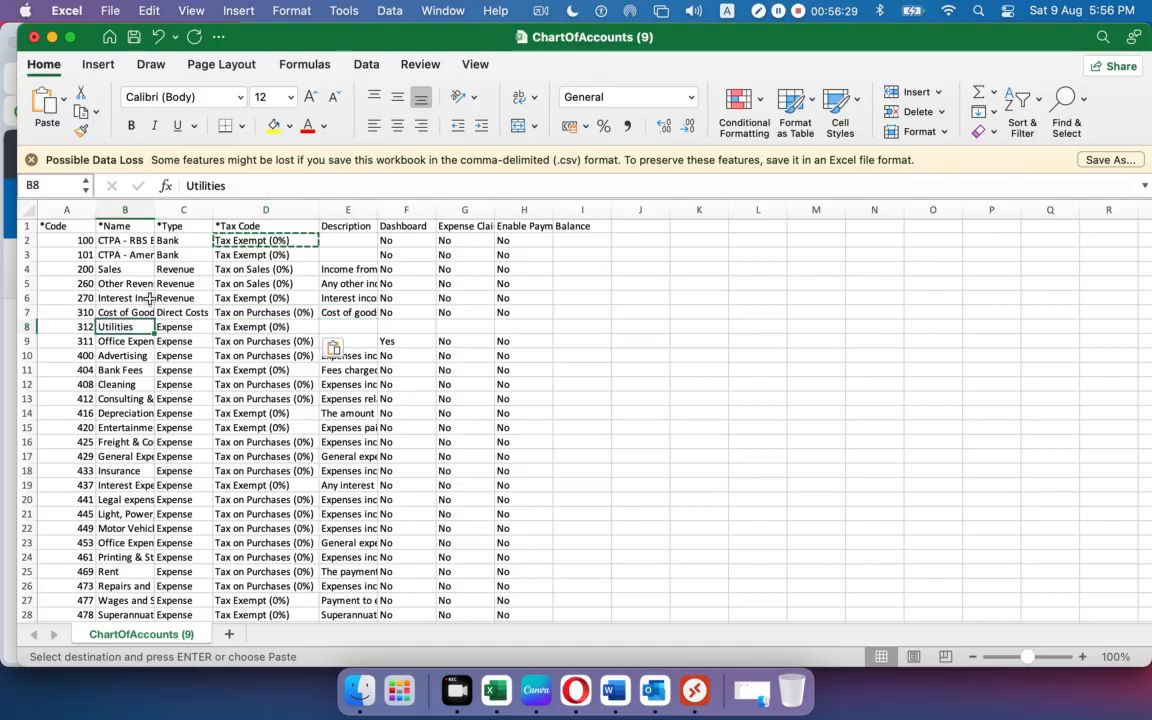
pyautogui.press('Escape')
pyautogui.moveTo(221, 185); pyautogui.dragTo(14, 186)
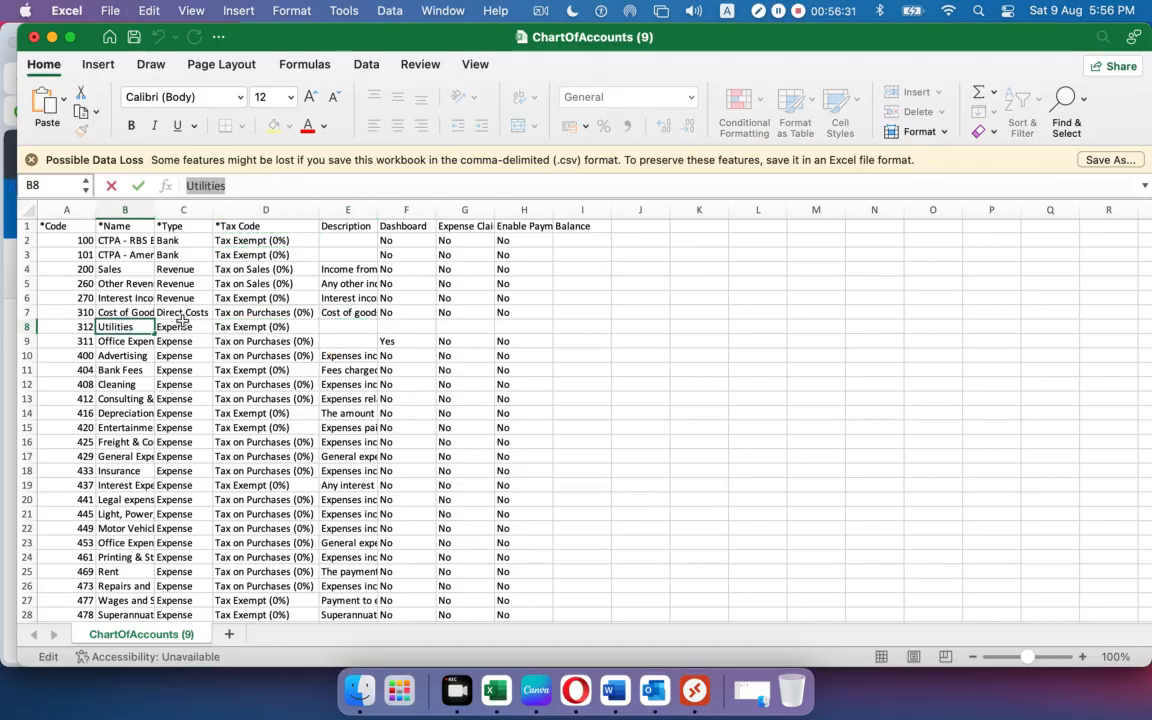
pyautogui.click(332, 325)
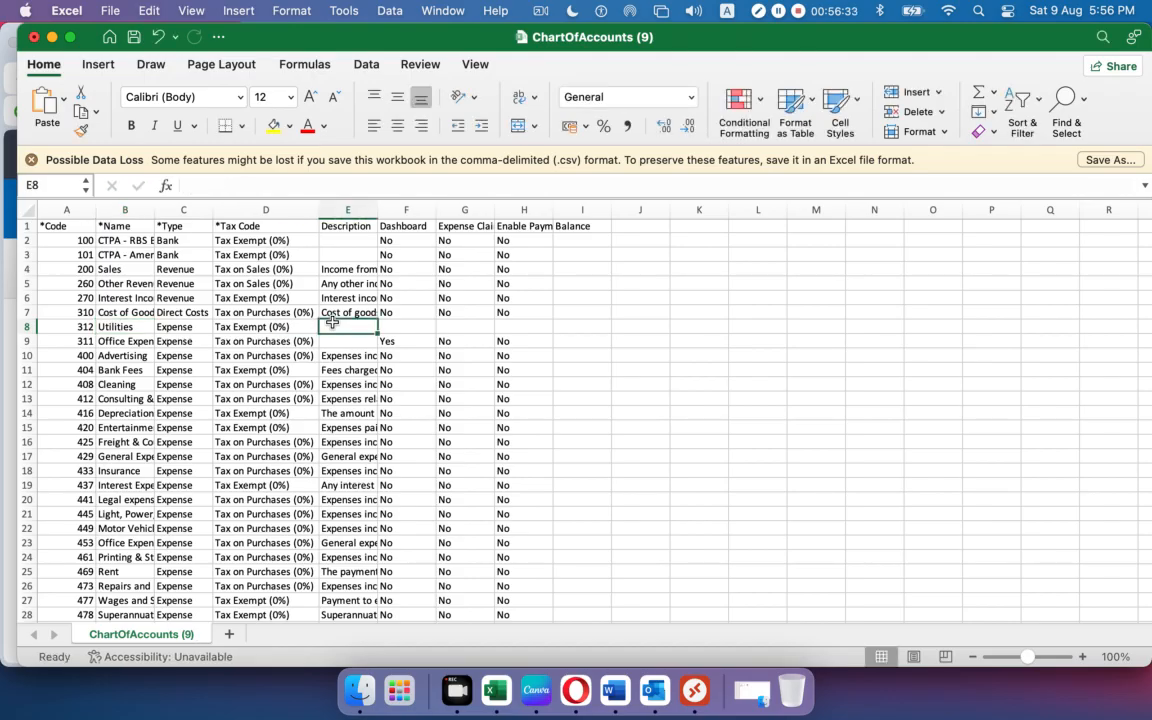
pyautogui.press('super+v')
# Copy row 7's three No flags into the new row's flag columns.
pyautogui.click(410, 324)
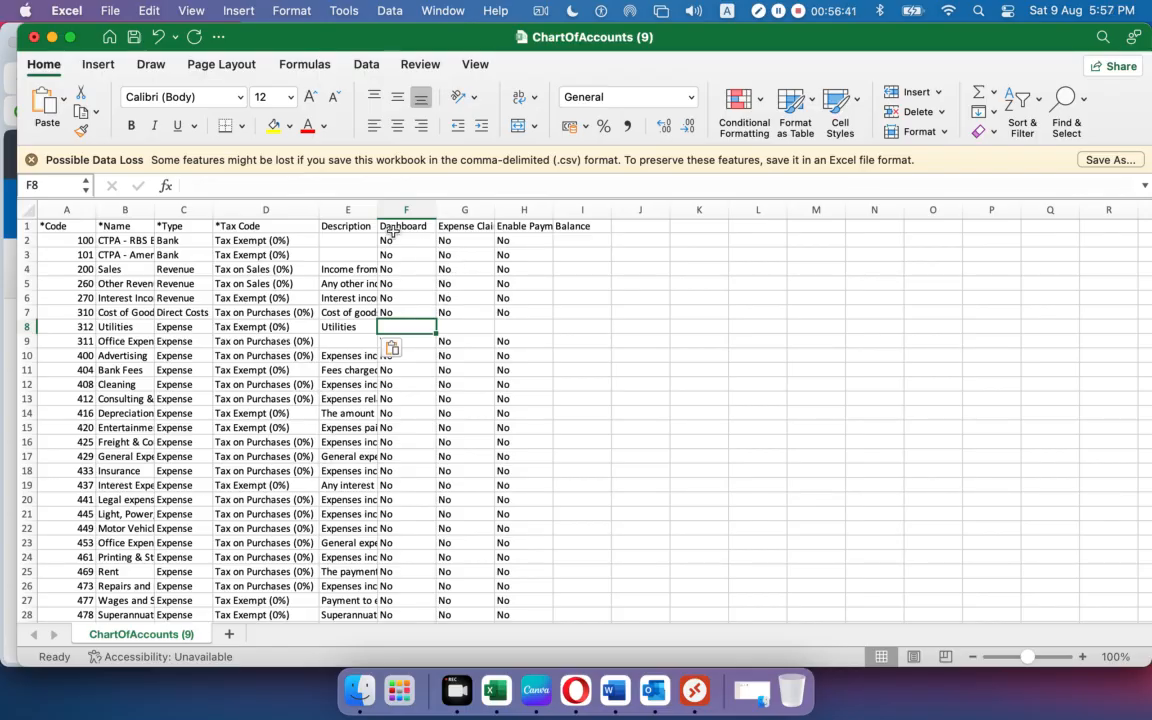
pyautogui.moveTo(392, 312); pyautogui.dragTo(512, 312)
pyautogui.press('super+c')
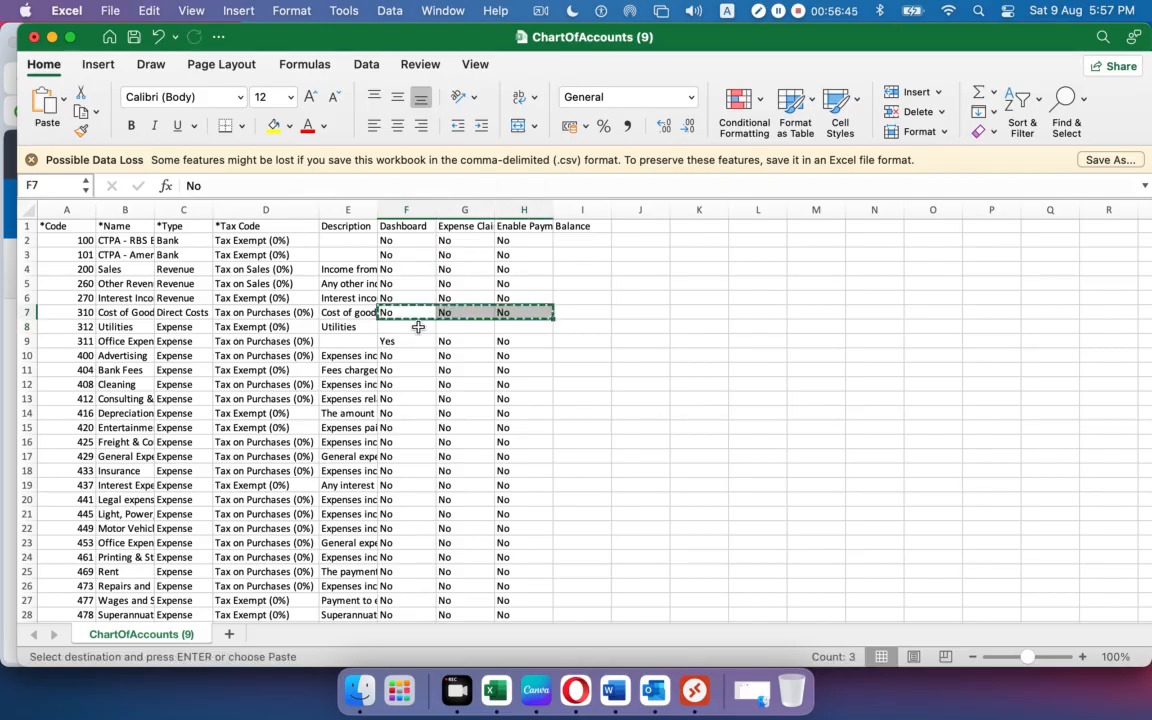
pyautogui.click(418, 327)
pyautogui.press('super+v')
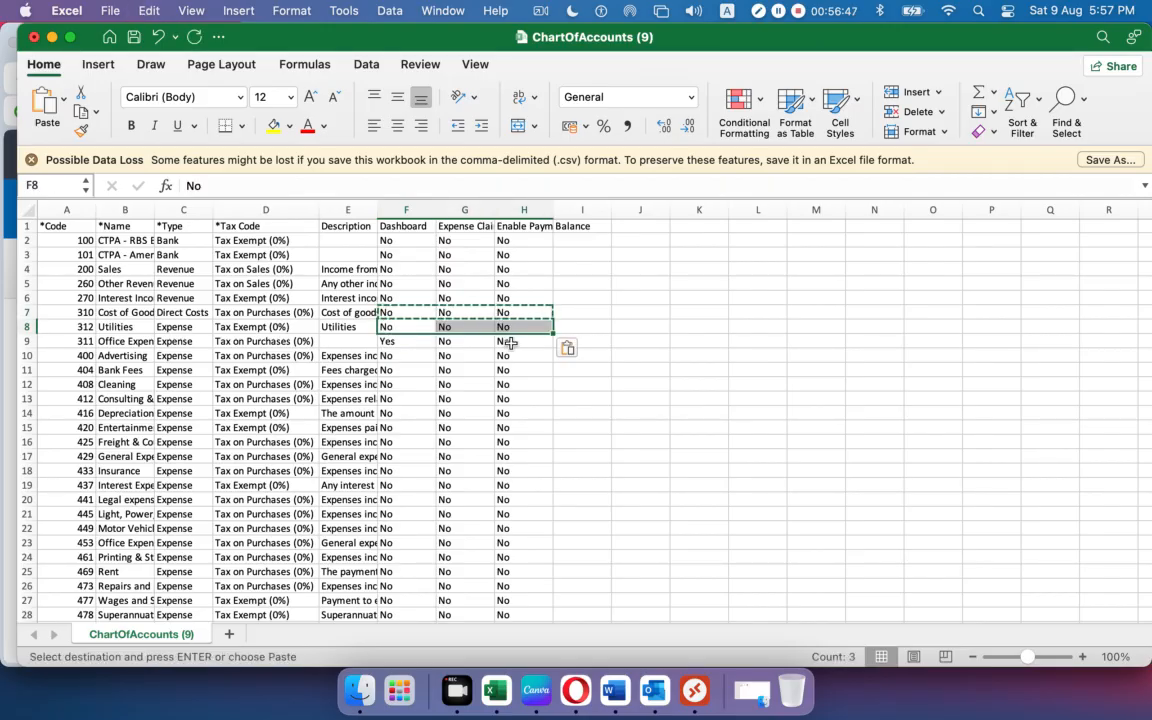
pyautogui.press('Escape')
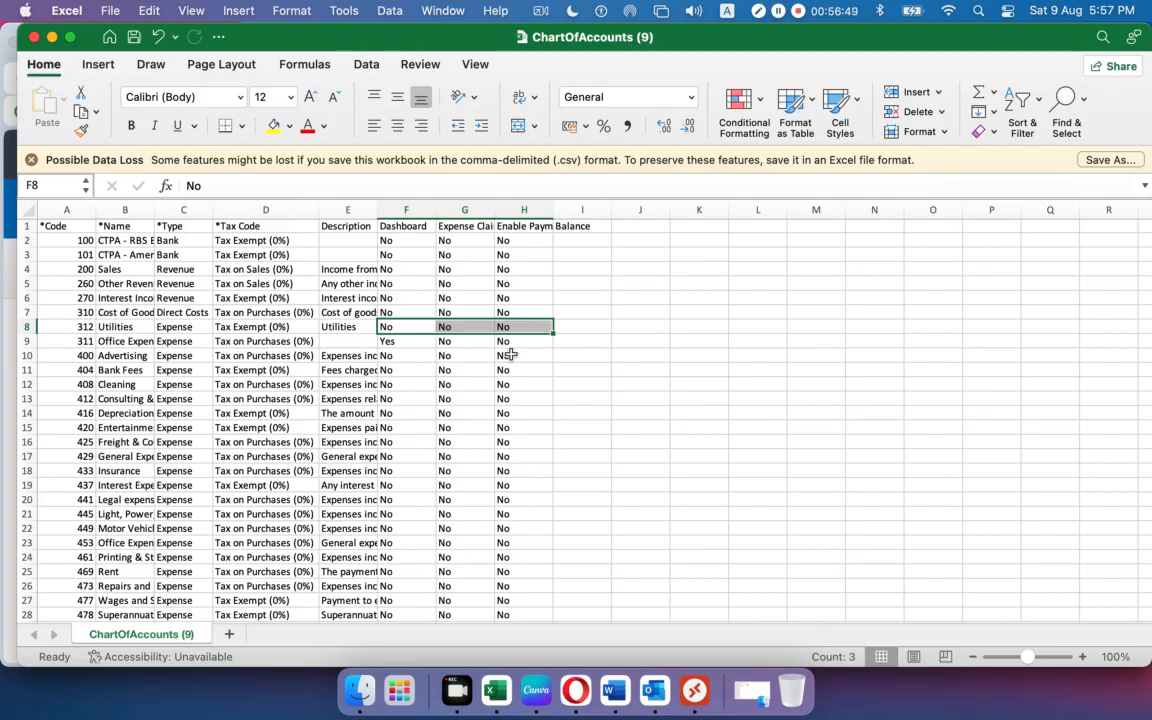
pyautogui.click(744, 367)
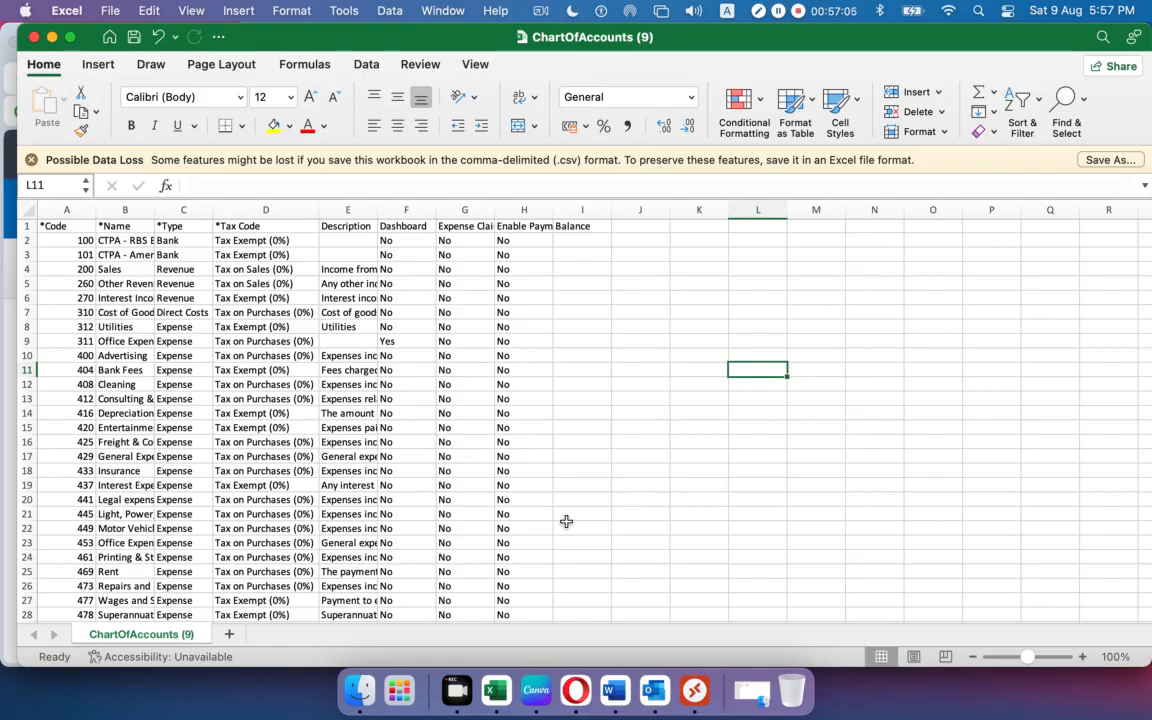
# Insert an empty row 16 above account 425.
pyautogui.rightClick(26, 441)
pyautogui.click(72, 490)
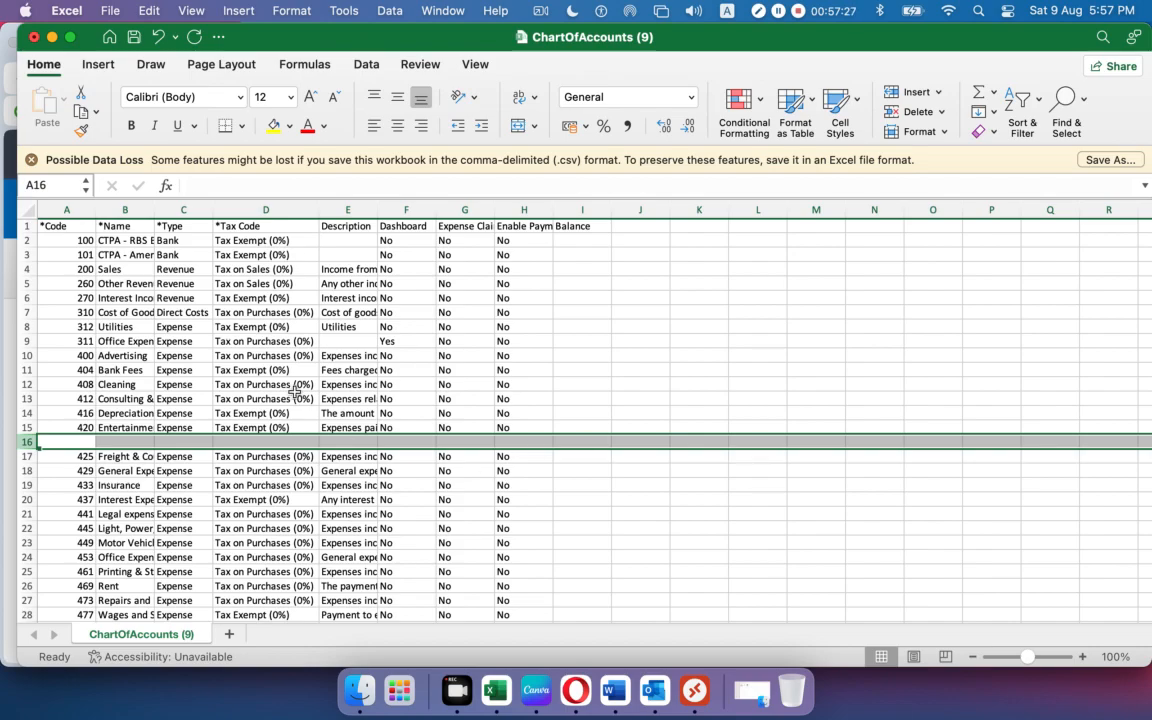
# Minimize the open windows and browse Finder to the Xero-02 > COA folder.
pyautogui.click(52, 37)
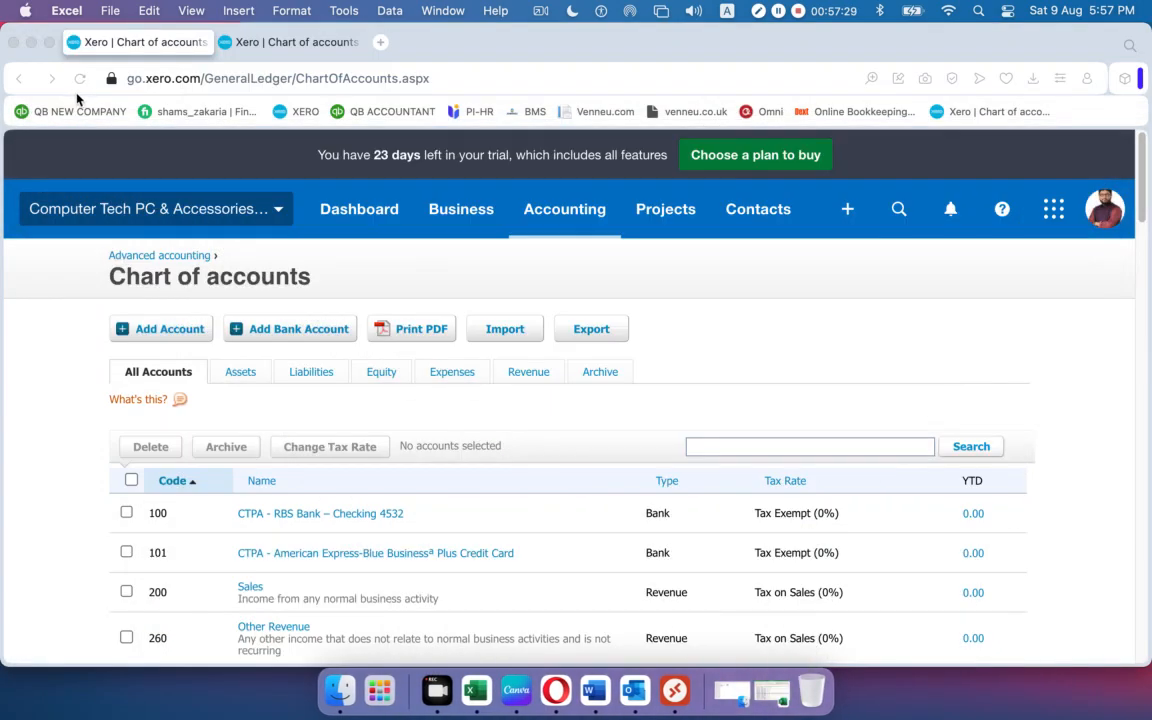
pyautogui.click(30, 41)
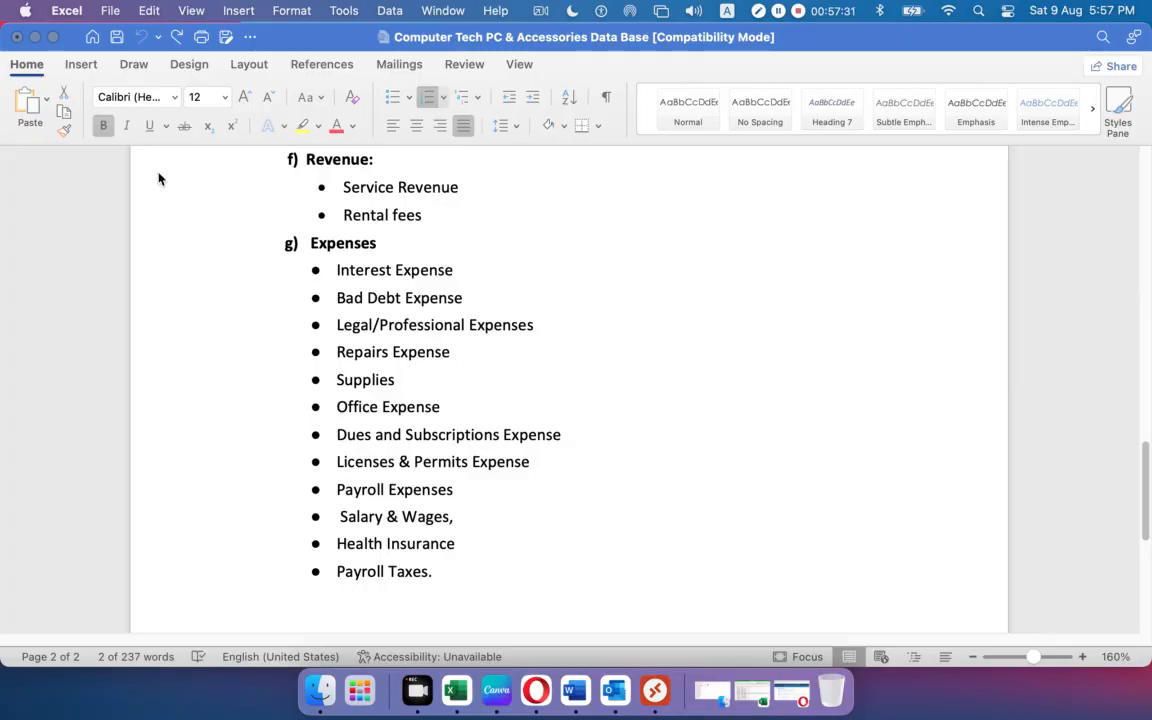
pyautogui.click(34, 37)
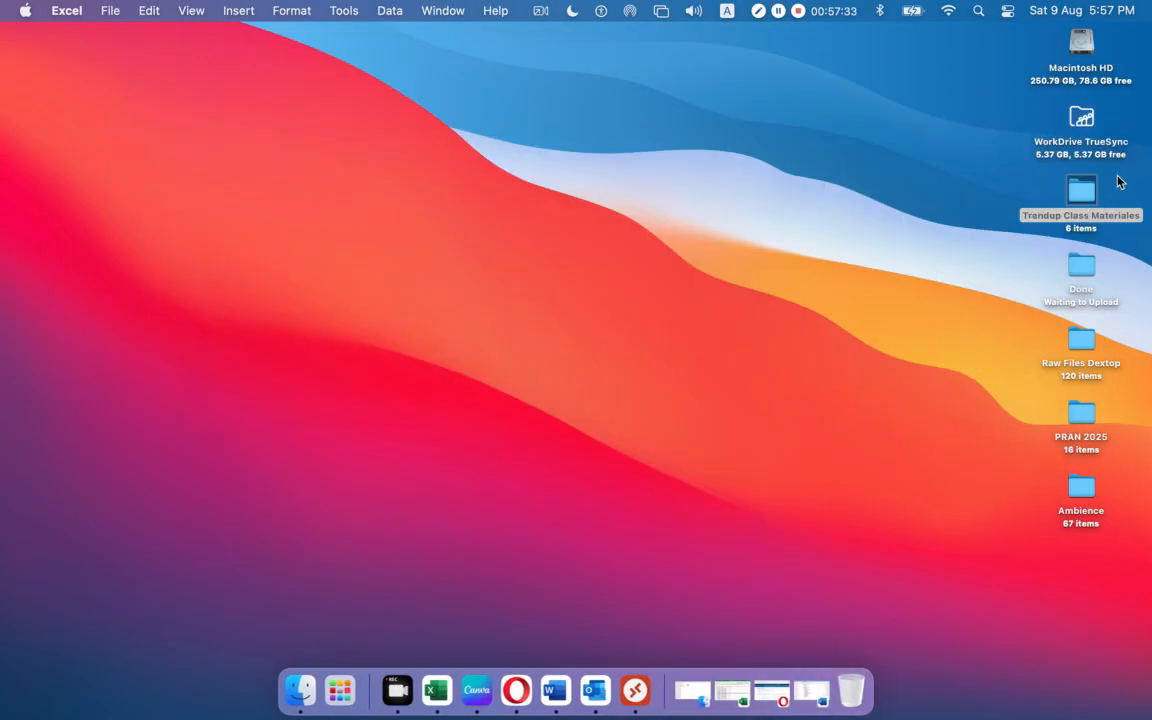
pyautogui.click(693, 690)
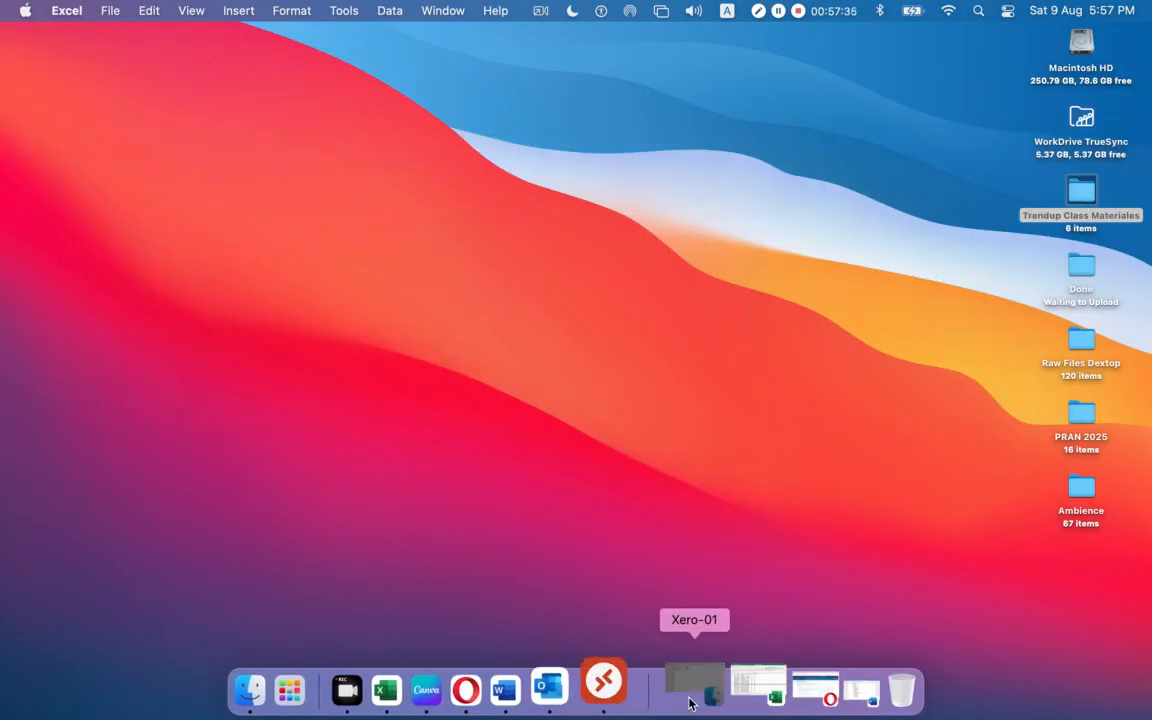
pyautogui.click(213, 45)
pyautogui.doubleClick(375, 147)
pyautogui.doubleClick(233, 146)
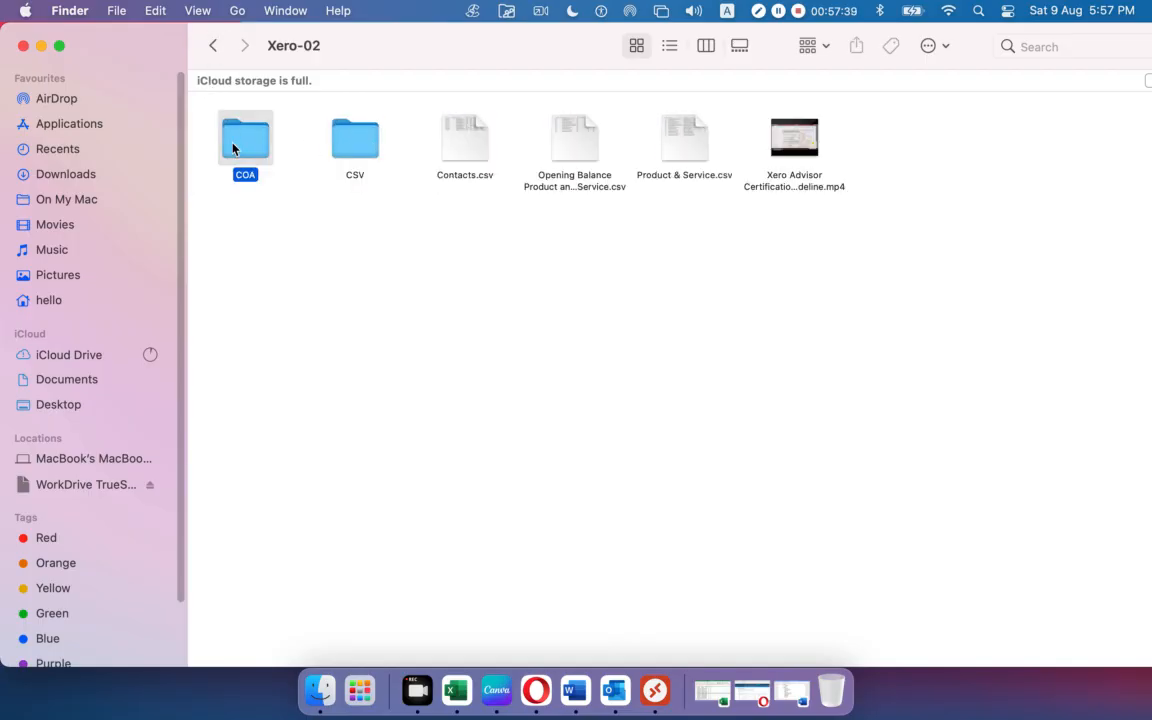
# Review ChartOfAccounts.csv and the COA-Import (Only Mark) document, then return to ChartOfAccounts (9).
pyautogui.doubleClick(243, 148)
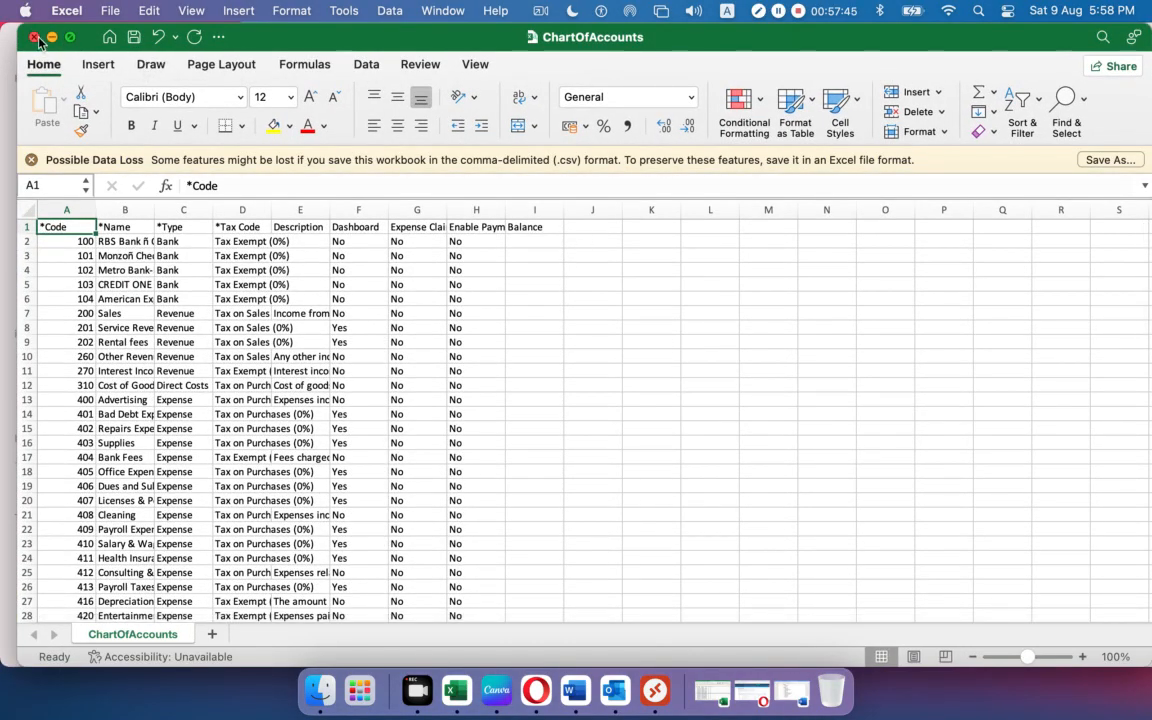
pyautogui.click(36, 38)
pyautogui.doubleClick(358, 140)
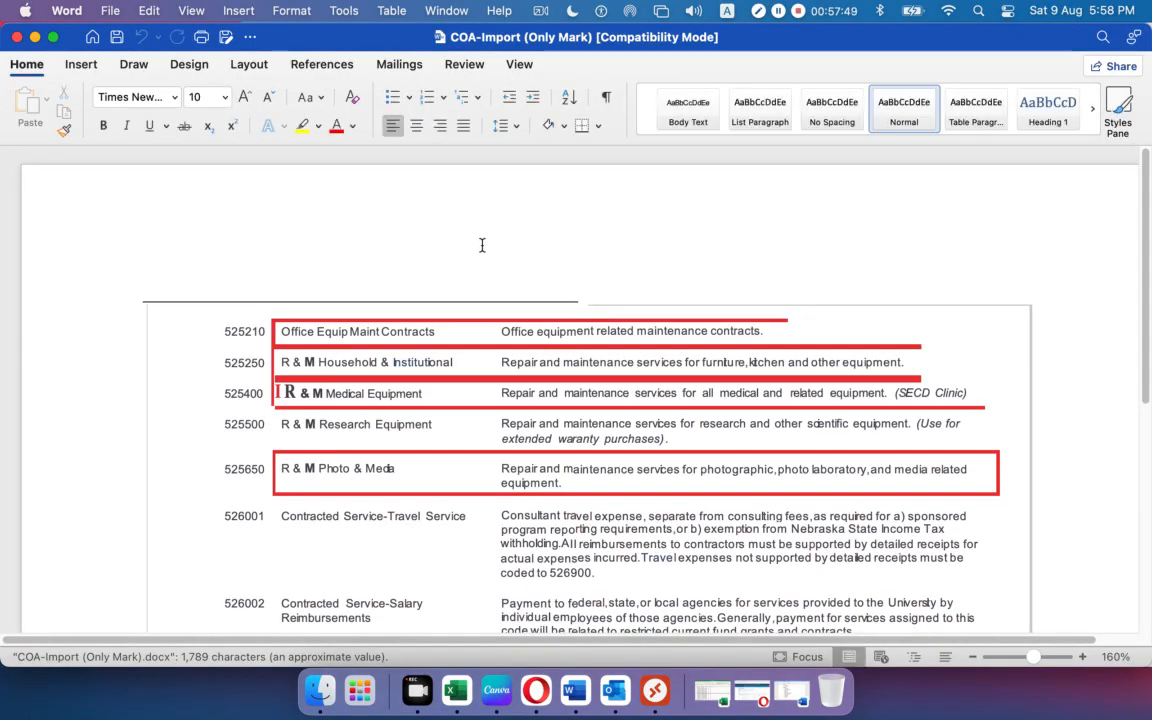
pyautogui.scroll(-5, 477, 243)
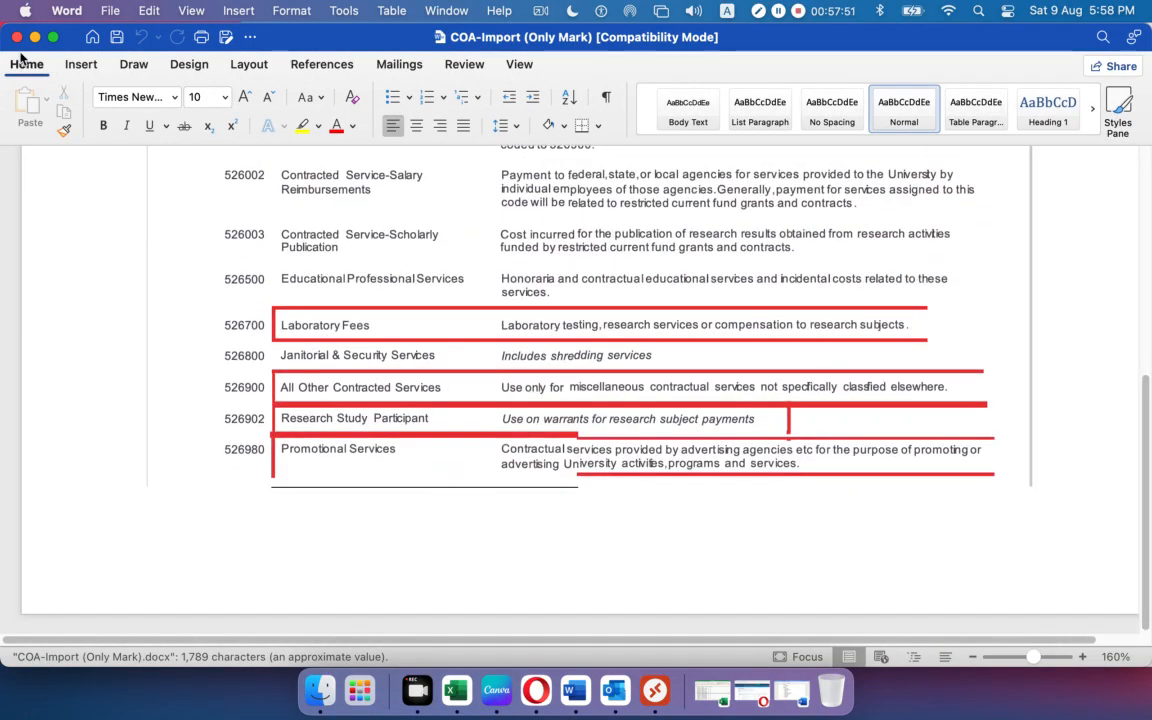
pyautogui.click(16, 37)
pyautogui.click(561, 345)
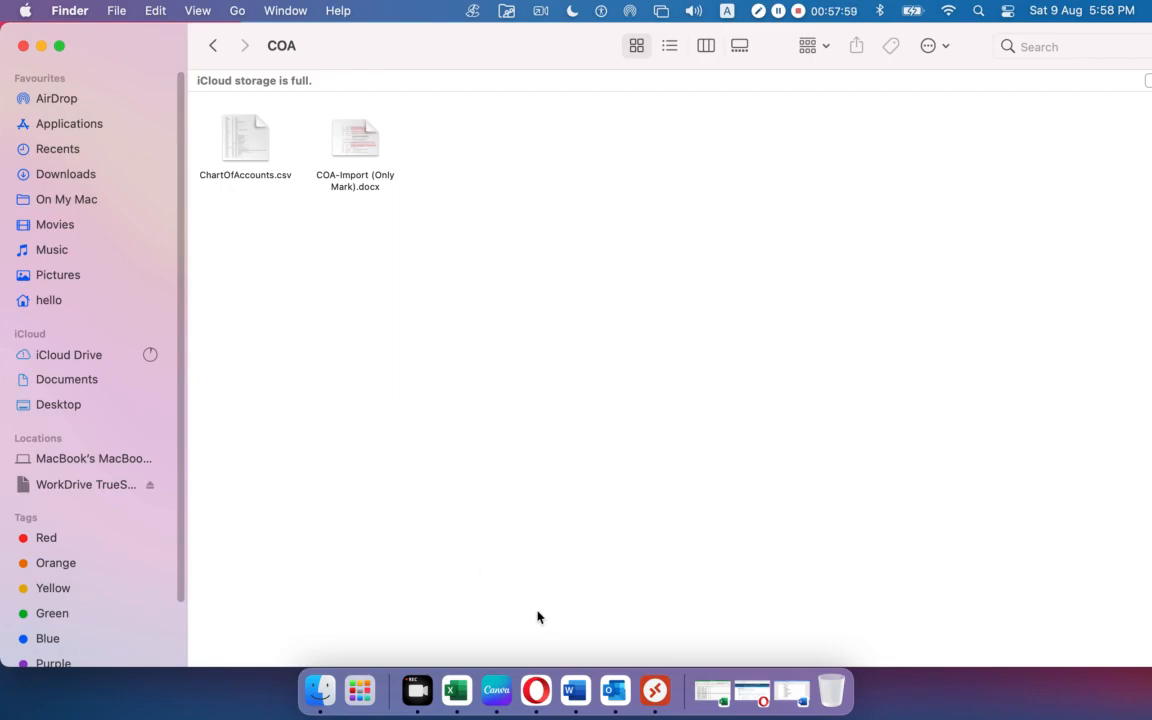
pyautogui.click(540, 684)
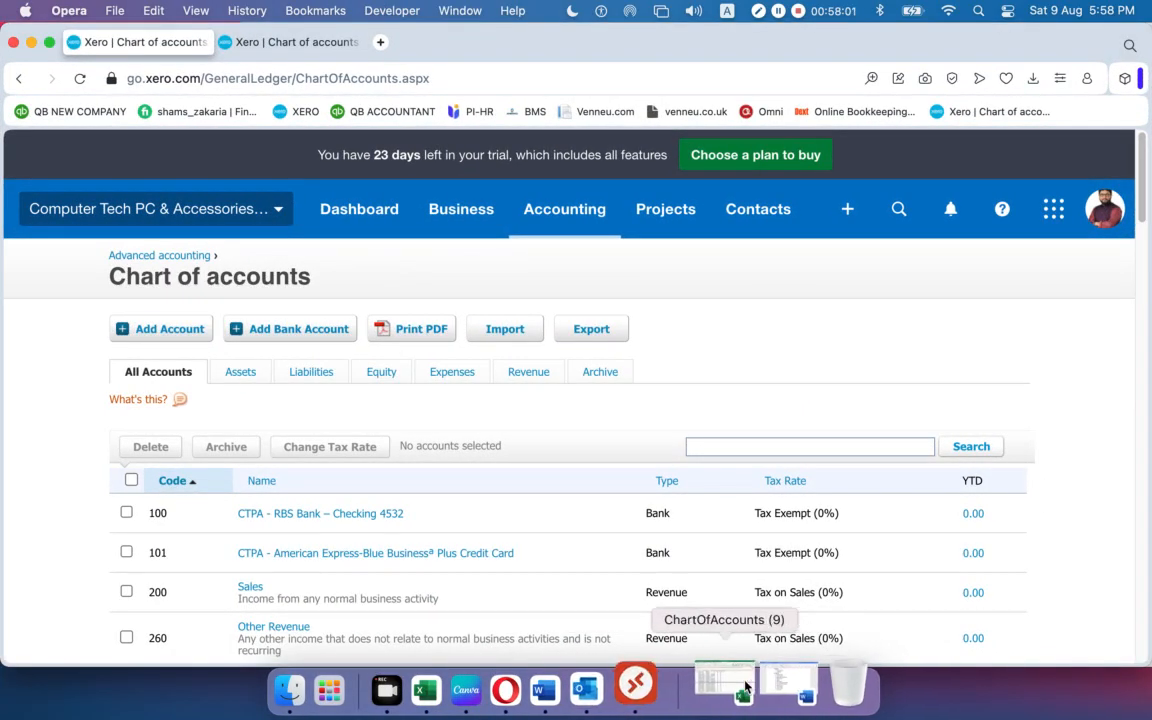
pyautogui.click(745, 685)
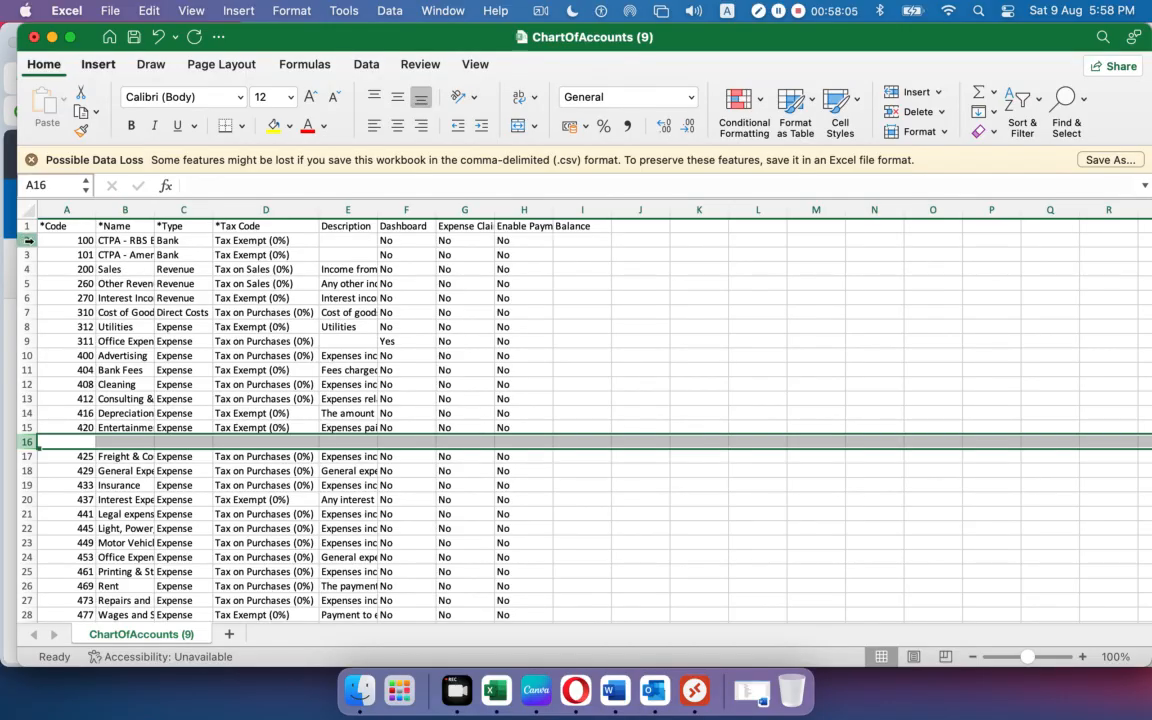
# Delete the blank rows 16 and 17 so the account list runs without gaps.
pyautogui.moveTo(24, 240); pyautogui.dragTo(24, 297)
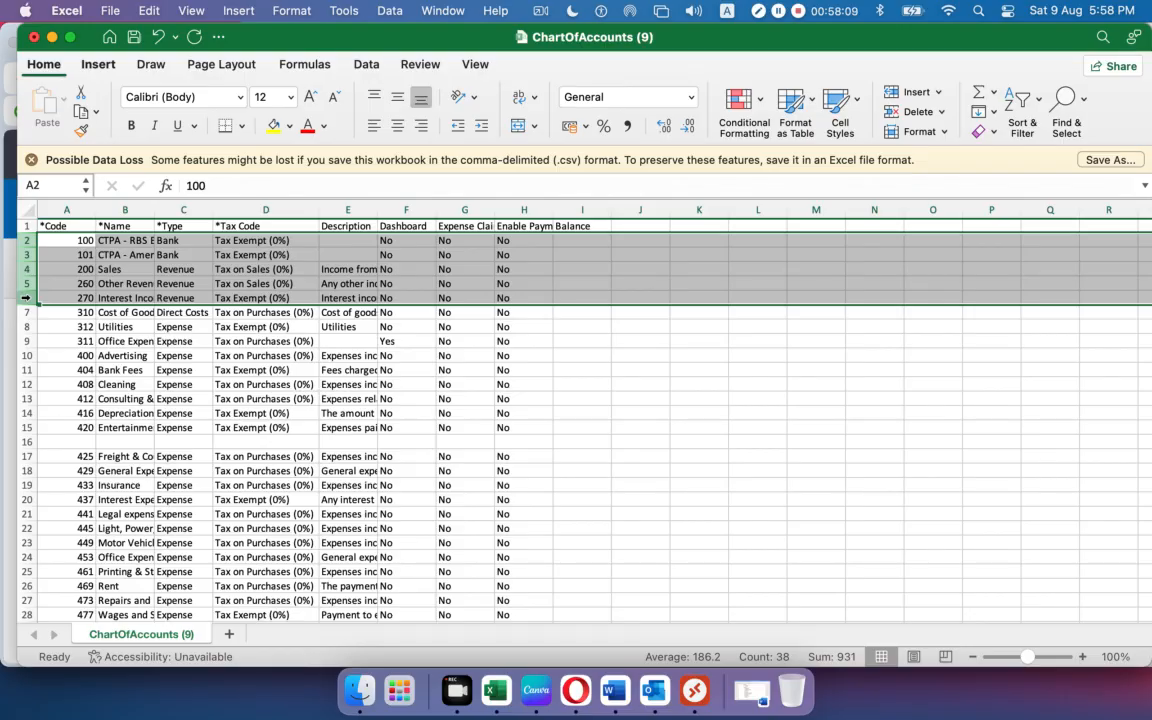
pyautogui.click(640, 470)
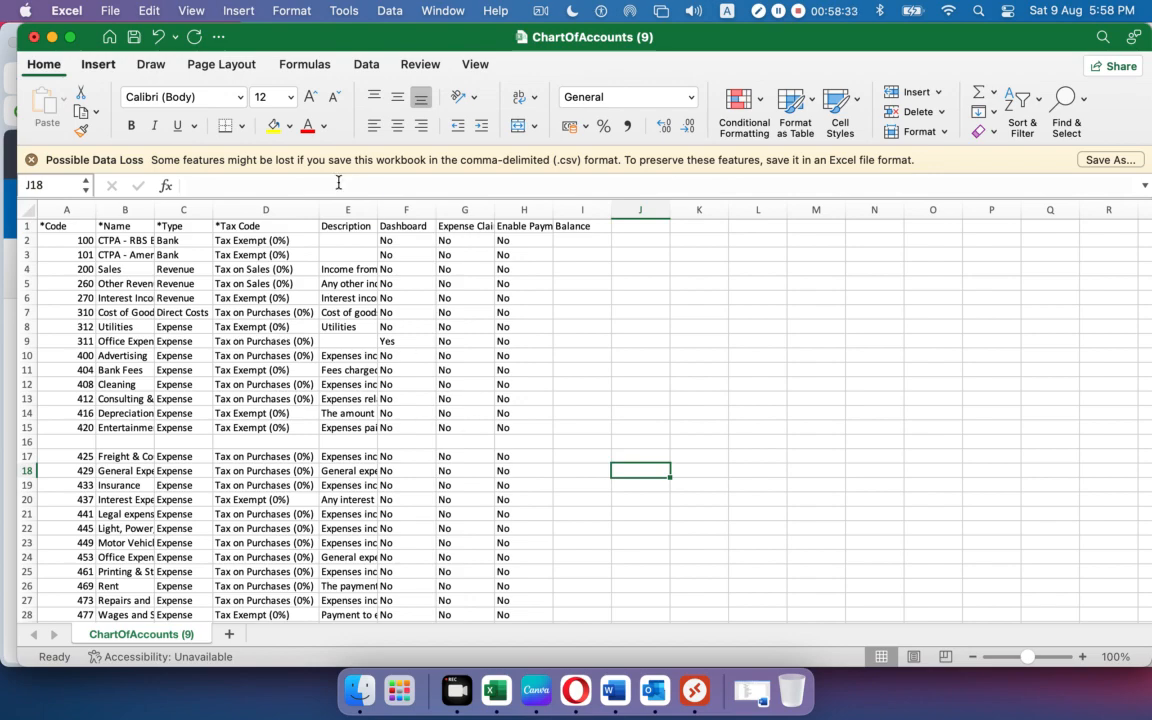
pyautogui.rightClick(26, 441)
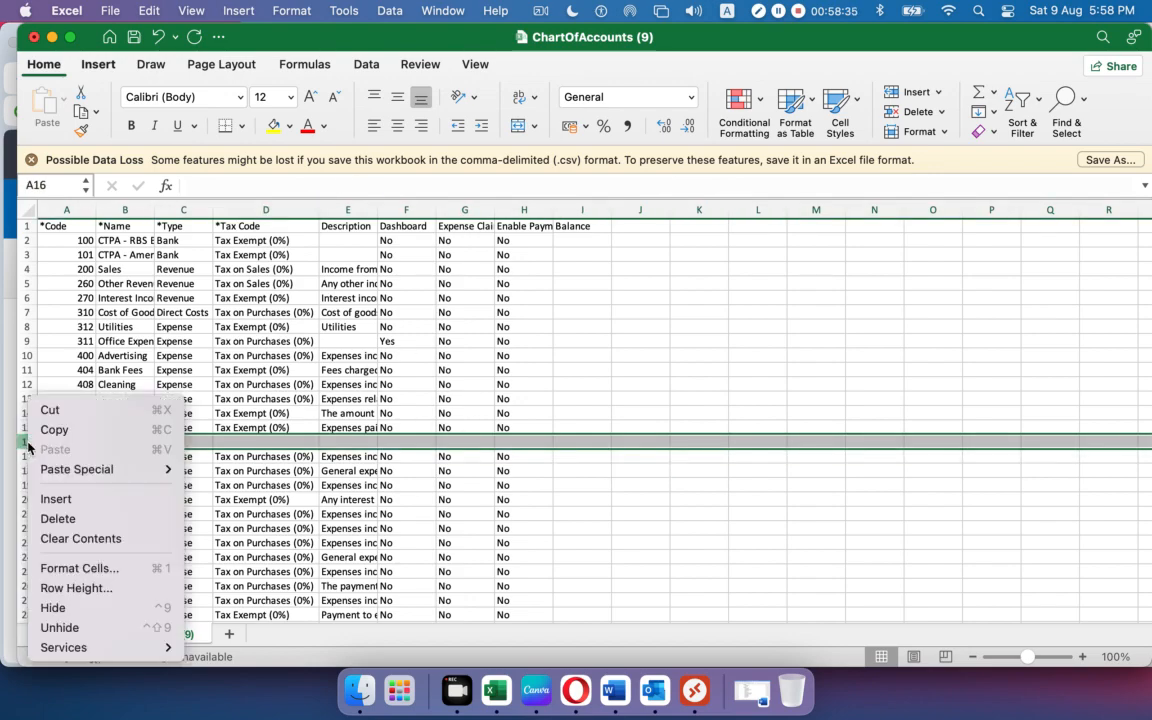
pyautogui.click(55, 498)
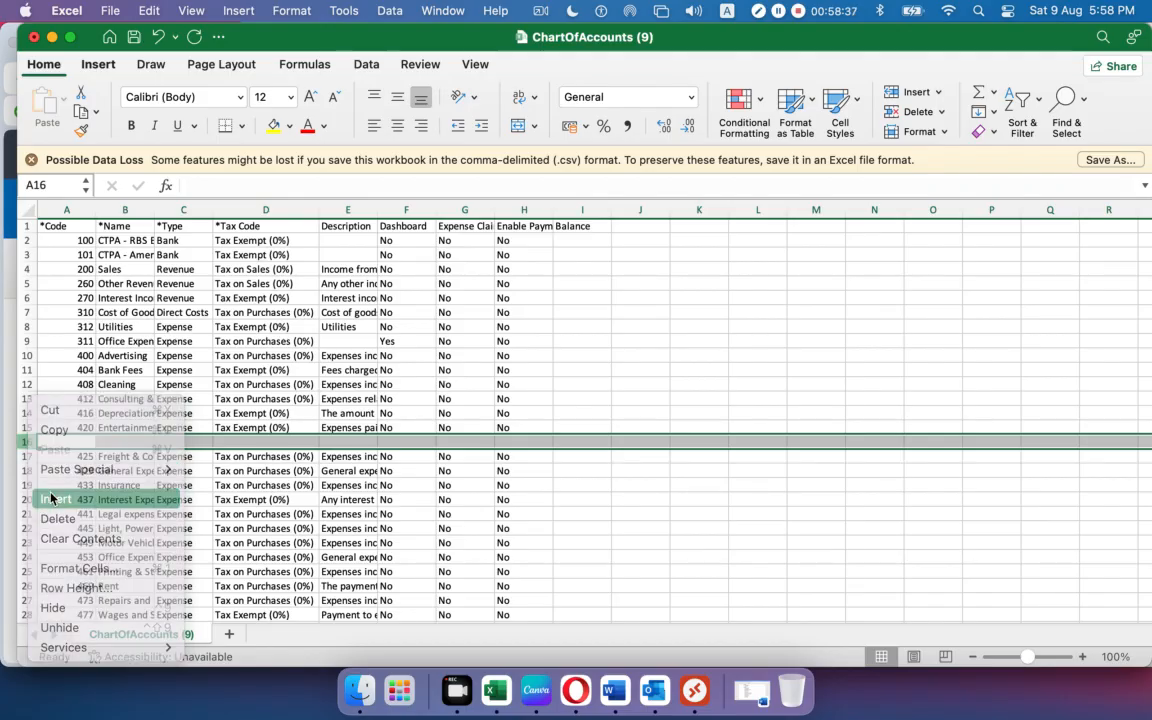
pyautogui.click(70, 12)
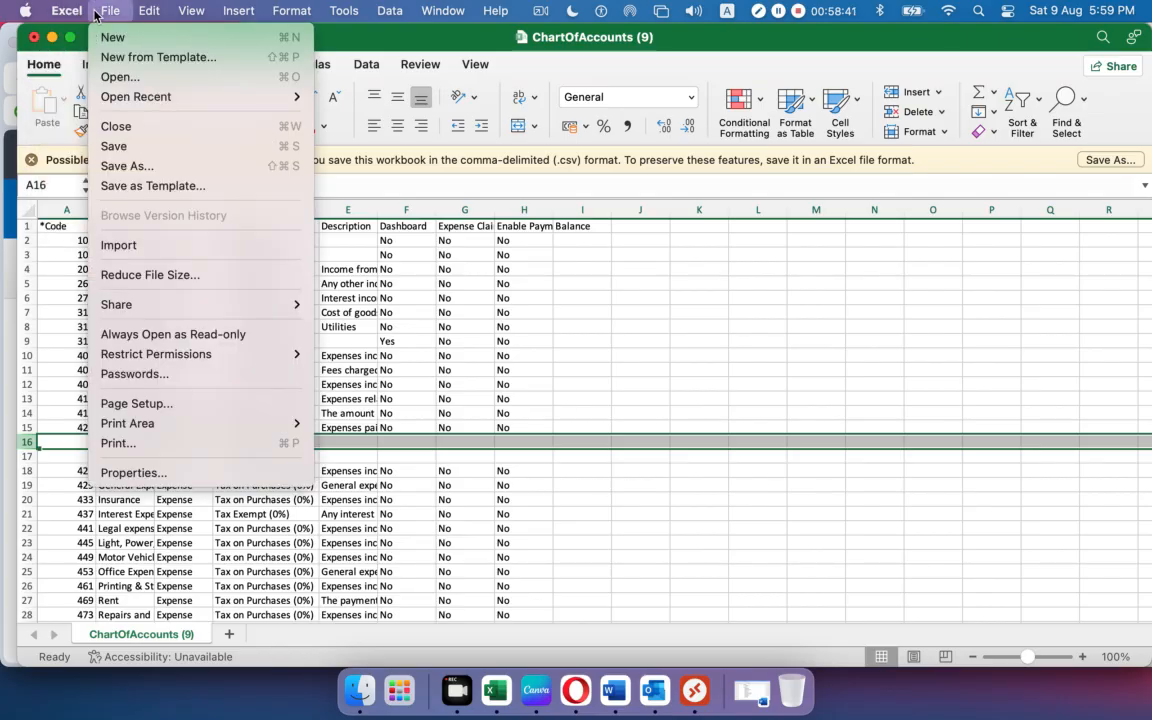
pyautogui.click(128, 174)
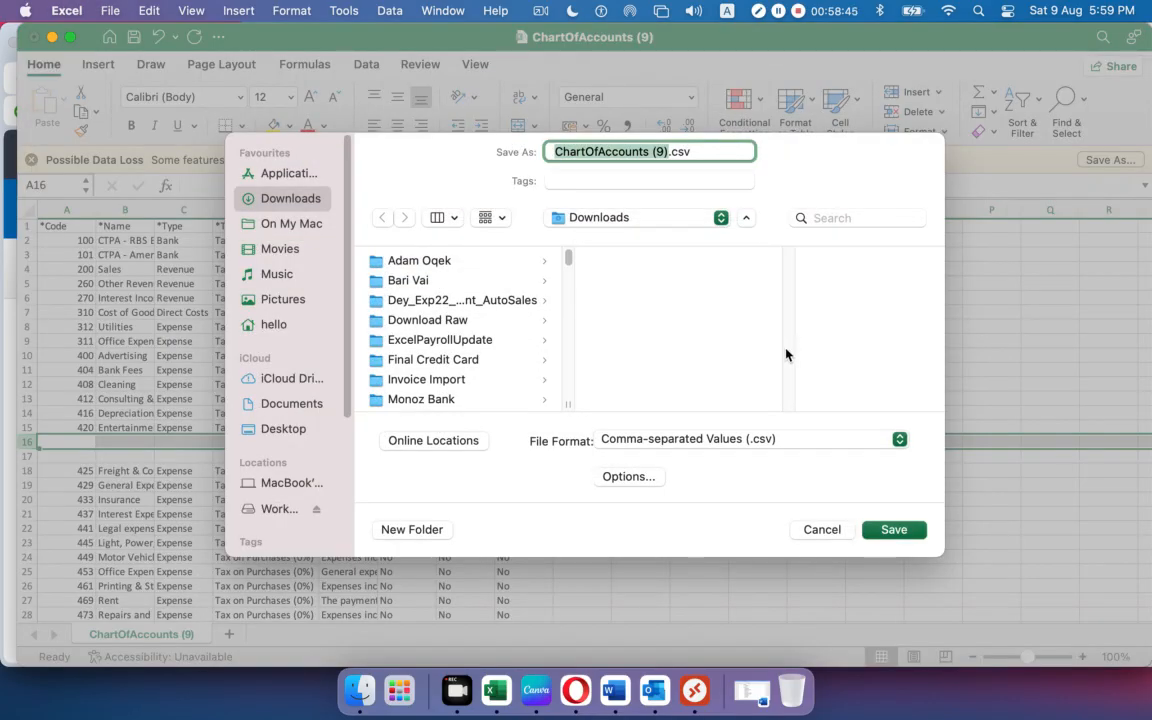
pyautogui.click(820, 530)
pyautogui.click(757, 557)
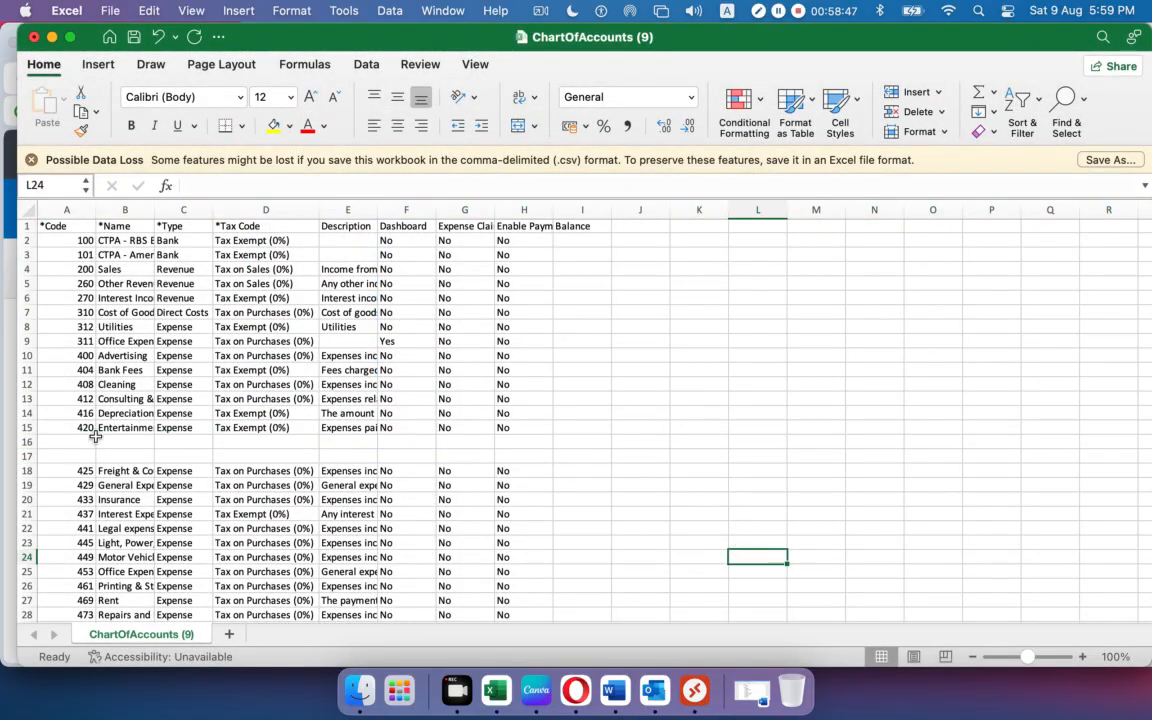
pyautogui.moveTo(26, 441); pyautogui.dragTo(26, 456)
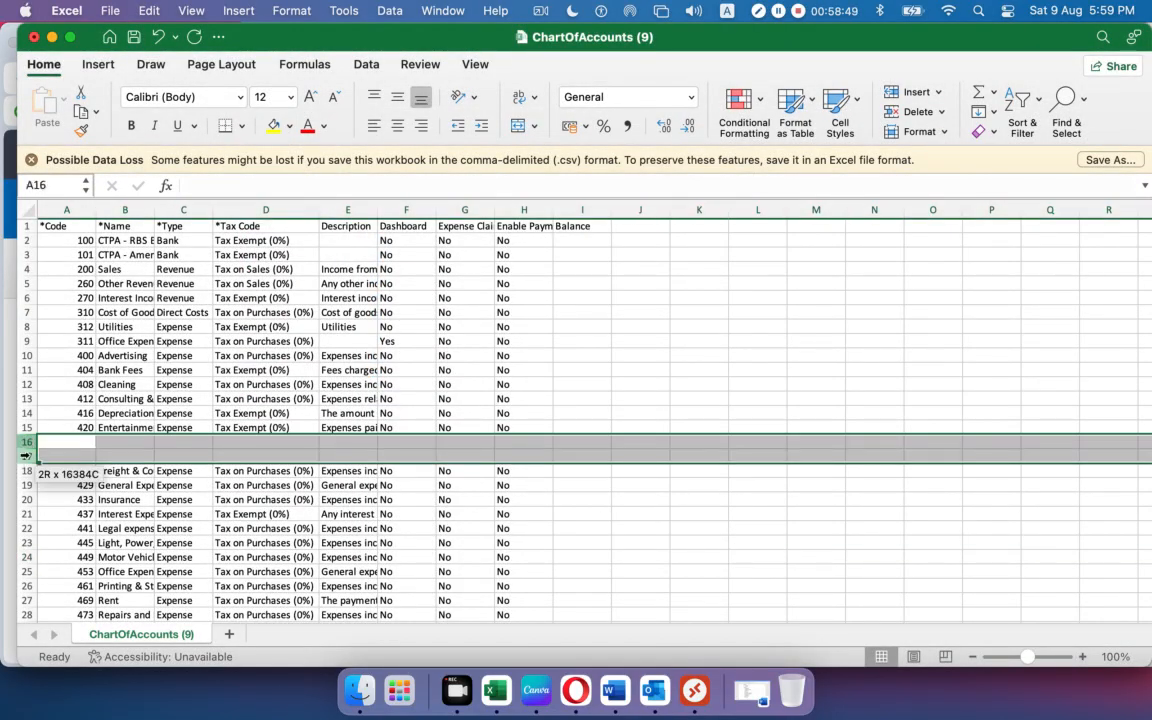
pyautogui.rightClick(26, 449)
pyautogui.click(58, 518)
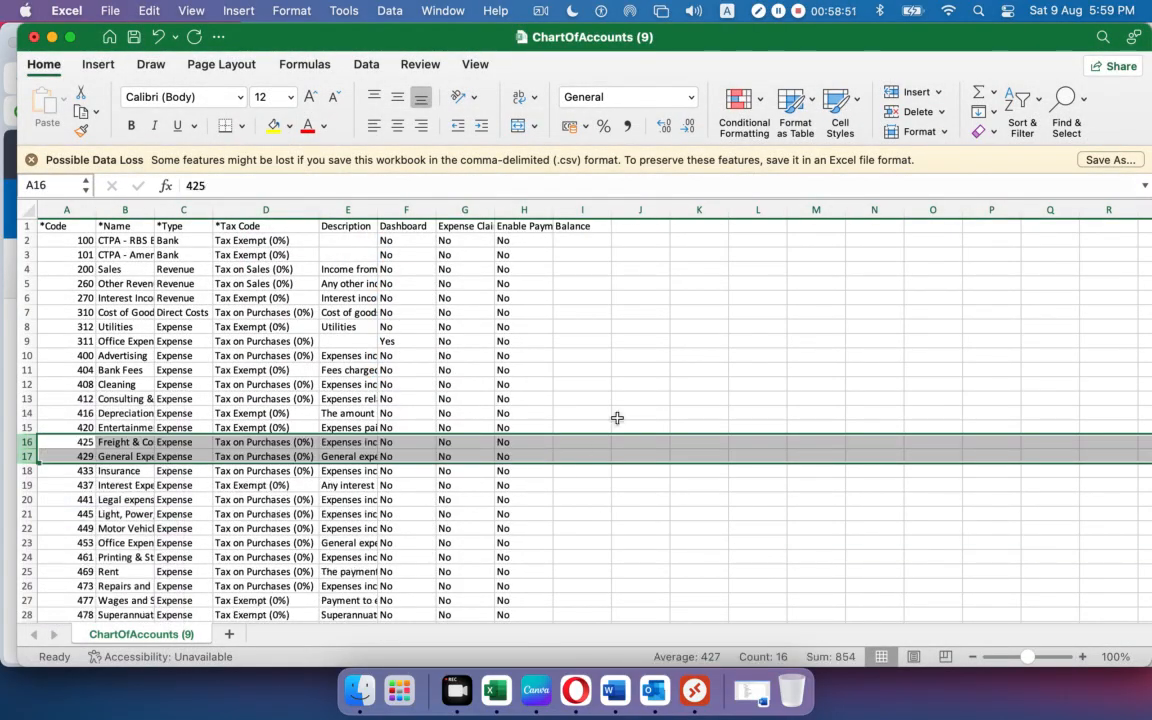
pyautogui.click(630, 398)
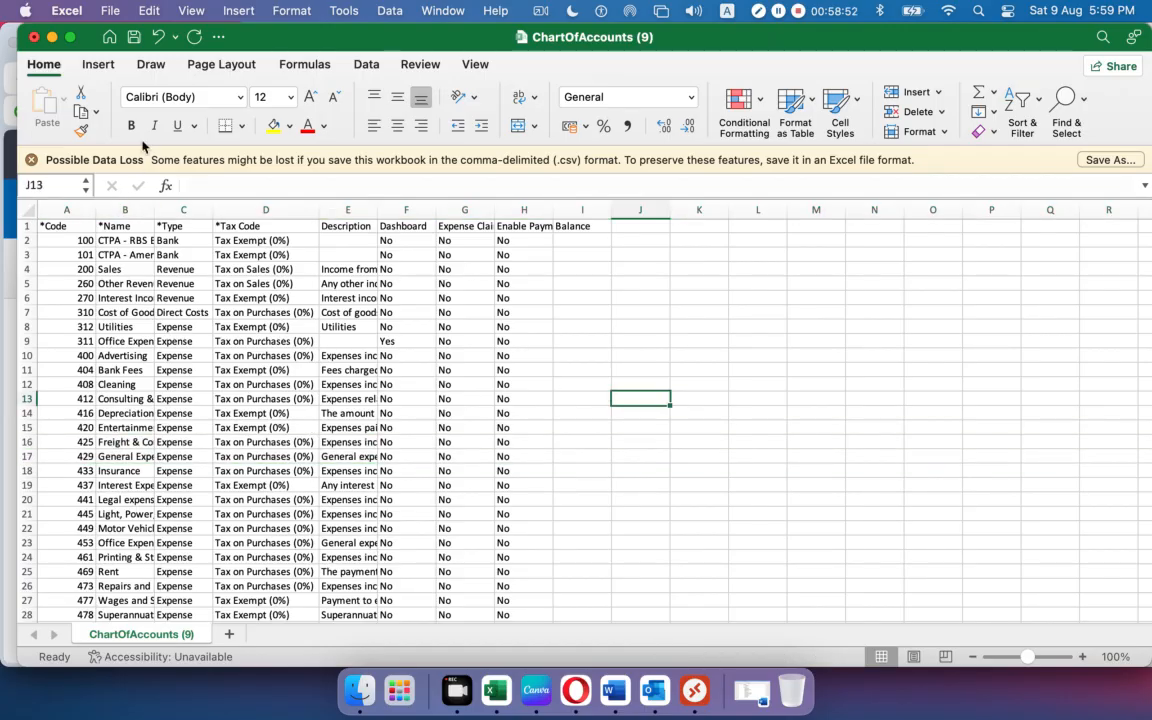
# Save the workbook to the Desktop as 01.csv.
pyautogui.click(106, 11)
pyautogui.click(120, 148)
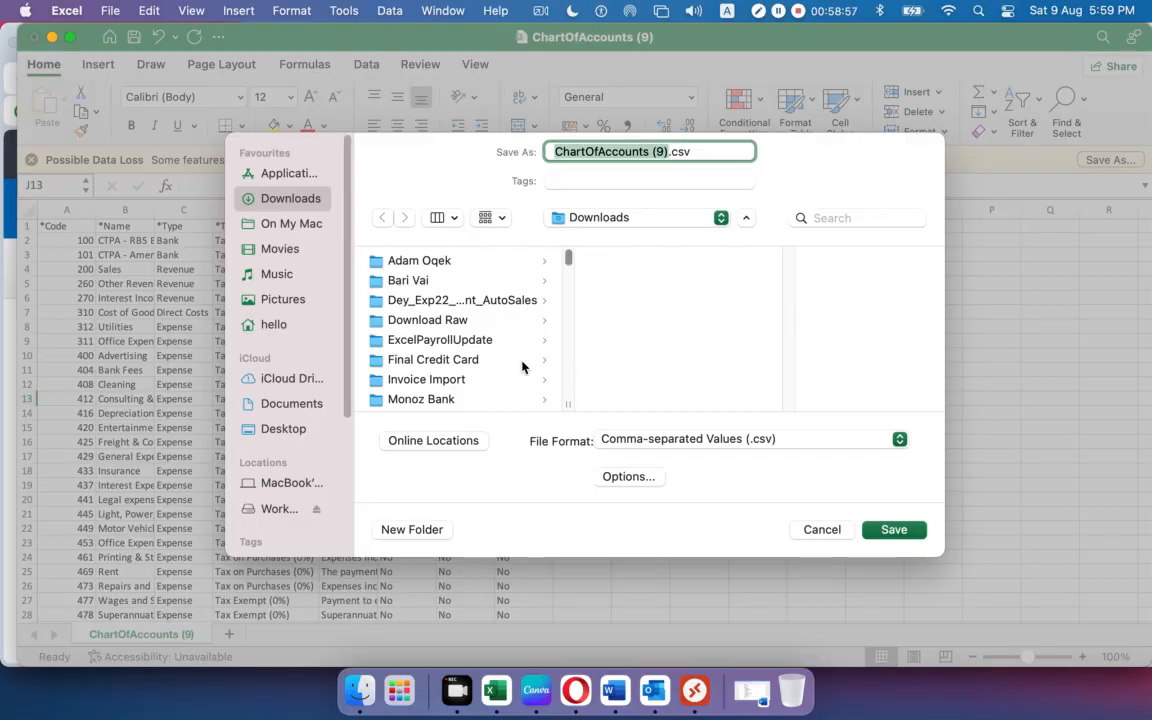
pyautogui.click(280, 428)
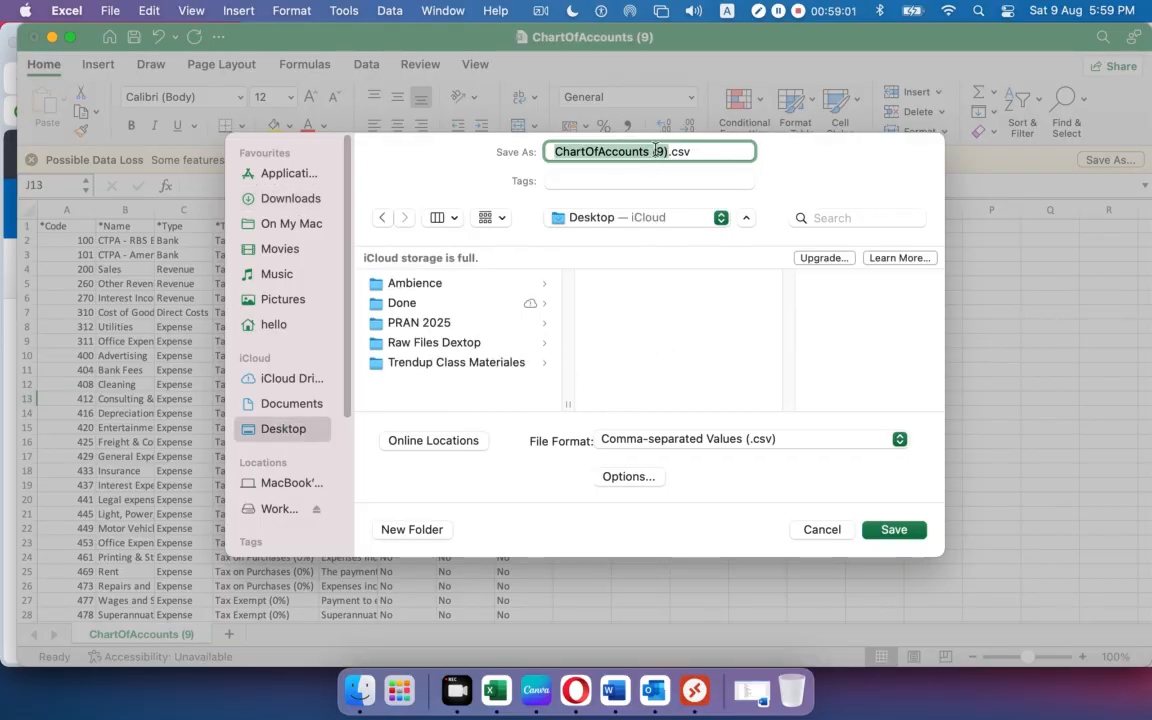
pyautogui.write('01')
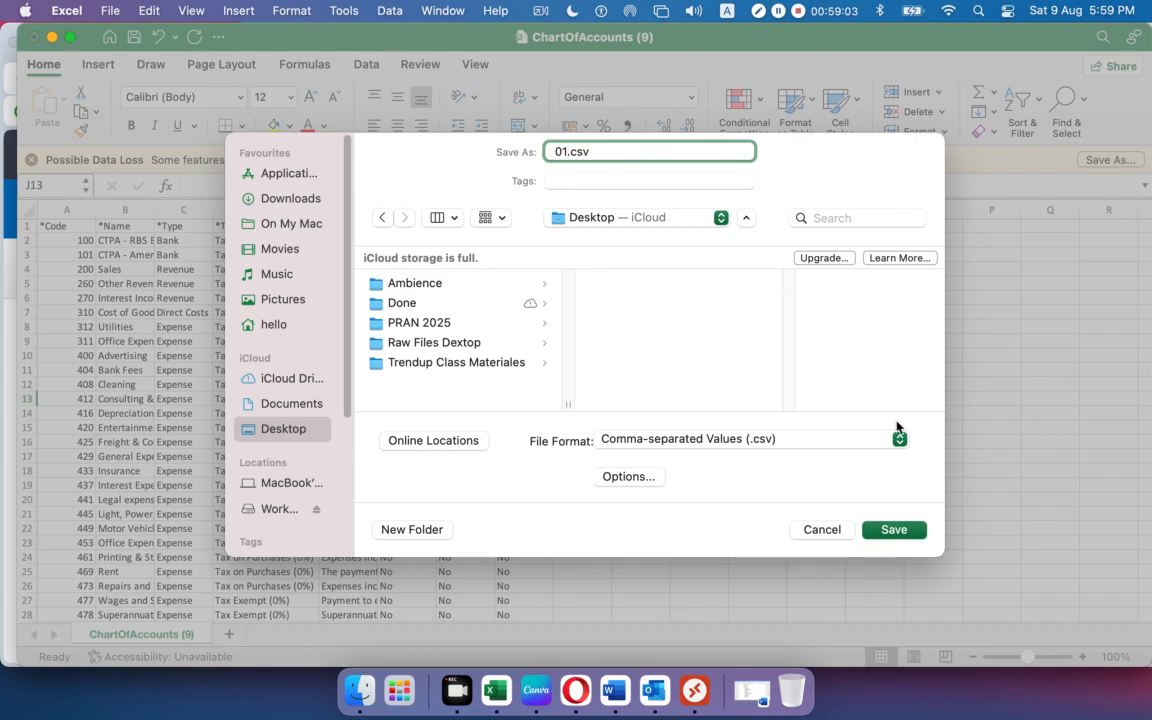
pyautogui.click(894, 530)
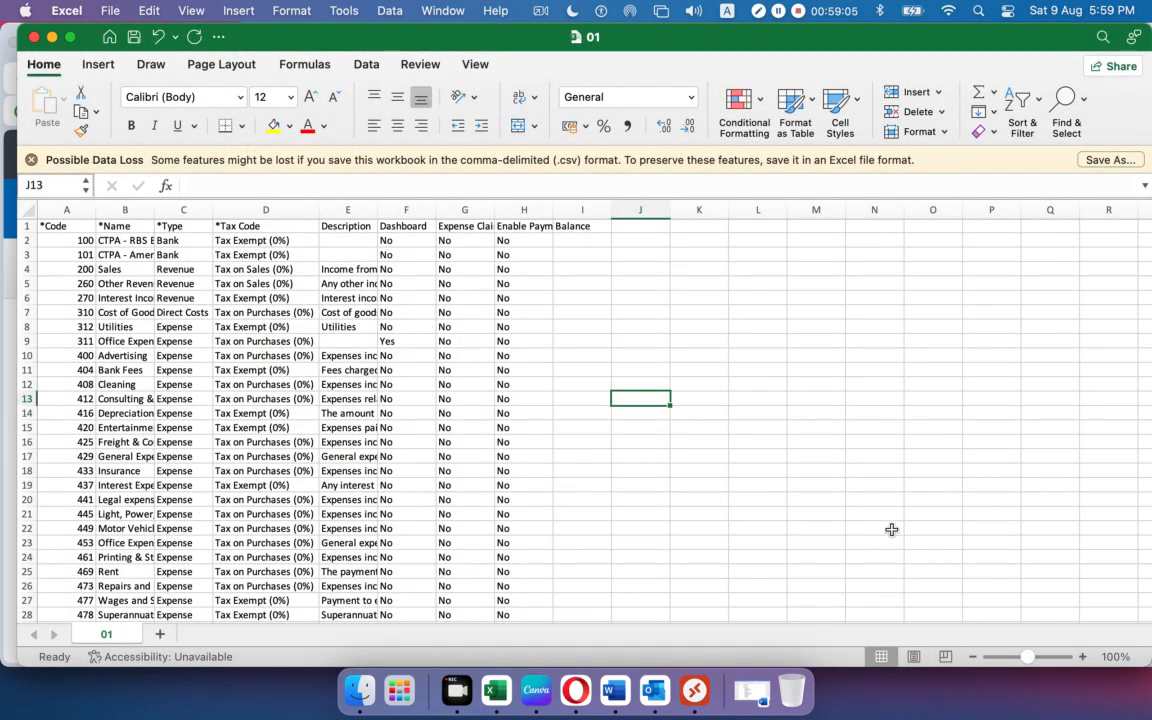
# Delete every row from row 6 down, leaving only four accounts.
pyautogui.click(26, 298)
pyautogui.moveTo(26, 298); pyautogui.dragTo(46, 589)
pyautogui.scroll(-10, 45, 484)
pyautogui.scroll(20, 44, 483)
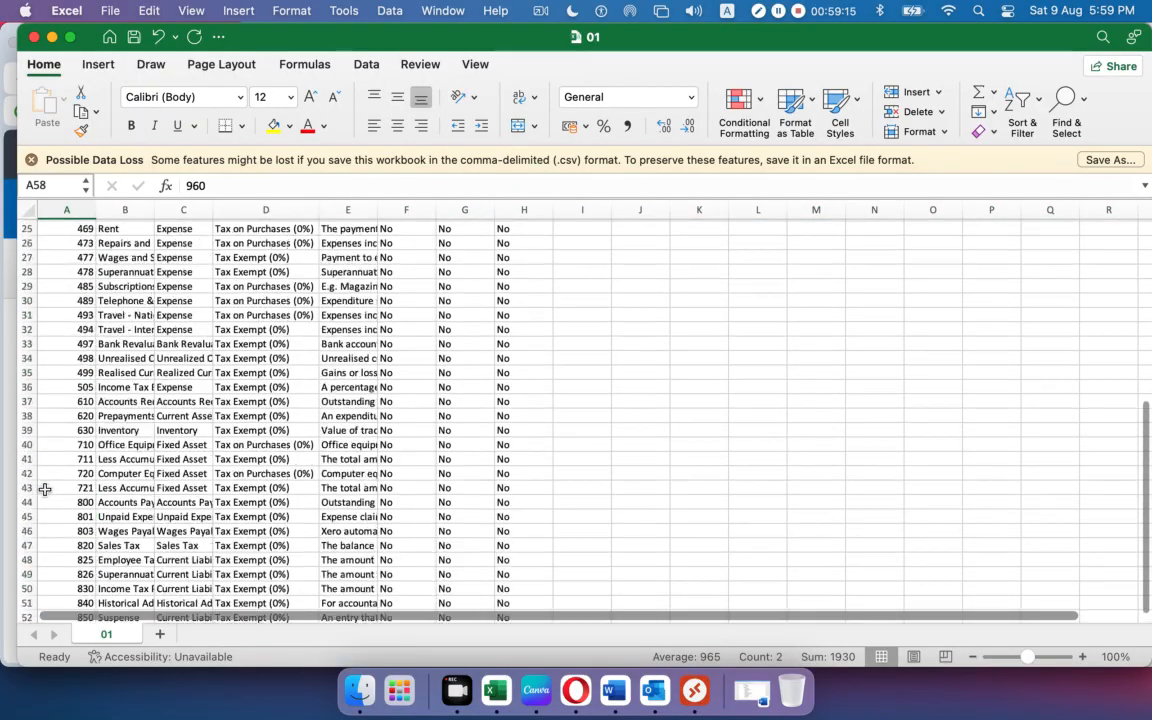
pyautogui.moveTo(24, 298); pyautogui.dragTo(28, 392)
pyautogui.rightClick(27, 388)
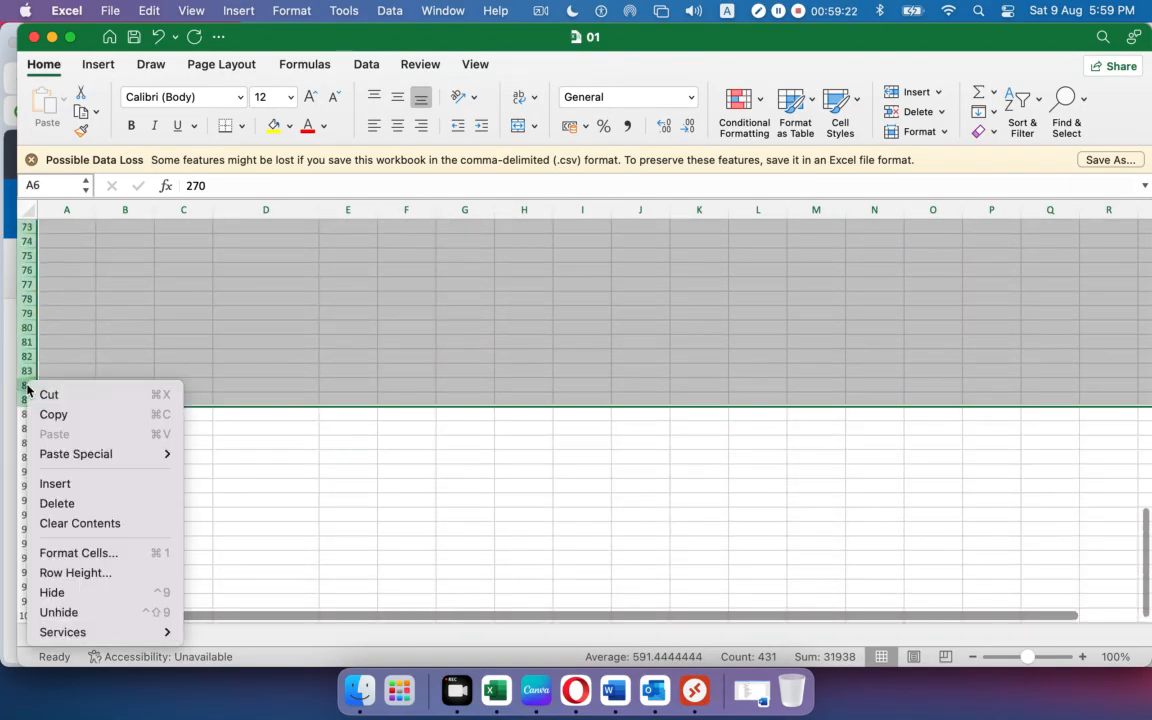
pyautogui.click(56, 503)
pyautogui.scroll(15, 129, 509)
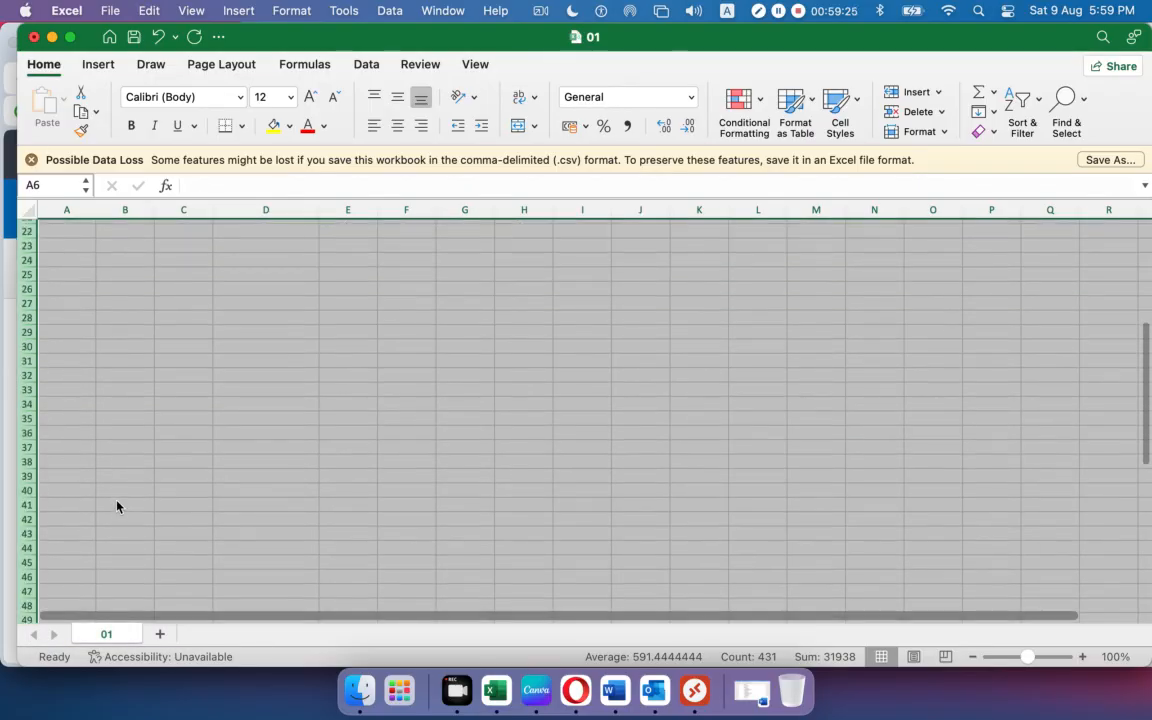
pyautogui.click(354, 362)
pyautogui.scroll(1, 270, 408)
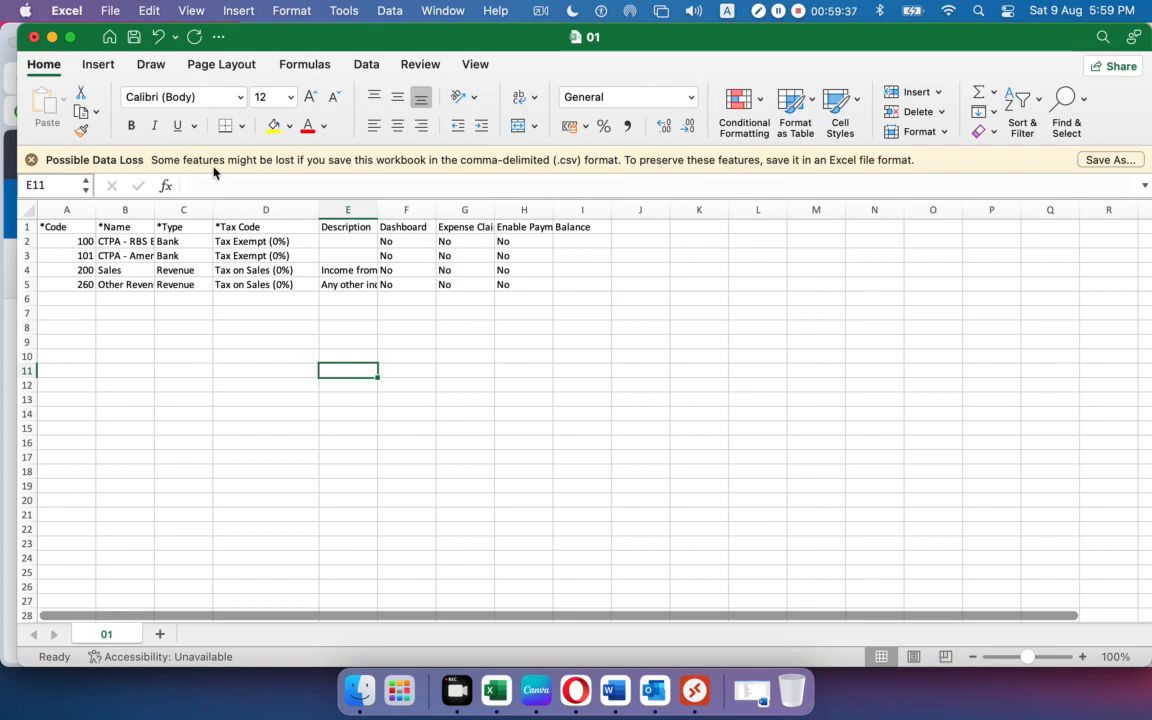
# Save the sheet as 02.csv and return to Xero in Opera.
pyautogui.click(110, 11)
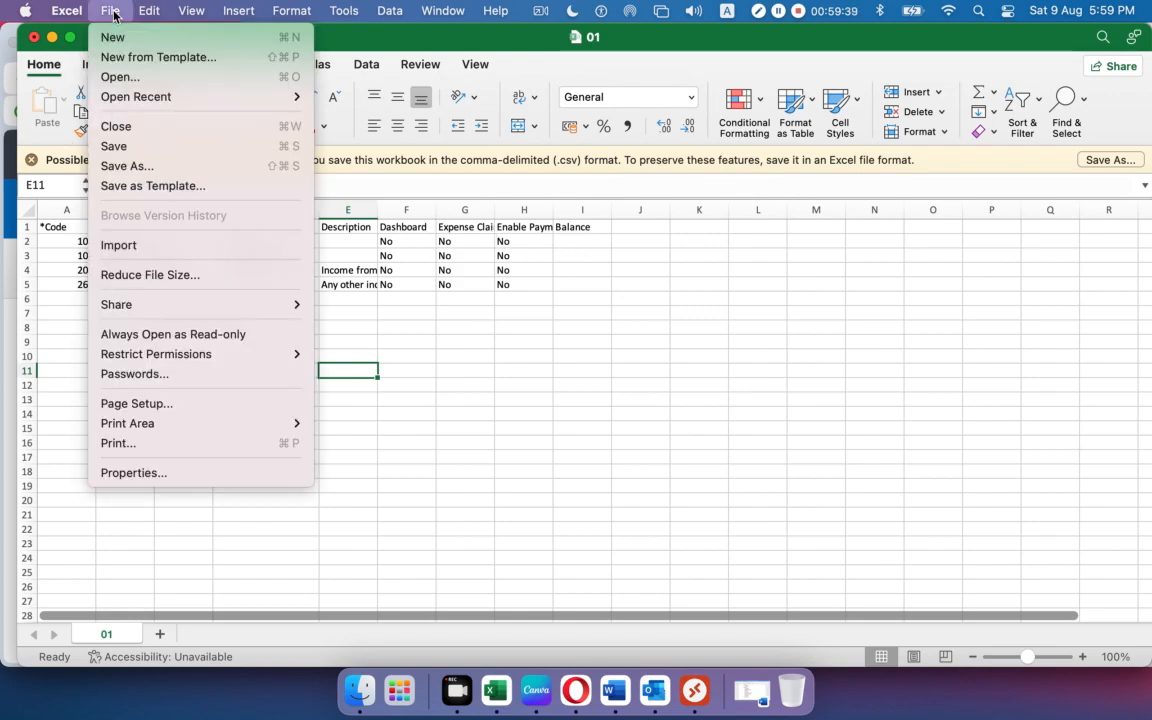
pyautogui.click(144, 171)
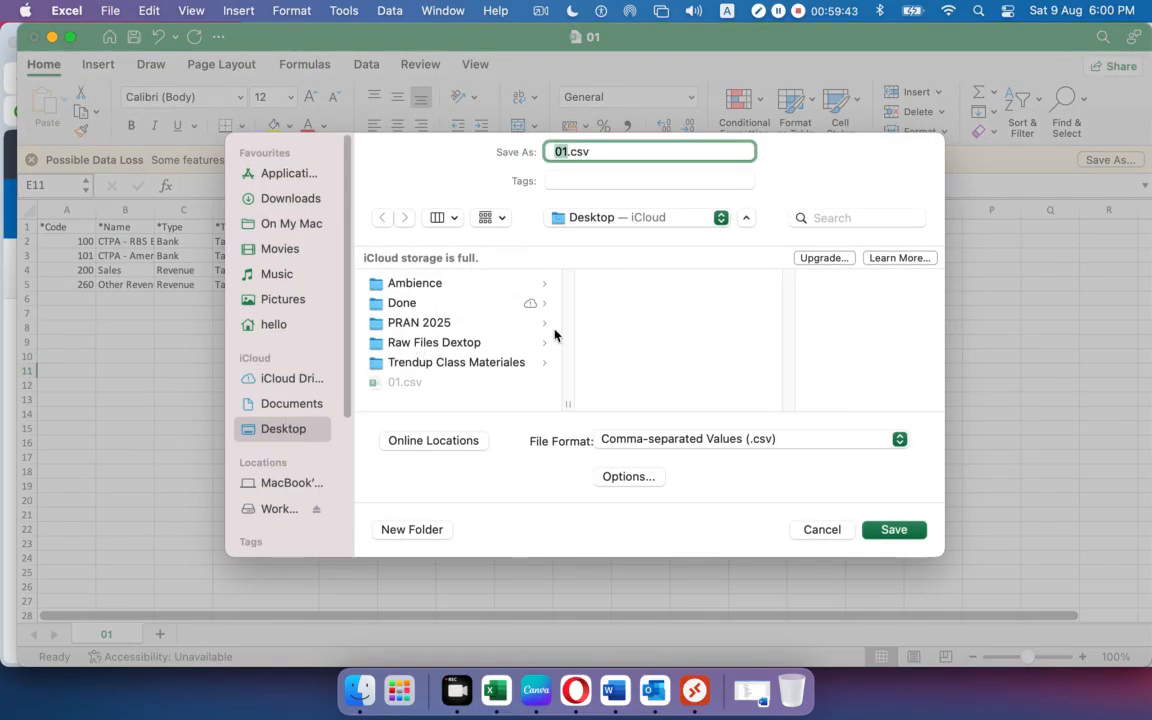
pyautogui.write('02')
pyautogui.click(894, 530)
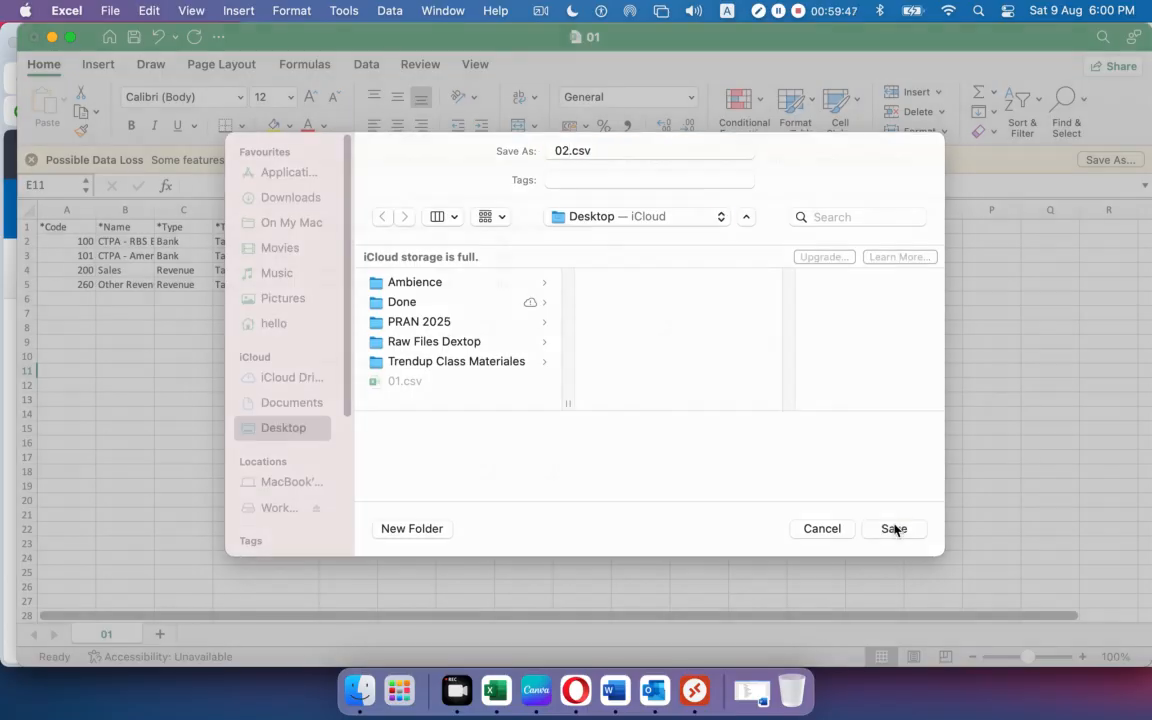
pyautogui.click(586, 702)
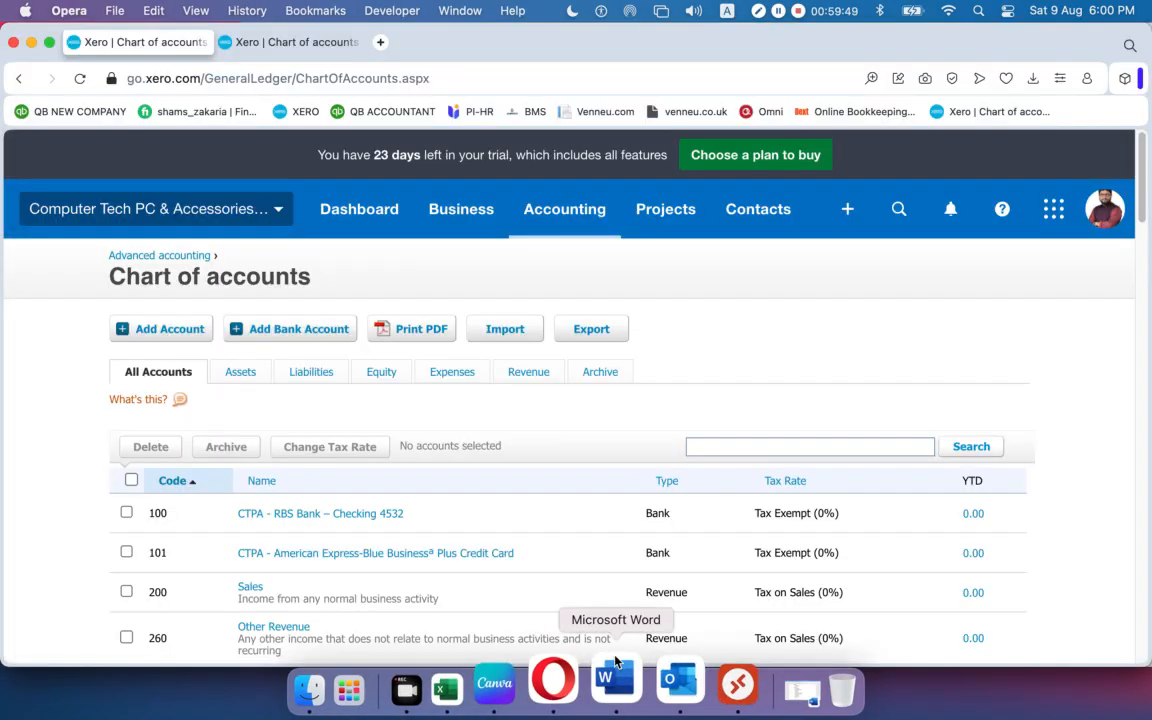
# Import 02.csv from the Desktop into Xero's chart of accounts.
pyautogui.scroll(-10, 410, 466)
pyautogui.scroll(-5, 410, 466)
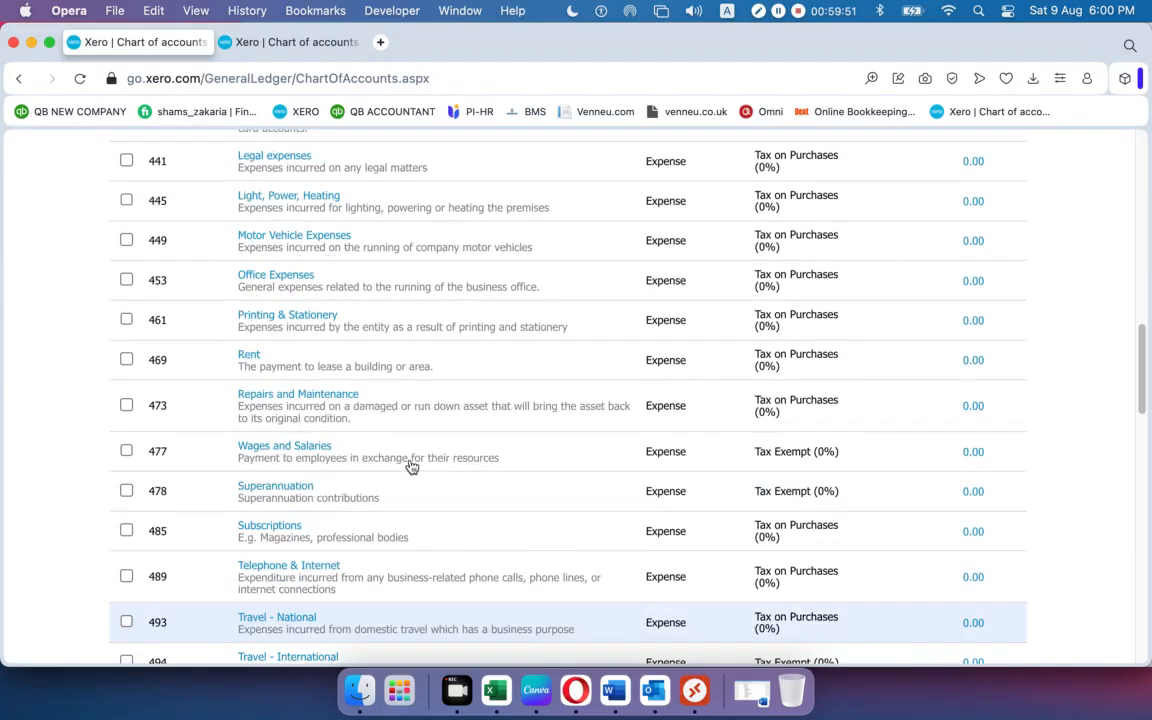
pyautogui.scroll(20, 410, 466)
pyautogui.click(507, 333)
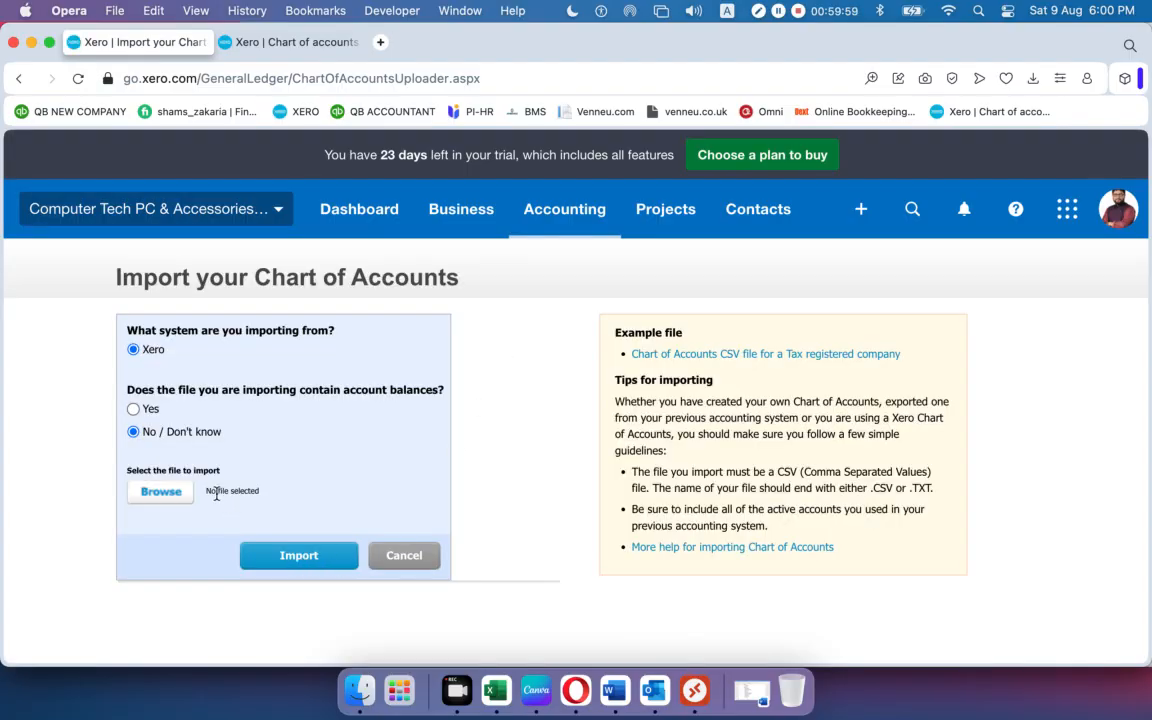
pyautogui.click(170, 494)
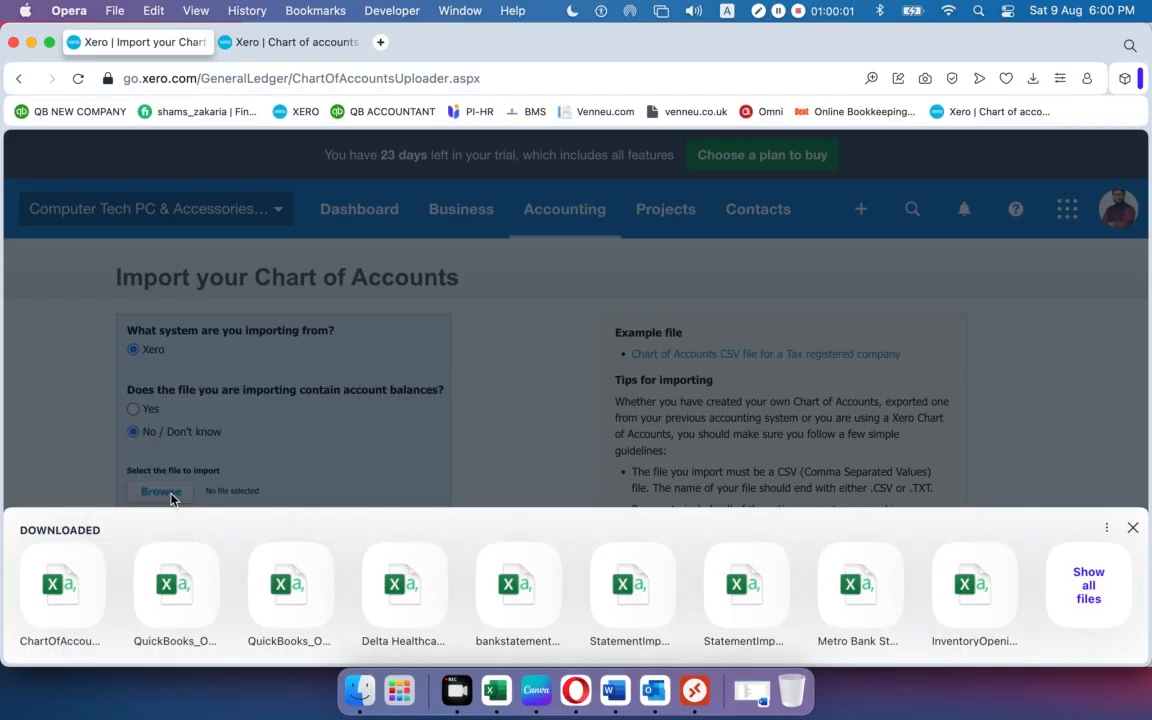
pyautogui.click(1083, 585)
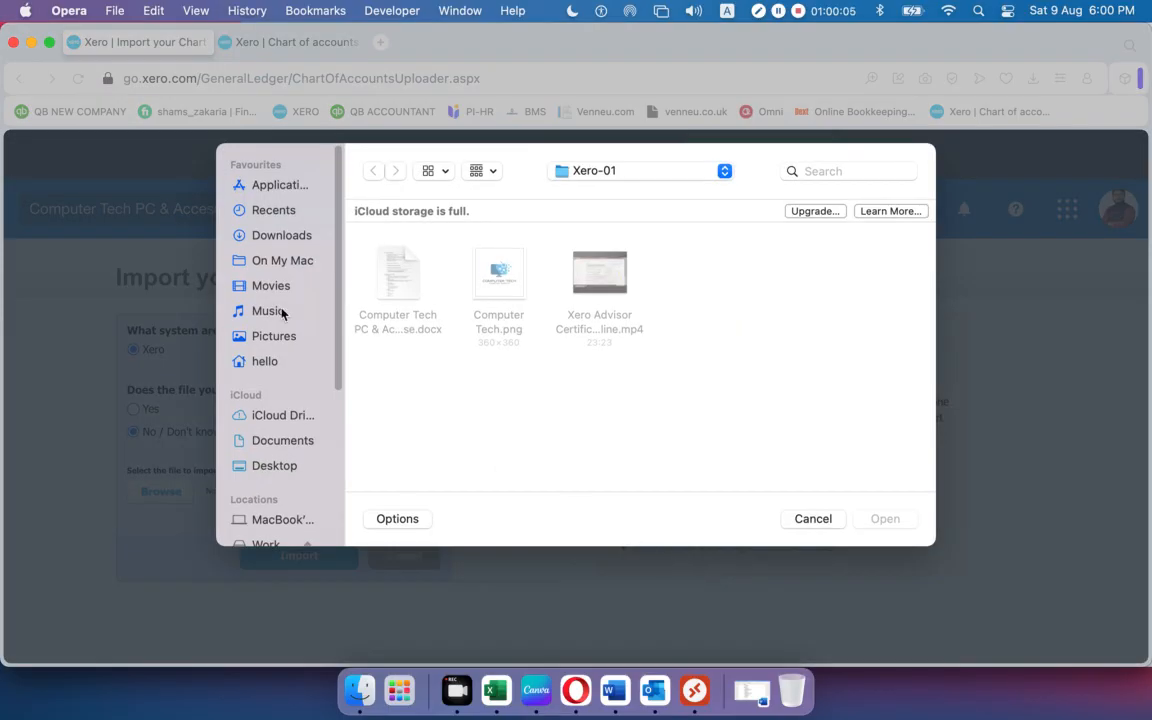
pyautogui.click(270, 465)
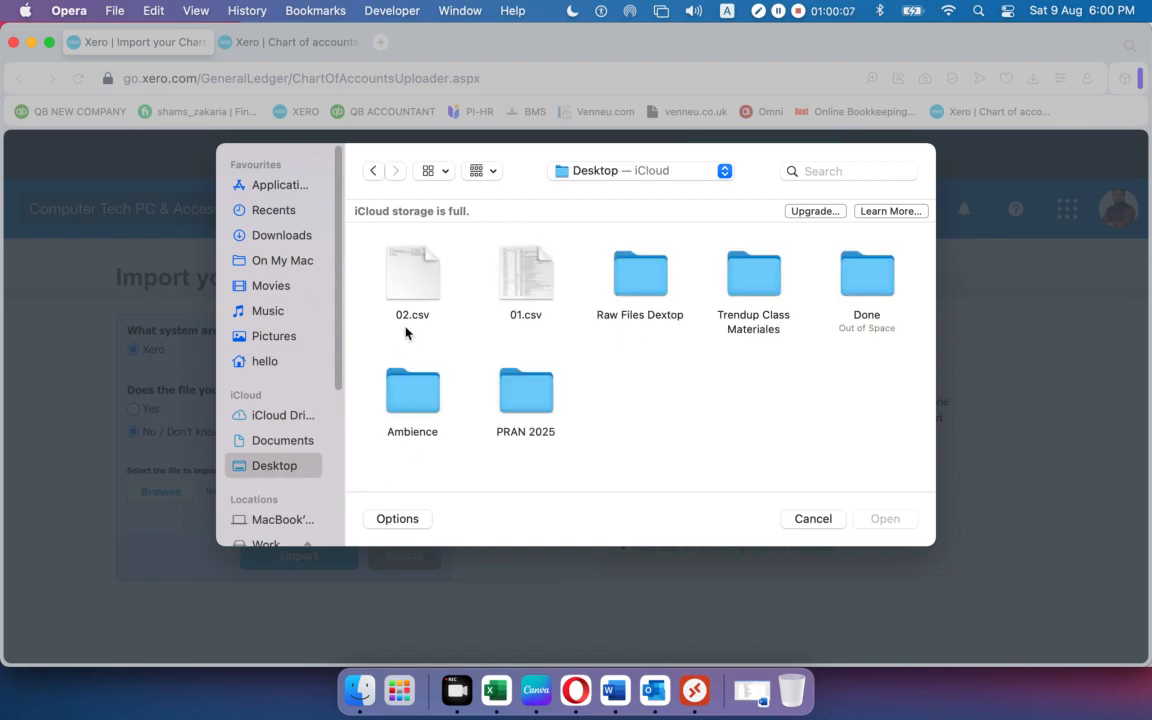
pyautogui.click(408, 285)
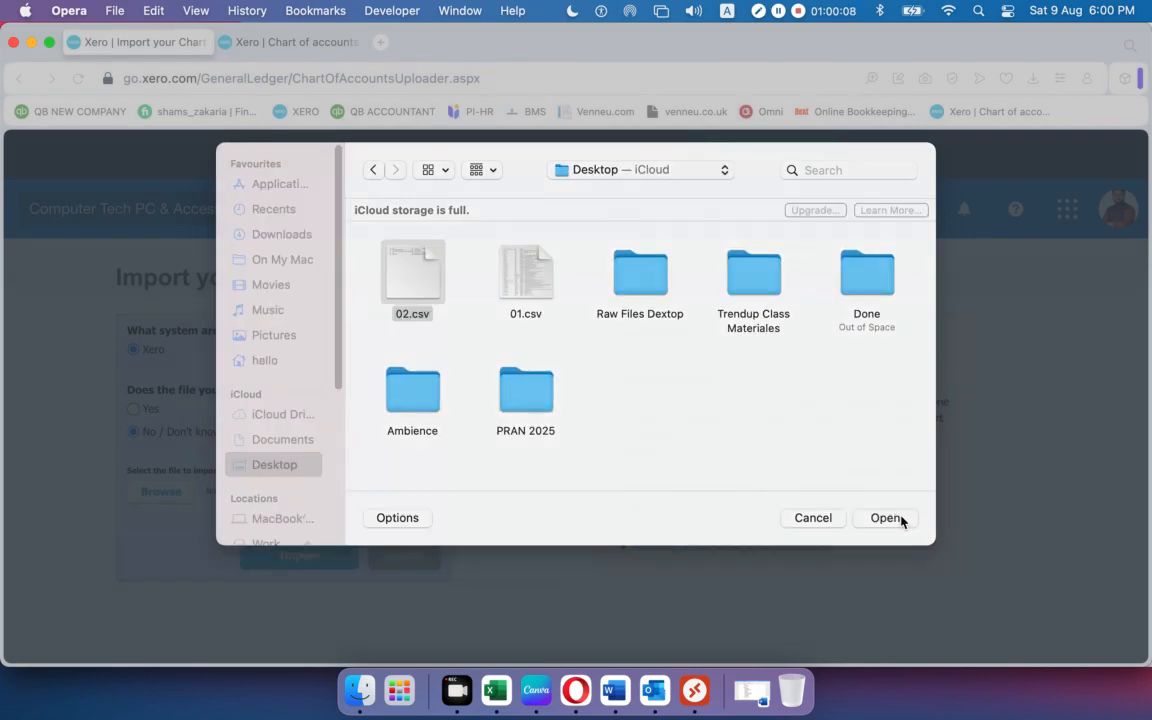
pyautogui.click(898, 522)
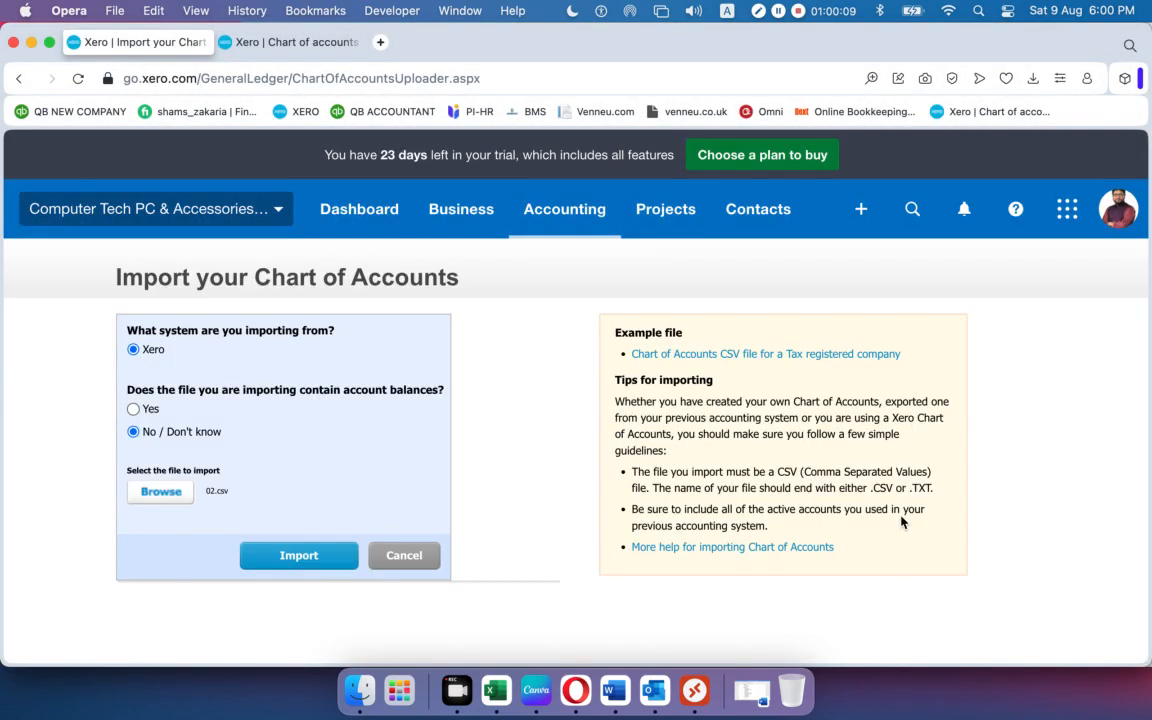
pyautogui.click(314, 558)
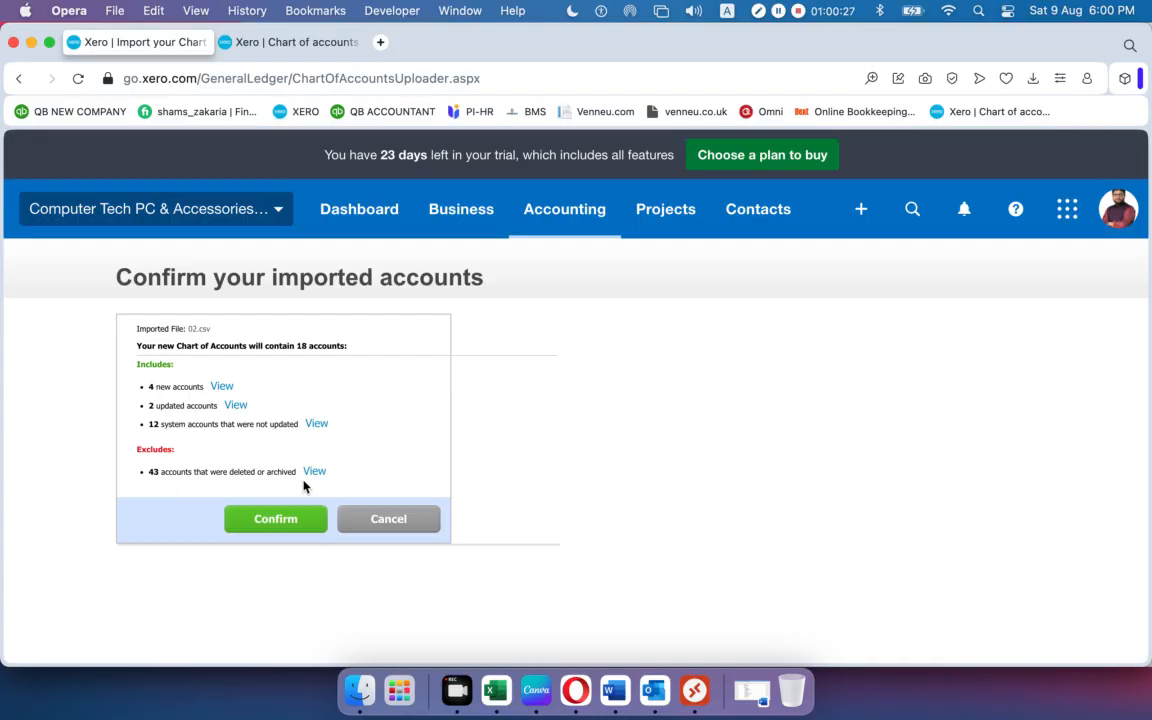
# Confirm the 02.csv import and continue without adding bank accounts.
pyautogui.click(274, 520)
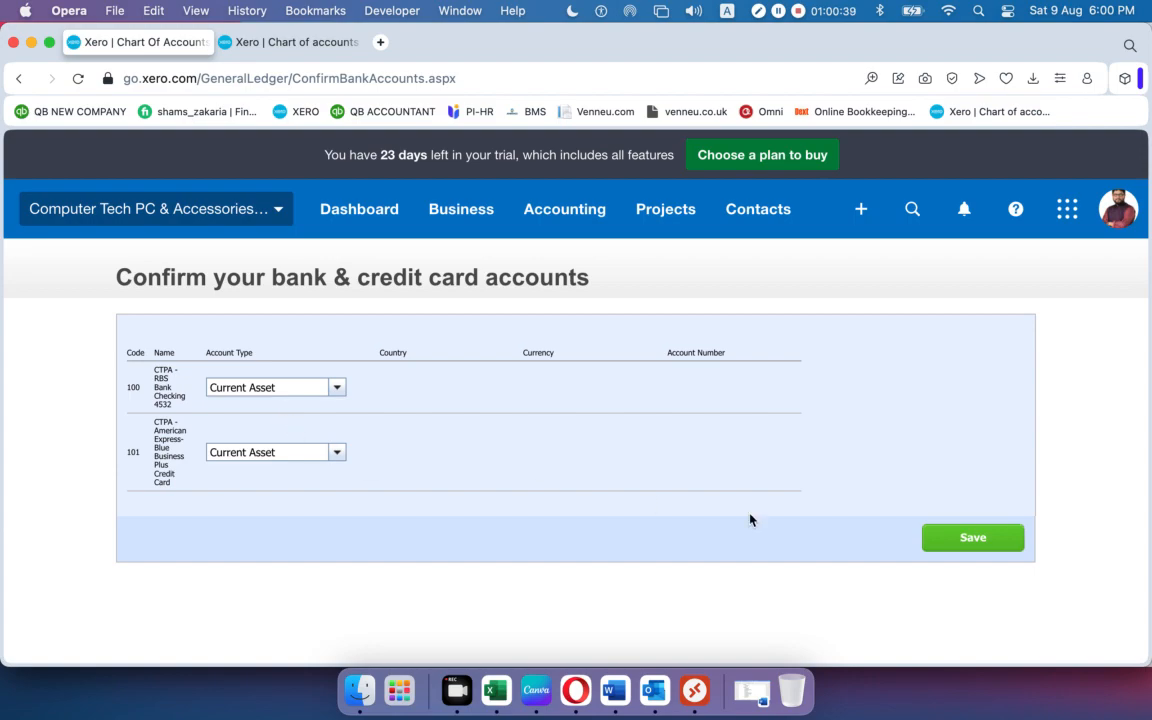
pyautogui.click(975, 544)
pyautogui.click(514, 451)
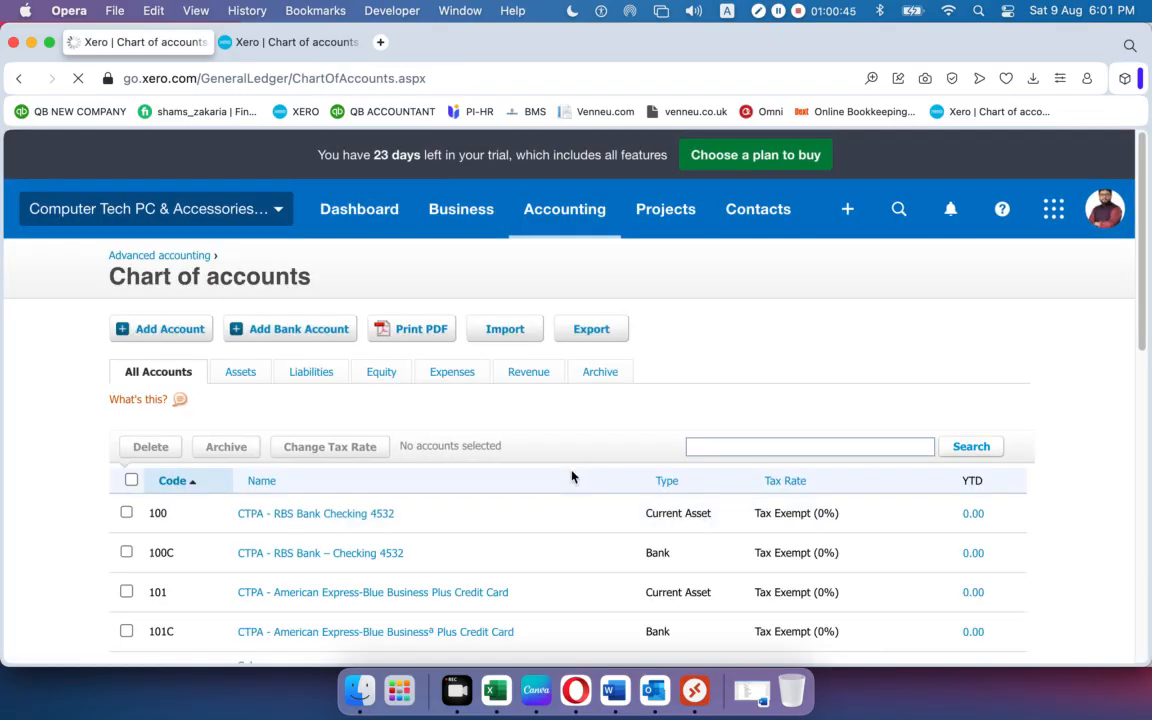
pyautogui.scroll(-10, 509, 486)
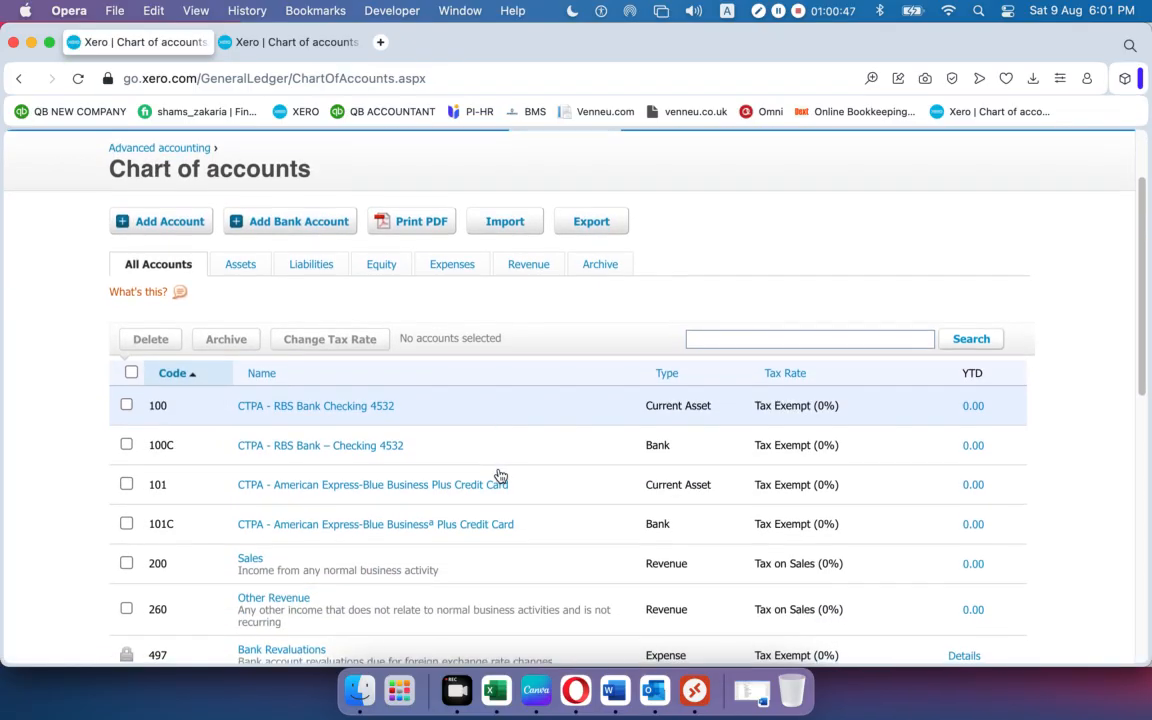
pyautogui.scroll(-3, 500, 475)
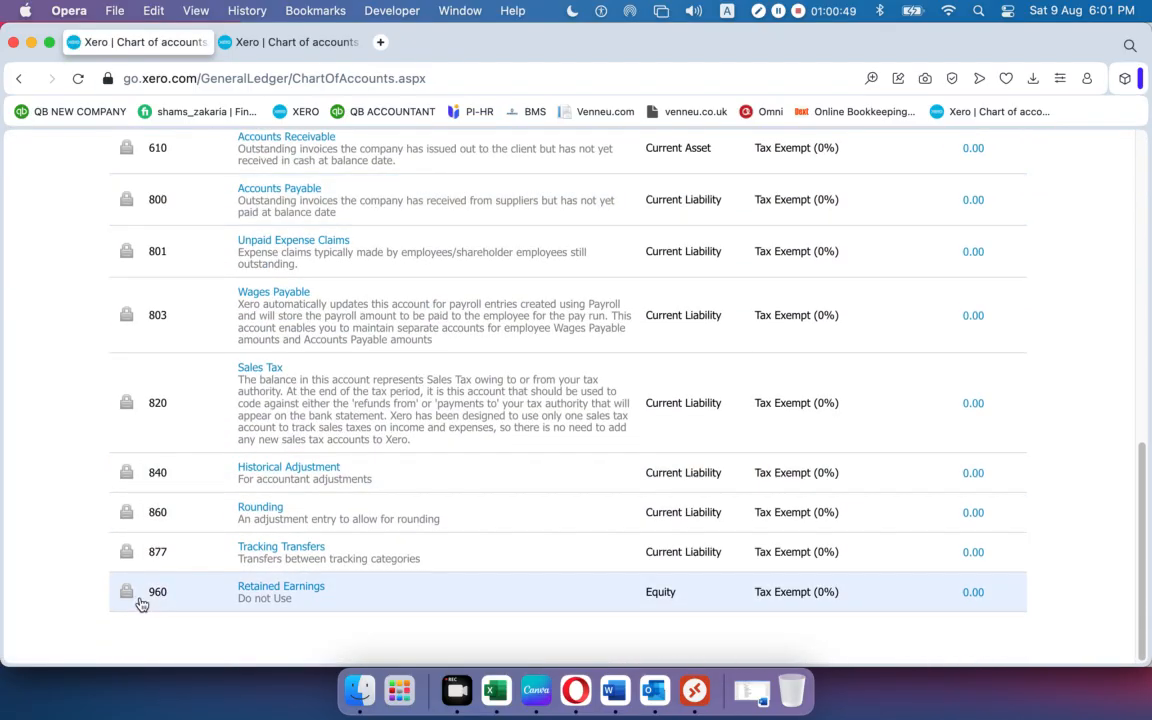
pyautogui.scroll(5, 137, 357)
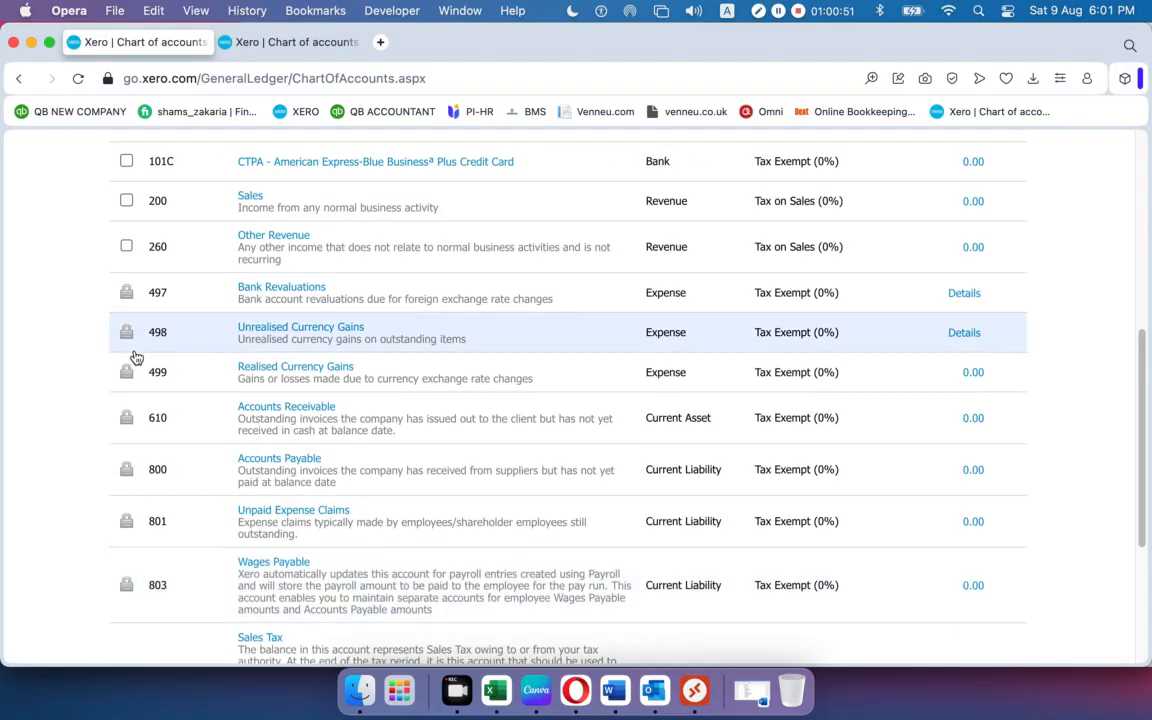
pyautogui.scroll(3, 137, 357)
pyautogui.scroll(2, 135, 358)
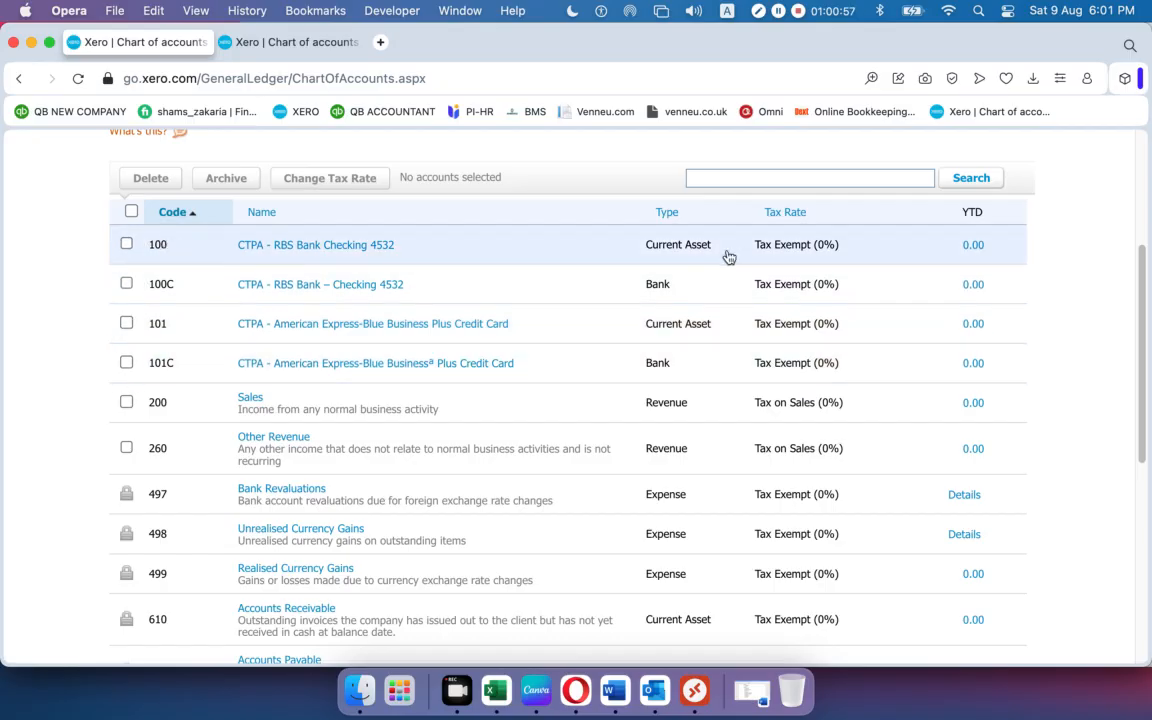
pyautogui.scroll(-8, 680, 405)
pyautogui.scroll(10, 680, 405)
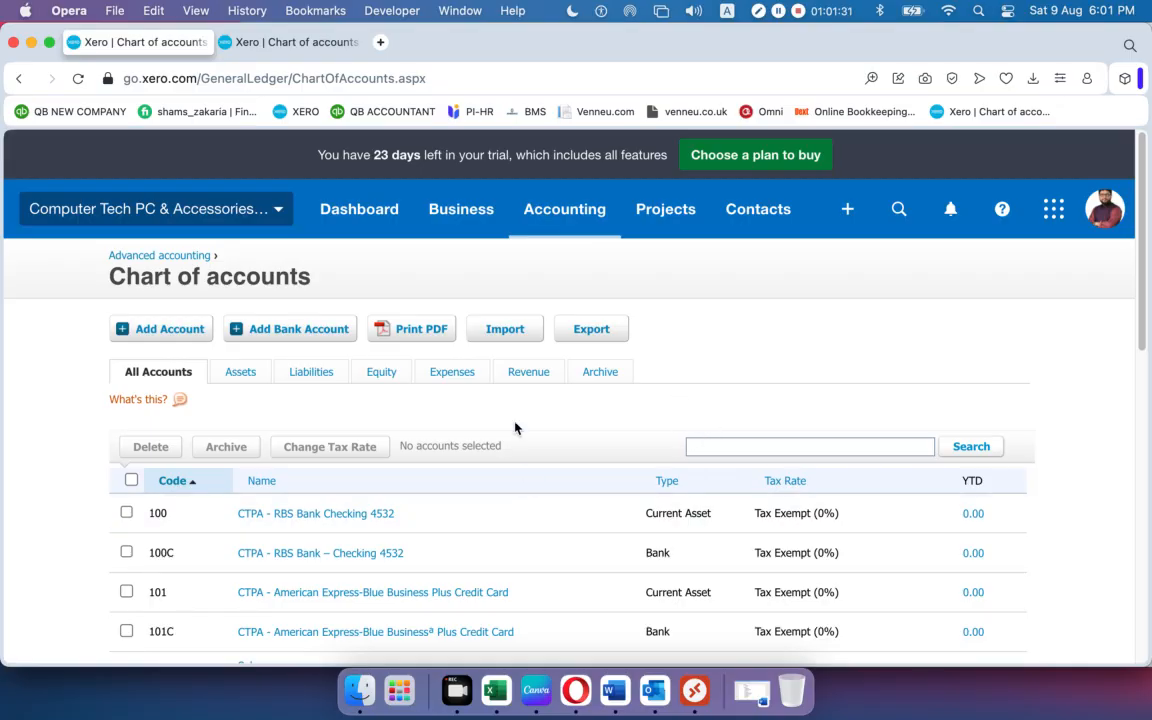
# Select 01.csv on Xero's chart of accounts import page and upload it.
pyautogui.click(499, 331)
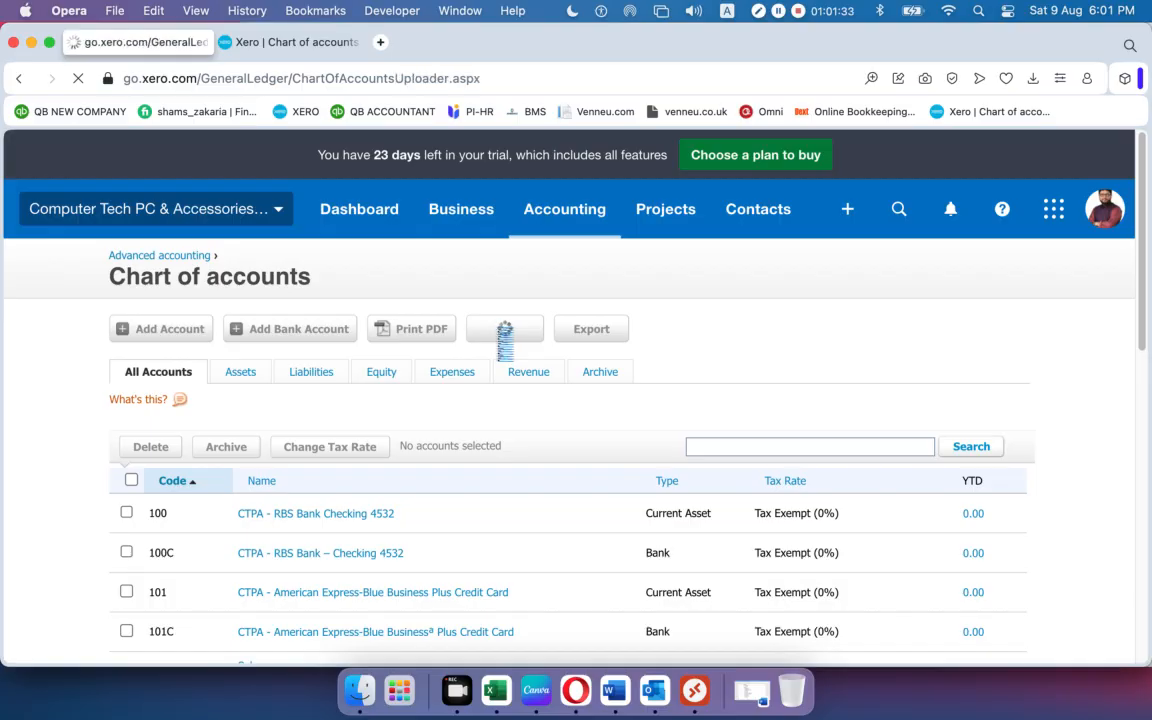
pyautogui.click(152, 491)
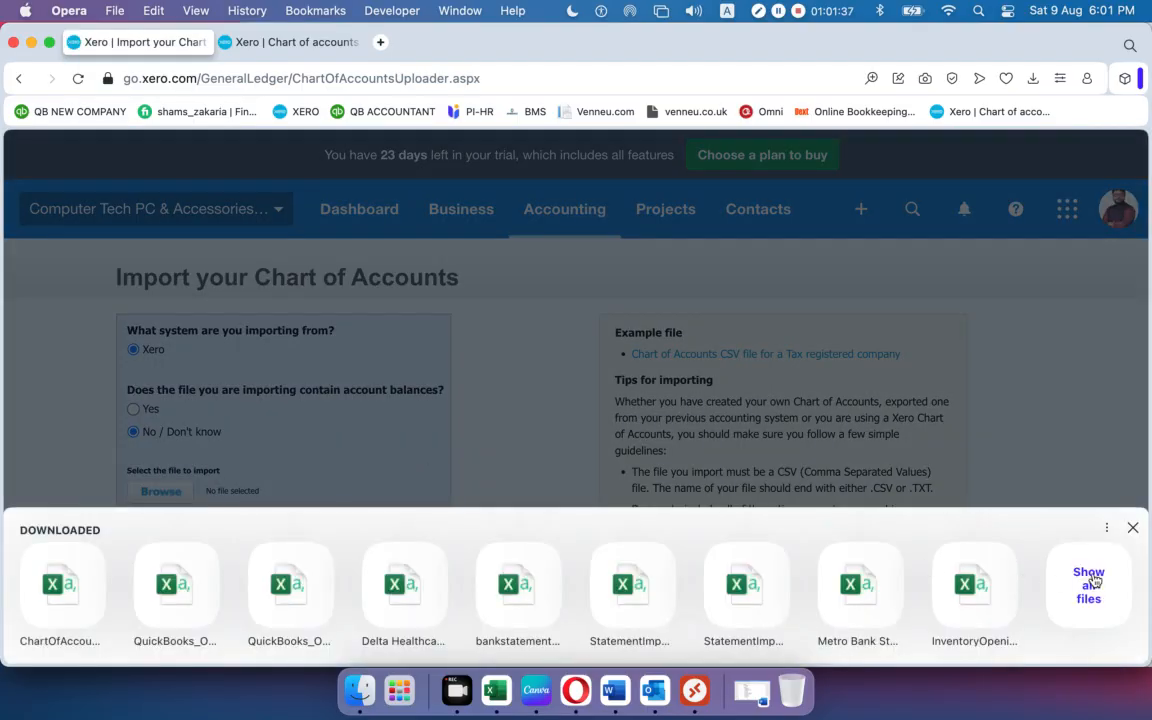
pyautogui.click(1092, 582)
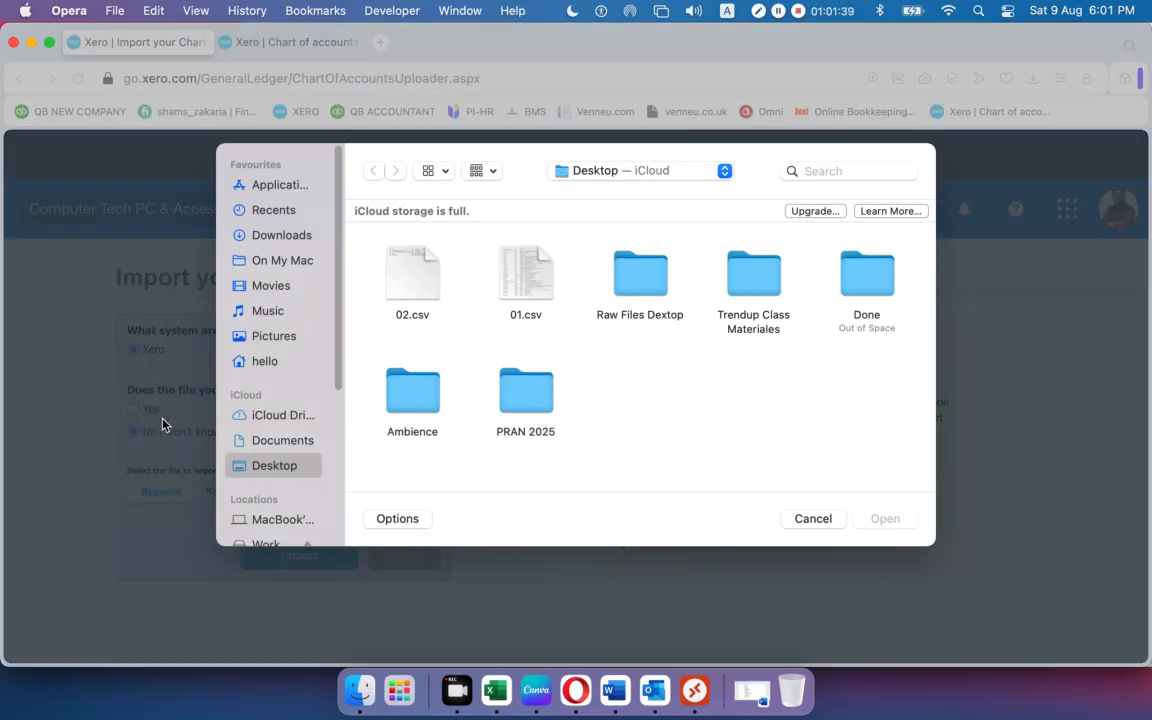
pyautogui.click(525, 275)
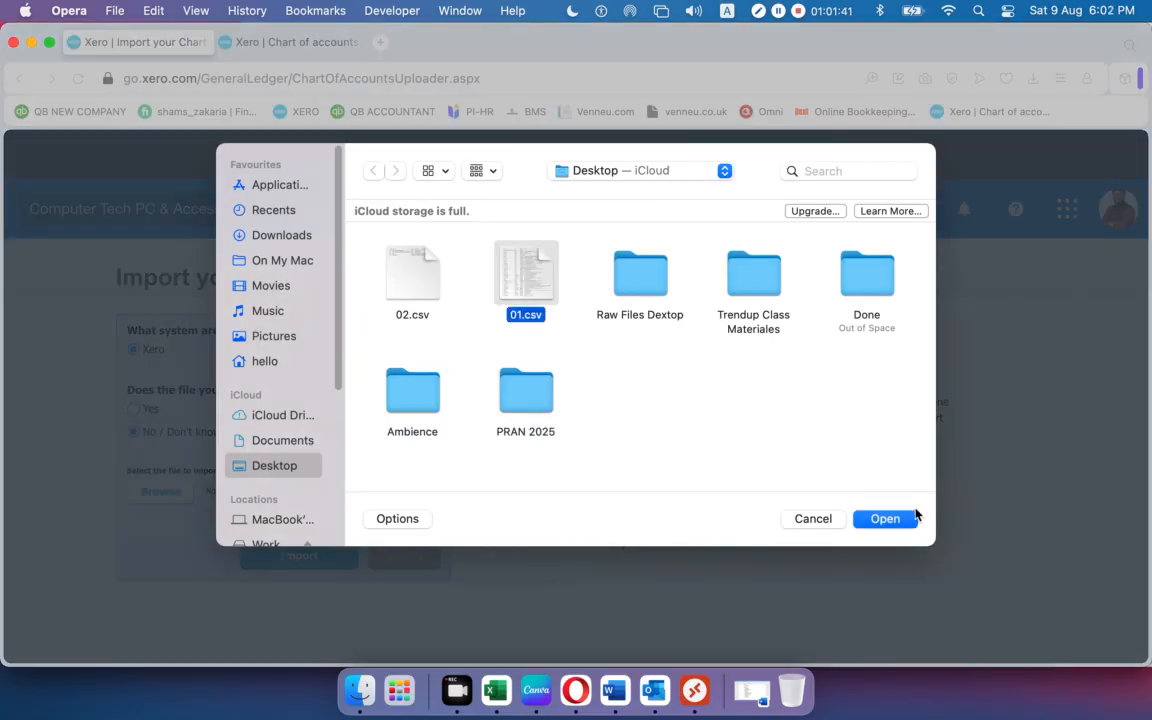
pyautogui.click(884, 518)
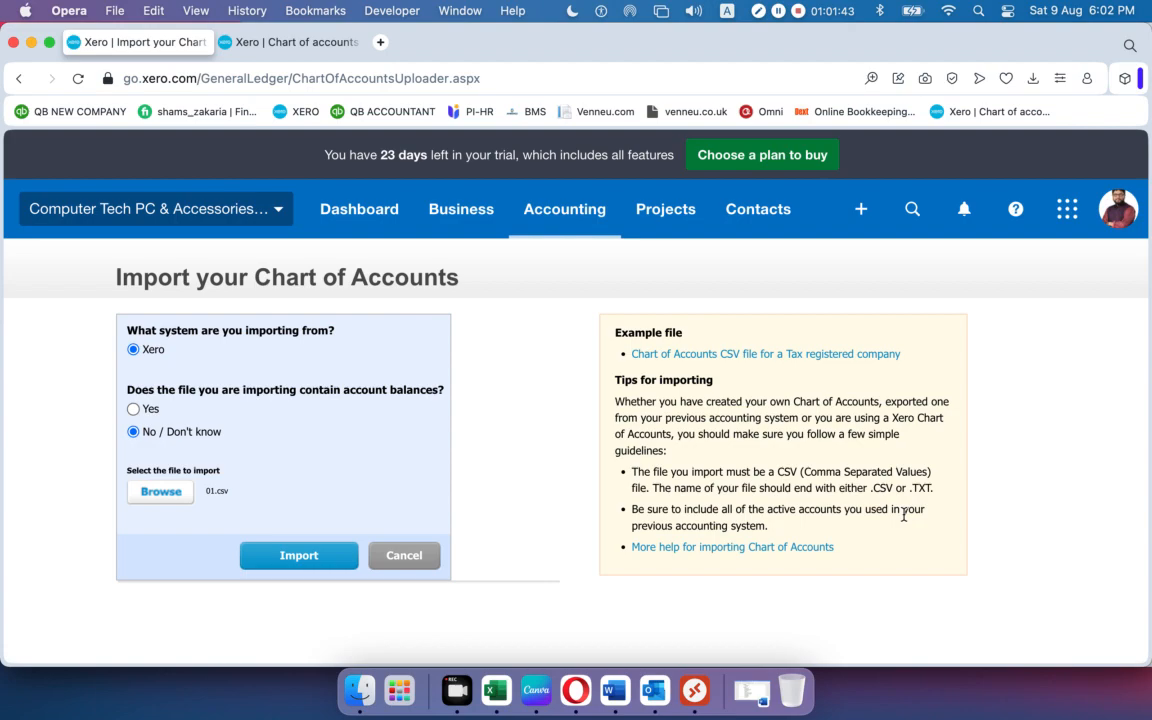
pyautogui.click(309, 555)
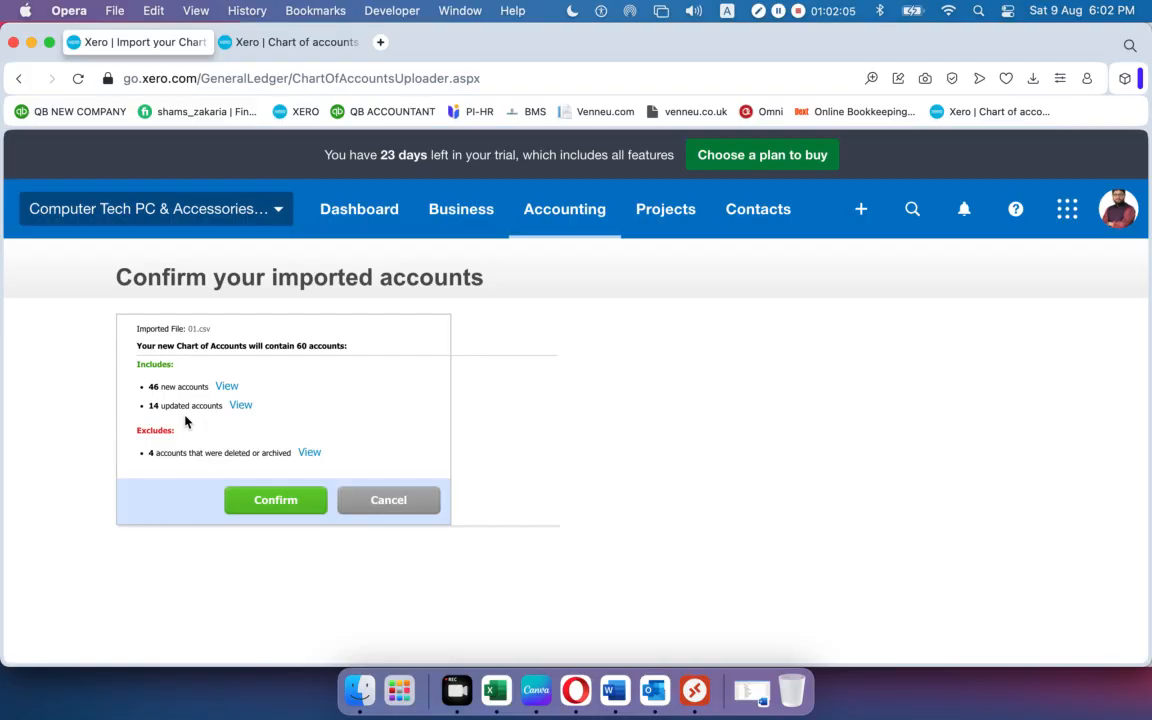
# Confirm the 01.csv import, keep account 100's type, and skip adding bank accounts.
pyautogui.click(288, 507)
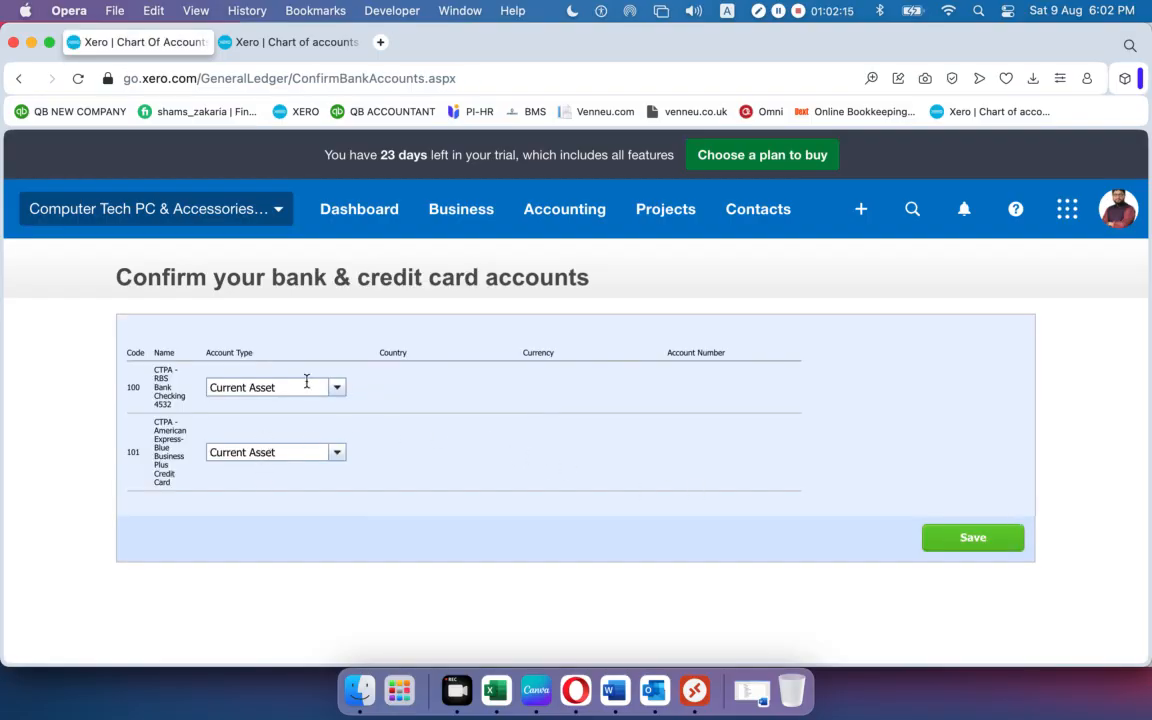
pyautogui.click(337, 389)
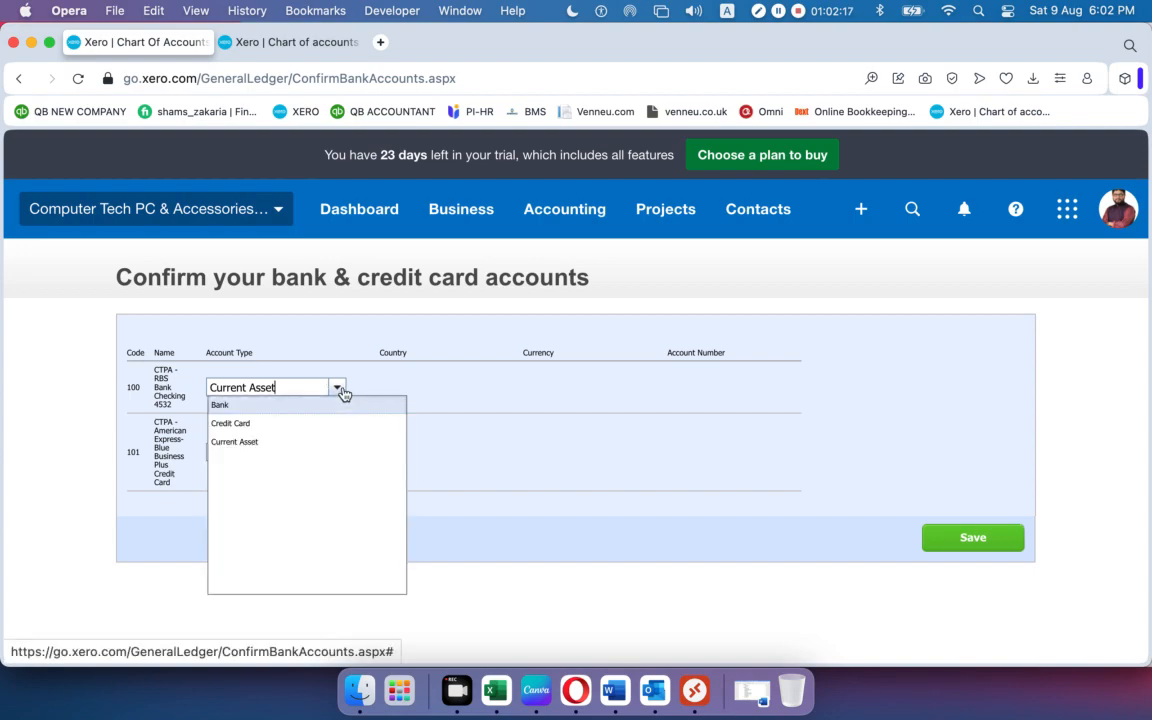
pyautogui.click(341, 393)
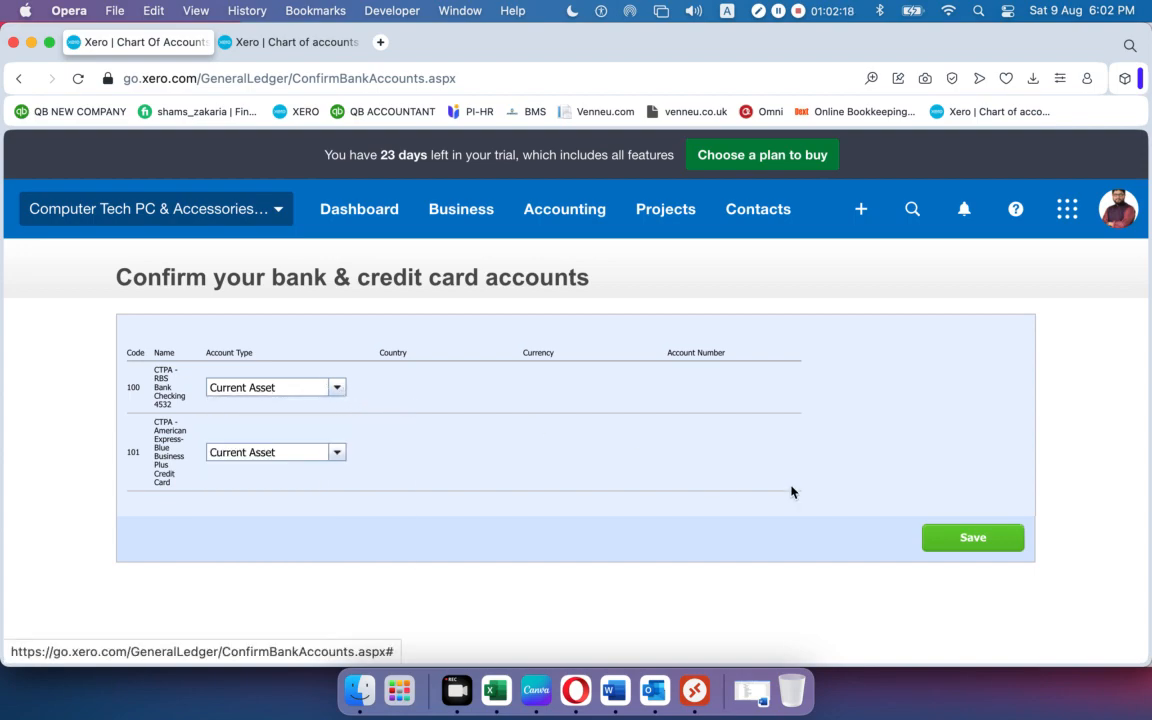
pyautogui.click(1012, 537)
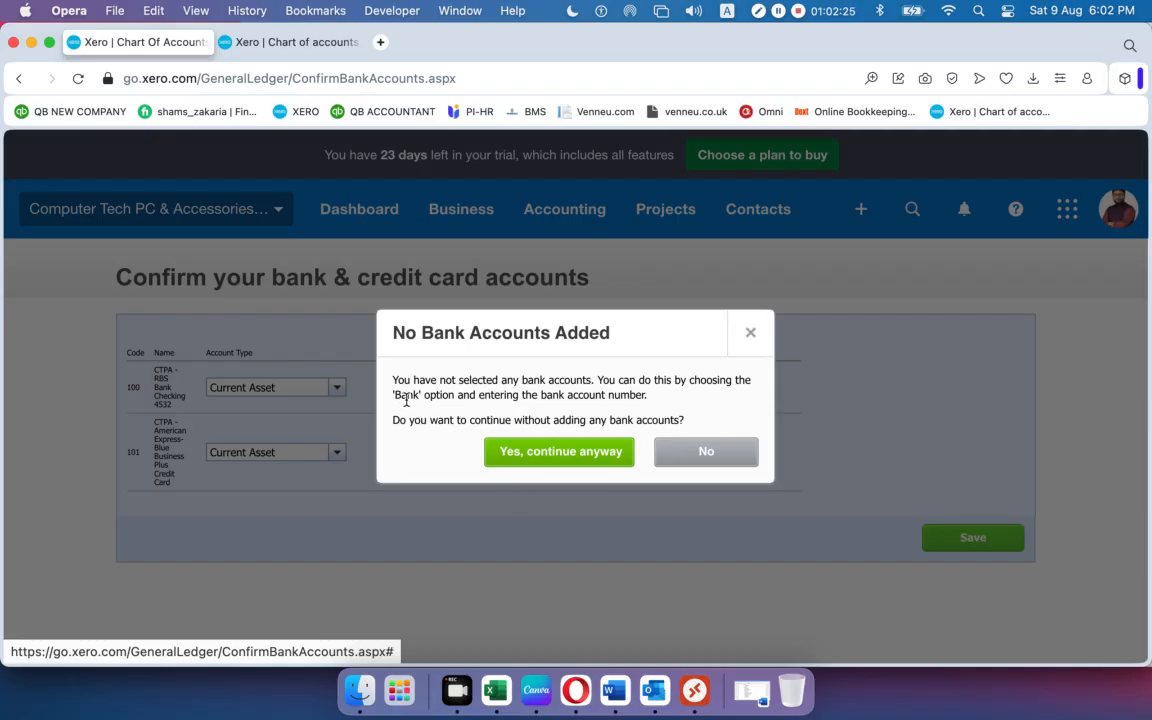
pyautogui.click(557, 465)
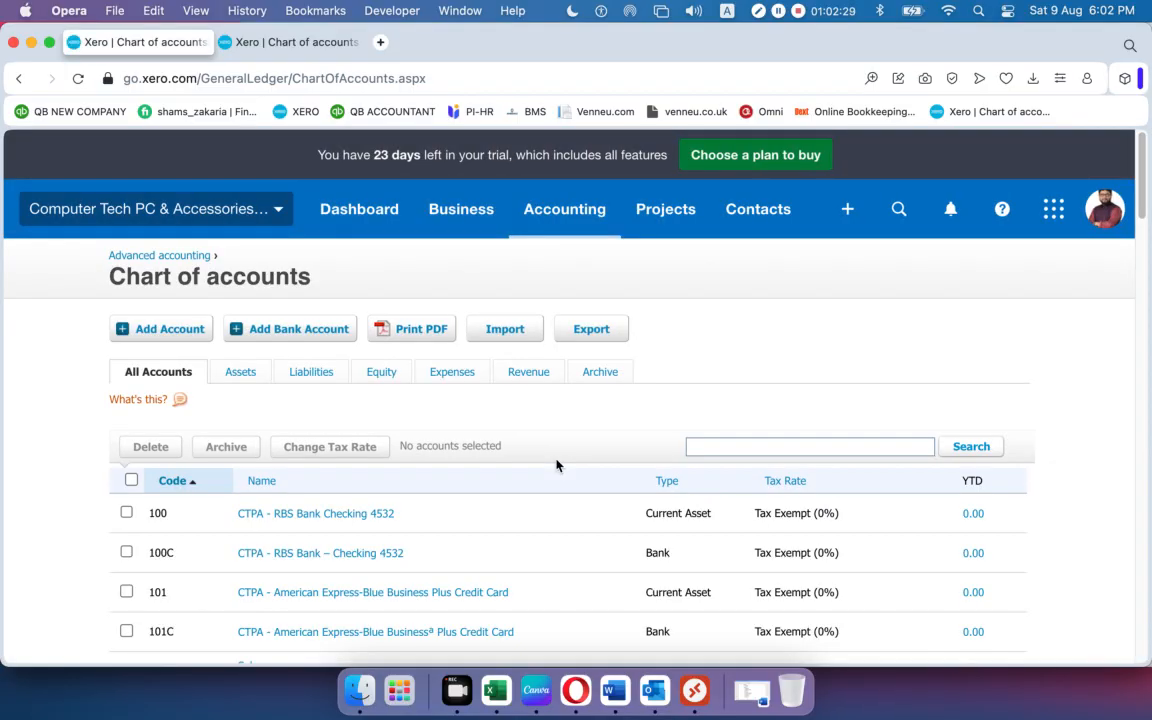
pyautogui.click(305, 516)
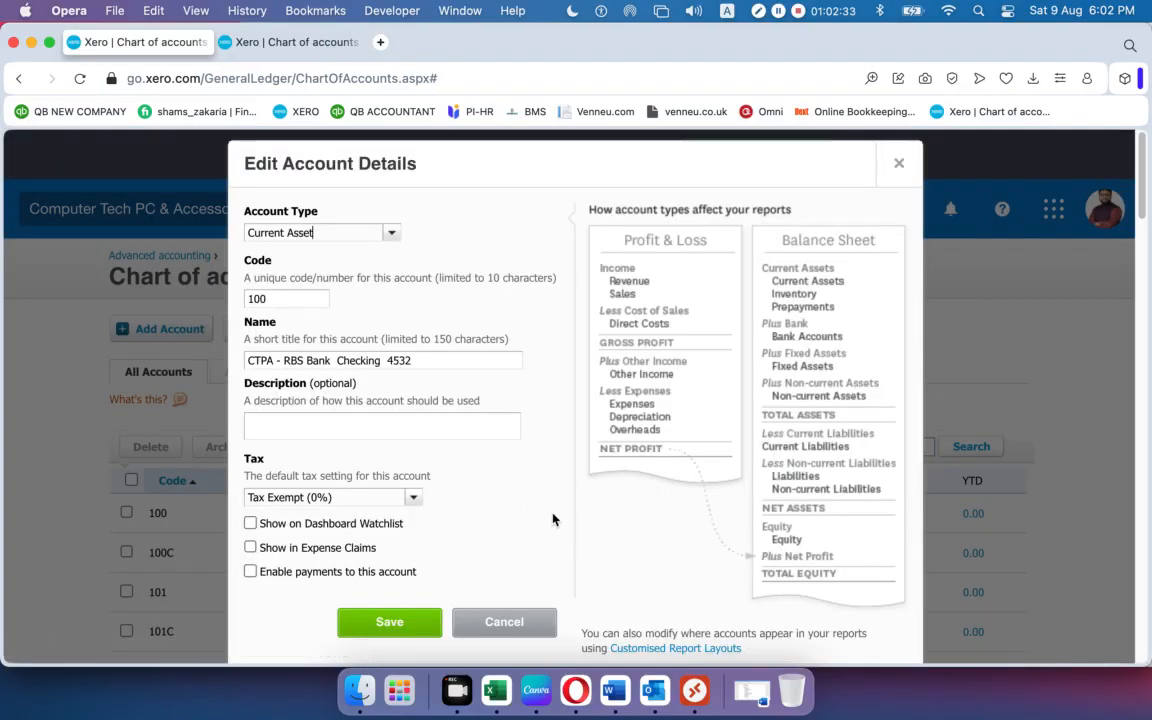
pyautogui.click(250, 571)
pyautogui.click(414, 630)
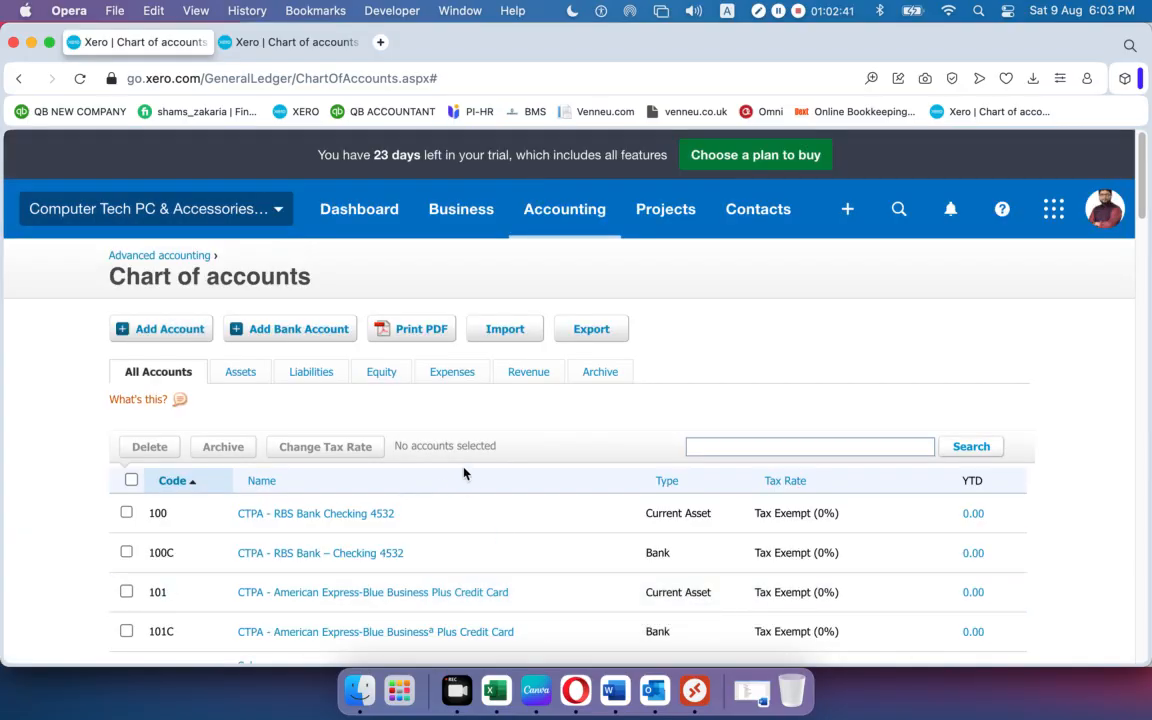
pyautogui.scroll(-20, 463, 473)
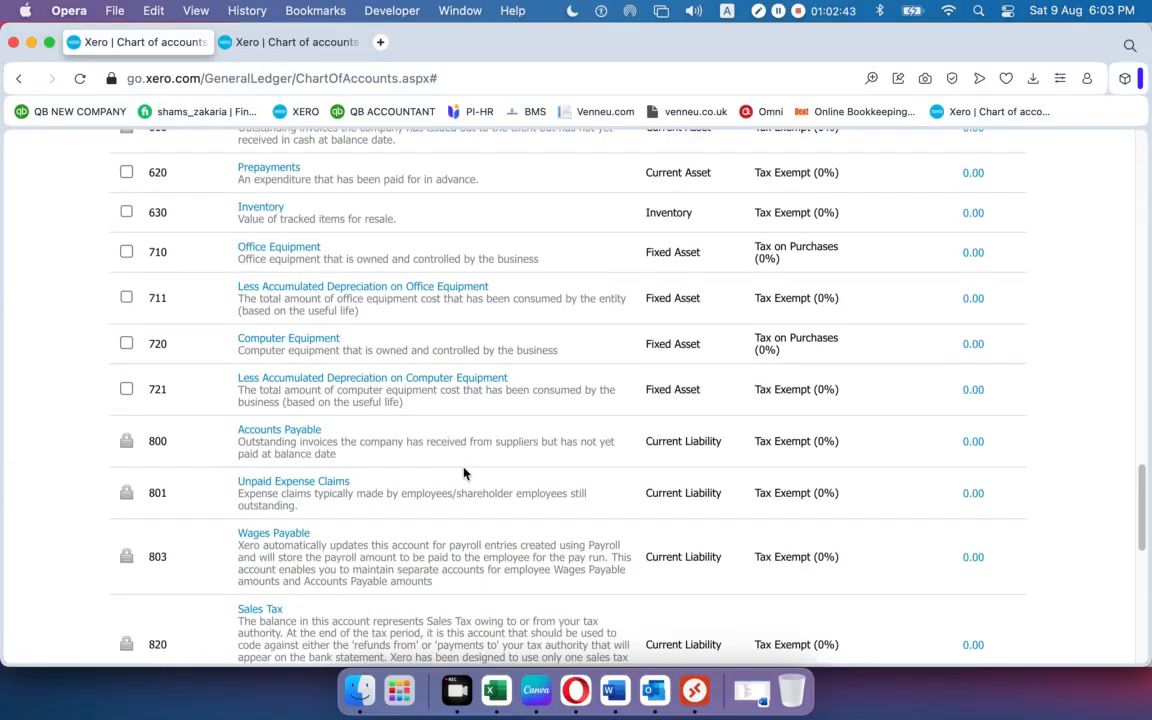
pyautogui.scroll(10, 463, 473)
pyautogui.scroll(15, 463, 473)
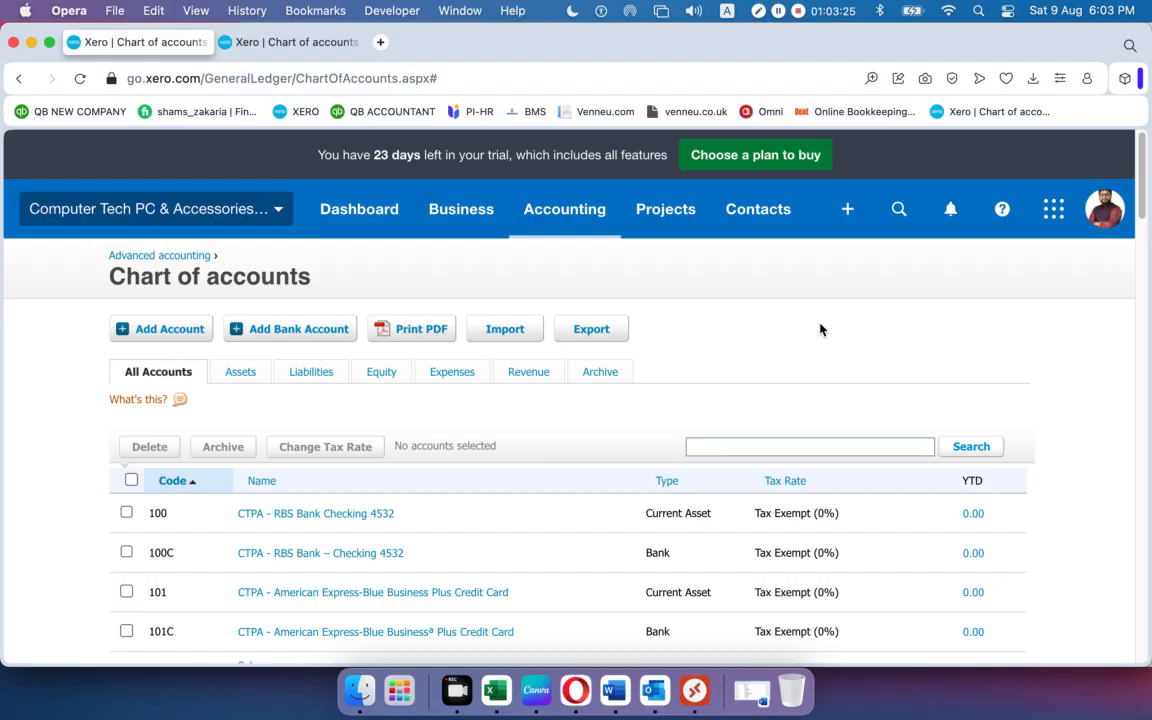
# From the Business menu, go to the empty Products and services list and start a new item.
pyautogui.click(455, 215)
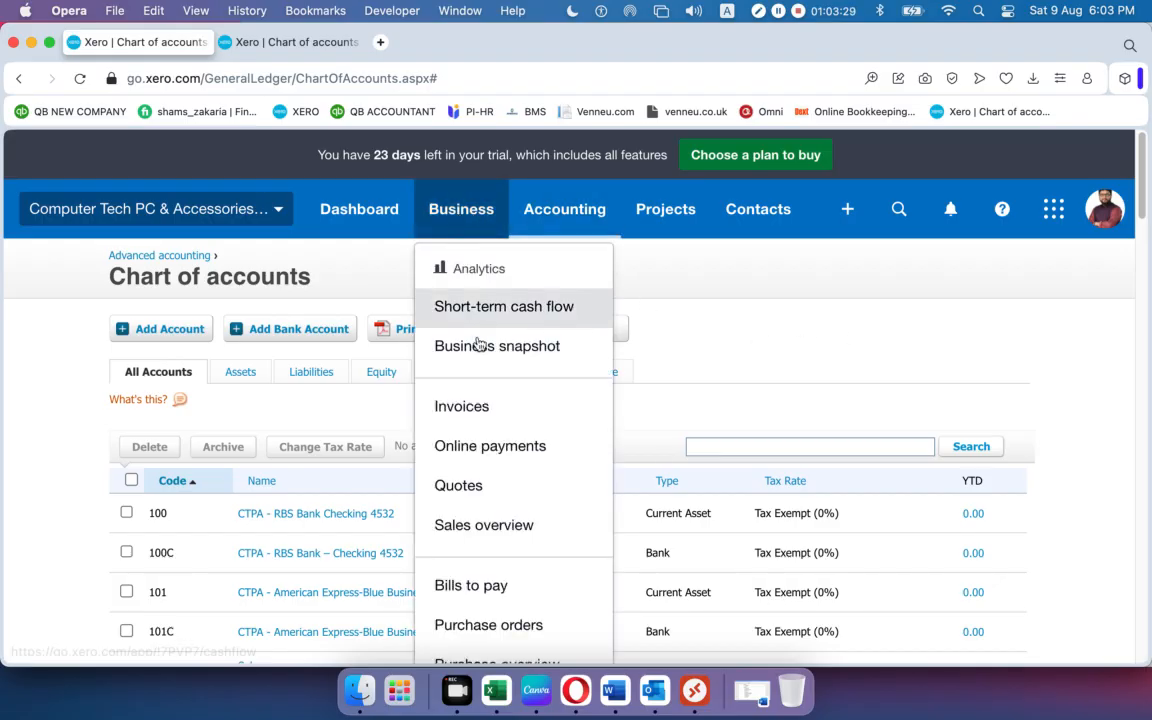
pyautogui.scroll(-7, 491, 388)
pyautogui.scroll(7, 491, 388)
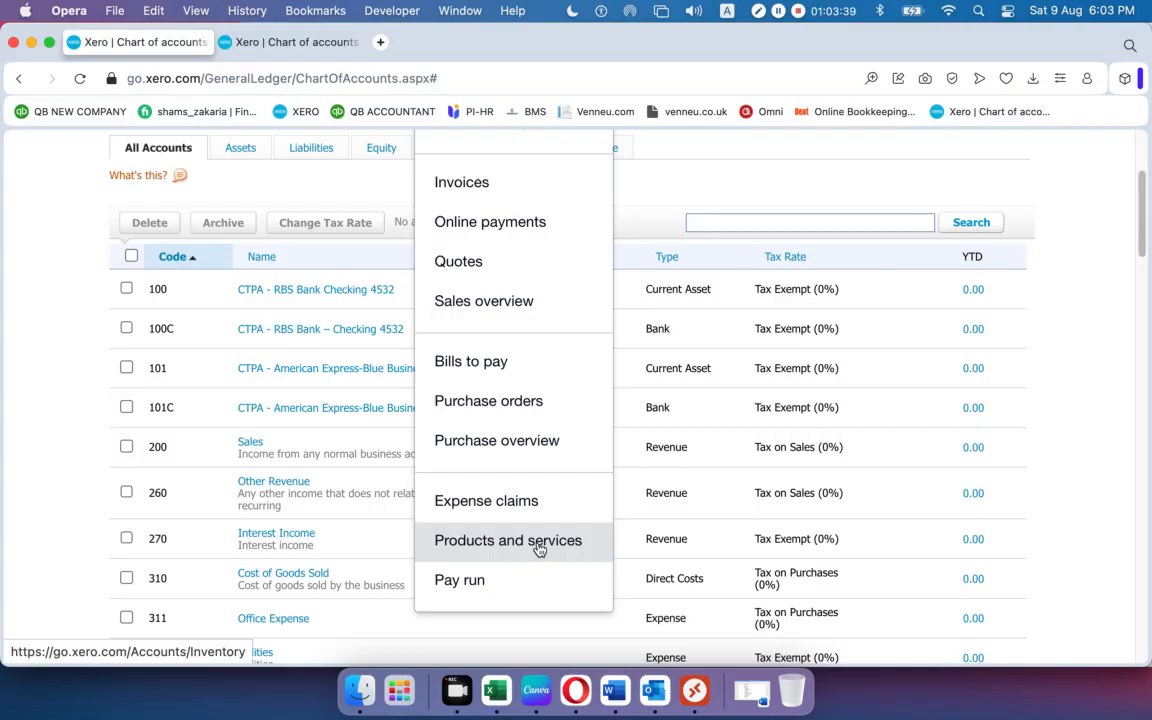
pyautogui.click(538, 548)
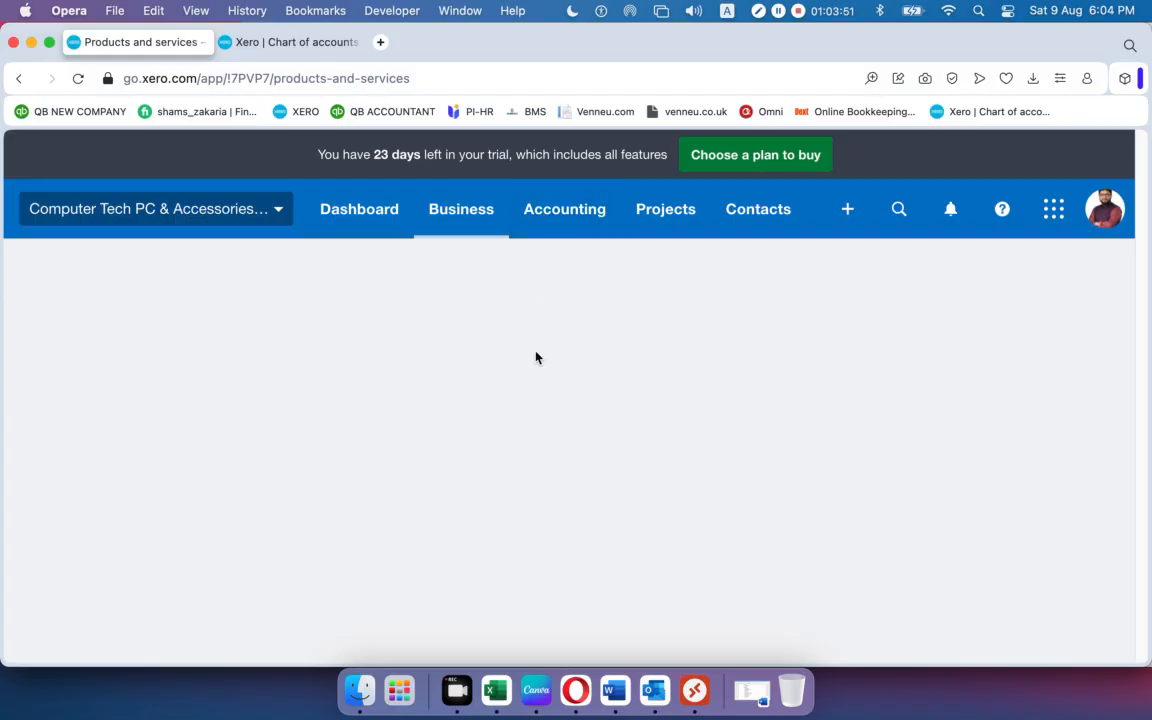
pyautogui.click(474, 212)
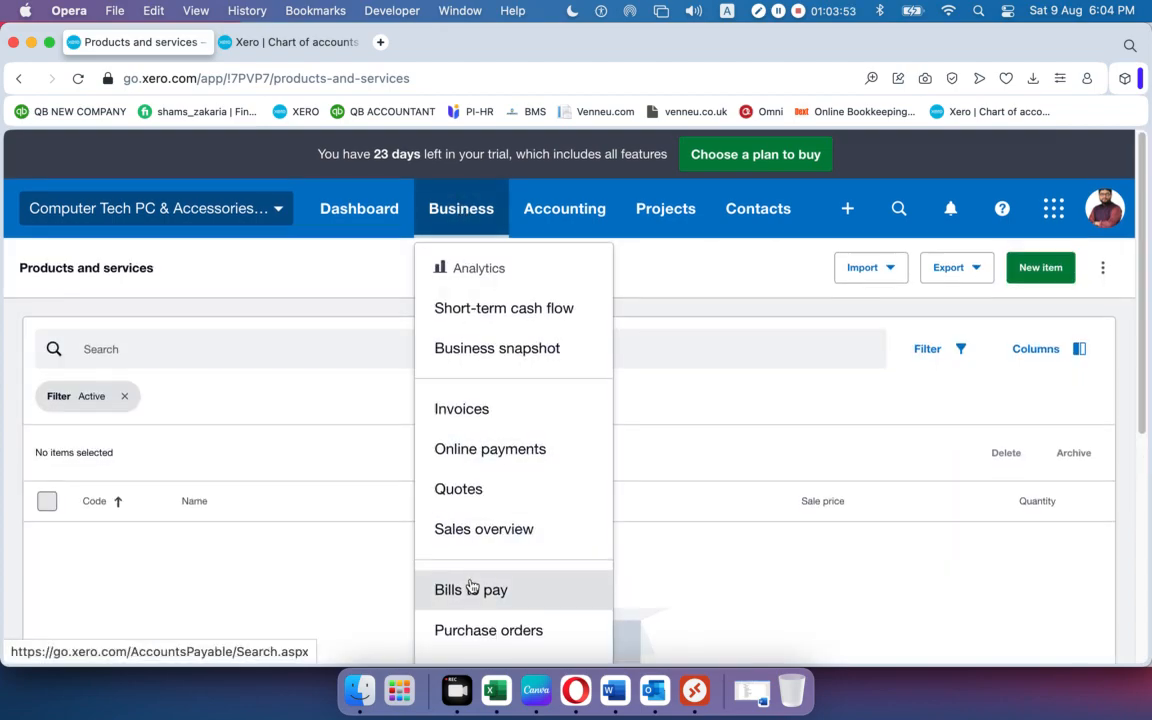
pyautogui.scroll(-4, 471, 590)
pyautogui.click(828, 473)
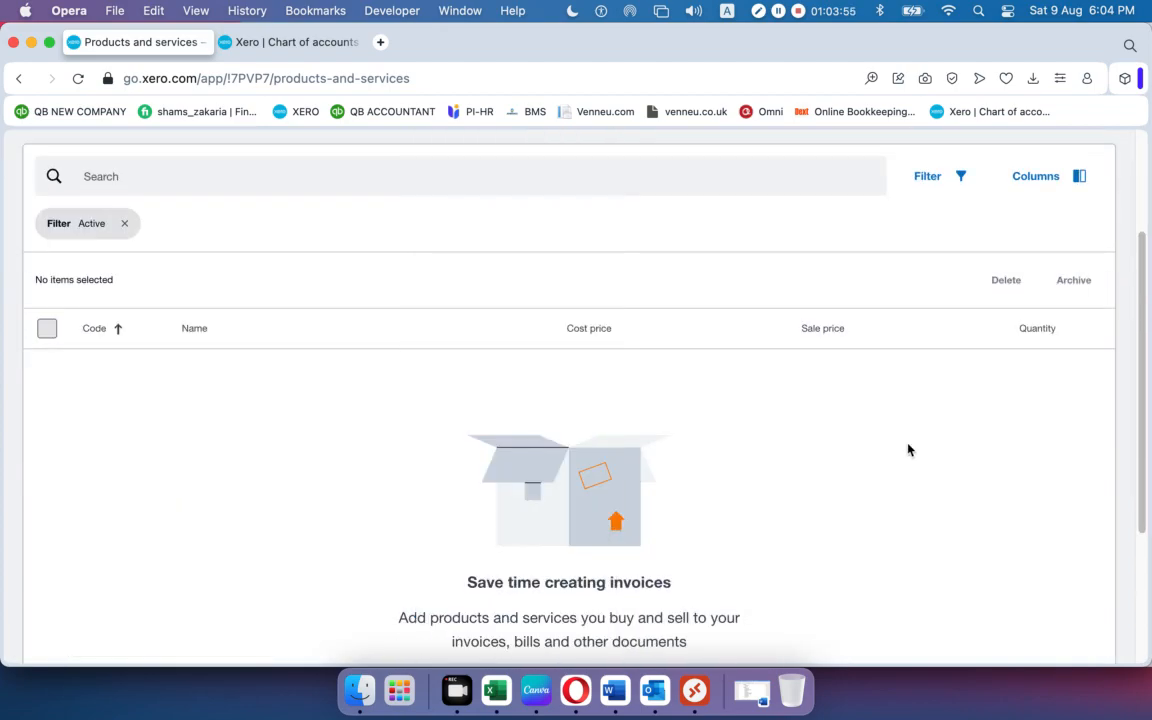
pyautogui.scroll(4, 746, 487)
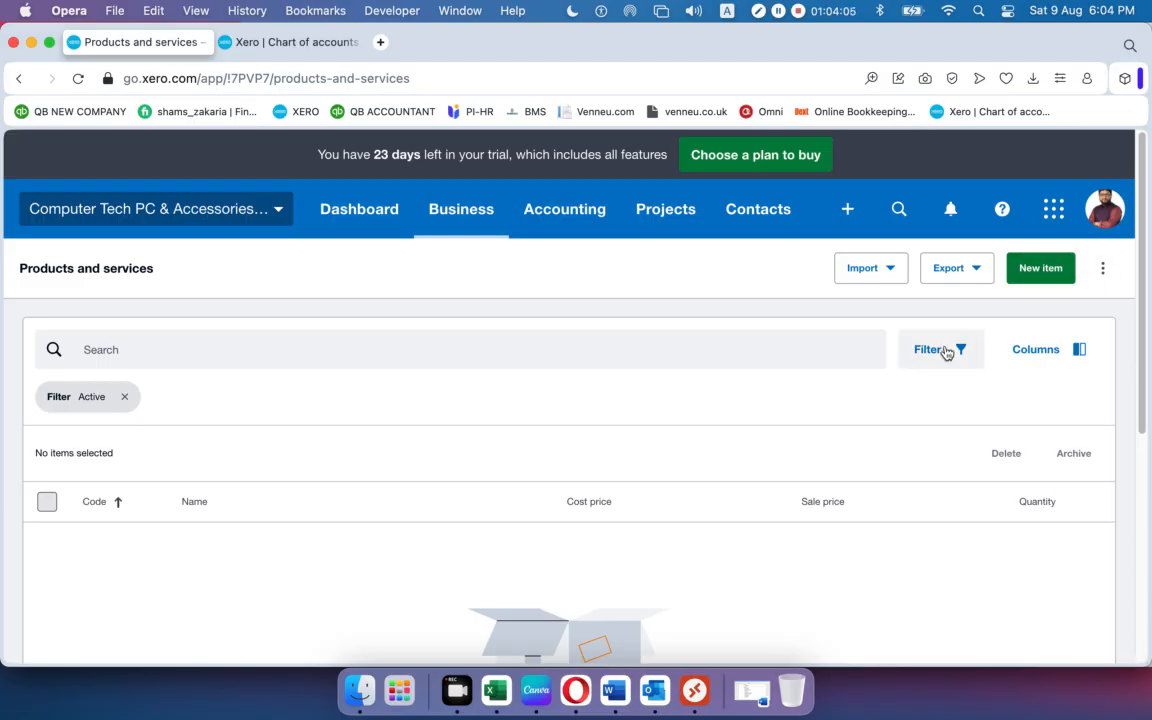
pyautogui.click(1038, 270)
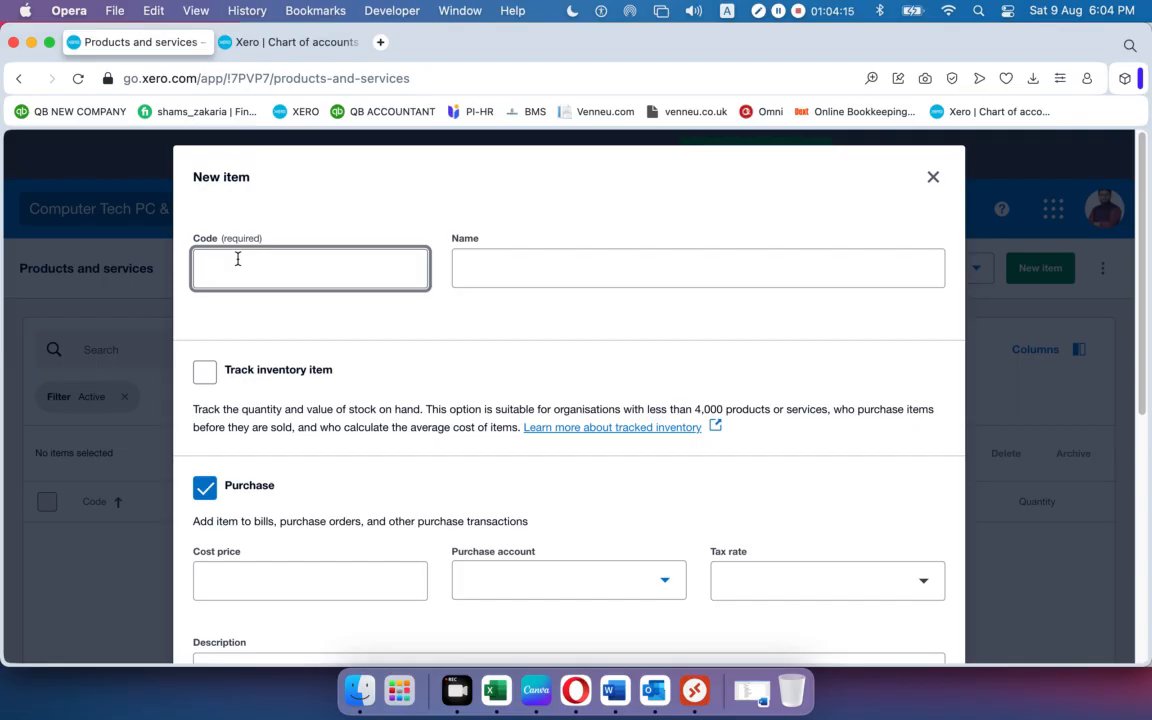
# Enter item code 1000 and pick Keyboard as the item name.
pyautogui.click(554, 278)
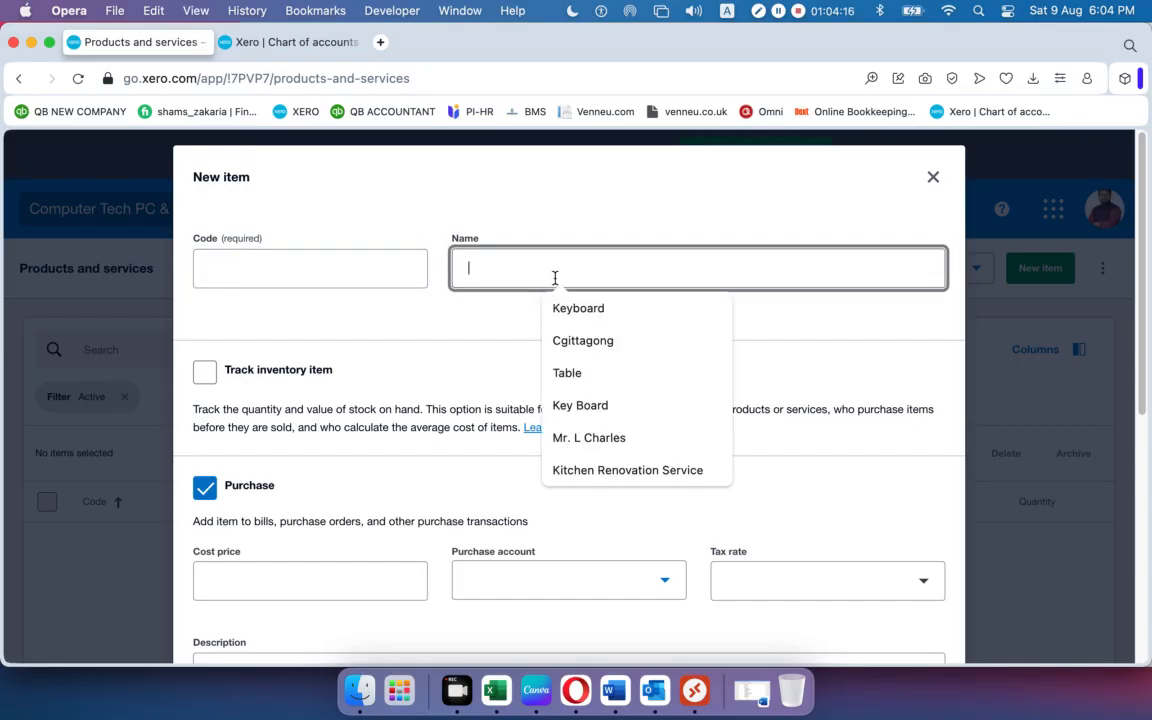
pyautogui.click(334, 269)
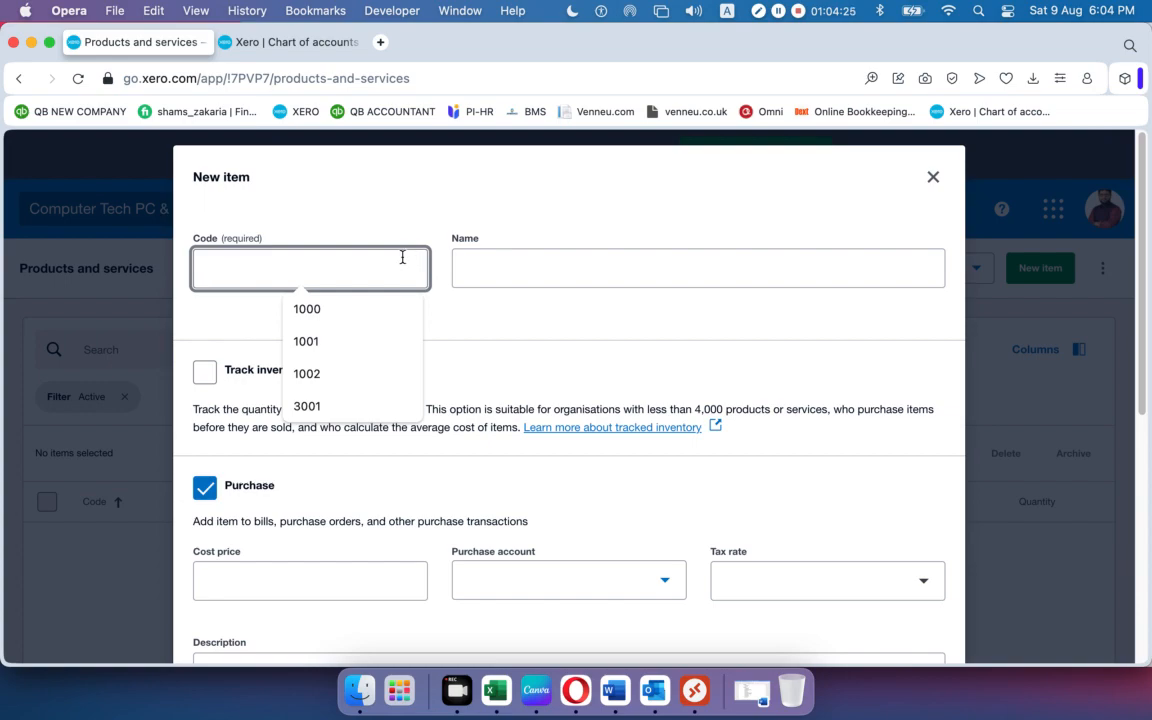
pyautogui.write('1000')
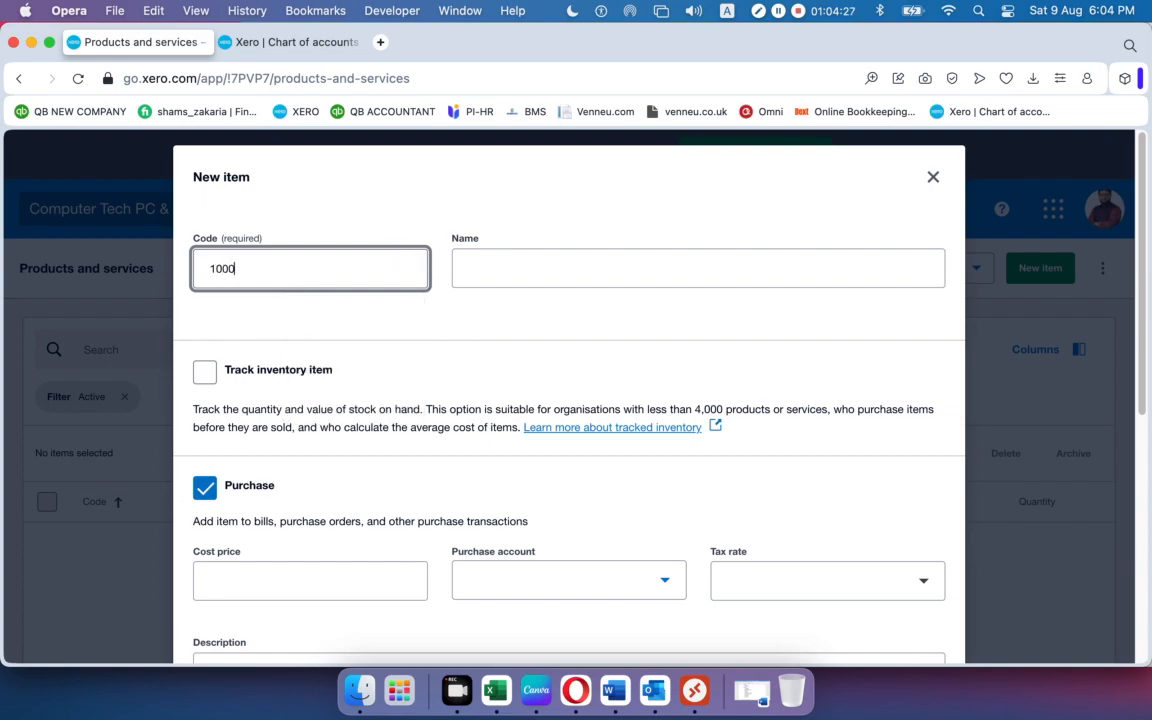
pyautogui.click(543, 269)
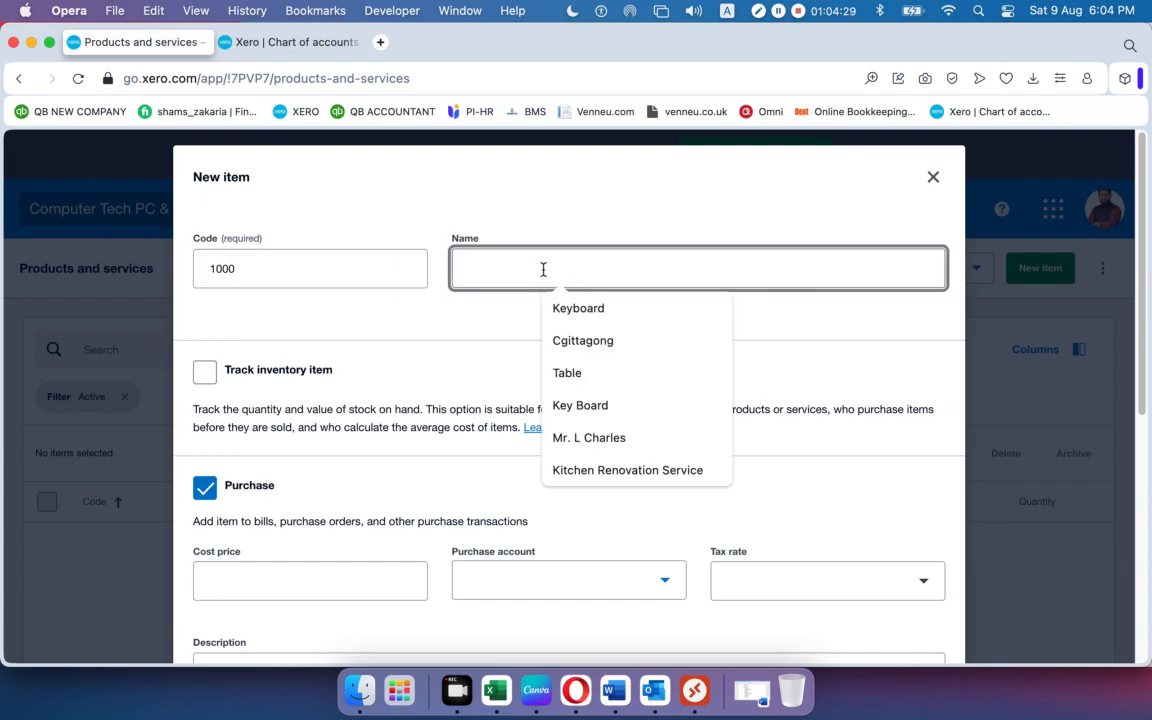
pyautogui.click(563, 309)
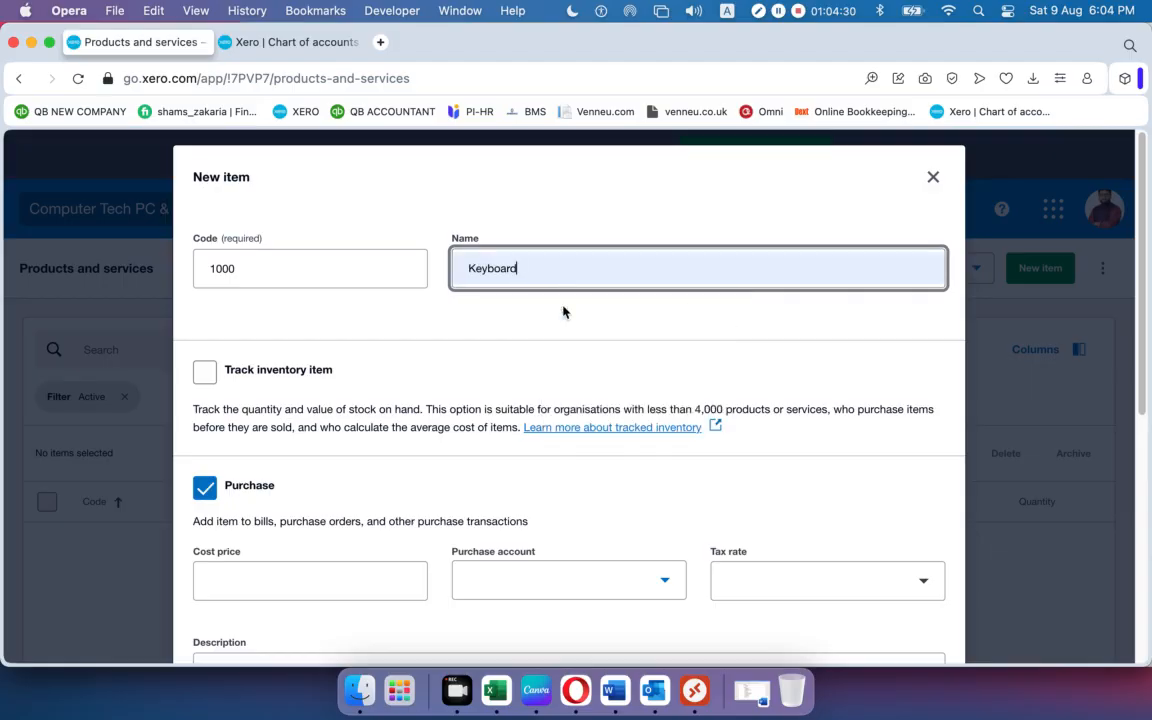
pyautogui.click(384, 347)
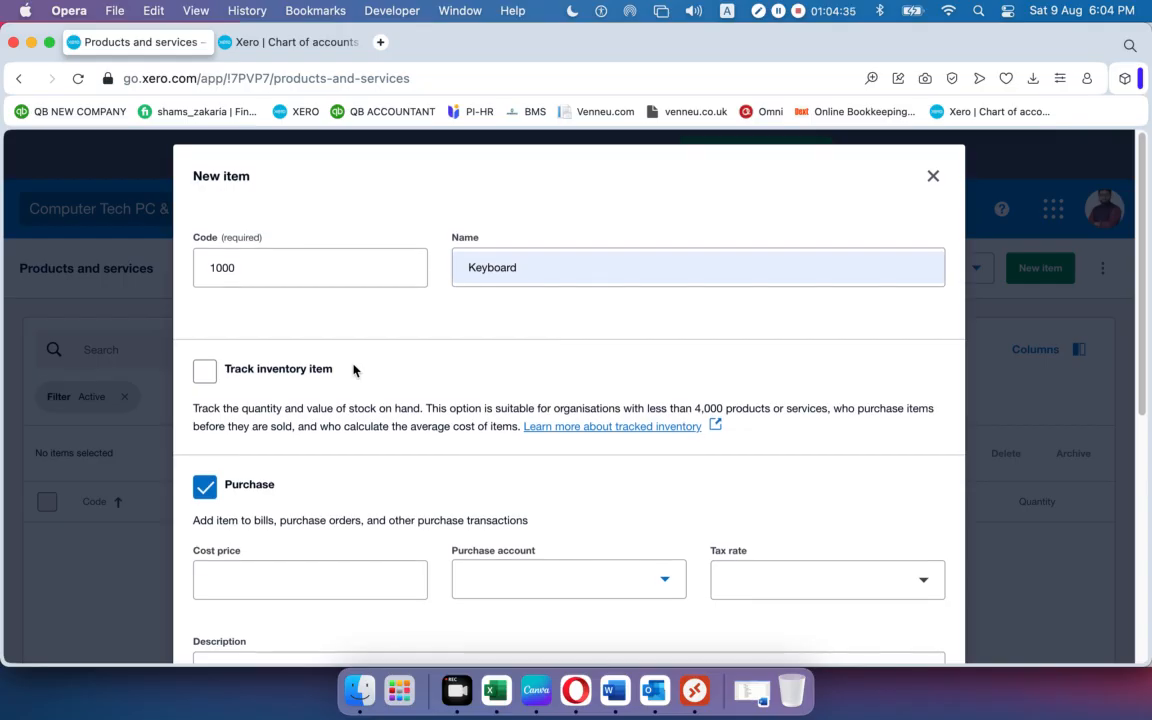
pyautogui.scroll(-1, 355, 370)
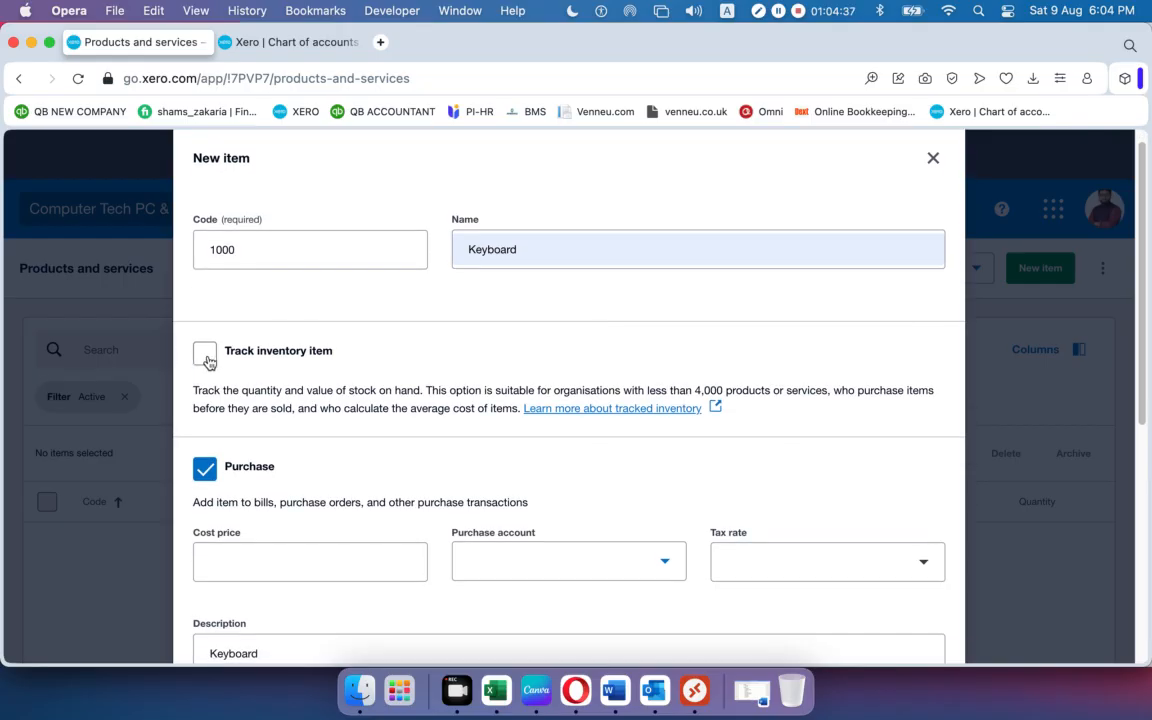
# Turn on Track inventory item so the item uses 630 - Inventory.
pyautogui.click(206, 358)
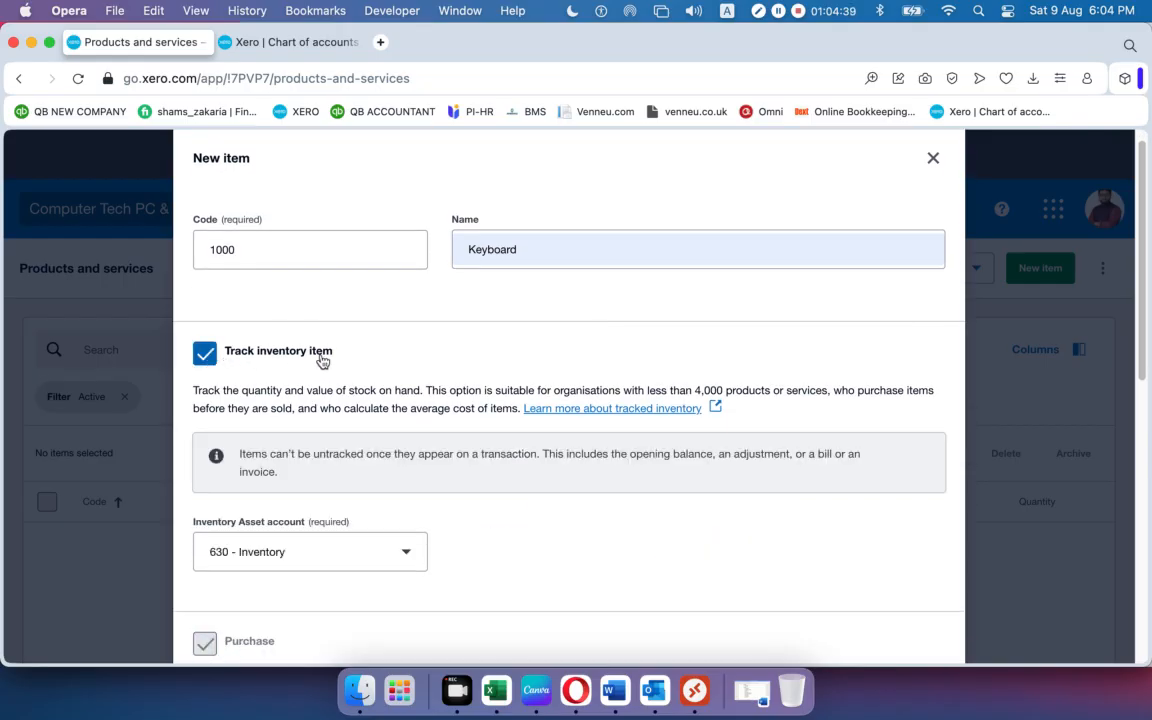
pyautogui.click(206, 356)
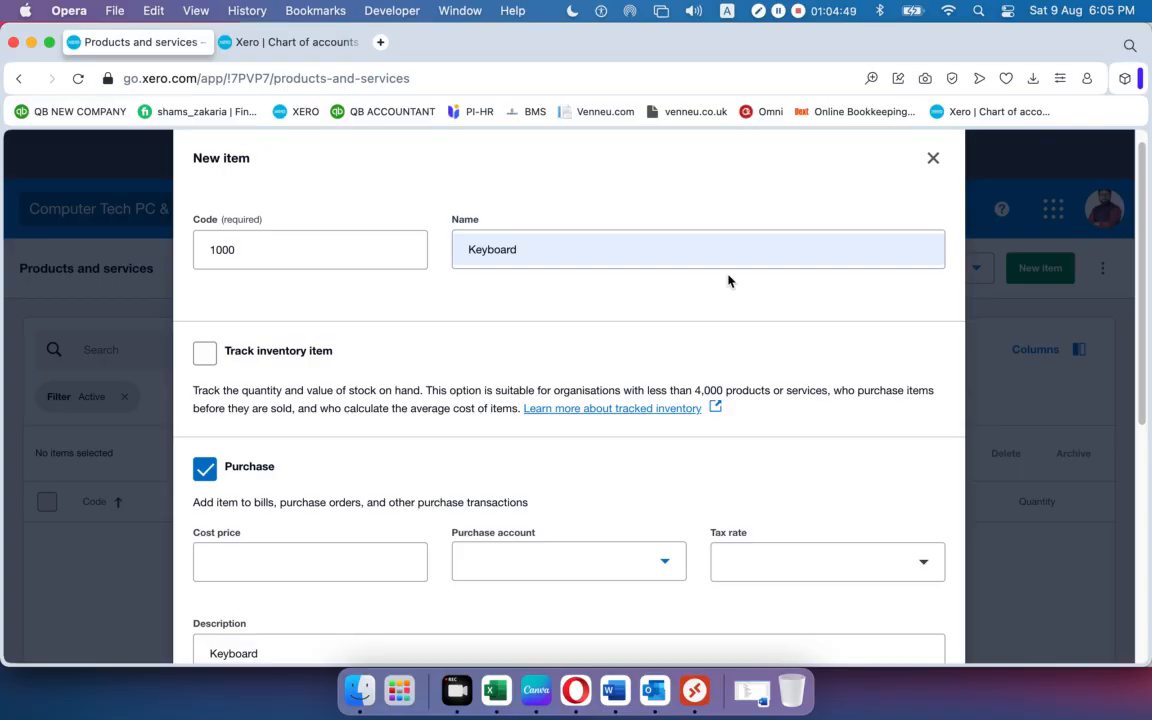
pyautogui.click(206, 354)
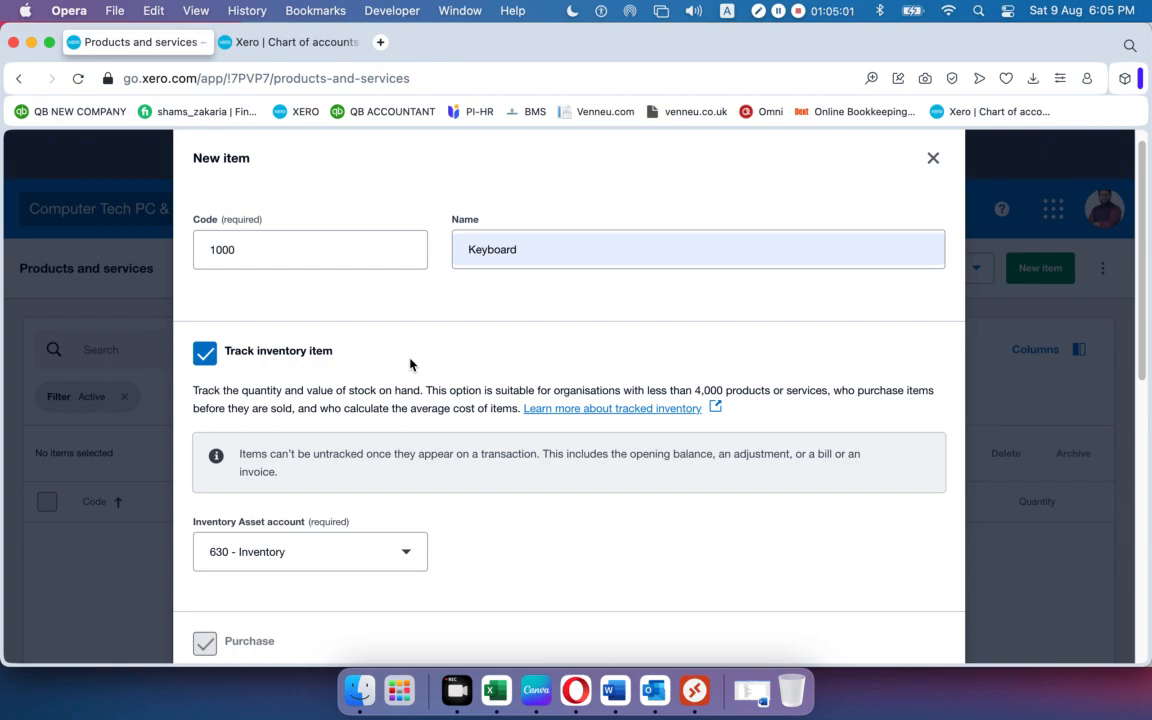
pyautogui.scroll(-1, 409, 364)
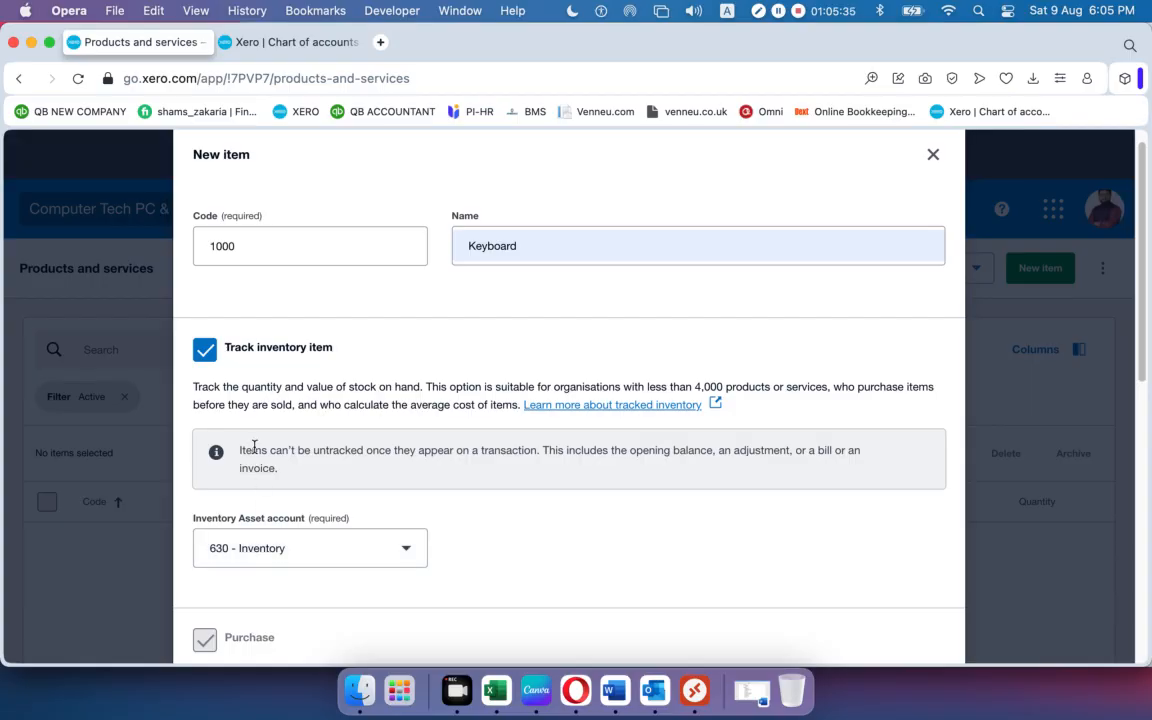
# Keep inventory tracking on and enter a cost price of 100.00.
pyautogui.click(208, 351)
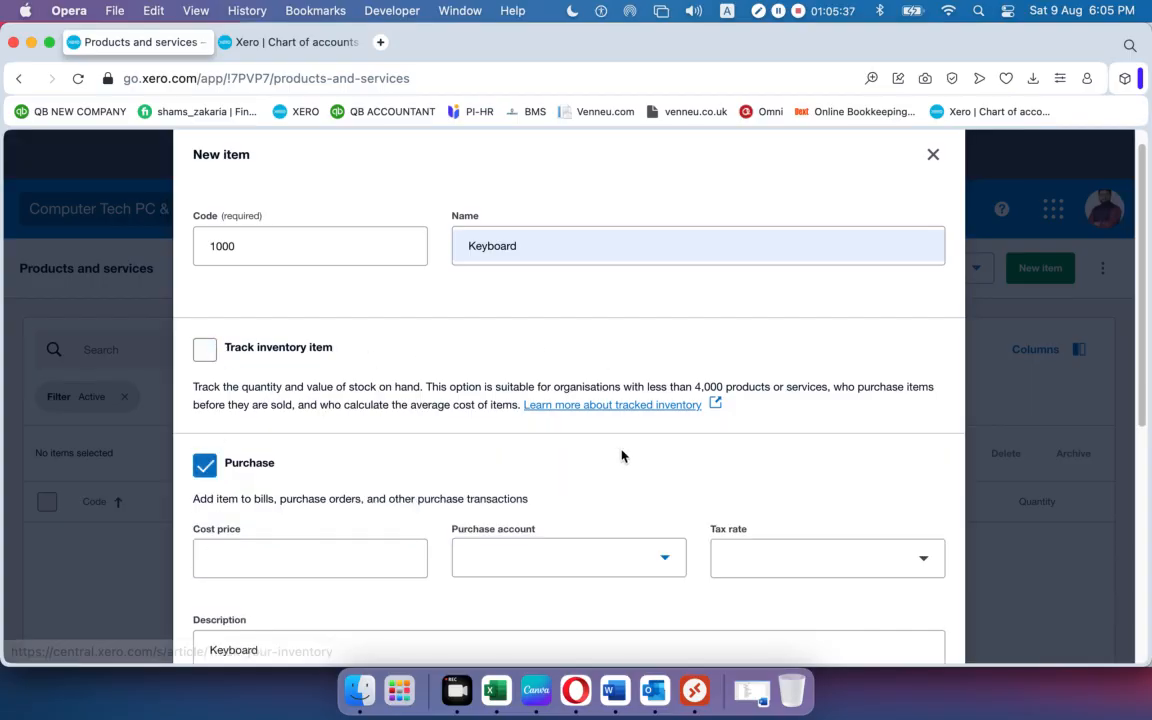
pyautogui.click(205, 352)
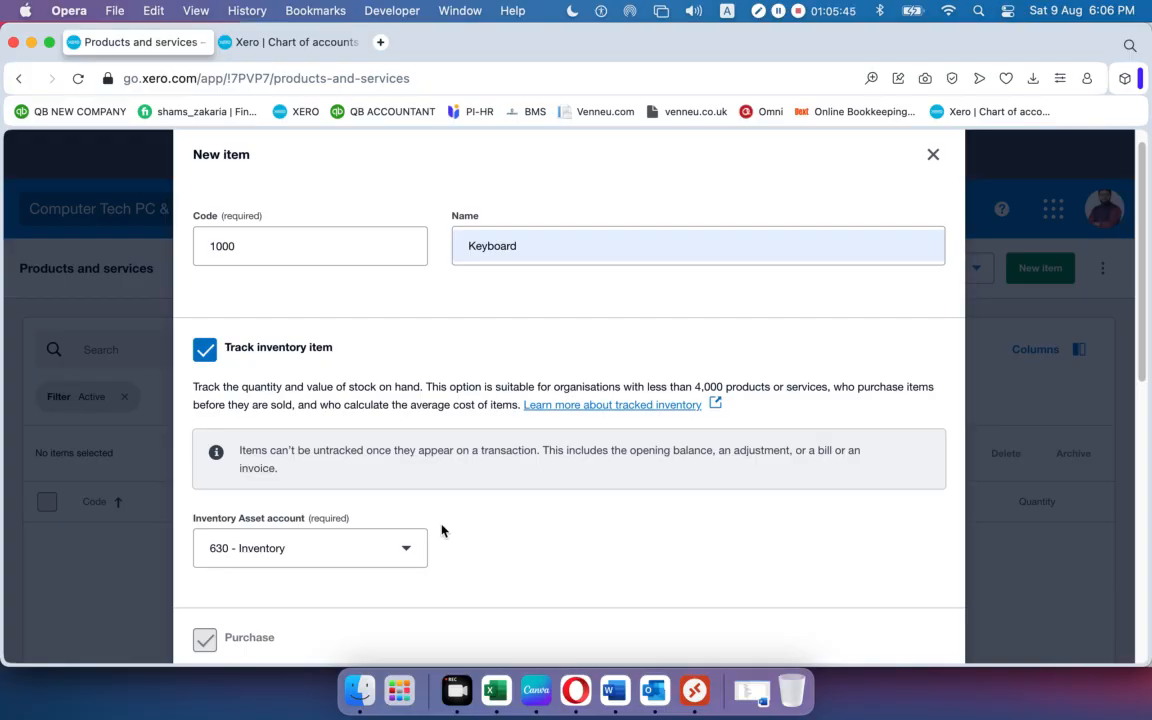
pyautogui.scroll(-5, 455, 515)
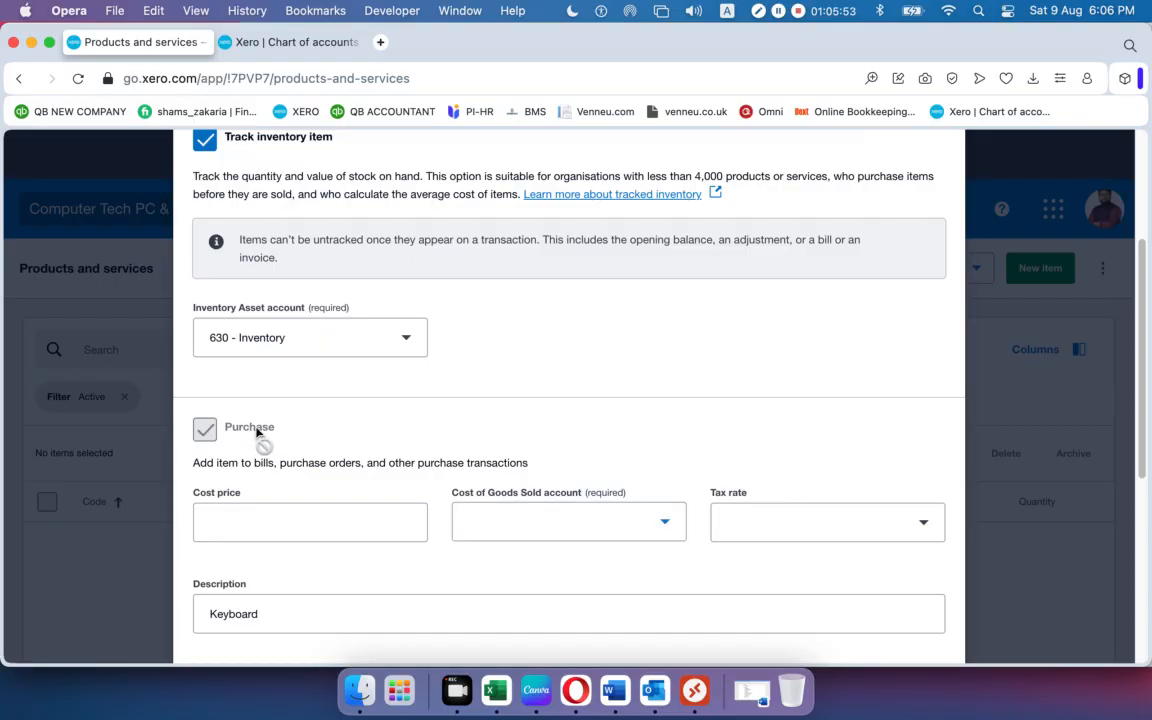
pyautogui.scroll(-8, 260, 432)
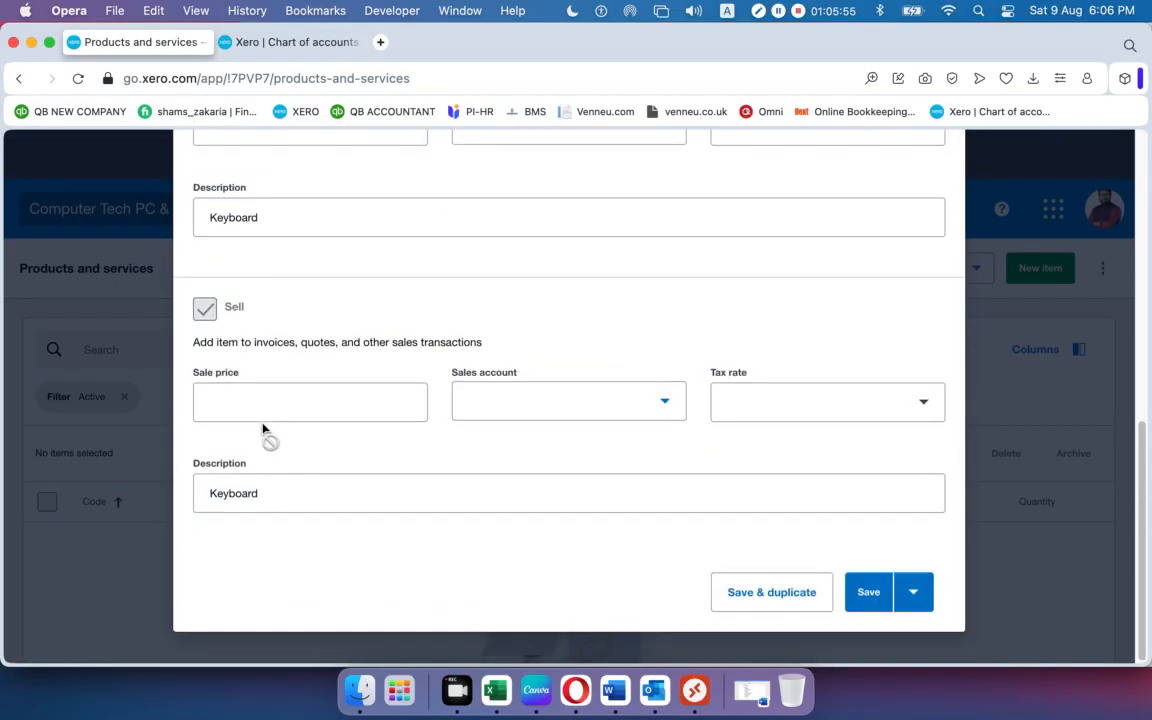
pyautogui.scroll(8, 231, 365)
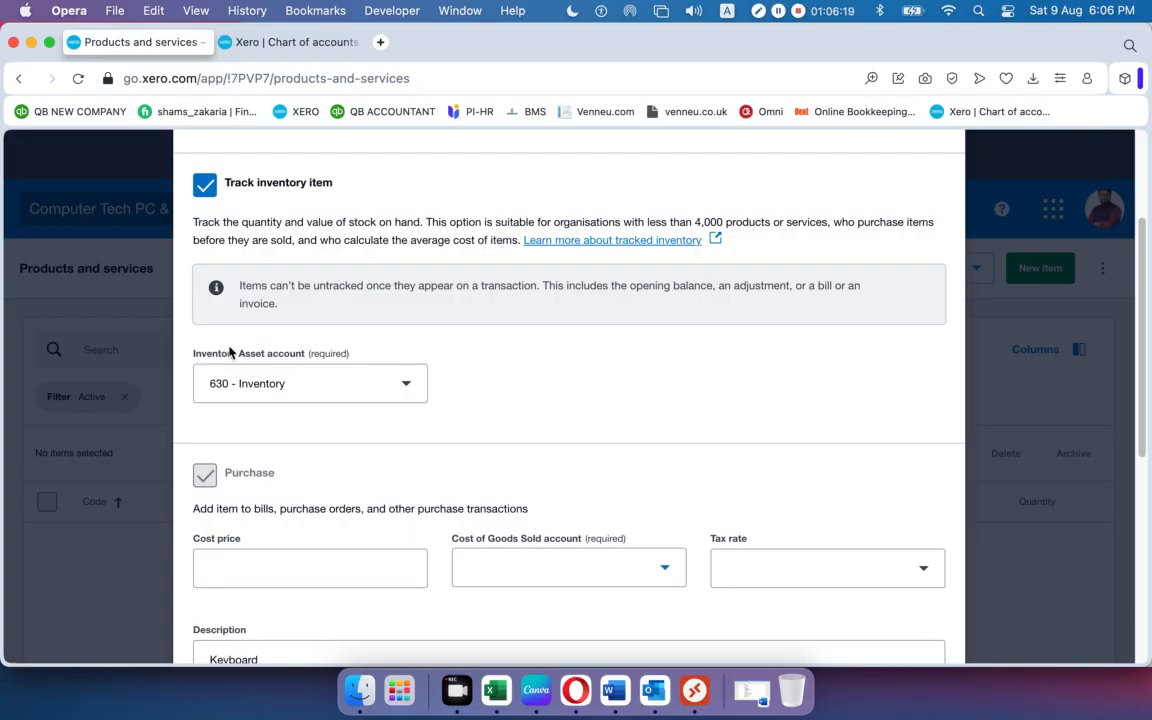
pyautogui.scroll(-1, 310, 492)
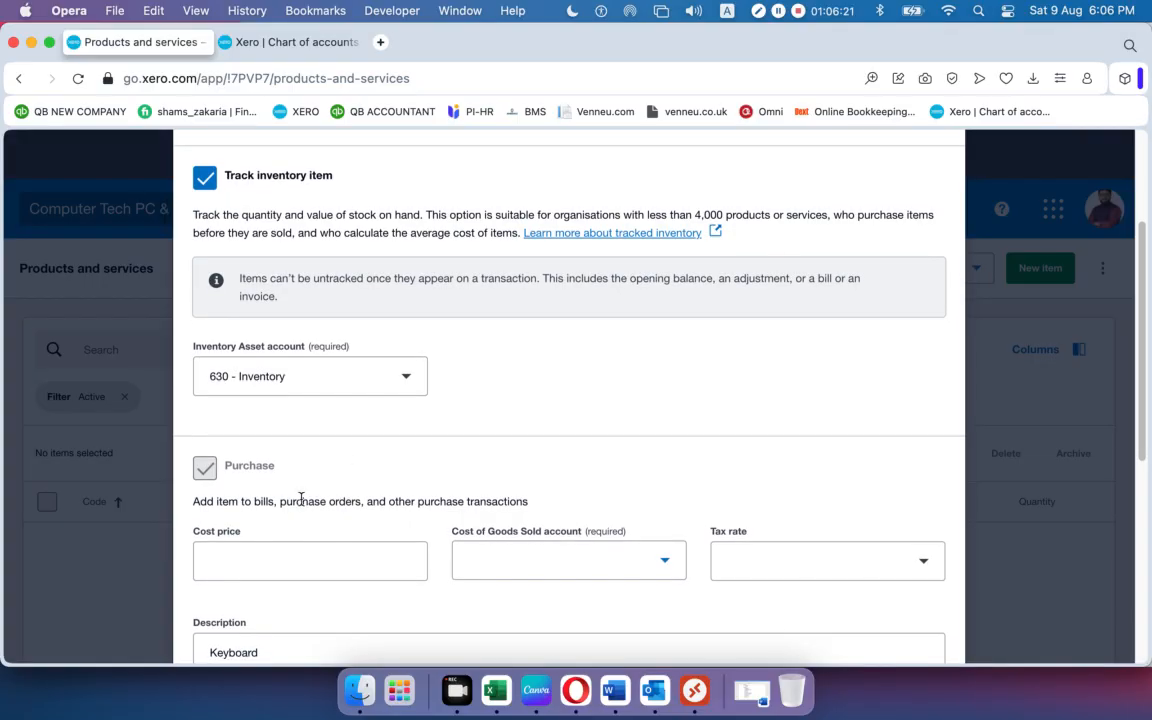
pyautogui.click(264, 557)
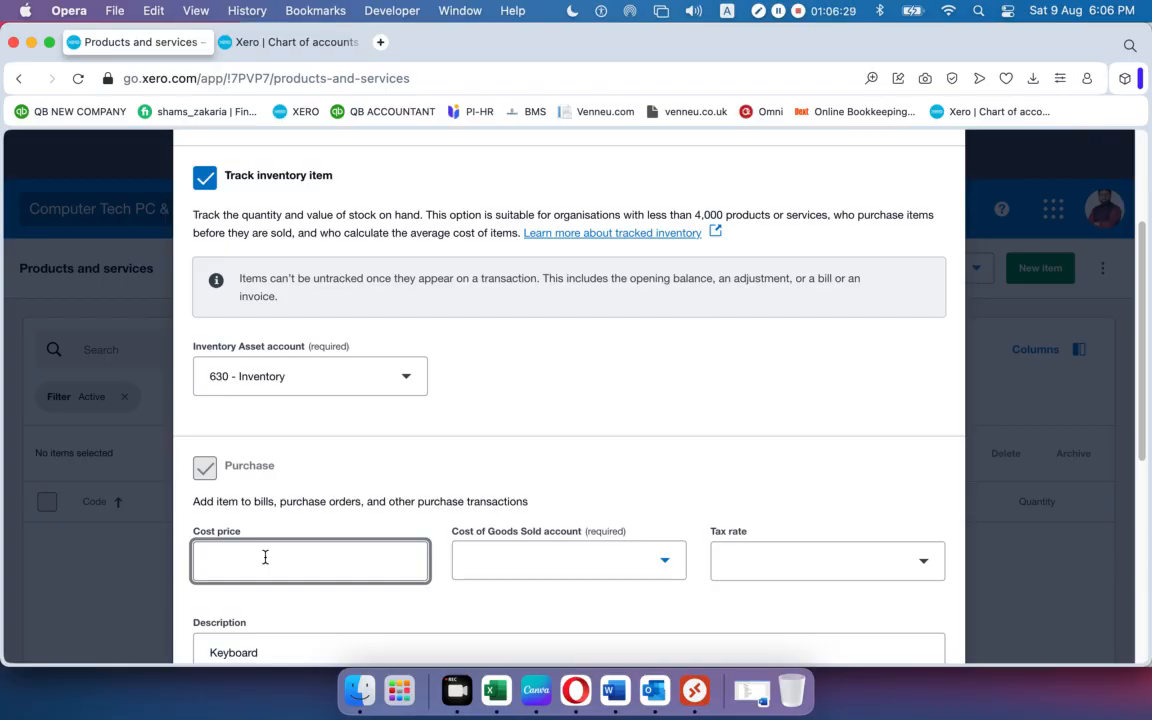
pyautogui.write('100')
pyautogui.click(516, 515)
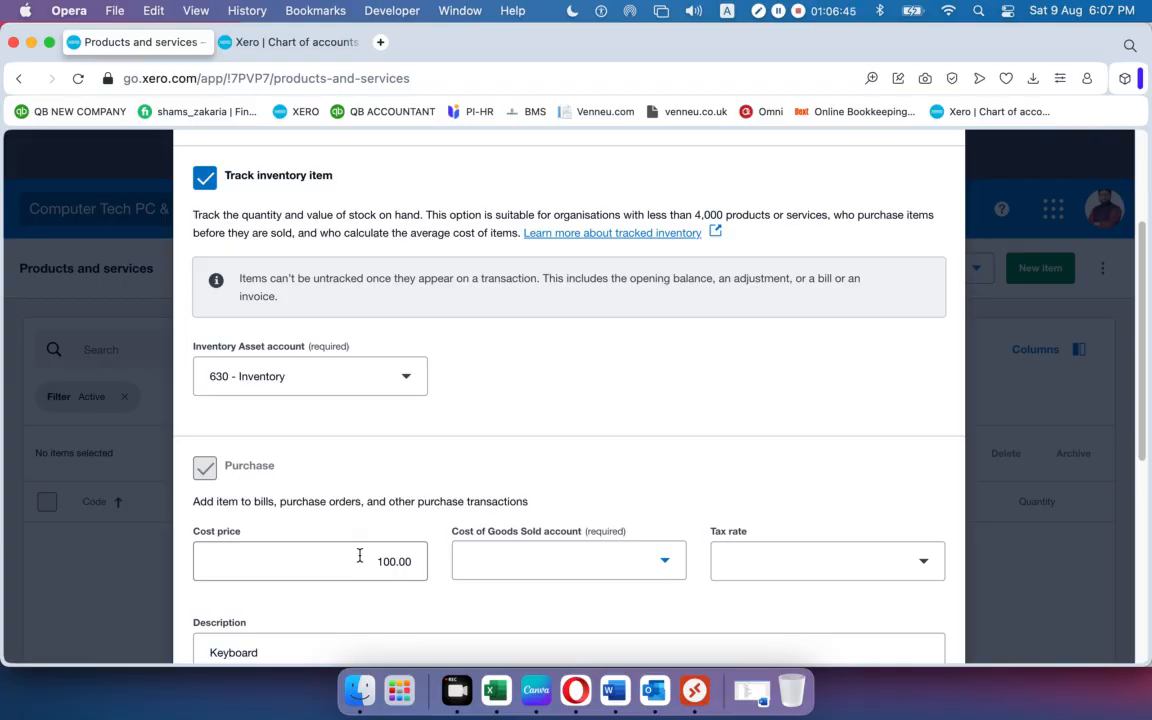
# Choose 310 - Cost of Goods Sold as the cost account, with purchase description Keyboard.
pyautogui.click(666, 565)
pyautogui.scroll(-1, 550, 337)
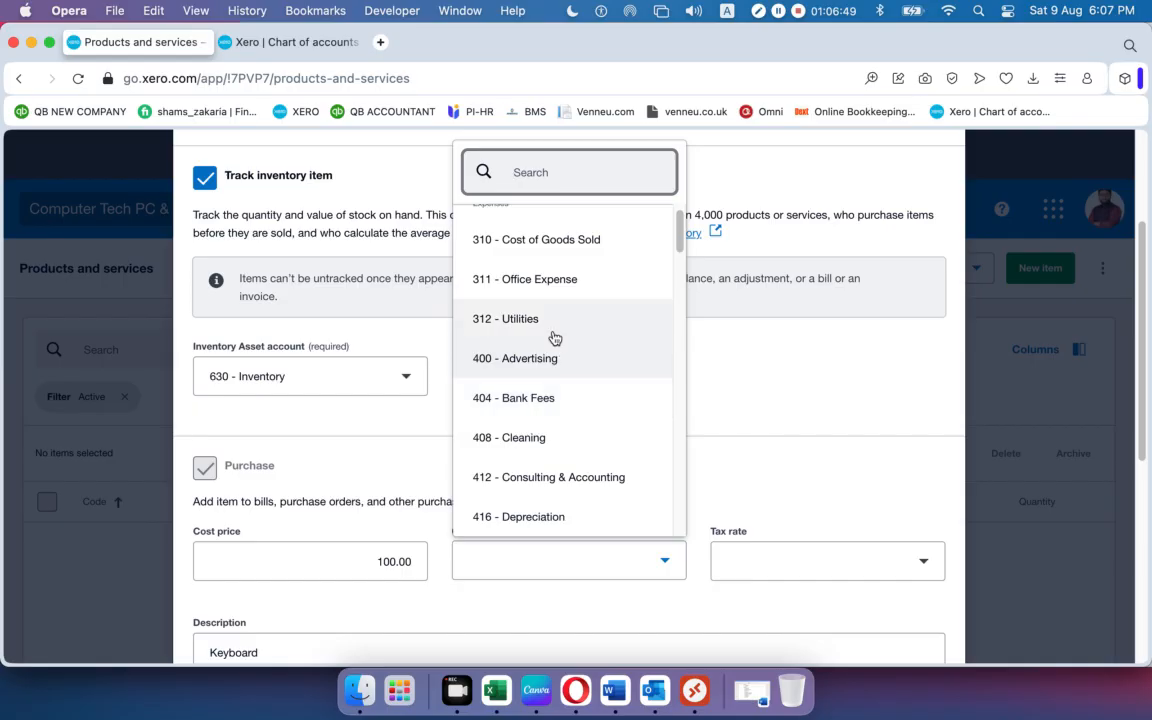
pyautogui.click(568, 242)
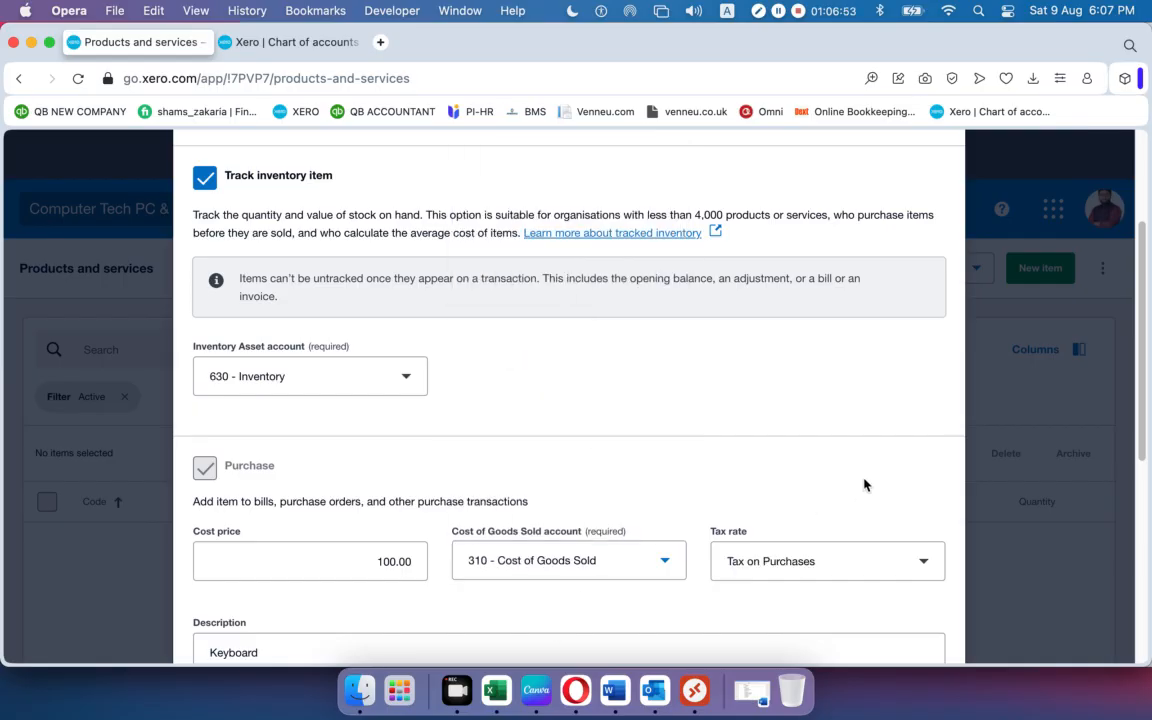
pyautogui.scroll(-1, 864, 483)
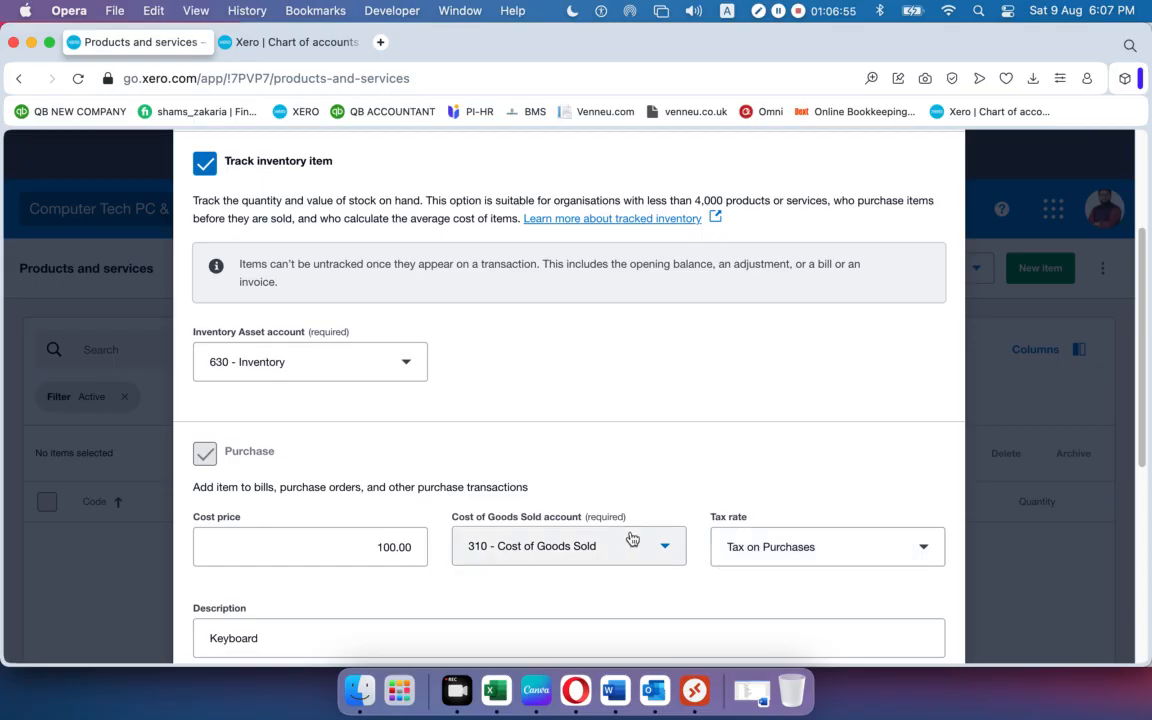
pyautogui.scroll(-5, 630, 538)
pyautogui.scroll(4, 635, 530)
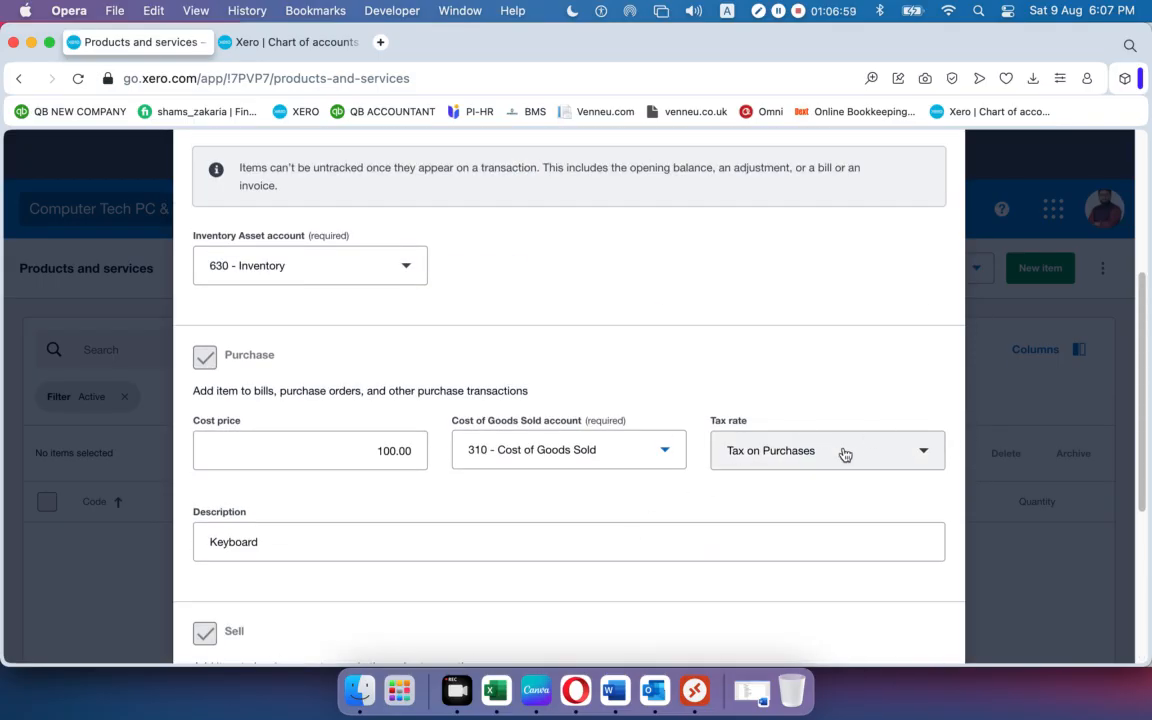
pyautogui.scroll(-1, 480, 462)
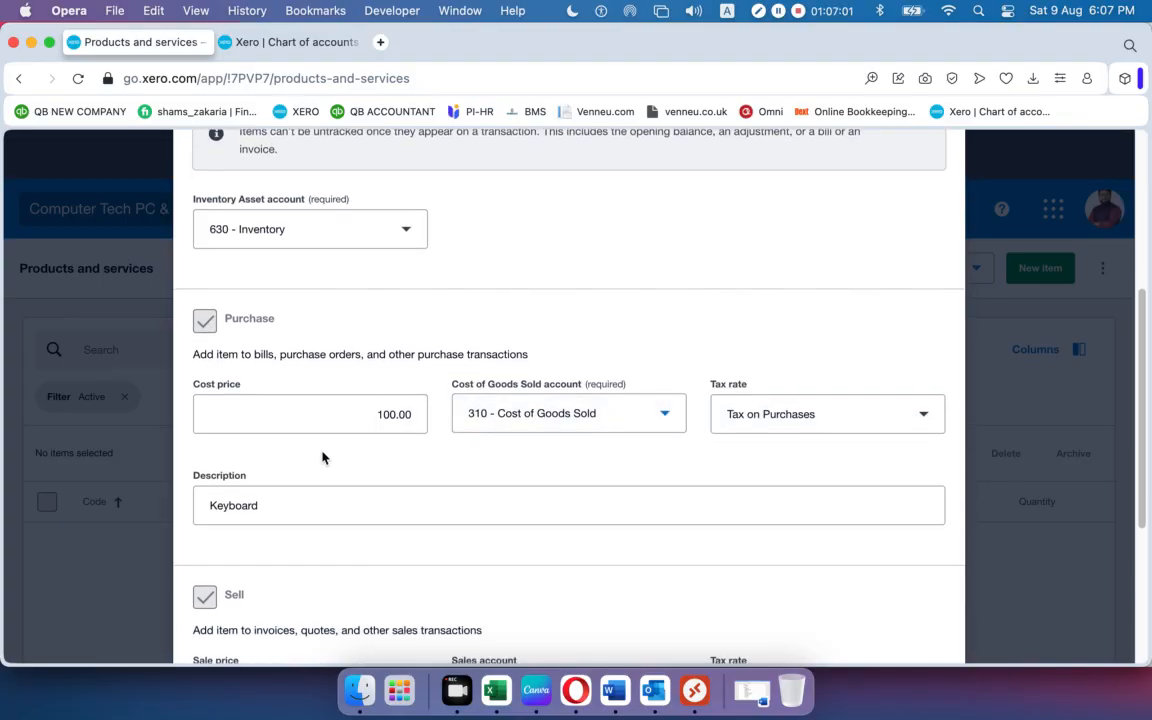
pyautogui.click(277, 506)
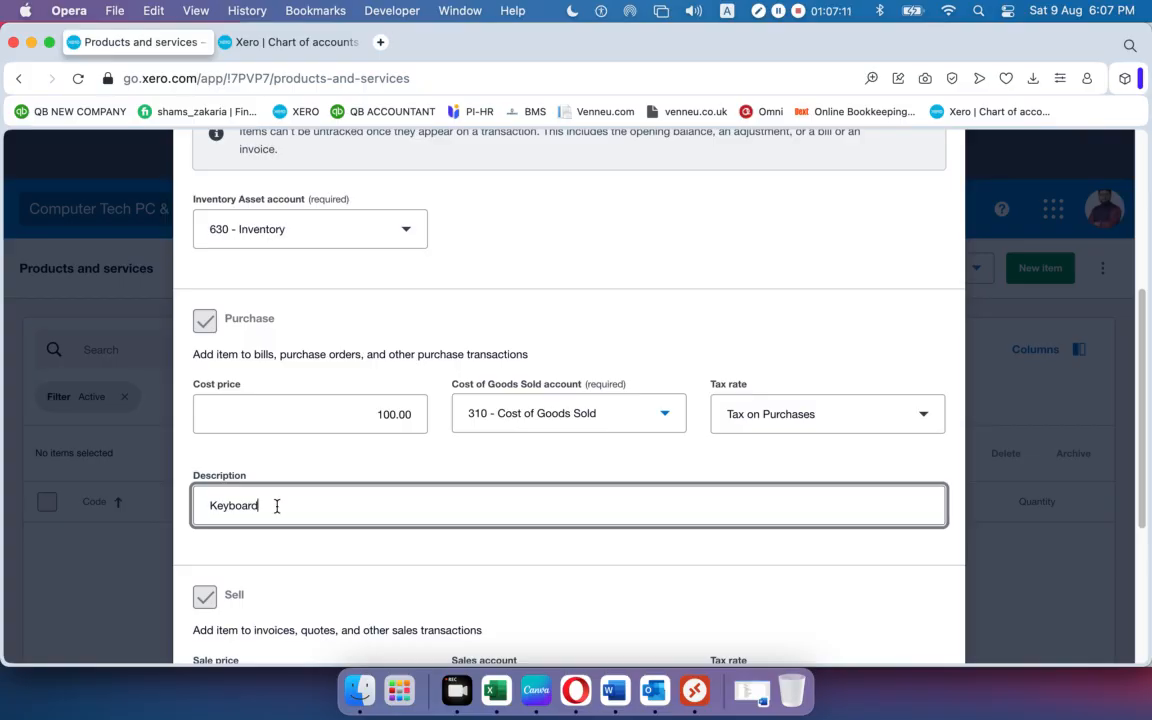
pyautogui.scroll(-6, 437, 500)
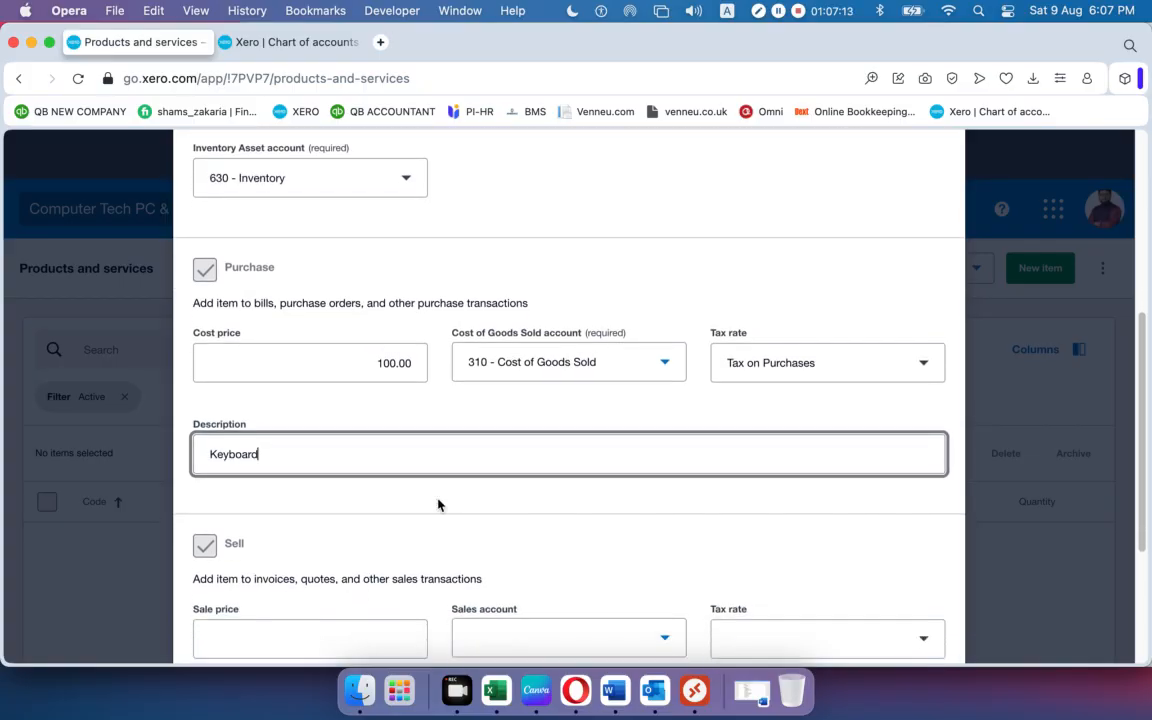
# Enter a 120.00 sale price on the 200 - Sales account and save the Keyboard item.
pyautogui.click(279, 394)
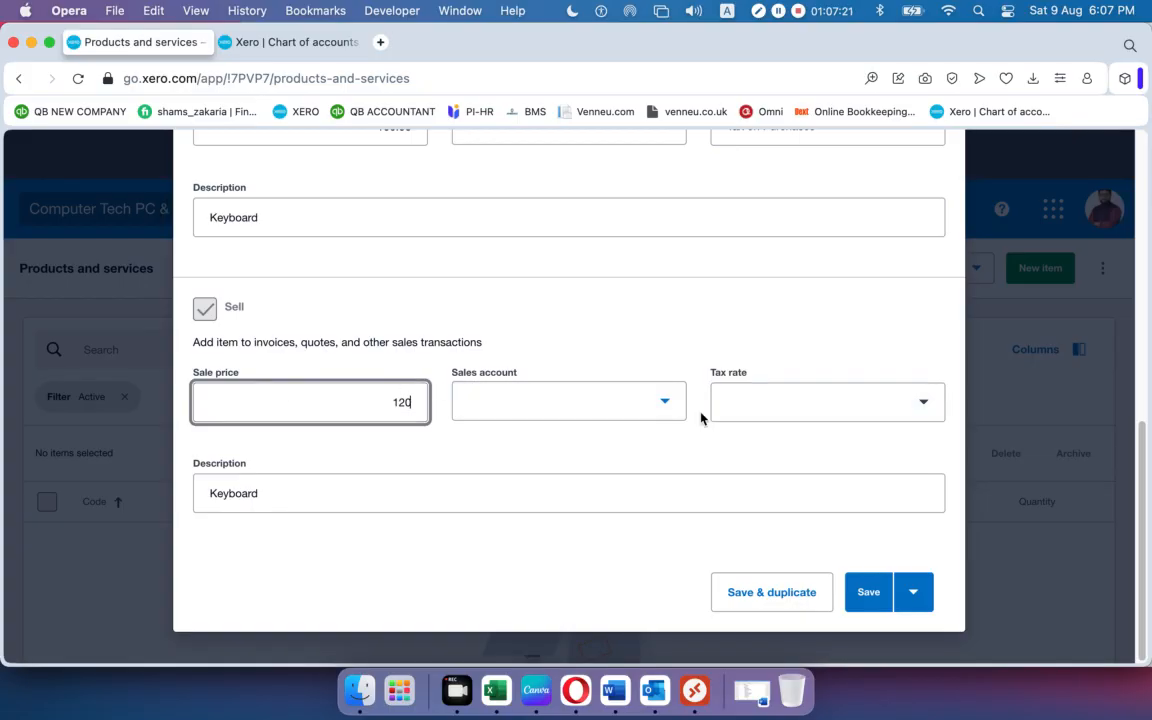
pyautogui.click(660, 403)
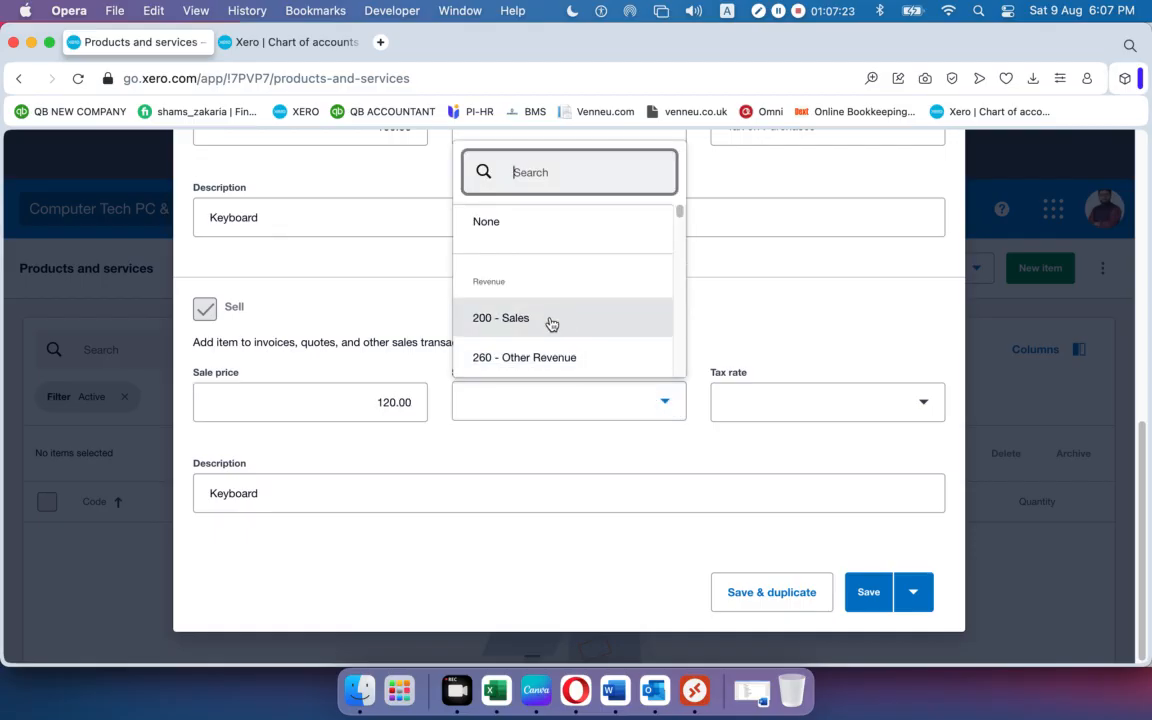
pyautogui.click(484, 328)
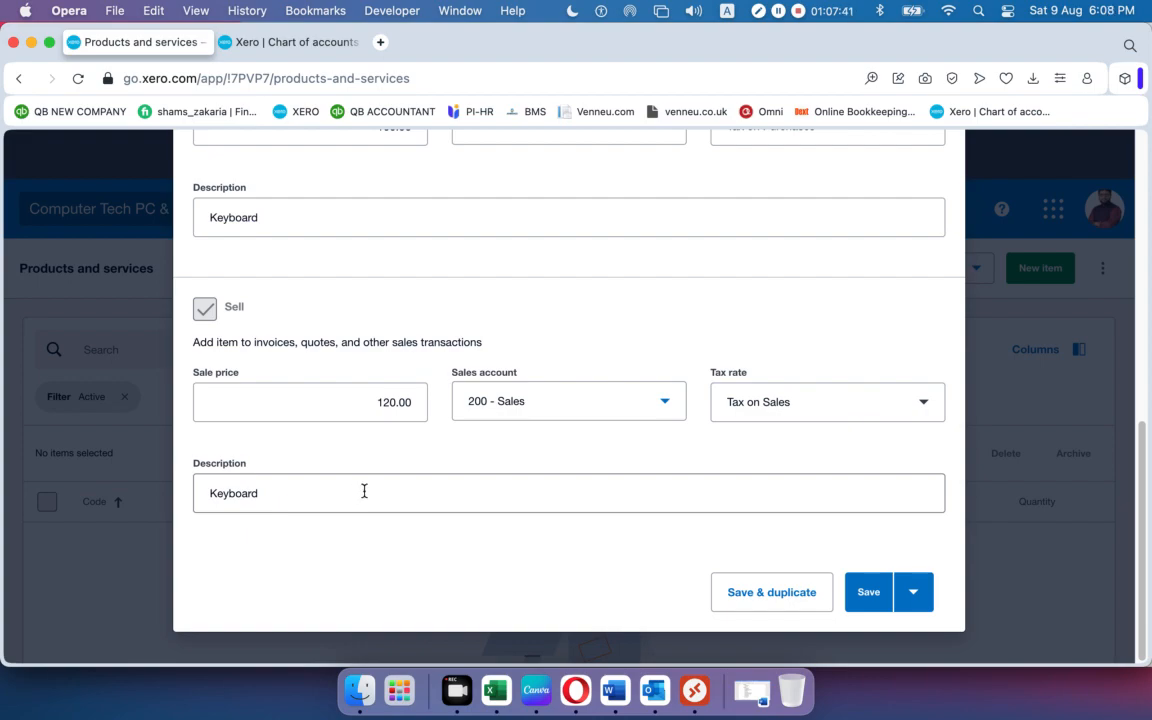
pyautogui.click(866, 593)
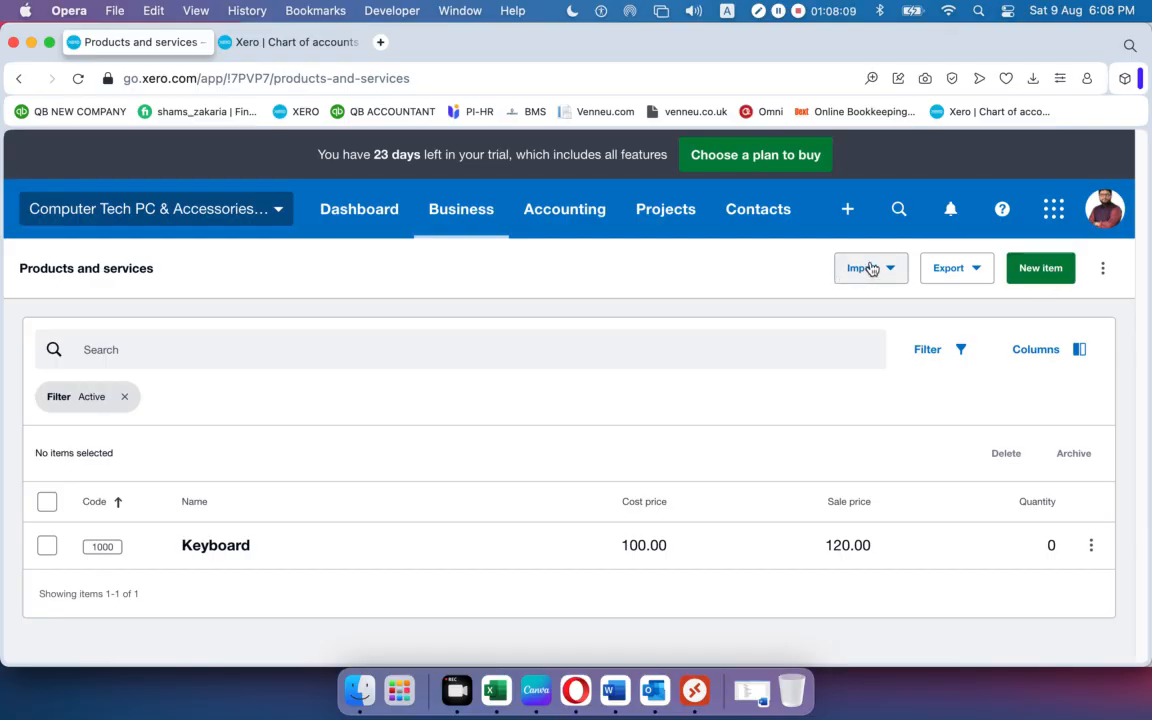
# Hide Opera, close the 02 workbook and go back to the Xero-02 folder in Finder.
pyautogui.click(31, 43)
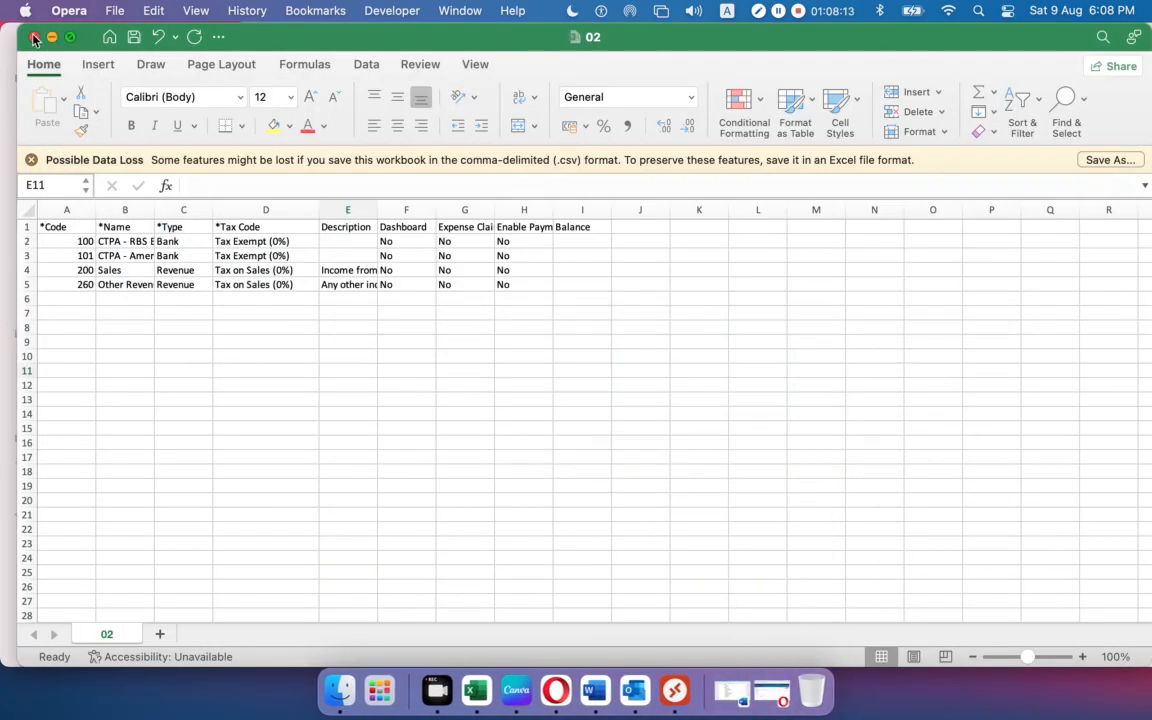
pyautogui.click(33, 38)
pyautogui.click(213, 45)
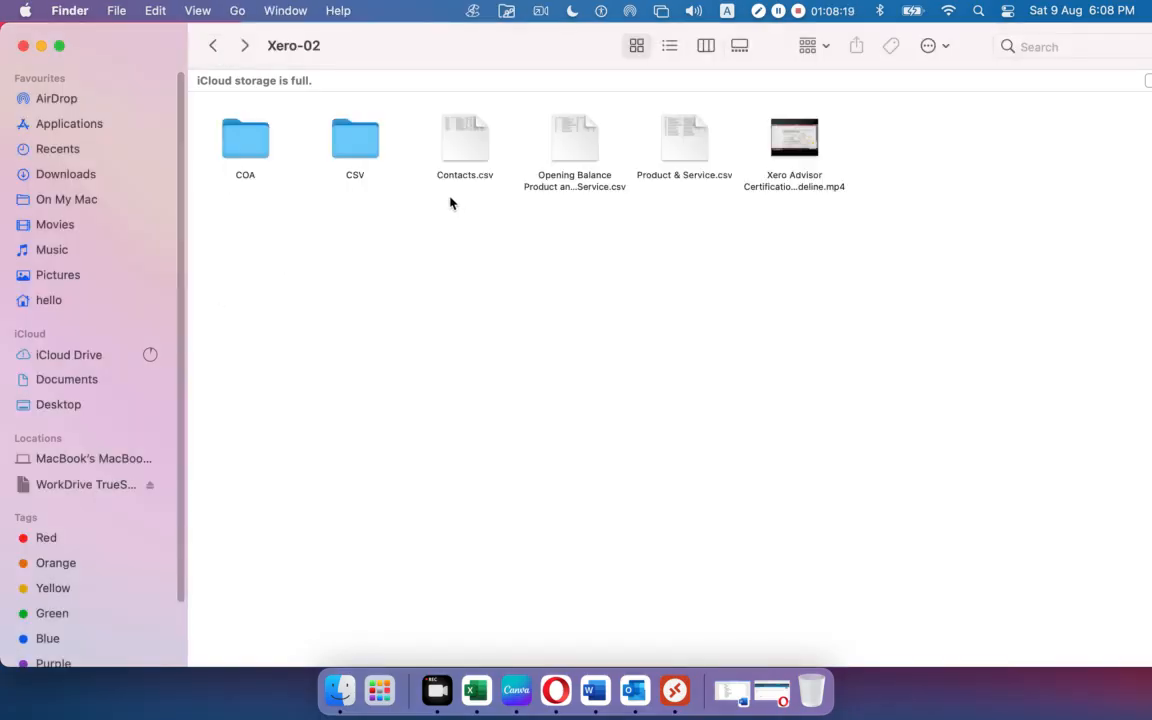
# Open Product & Service.csv and review its 14 items in A1:M15 before returning to Xero.
pyautogui.doubleClick(690, 148)
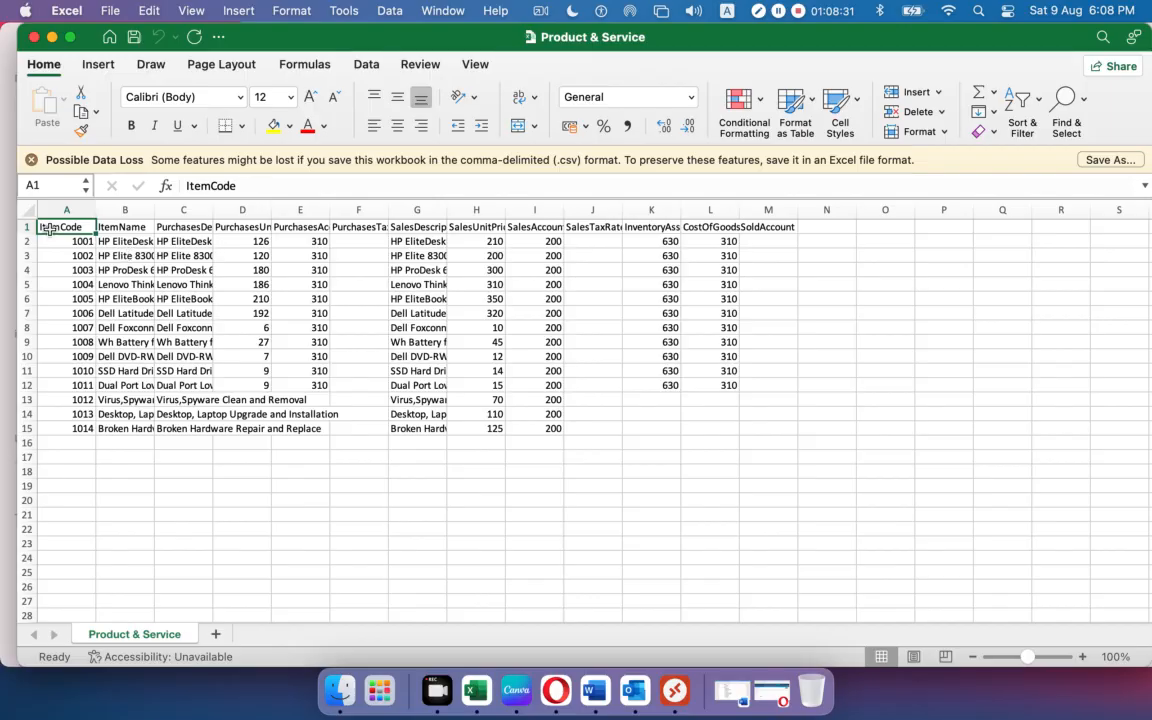
pyautogui.click(203, 455)
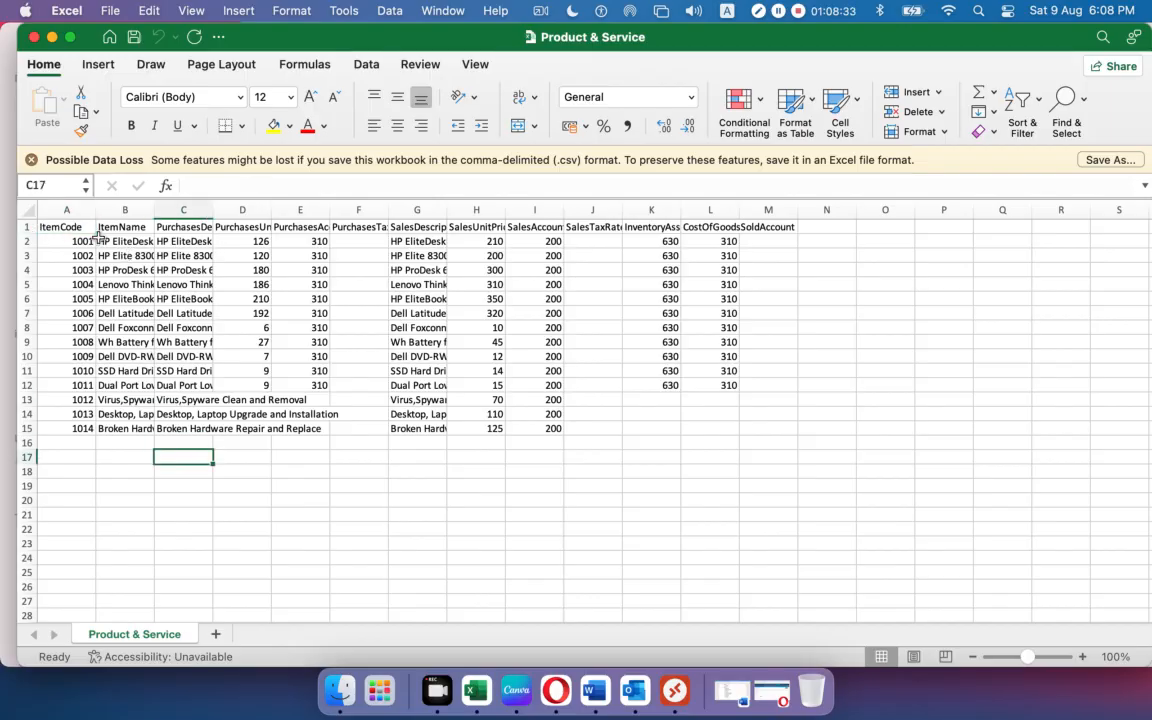
pyautogui.moveTo(58, 227); pyautogui.dragTo(759, 424)
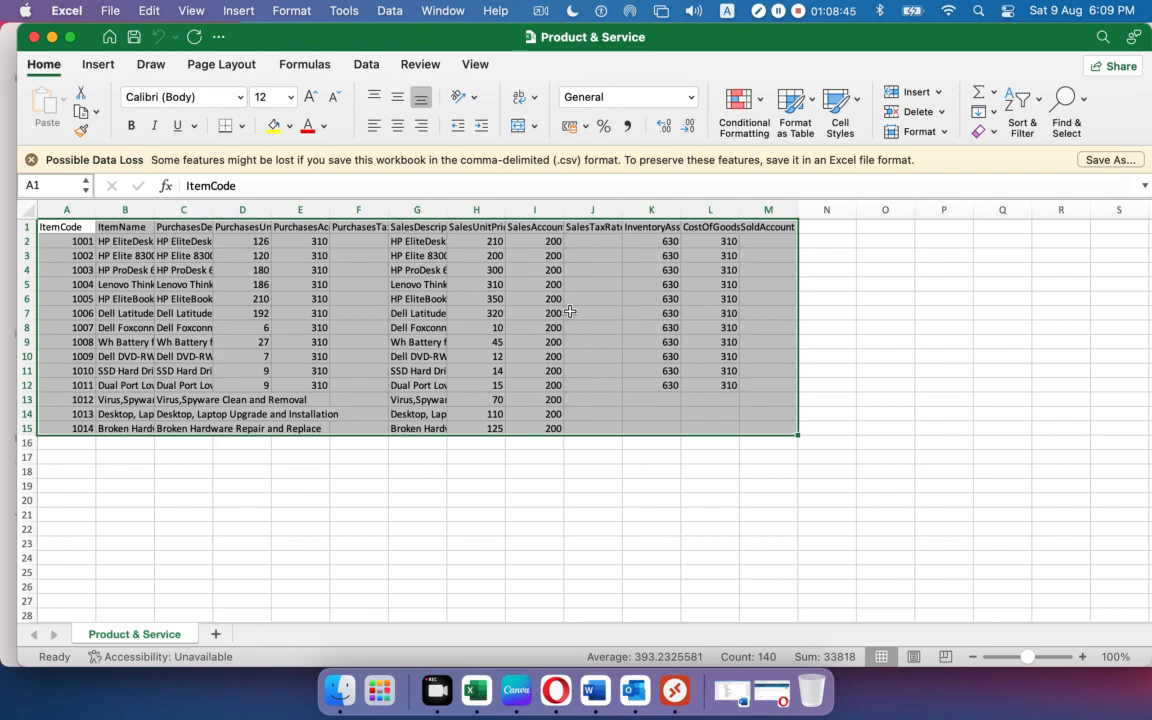
pyautogui.click(515, 283)
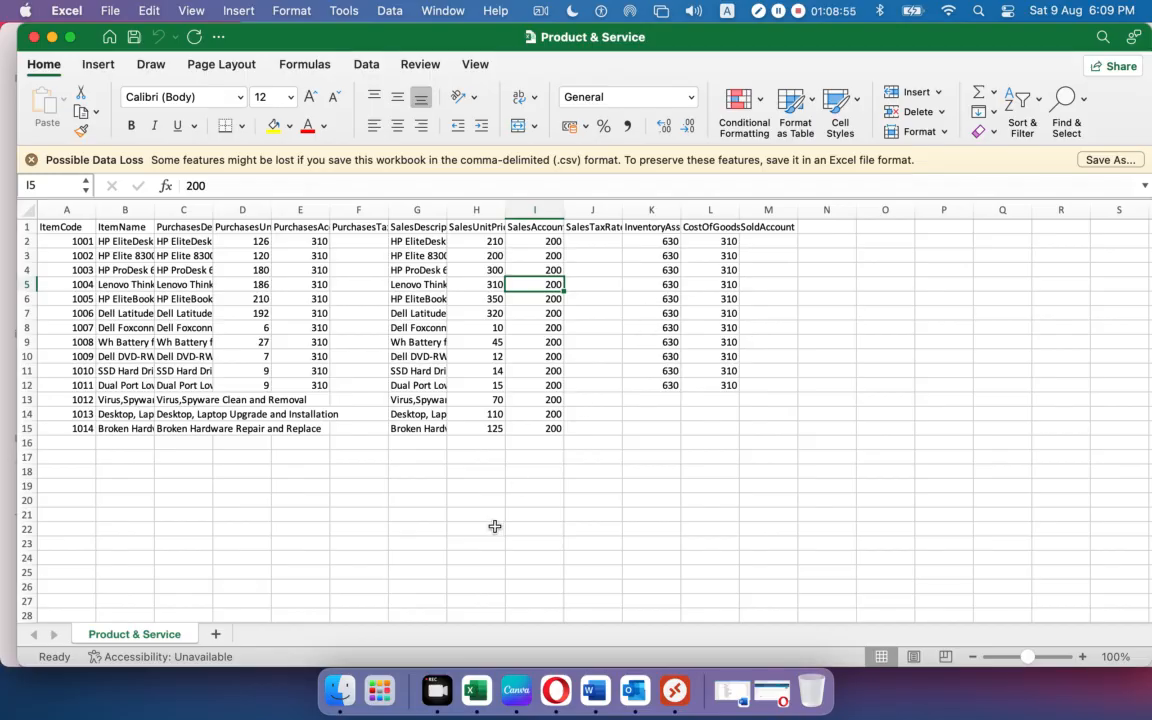
pyautogui.click(572, 682)
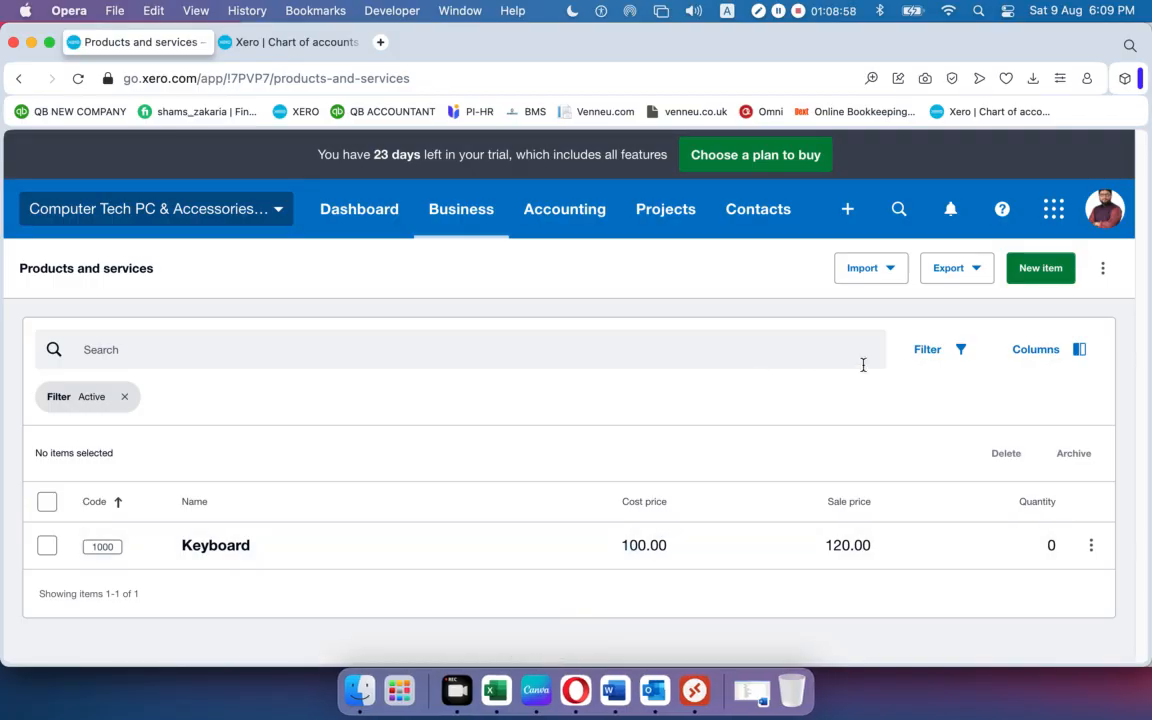
# Export the Products and services list to CSV and open InventoryItems-20250809.csv.
pyautogui.click(947, 270)
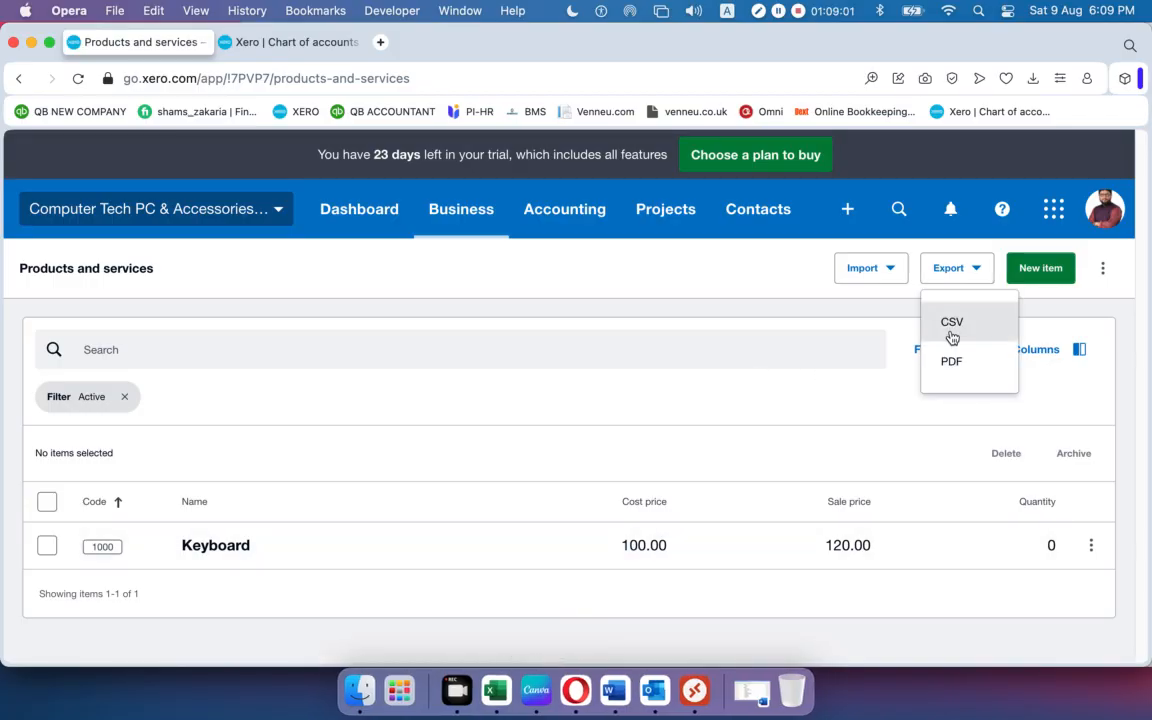
pyautogui.click(956, 336)
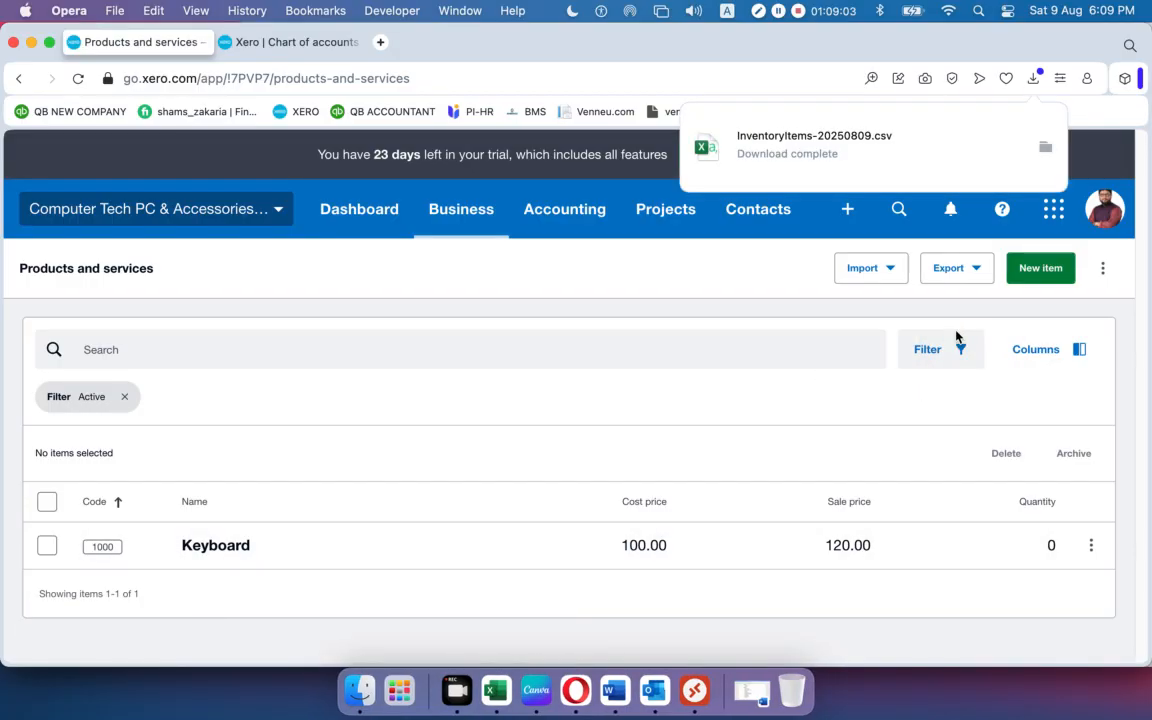
pyautogui.click(872, 149)
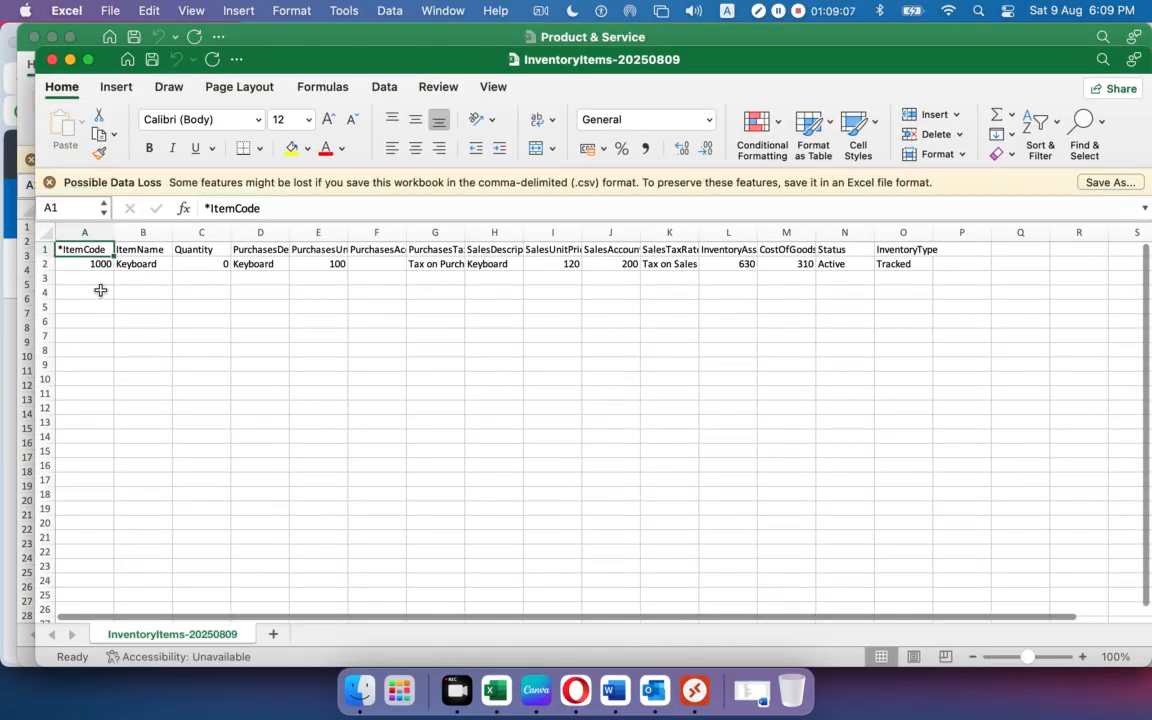
pyautogui.click(98, 290)
pyautogui.click(316, 288)
pyautogui.click(889, 290)
pyautogui.click(611, 421)
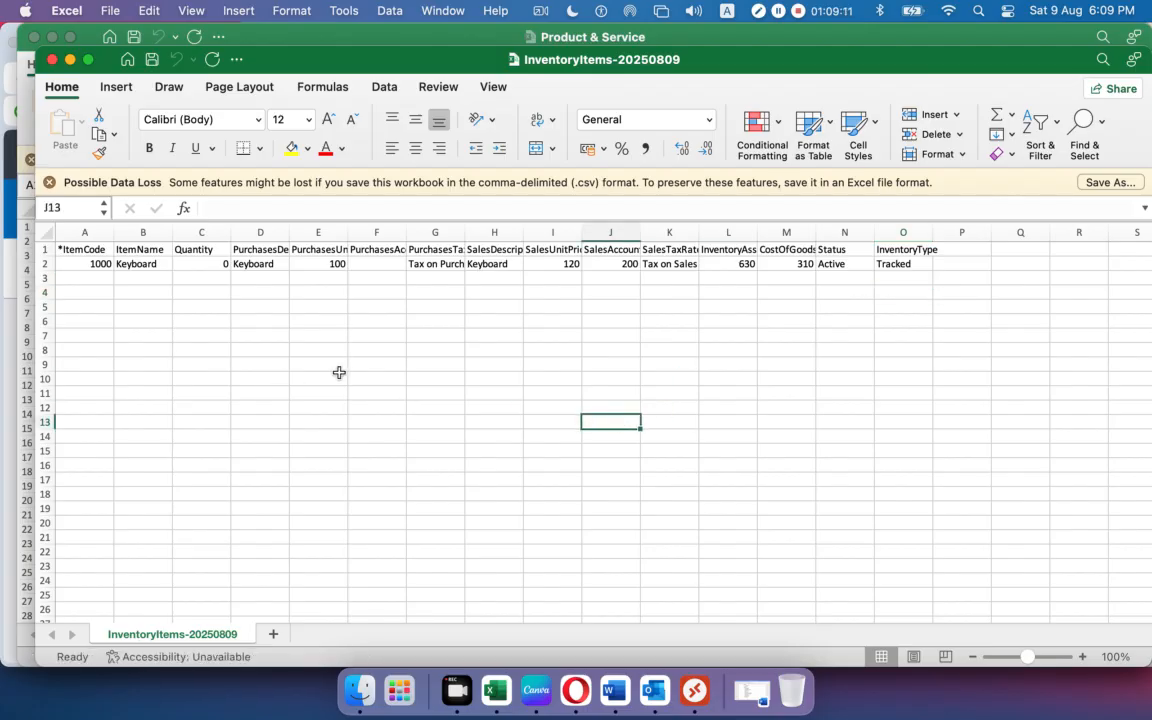
pyautogui.click(43, 263)
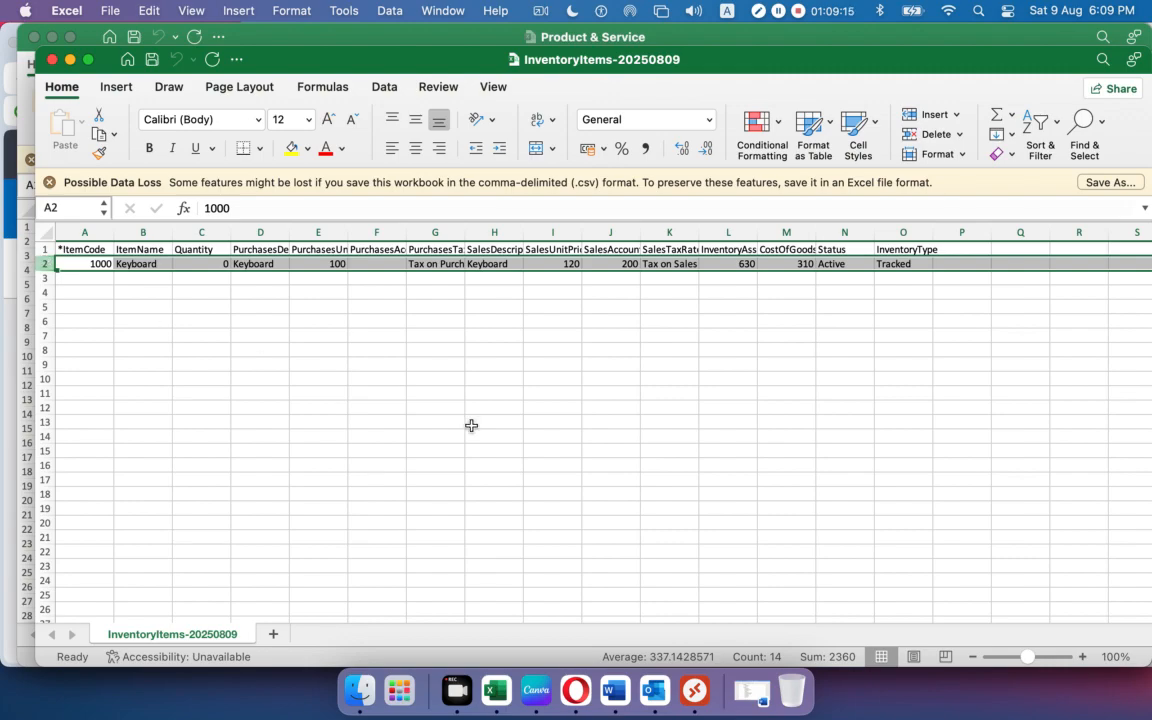
pyautogui.click(521, 425)
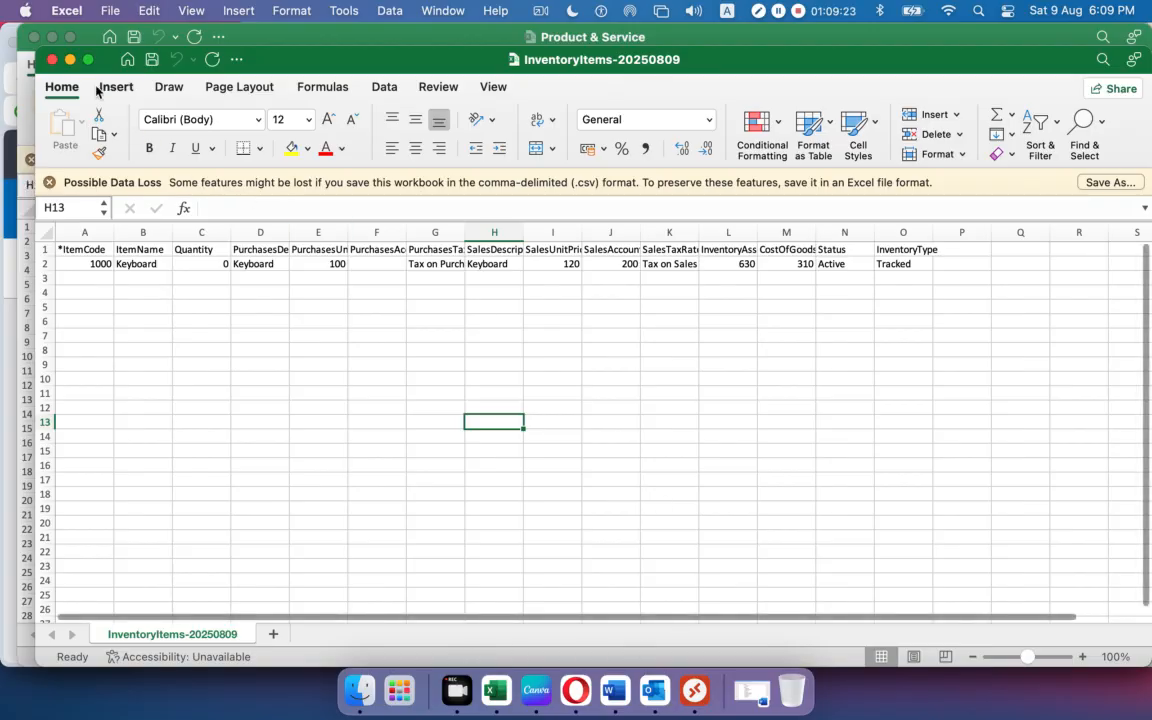
# Copy item codes 1001–1014 from Product & Service into InventoryItems column A starting at A3.
pyautogui.click(70, 59)
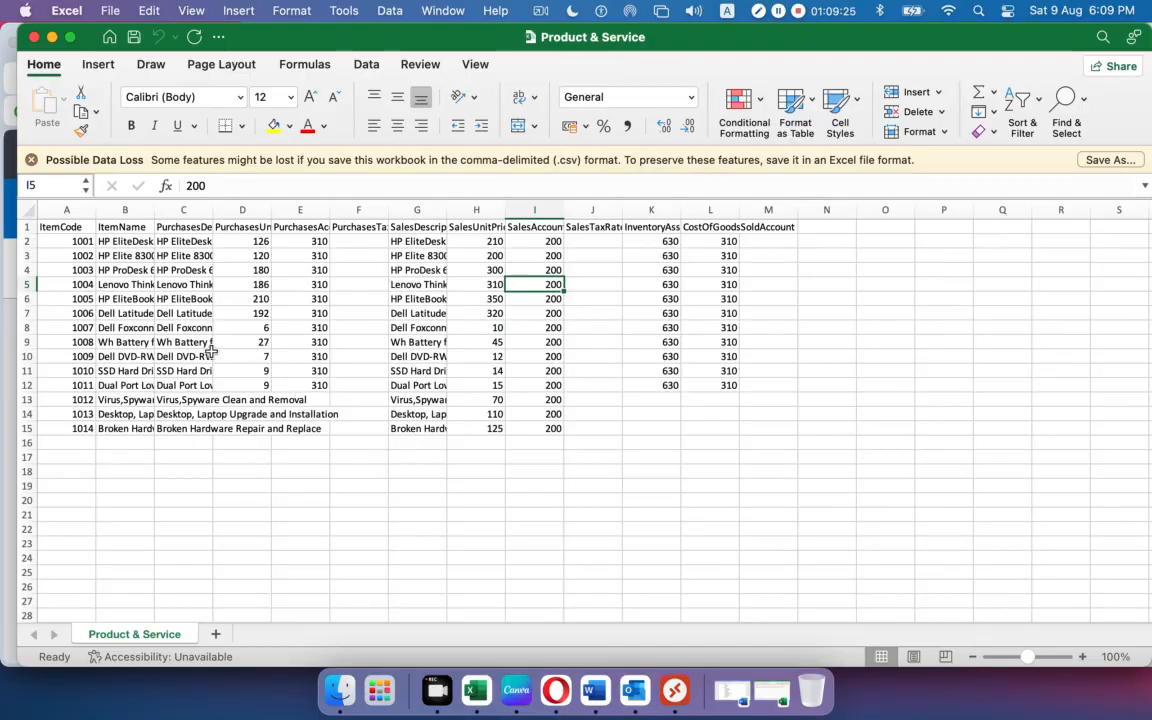
pyautogui.click(57, 241)
pyautogui.moveTo(57, 241); pyautogui.dragTo(64, 426)
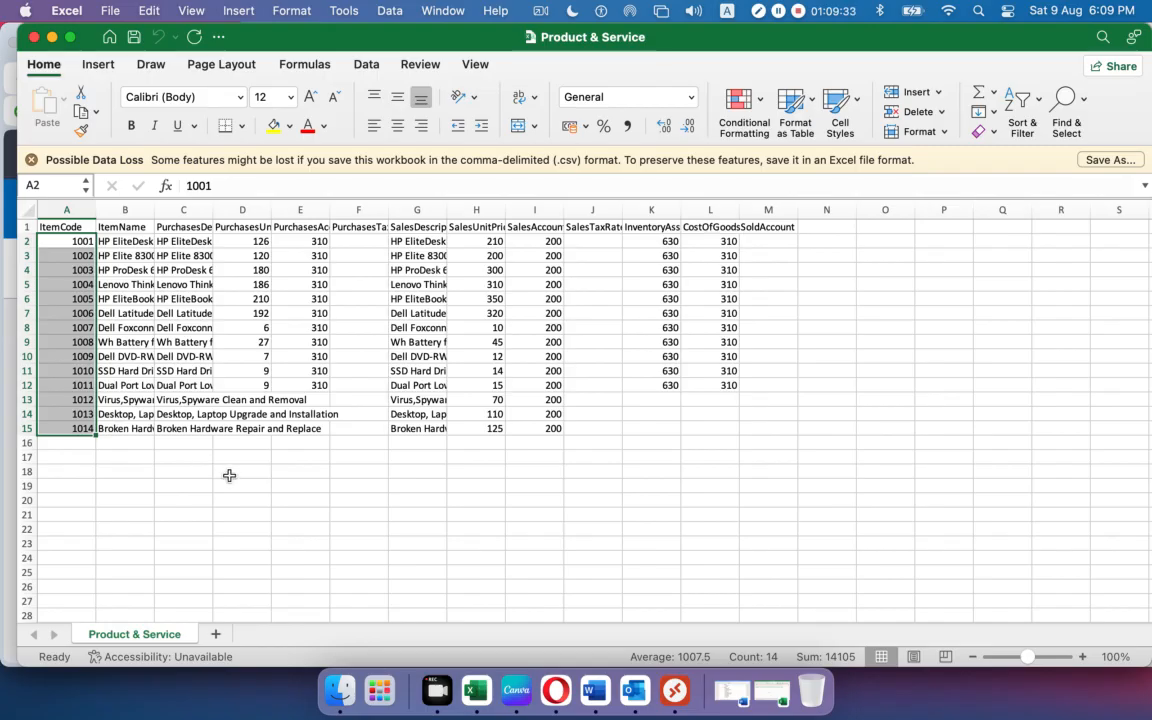
pyautogui.click(345, 500)
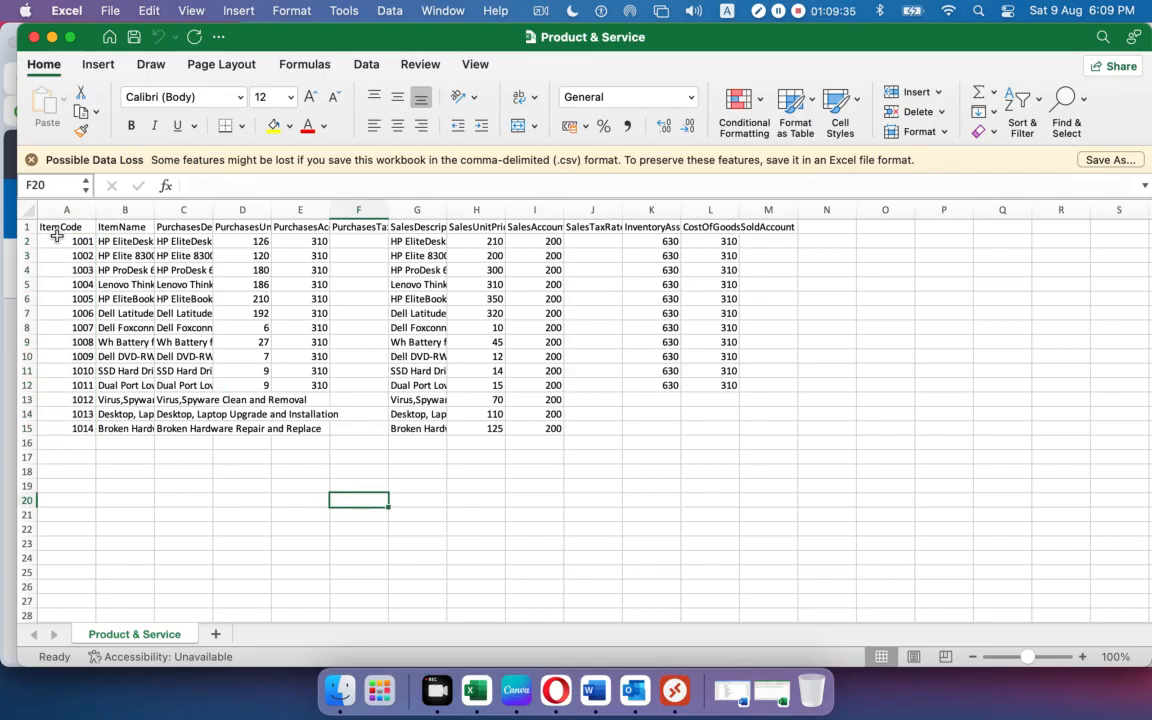
pyautogui.moveTo(57, 241); pyautogui.dragTo(65, 428)
pyautogui.press('super+c')
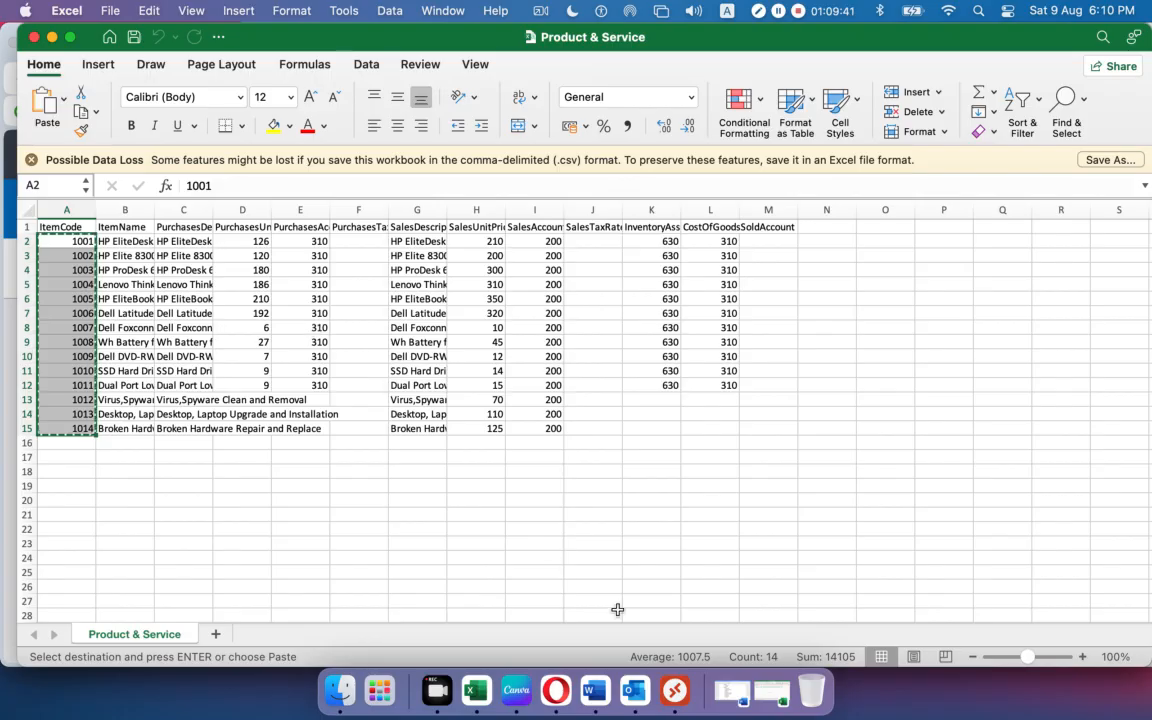
pyautogui.click(771, 690)
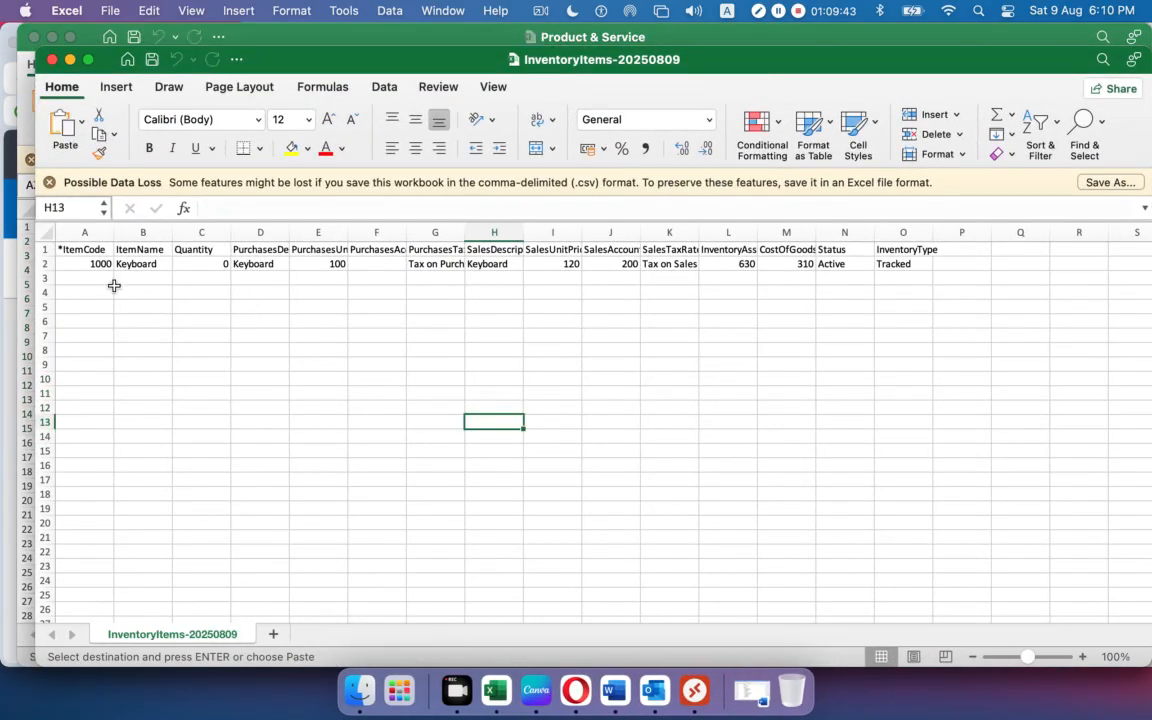
pyautogui.click(95, 277)
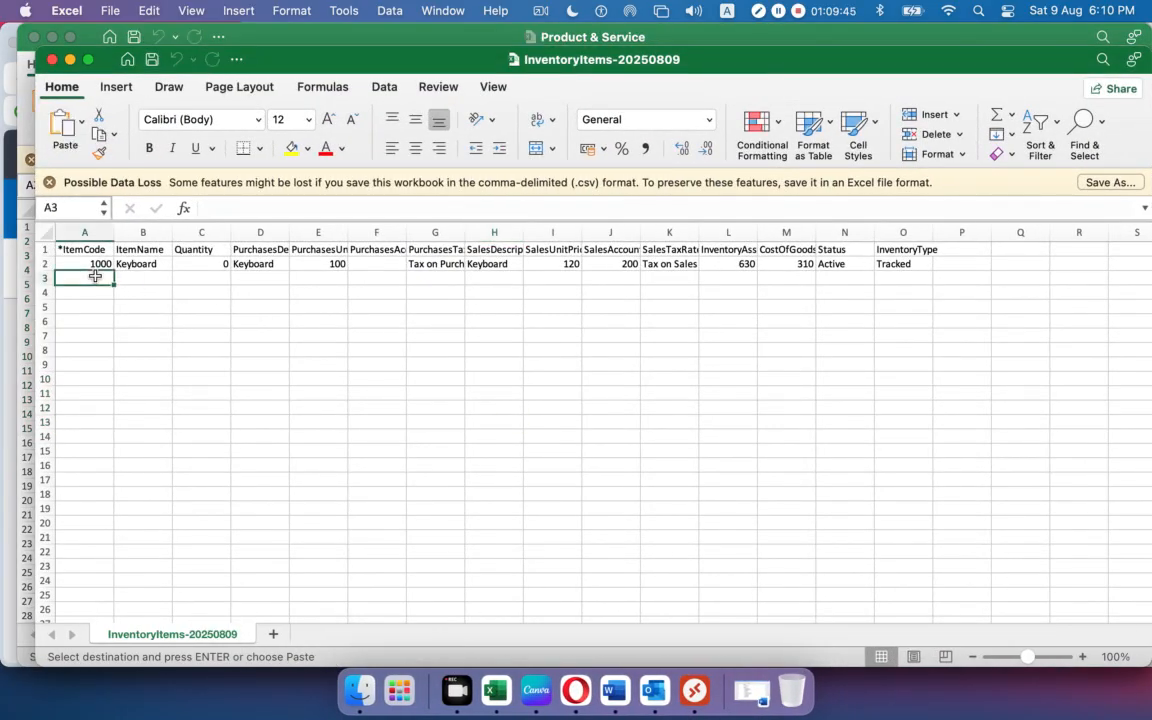
pyautogui.press('super+v')
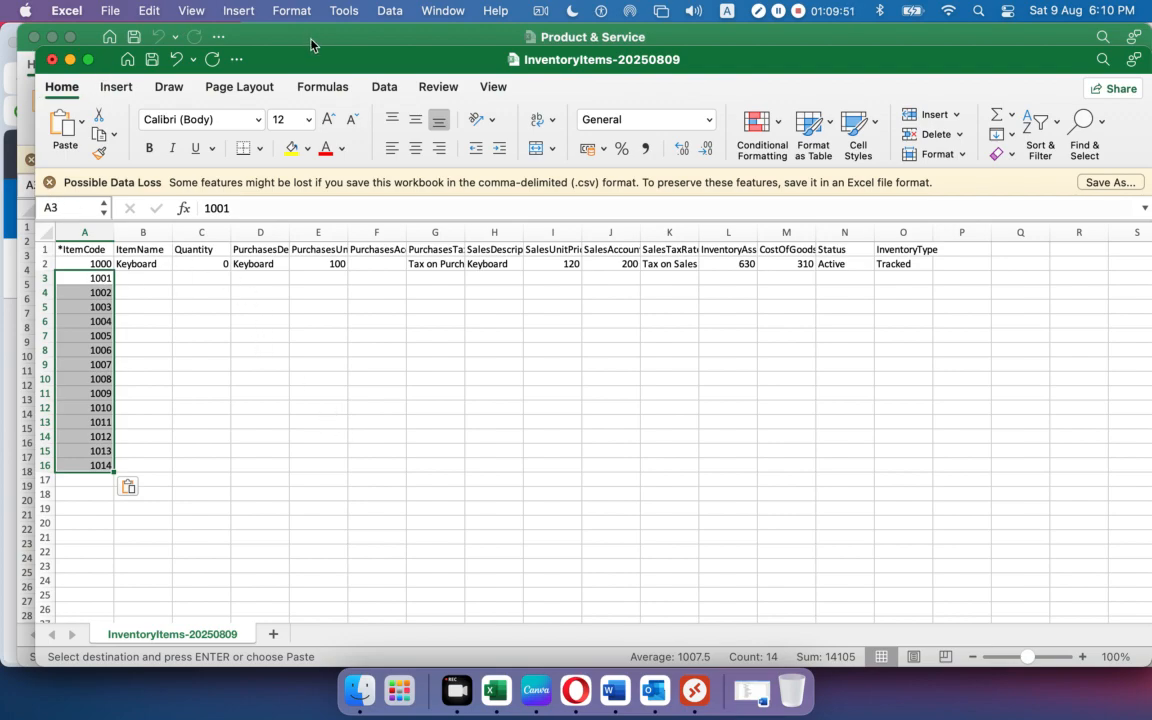
# Copy the item names from column B of Product & Service.
pyautogui.click(281, 38)
pyautogui.moveTo(125, 241); pyautogui.dragTo(145, 427)
pyautogui.press('super+c')
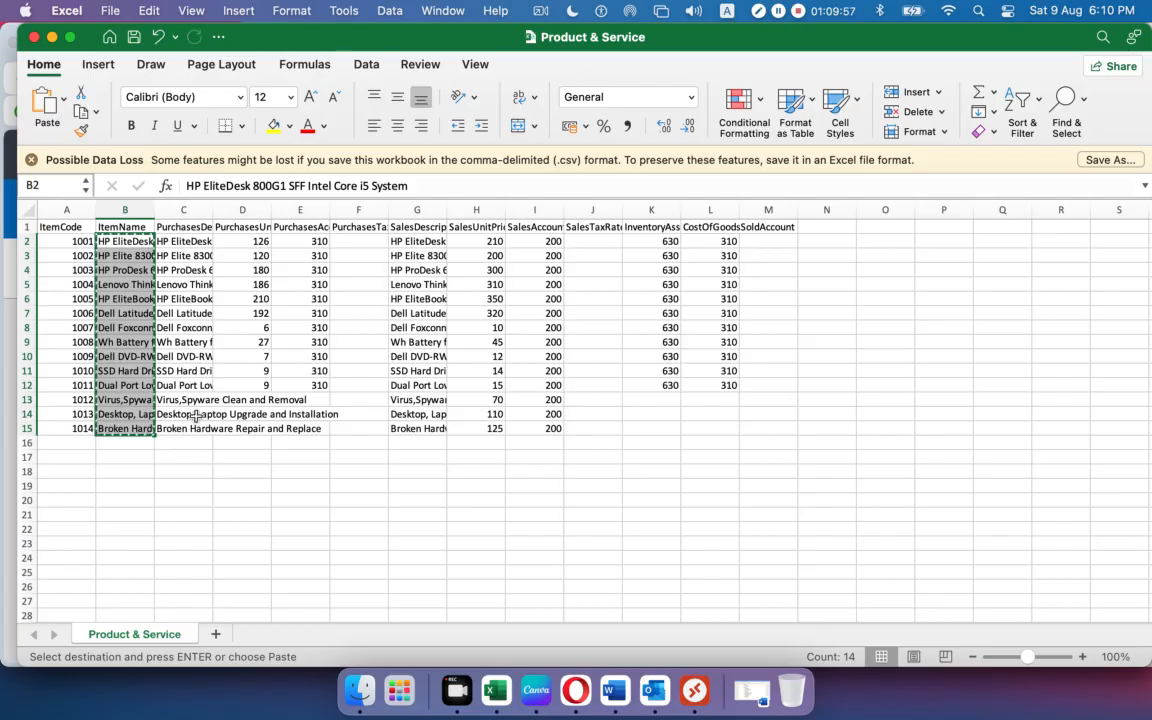
# Paste the 14 item names into ItemName from B3 and autofit column B.
pyautogui.moveTo(300, 39); pyautogui.dragTo(372, 45)
pyautogui.click(45, 95)
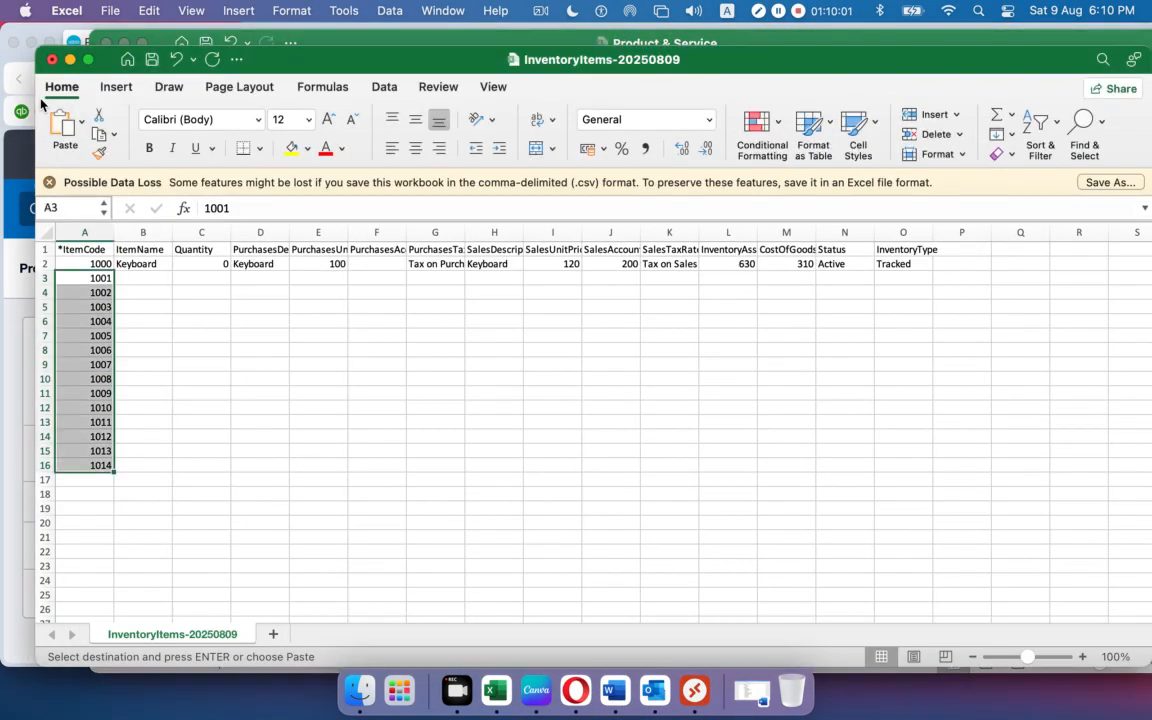
pyautogui.click(145, 278)
pyautogui.press('super+v')
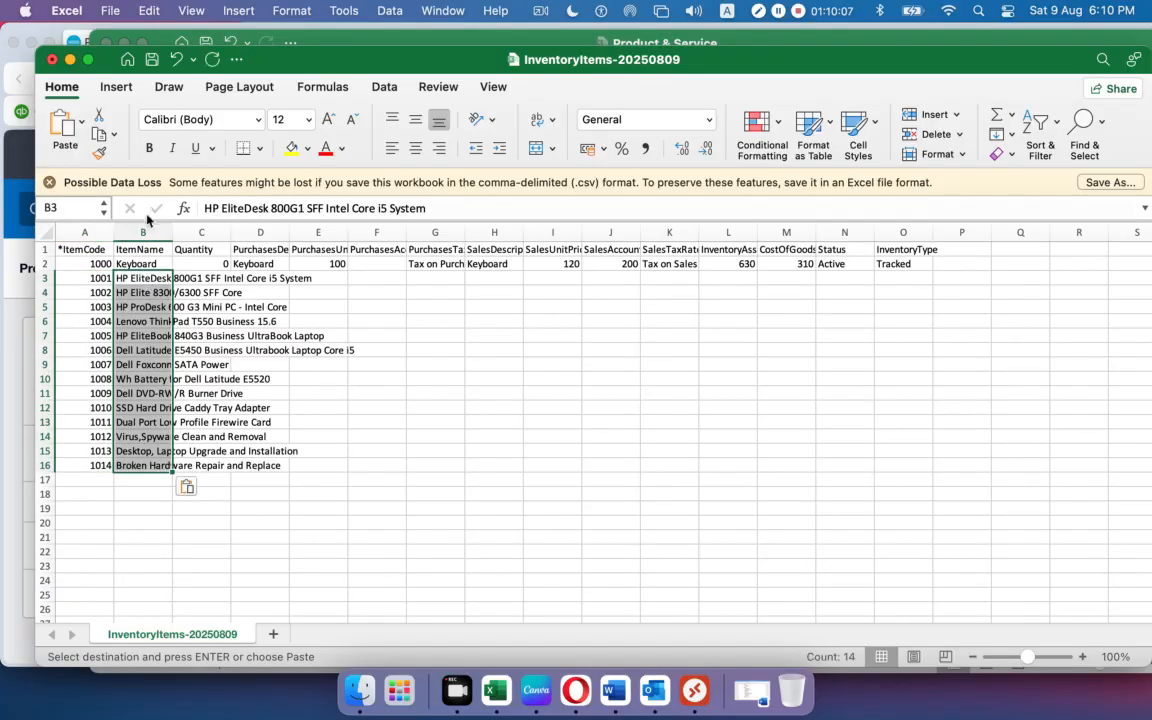
pyautogui.doubleClick(172, 232)
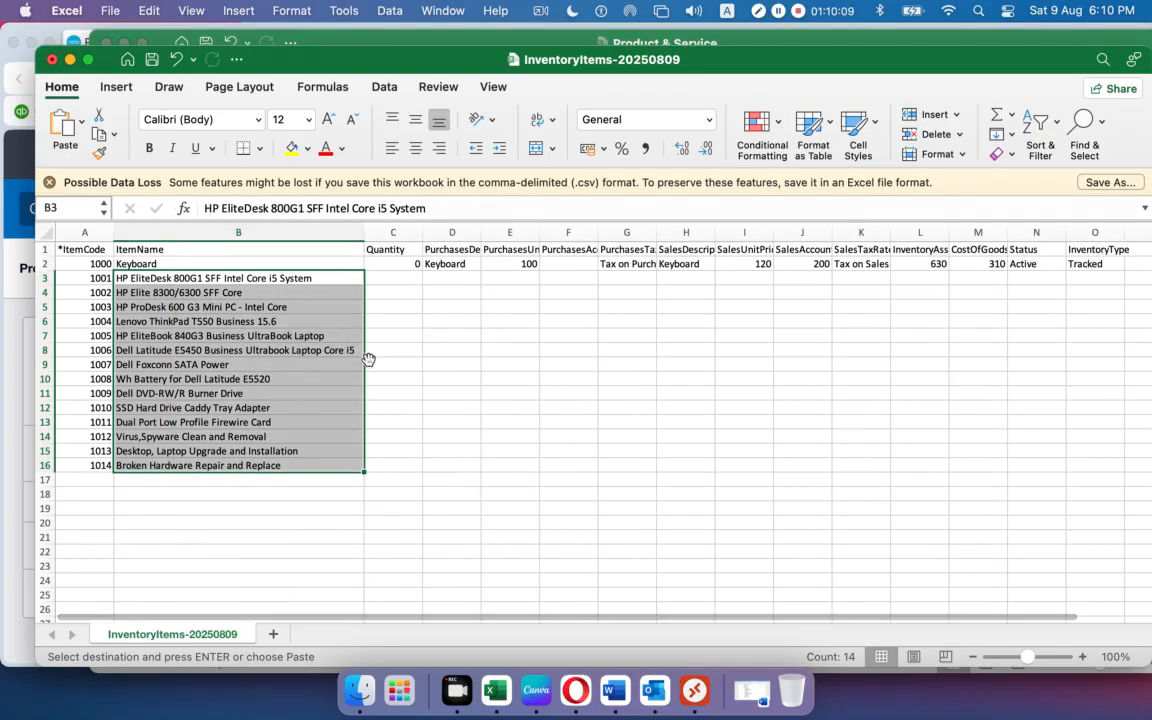
pyautogui.click(451, 378)
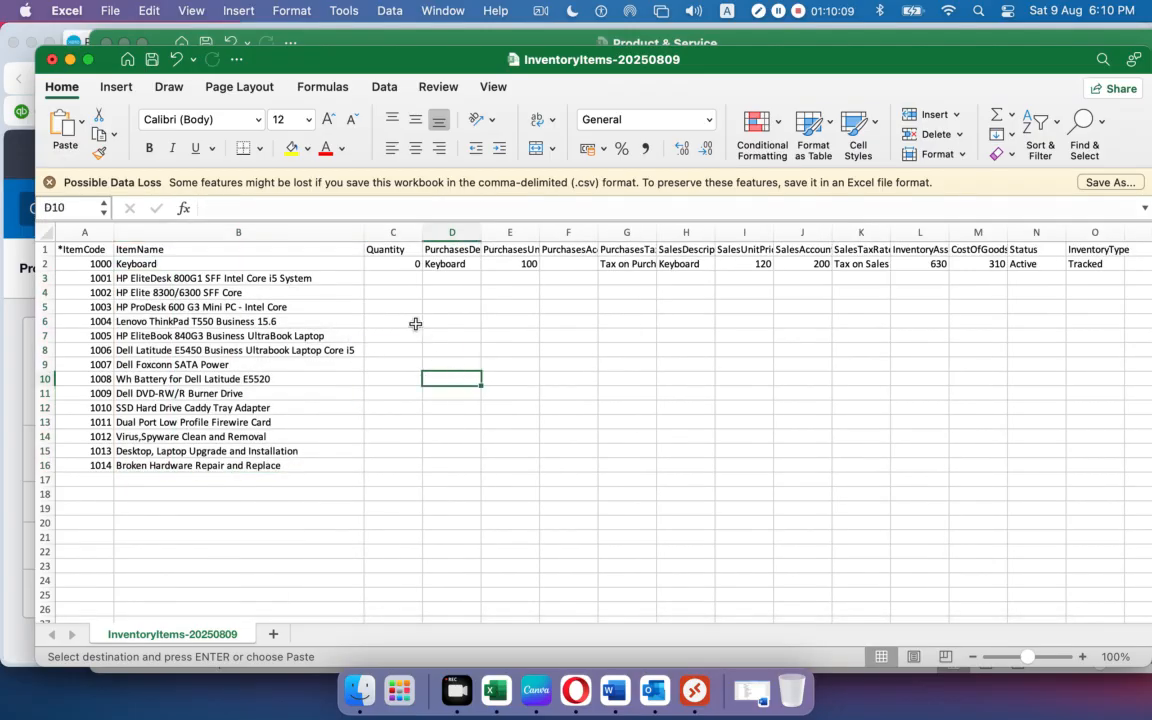
# Copy descriptions C2:C15 into PurchasesDescription from D3 and widen column D to fit.
pyautogui.click(380, 43)
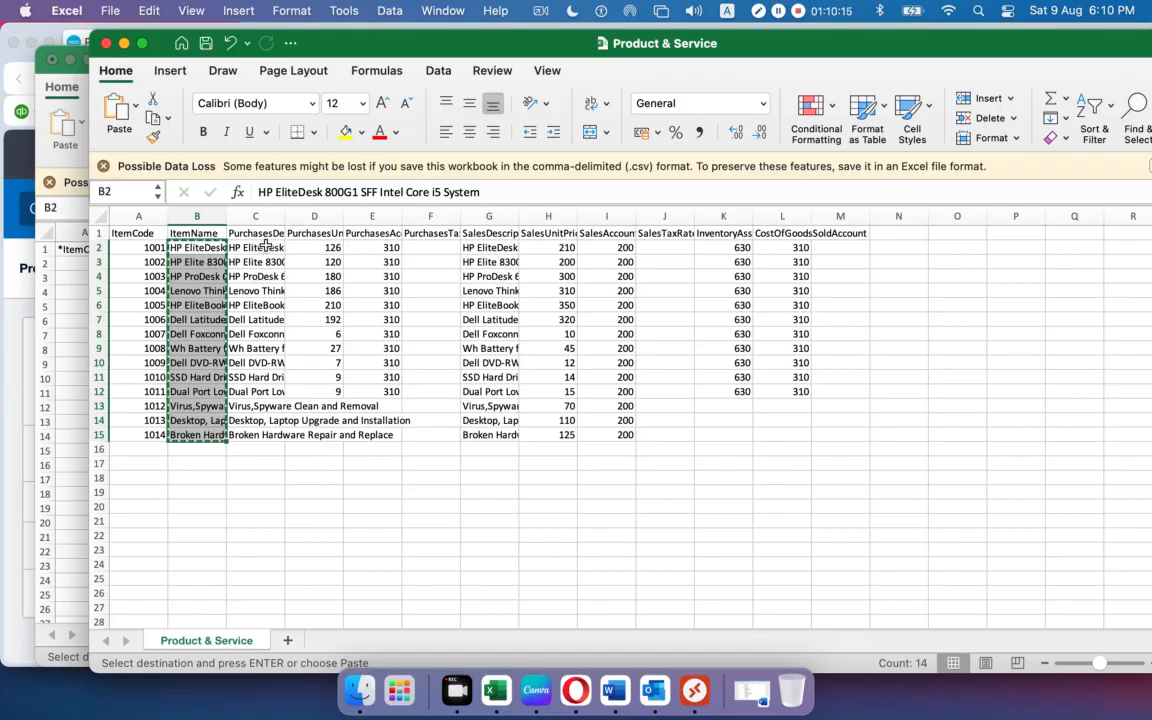
pyautogui.moveTo(265, 245); pyautogui.dragTo(250, 437)
pyautogui.press('cmd+c')
pyautogui.click(45, 181)
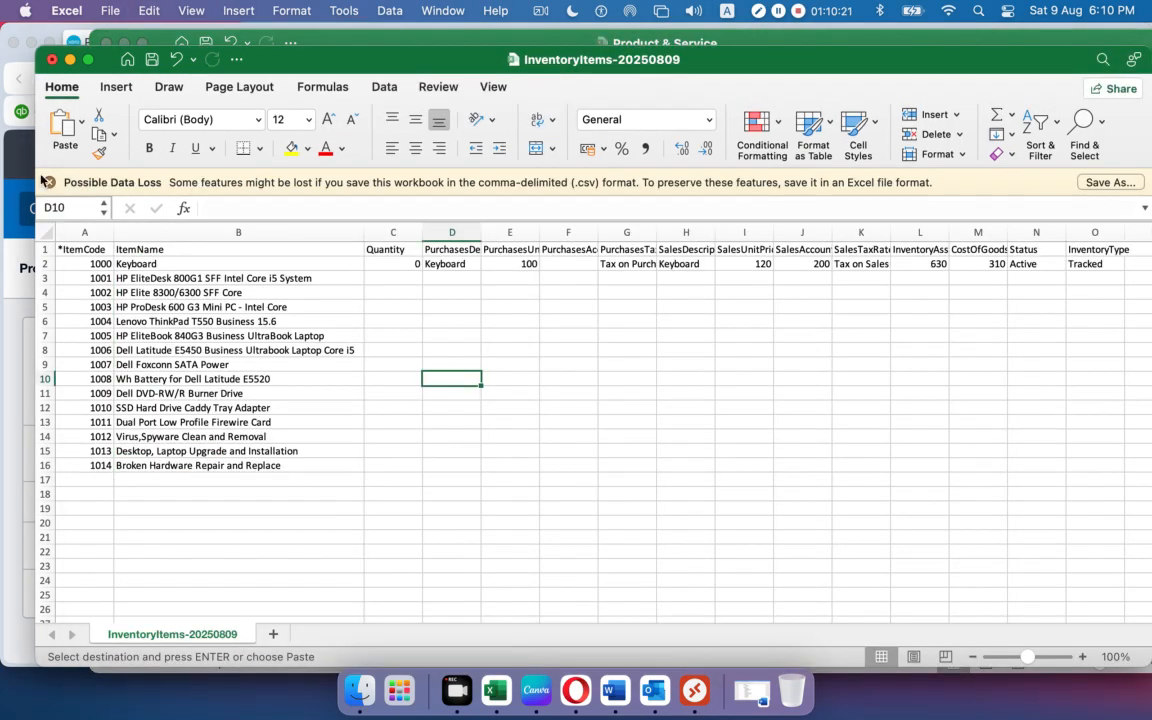
pyautogui.moveTo(478, 235); pyautogui.dragTo(522, 235)
pyautogui.click(470, 249)
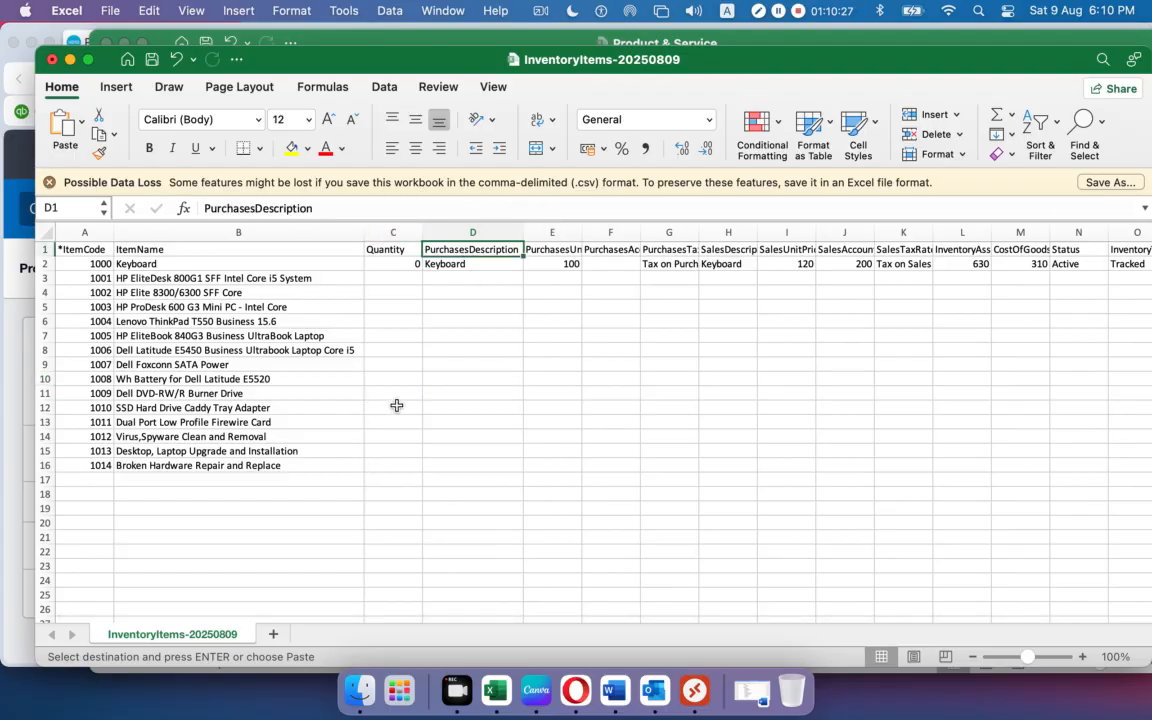
pyautogui.click(447, 278)
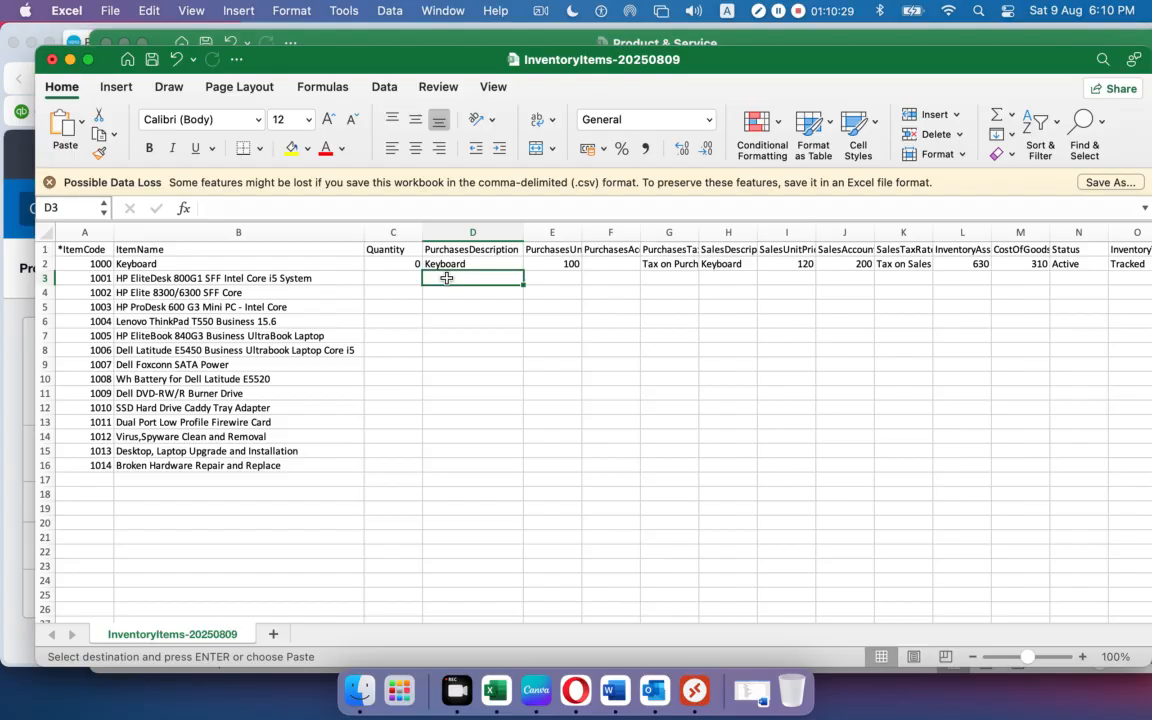
pyautogui.press('super+v')
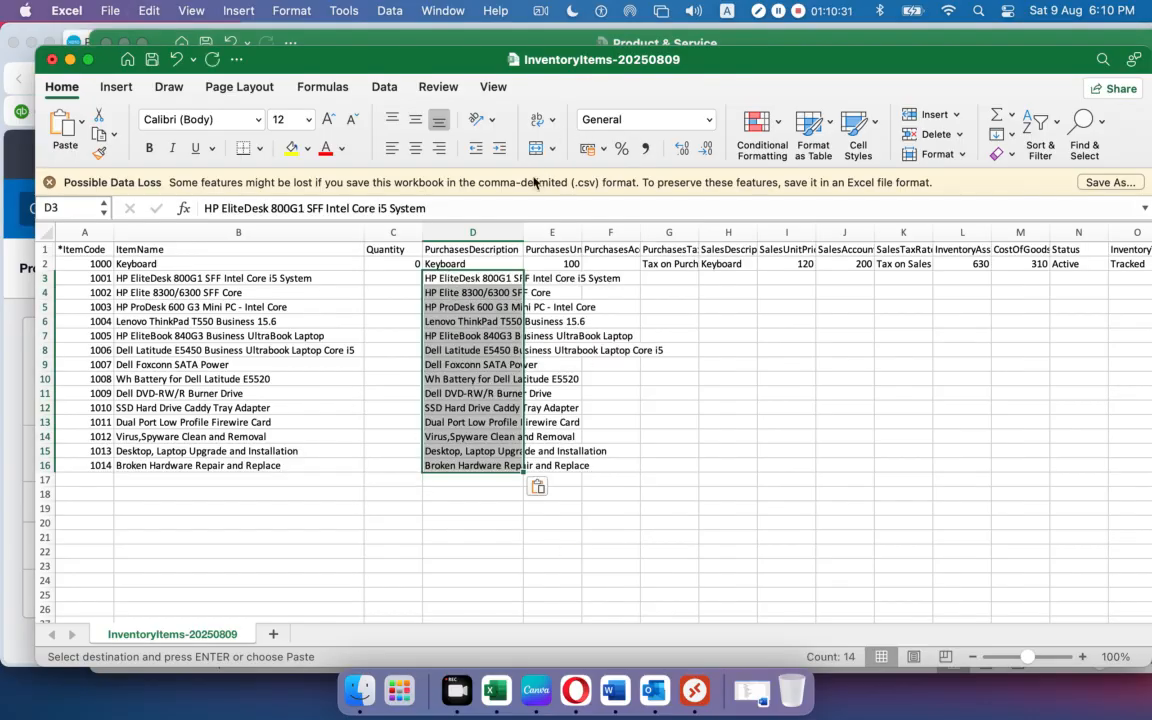
pyautogui.doubleClick(529, 232)
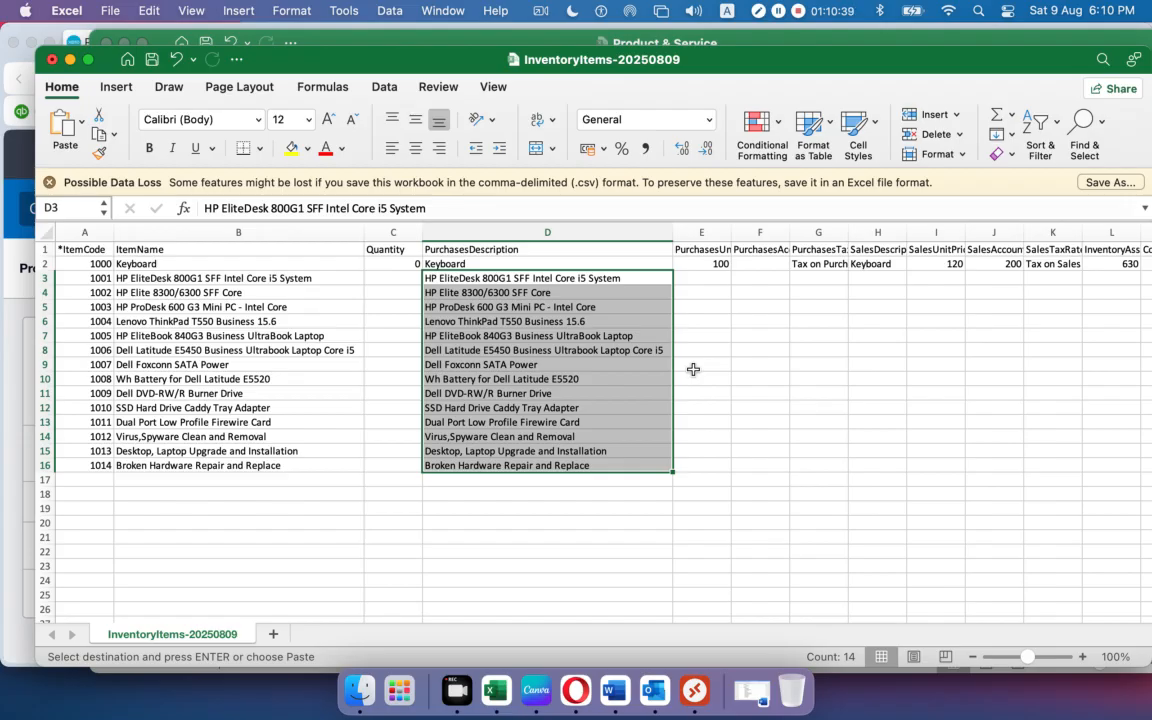
# Widen Product & Service columns C, D and E so descriptions and headers show in full.
pyautogui.click(336, 42)
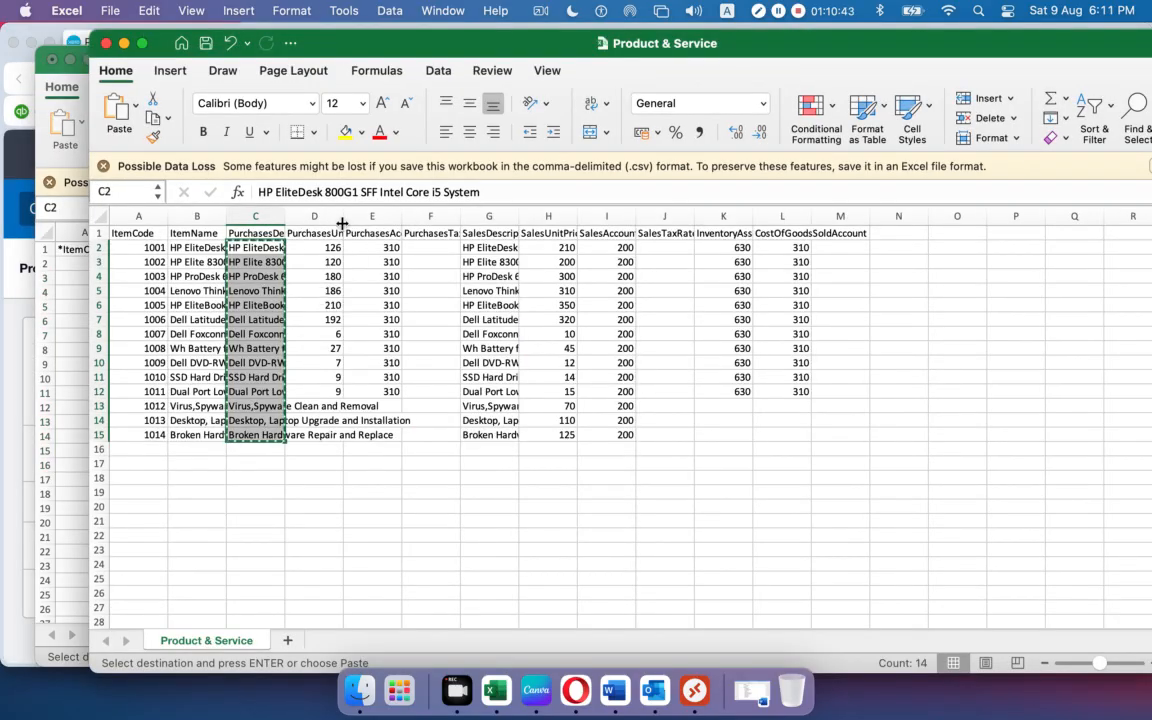
pyautogui.moveTo(342, 223); pyautogui.dragTo(376, 223)
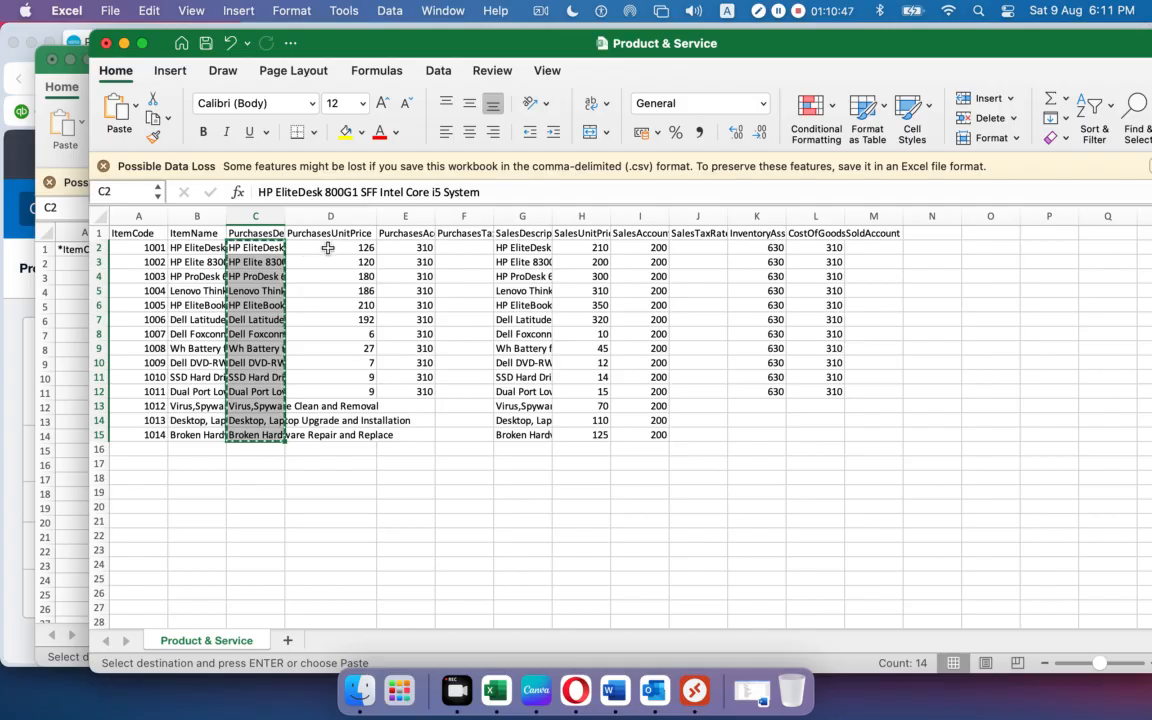
pyautogui.moveTo(281, 218); pyautogui.dragTo(477, 218)
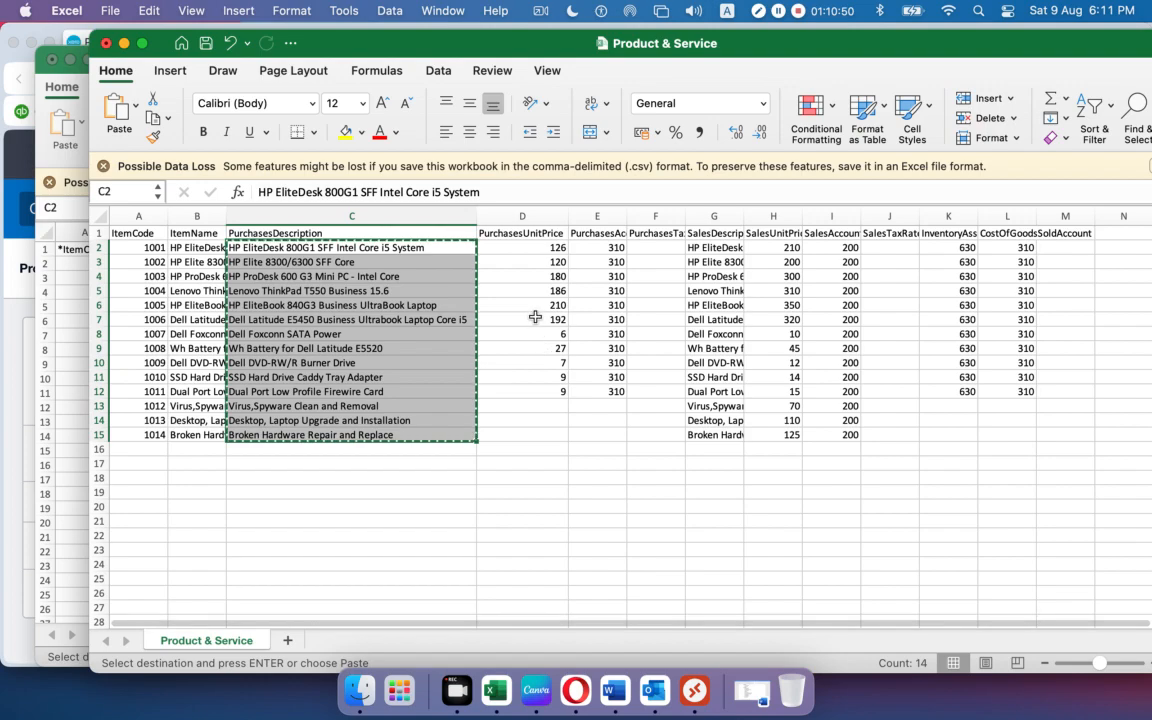
pyautogui.click(522, 249)
pyautogui.moveTo(546, 408); pyautogui.dragTo(580, 438)
pyautogui.moveTo(627, 216); pyautogui.dragTo(654, 216)
# Copy the purchase unit prices for items 1001–1011 and select rows 13–15.
pyautogui.click(585, 459)
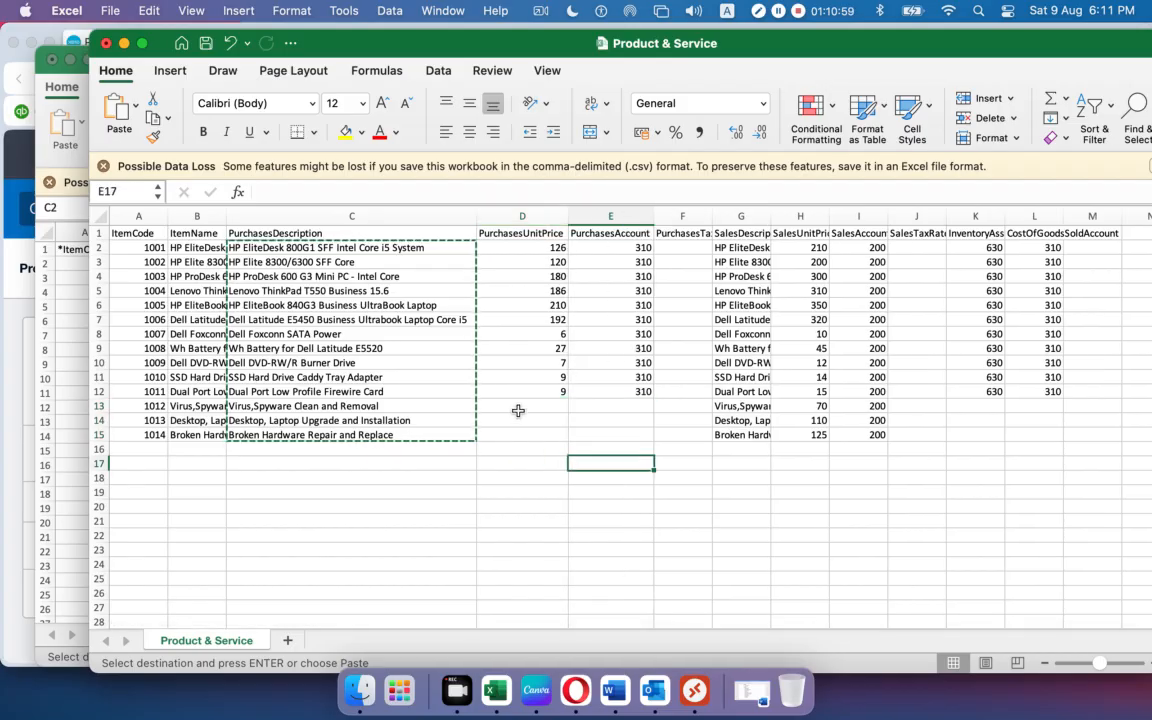
pyautogui.moveTo(524, 406); pyautogui.dragTo(619, 440)
pyautogui.click(540, 505)
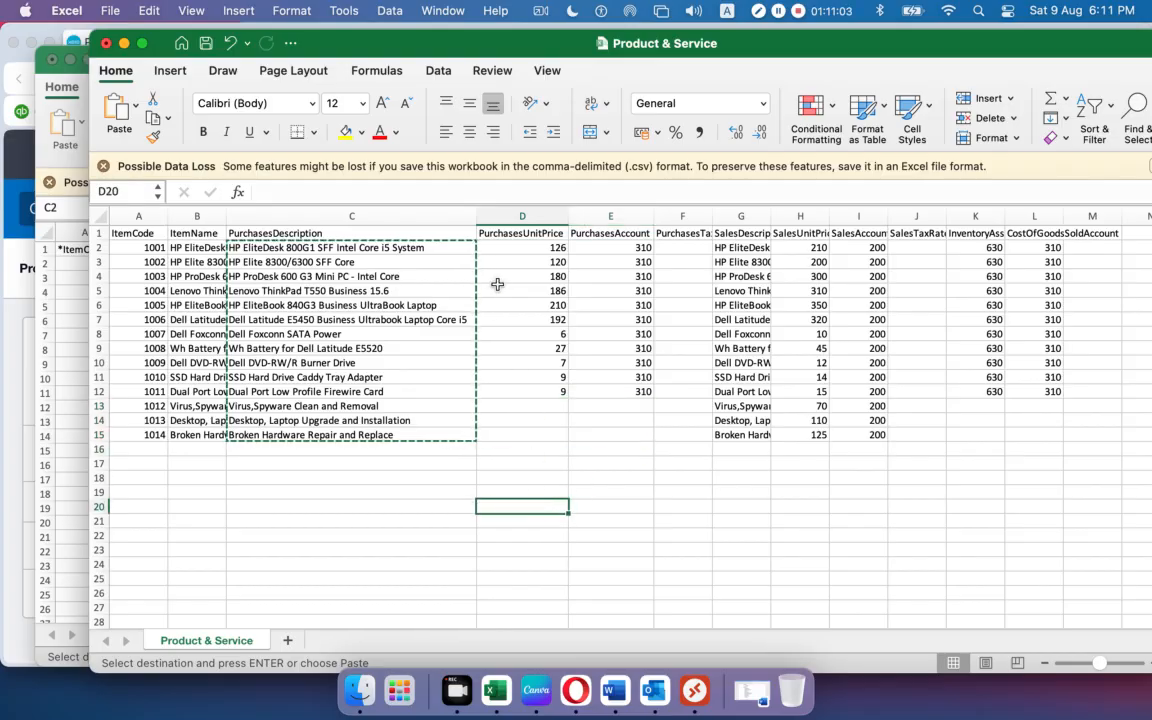
pyautogui.moveTo(499, 256); pyautogui.dragTo(512, 391)
pyautogui.press('super+c')
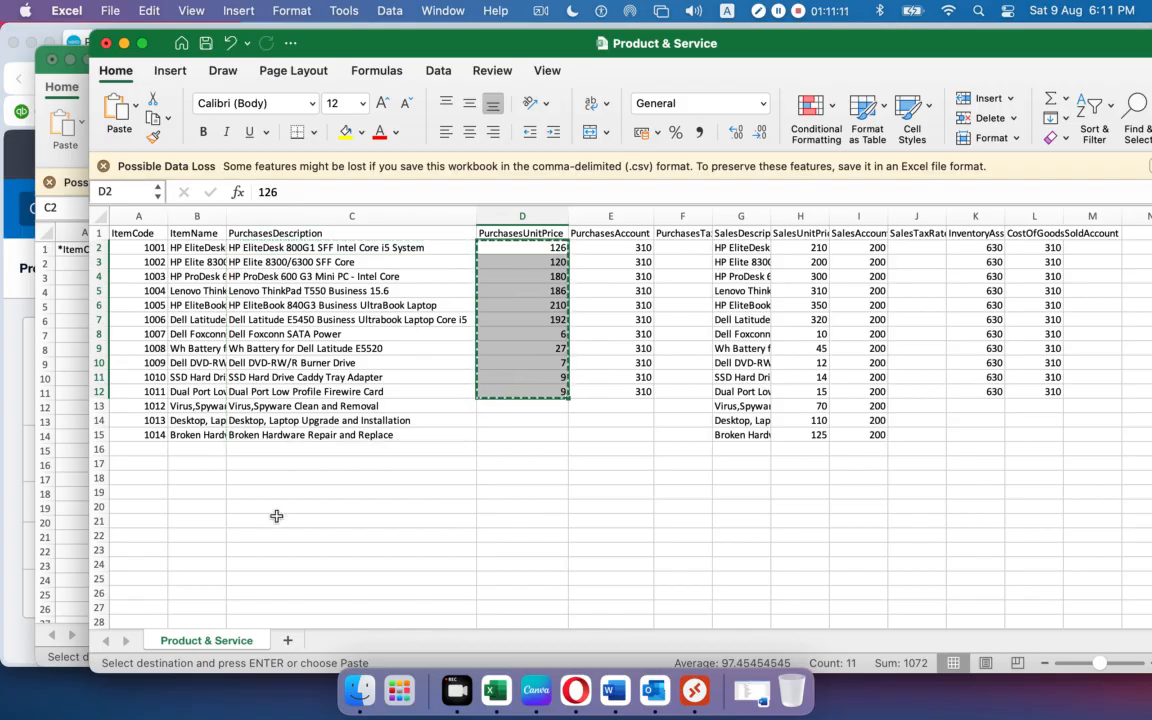
pyautogui.moveTo(100, 406); pyautogui.dragTo(94, 437)
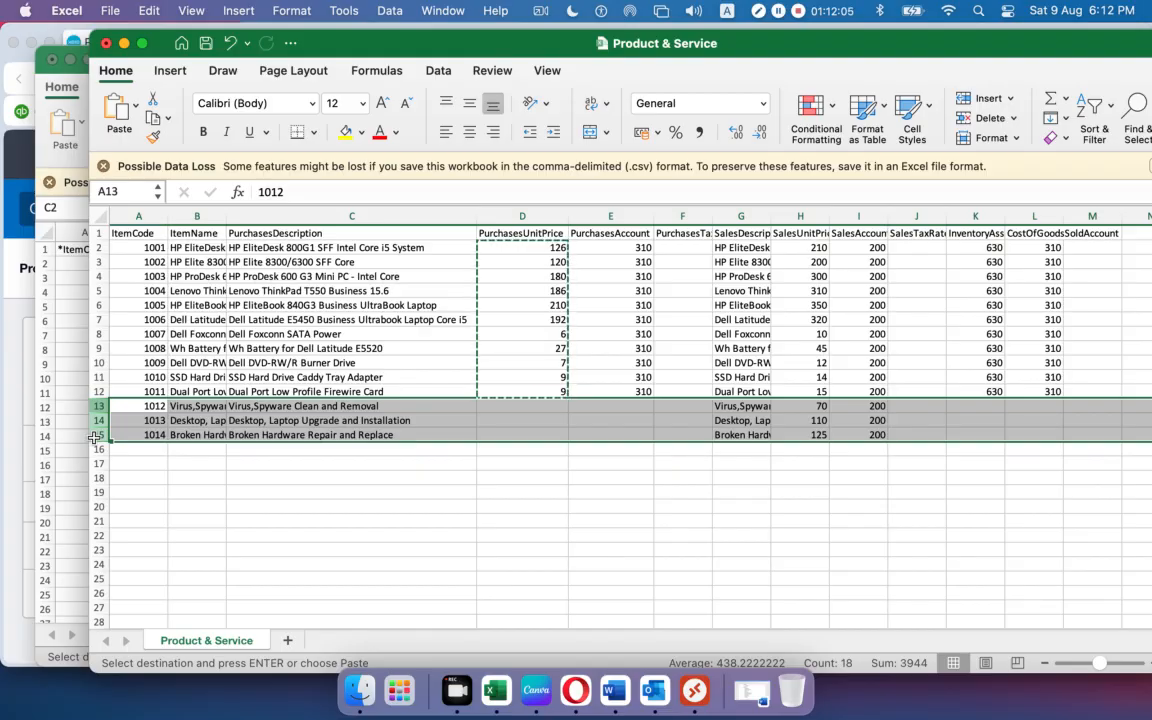
# Paste the purchase unit prices D2:D12 from Product & Service into InventoryItems E3, autofitting column E.
pyautogui.press('super+c')
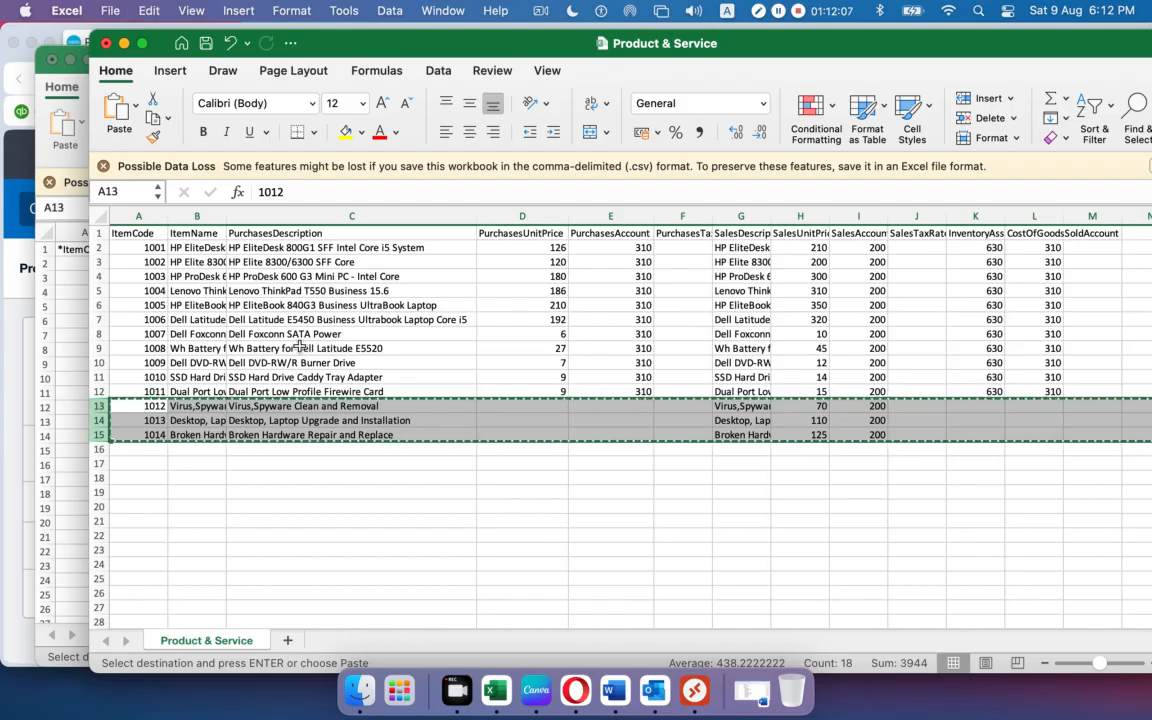
pyautogui.moveTo(520, 248); pyautogui.dragTo(506, 385)
pyautogui.press('super+c')
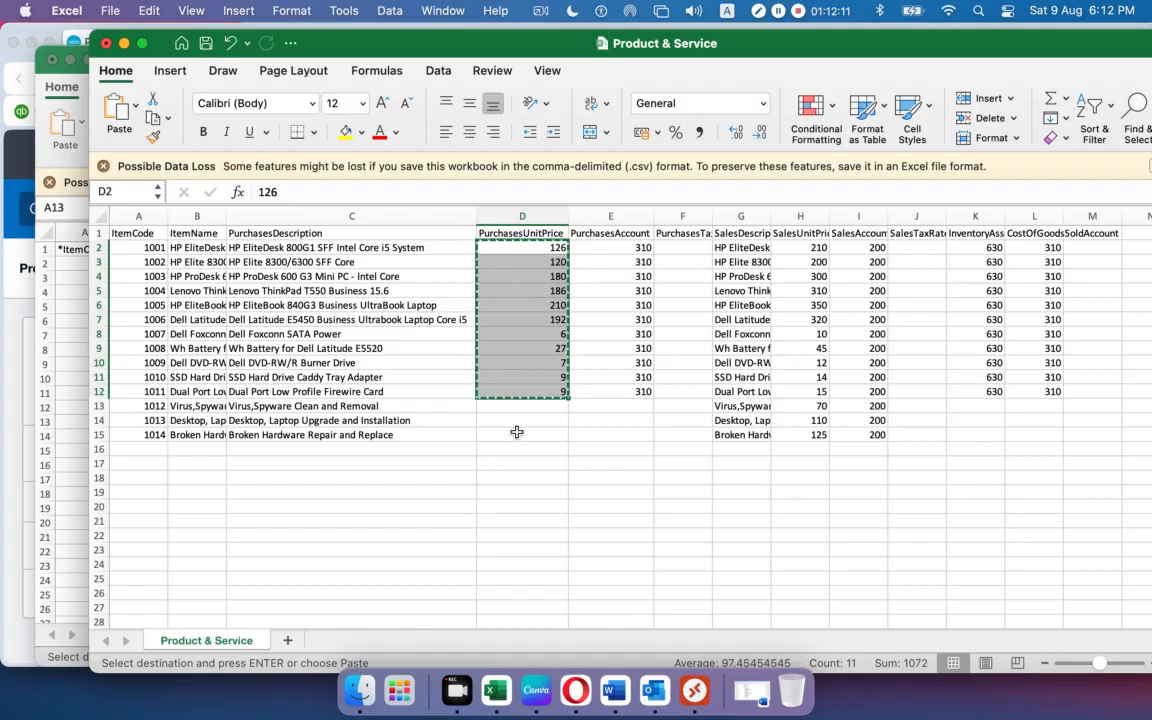
pyautogui.click(50, 170)
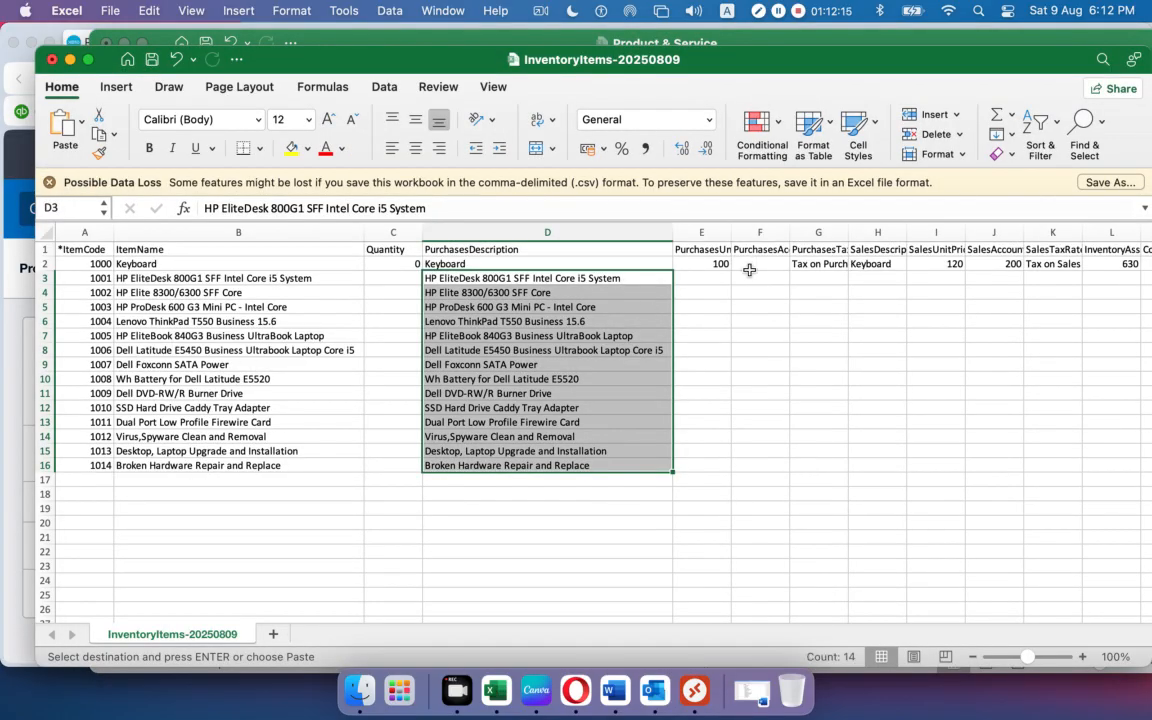
pyautogui.click(715, 278)
pyautogui.doubleClick(735, 234)
pyautogui.press('super+v')
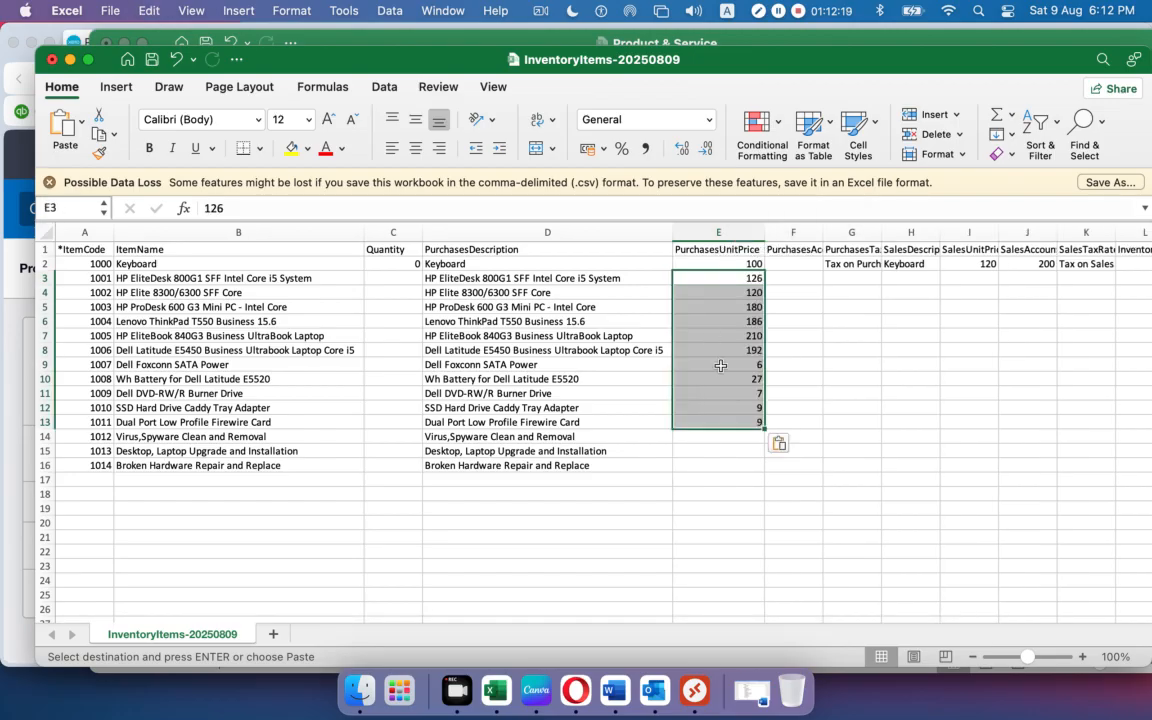
pyautogui.click(722, 465)
pyautogui.moveTo(711, 442); pyautogui.dragTo(712, 469)
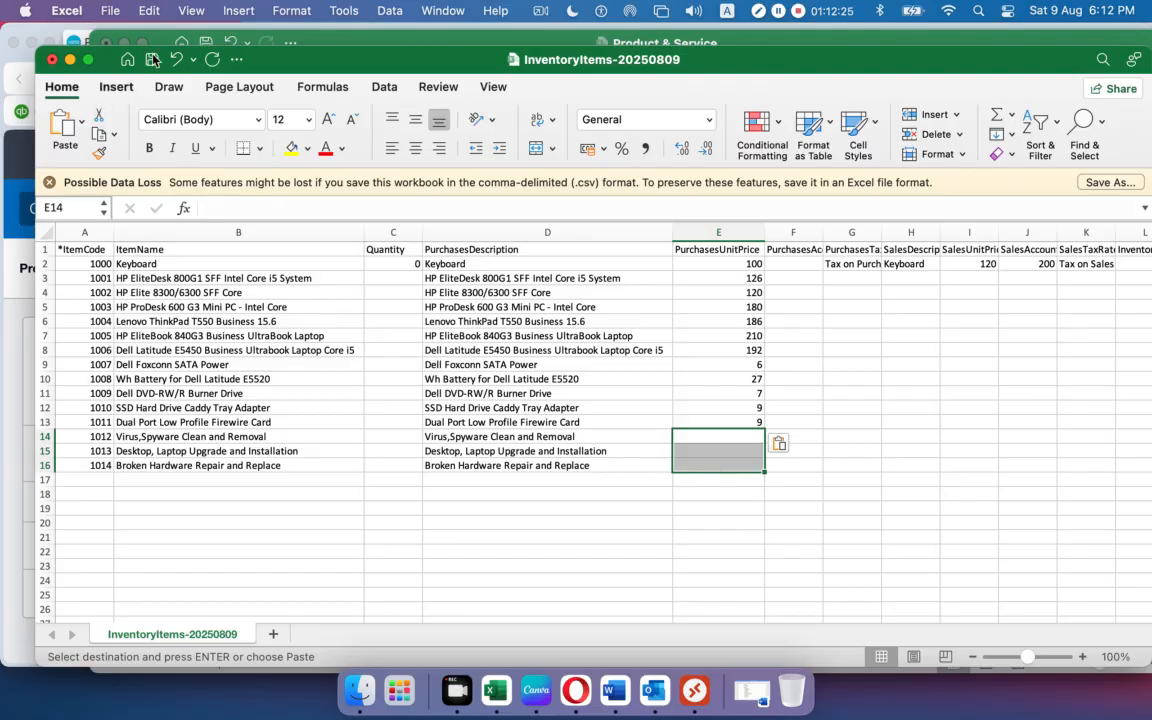
# Copy the purchases account codes E2:E12 from the Product & Service workbook.
pyautogui.click(302, 40)
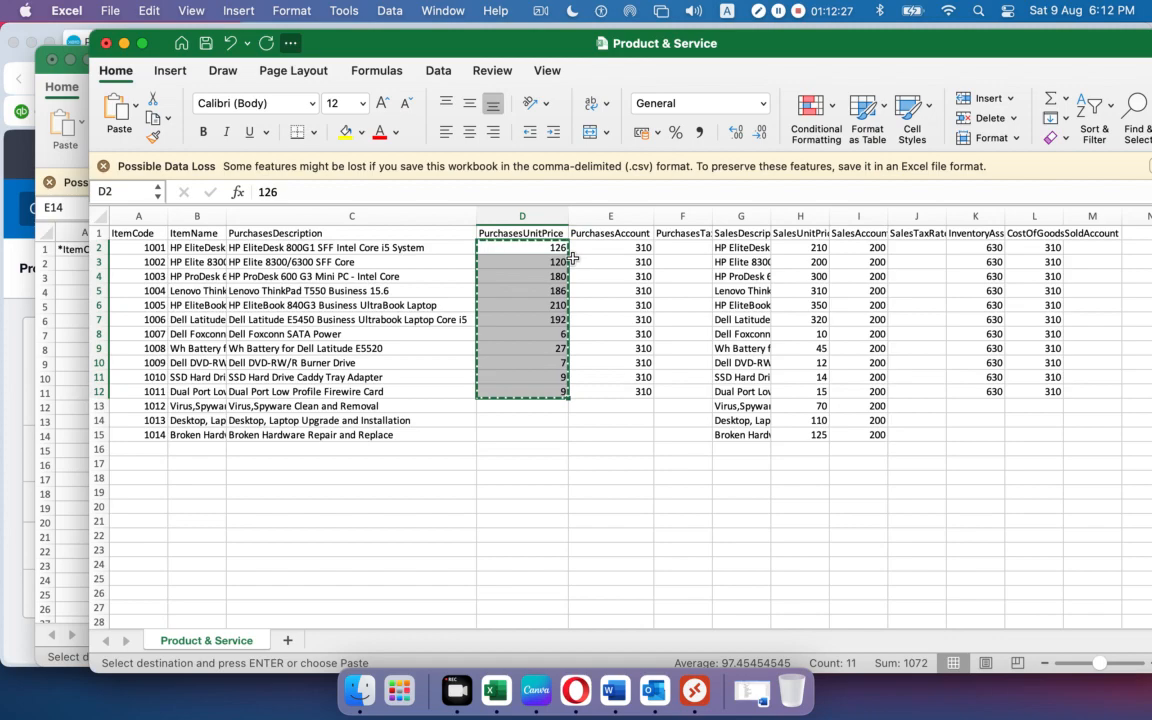
pyautogui.moveTo(586, 247); pyautogui.dragTo(604, 391)
pyautogui.press('super+c')
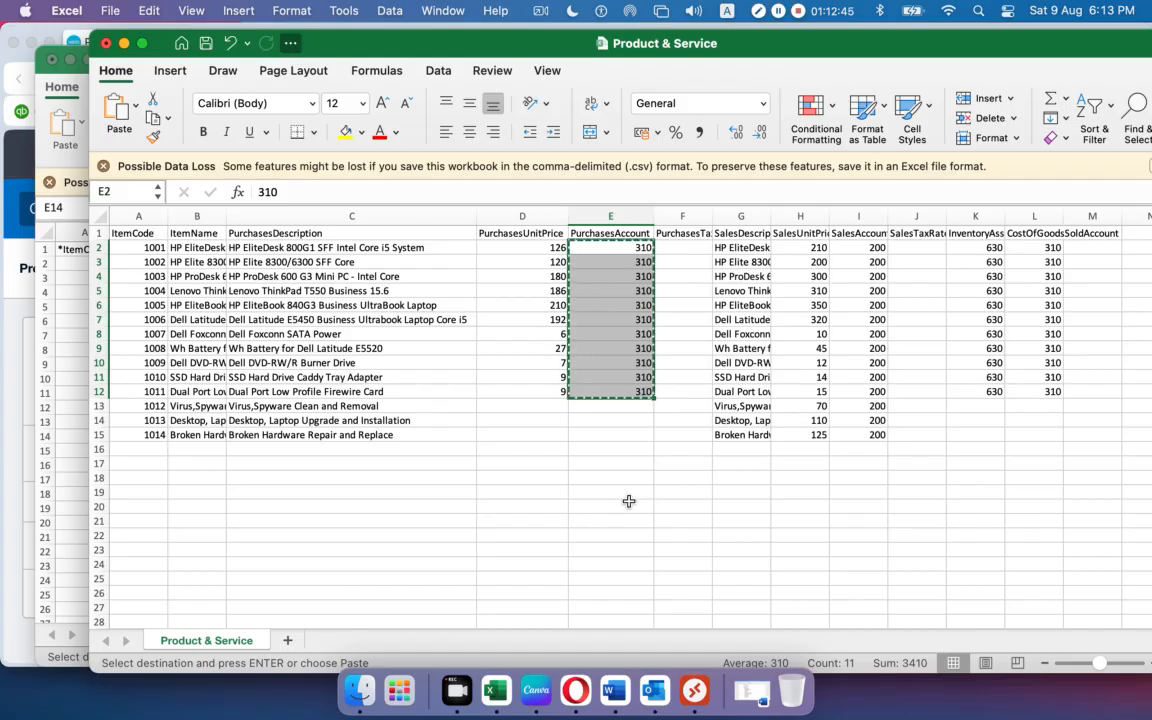
# Paste the 310 purchases account codes into column F from F3, and enter 310 in F2.
pyautogui.click(39, 108)
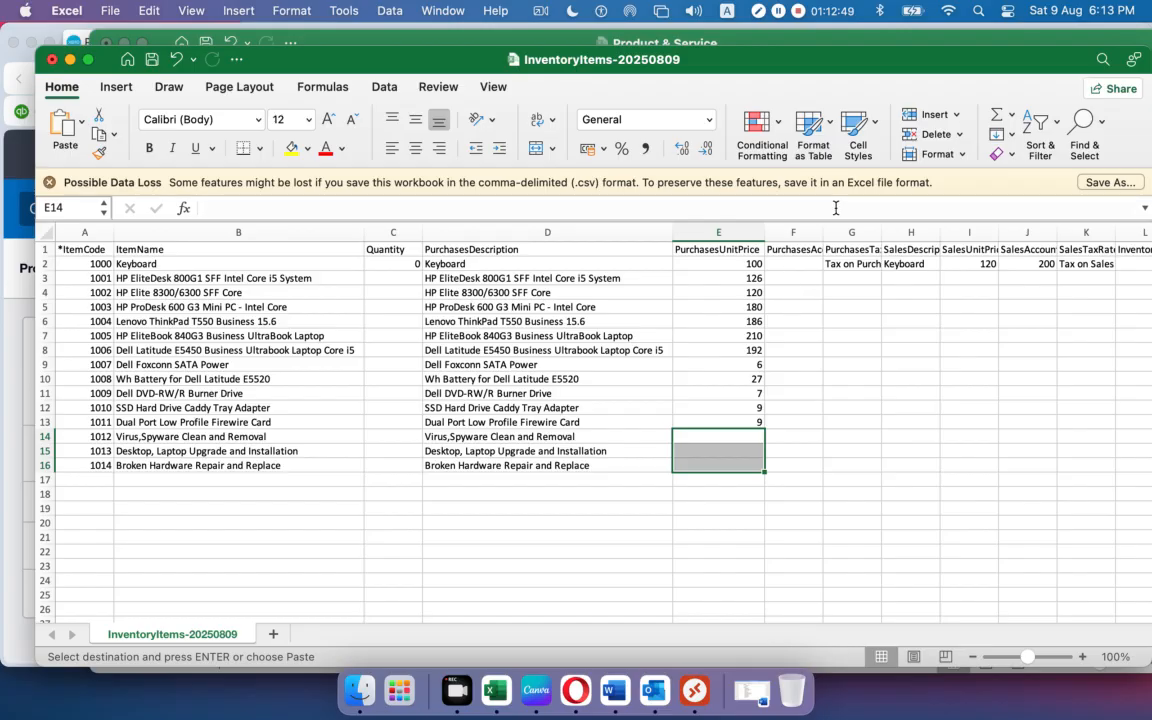
pyautogui.moveTo(818, 232); pyautogui.dragTo(850, 232)
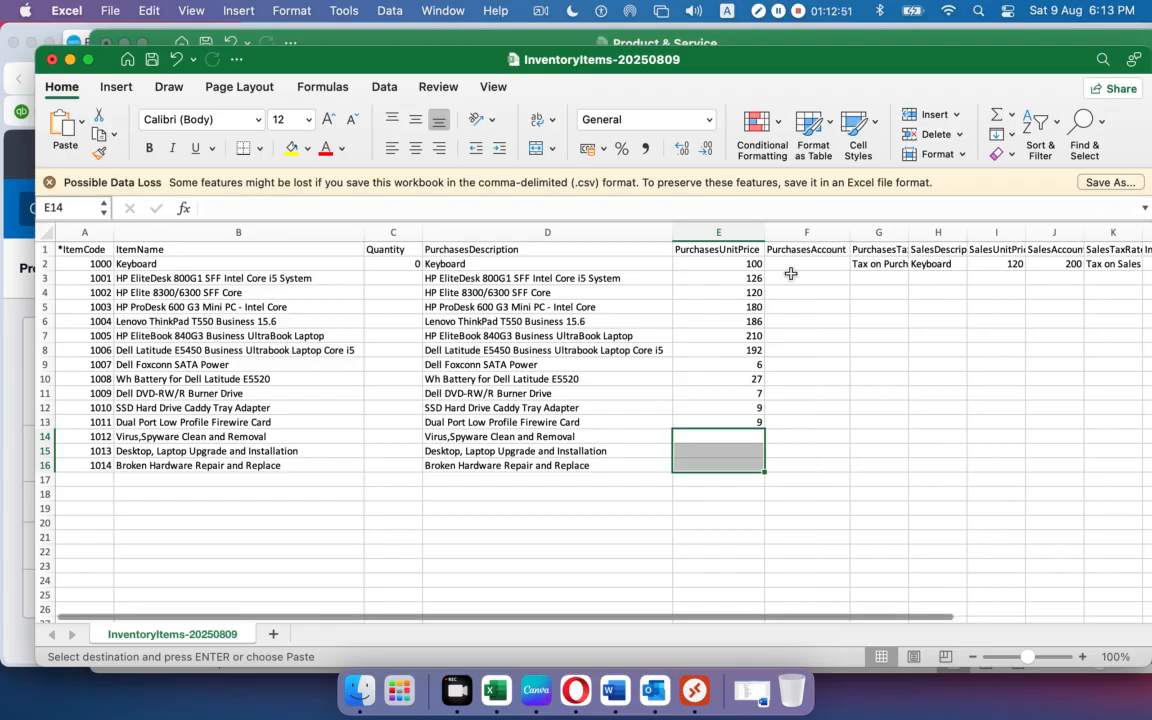
pyautogui.click(789, 280)
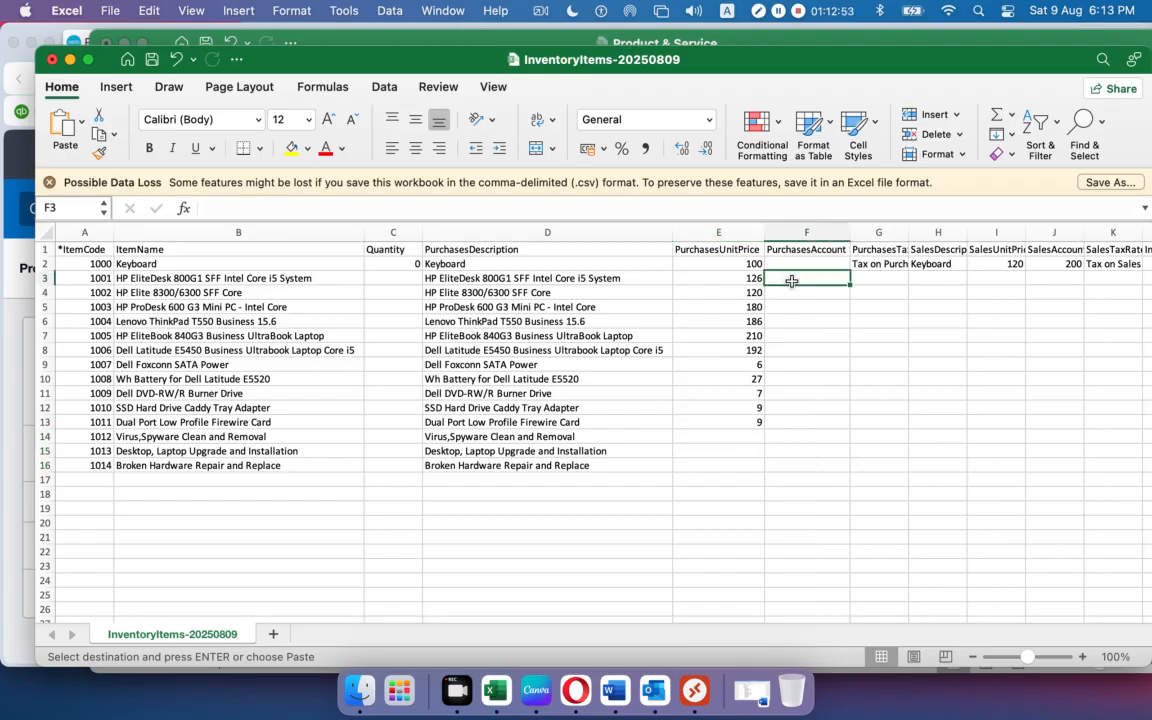
pyautogui.press('super+v')
pyautogui.click(800, 264)
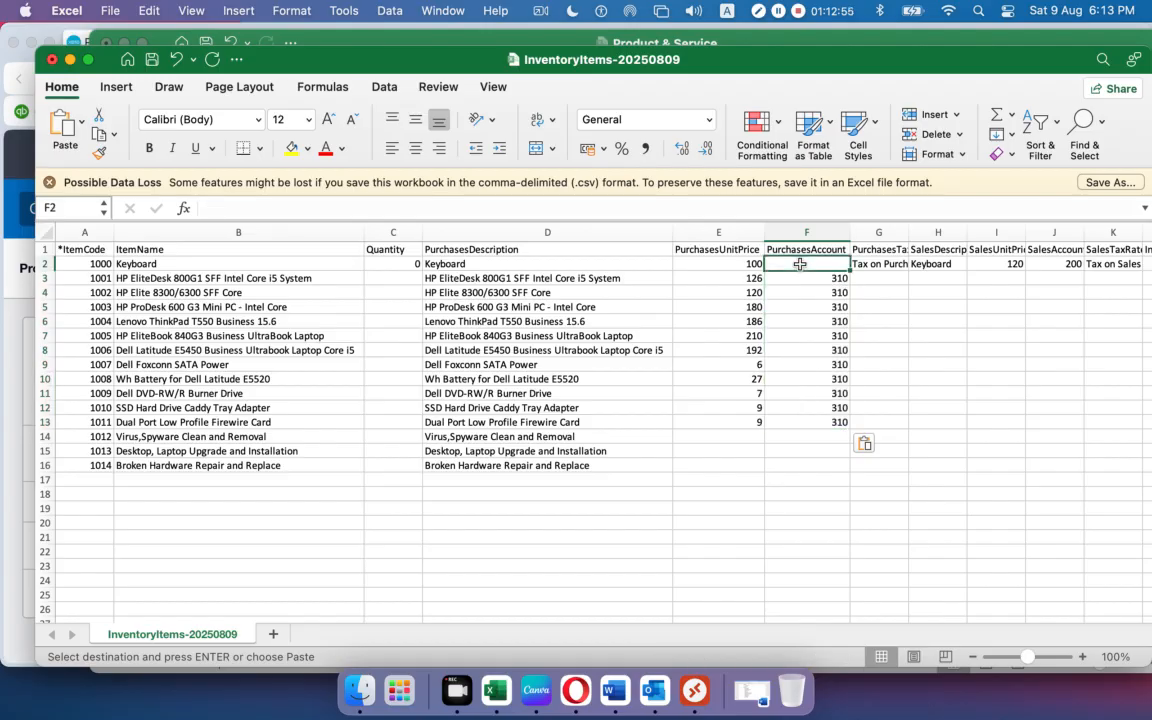
pyautogui.write('3')
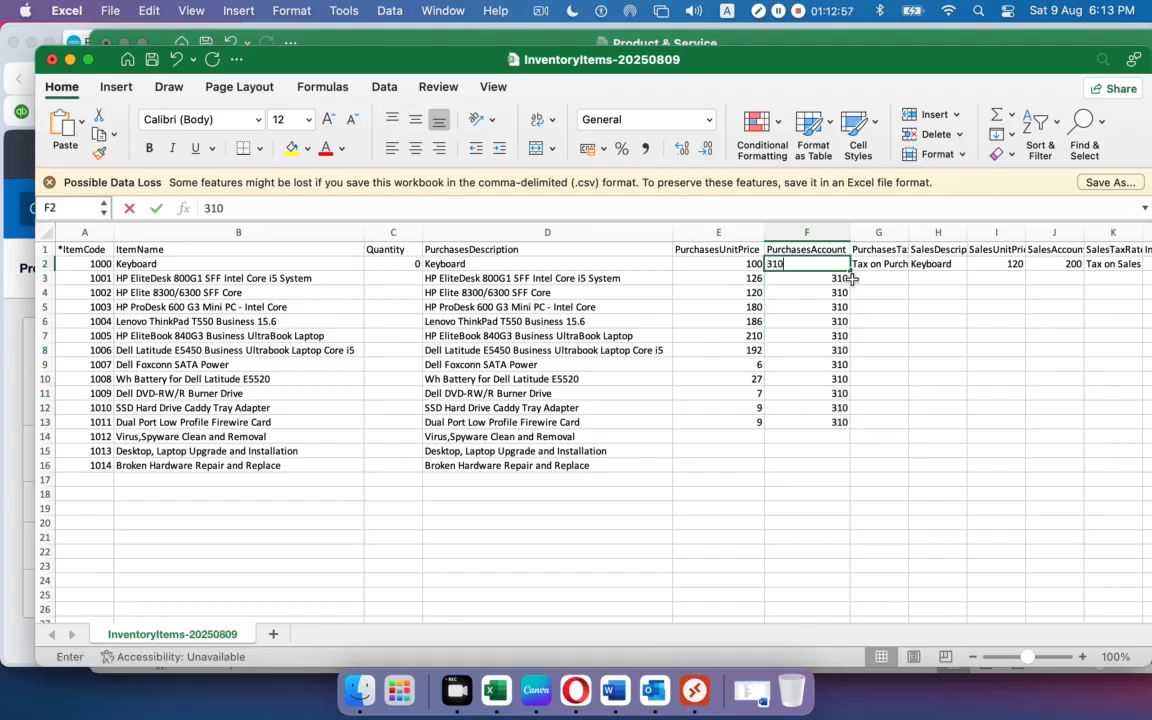
pyautogui.write('10')
pyautogui.click(943, 452)
# Widen column G and fill Tax on Purchases from G2 down to row 13.
pyautogui.moveTo(903, 229); pyautogui.dragTo(937, 229)
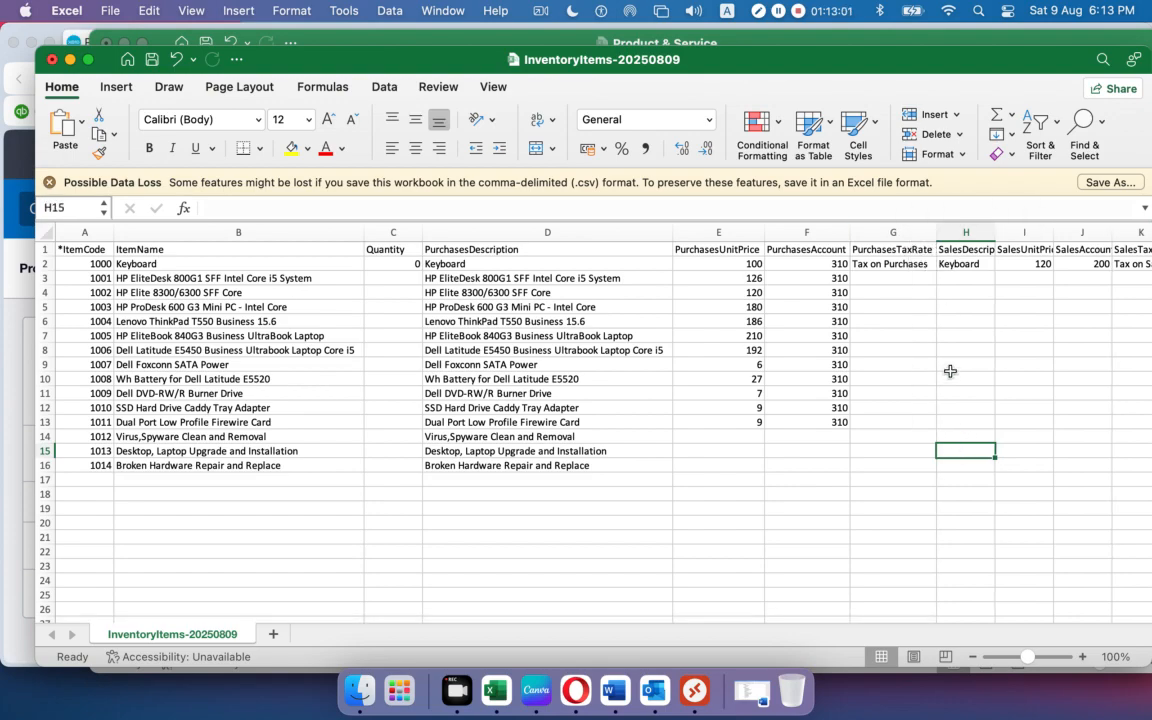
pyautogui.click(919, 266)
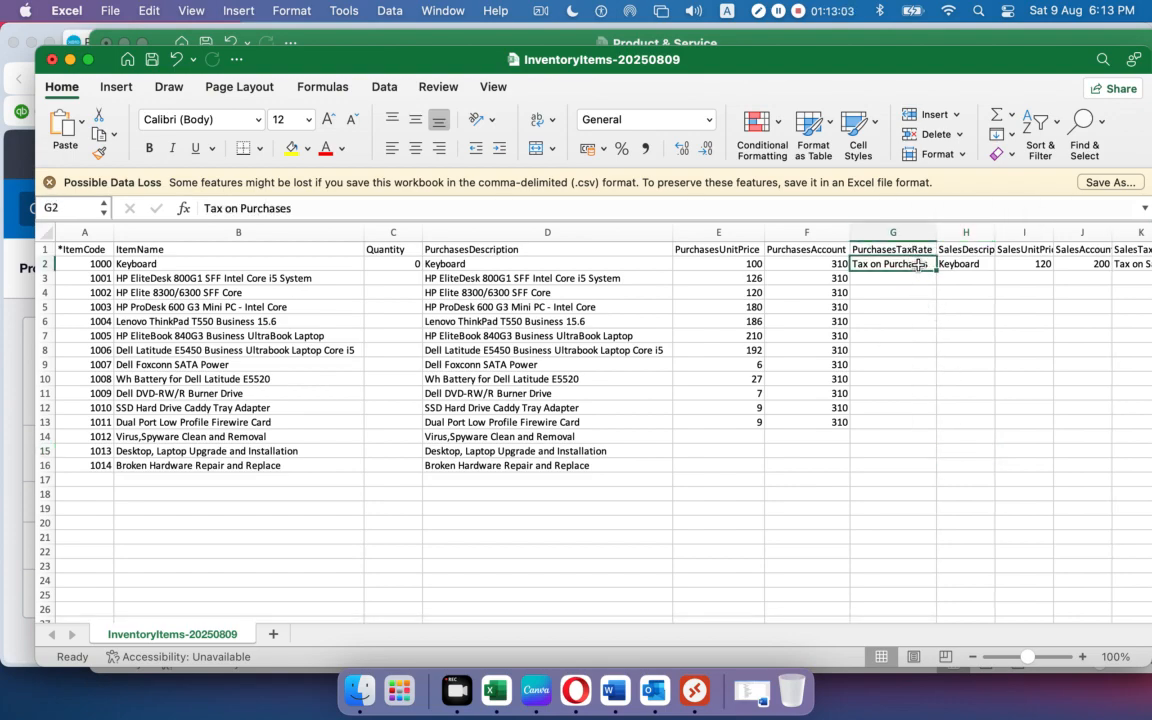
pyautogui.moveTo(936, 273); pyautogui.dragTo(944, 429)
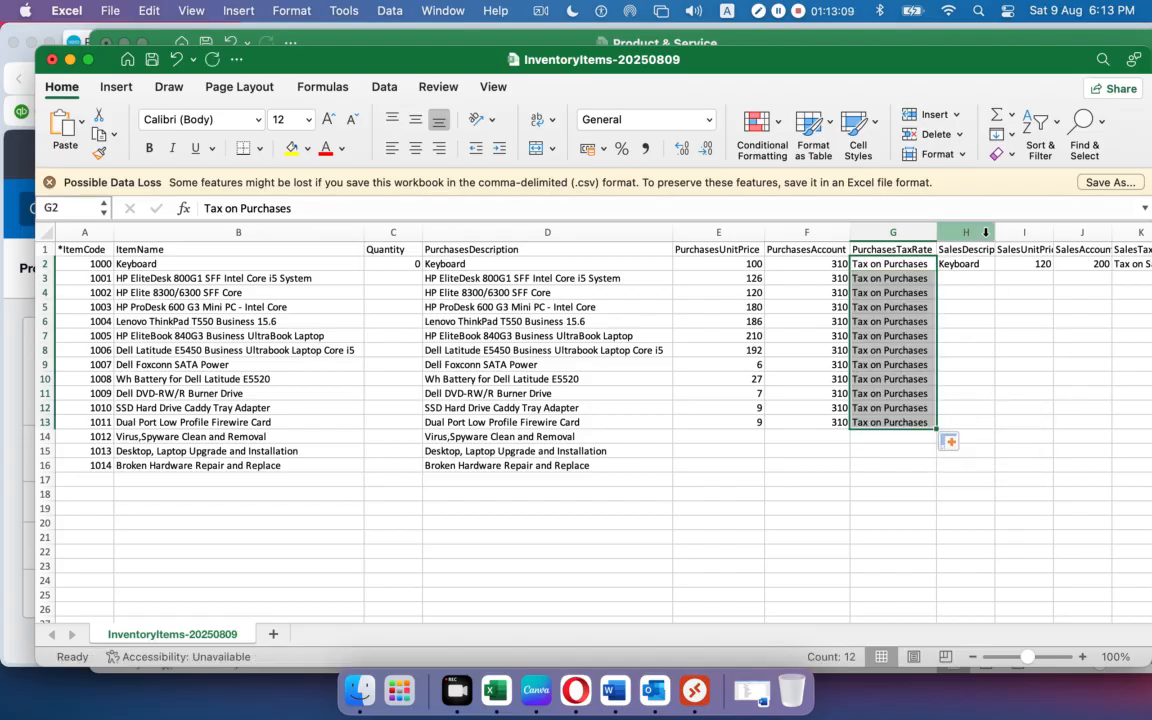
# Widen the SalesDescription column and copy the purchase descriptions D3:D16.
pyautogui.moveTo(985, 232); pyautogui.dragTo(1015, 232)
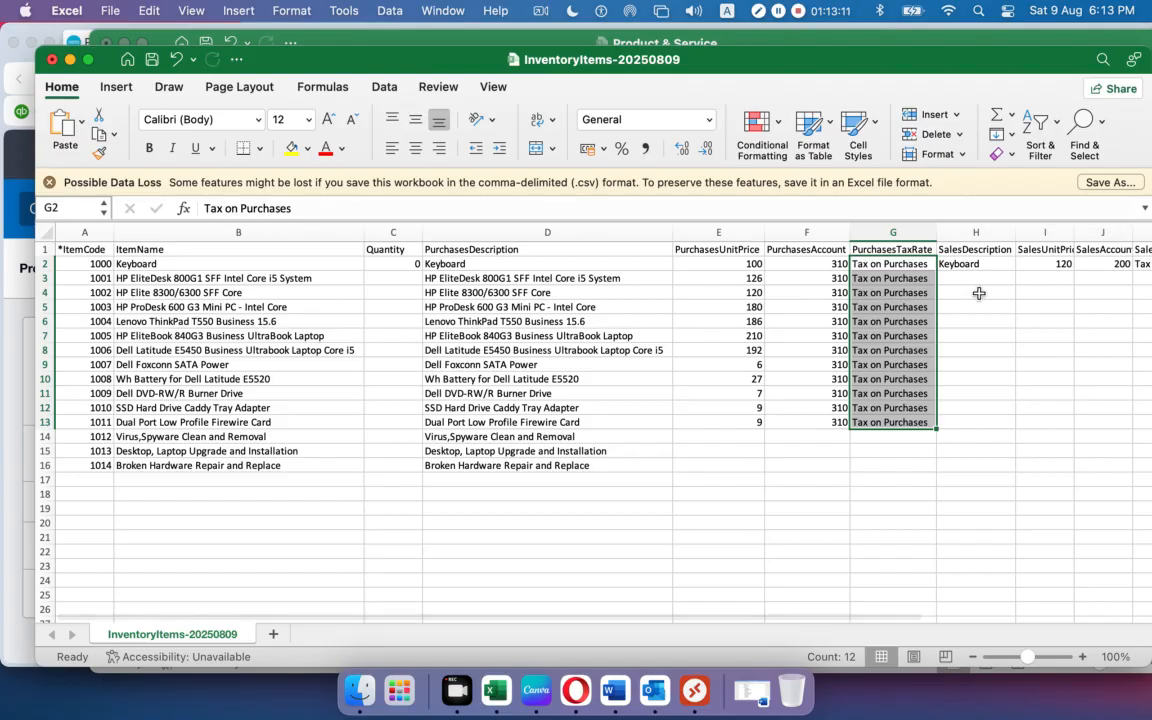
pyautogui.moveTo(444, 278); pyautogui.dragTo(449, 465)
pyautogui.press('super+c')
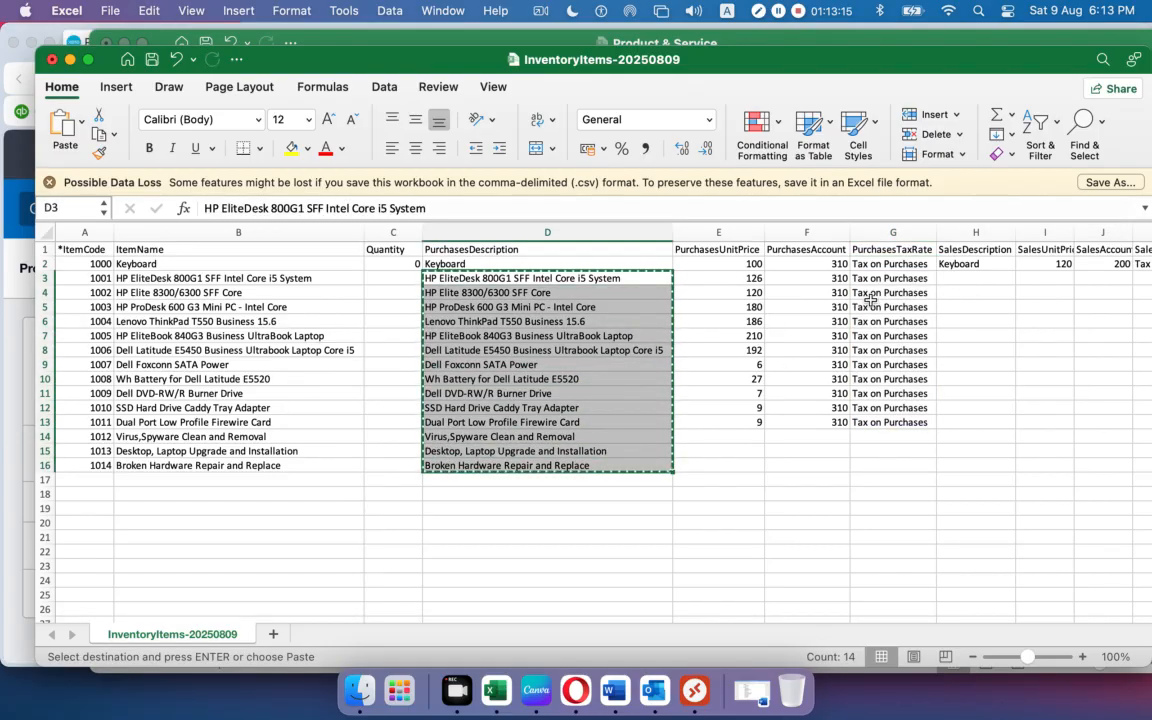
# Paste the descriptions into SalesDescription at H3 and widen column H to show them fully.
pyautogui.click(948, 279)
pyautogui.press('super+v')
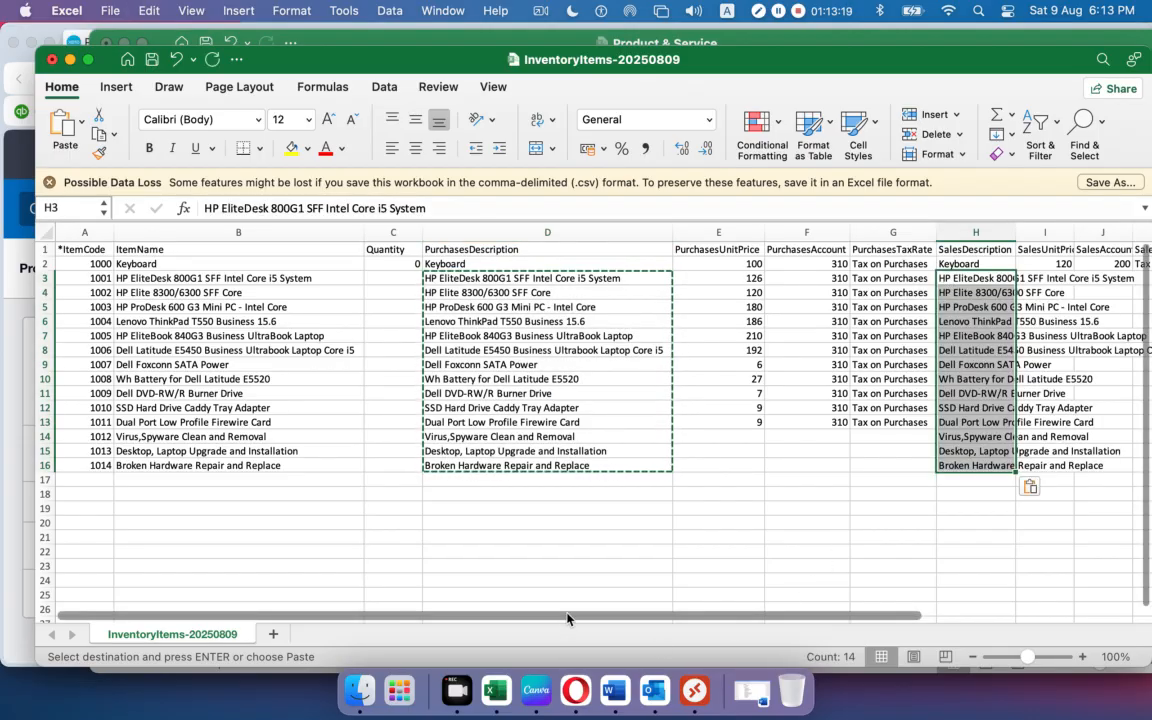
pyautogui.hscroll(5, 672, 550)
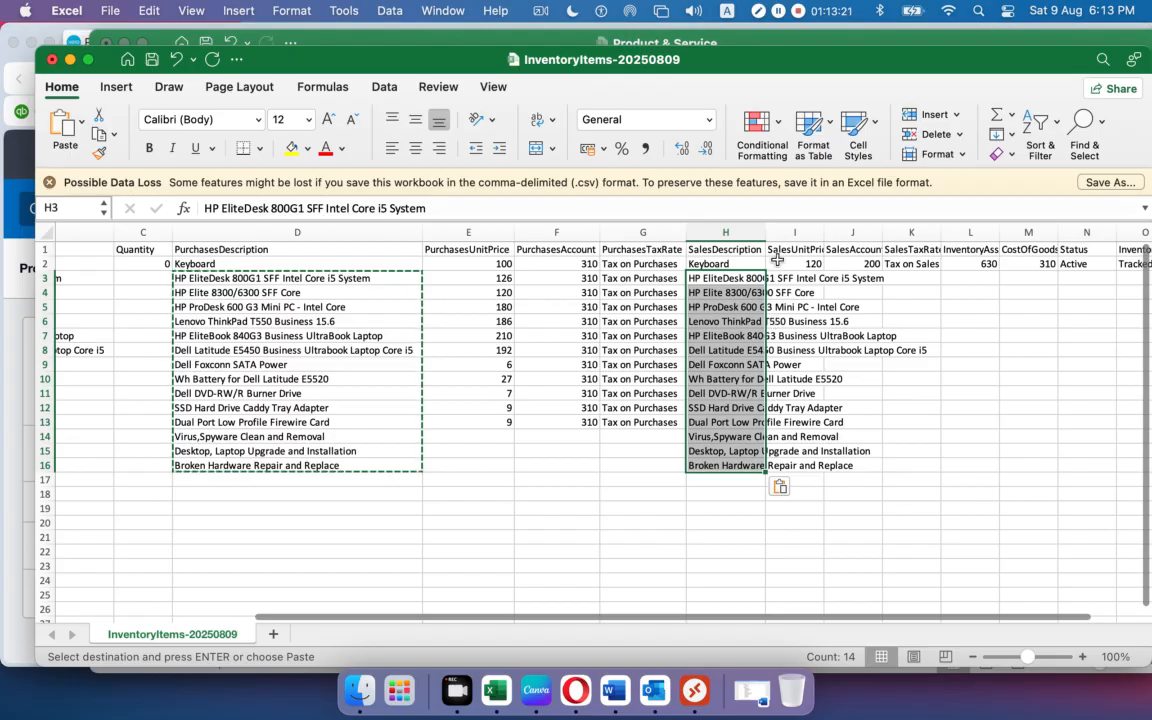
pyautogui.moveTo(766, 232); pyautogui.dragTo(1007, 232)
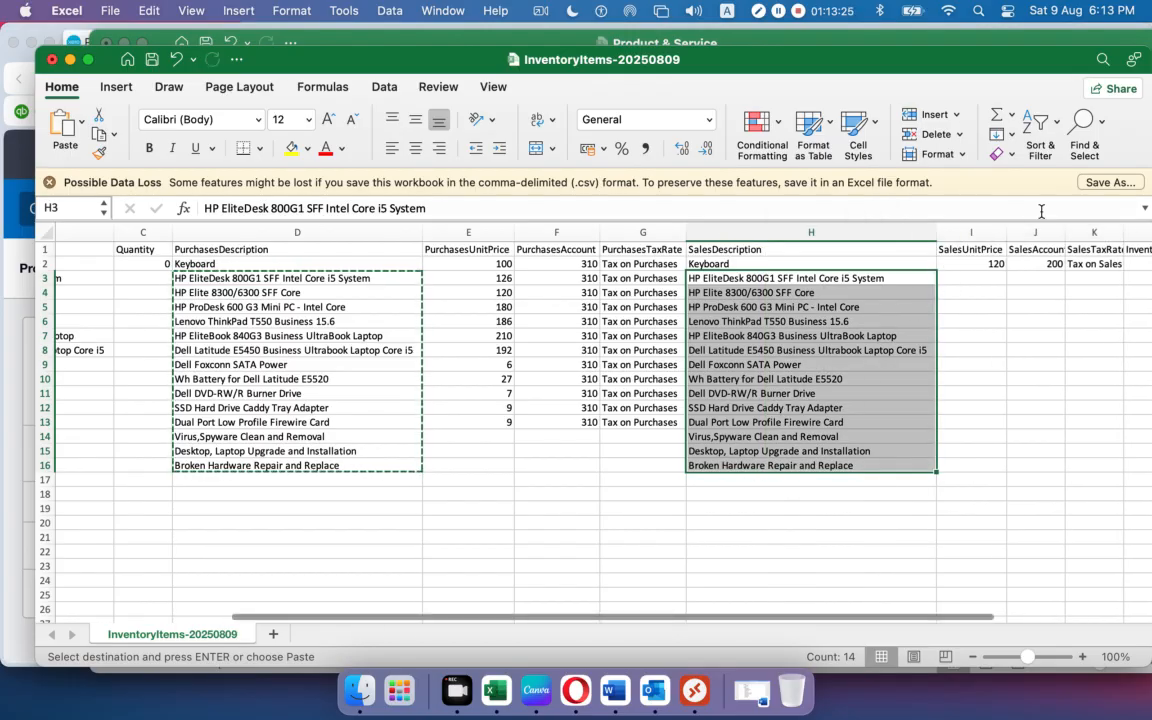
pyautogui.doubleClick(1007, 232)
pyautogui.click(1006, 232)
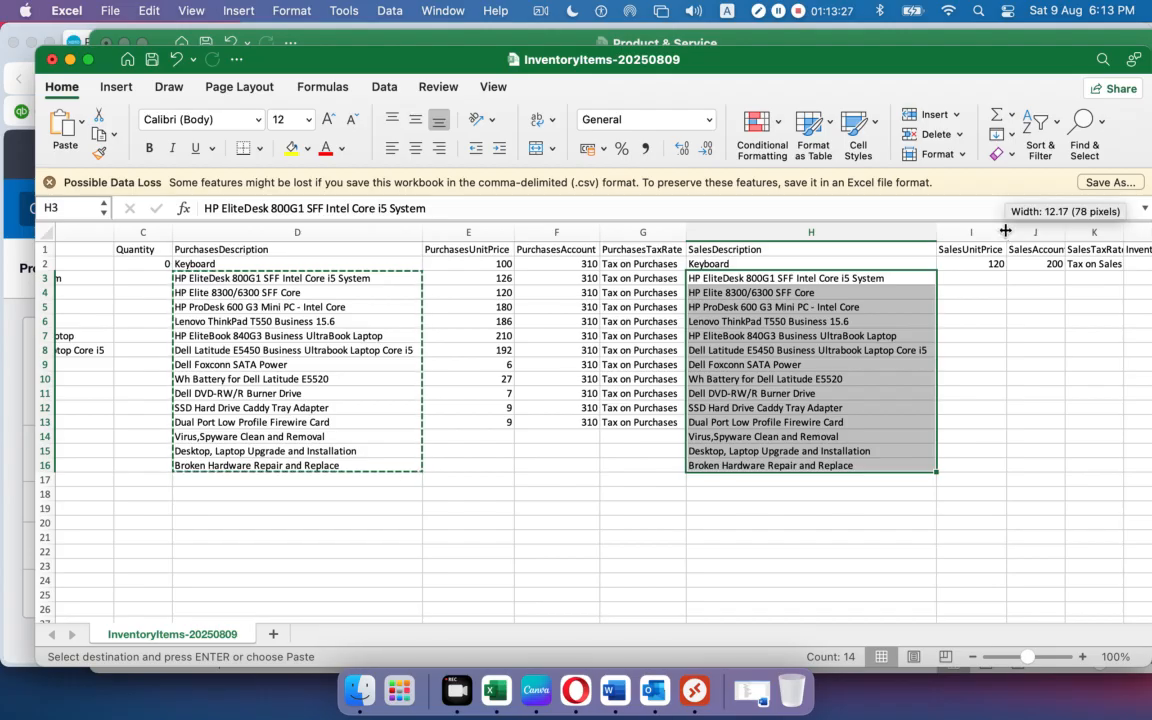
pyautogui.click(1006, 232)
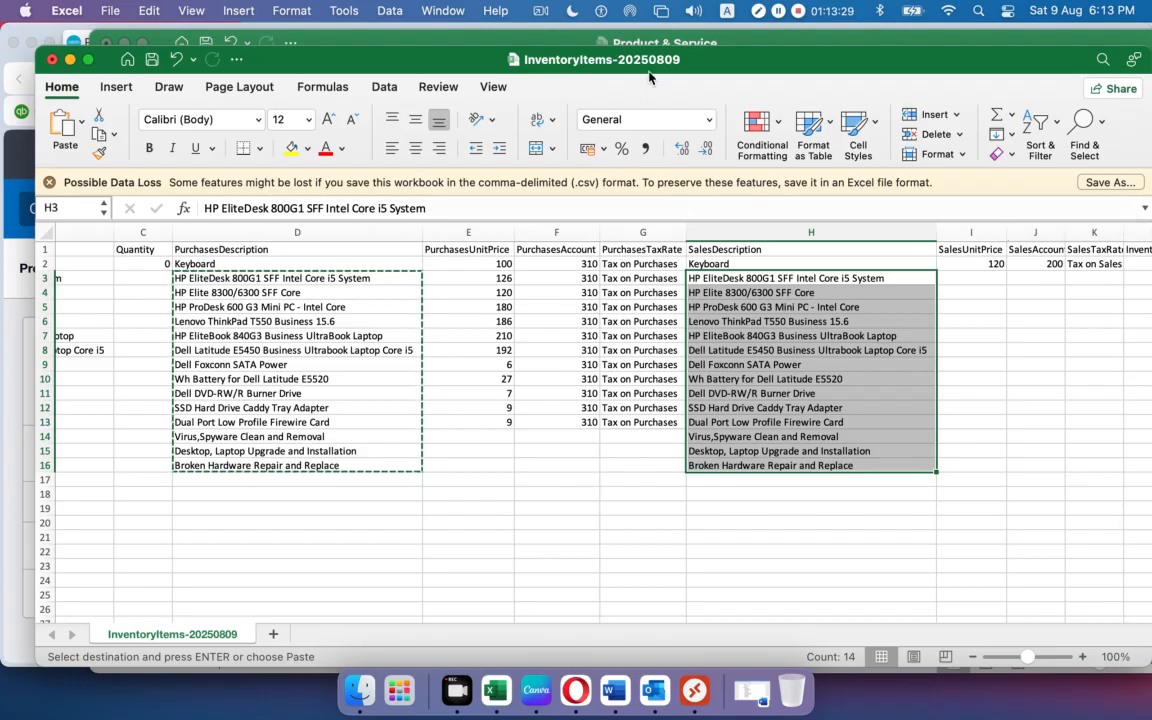
# Copy the sales unit prices from Product & Service column H and paste them into I3.
pyautogui.click(538, 42)
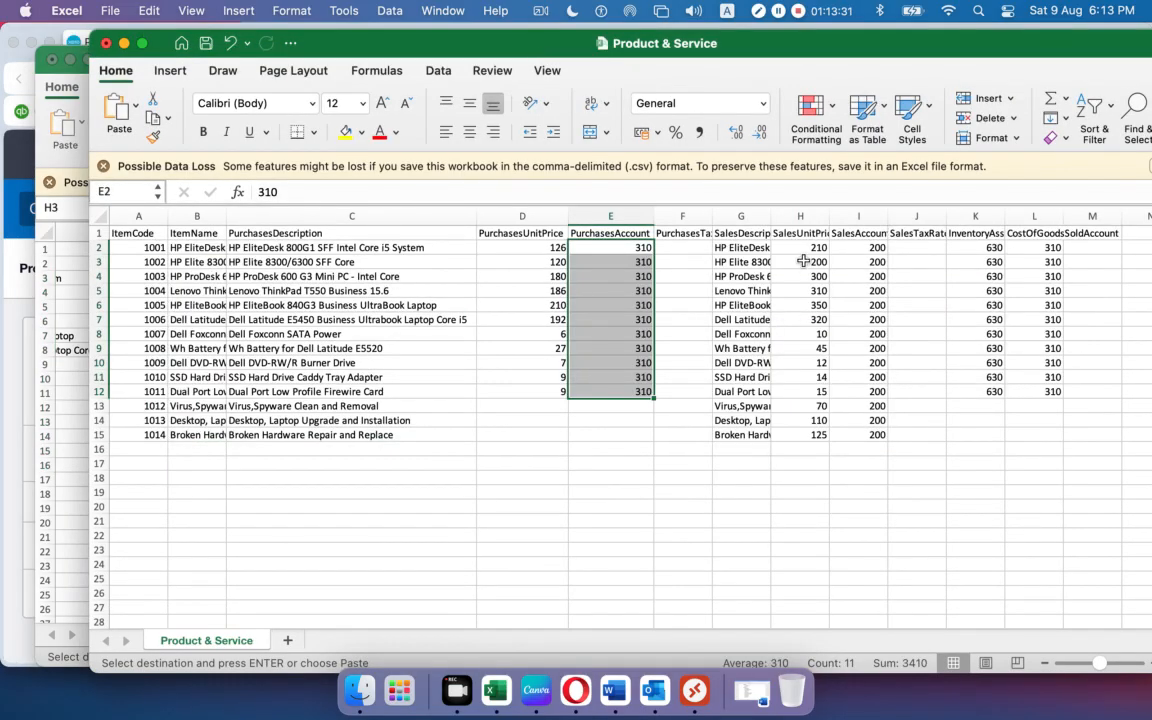
pyautogui.moveTo(806, 247); pyautogui.dragTo(808, 437)
pyautogui.press('cmd+c')
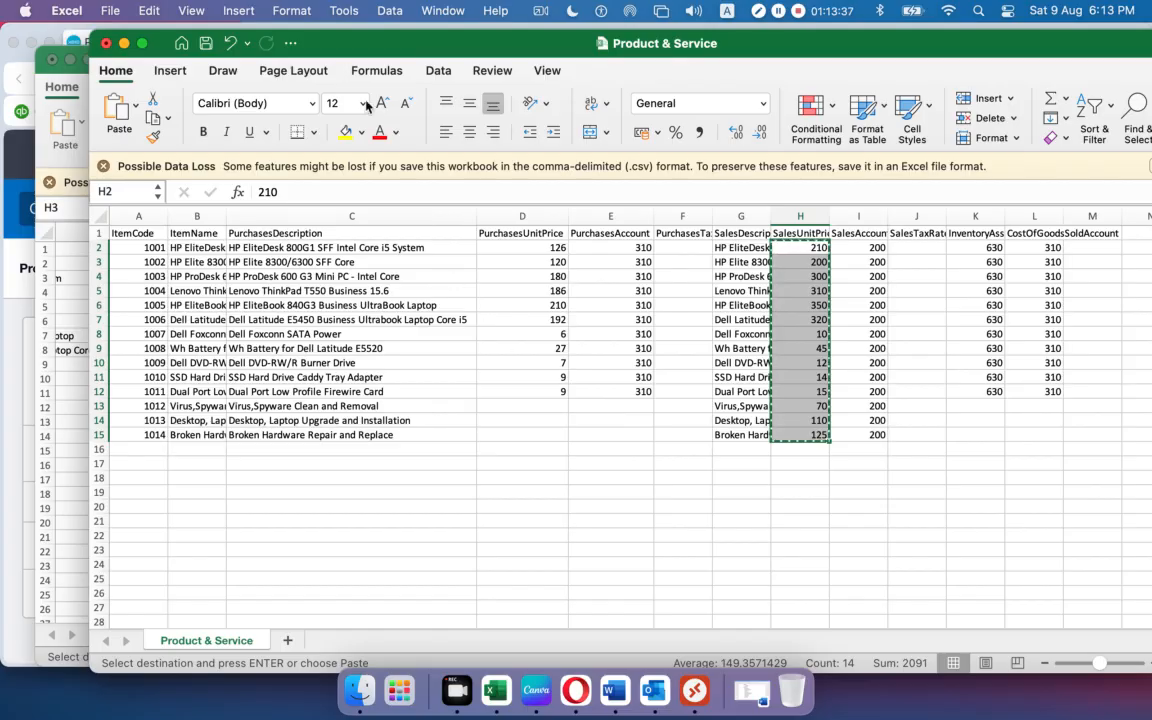
pyautogui.click(48, 158)
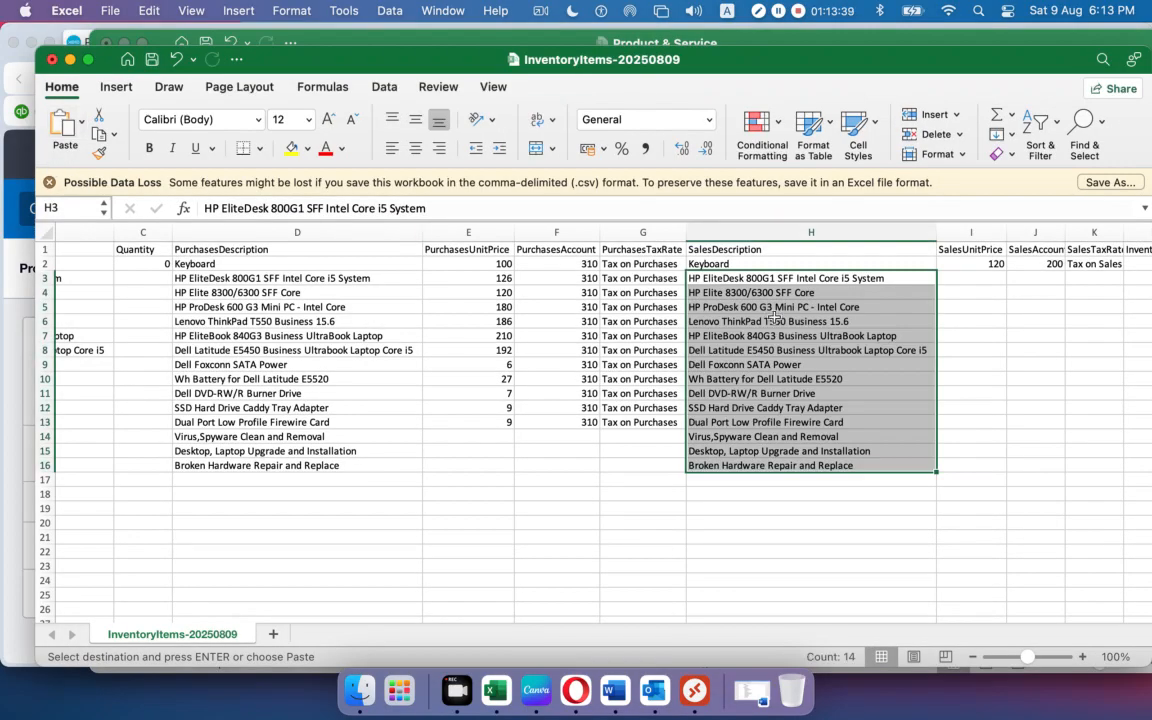
pyautogui.click(978, 282)
pyautogui.press('super+v')
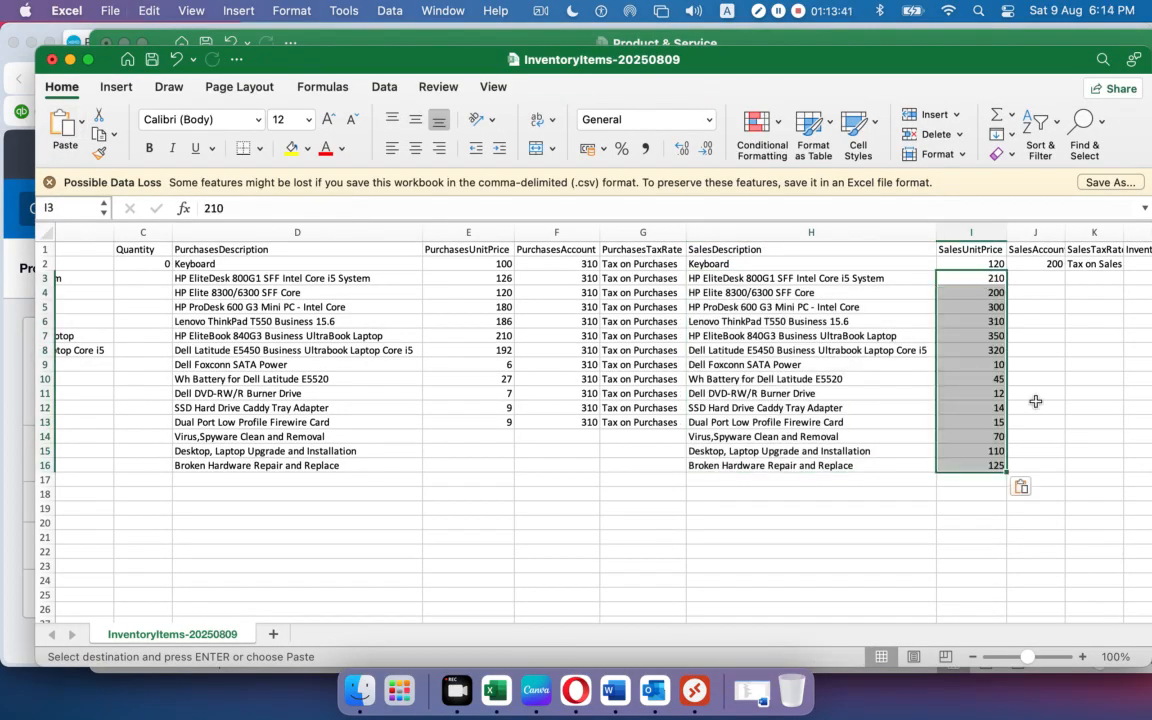
pyautogui.moveTo(874, 621); pyautogui.dragTo(1015, 617)
# Fill SalesAccount 200 from J2 down to row 16.
pyautogui.moveTo(860, 240); pyautogui.dragTo(866, 240)
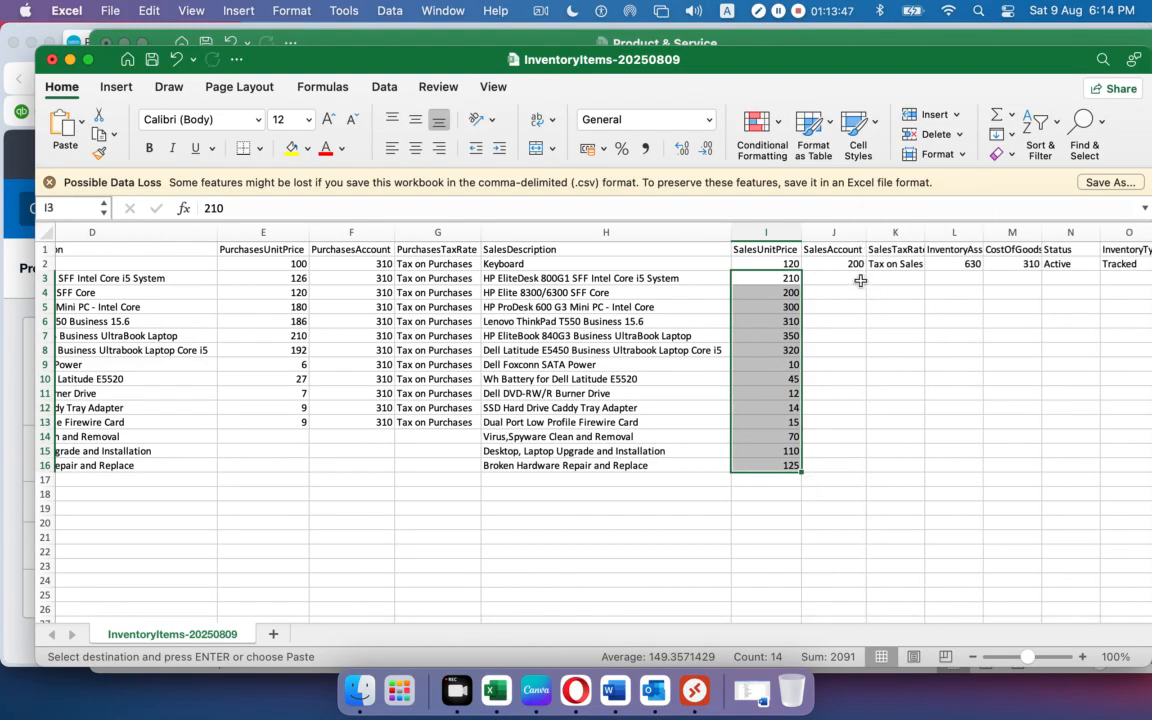
pyautogui.click(852, 265)
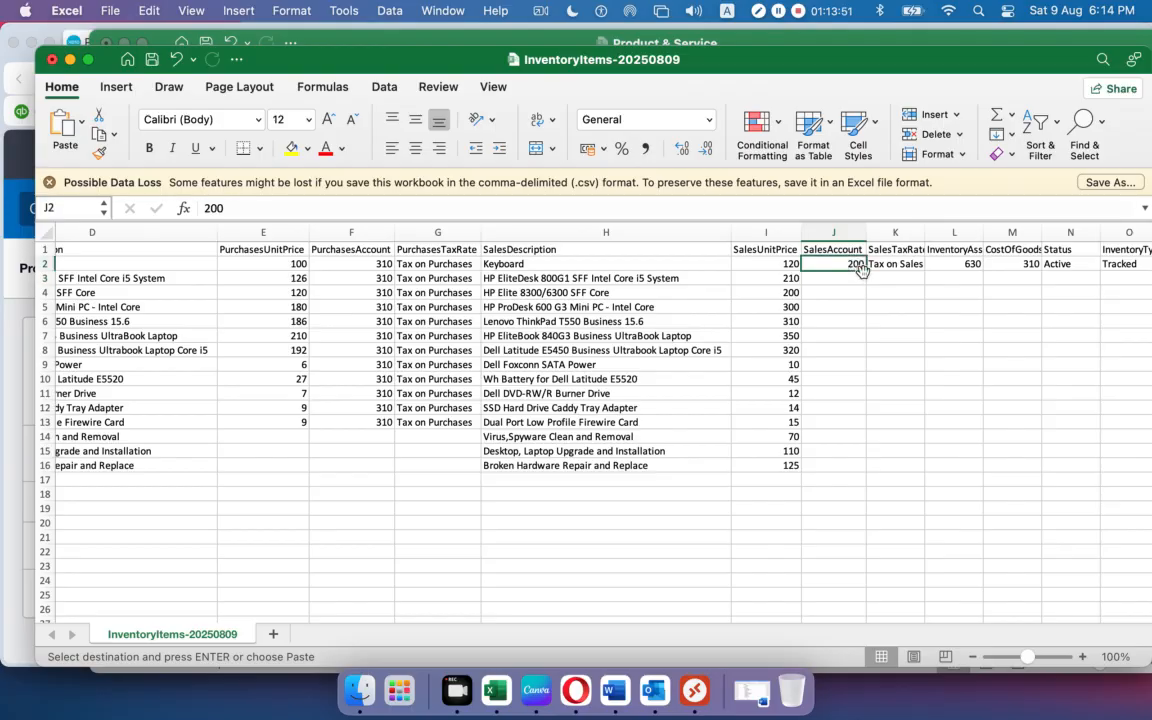
pyautogui.moveTo(865, 273); pyautogui.dragTo(876, 467)
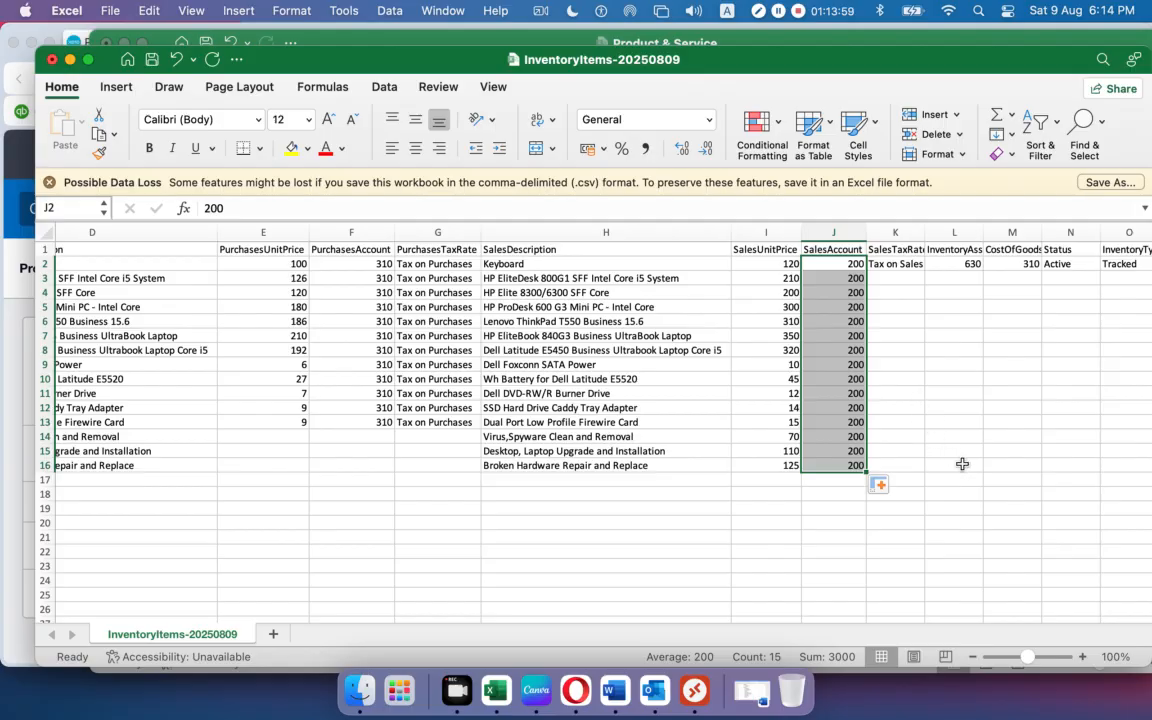
# Fill Tax on Sales from K2 down to row 16 and widen the InventoryAssetAccount column.
pyautogui.doubleClick(924, 233)
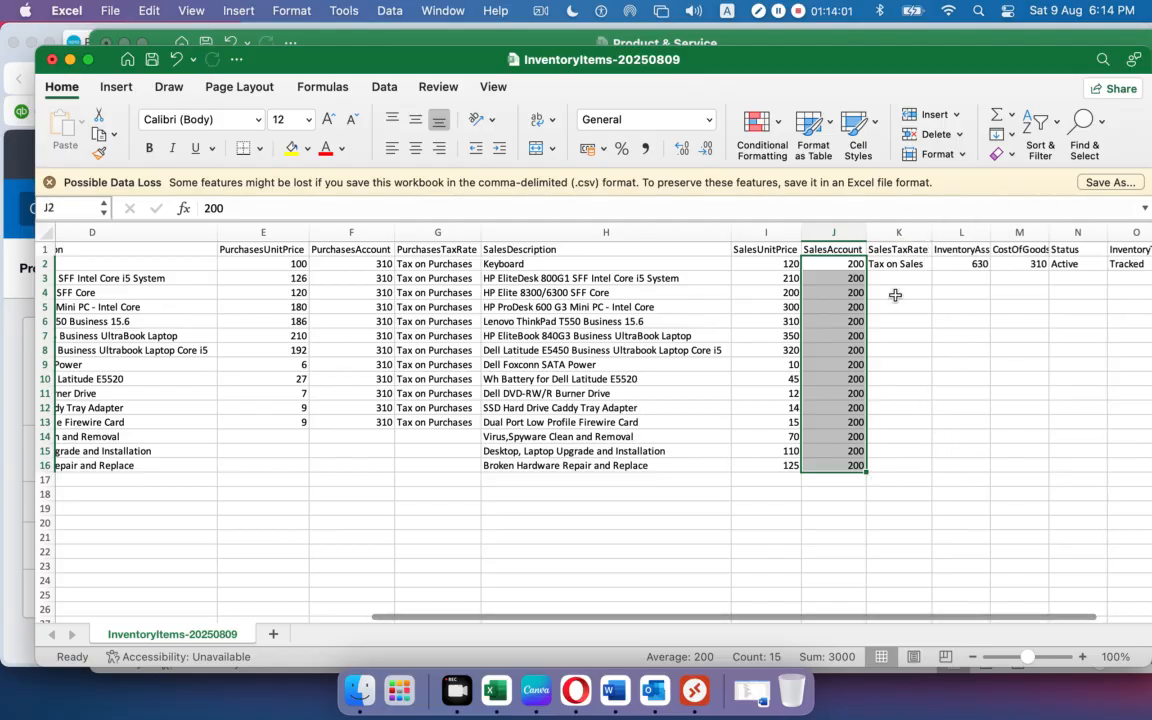
pyautogui.click(896, 265)
pyautogui.moveTo(936, 271); pyautogui.dragTo(920, 465)
pyautogui.click(951, 391)
pyautogui.click(889, 262)
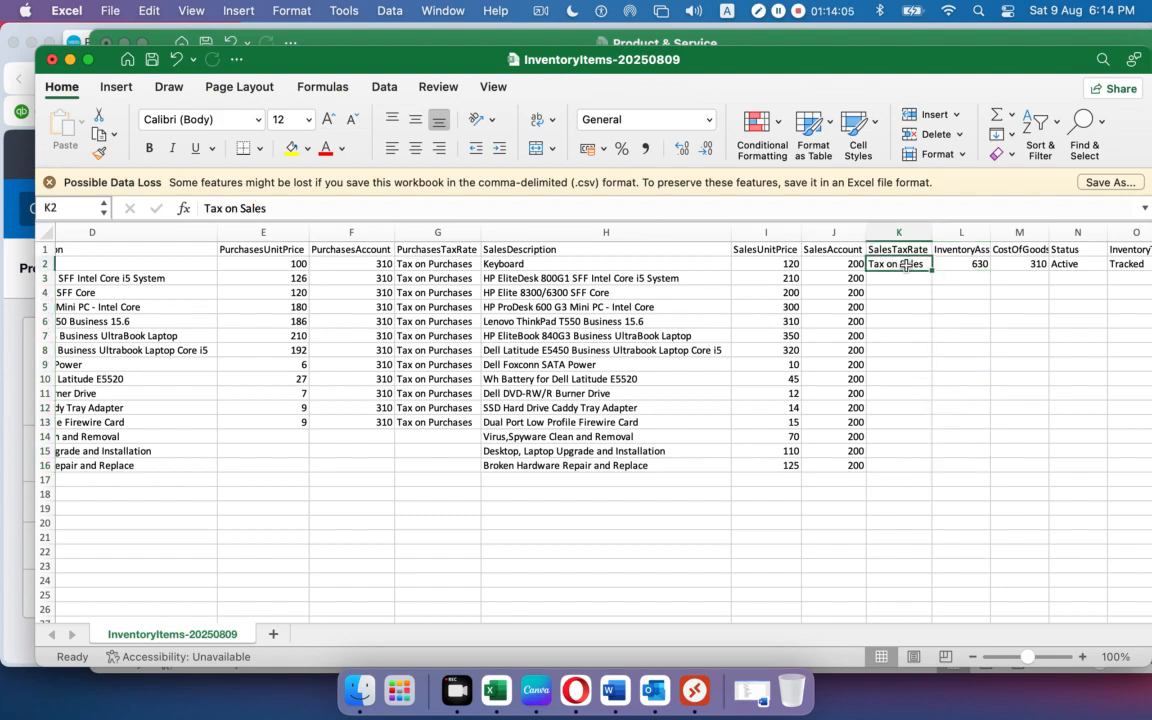
pyautogui.moveTo(931, 270); pyautogui.dragTo(913, 470)
pyautogui.click(1025, 407)
pyautogui.moveTo(989, 232); pyautogui.dragTo(1039, 232)
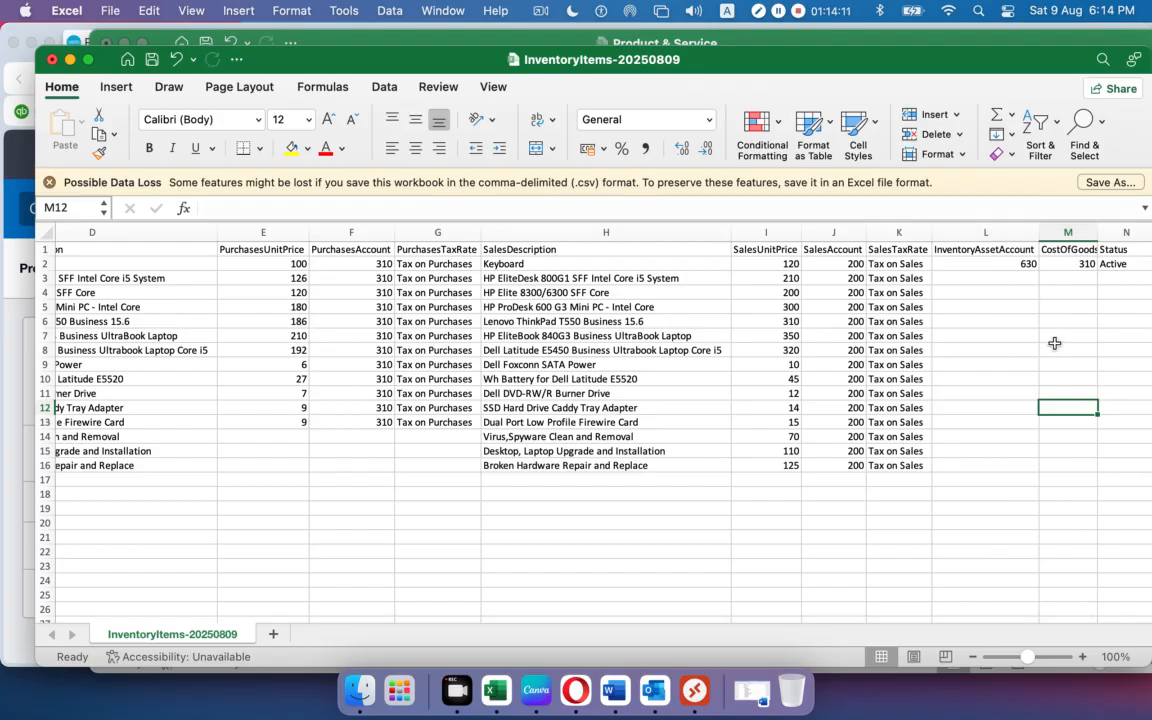
# Fill asset account 630 and cost-of-goods-sold account 310 down to row 13.
pyautogui.click(1005, 268)
pyautogui.moveTo(1039, 270); pyautogui.dragTo(1043, 428)
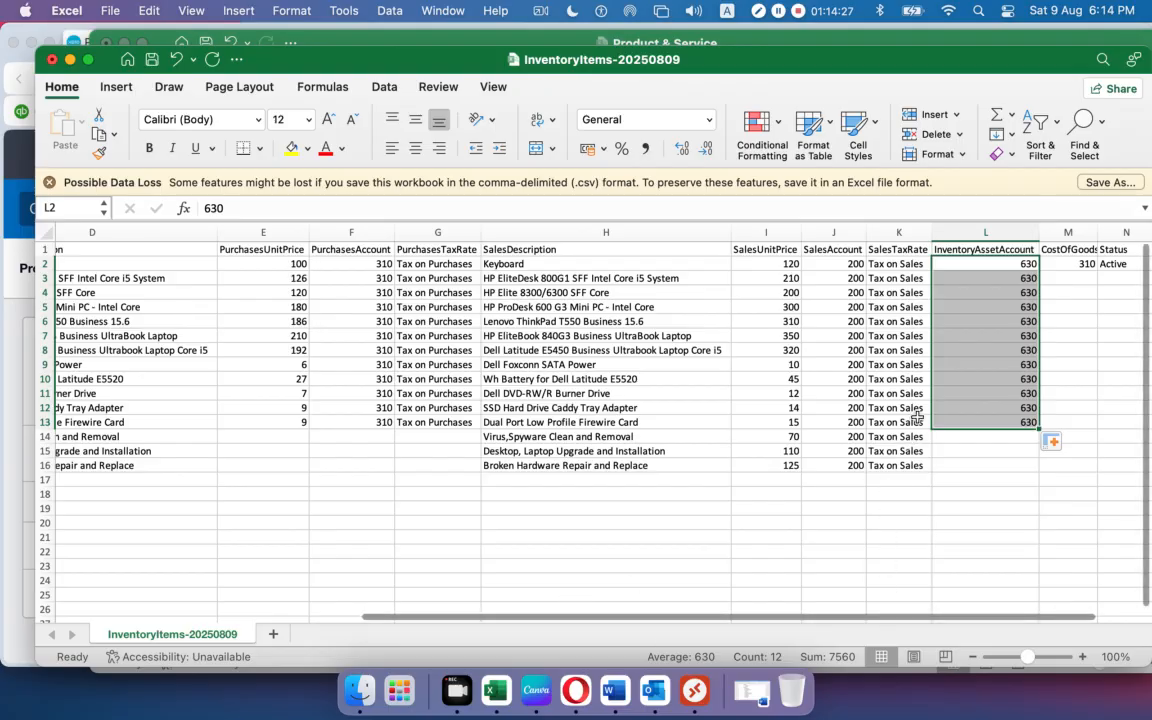
pyautogui.click(992, 399)
pyautogui.press('Right')
pyautogui.press('Right')
pyautogui.press('Right')
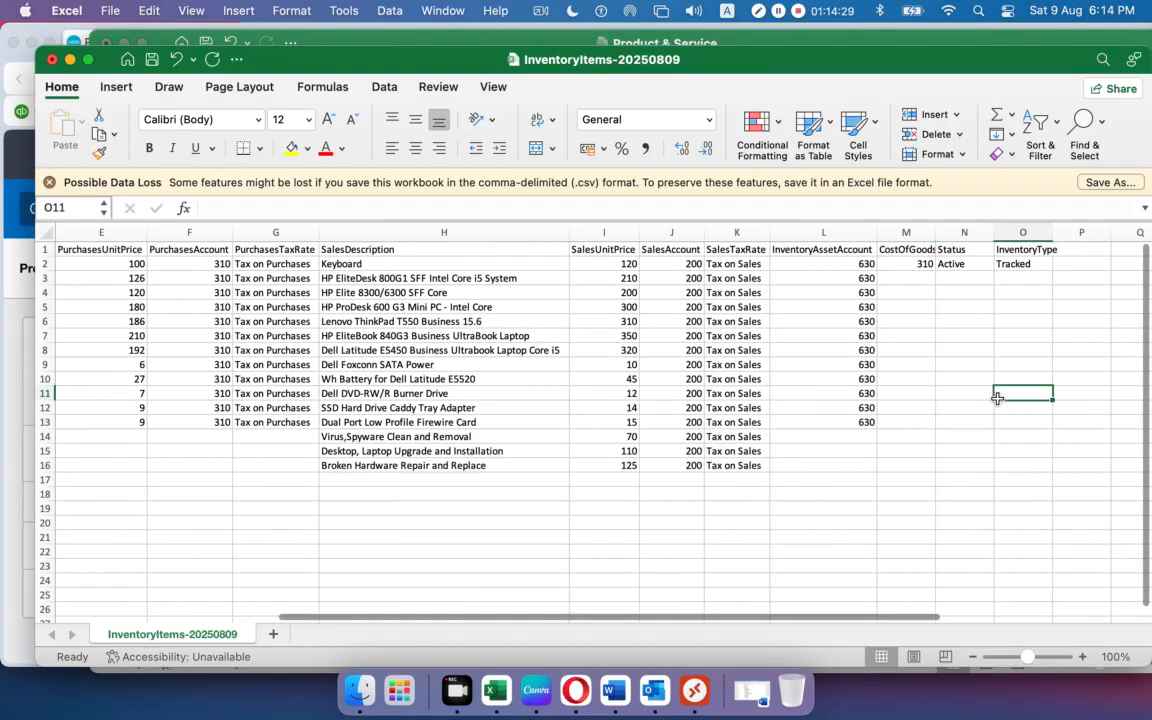
pyautogui.moveTo(936, 242); pyautogui.dragTo(996, 243)
pyautogui.click(927, 263)
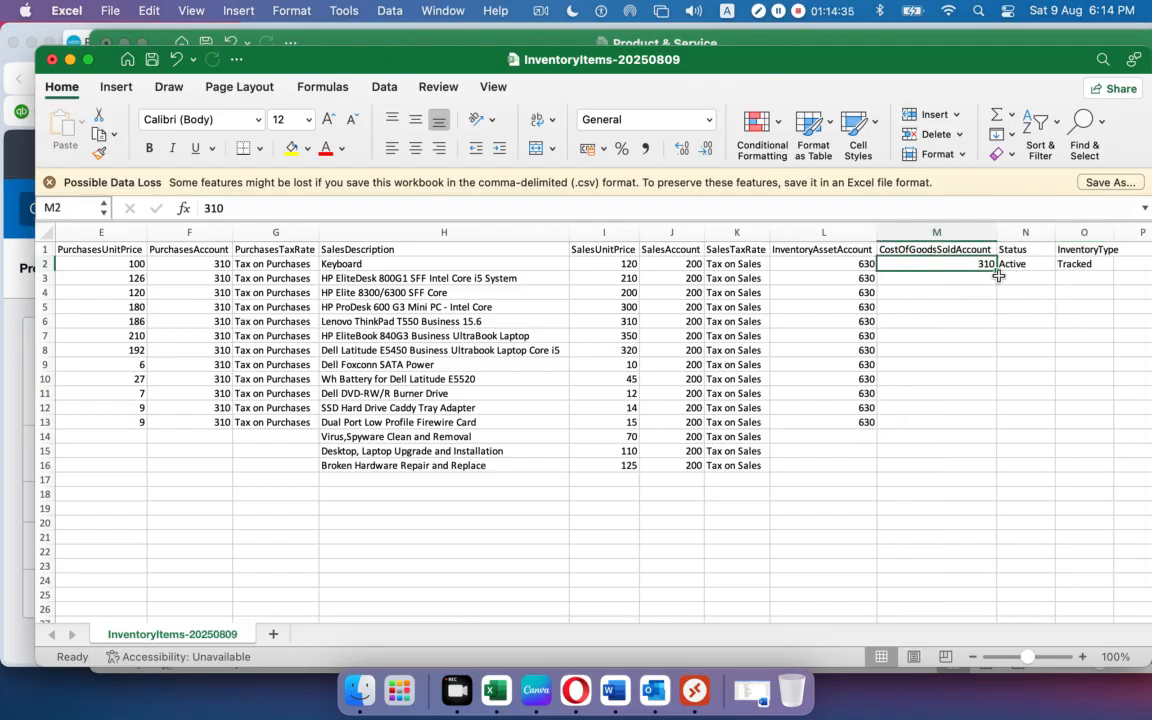
pyautogui.moveTo(997, 271); pyautogui.dragTo(1038, 404)
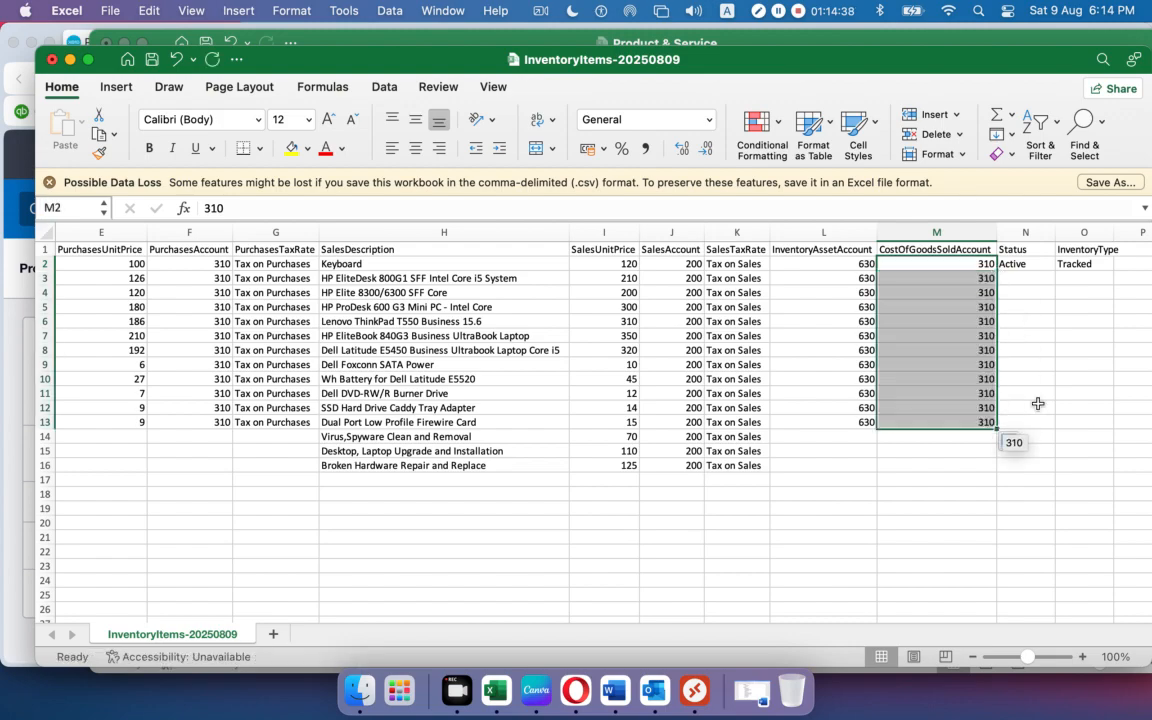
pyautogui.click(1038, 309)
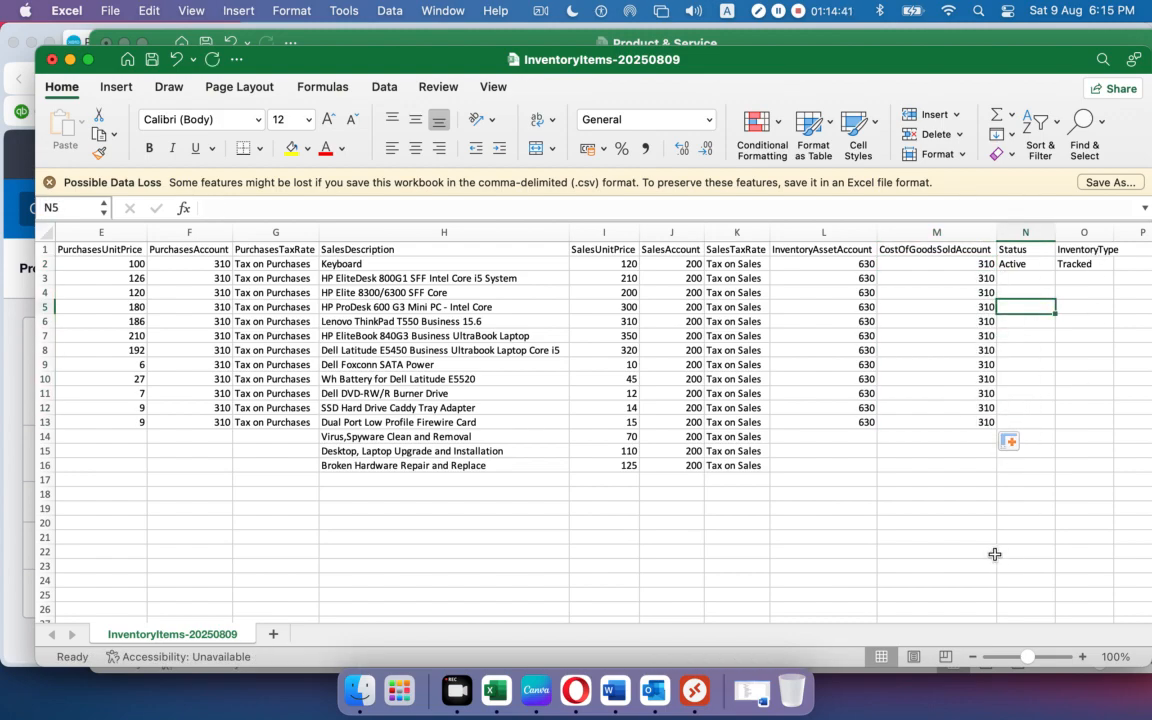
# Fill InventoryType Tracked down to row 13 and Status Active down the column.
pyautogui.hscroll(1, 905, 617)
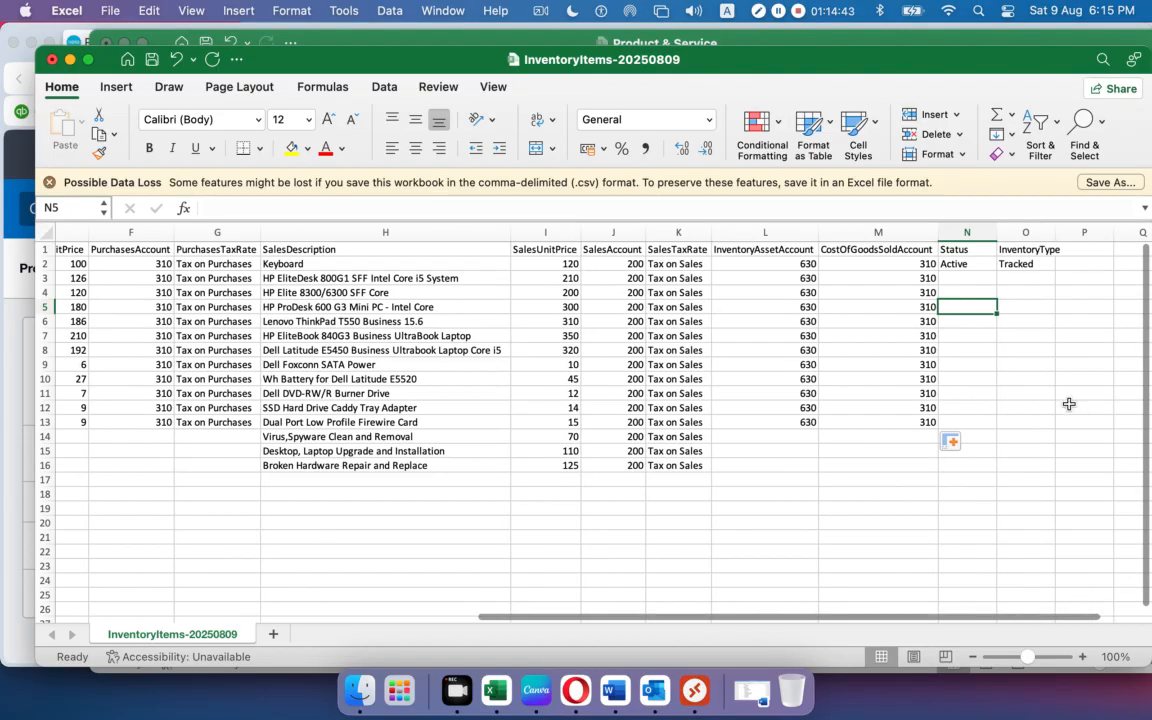
pyautogui.moveTo(1054, 240); pyautogui.dragTo(1063, 229)
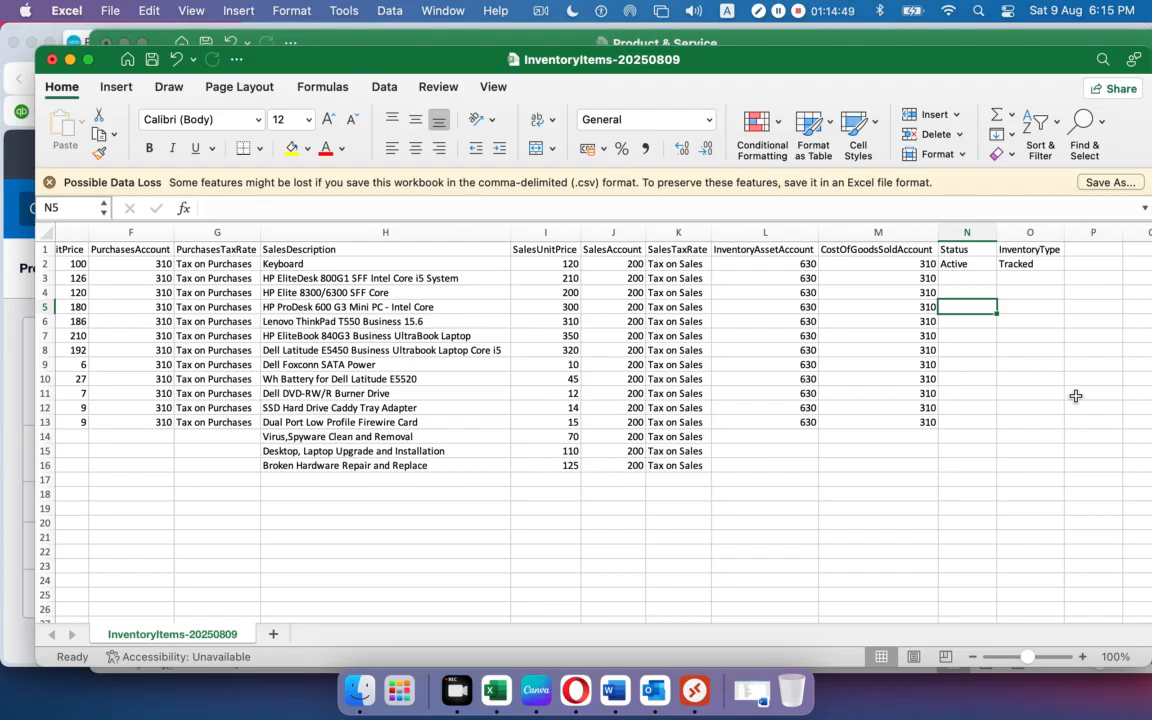
pyautogui.click(1055, 267)
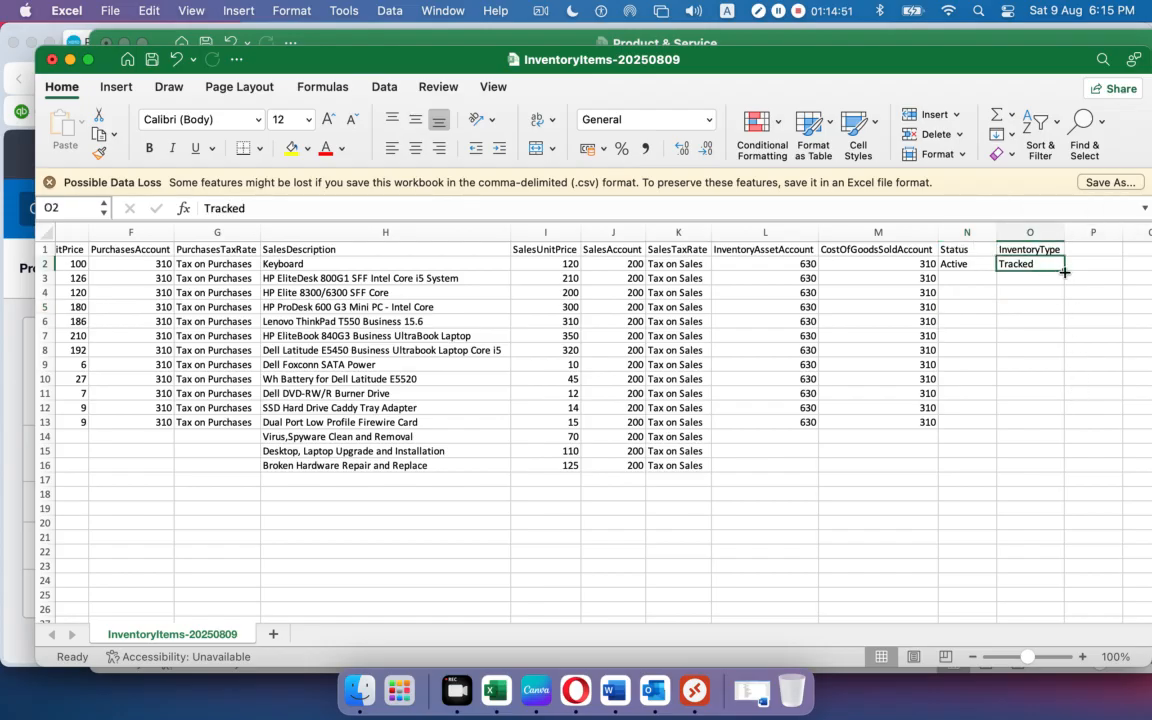
pyautogui.moveTo(1066, 271); pyautogui.dragTo(1057, 424)
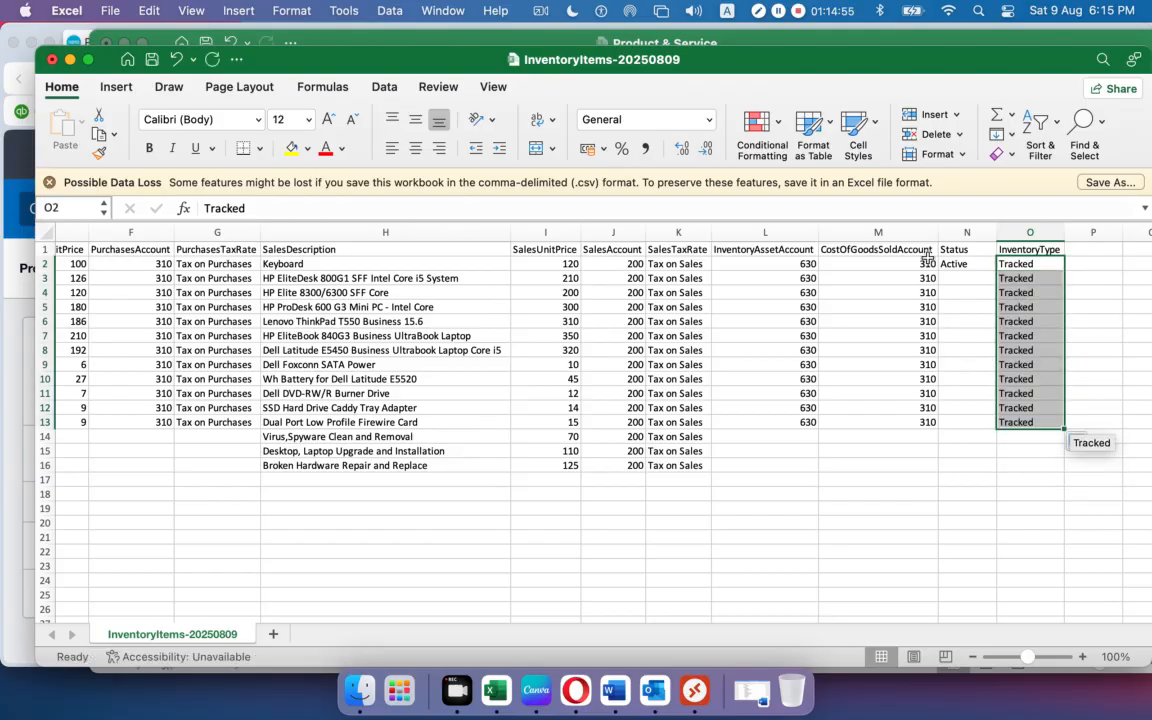
pyautogui.click(977, 267)
pyautogui.moveTo(996, 271); pyautogui.dragTo(991, 468)
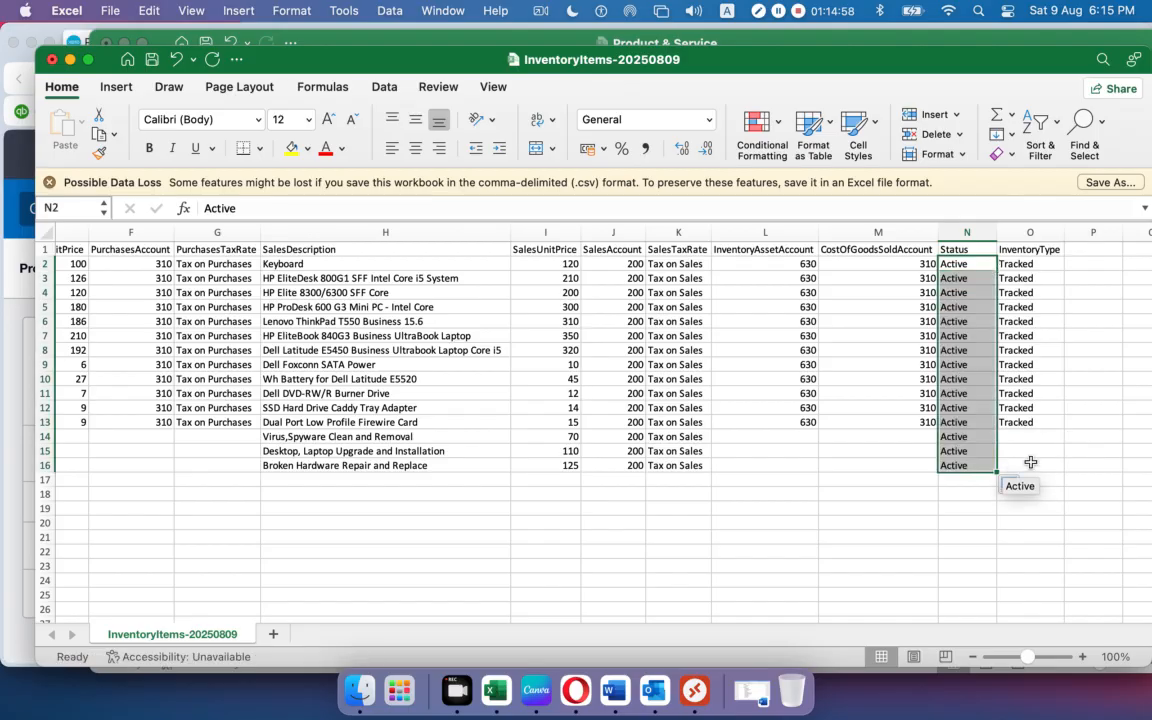
pyautogui.click(810, 506)
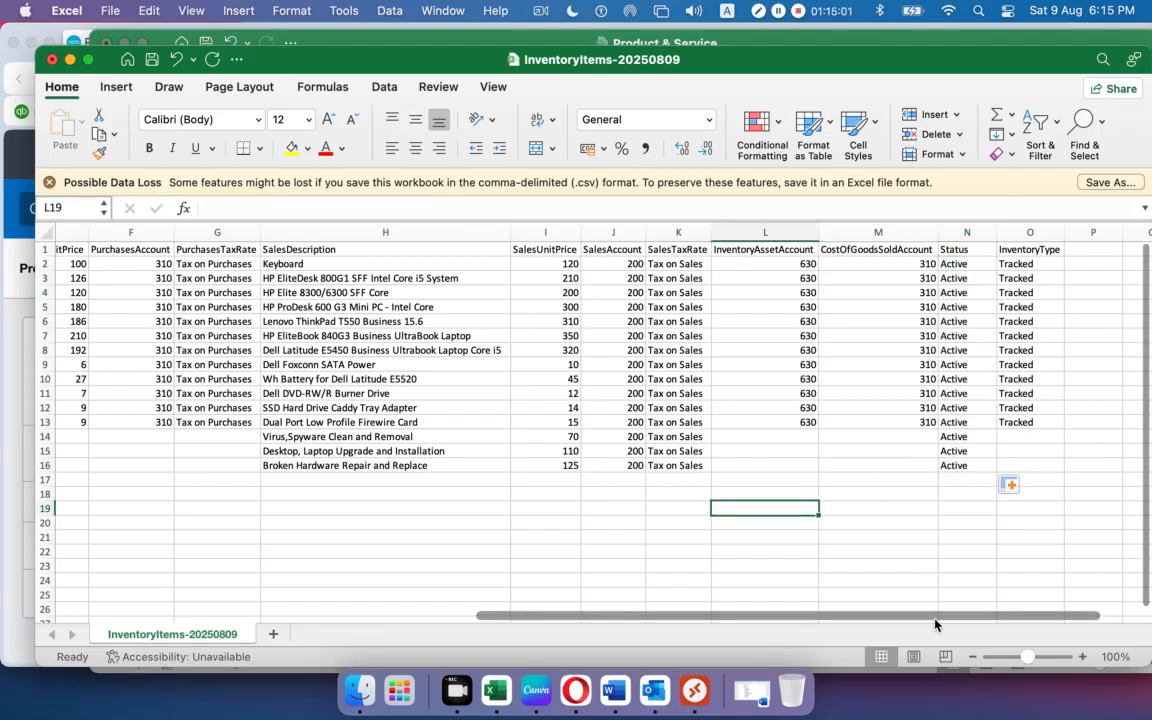
# Select C2, then minimize the InventoryItems-20250809 and Product & Service windows.
pyautogui.moveTo(934, 616); pyautogui.dragTo(469, 600)
pyautogui.moveTo(379, 598); pyautogui.dragTo(1010, 586)
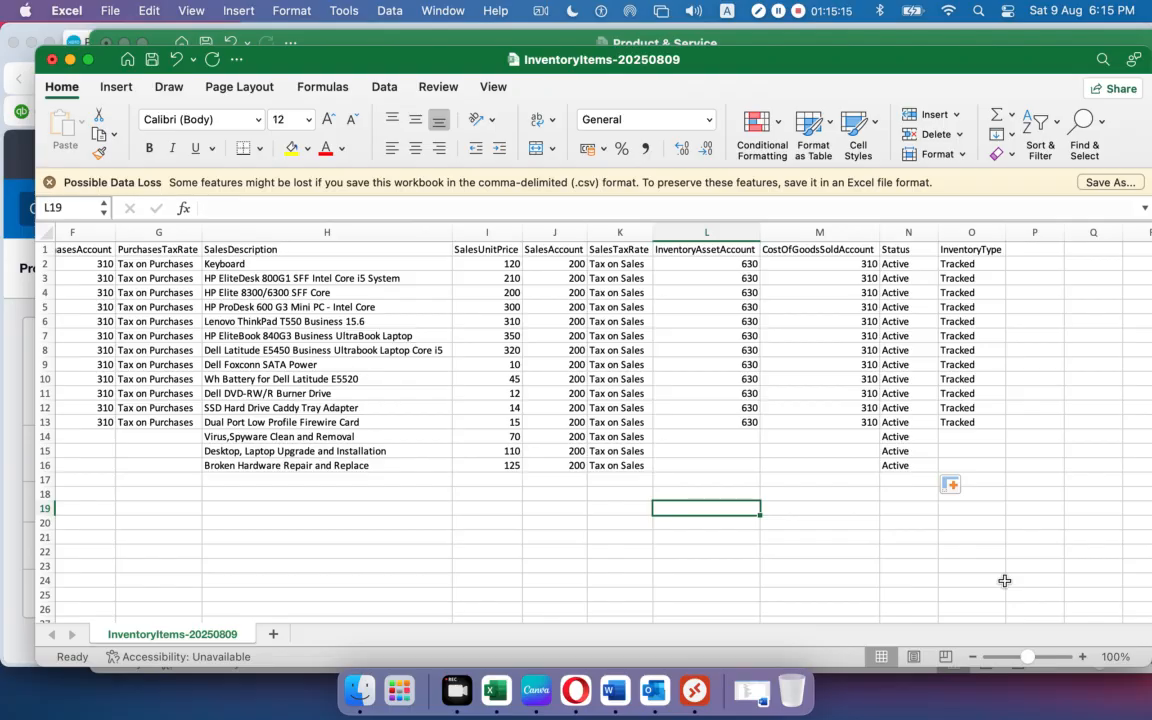
pyautogui.moveTo(590, 620); pyautogui.dragTo(116, 614)
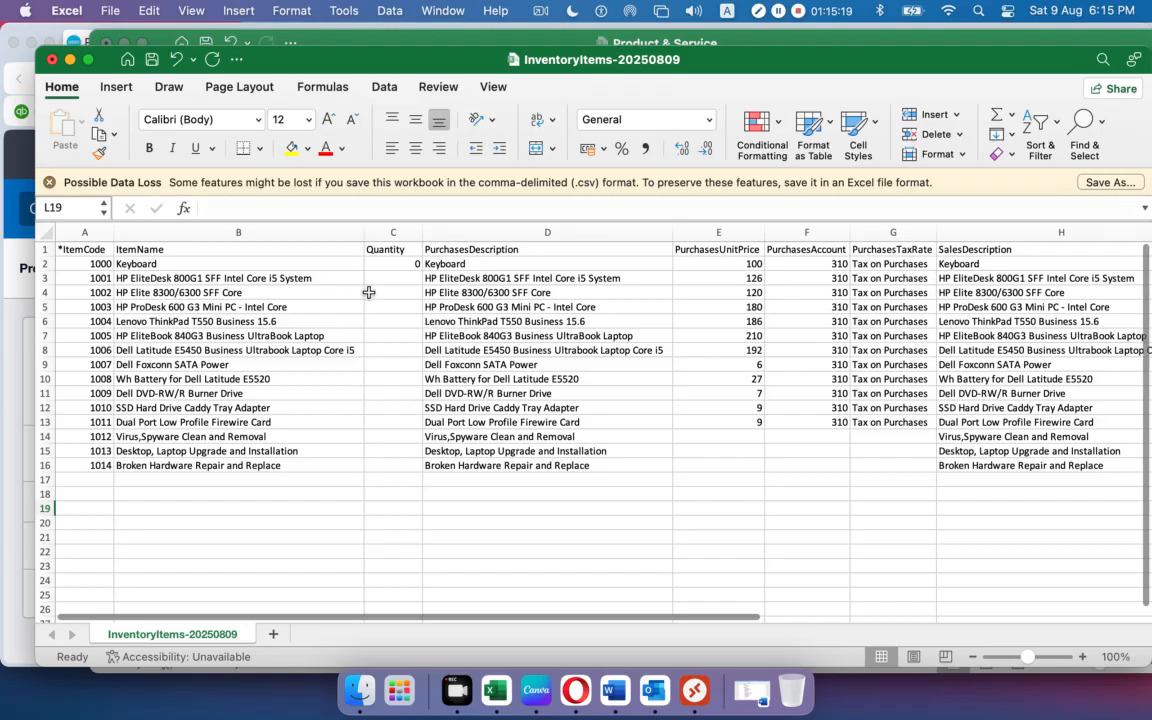
pyautogui.click(383, 263)
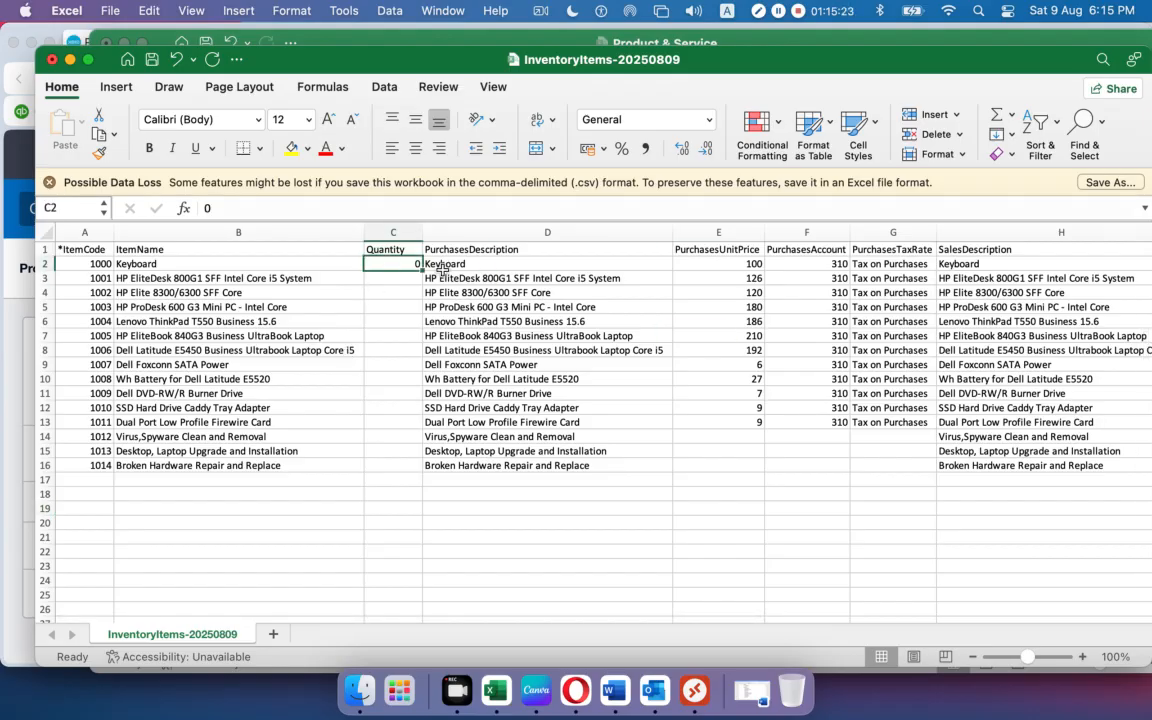
pyautogui.click(70, 59)
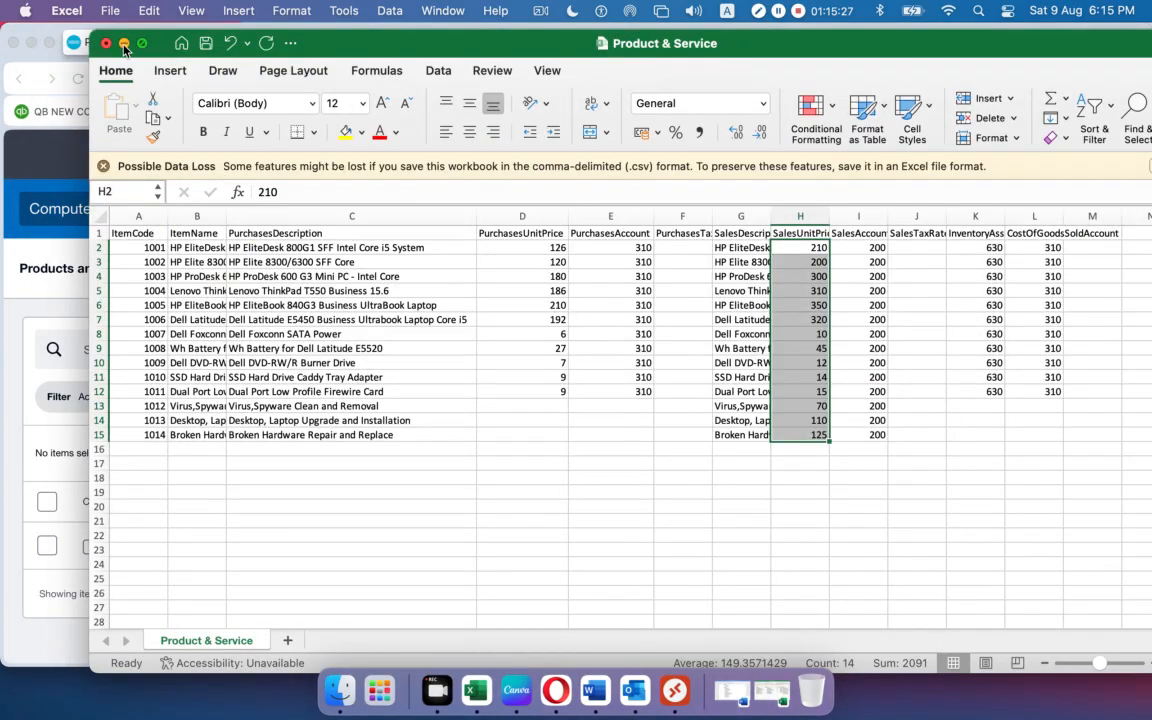
pyautogui.click(124, 44)
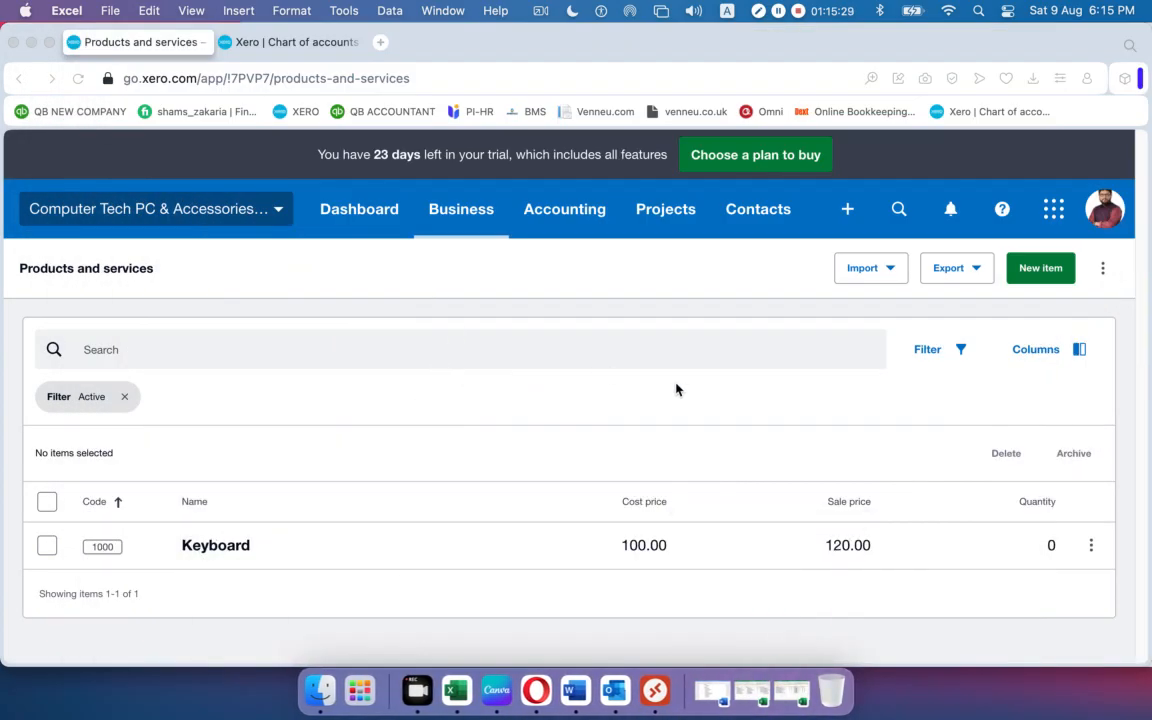
# In Xero, view the Import choices (Items, Opening Balances), then restore the Product & Service workbook.
pyautogui.click(762, 441)
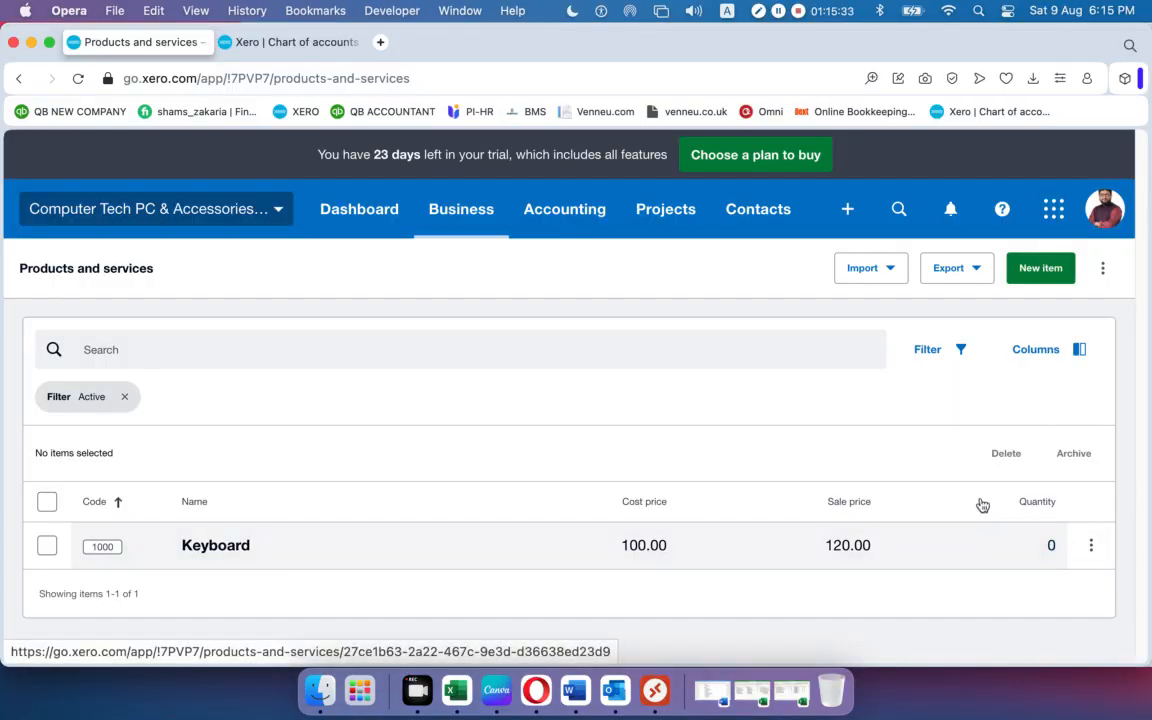
pyautogui.click(1102, 268)
pyautogui.click(1102, 270)
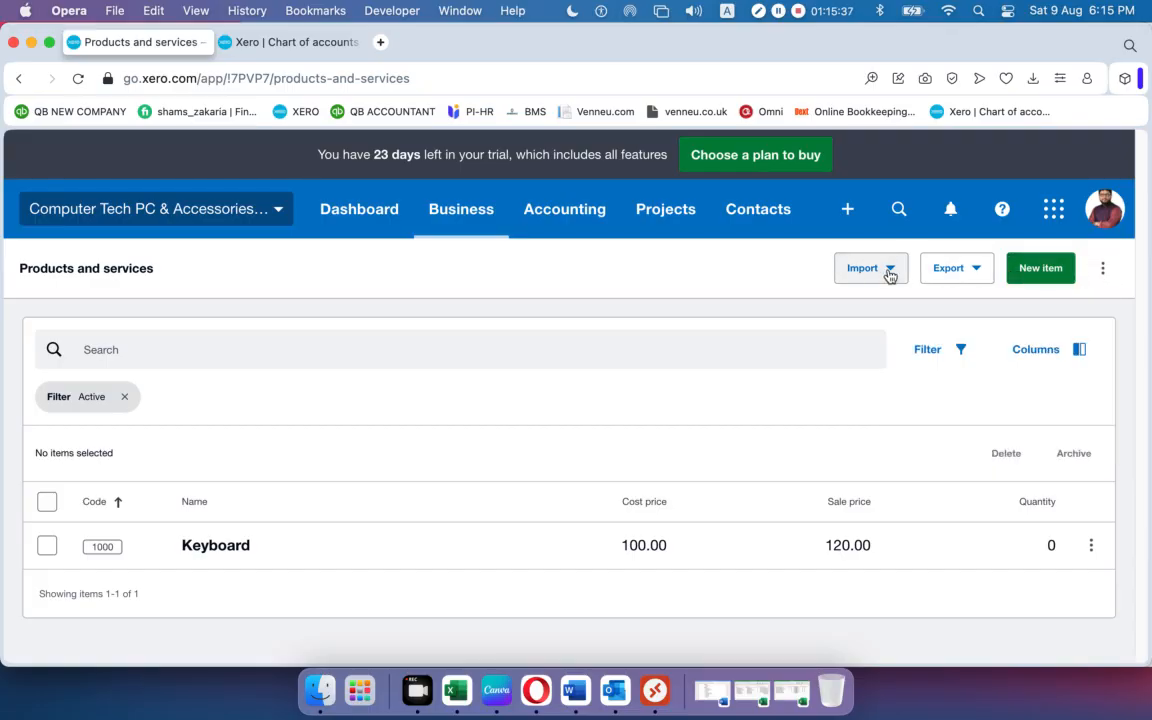
pyautogui.click(888, 275)
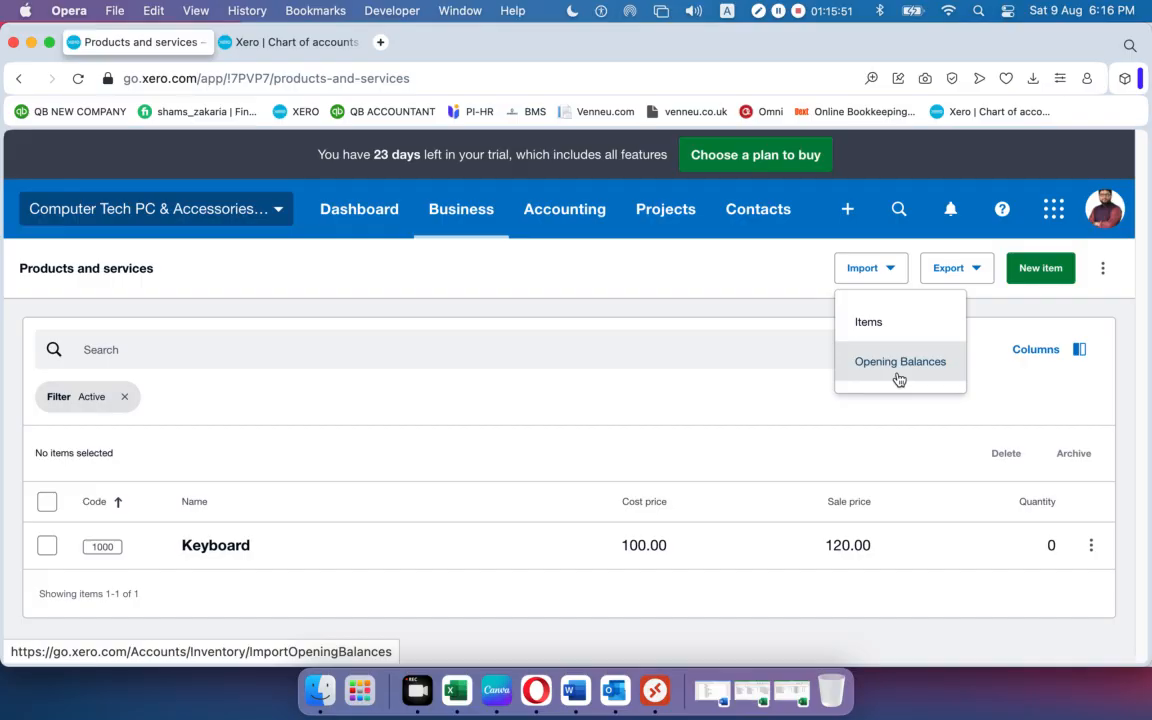
pyautogui.click(730, 288)
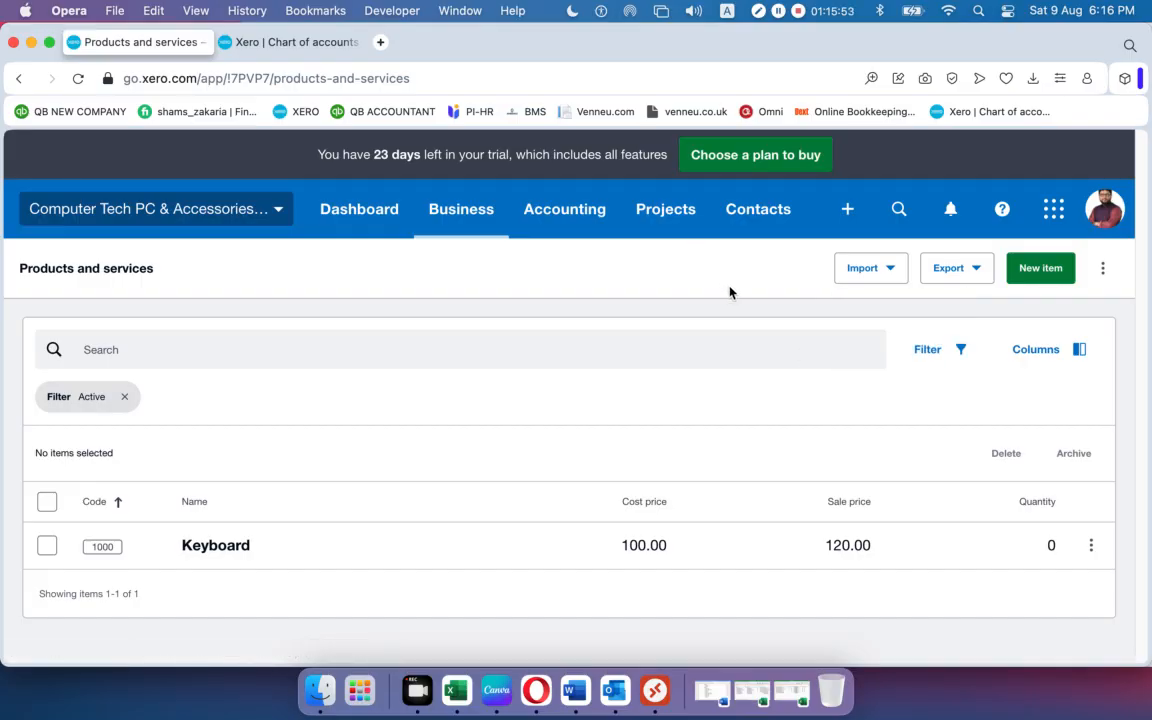
pyautogui.click(886, 272)
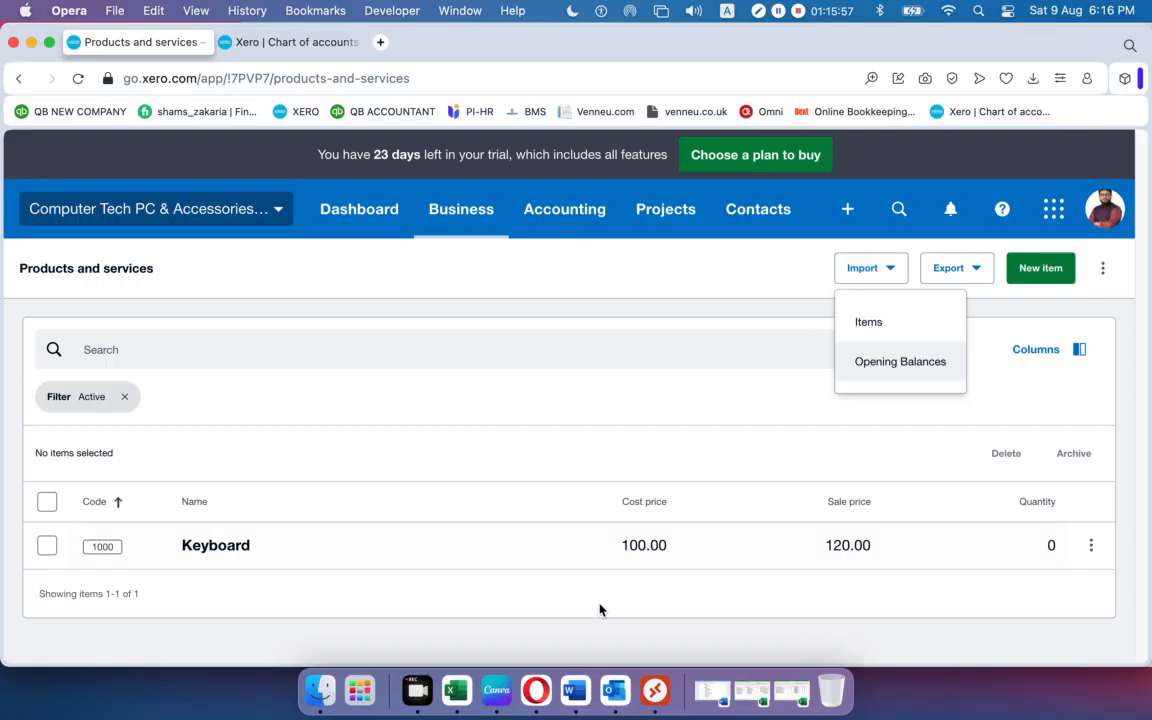
pyautogui.click(790, 690)
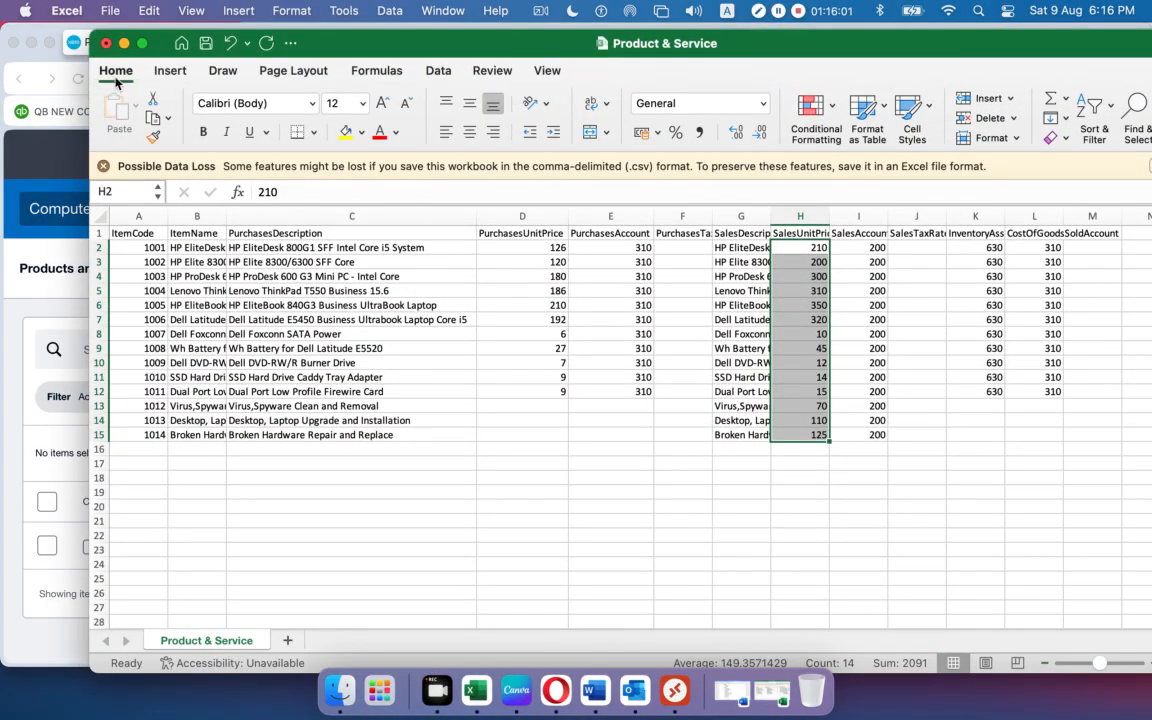
# Minimize Product & Service and bring back the InventoryItems-20250809 workbook.
pyautogui.moveTo(466, 46); pyautogui.dragTo(503, 50)
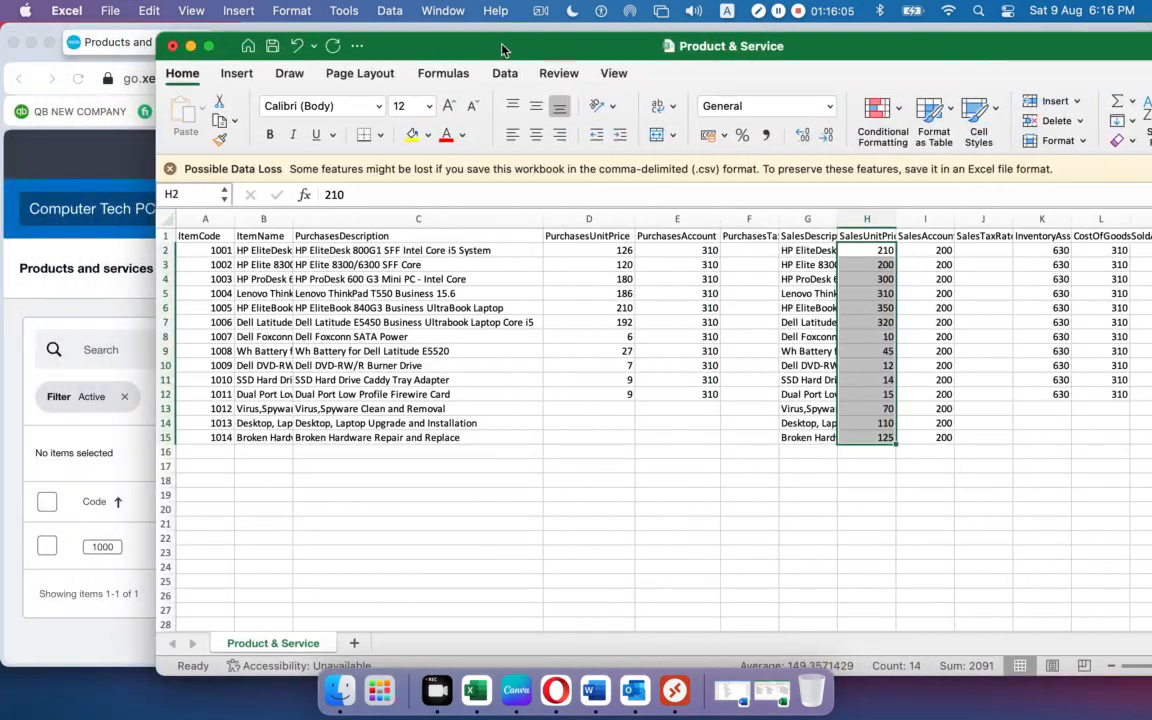
pyautogui.click(191, 47)
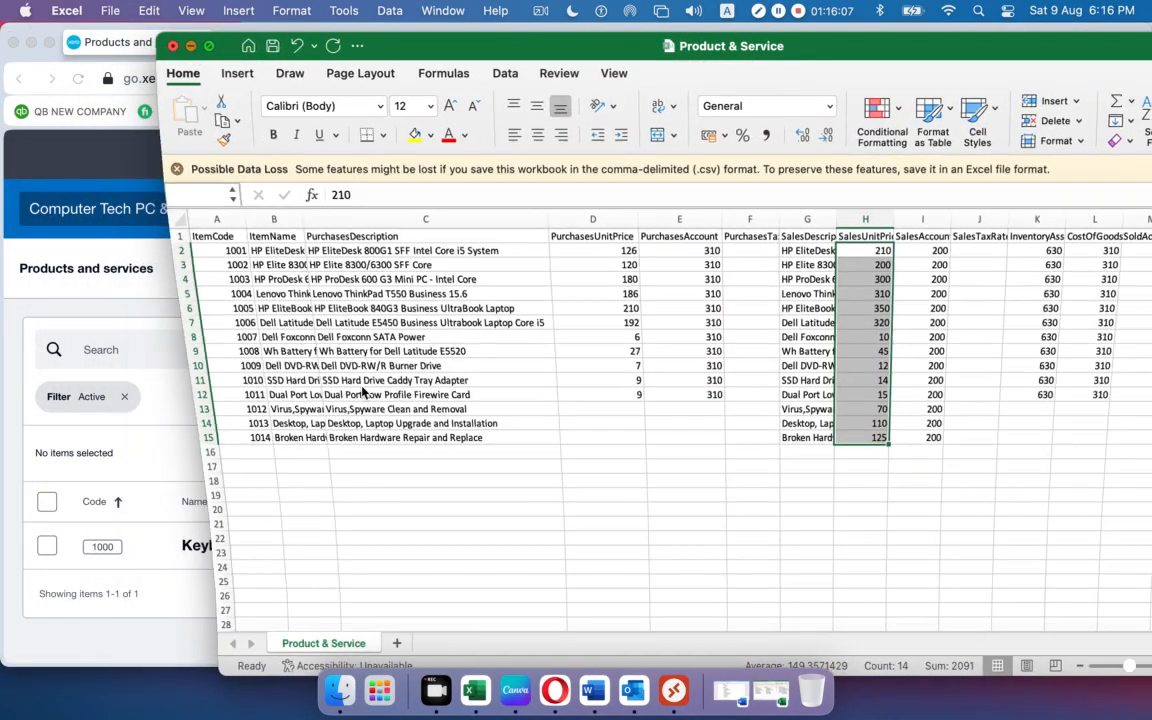
pyautogui.click(748, 685)
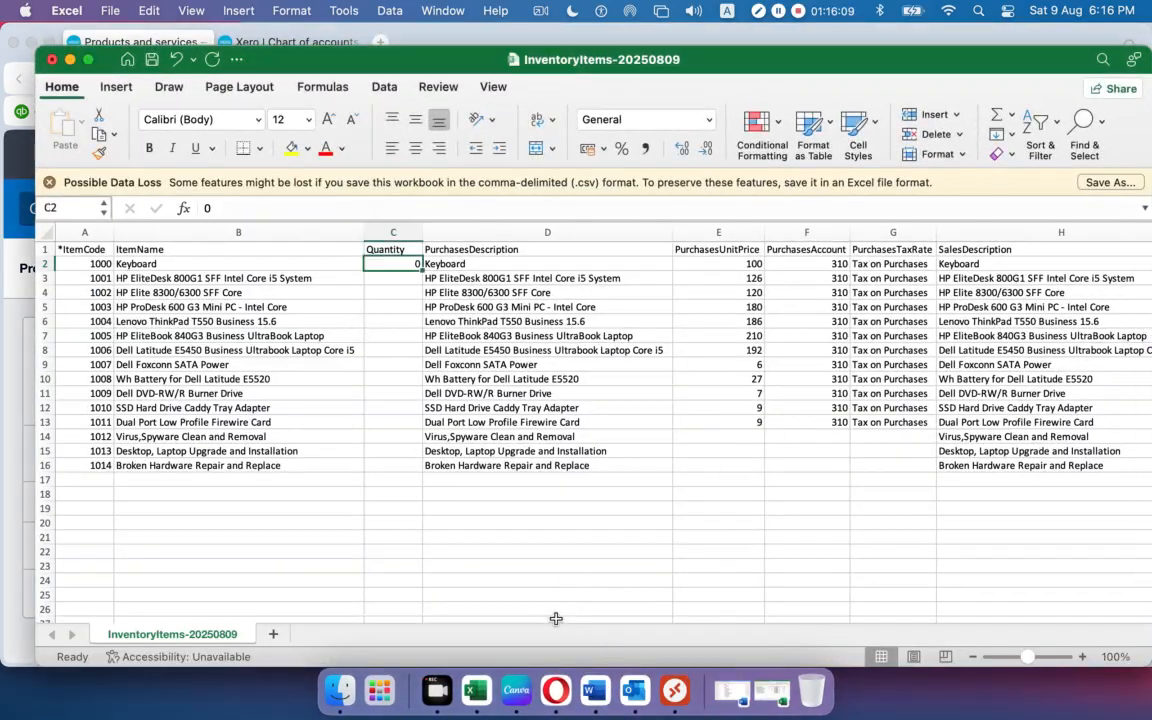
pyautogui.moveTo(466, 615); pyautogui.dragTo(522, 597)
# Save the sheet as CSV 'P&S 01' on the Desktop and close its window.
pyautogui.click(68, 14)
pyautogui.moveTo(110, 10)
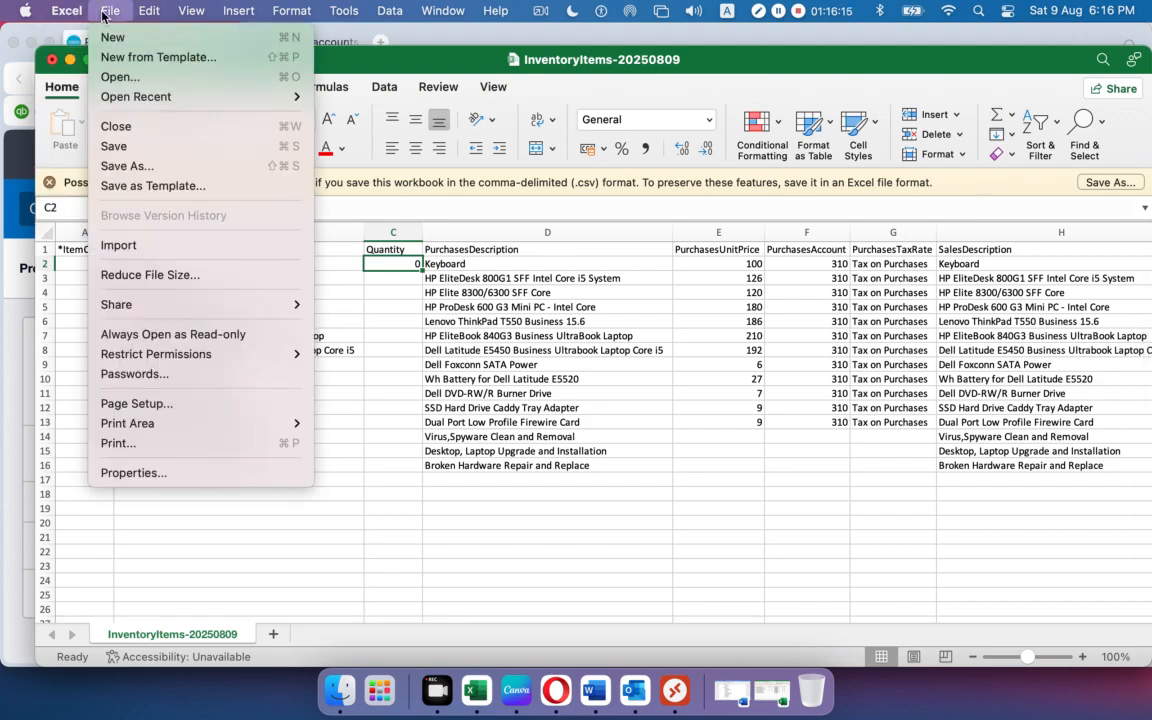
pyautogui.click(112, 165)
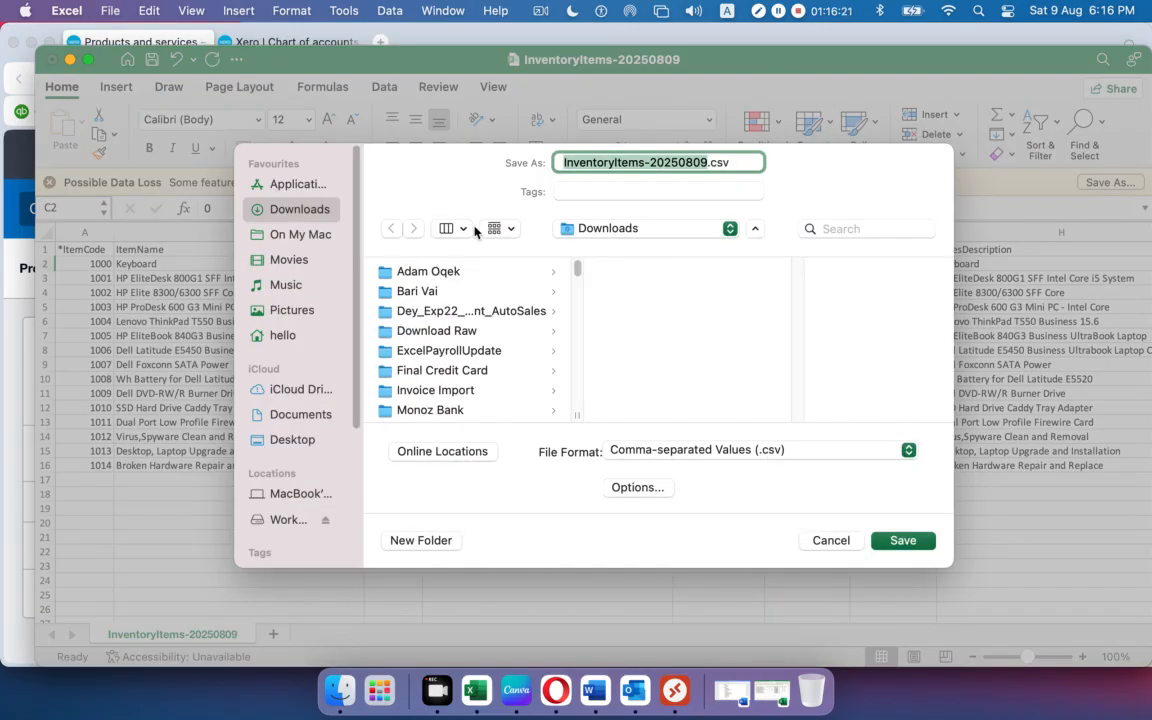
pyautogui.write('P&S 01')
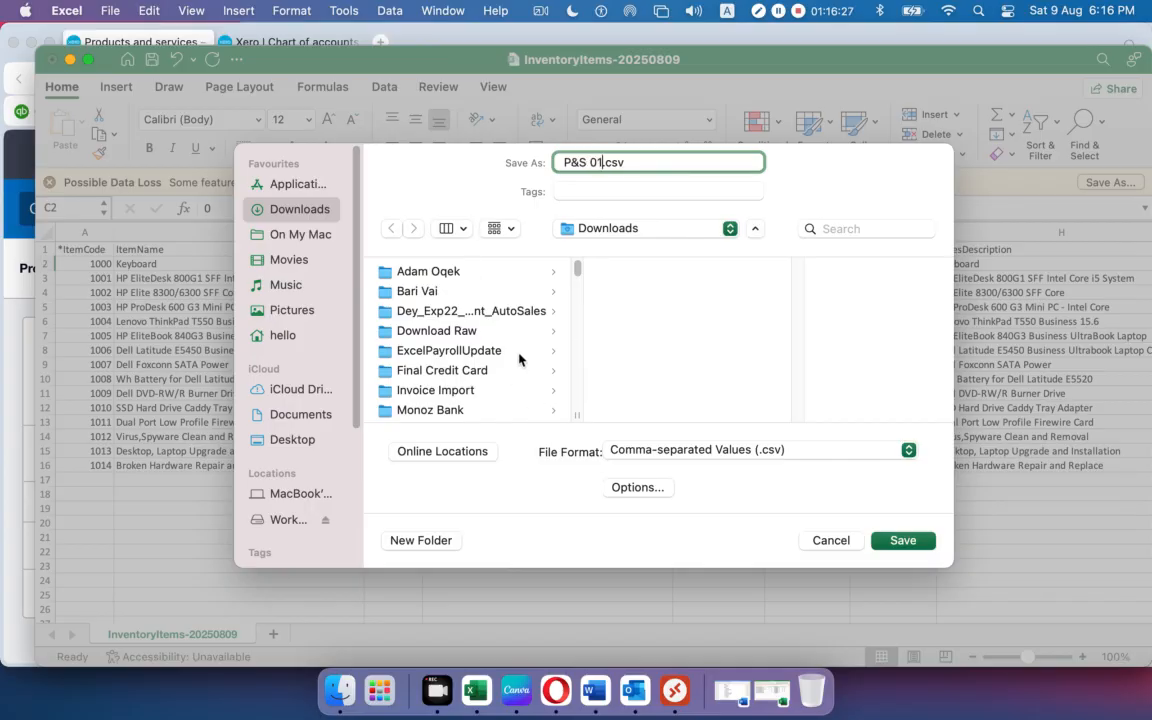
pyautogui.click(294, 440)
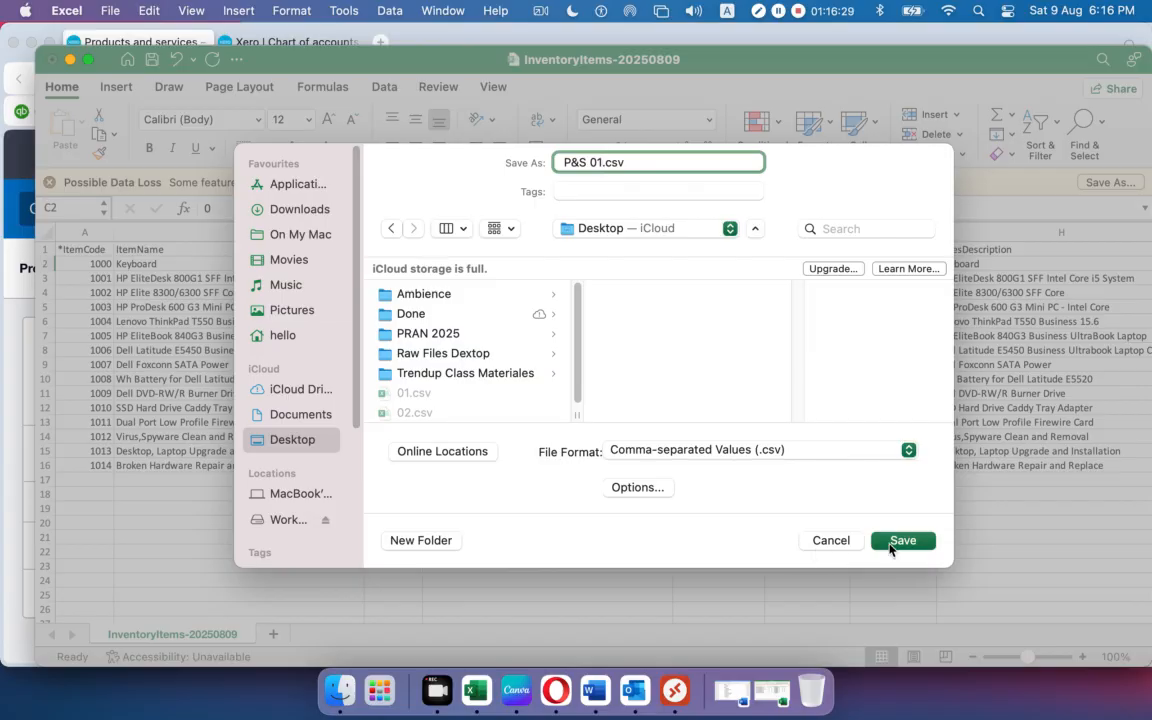
pyautogui.click(892, 545)
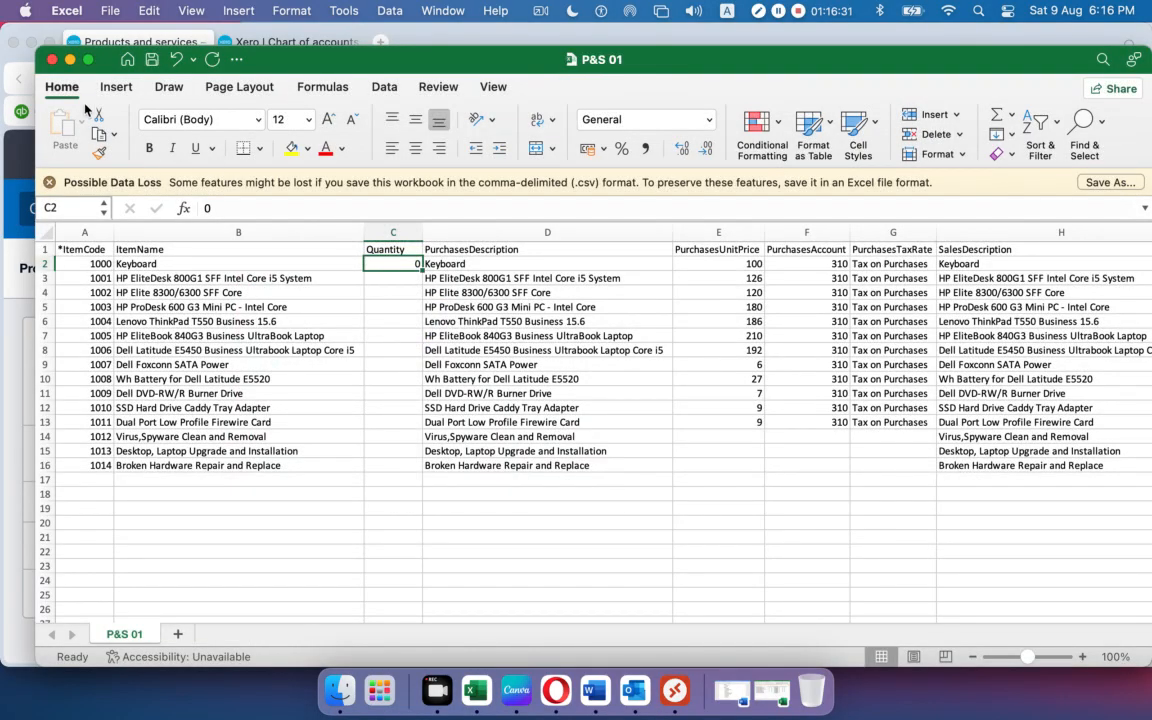
pyautogui.click(52, 66)
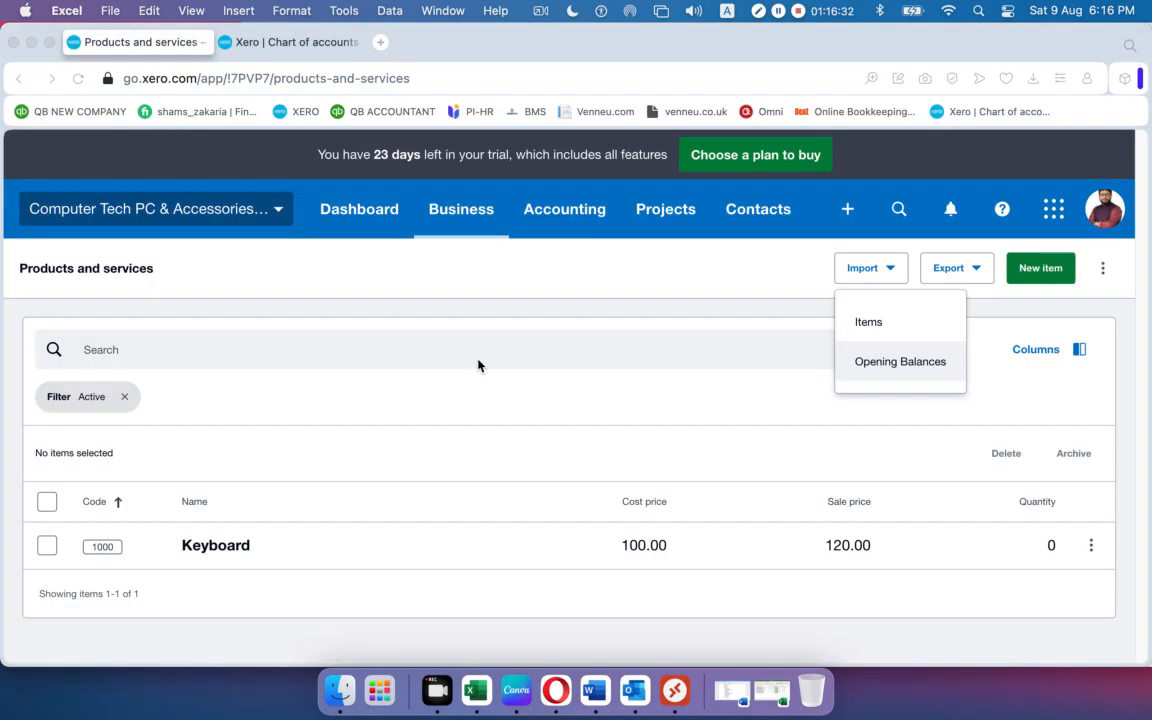
# Go to Import > Items, download the template, and open InventoryItems (6).csv in Excel.
pyautogui.click(568, 363)
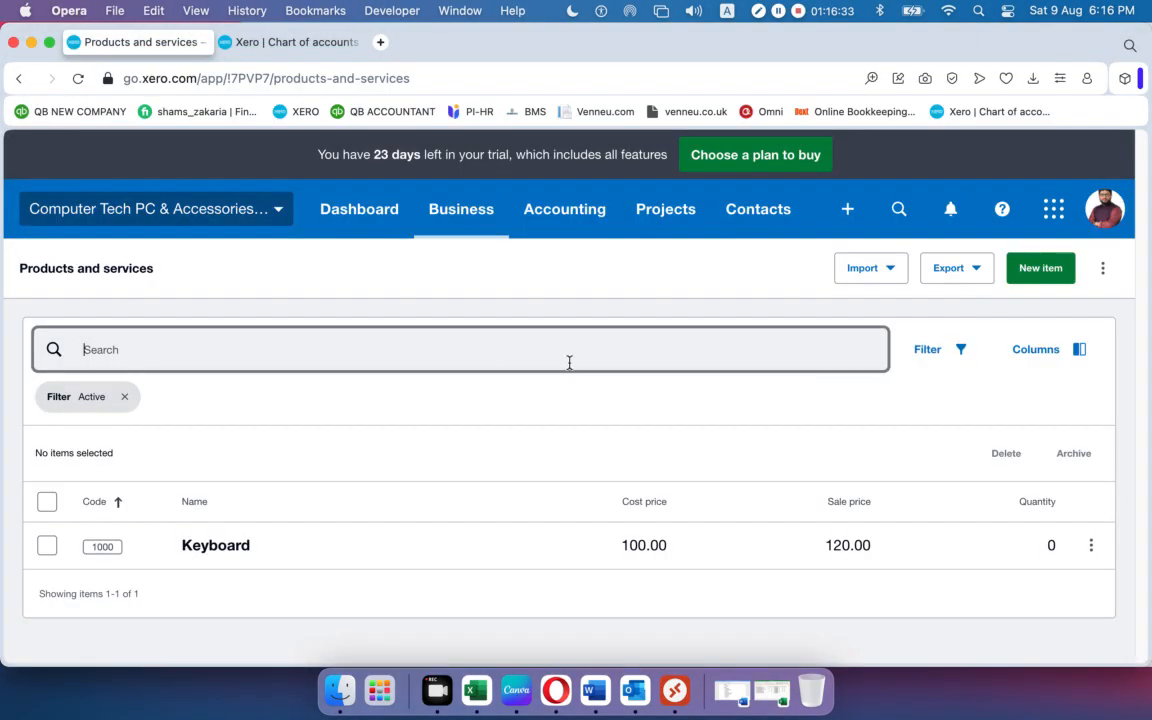
pyautogui.click(889, 271)
pyautogui.click(866, 324)
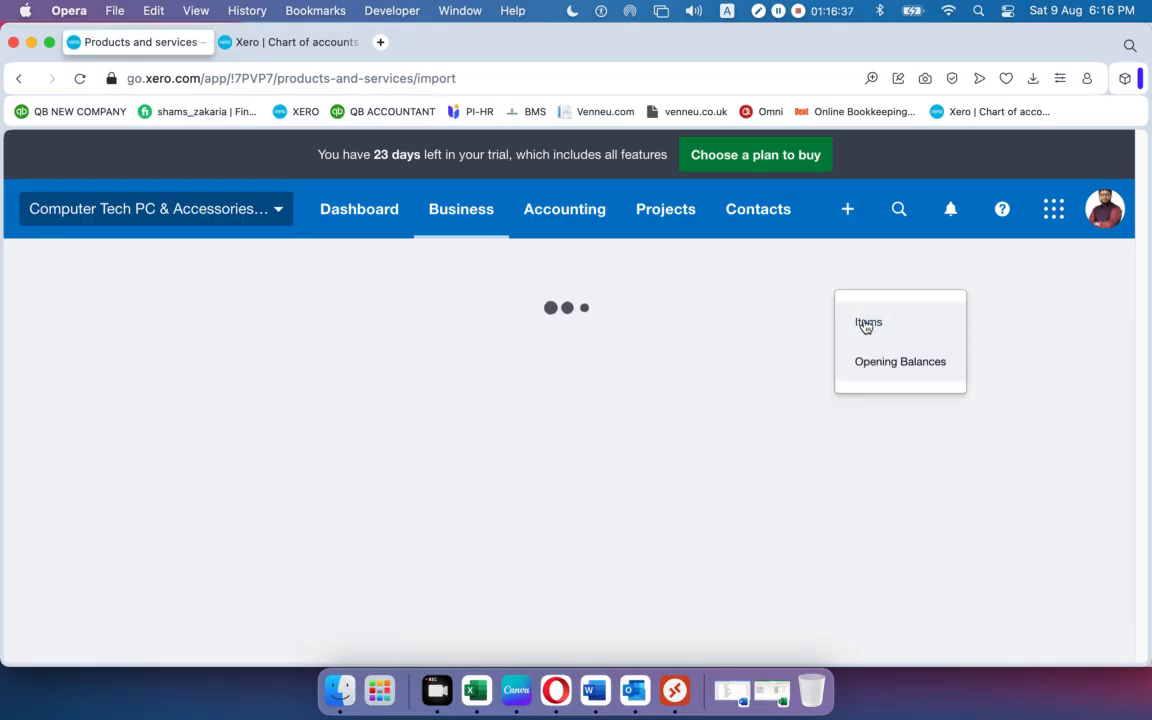
pyautogui.scroll(-5, 533, 400)
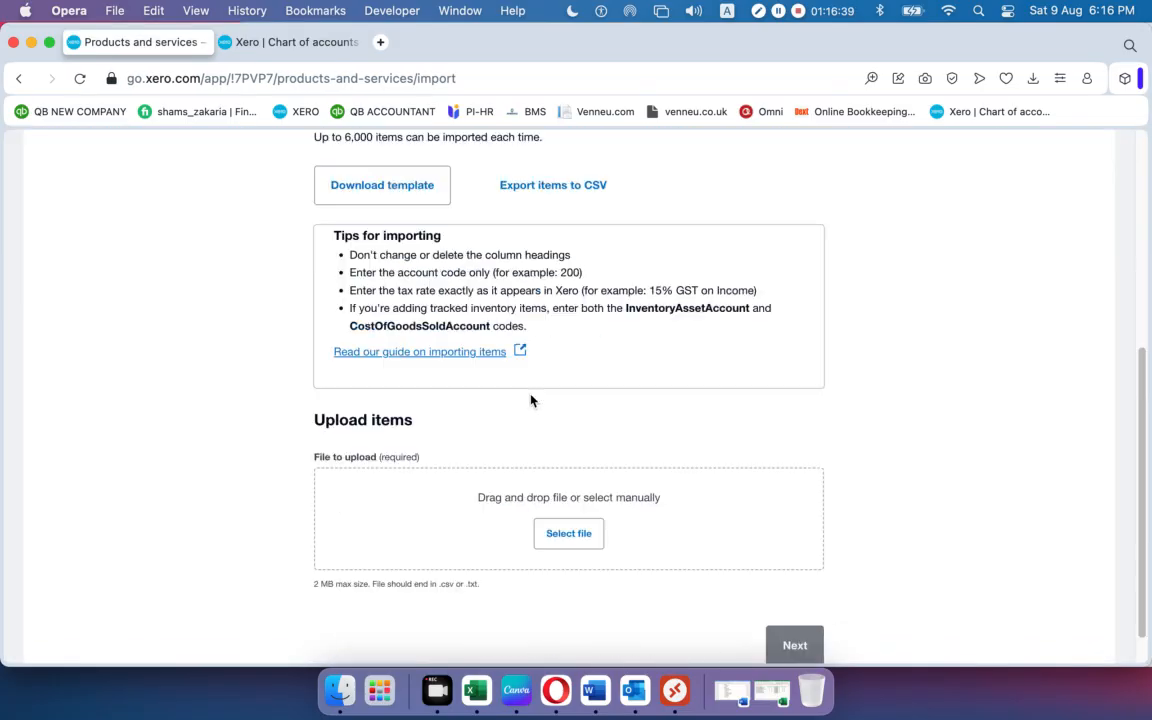
pyautogui.scroll(5, 532, 399)
pyautogui.scroll(-3, 531, 400)
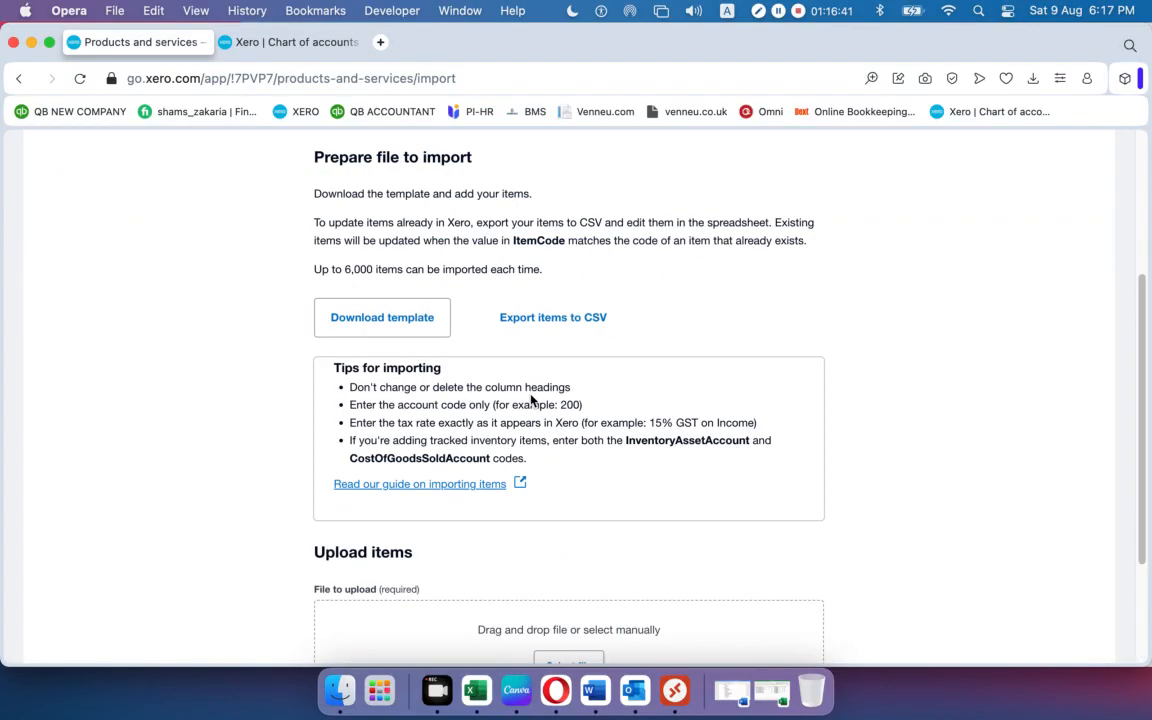
pyautogui.click(378, 320)
pyautogui.click(820, 148)
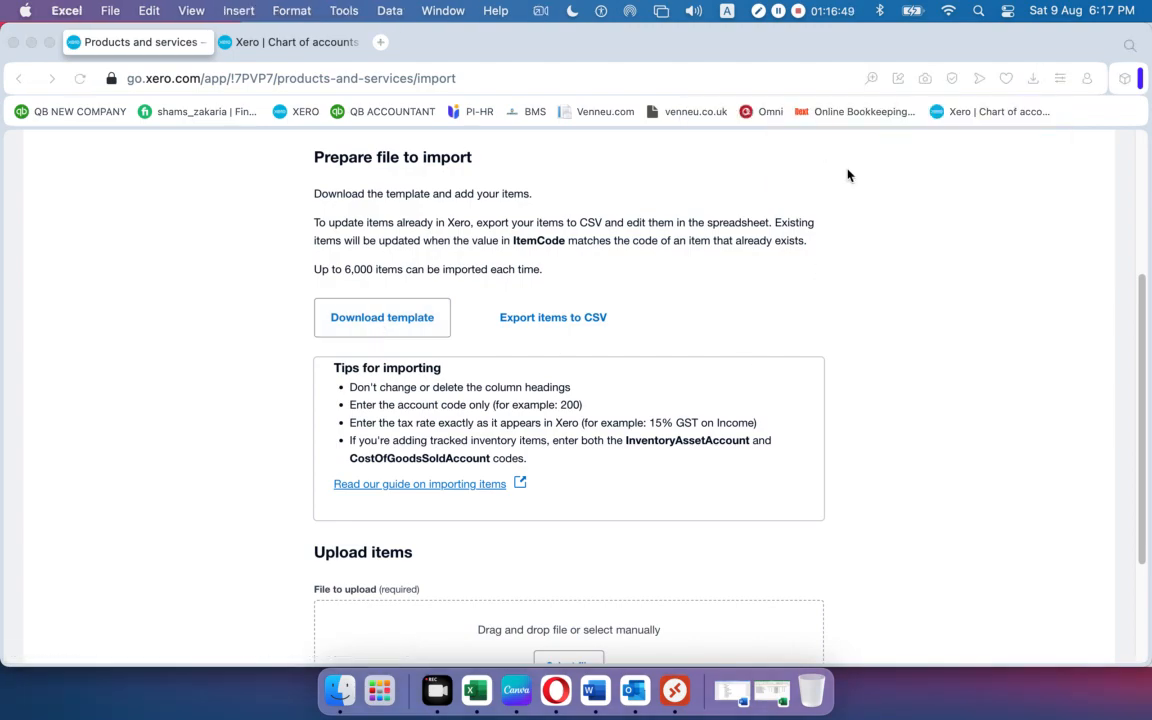
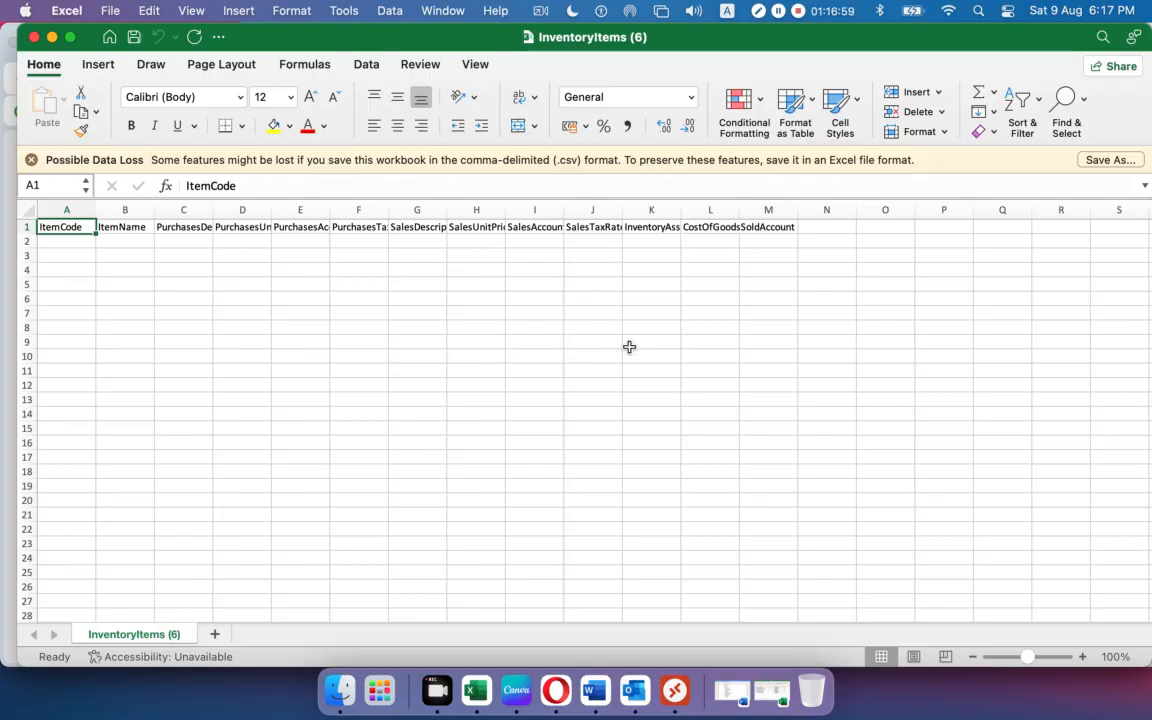
# AutoFit columns B–L of InventoryItems (6).csv so every heading shows fully, then close it.
pyautogui.moveTo(681, 209); pyautogui.dragTo(729, 209)
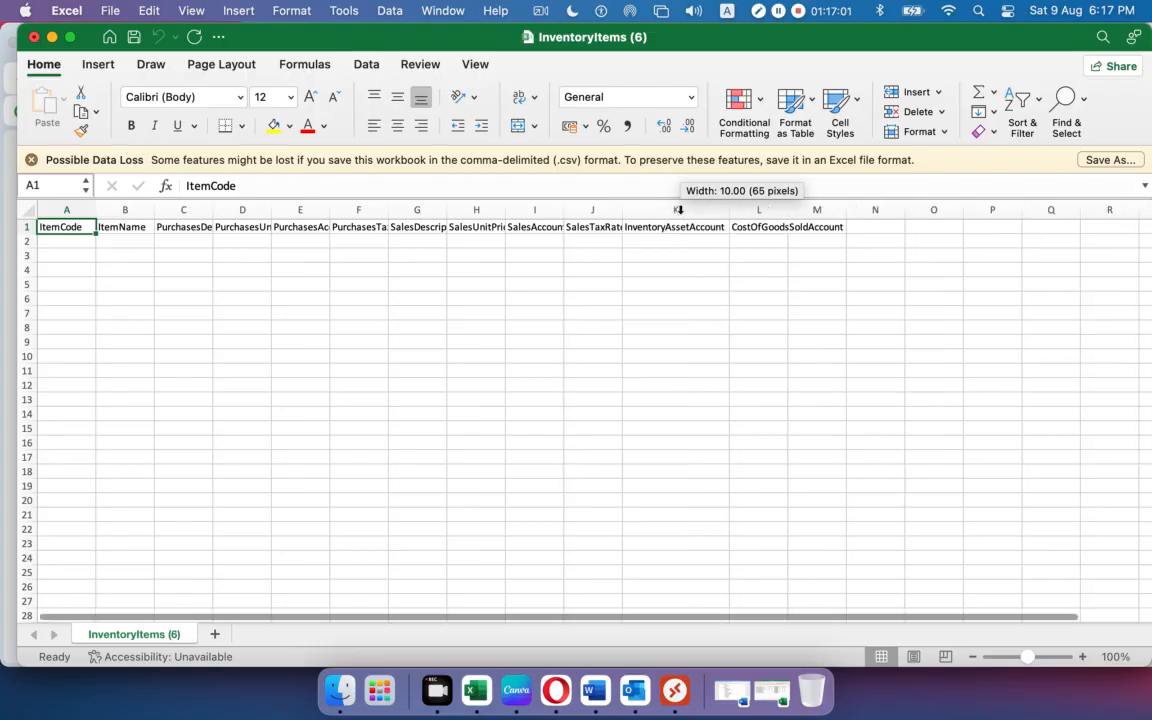
pyautogui.doubleClick(787, 212)
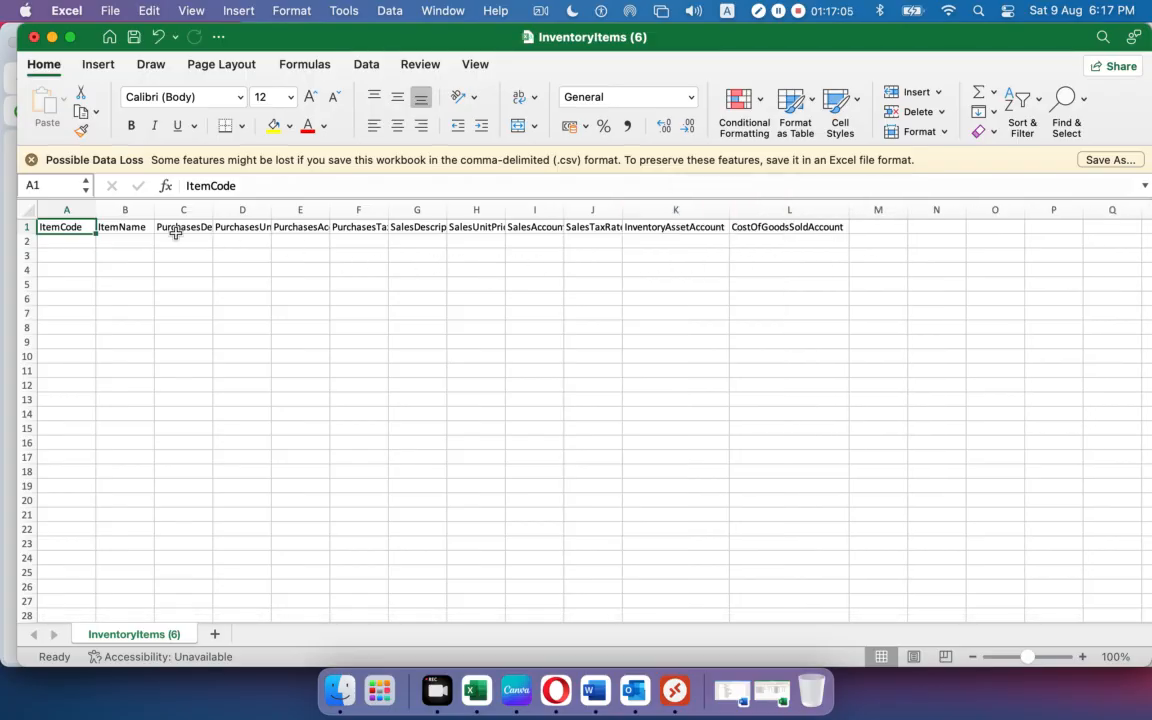
pyautogui.doubleClick(154, 211)
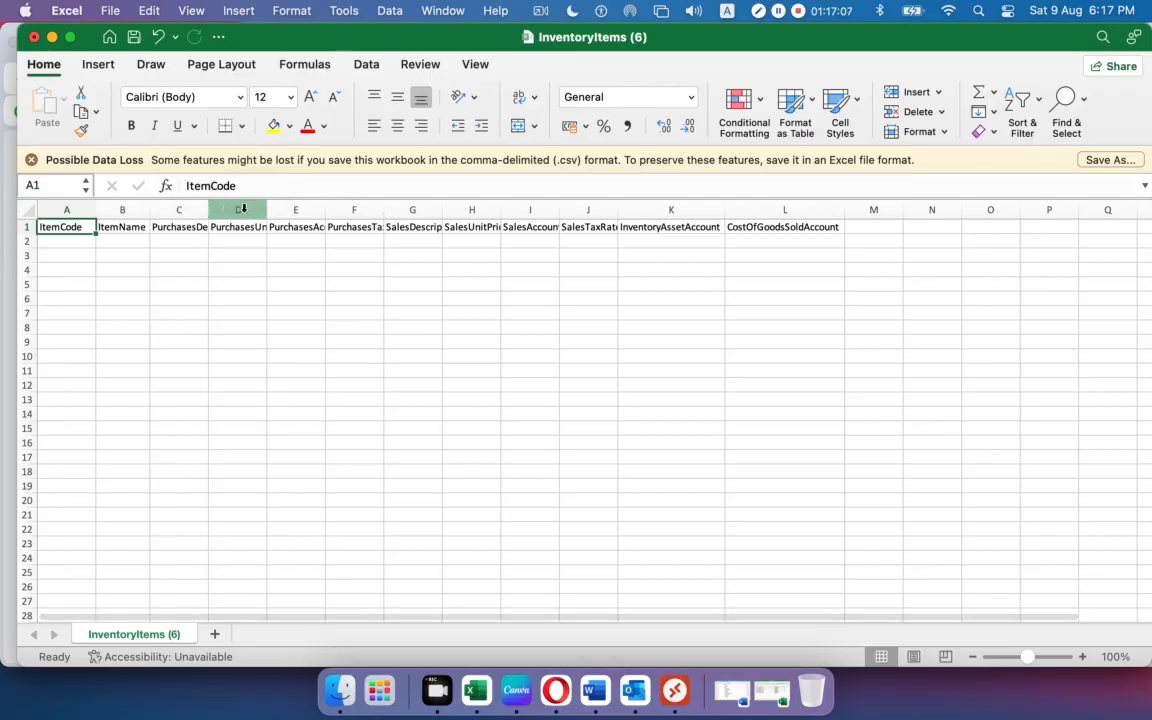
pyautogui.doubleClick(207, 211)
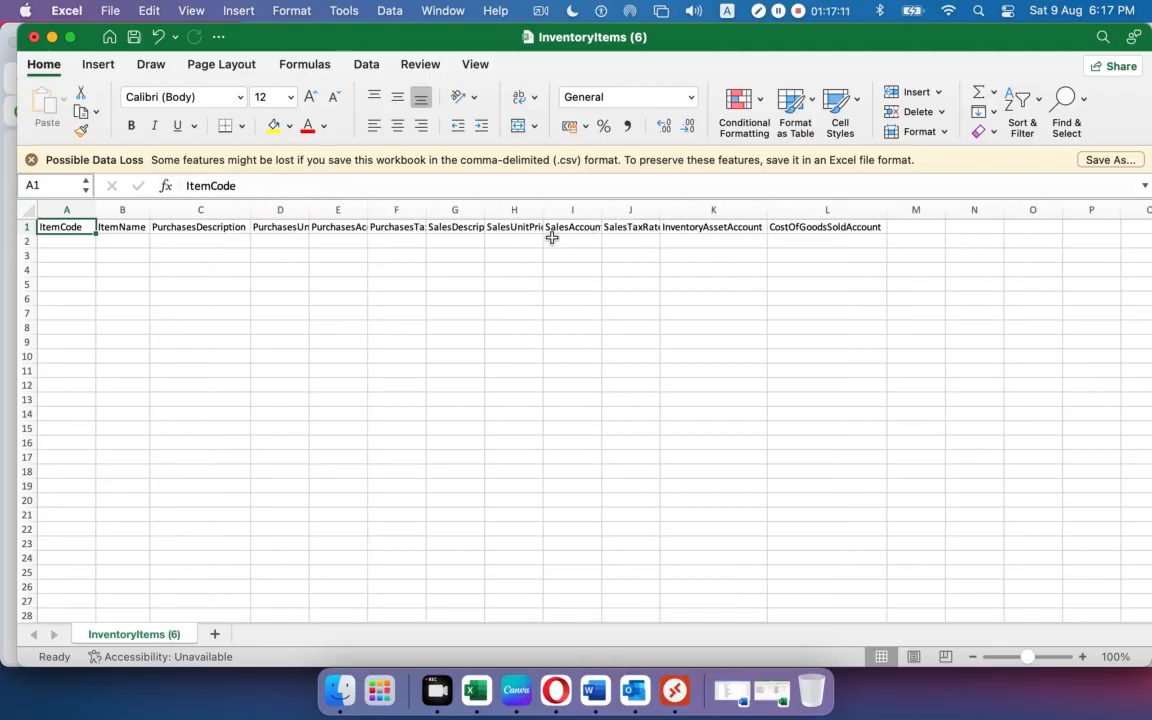
pyautogui.doubleClick(310, 207)
pyautogui.click(303, 207)
pyautogui.moveTo(303, 207); pyautogui.dragTo(795, 208)
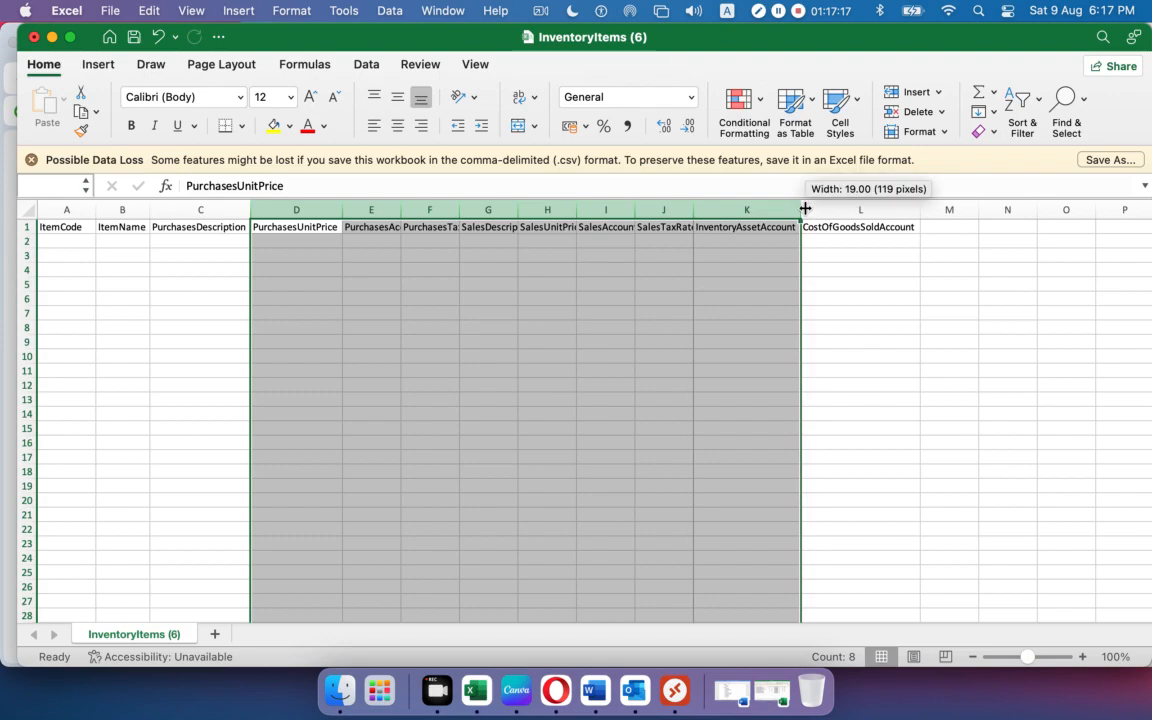
pyautogui.doubleClick(805, 208)
pyautogui.click(735, 338)
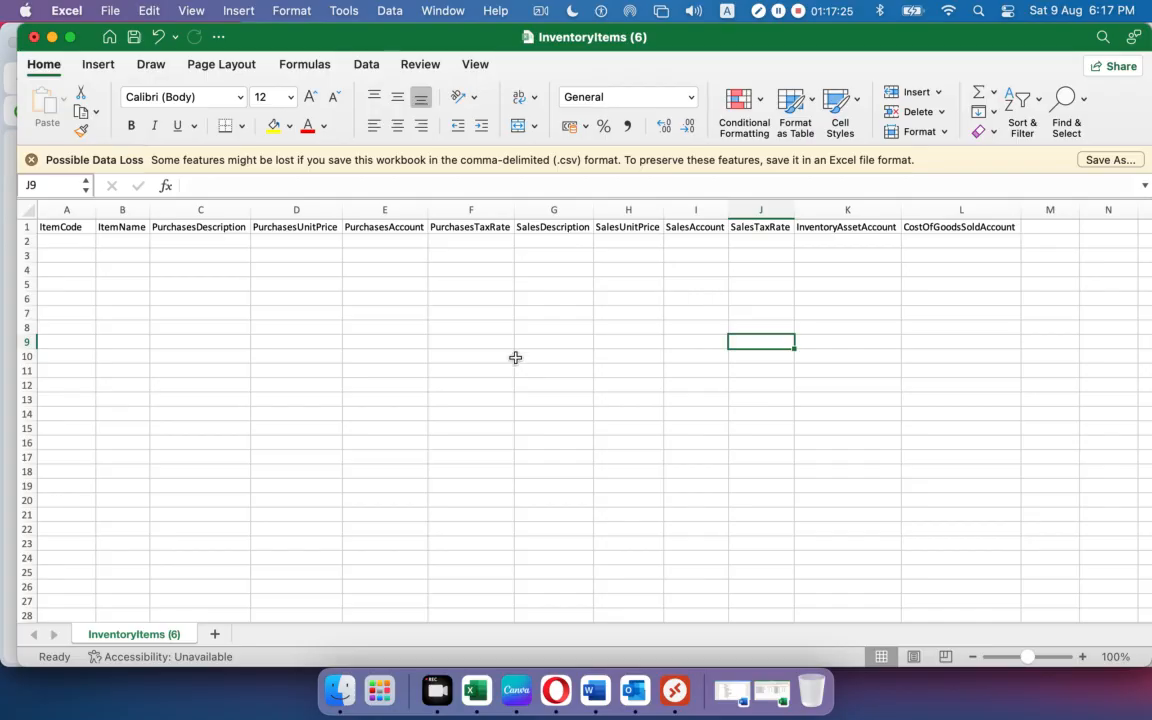
pyautogui.scroll(-1, 515, 358)
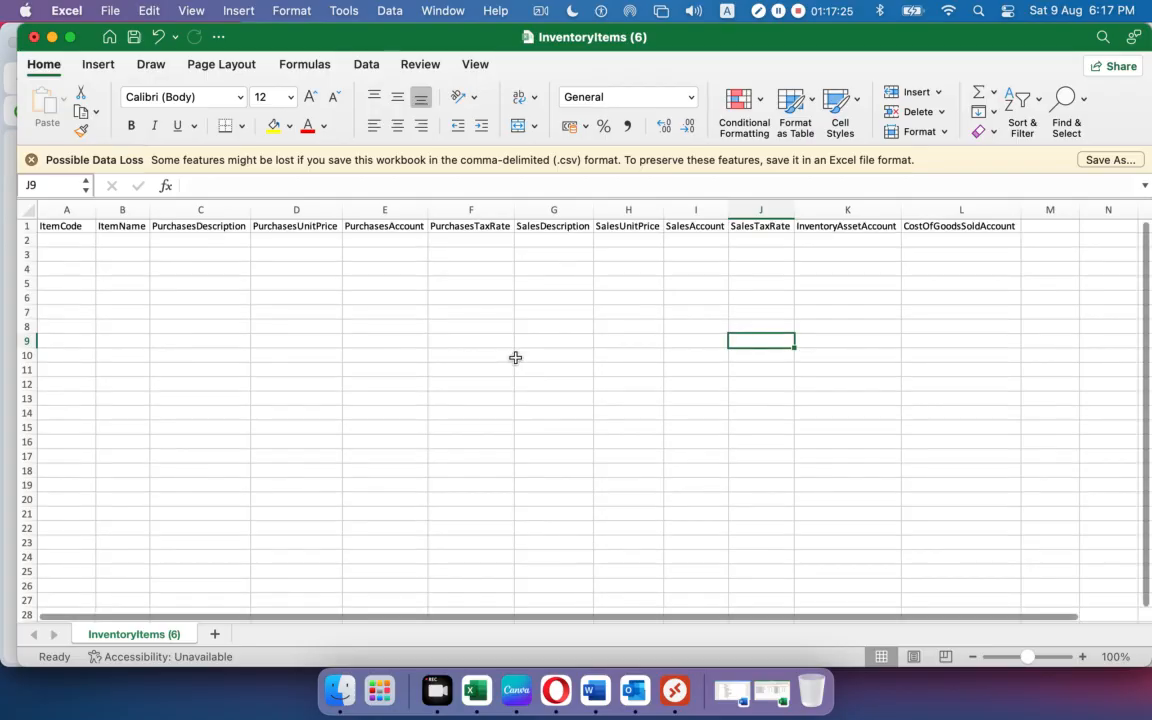
pyautogui.click(34, 37)
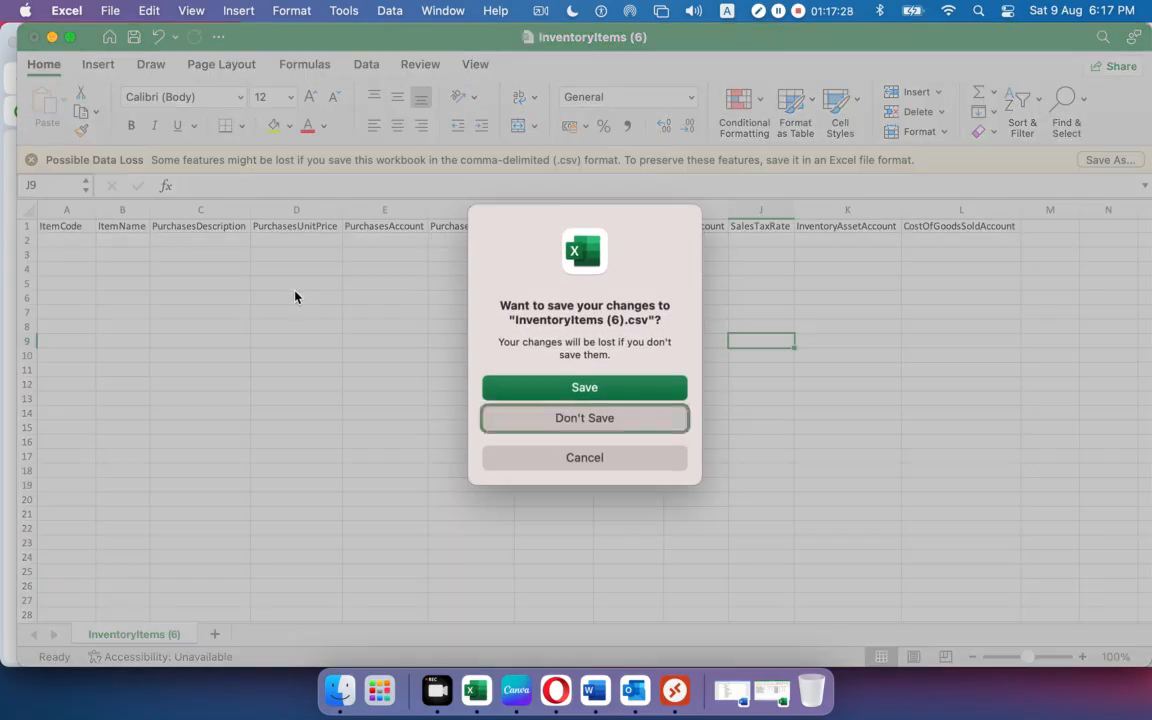
# Discard the template's changes and upload P&S 01.csv to Xero's item import.
pyautogui.click(560, 417)
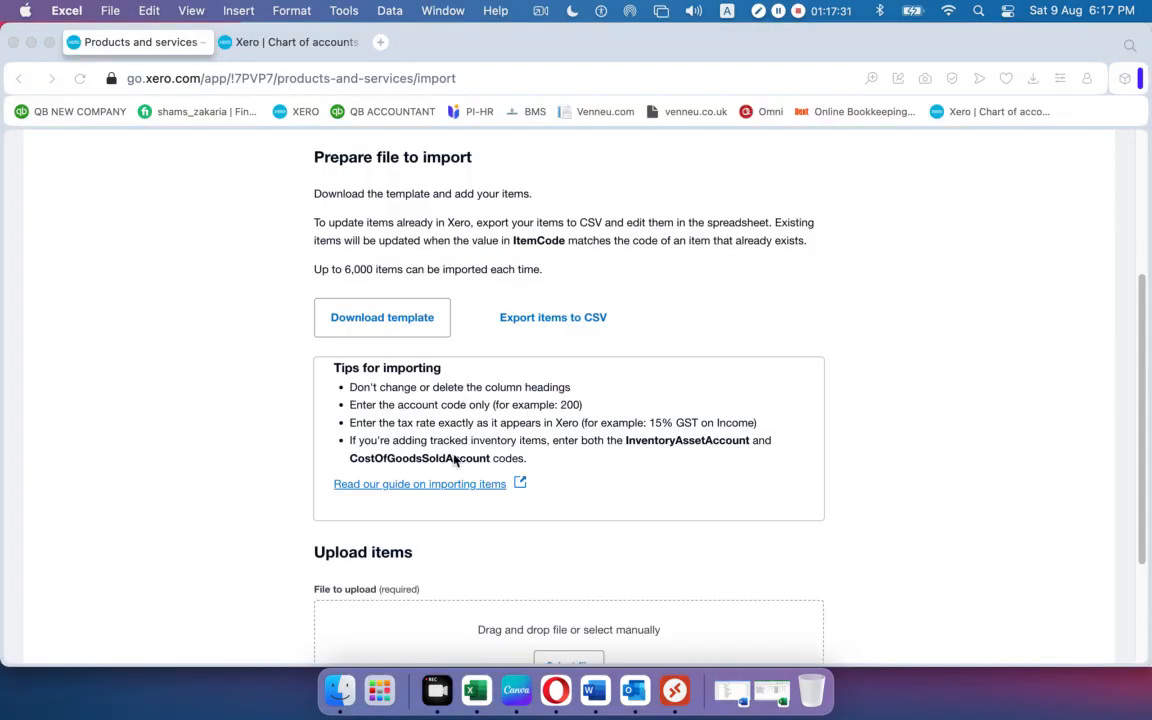
pyautogui.scroll(-3, 457, 403)
pyautogui.click(571, 499)
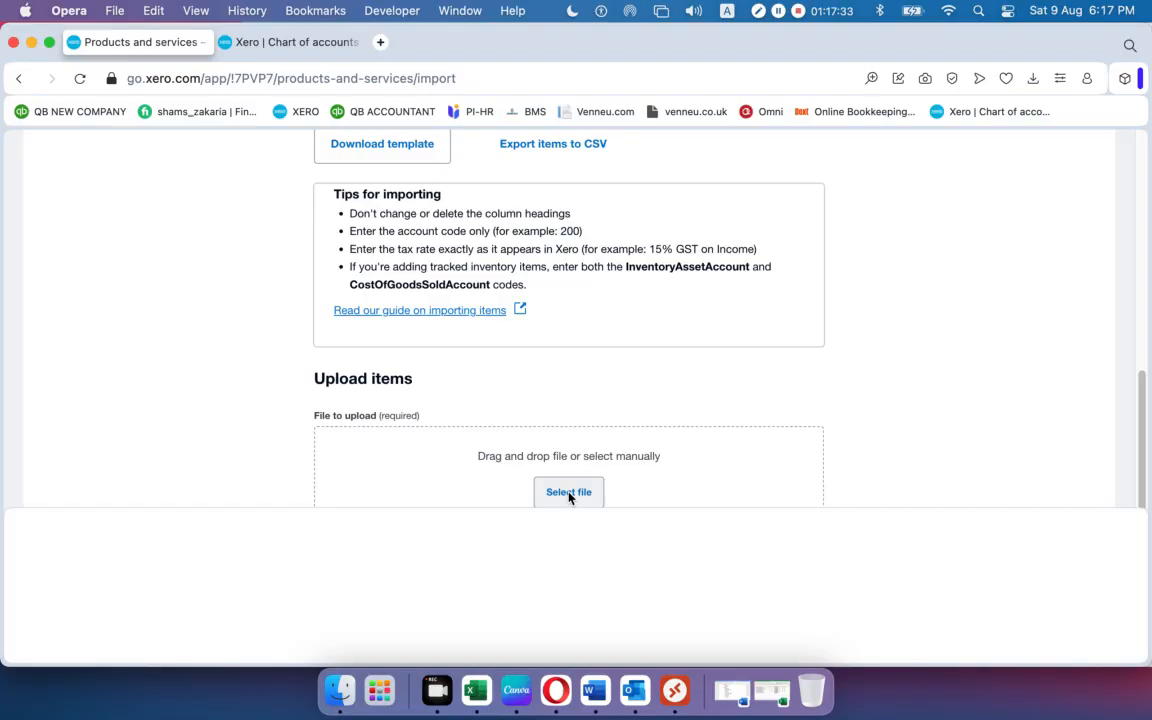
pyautogui.click(1097, 601)
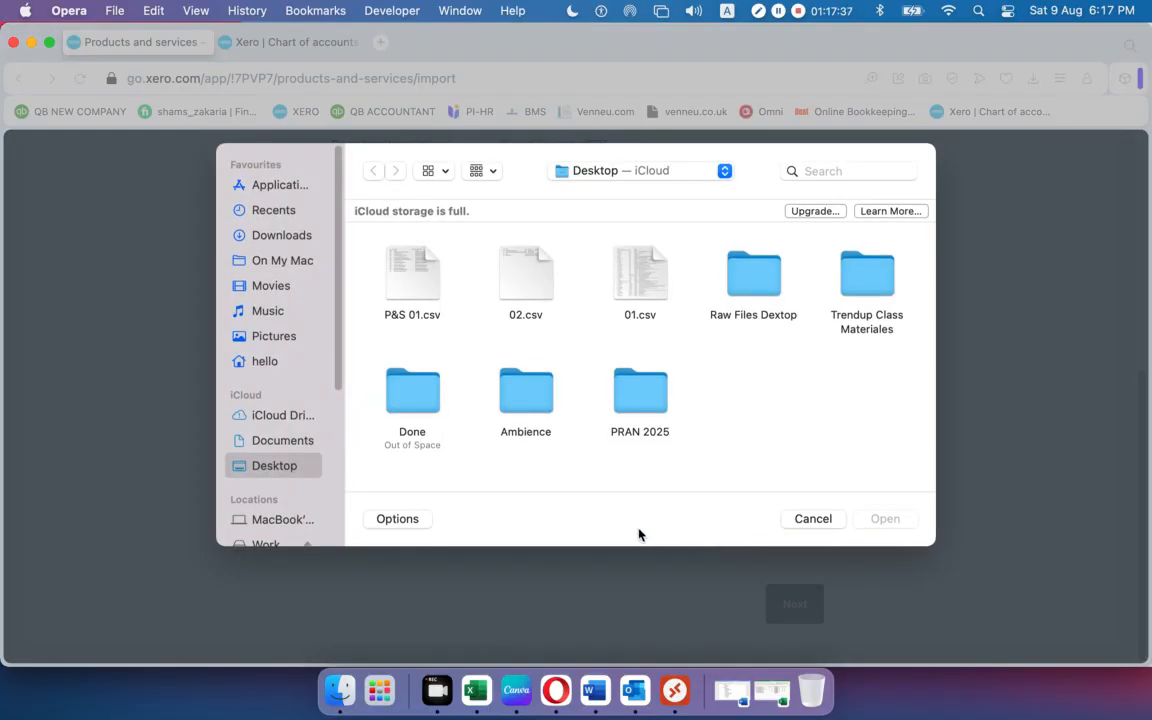
pyautogui.click(413, 278)
pyautogui.click(872, 518)
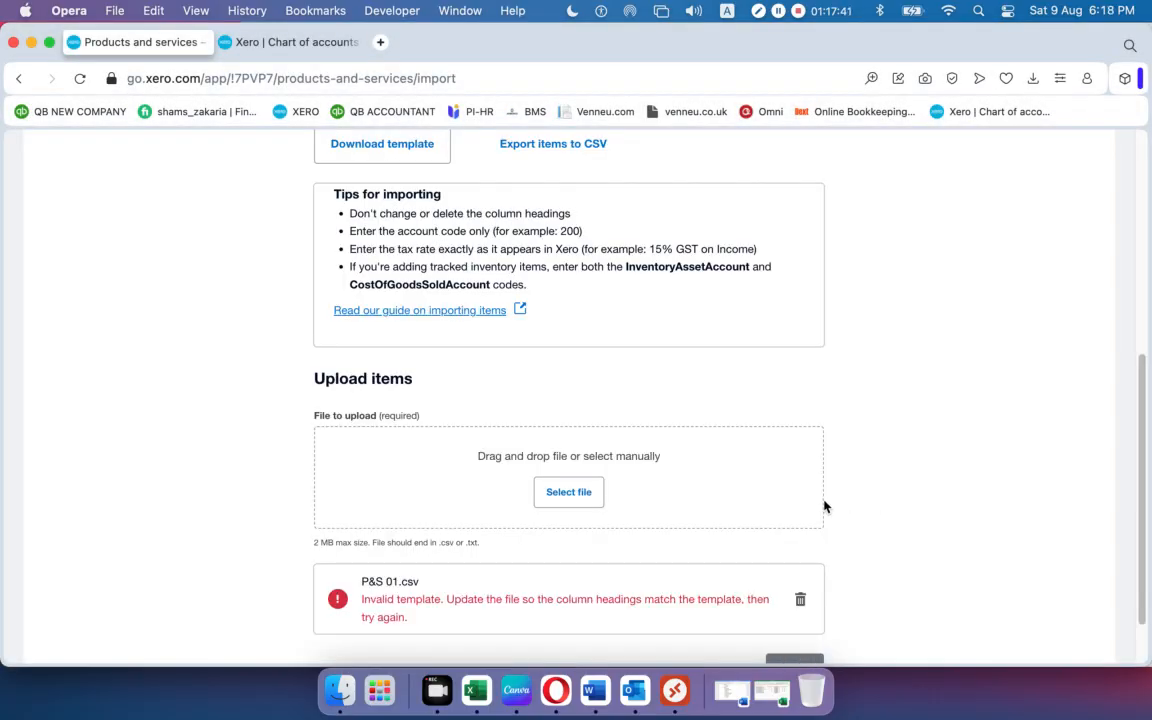
# Delete the rejected P&S 01.csv upload and open a freshly downloaded InventoryItems (7).csv template.
pyautogui.scroll(-2, 686, 481)
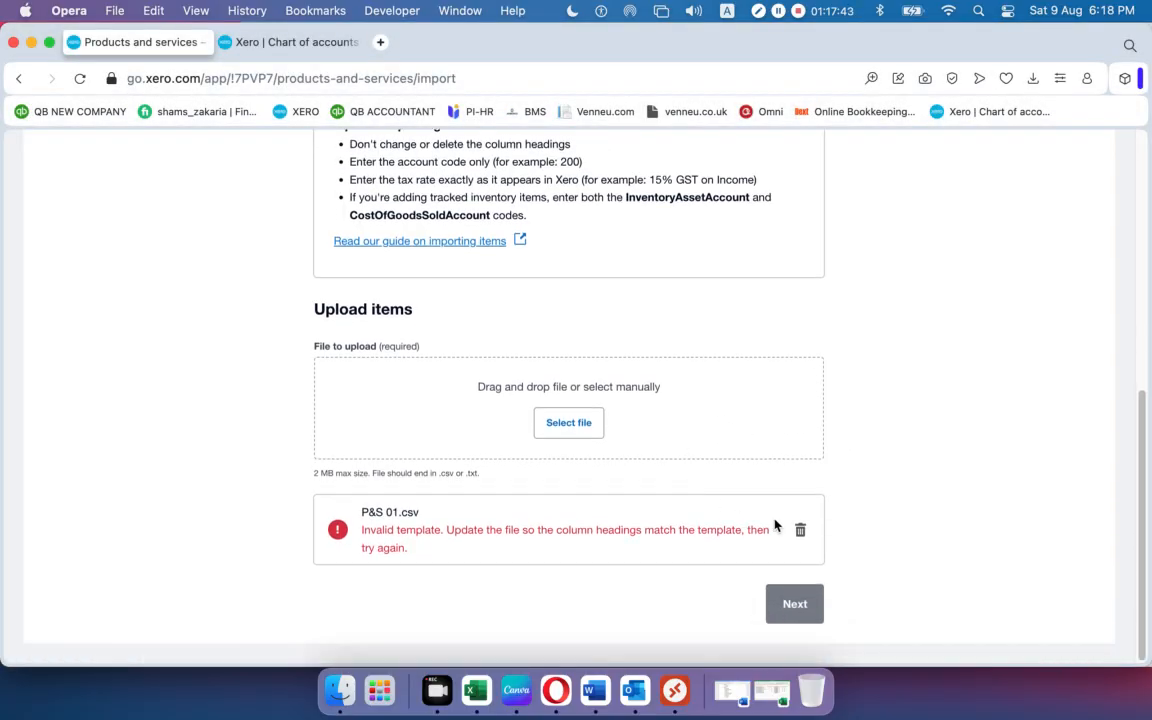
pyautogui.click(800, 529)
pyautogui.scroll(5, 700, 498)
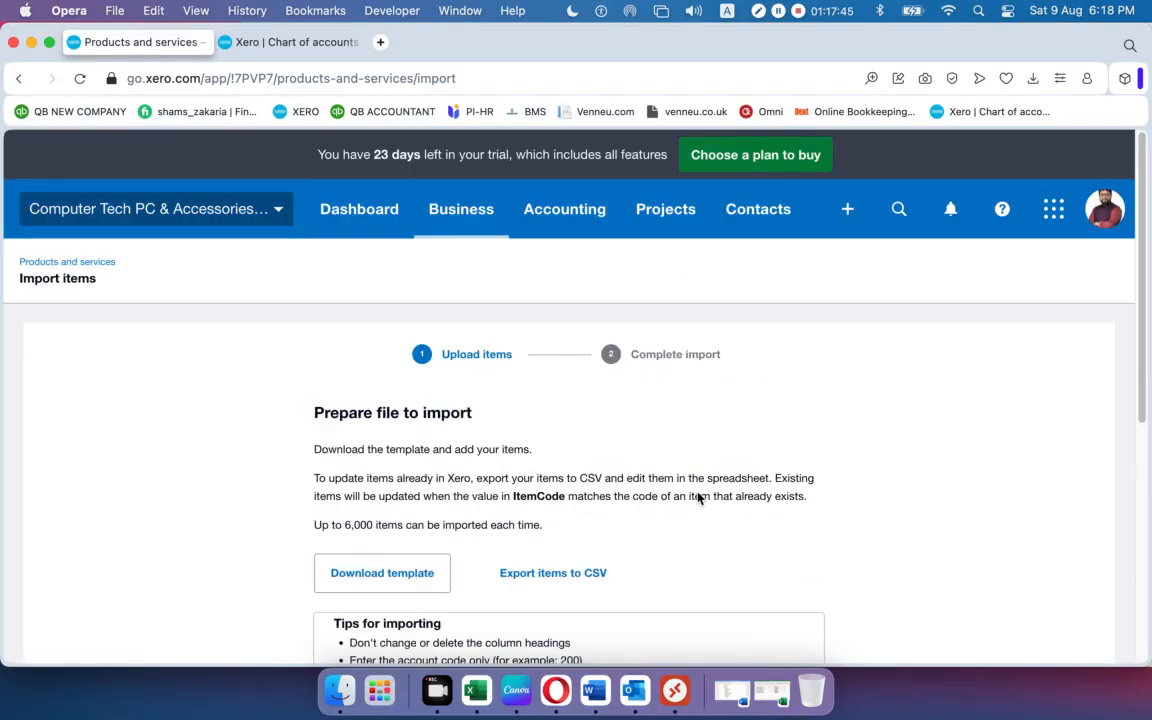
pyautogui.click(388, 562)
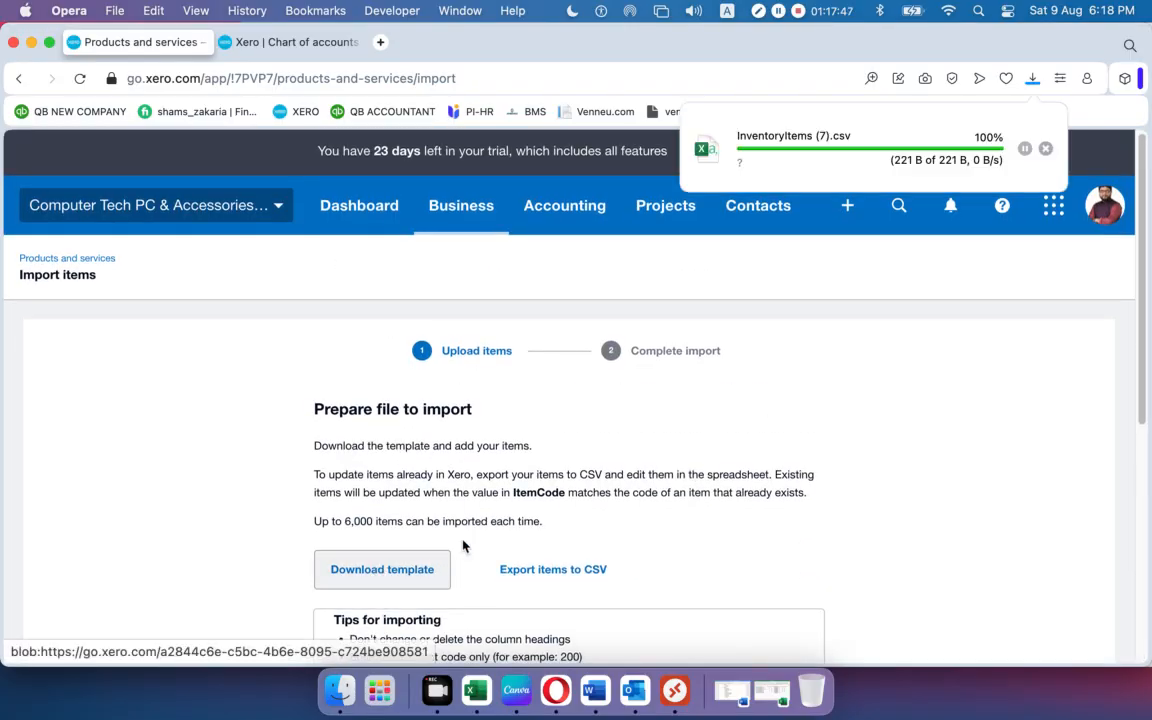
pyautogui.click(848, 141)
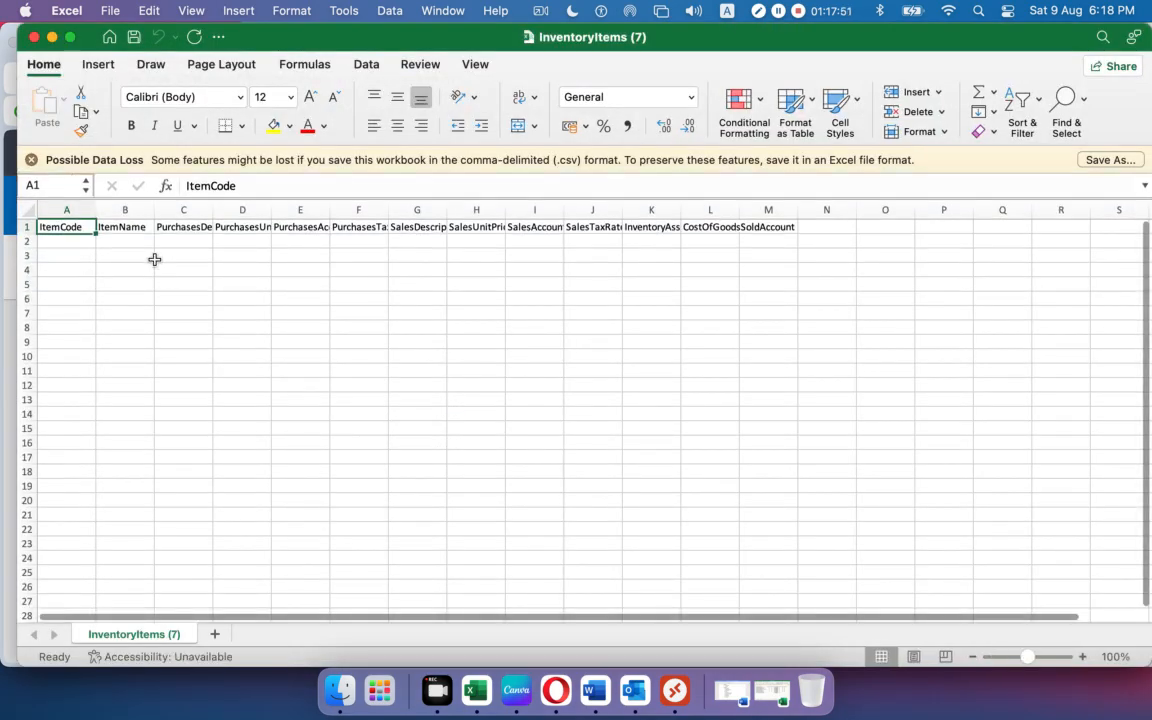
# AutoFit columns A–M of InventoryItems (7) to their headings.
pyautogui.moveTo(66, 209); pyautogui.dragTo(775, 204)
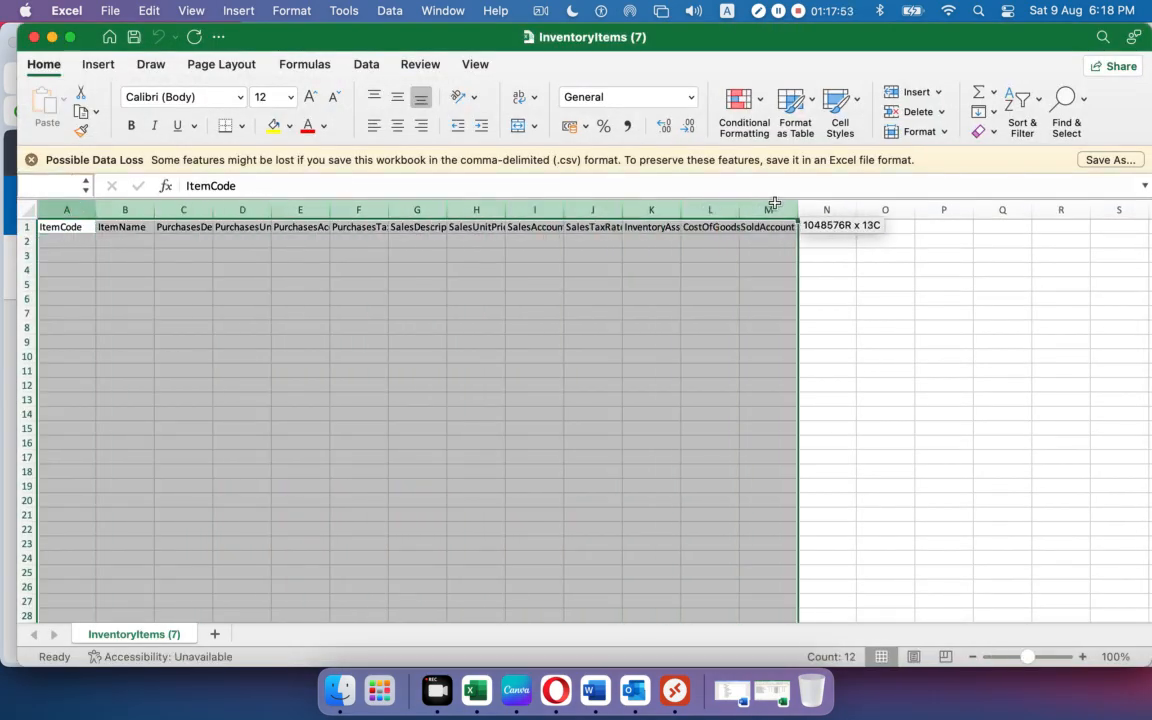
pyautogui.doubleClick(798, 209)
pyautogui.click(597, 328)
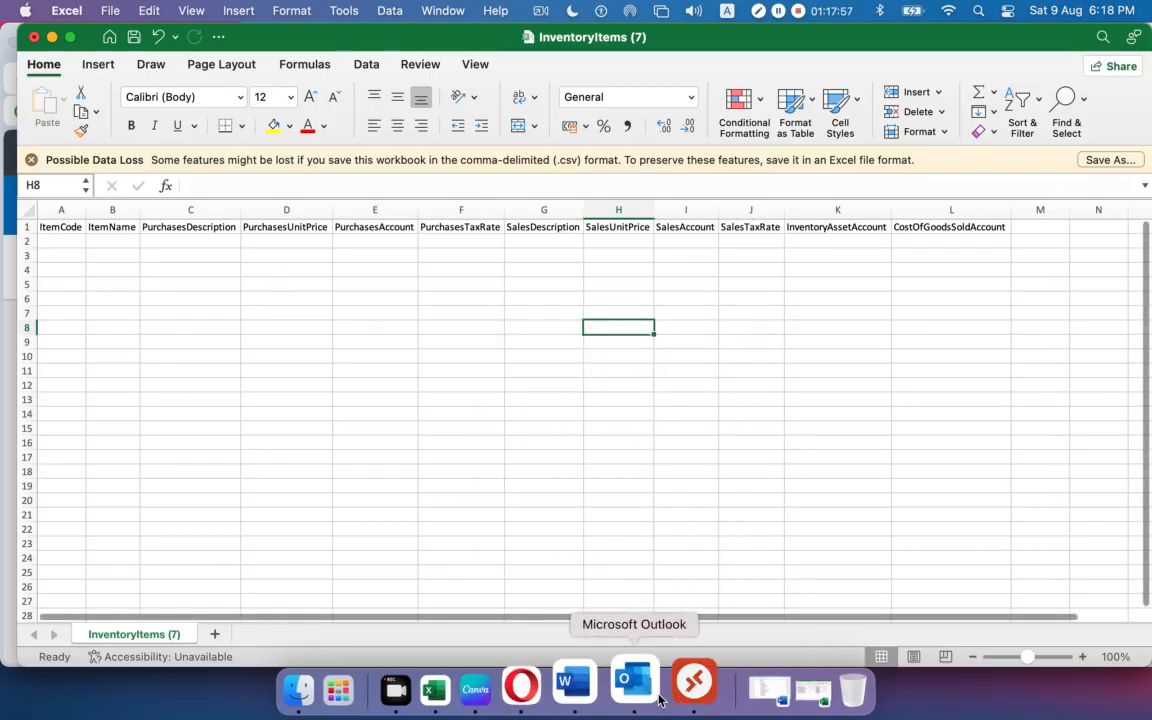
# Copy item codes 1001–1014 from Product & Service A2:A15 into the template's ItemCode column at A3.
pyautogui.click(766, 692)
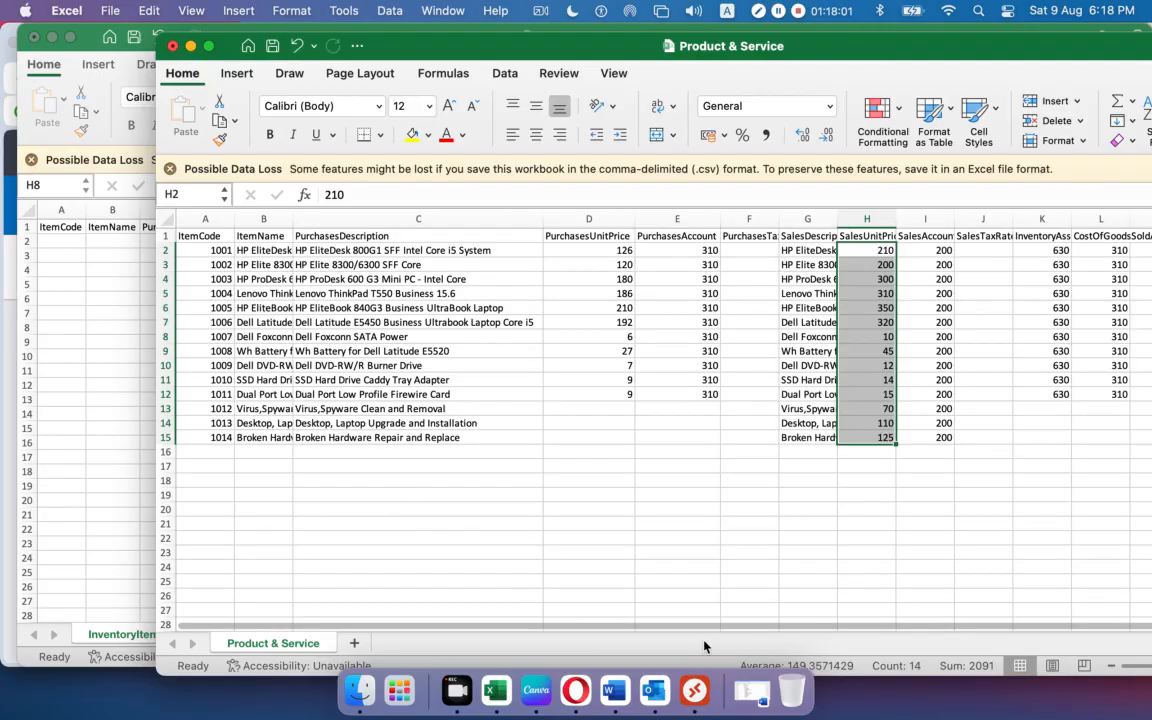
pyautogui.moveTo(661, 627); pyautogui.dragTo(495, 624)
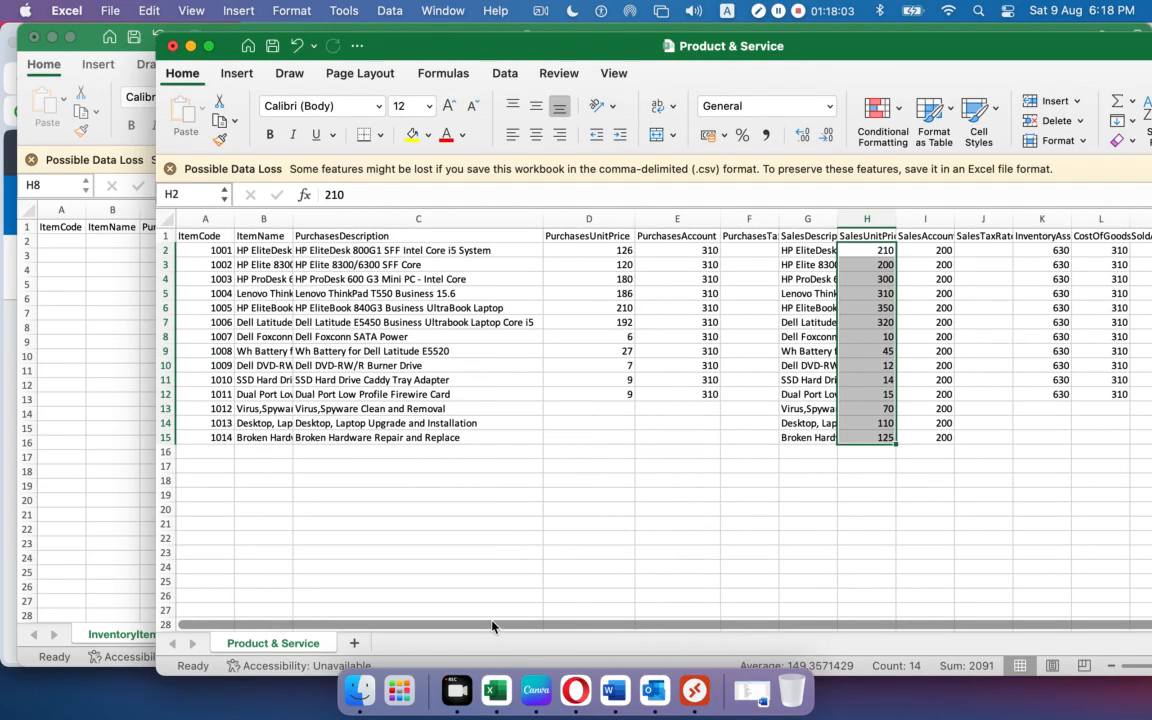
pyautogui.moveTo(204, 249); pyautogui.dragTo(208, 434)
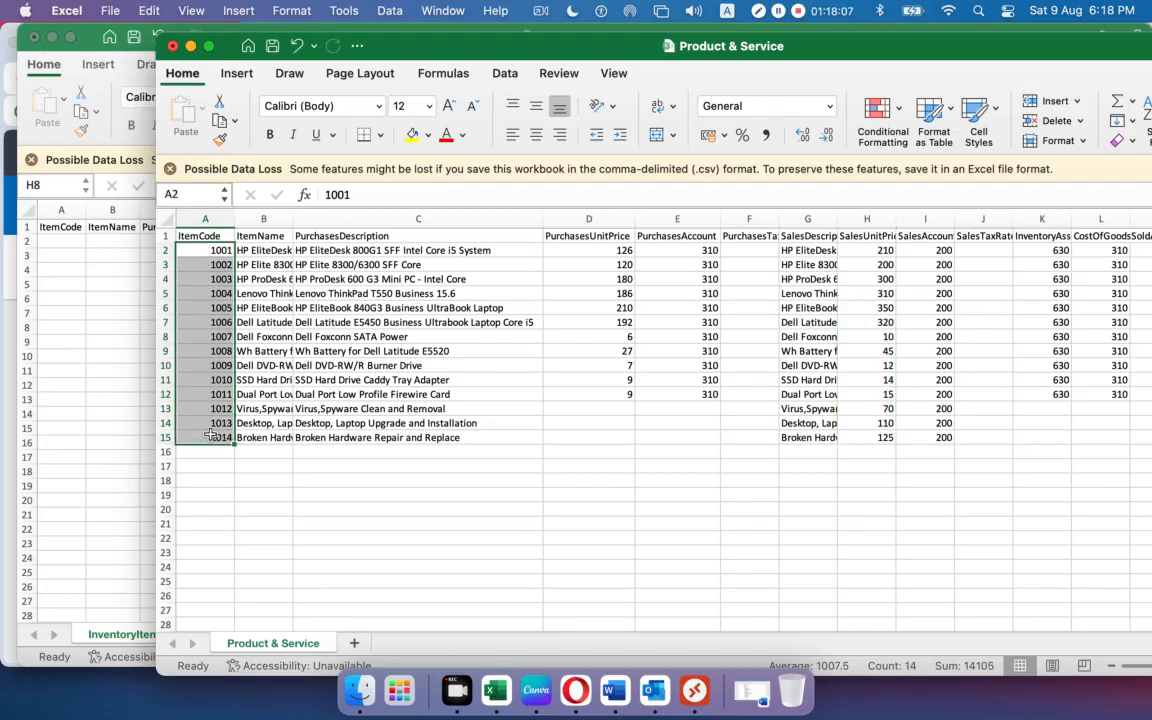
pyautogui.press('super+c')
pyautogui.click(85, 355)
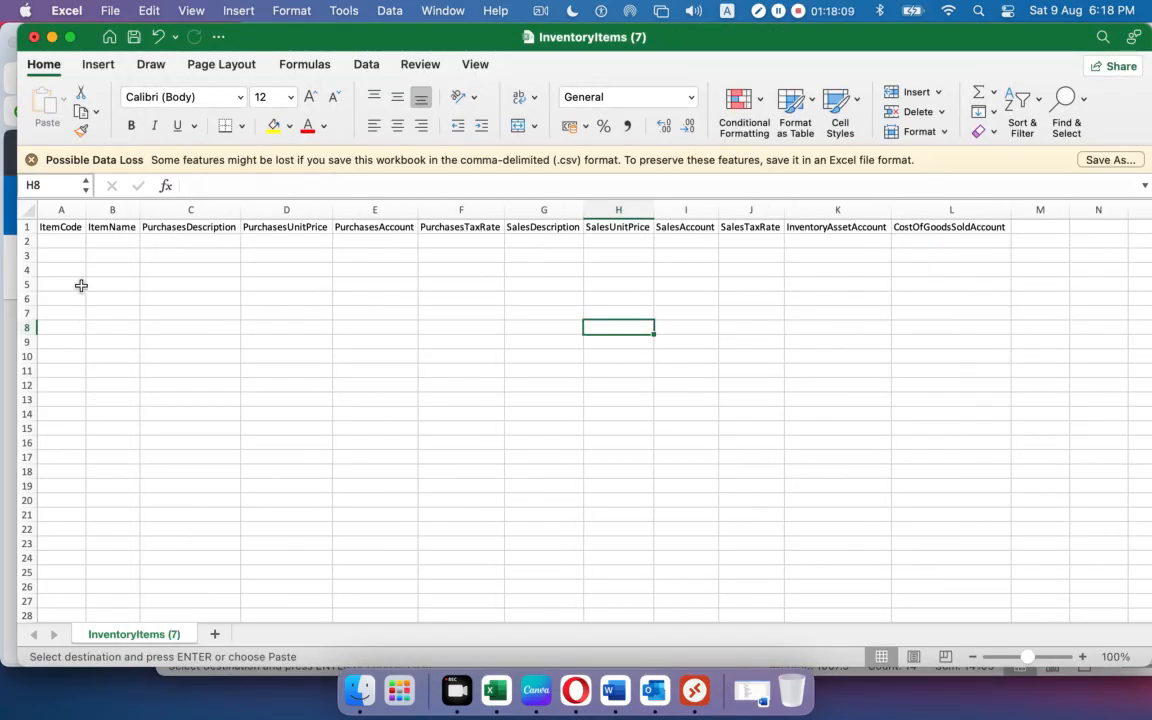
pyautogui.click(68, 255)
pyautogui.press('super+v')
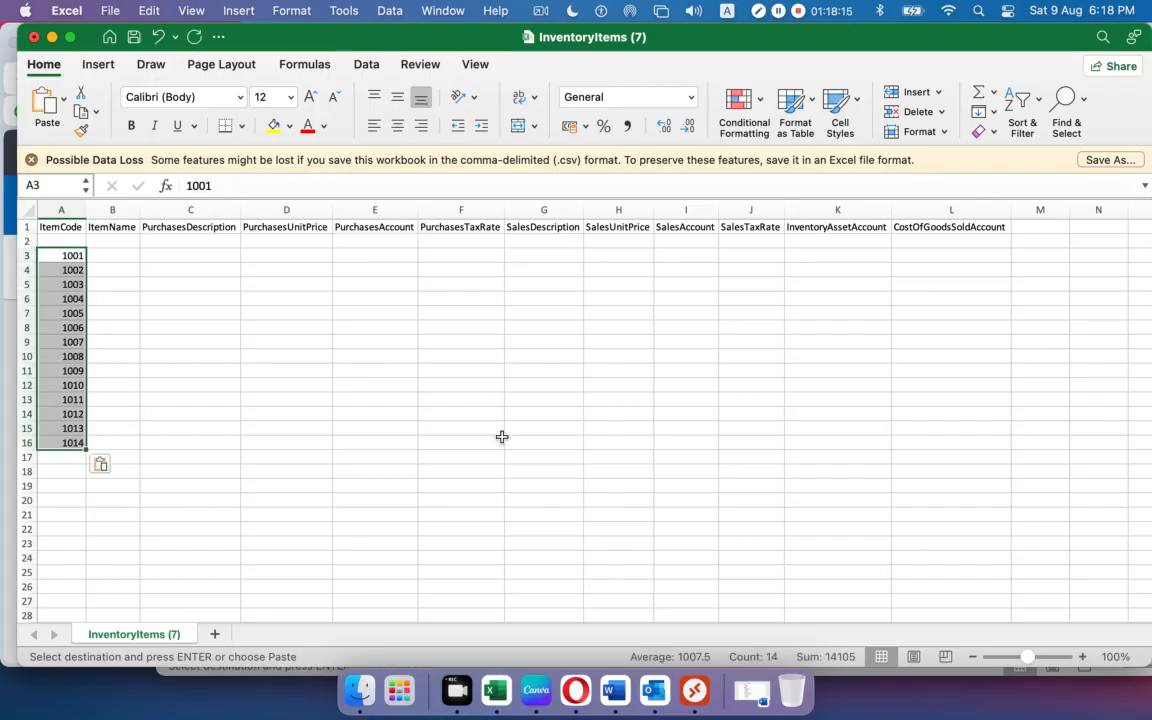
pyautogui.press('super+Tab')
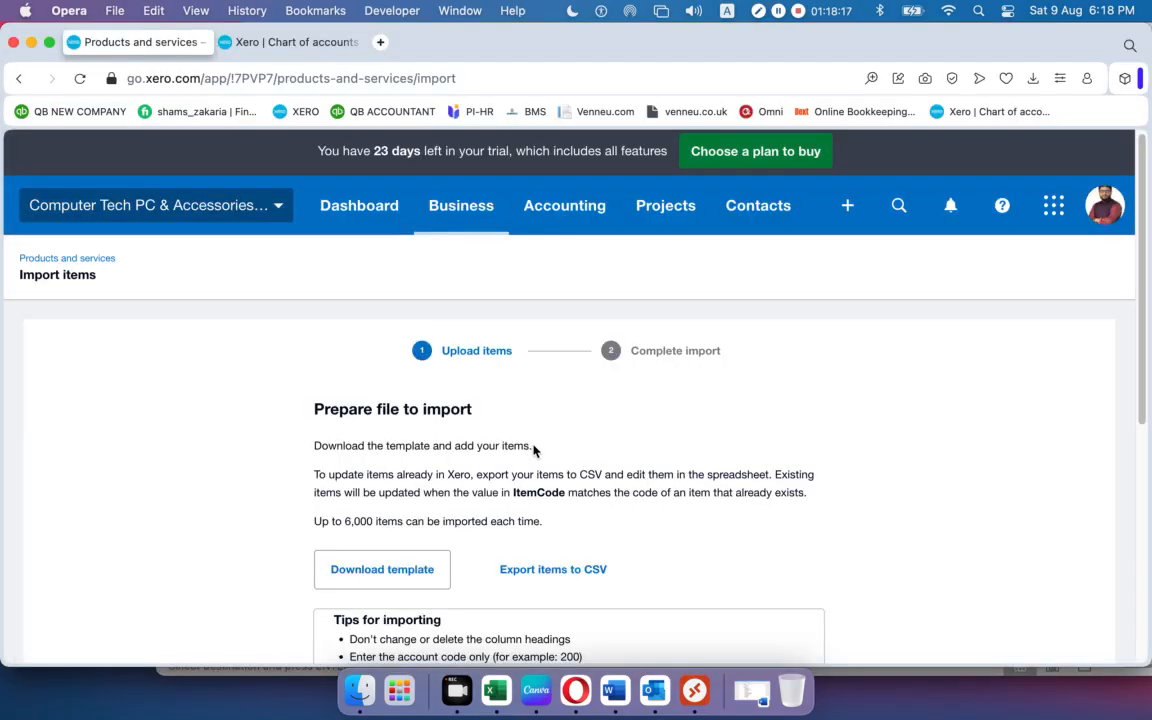
pyautogui.press('super+Tab')
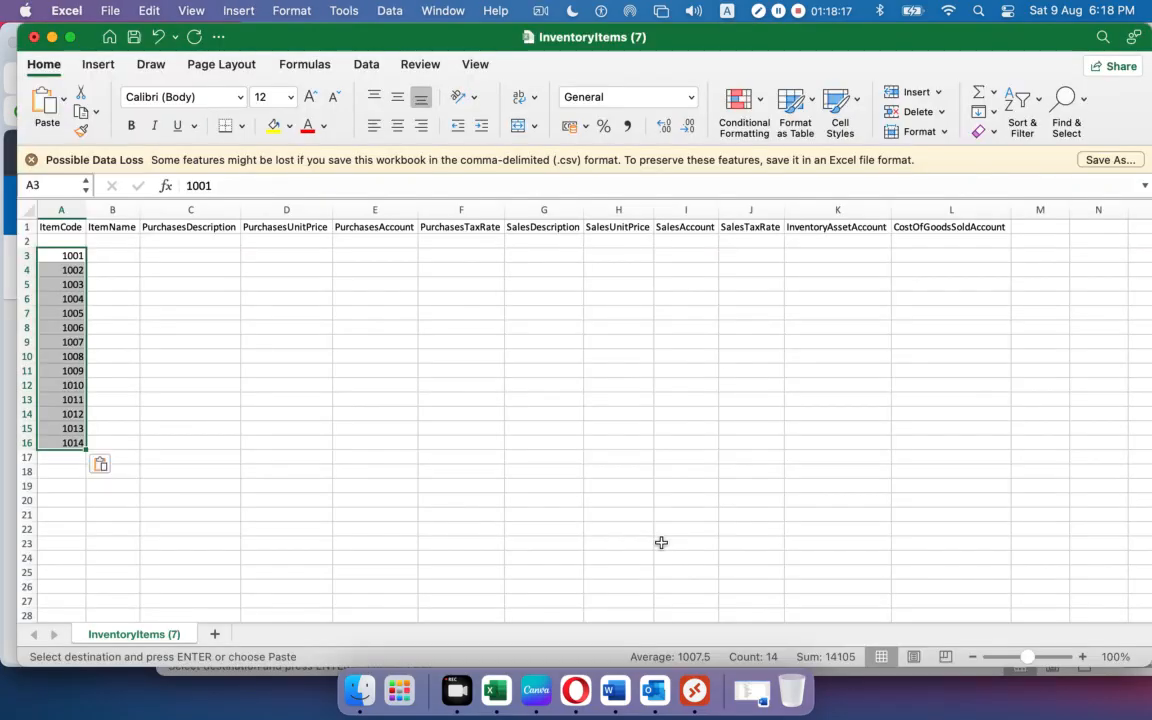
# Paste item names and purchase descriptions from Product & Service B2:C15 into the template at B2.
pyautogui.doubleClick(305, 42)
pyautogui.click(423, 68)
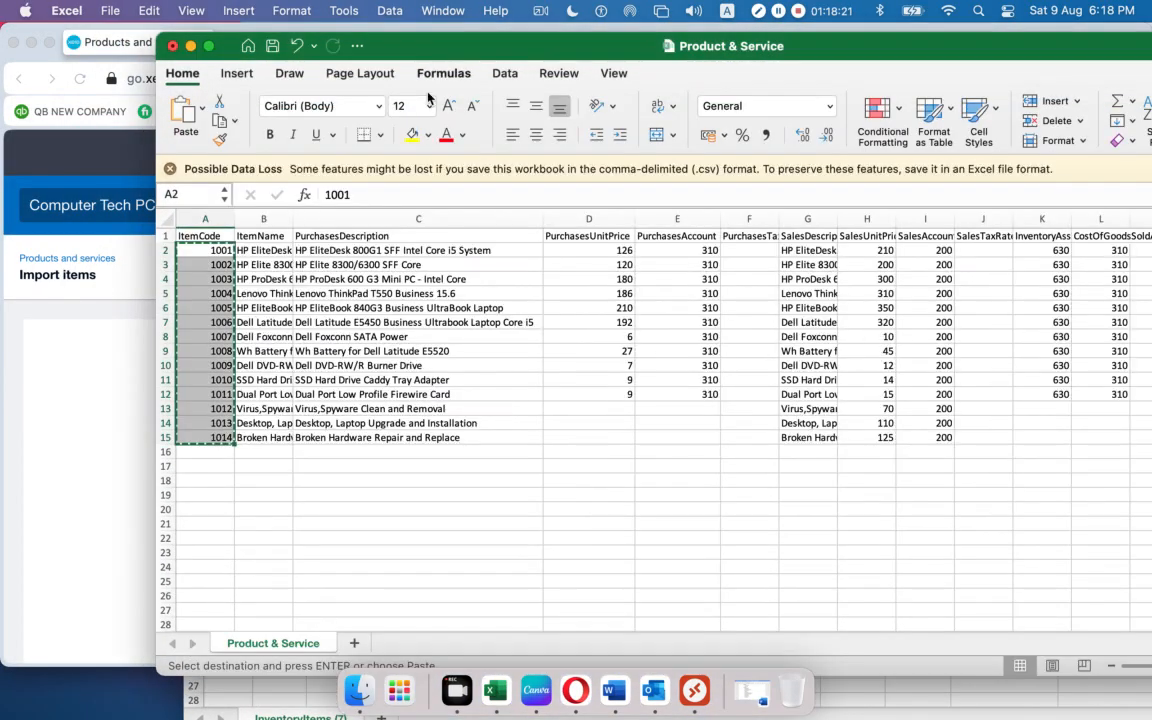
pyautogui.moveTo(270, 251); pyautogui.dragTo(484, 436)
pyautogui.press('super+c')
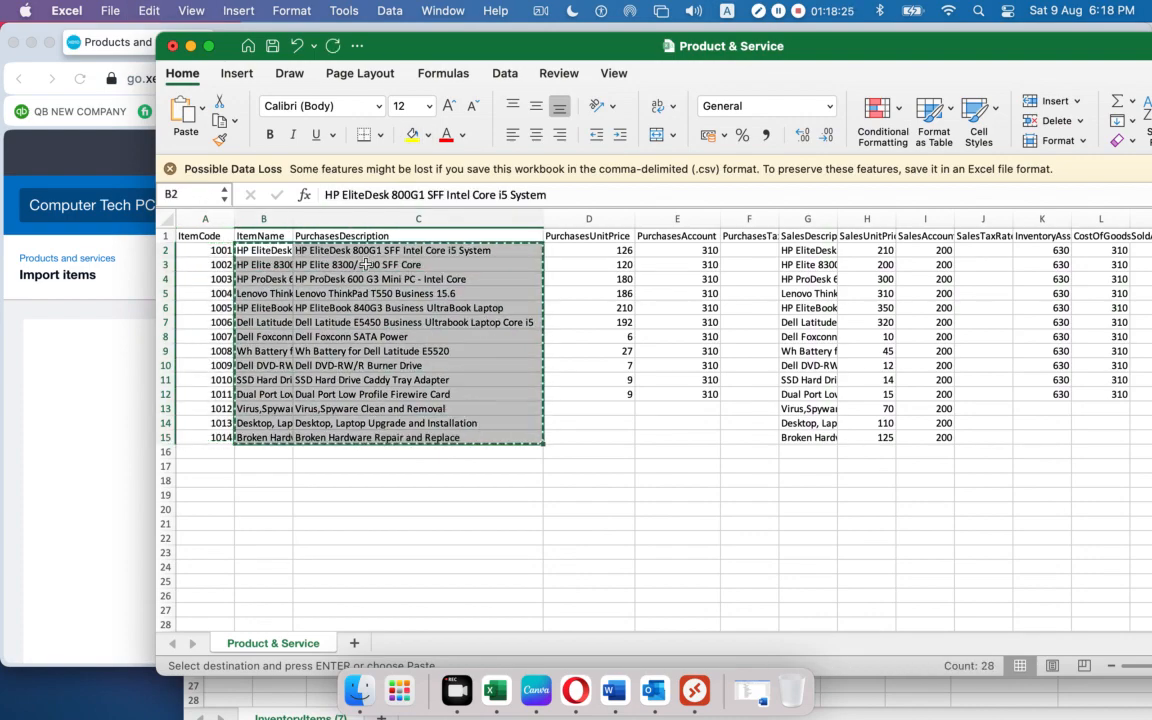
pyautogui.click(216, 690)
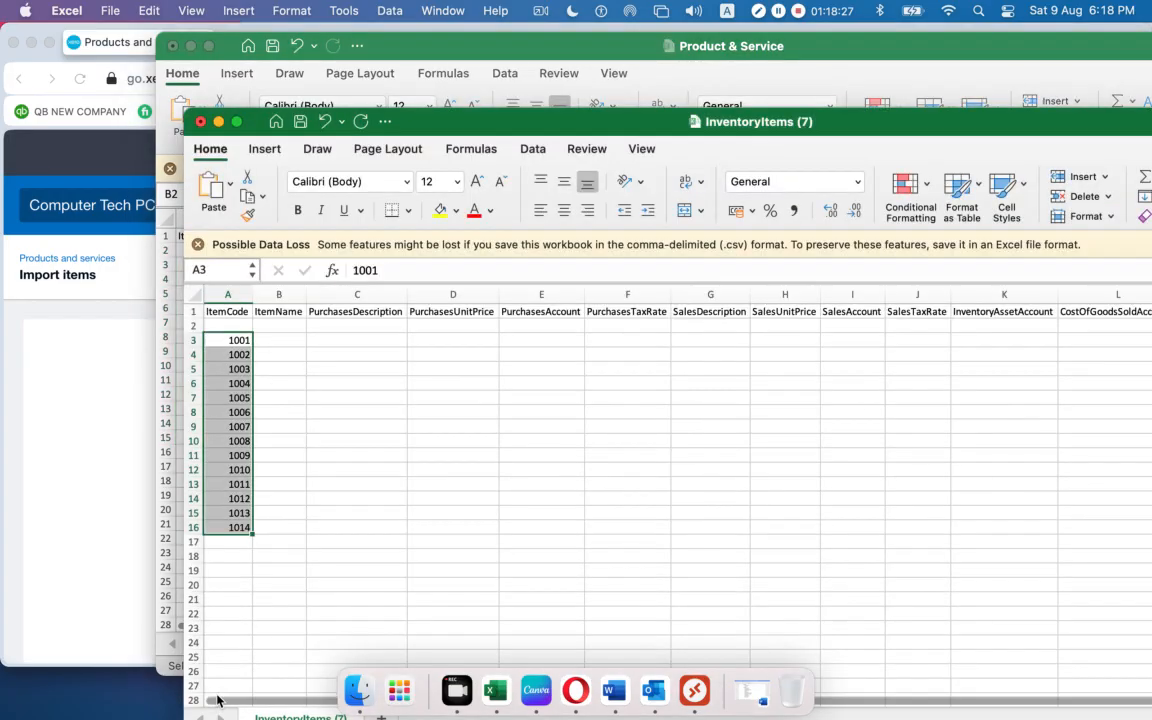
pyautogui.click(280, 324)
pyautogui.press('super+v')
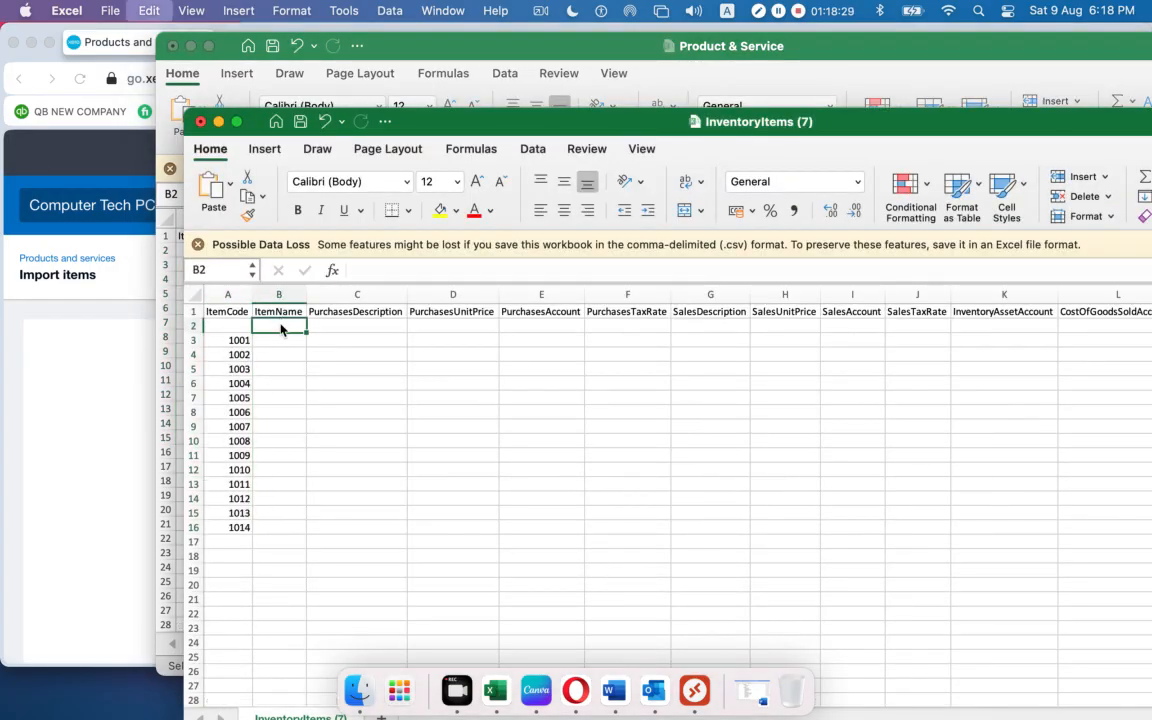
pyautogui.doubleClick(403, 297)
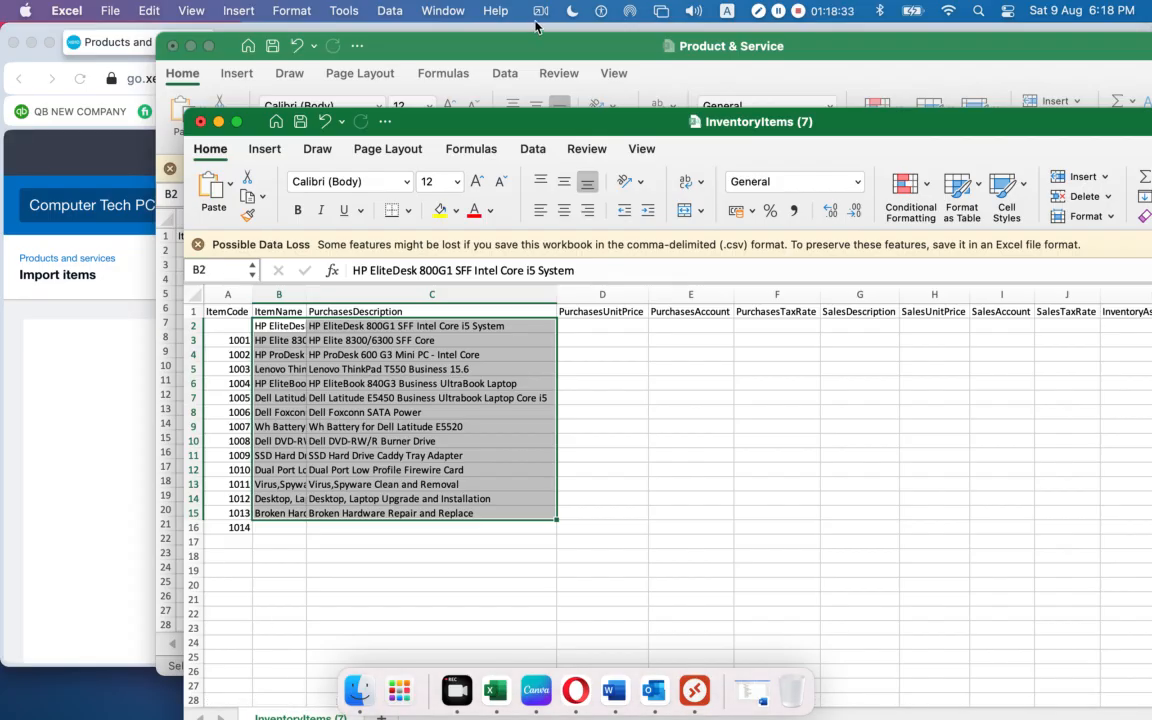
# Copy the purchase unit prices into the template's PurchasesUnitPrice column from D2.
pyautogui.click(477, 45)
pyautogui.moveTo(598, 249); pyautogui.dragTo(600, 437)
pyautogui.press('super+c')
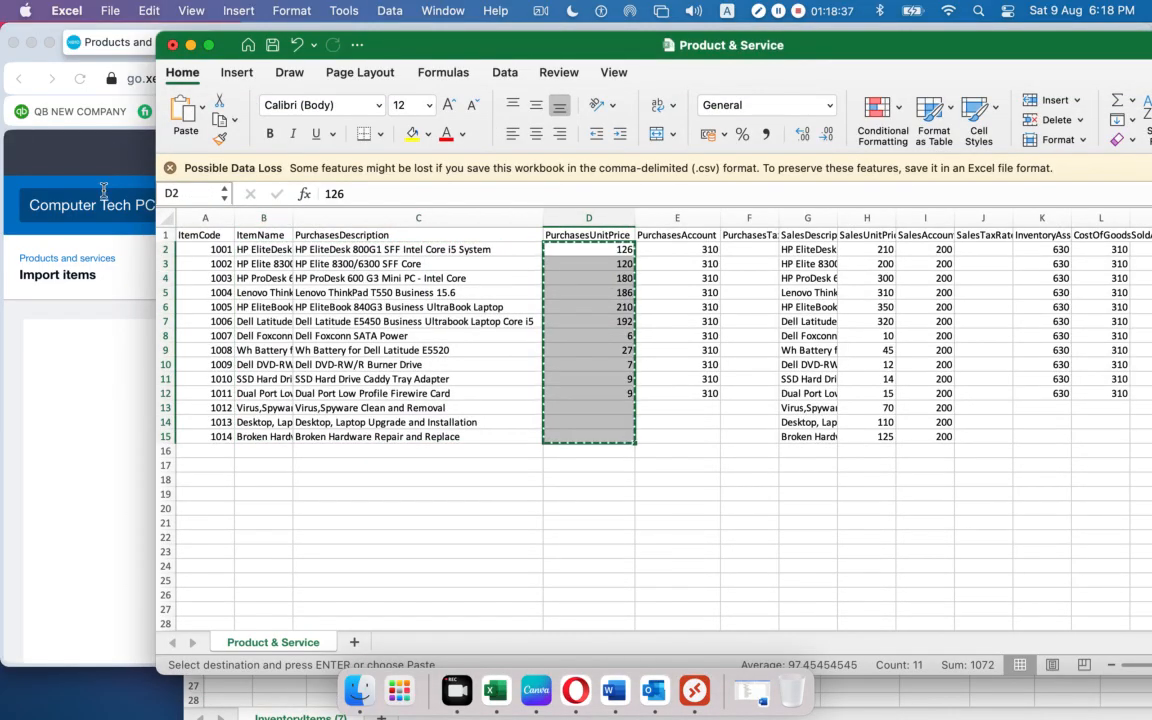
pyautogui.click(200, 688)
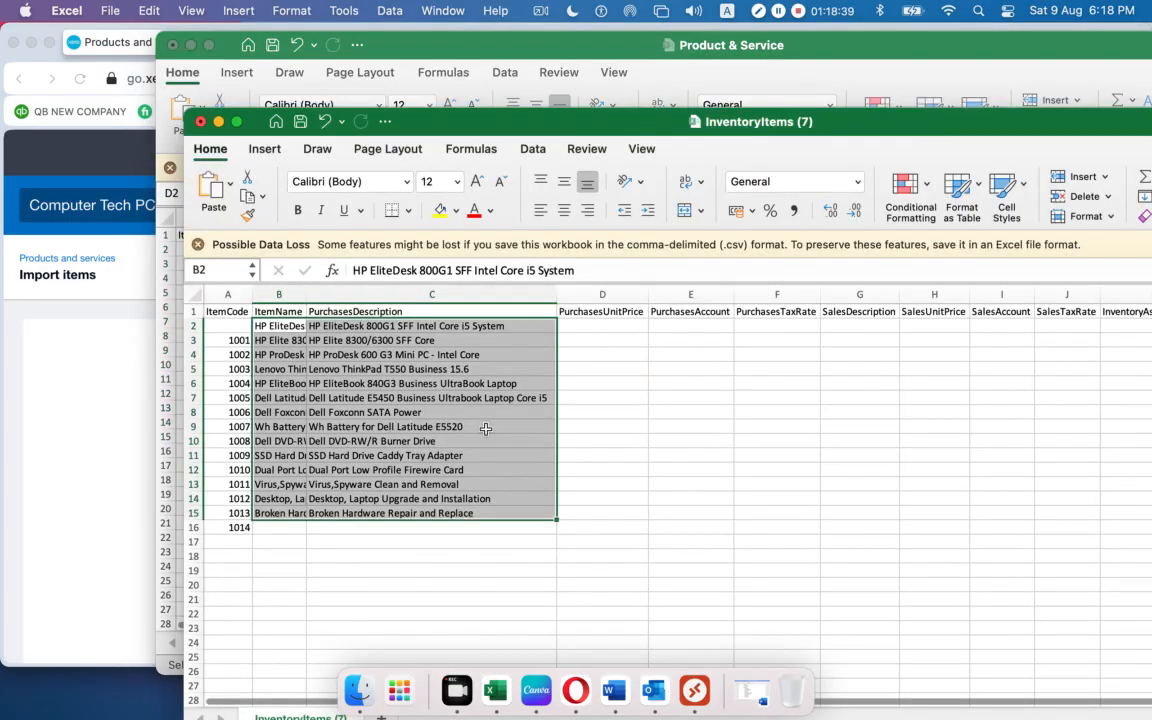
pyautogui.click(616, 316)
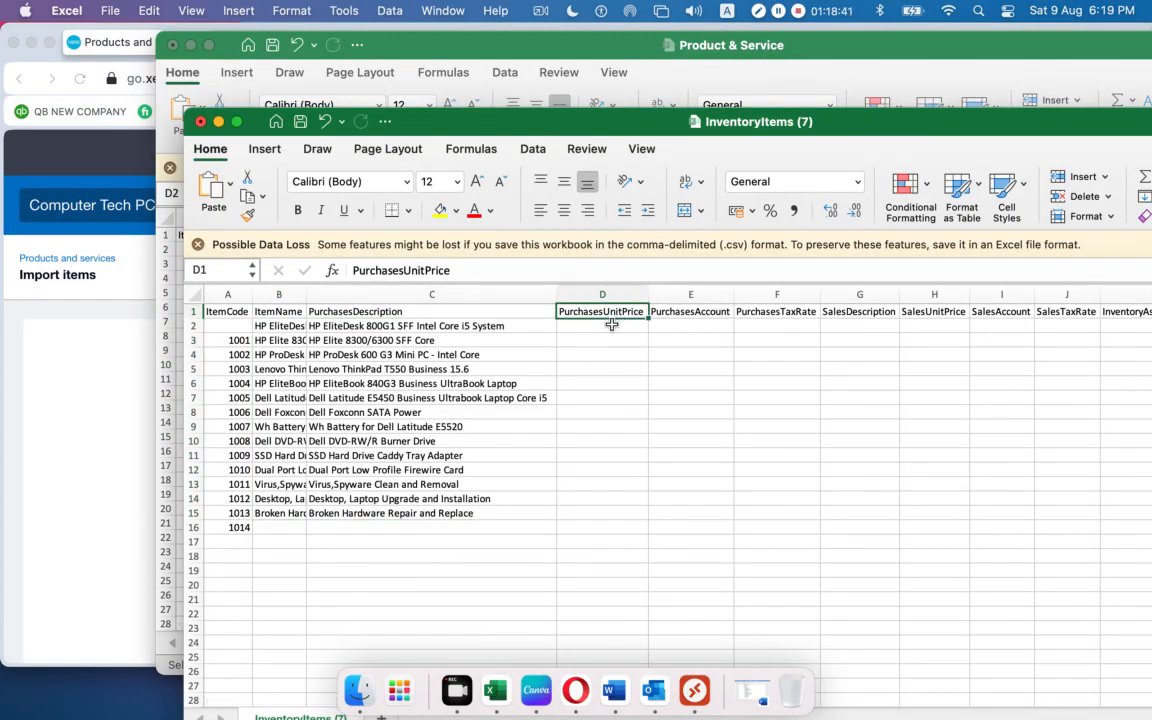
pyautogui.click(611, 325)
pyautogui.press('super+v')
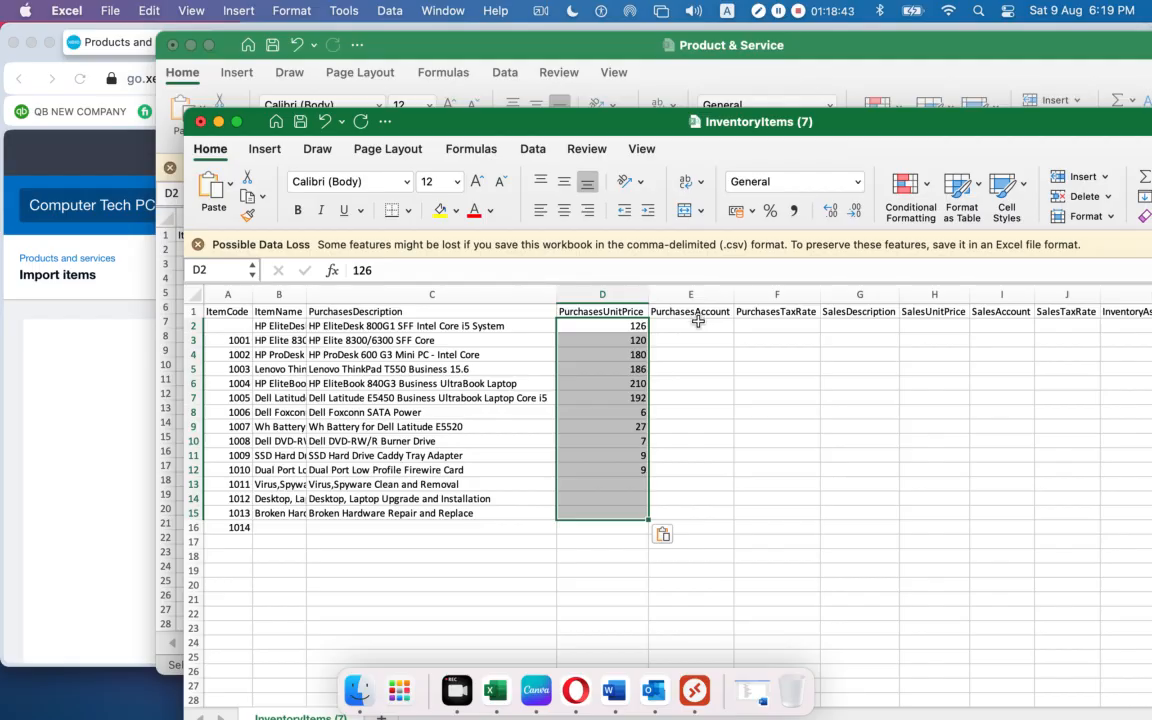
pyautogui.click(698, 324)
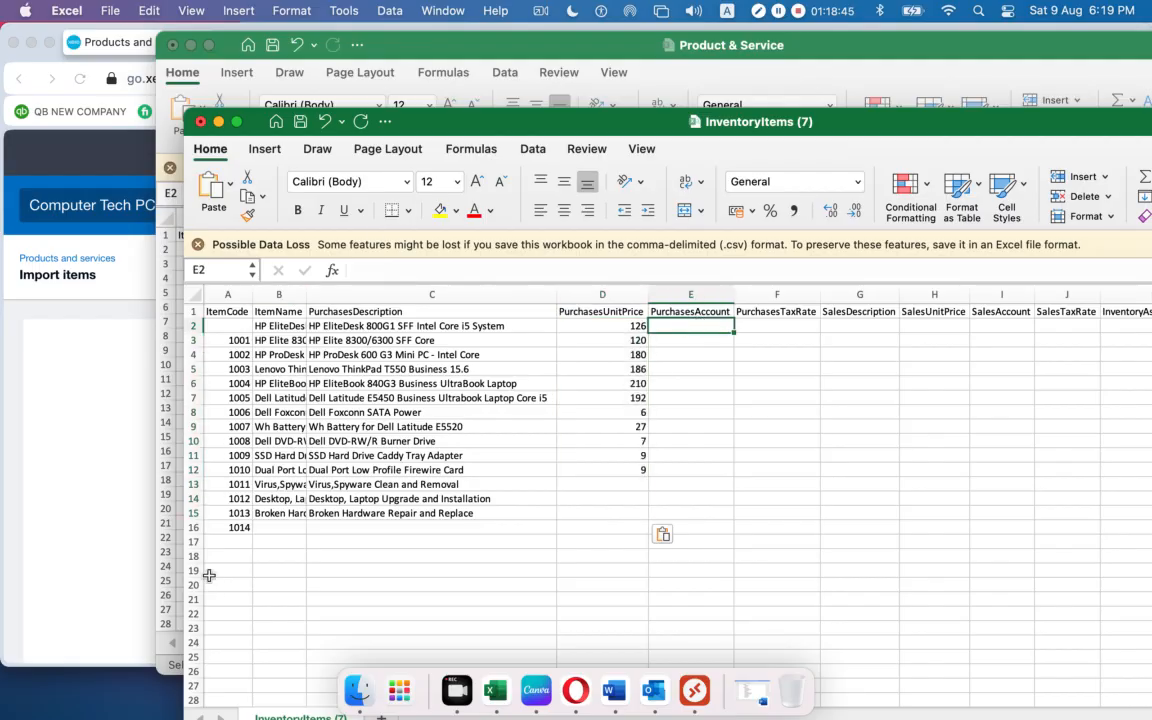
# Fill the PurchasesAccount column with the 310 account codes.
pyautogui.click(172, 641)
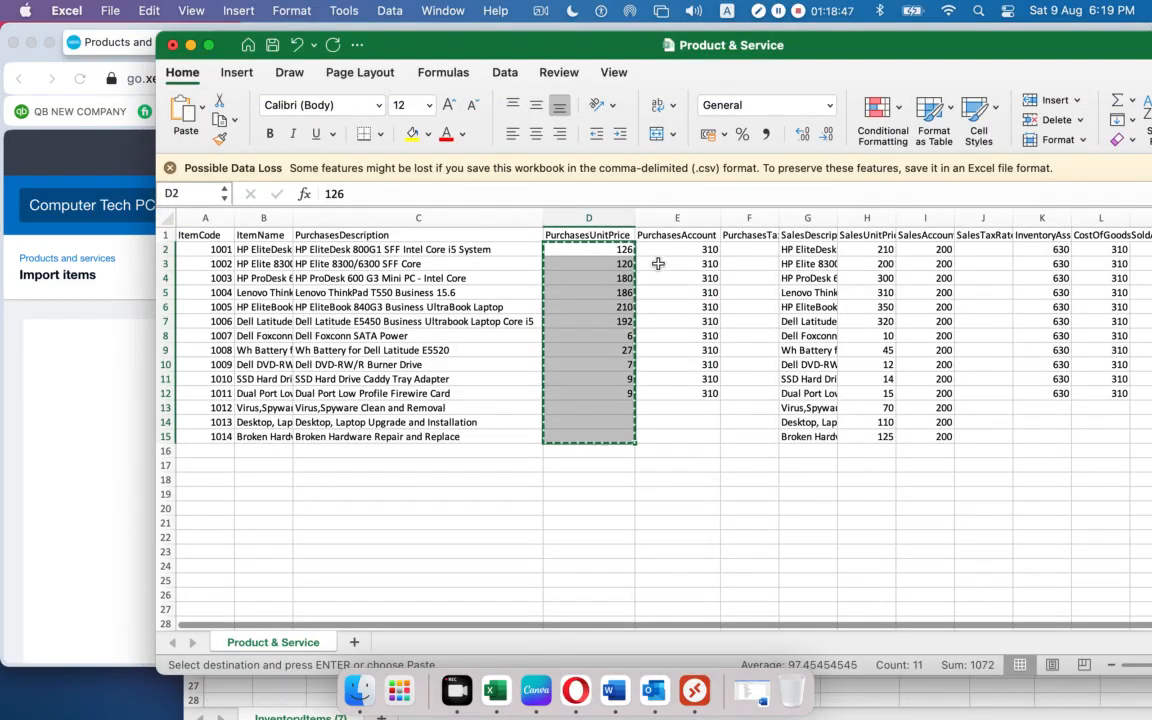
pyautogui.moveTo(674, 249); pyautogui.dragTo(669, 442)
pyautogui.press('super+c')
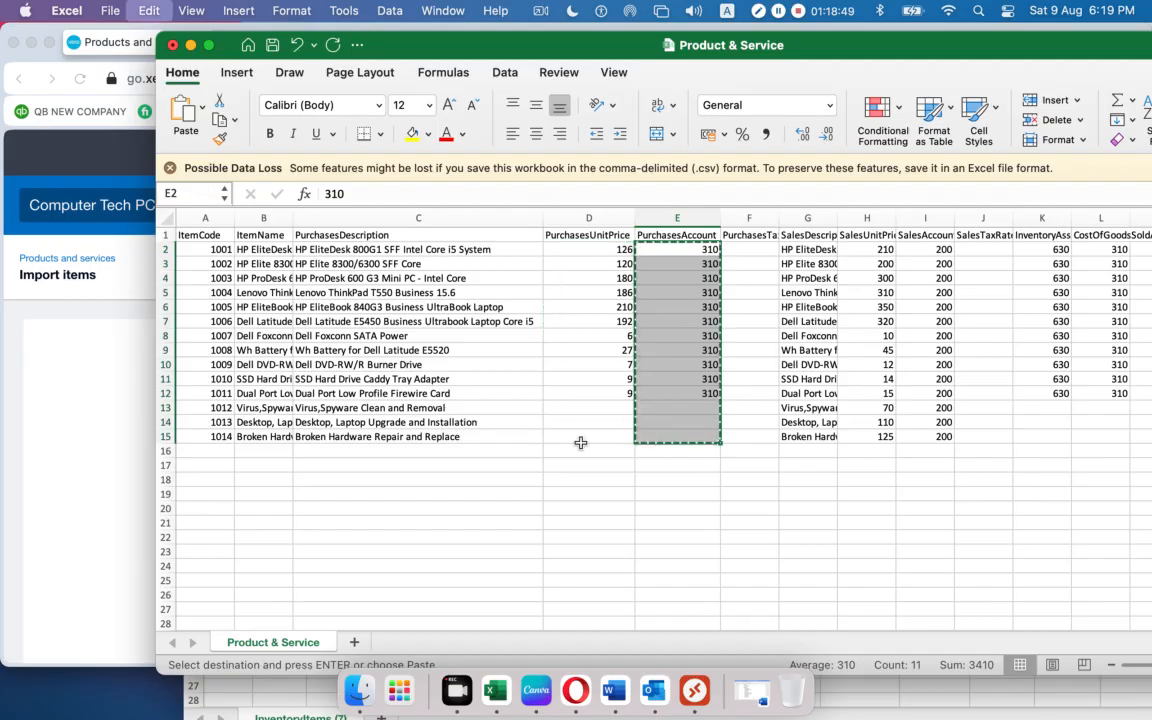
pyautogui.click(46, 399)
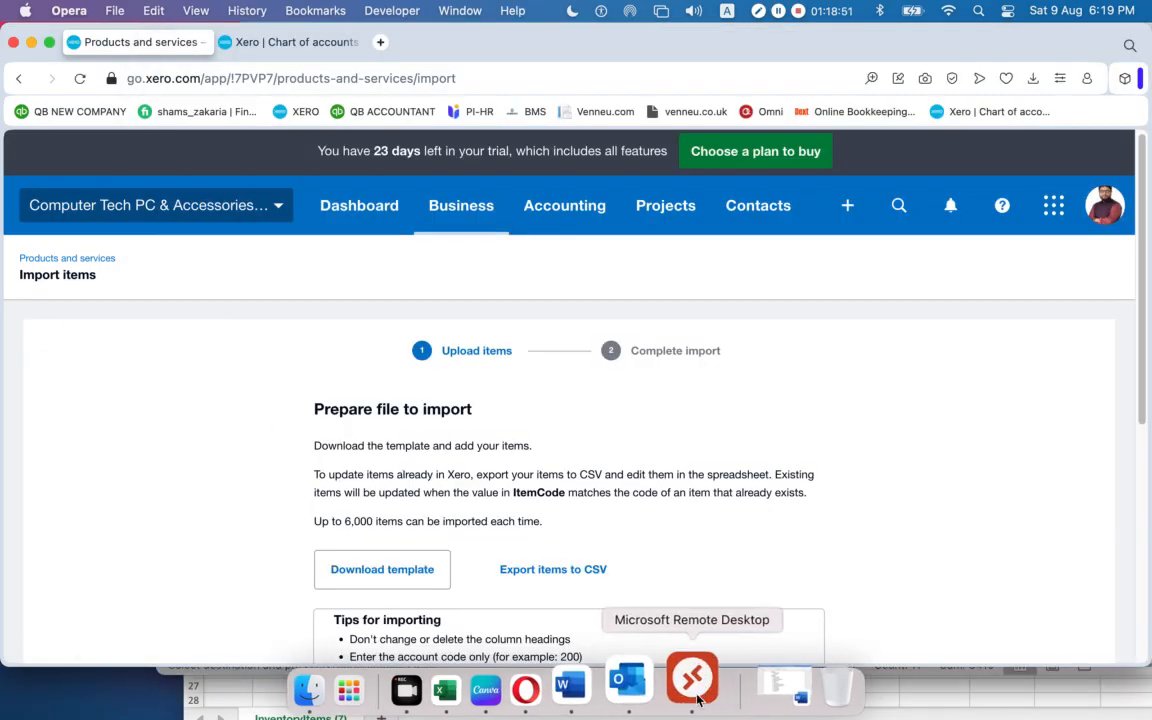
pyautogui.click(239, 702)
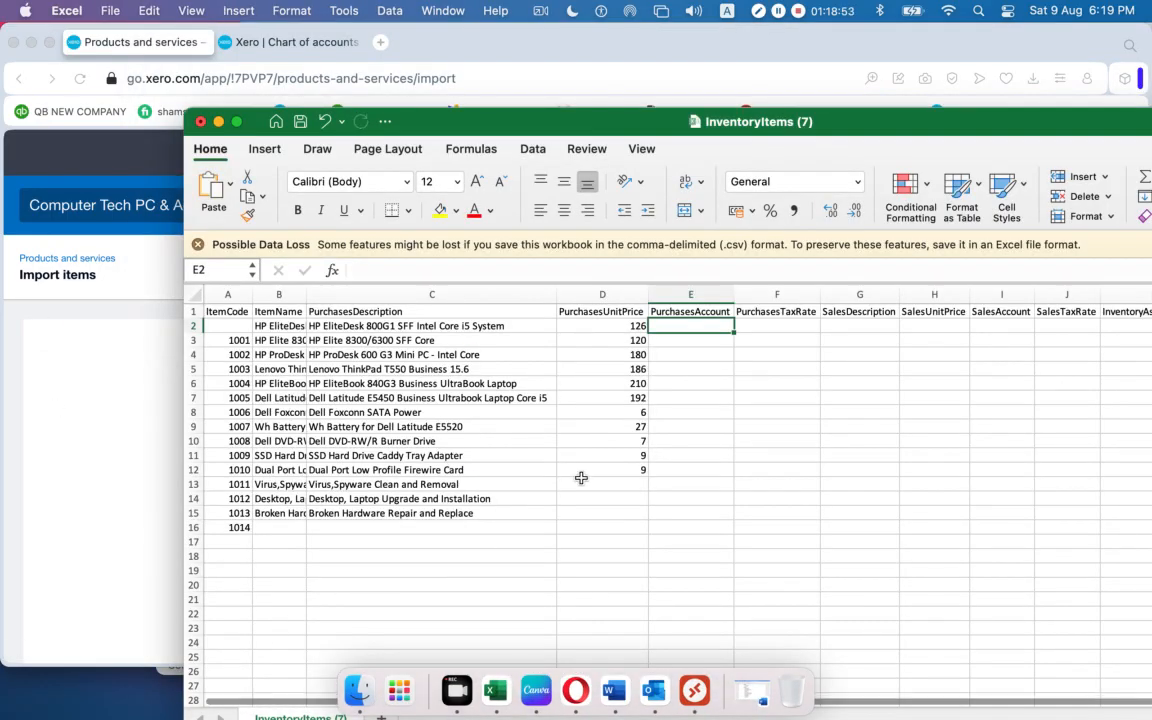
pyautogui.press('super+v')
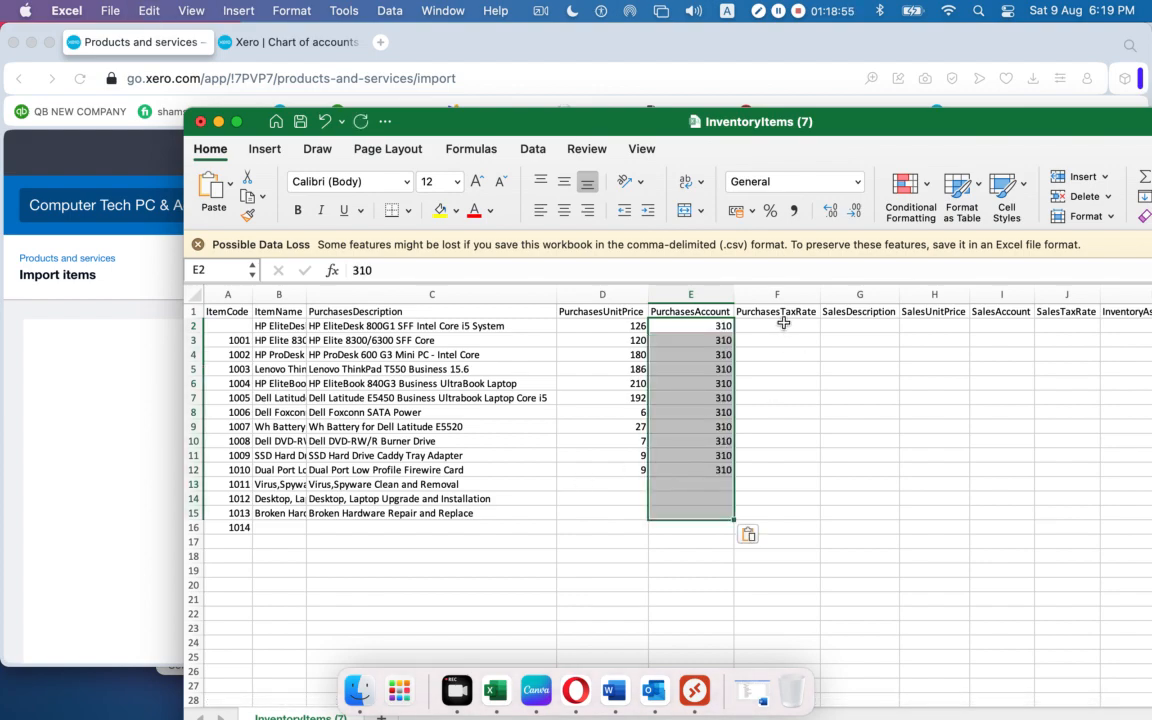
pyautogui.click(783, 323)
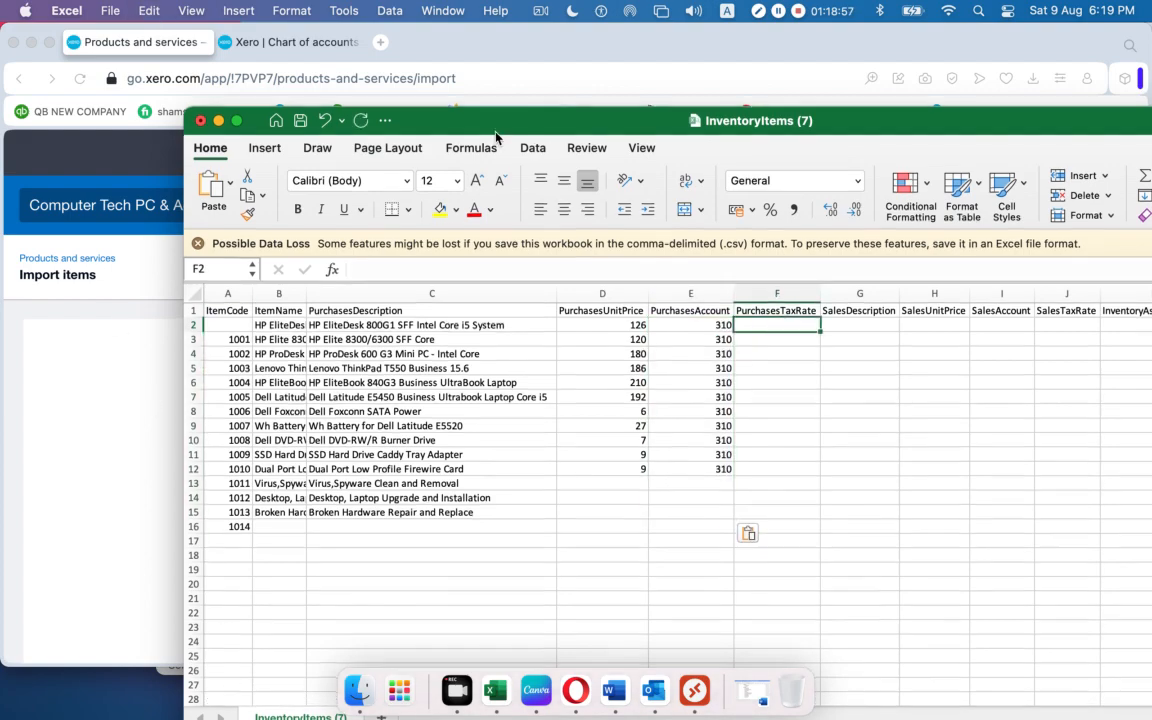
# Rearrange the windows and widen columns F and I to fit PurchasesTaxRate and SalesAccount.
pyautogui.moveTo(496, 128); pyautogui.dragTo(526, 6)
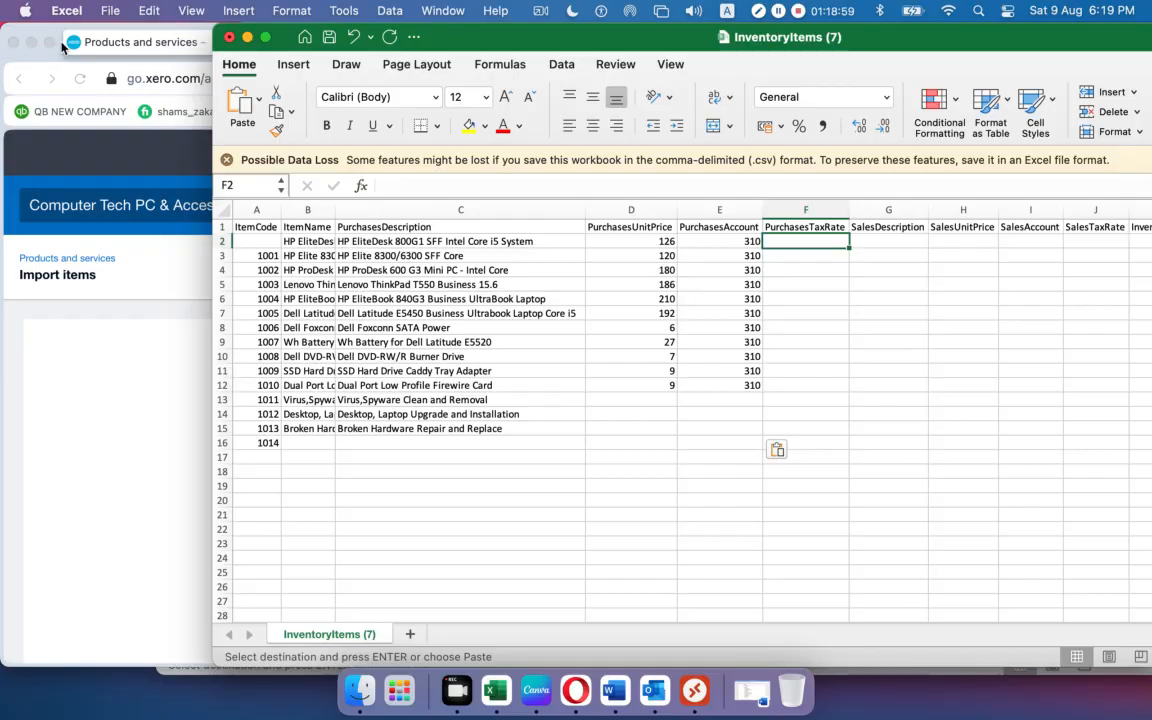
pyautogui.click(45, 60)
pyautogui.moveTo(515, 54); pyautogui.dragTo(847, 36)
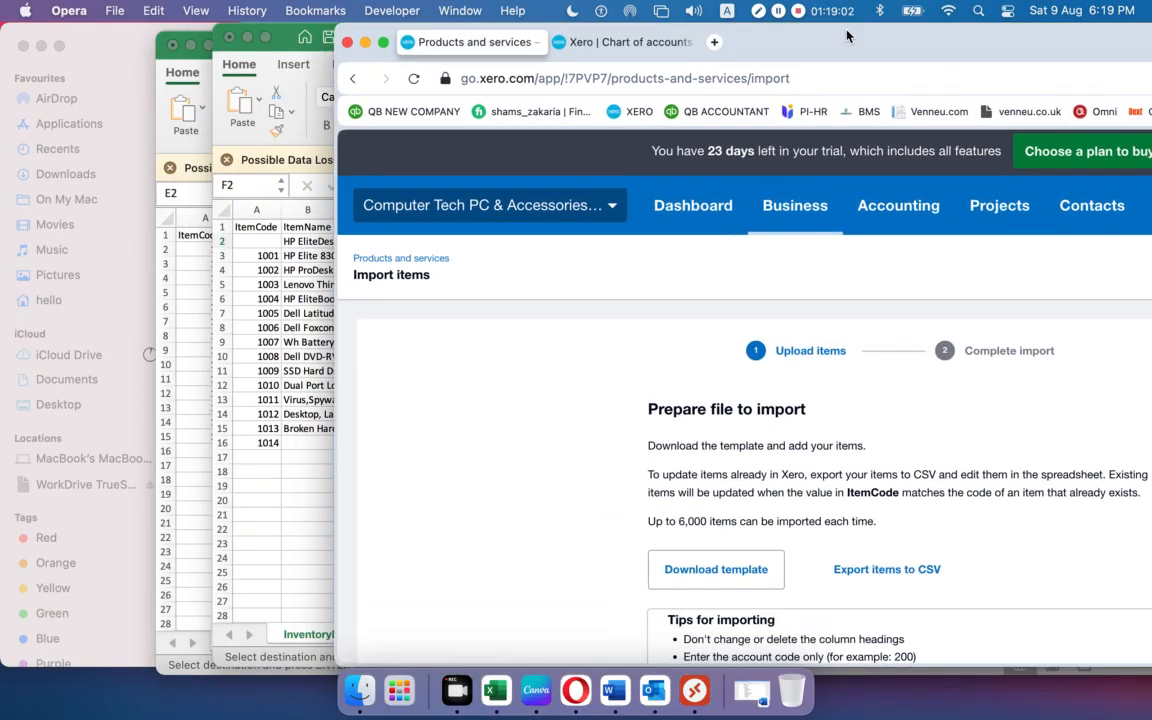
pyautogui.click(172, 78)
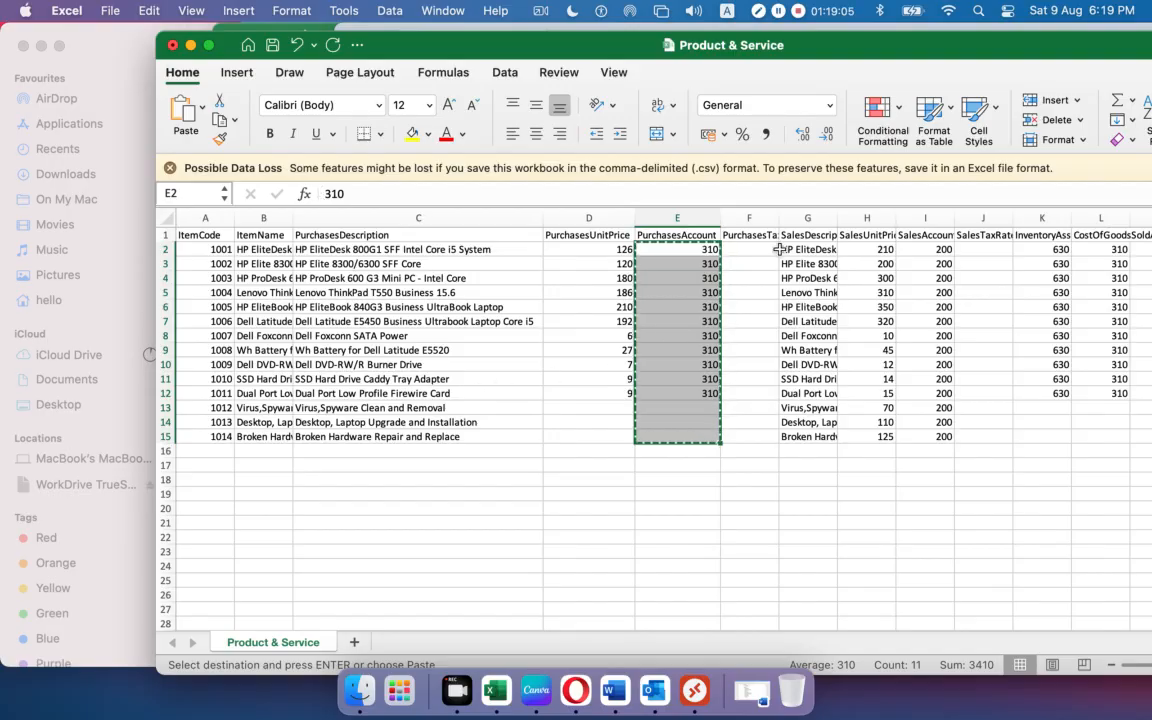
pyautogui.moveTo(780, 218); pyautogui.dragTo(806, 218)
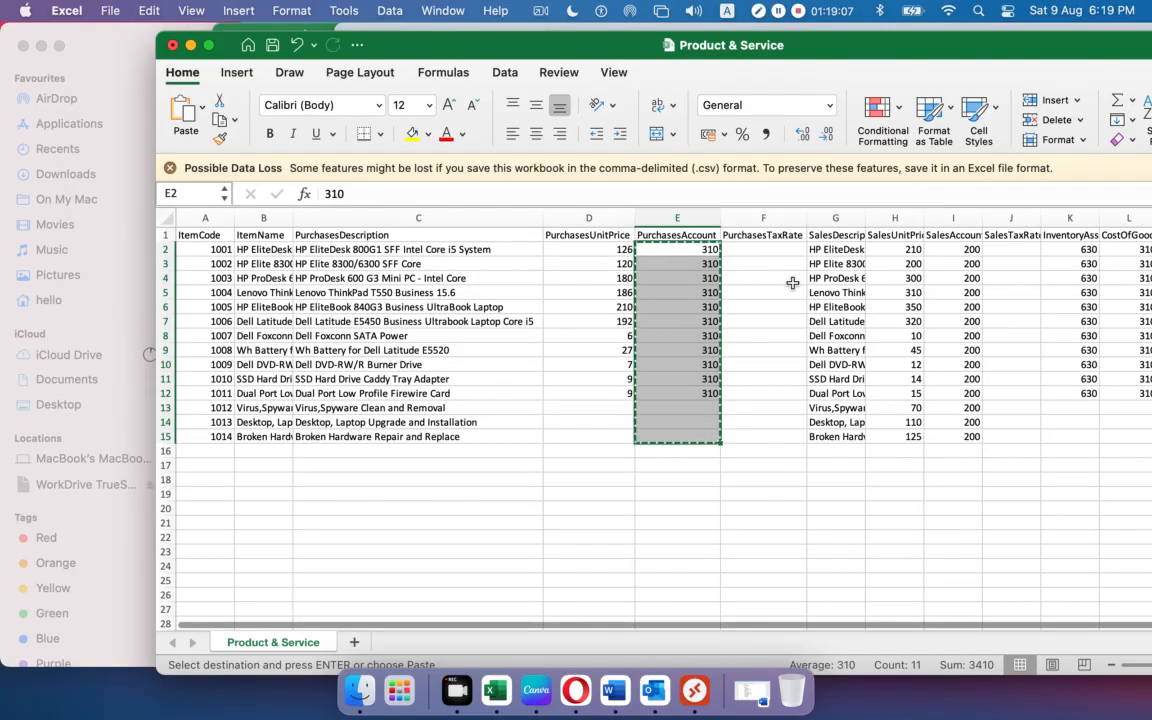
pyautogui.doubleClick(983, 217)
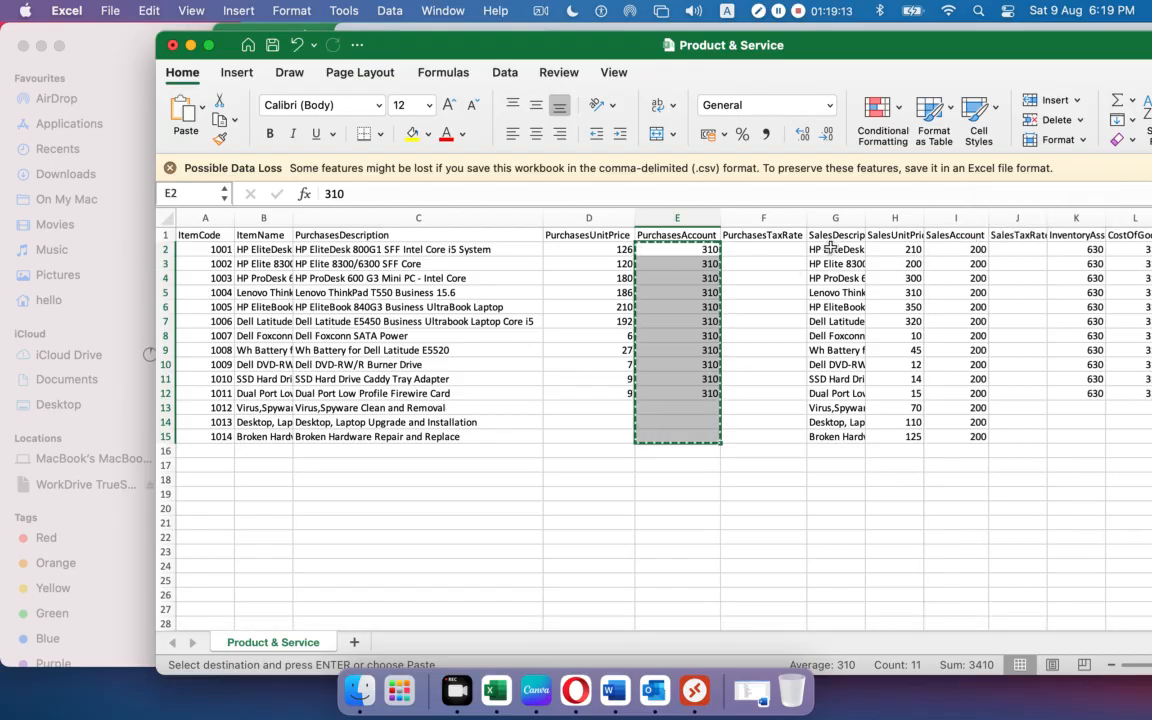
# Copy the sales descriptions into the template's column G from G2 and fit the column.
pyautogui.moveTo(830, 243); pyautogui.dragTo(846, 439)
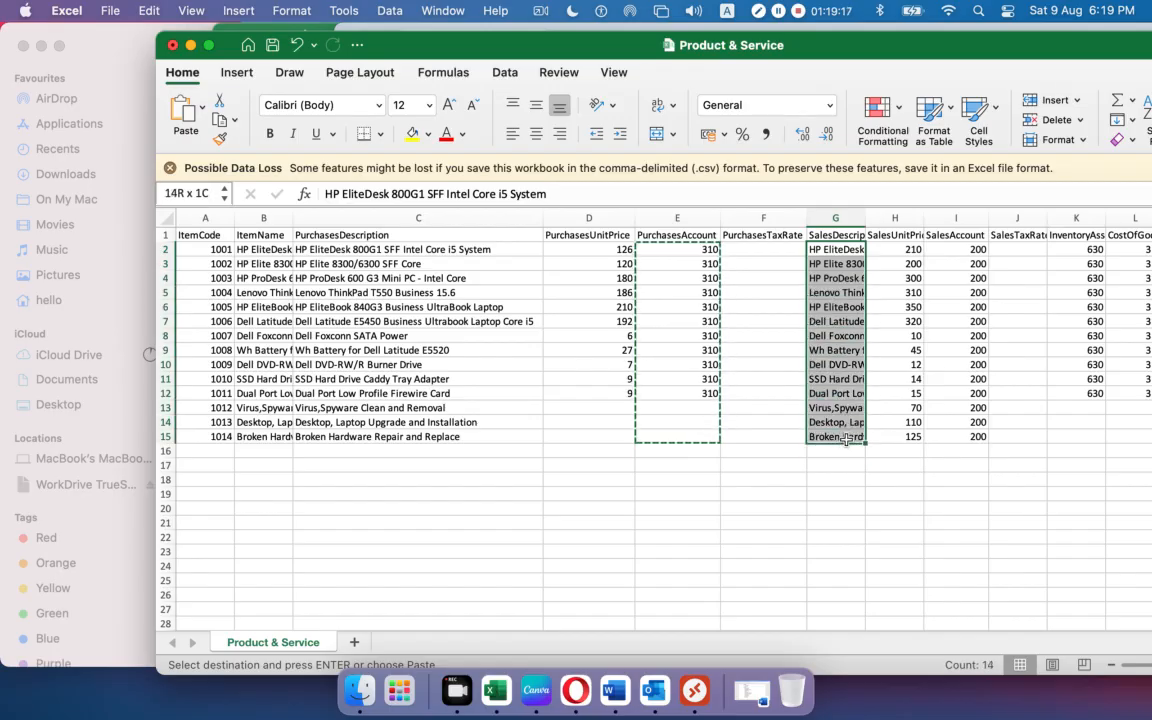
pyautogui.press('cmd+c')
pyautogui.click(955, 234)
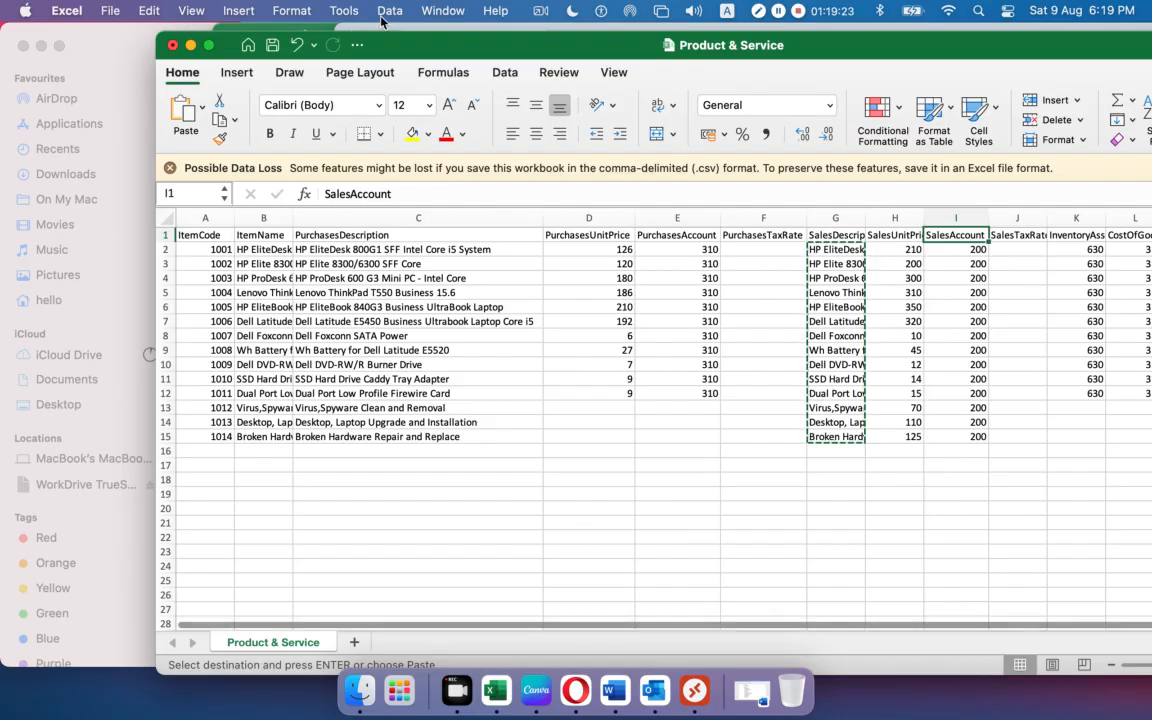
pyautogui.moveTo(435, 49); pyautogui.dragTo(437, 94)
pyautogui.click(280, 43)
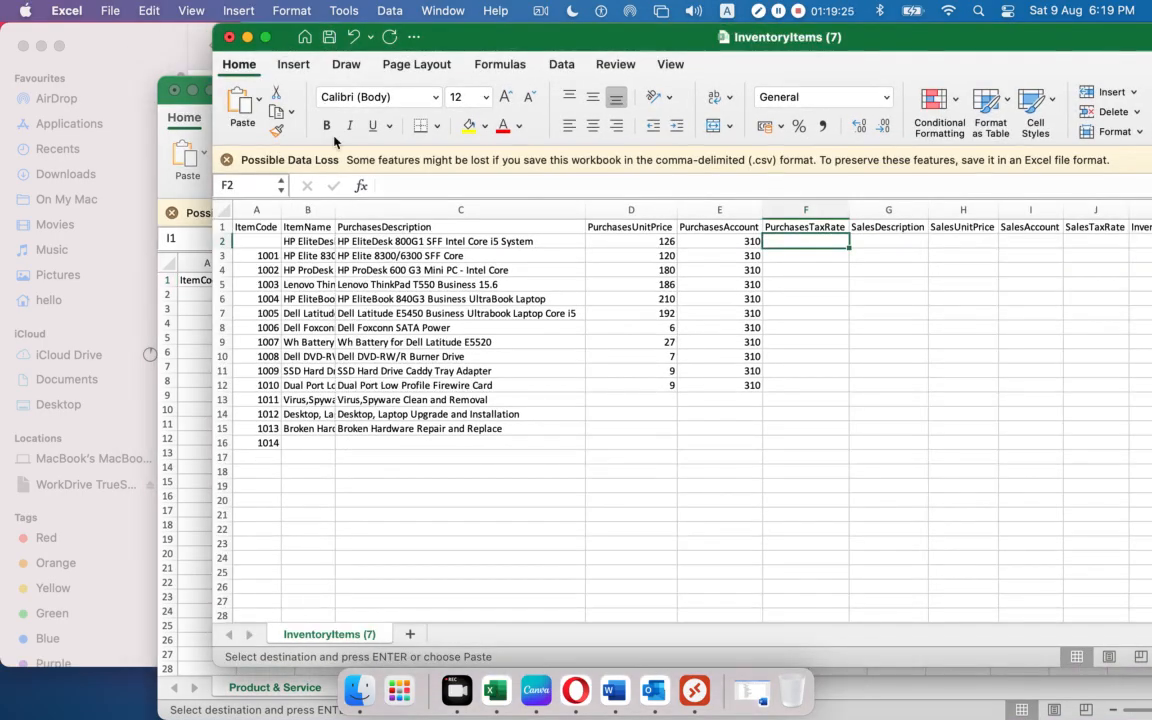
pyautogui.click(863, 244)
pyautogui.press('super+v')
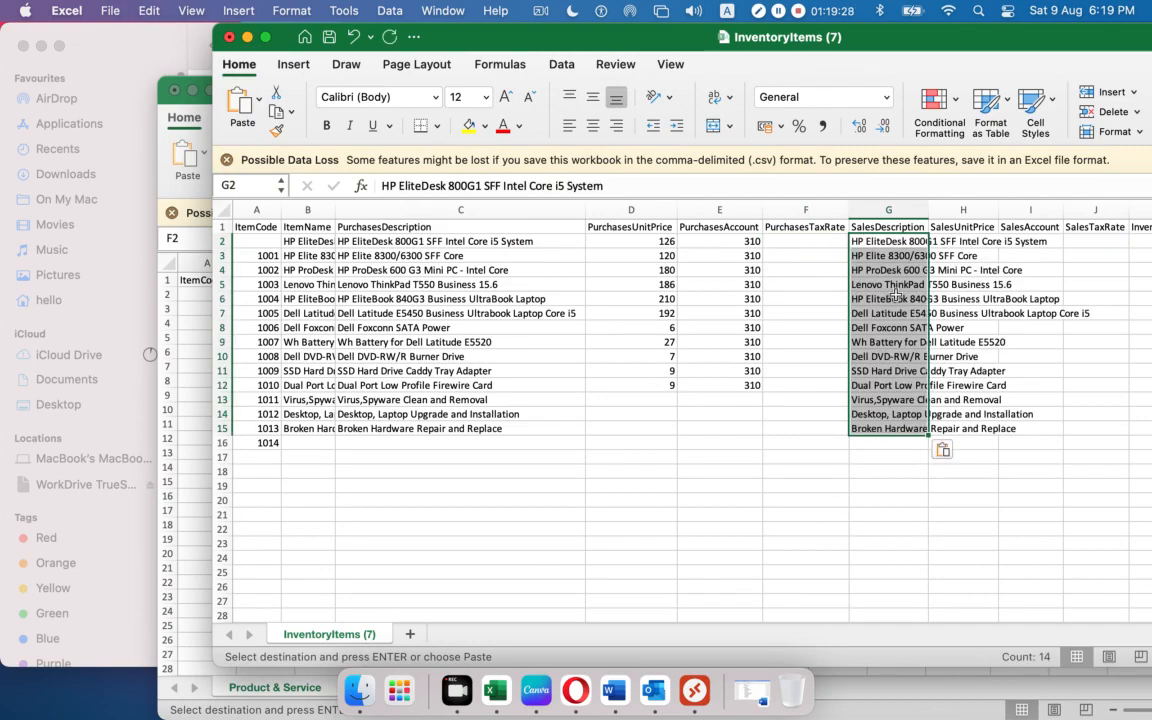
pyautogui.doubleClick(928, 227)
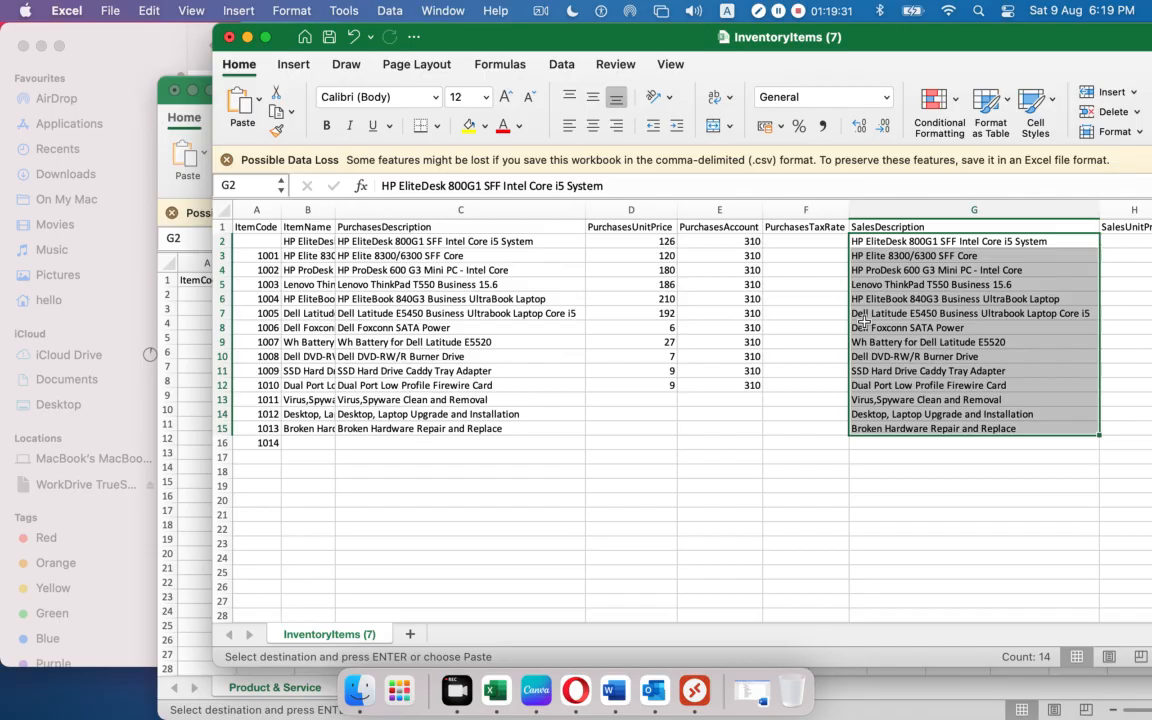
# Paste the sales unit prices and sales account codes into template columns H–I.
pyautogui.hscroll(4, 607, 601)
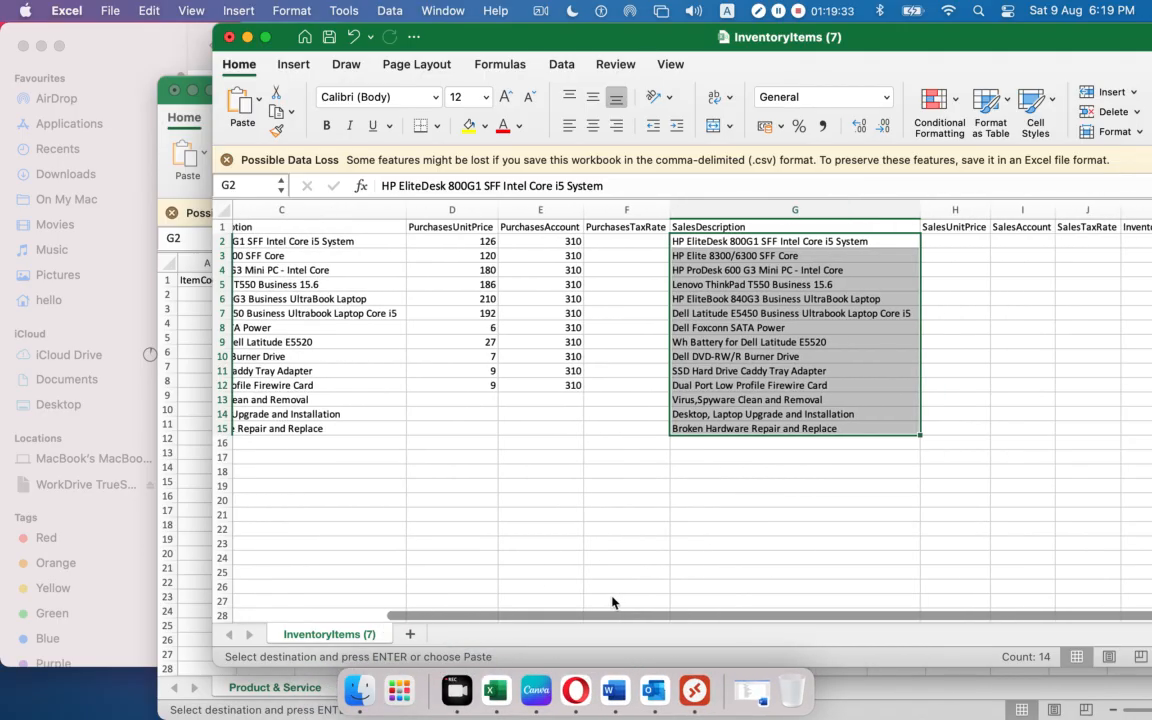
pyautogui.click(950, 229)
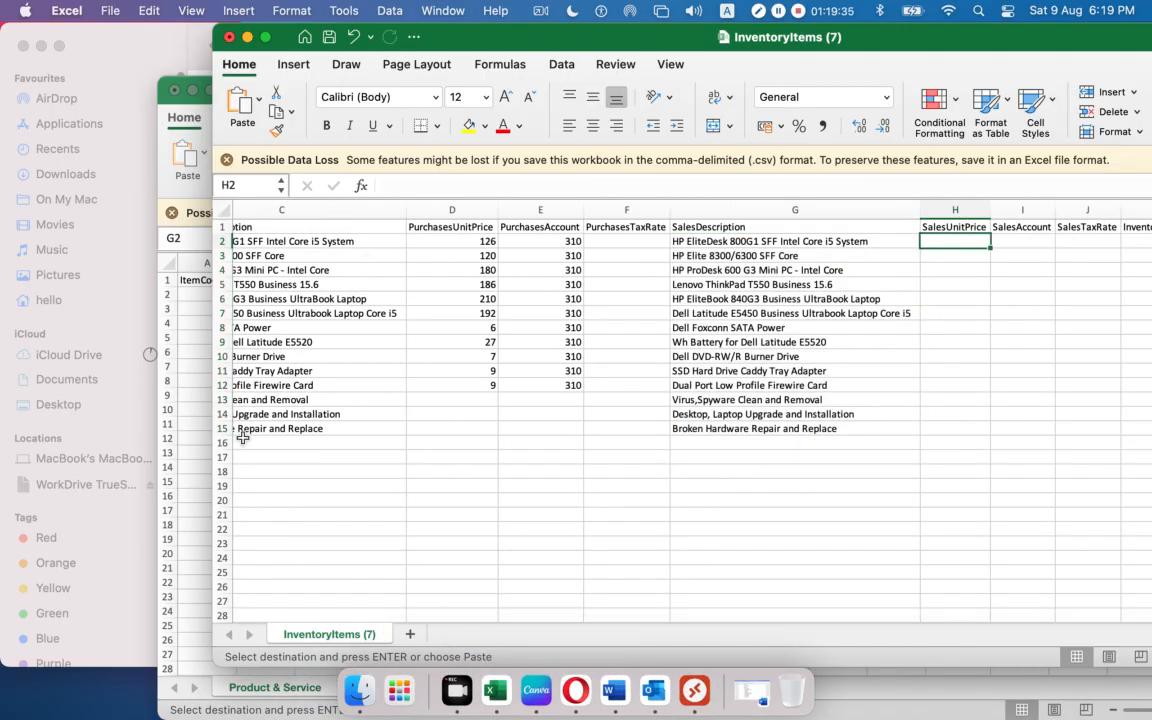
pyautogui.click(176, 449)
pyautogui.moveTo(897, 294); pyautogui.dragTo(951, 481)
pyautogui.press('super+c')
pyautogui.click(585, 34)
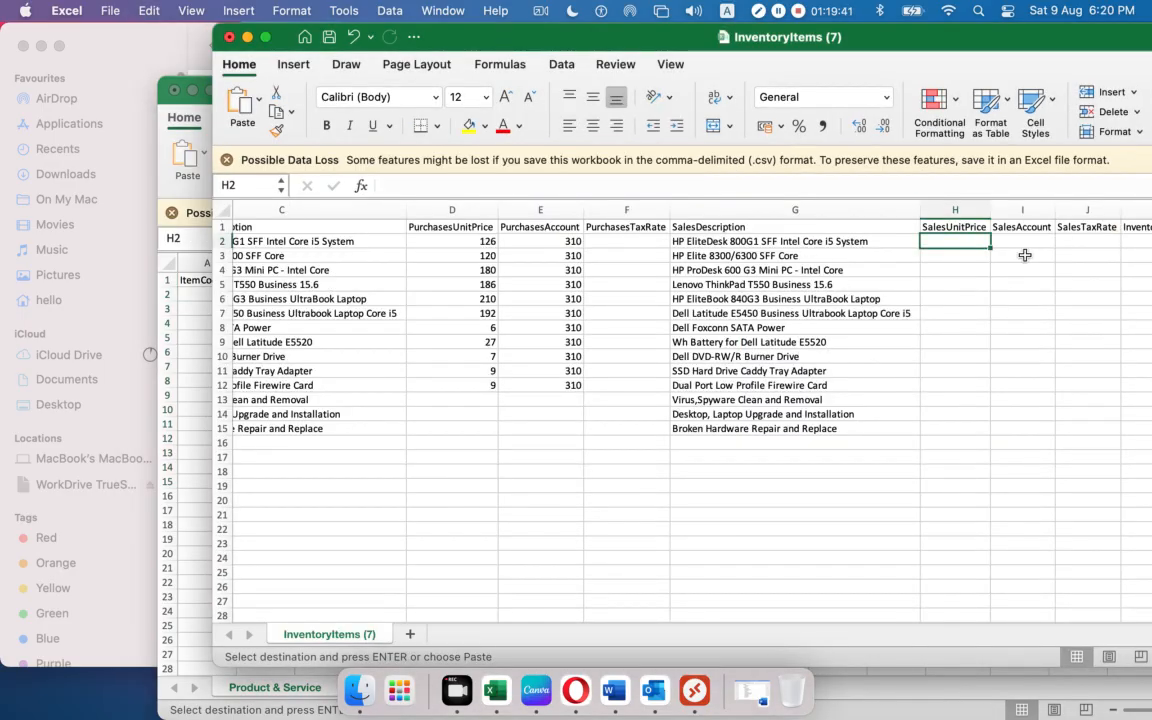
pyautogui.press('super+v')
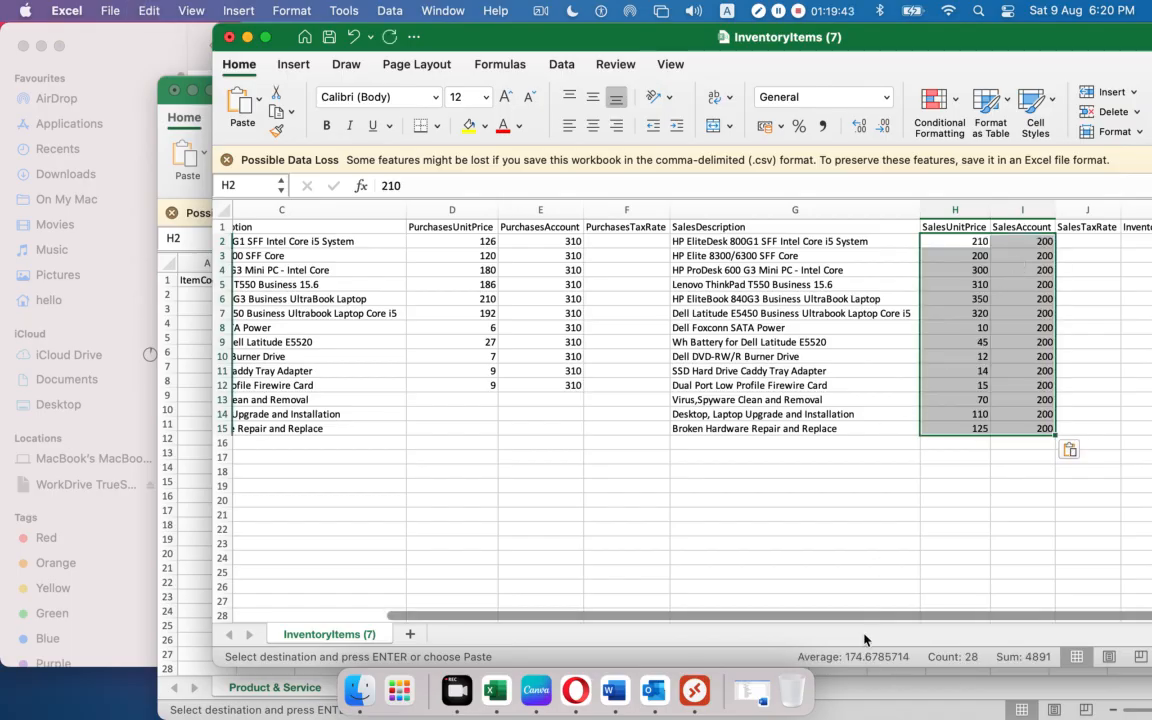
pyautogui.click(951, 428)
pyautogui.press('Right')
pyautogui.press('Right')
pyautogui.press('Right')
pyautogui.press('Right')
pyautogui.press('Right')
pyautogui.press('Right')
pyautogui.press('Right')
pyautogui.press('Right')
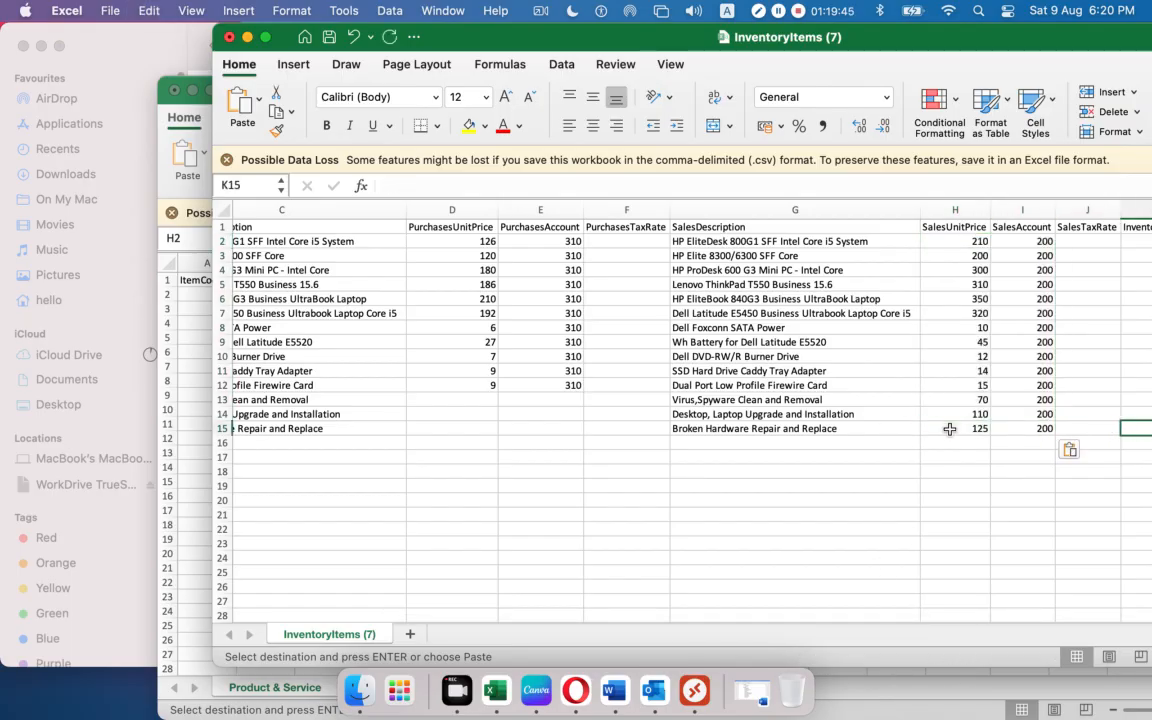
pyautogui.press('Right')
pyautogui.press('Right')
pyautogui.press('Right')
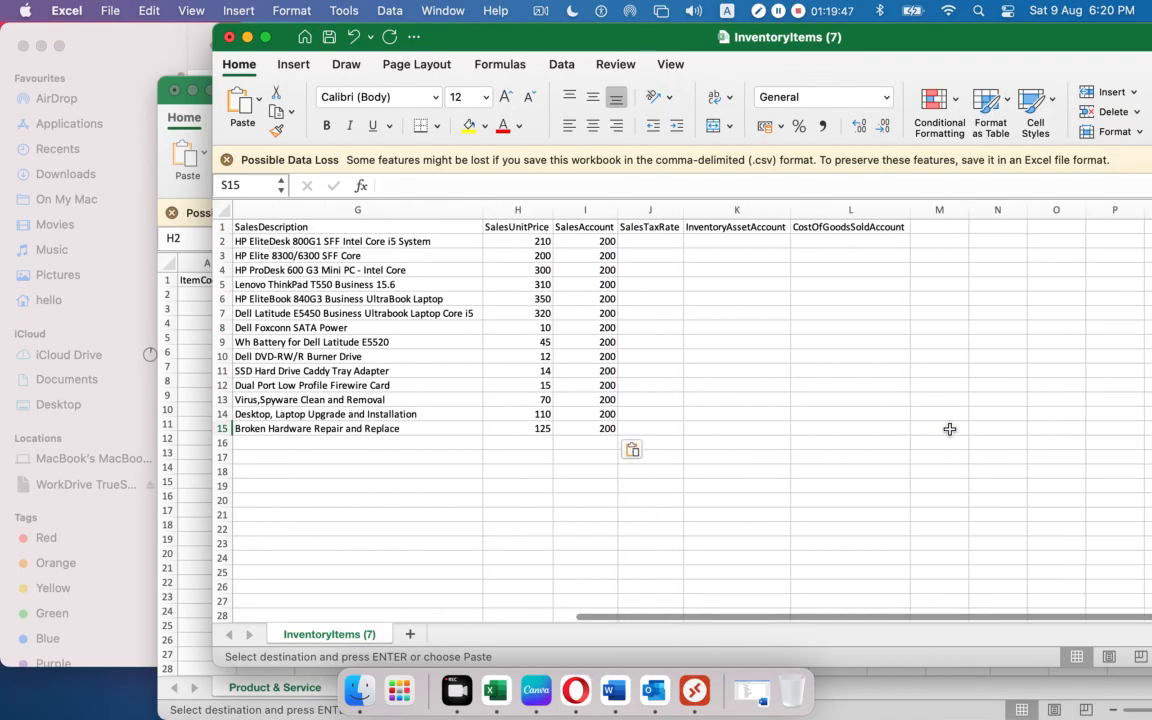
# Fill the InventoryAssetAccount column with the 630 account codes.
pyautogui.click(174, 600)
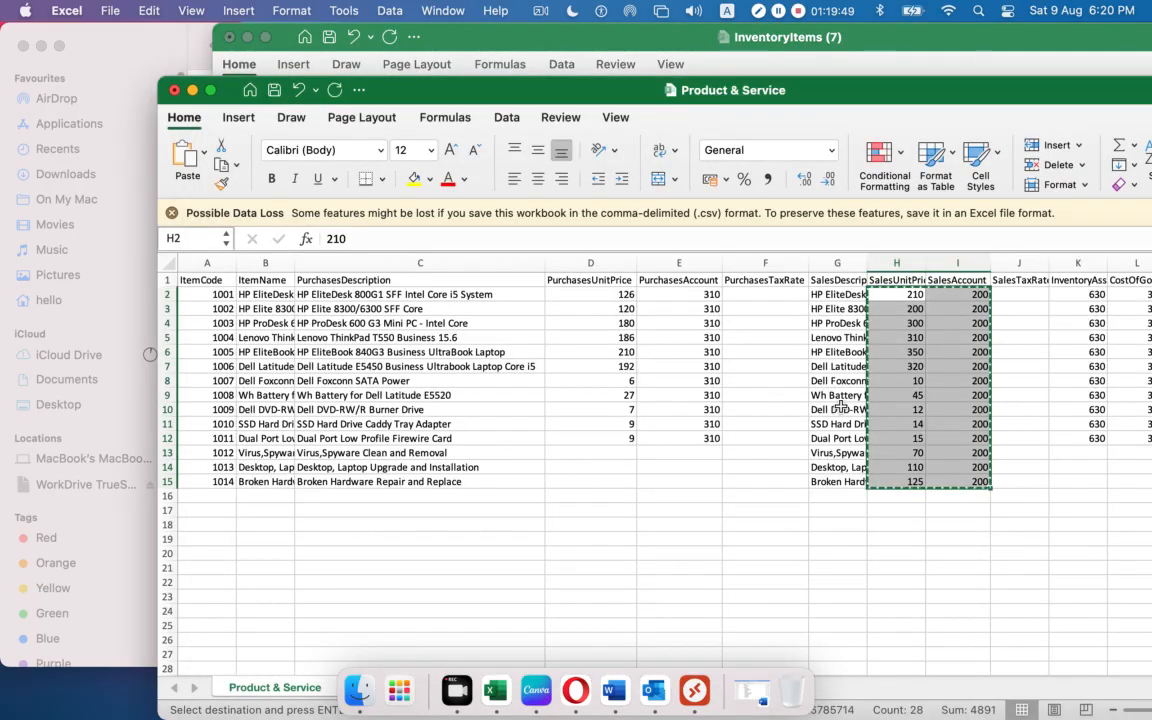
pyautogui.moveTo(1067, 289); pyautogui.dragTo(1078, 482)
pyautogui.press('super+c')
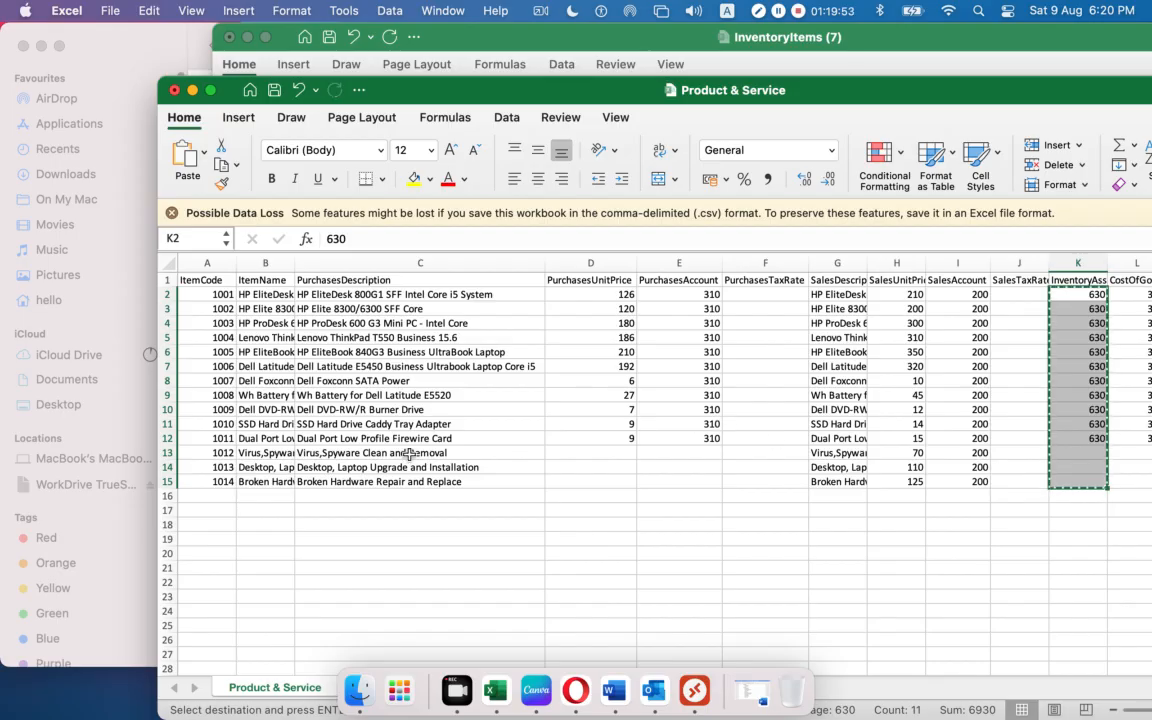
pyautogui.click(546, 62)
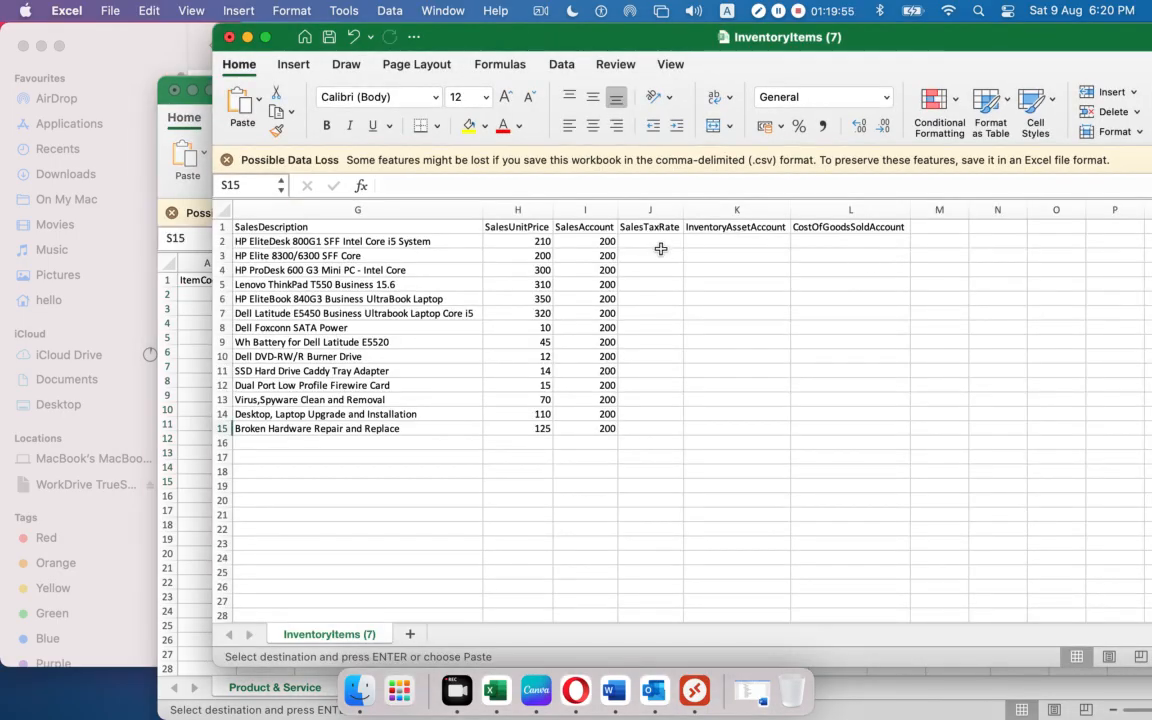
pyautogui.click(705, 241)
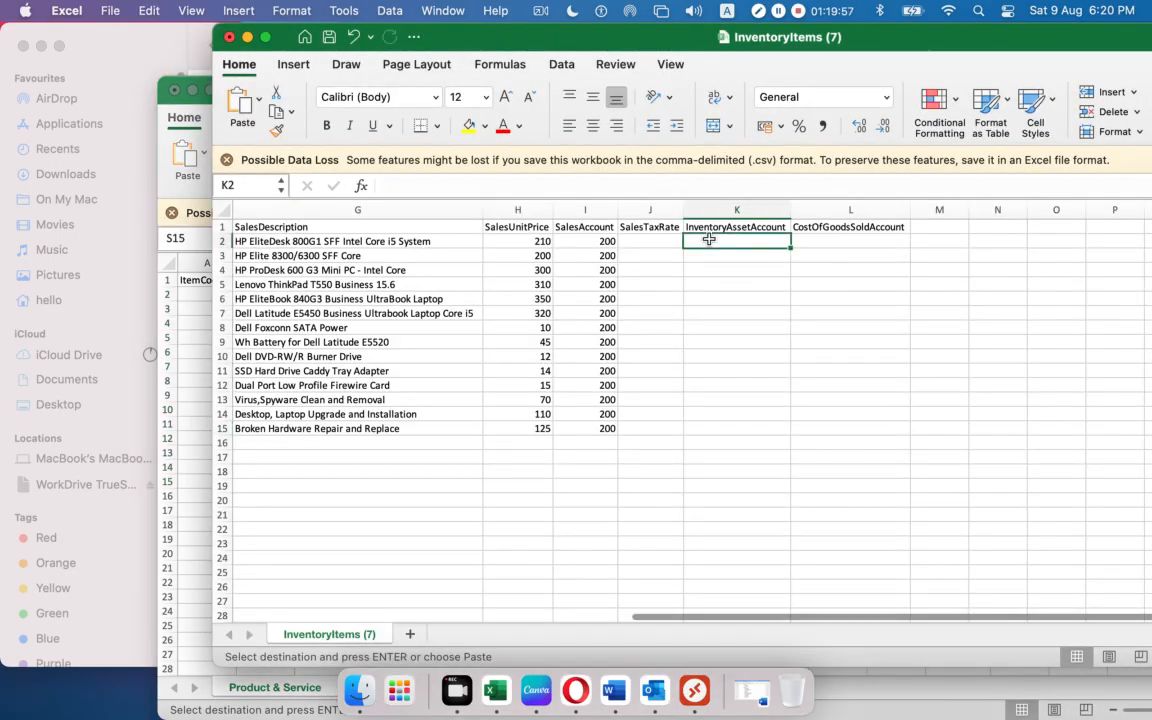
pyautogui.moveTo(708, 240); pyautogui.dragTo(736, 428)
pyautogui.press('super+v')
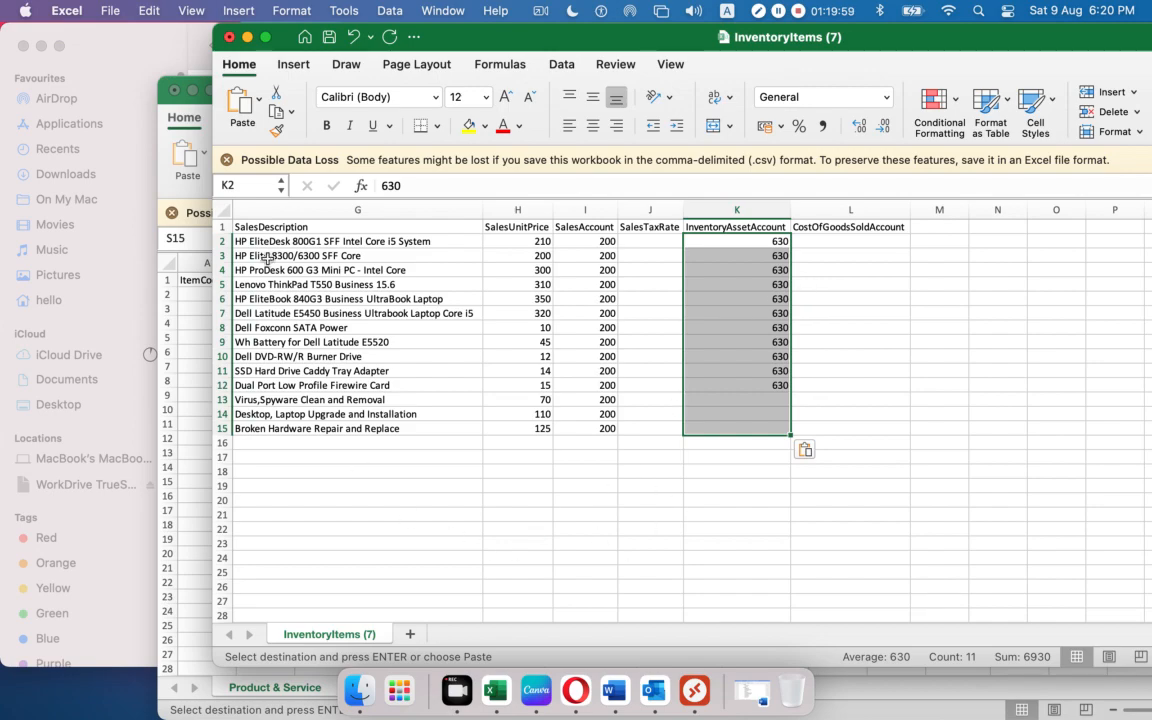
# Copy the 310 cost-of-goods-sold codes into column L, then select the item details from B2.
pyautogui.click(162, 166)
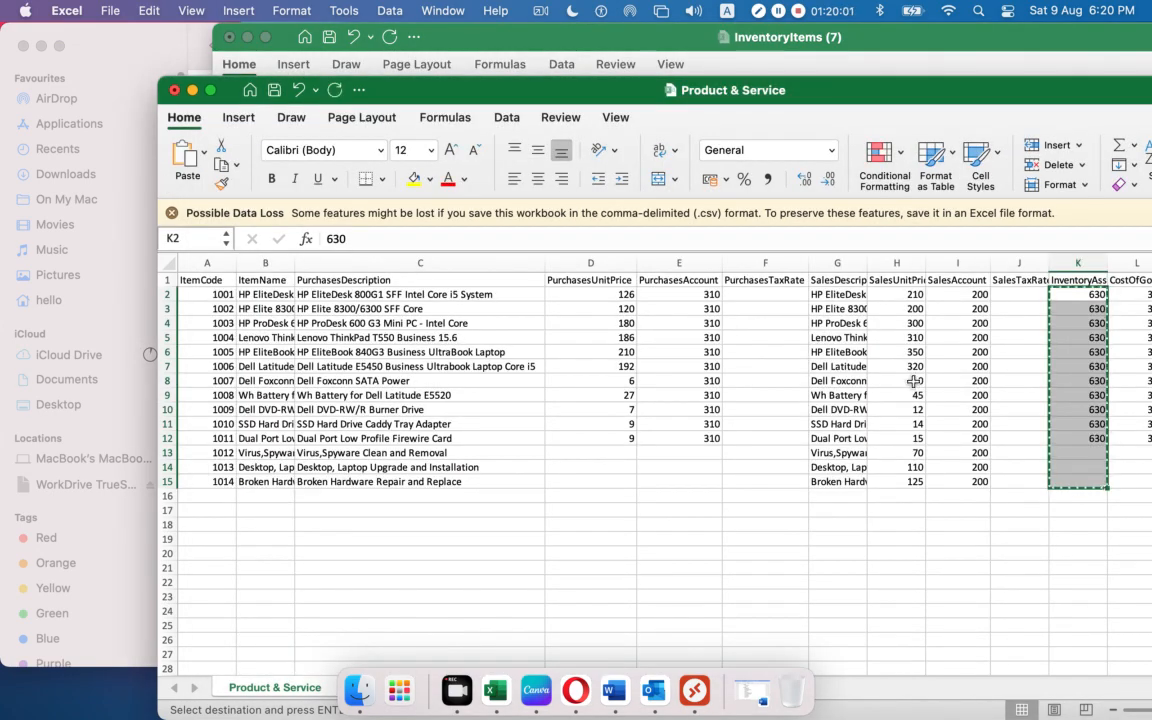
pyautogui.hscroll(2, 1000, 660)
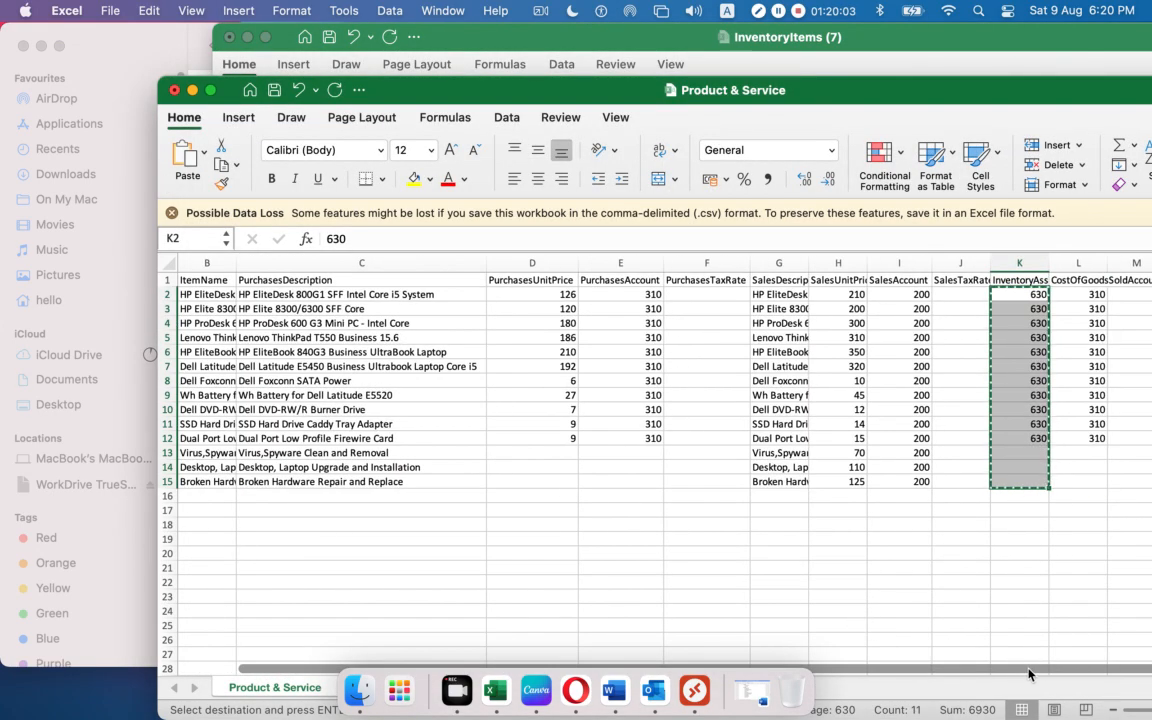
pyautogui.click(1080, 294)
pyautogui.moveTo(1080, 294); pyautogui.dragTo(1085, 476)
pyautogui.press('super+c')
pyautogui.click(513, 33)
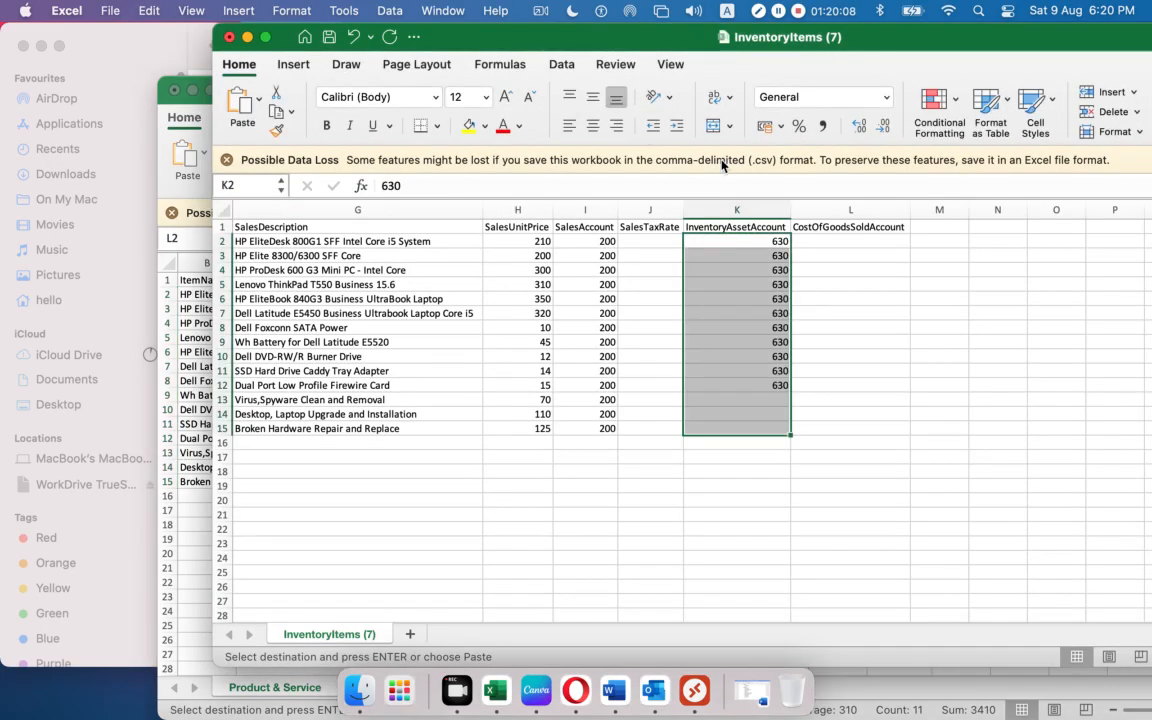
pyautogui.click(827, 243)
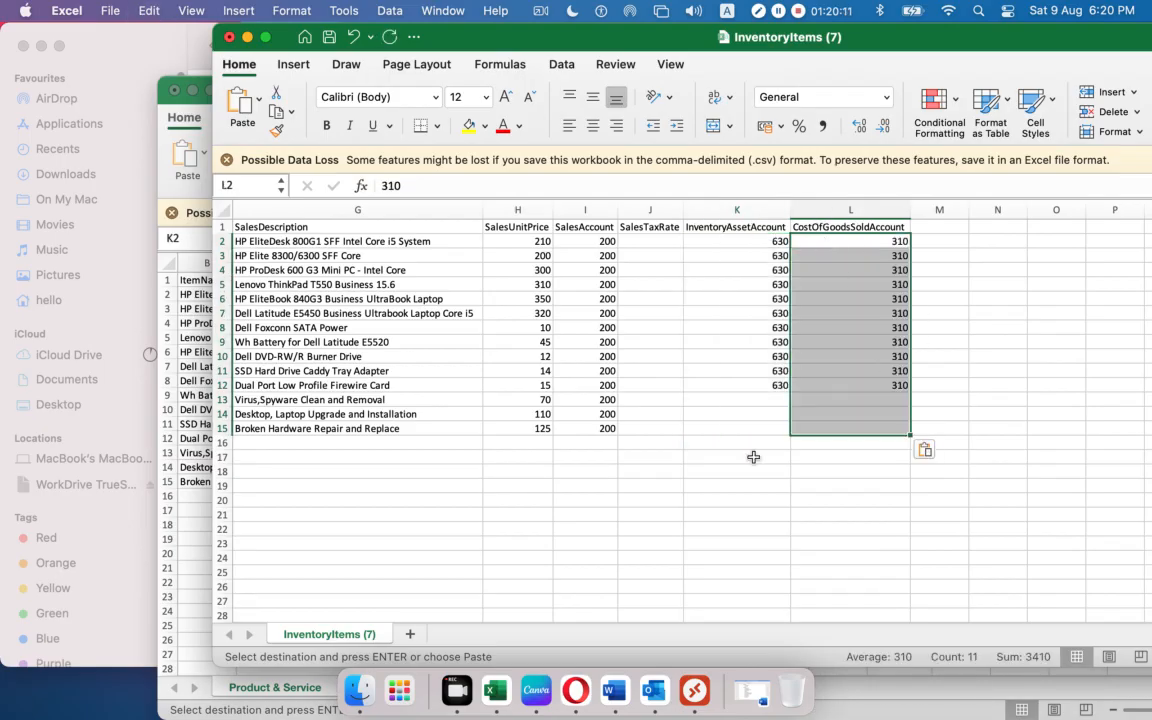
pyautogui.click(650, 528)
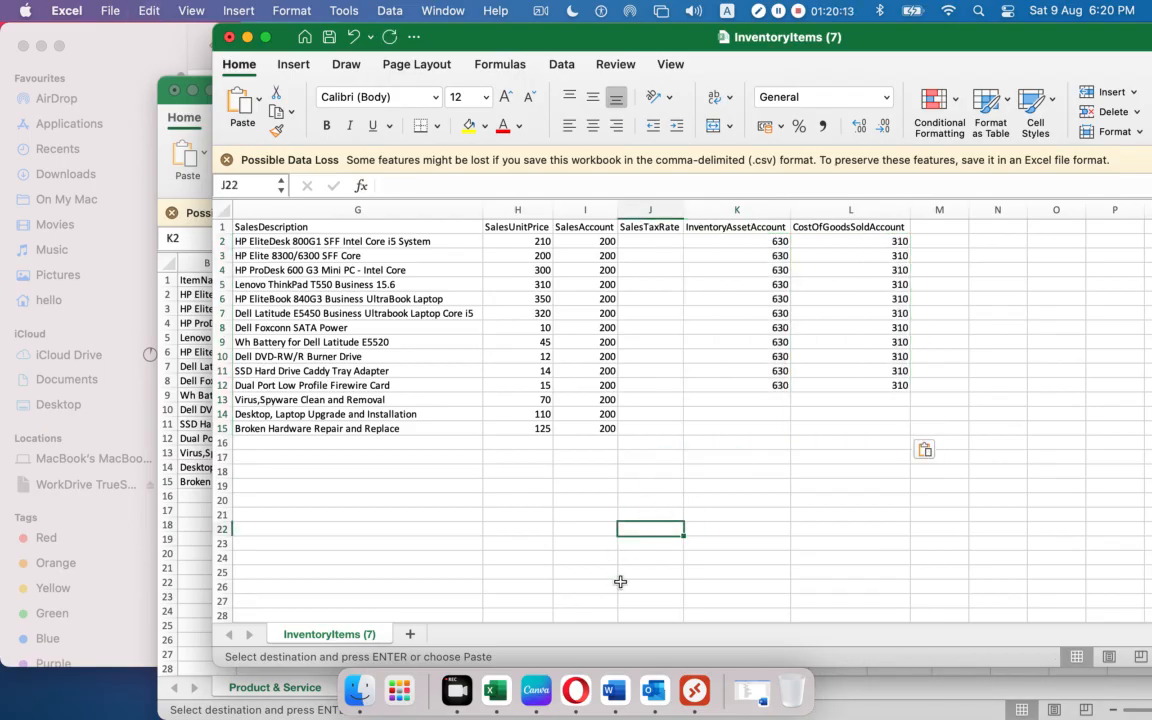
pyautogui.moveTo(896, 622); pyautogui.dragTo(417, 631)
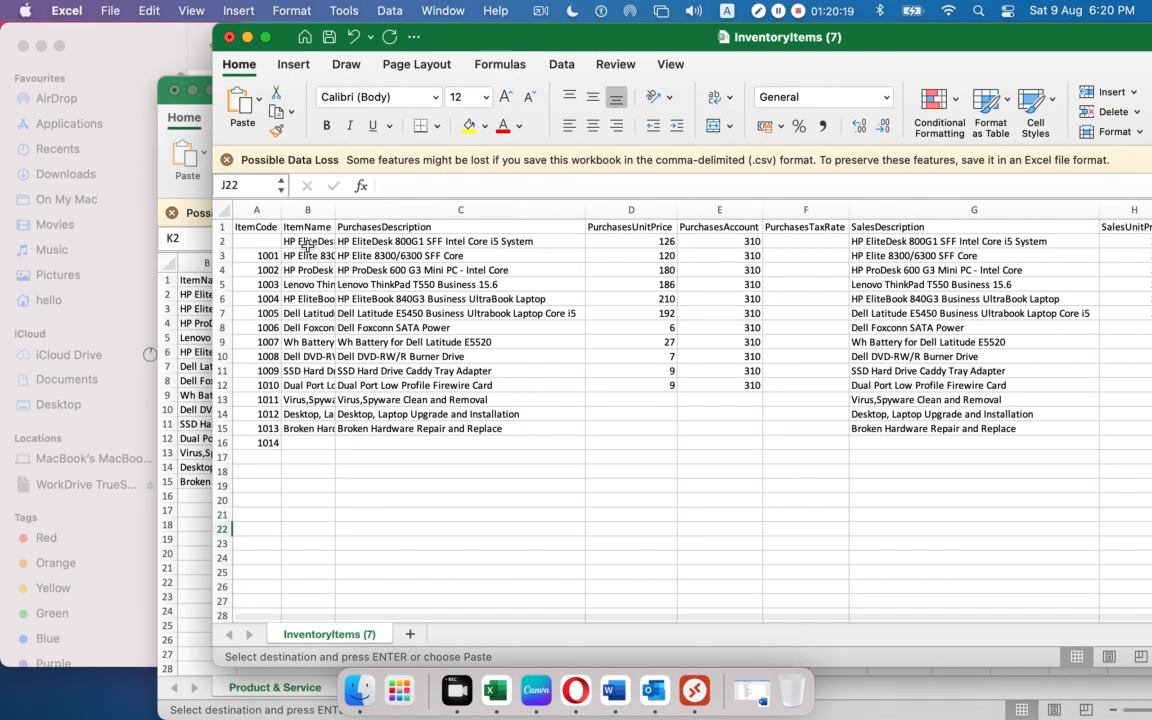
pyautogui.moveTo(286, 241); pyautogui.dragTo(377, 433)
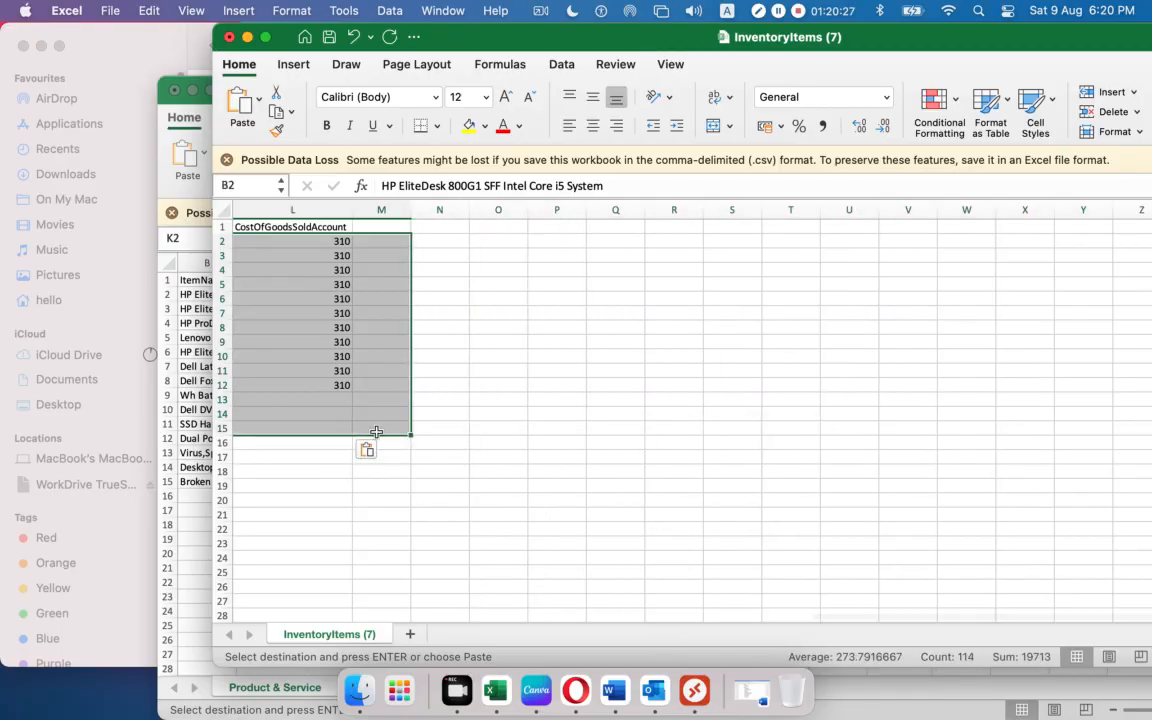
# Shift the item rows down one row and clear row 2 for a new item.
pyautogui.press('super+c')
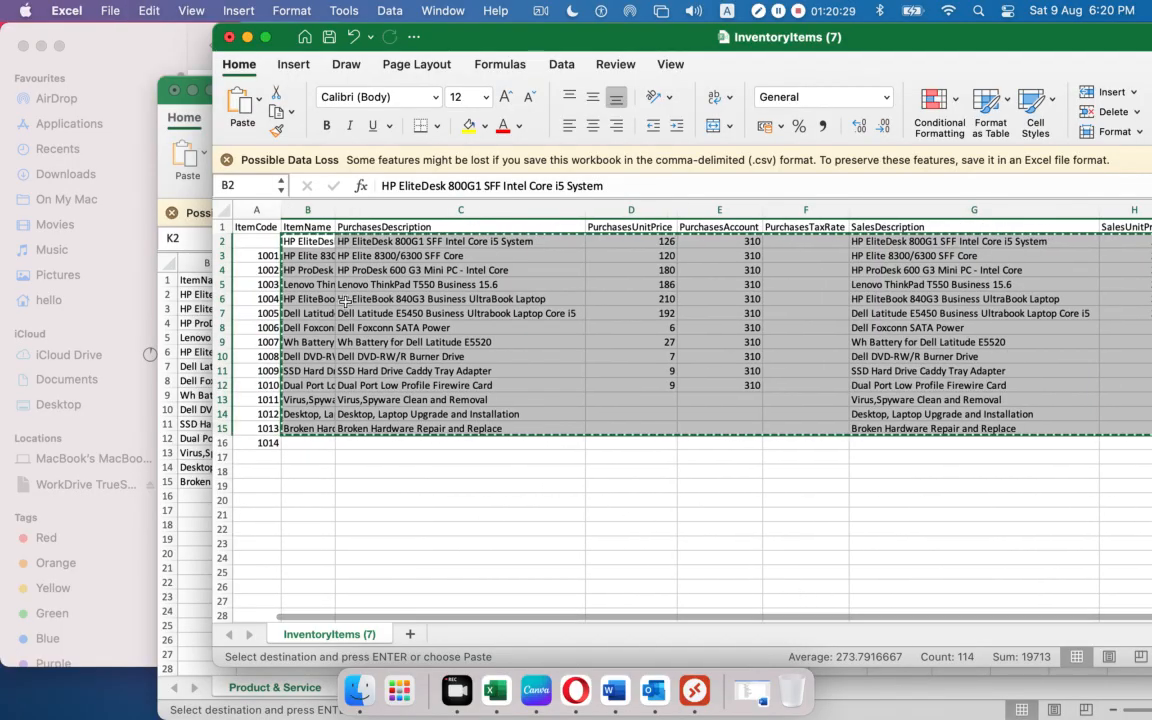
pyautogui.click(307, 256)
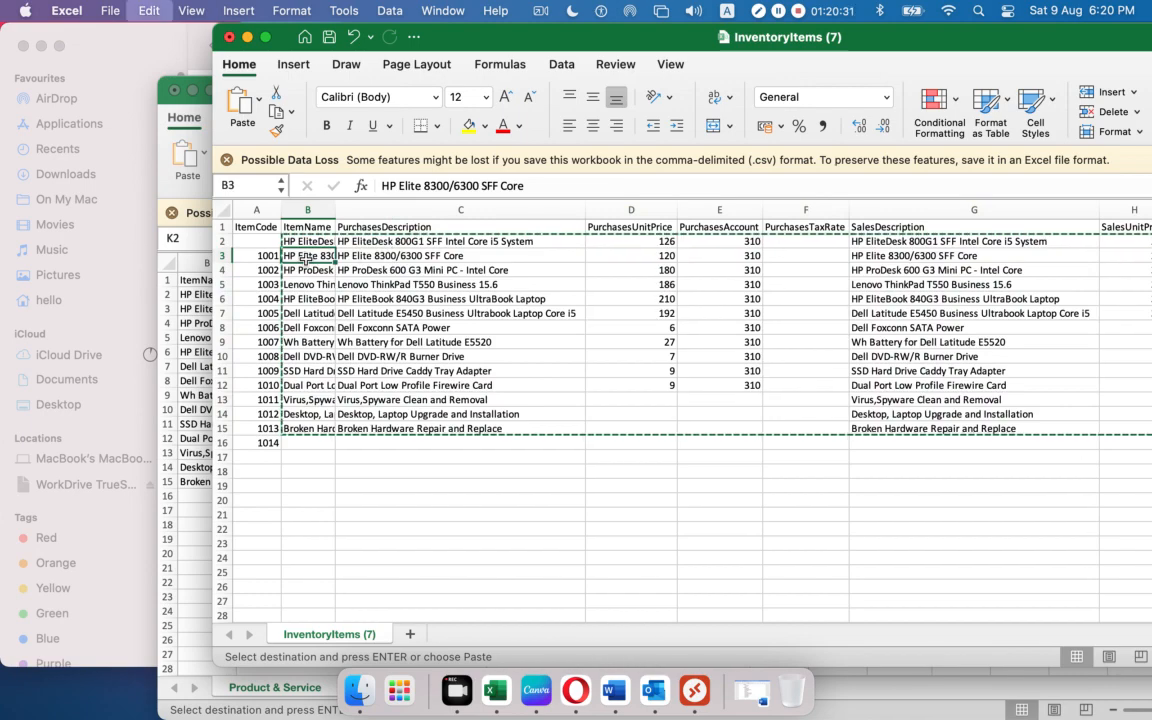
pyautogui.press('Return')
pyautogui.moveTo(302, 246); pyautogui.dragTo(1044, 241)
pyautogui.press('Delete')
pyautogui.click(490, 443)
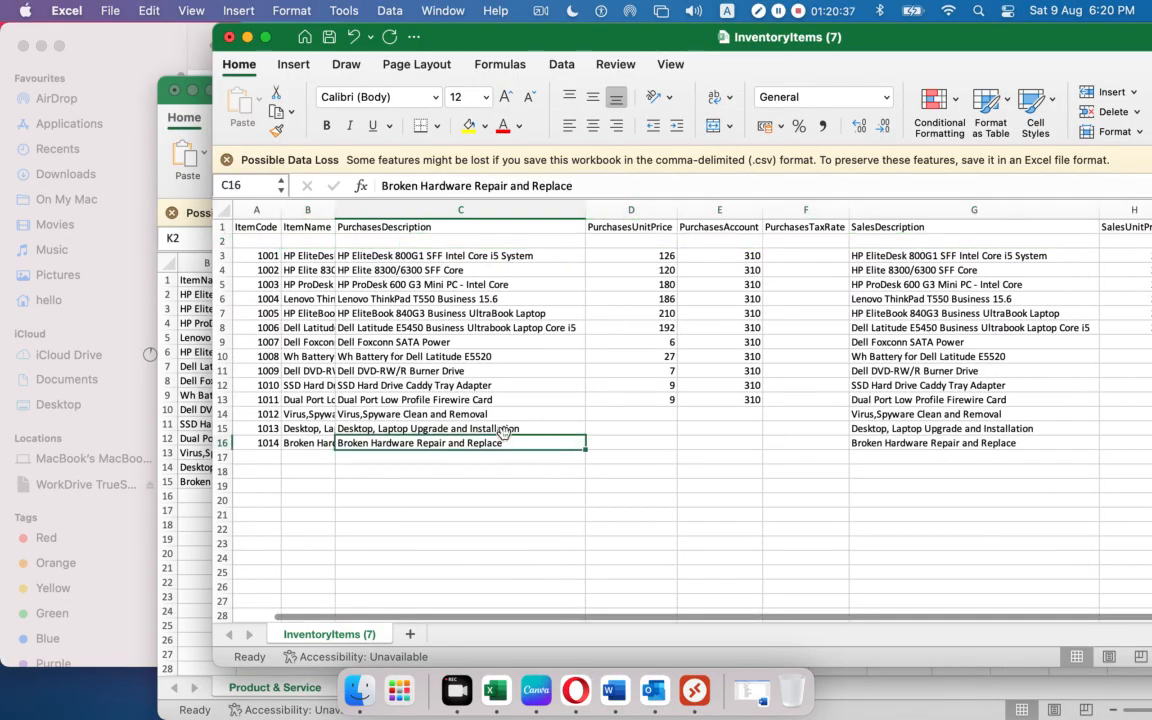
# Enter item code 1000 in A2 for the new item.
pyautogui.click(270, 241)
pyautogui.write('1')
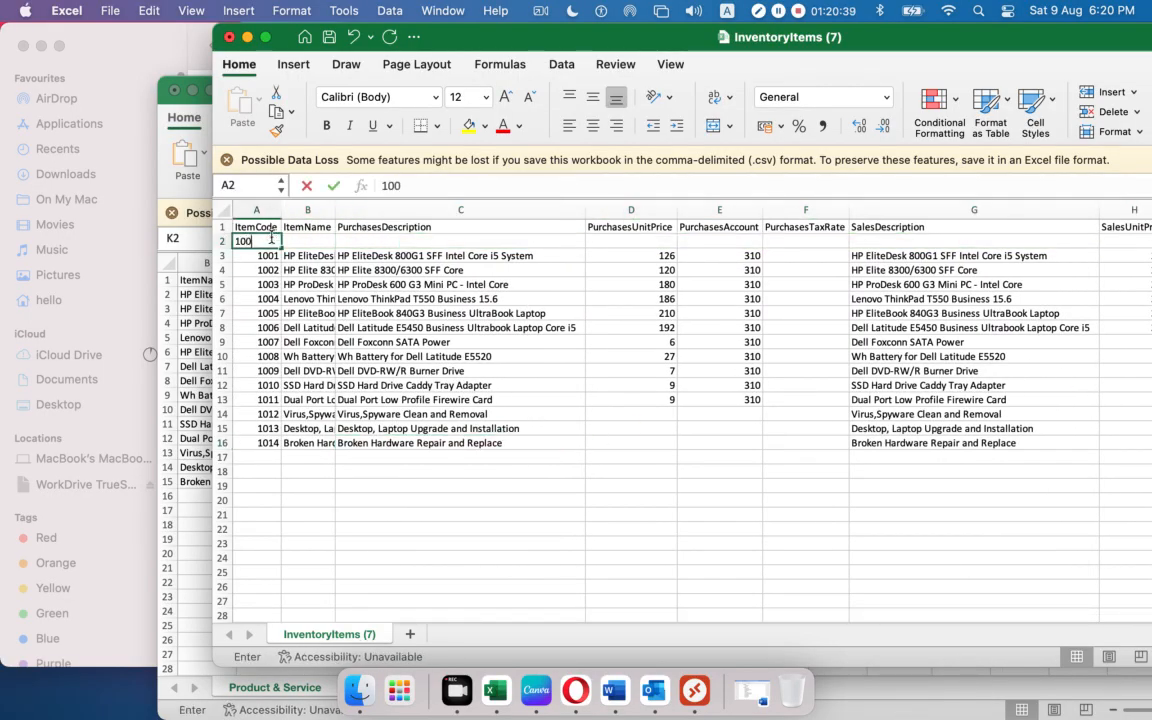
pyautogui.write('00')
pyautogui.click(300, 241)
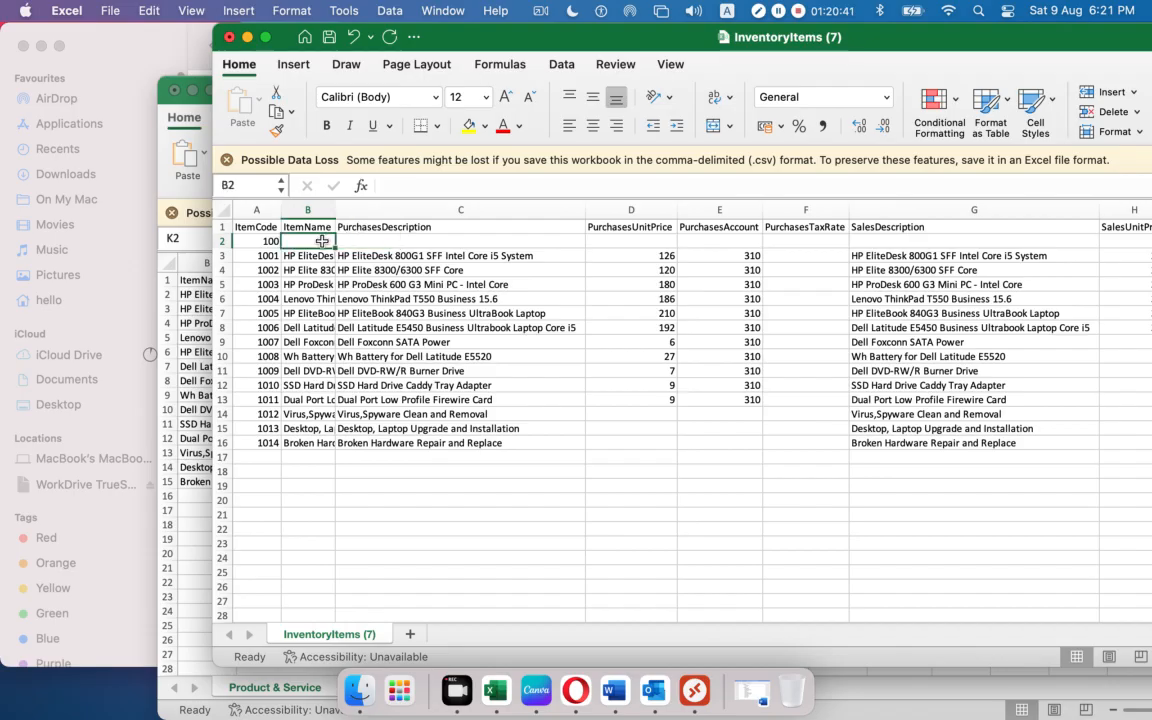
pyautogui.doubleClick(260, 241)
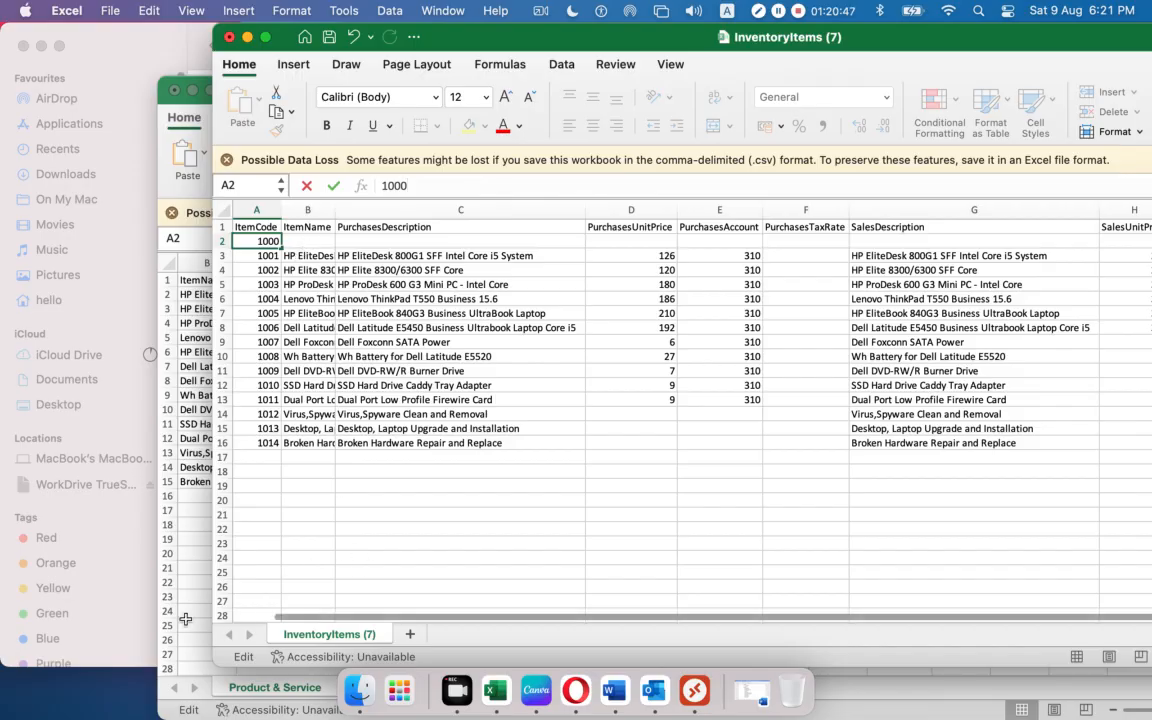
pyautogui.moveTo(935, 39); pyautogui.dragTo(806, 66)
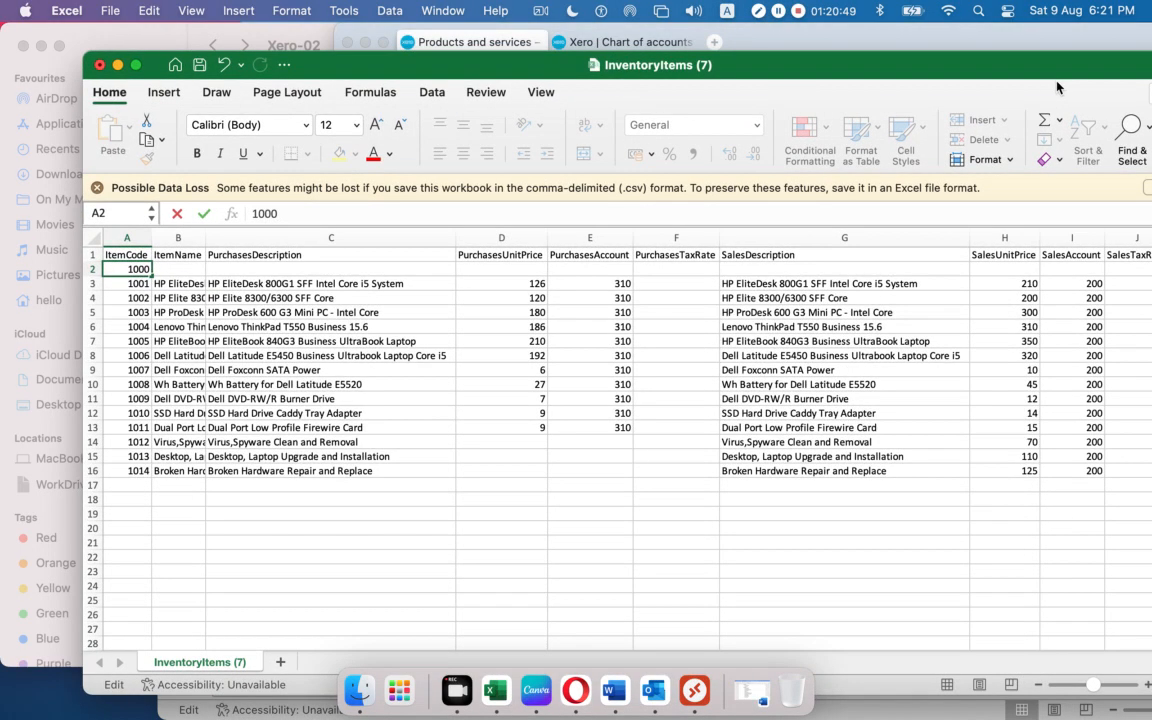
pyautogui.moveTo(879, 68); pyautogui.dragTo(1013, 59)
# Fill in Keyboard: purchase price 100, purchases account 310, sales price 120, sales account 200.
pyautogui.click(312, 259)
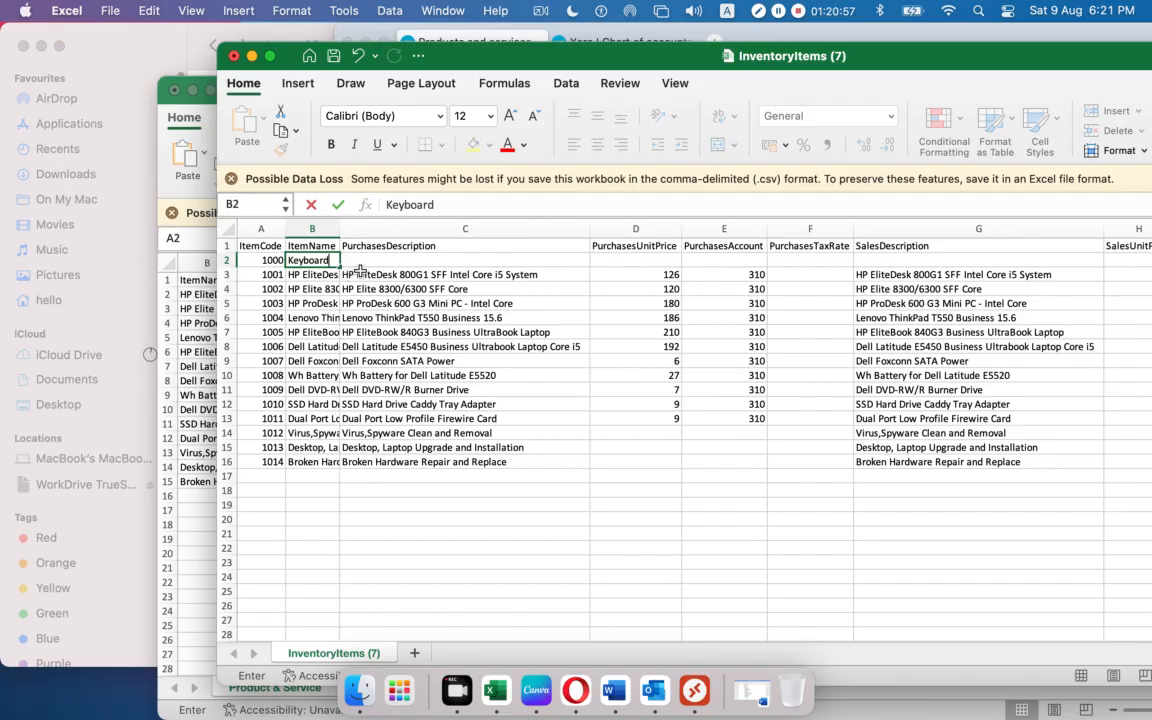
pyautogui.click(609, 259)
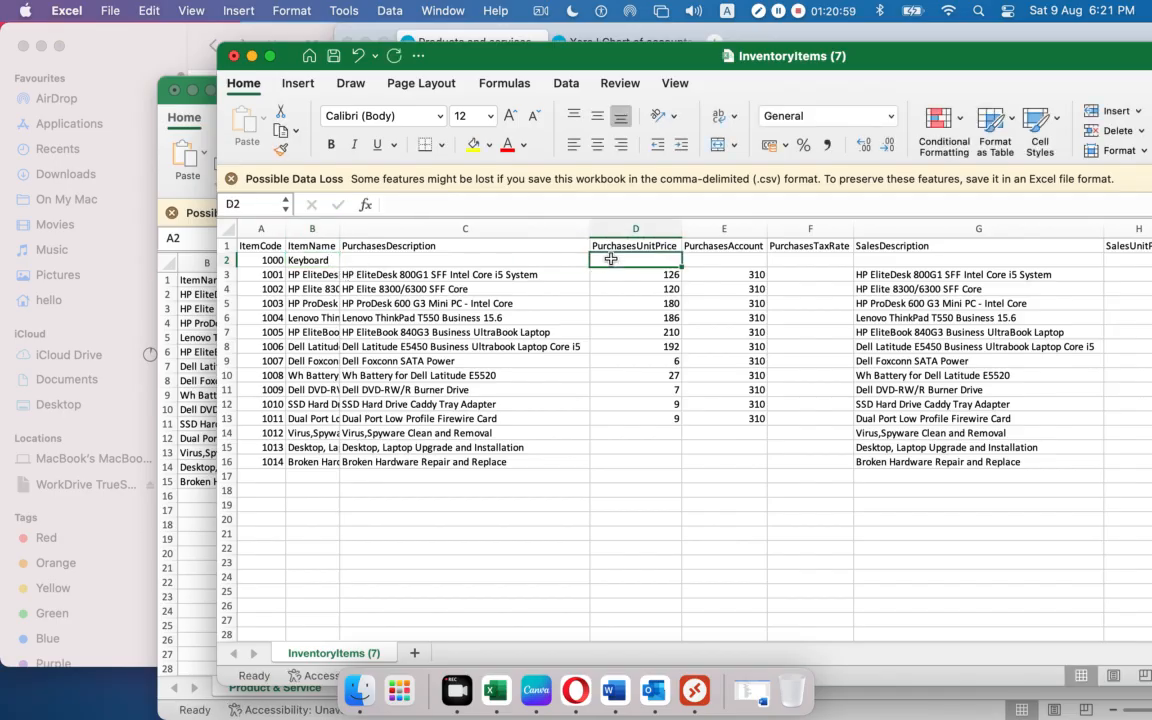
pyautogui.write('100')
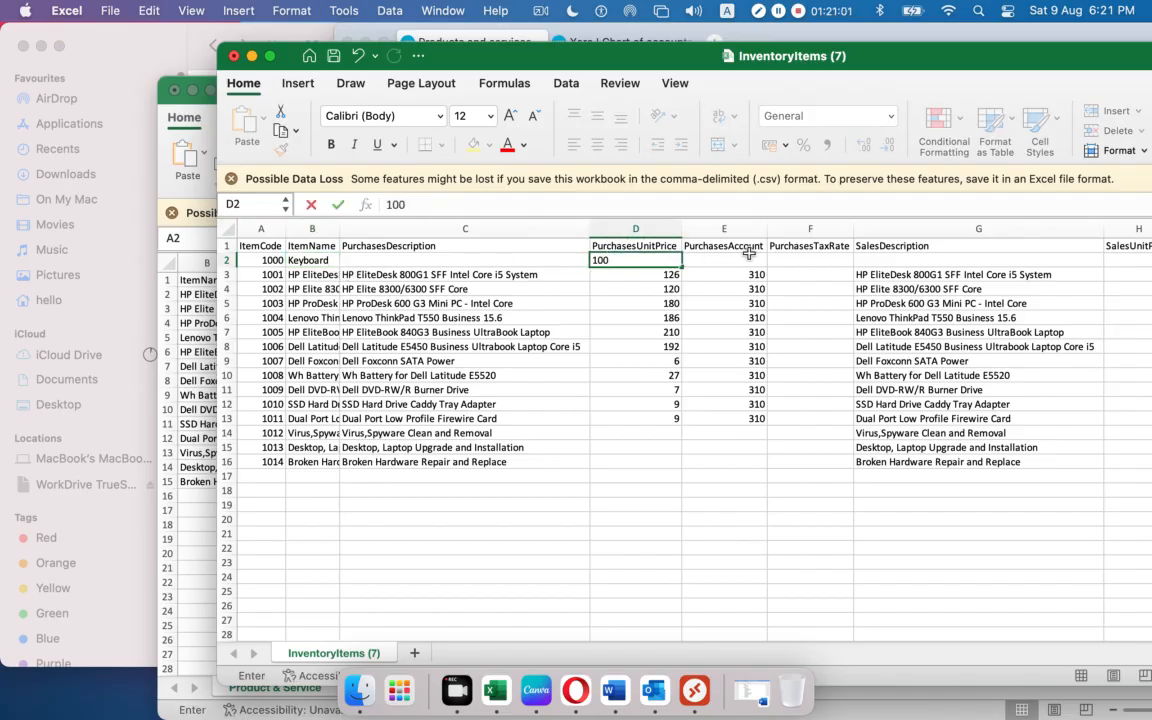
pyautogui.click(746, 258)
pyautogui.write('310')
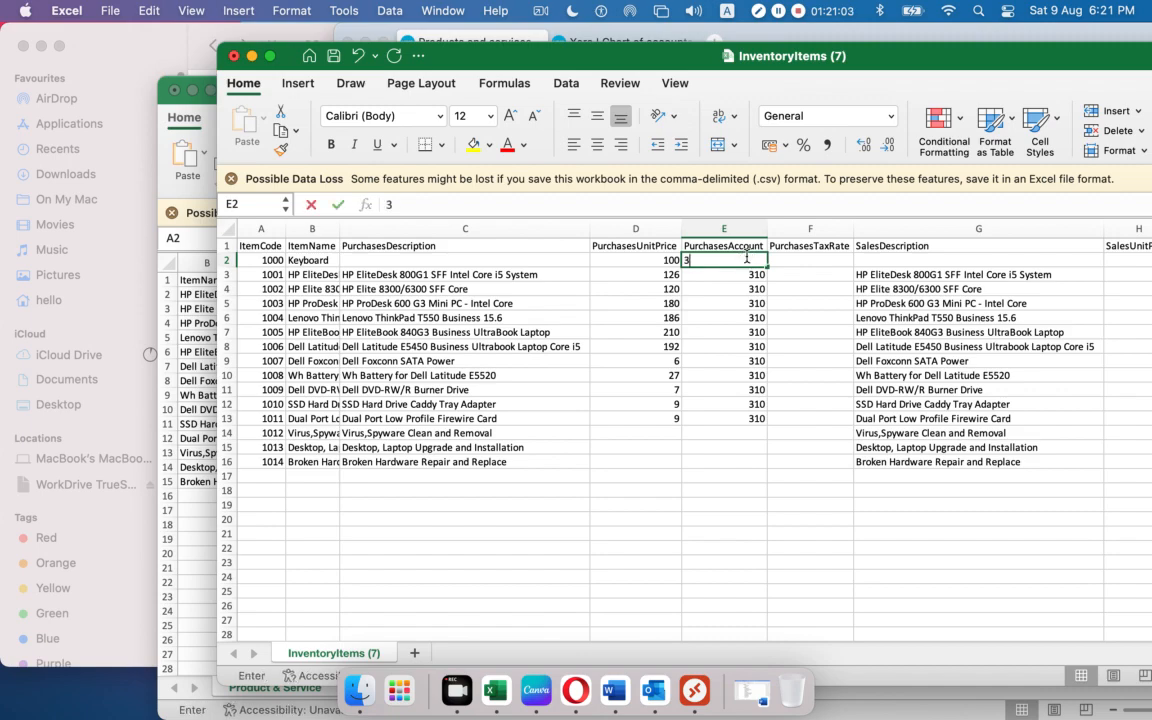
pyautogui.click(887, 259)
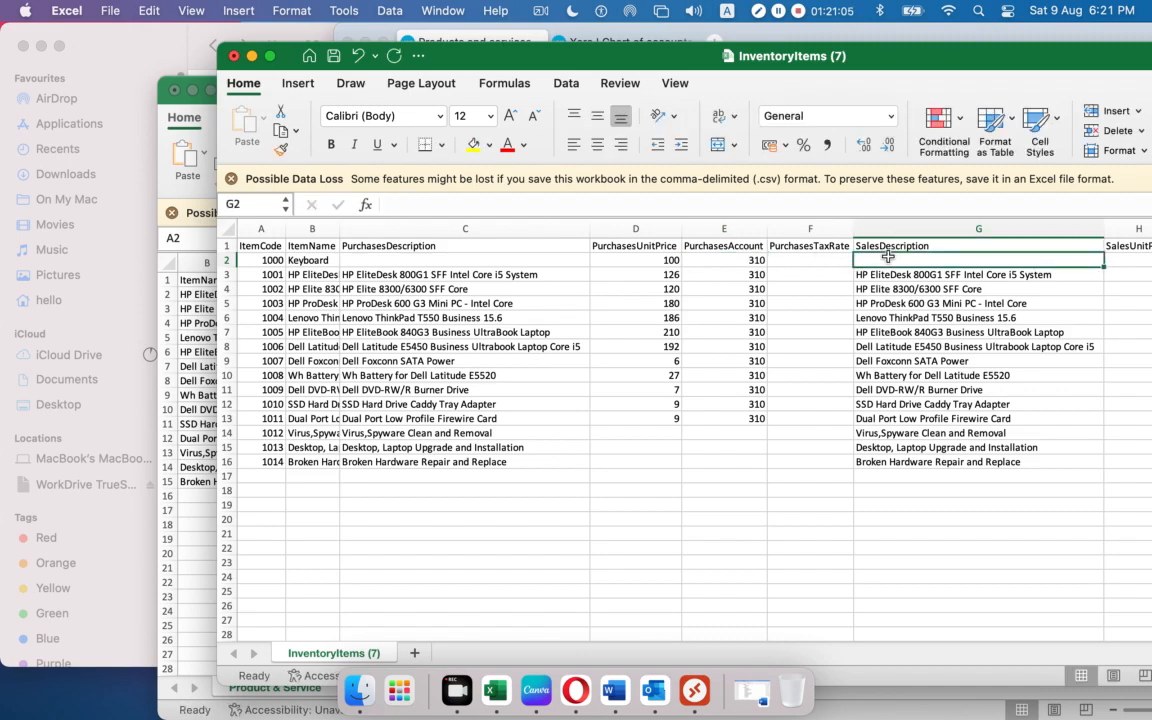
pyautogui.write('Keyboard')
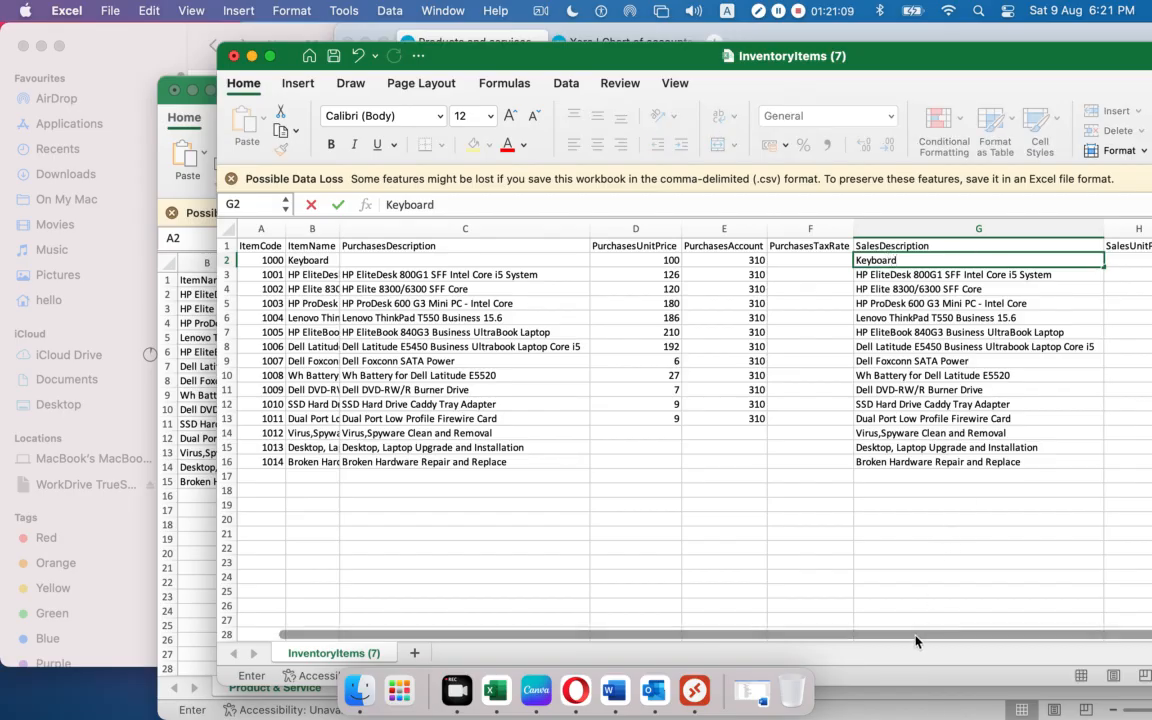
pyautogui.press('Tab')
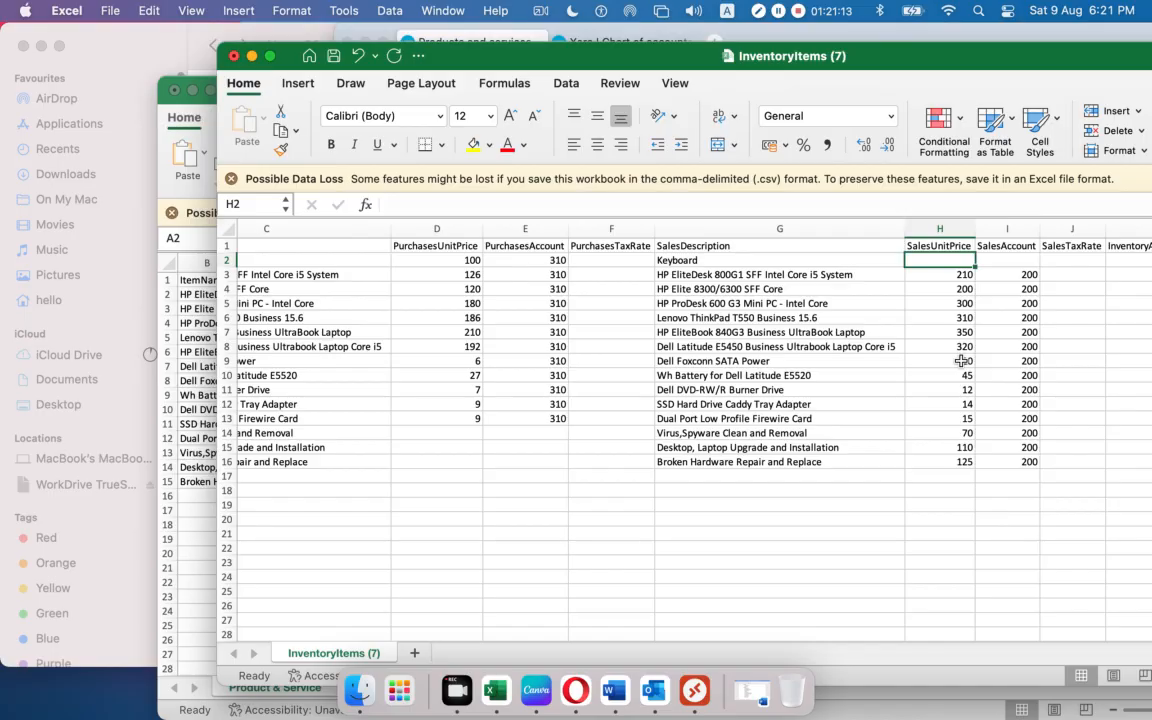
pyautogui.write('120')
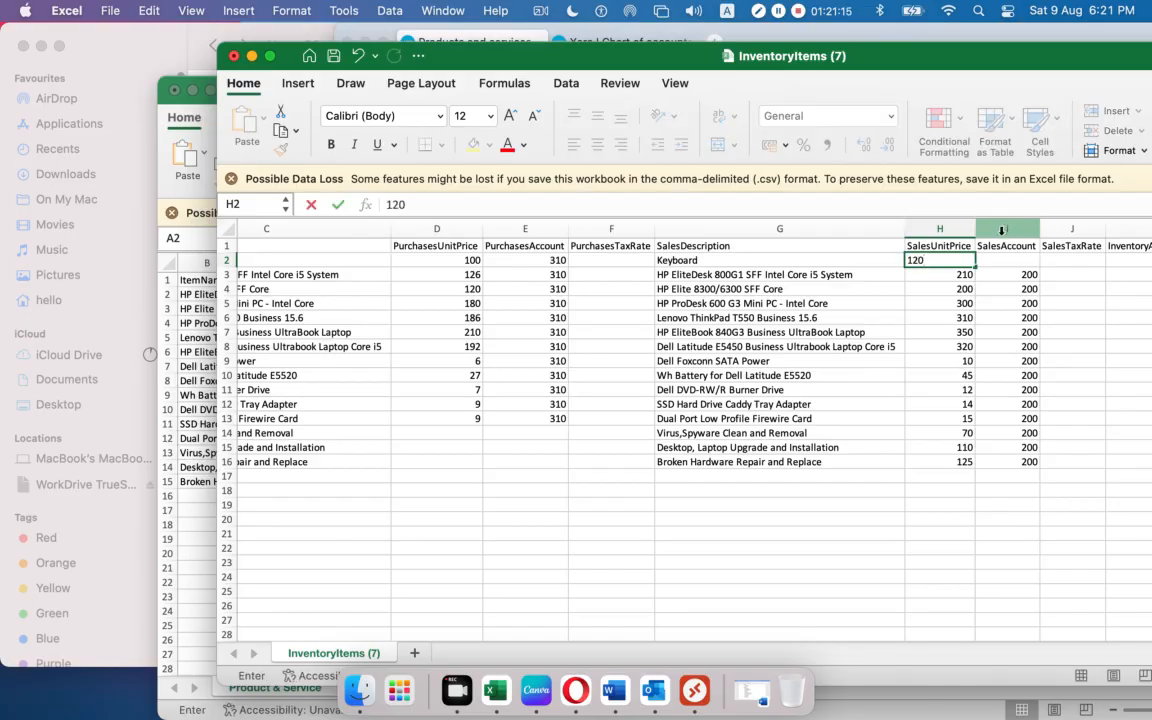
pyautogui.click(1004, 256)
pyautogui.write('200')
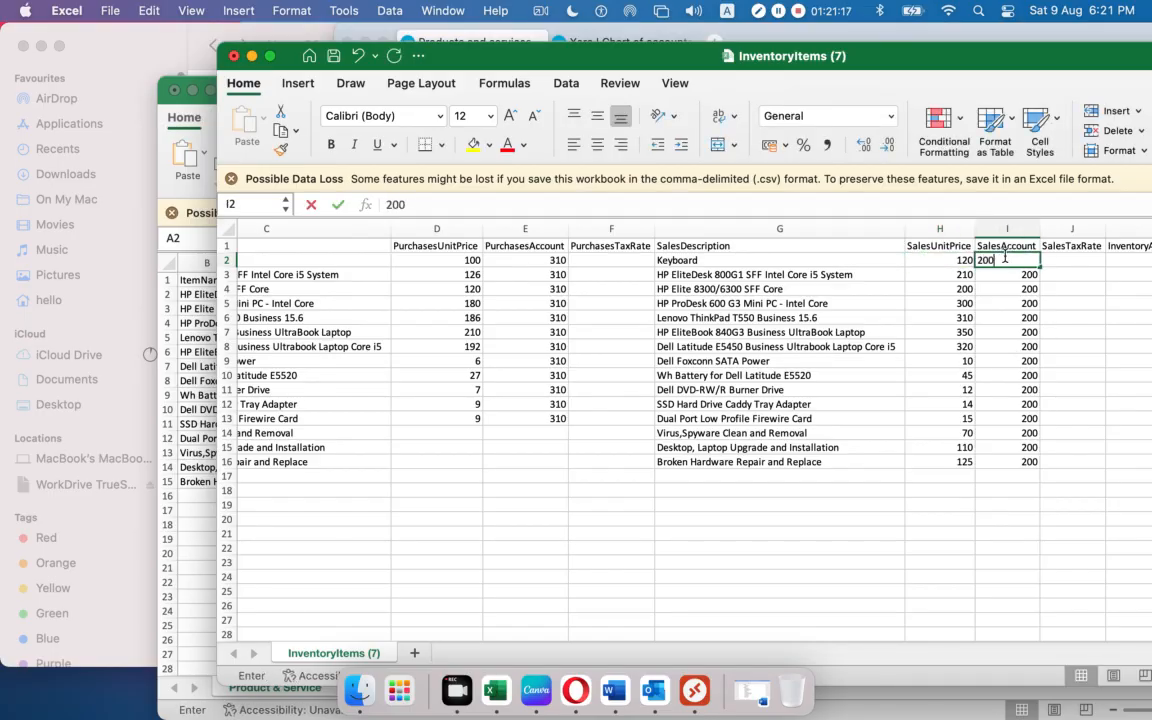
pyautogui.click(1085, 258)
# Give Keyboard InventoryAssetAccount 630 and check the blank asset account cells for service rows.
pyautogui.press('Right')
pyautogui.press('Right')
pyautogui.press('Right')
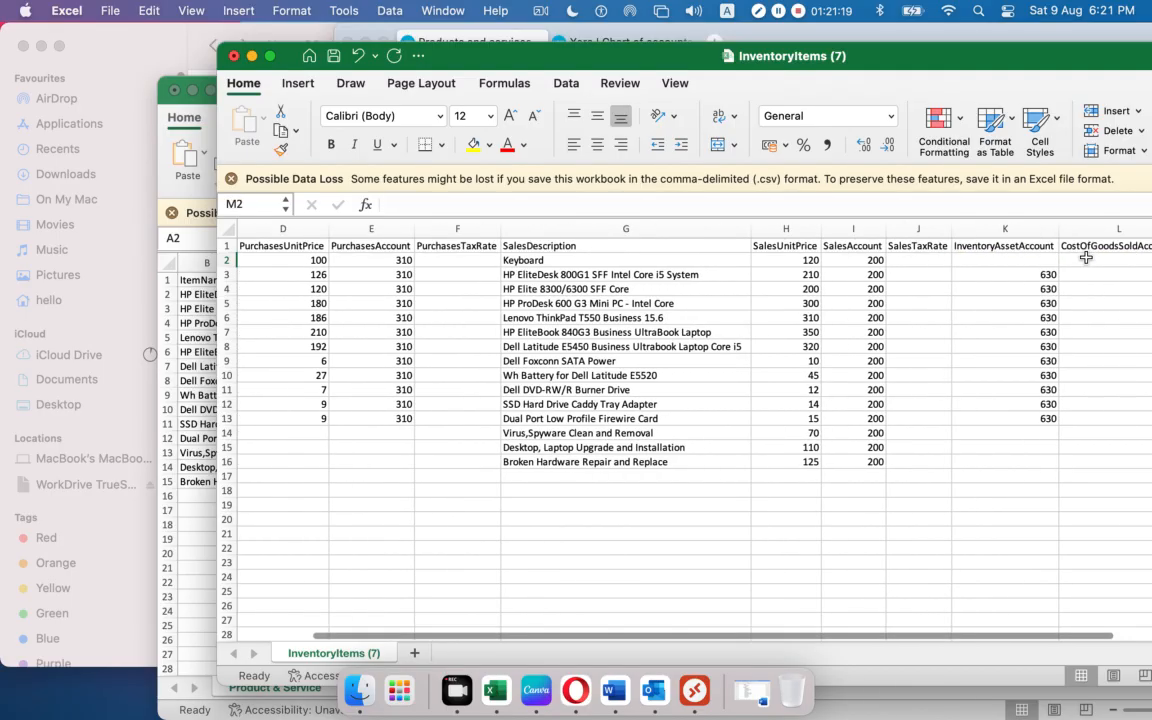
pyautogui.click(1039, 260)
pyautogui.write('630')
pyautogui.press('Right')
pyautogui.press('Right')
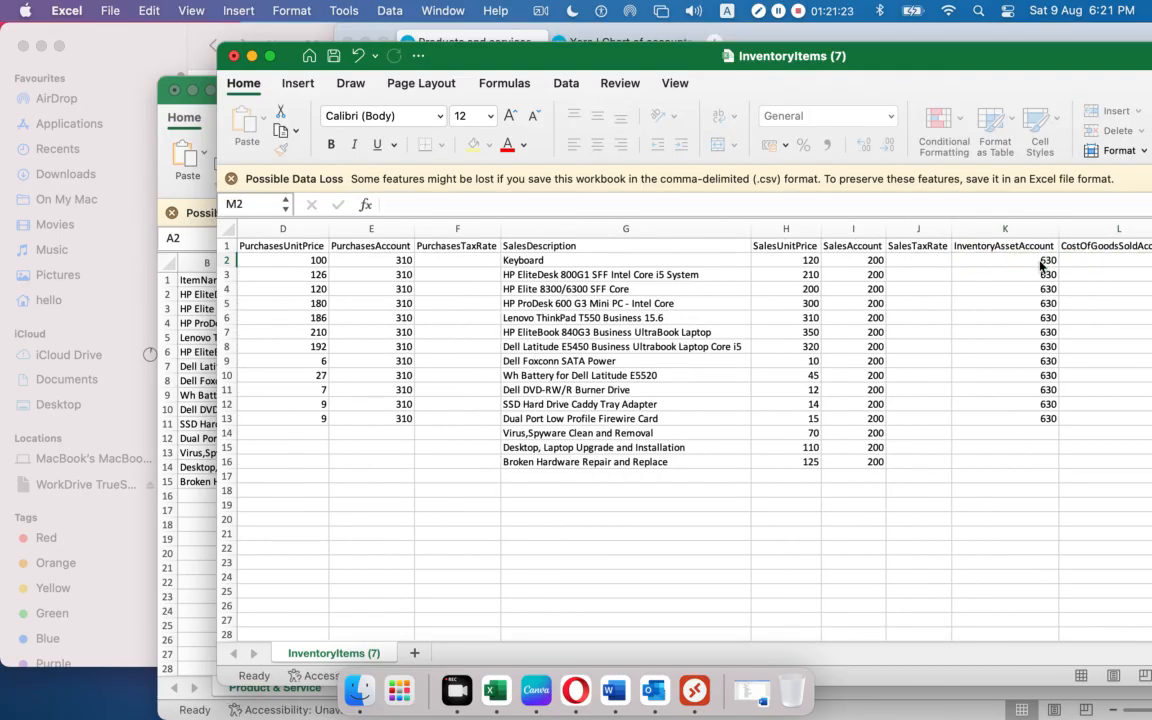
pyautogui.press('Right')
pyautogui.press('Right')
pyautogui.press('Right')
pyautogui.press('Right')
pyautogui.press('Right')
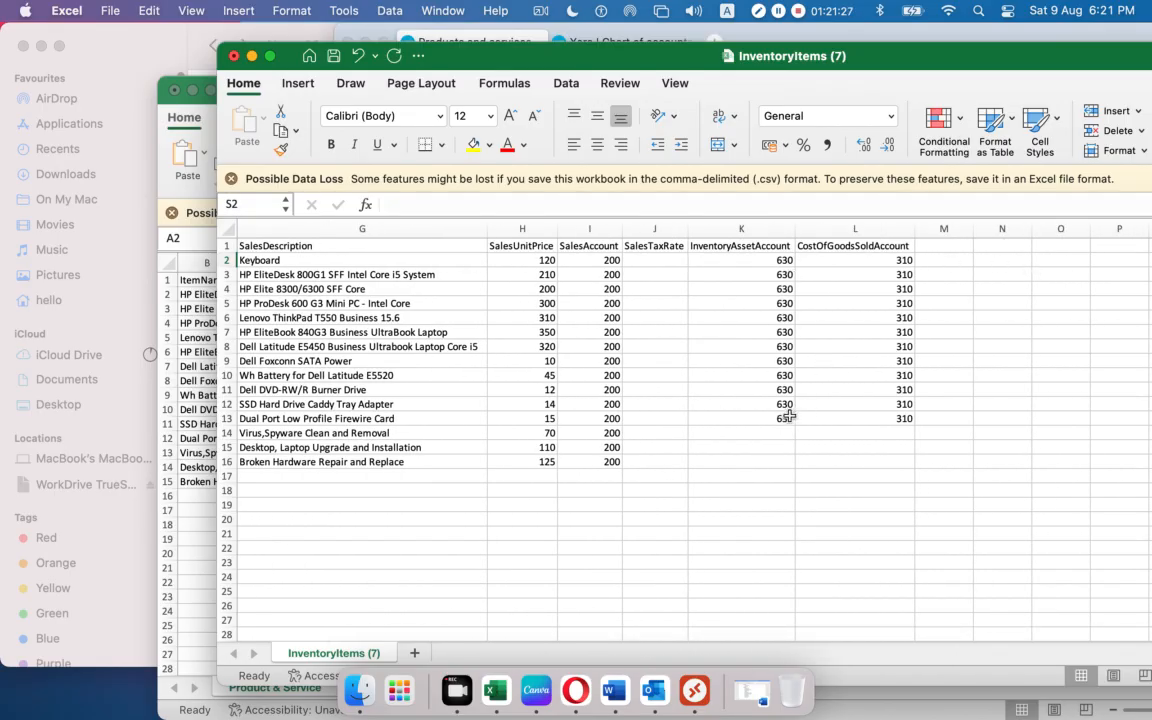
pyautogui.moveTo(735, 434); pyautogui.dragTo(728, 460)
pyautogui.click(921, 473)
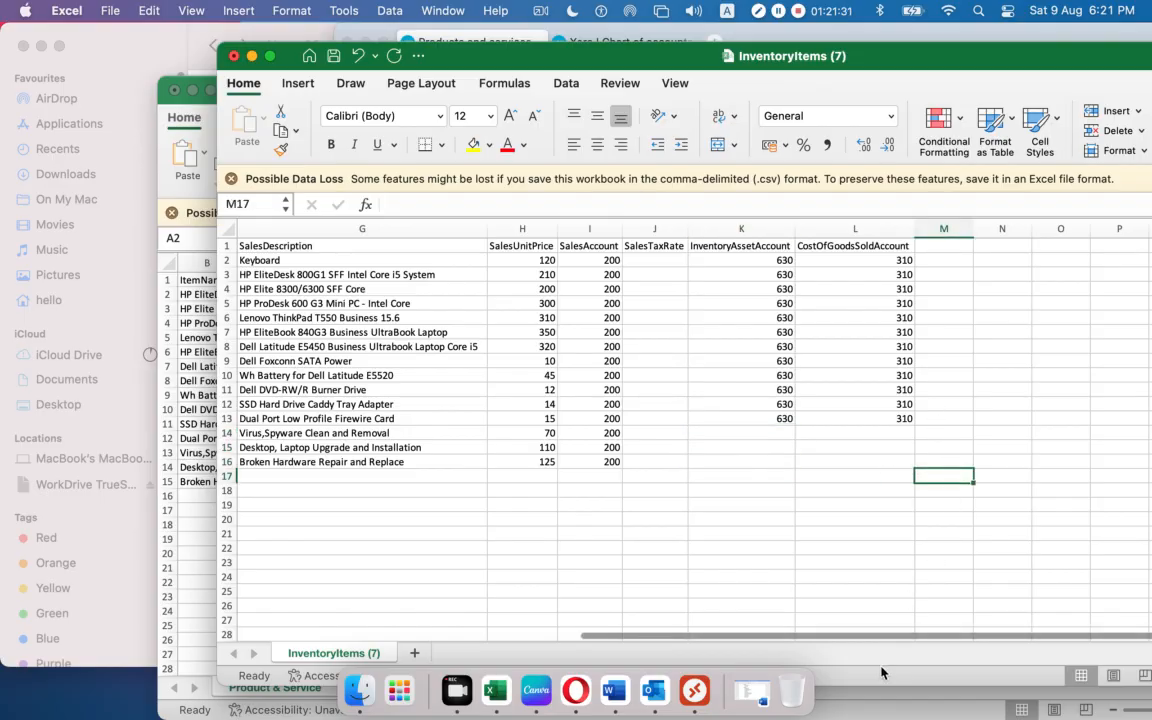
pyautogui.hscroll(-10, 886, 640)
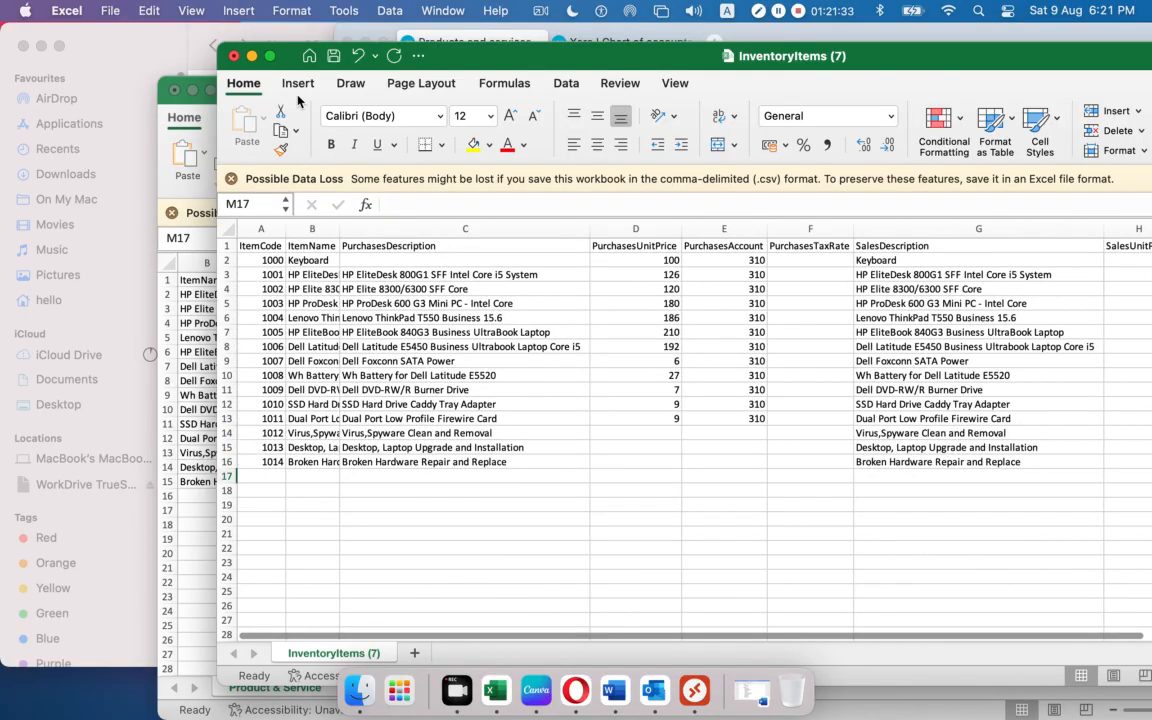
pyautogui.moveTo(493, 68); pyautogui.dragTo(323, 70)
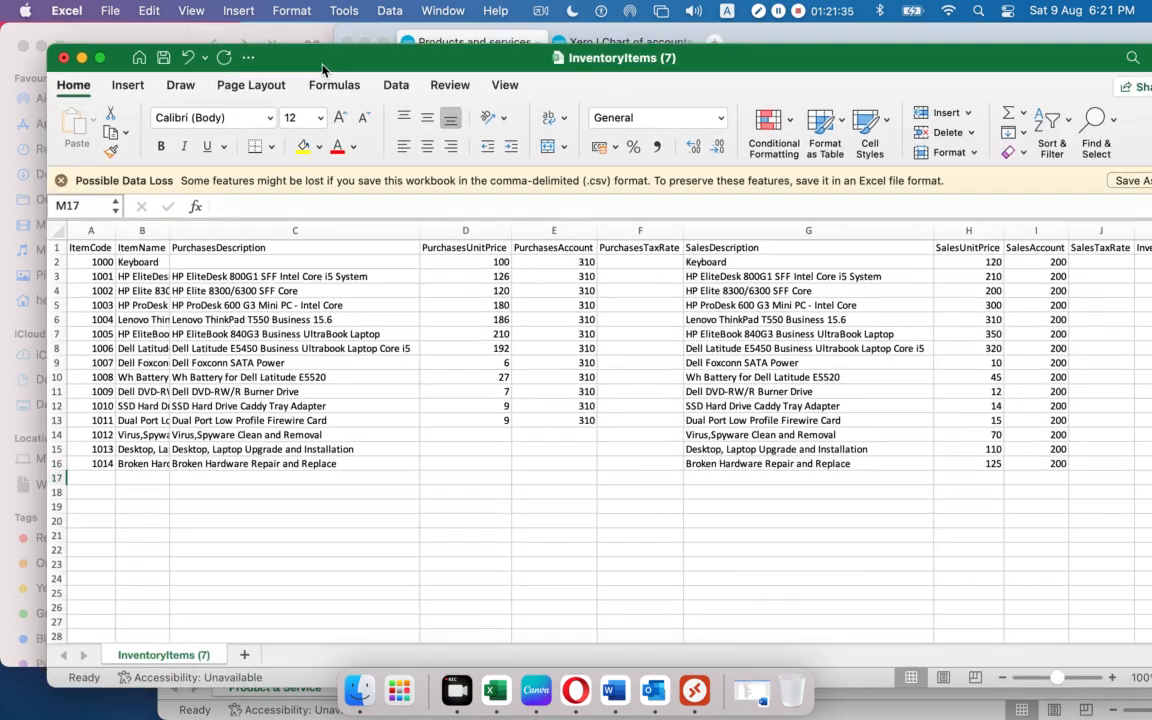
# Save the item sheet to the Desktop as InventoryItems.csv.
pyautogui.click(110, 14)
pyautogui.click(180, 165)
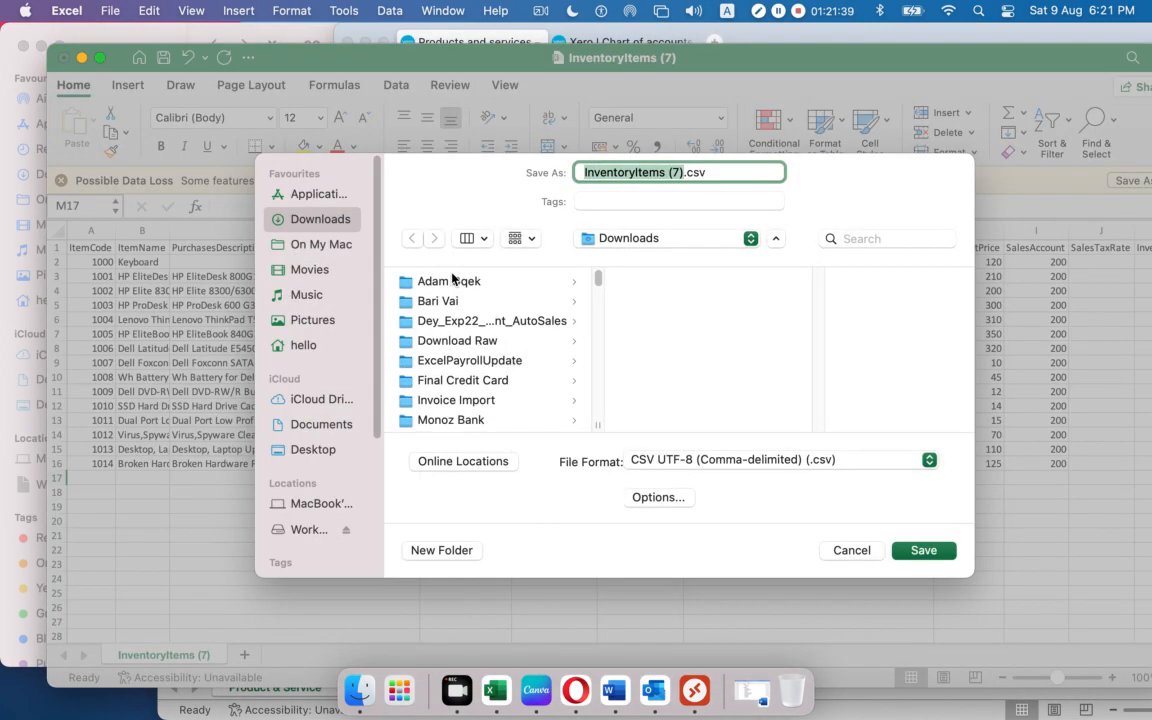
pyautogui.click(300, 449)
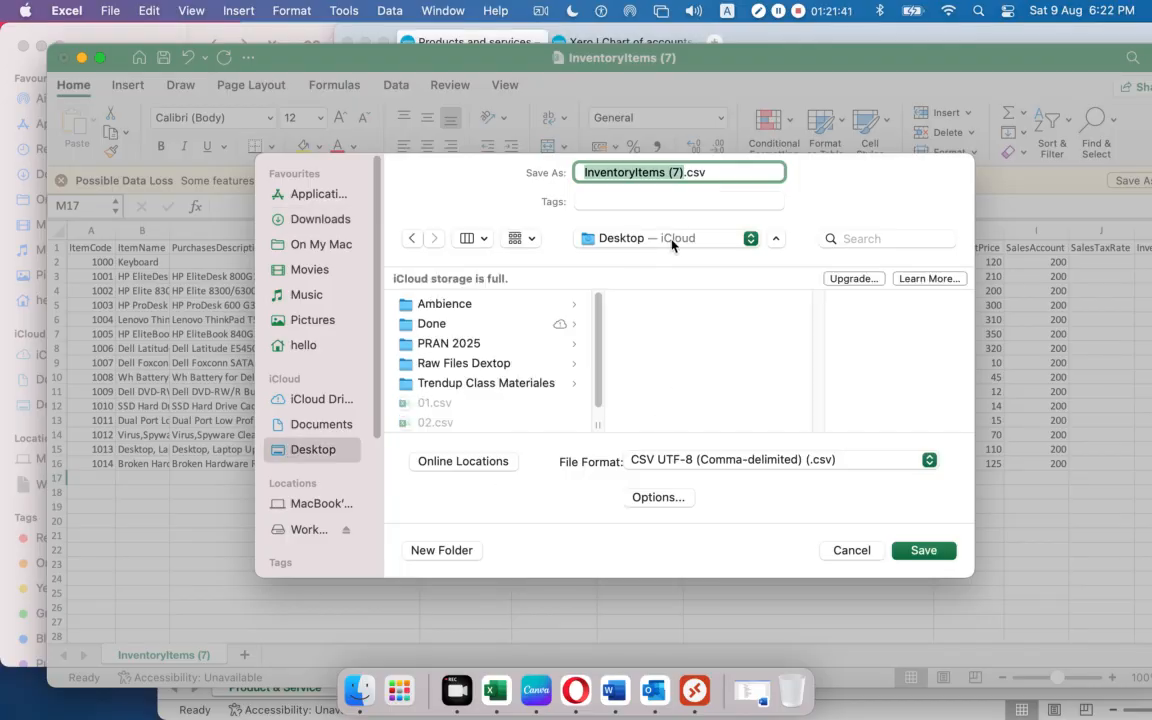
pyautogui.click(683, 172)
pyautogui.press('BackSpace')
pyautogui.press('BackSpace')
pyautogui.press('BackSpace')
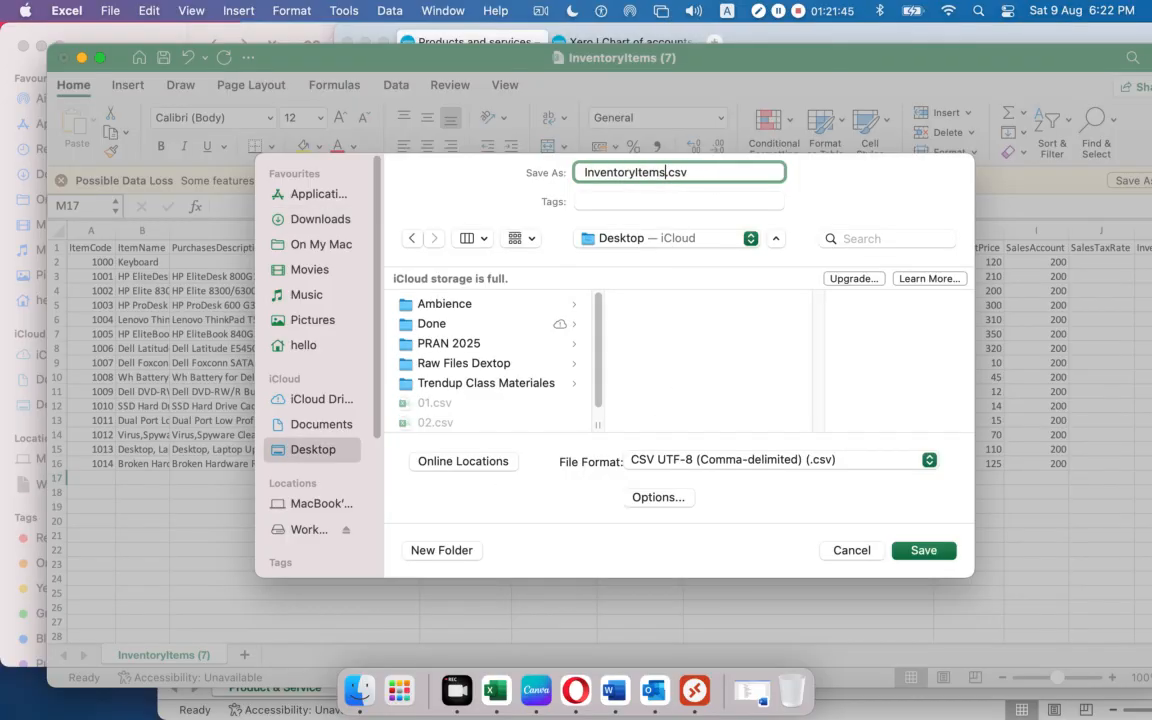
pyautogui.click(941, 553)
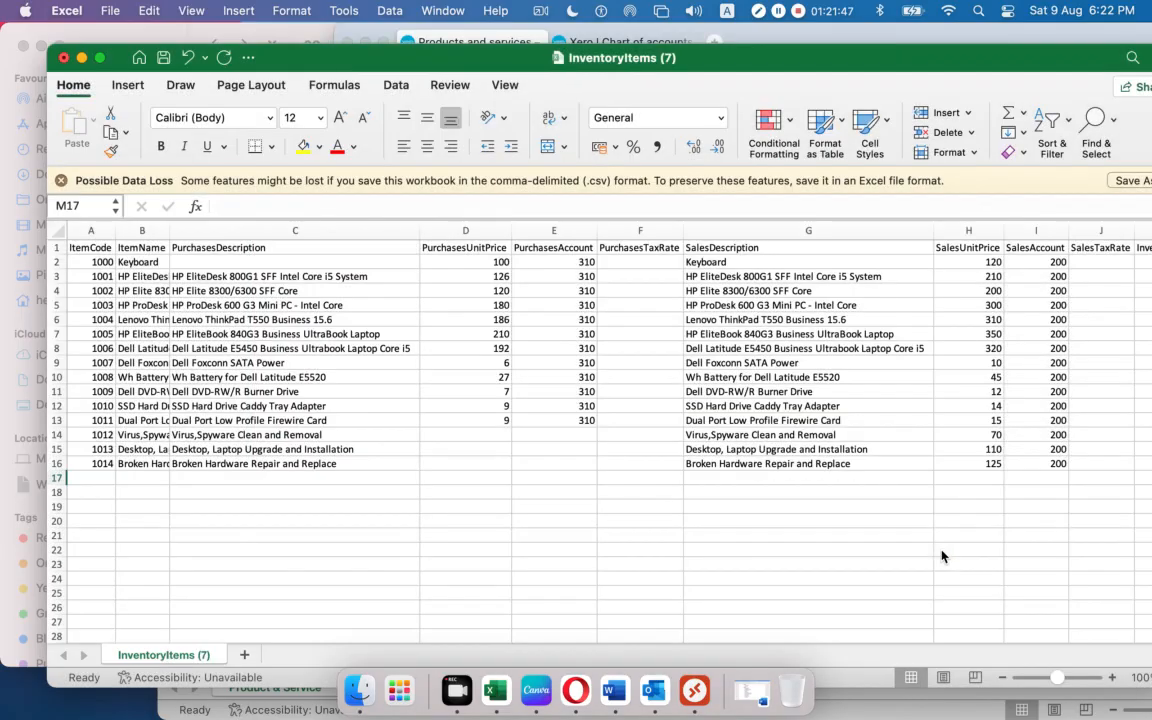
# Close InventoryItems and Product & Service, saving Product & Service.csv's changes.
pyautogui.click(63, 58)
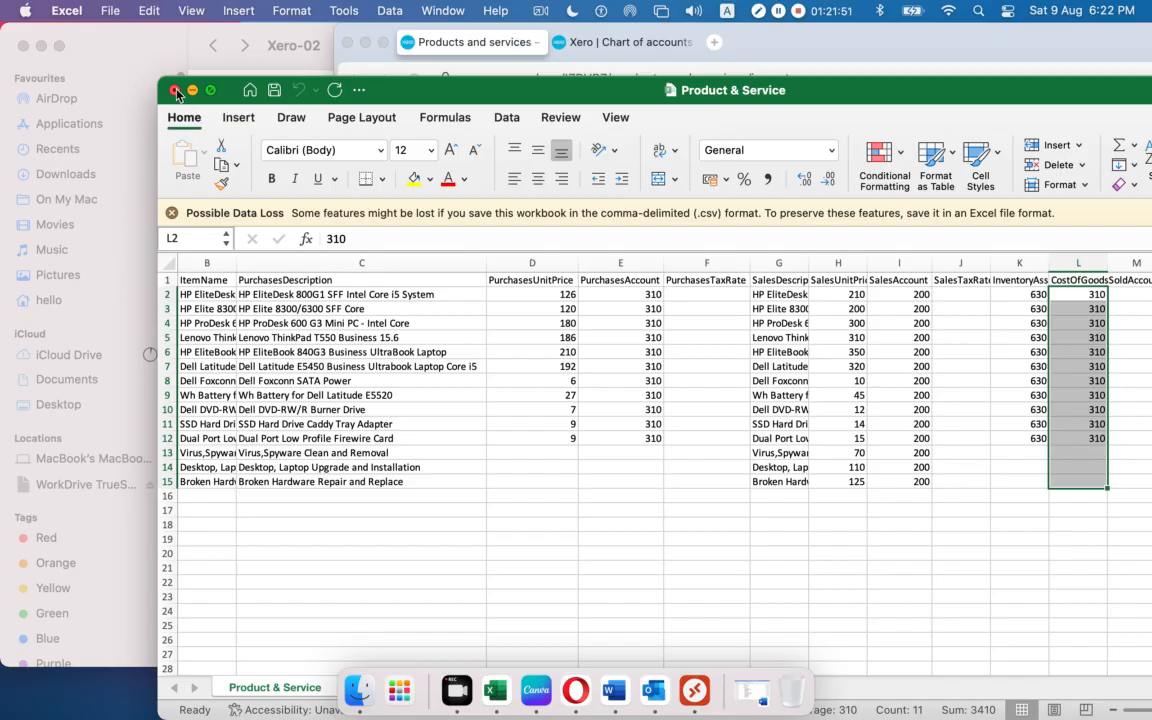
pyautogui.click(174, 90)
pyautogui.click(689, 450)
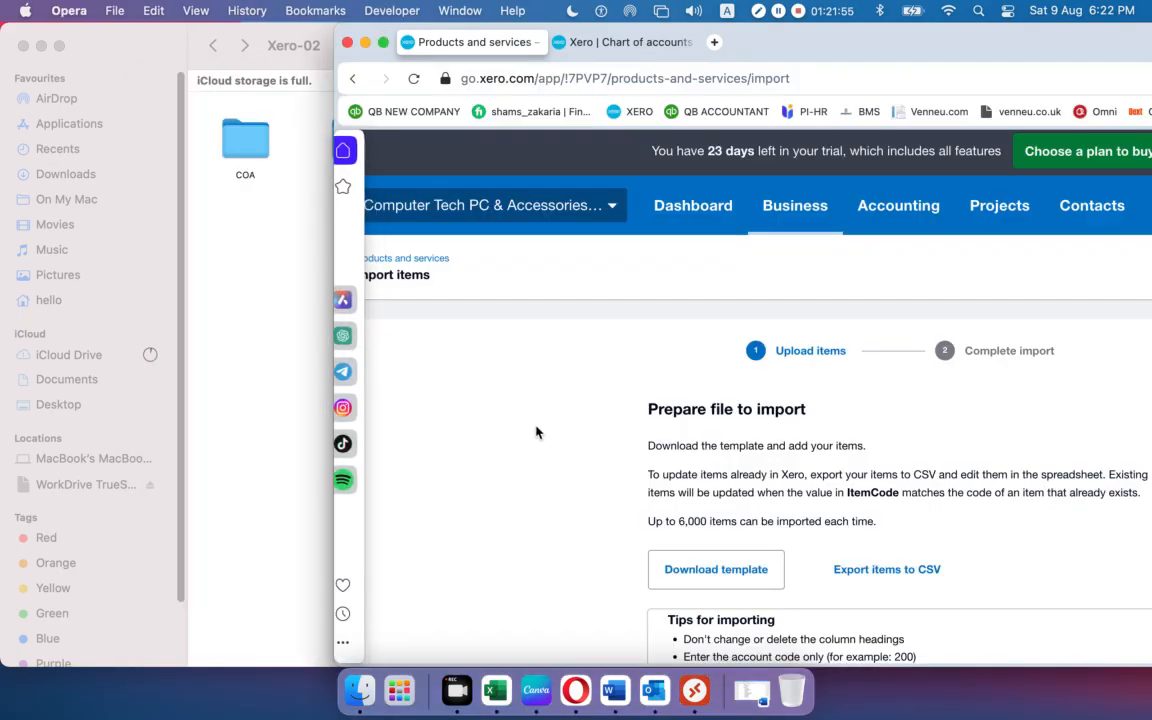
# Upload InventoryItems.csv to Xero's item import and complete the import of all 15 items.
pyautogui.moveTo(888, 37); pyautogui.dragTo(574, 42)
pyautogui.scroll(-5, 540, 355)
pyautogui.click(605, 494)
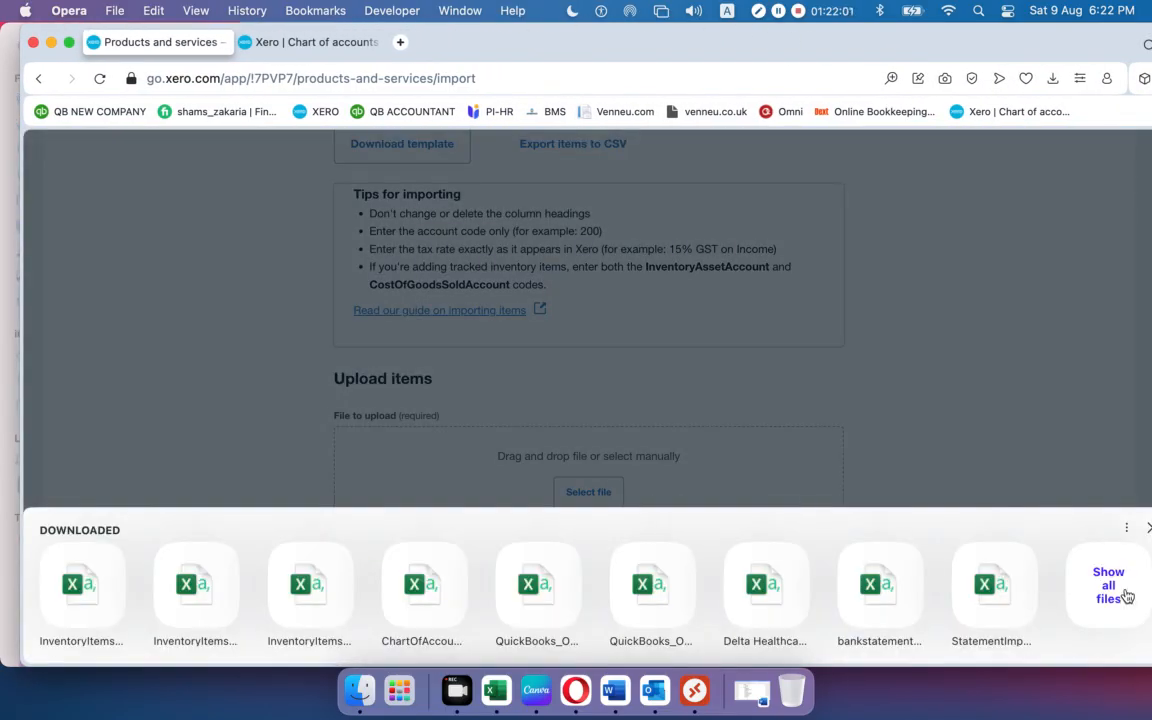
pyautogui.click(1127, 596)
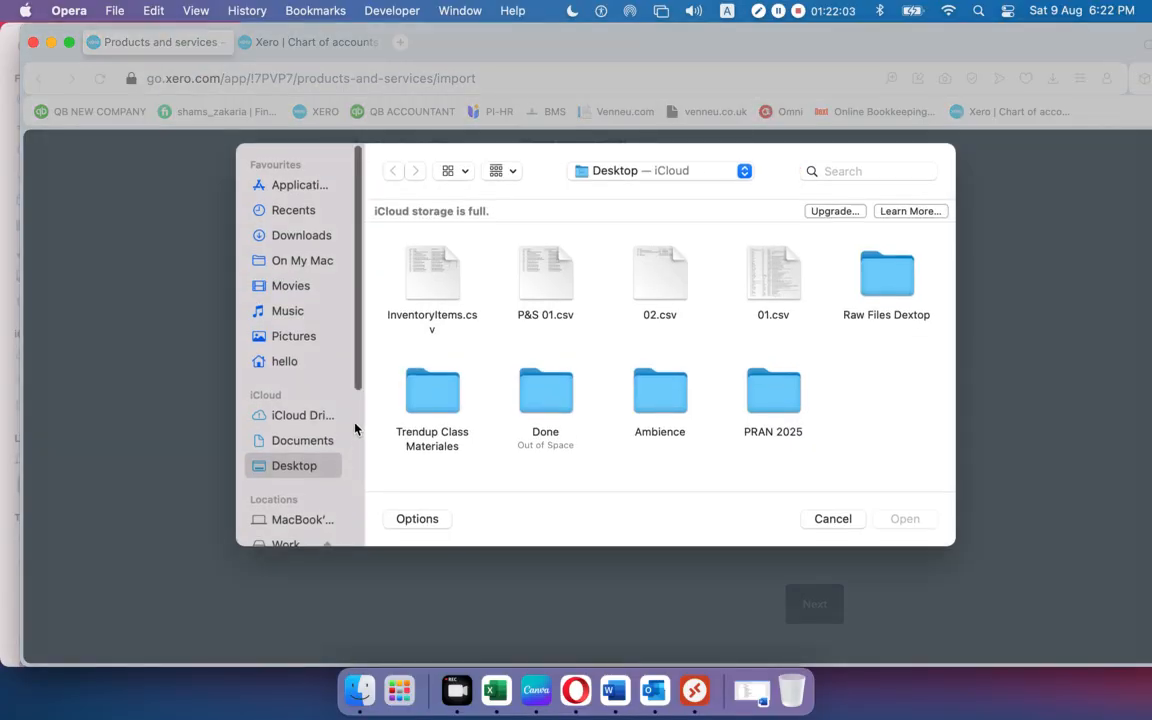
pyautogui.click(455, 318)
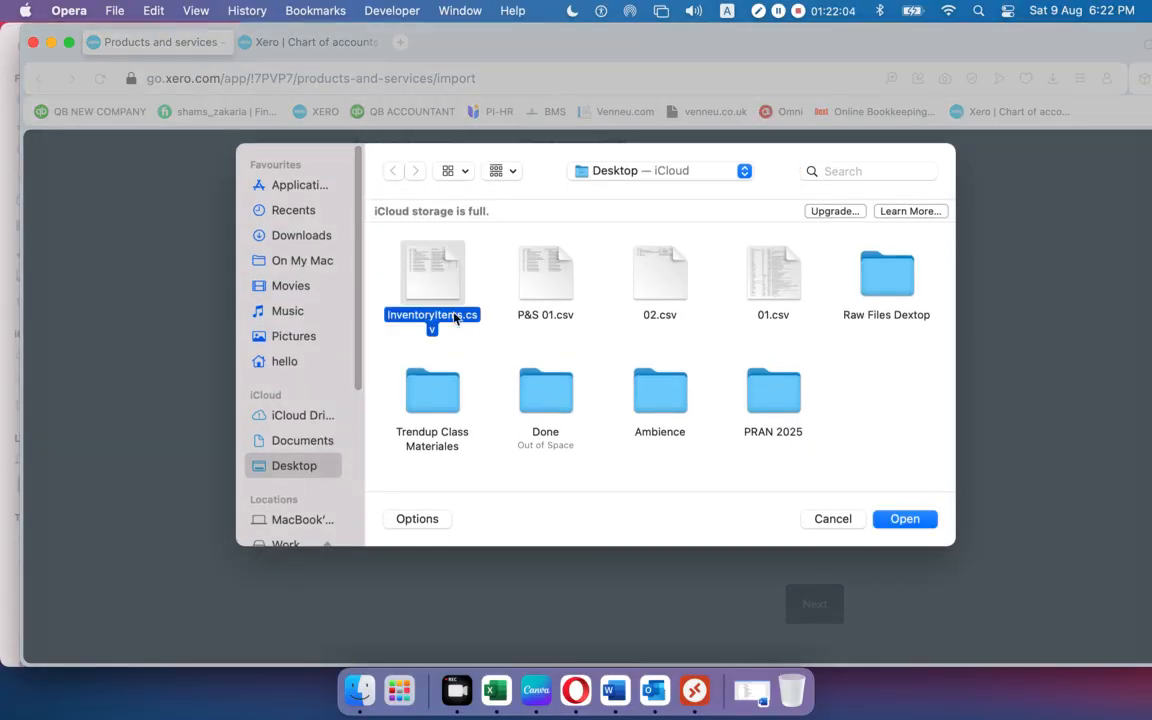
pyautogui.click(914, 530)
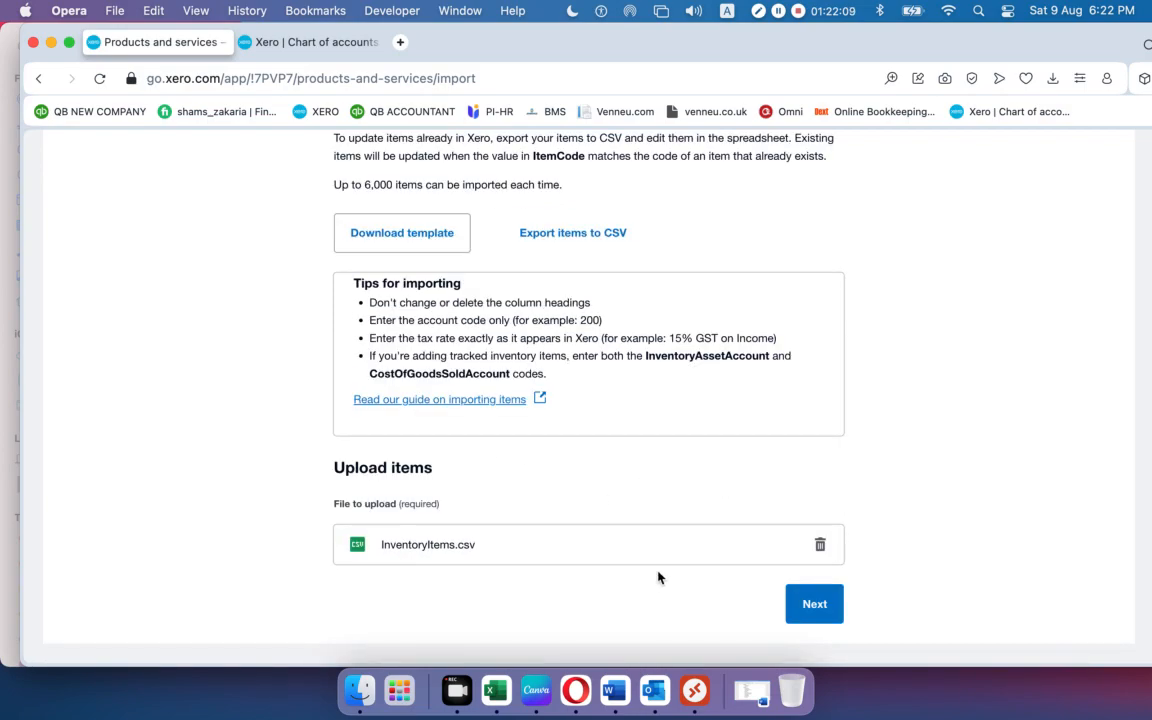
pyautogui.click(812, 608)
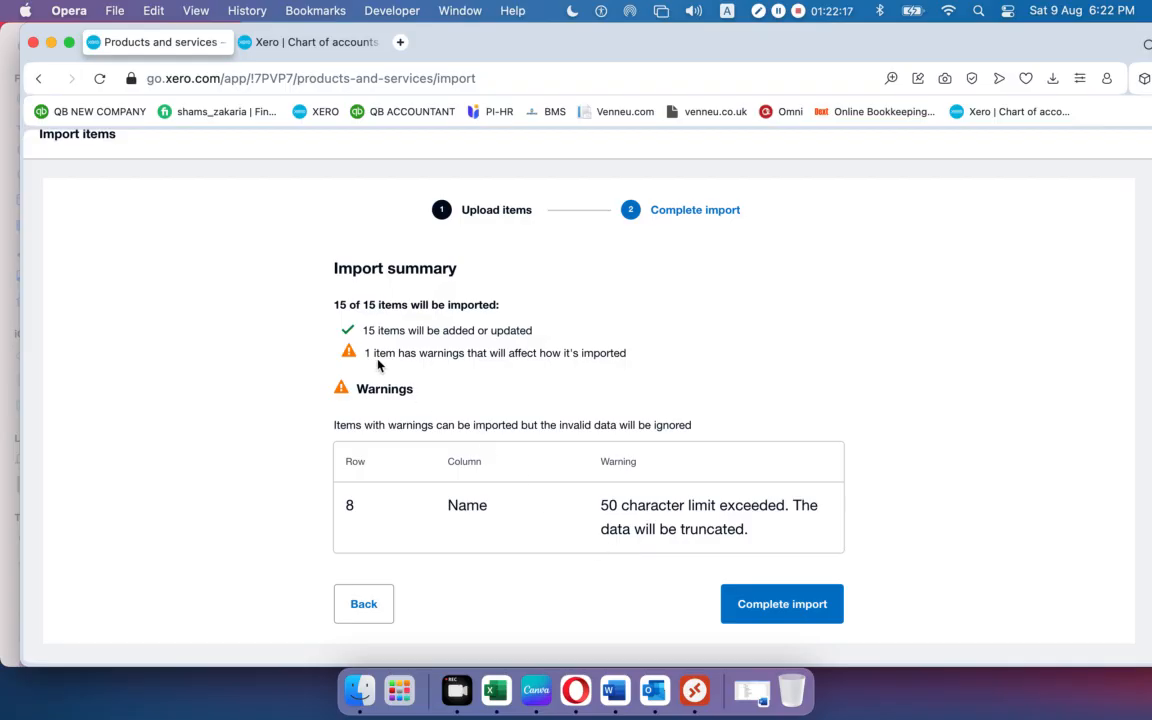
pyautogui.click(780, 613)
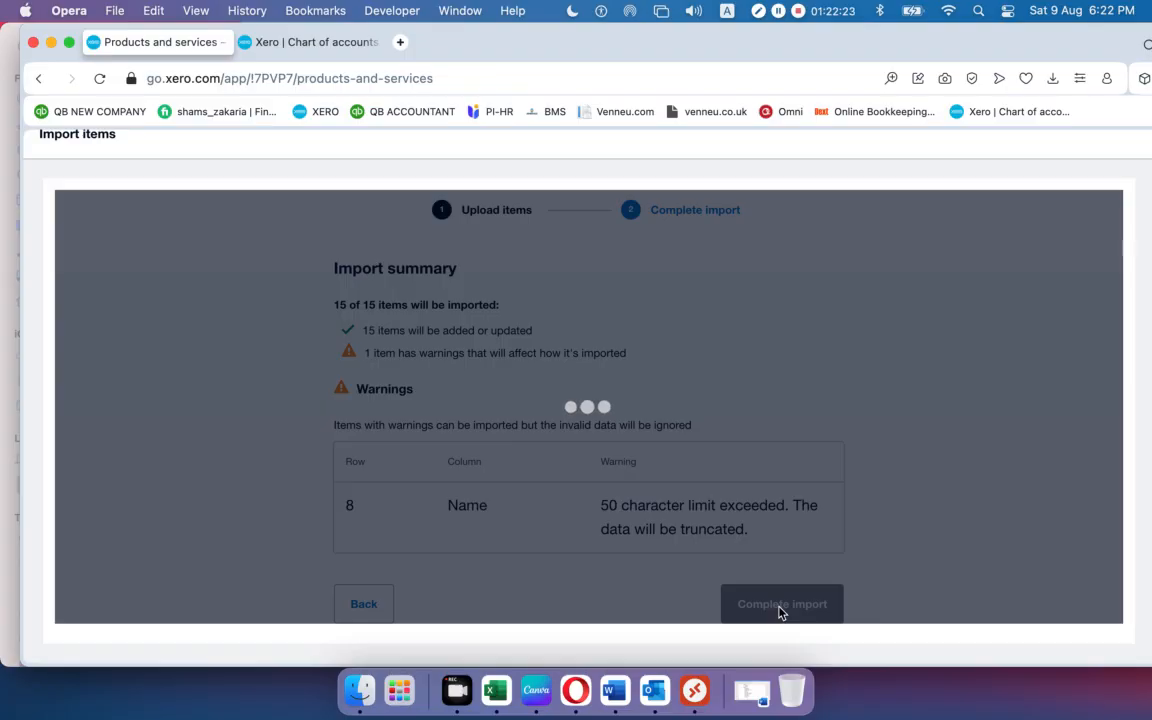
# Scroll through the 15 imported items, codes 1000–1014, then bring up the Import choices.
pyautogui.scroll(-3, 612, 401)
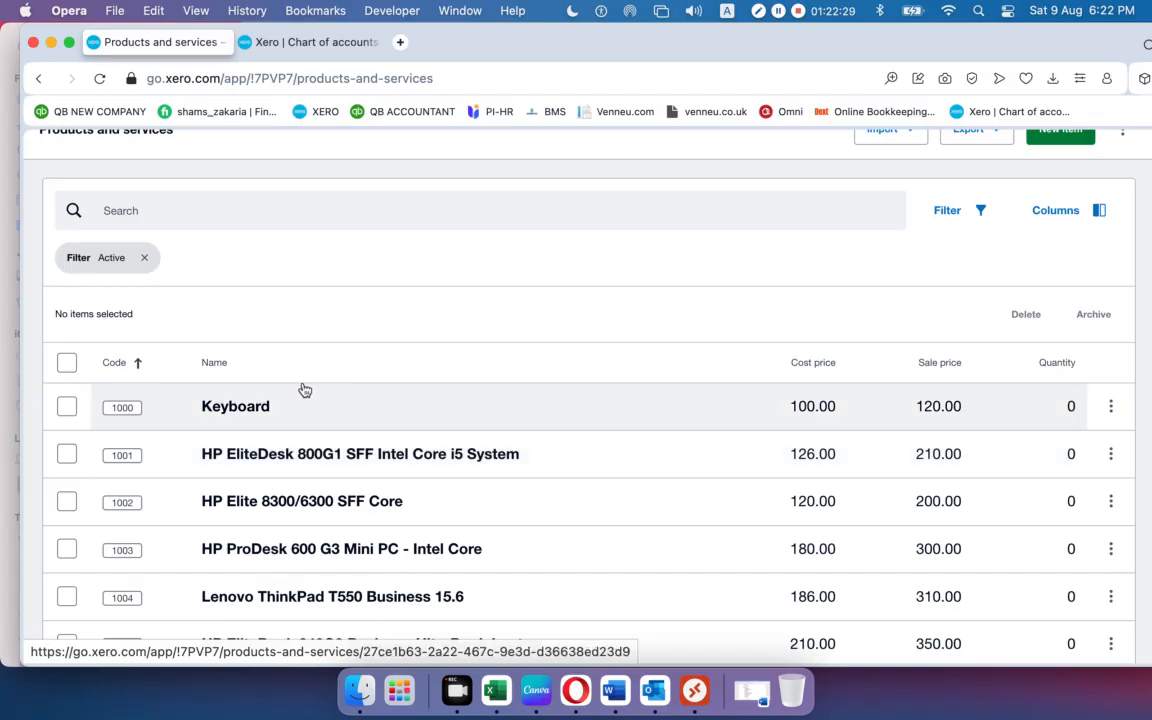
pyautogui.scroll(-10, 319, 388)
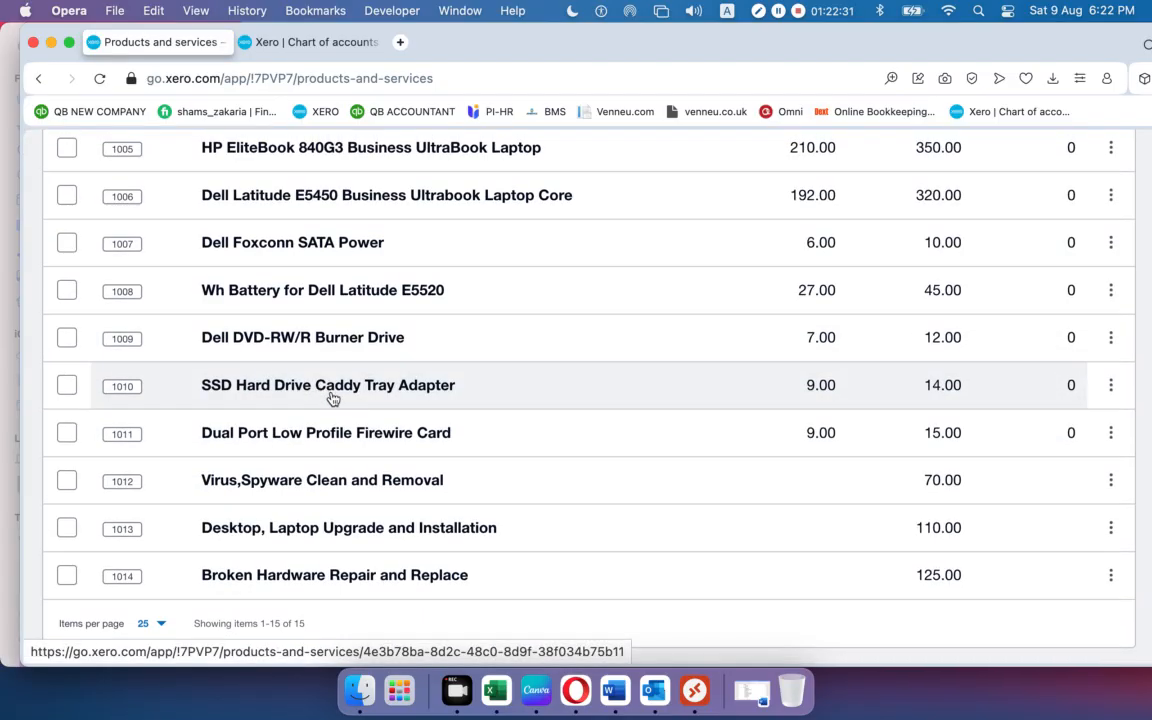
pyautogui.scroll(12, 780, 565)
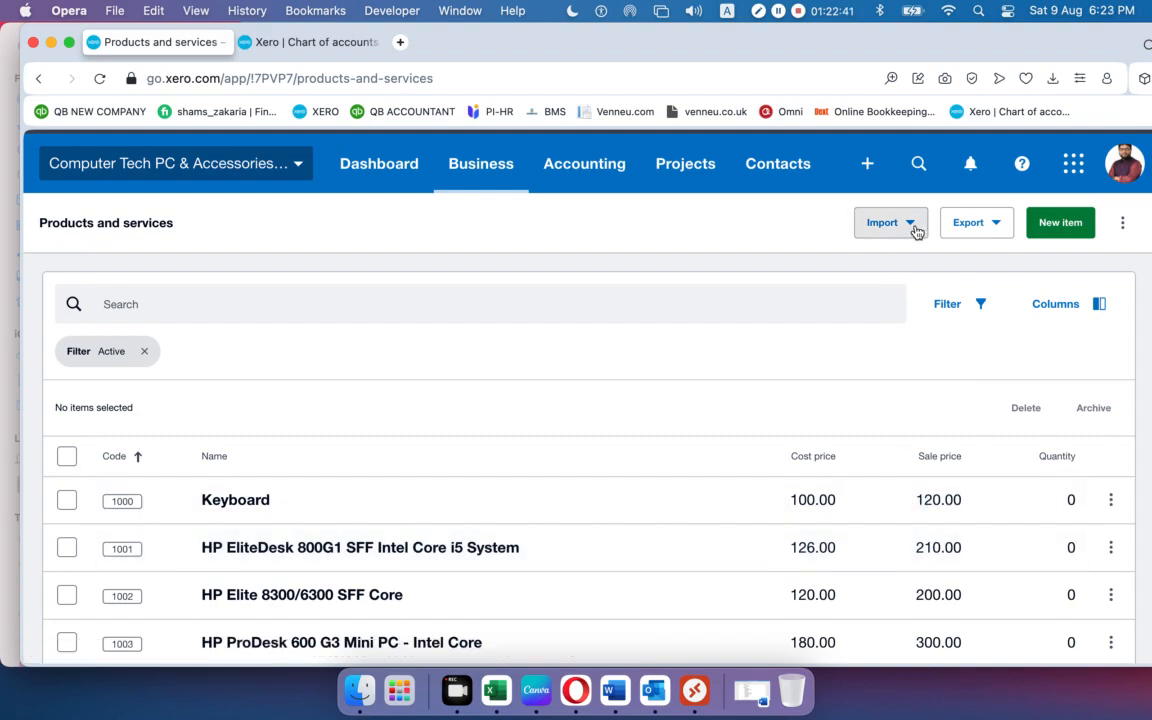
pyautogui.click(916, 231)
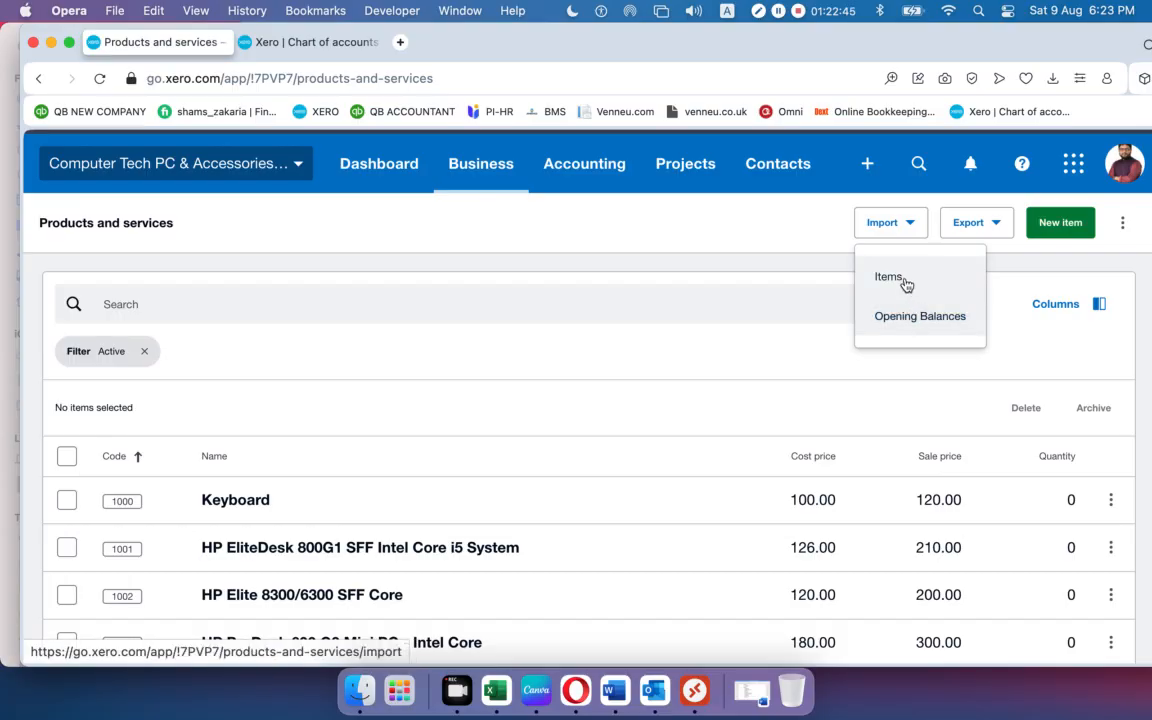
# Choose Opening Balances to reach the inventory opening balances page dated 9 Aug 2025.
pyautogui.click(903, 331)
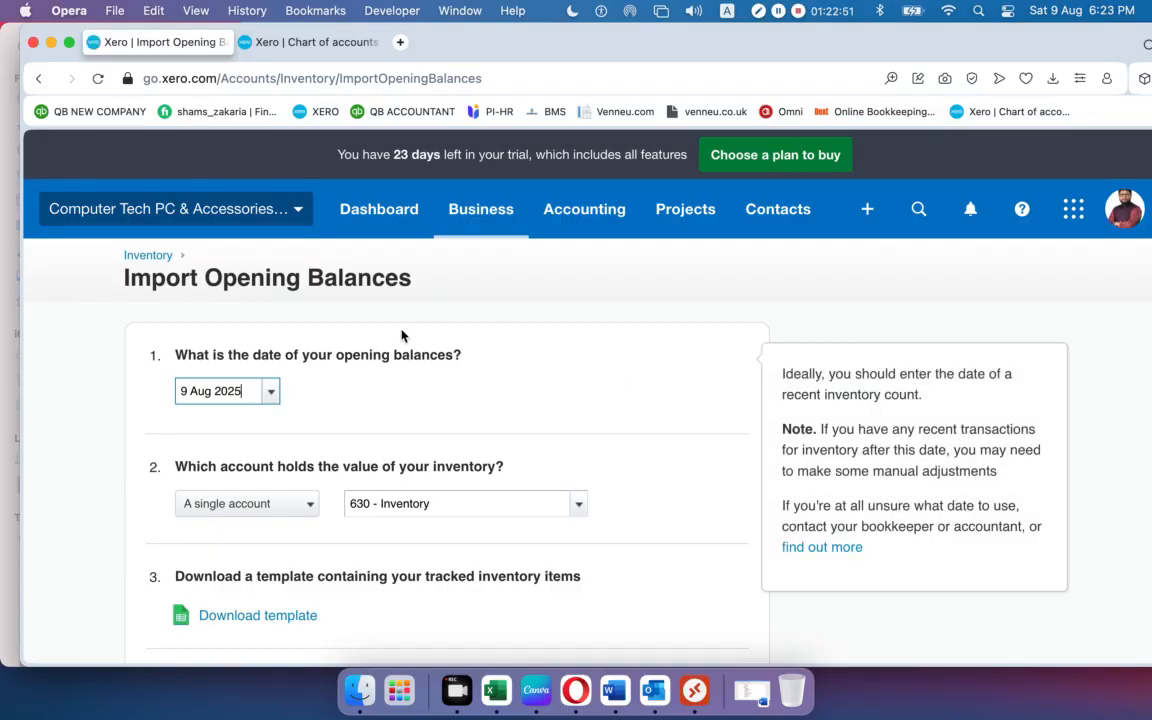
pyautogui.scroll(-2, 369, 329)
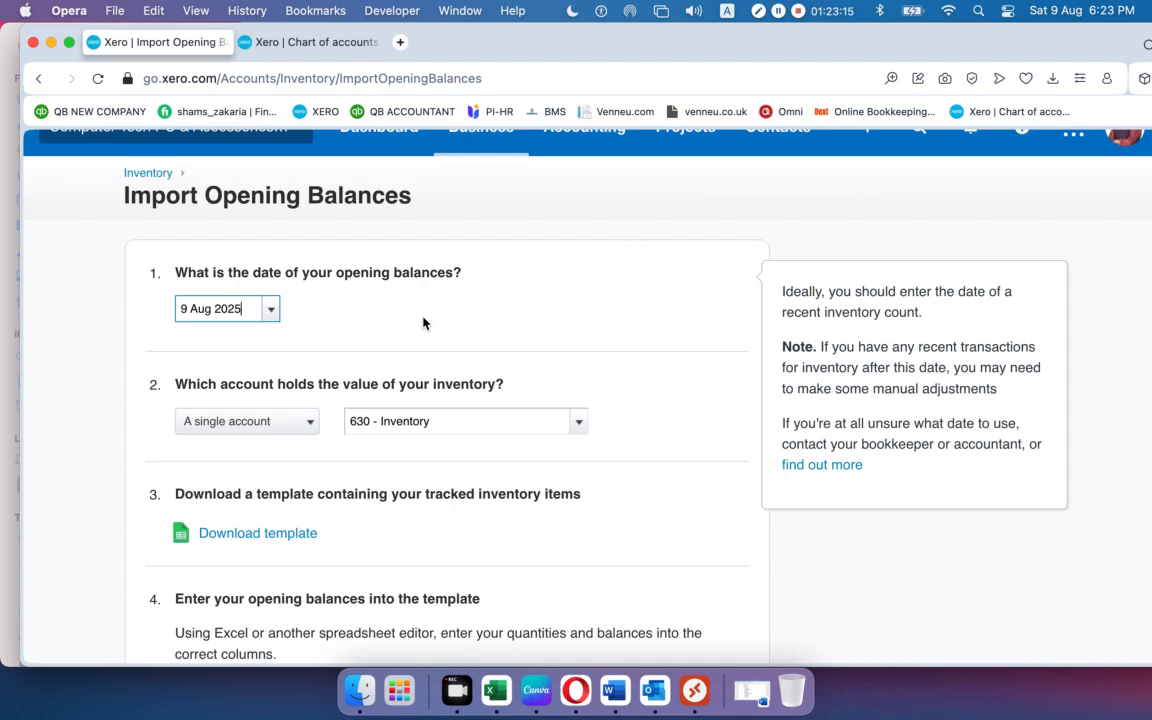
# Set the opening balances date to 1 Jan 2019 using the calendar's year and month pickers.
pyautogui.click(271, 310)
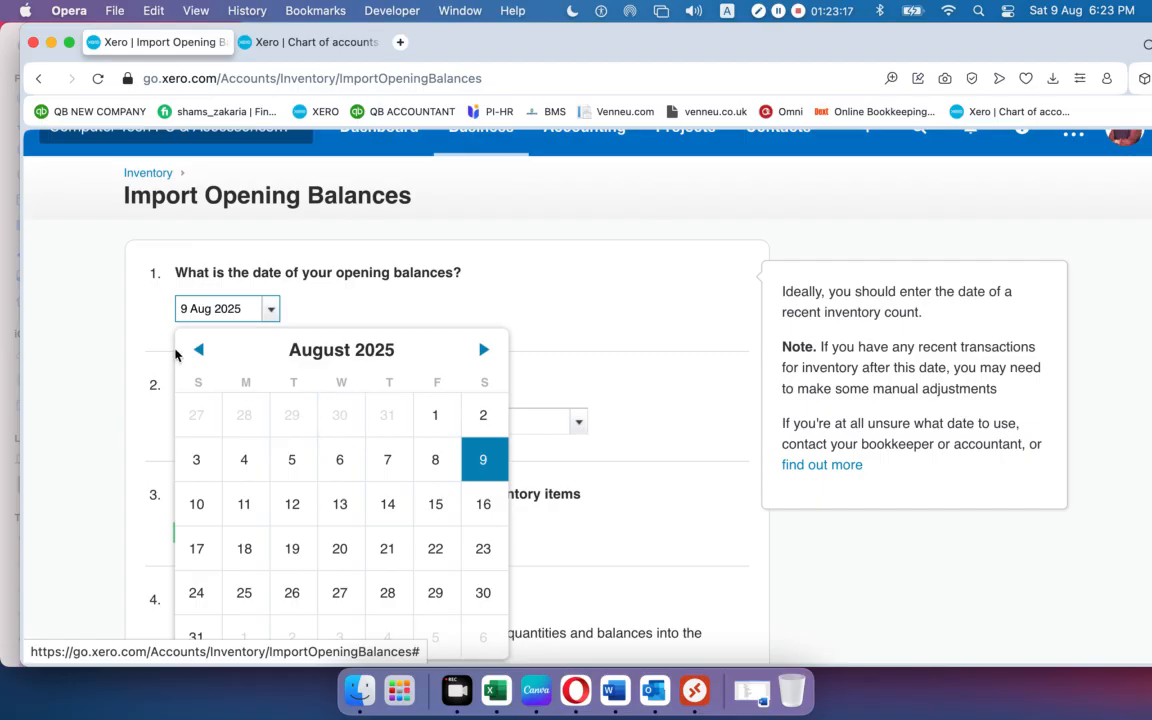
pyautogui.click(310, 352)
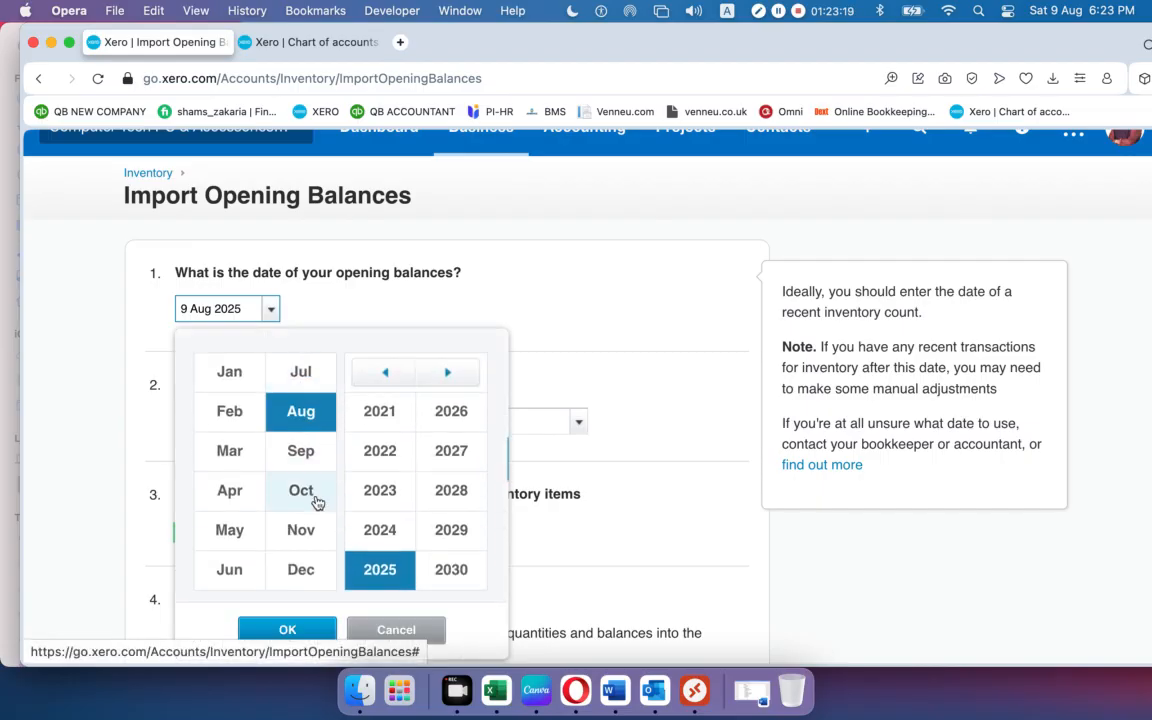
pyautogui.click(384, 372)
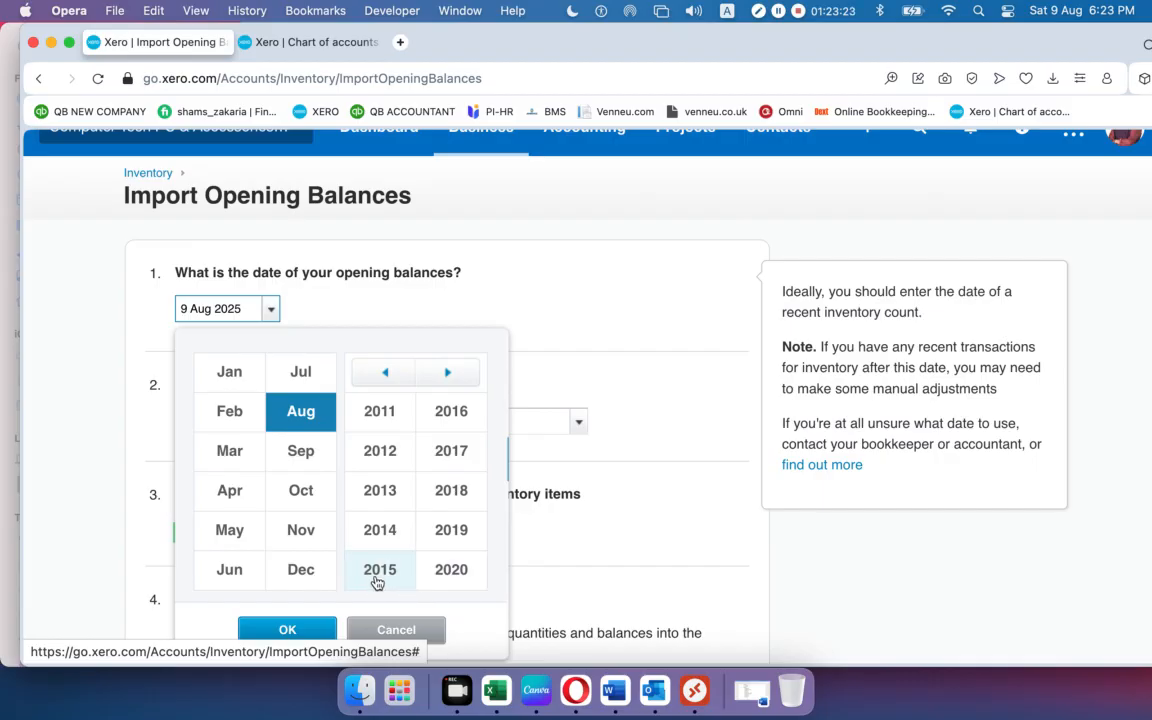
pyautogui.click(447, 546)
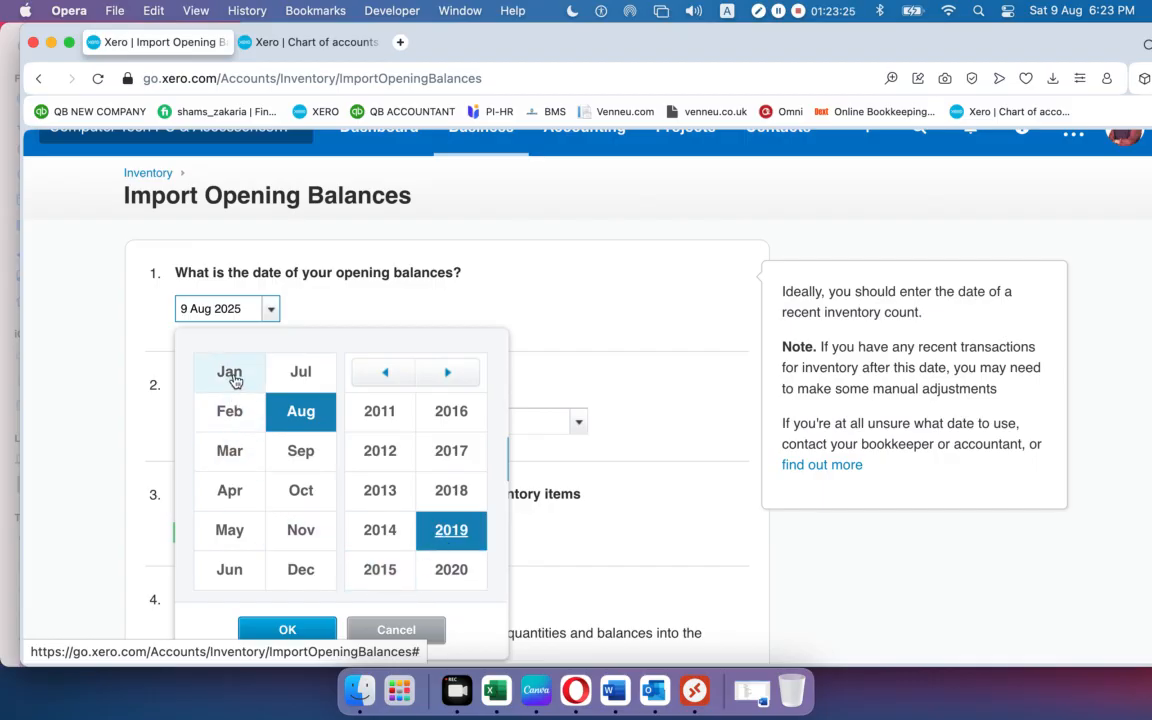
pyautogui.click(232, 375)
pyautogui.click(325, 630)
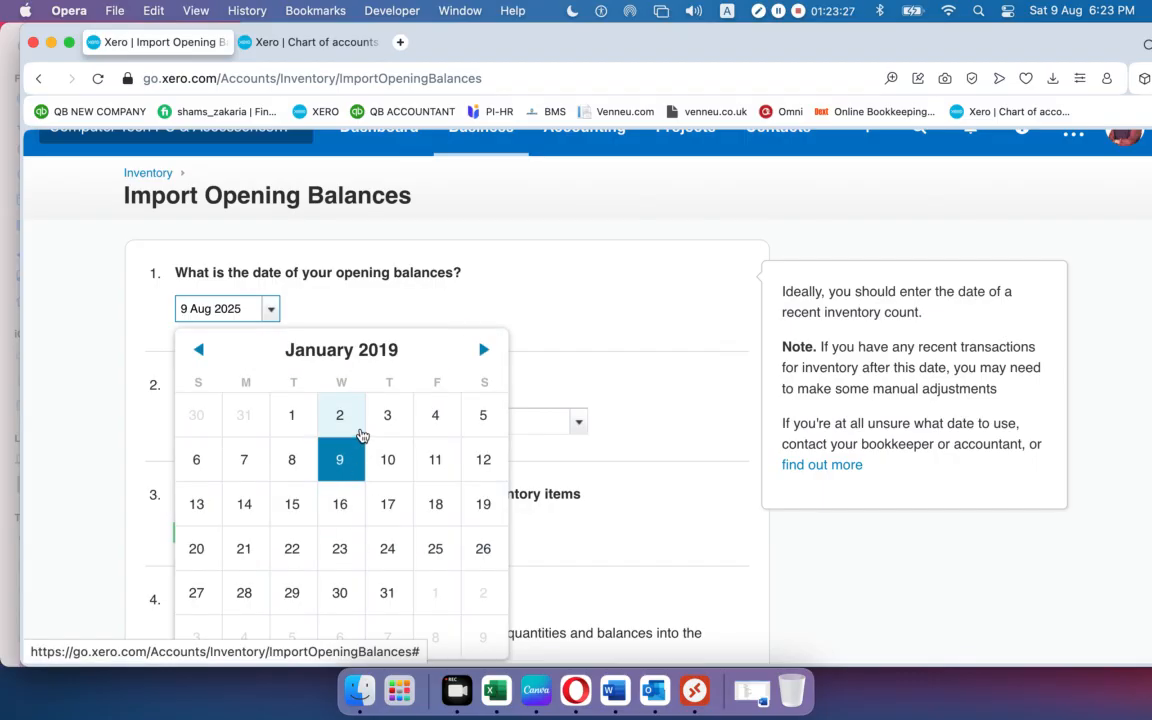
pyautogui.click(293, 416)
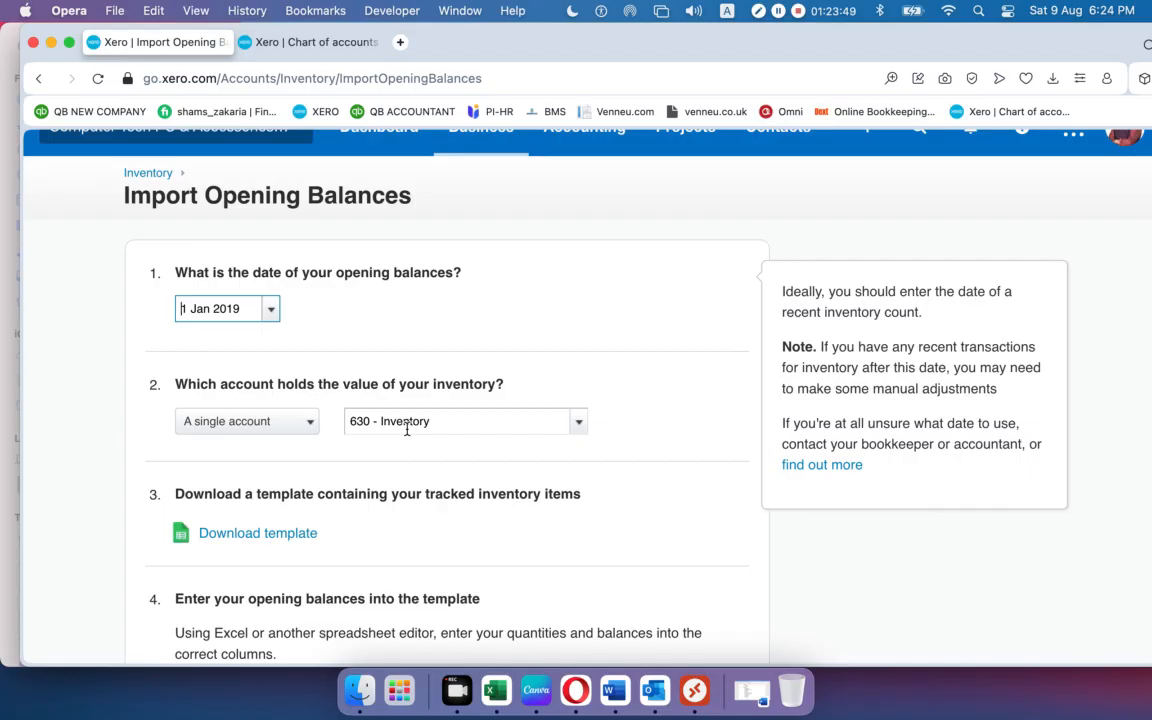
pyautogui.scroll(-5, 399, 445)
pyautogui.scroll(-1, 400, 450)
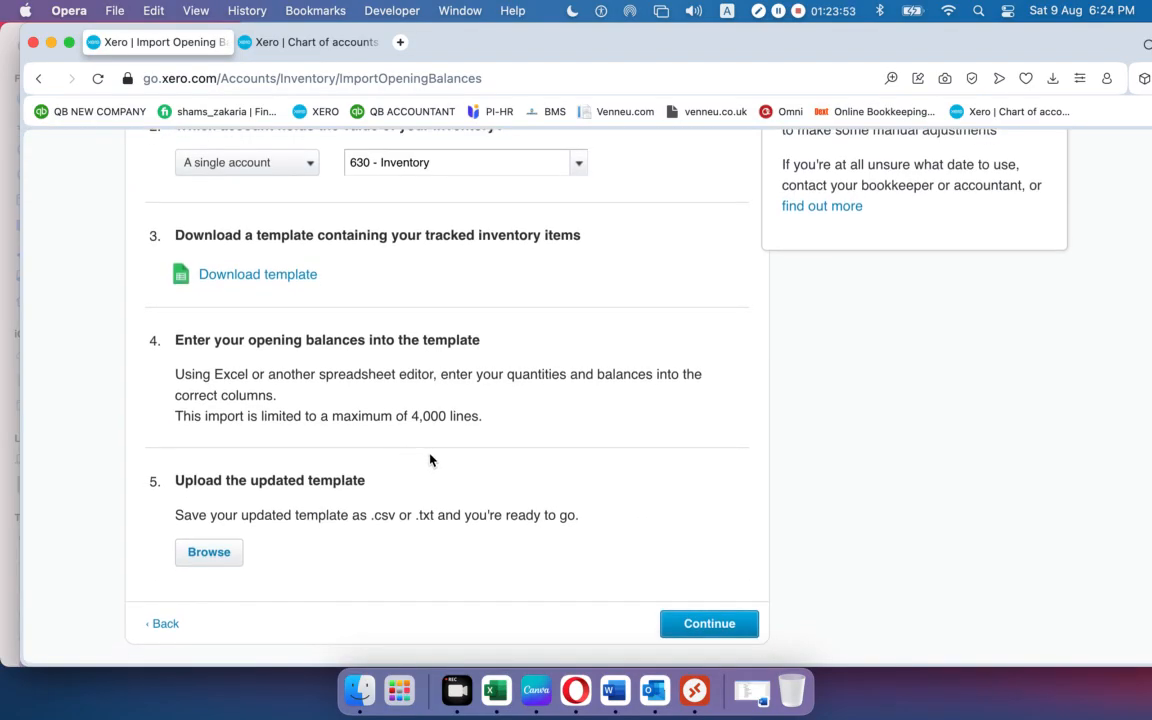
pyautogui.scroll(7, 430, 460)
pyautogui.scroll(-2, 430, 459)
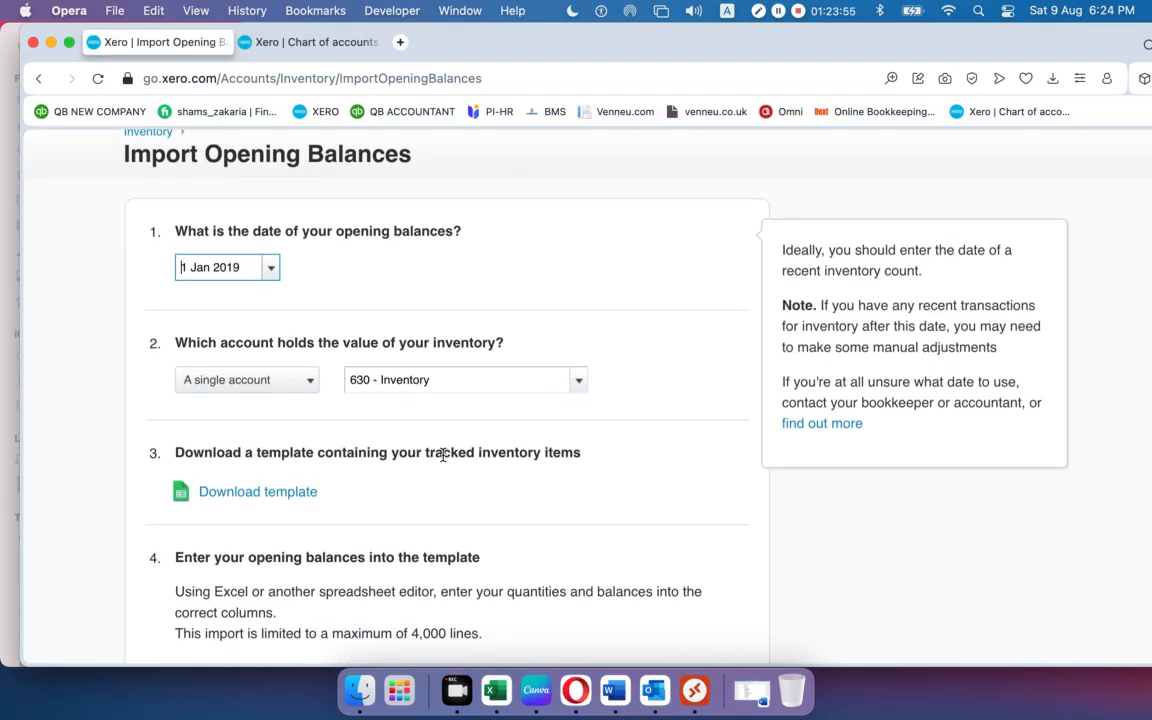
pyautogui.scroll(-1, 441, 452)
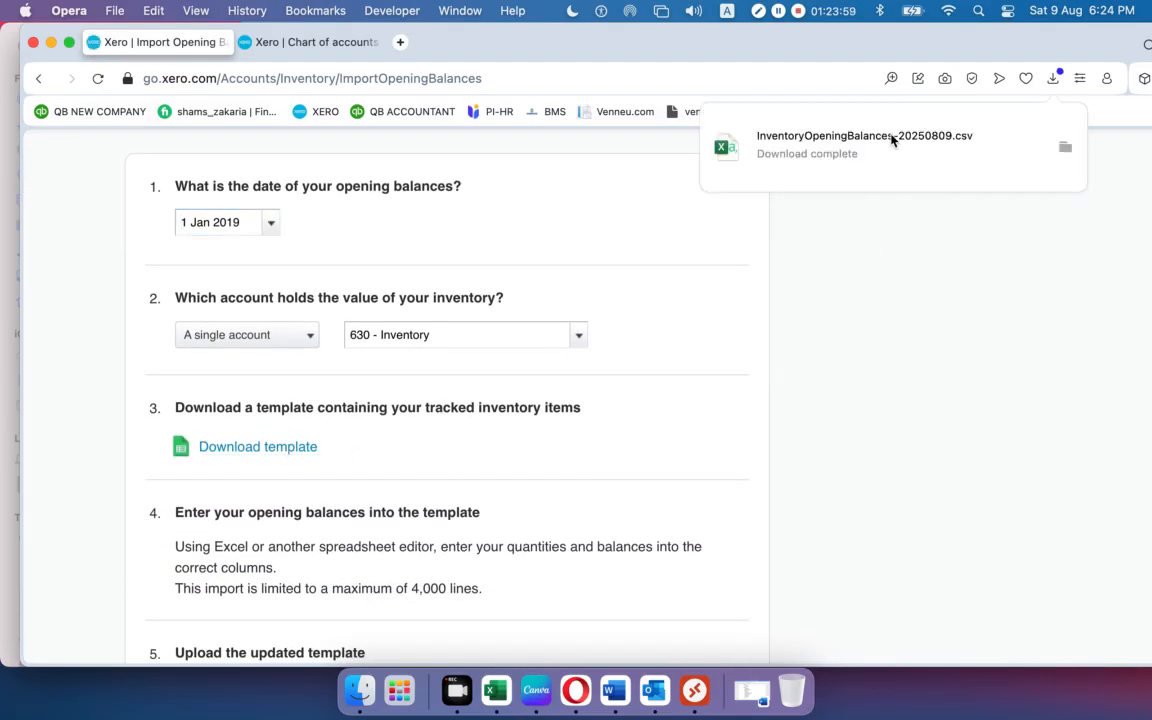
# Set the downloaded template aside and open Opening Balance Product and Service.csv from the Xero-02 folder.
pyautogui.click(893, 141)
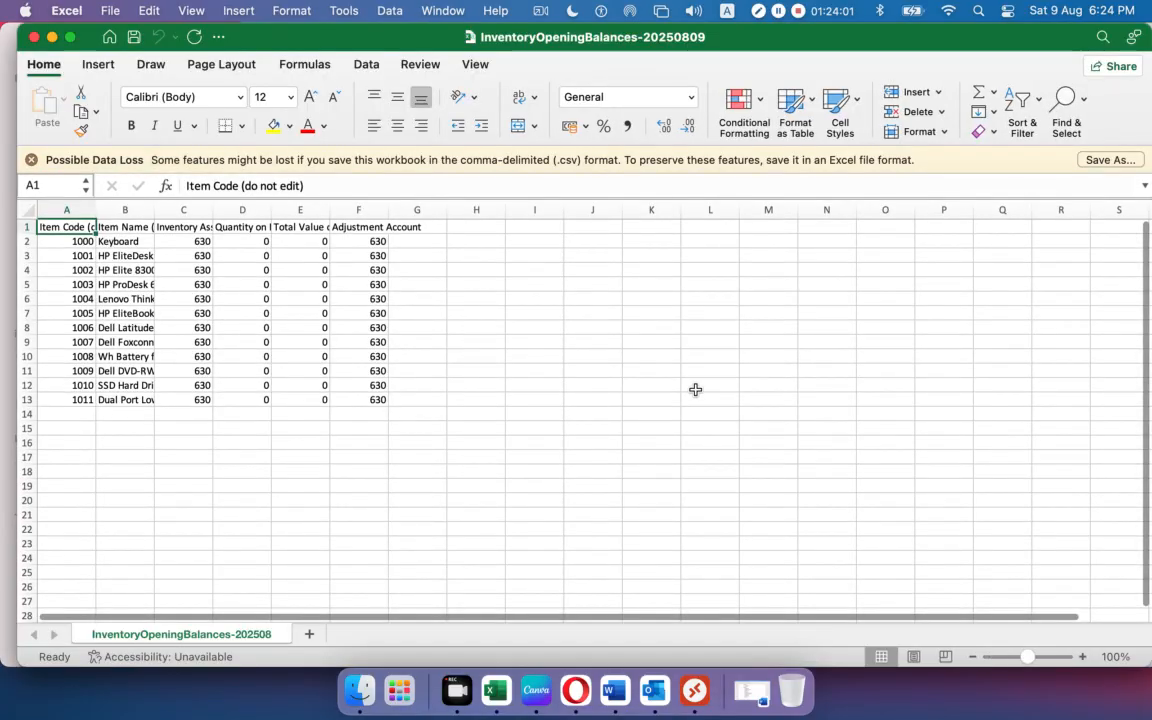
pyautogui.click(375, 471)
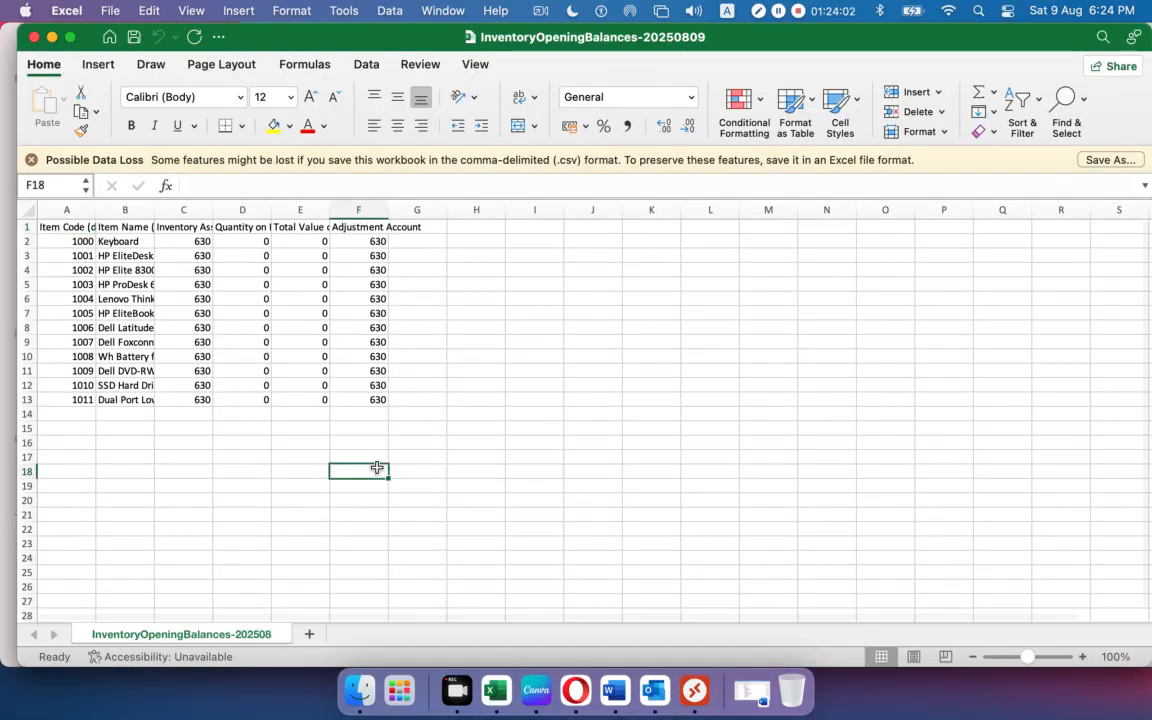
pyautogui.click(52, 38)
pyautogui.click(51, 43)
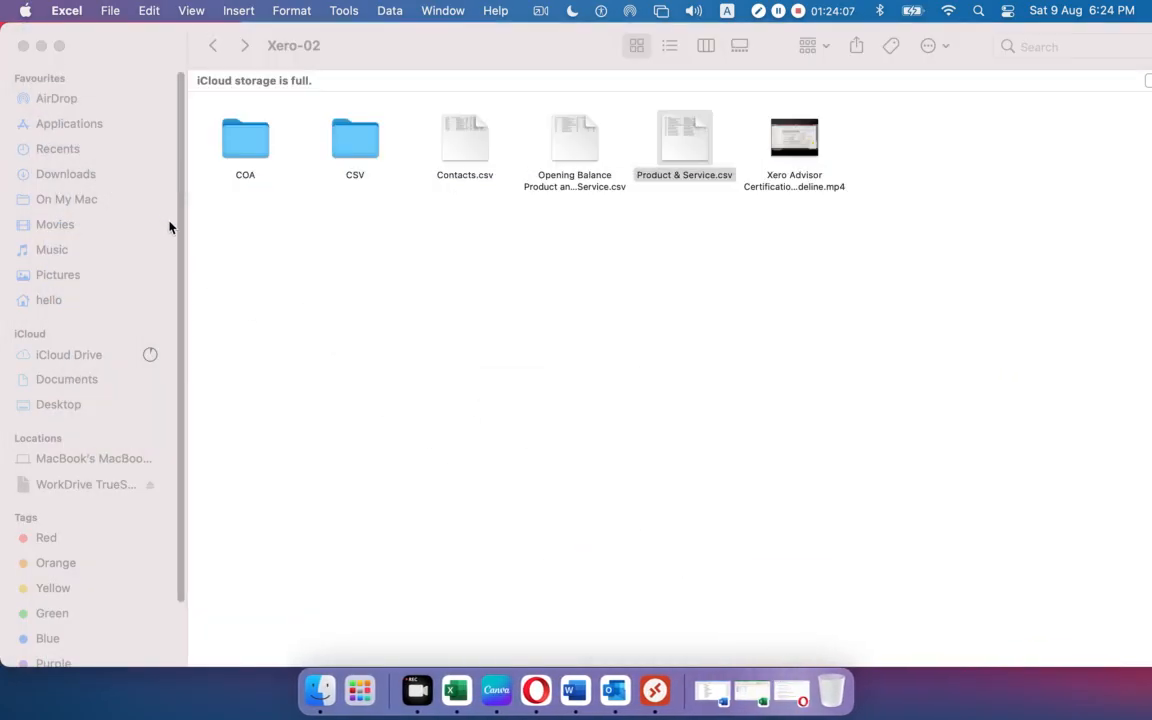
pyautogui.doubleClick(565, 166)
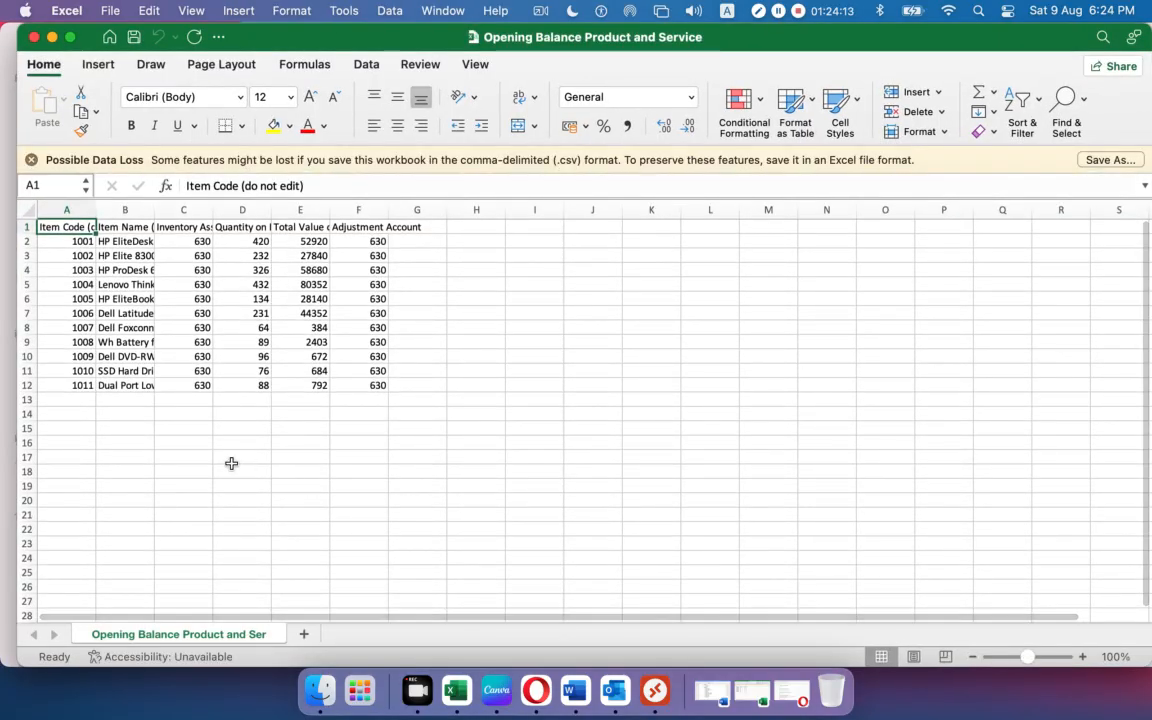
# Autofit columns B through F to their contents, then return to the InventoryOpeningBalances template.
pyautogui.click(231, 463)
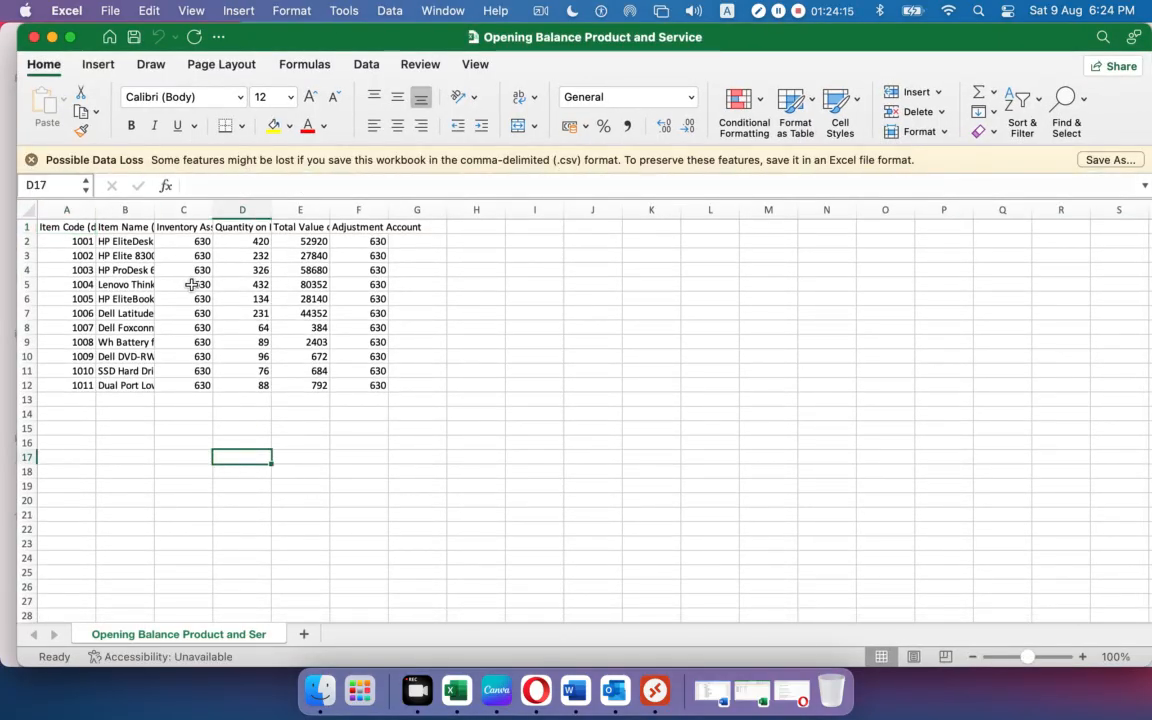
pyautogui.moveTo(158, 203); pyautogui.dragTo(158, 203)
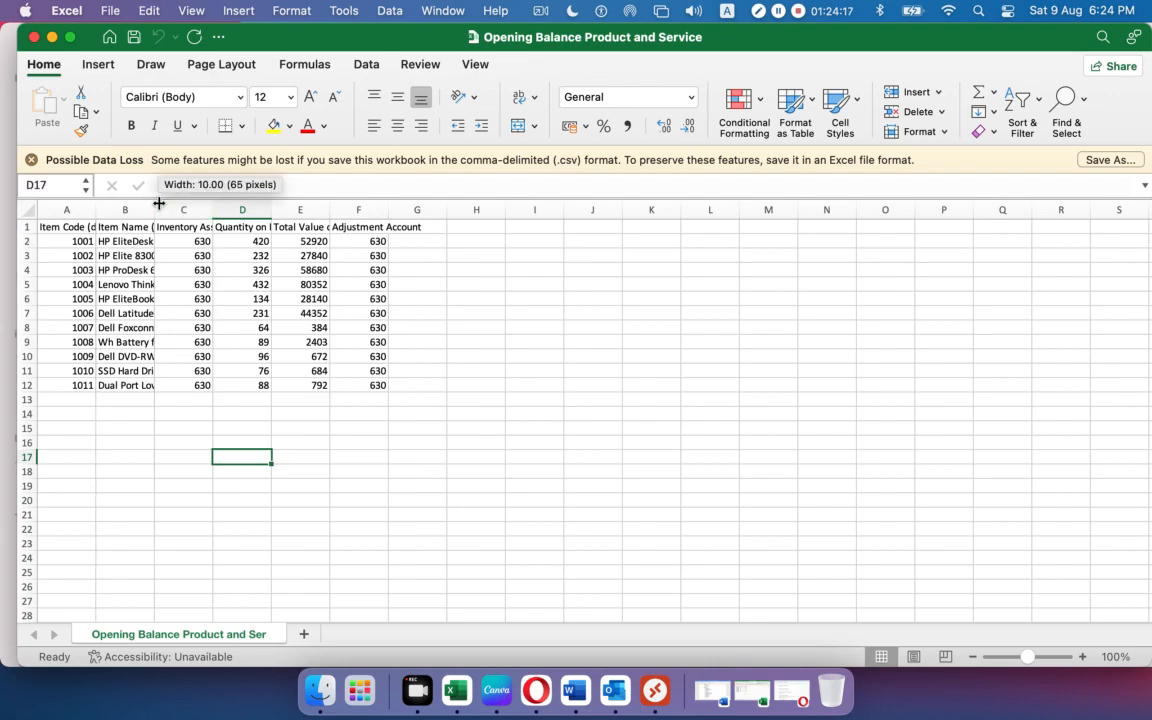
pyautogui.doubleClick(156, 208)
pyautogui.doubleClick(399, 208)
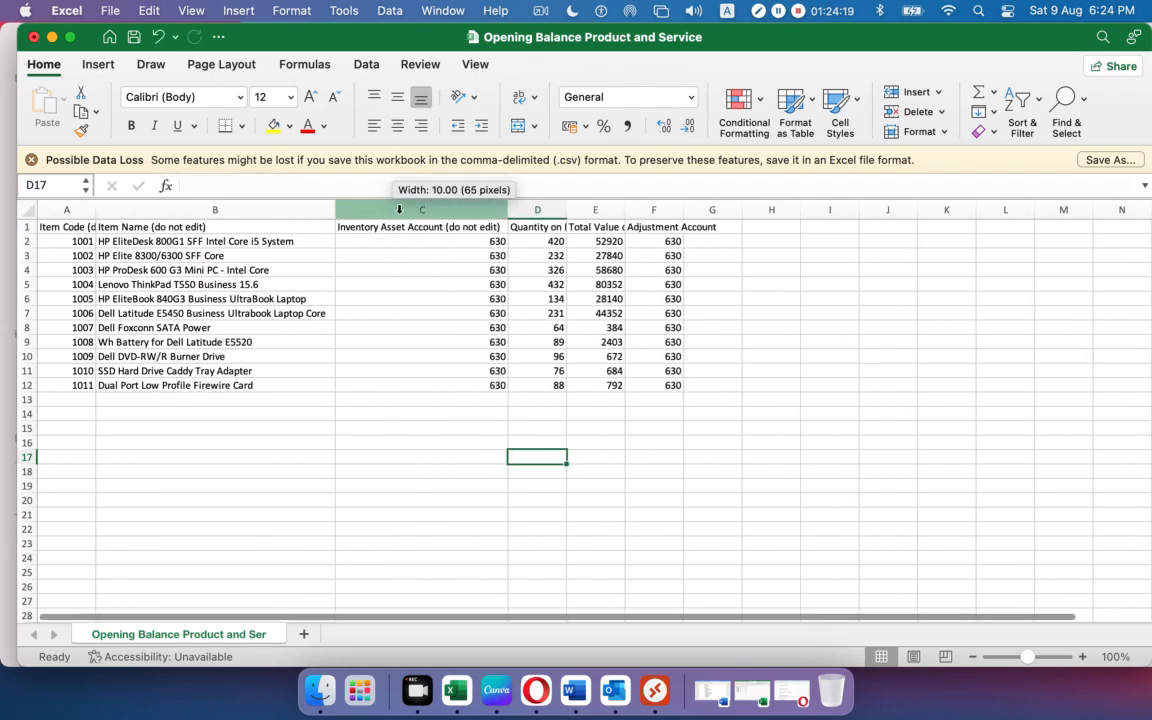
pyautogui.doubleClick(567, 209)
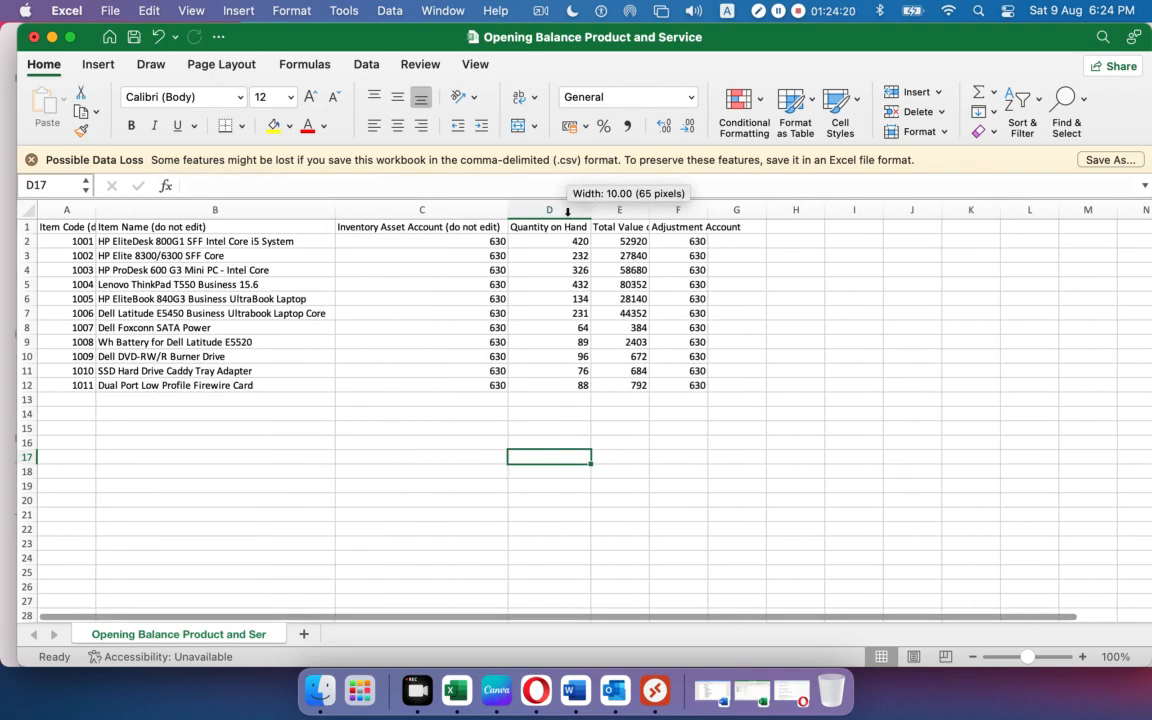
pyautogui.doubleClick(645, 211)
pyautogui.moveTo(746, 211); pyautogui.dragTo(746, 211)
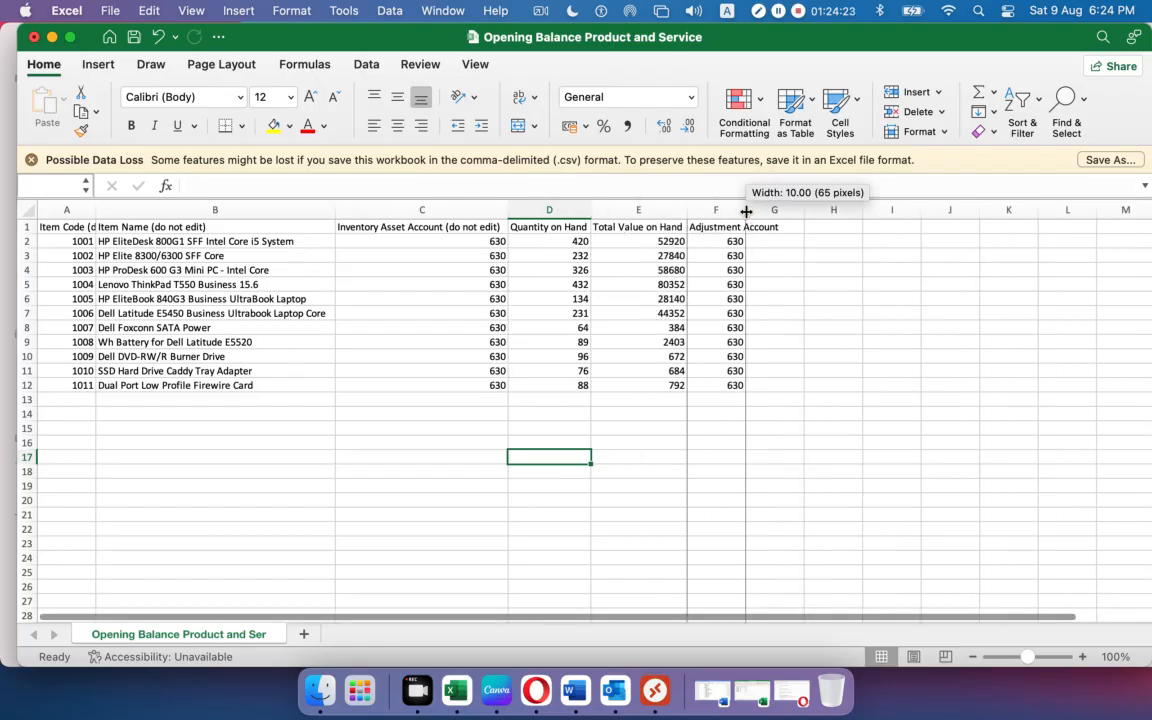
pyautogui.doubleClick(746, 211)
pyautogui.click(606, 441)
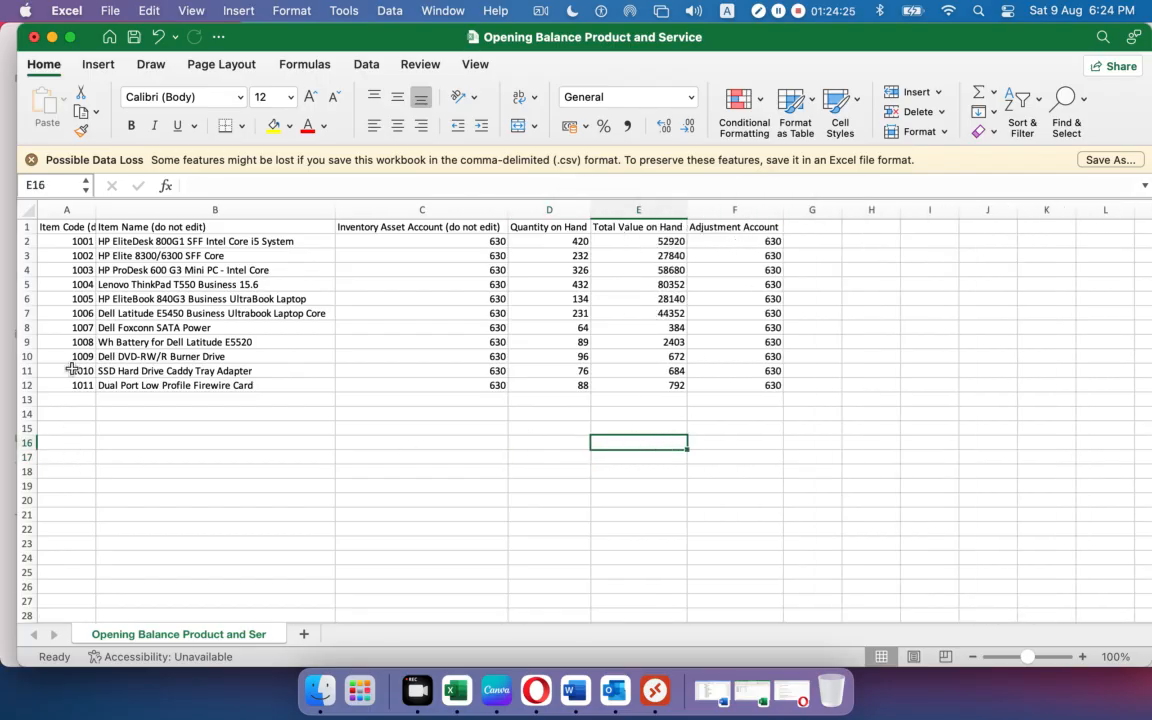
pyautogui.click(750, 681)
pyautogui.click(440, 372)
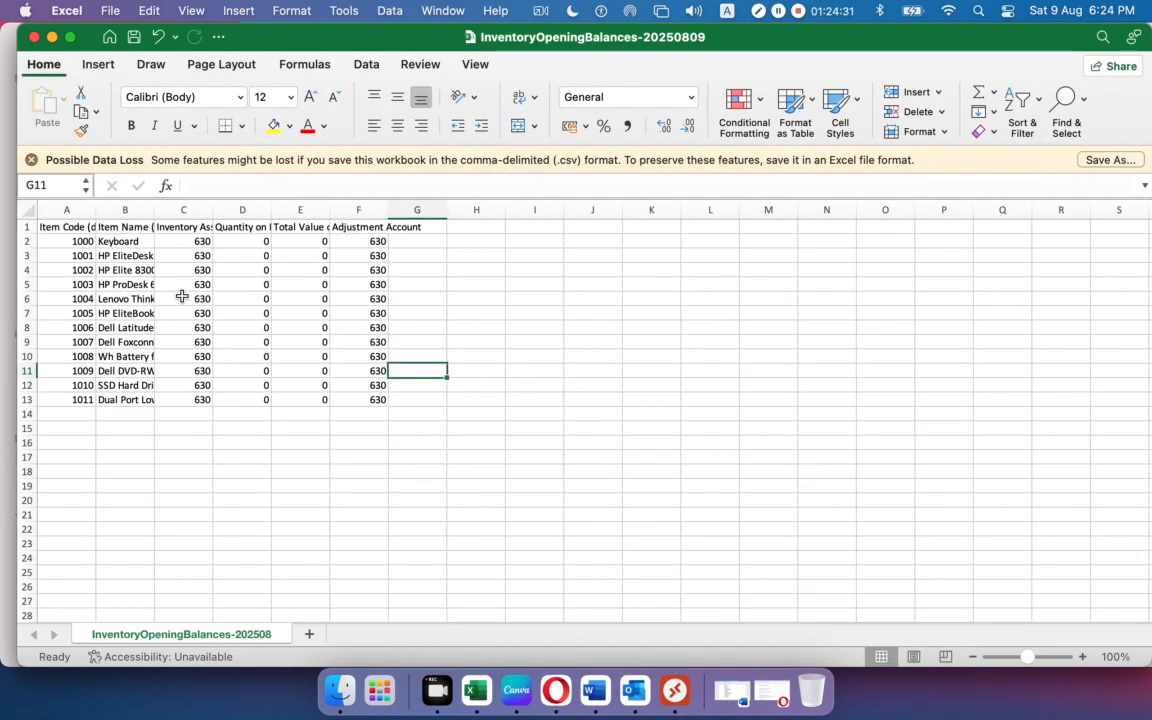
# Delete item rows 2–14 from the InventoryOpeningBalances template.
pyautogui.moveTo(24, 241); pyautogui.dragTo(21, 406)
pyautogui.rightClick(21, 406)
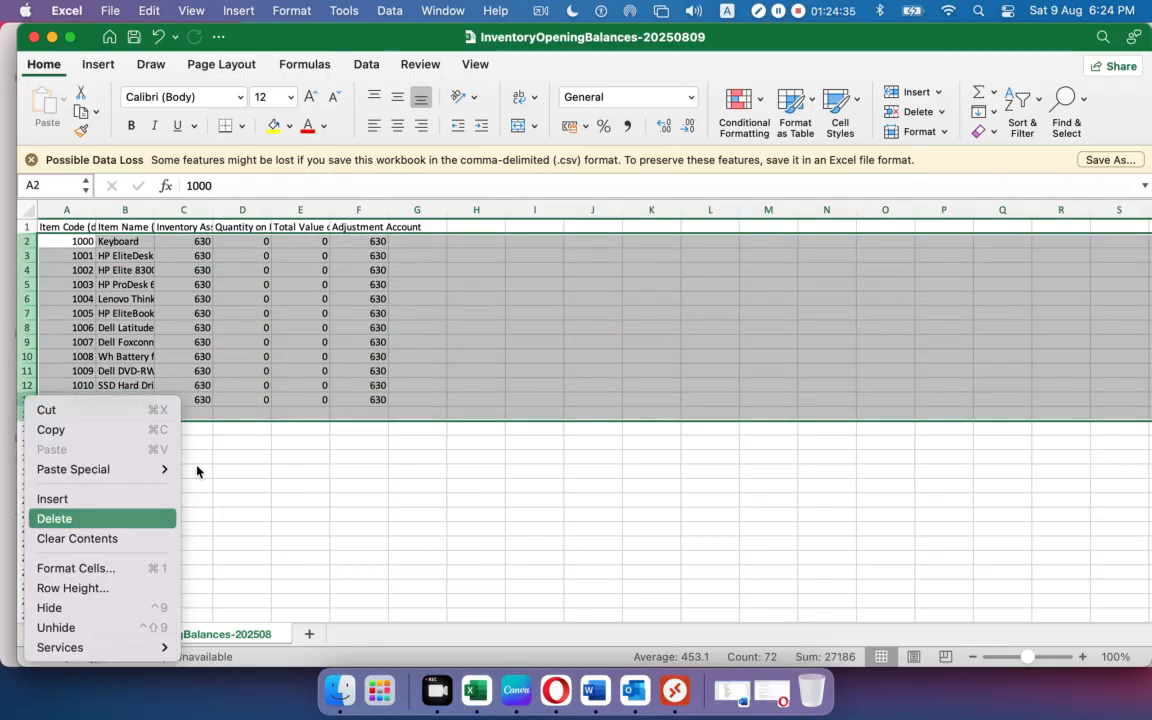
pyautogui.click(96, 518)
pyautogui.click(522, 414)
# Autofit columns A–G to their full header names and switch to Finder.
pyautogui.moveTo(62, 208); pyautogui.dragTo(440, 208)
pyautogui.doubleClick(447, 208)
pyautogui.click(369, 322)
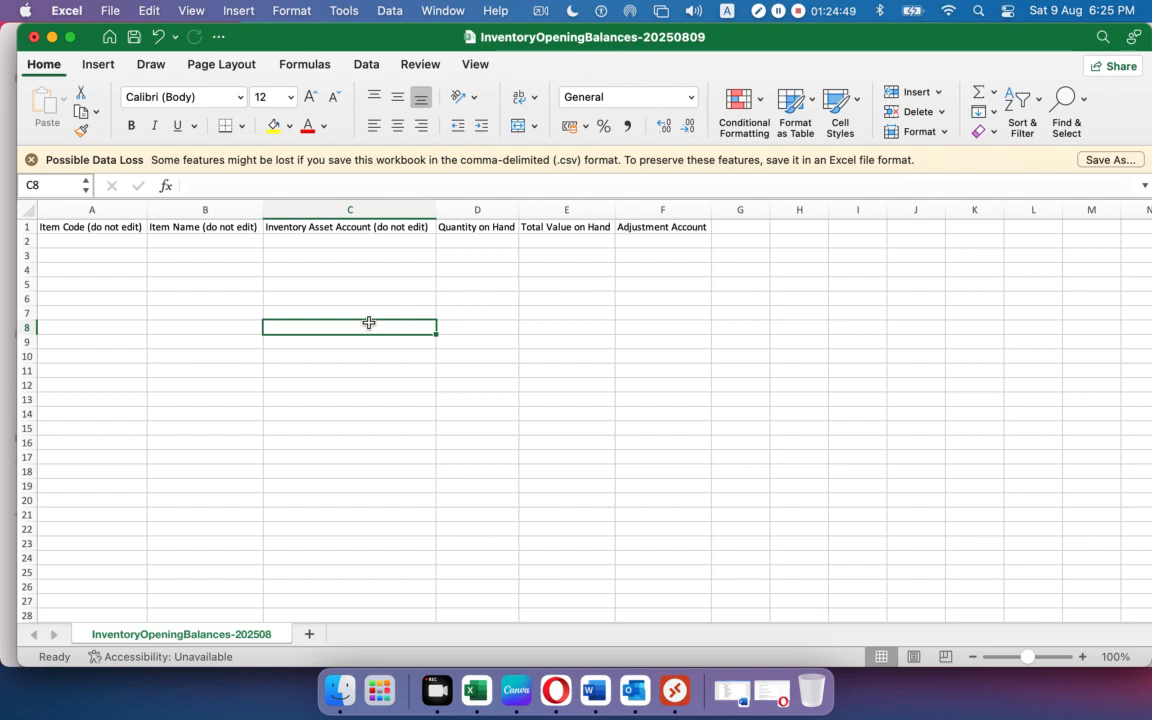
pyautogui.click(78, 241)
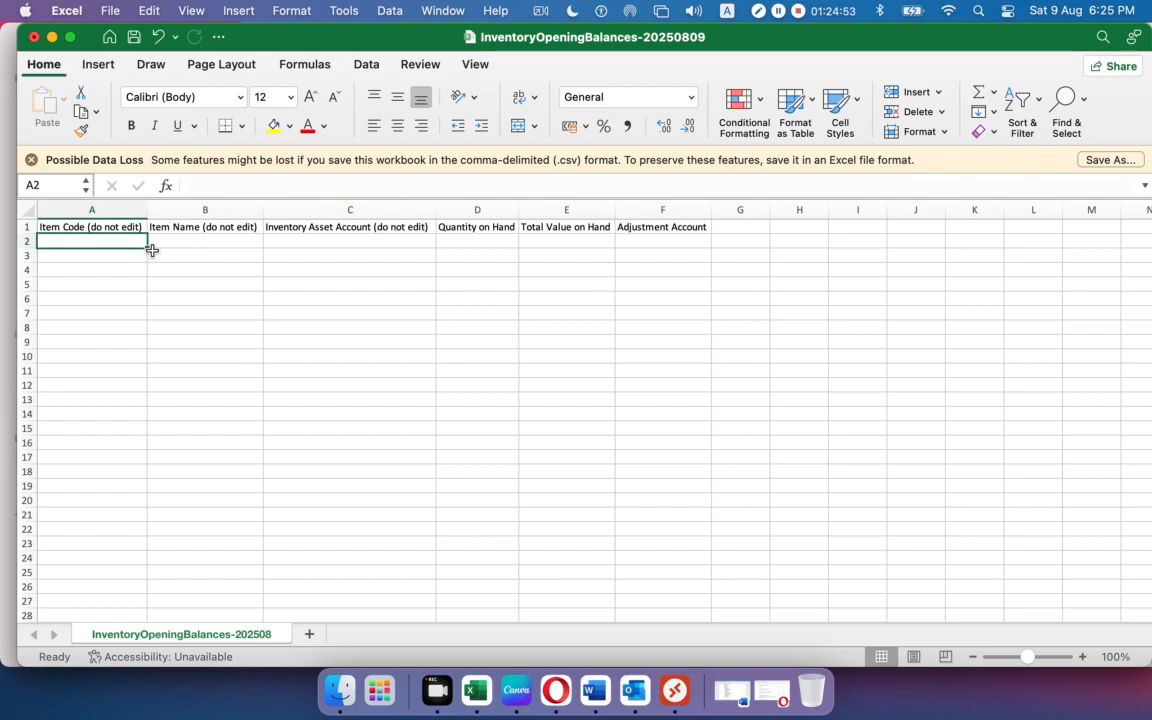
pyautogui.press('super+Tab')
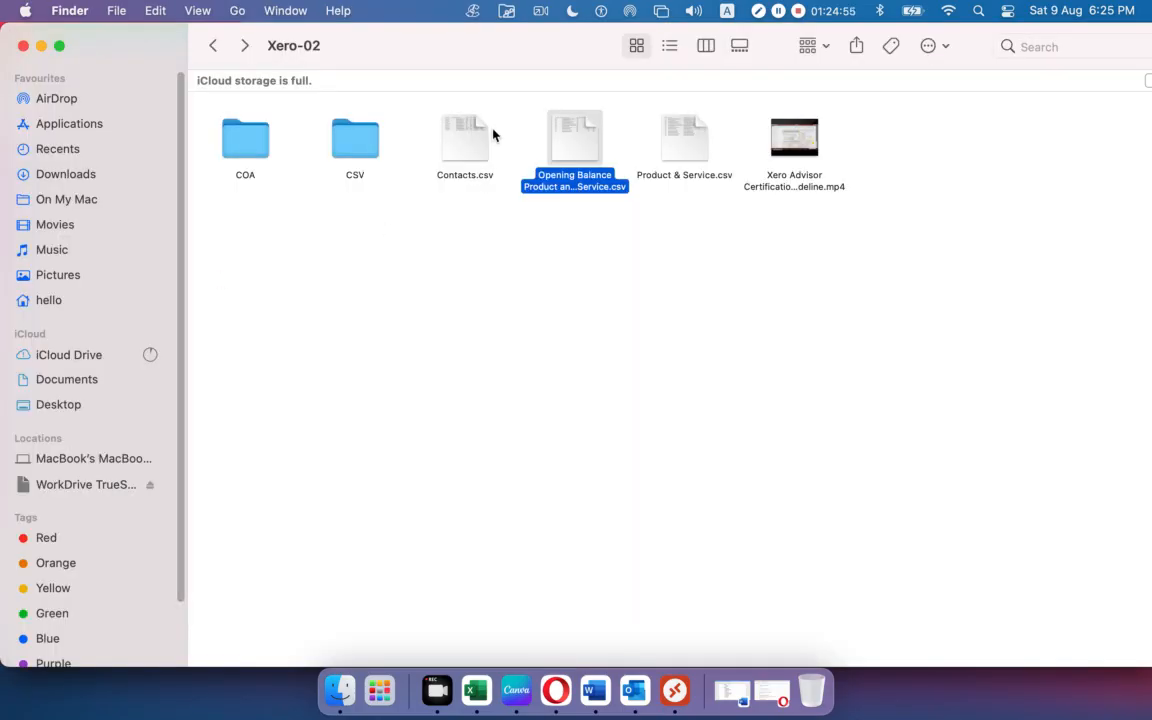
# Copy item codes 1001–1011 from the Opening Balance CSV into template cells A3:A13, then enter 1000 in A2.
pyautogui.doubleClick(583, 145)
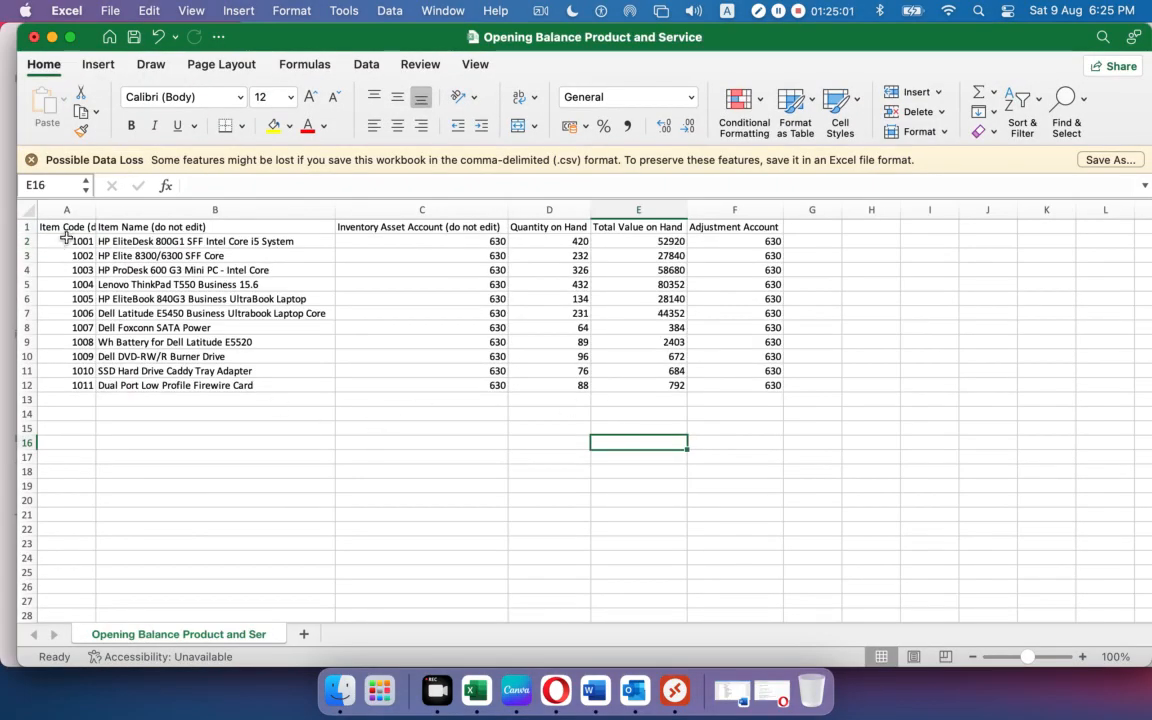
pyautogui.moveTo(68, 241); pyautogui.dragTo(67, 380)
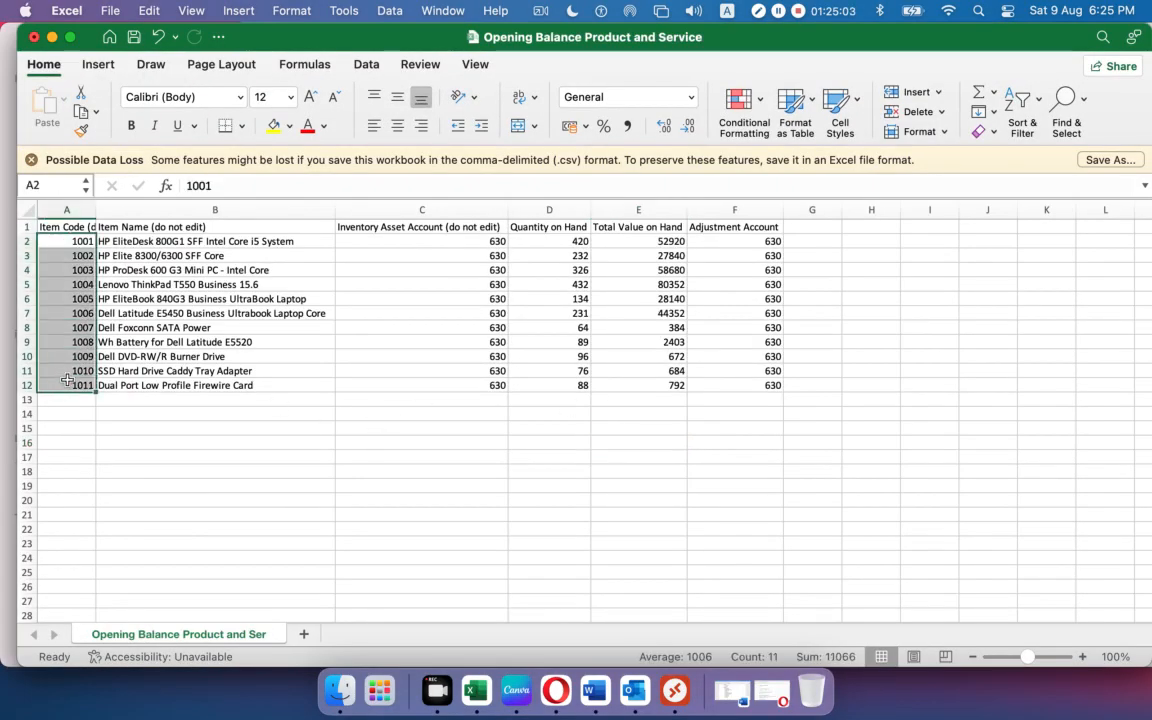
pyautogui.press('super+c')
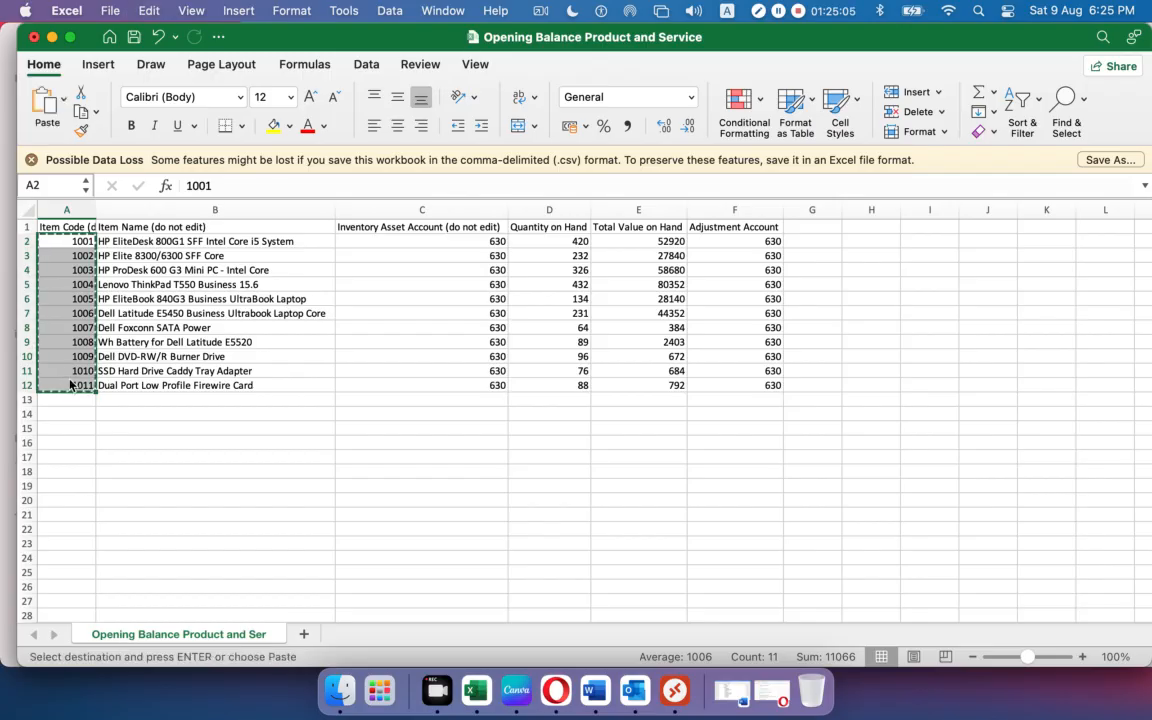
pyautogui.press('super+Tab')
pyautogui.press('super+Tab')
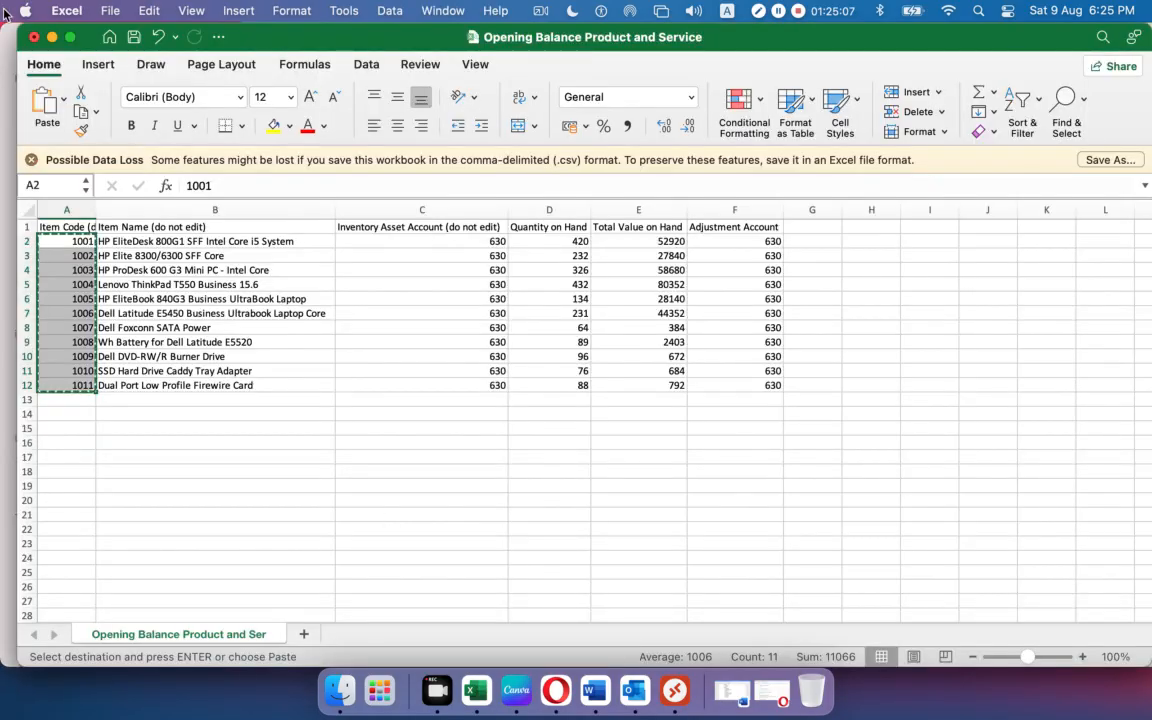
pyautogui.click(51, 37)
pyautogui.click(102, 242)
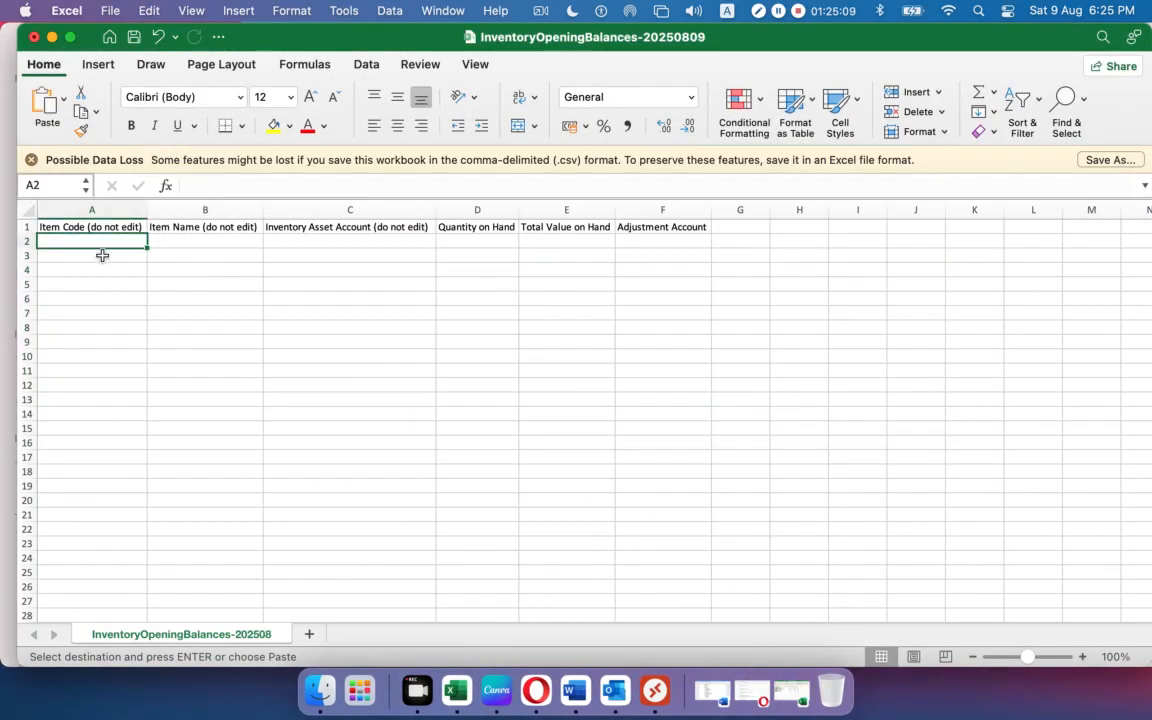
pyautogui.click(102, 255)
pyautogui.press('super+v')
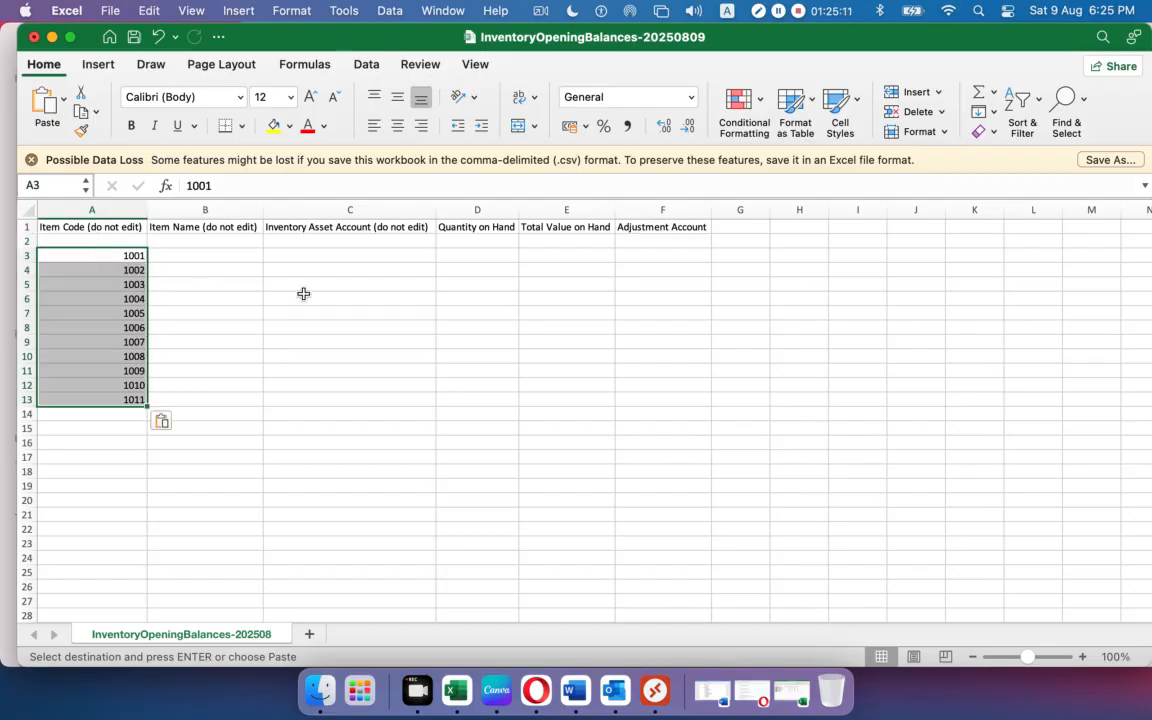
pyautogui.click(143, 240)
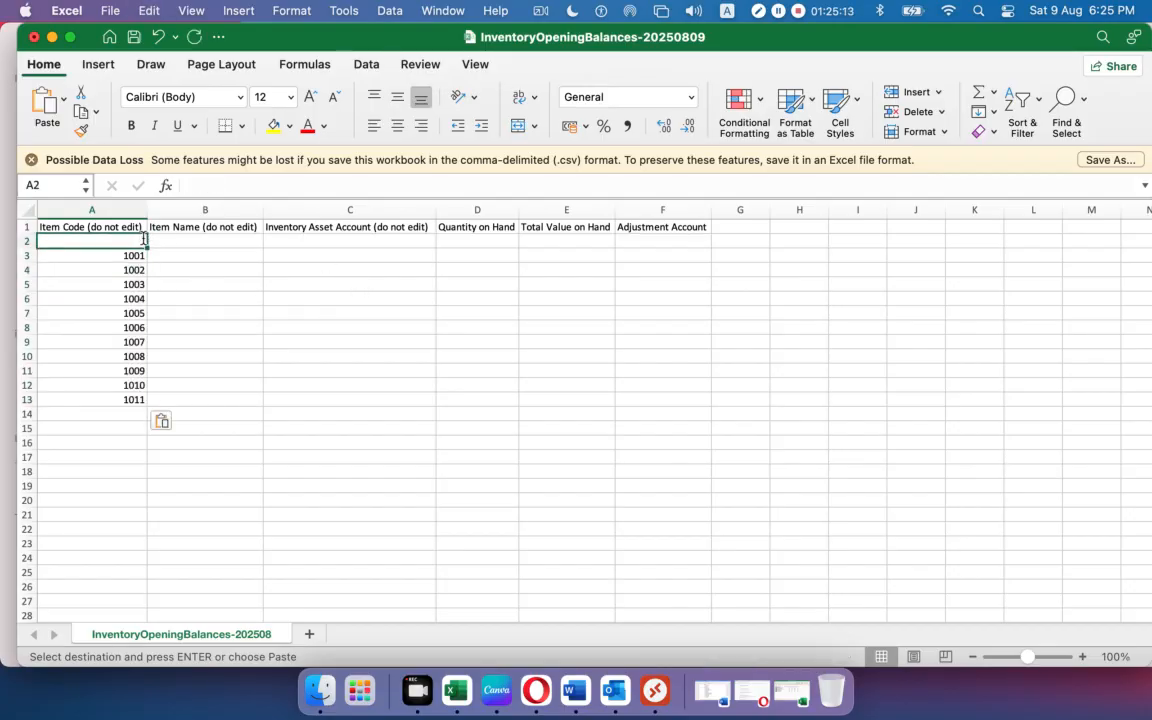
pyautogui.write('1000')
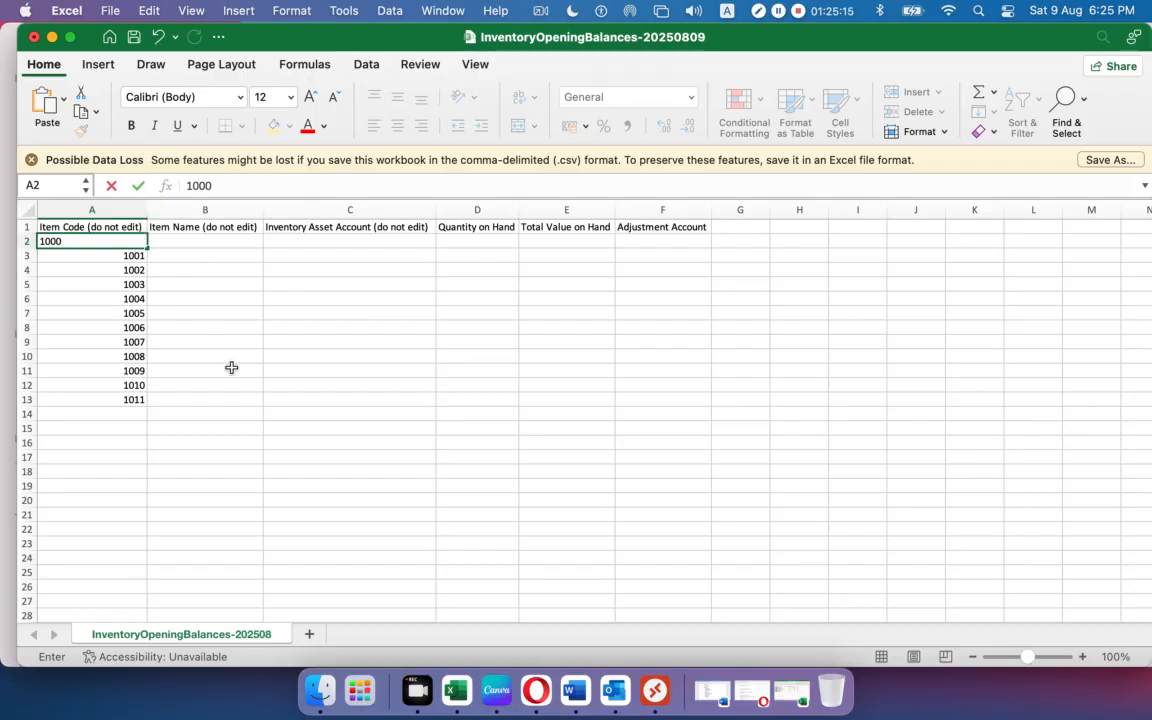
# Confirm code 1000 and paste item names B2:B12 from the Opening Balance file into the template at B3.
pyautogui.click(231, 368)
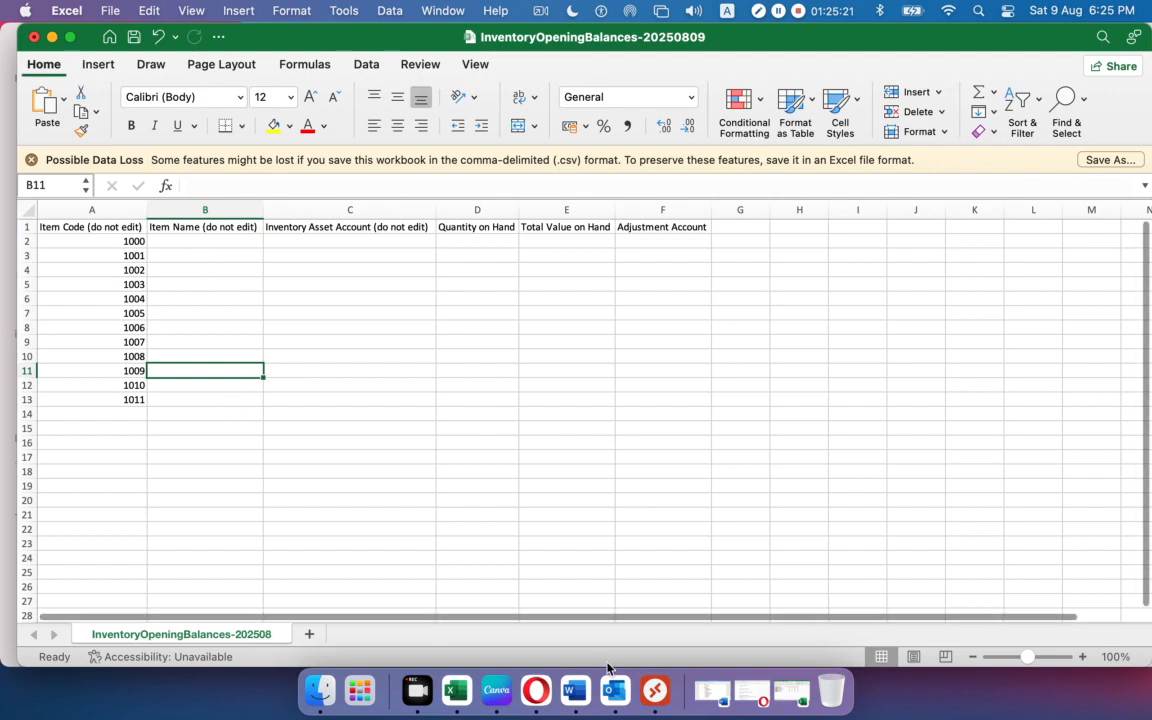
pyautogui.moveTo(275, 38); pyautogui.dragTo(335, 38)
pyautogui.click(790, 690)
pyautogui.moveTo(257, 52); pyautogui.dragTo(468, 52)
pyautogui.moveTo(333, 241); pyautogui.dragTo(395, 385)
pyautogui.press('super+c')
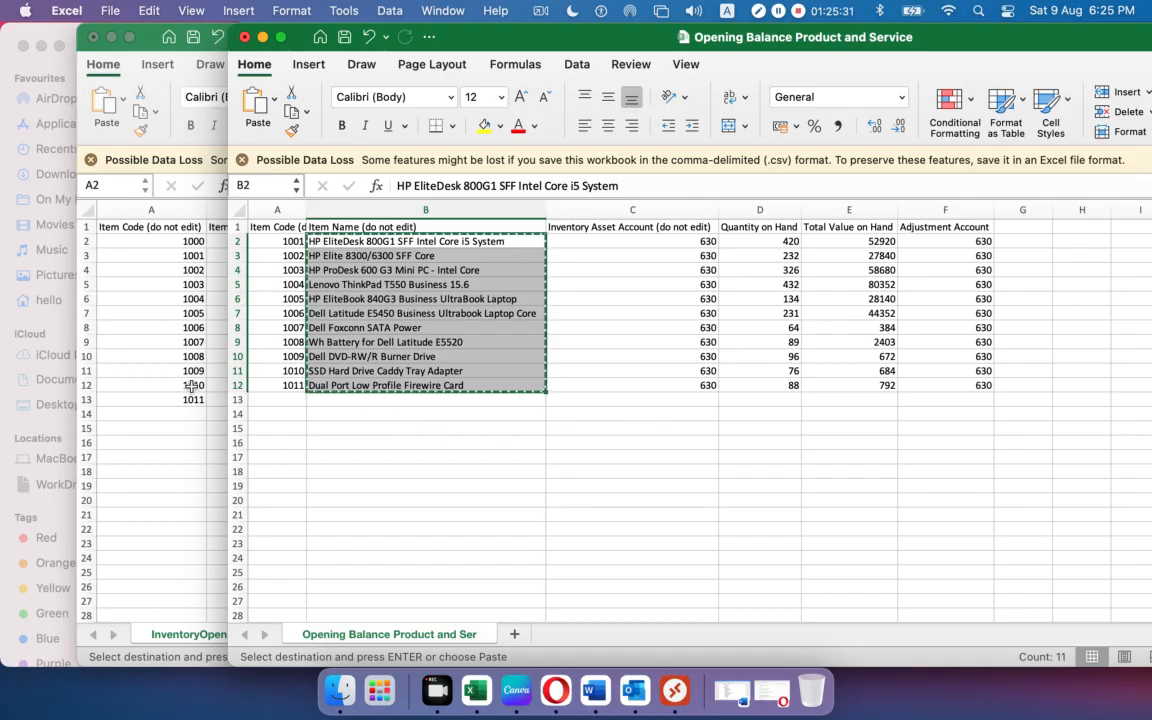
pyautogui.click(155, 366)
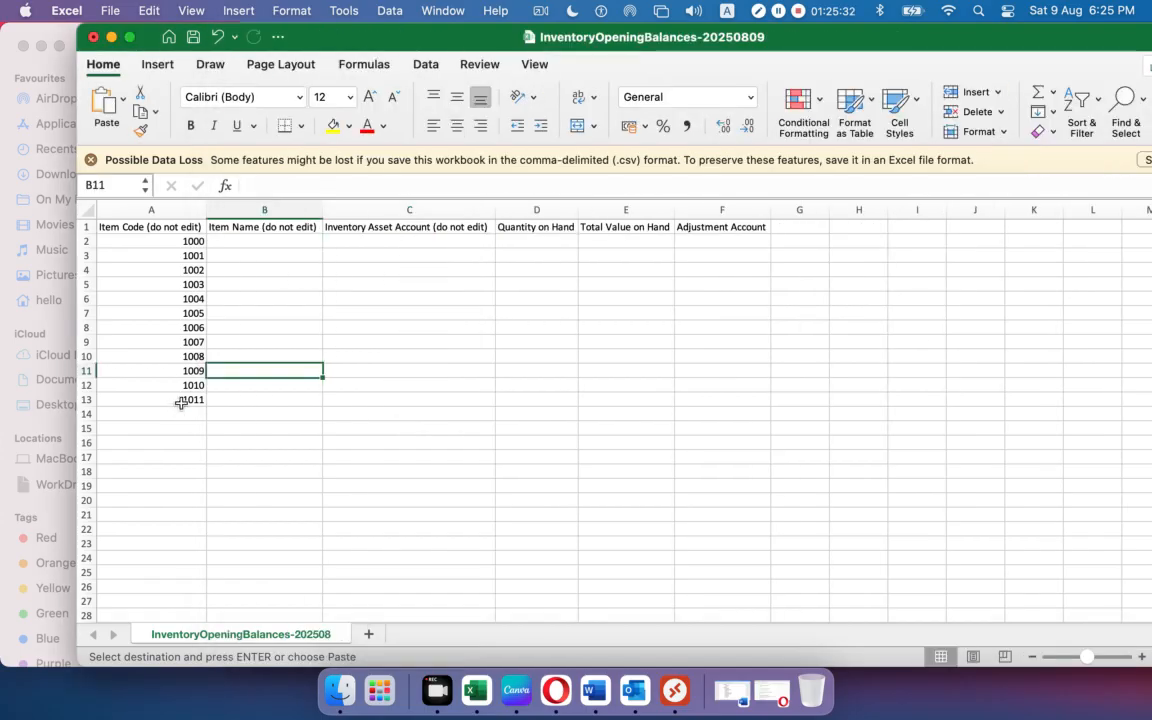
pyautogui.click(238, 255)
pyautogui.press('super+v')
# Enter Keyboard as the item name in B2 and widen the Item Name column.
pyautogui.click(249, 241)
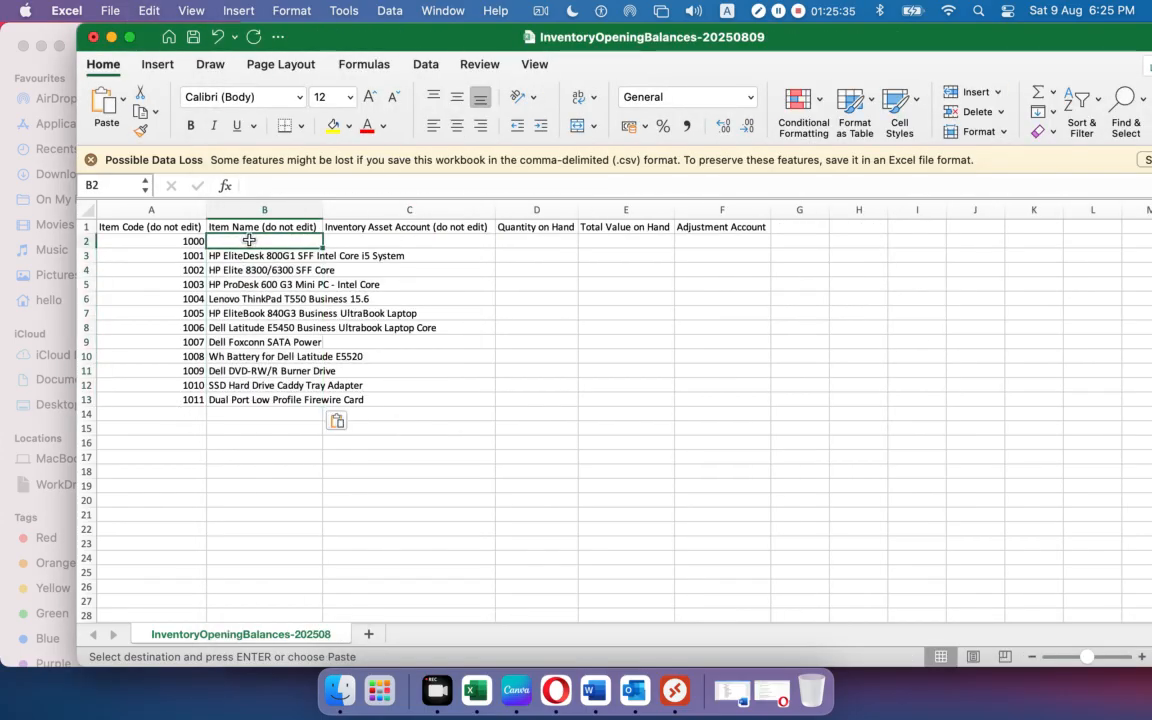
pyautogui.write('Keyboard')
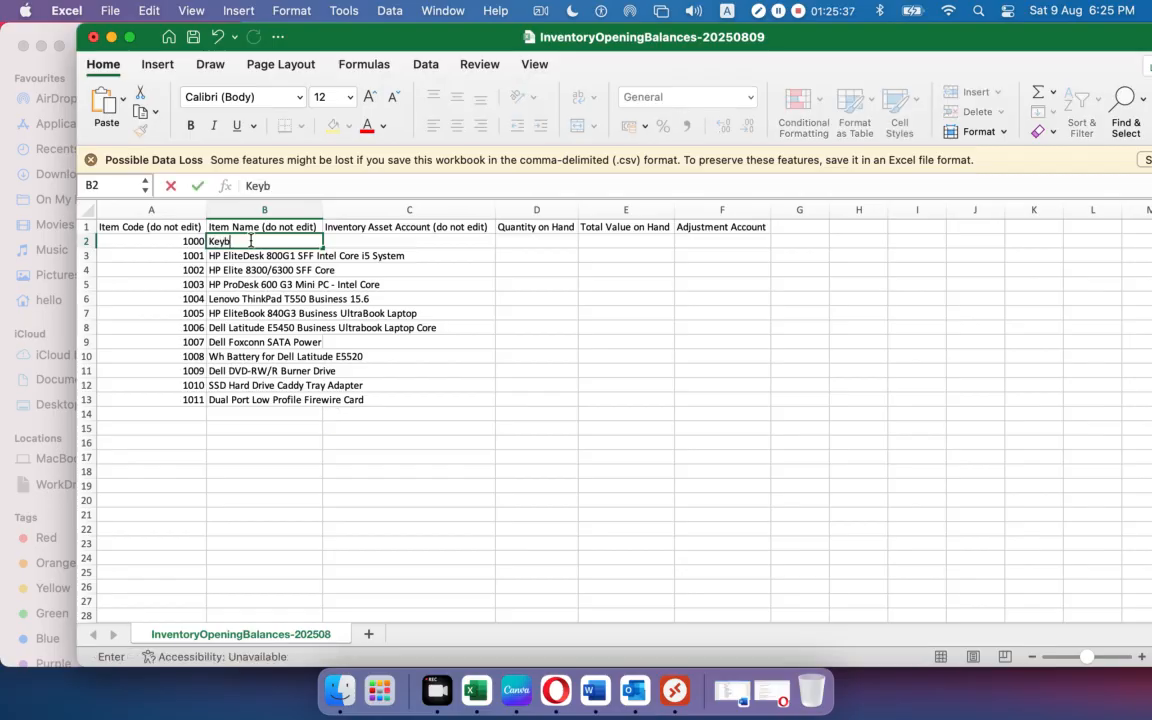
pyautogui.click(345, 470)
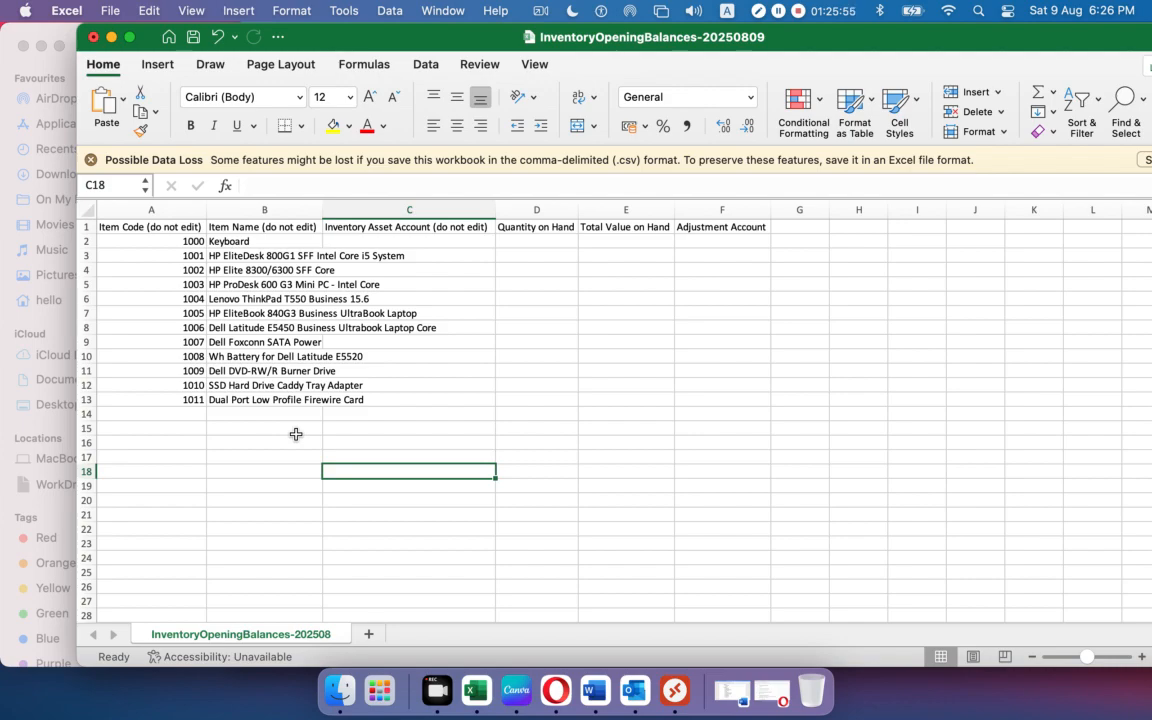
pyautogui.moveTo(322, 210); pyautogui.dragTo(445, 210)
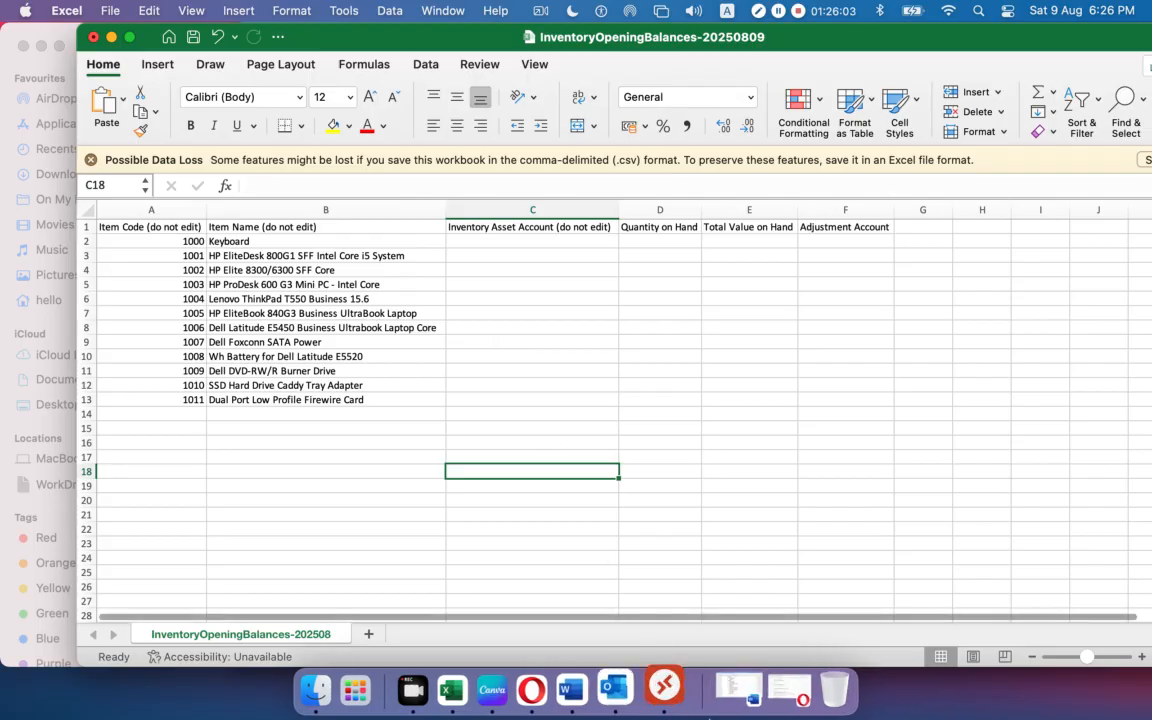
# Copy the 630 Inventory Asset Account values C2:C12 into the template's column C from C2.
pyautogui.moveTo(460, 43); pyautogui.dragTo(487, 67)
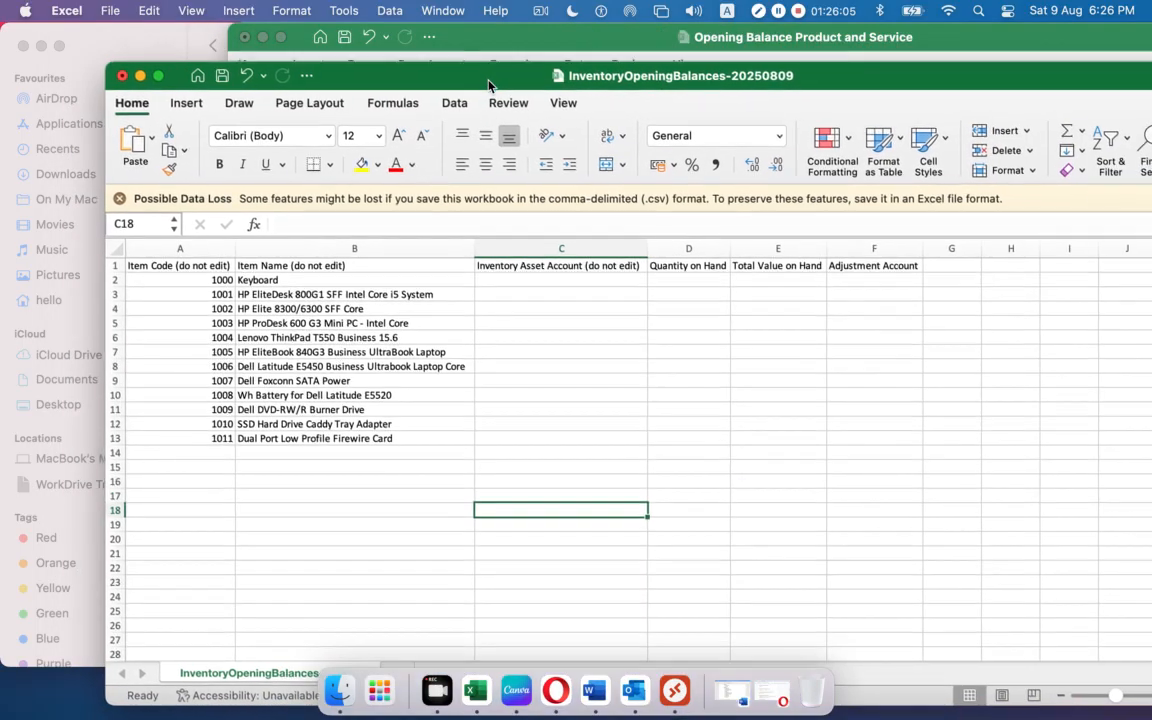
pyautogui.click(477, 35)
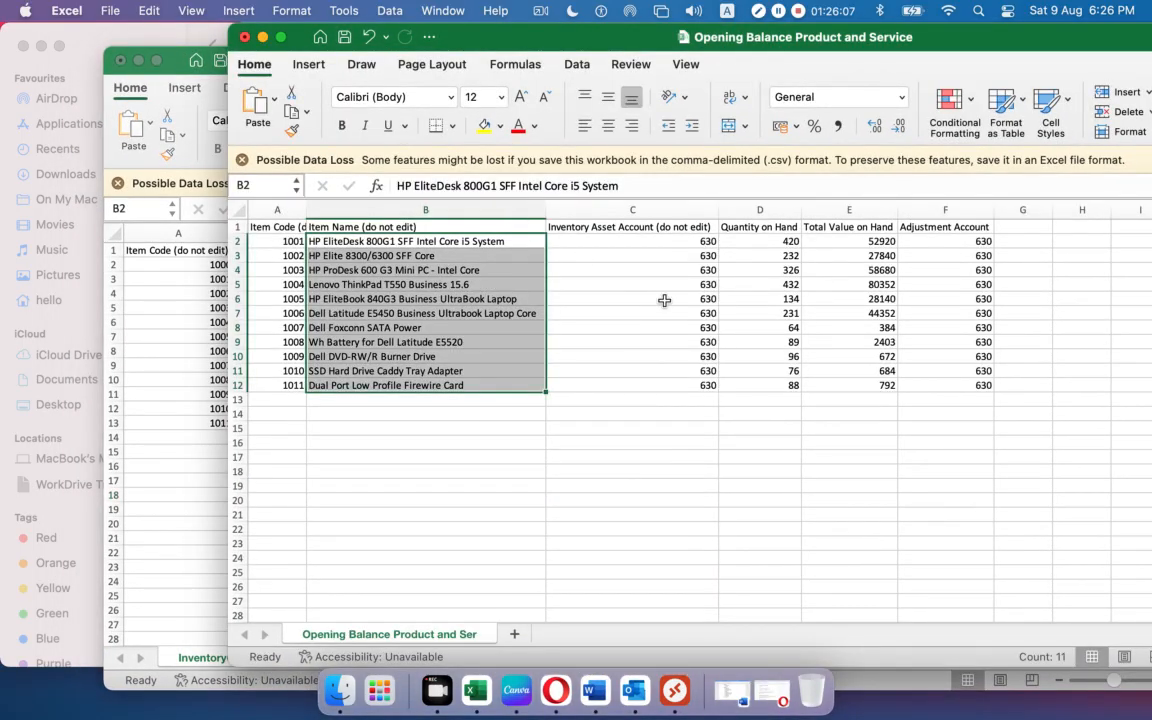
pyautogui.click(658, 298)
pyautogui.moveTo(663, 240); pyautogui.dragTo(650, 380)
pyautogui.press('super+c')
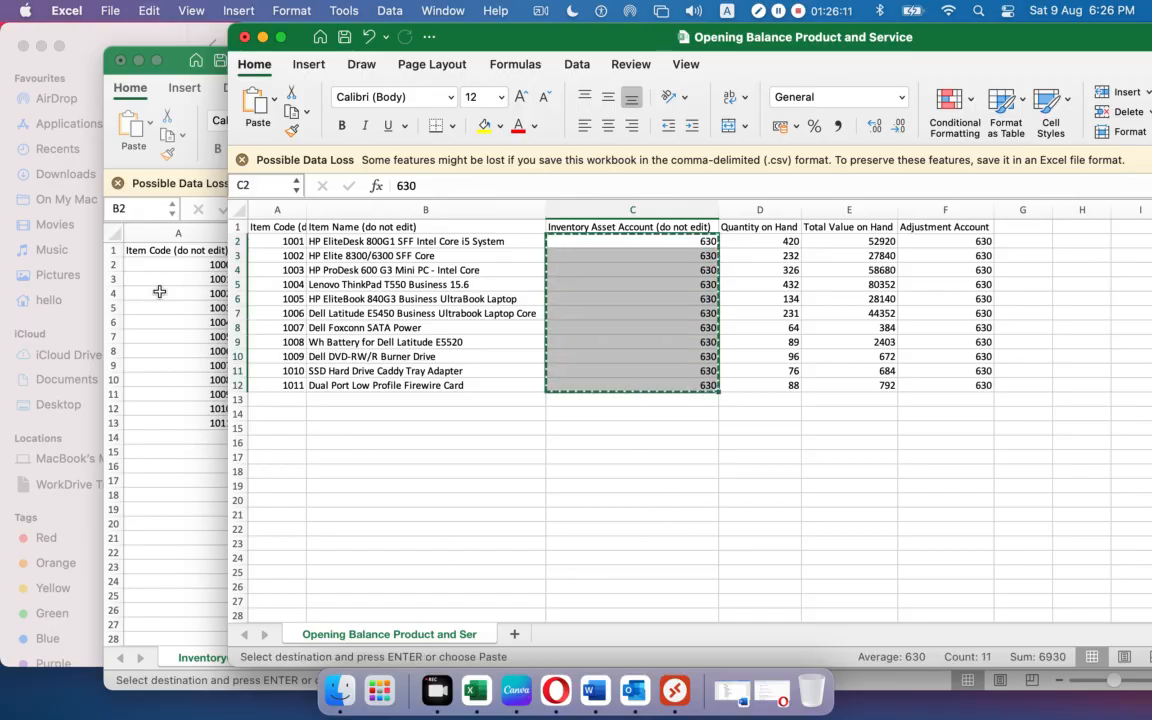
pyautogui.click(147, 453)
pyautogui.click(495, 264)
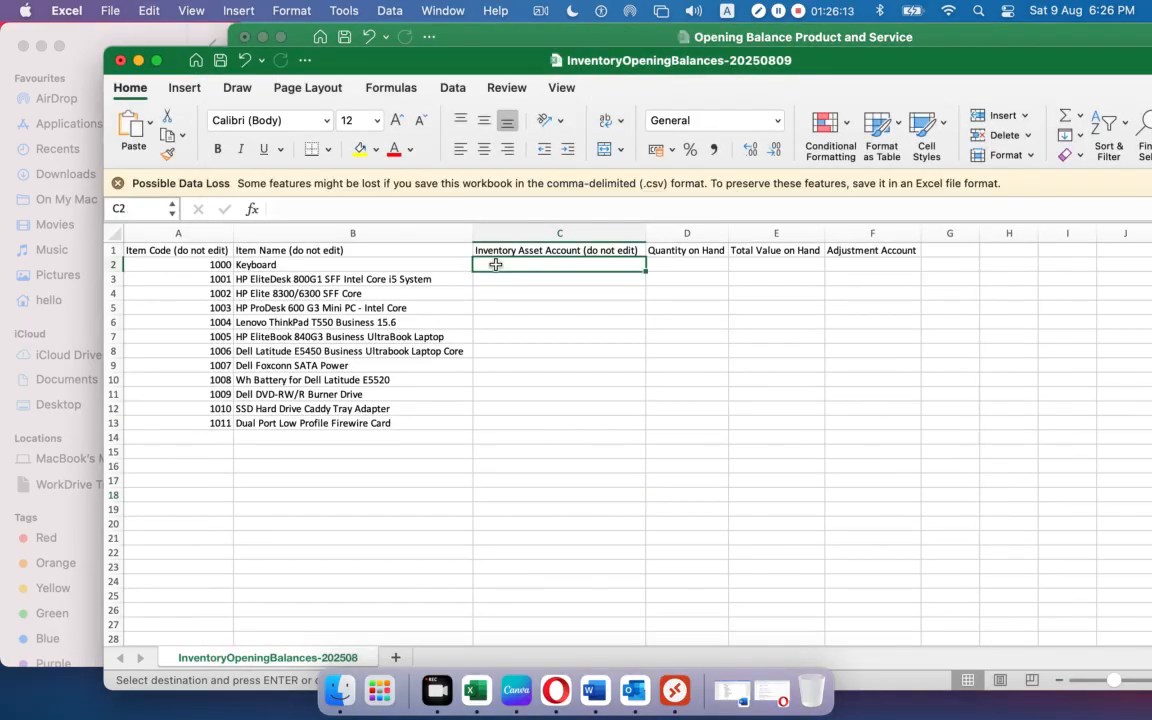
pyautogui.press('super+v')
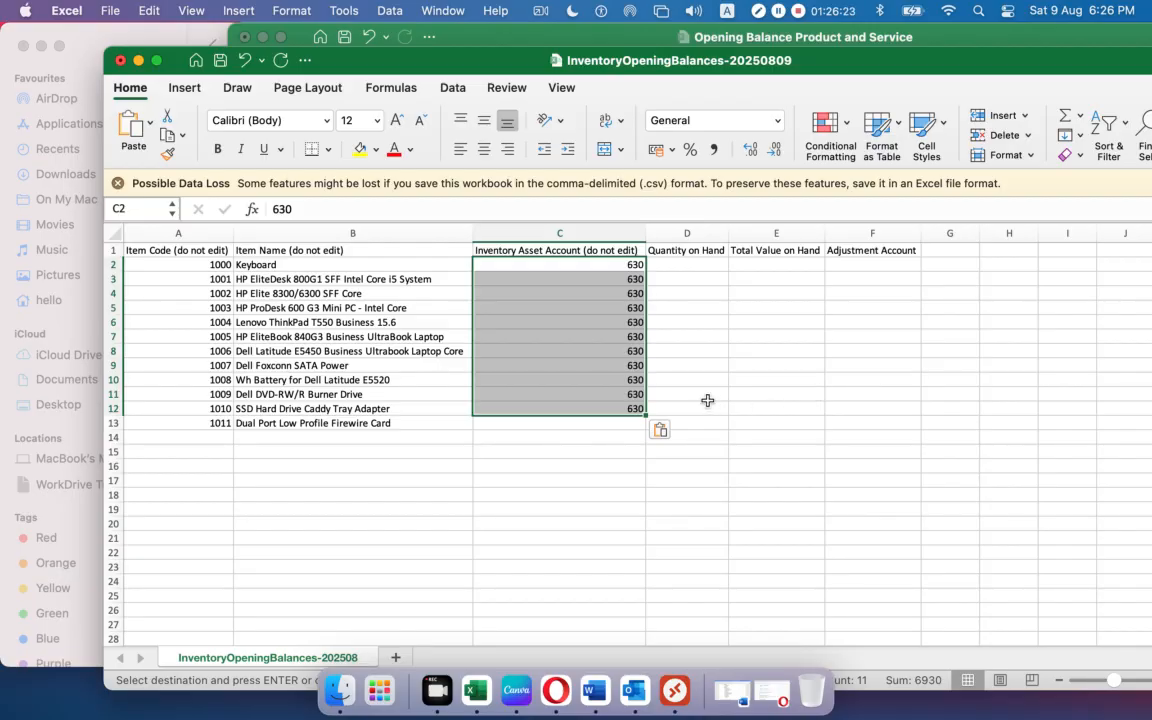
# Copy the Quantity on Hand values D2:D12 into the template's column D from D2.
pyautogui.click(403, 30)
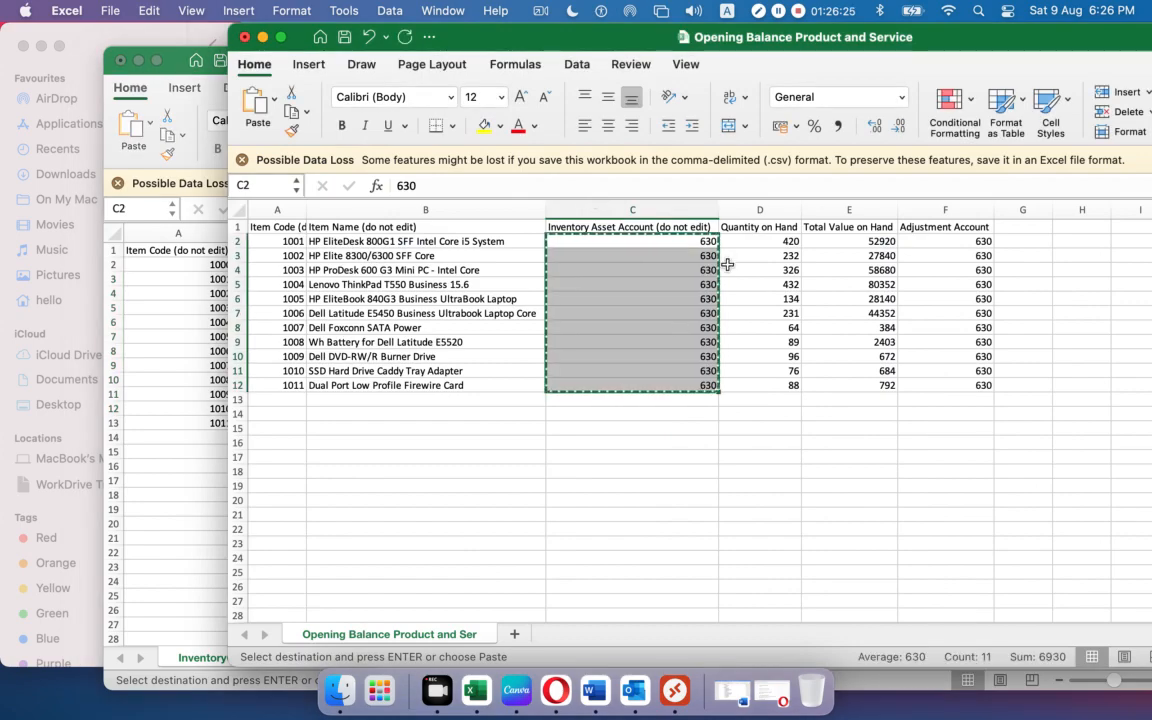
pyautogui.moveTo(740, 241); pyautogui.dragTo(740, 387)
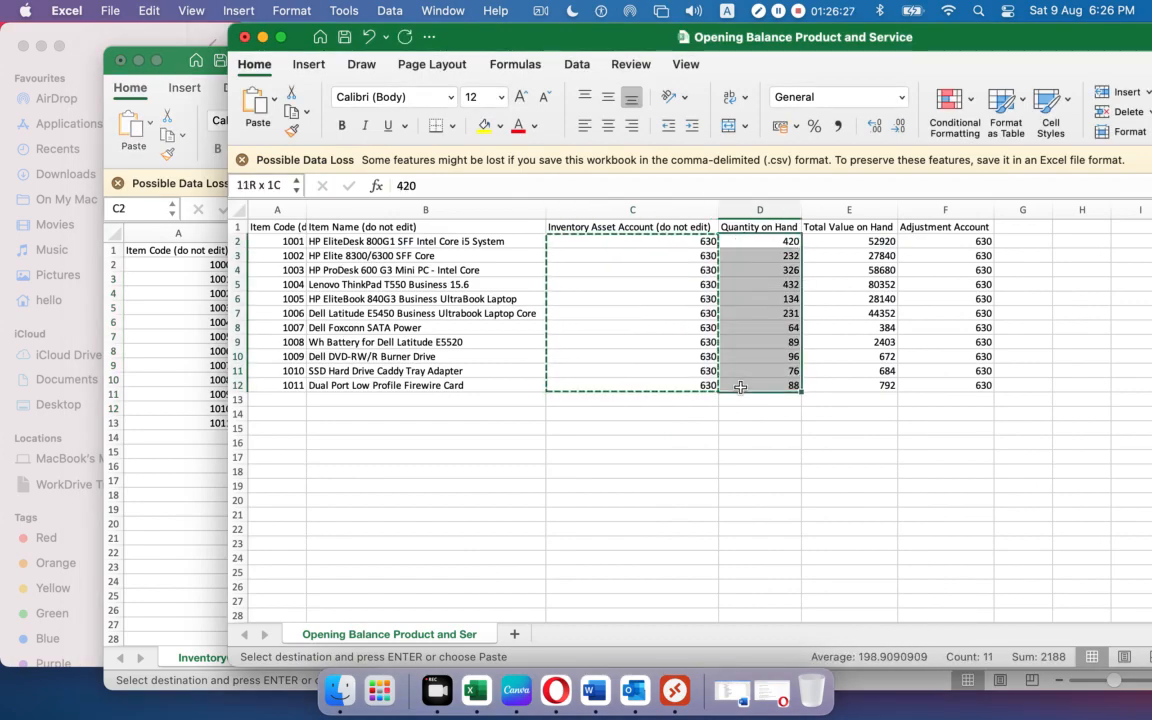
pyautogui.press('super+c')
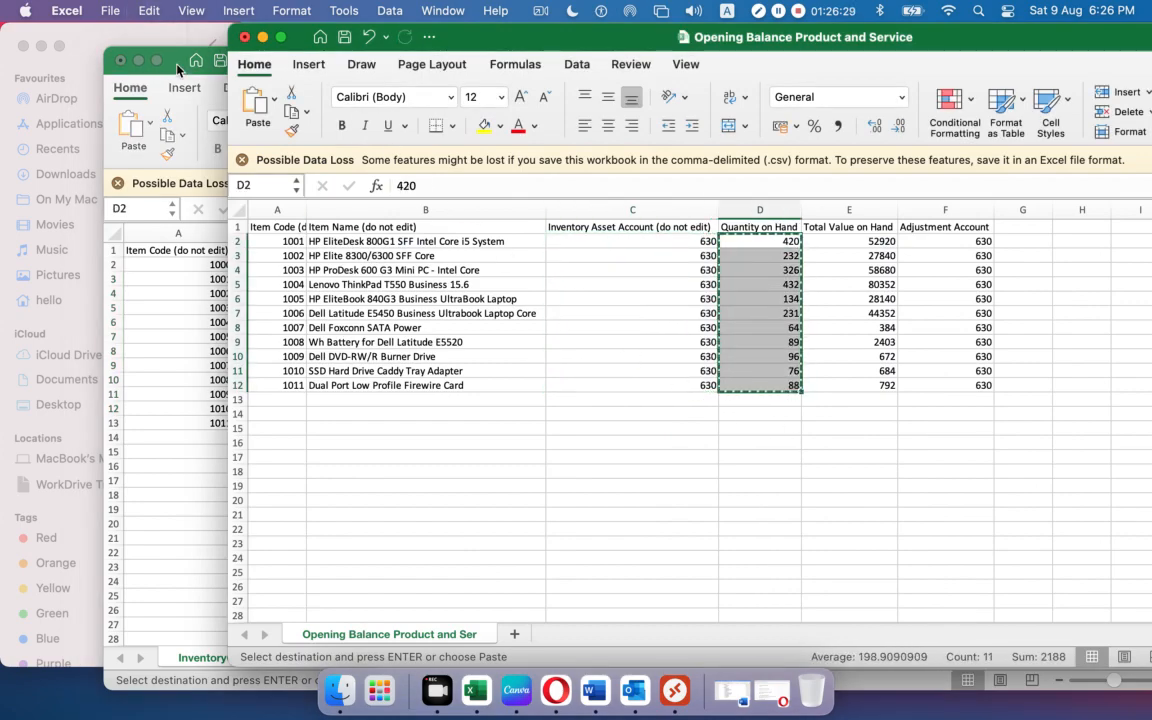
pyautogui.click(177, 68)
pyautogui.click(680, 268)
pyautogui.press('super+v')
# Copy the Adjustment Account values F2:F12 and select F2 in the template as their destination.
pyautogui.click(470, 37)
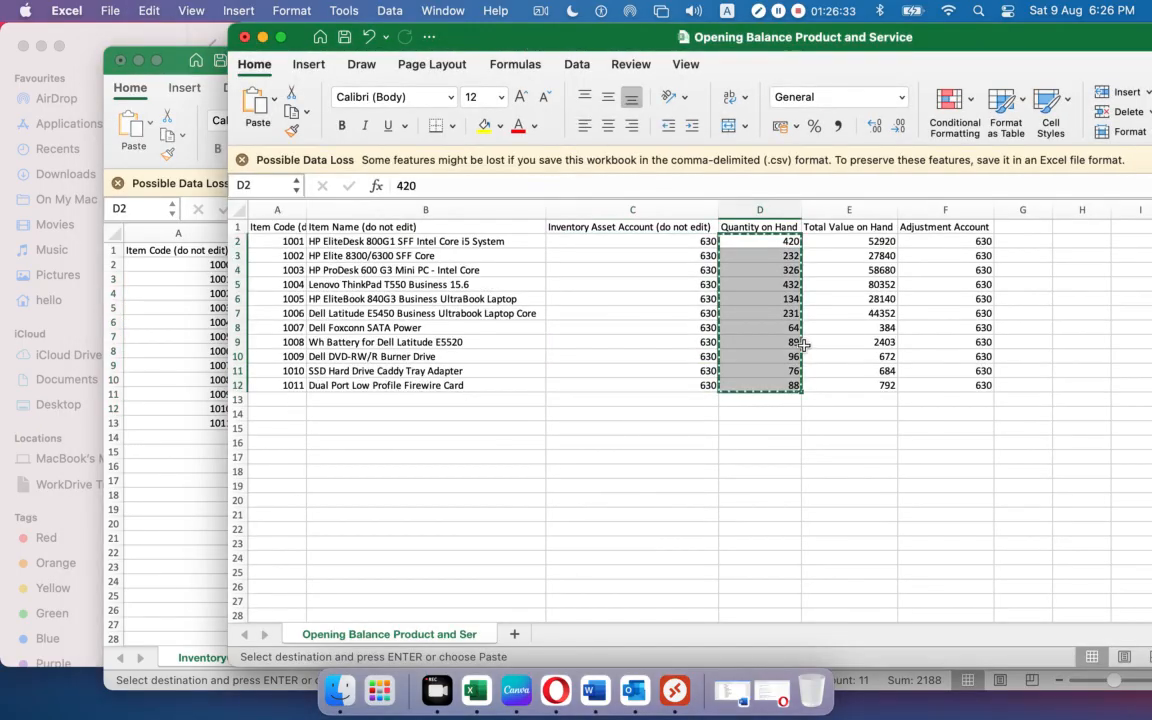
pyautogui.click(829, 239)
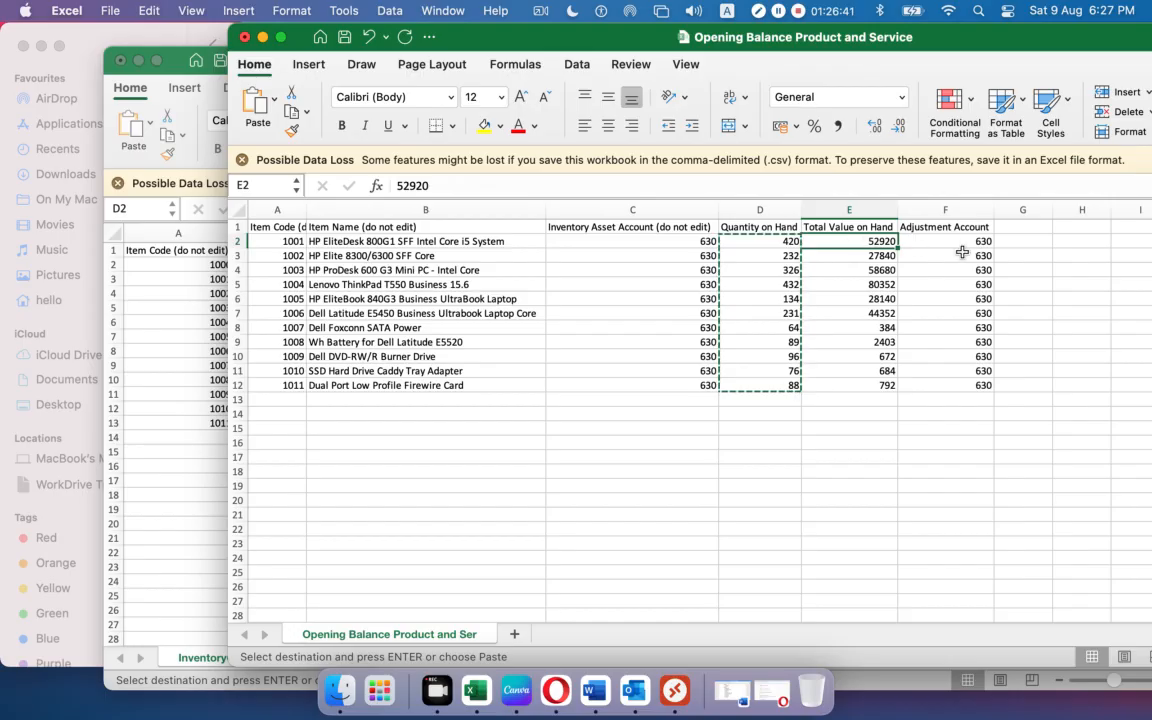
pyautogui.moveTo(944, 242); pyautogui.dragTo(941, 380)
pyautogui.press('super+c')
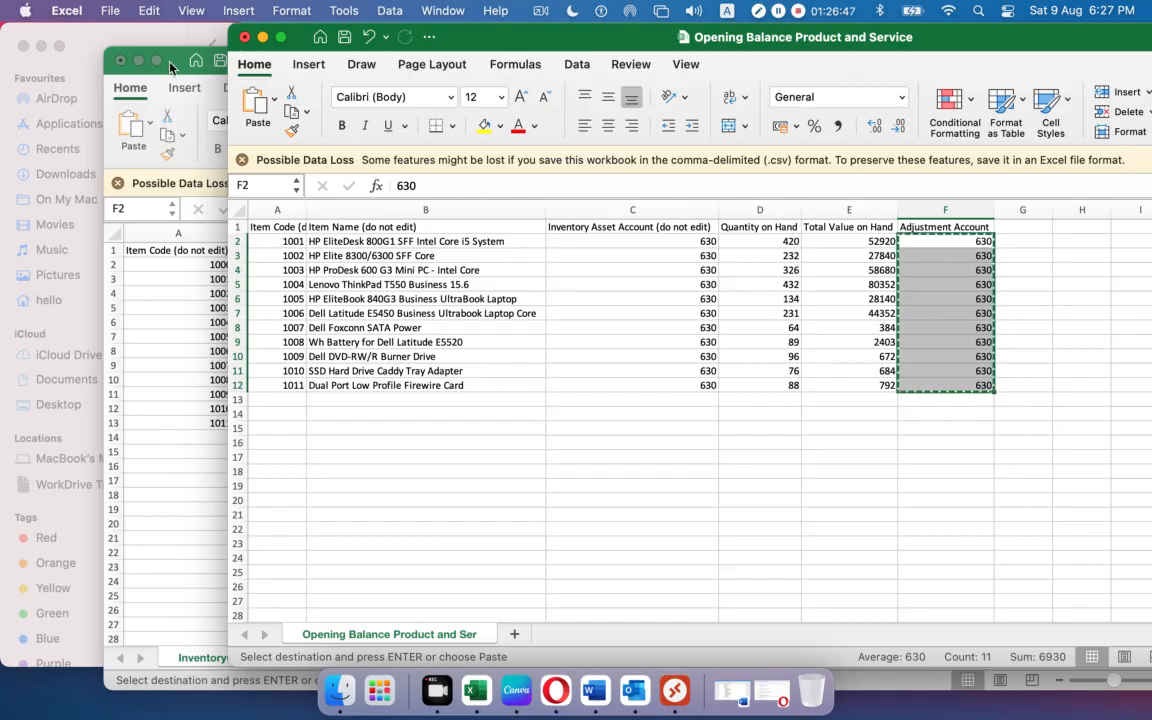
pyautogui.click(164, 62)
pyautogui.click(860, 268)
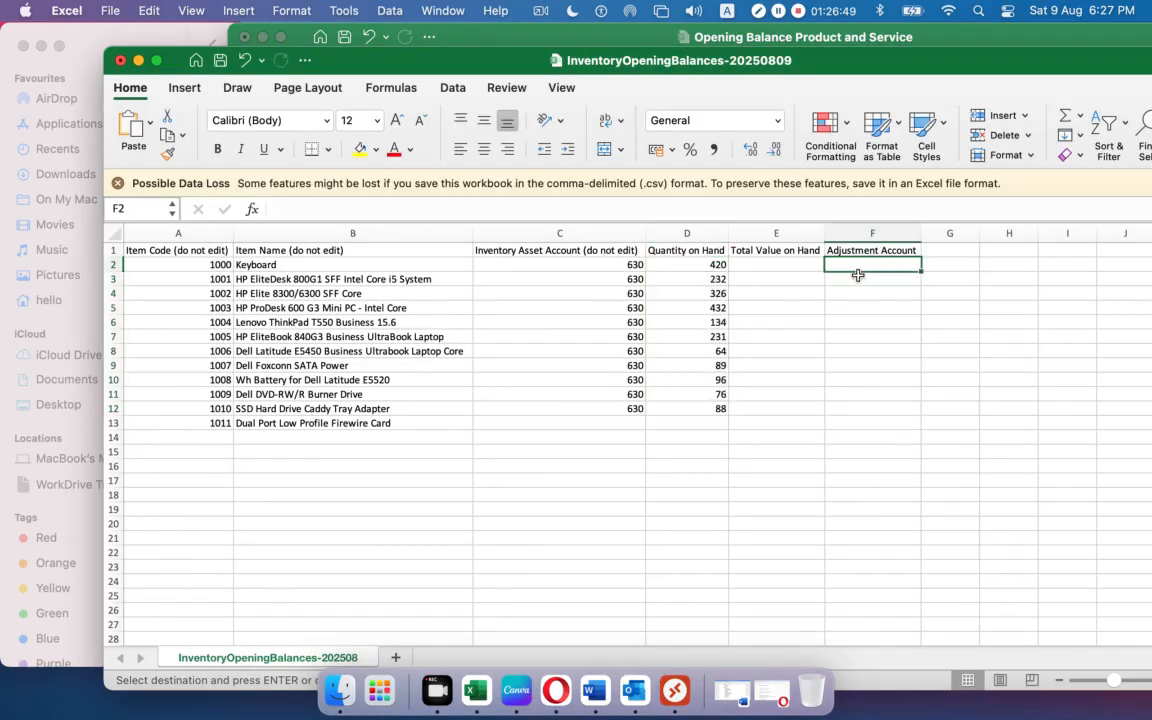
# Paste 630 into Adjustment Account, fill it to F13, and shift the account and quantity block down one row.
pyautogui.press('super+v')
pyautogui.moveTo(921, 414); pyautogui.dragTo(919, 429)
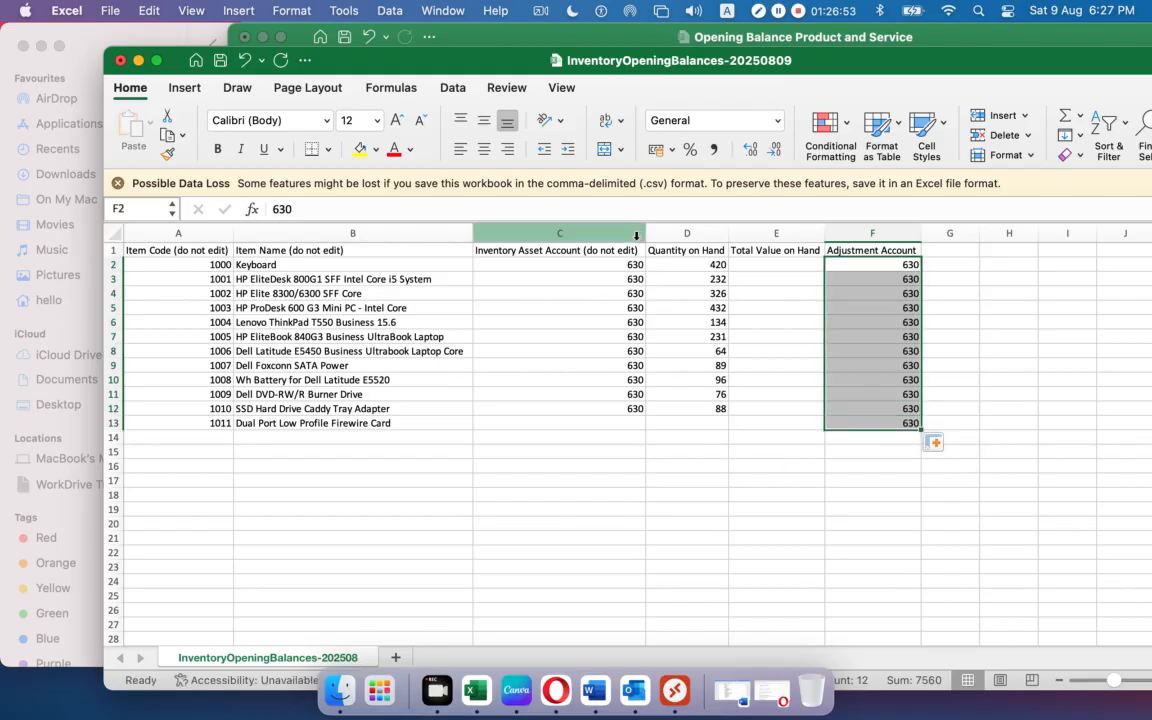
pyautogui.moveTo(600, 264); pyautogui.dragTo(686, 406)
pyautogui.press('super+c')
pyautogui.moveTo(651, 258); pyautogui.dragTo(651, 322)
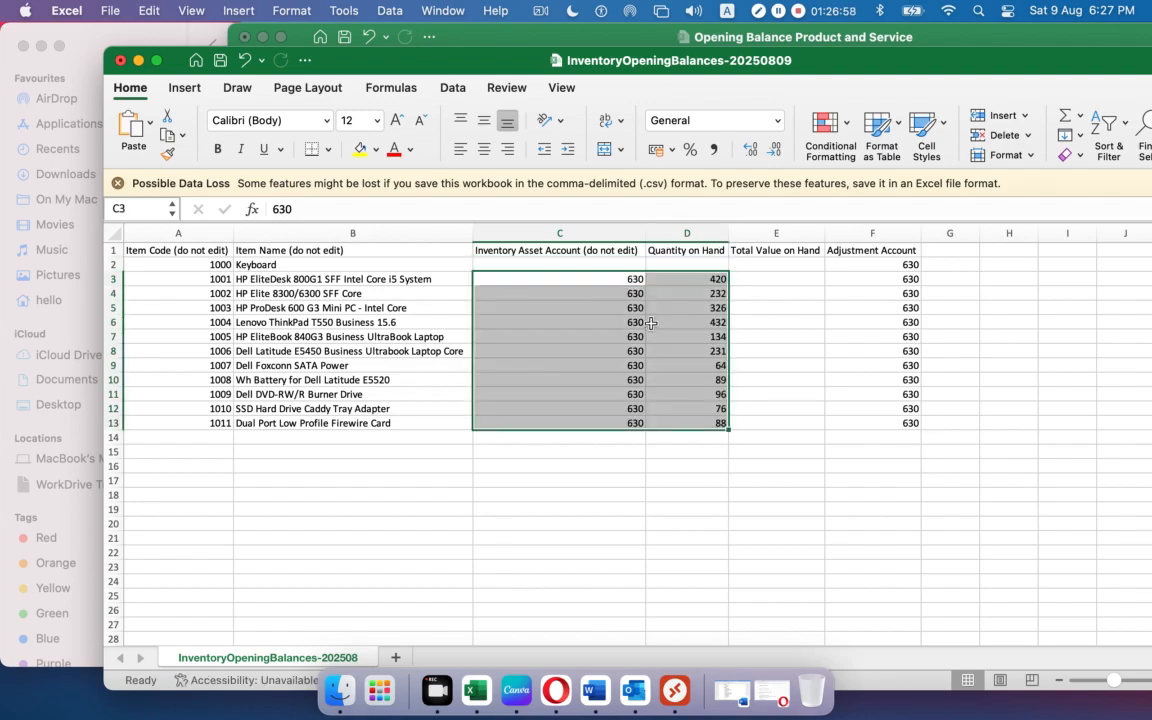
# Give Keyboard account 630 in C2 and quantity 100 in D2.
pyautogui.click(622, 266)
pyautogui.write('630')
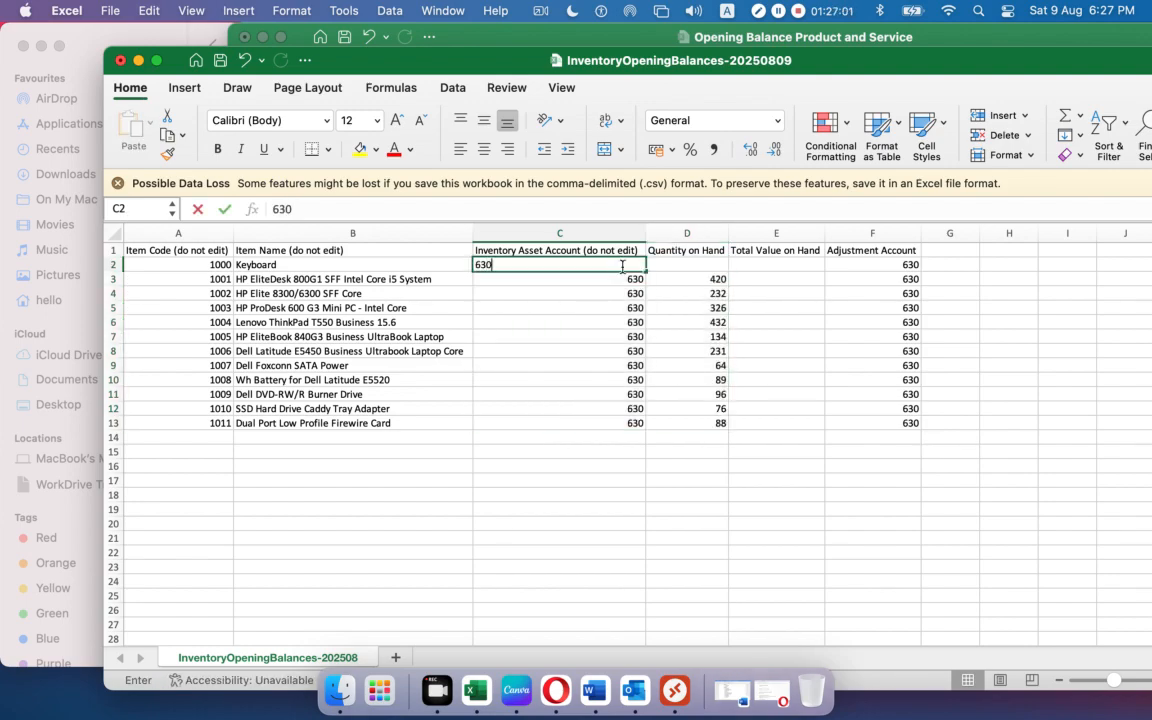
pyautogui.click(676, 263)
pyautogui.write('100')
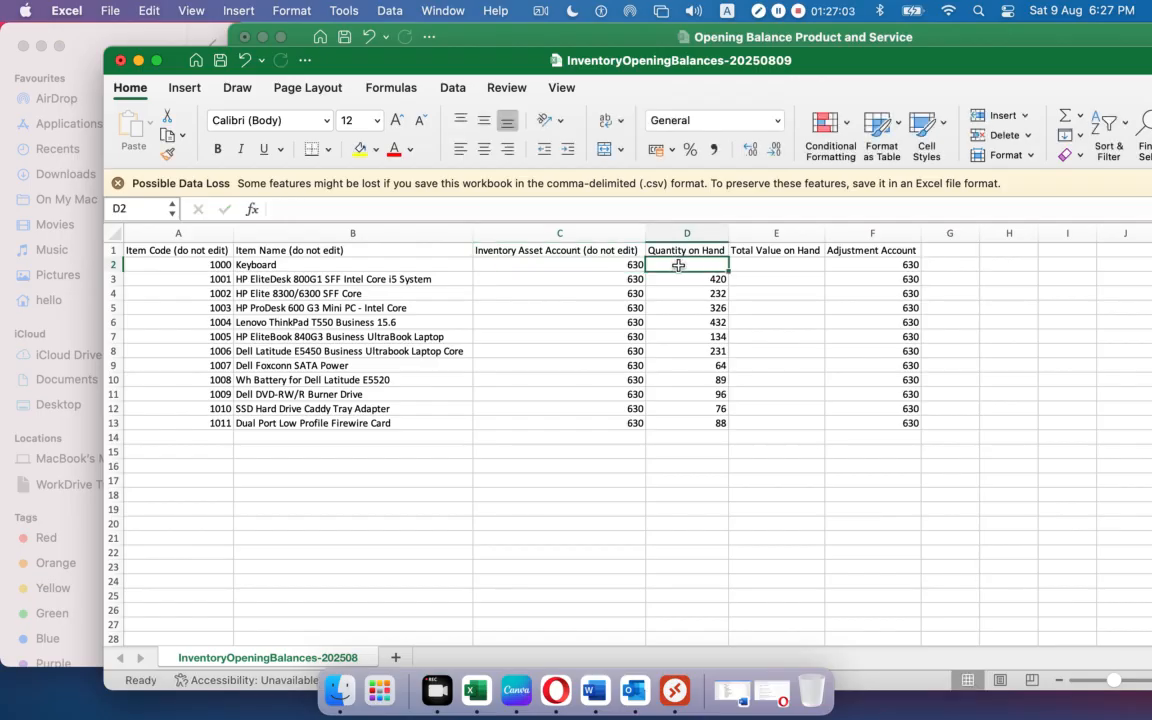
pyautogui.click(744, 463)
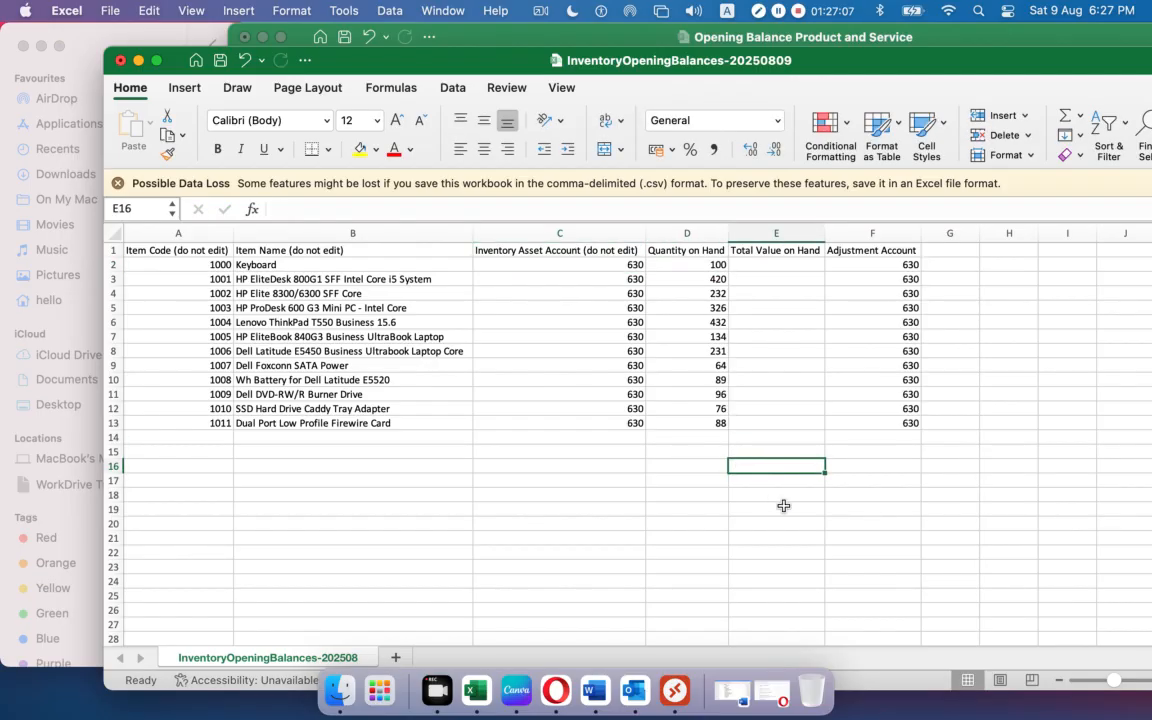
pyautogui.click(826, 233)
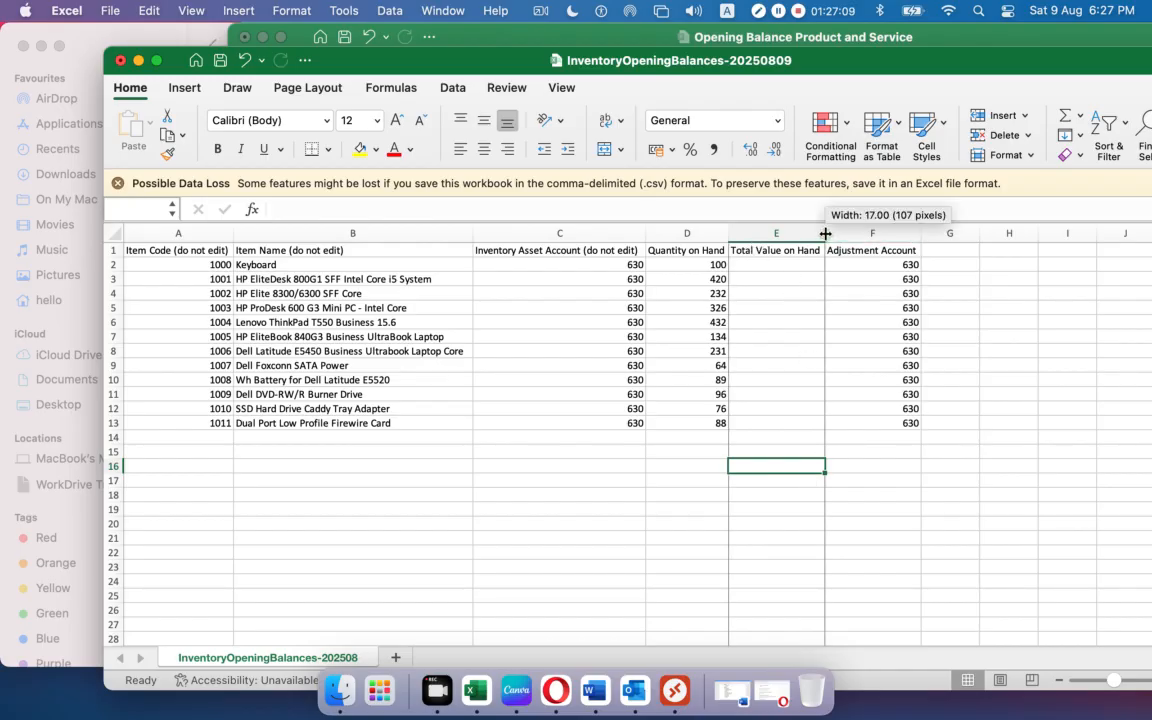
pyautogui.press('Up')
pyautogui.press('Up')
pyautogui.press('Up')
pyautogui.press('Up')
pyautogui.press('Up')
pyautogui.press('Up')
pyautogui.press('Up')
pyautogui.press('Up')
pyautogui.press('Up')
pyautogui.press('Up')
pyautogui.press('Up')
pyautogui.press('Up')
pyautogui.press('Up')
pyautogui.press('Up')
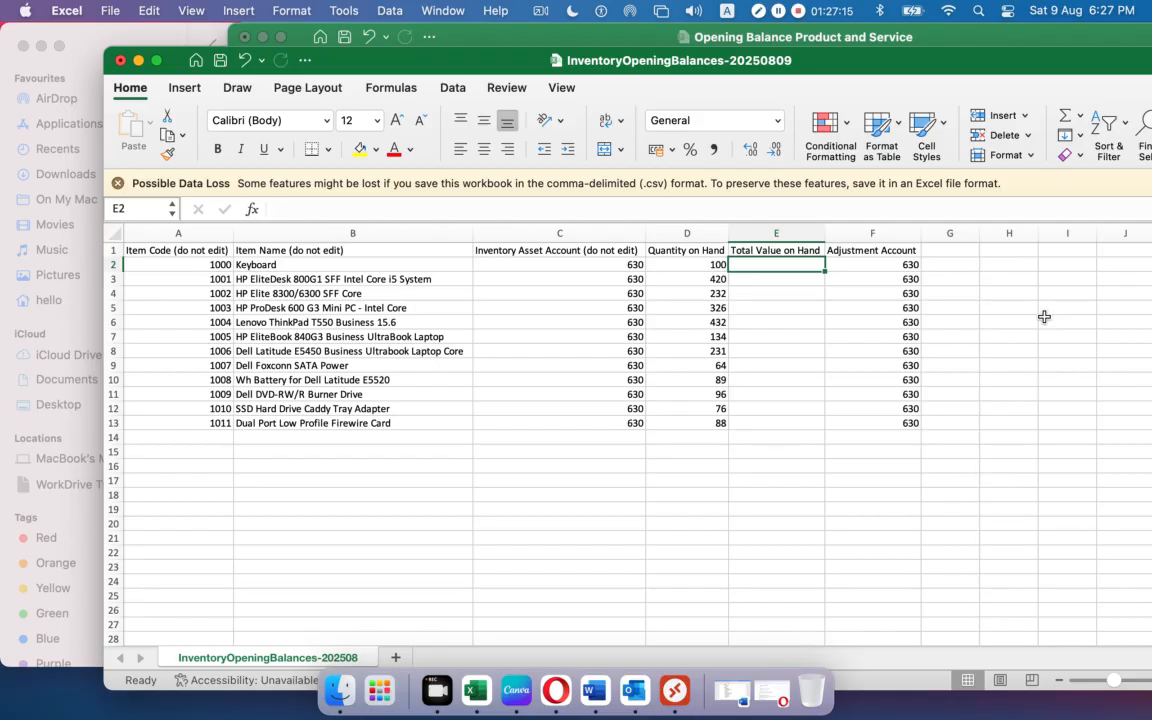
# Abandon the =D2 formula in E2 and minimize the InventoryOpeningBalances workbook.
pyautogui.write('=')
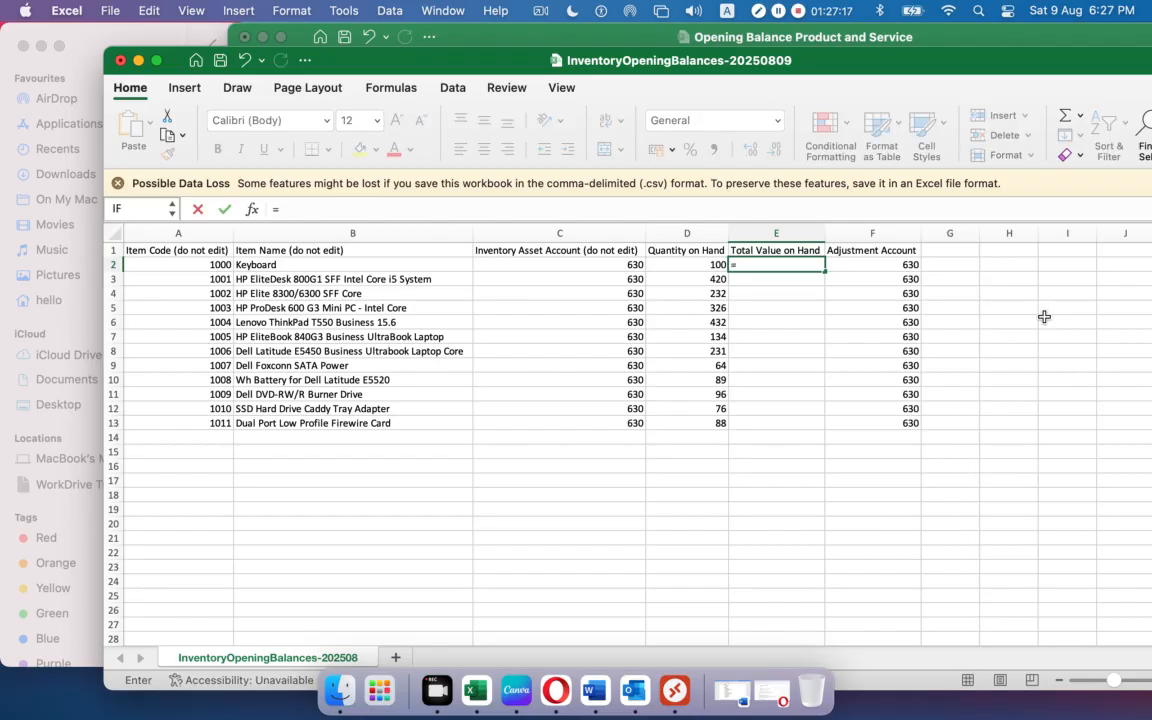
pyautogui.click(672, 261)
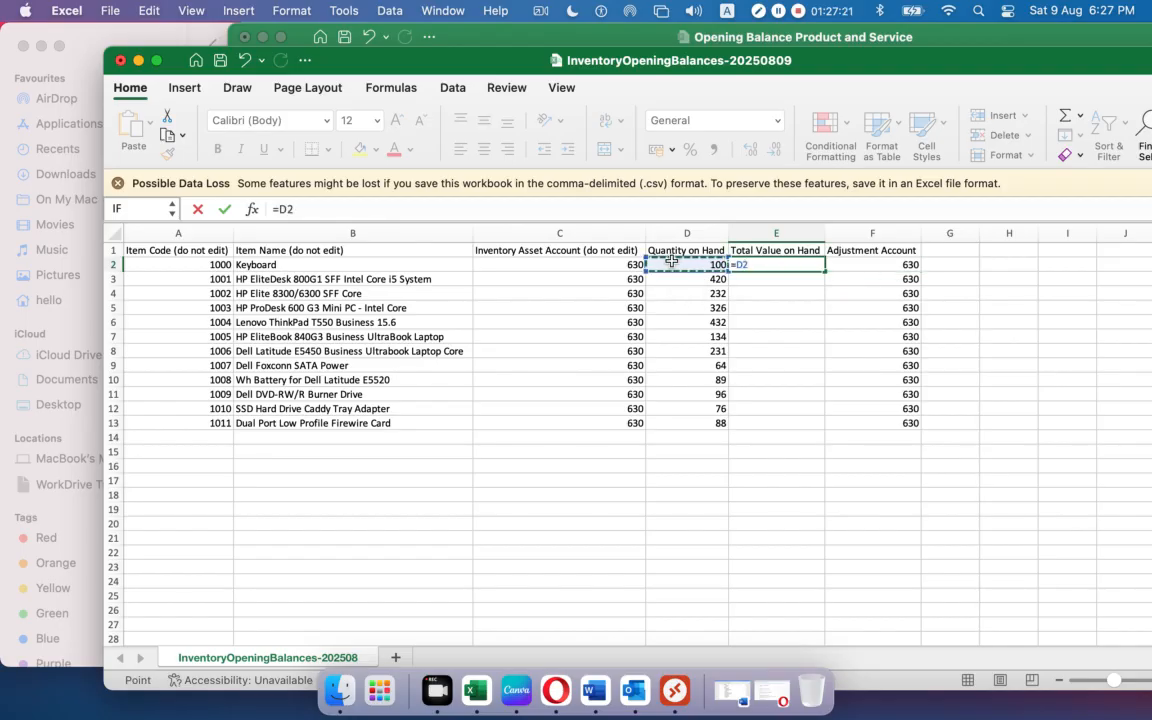
pyautogui.press('Escape')
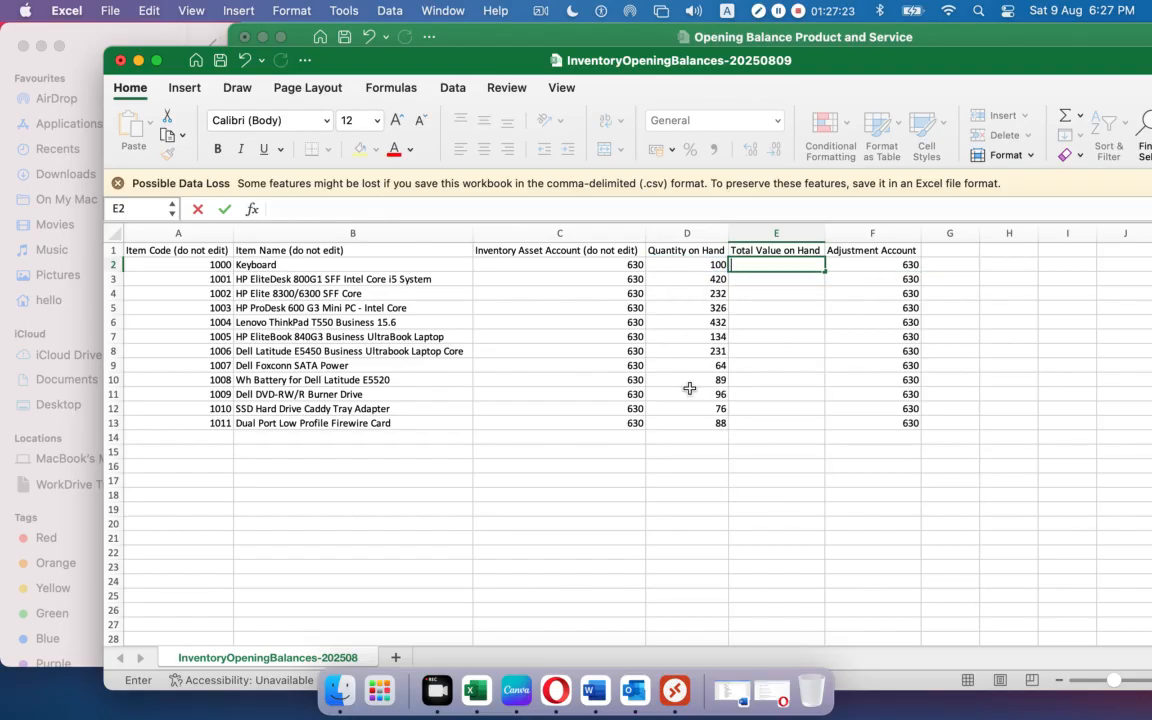
pyautogui.click(685, 487)
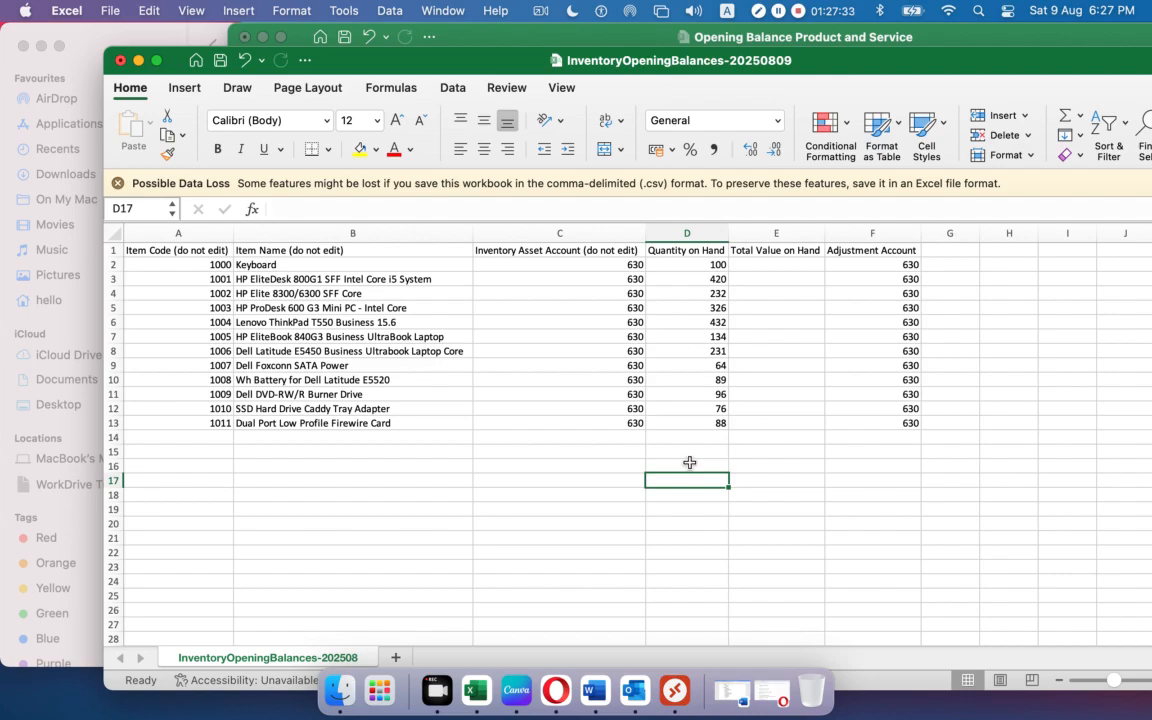
pyautogui.click(139, 61)
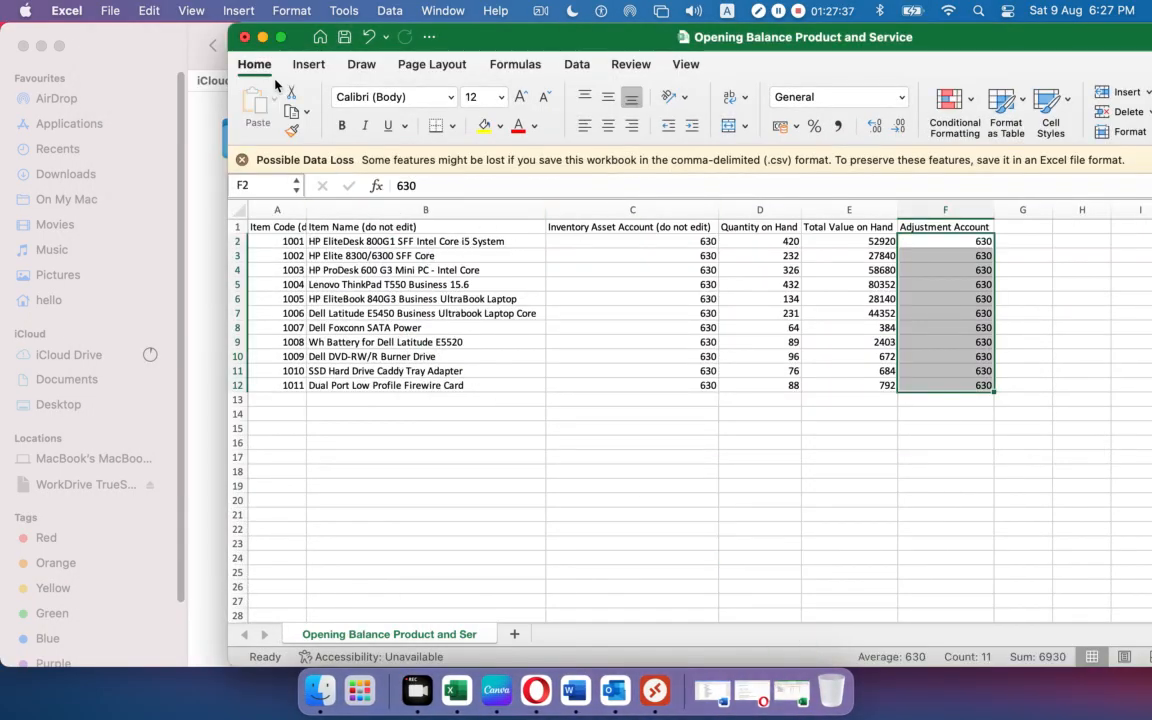
# Minimize the Opening Balance workbook and open Product & Service.csv from the Xero-02 folder.
pyautogui.click(262, 37)
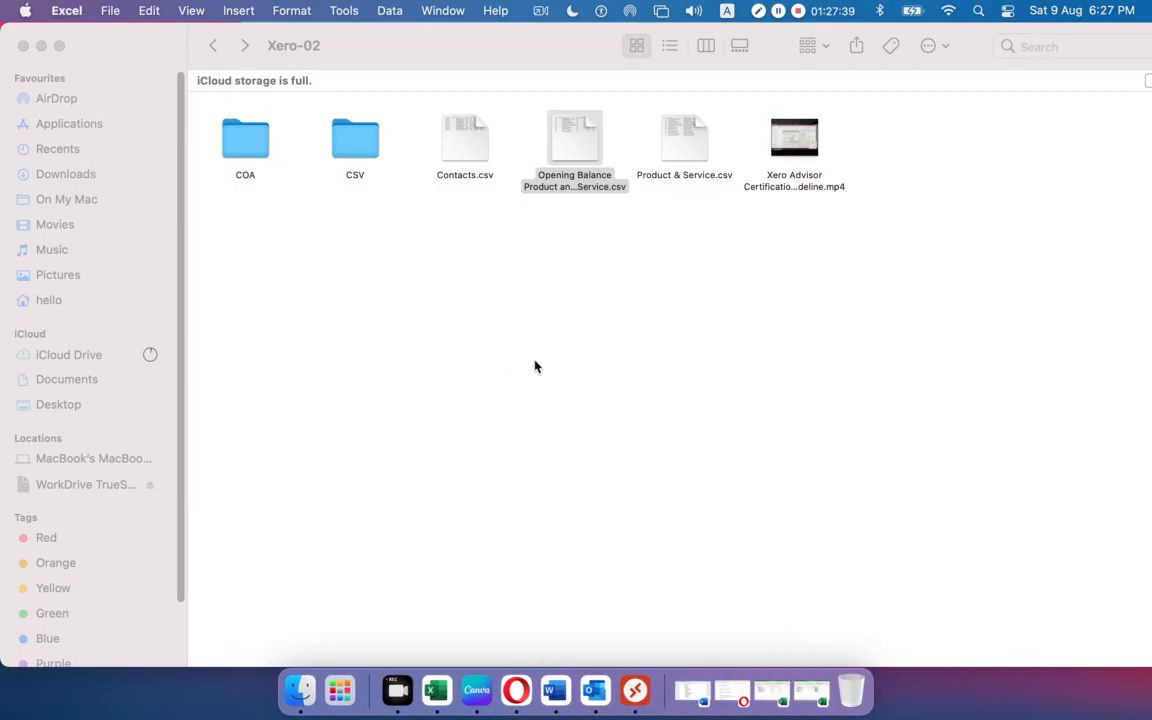
pyautogui.doubleClick(689, 150)
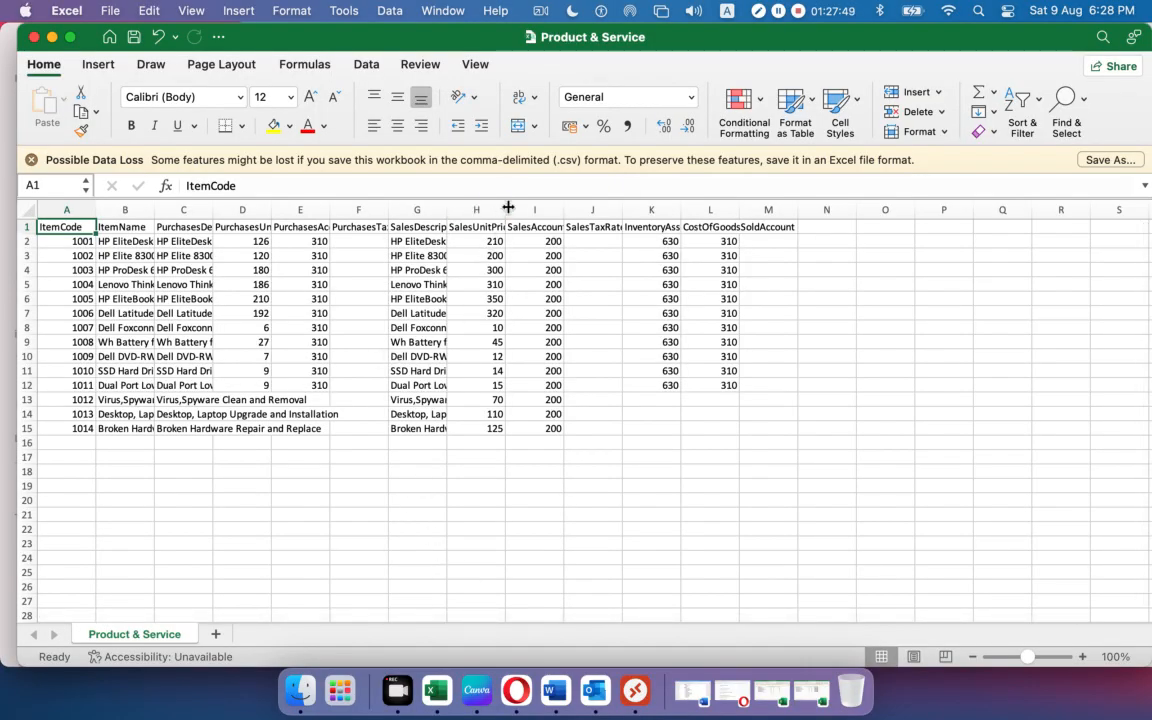
# Widen columns H and D, then copy the purchase unit prices in D2:D12.
pyautogui.moveTo(505, 209); pyautogui.dragTo(510, 209)
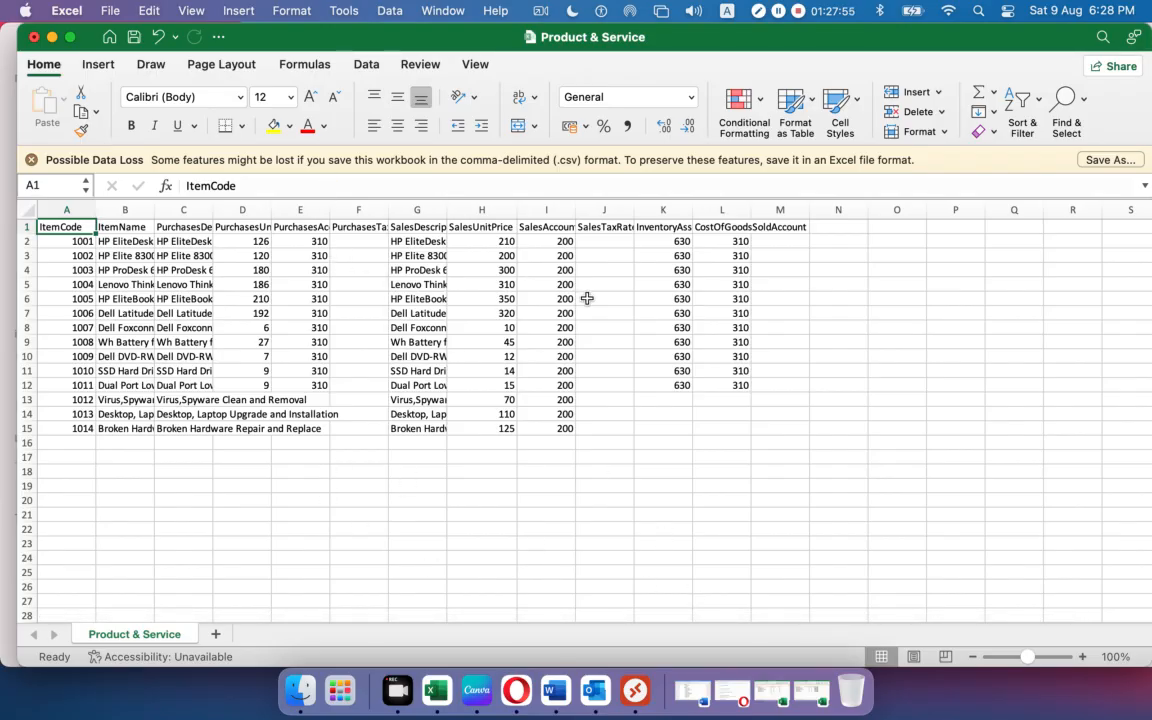
pyautogui.doubleClick(270, 209)
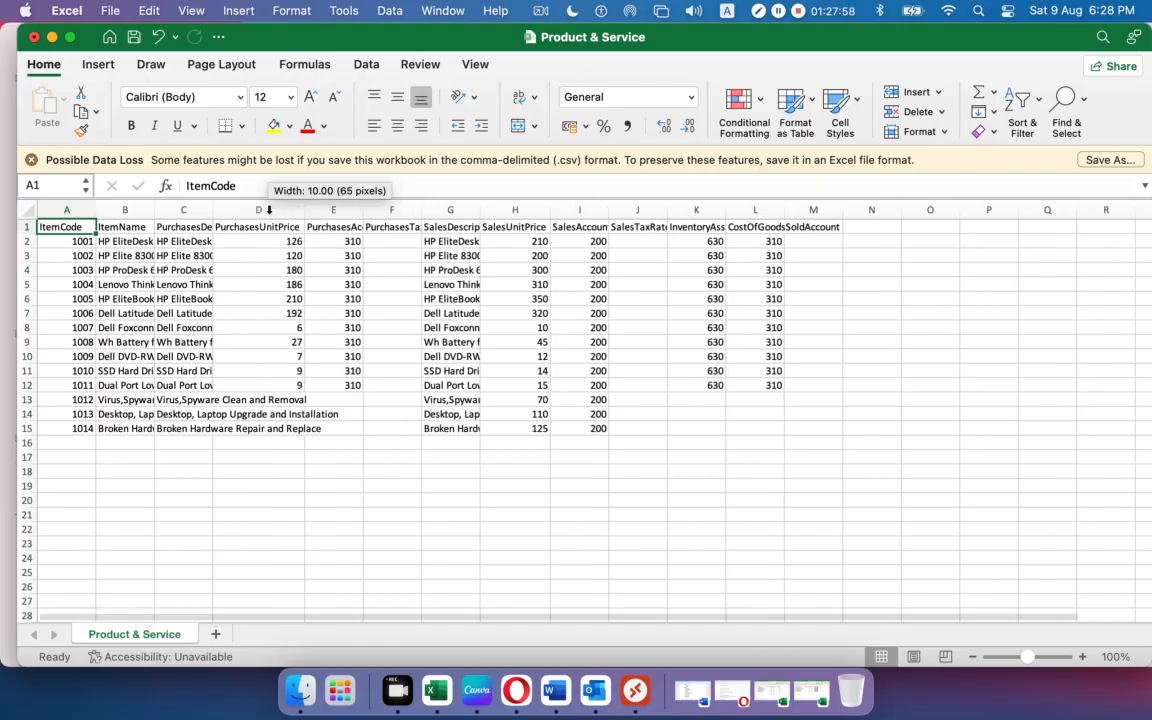
pyautogui.click(281, 241)
pyautogui.moveTo(281, 241); pyautogui.dragTo(269, 381)
pyautogui.press('super+c')
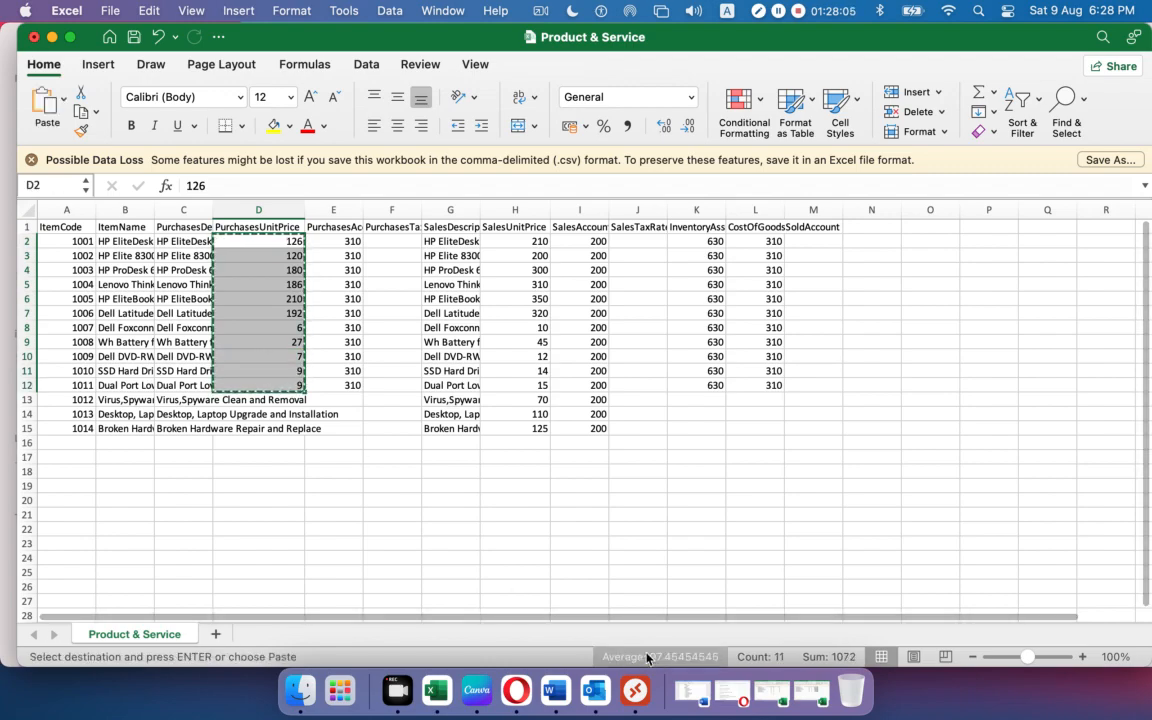
# Minimize Product & Service and bring back the Opening Balance Product and Service workbook.
pyautogui.moveTo(84, 40); pyautogui.dragTo(216, 55)
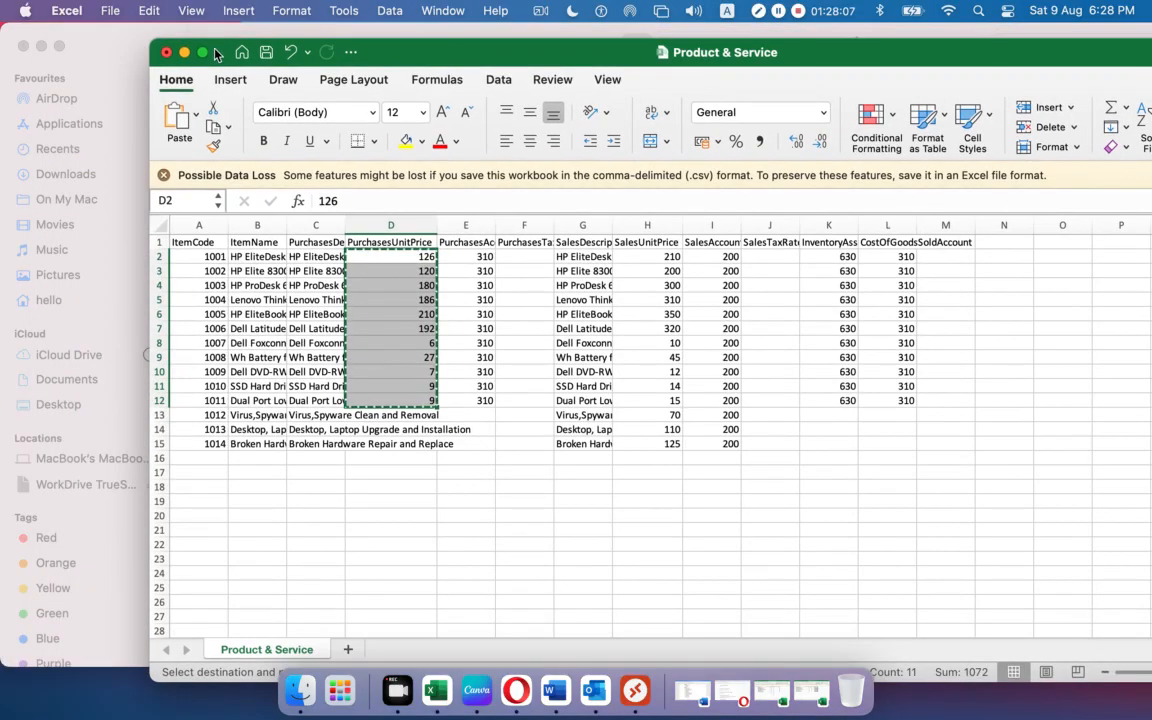
pyautogui.click(184, 52)
pyautogui.click(800, 690)
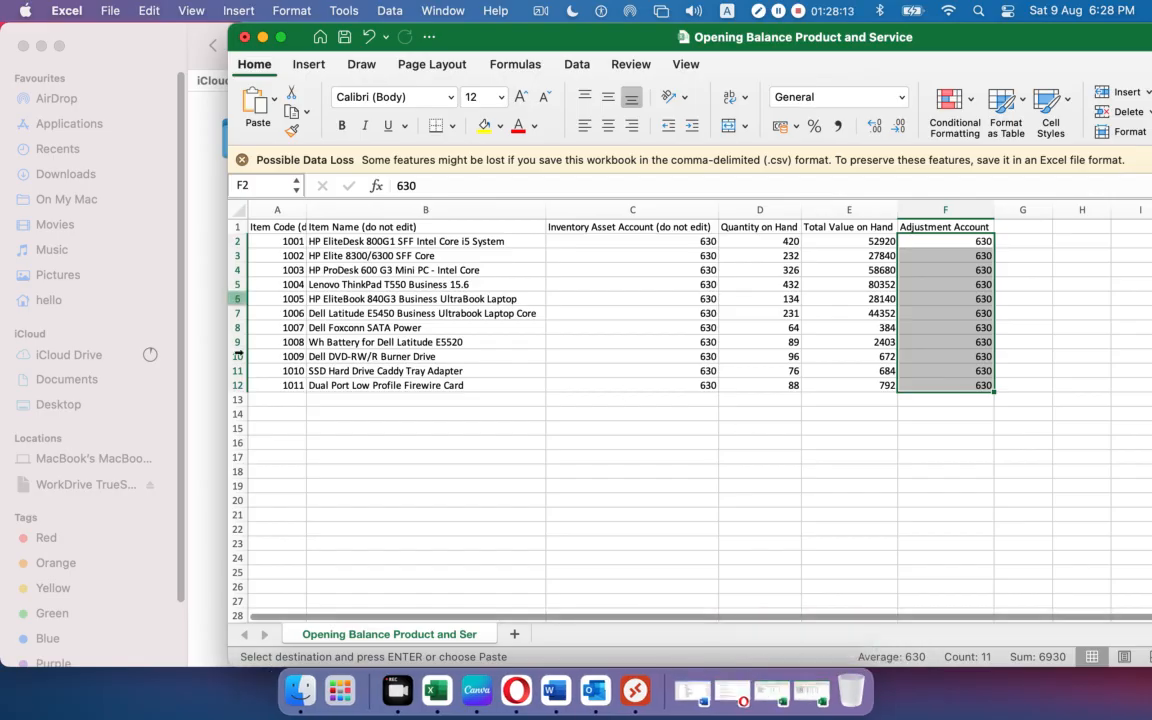
# Paste the copied unit costs into column H, shifted to start at H3.
pyautogui.click(765, 683)
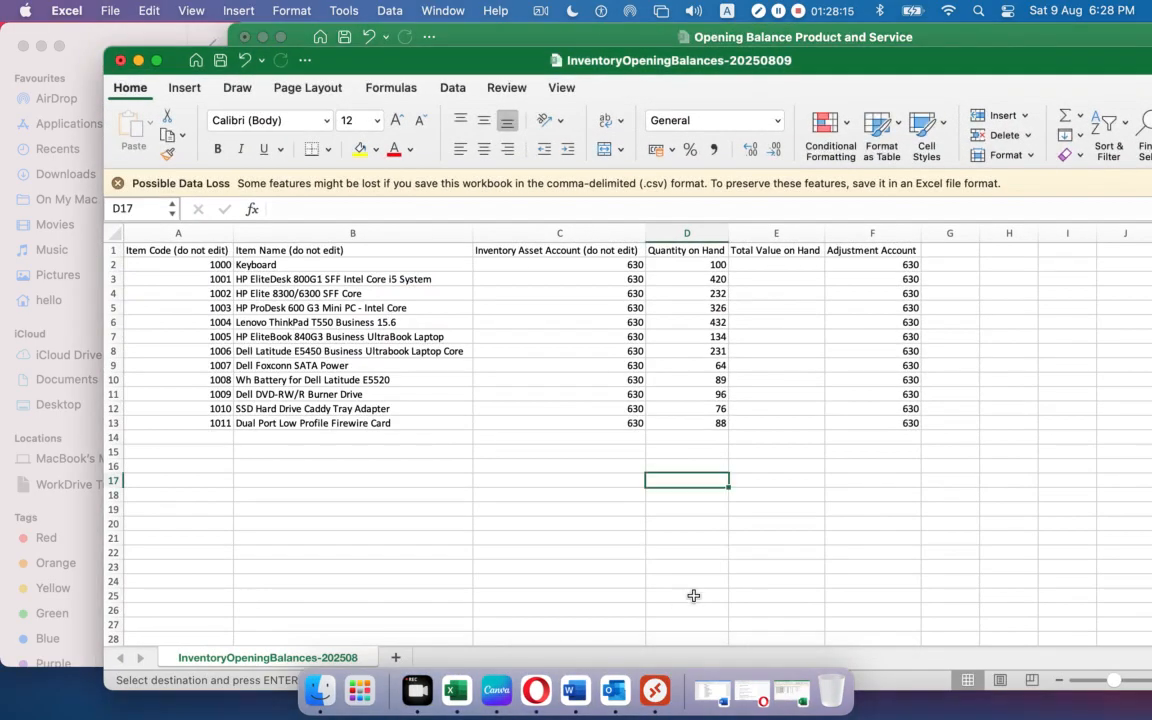
pyautogui.click(1010, 264)
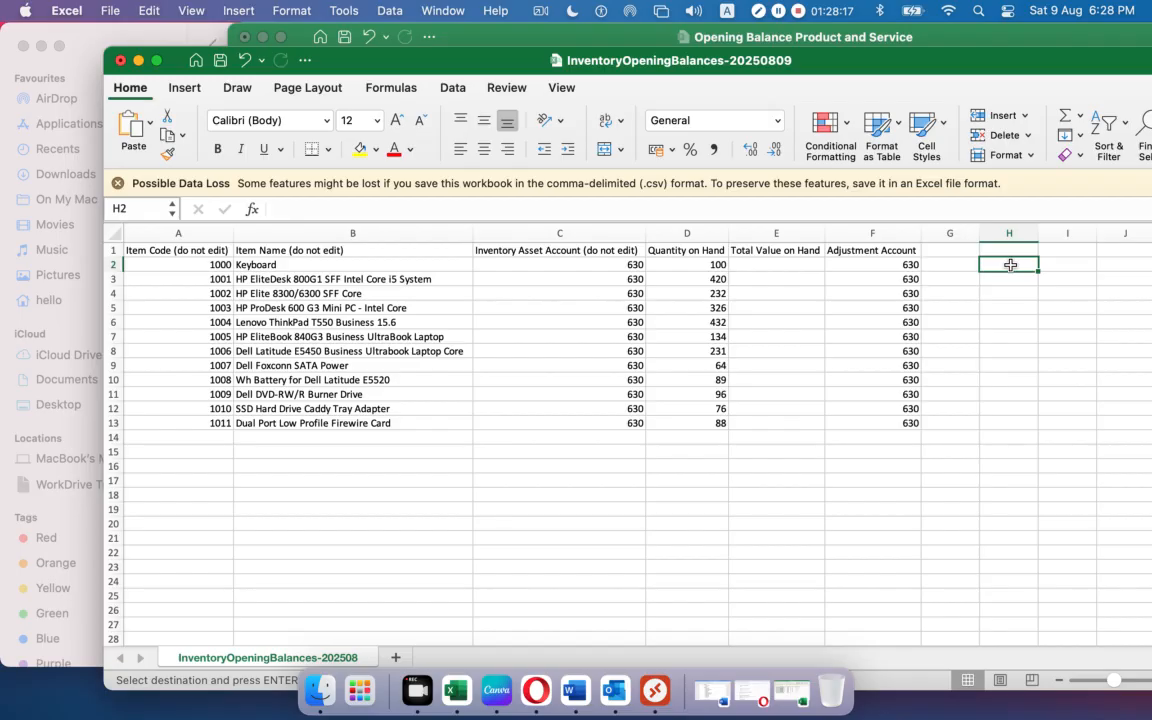
pyautogui.press('super+v')
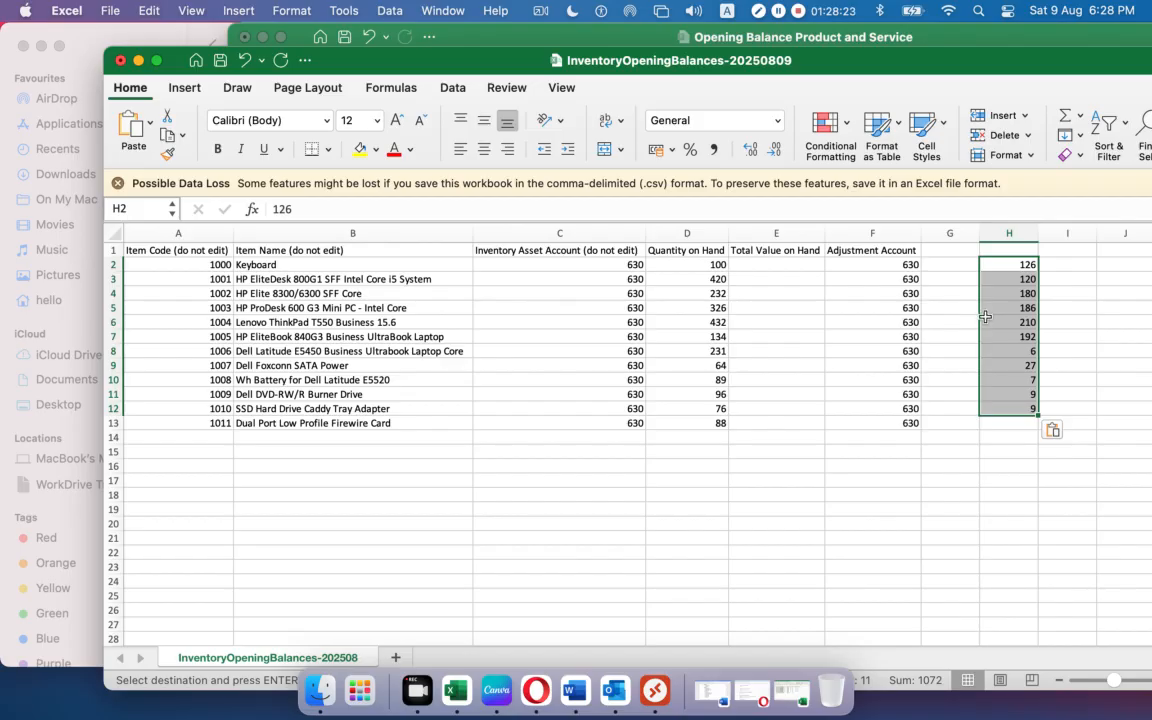
pyautogui.press('super+c')
pyautogui.click(995, 281)
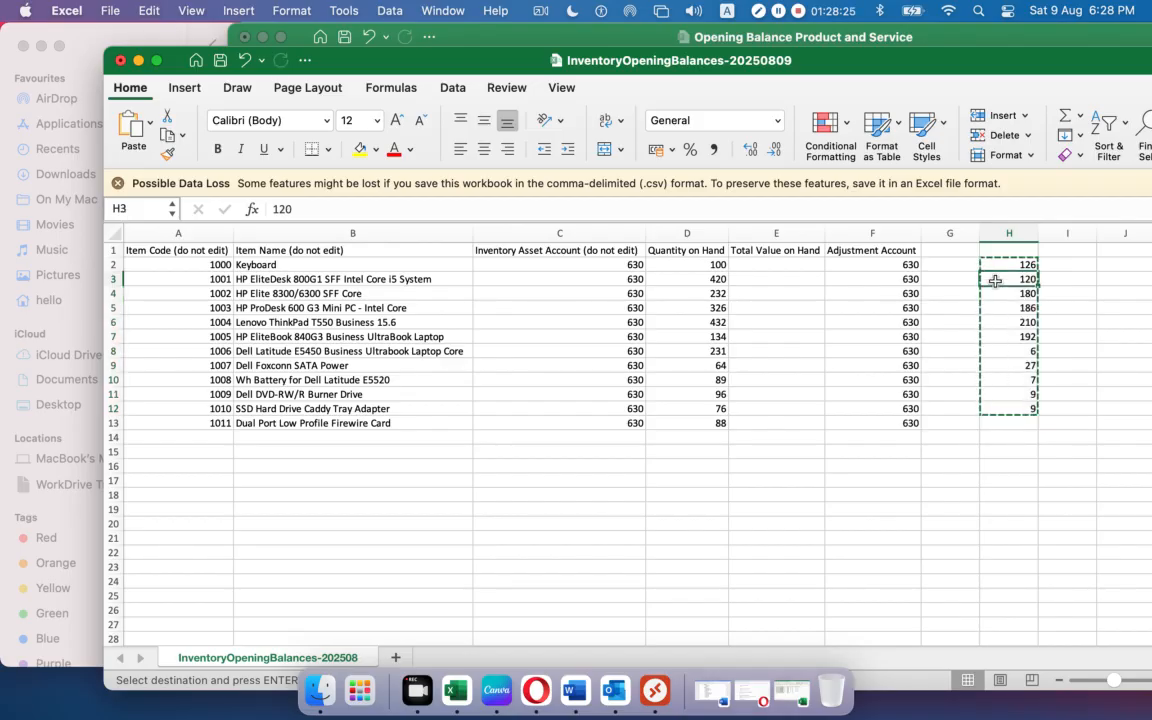
pyautogui.press('super+v')
# Enter 100 as the Keyboard's unit cost in H2 and review the H2:H13 costs.
pyautogui.click(998, 263)
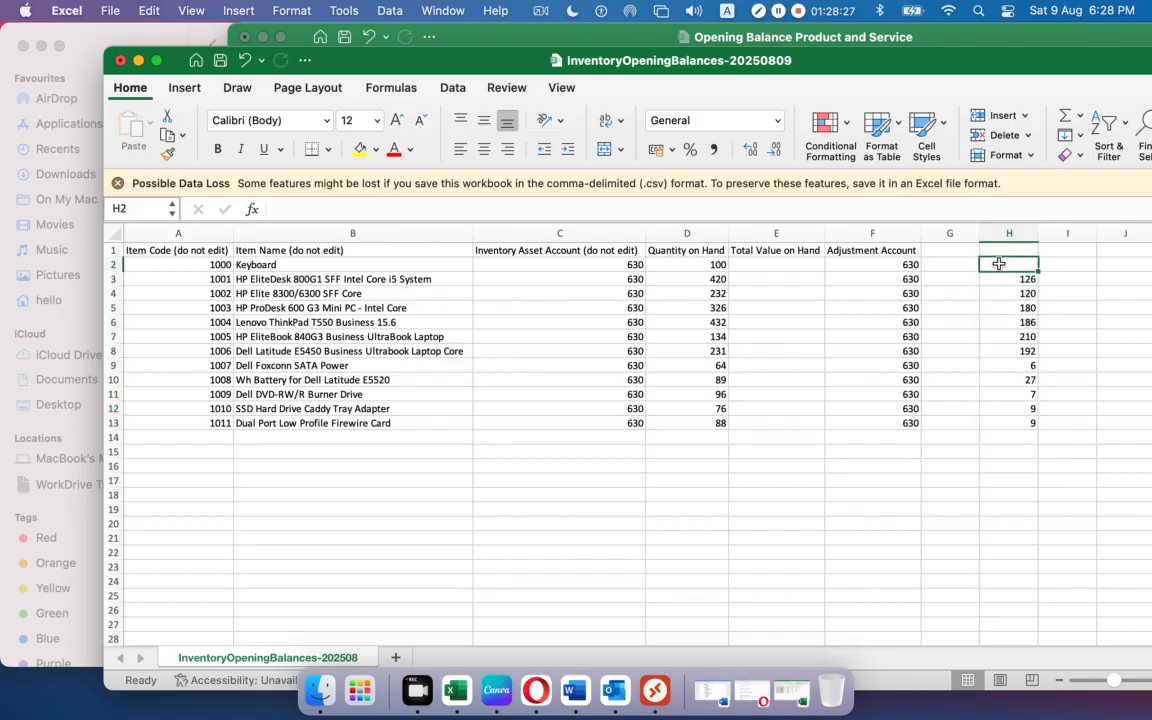
pyautogui.write('100')
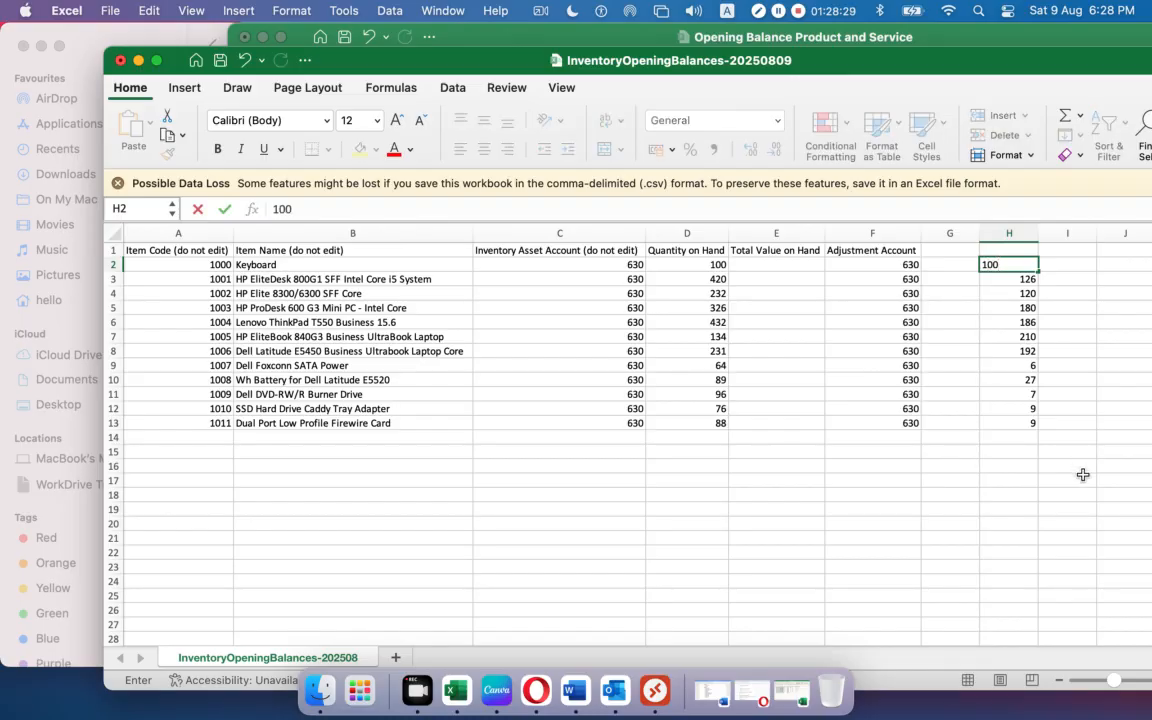
pyautogui.click(1078, 478)
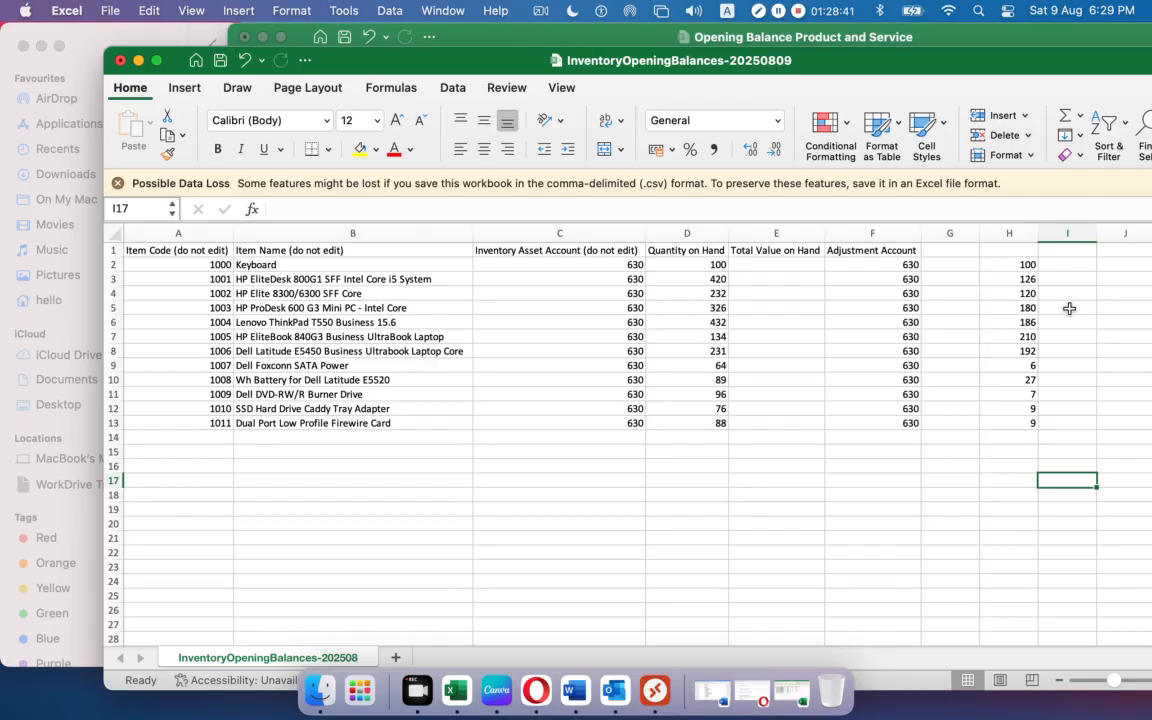
pyautogui.moveTo(1008, 264); pyautogui.dragTo(1001, 422)
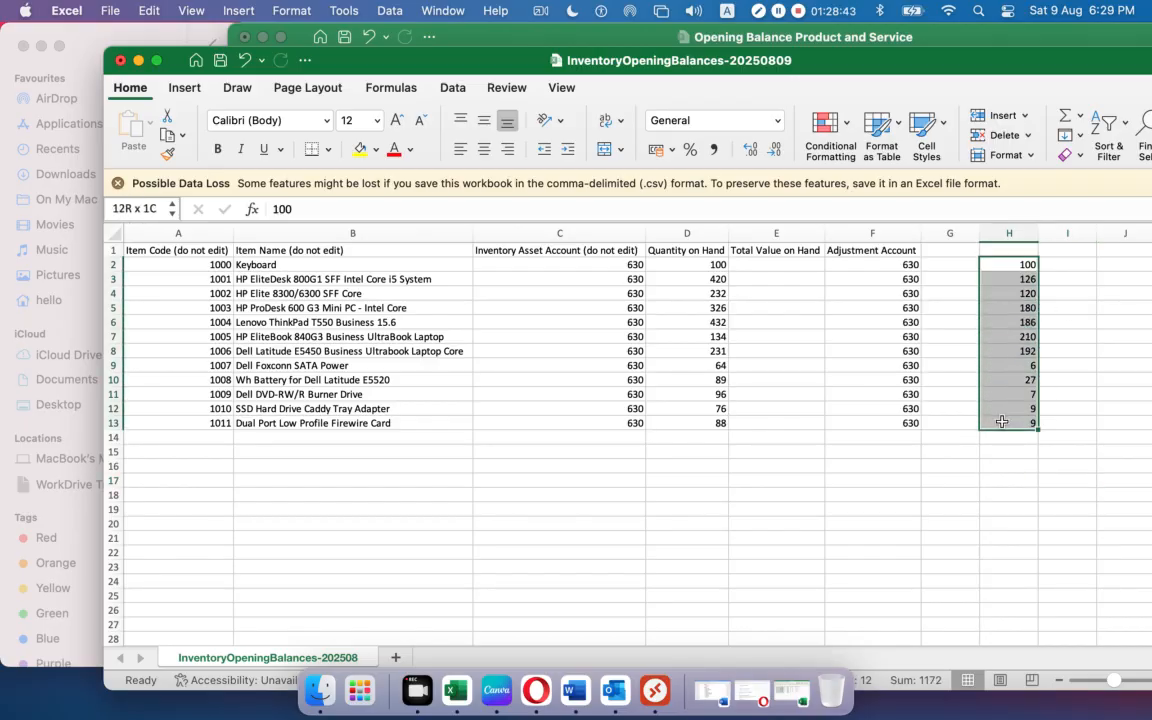
pyautogui.click(1074, 267)
# Enter =D2*H2 in I2 and fill it down to I13, giving totals 10000 down to 792.
pyautogui.write('=')
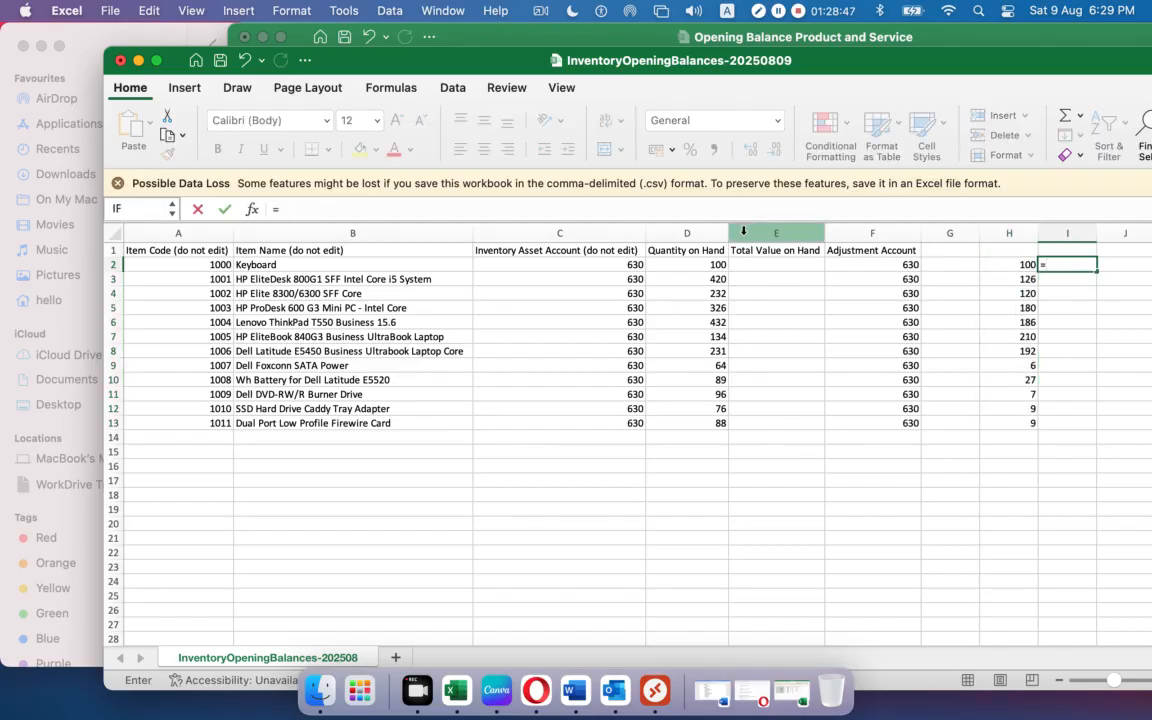
pyautogui.click(712, 260)
pyautogui.write('*')
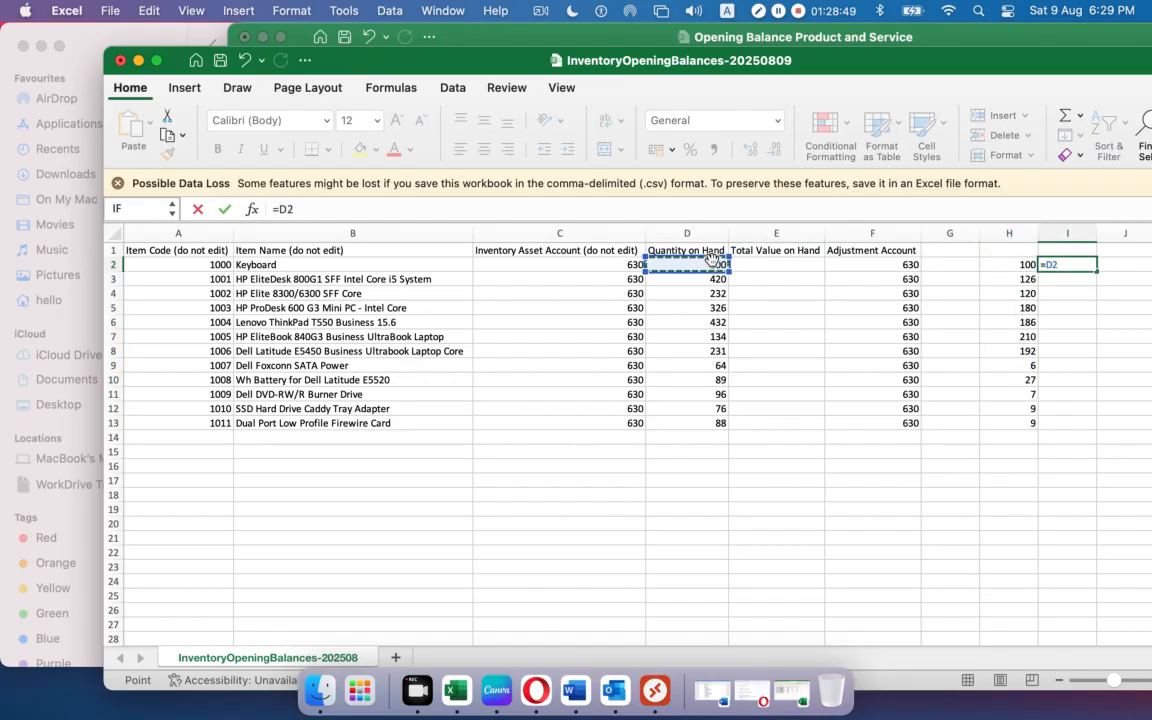
pyautogui.click(1012, 265)
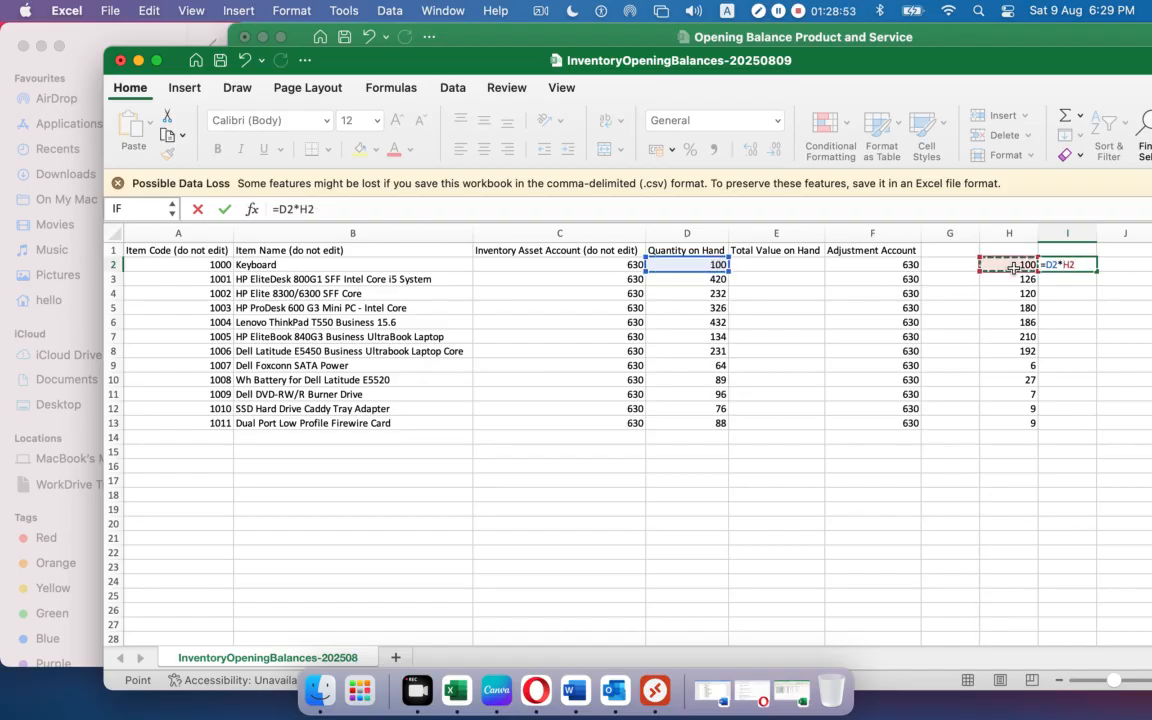
pyautogui.press('Return')
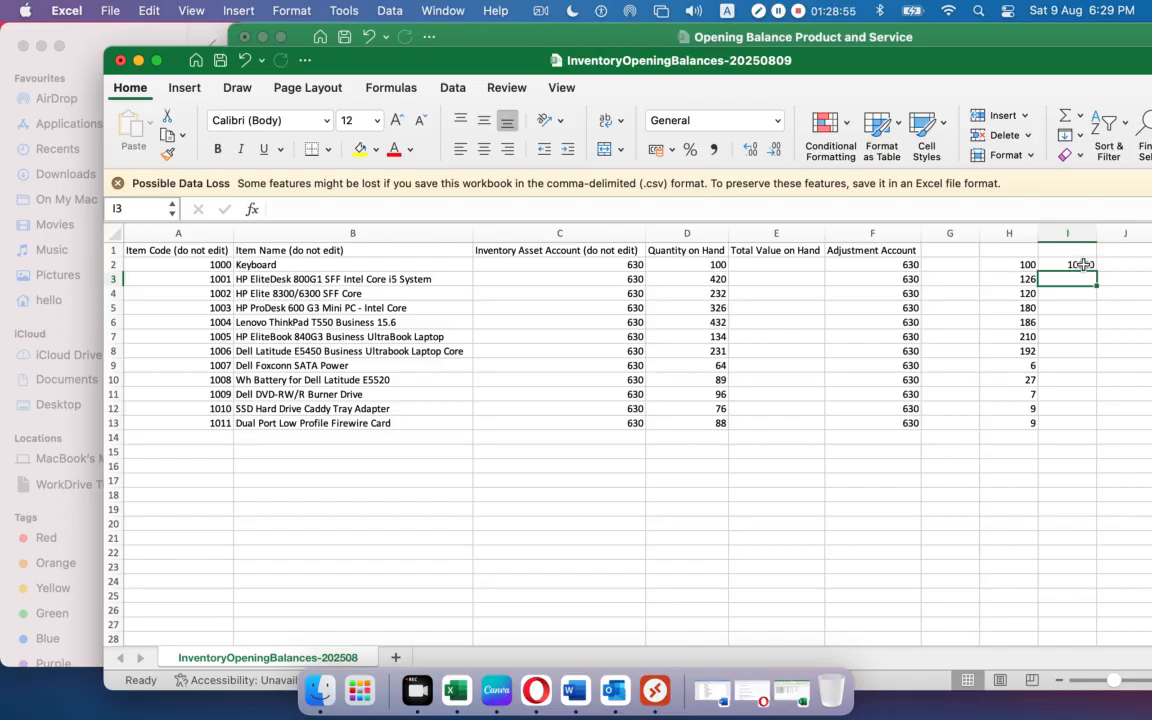
pyautogui.click(1086, 265)
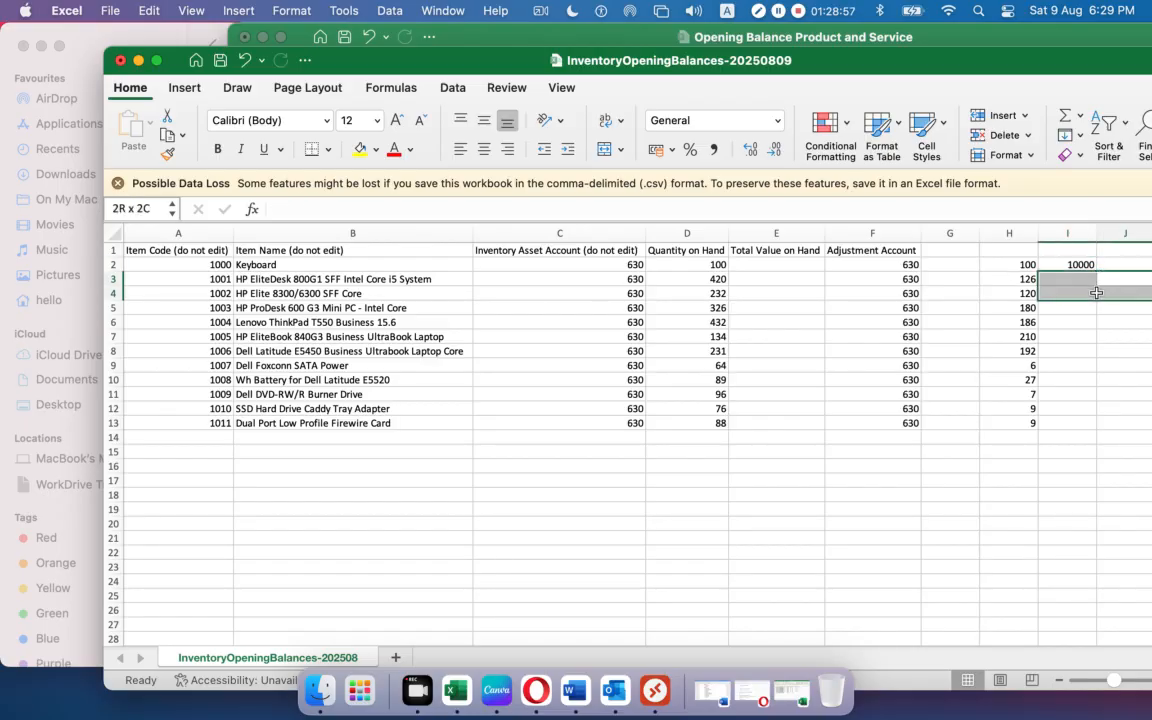
pyautogui.moveTo(1096, 270); pyautogui.dragTo(1082, 425)
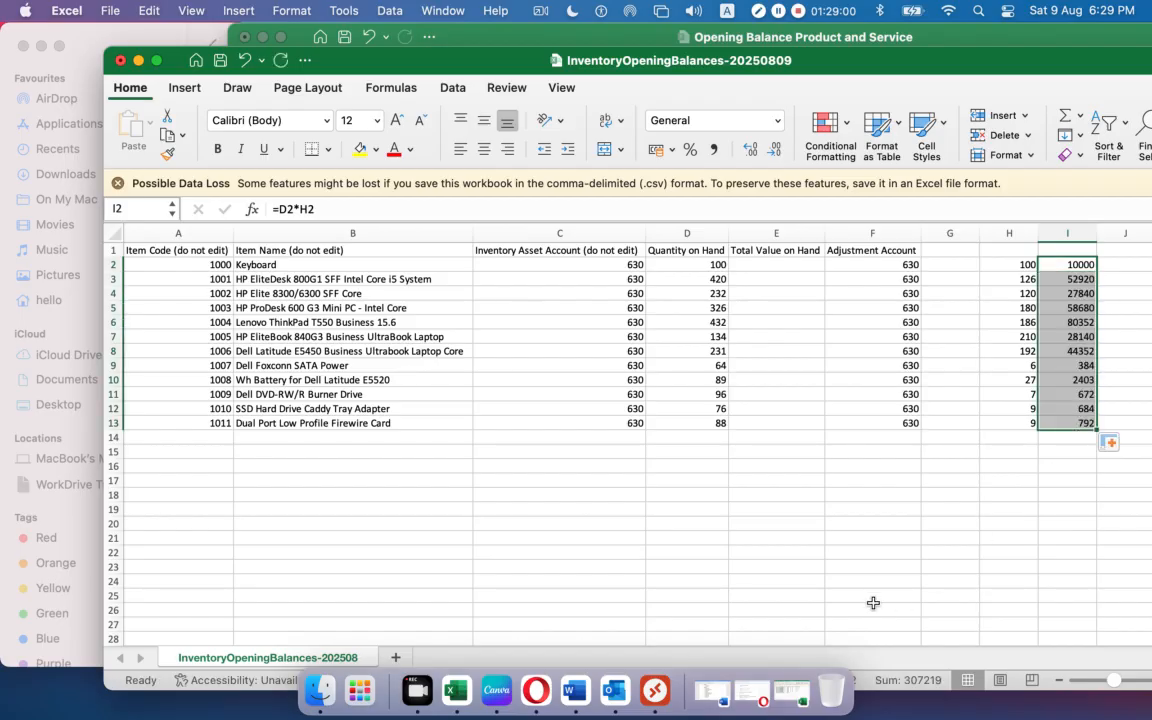
pyautogui.click(959, 568)
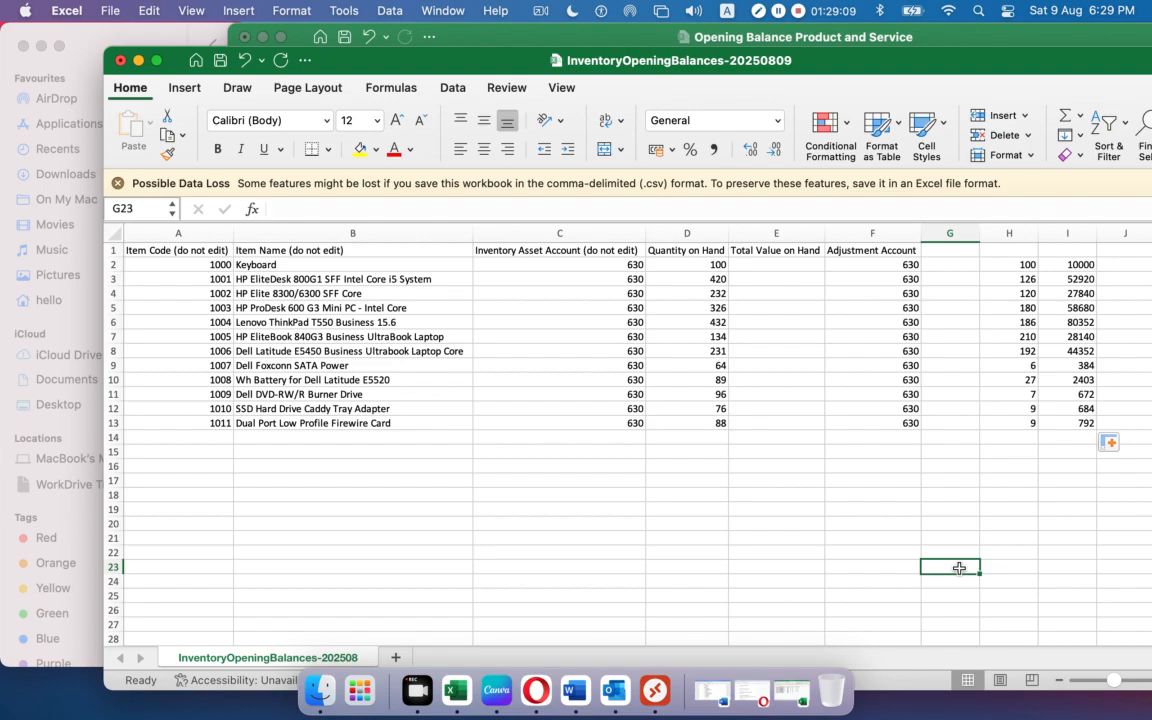
pyautogui.click(784, 266)
pyautogui.moveTo(784, 271); pyautogui.dragTo(784, 420)
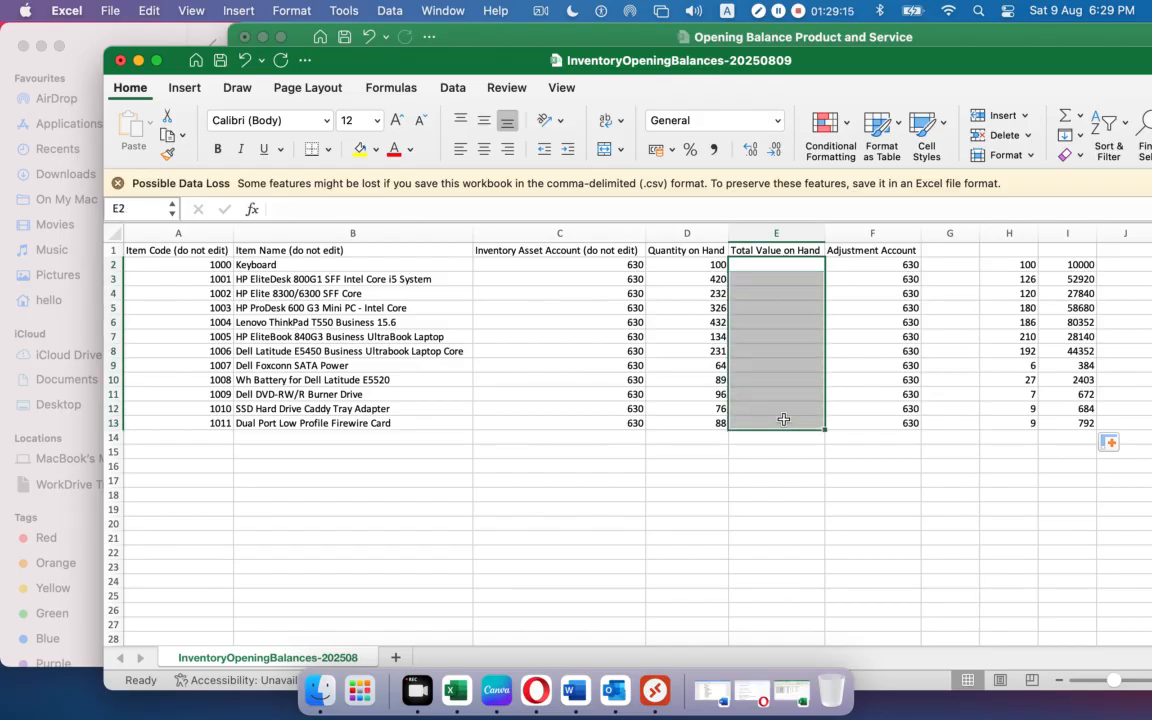
pyautogui.moveTo(560, 263); pyautogui.dragTo(616, 429)
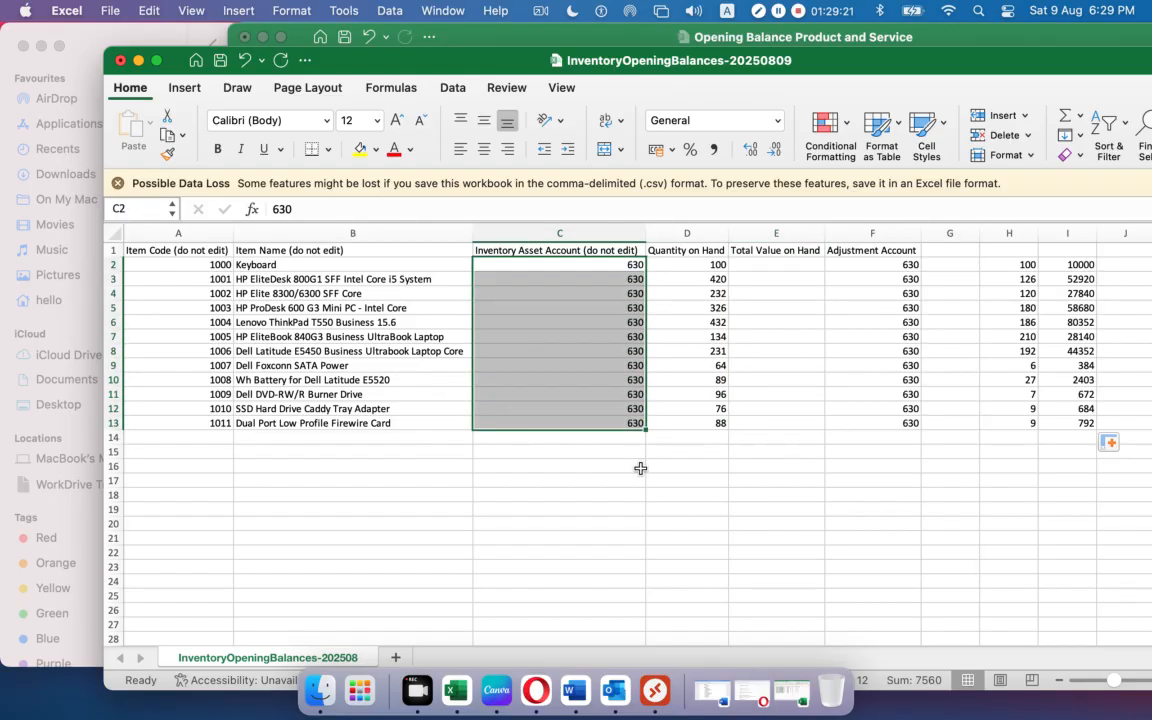
pyautogui.moveTo(665, 264); pyautogui.dragTo(666, 424)
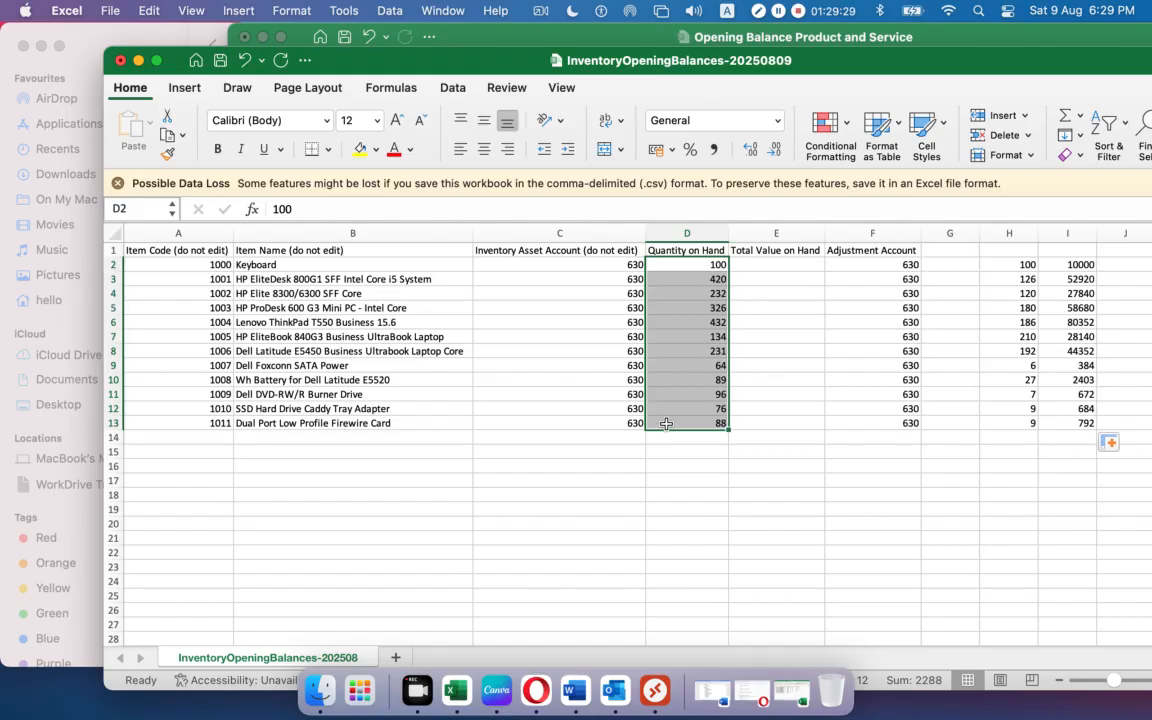
pyautogui.click(739, 266)
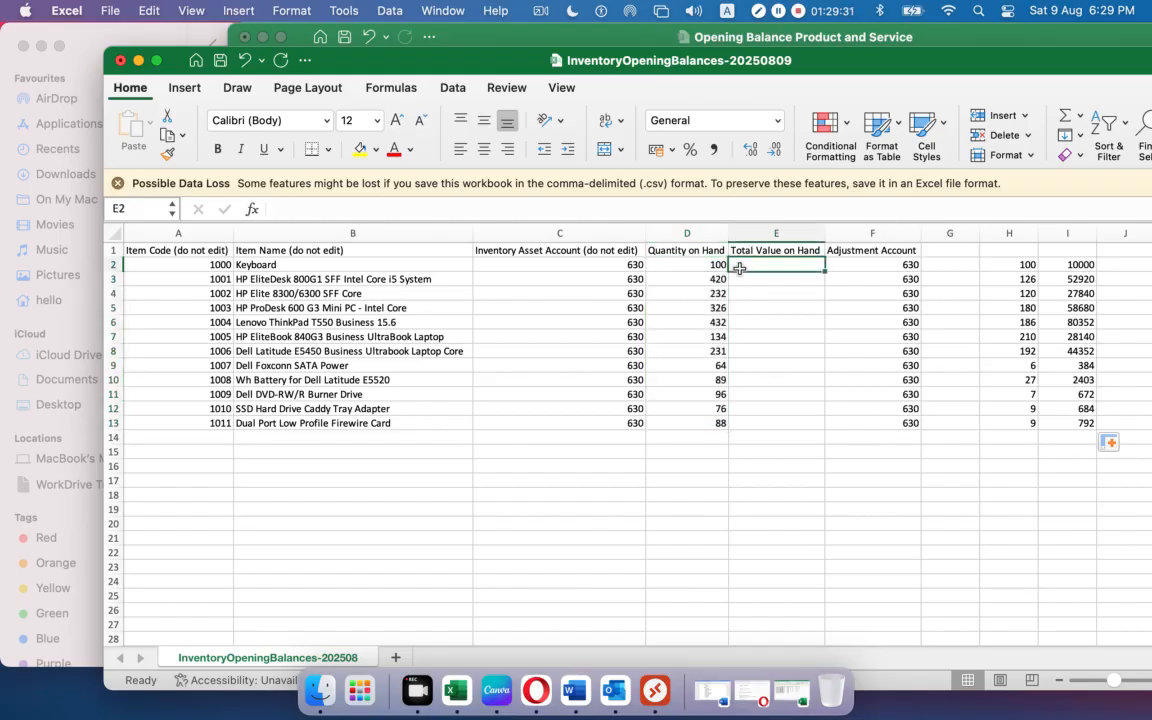
pyautogui.moveTo(1007, 268); pyautogui.dragTo(1016, 423)
pyautogui.click(1013, 268)
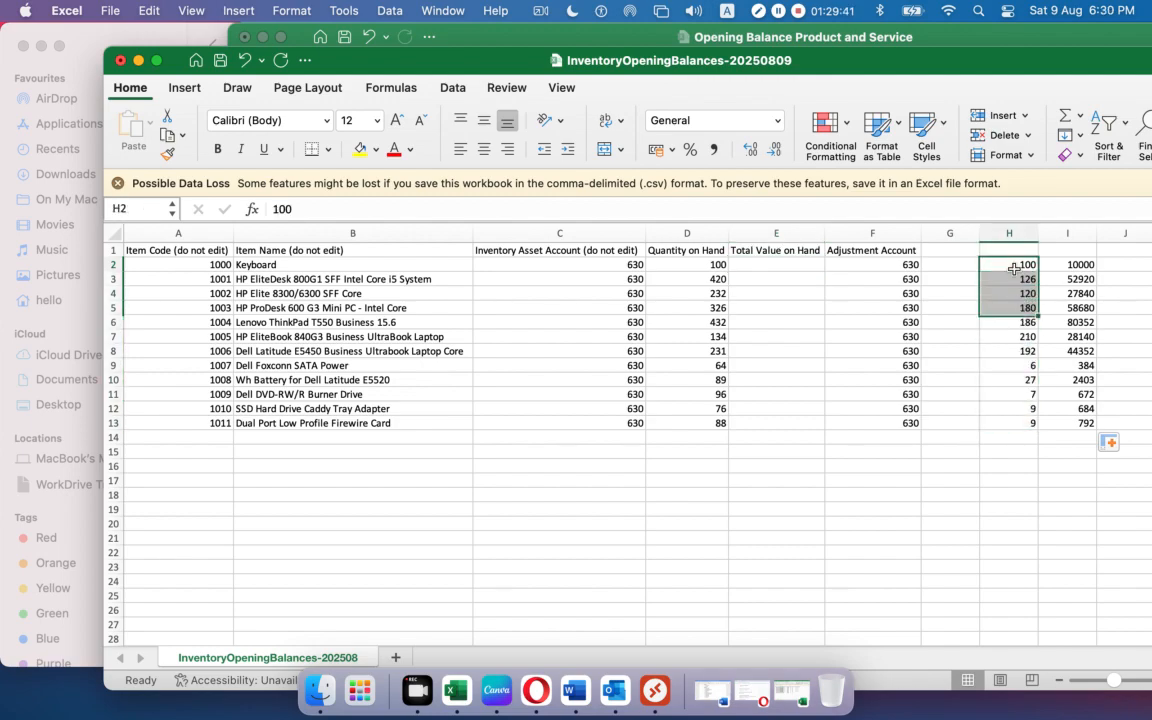
pyautogui.click(708, 264)
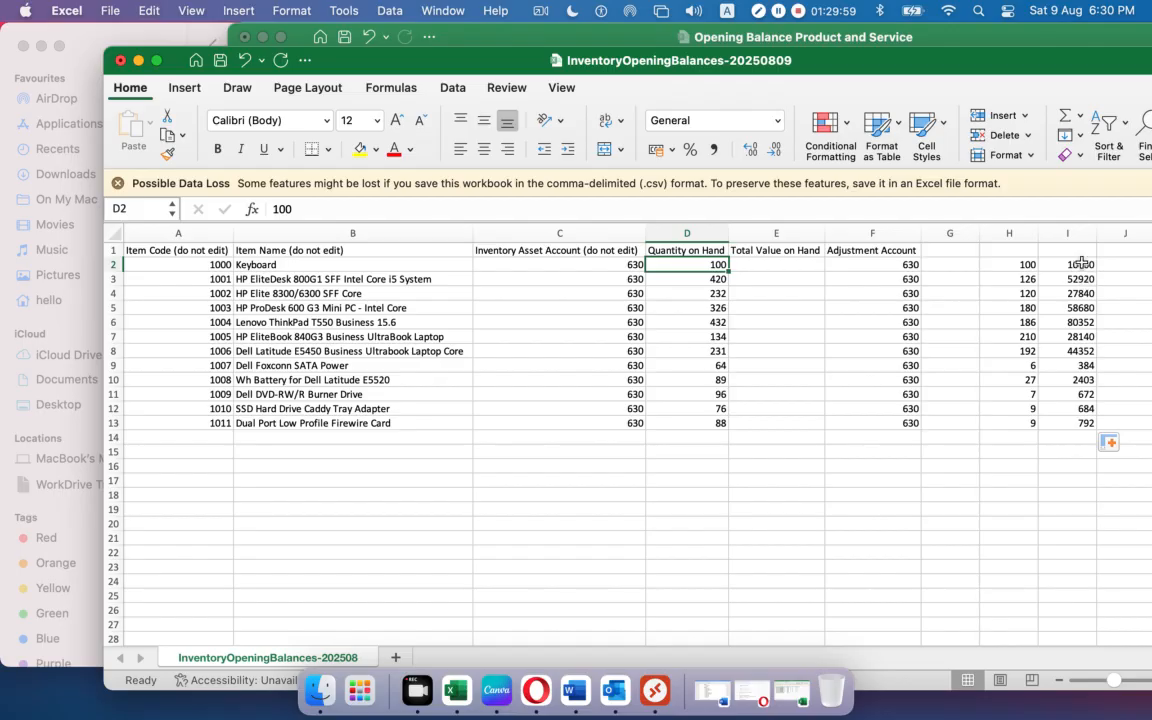
pyautogui.moveTo(1066, 265); pyautogui.dragTo(1070, 424)
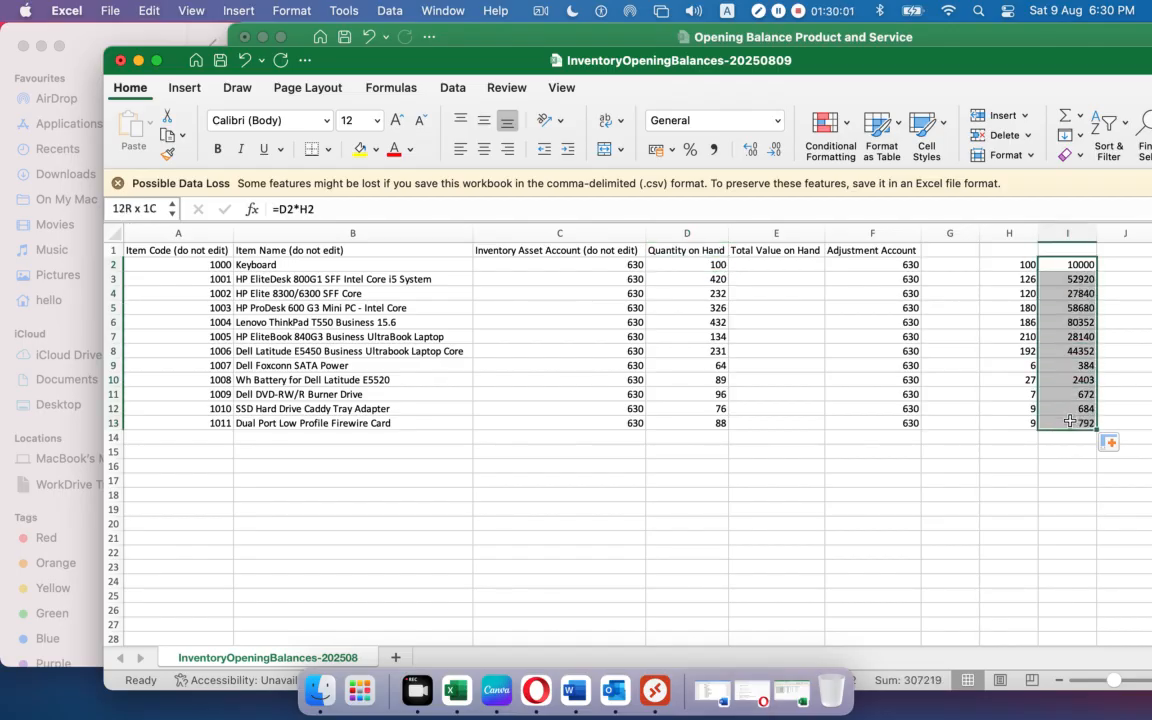
# Paste the I2:I13 totals into E2 as values only.
pyautogui.press('super+c')
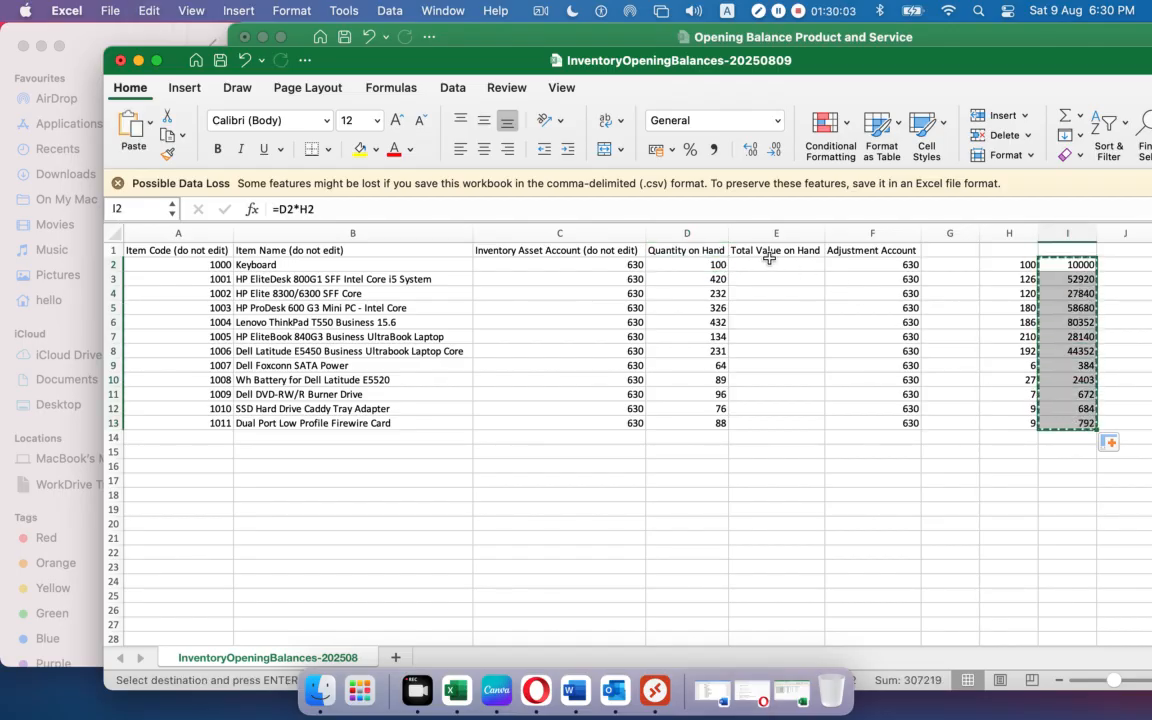
pyautogui.click(770, 265)
pyautogui.rightClick(771, 266)
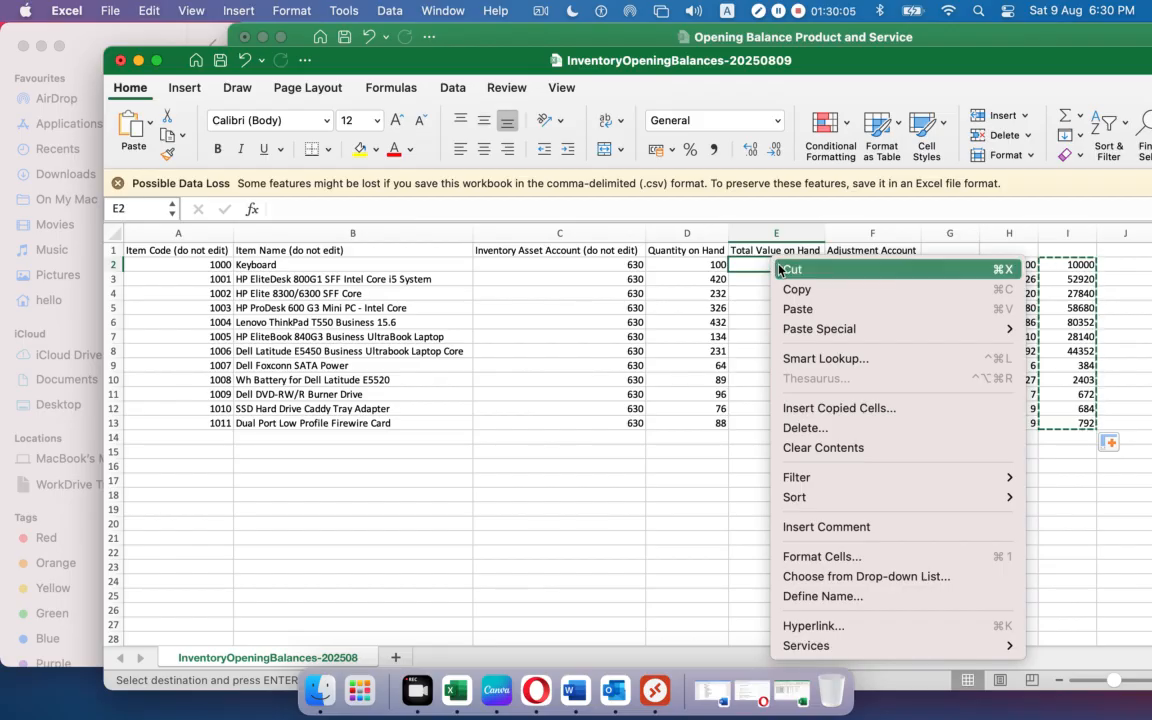
pyautogui.moveTo(800, 329)
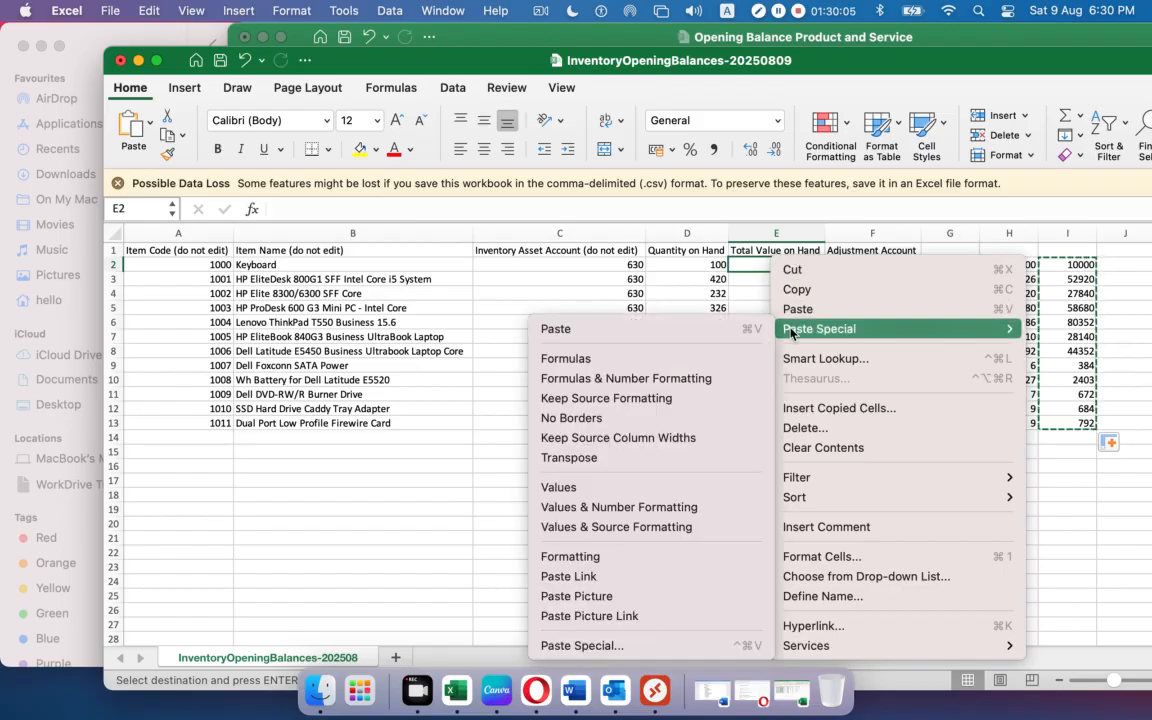
pyautogui.click(565, 487)
pyautogui.click(1067, 494)
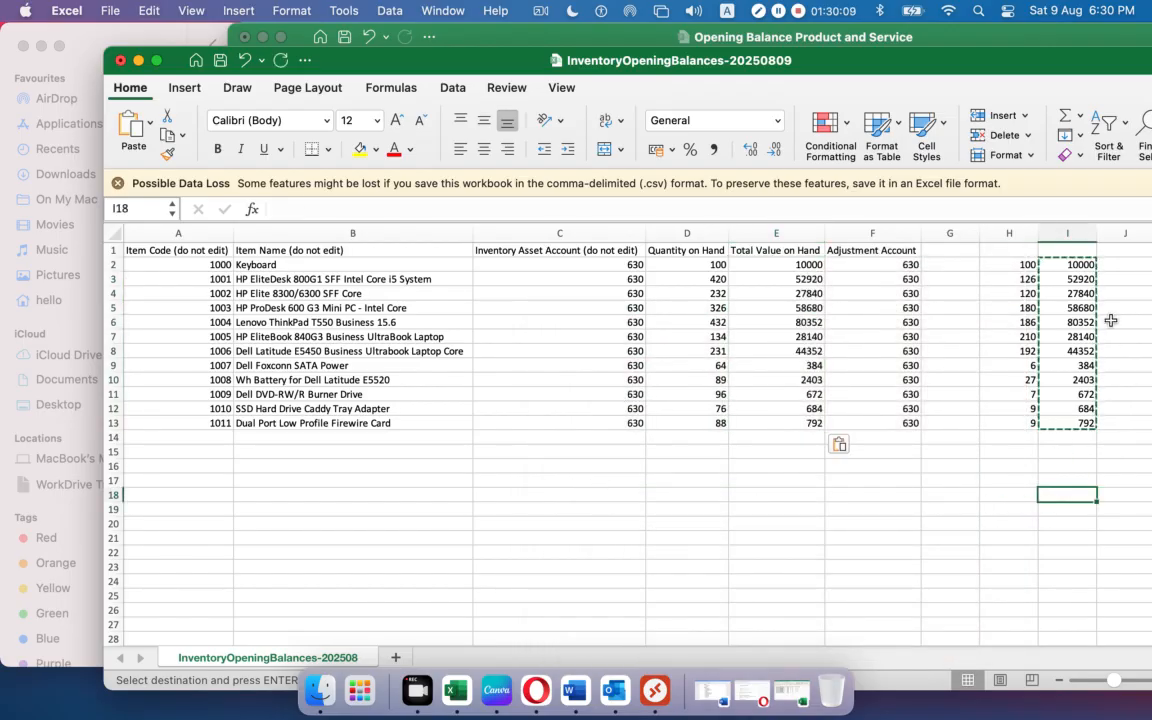
# Inspect the I2 formula and confirm it unchanged.
pyautogui.click(1068, 264)
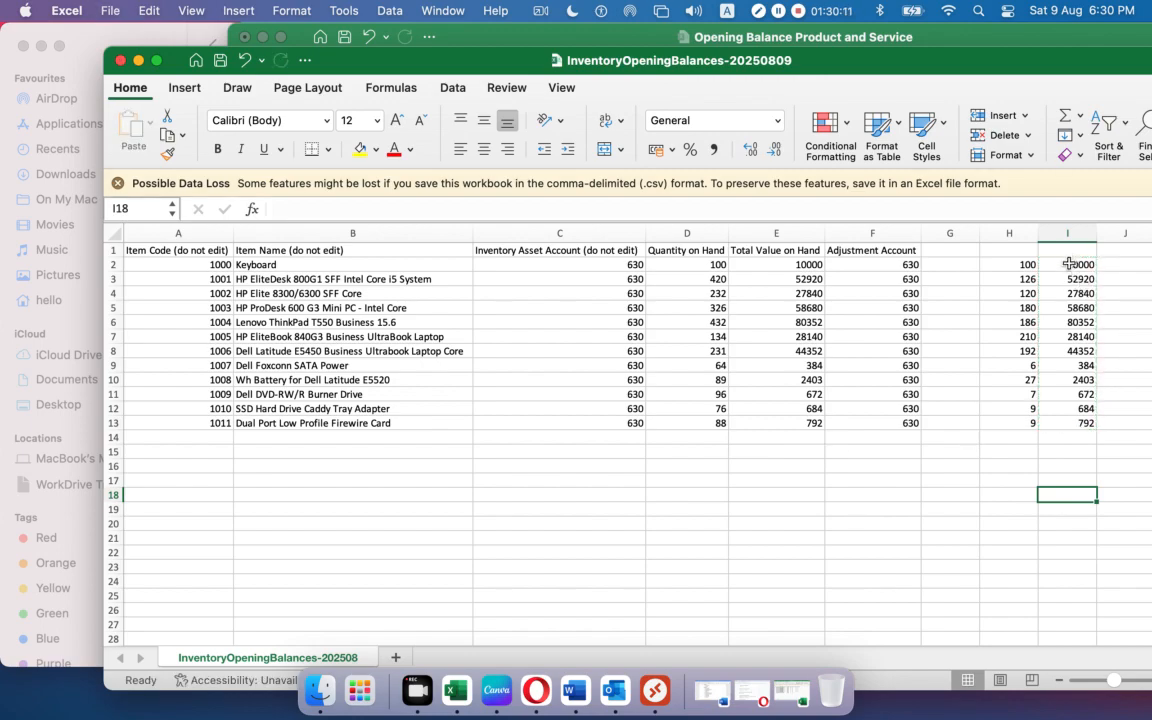
pyautogui.moveTo(342, 208); pyautogui.dragTo(255, 207)
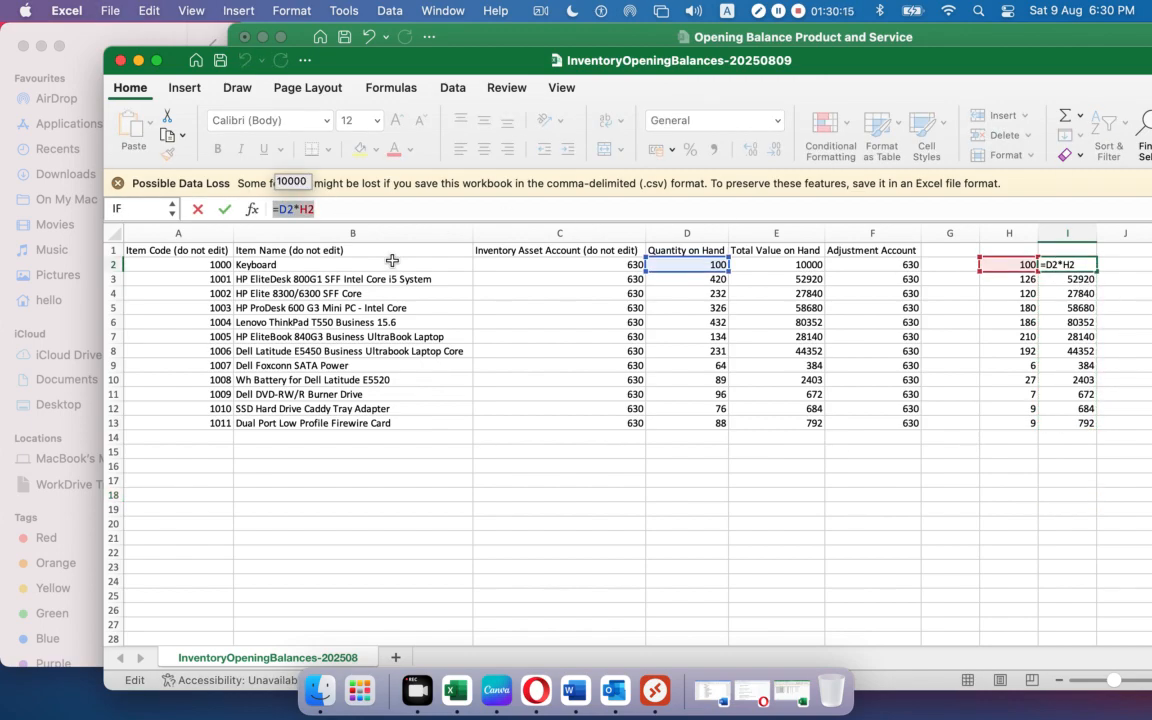
pyautogui.press('Return')
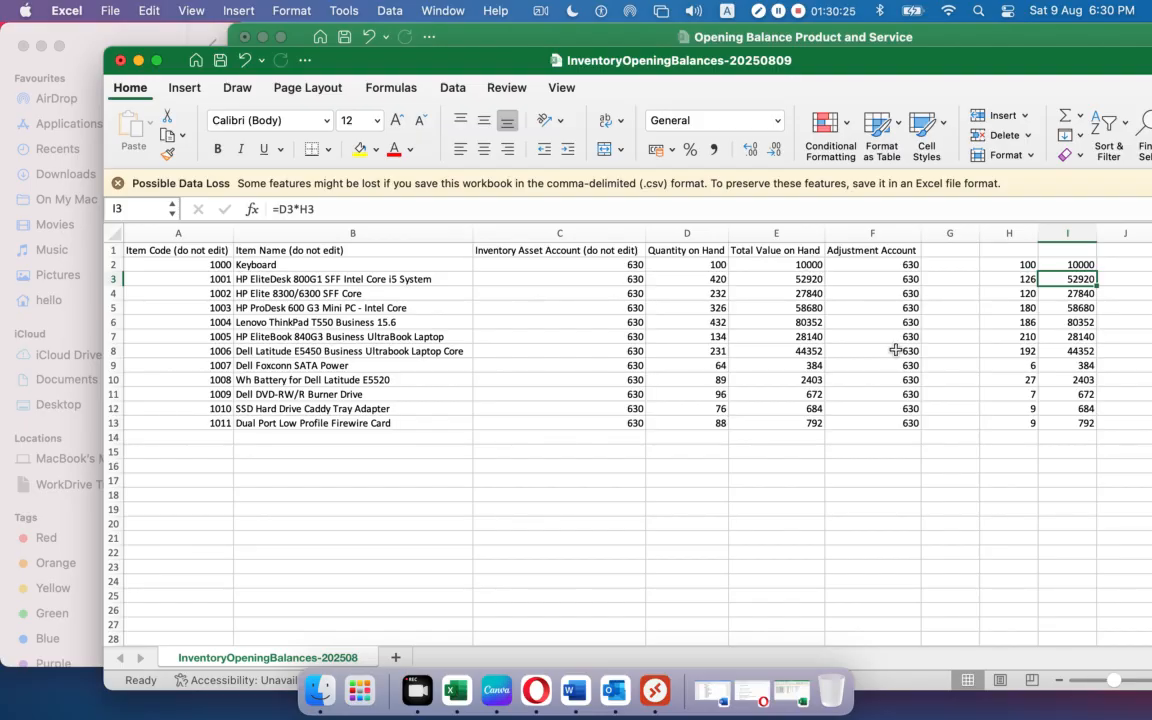
# Delete the helper columns H and I.
pyautogui.click(1018, 233)
pyautogui.moveTo(1039, 236); pyautogui.dragTo(1062, 236)
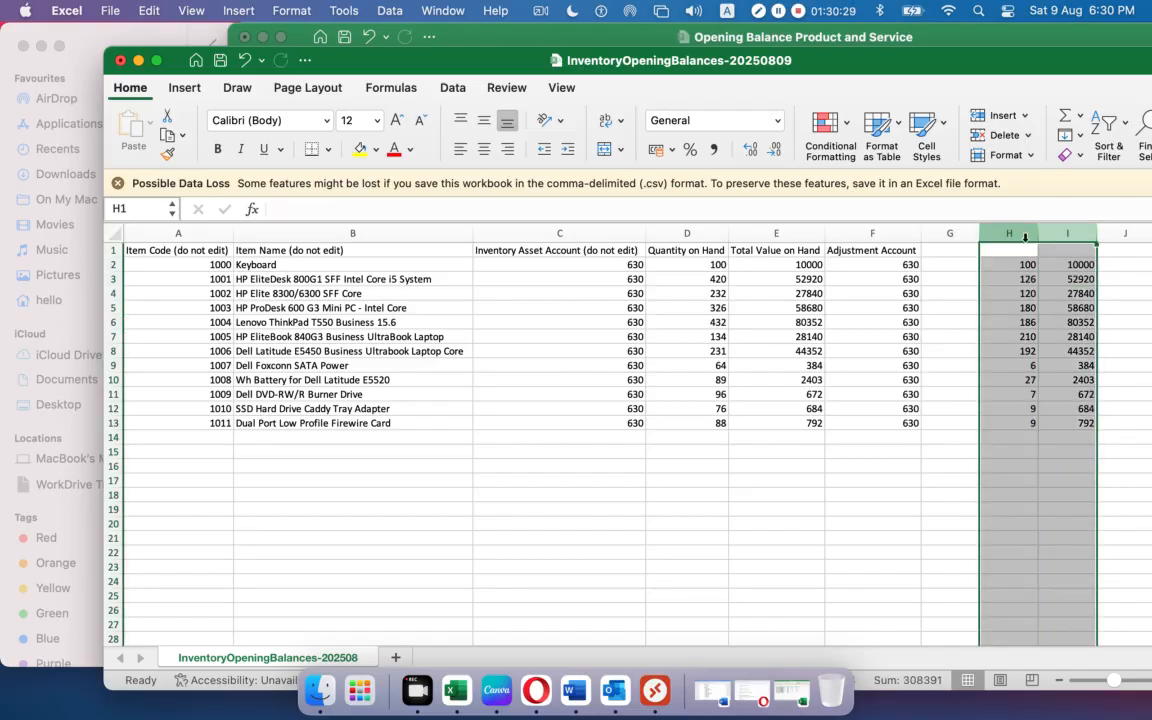
pyautogui.rightClick(1020, 236)
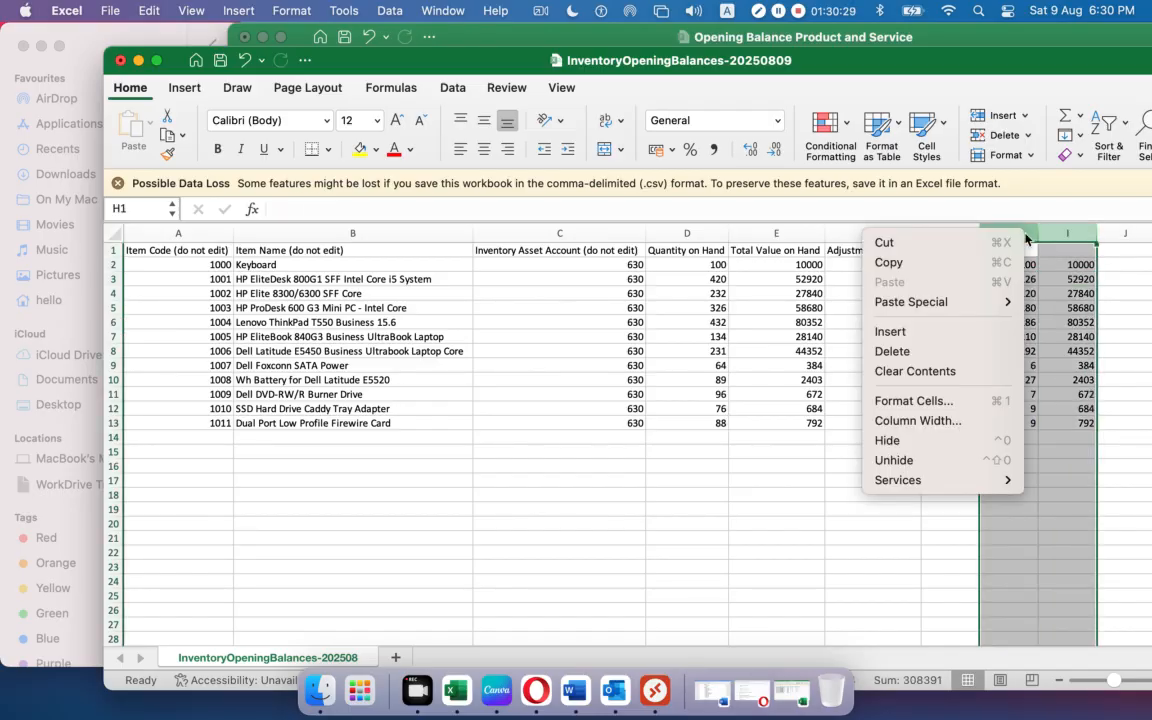
pyautogui.click(957, 354)
pyautogui.click(887, 509)
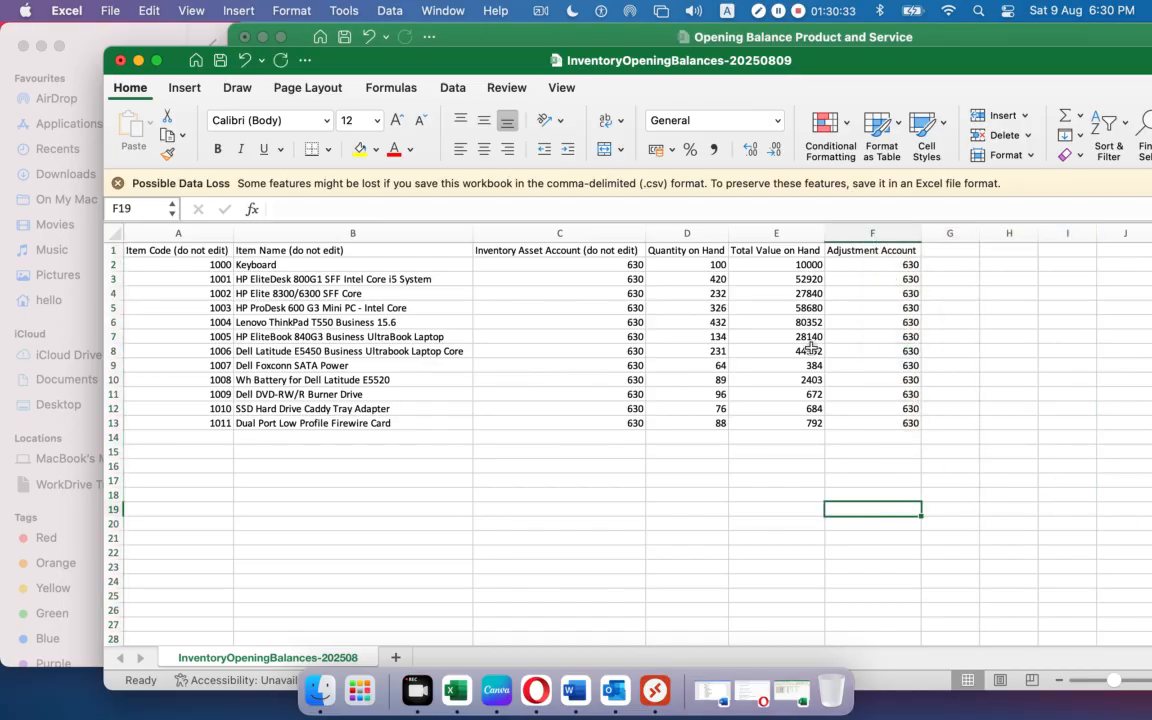
# AutoSum the Total Value on Hand figures to verify 307219, then delete the sum from E14.
pyautogui.moveTo(779, 270); pyautogui.dragTo(772, 437)
pyautogui.click(1065, 115)
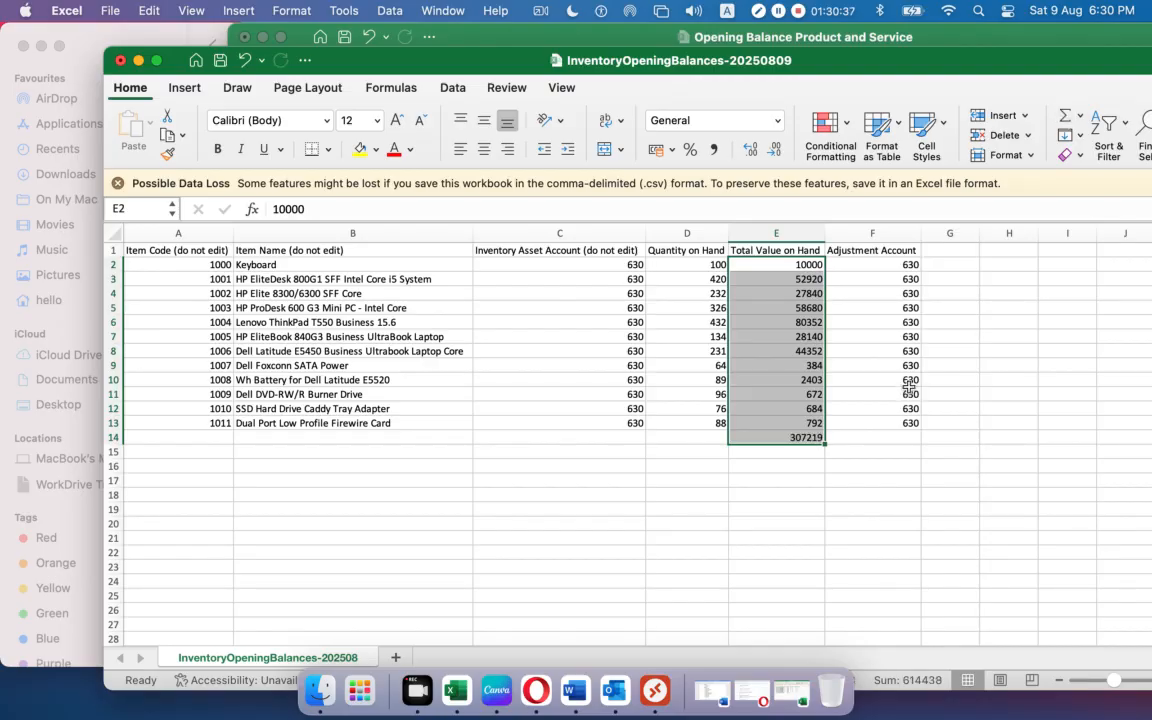
pyautogui.click(820, 508)
pyautogui.click(793, 440)
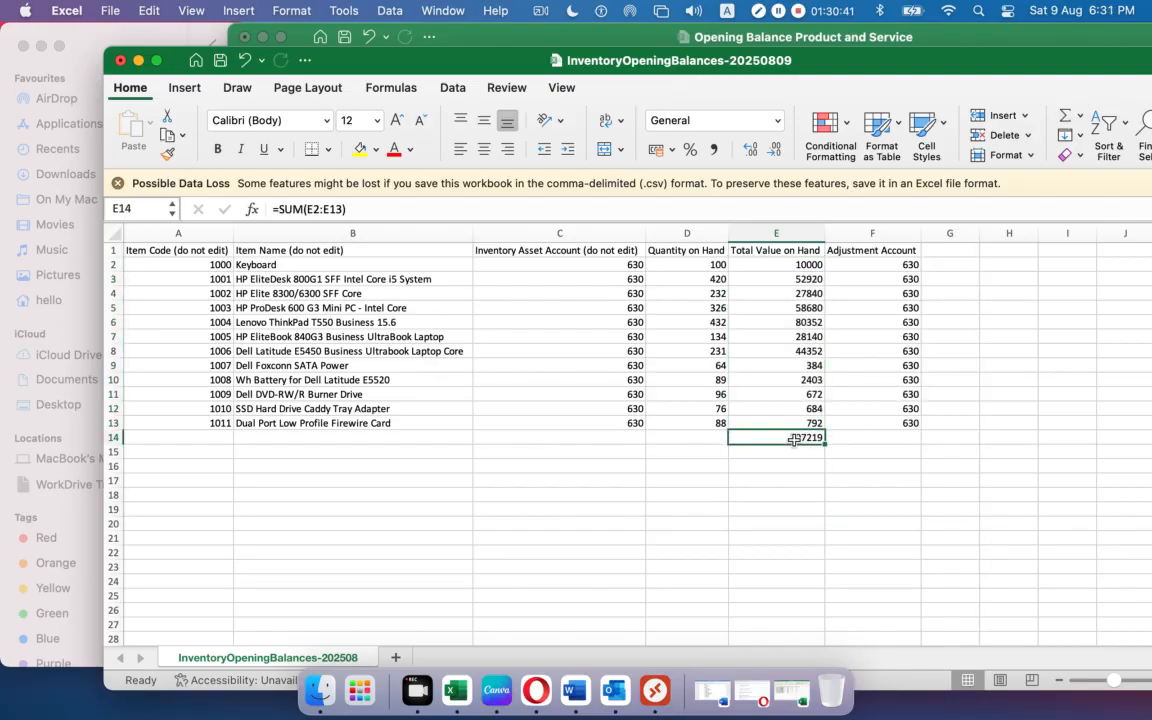
pyautogui.press('Delete')
pyautogui.click(792, 509)
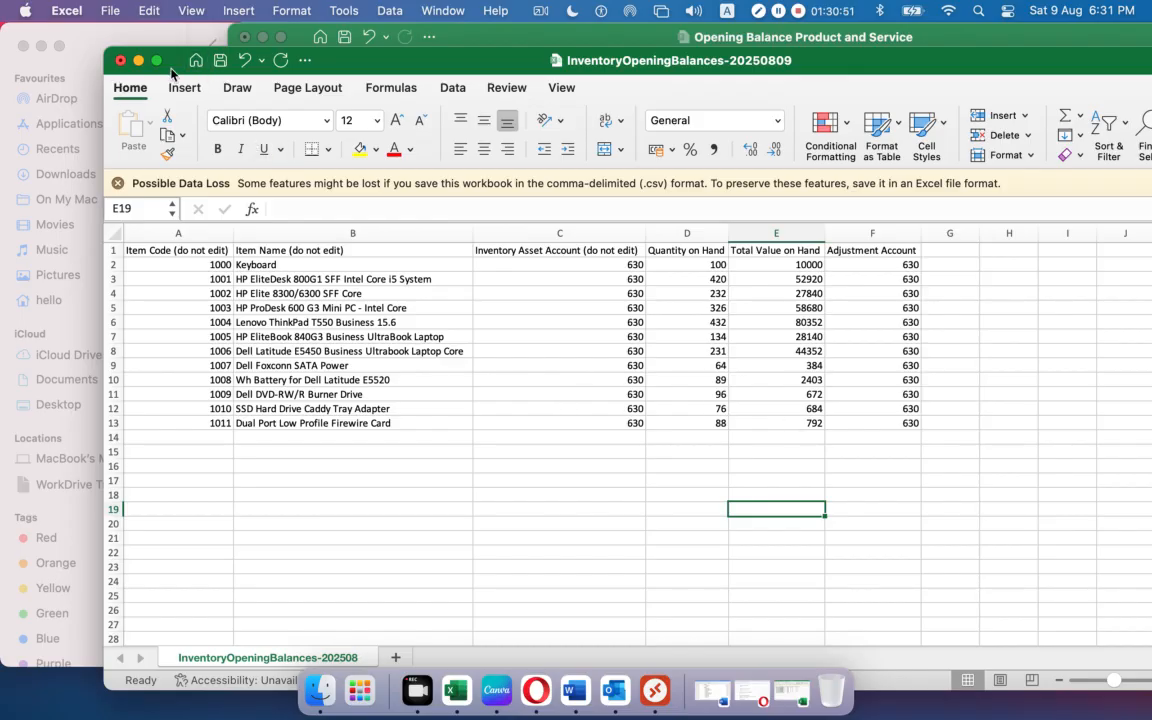
# Save the template to the Desktop as QTY.csv.
pyautogui.click(111, 13)
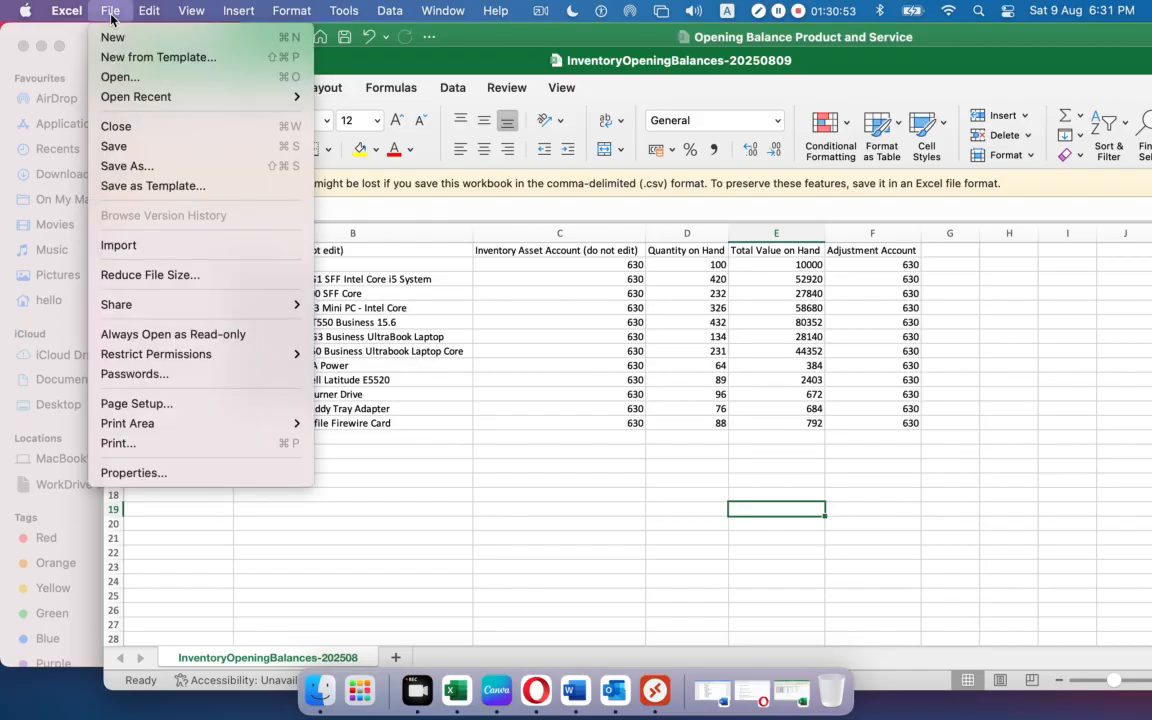
pyautogui.click(139, 165)
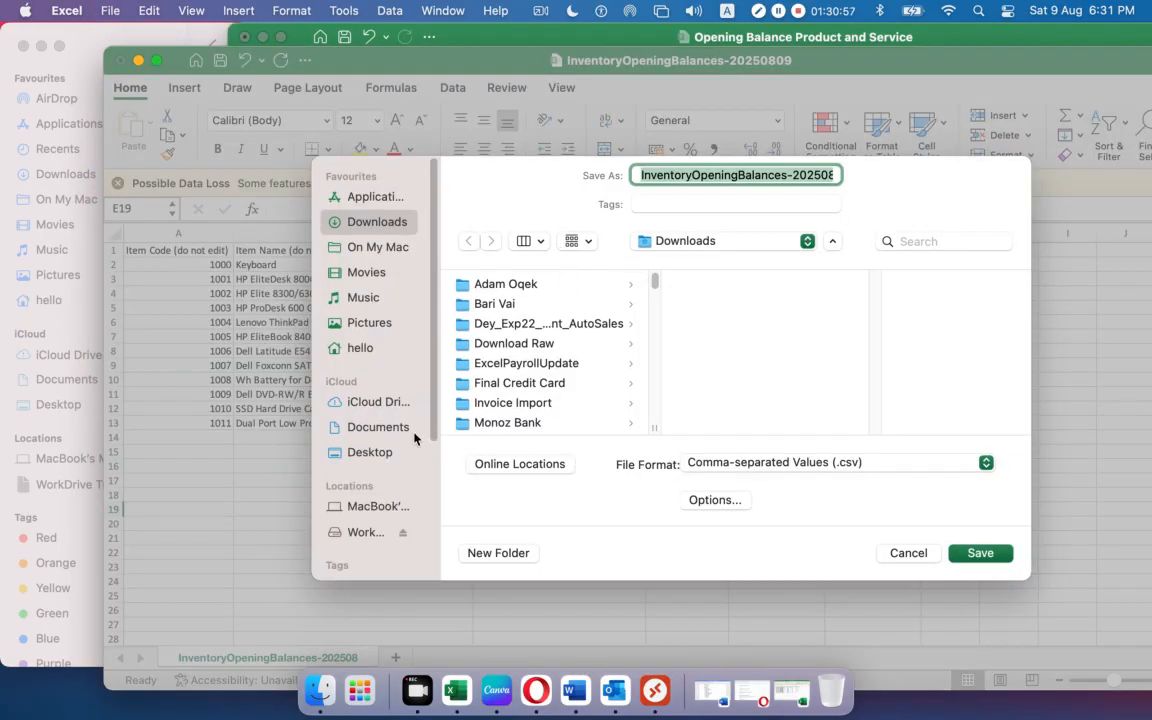
pyautogui.click(369, 452)
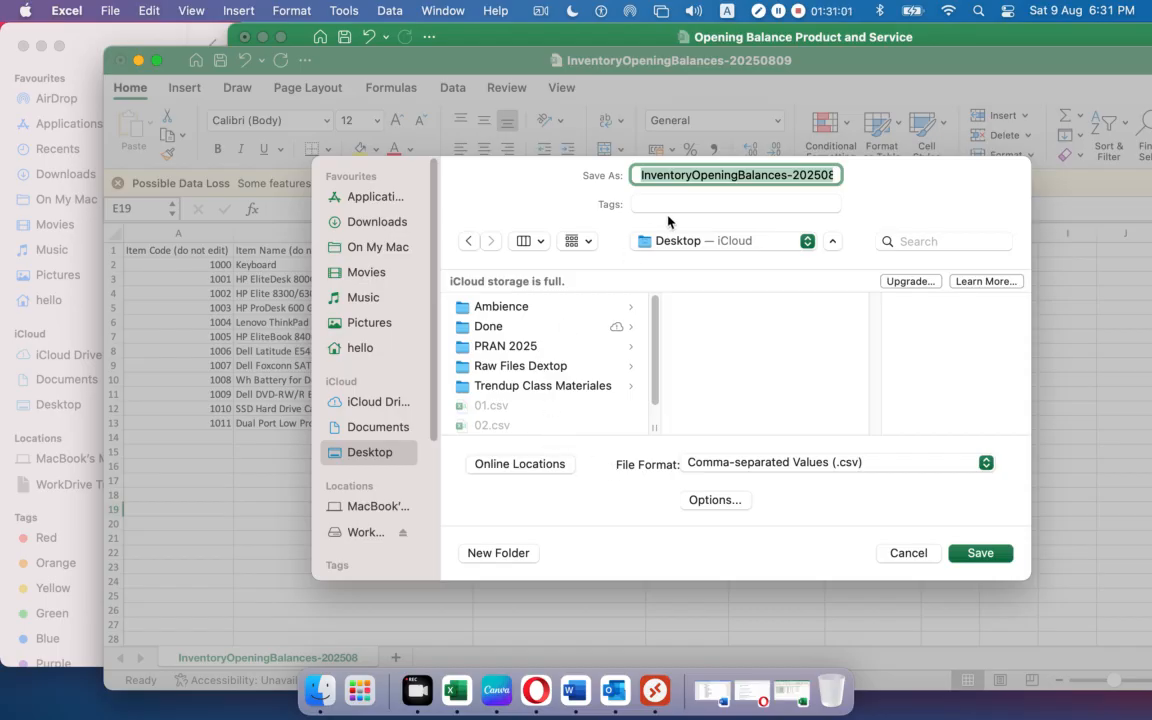
pyautogui.write('QTY.csv')
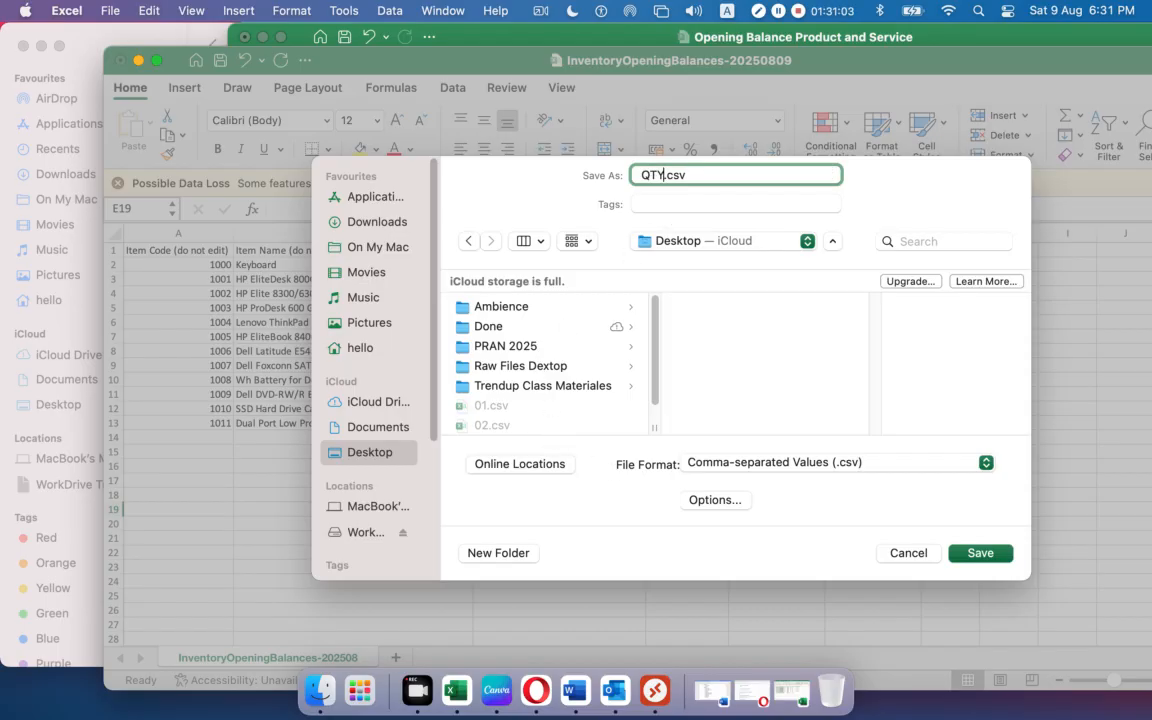
pyautogui.click(977, 556)
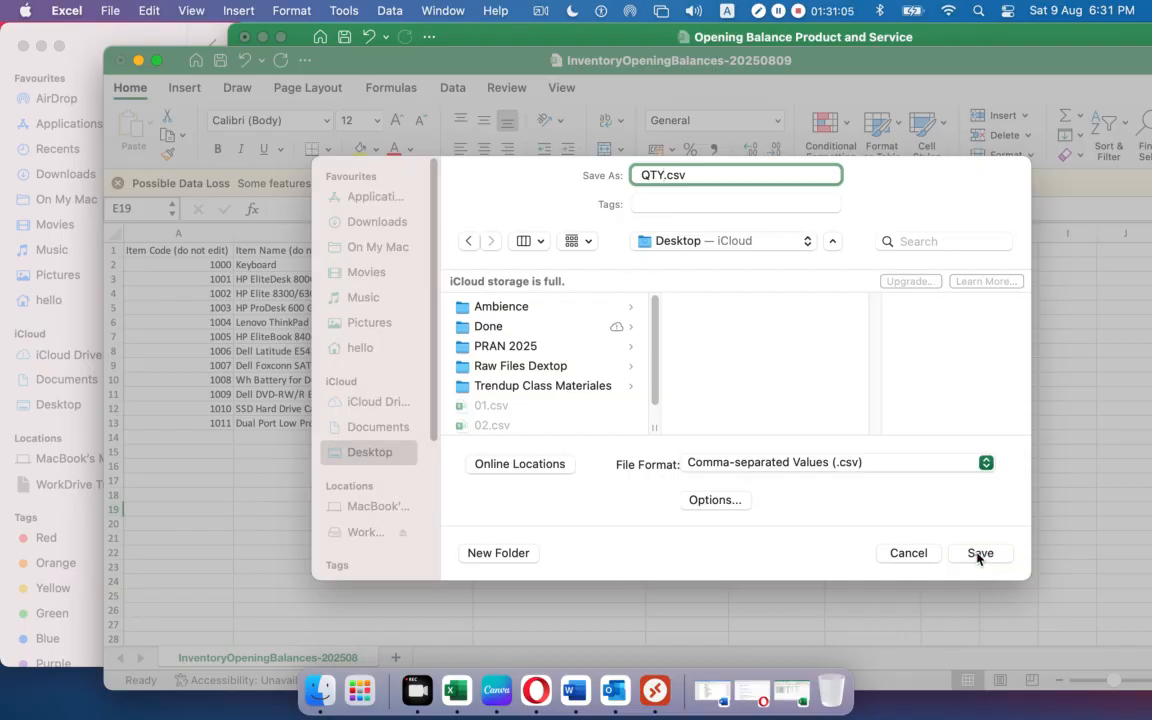
# Close QTY and the Opening Balance workbook, discarding the latter's changes.
pyautogui.click(119, 62)
pyautogui.click(245, 38)
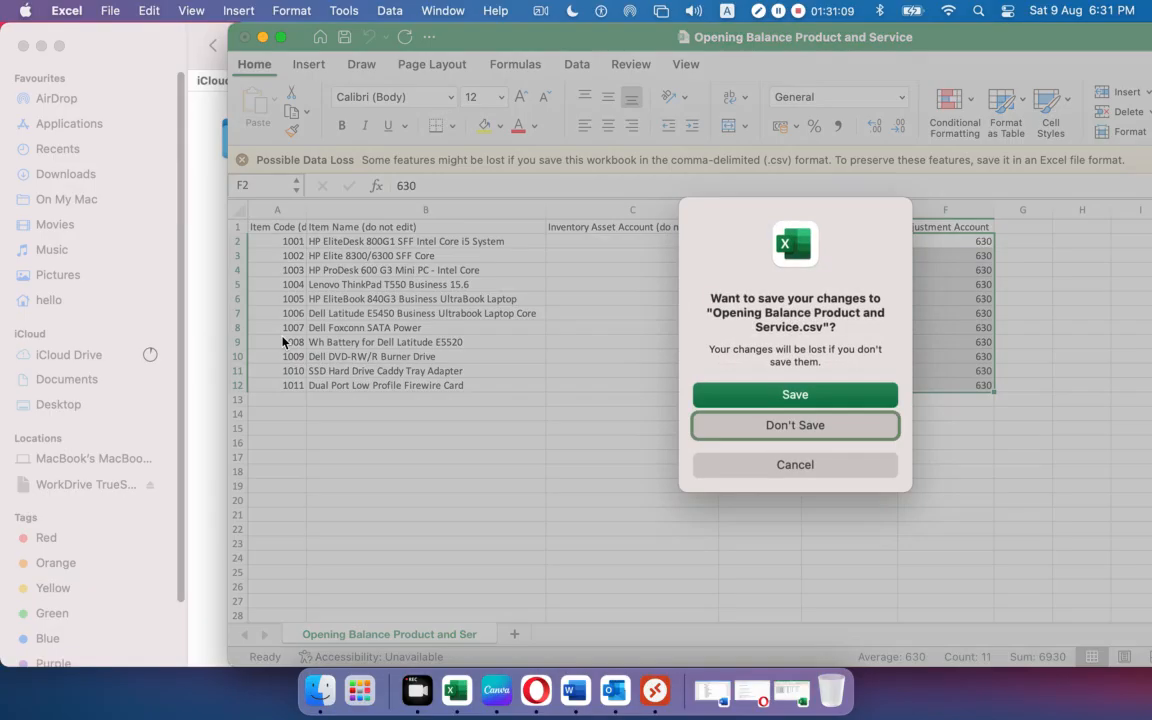
pyautogui.click(788, 425)
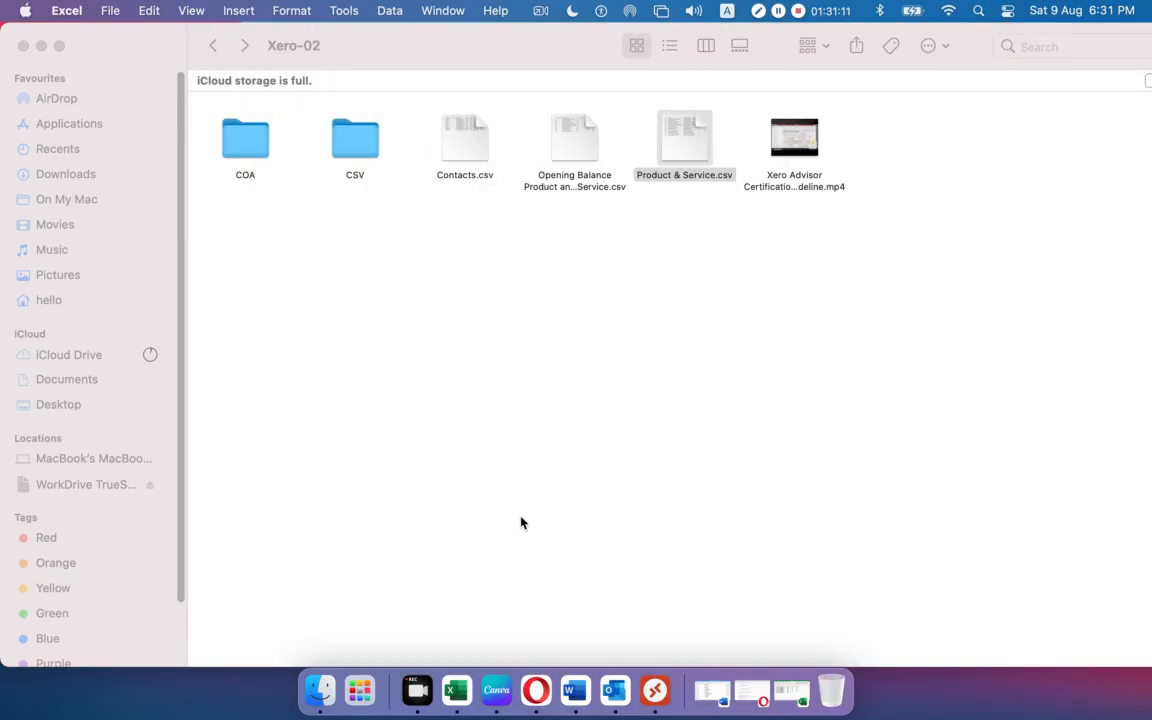
# Upload QTY.csv to Xero's opening balance import and complete it for 12 items worth 307,219.00.
pyautogui.click(553, 702)
pyautogui.scroll(-3, 480, 490)
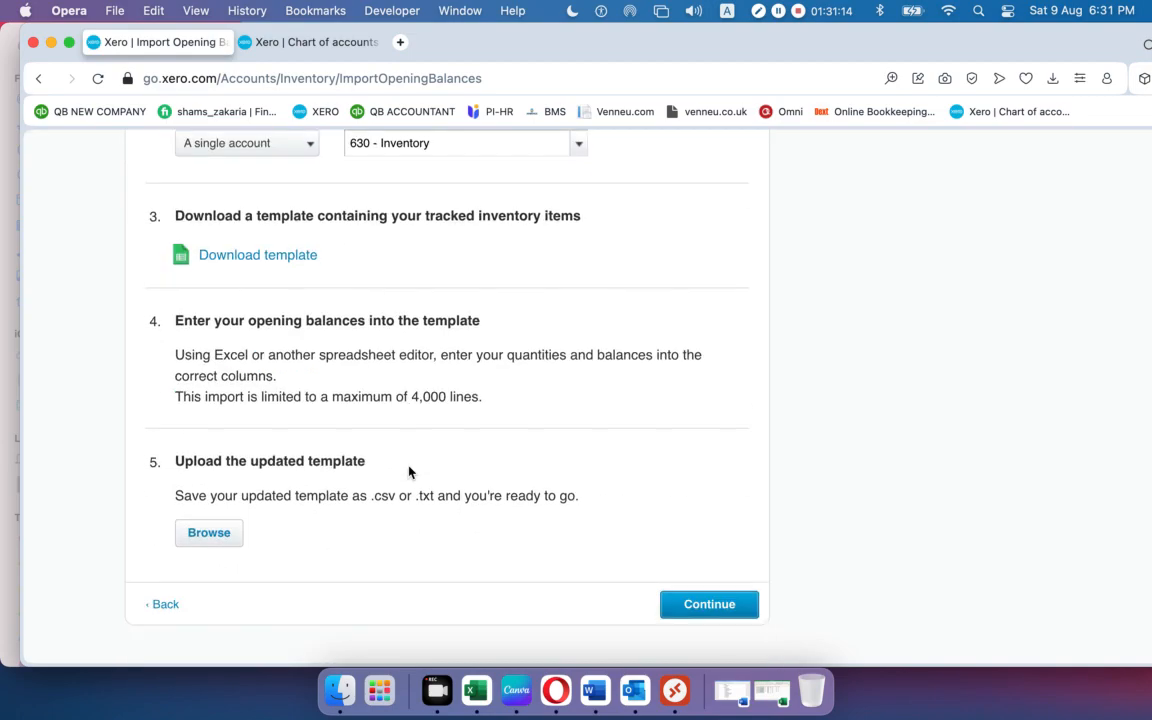
pyautogui.click(208, 536)
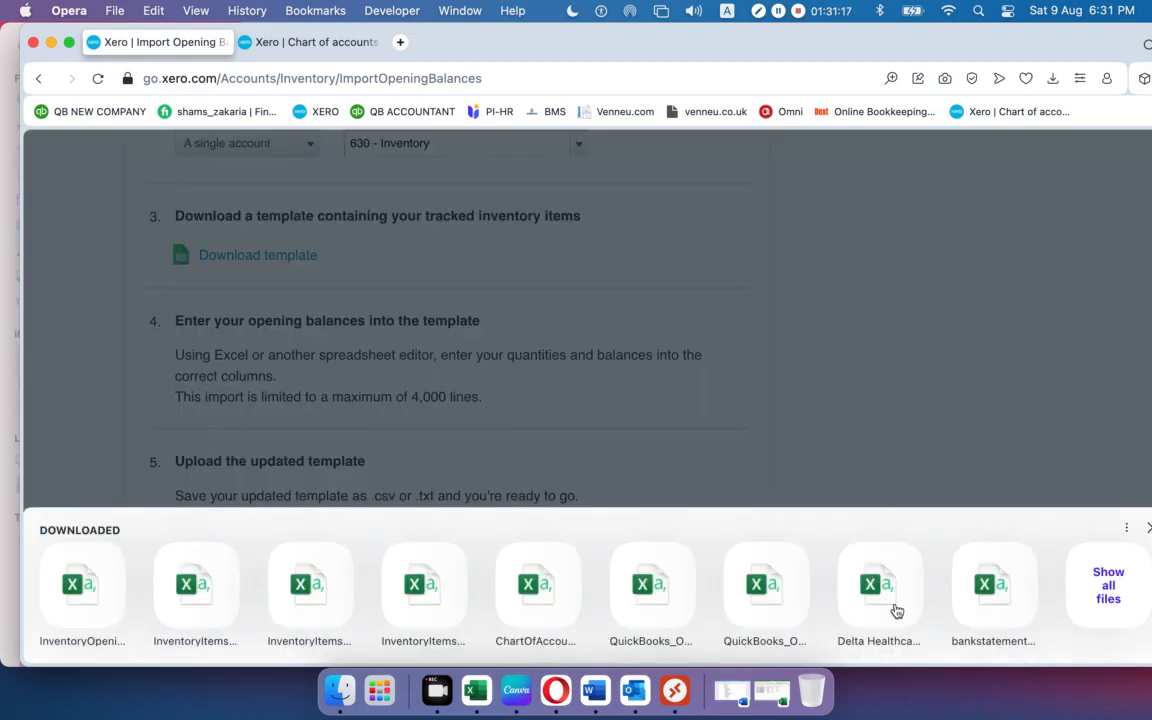
pyautogui.click(1139, 595)
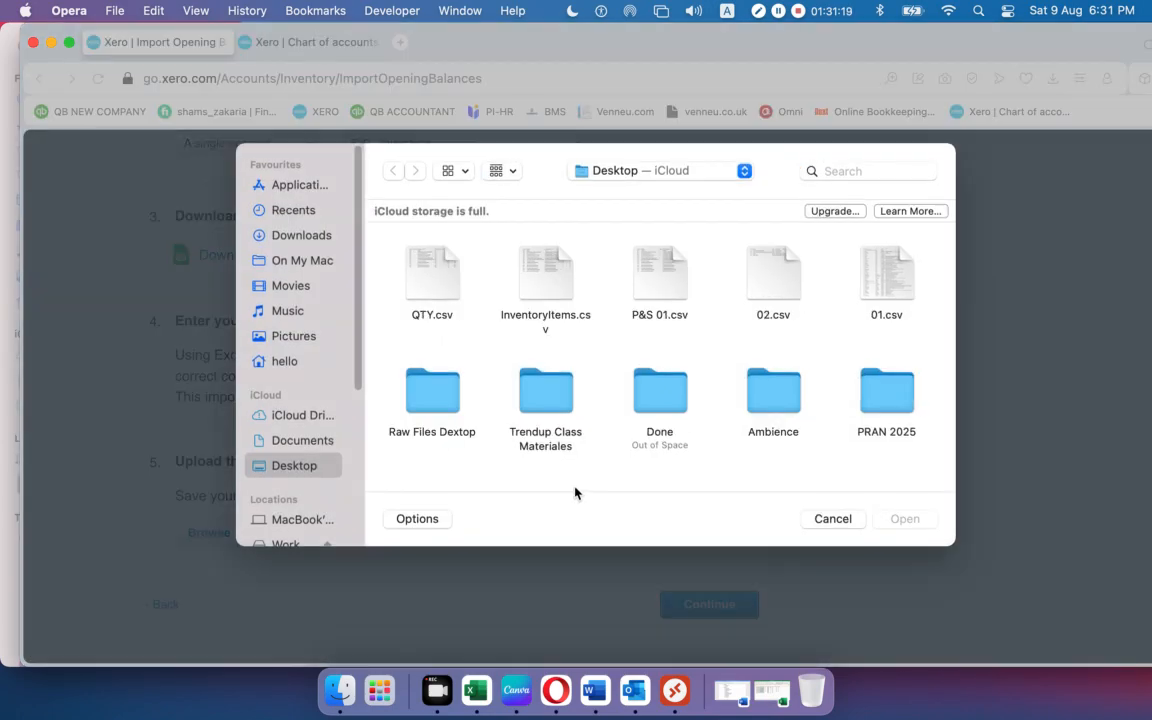
pyautogui.click(434, 285)
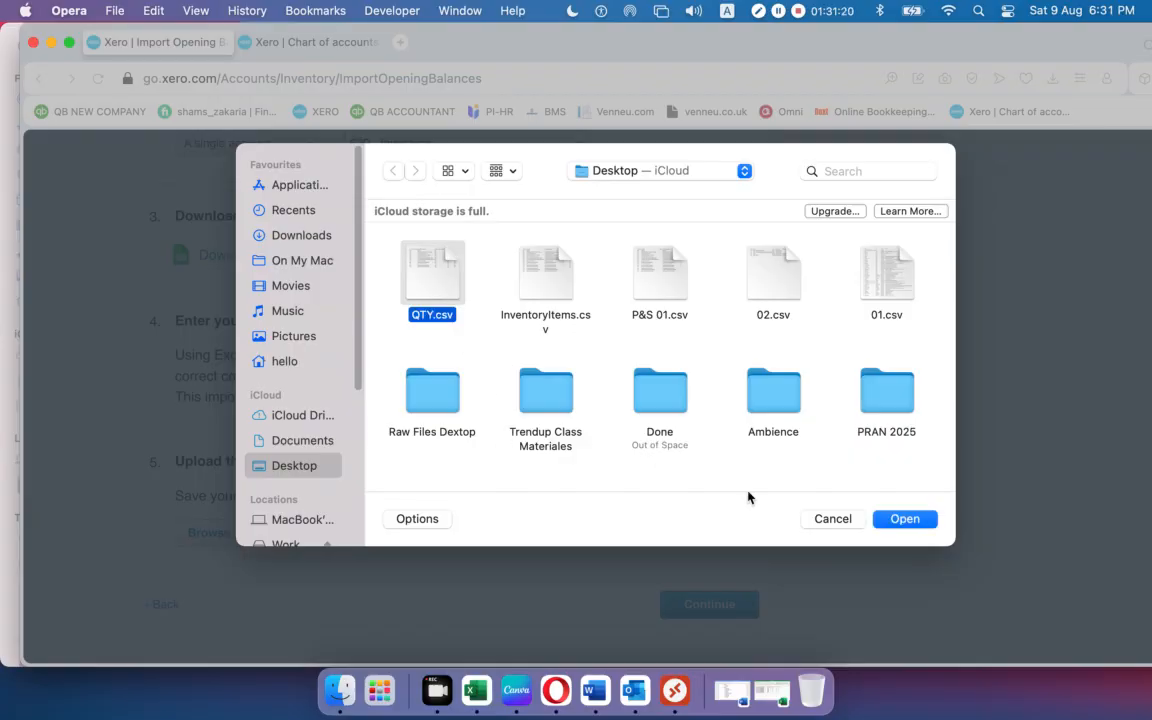
pyautogui.click(896, 516)
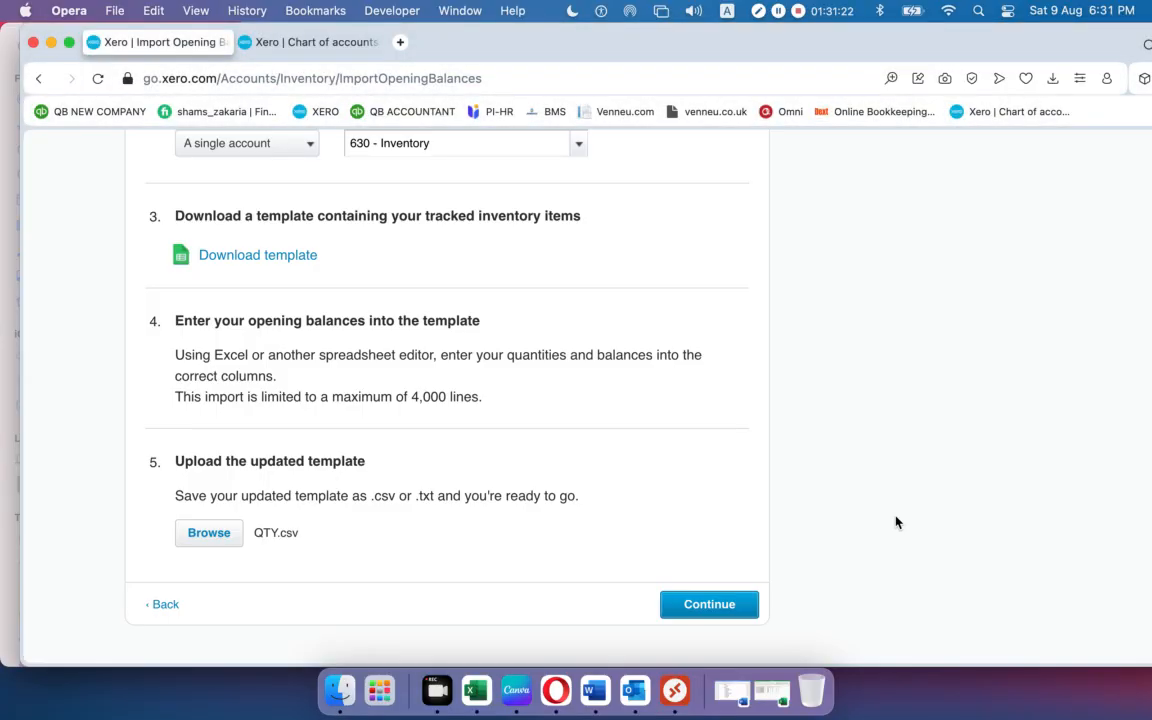
pyautogui.click(689, 608)
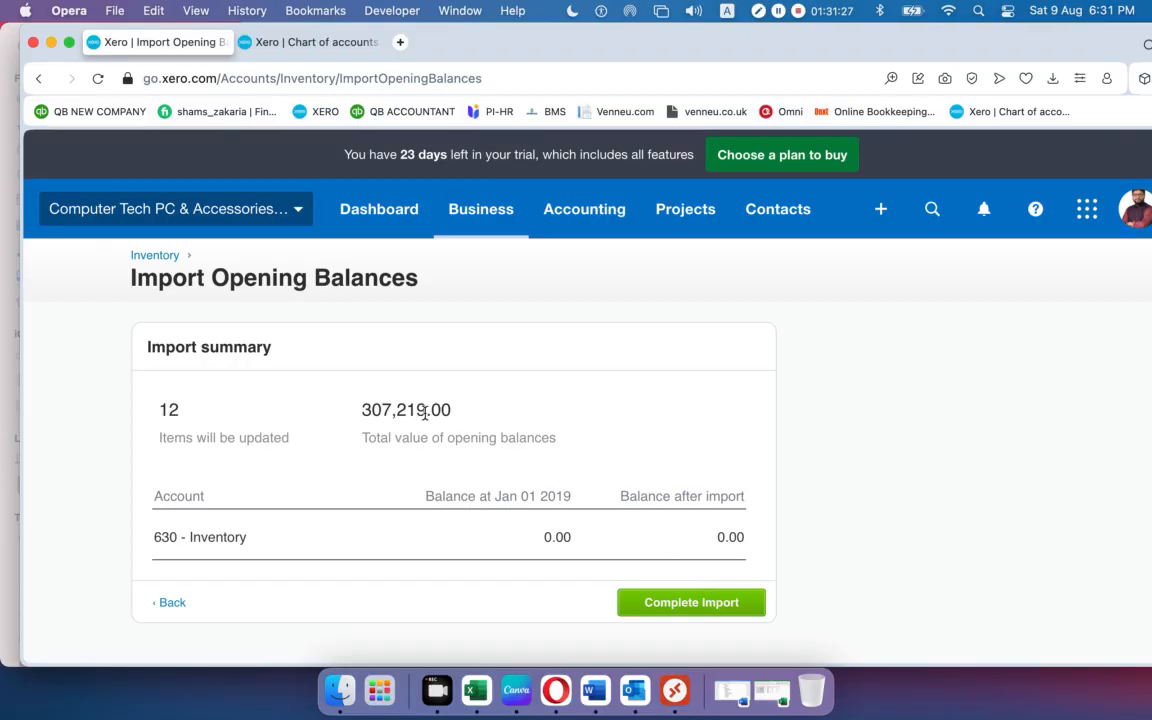
pyautogui.click(668, 611)
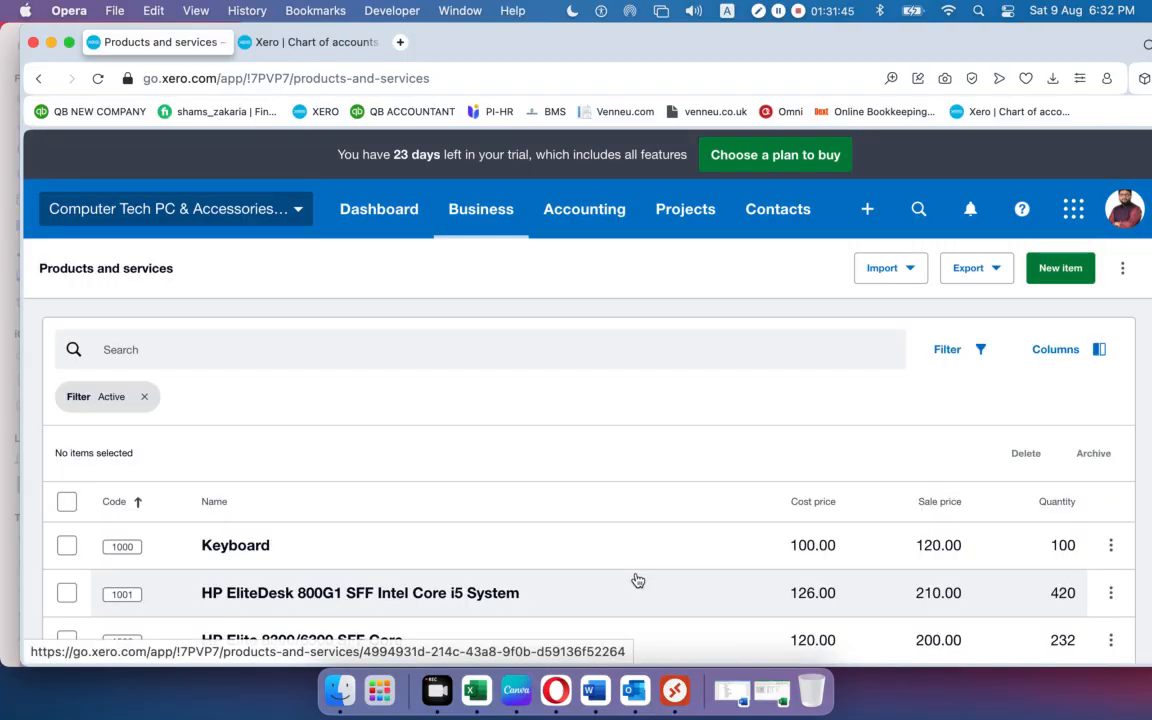
# Scroll through Products and services to check the imported quantities, then open the Contacts menu.
pyautogui.scroll(-2, 571, 424)
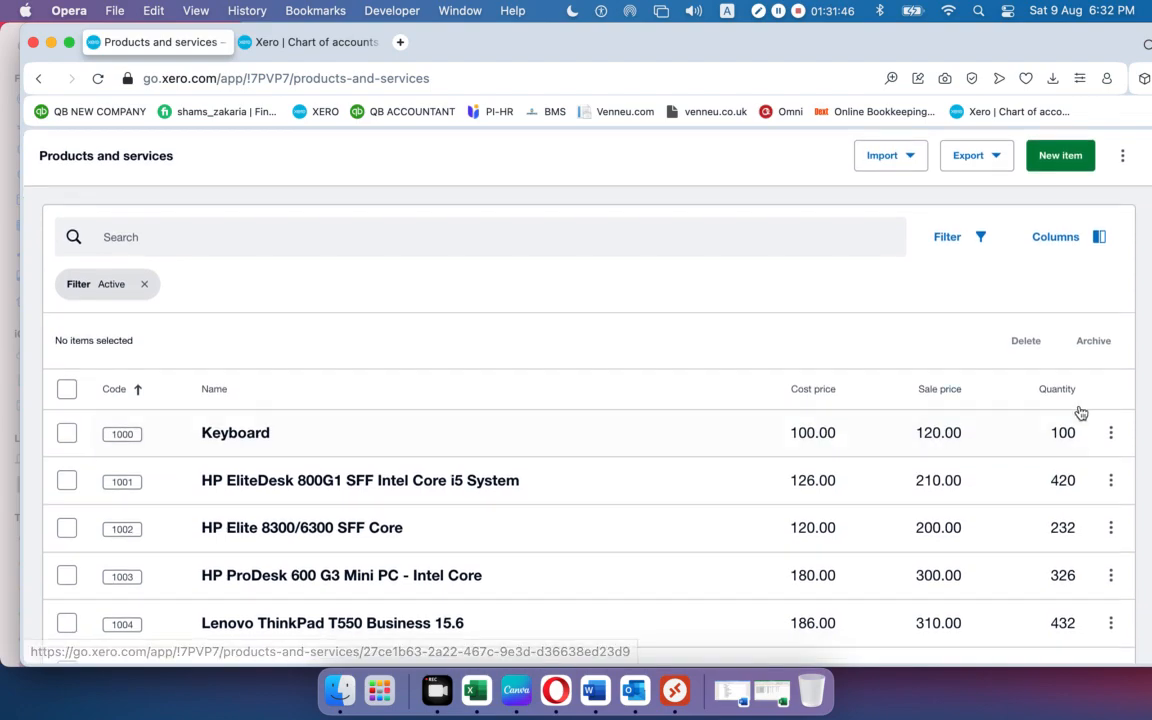
pyautogui.scroll(-5, 1064, 421)
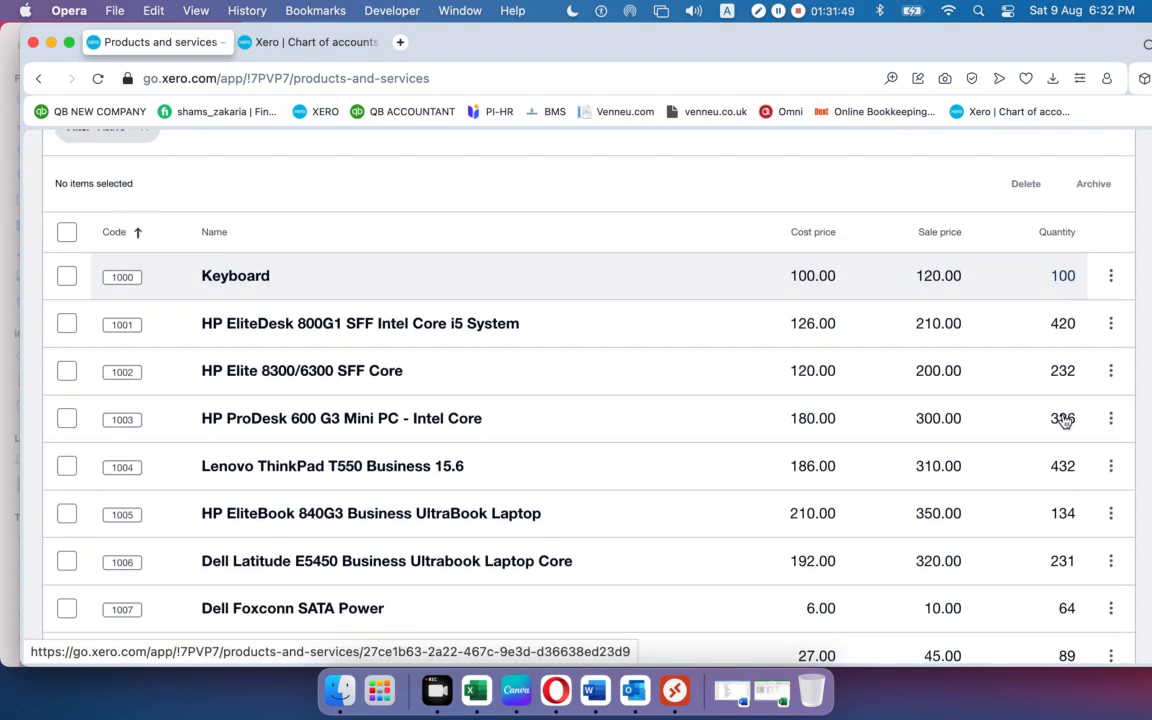
pyautogui.scroll(-5, 1064, 421)
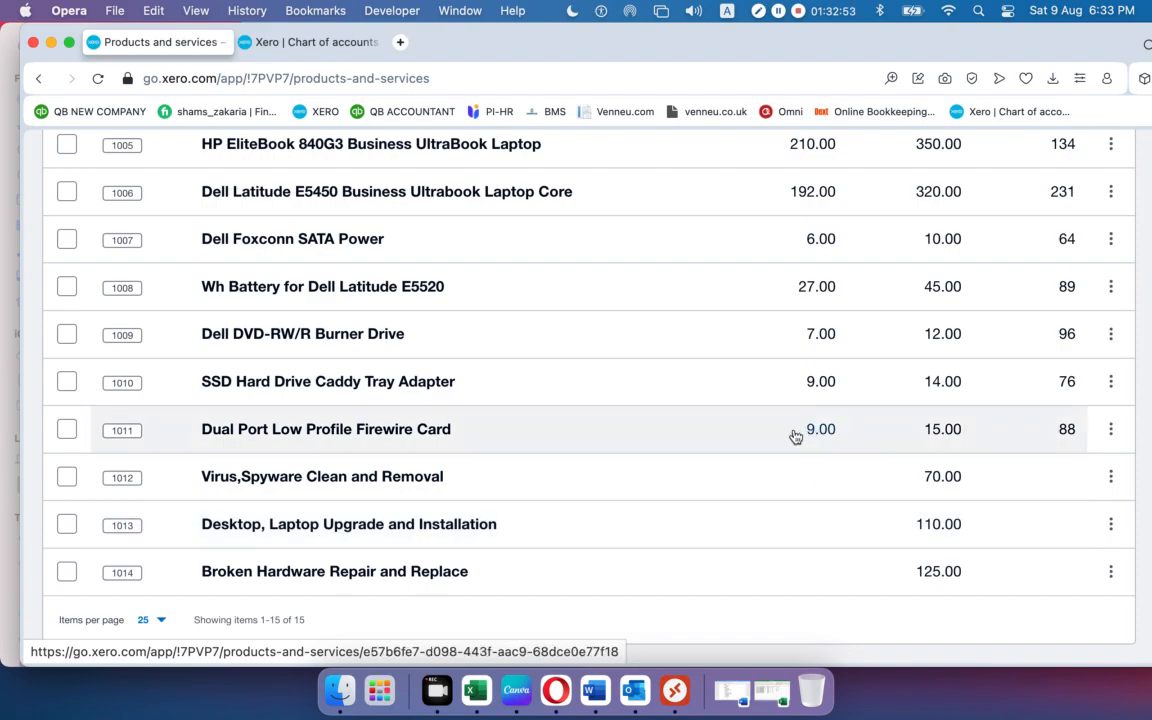
pyautogui.scroll(10, 585, 380)
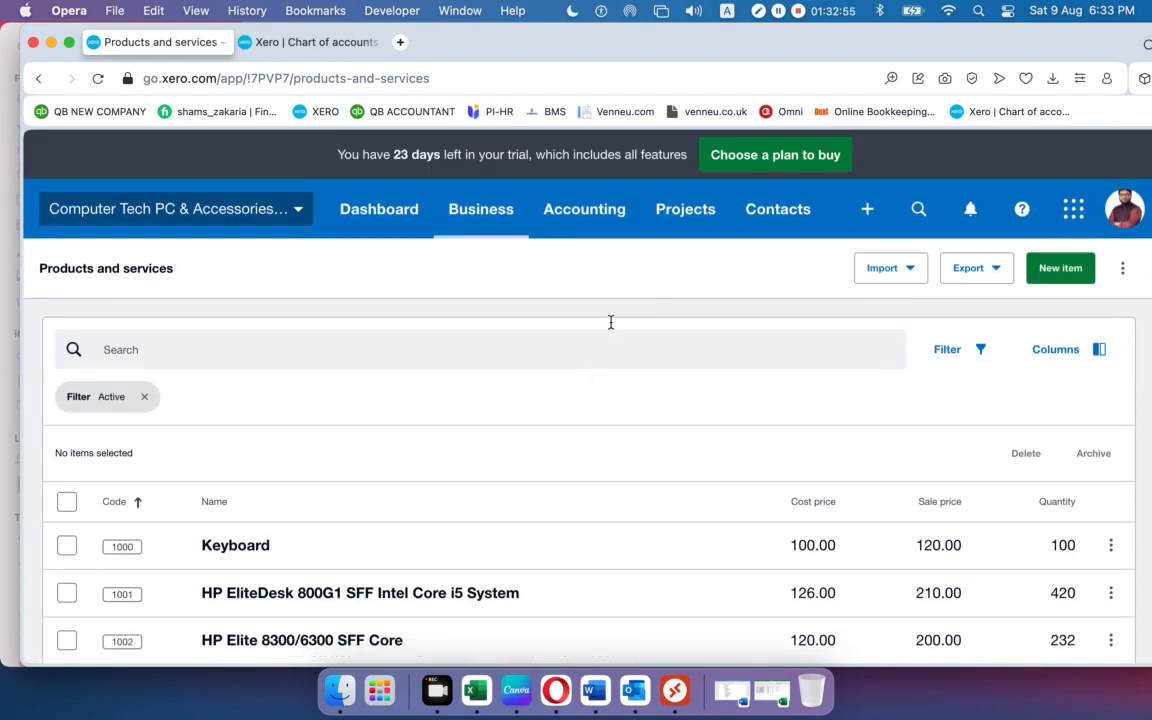
pyautogui.click(770, 218)
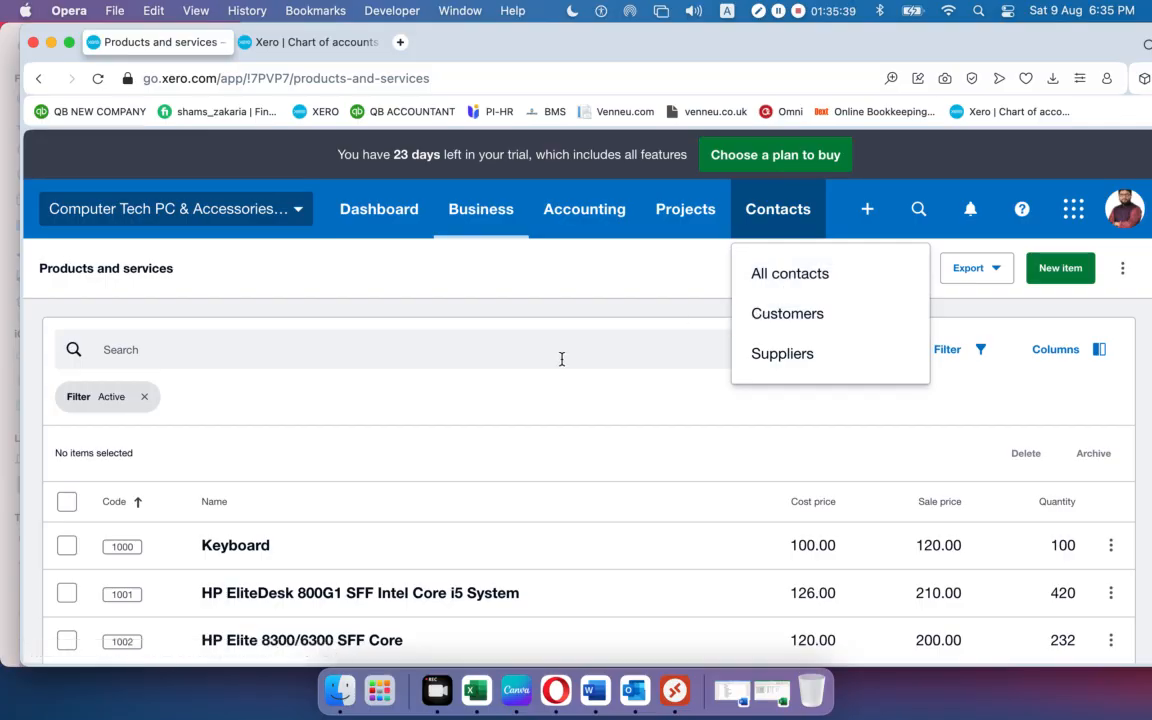
# Go to Contacts > All contacts, dismiss the 'Make the most of contacts' panel, and start a new contact.
pyautogui.click(816, 278)
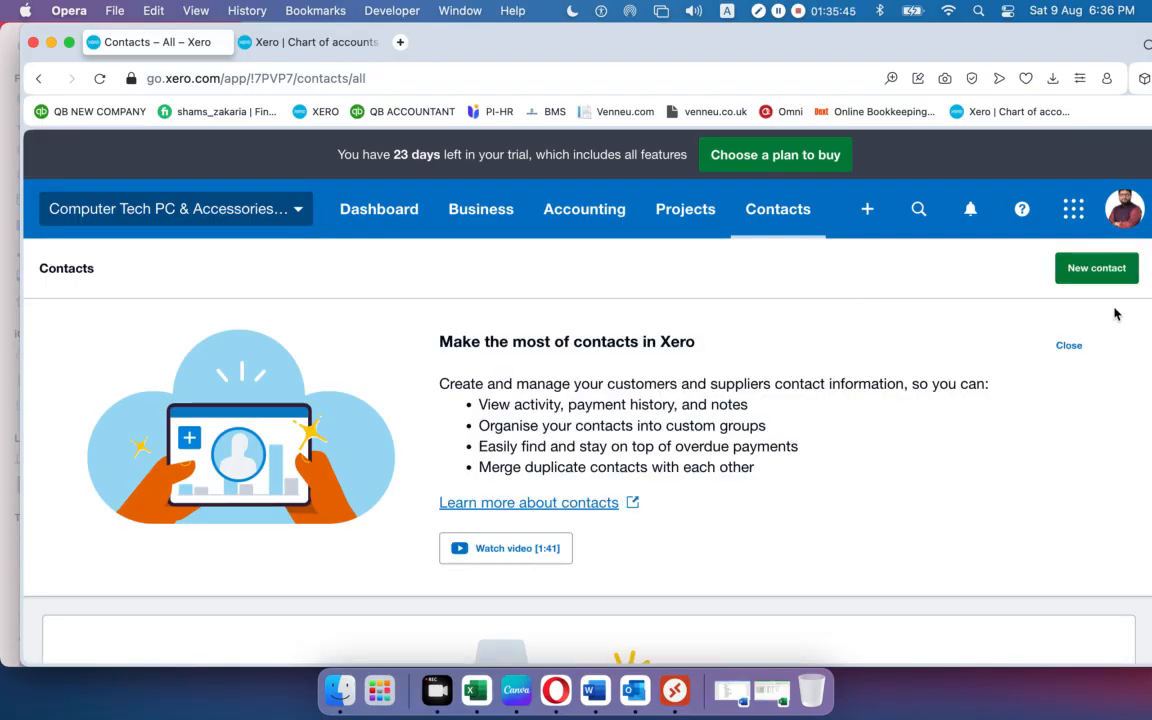
pyautogui.click(1069, 346)
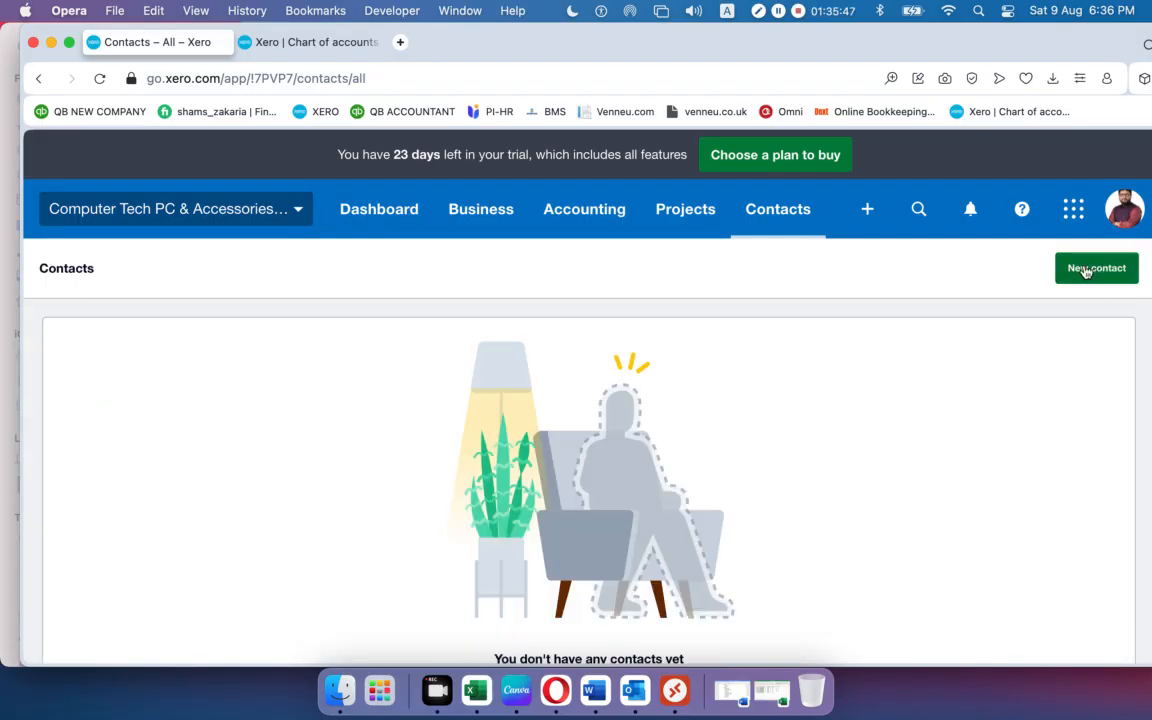
pyautogui.click(1085, 270)
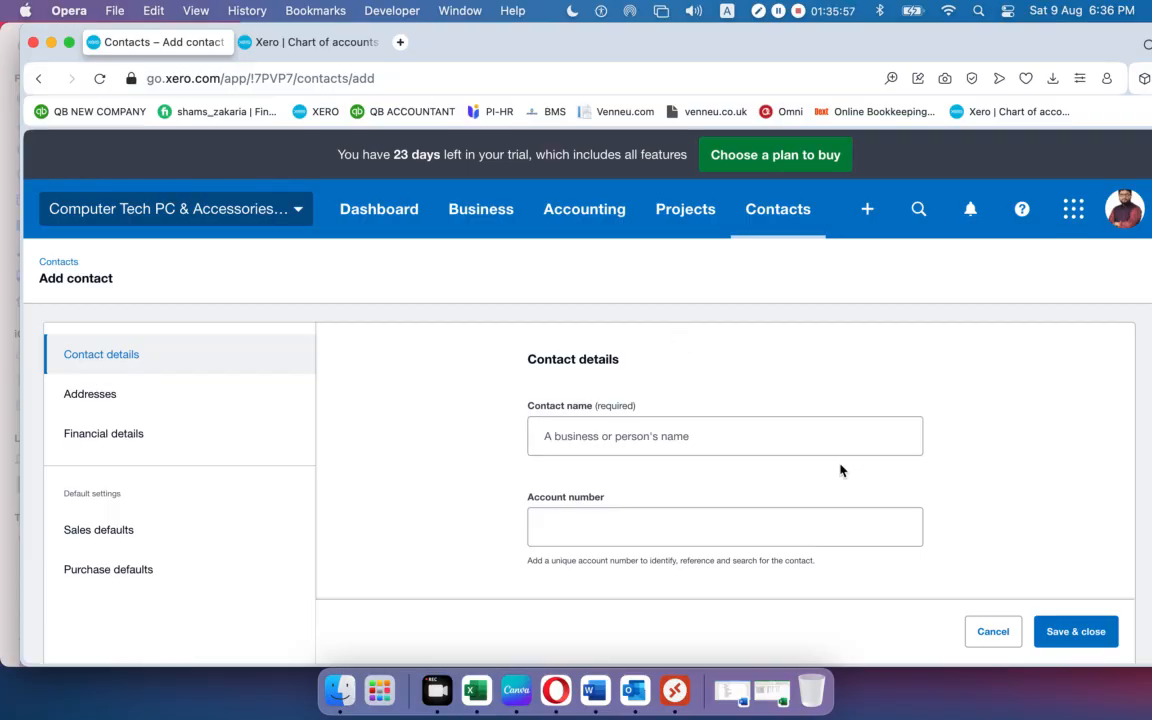
# Enter 'Shonali Traders' as the new contact's name.
pyautogui.scroll(-1, 580, 415)
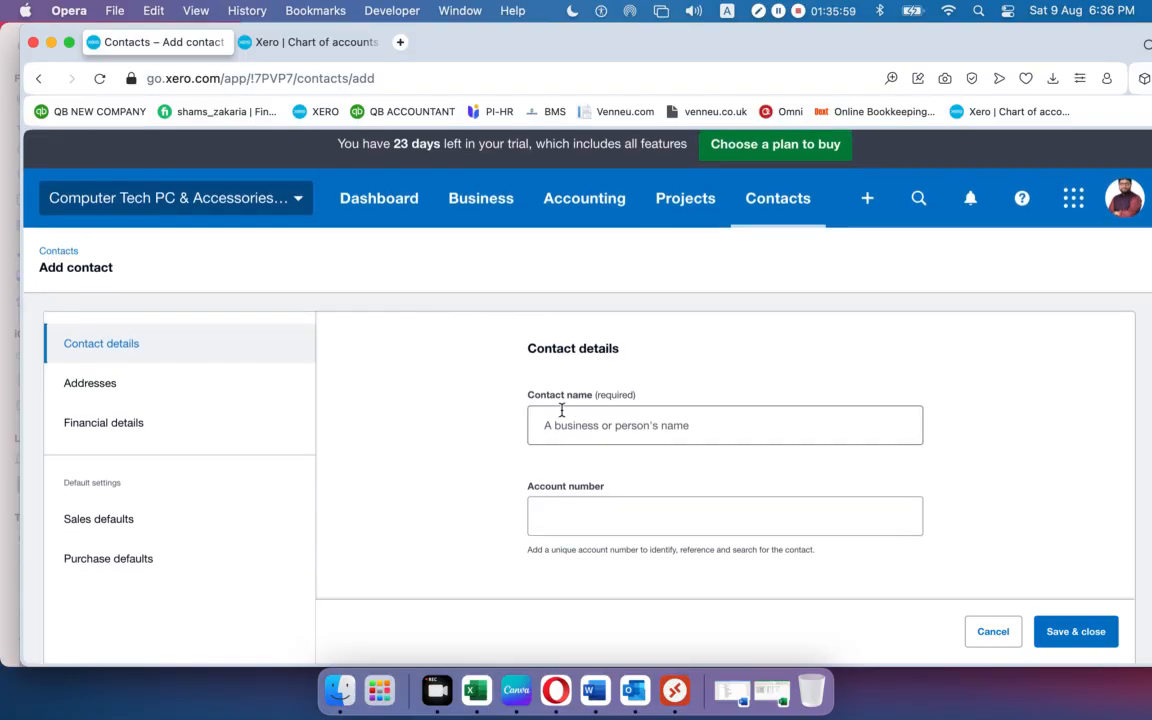
pyautogui.moveTo(634, 396); pyautogui.dragTo(596, 396)
pyautogui.click(593, 433)
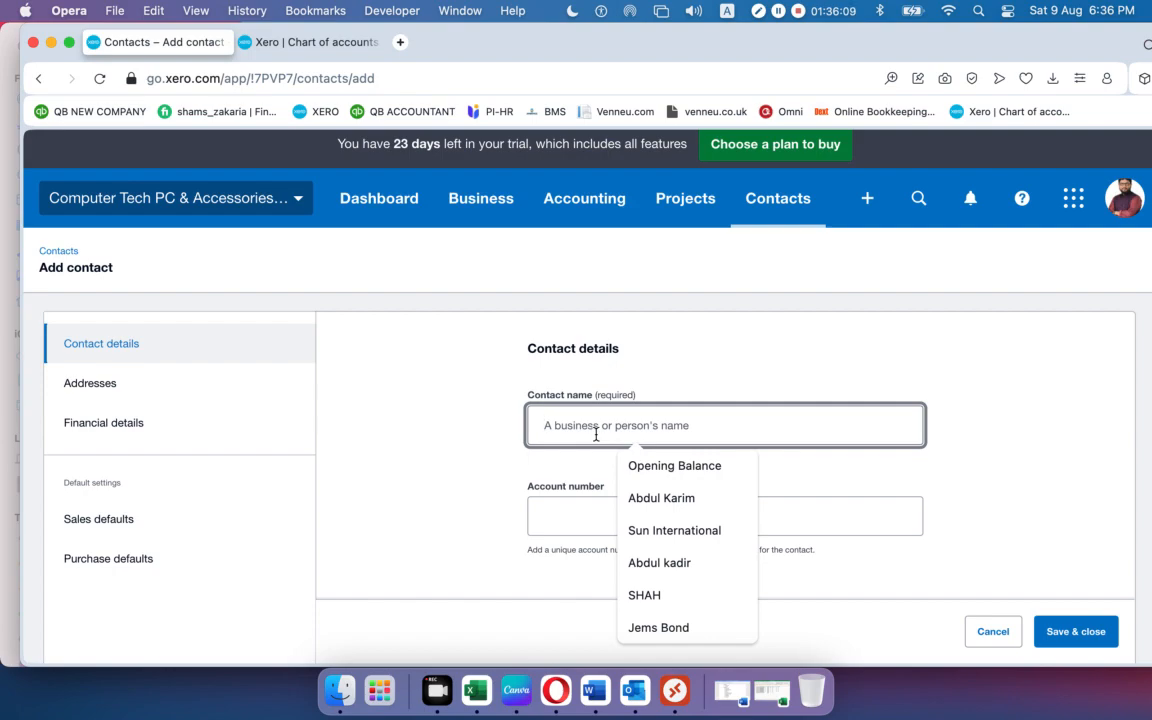
pyautogui.write('Shonali Tr')
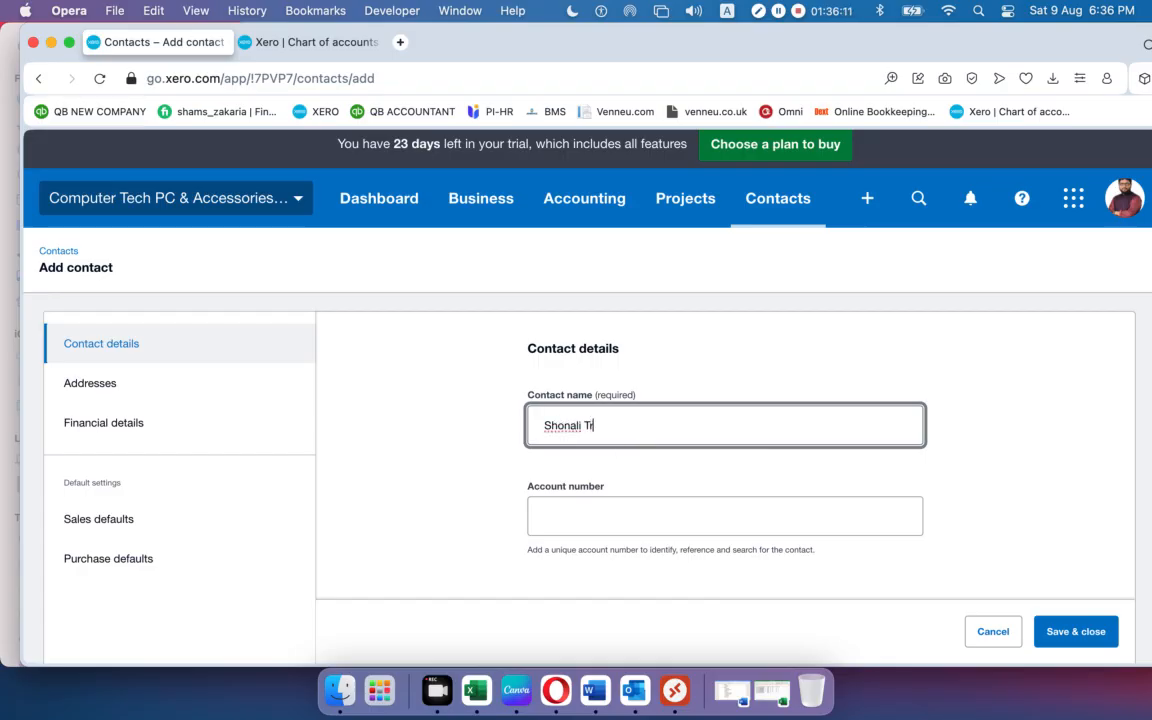
pyautogui.write('aders')
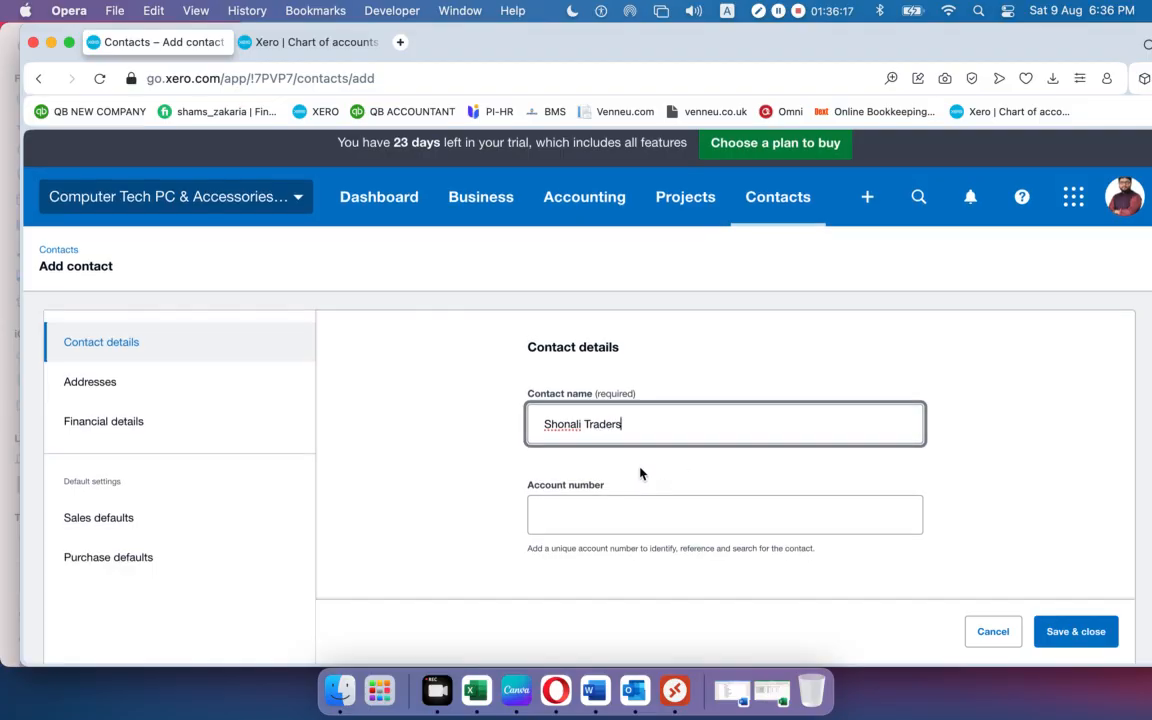
# Review the contact form, then save and close the Shonali Traders contact.
pyautogui.scroll(-1, 640, 473)
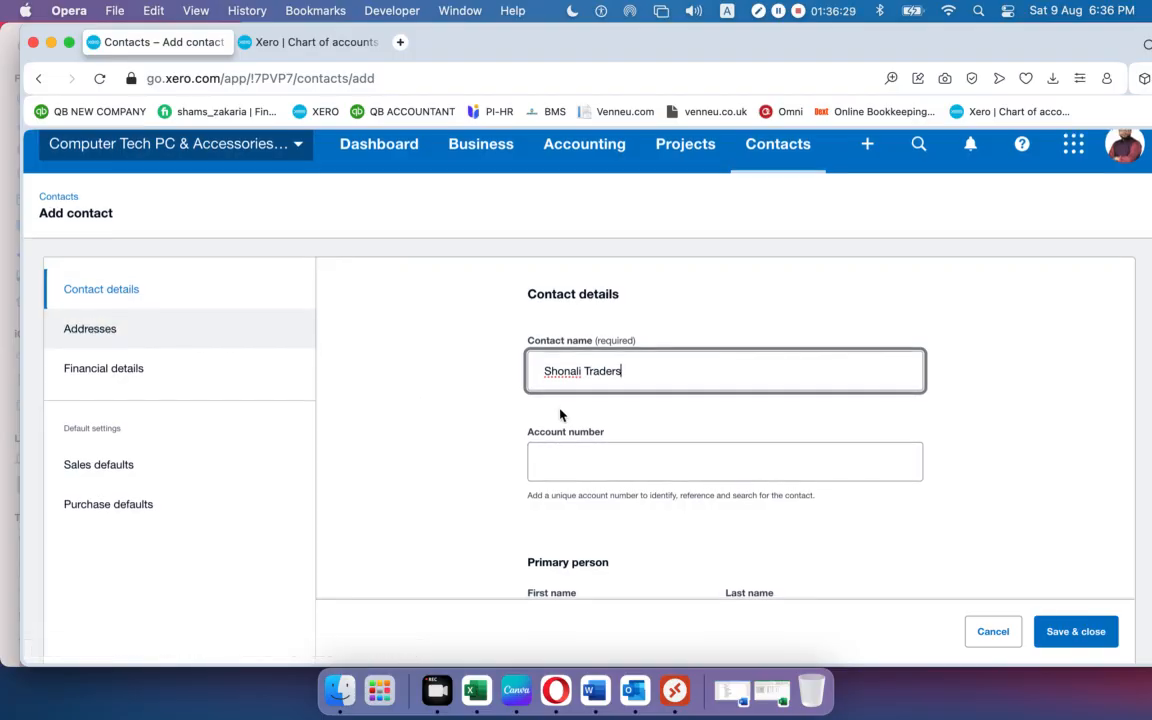
pyautogui.scroll(-15, 560, 415)
pyautogui.scroll(-15, 560, 415)
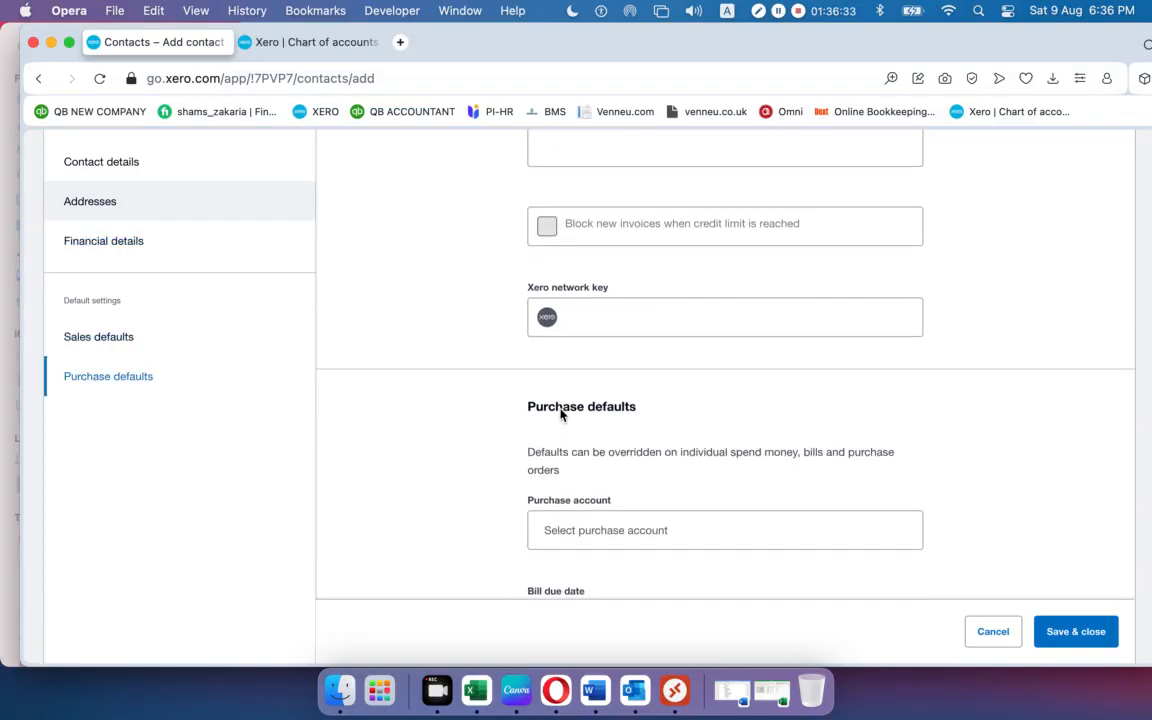
pyautogui.scroll(-3, 561, 415)
pyautogui.scroll(20, 560, 411)
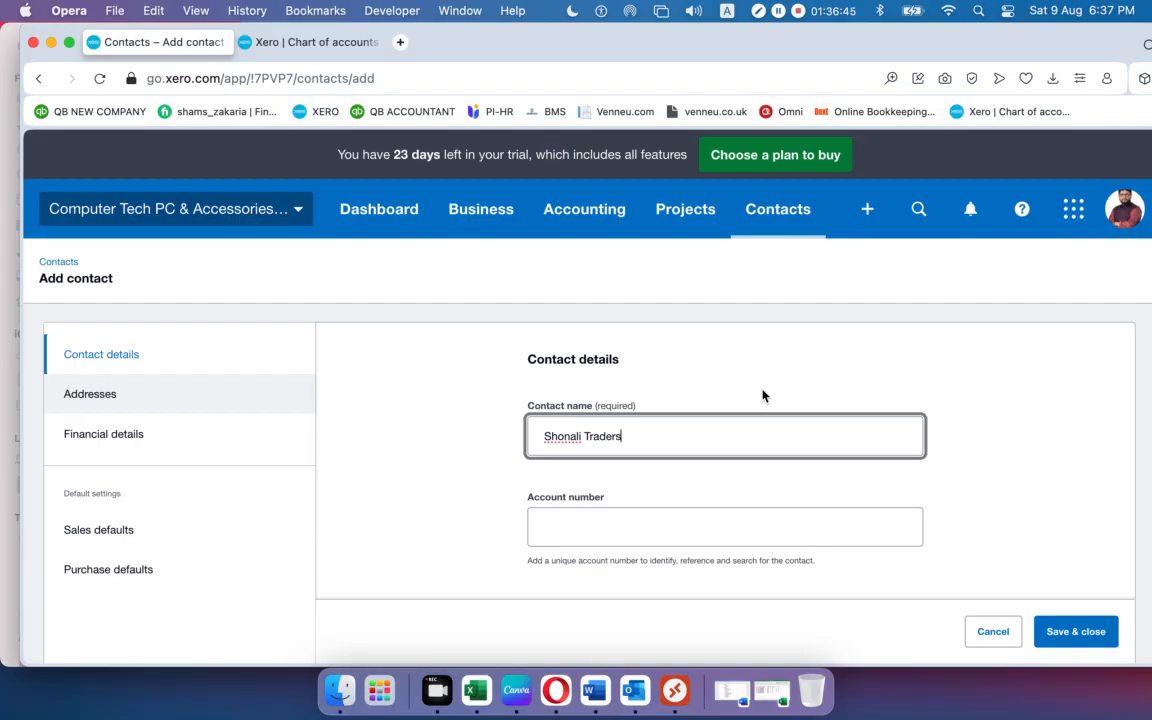
pyautogui.scroll(-15, 762, 390)
pyautogui.scroll(20, 762, 389)
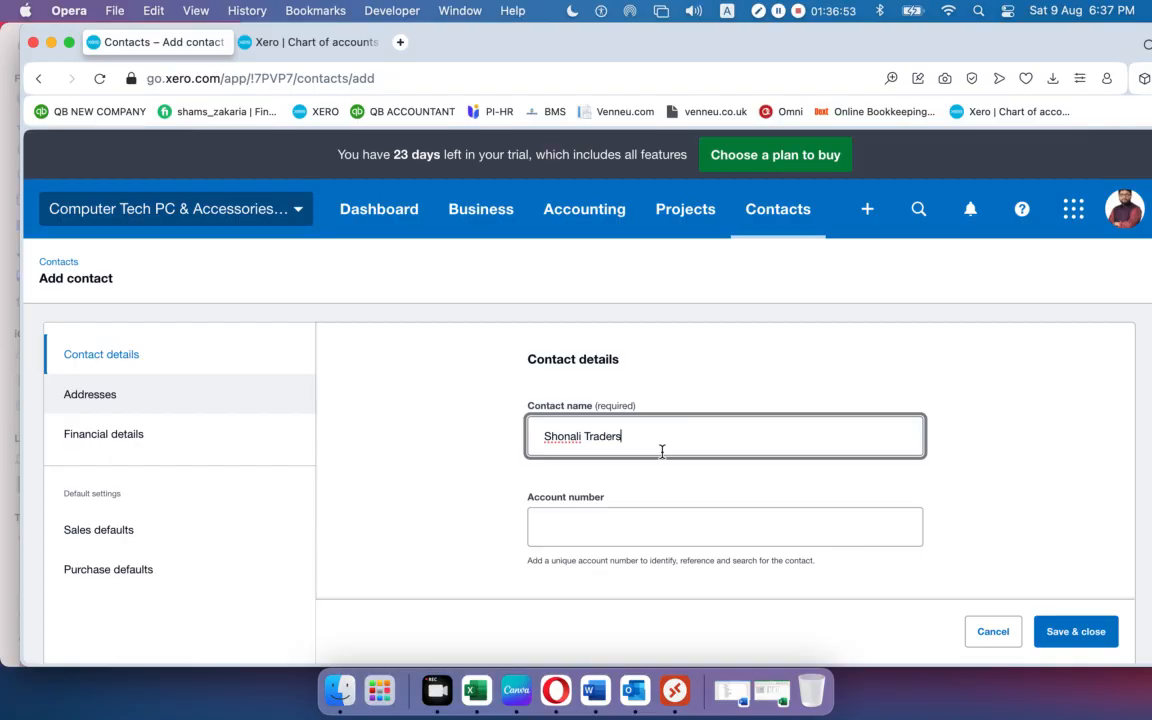
pyautogui.moveTo(658, 446); pyautogui.dragTo(520, 440)
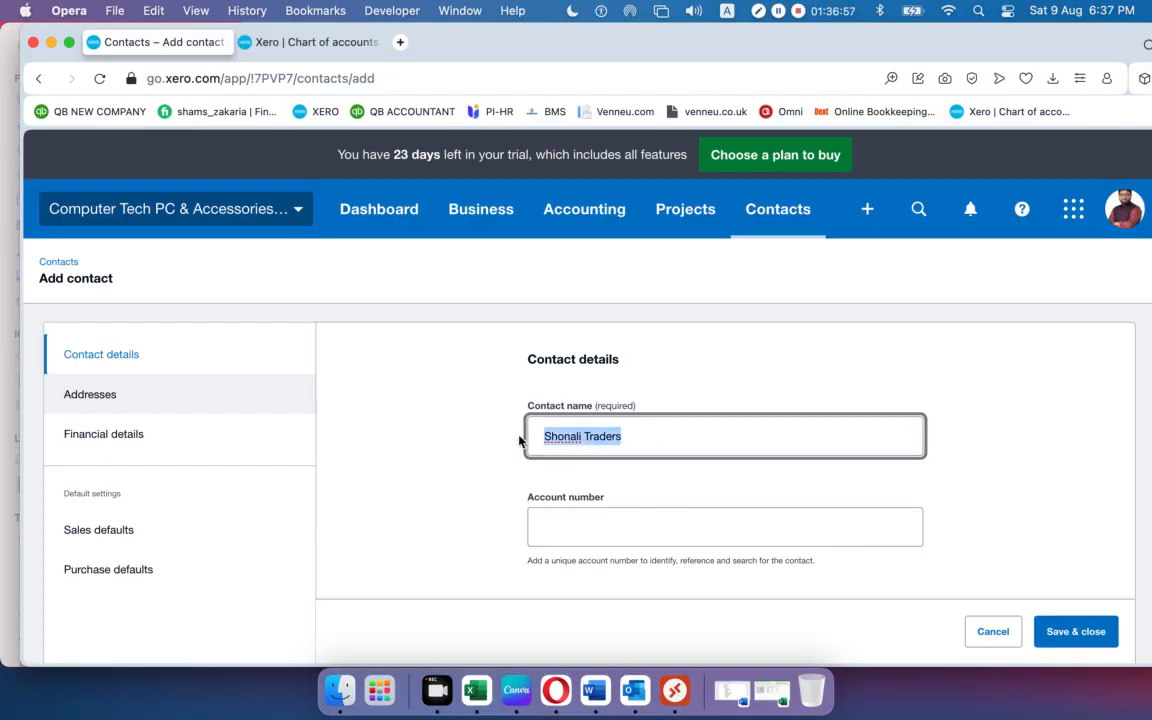
pyautogui.scroll(-20, 645, 430)
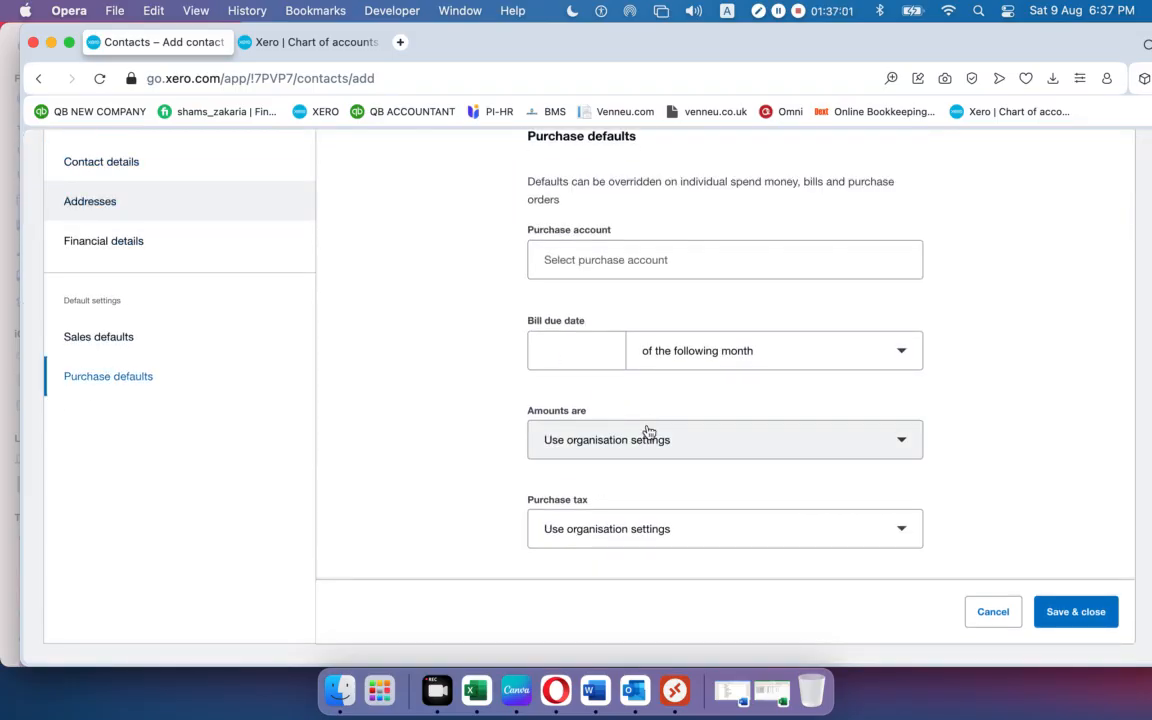
pyautogui.scroll(20, 648, 432)
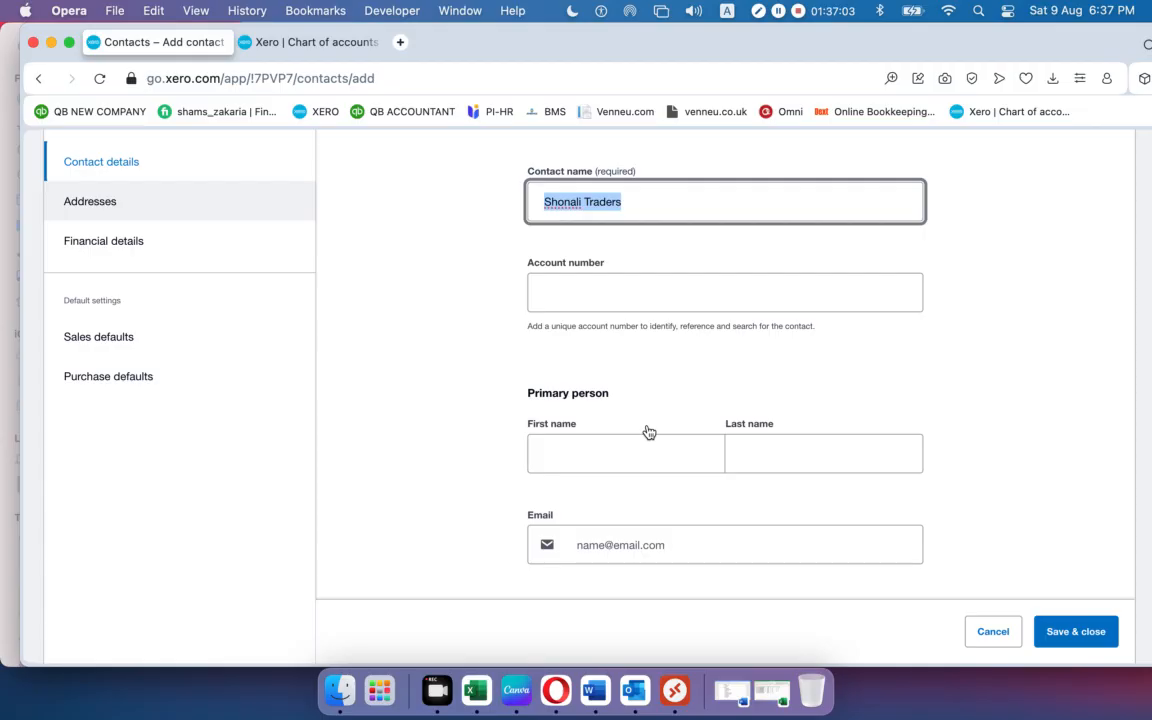
pyautogui.scroll(5, 648, 432)
pyautogui.click(643, 434)
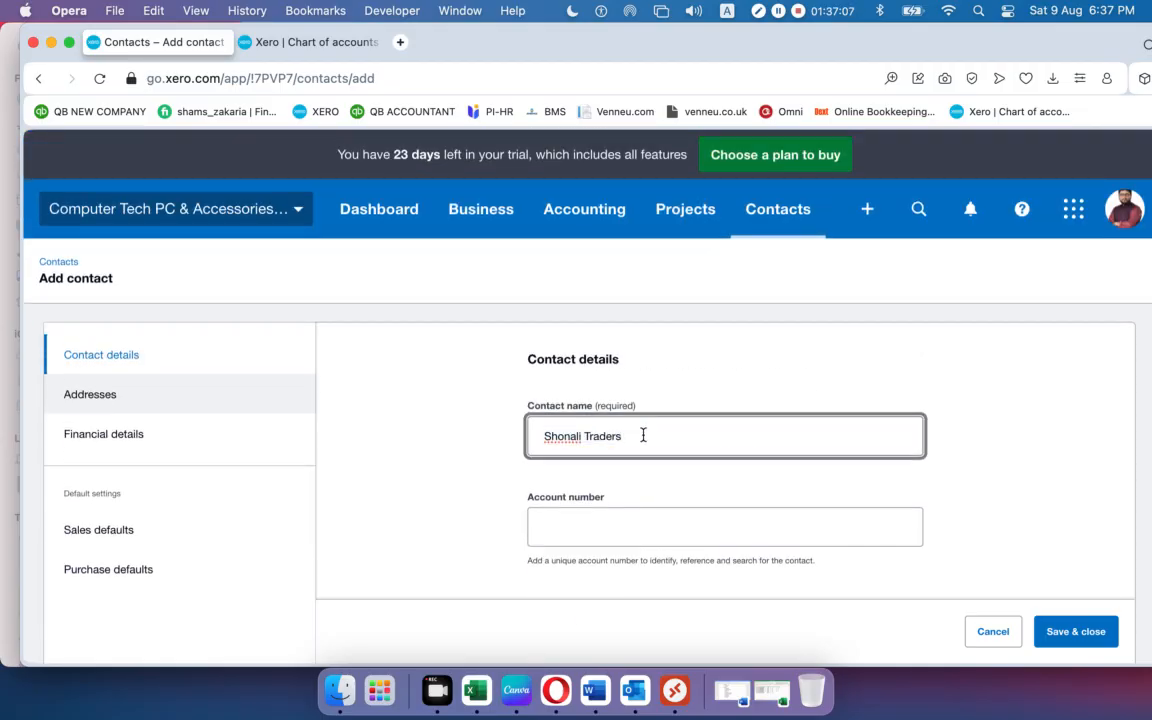
pyautogui.moveTo(643, 440); pyautogui.dragTo(535, 436)
pyautogui.click(1077, 636)
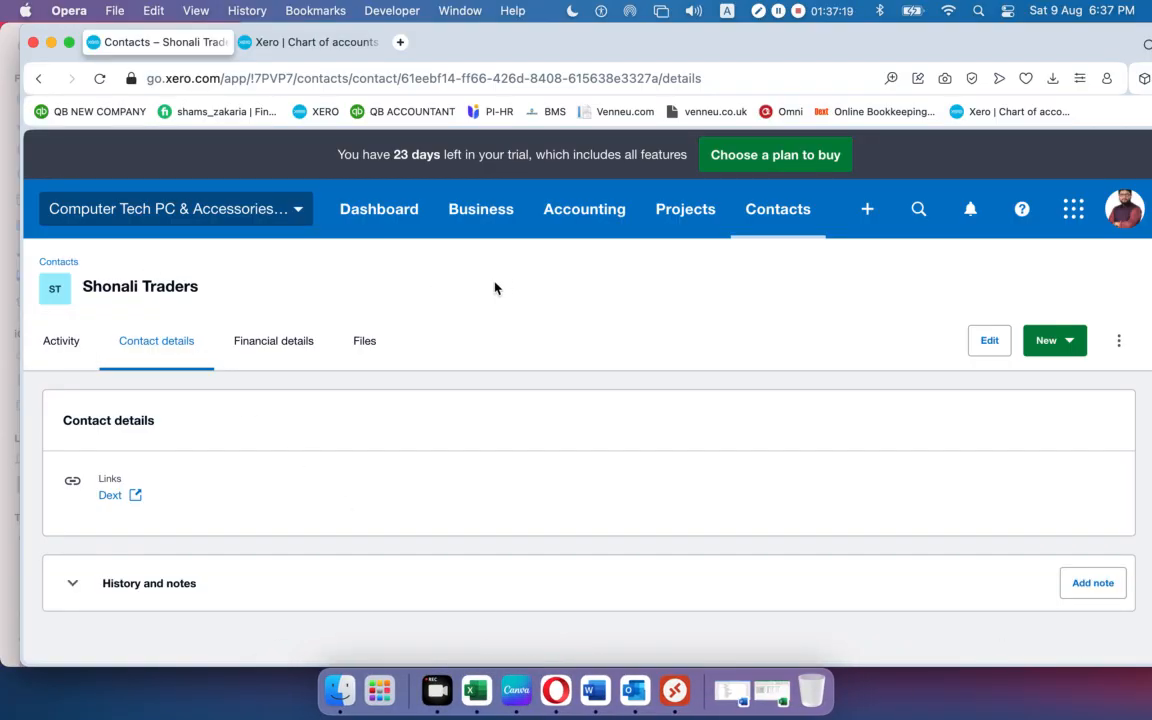
# Return to the contacts list and reload All contacts.
pyautogui.click(59, 261)
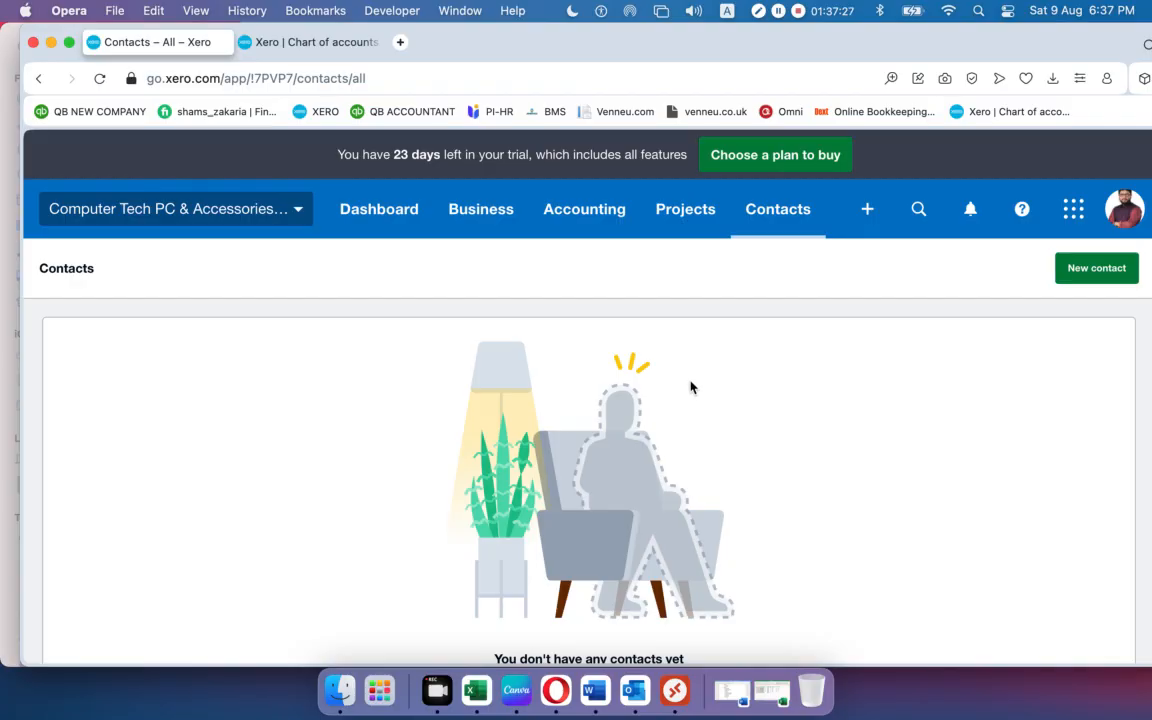
pyautogui.scroll(-3, 563, 416)
pyautogui.scroll(3, 563, 416)
pyautogui.scroll(-3, 563, 416)
pyautogui.scroll(3, 563, 416)
pyautogui.click(770, 216)
pyautogui.click(772, 276)
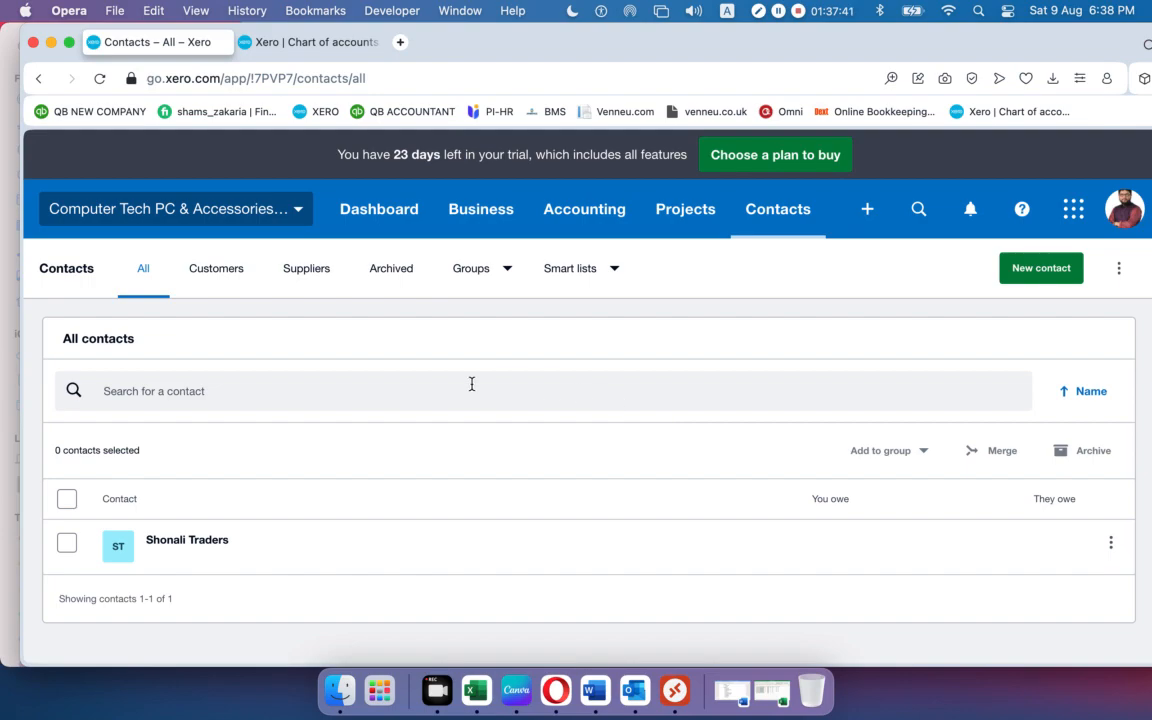
pyautogui.click(1022, 280)
# Download the contacts import template and open ContactsTemplate (5).csv in Excel.
pyautogui.click(1116, 272)
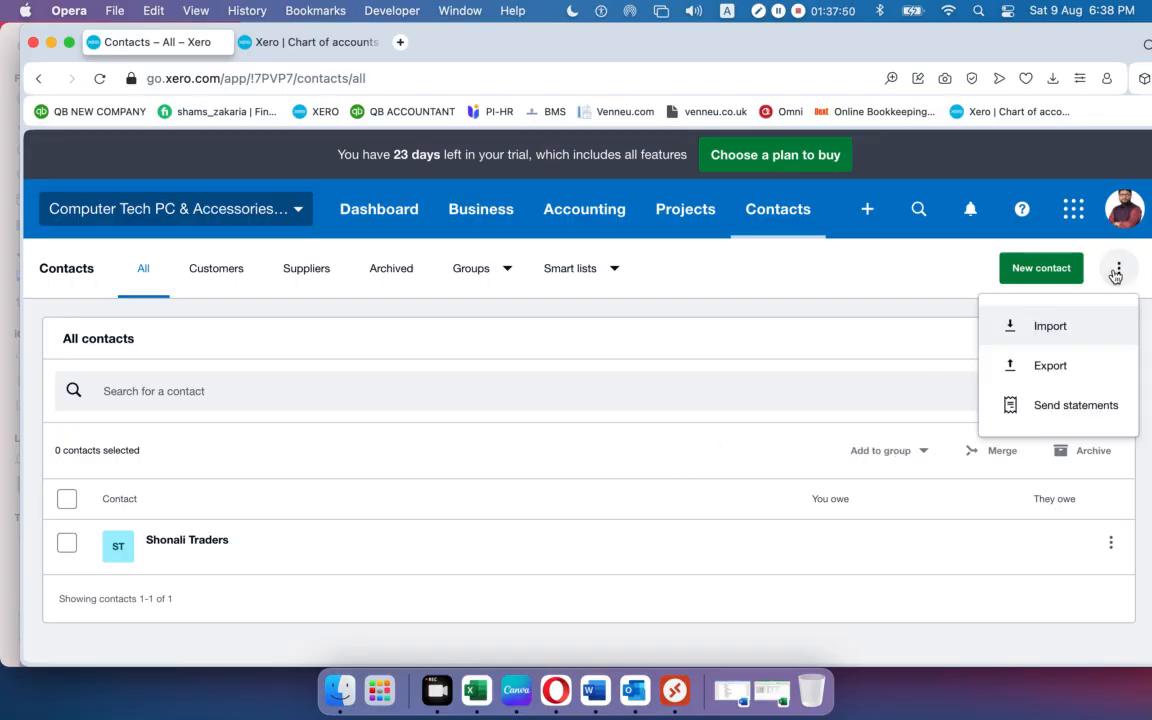
pyautogui.click(1050, 328)
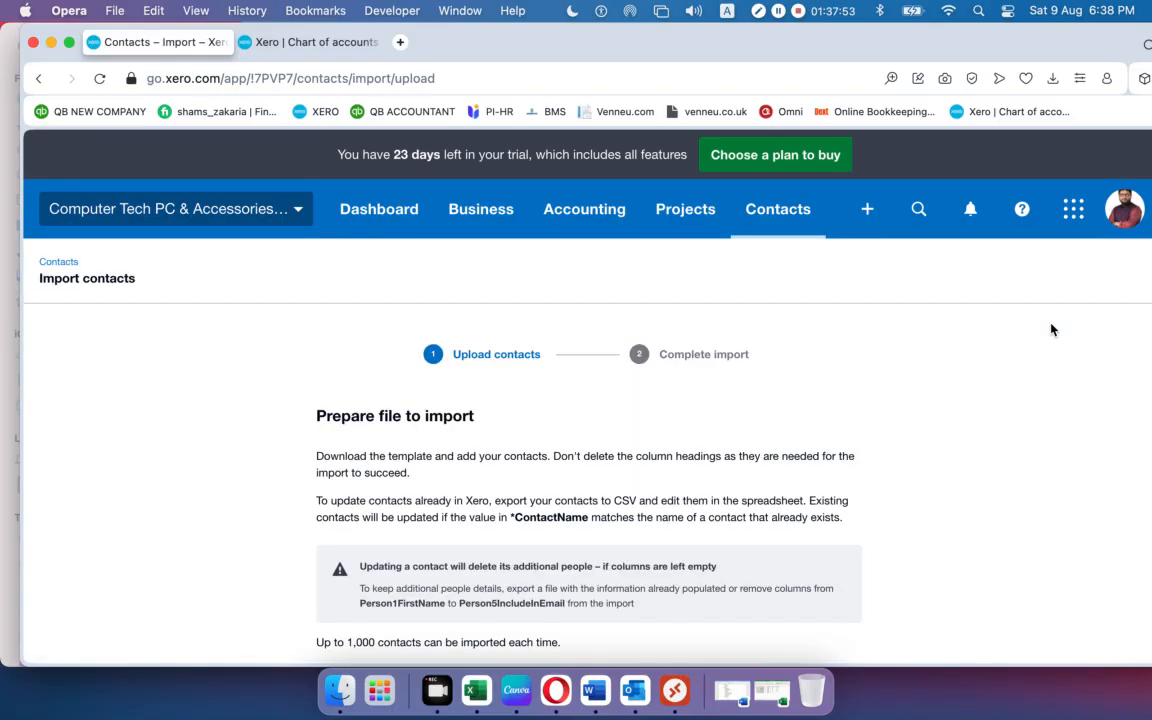
pyautogui.scroll(-5, 655, 327)
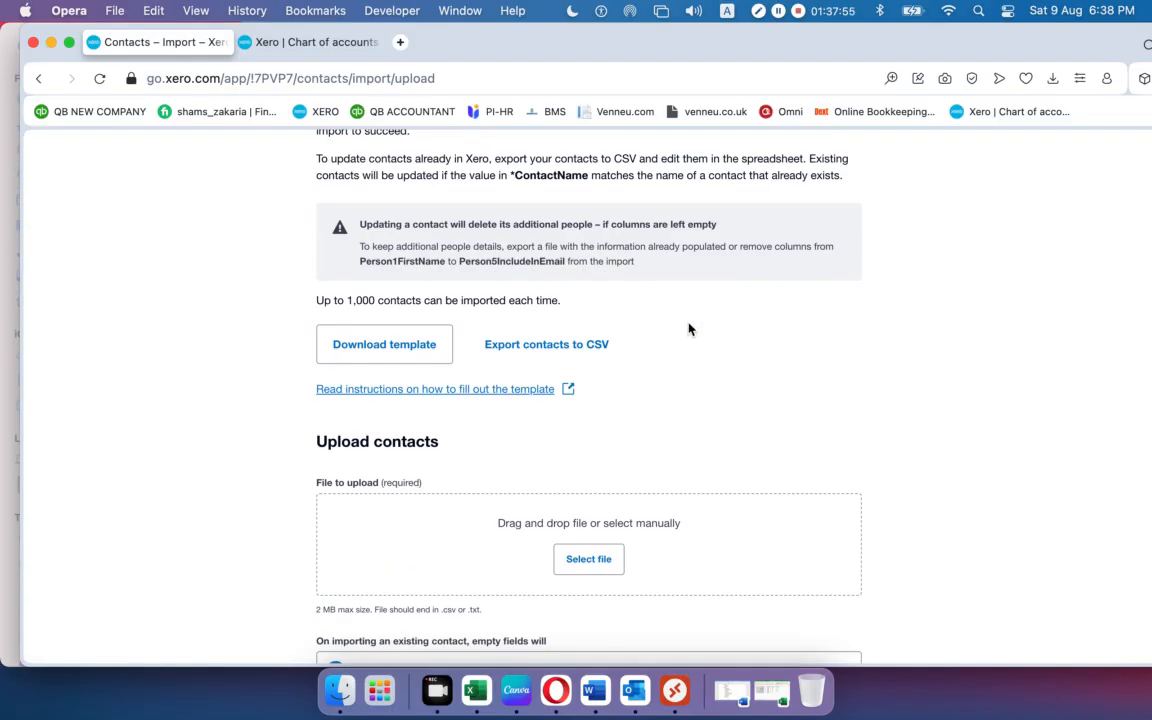
pyautogui.click(355, 344)
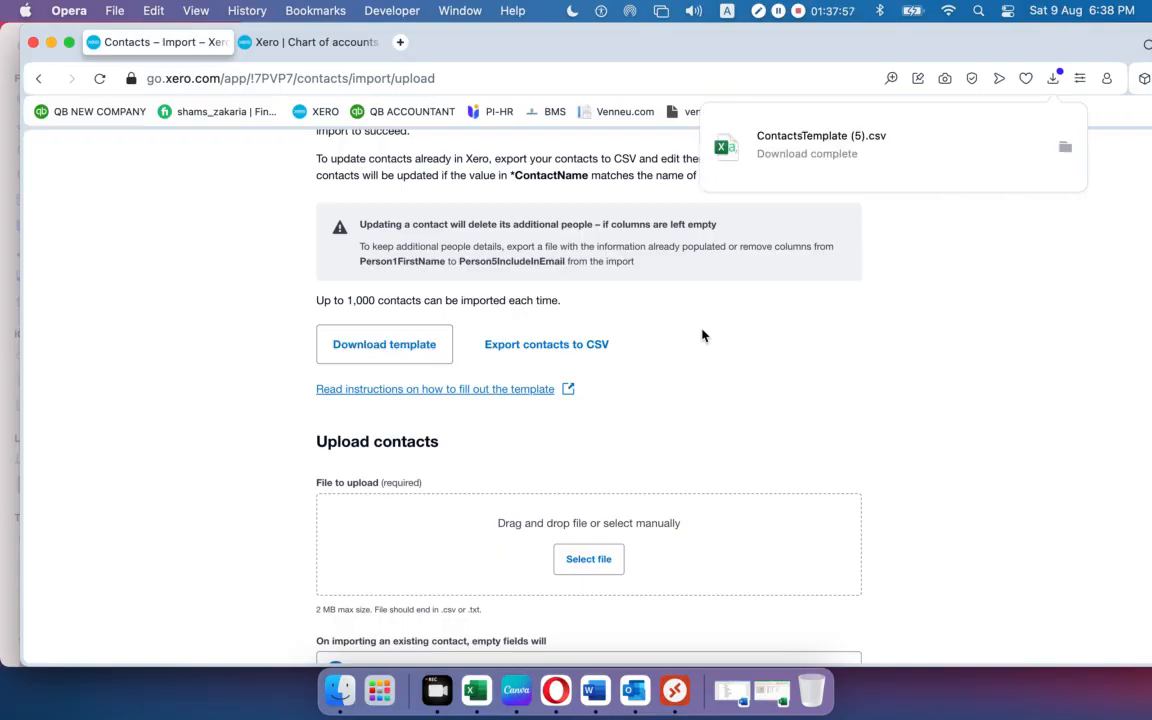
pyautogui.click(838, 146)
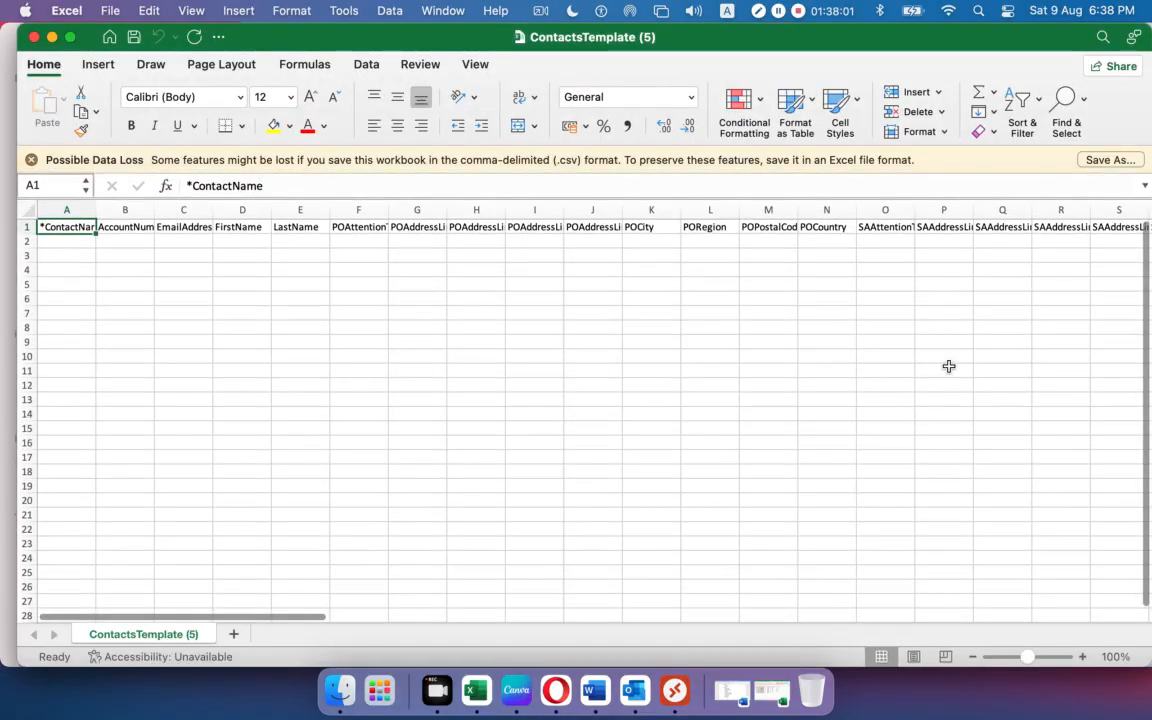
# Open the prepared Contacts.csv from the Xero-02 folder in Excel.
pyautogui.moveTo(270, 618); pyautogui.dragTo(1005, 516)
pyautogui.moveTo(1000, 590); pyautogui.dragTo(204, 548)
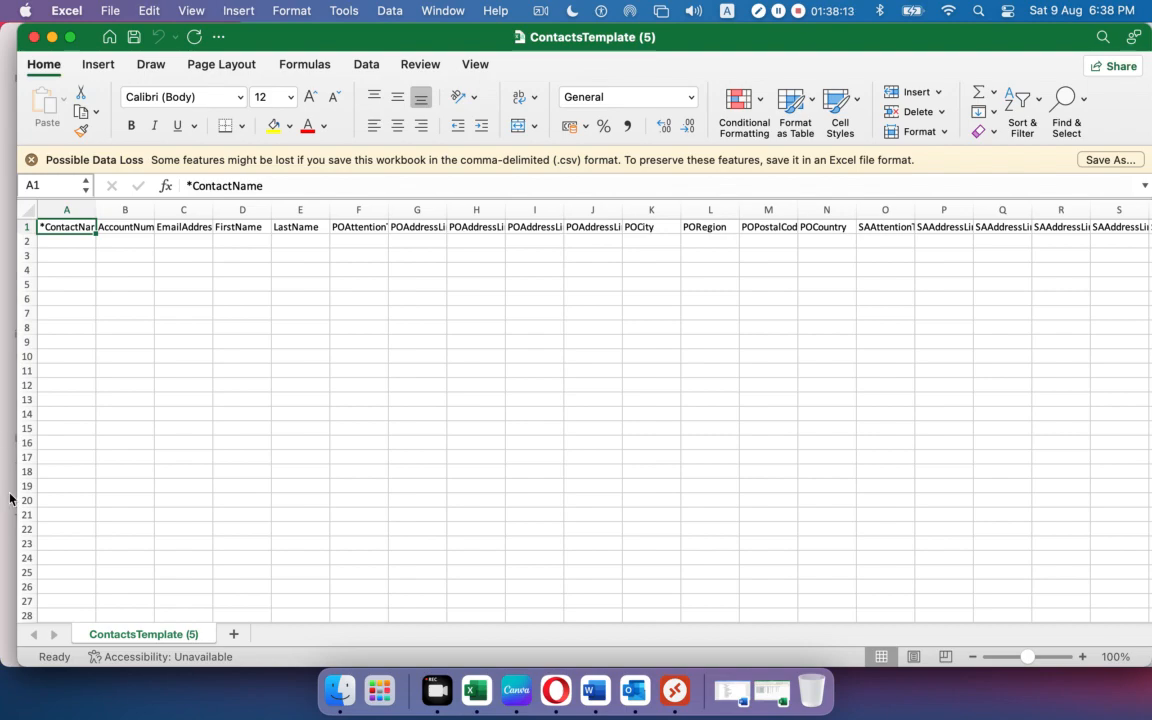
pyautogui.click(52, 37)
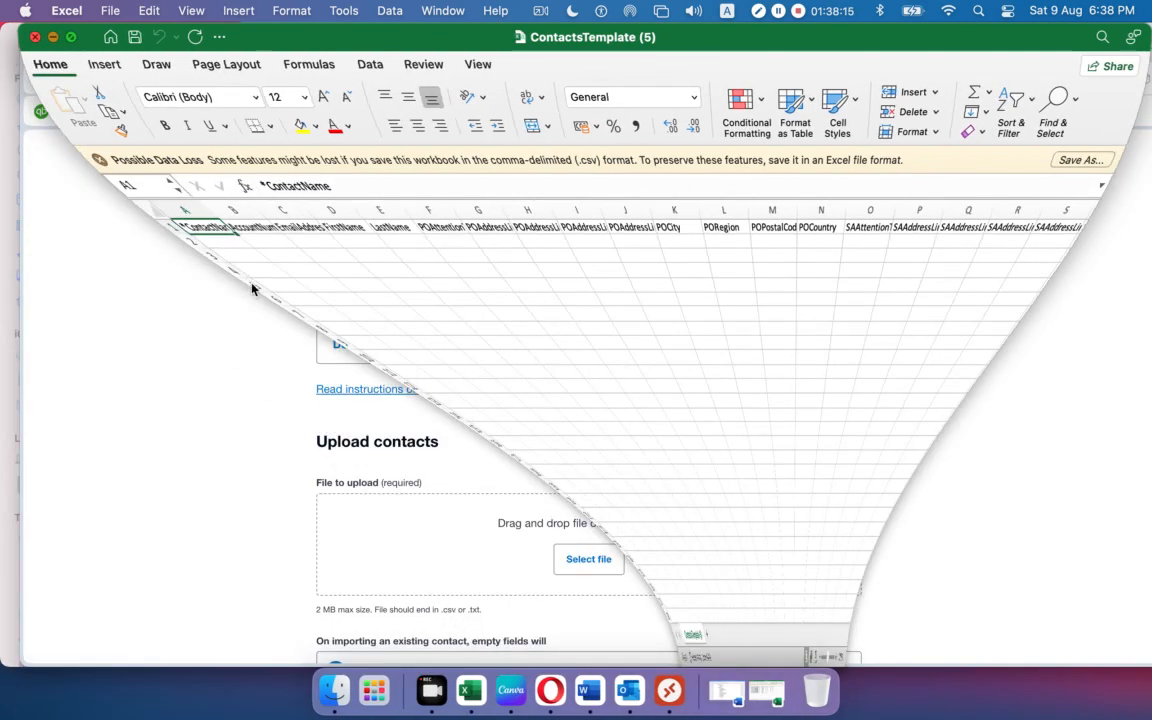
pyautogui.click(51, 43)
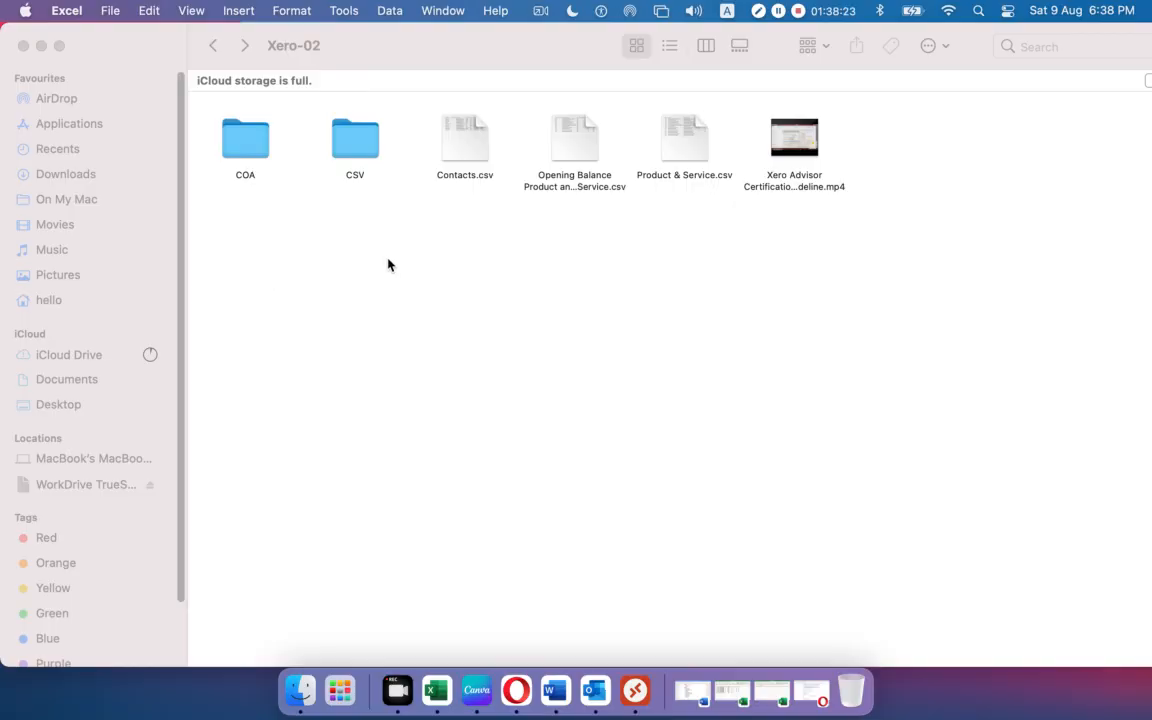
pyautogui.doubleClick(456, 150)
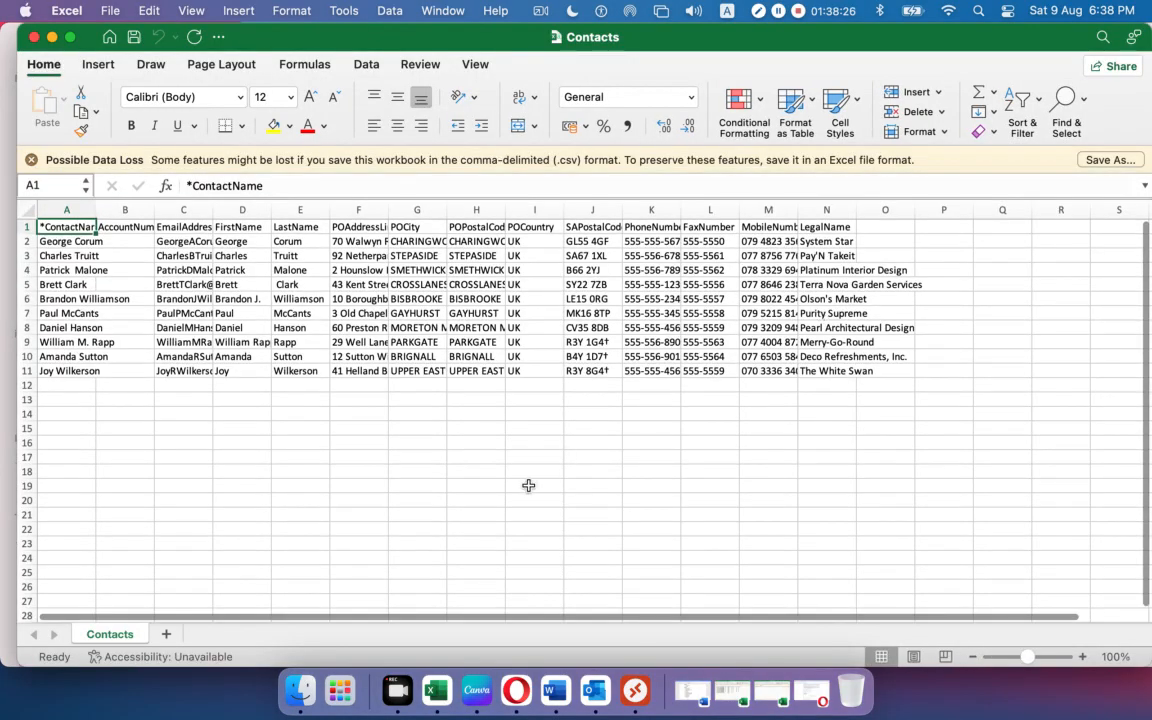
pyautogui.click(528, 485)
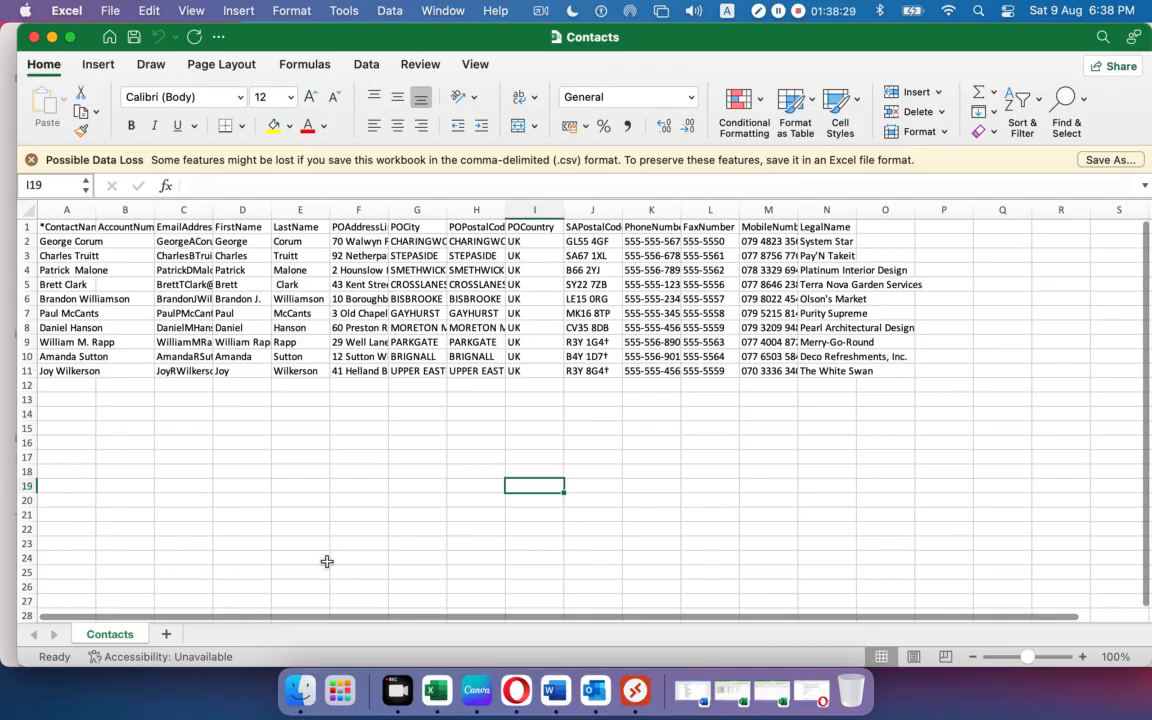
# Copy the ten contact names from Contacts A2:A11 into the template's ContactName column A2:A11.
pyautogui.doubleClick(97, 210)
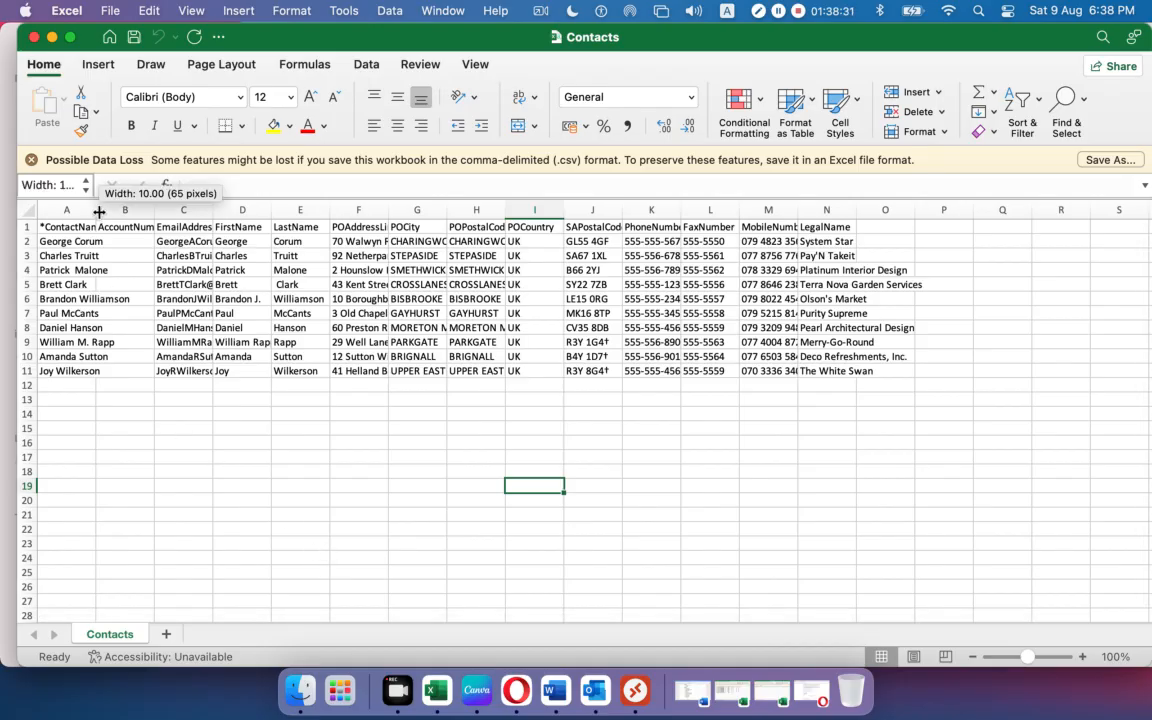
pyautogui.click(52, 227)
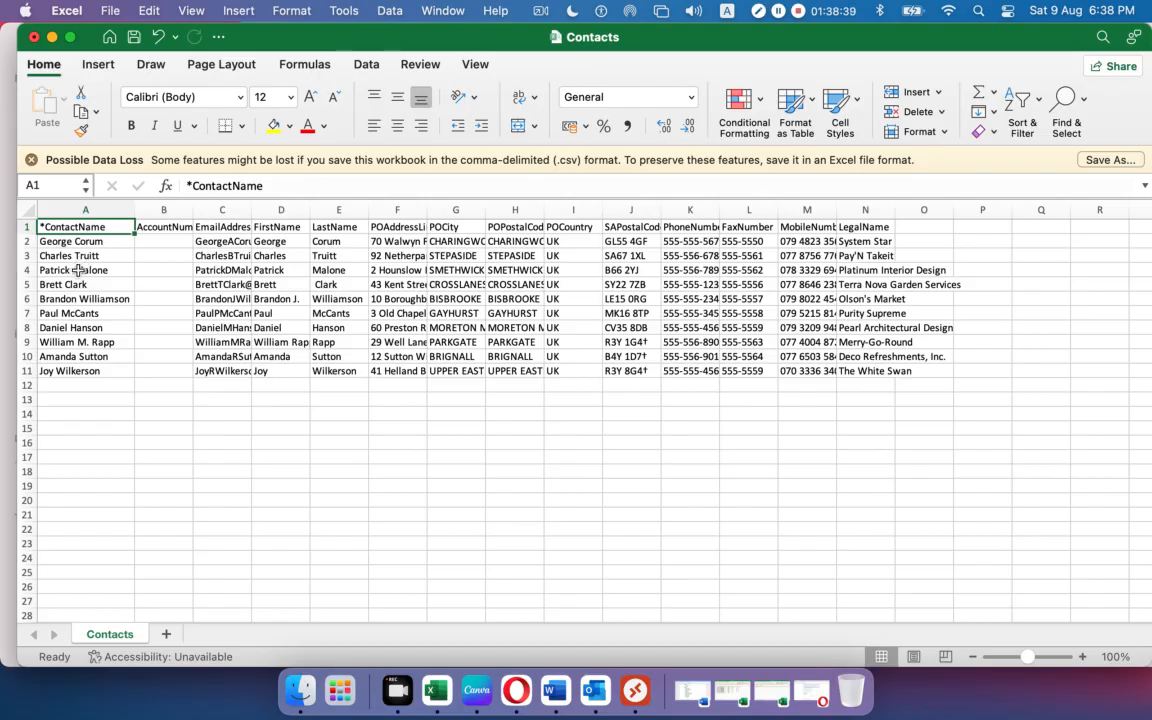
pyautogui.click(93, 242)
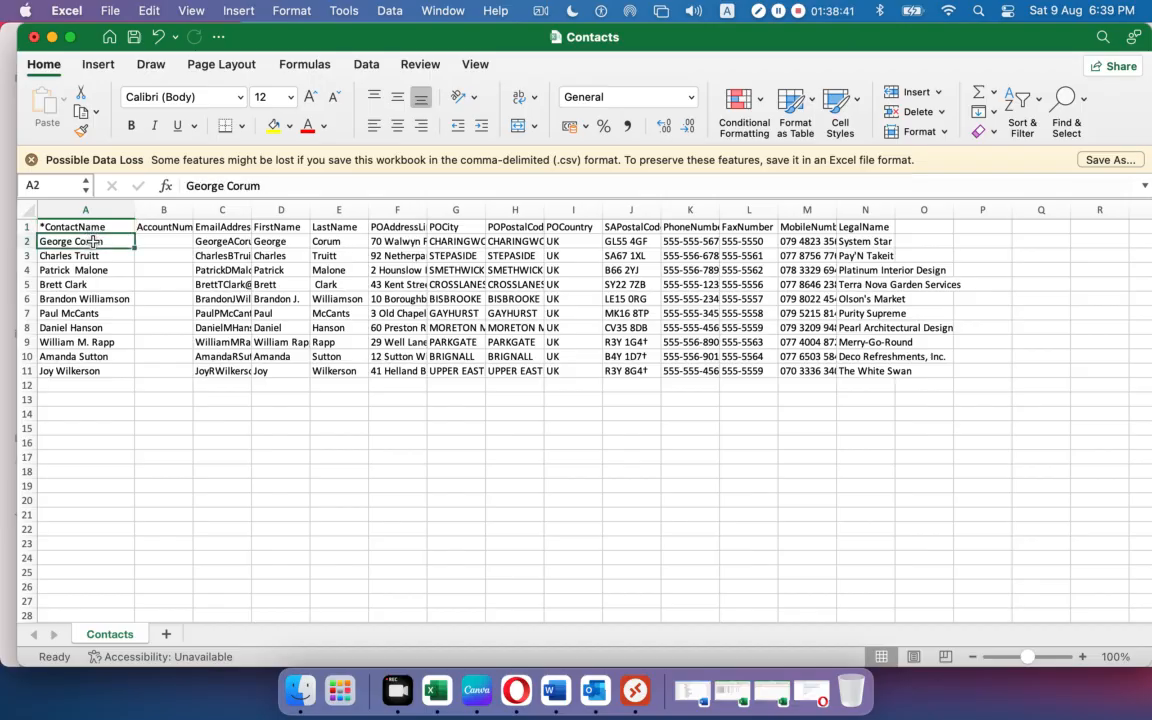
pyautogui.click(98, 355)
pyautogui.moveTo(85, 242); pyautogui.dragTo(86, 372)
pyautogui.press('super+c')
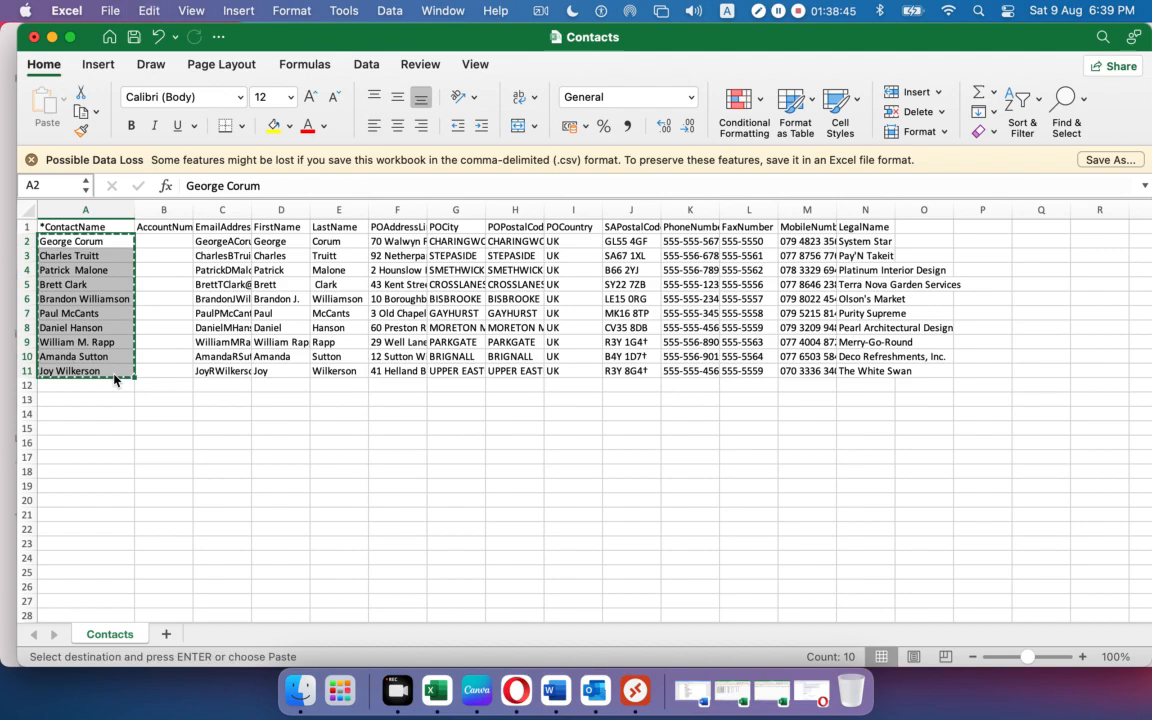
pyautogui.click(540, 683)
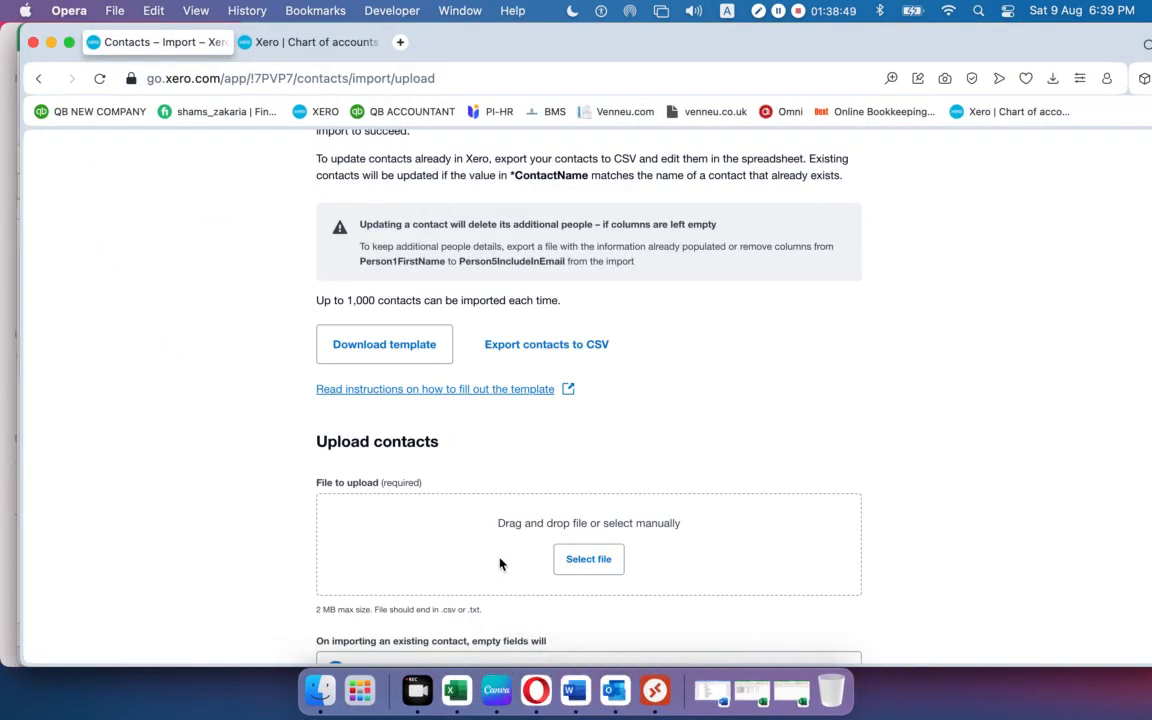
pyautogui.click(51, 42)
pyautogui.click(51, 38)
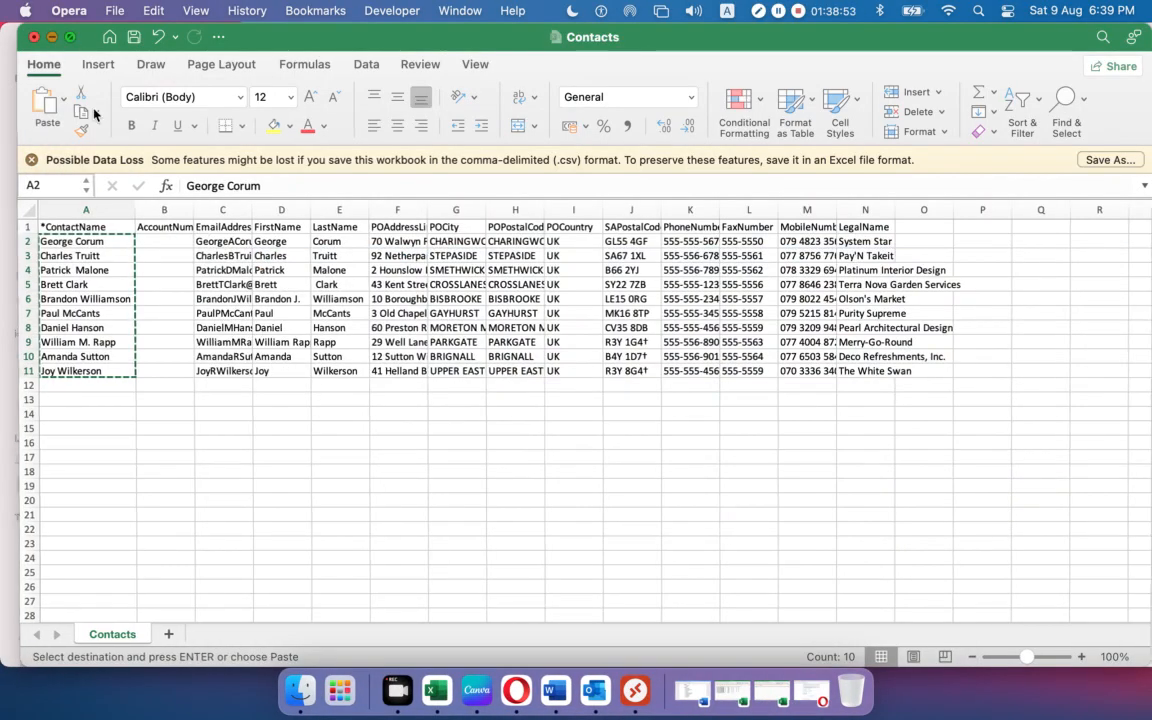
pyautogui.click(768, 687)
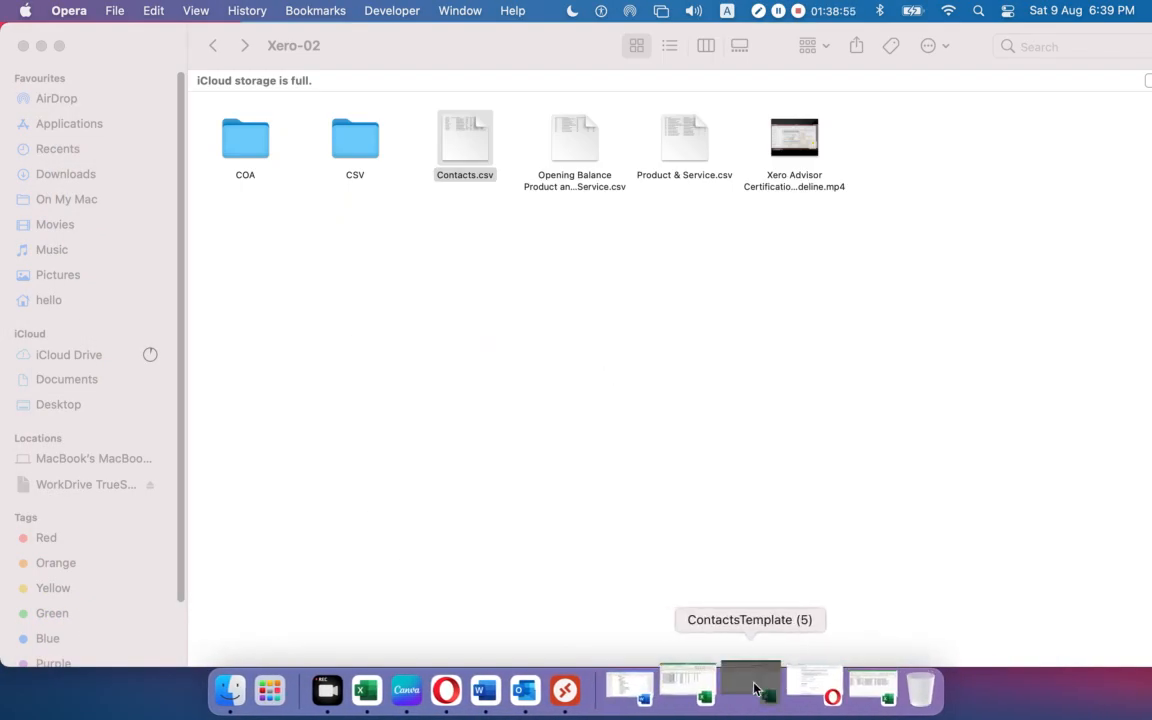
pyautogui.click(77, 242)
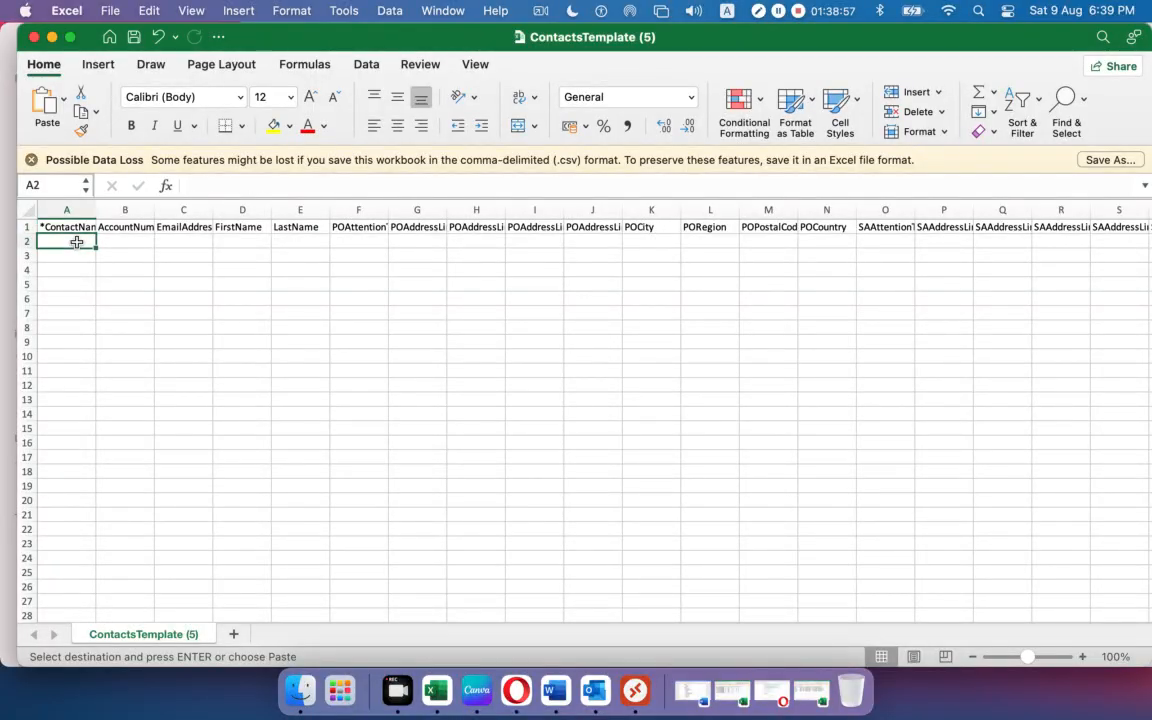
pyautogui.press('super+v')
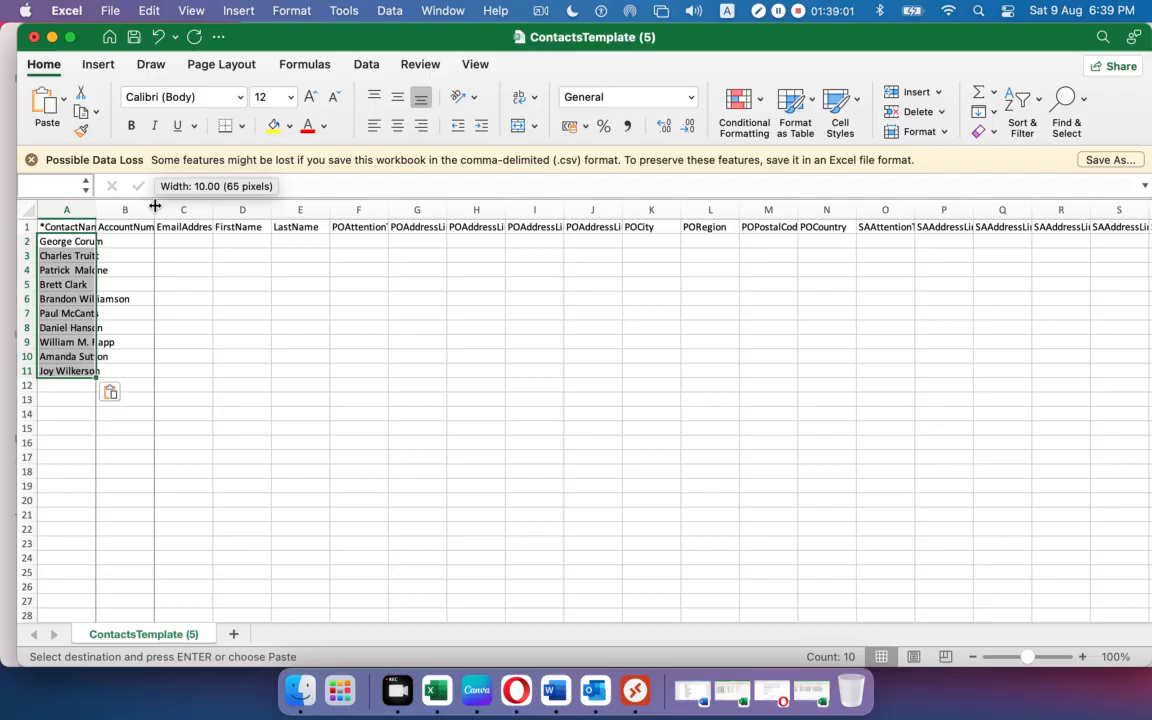
# Copy the ten email addresses into the template's EmailAddress column C2:C11 and autofit it.
pyautogui.doubleClick(152, 198)
pyautogui.click(826, 697)
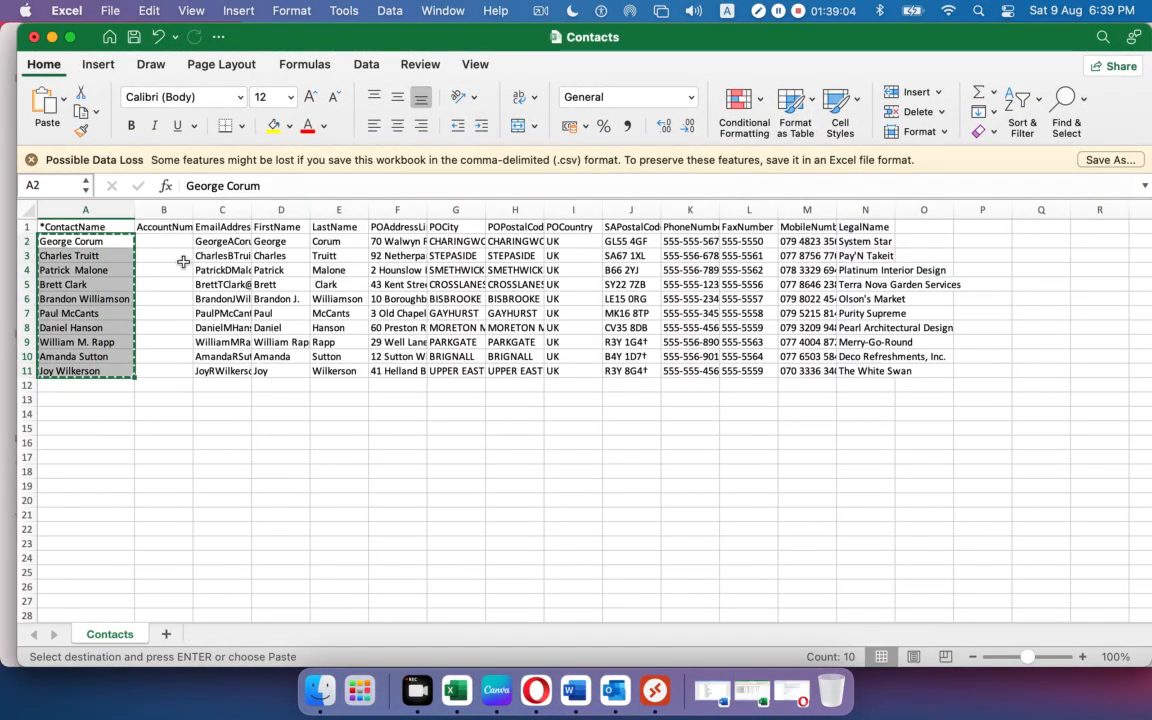
pyautogui.moveTo(193, 210); pyautogui.dragTo(257, 377)
pyautogui.doubleClick(271, 212)
pyautogui.press('super+c')
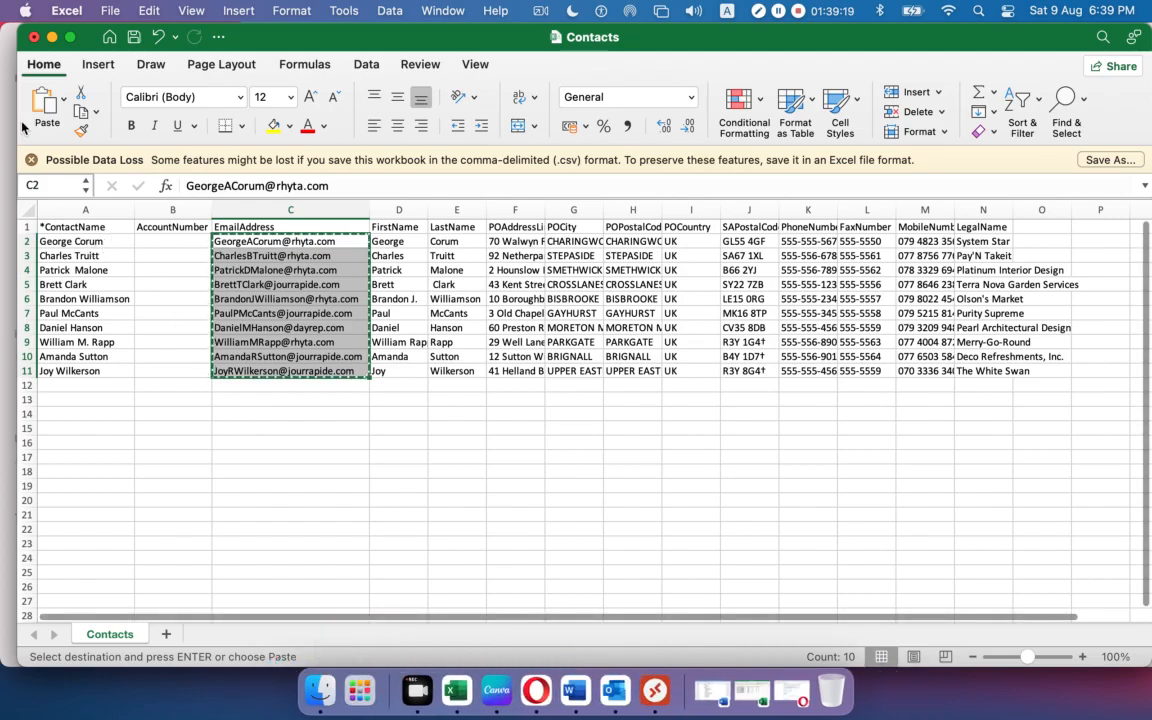
pyautogui.moveTo(259, 40); pyautogui.dragTo(351, 72)
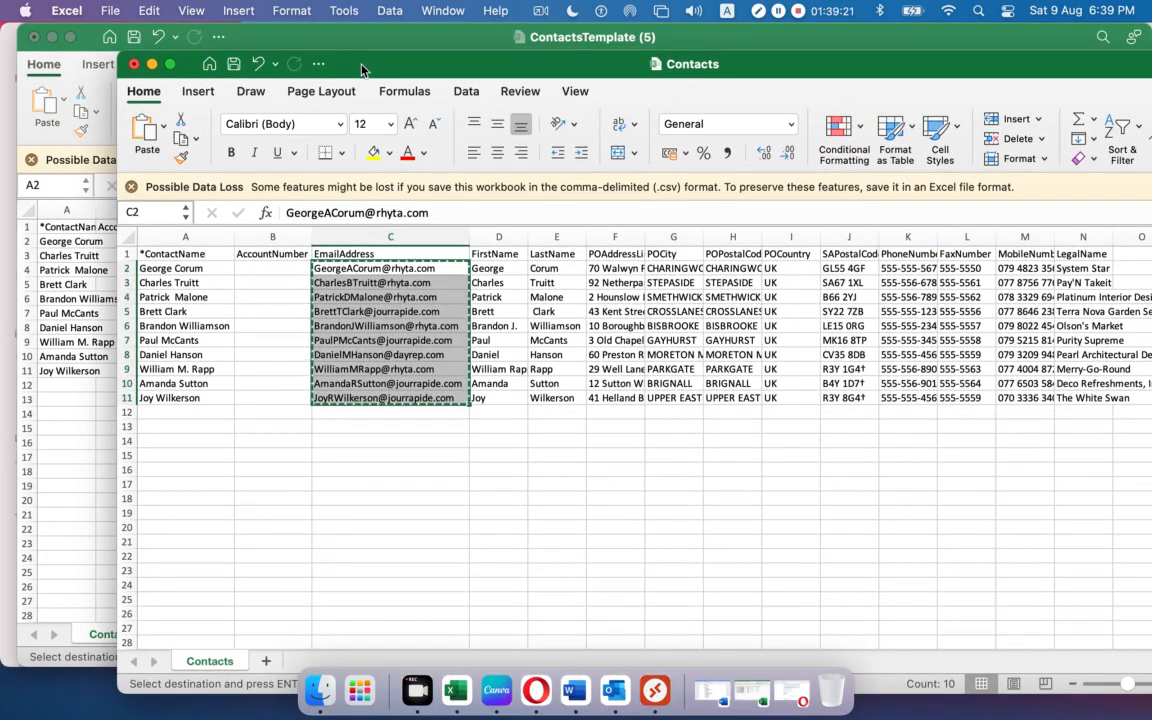
pyautogui.click(268, 36)
pyautogui.click(199, 242)
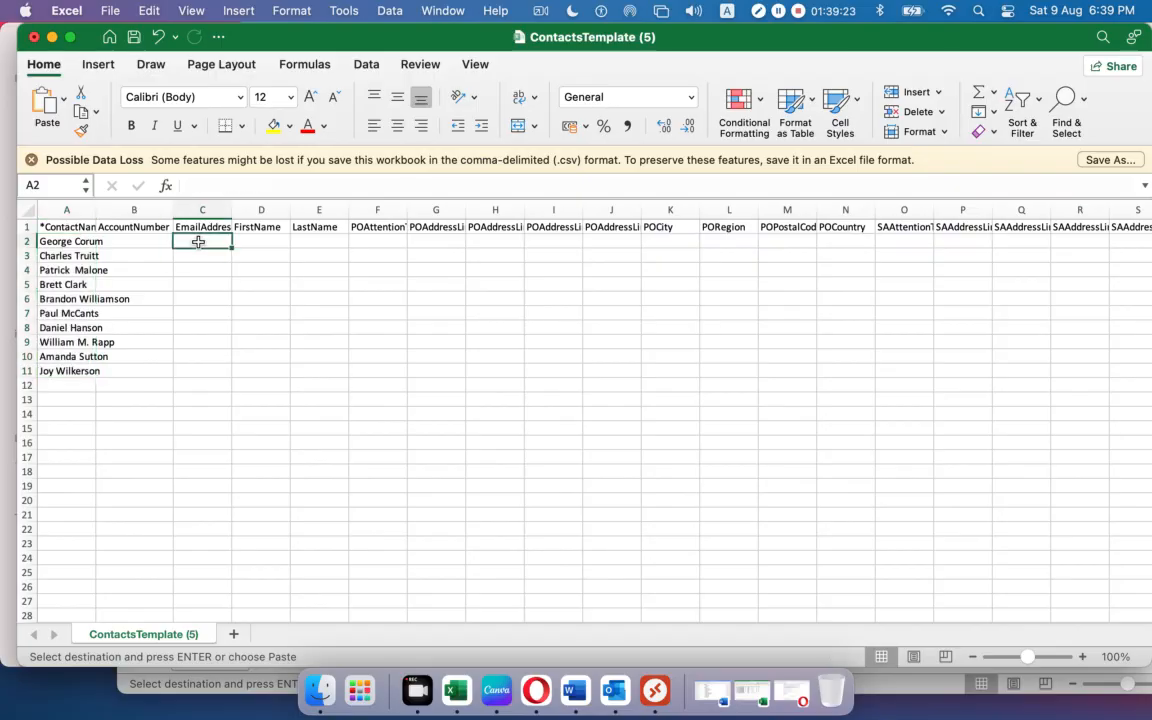
pyautogui.press('super+v')
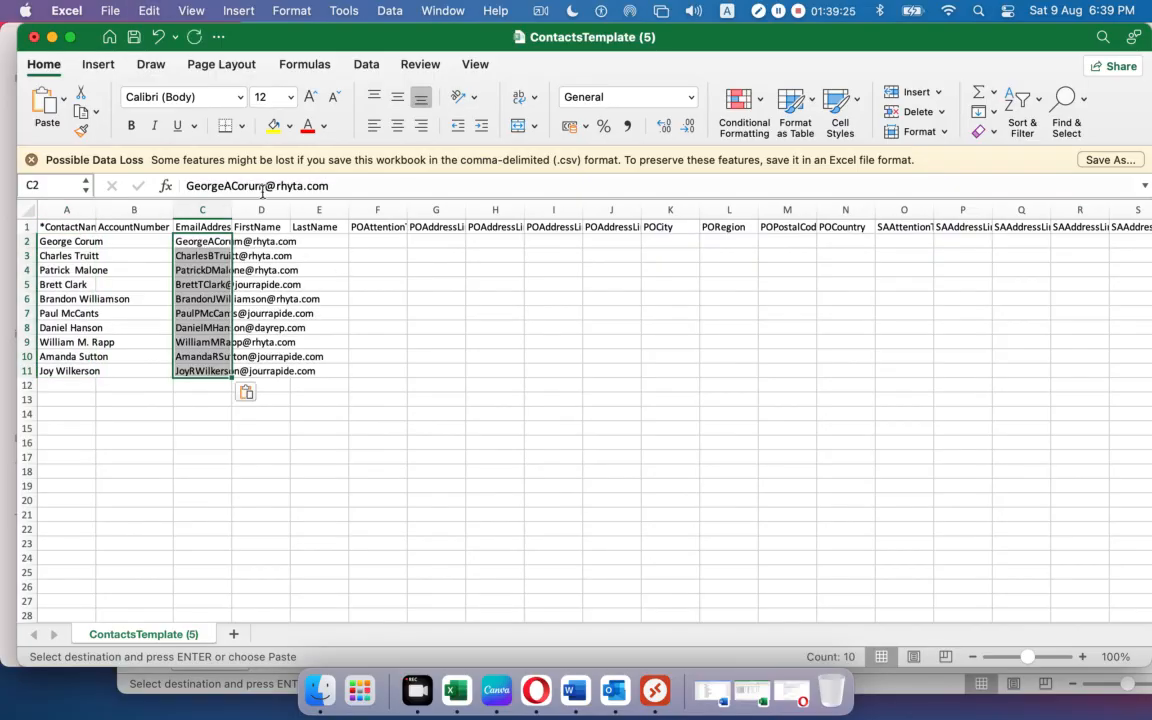
pyautogui.moveTo(232, 208); pyautogui.dragTo(232, 208)
pyautogui.doubleClick(232, 208)
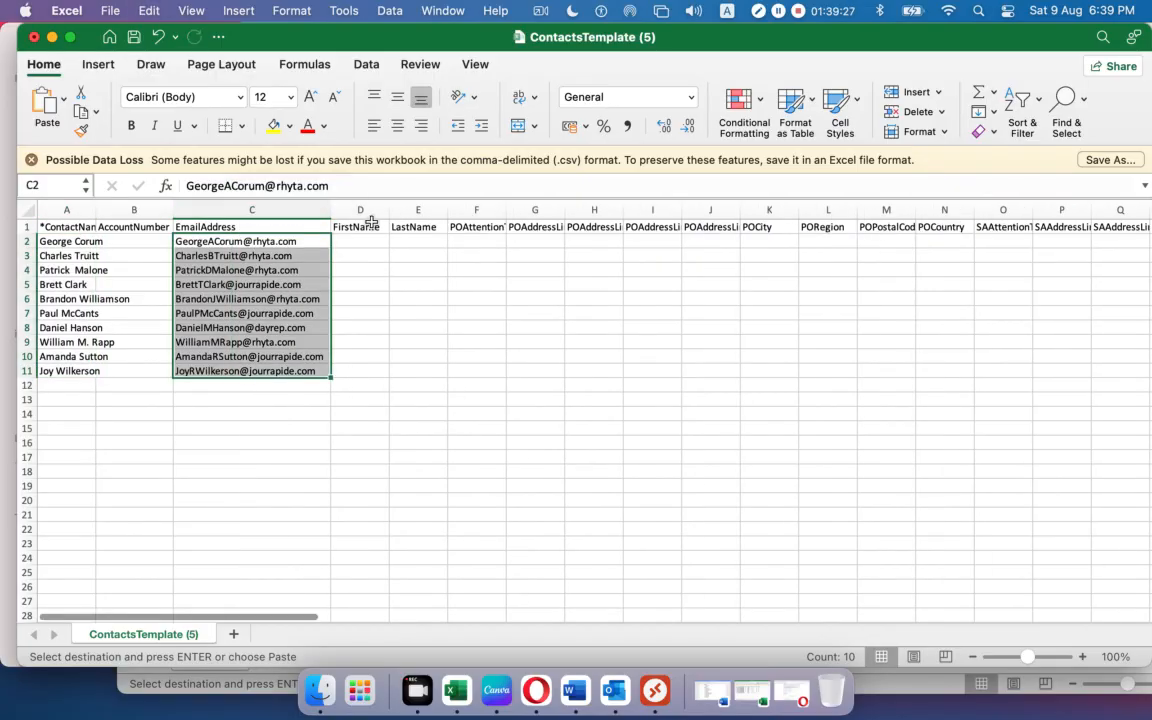
pyautogui.moveTo(388, 218); pyautogui.dragTo(435, 218)
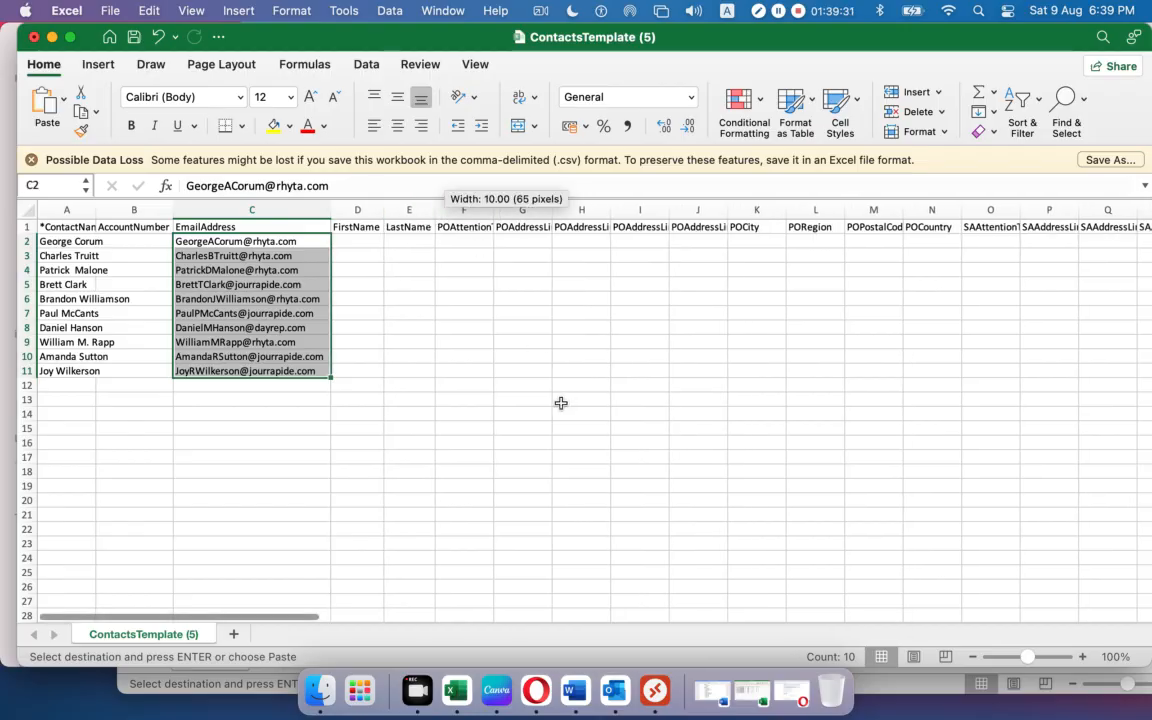
# Close the Product & Service workbook without saving changes.
pyautogui.click(753, 688)
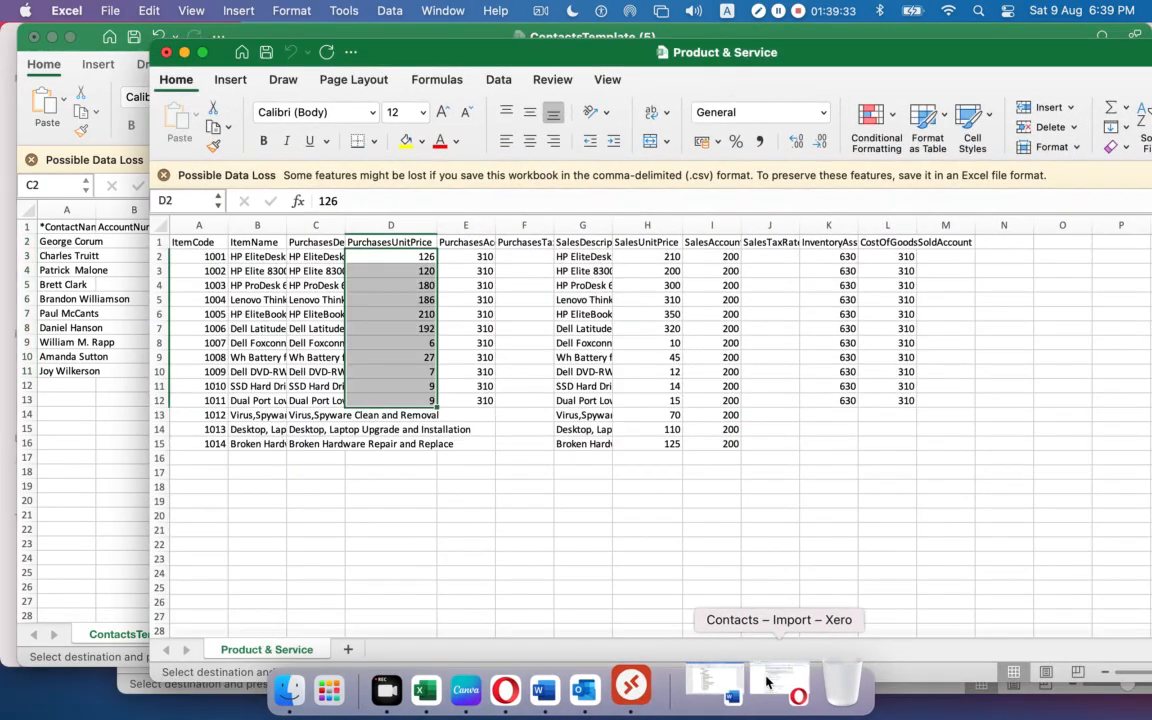
pyautogui.click(166, 53)
pyautogui.click(681, 436)
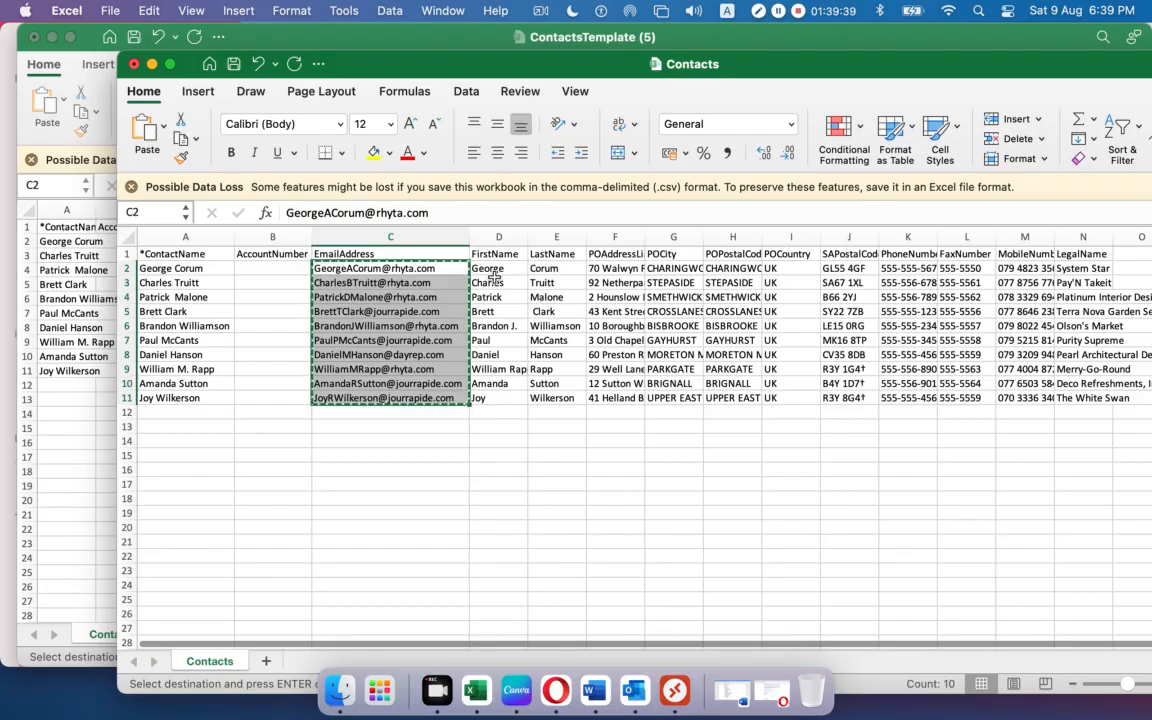
# Copy the first and last names from Contacts D2:E11 into the template's FirstName and LastName columns.
pyautogui.moveTo(492, 268); pyautogui.dragTo(575, 395)
pyautogui.press('super+c')
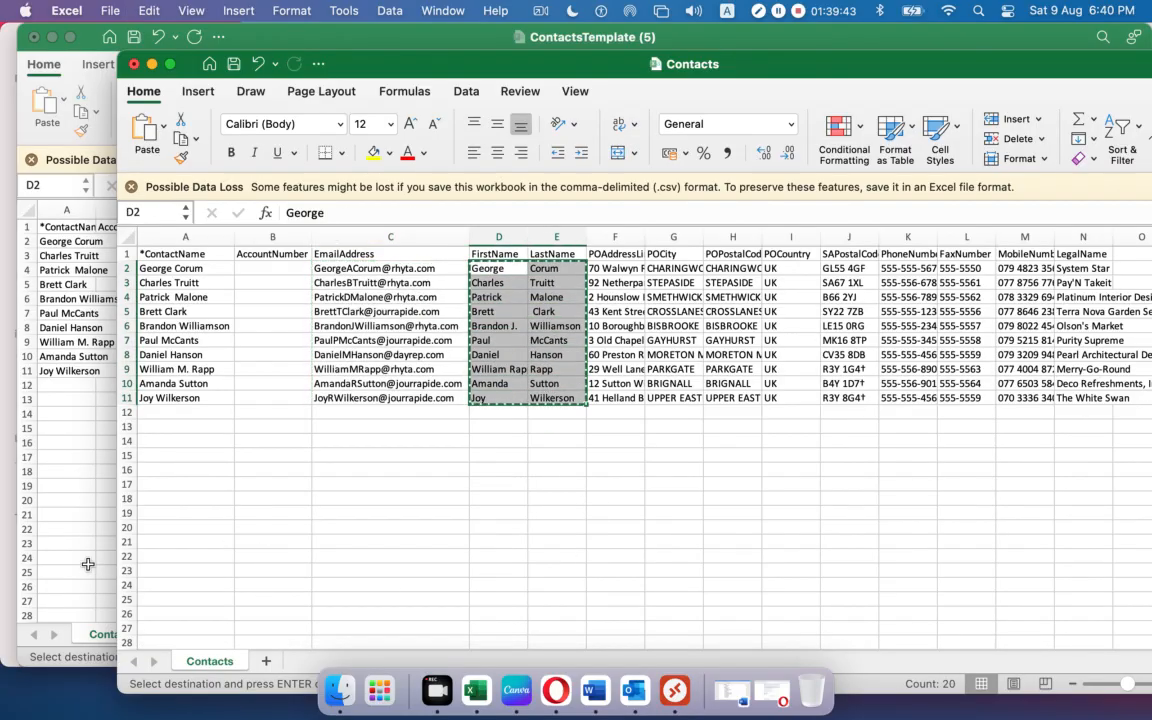
pyautogui.click(76, 506)
pyautogui.click(363, 240)
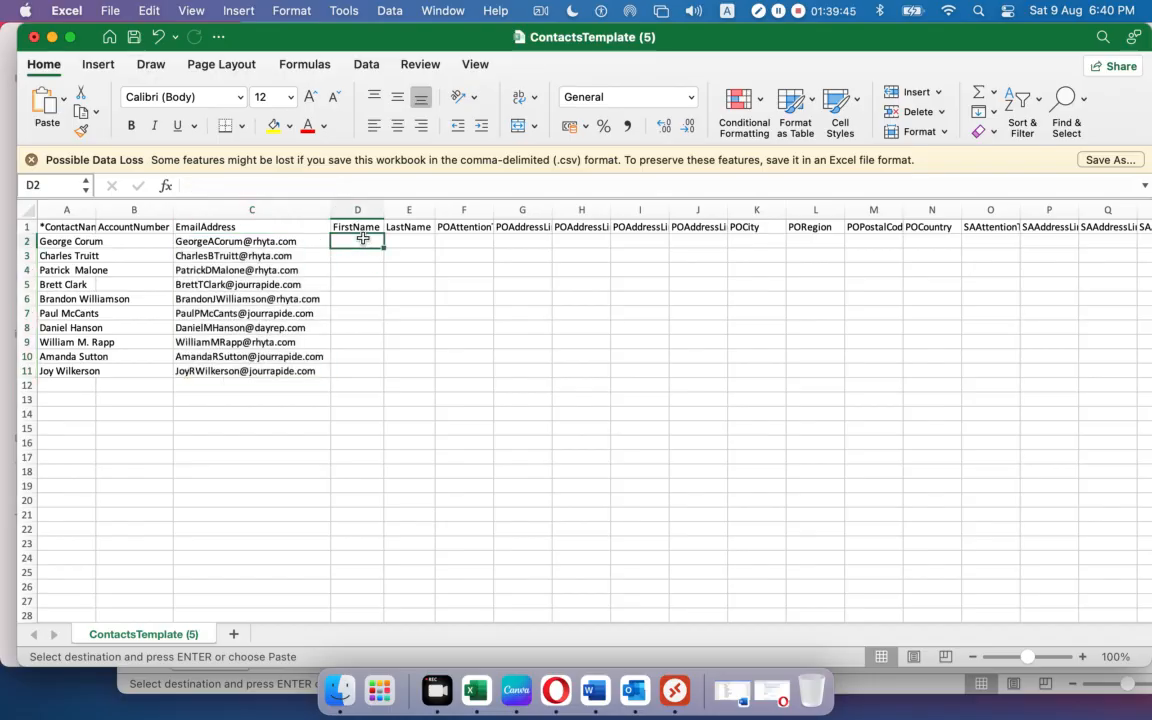
pyautogui.press('super+v')
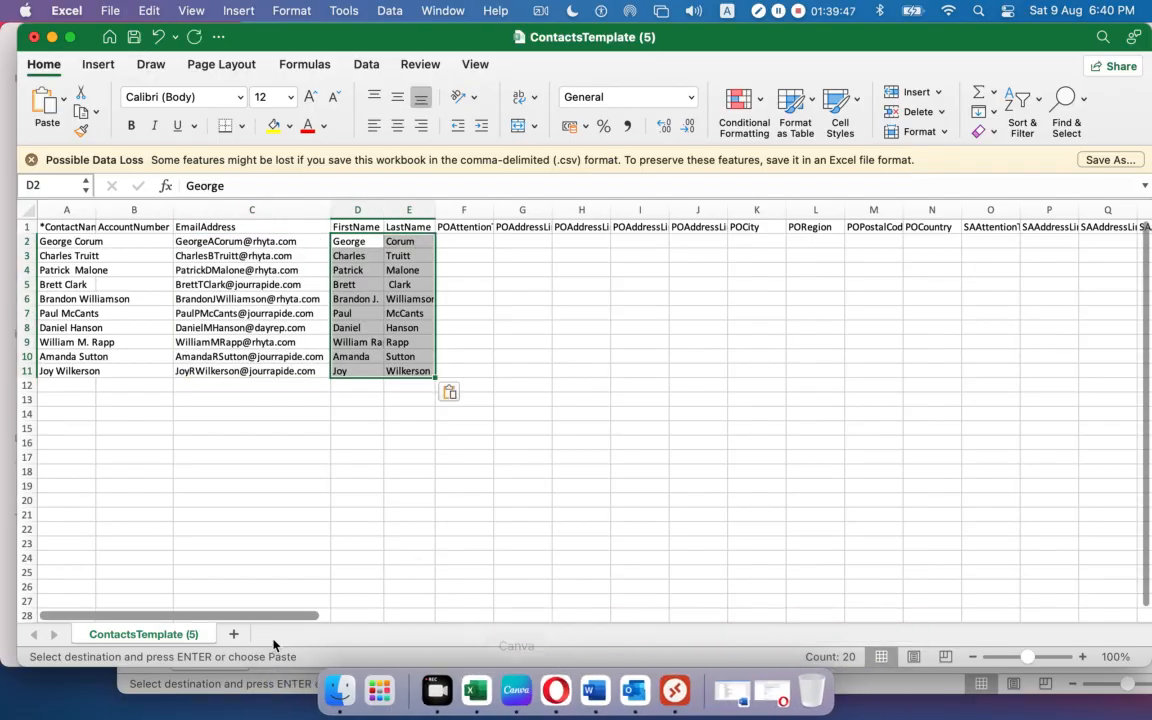
# Copy the ten POAddressLine1 street addresses from Contacts F2:F11.
pyautogui.click(231, 684)
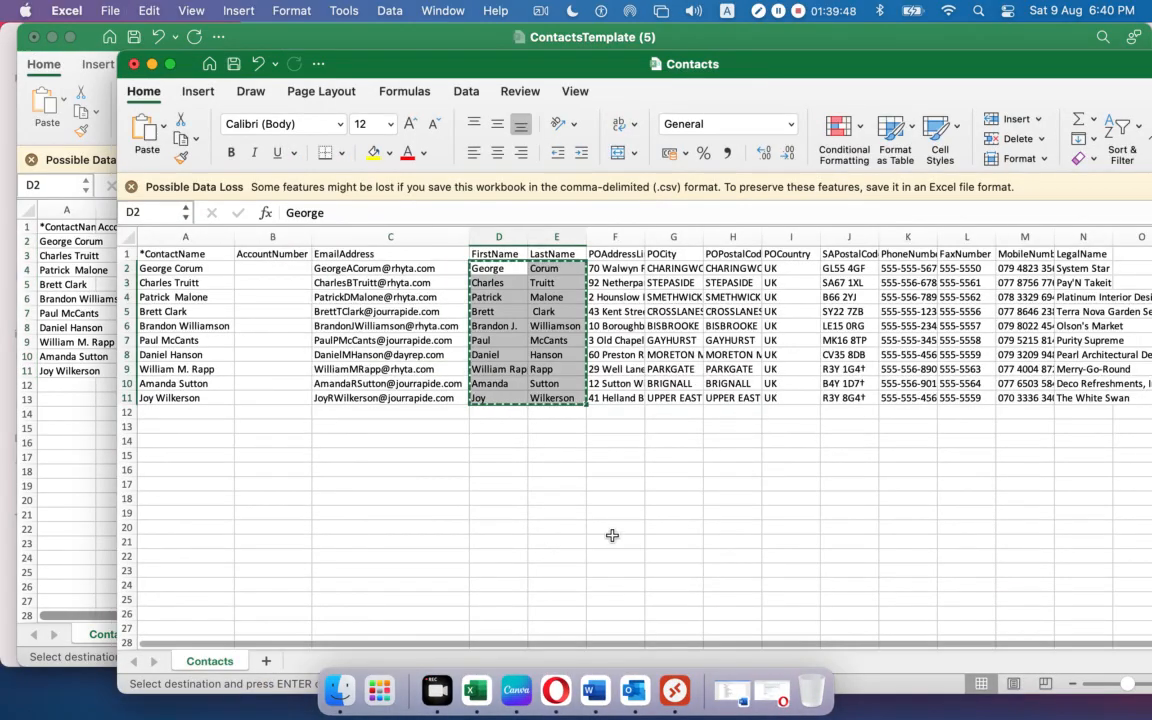
pyautogui.doubleClick(644, 237)
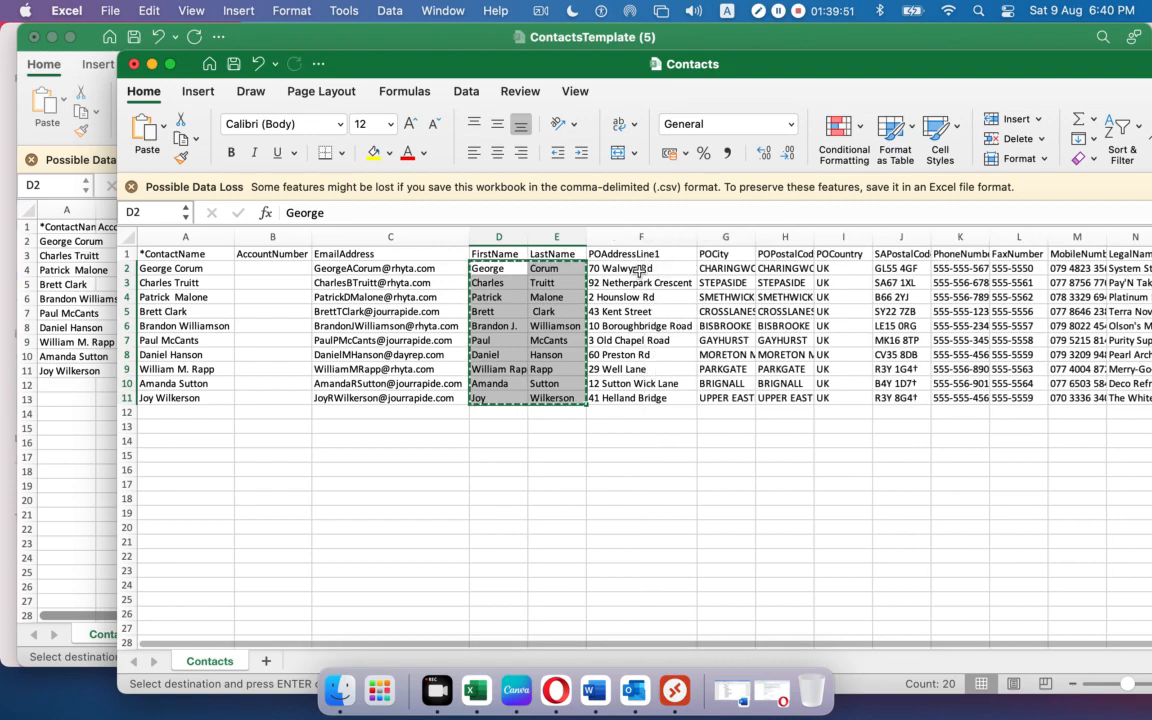
pyautogui.moveTo(641, 271); pyautogui.dragTo(652, 394)
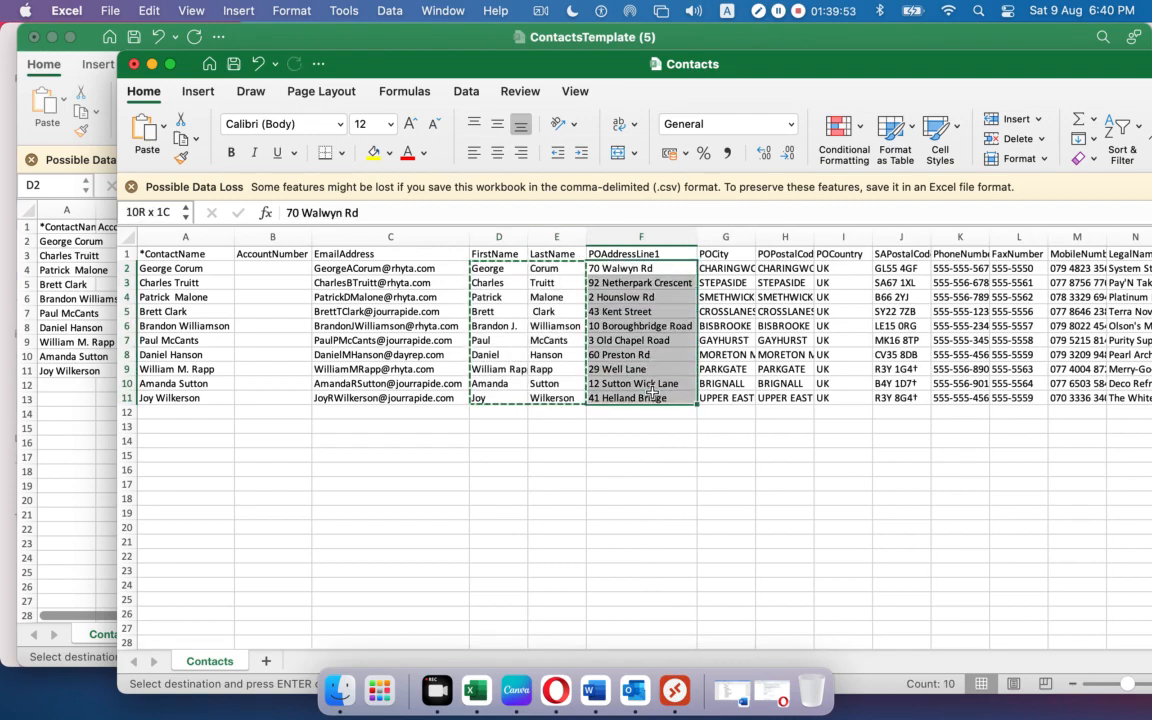
pyautogui.press('super+c')
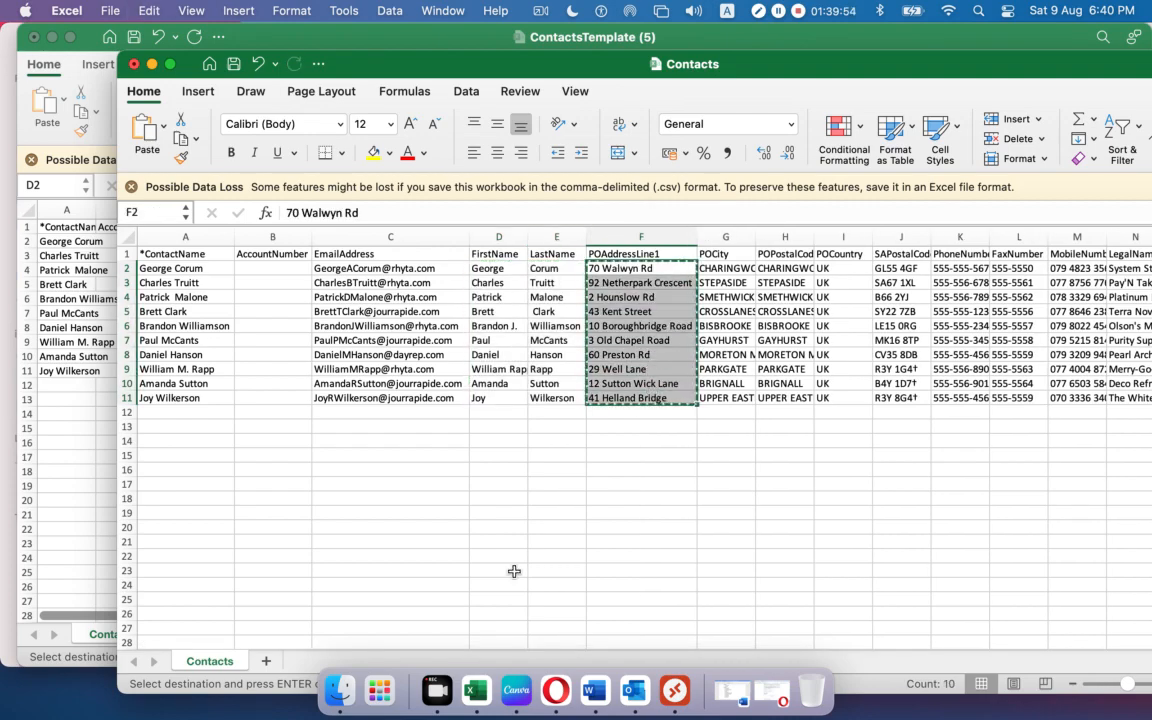
pyautogui.click(64, 582)
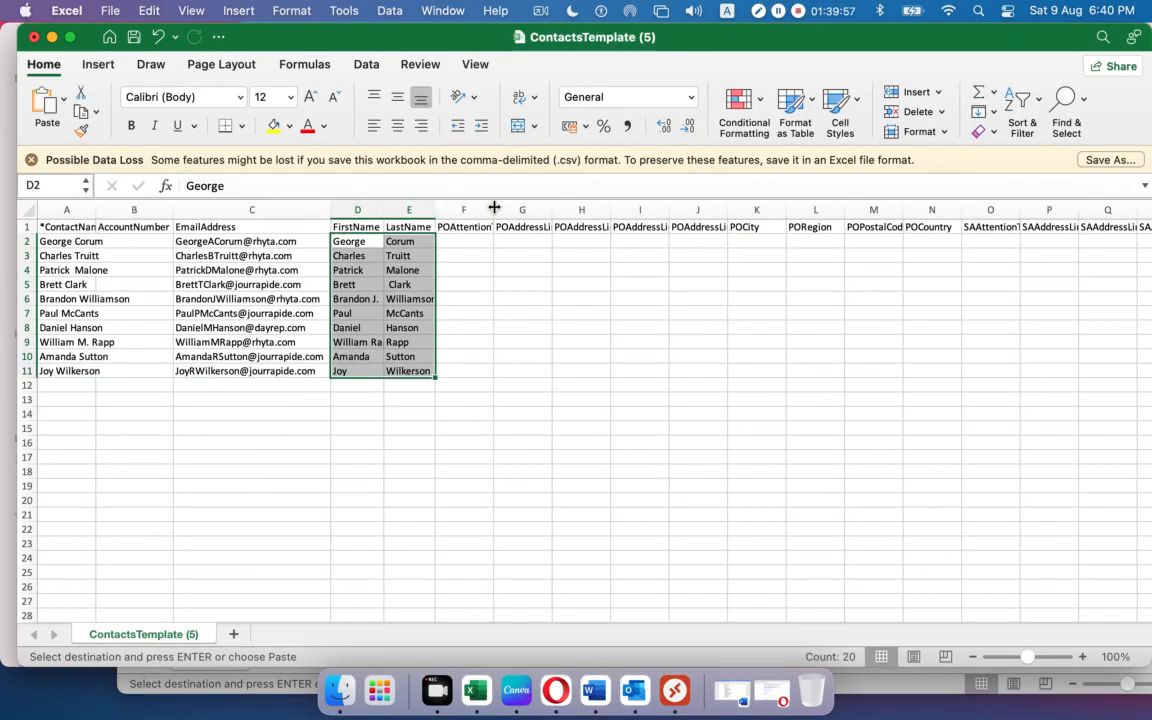
pyautogui.moveTo(493, 208); pyautogui.dragTo(506, 208)
# Paste the street addresses under the template's POAddressLine1 column.
pyautogui.click(481, 237)
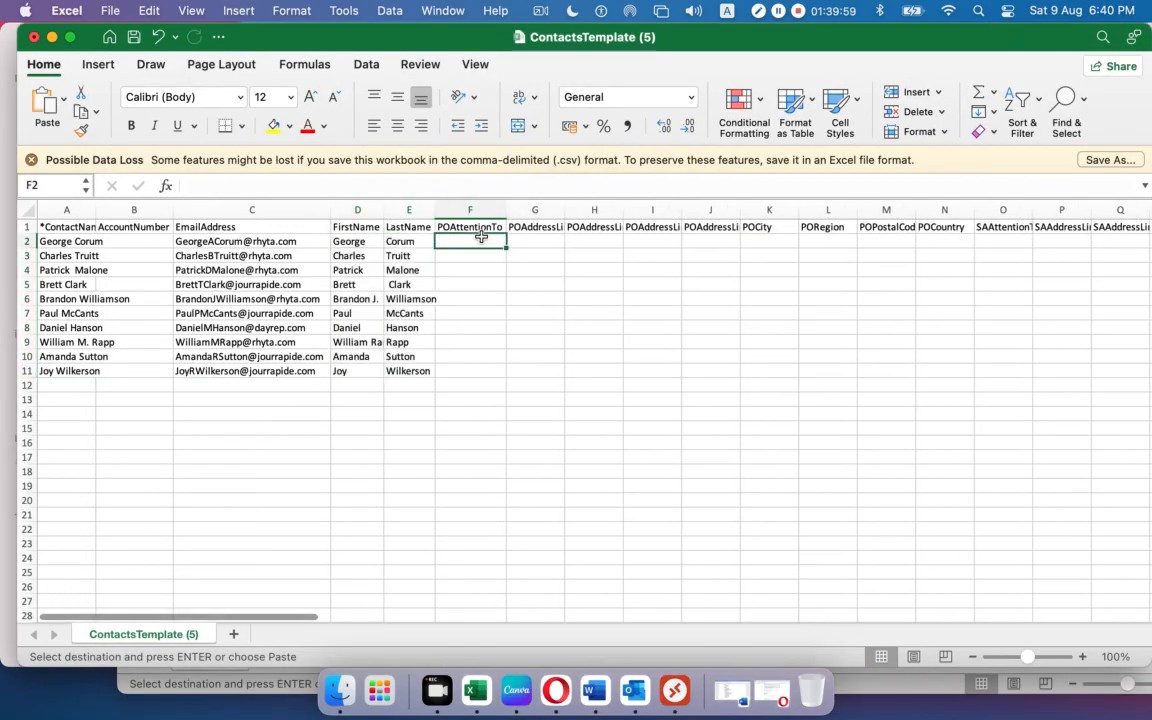
pyautogui.moveTo(561, 210); pyautogui.dragTo(583, 210)
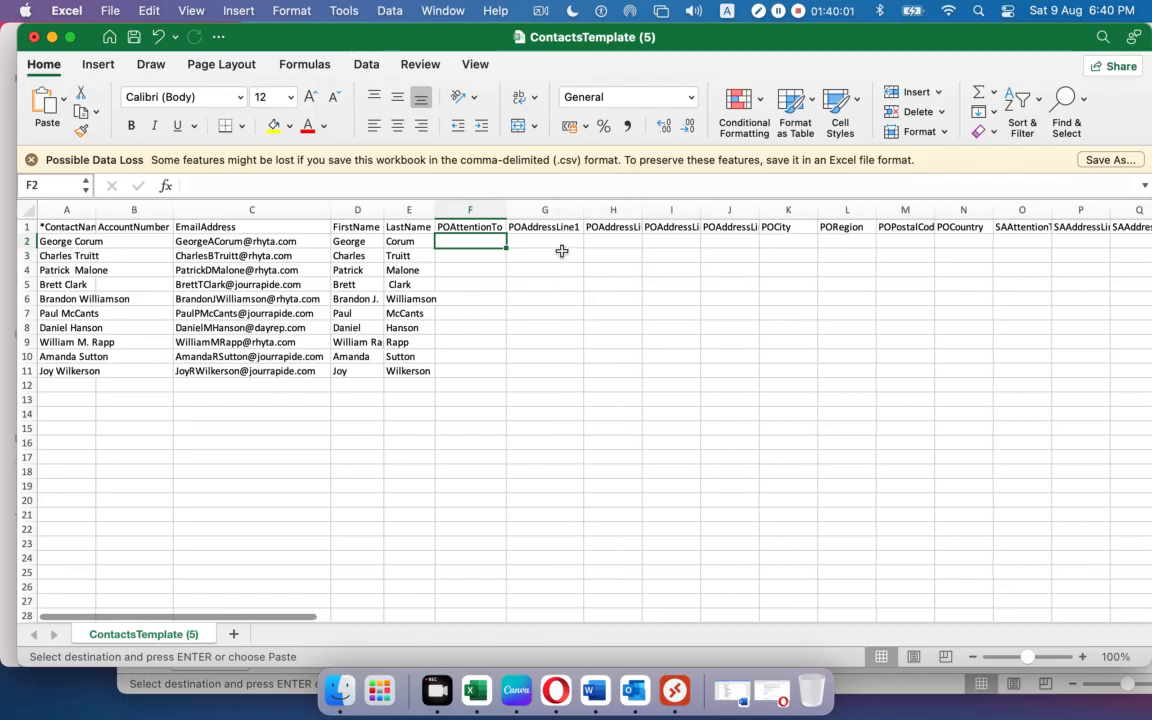
pyautogui.click(557, 240)
pyautogui.press('super+v')
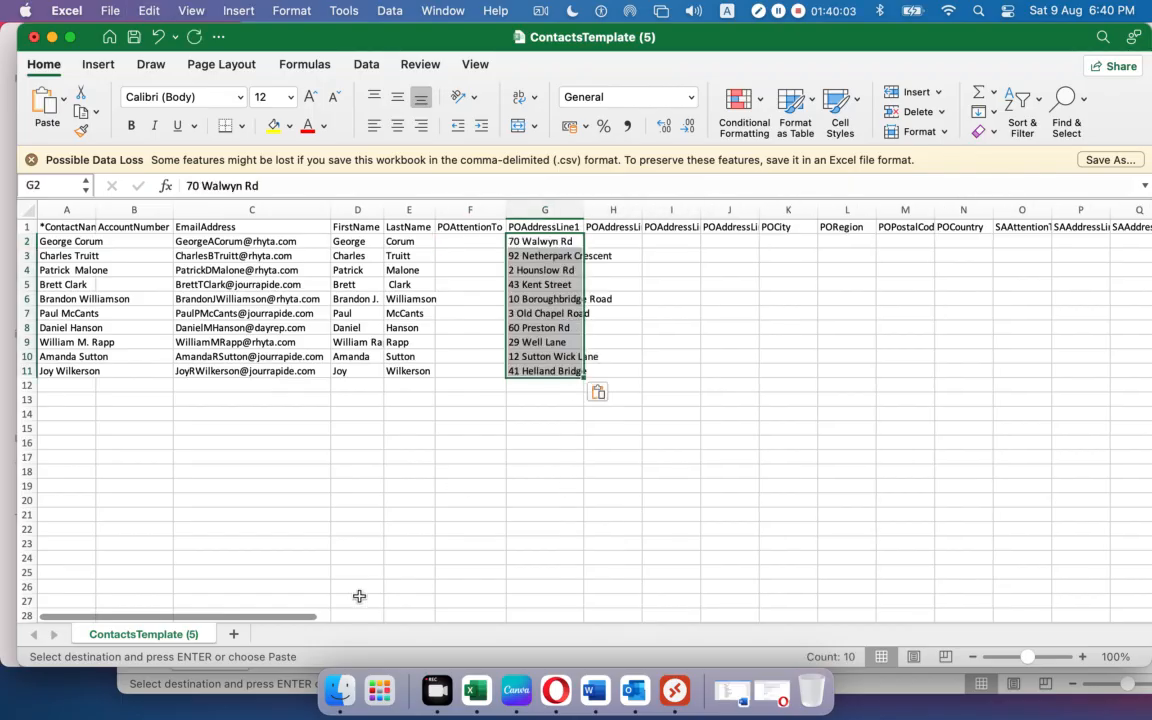
# Copy the ten city names from Contacts into the template's POCity column.
pyautogui.click(143, 689)
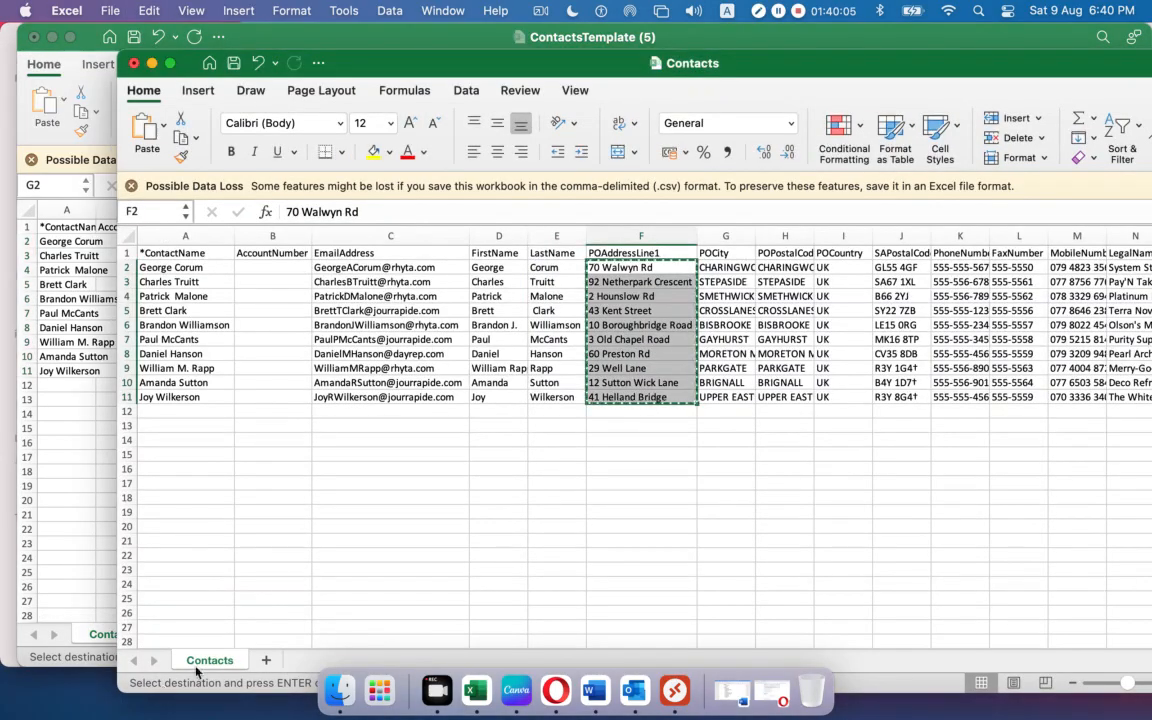
pyautogui.moveTo(755, 236); pyautogui.dragTo(813, 236)
pyautogui.moveTo(745, 267); pyautogui.dragTo(745, 397)
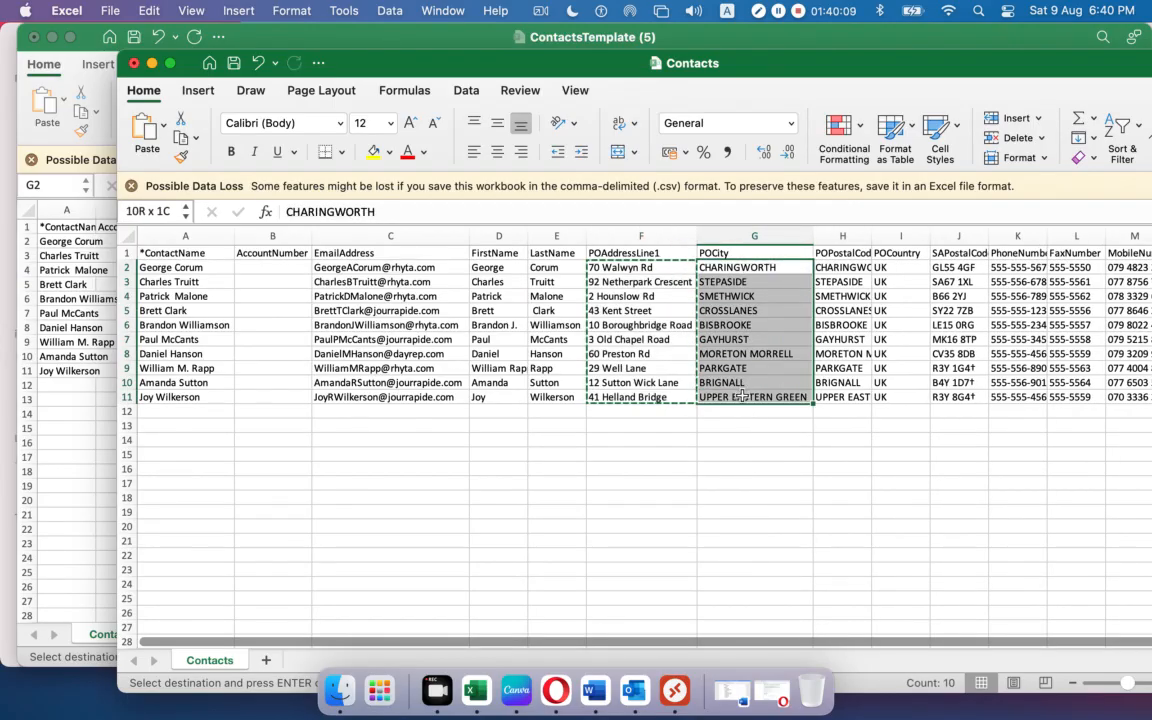
pyautogui.press('super+c')
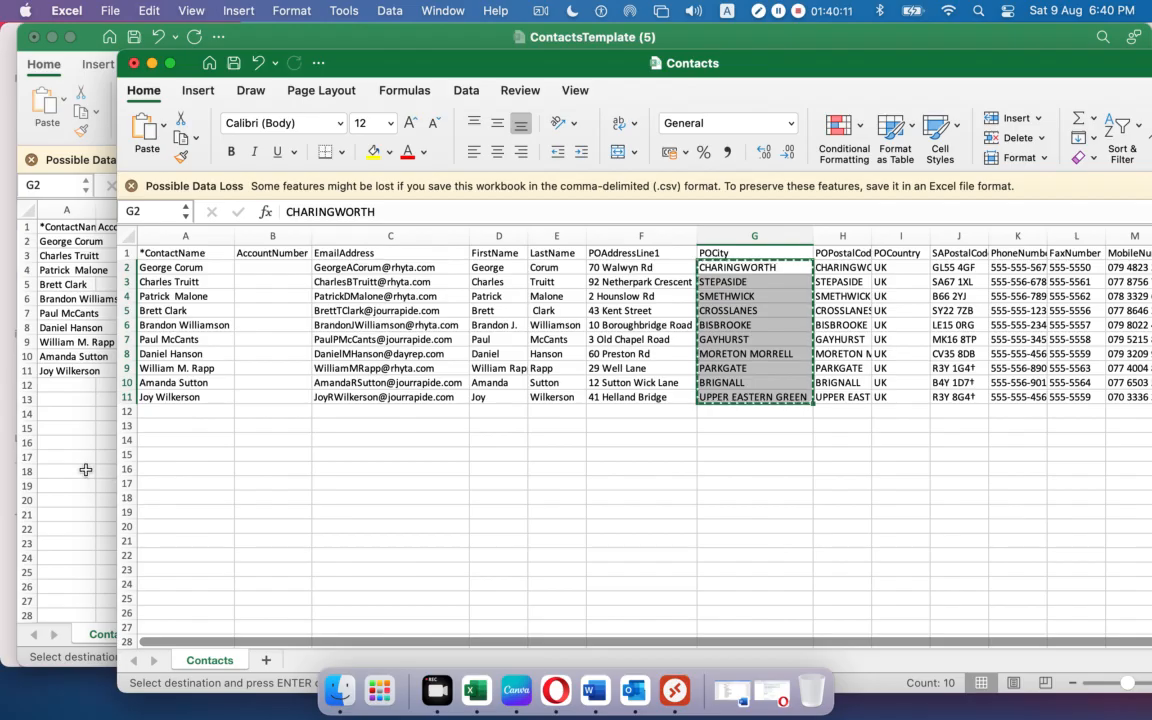
pyautogui.click(75, 420)
pyautogui.moveTo(641, 210); pyautogui.dragTo(815, 210)
pyautogui.click(828, 241)
pyautogui.press('cmd+v')
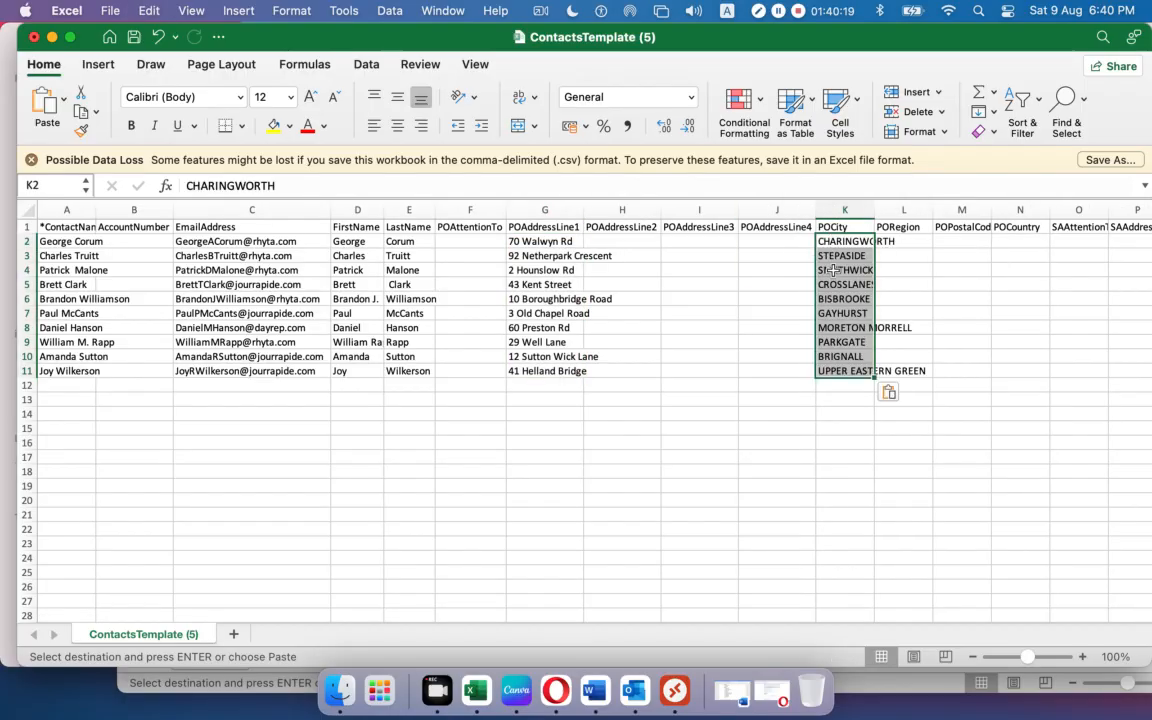
# Select the ten POPostalCode values in the Contacts workbook.
pyautogui.click(186, 693)
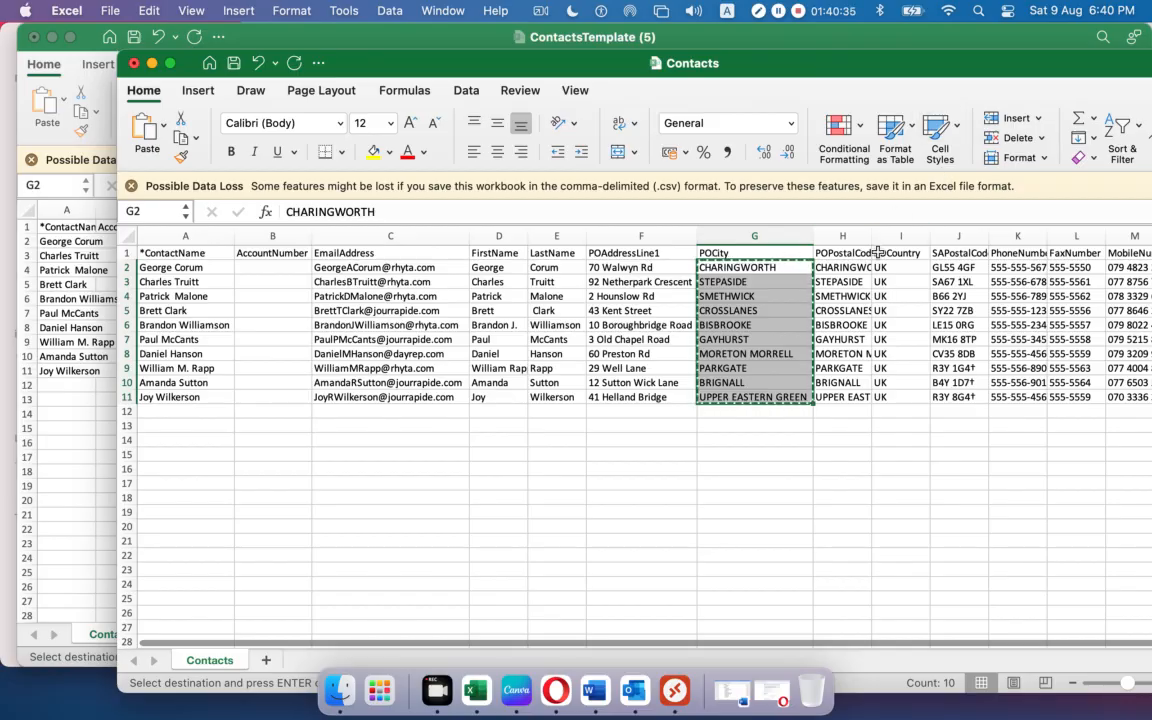
pyautogui.moveTo(876, 241); pyautogui.dragTo(929, 241)
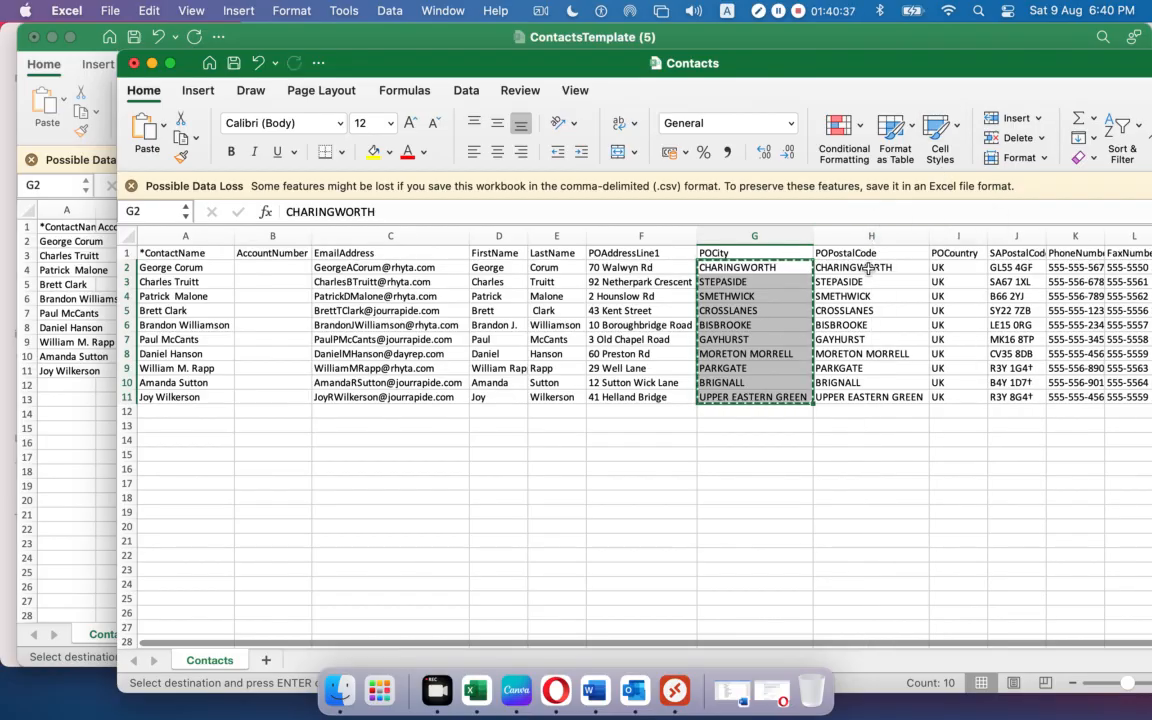
pyautogui.moveTo(869, 268); pyautogui.dragTo(858, 398)
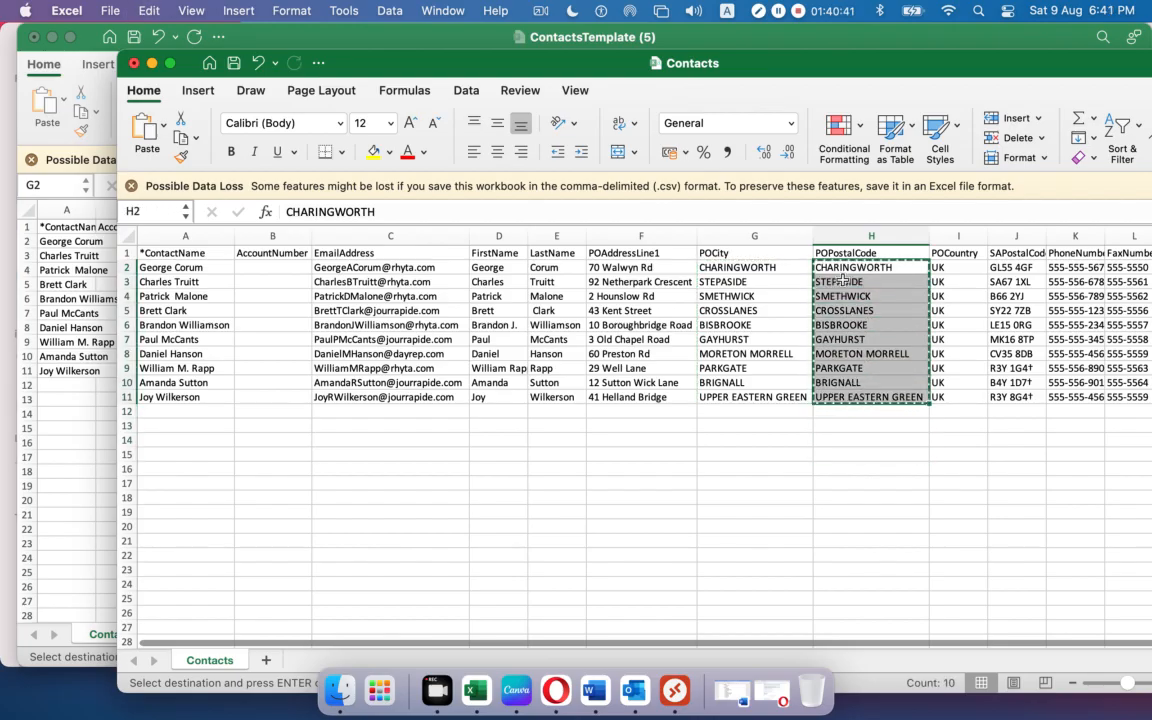
pyautogui.click(18, 471)
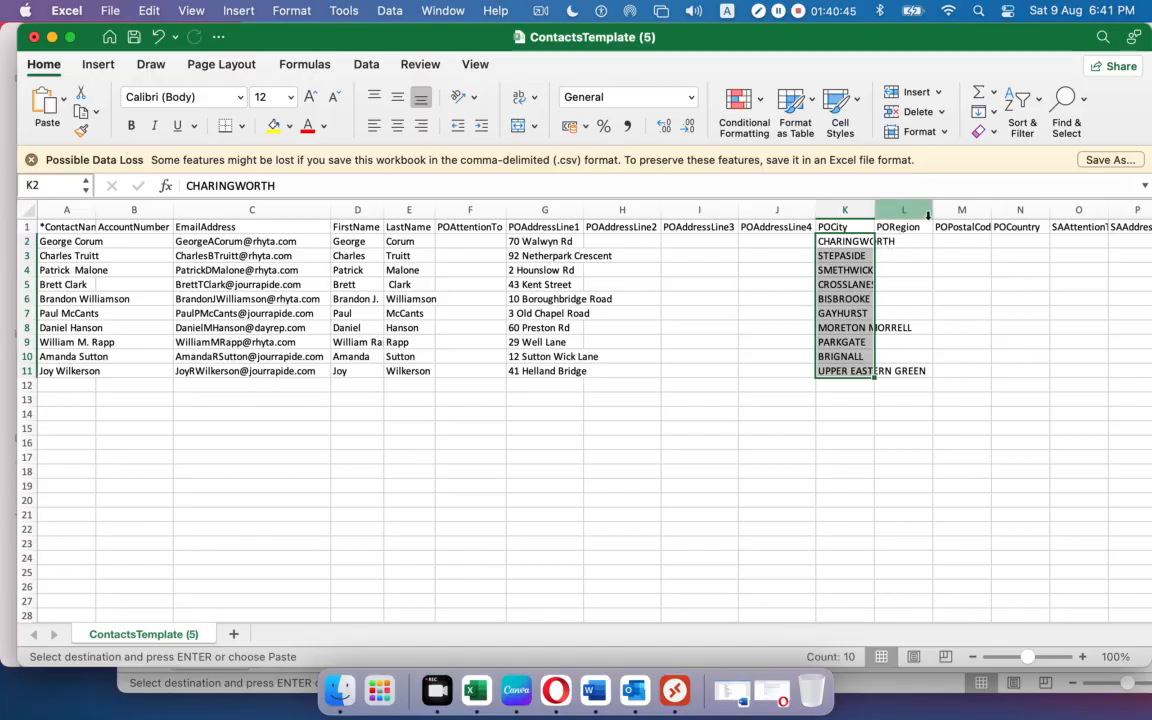
# Paste the postal codes into the template's POPostalCode column.
pyautogui.hscroll(5, 298, 622)
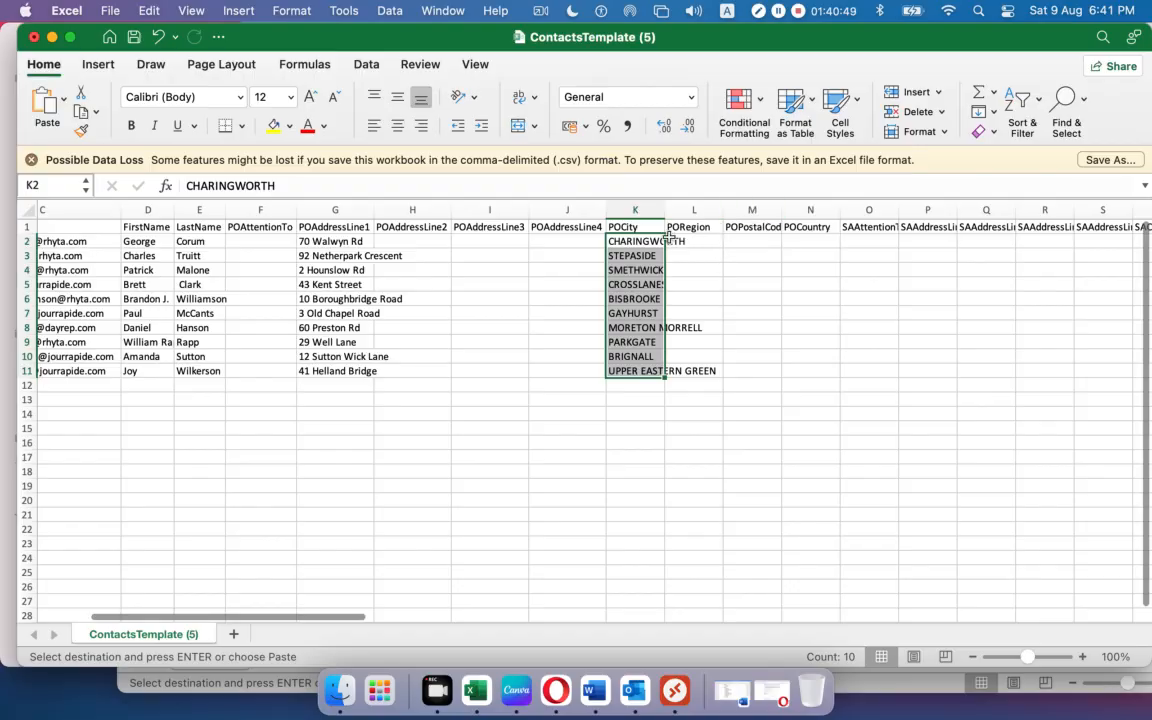
pyautogui.moveTo(781, 209); pyautogui.dragTo(785, 210)
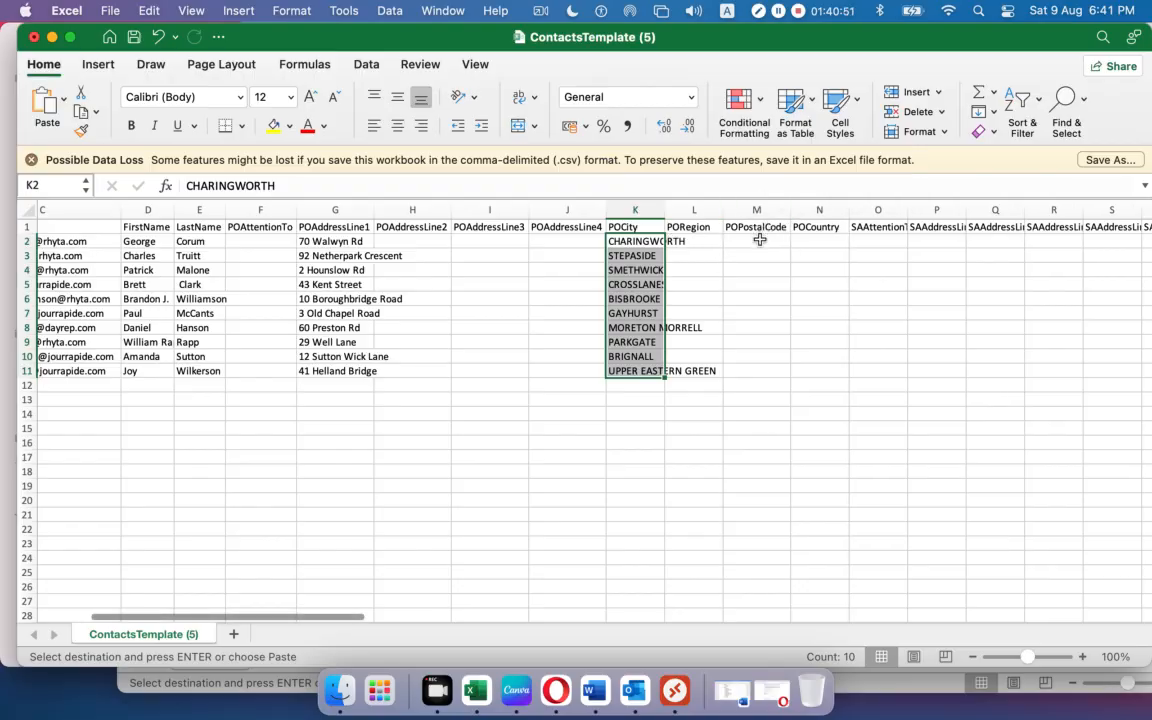
pyautogui.click(760, 241)
pyautogui.press('super+v')
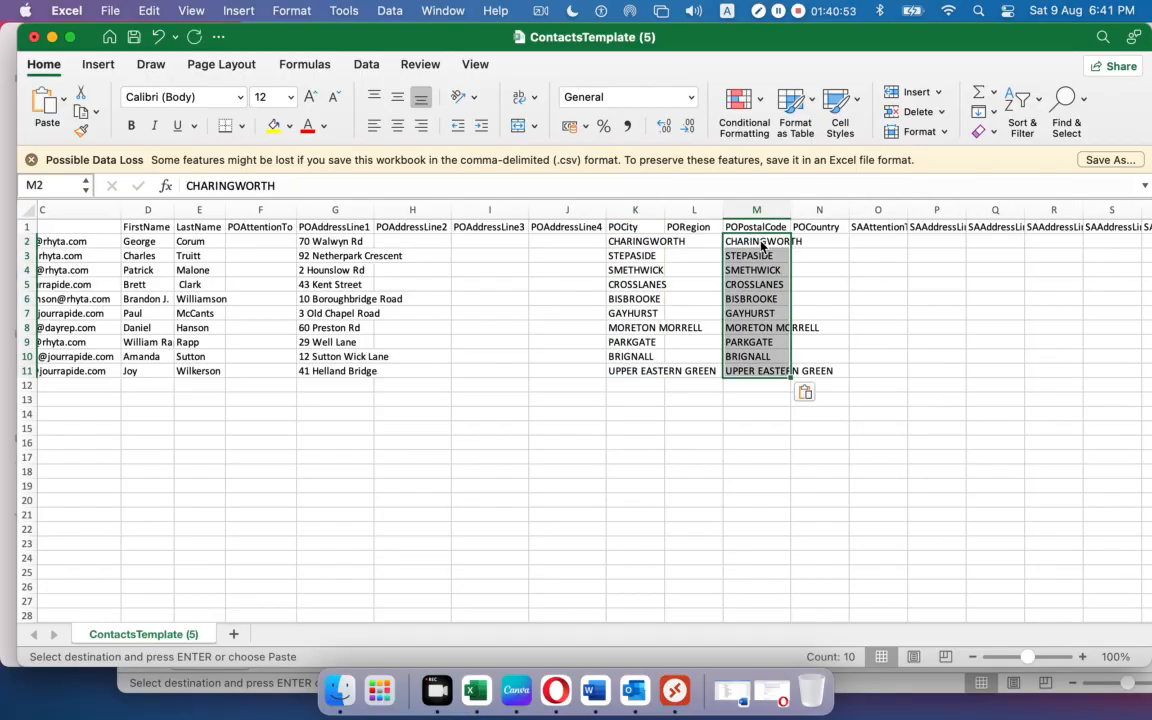
# Fill the template's POCountry column with UK from Contacts.
pyautogui.click(155, 673)
pyautogui.moveTo(964, 264); pyautogui.dragTo(967, 394)
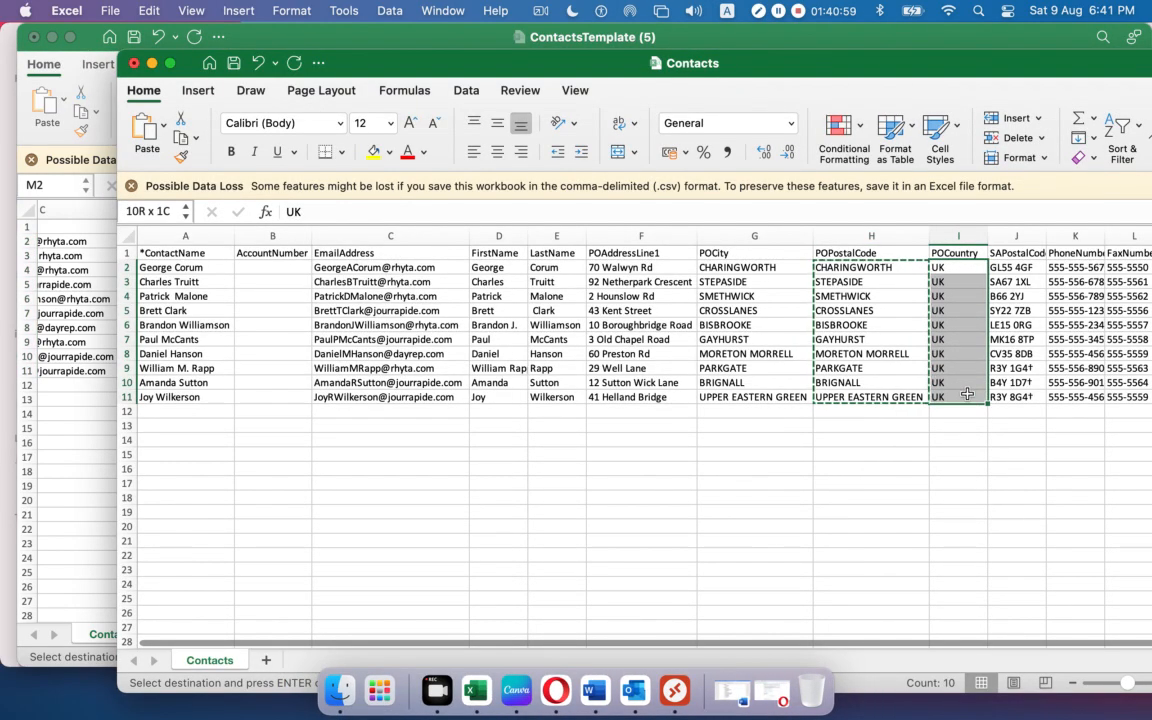
pyautogui.click(60, 448)
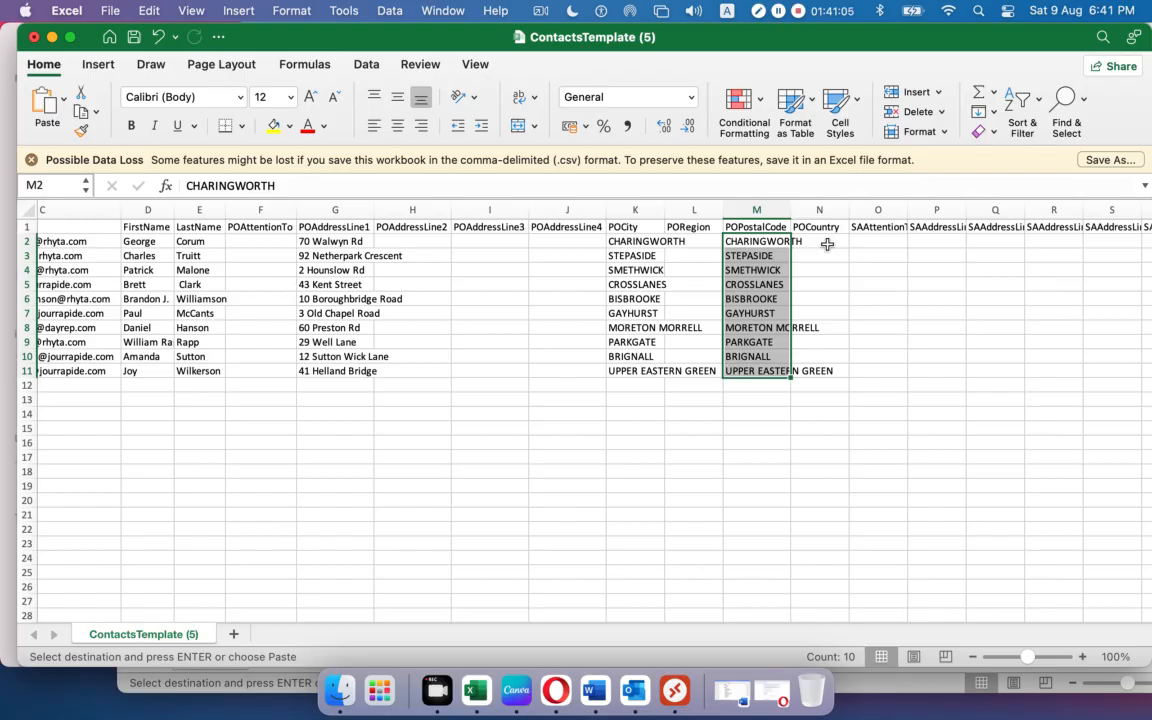
pyautogui.press('super+Tab')
pyautogui.press('super+Tab')
pyautogui.click(163, 690)
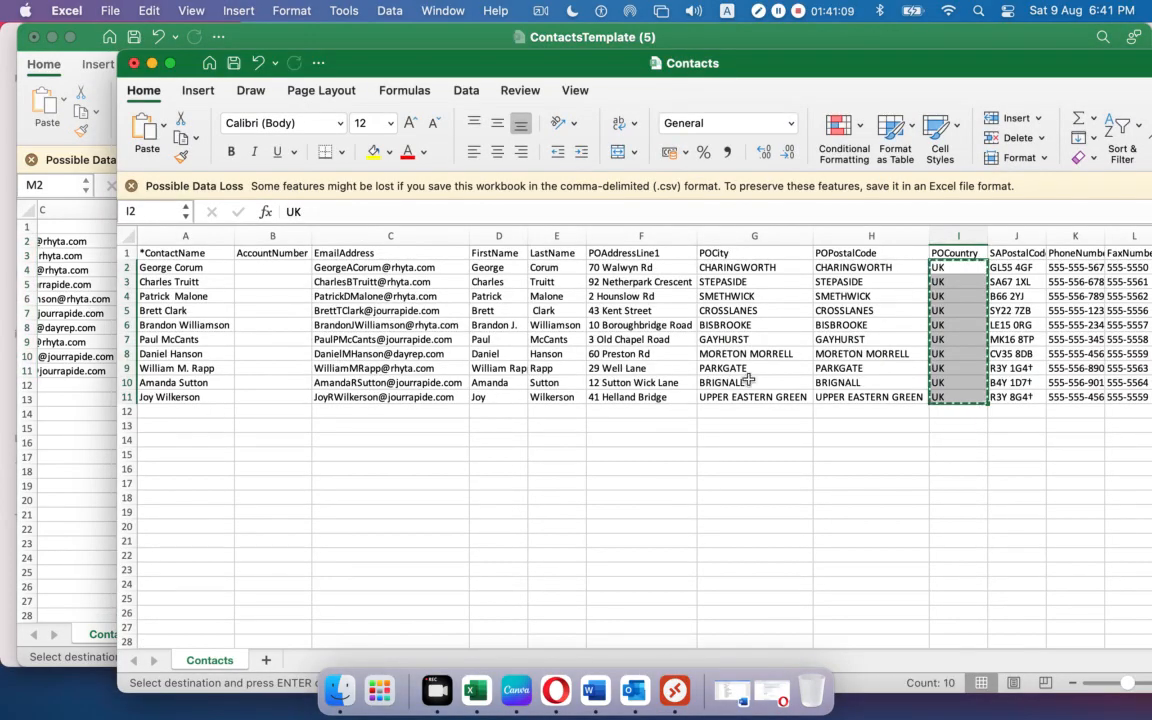
pyautogui.click(79, 583)
pyautogui.click(837, 241)
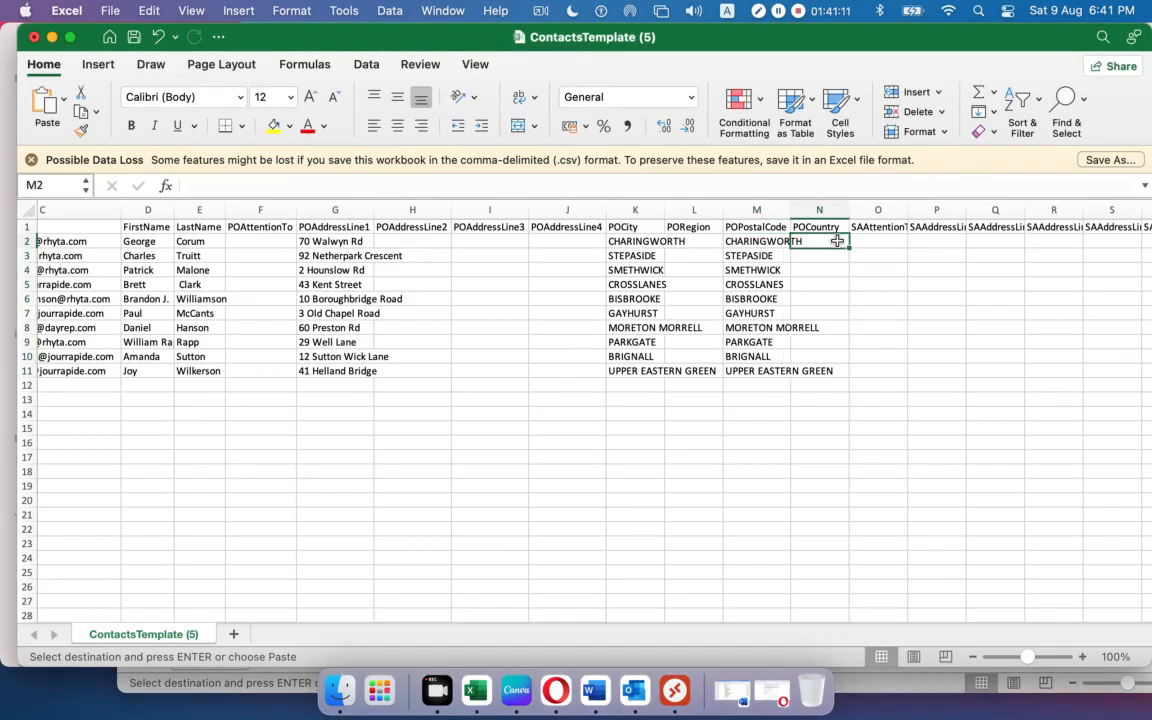
pyautogui.press('super+v')
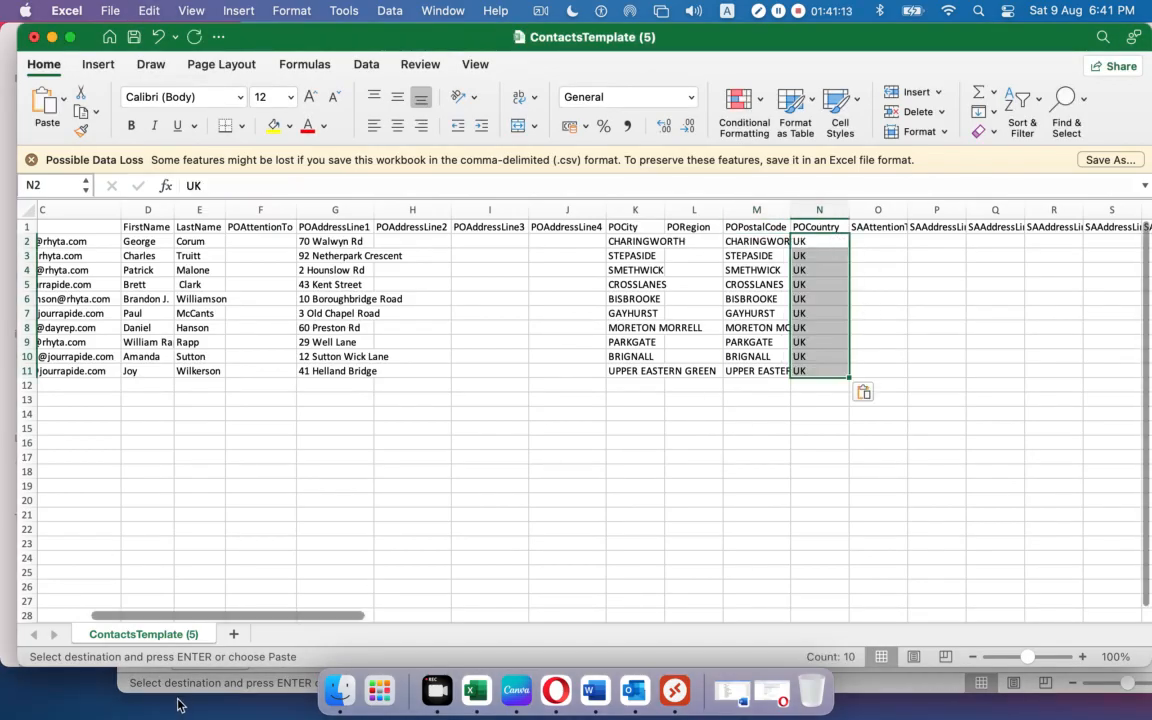
# Copy the ten postal codes from Contacts into the template's SAPostalCode column.
pyautogui.click(195, 688)
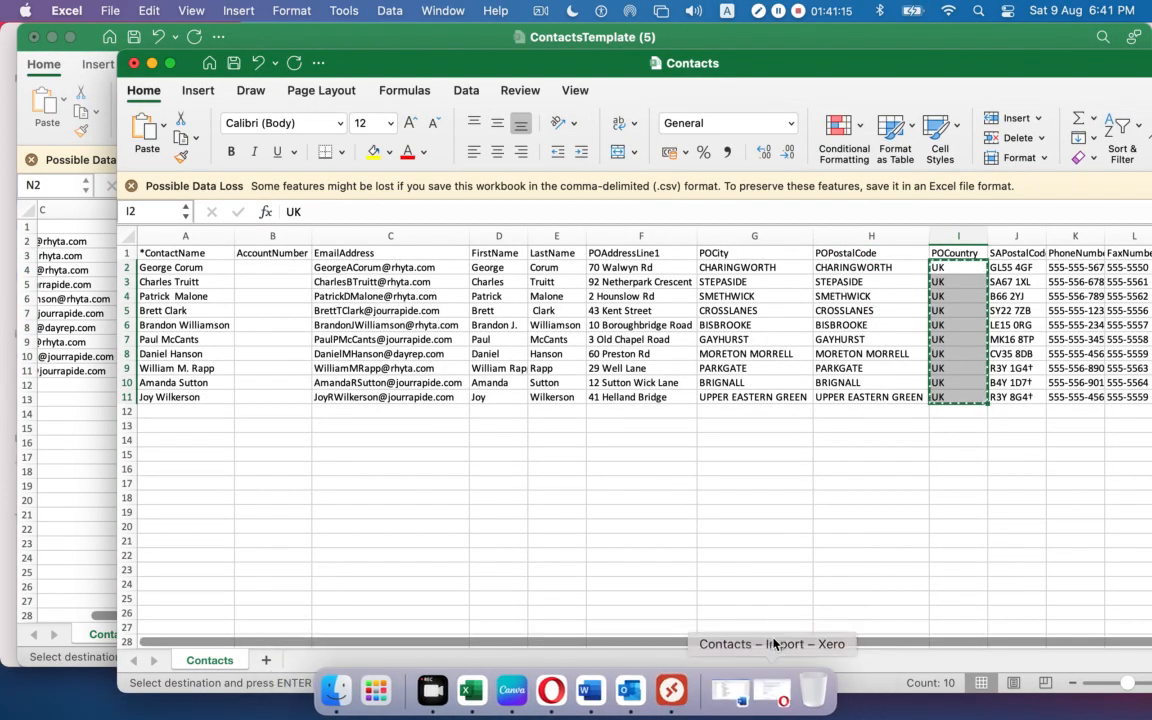
pyautogui.hscroll(2, 780, 643)
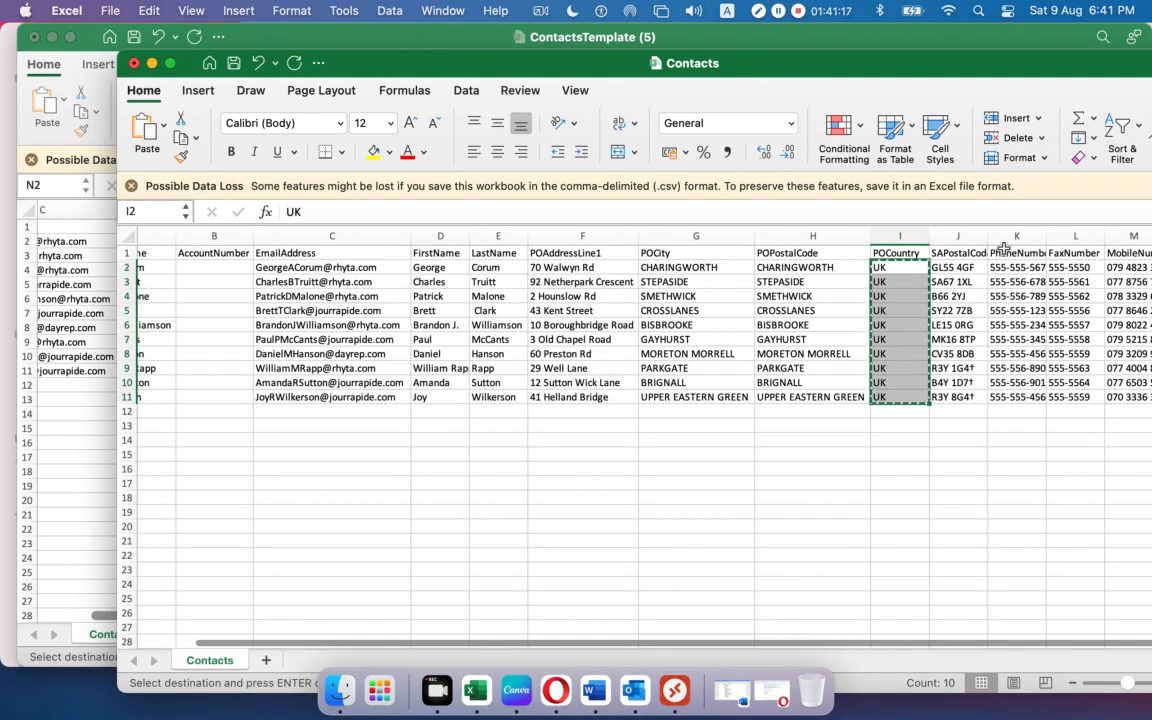
pyautogui.moveTo(986, 236); pyautogui.dragTo(962, 394)
pyautogui.press('super+c')
pyautogui.click(98, 525)
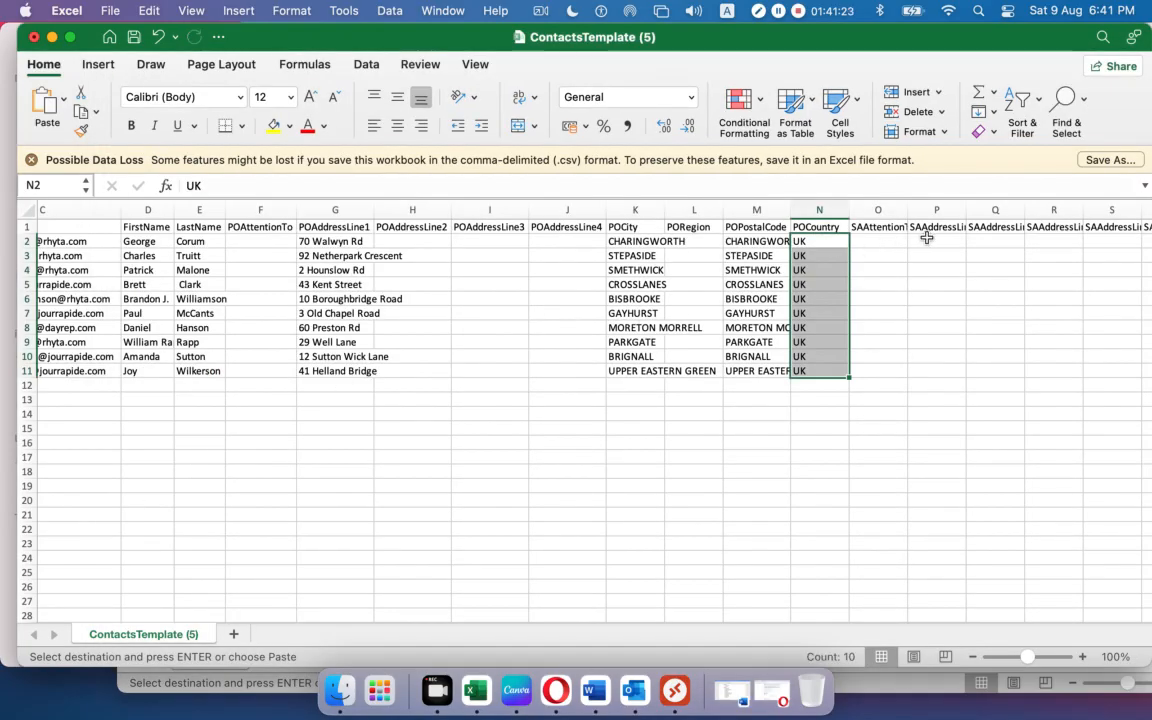
pyautogui.click(982, 241)
pyautogui.press('Right')
pyautogui.press('Right')
pyautogui.press('Right')
pyautogui.press('Right')
pyautogui.press('Right')
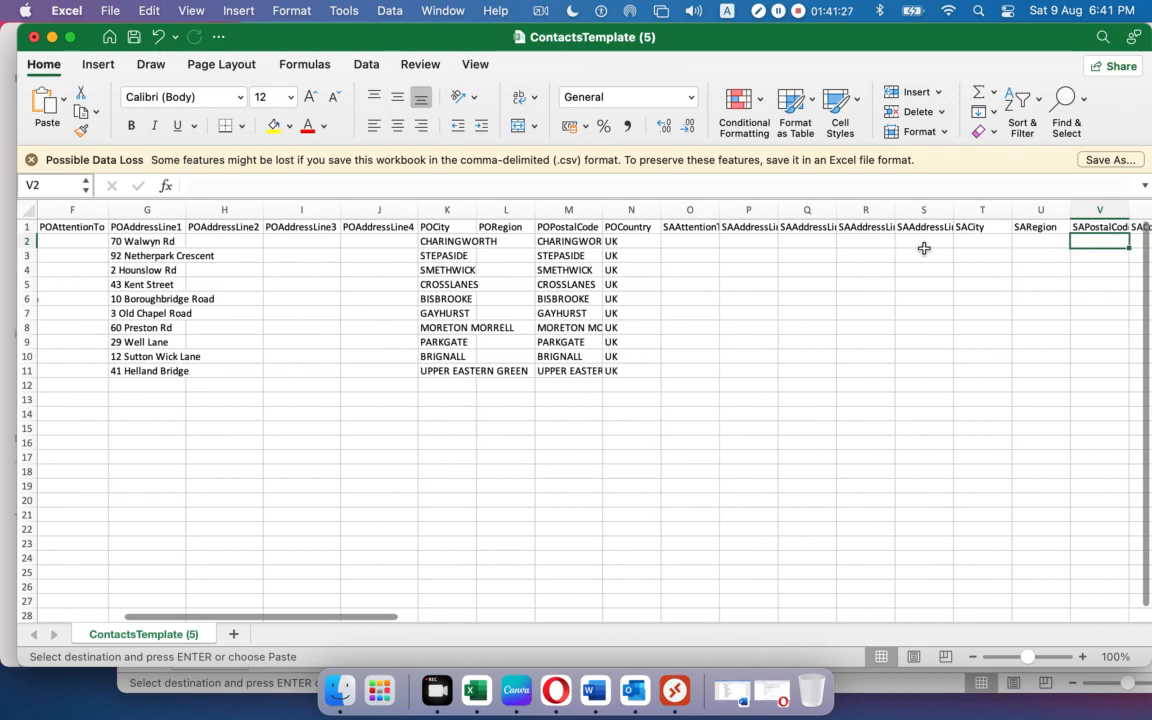
pyautogui.press('Right')
pyautogui.press('Right')
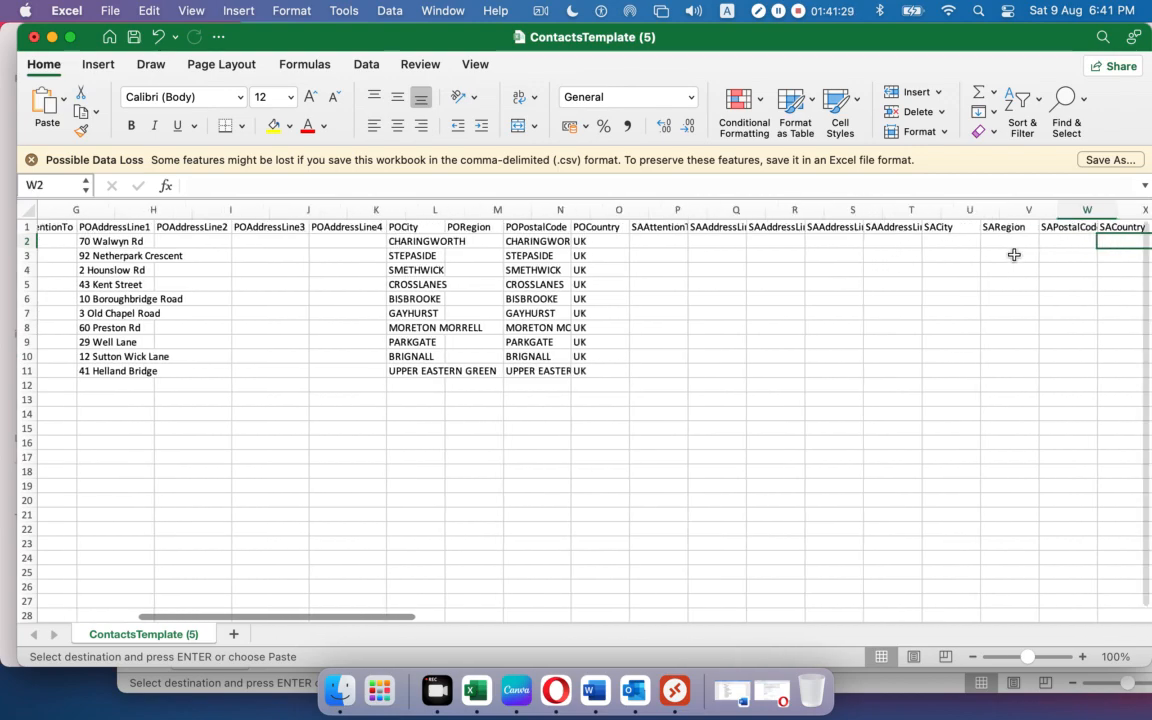
pyautogui.click(962, 241)
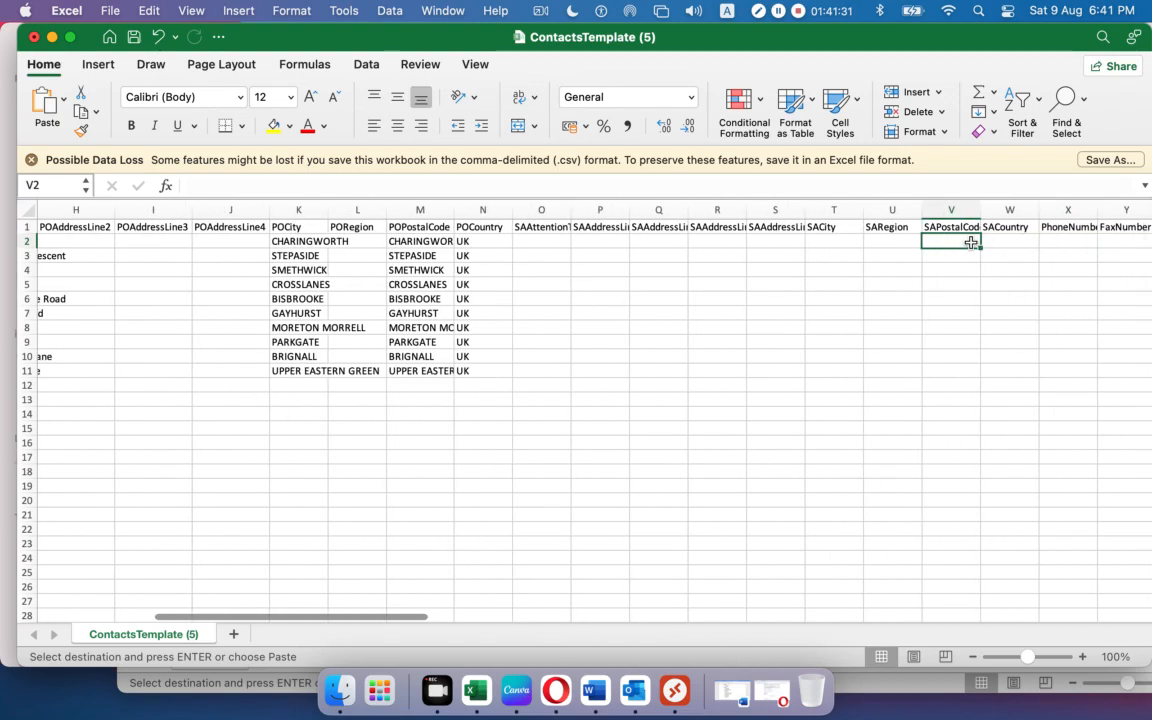
pyautogui.press('super+v')
# Copy the phone and fax numbers from Contacts into template cells X2:Y11.
pyautogui.click(181, 703)
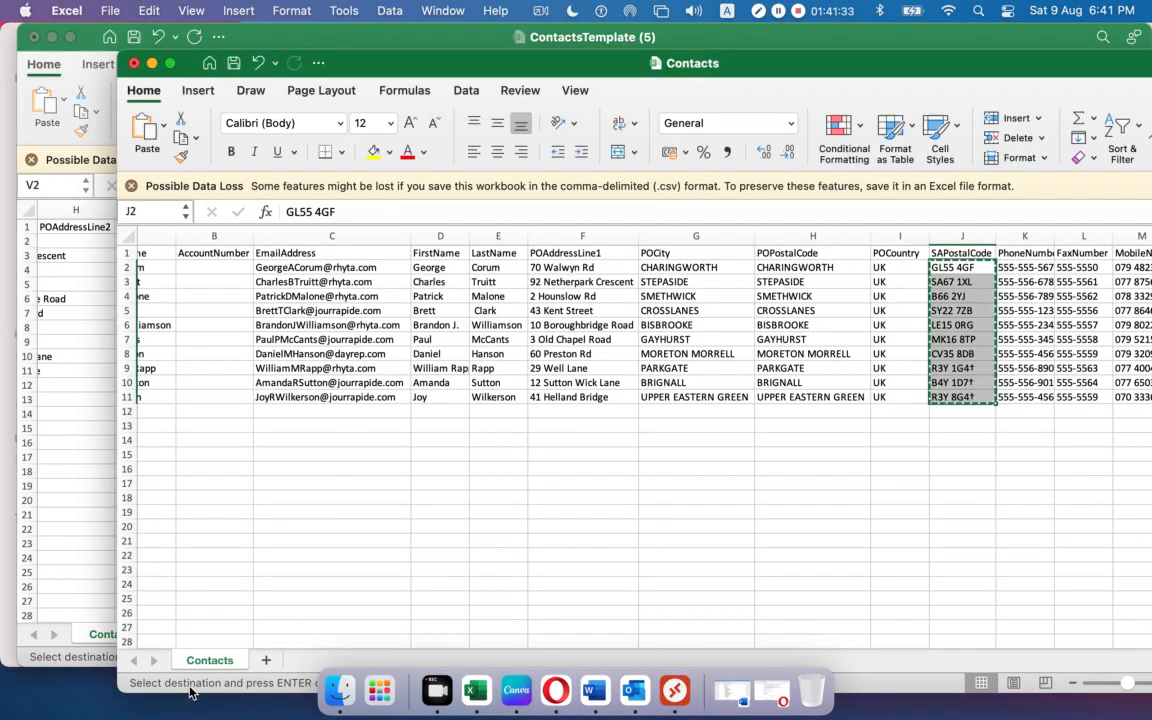
pyautogui.hscroll(2, 780, 640)
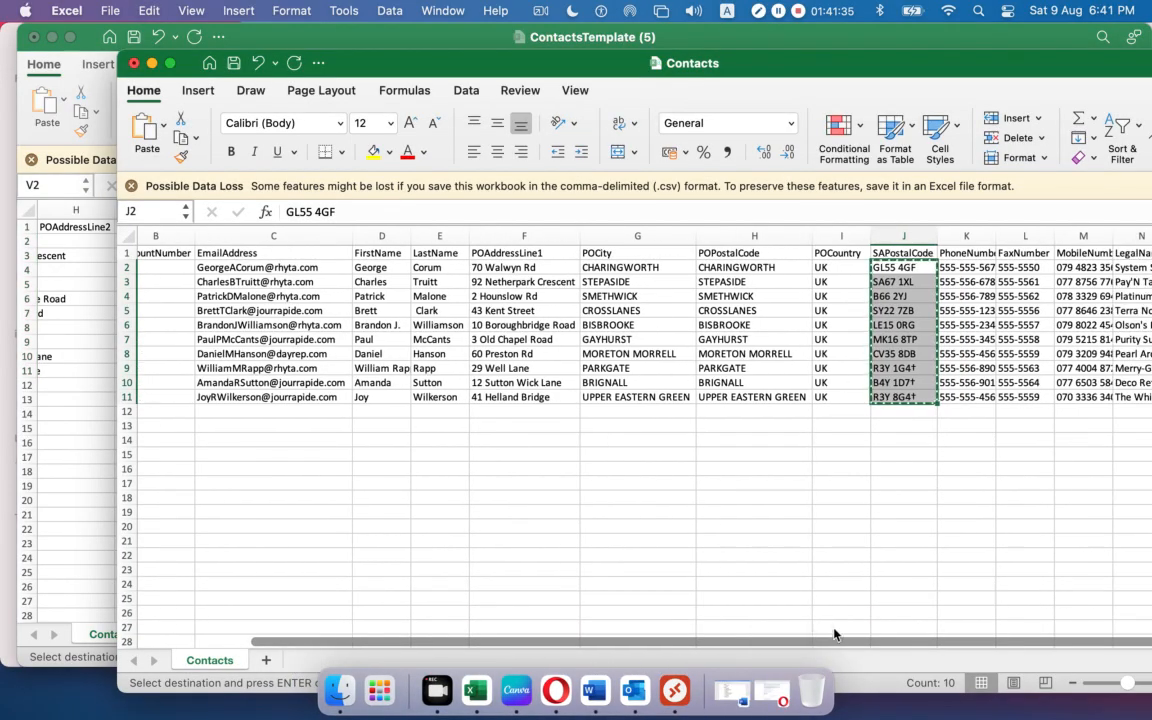
pyautogui.moveTo(970, 263); pyautogui.dragTo(1018, 392)
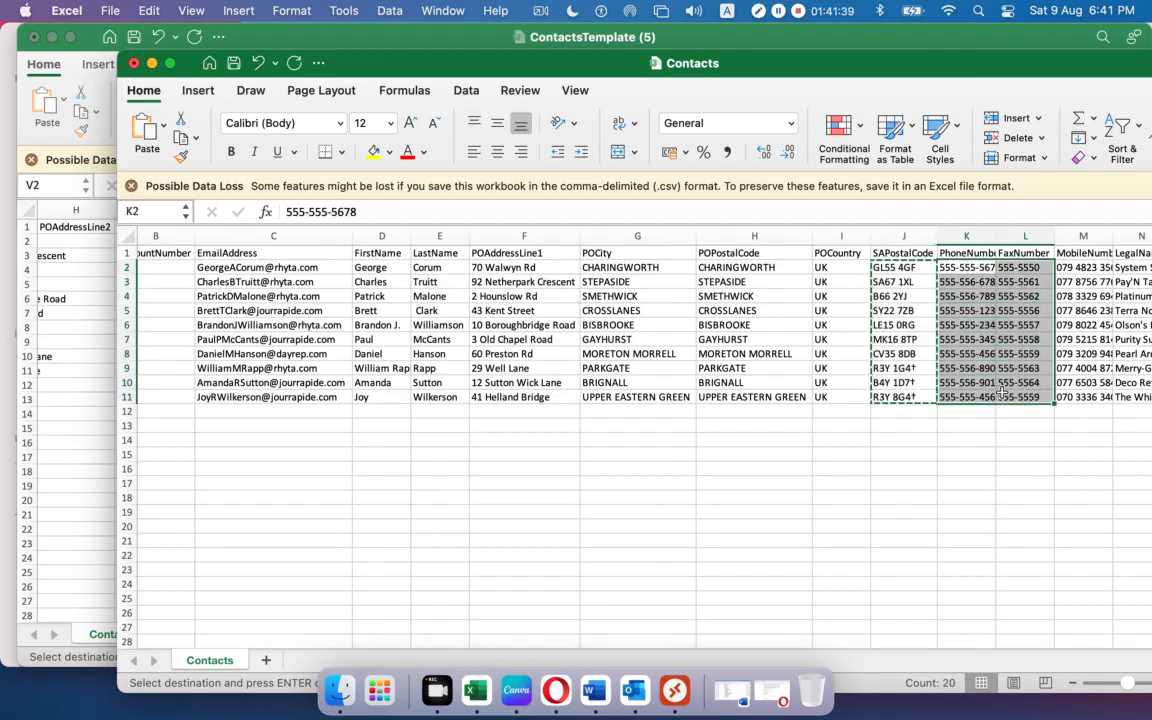
pyautogui.click(45, 524)
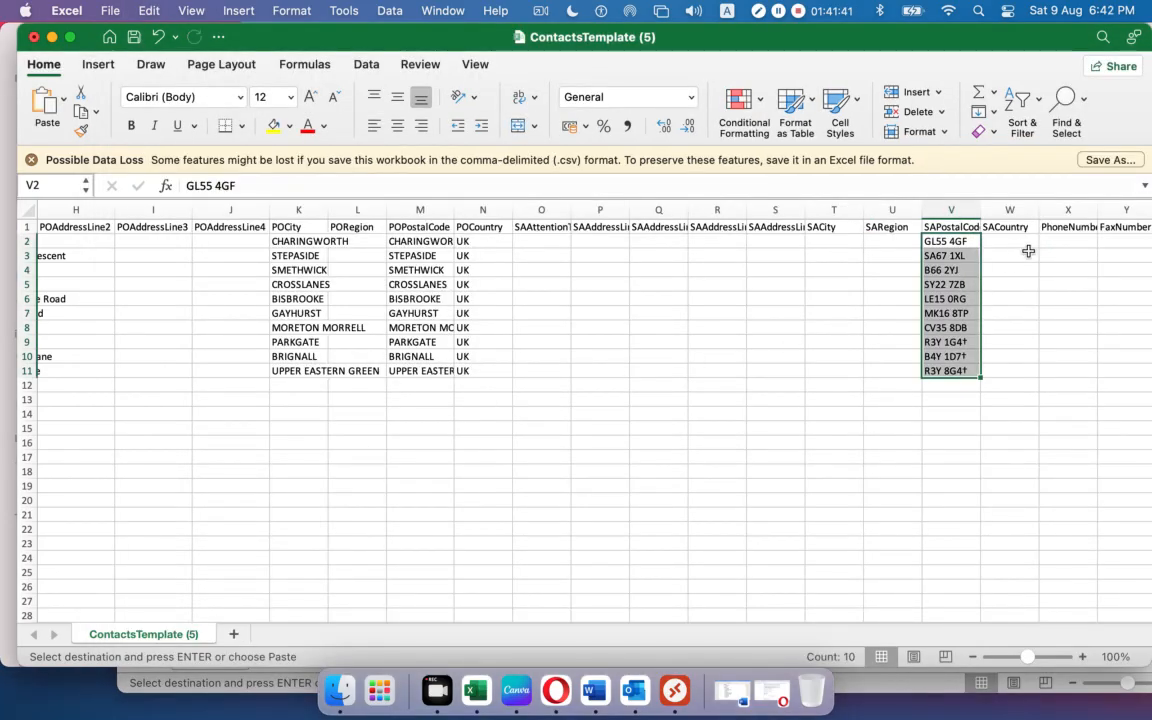
pyautogui.click(1067, 240)
pyautogui.press('Right')
pyautogui.press('Right')
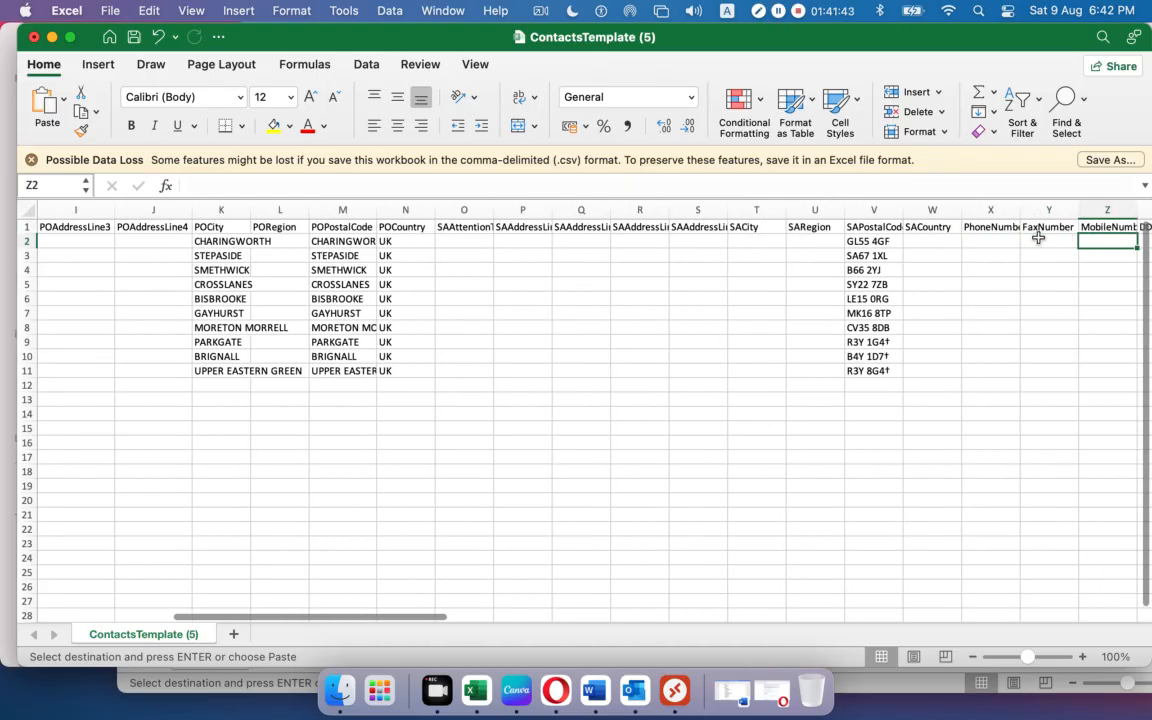
pyautogui.click(1000, 241)
pyautogui.press('super+v')
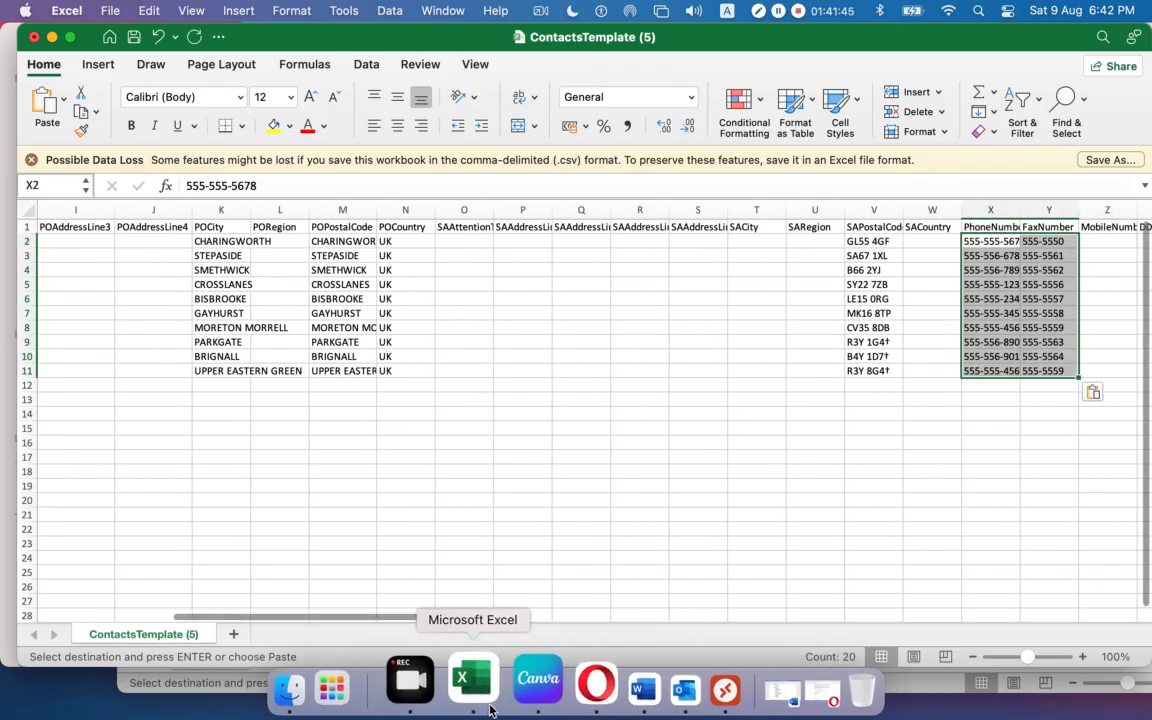
# Copy the mobile numbers from Contacts M2:M11 into the template's MobileNumber column Z2:Z11.
pyautogui.click(178, 681)
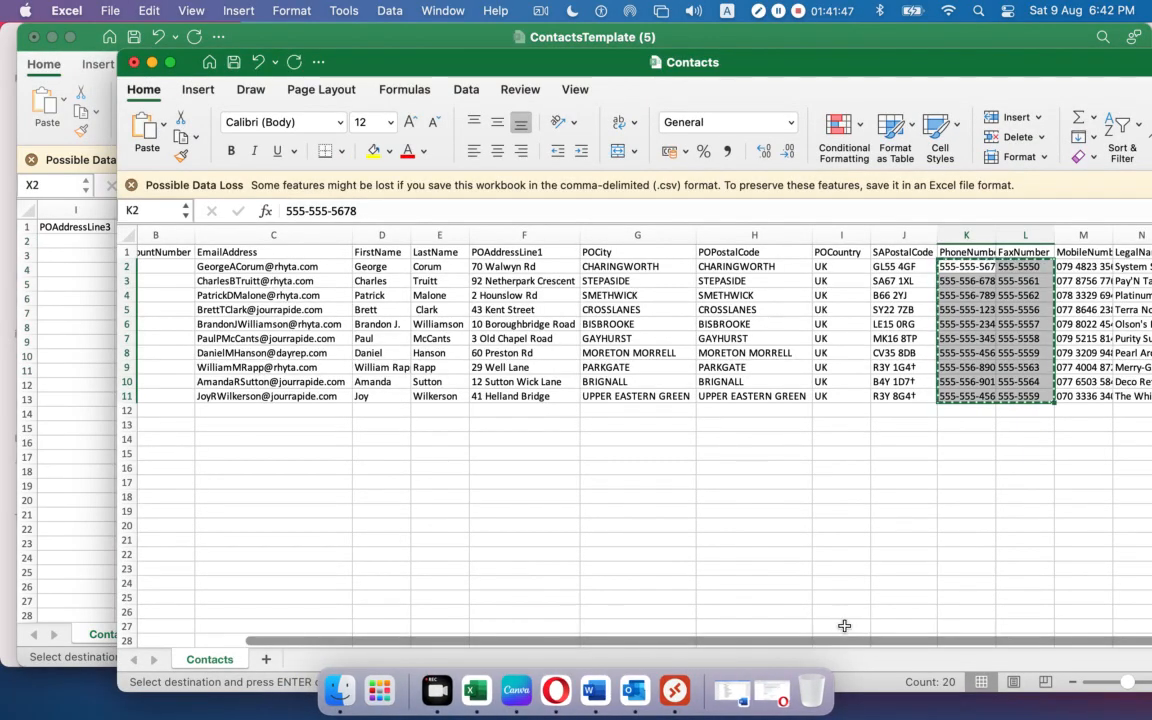
pyautogui.hscroll(2, 759, 577)
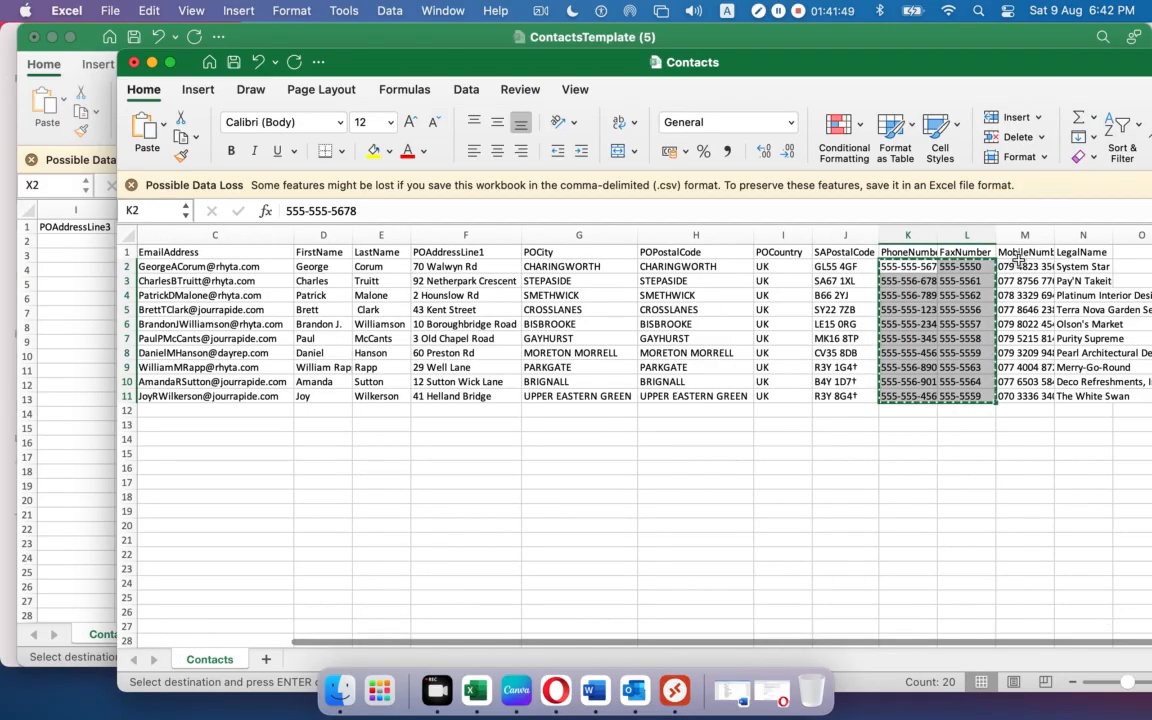
pyautogui.moveTo(1020, 266); pyautogui.dragTo(1030, 393)
pyautogui.click(72, 456)
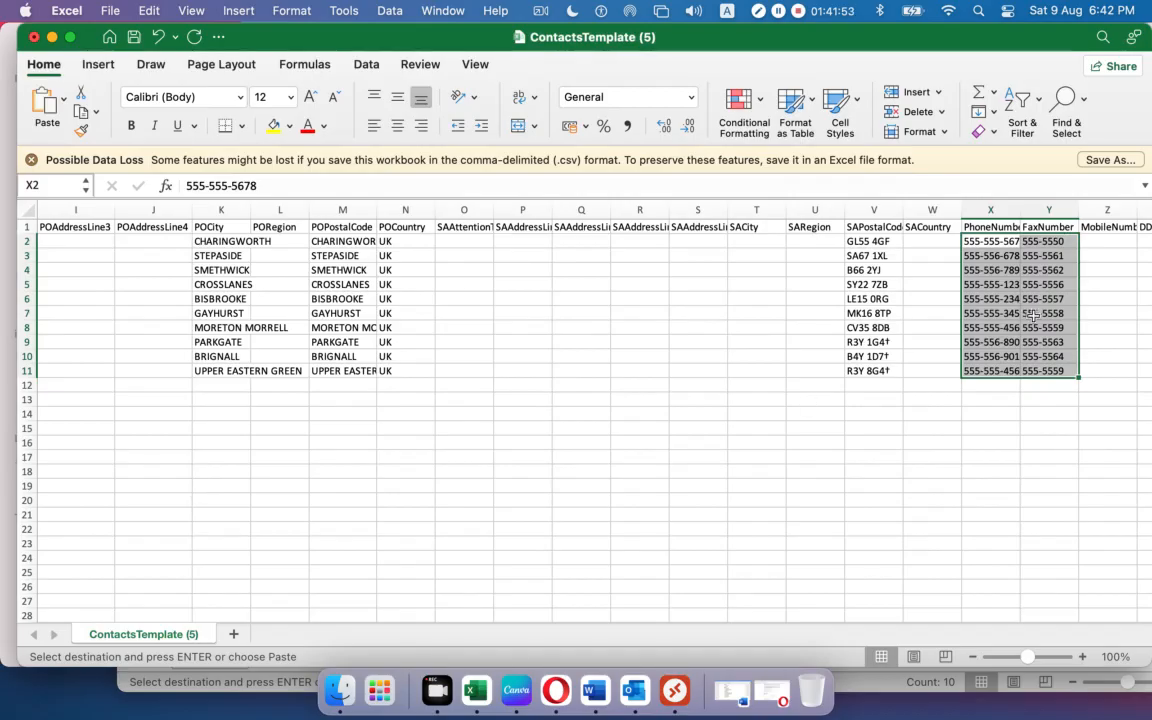
pyautogui.click(1107, 241)
pyautogui.press('super+v')
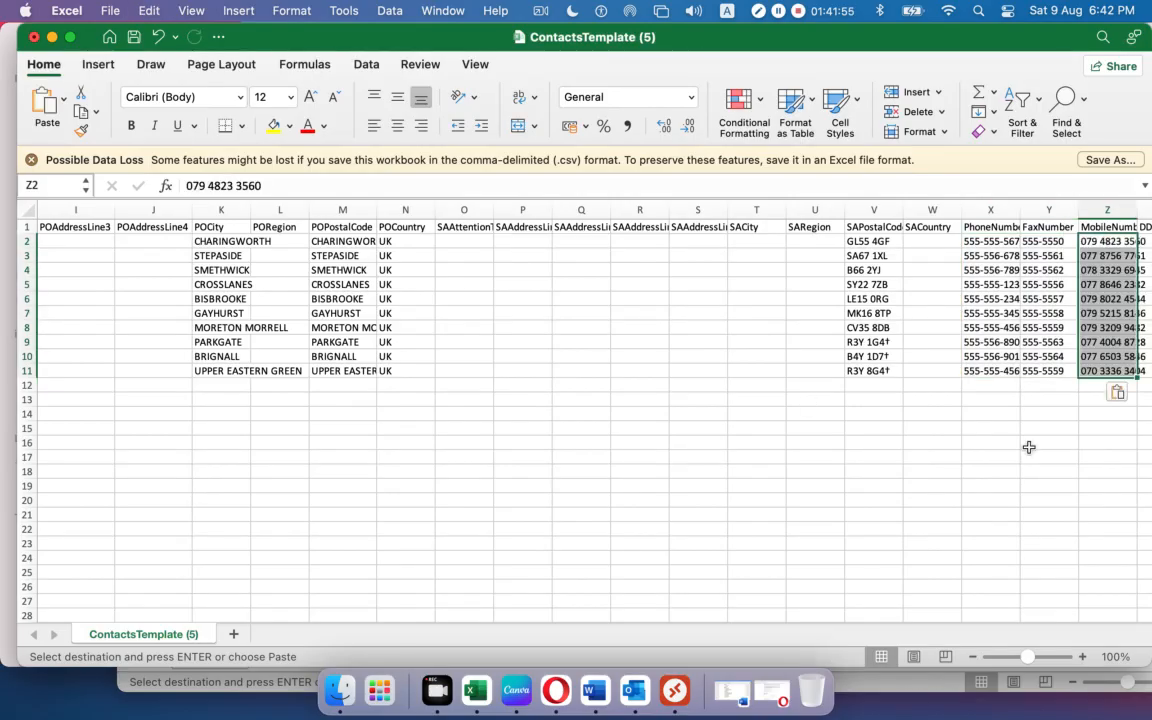
pyautogui.click(652, 593)
pyautogui.press('Right')
pyautogui.press('Right')
pyautogui.press('Right')
pyautogui.press('Right')
pyautogui.press('Right')
pyautogui.press('Right')
pyautogui.press('Right')
pyautogui.press('Right')
pyautogui.press('Right')
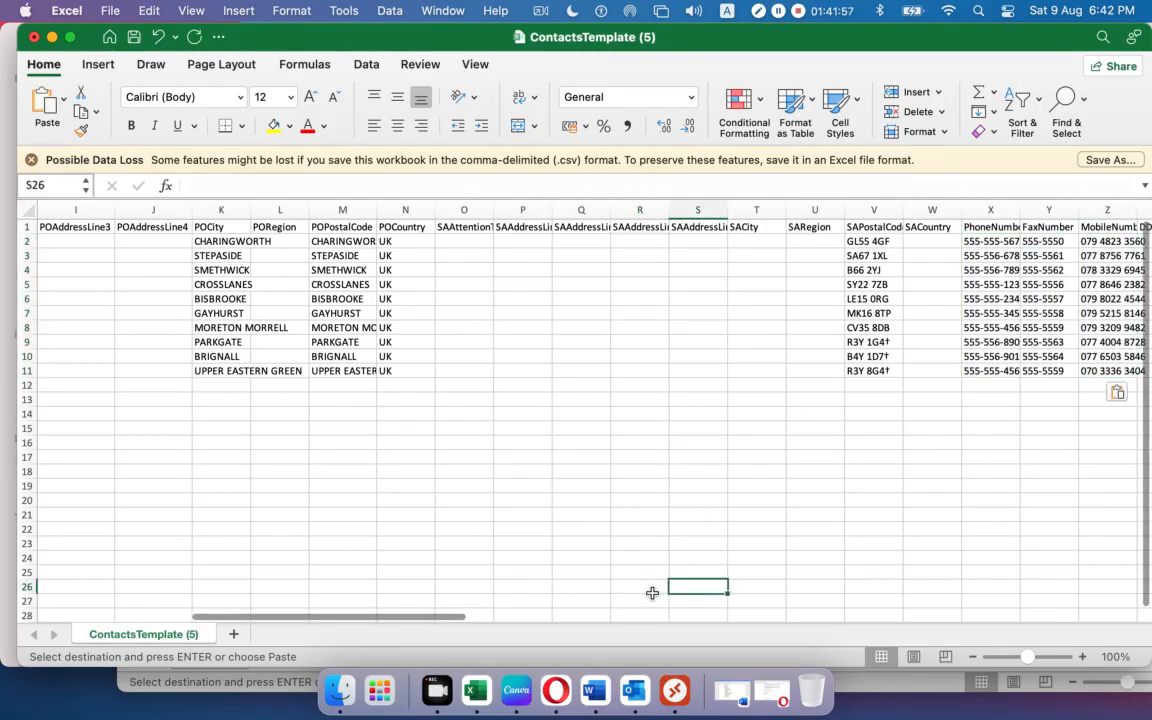
pyautogui.press('Right')
pyautogui.press('Right')
pyautogui.press('Right')
pyautogui.press('Right')
pyautogui.press('Right')
pyautogui.press('Right')
pyautogui.press('Right')
pyautogui.press('Right')
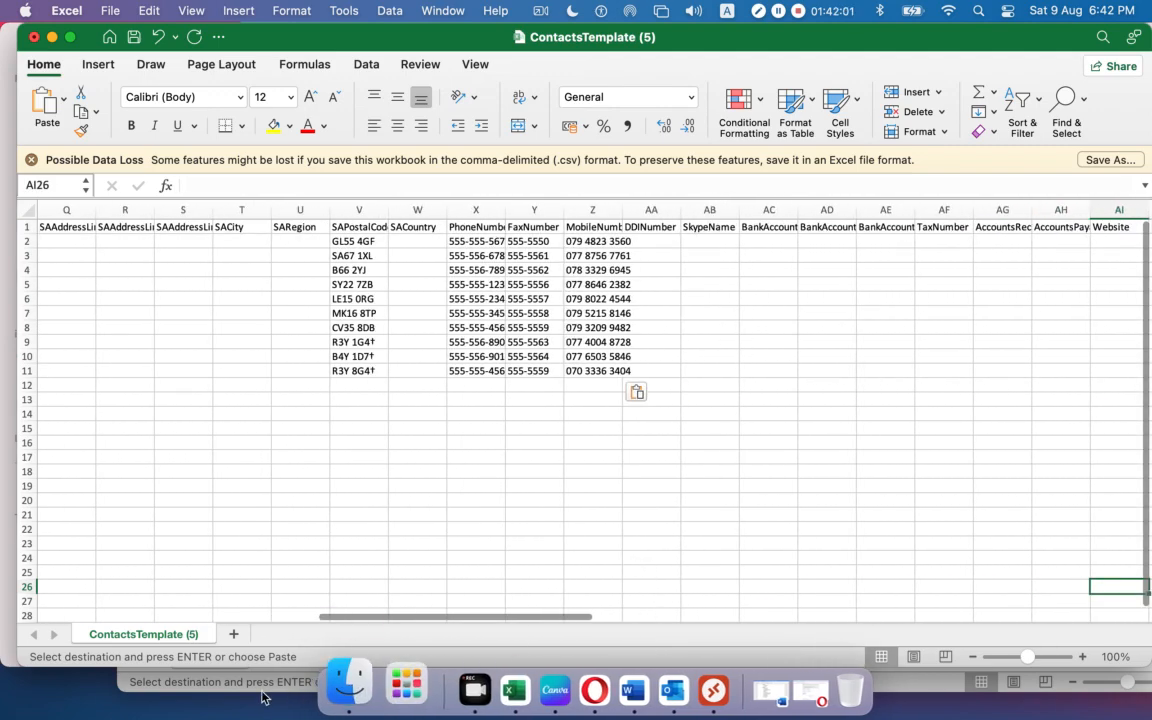
# Select the ten legal names in Contacts column N.
pyautogui.click(128, 681)
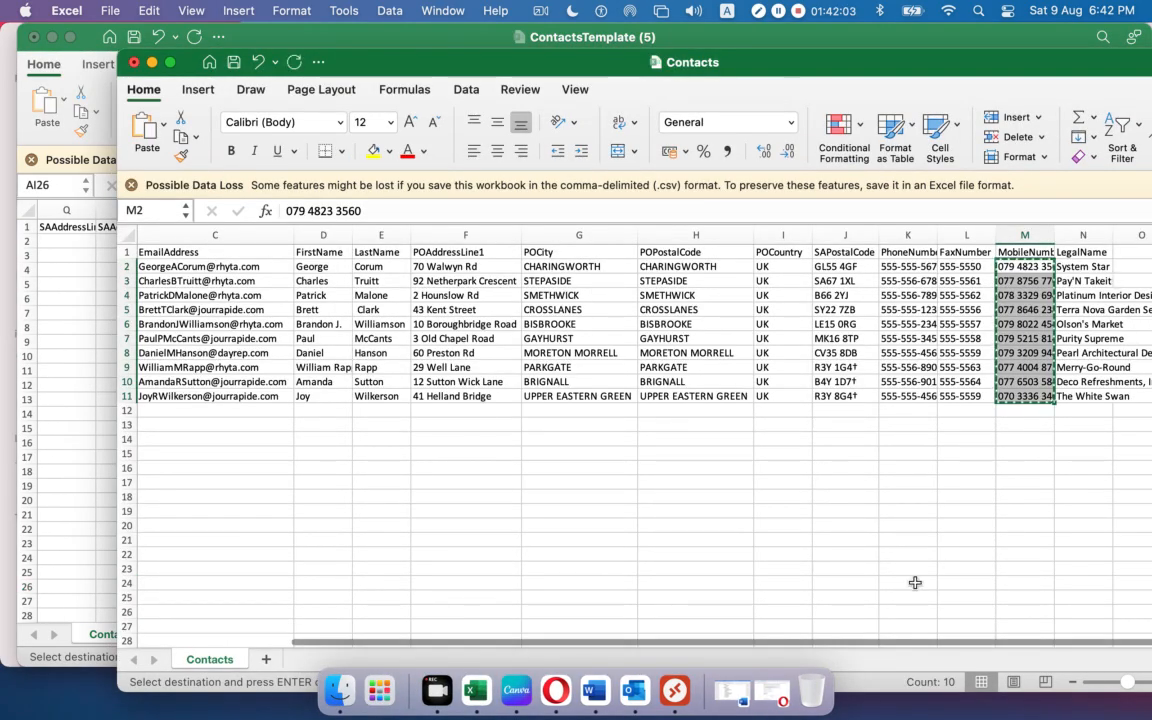
pyautogui.hscroll(2, 878, 645)
pyautogui.hscroll(3, 880, 646)
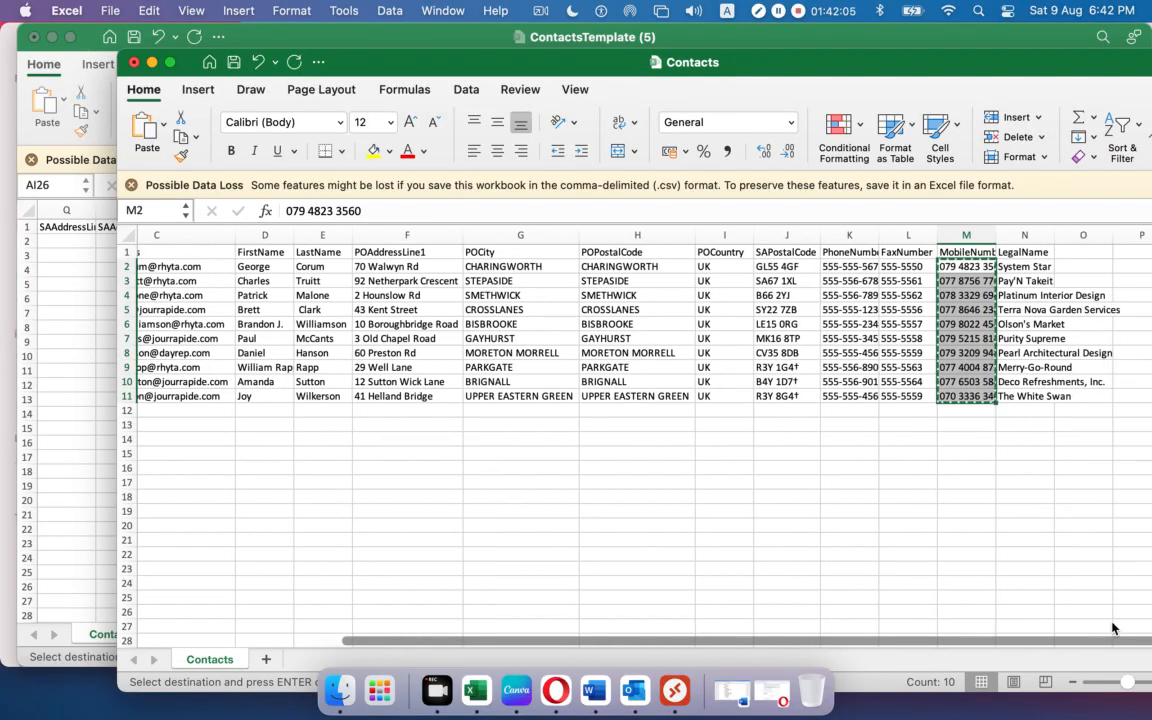
pyautogui.moveTo(1020, 266); pyautogui.dragTo(1037, 380)
pyautogui.press('super+c')
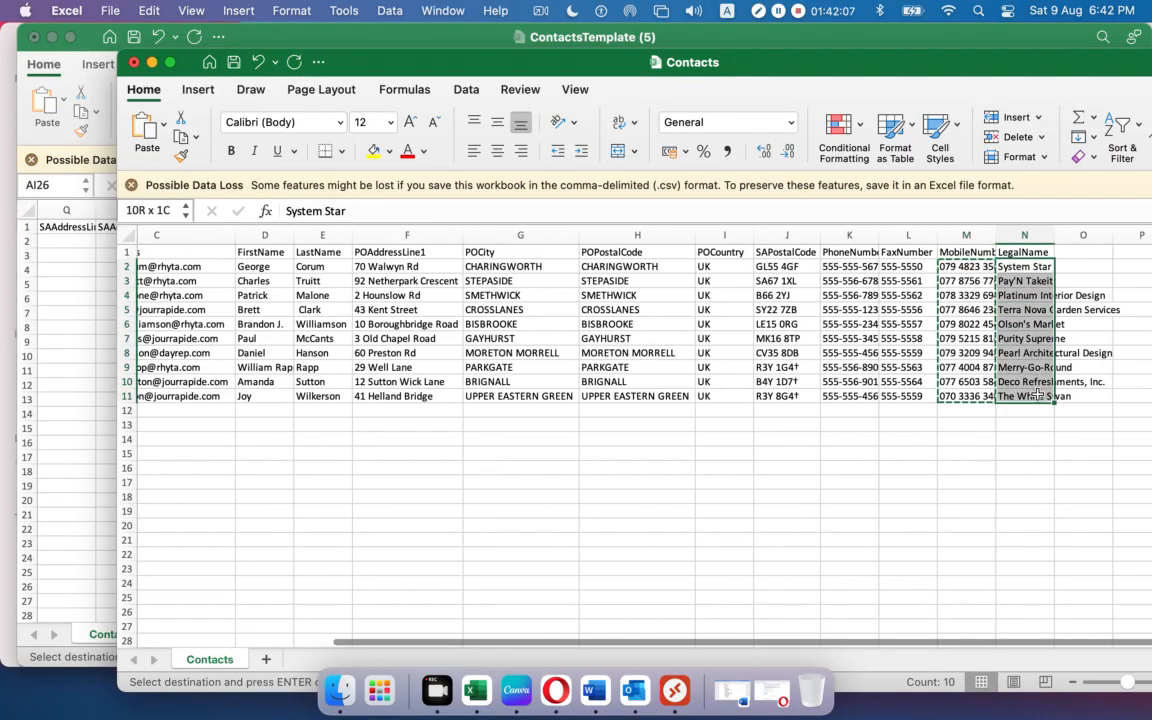
pyautogui.click(80, 390)
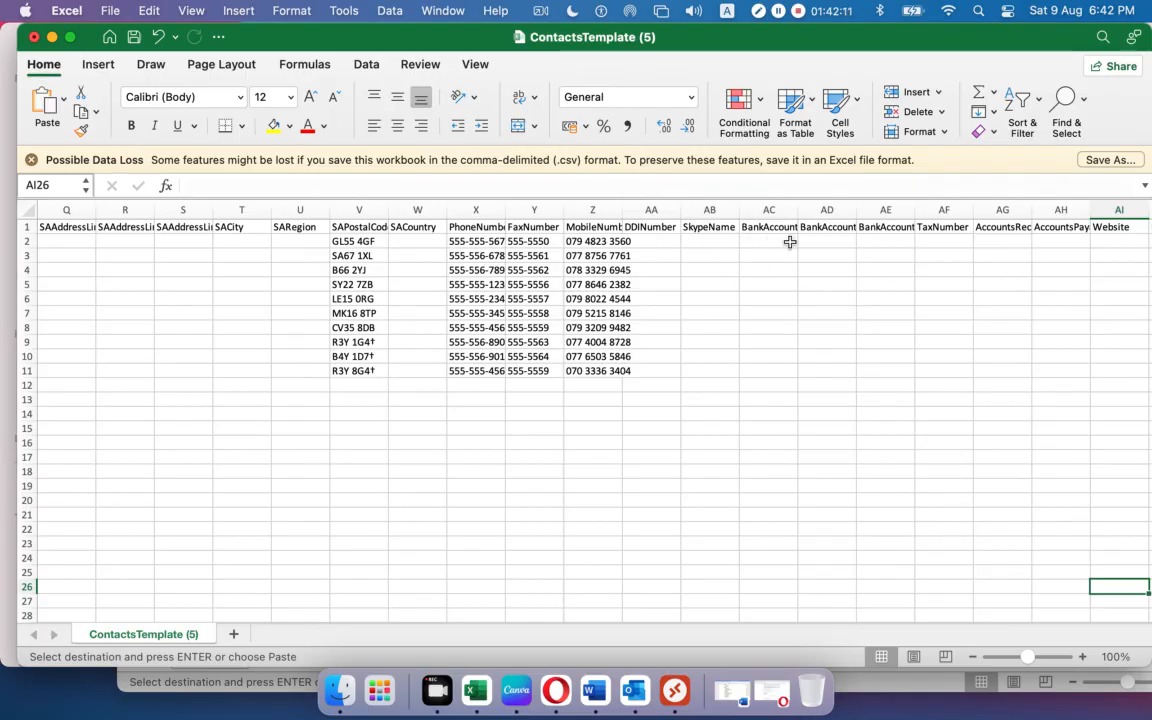
# Paste the ten legal names into AJ2:AJ11 under the LegalName column.
pyautogui.click(669, 240)
pyautogui.press('Right')
pyautogui.press('Right')
pyautogui.press('Right')
pyautogui.press('Right')
pyautogui.press('Right')
pyautogui.press('Right')
pyautogui.press('Right')
pyautogui.press('Right')
pyautogui.press('Right')
pyautogui.press('Right')
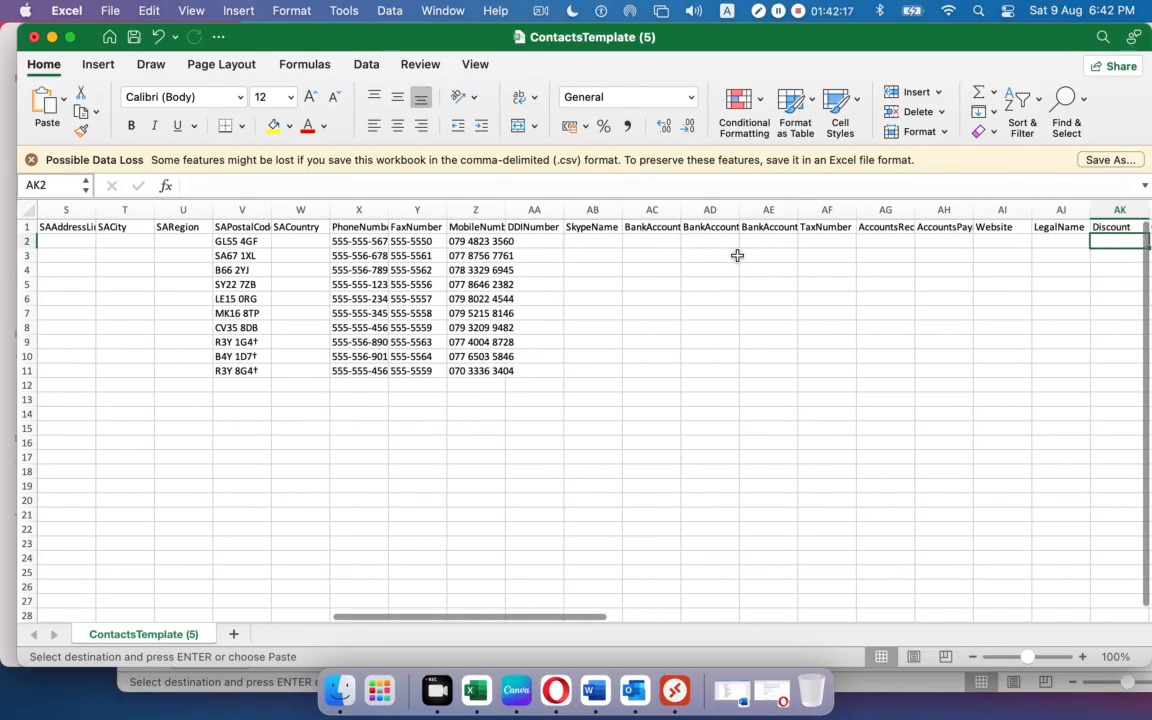
pyautogui.click(1047, 242)
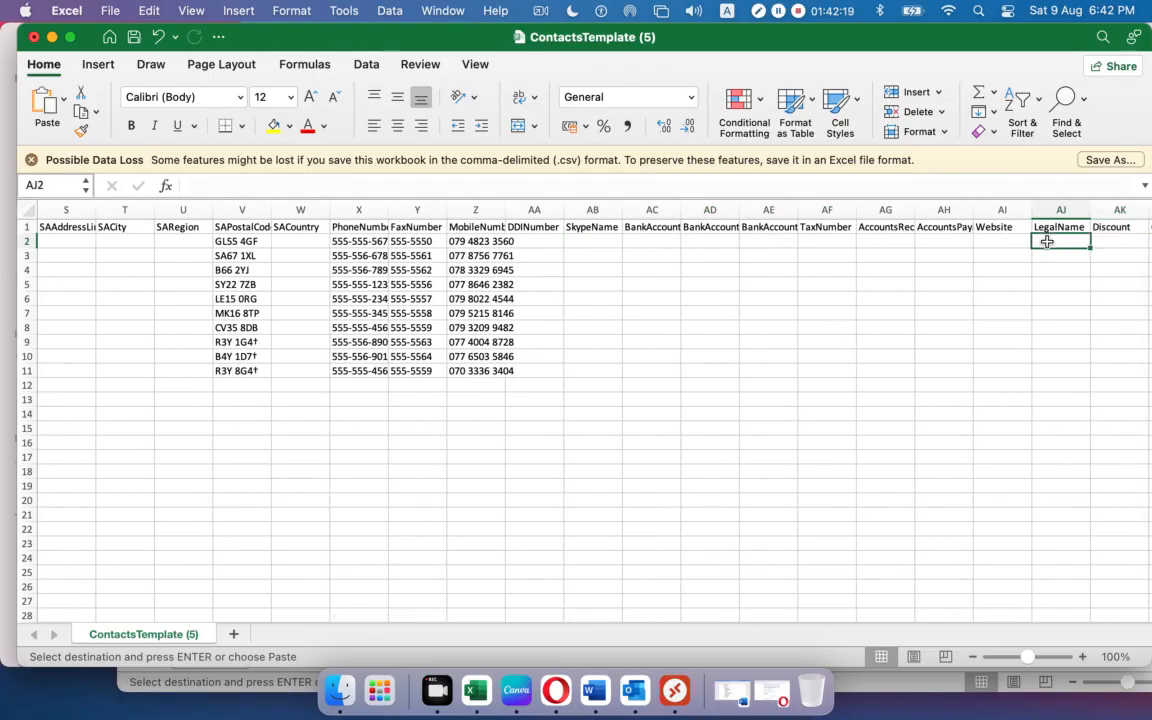
pyautogui.press('super+v')
pyautogui.click(866, 497)
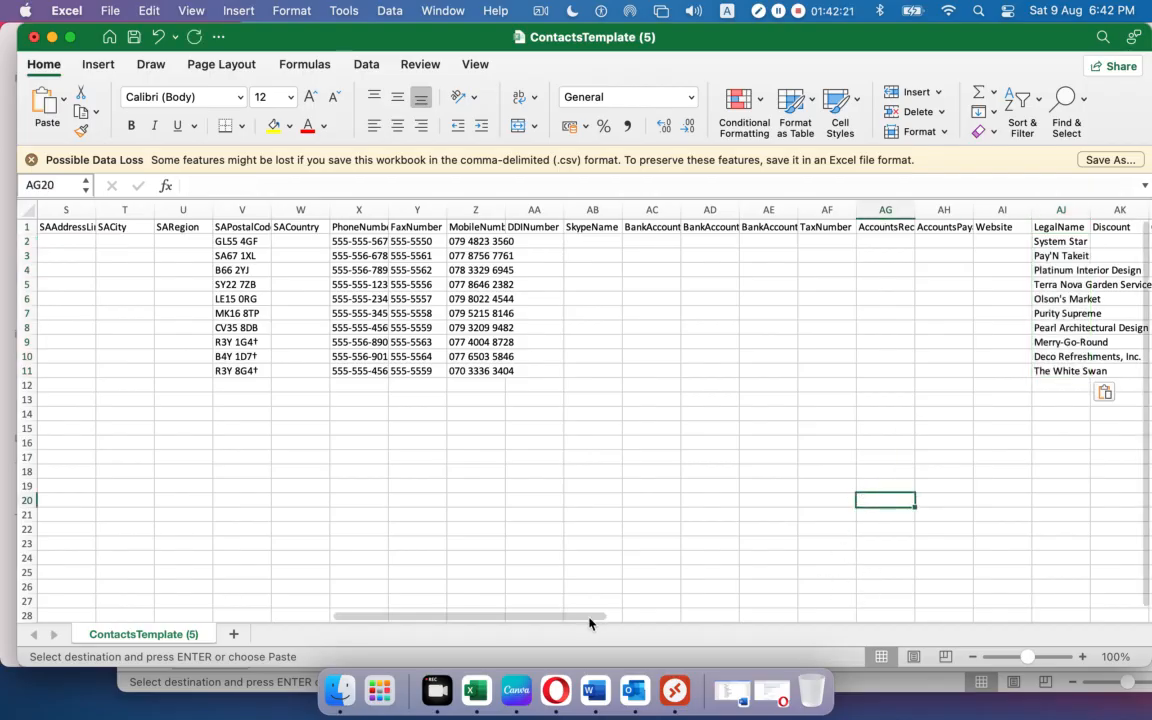
# Review the remaining template columns to the right and return toward the start.
pyautogui.press('Right')
pyautogui.press('Right')
pyautogui.press('Right')
pyautogui.press('Right')
pyautogui.press('Right')
pyautogui.press('Right')
pyautogui.press('Right')
pyautogui.press('Right')
pyautogui.press('Right')
pyautogui.press('Right')
pyautogui.press('Right')
pyautogui.press('Right')
pyautogui.press('Right')
pyautogui.press('Right')
pyautogui.press('Right')
pyautogui.press('Right')
pyautogui.press('Right')
pyautogui.press('Right')
pyautogui.press('Right')
pyautogui.press('Right')
pyautogui.press('Right')
pyautogui.press('Right')
pyautogui.press('Right')
pyautogui.press('Right')
pyautogui.press('Right')
pyautogui.press('Right')
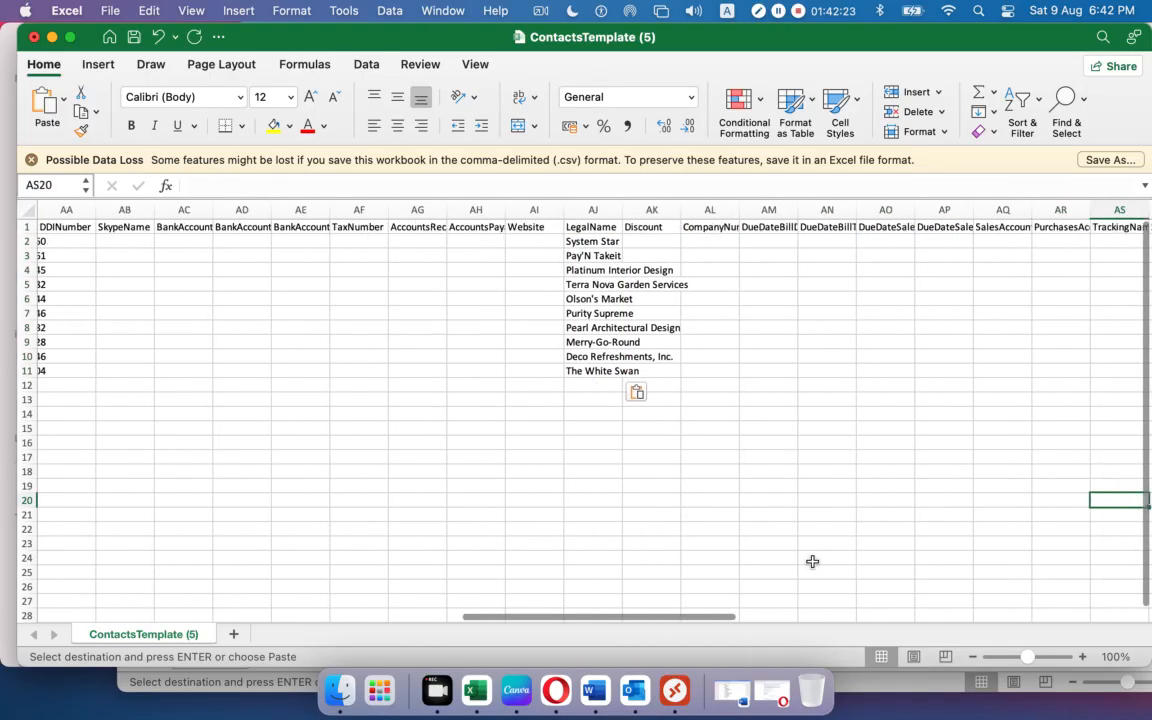
pyautogui.press('Right')
pyautogui.press('Right')
pyautogui.press('Right')
pyautogui.press('Right')
pyautogui.press('Right')
pyautogui.press('Right')
pyautogui.press('Right')
pyautogui.press('Right')
pyautogui.press('Right')
pyautogui.press('Right')
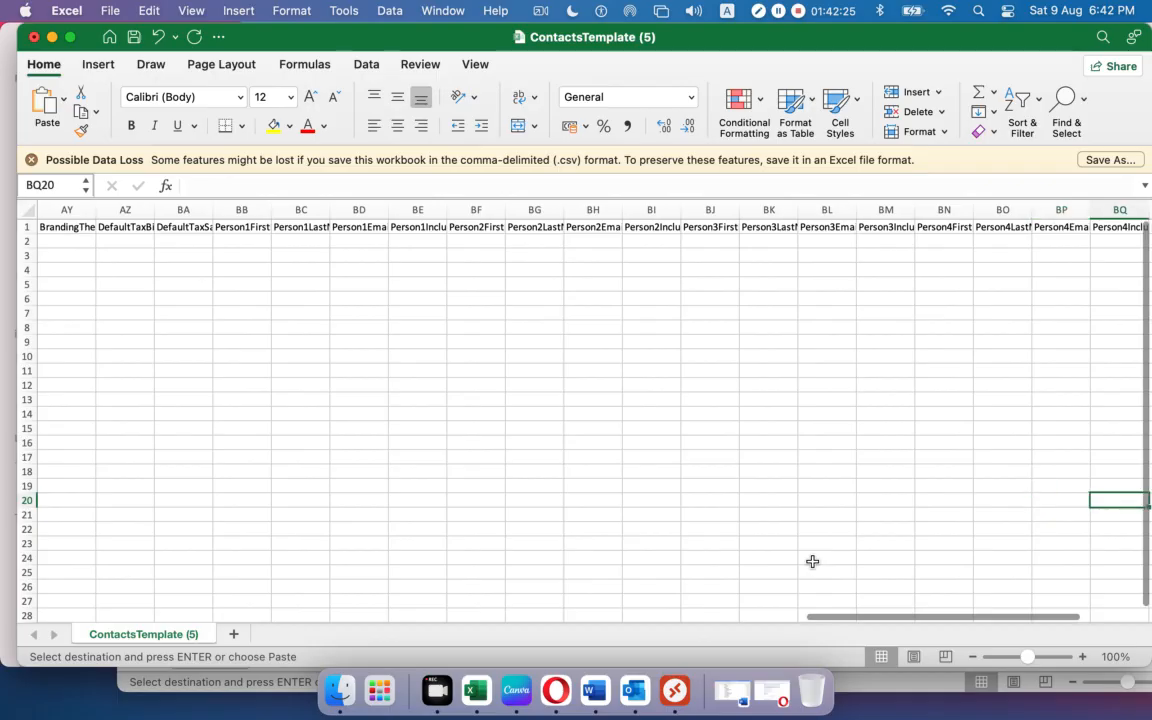
pyautogui.press('Left')
pyautogui.press('Left')
pyautogui.press('Left')
pyautogui.press('Left')
pyautogui.press('Left')
pyautogui.press('Left')
pyautogui.press('Left')
pyautogui.press('Left')
pyautogui.press('Left')
pyautogui.press('Left')
pyautogui.press('Left')
pyautogui.press('Left')
pyautogui.press('Left')
pyautogui.press('Left')
pyautogui.press('Left')
pyautogui.press('Left')
pyautogui.press('Left')
pyautogui.press('Left')
pyautogui.press('Left')
pyautogui.press('Left')
pyautogui.press('Left')
pyautogui.press('Left')
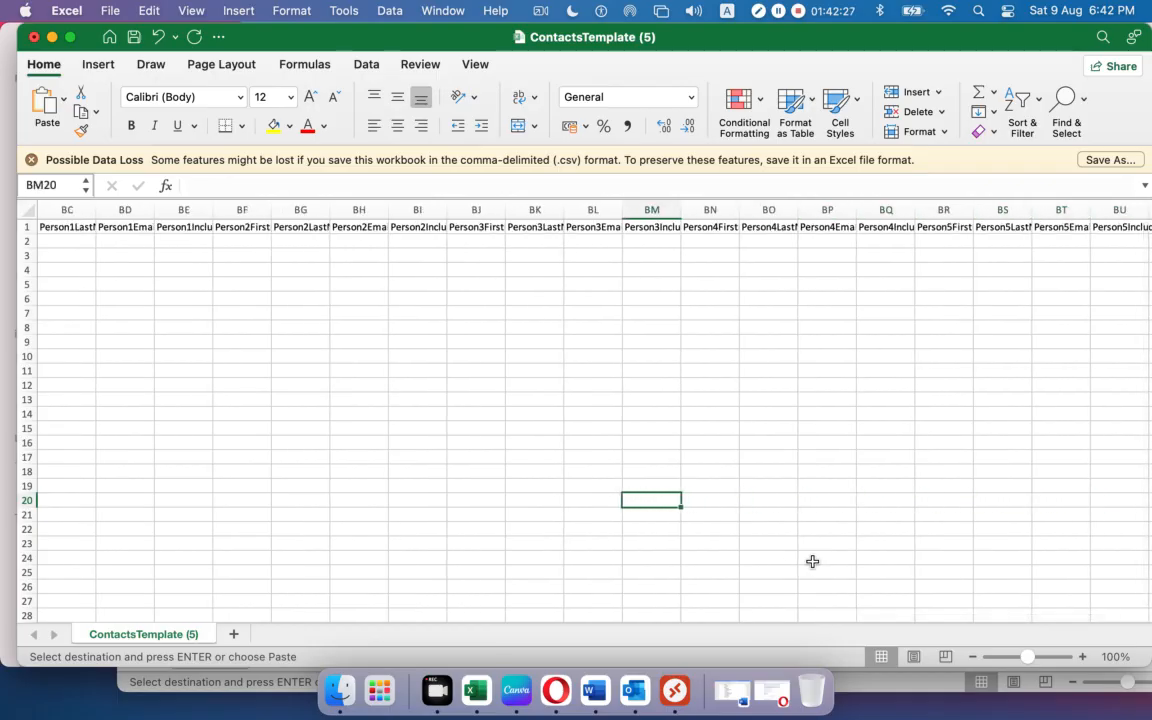
pyautogui.press('Left')
pyautogui.press('Left')
pyautogui.press('Left')
pyautogui.press('Left')
pyautogui.press('Left')
pyautogui.press('Left')
pyautogui.press('Left')
pyautogui.press('Left')
pyautogui.press('Left')
pyautogui.press('Left')
pyautogui.press('Left')
pyautogui.press('Left')
pyautogui.press('Left')
pyautogui.press('Left')
pyautogui.press('Left')
pyautogui.press('Left')
pyautogui.press('Left')
pyautogui.press('Left')
pyautogui.press('Left')
pyautogui.press('Left')
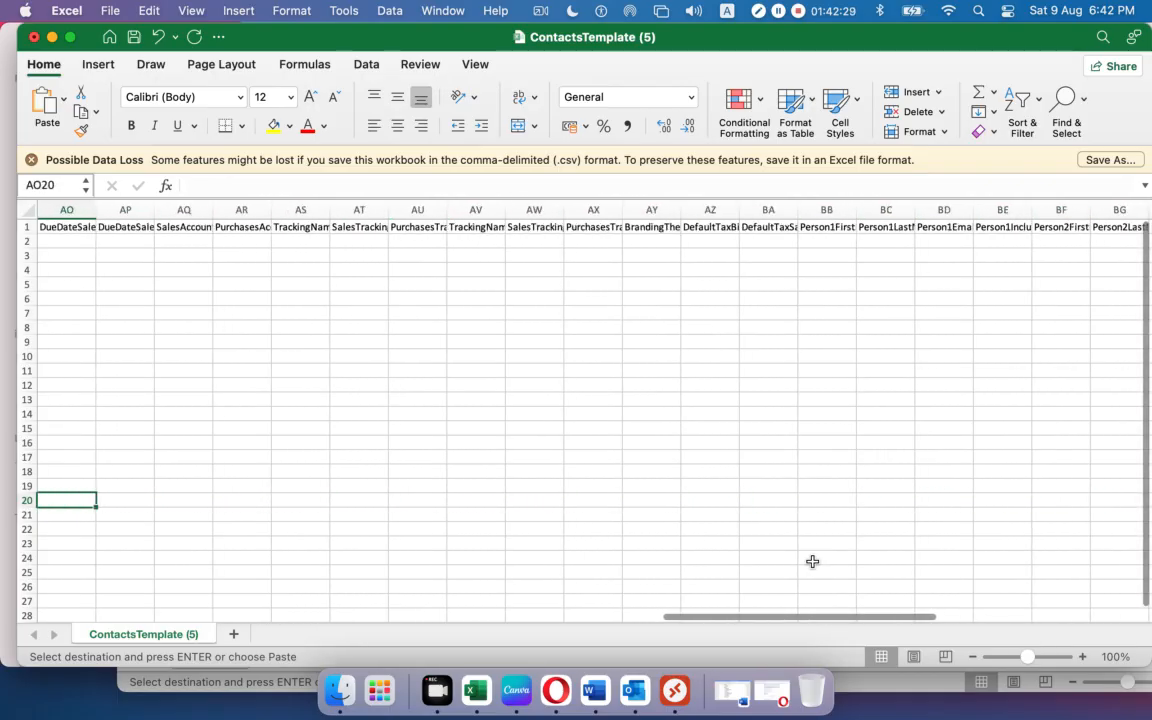
pyautogui.press('Left')
pyautogui.press('Left')
pyautogui.press('Left')
pyautogui.press('Left')
pyautogui.press('Left')
pyautogui.press('Left')
pyautogui.press('Left')
pyautogui.press('Left')
pyautogui.press('Left')
pyautogui.press('Left')
pyautogui.press('Left')
pyautogui.press('Left')
pyautogui.press('Left')
pyautogui.press('Left')
pyautogui.press('Left')
pyautogui.press('Left')
pyautogui.press('Left')
pyautogui.press('Left')
pyautogui.press('Left')
pyautogui.press('Left')
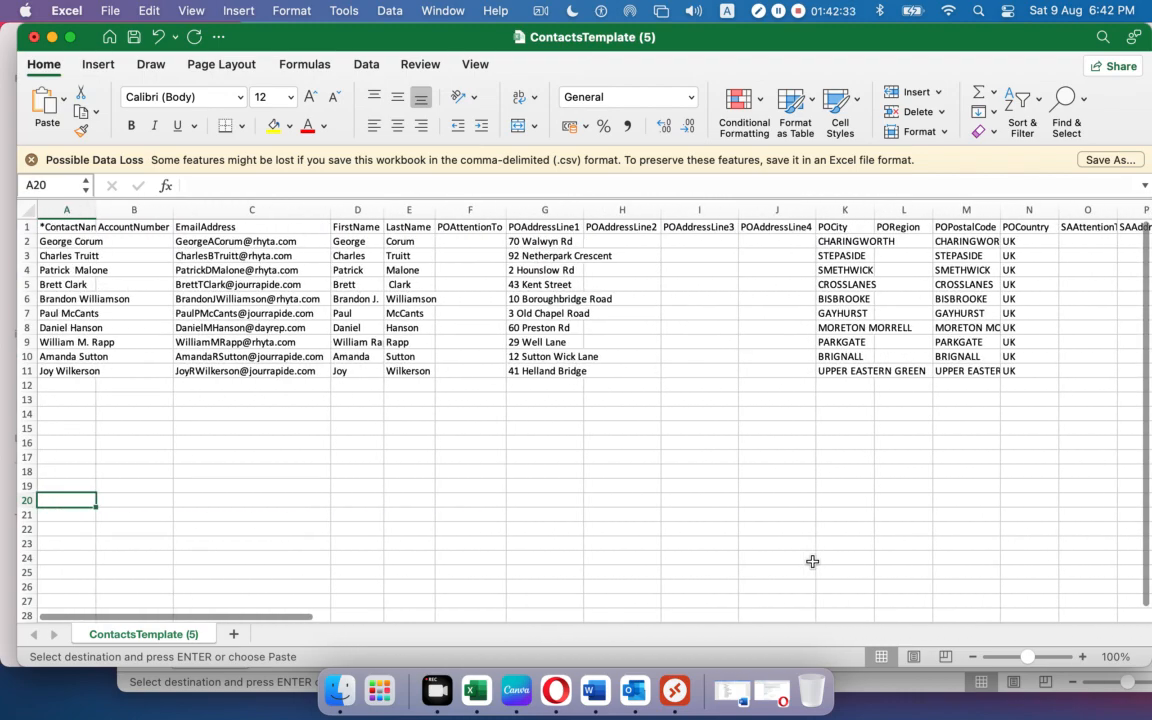
pyautogui.click(66, 10)
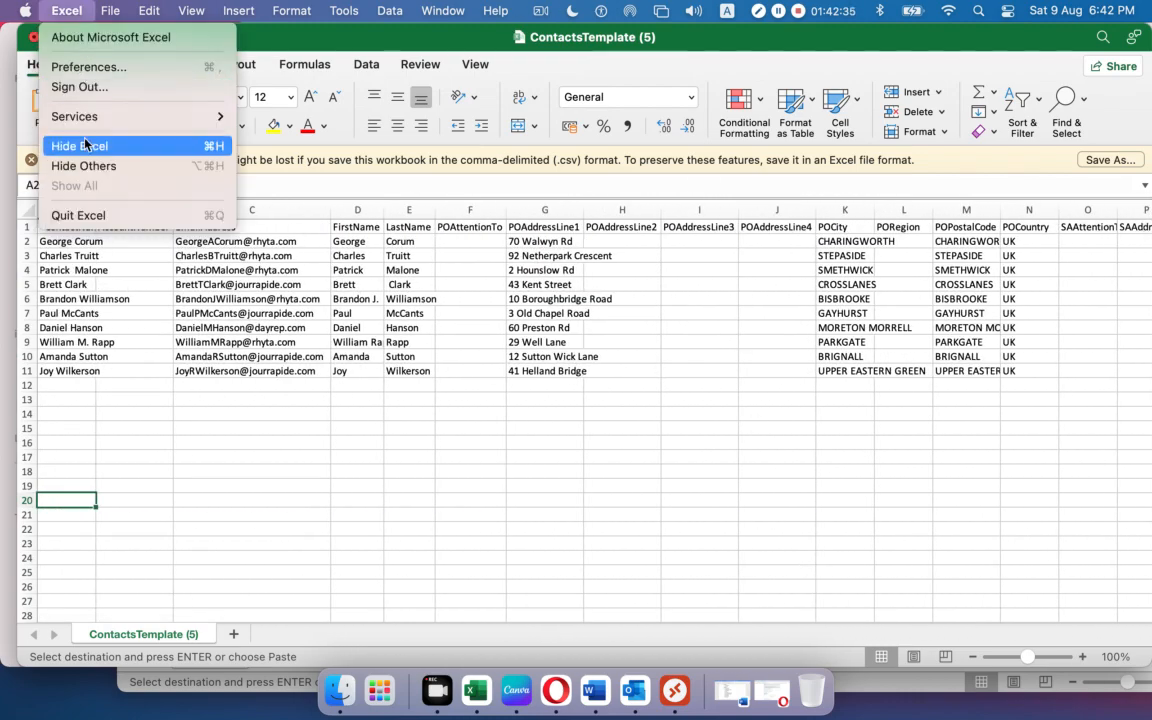
# Save a copy named ContactsT.csv on the Desktop in Comma-separated Values format.
pyautogui.moveTo(111, 13)
pyautogui.click(118, 146)
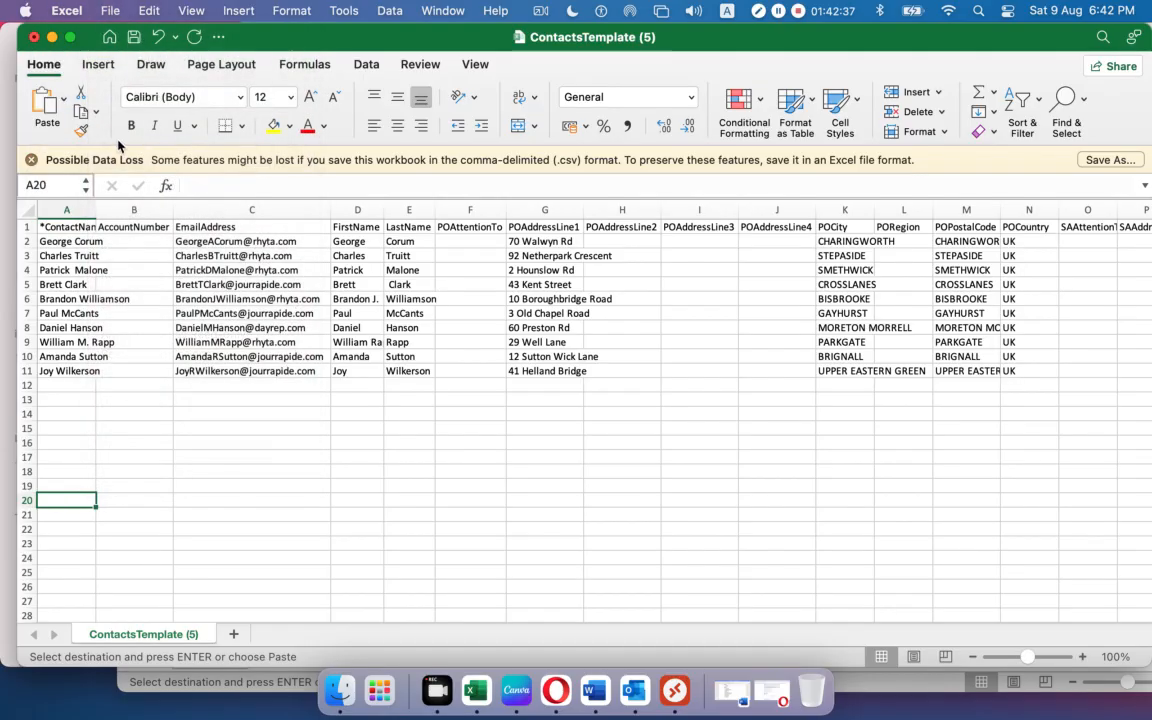
pyautogui.click(110, 11)
pyautogui.click(122, 160)
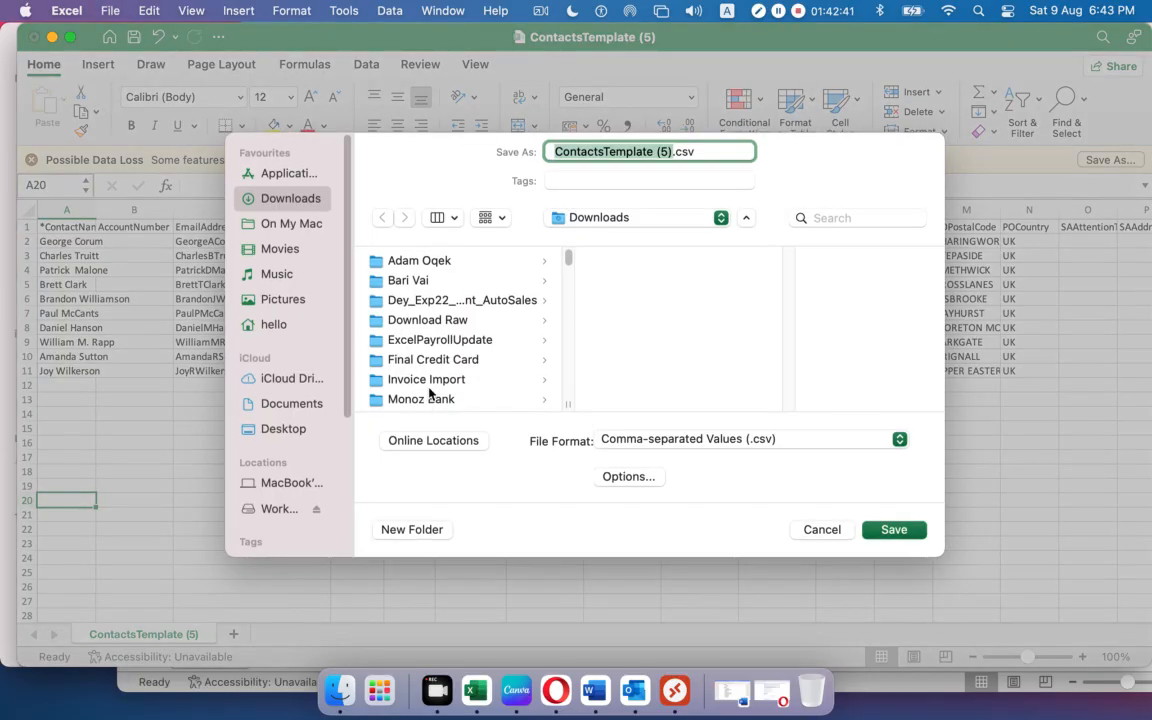
pyautogui.click(264, 430)
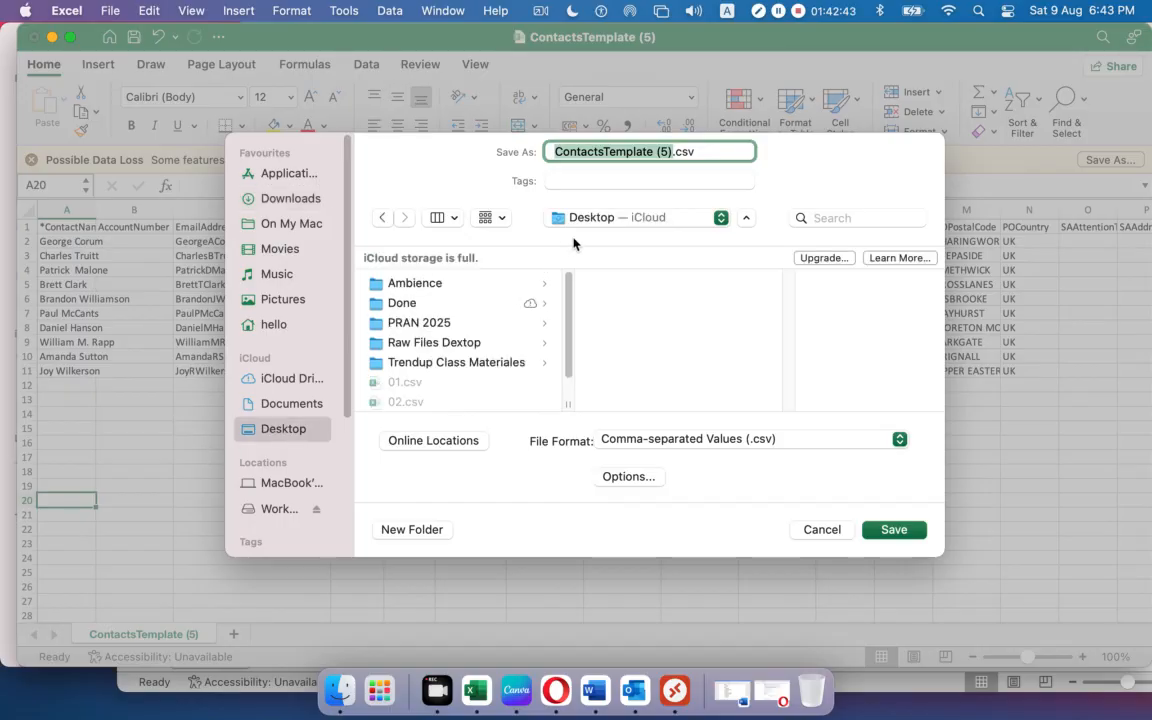
pyautogui.click(674, 151)
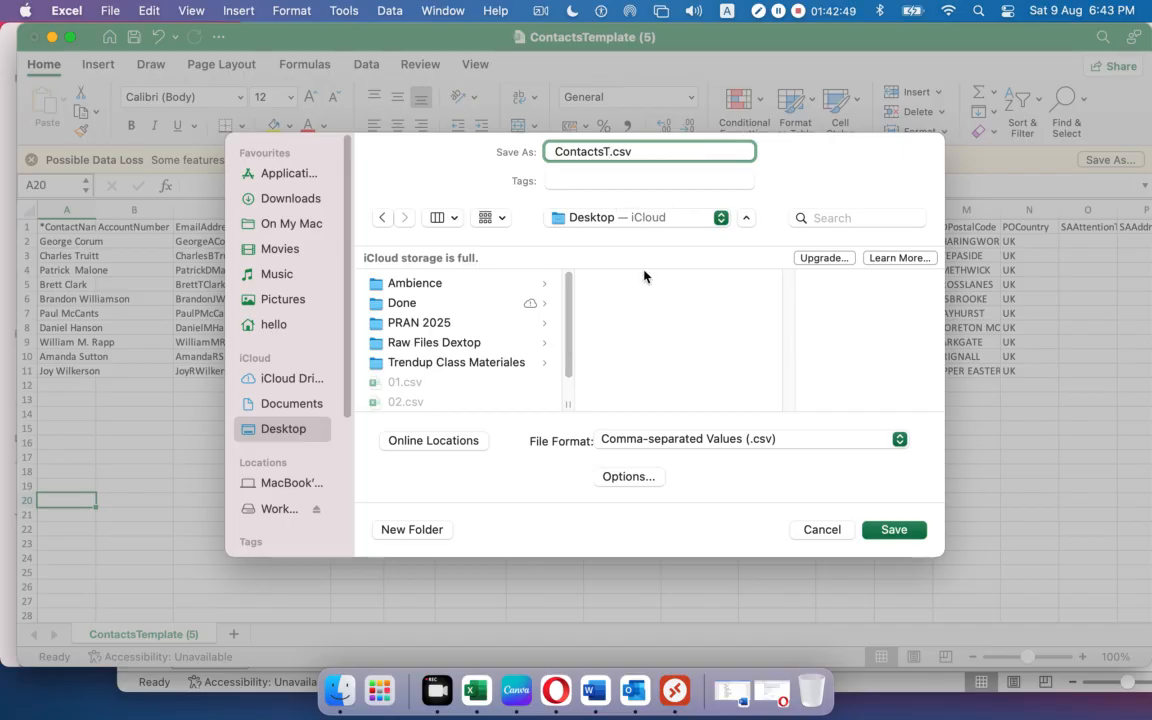
pyautogui.click(894, 530)
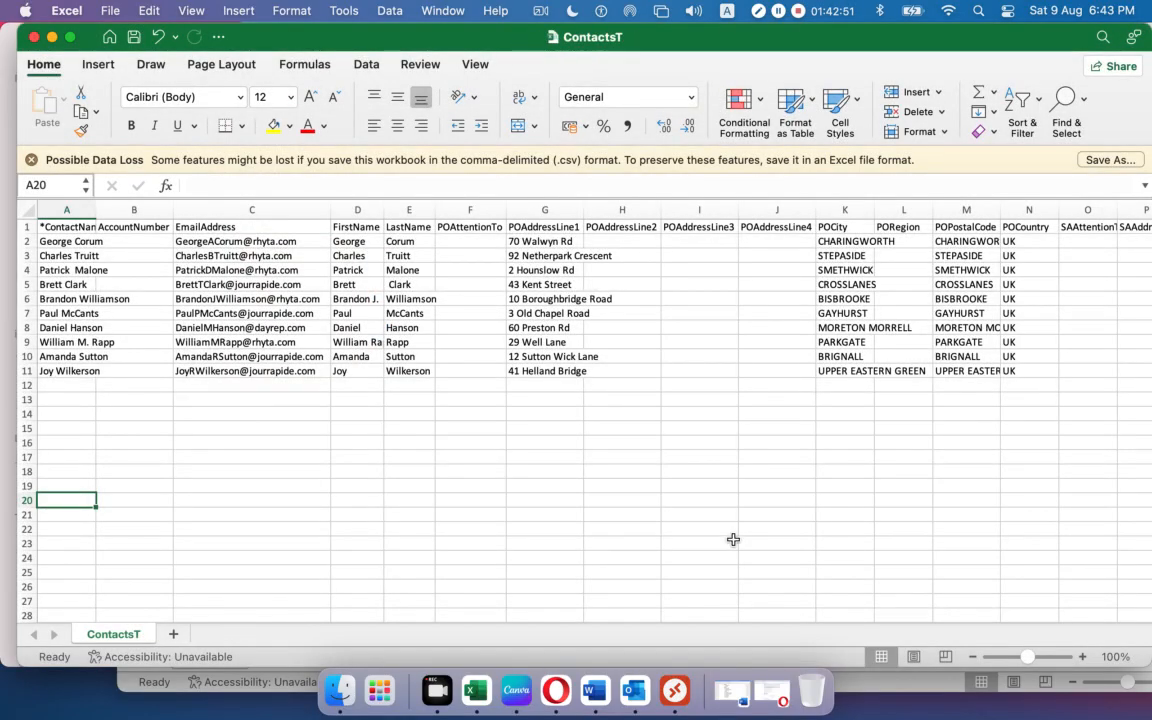
# Upload ContactsT.csv in Opera's Xero import and continue to the summary of 10 new contacts.
pyautogui.click(568, 692)
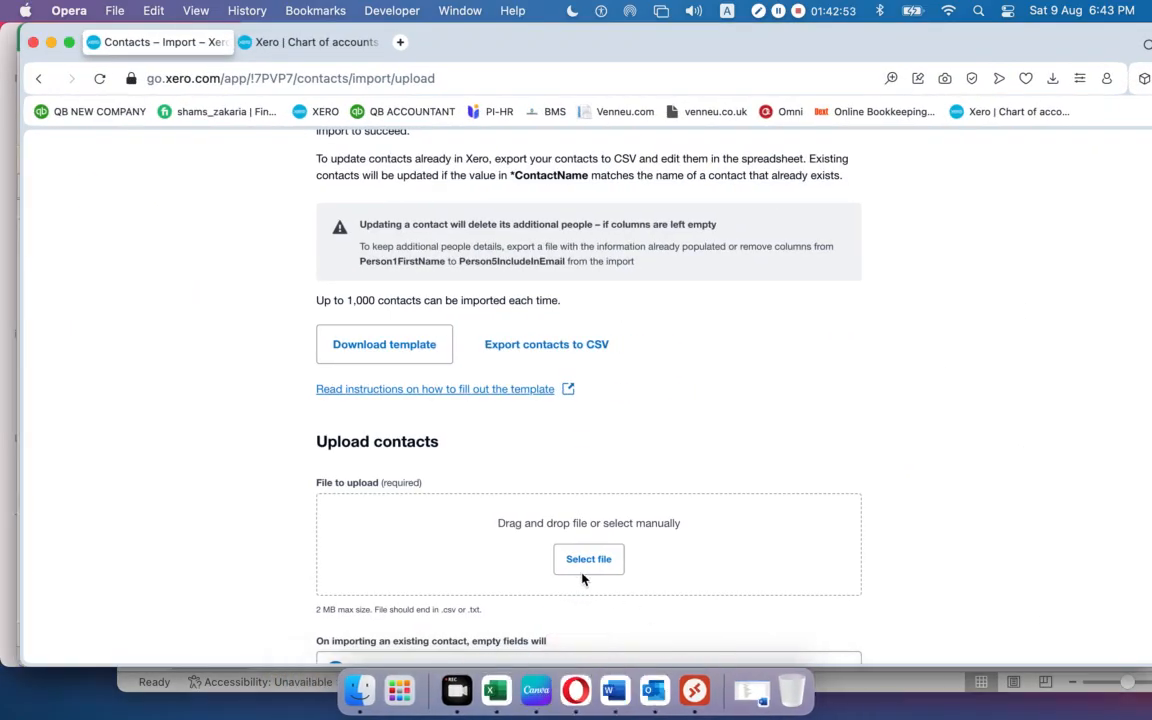
pyautogui.click(586, 558)
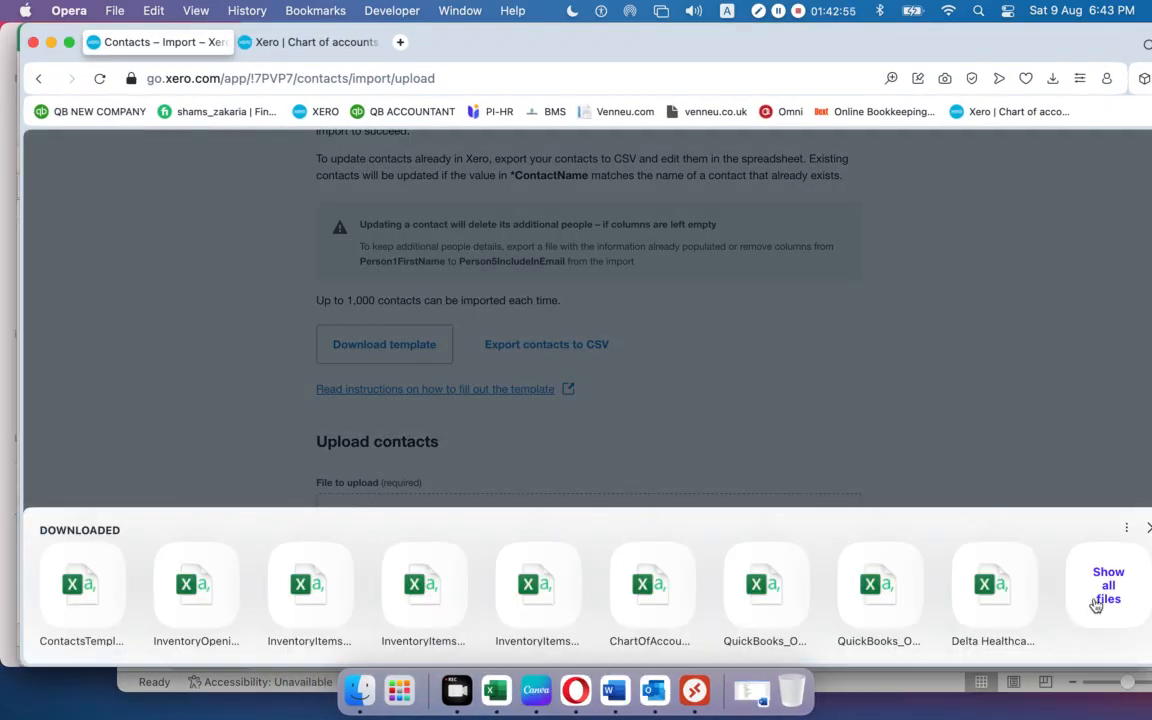
pyautogui.click(1100, 598)
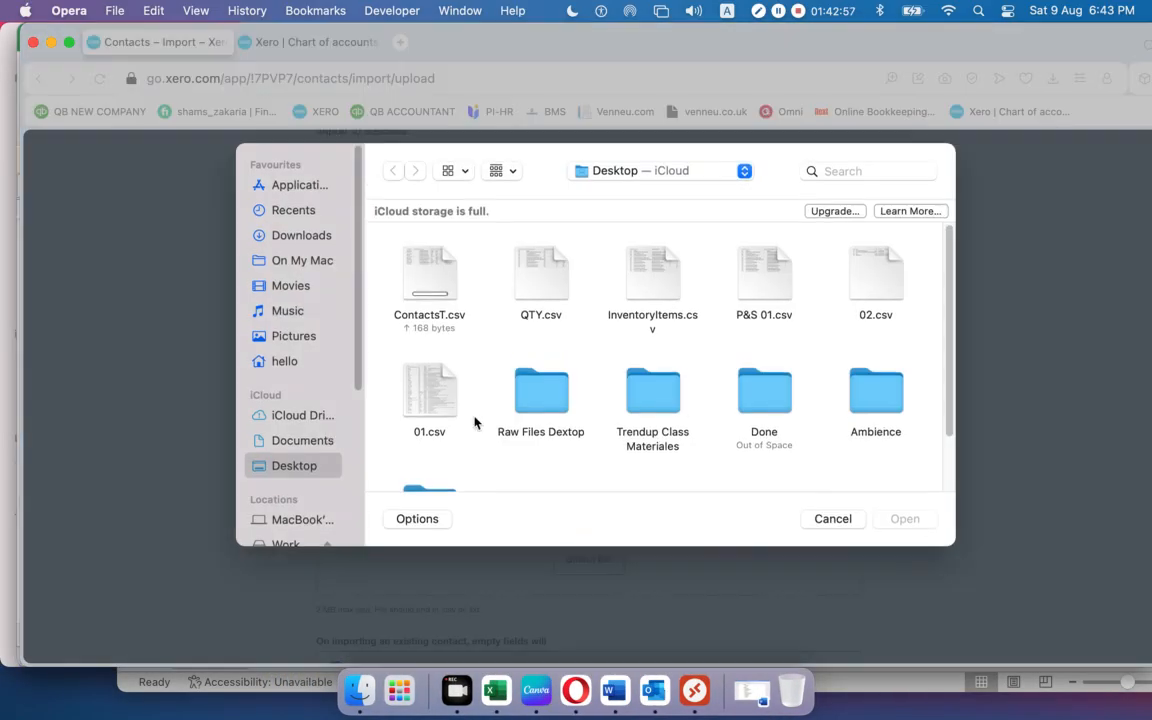
pyautogui.click(446, 322)
pyautogui.click(922, 518)
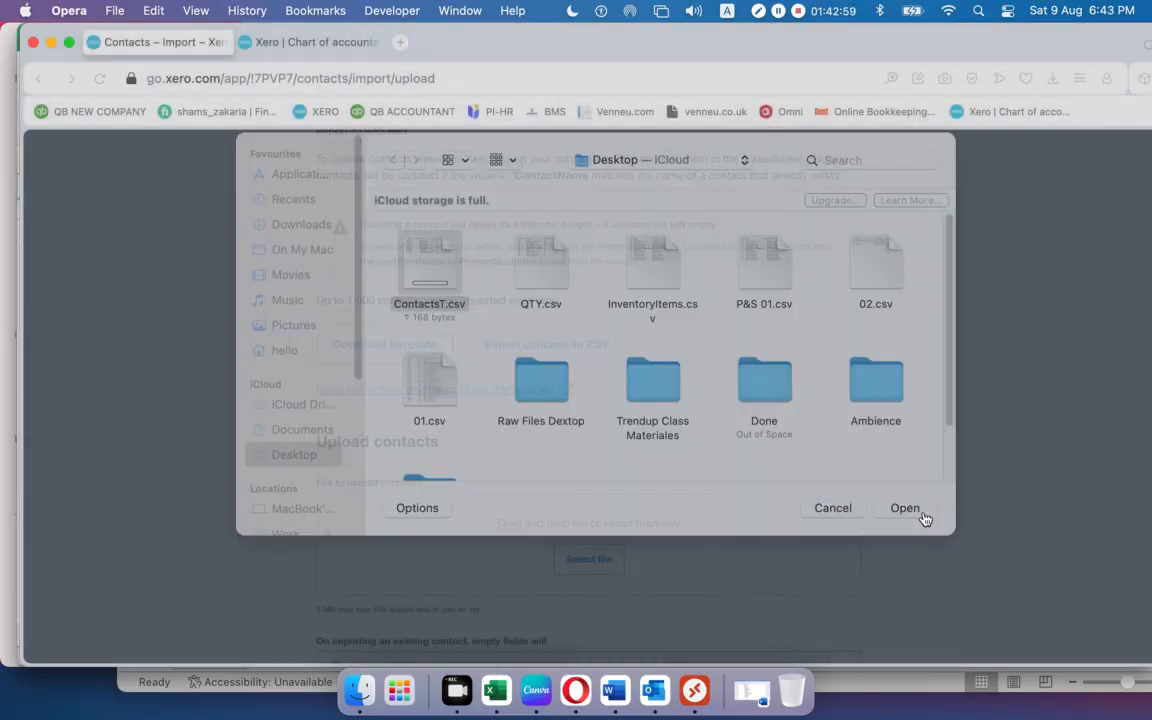
pyautogui.scroll(-3, 739, 539)
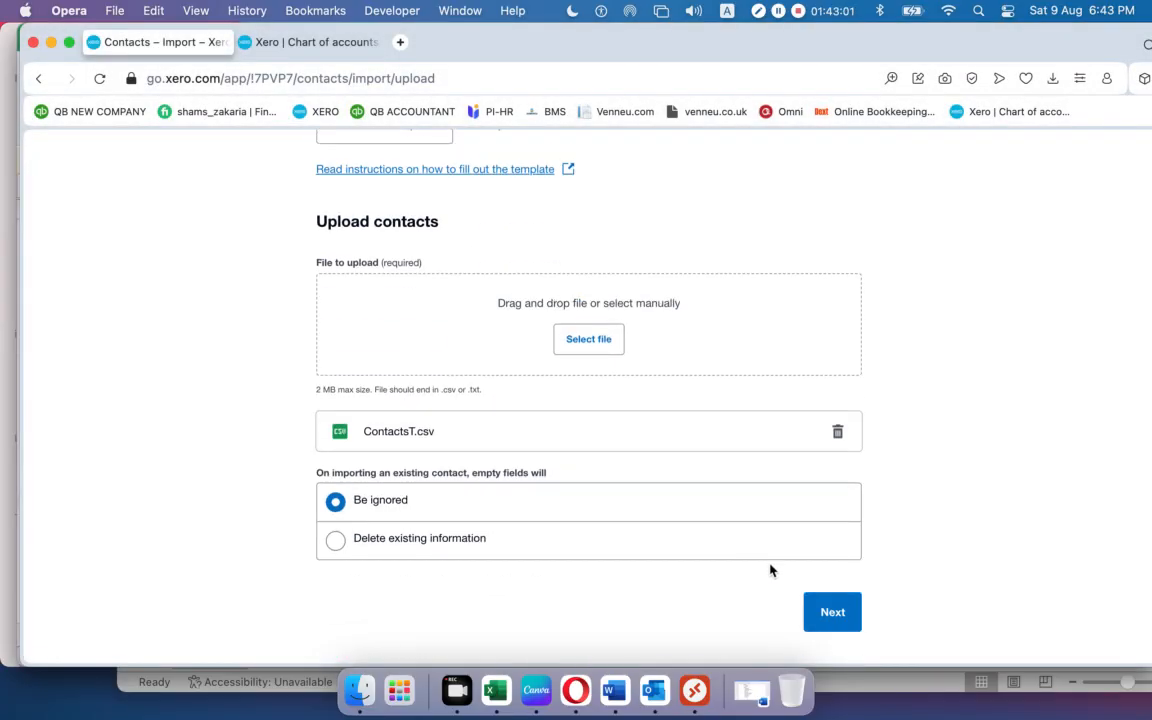
pyautogui.click(817, 612)
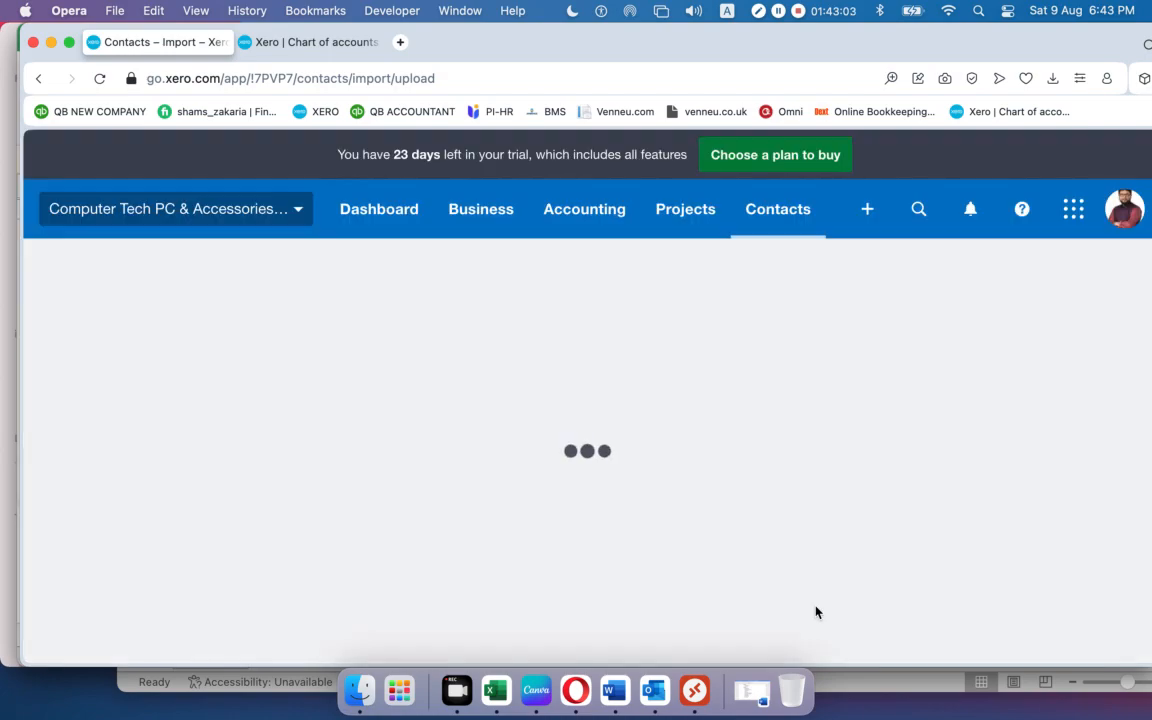
pyautogui.scroll(-3, 744, 538)
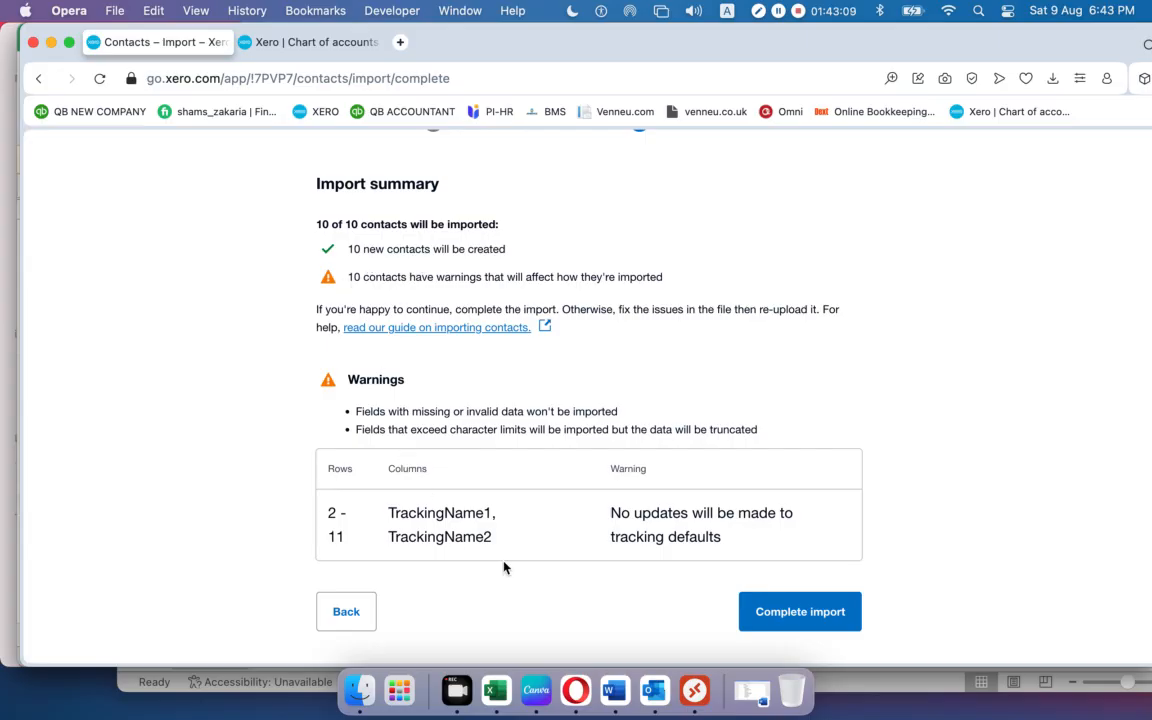
# Complete the import, check the Contacts list shows 1-11 of 11, and minimise Opera.
pyautogui.click(806, 619)
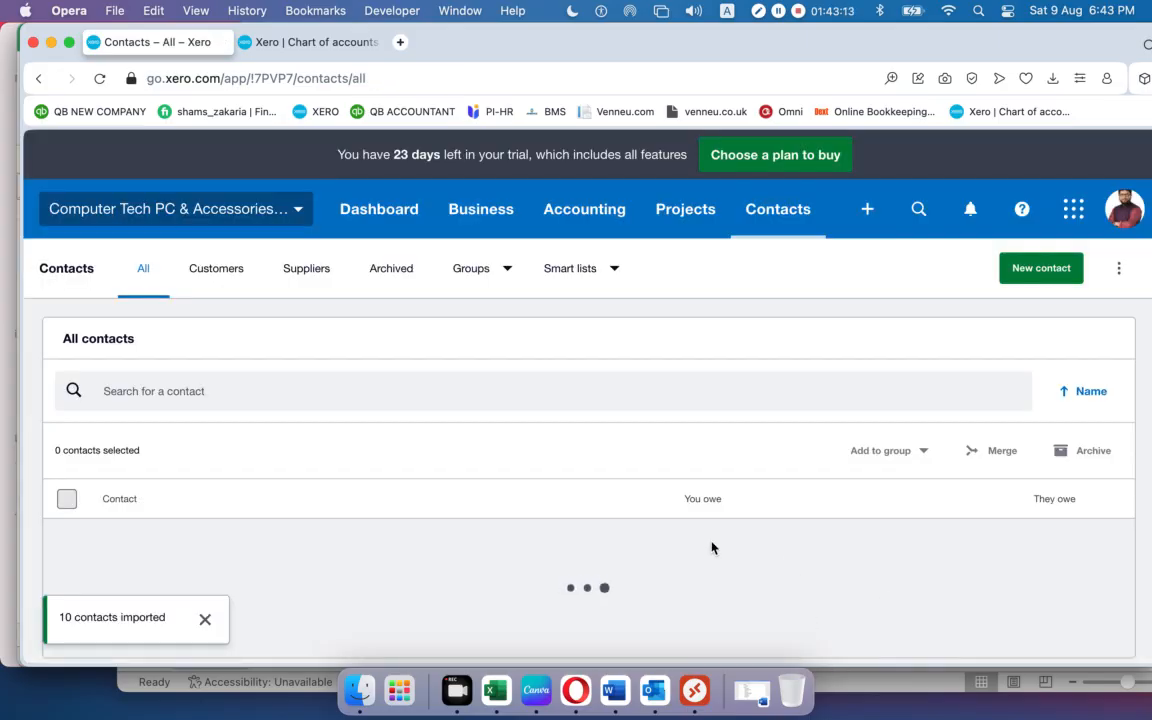
pyautogui.scroll(-5, 700, 484)
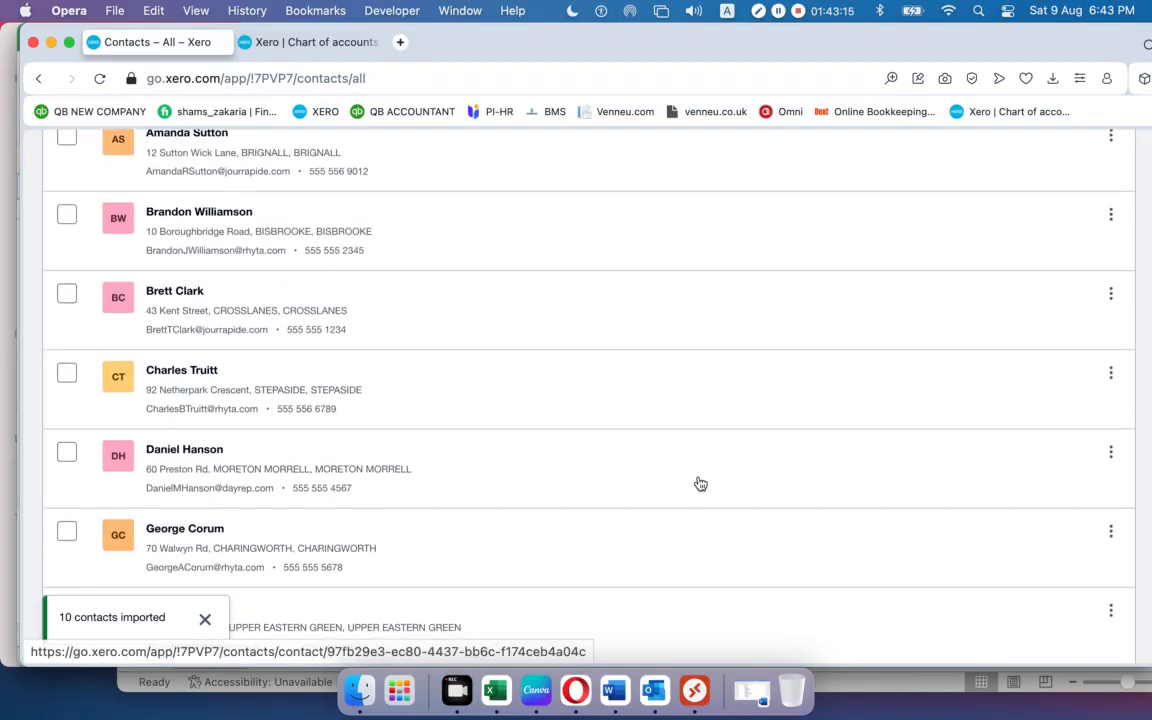
pyautogui.scroll(-5, 700, 484)
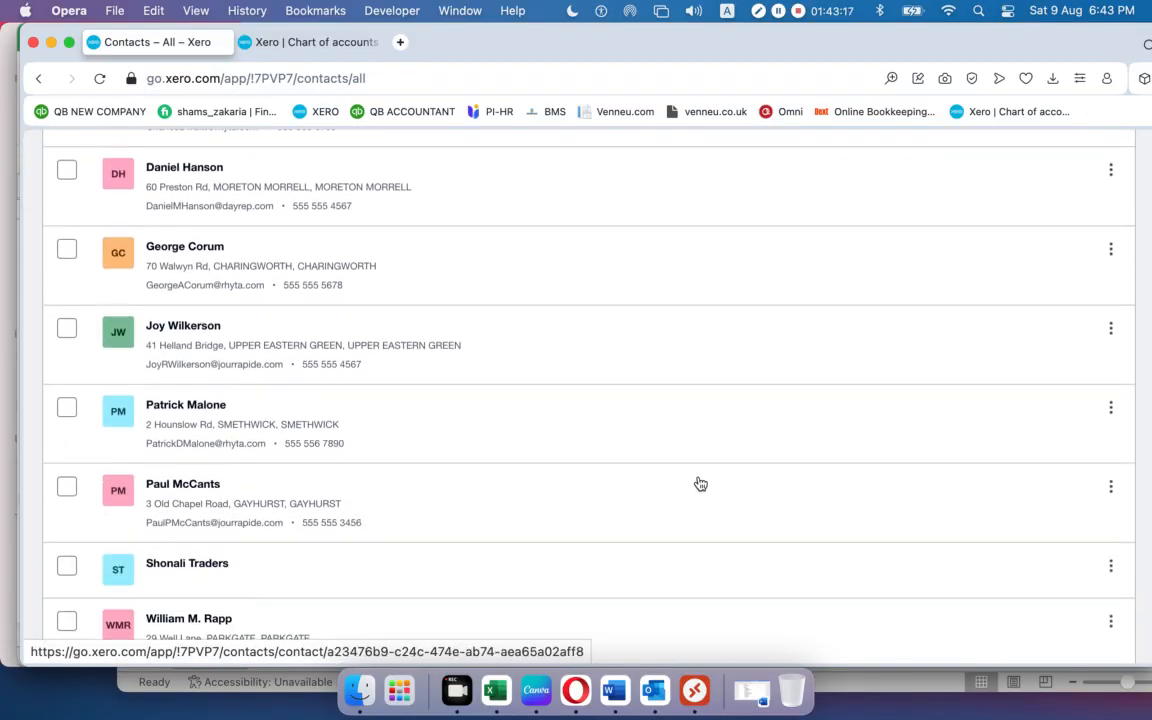
pyautogui.scroll(-2, 700, 484)
pyautogui.scroll(10, 700, 484)
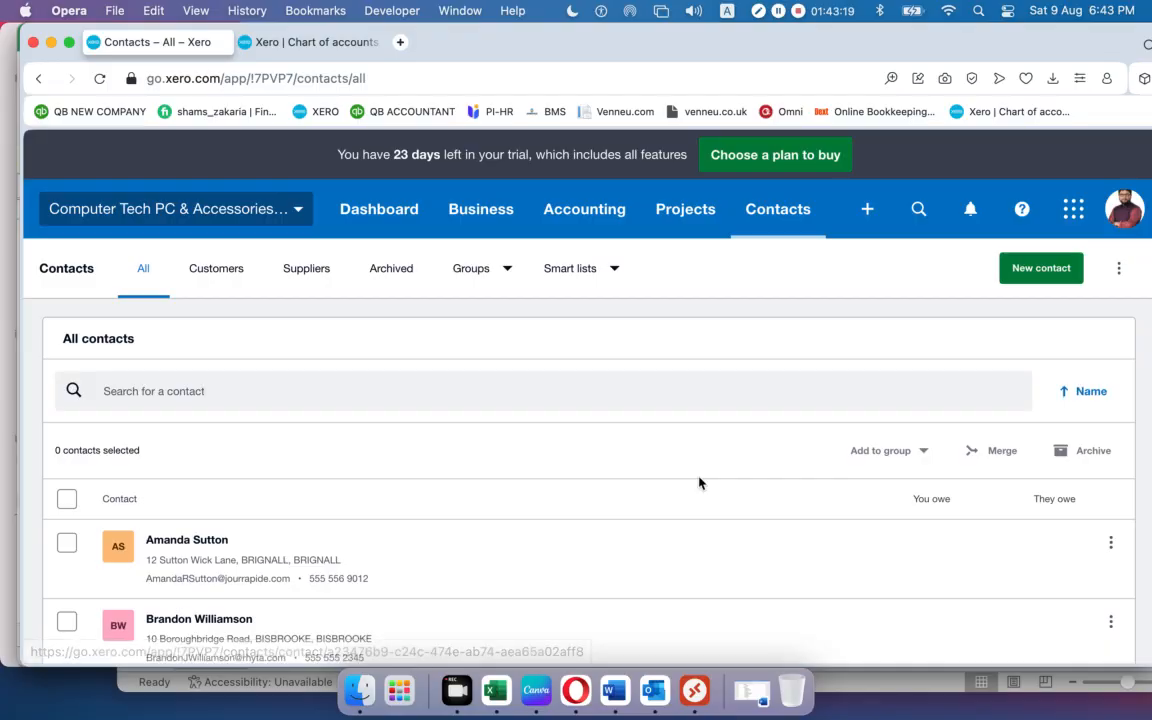
pyautogui.scroll(-6, 700, 484)
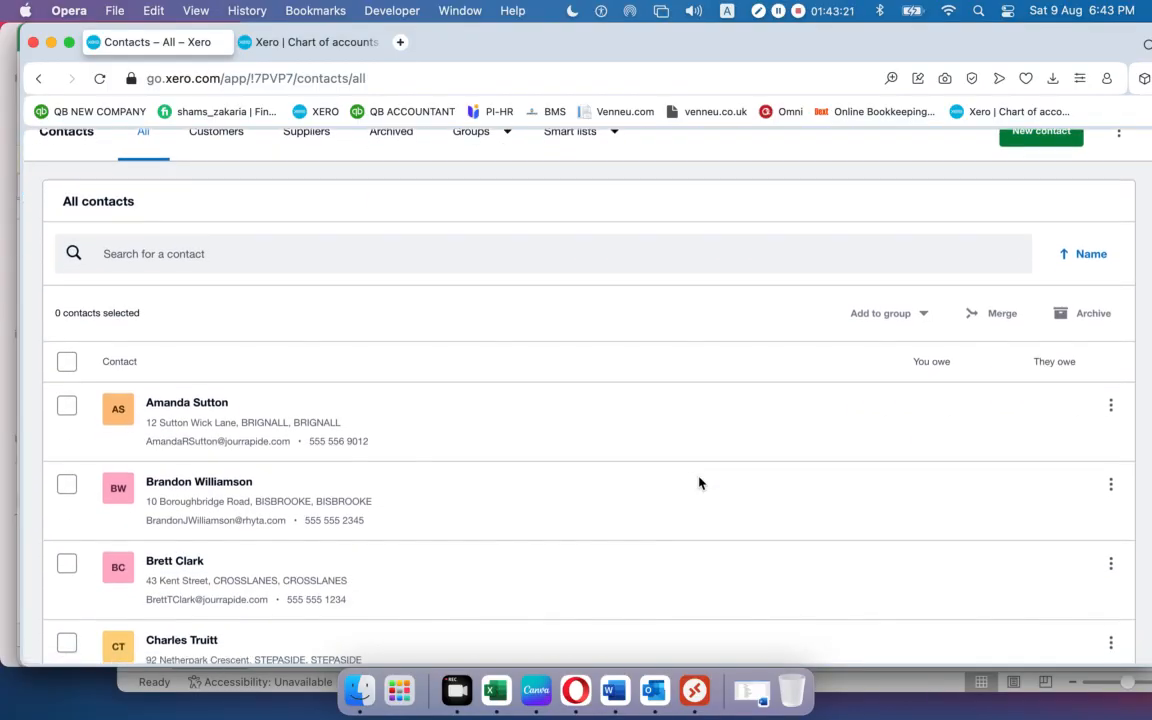
pyautogui.scroll(-5, 700, 484)
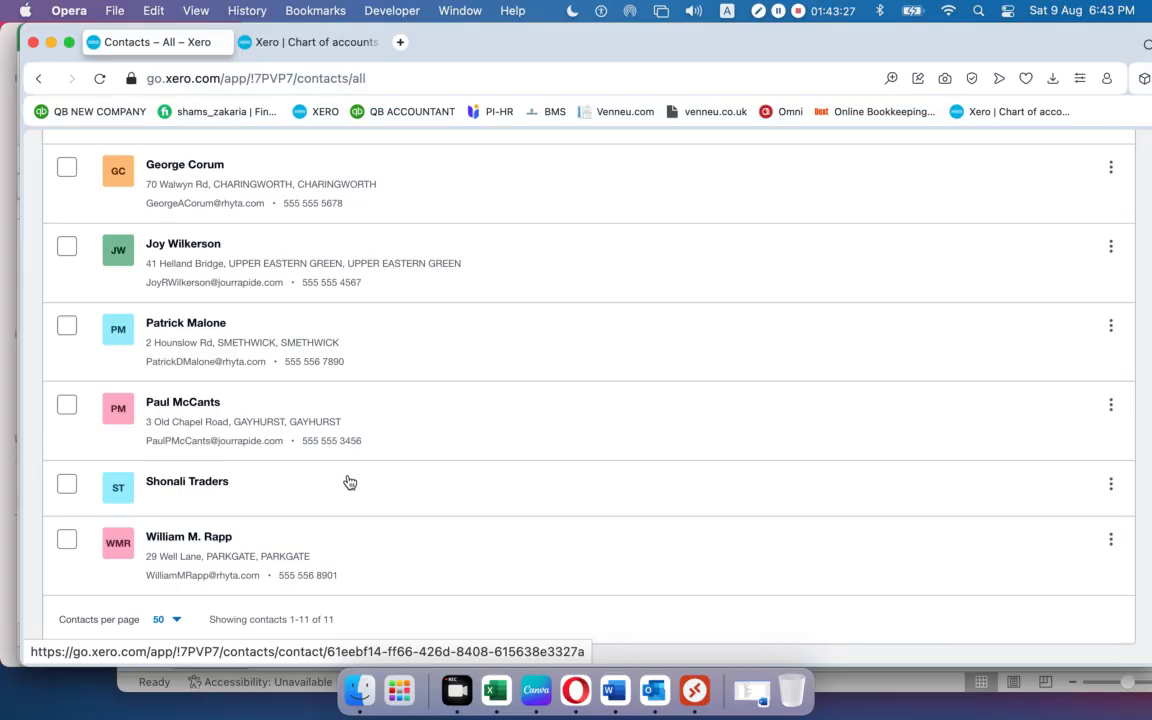
pyautogui.scroll(10, 349, 483)
pyautogui.scroll(-9, 349, 483)
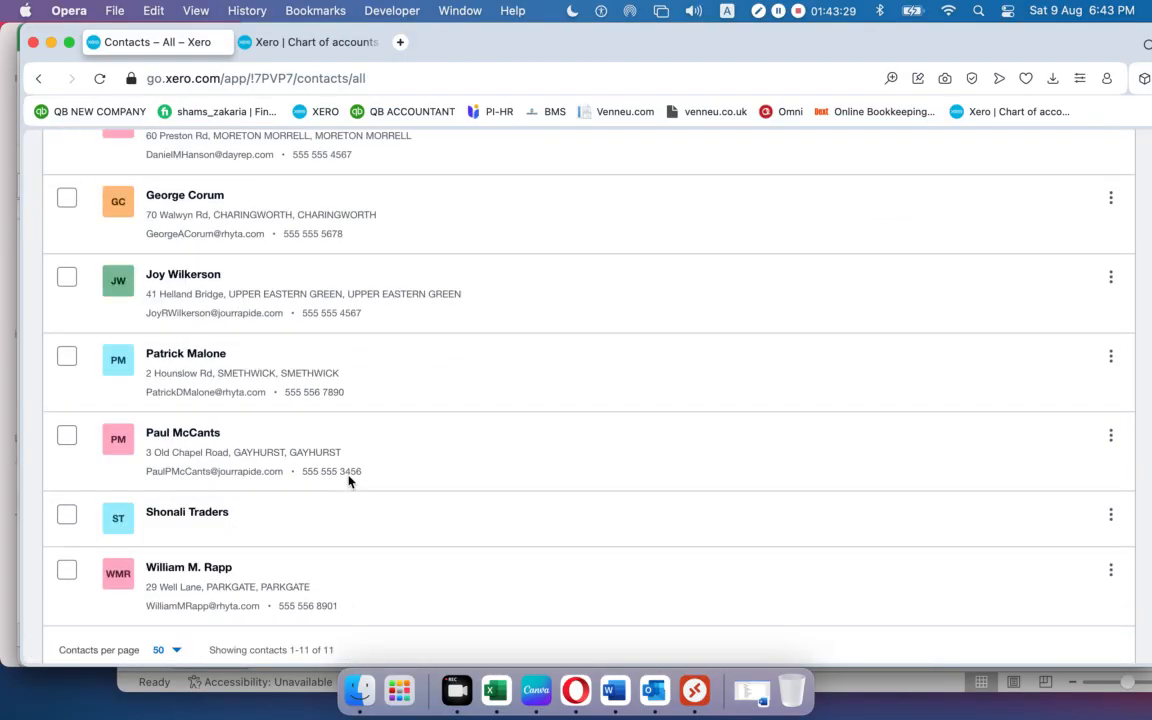
pyautogui.scroll(-1, 349, 481)
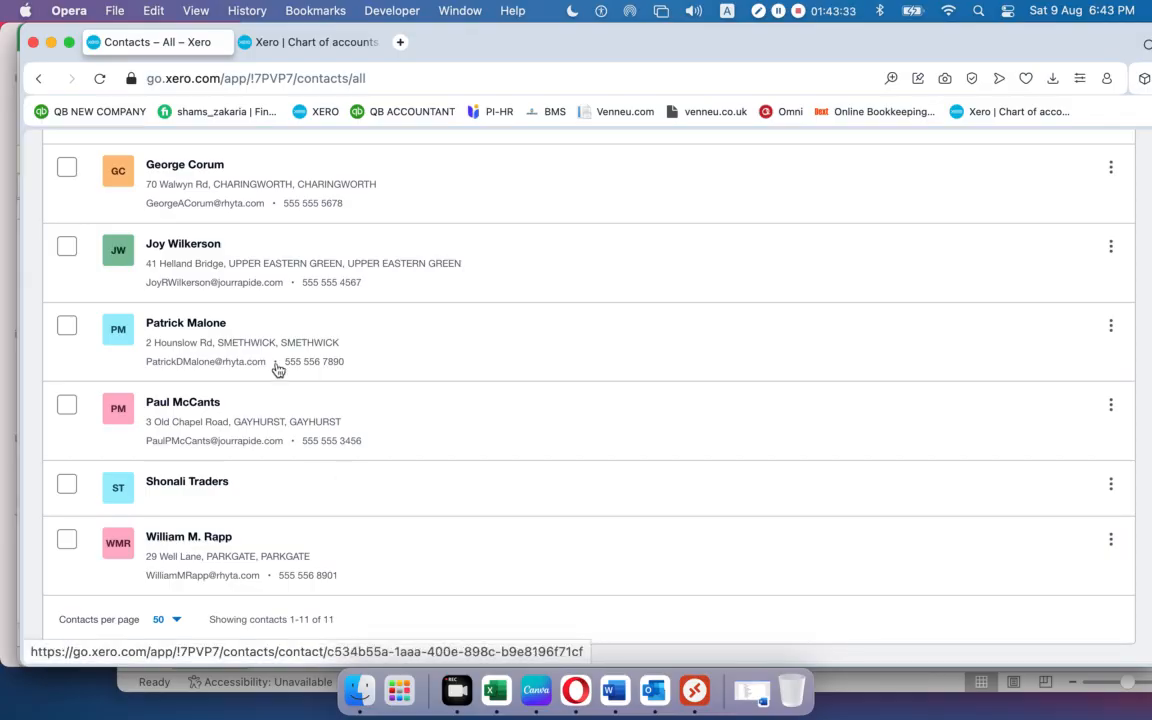
pyautogui.click(52, 44)
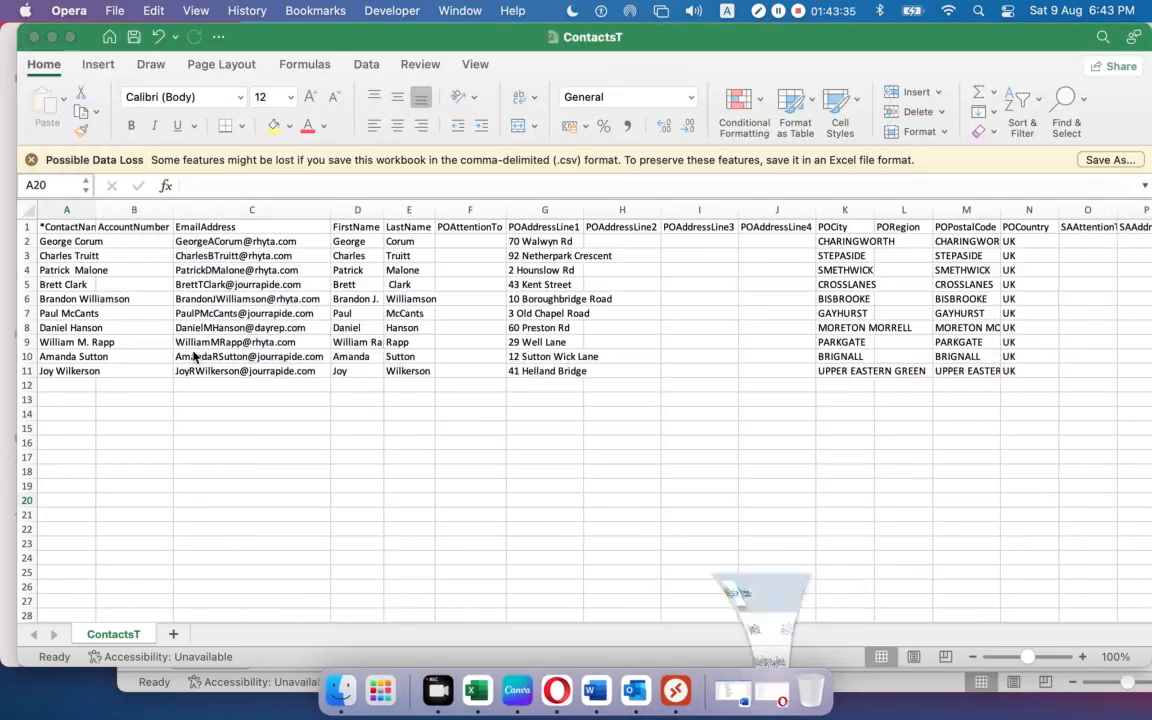
# Close the ContactsT and Contacts workbooks without saving changes.
pyautogui.click(36, 42)
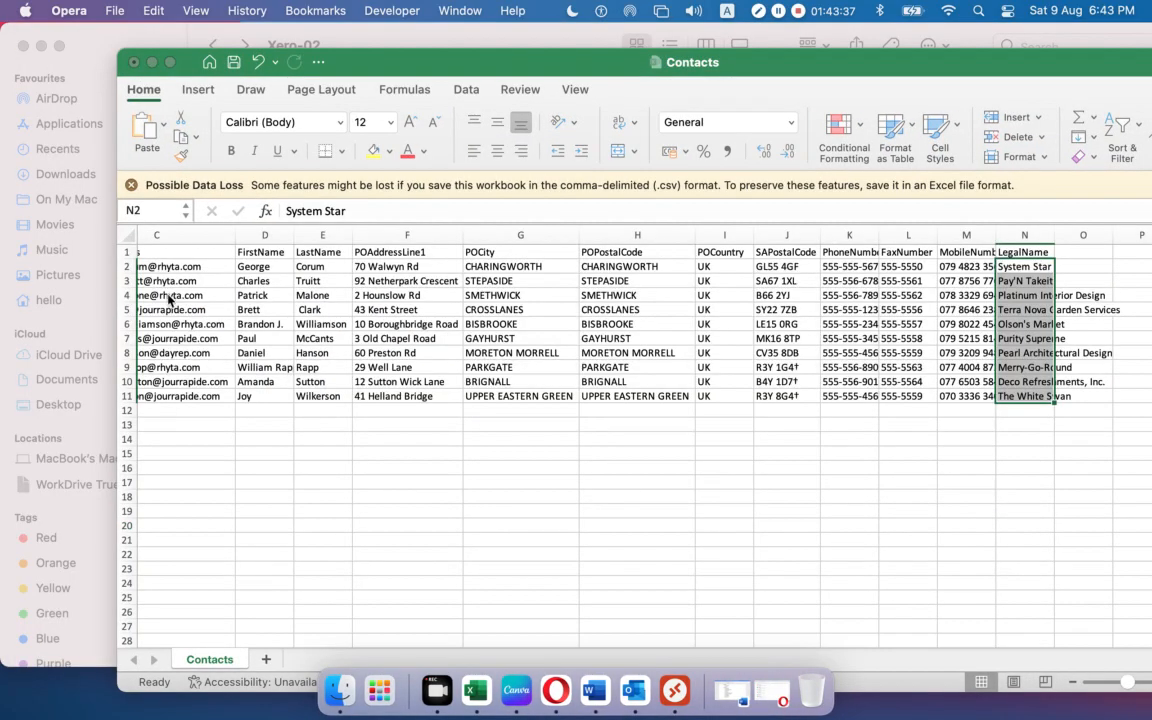
pyautogui.click(134, 62)
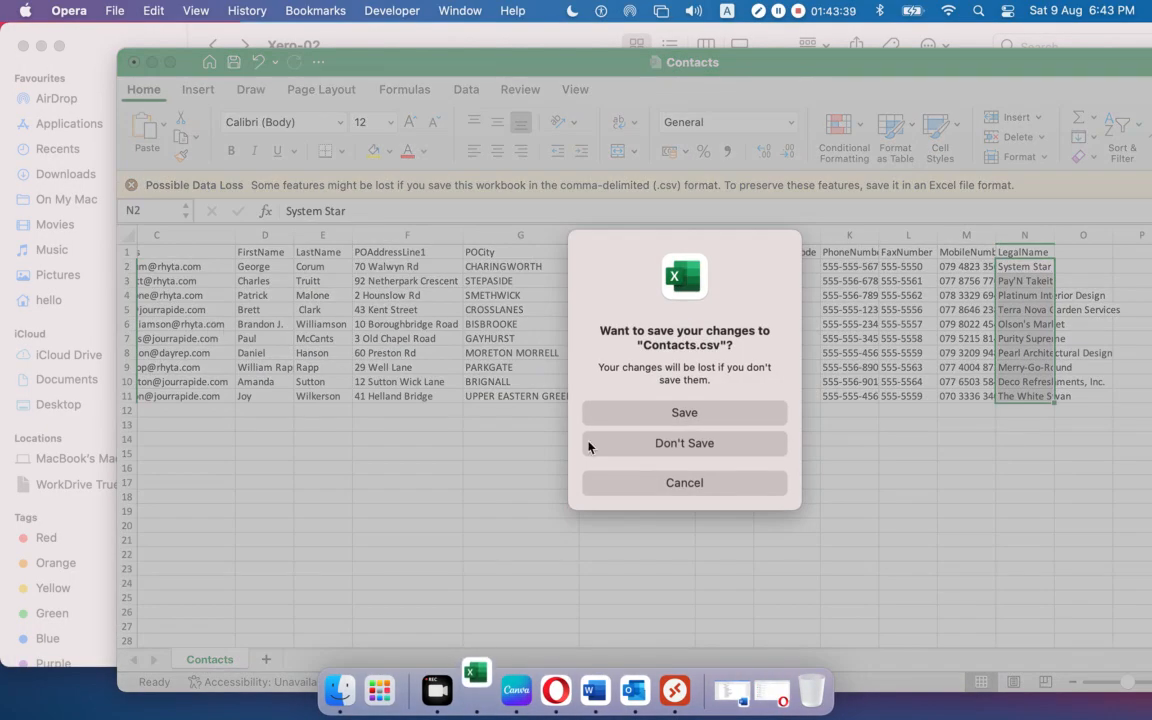
pyautogui.click(632, 440)
# Select the three CSV files in the Xero-02 folder and minimise the window.
pyautogui.click(609, 416)
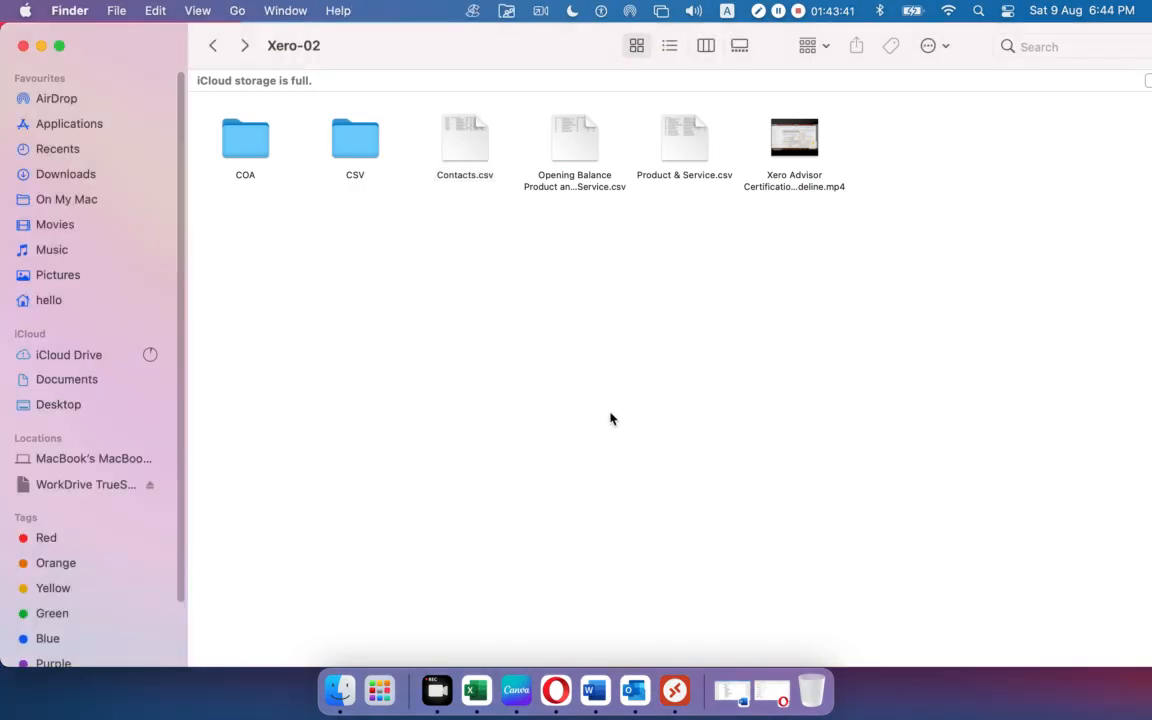
pyautogui.doubleClick(368, 155)
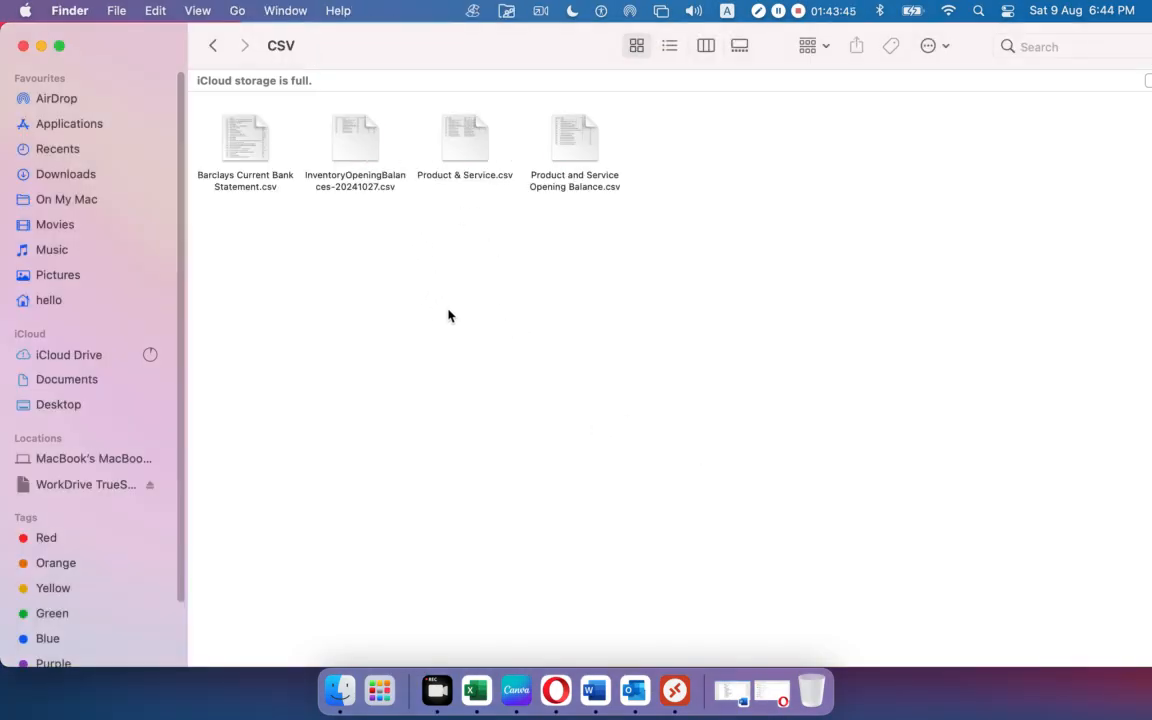
pyautogui.click(212, 45)
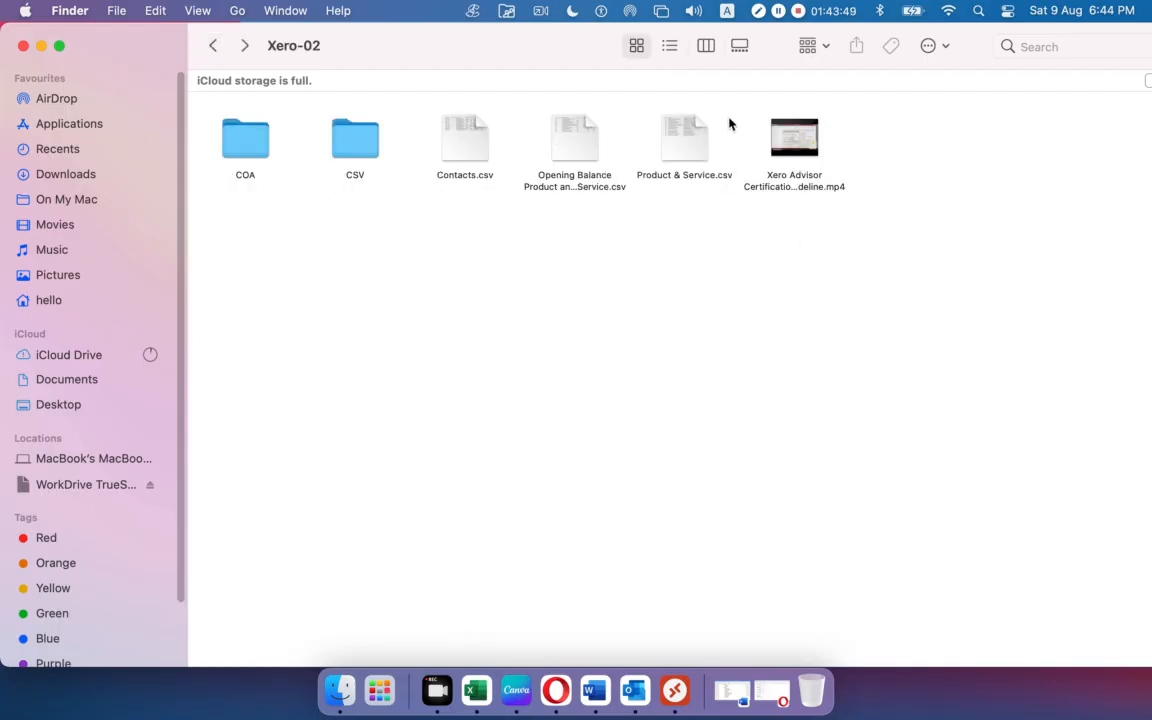
pyautogui.moveTo(735, 108); pyautogui.dragTo(451, 227)
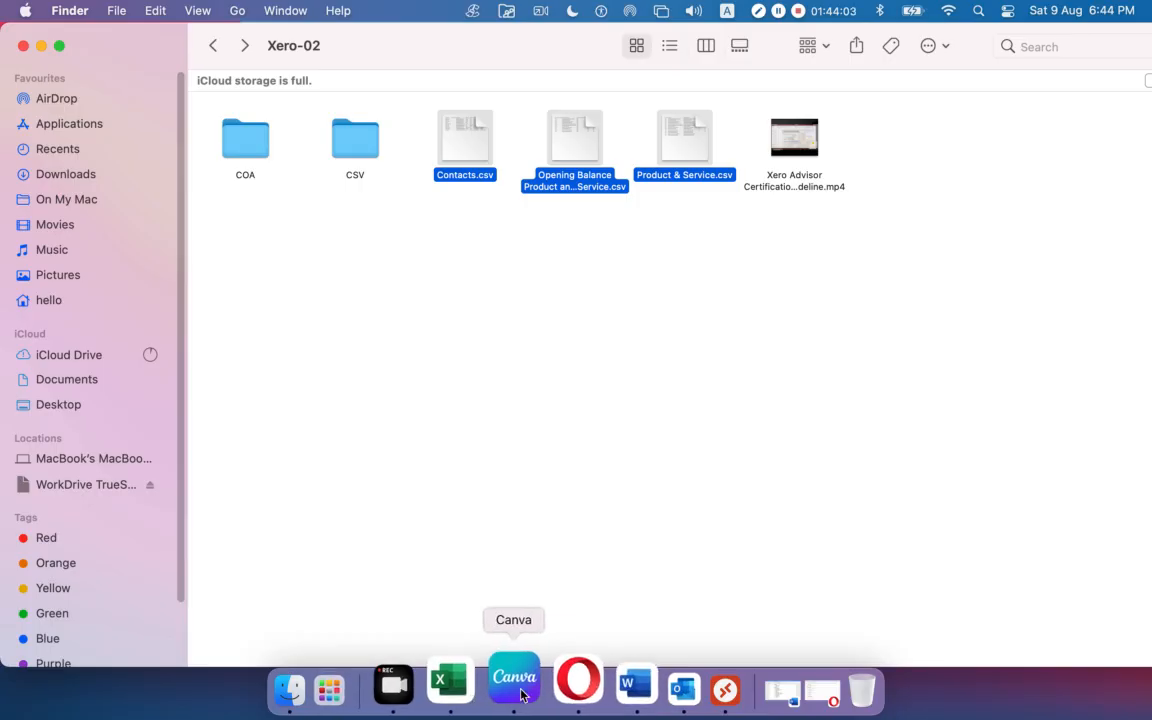
pyautogui.click(41, 46)
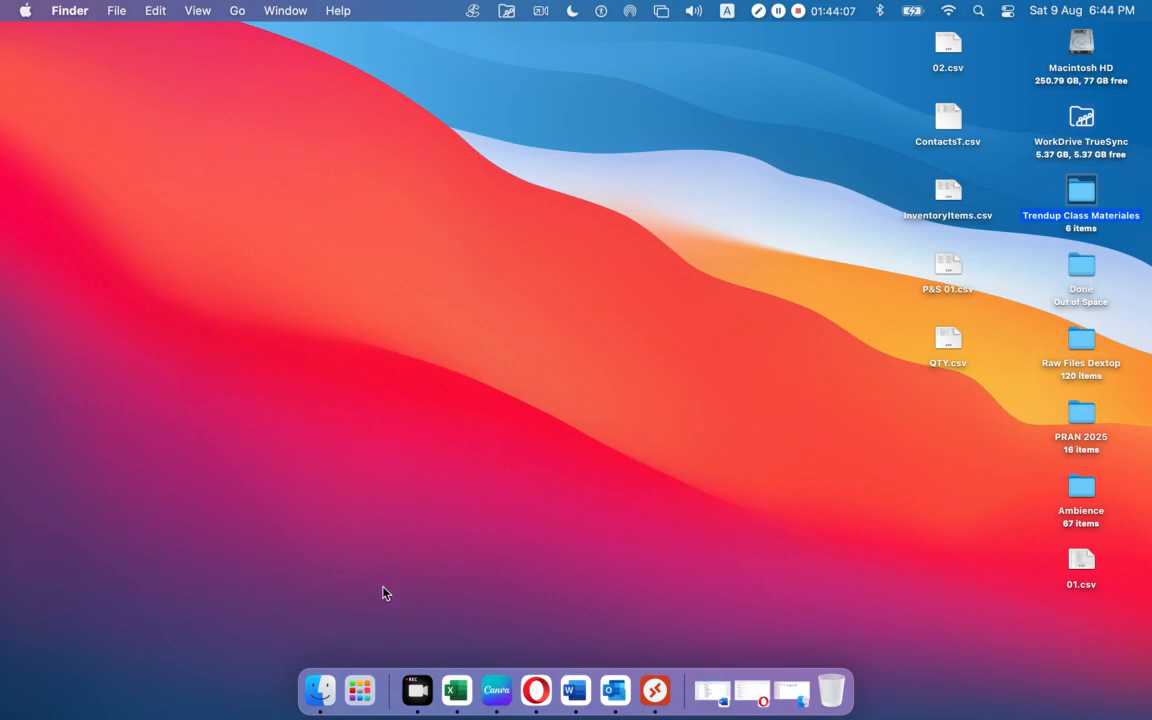
# Launch Safari from Launchpad and open the Facebook Messenger chats list.
pyautogui.click(358, 682)
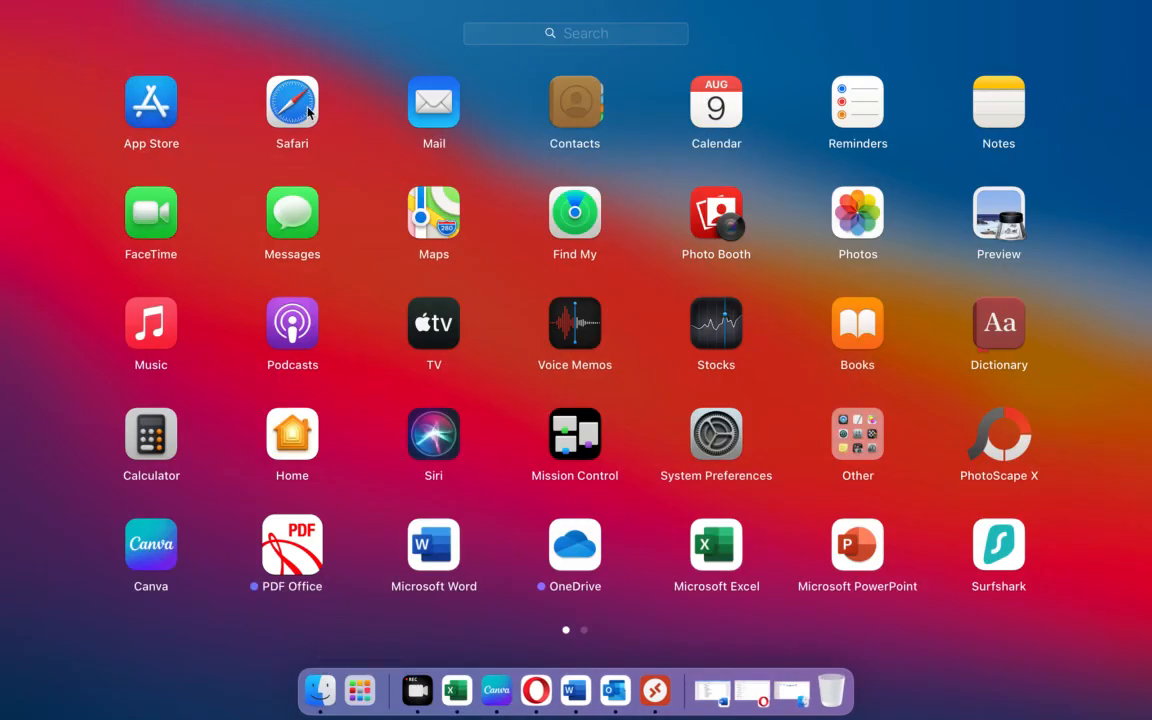
pyautogui.click(308, 112)
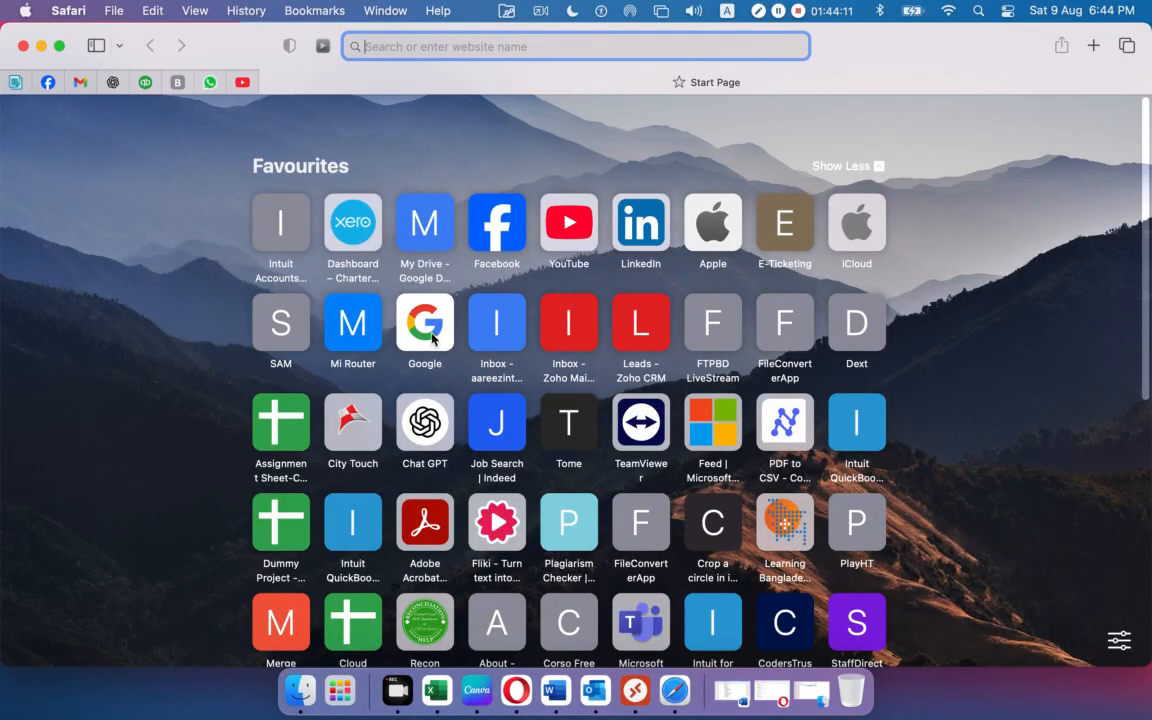
pyautogui.click(49, 83)
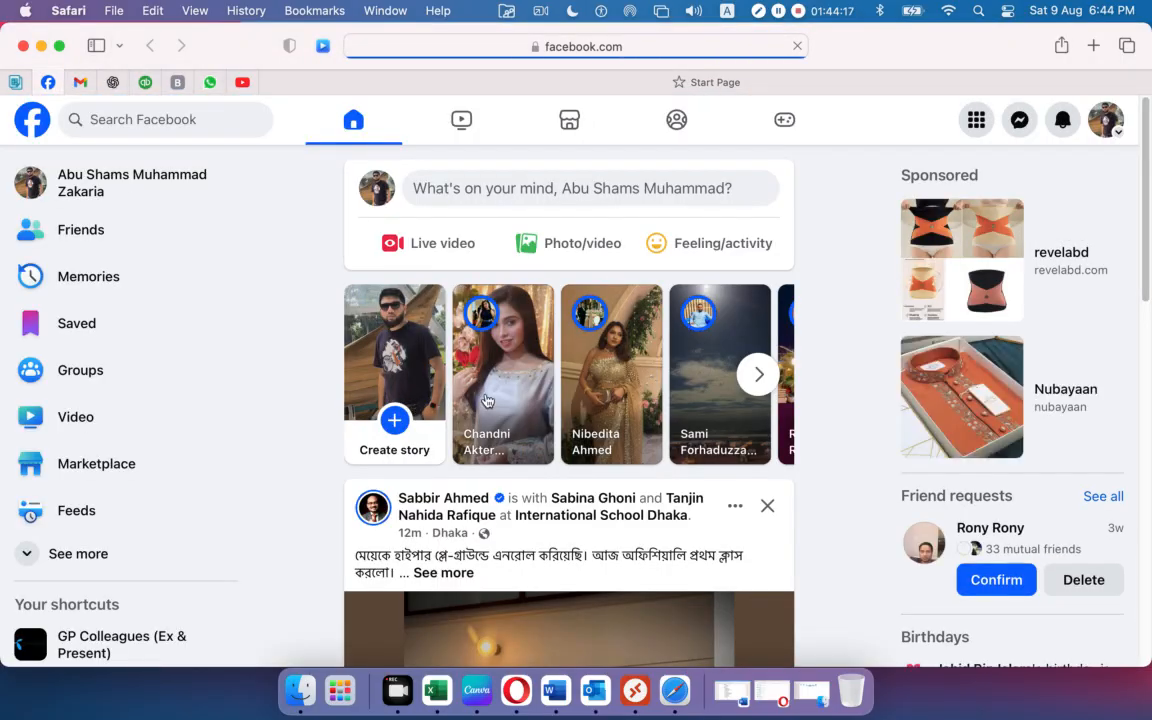
pyautogui.click(1020, 120)
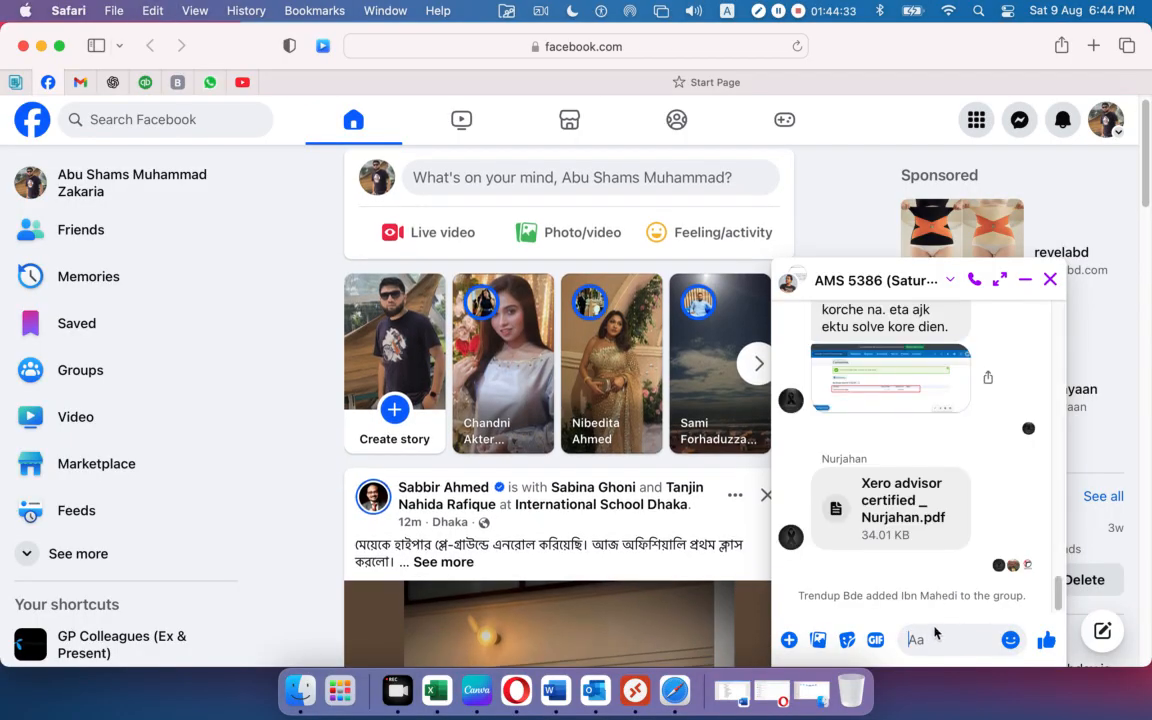
# Send Contacts.csv and the two product-and-service CSVs to the chat, then minimise Safari.
pyautogui.press('super+v')
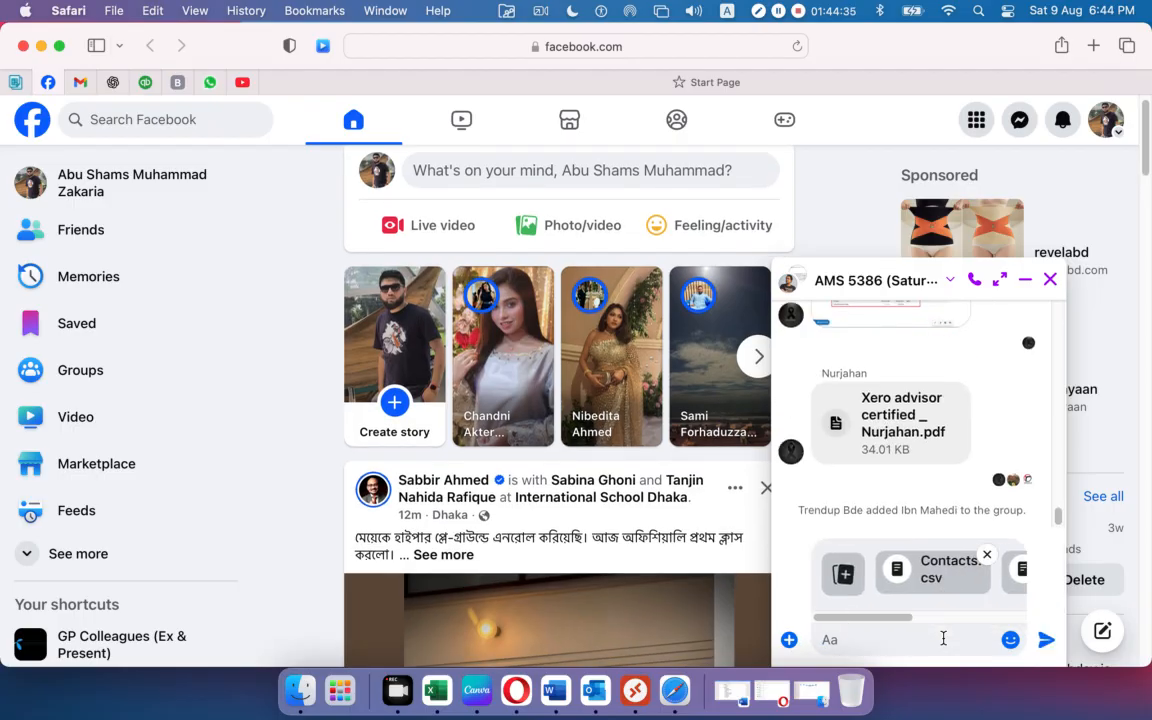
pyautogui.click(1046, 648)
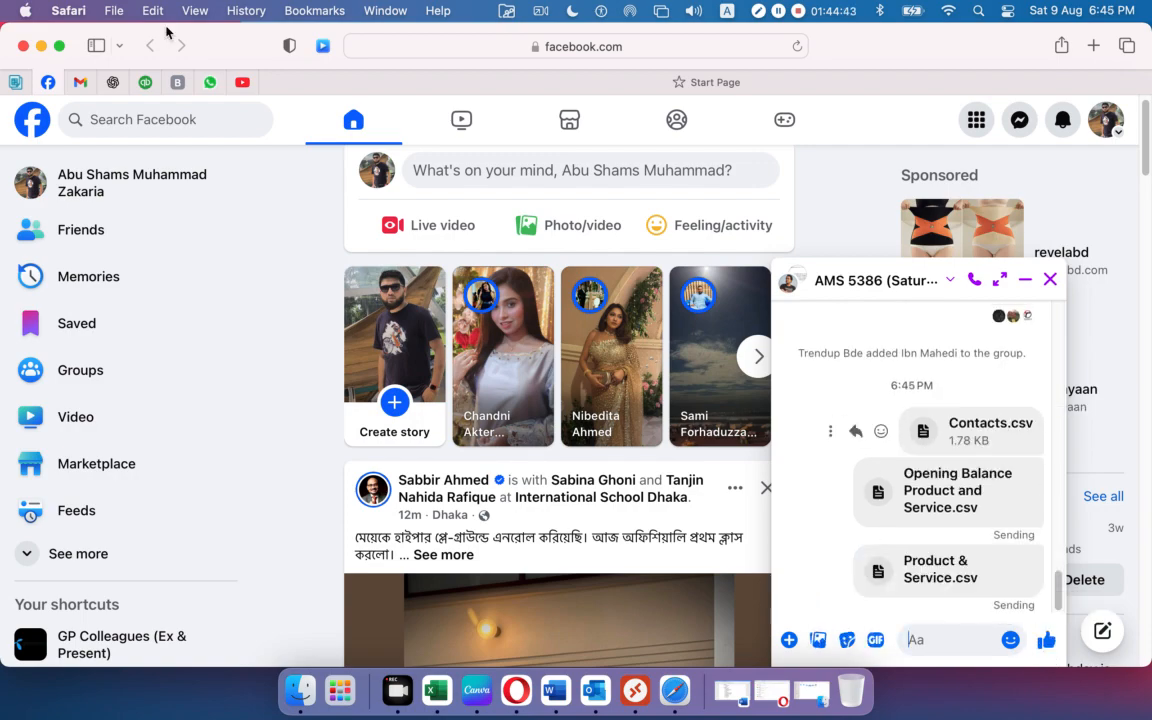
pyautogui.click(41, 46)
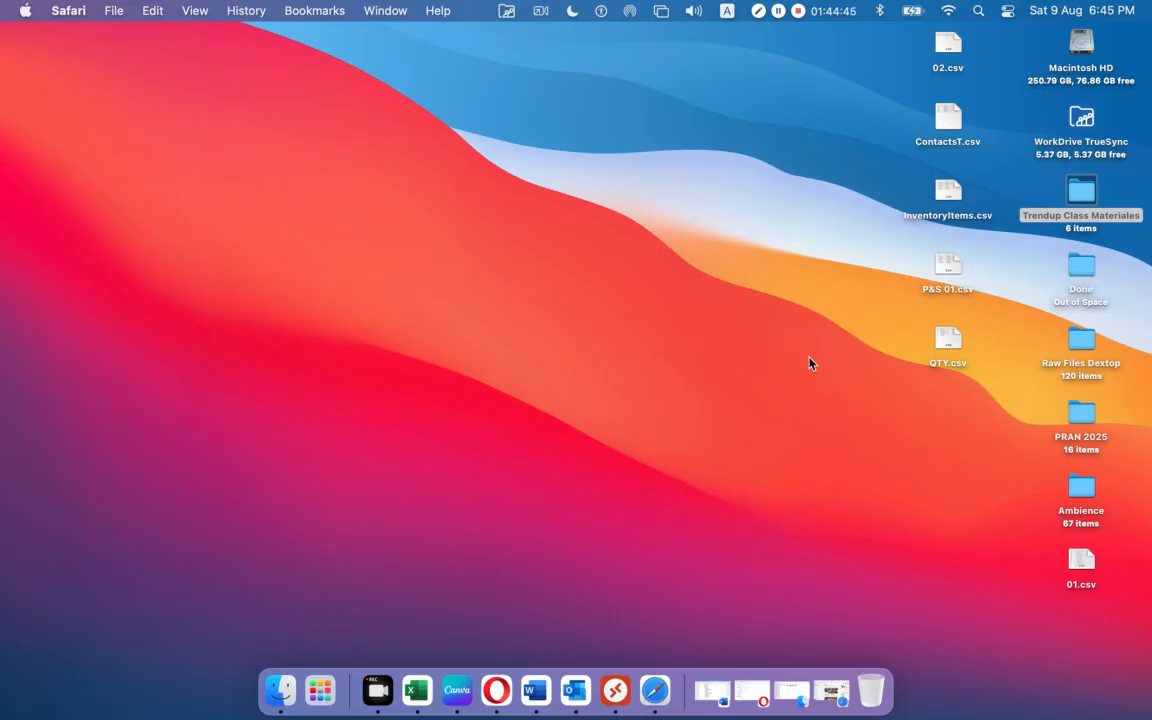
# Minimise the CSV folder and marquee-select 02, ContactsT, InventoryItems, P&S 01 and QTY CSVs.
pyautogui.click(800, 688)
pyautogui.doubleClick(347, 134)
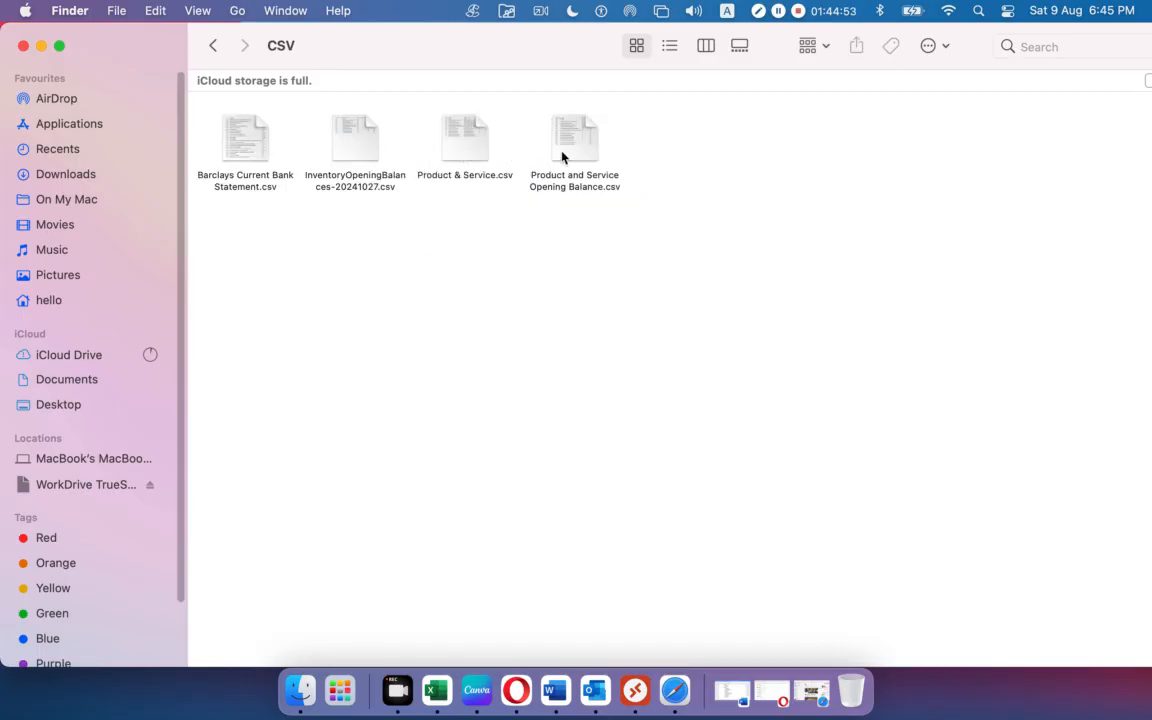
pyautogui.click(355, 158)
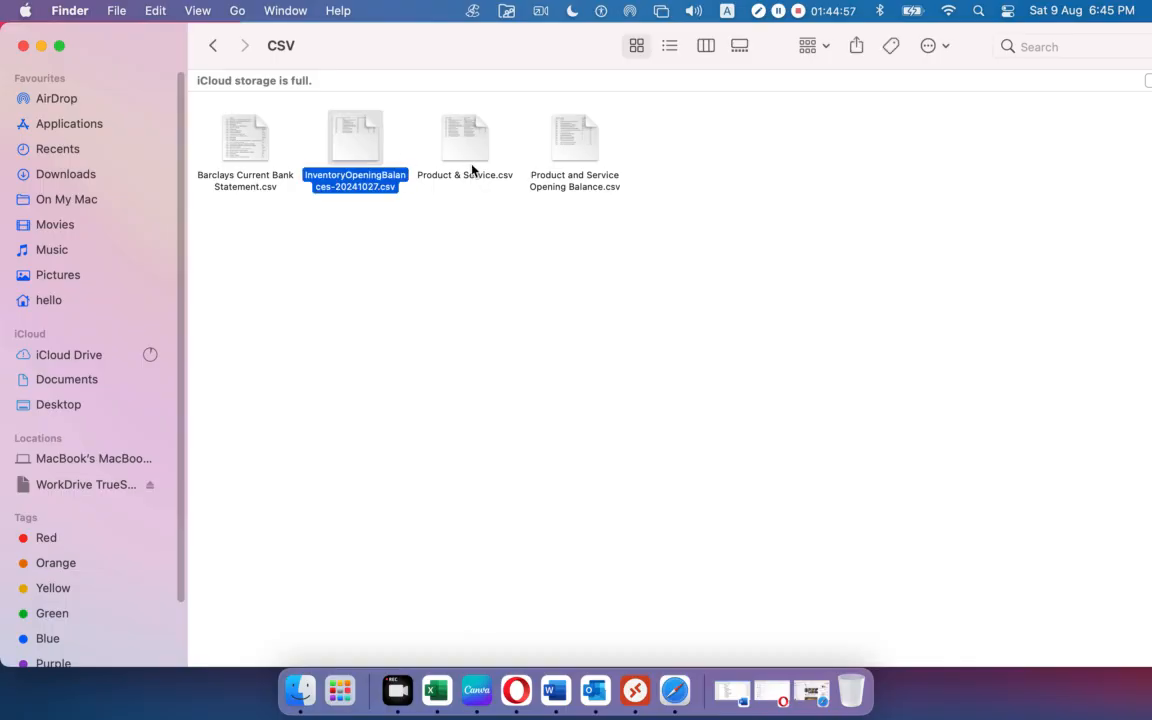
pyautogui.click(562, 279)
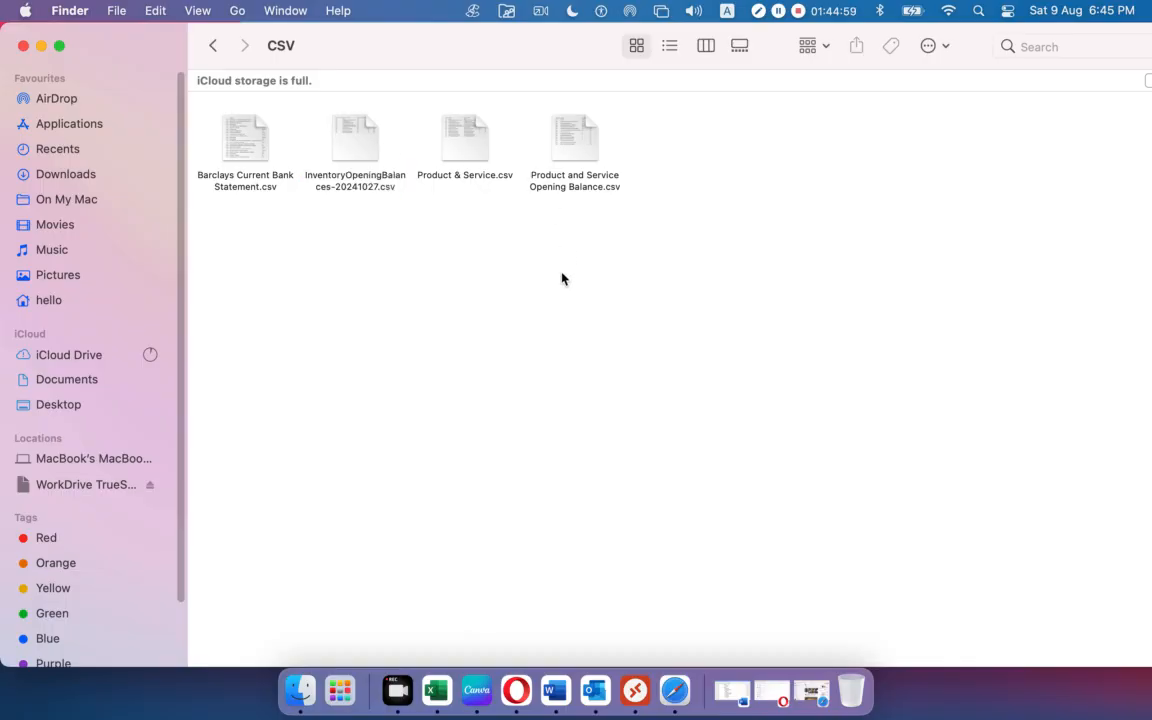
pyautogui.click(41, 47)
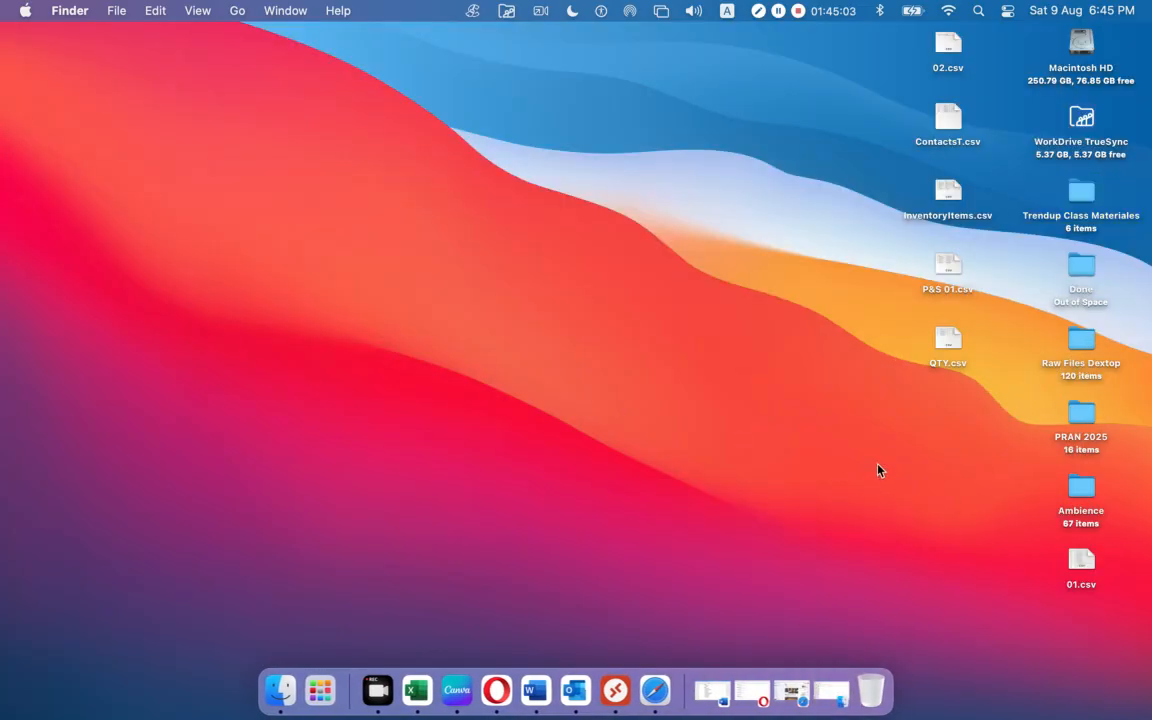
pyautogui.moveTo(982, 43); pyautogui.dragTo(902, 379)
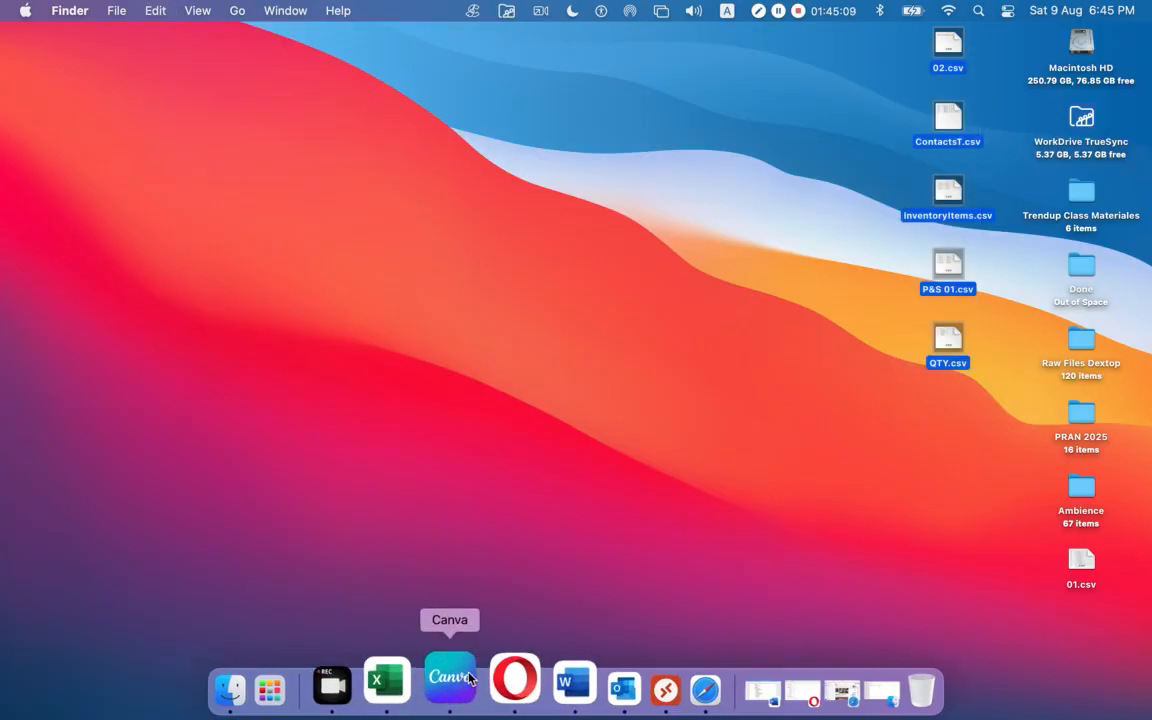
# Send the five copied CSVs in the Messenger chat, then collapse the chat and minimise Safari.
pyautogui.click(648, 681)
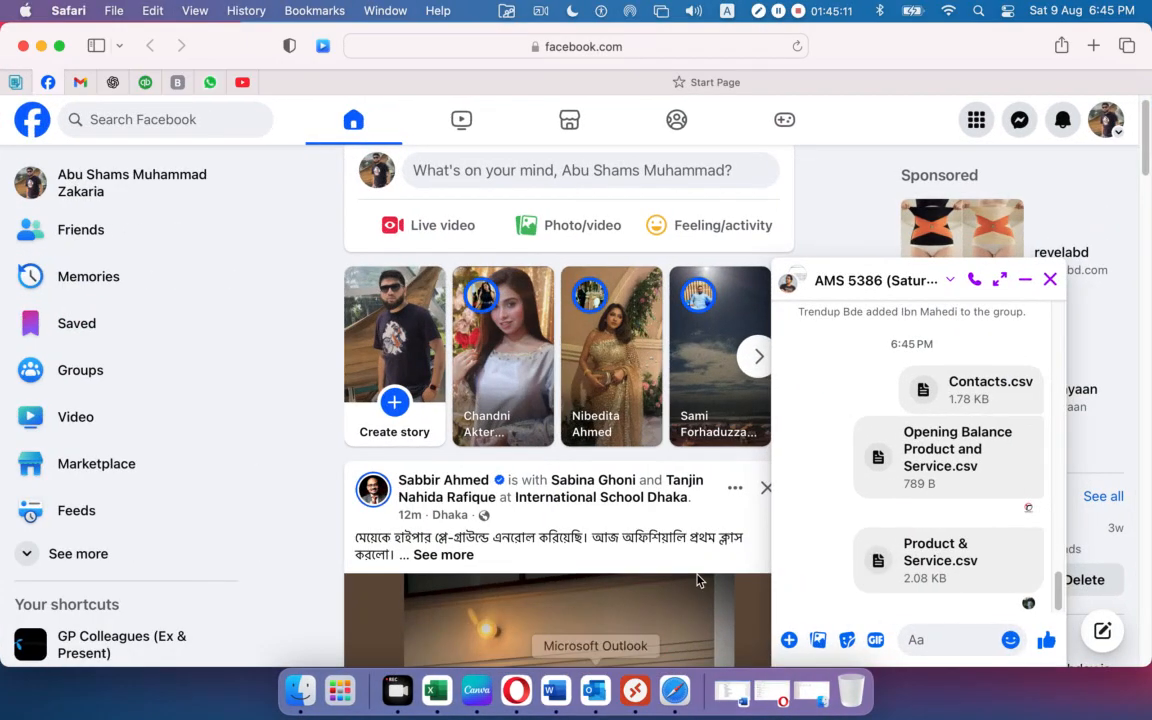
pyautogui.press('super+v')
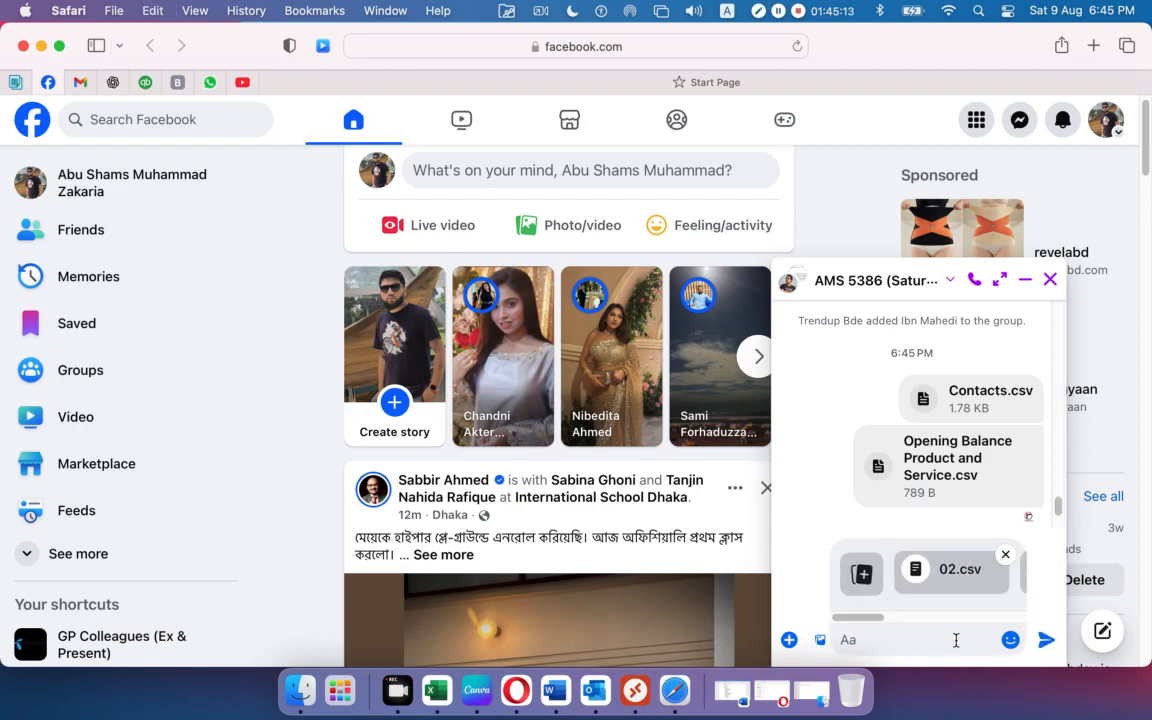
pyautogui.click(1046, 640)
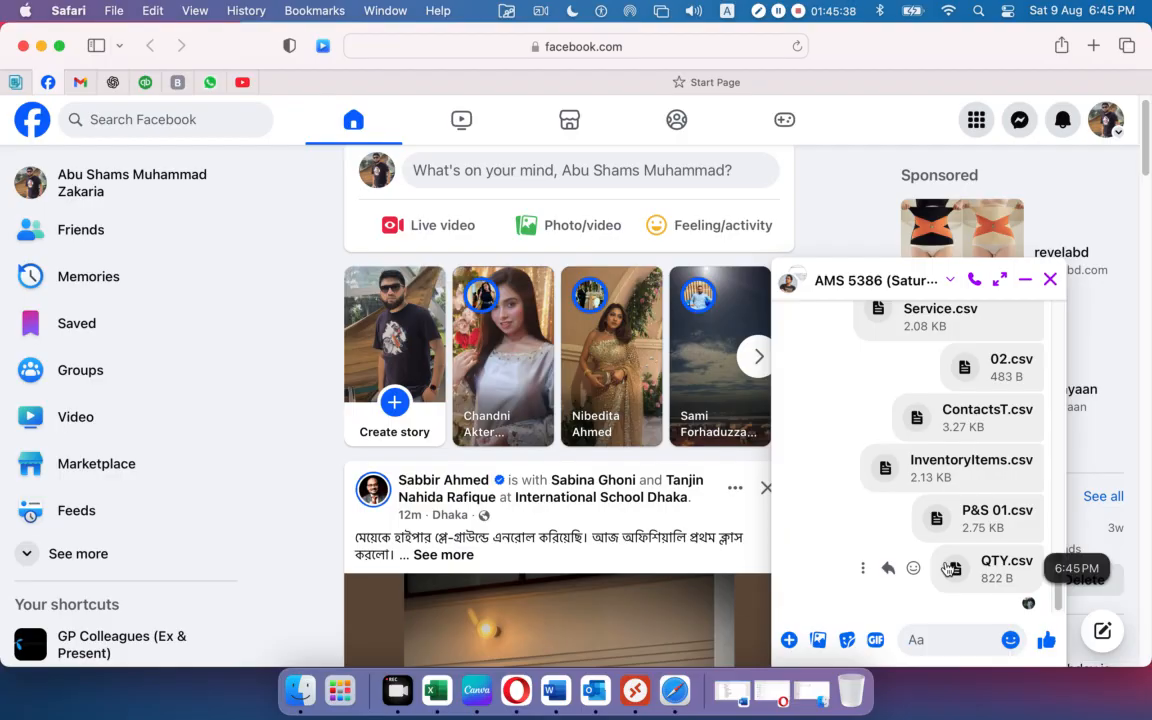
pyautogui.click(1025, 280)
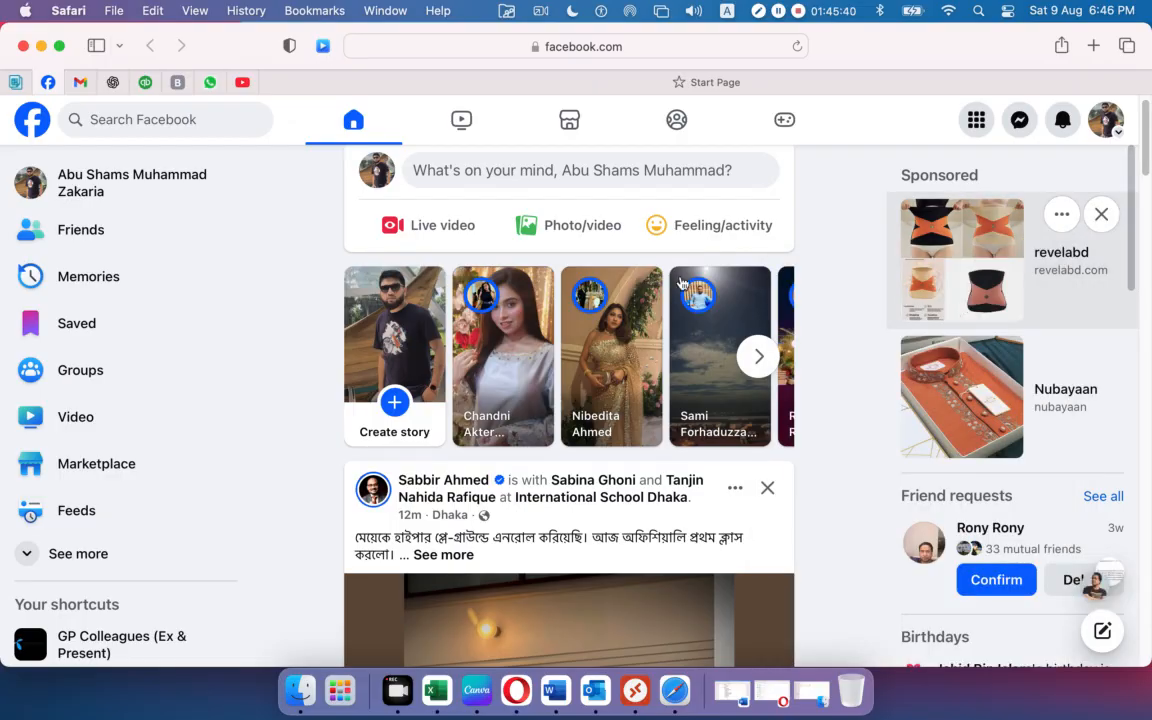
pyautogui.click(41, 45)
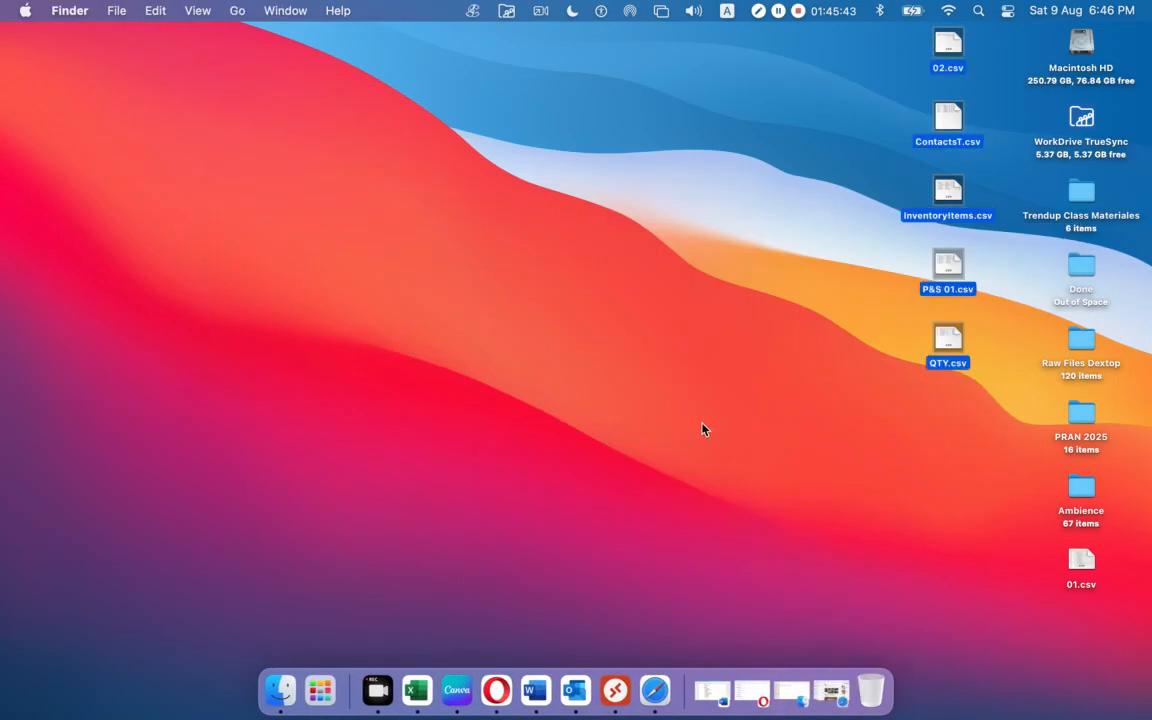
# Drag the desktop CSVs and 01.csv into Raw Files Dextop, keeping both InventoryItems.csv copies.
pyautogui.click(856, 388)
pyautogui.moveTo(969, 39); pyautogui.dragTo(1092, 346)
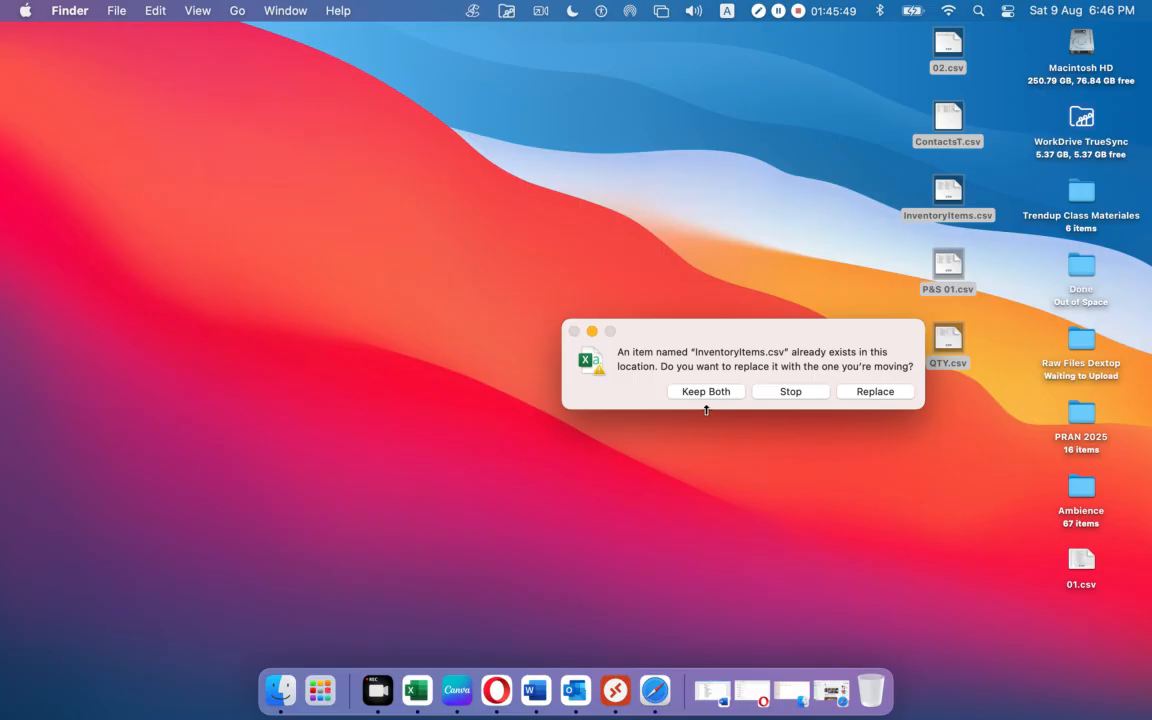
pyautogui.click(703, 398)
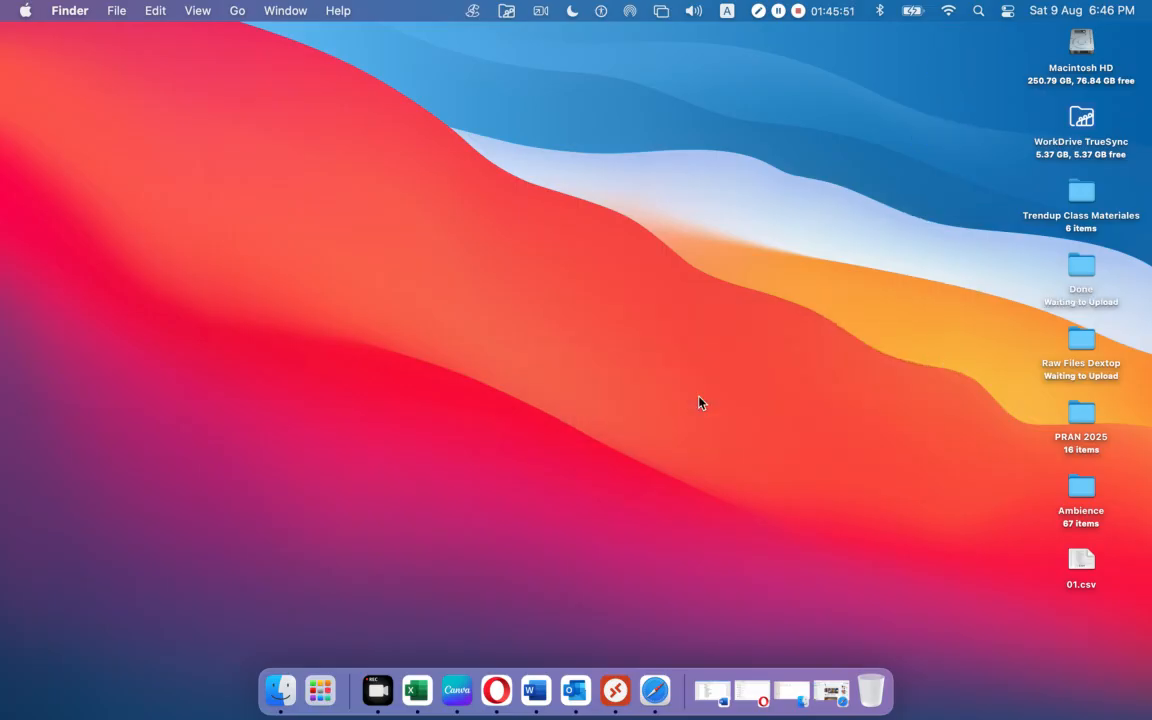
pyautogui.moveTo(1075, 558); pyautogui.dragTo(1082, 342)
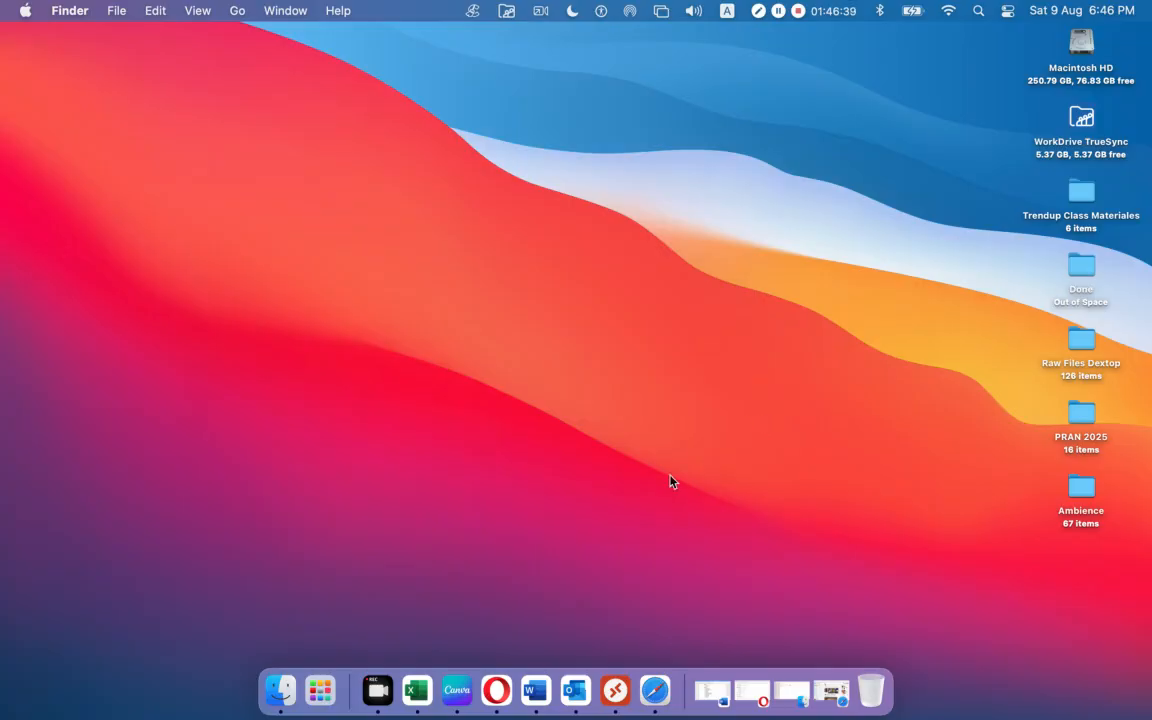
# Open the AMS 5386 chat and view the Xero Currencies screenshot showing USD at 1.34513.
pyautogui.click(655, 688)
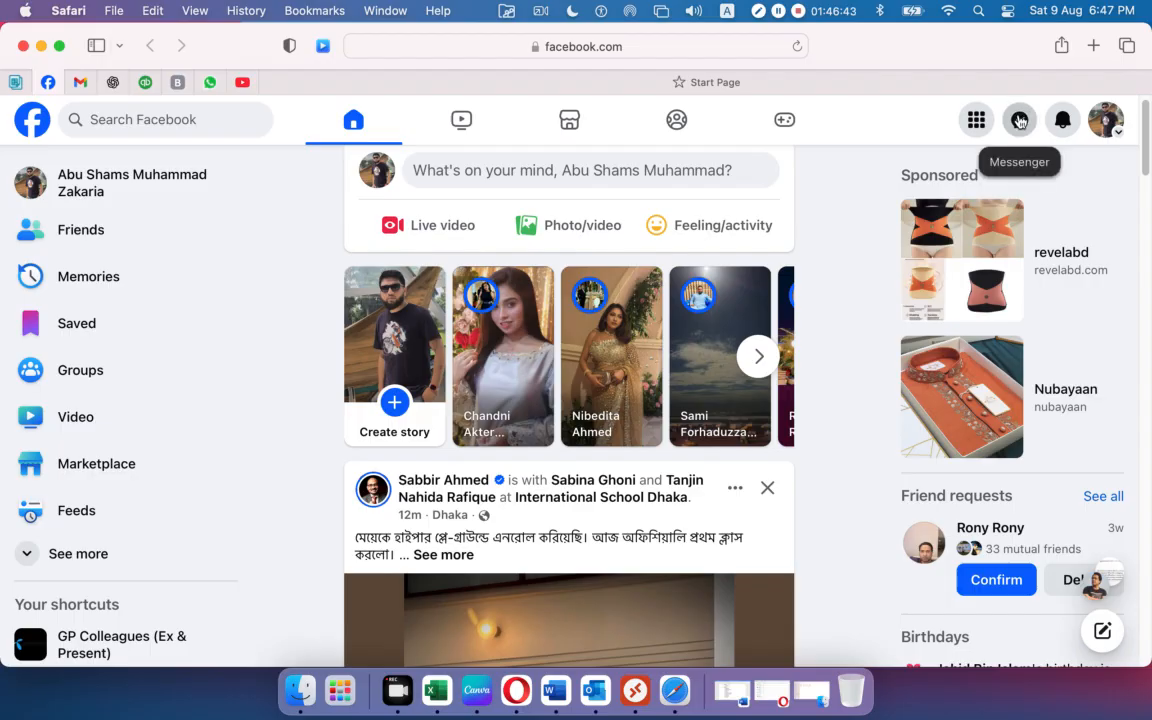
pyautogui.click(1019, 121)
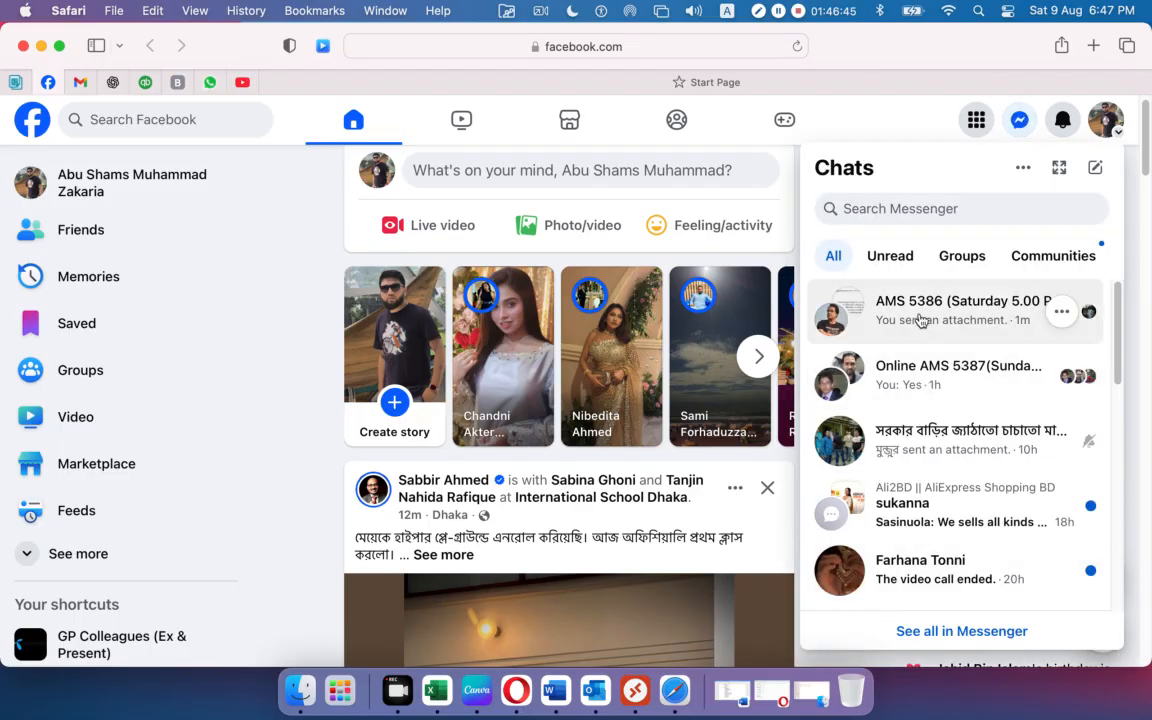
pyautogui.click(920, 323)
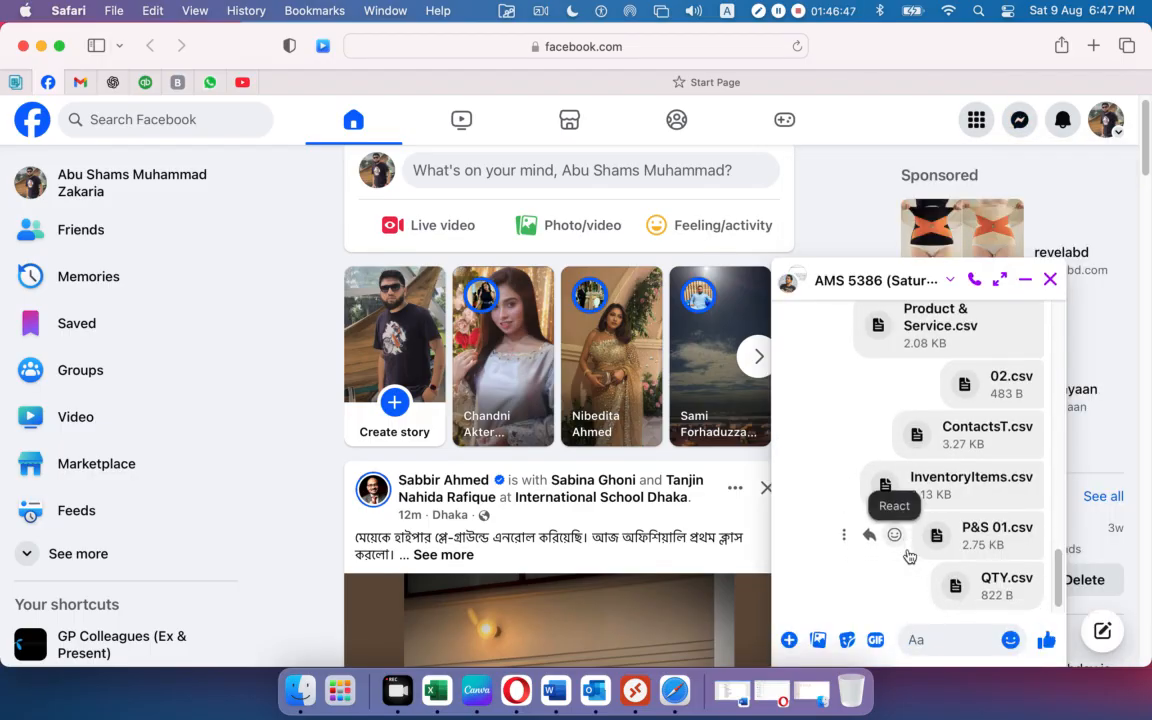
pyautogui.scroll(10, 909, 556)
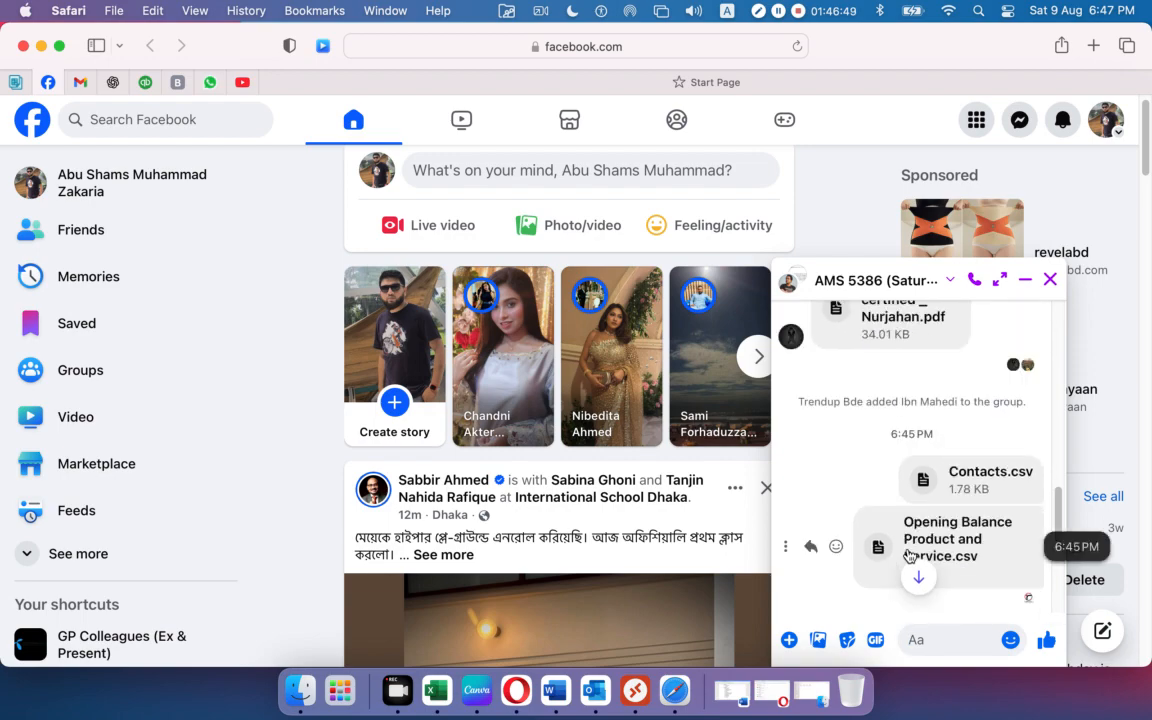
pyautogui.scroll(1, 866, 506)
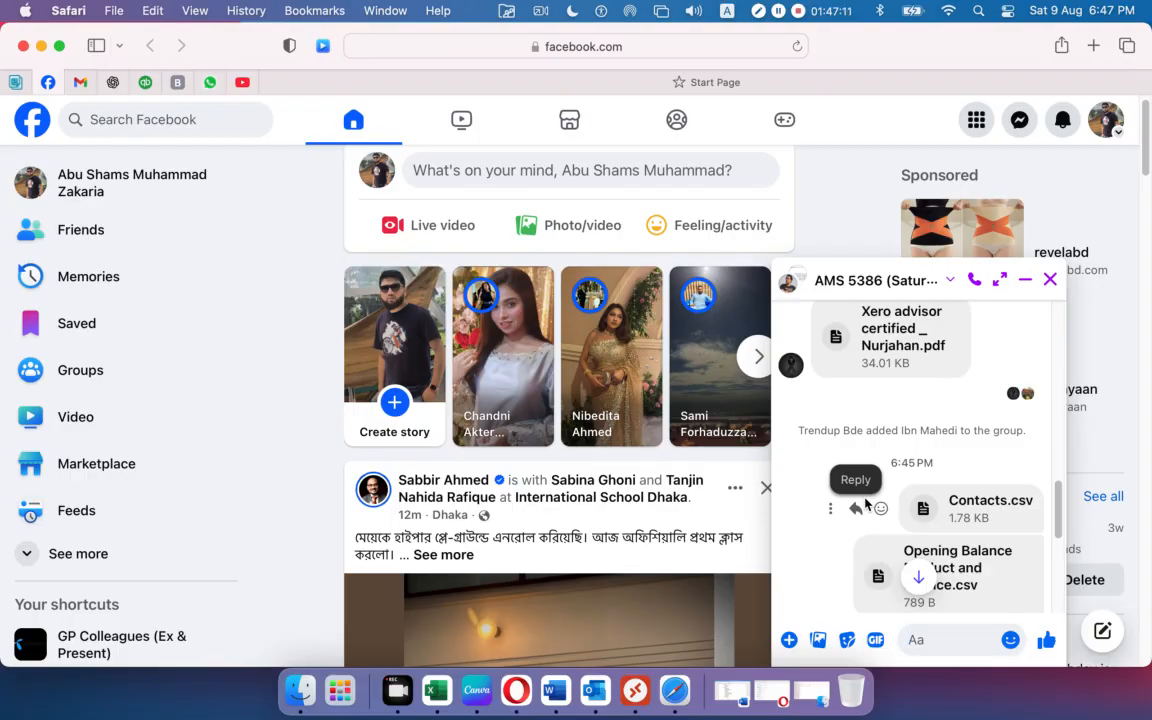
pyautogui.scroll(-1, 932, 401)
pyautogui.scroll(3, 932, 401)
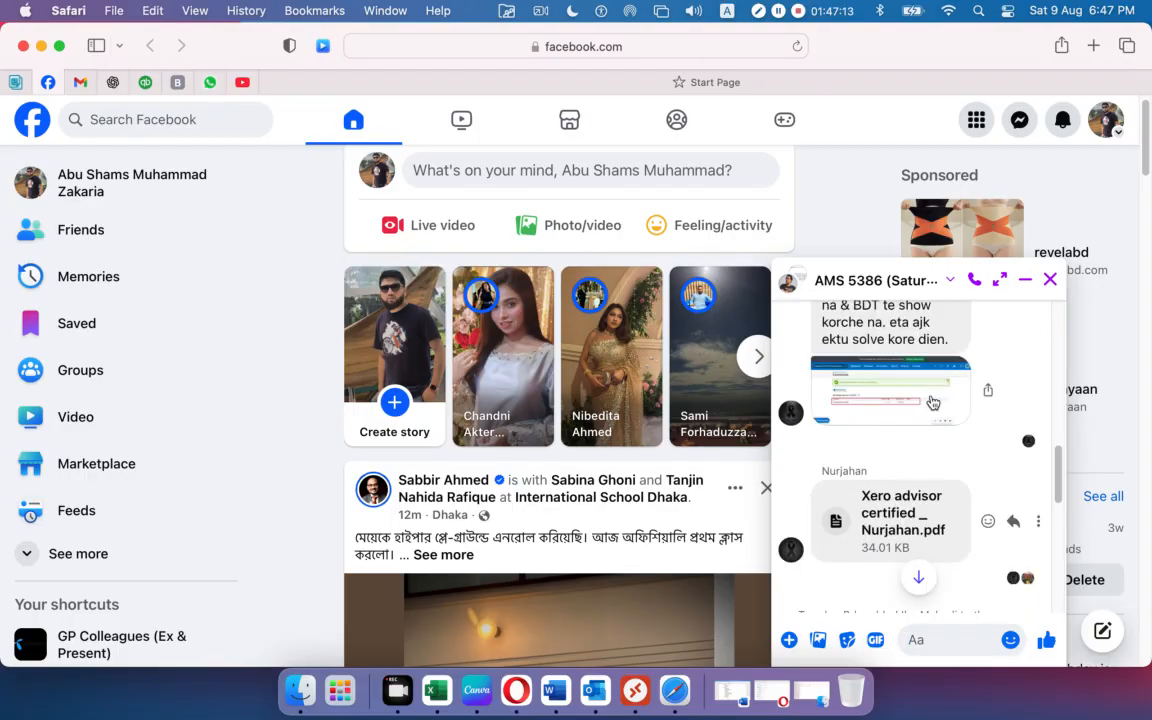
pyautogui.click(900, 397)
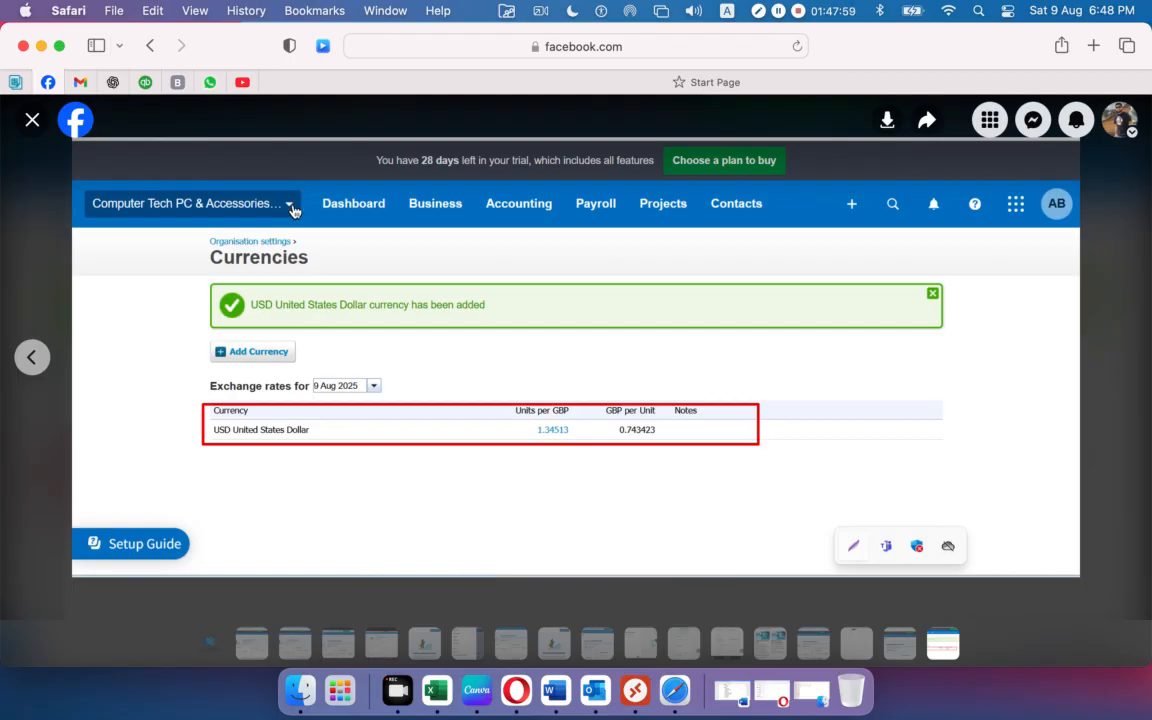
# Start adding a new organisation from the Xero organisation menu.
pyautogui.click(533, 688)
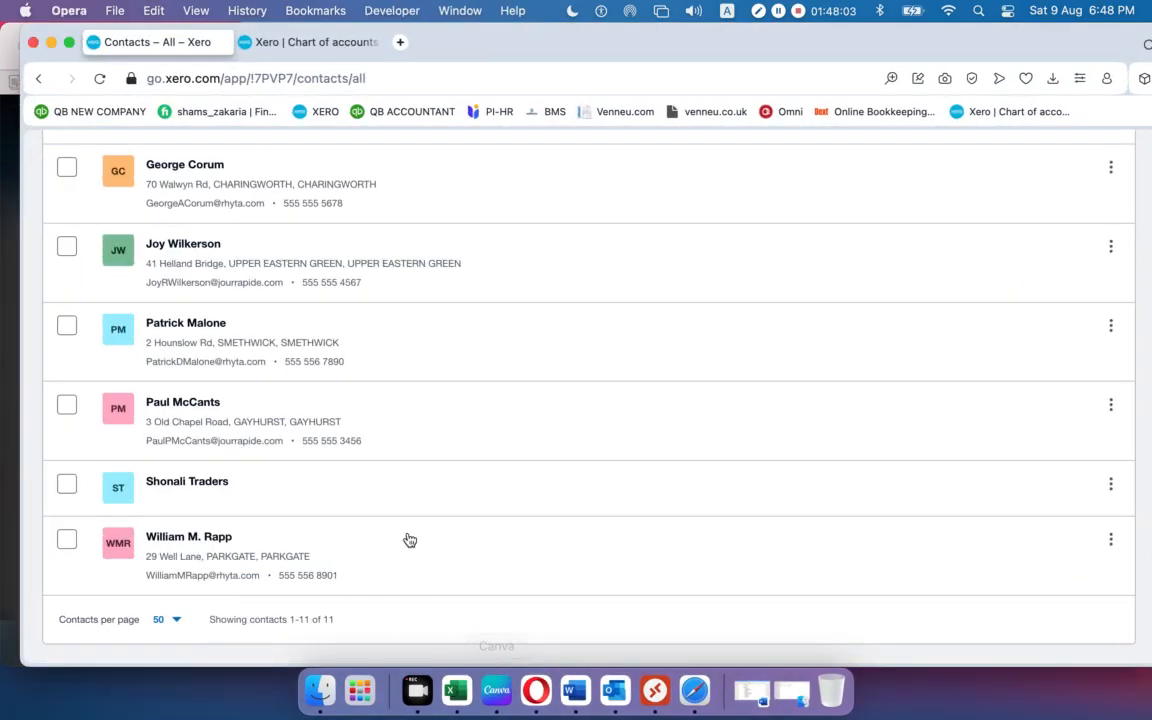
pyautogui.scroll(5, 280, 406)
pyautogui.scroll(5, 280, 405)
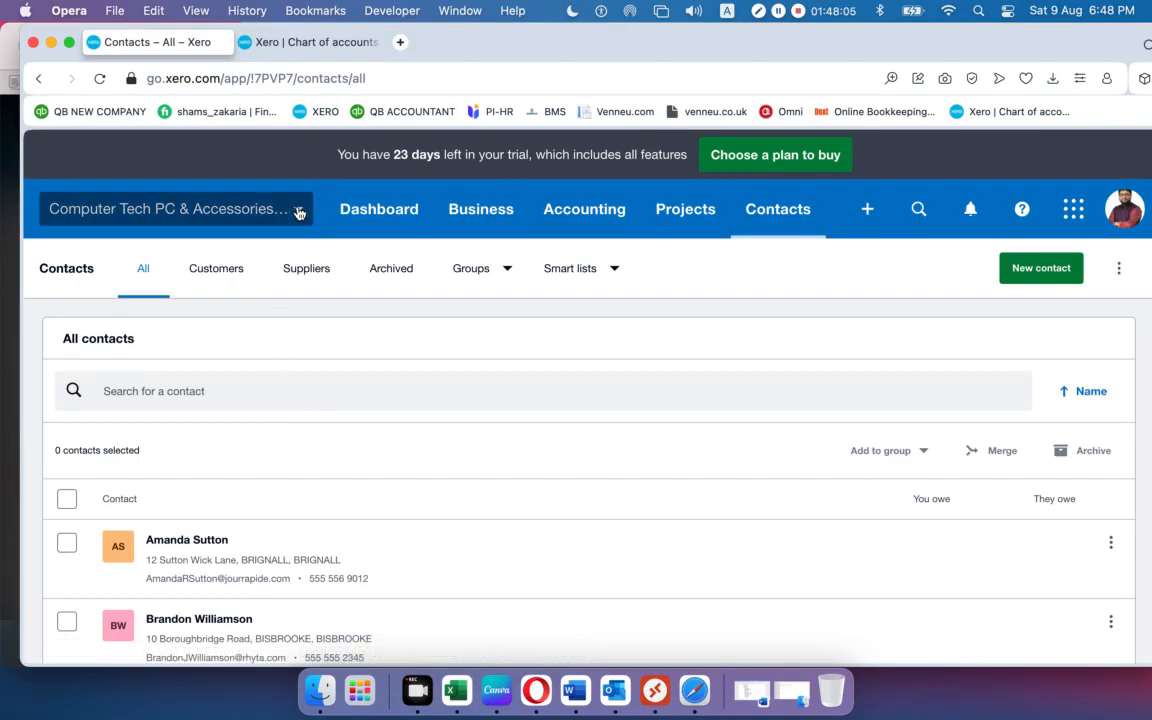
pyautogui.click(265, 205)
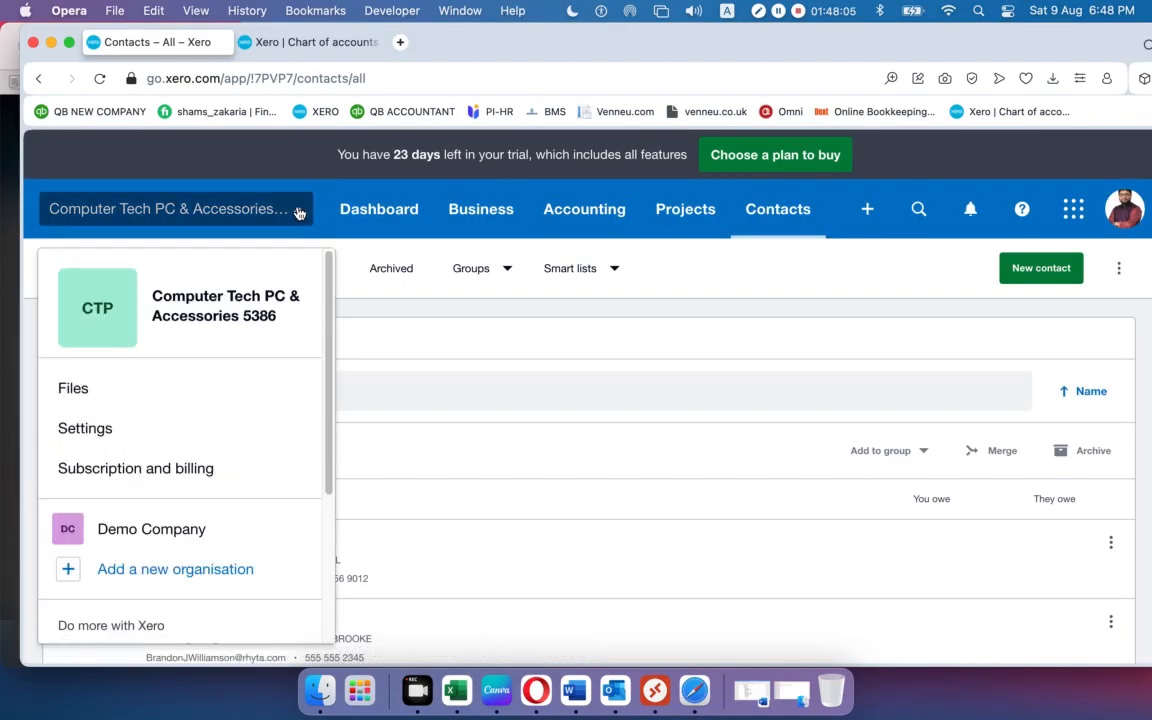
pyautogui.click(159, 575)
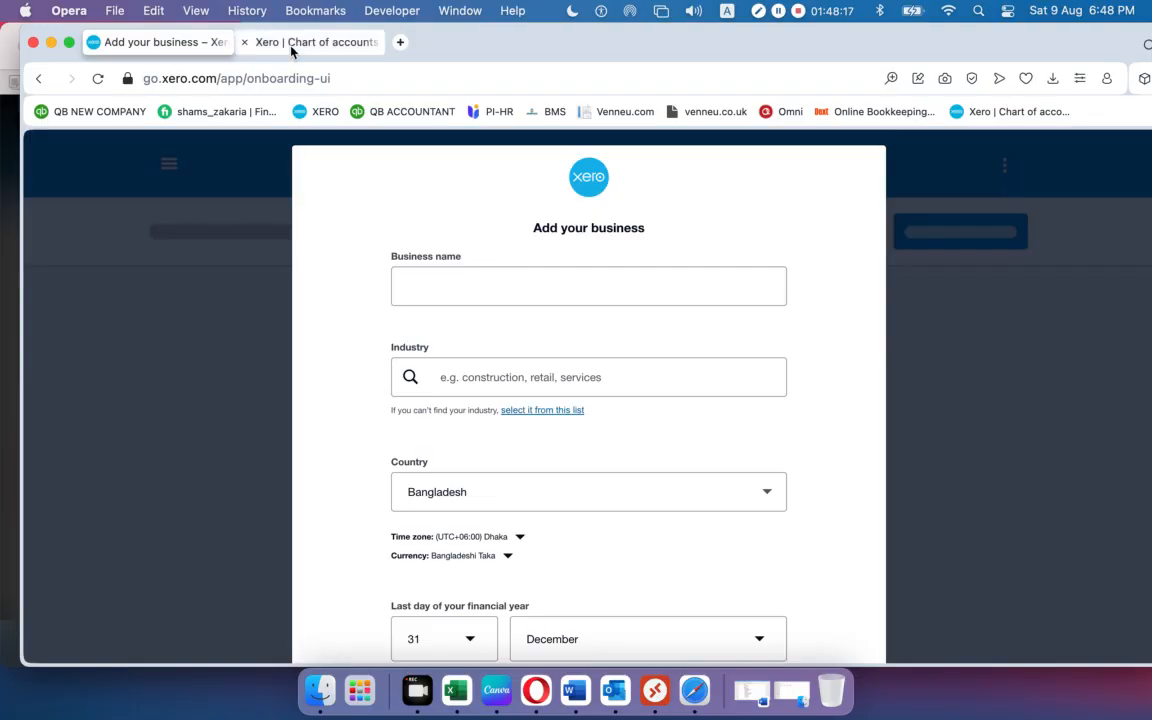
# Return to the Chart of Accounts expense list and close the Facebook window.
pyautogui.click(261, 41)
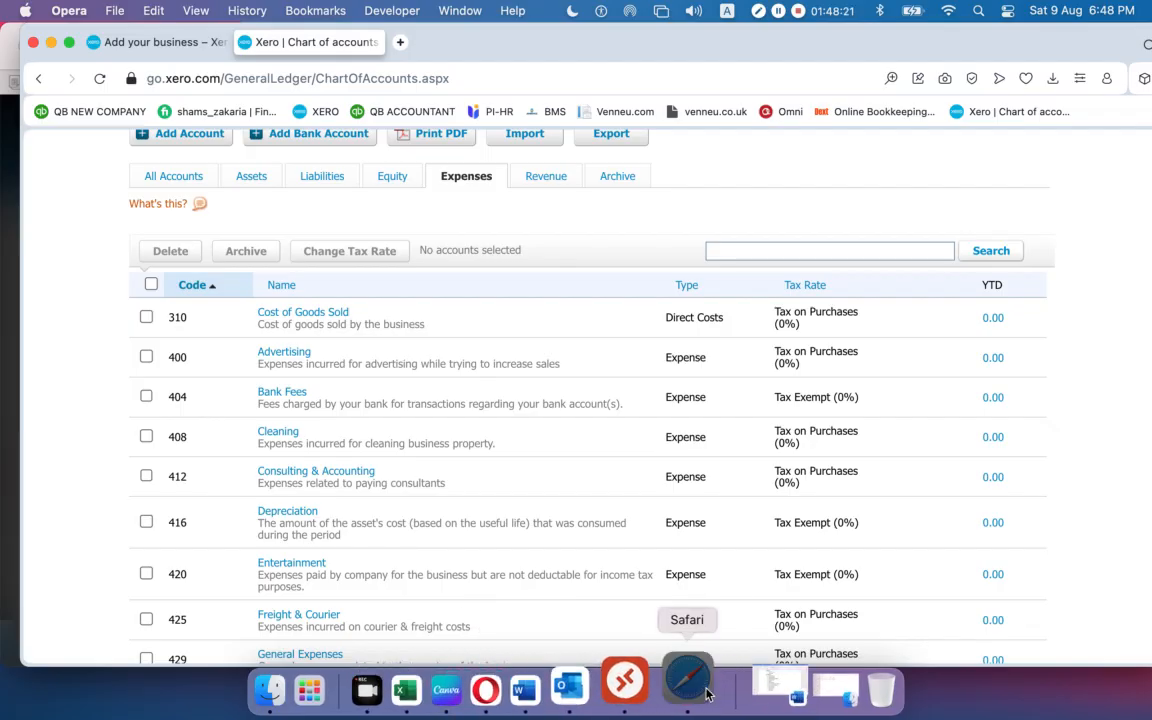
pyautogui.click(686, 682)
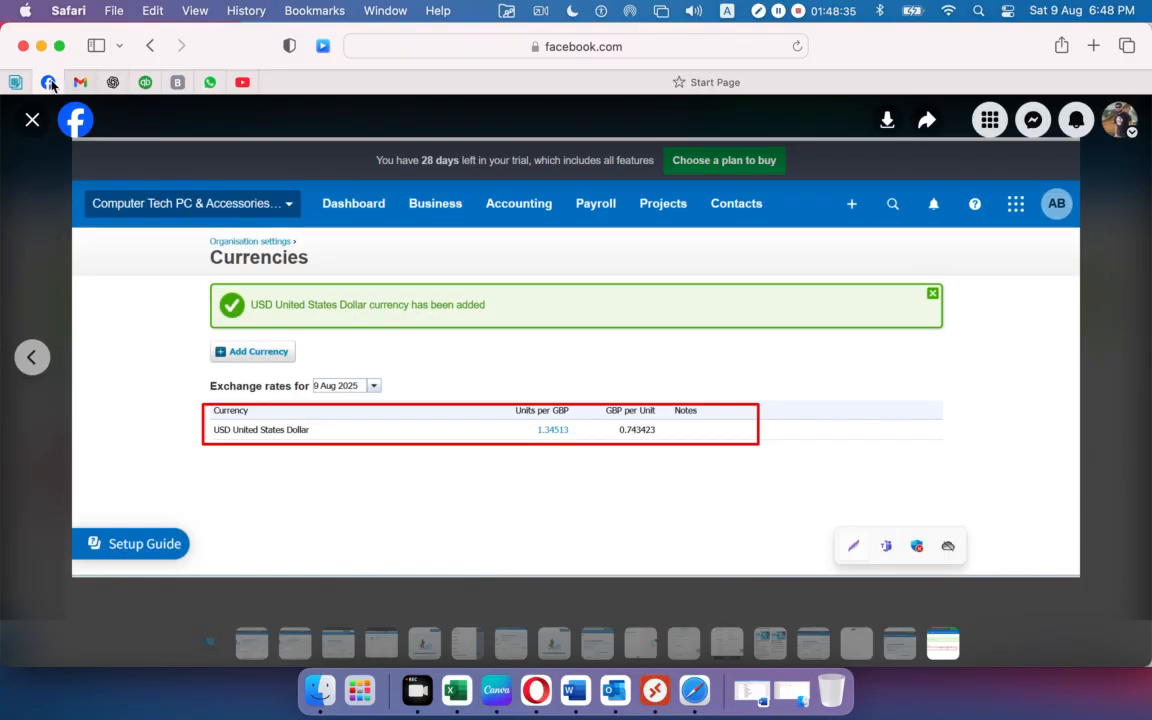
pyautogui.click(24, 47)
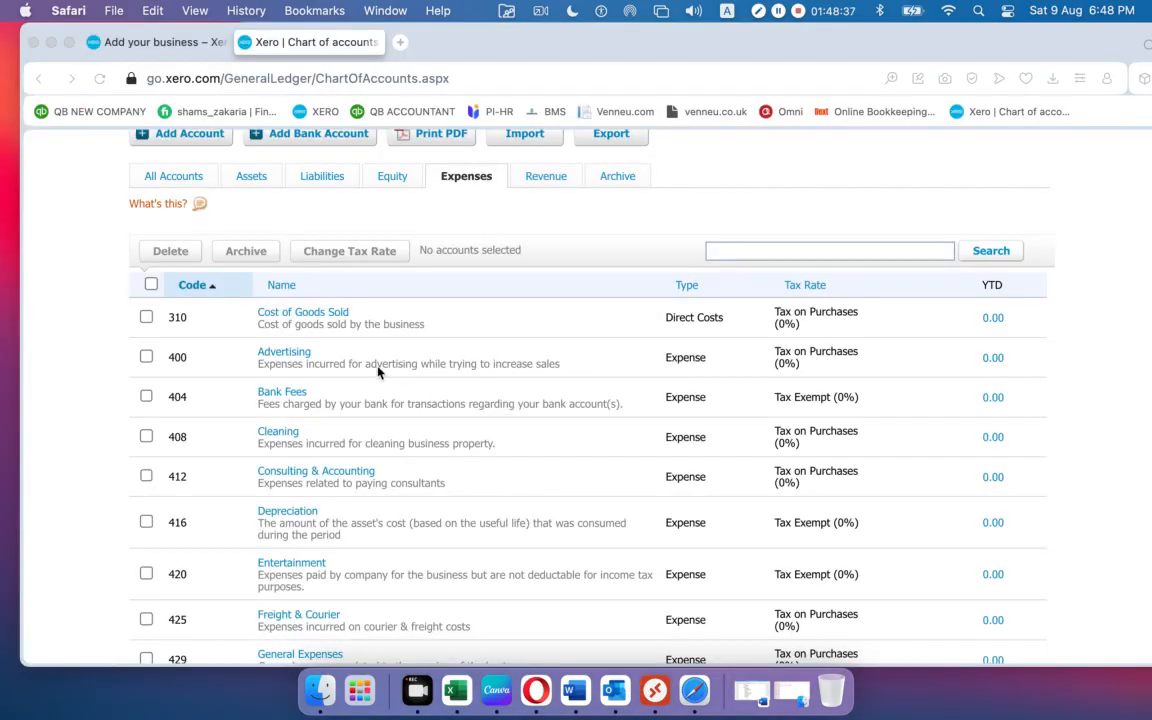